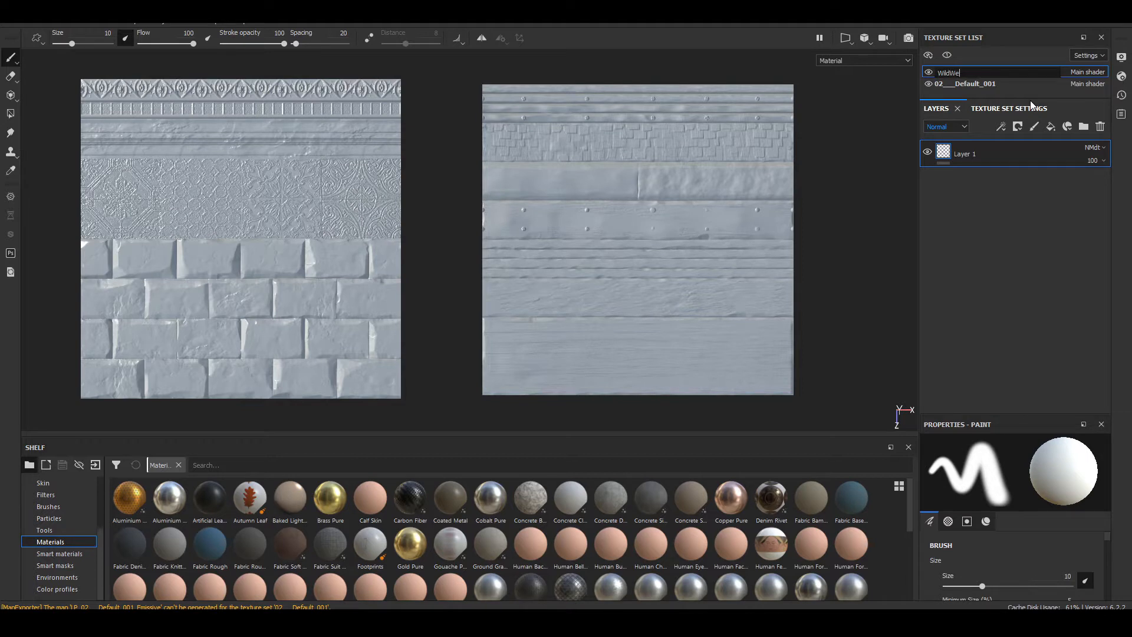
Step: Rename the first texture set WildWest and the second OldStructure
key("Return")
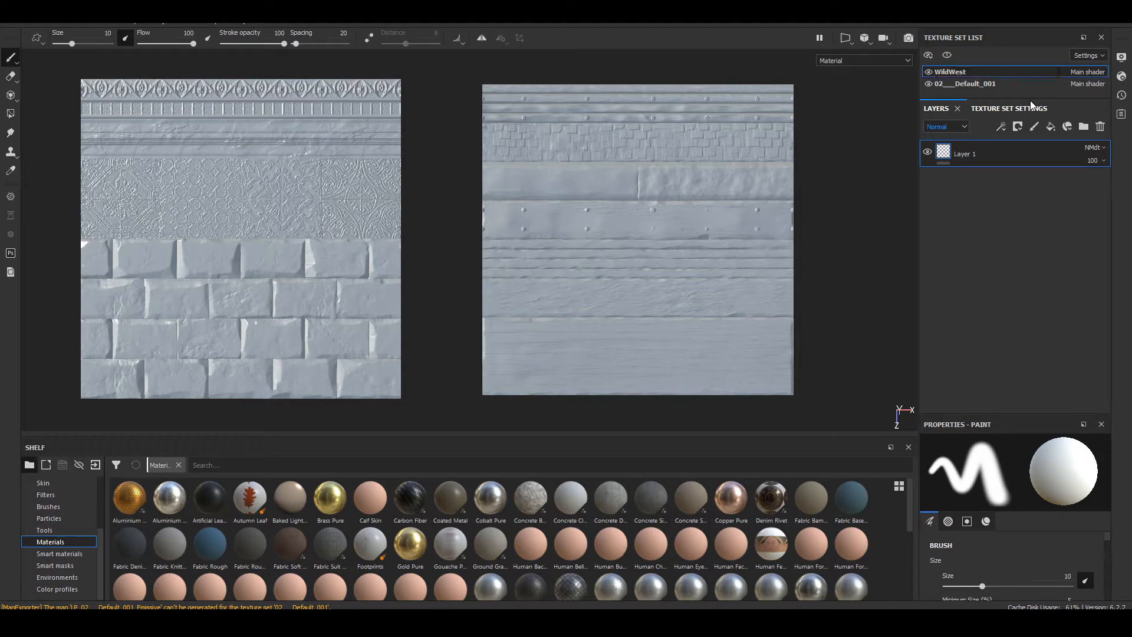
double_click(984, 84)
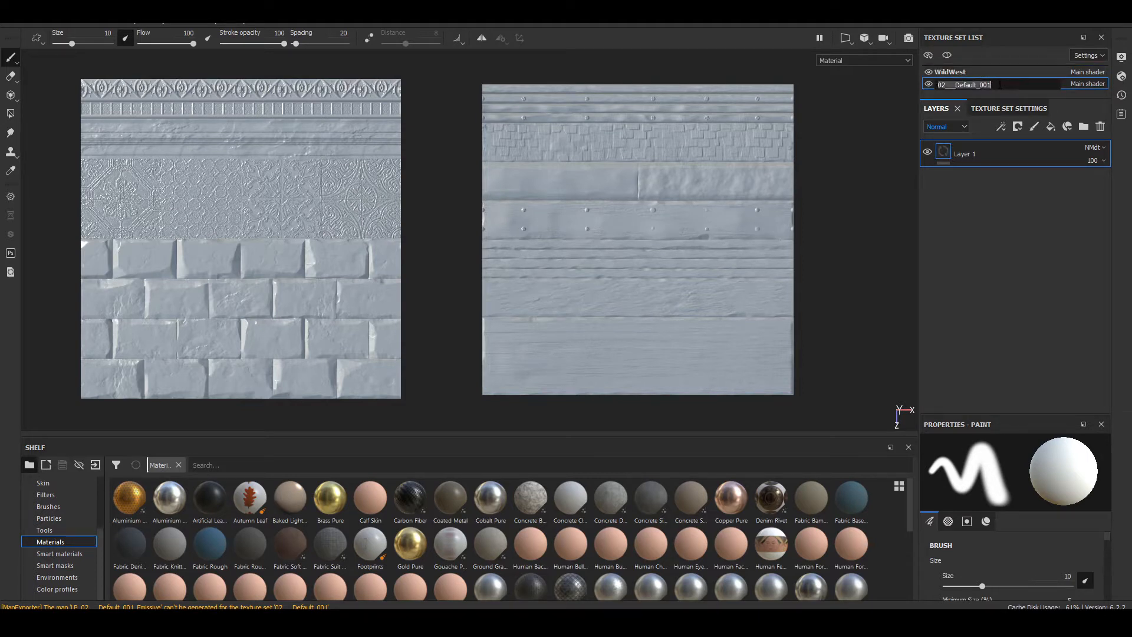
type("OldStructure")
key("Return")
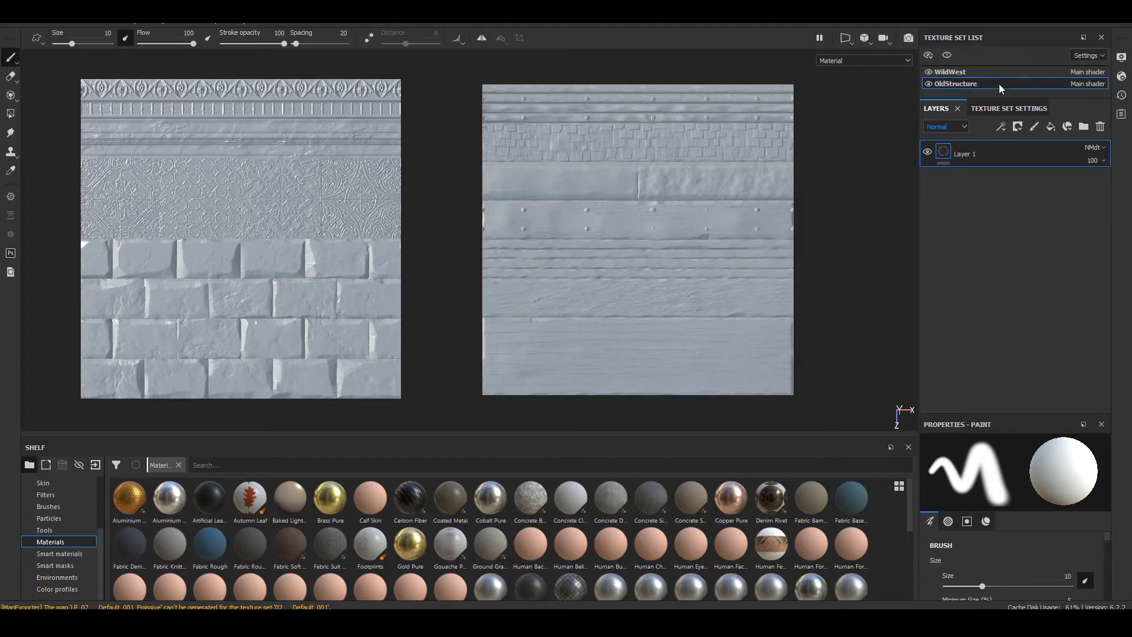
Step: Toggle the OldStructure texture set's visibility to check which plane it belongs to
middle_click_drag(470, 237, 518, 236, "alt")
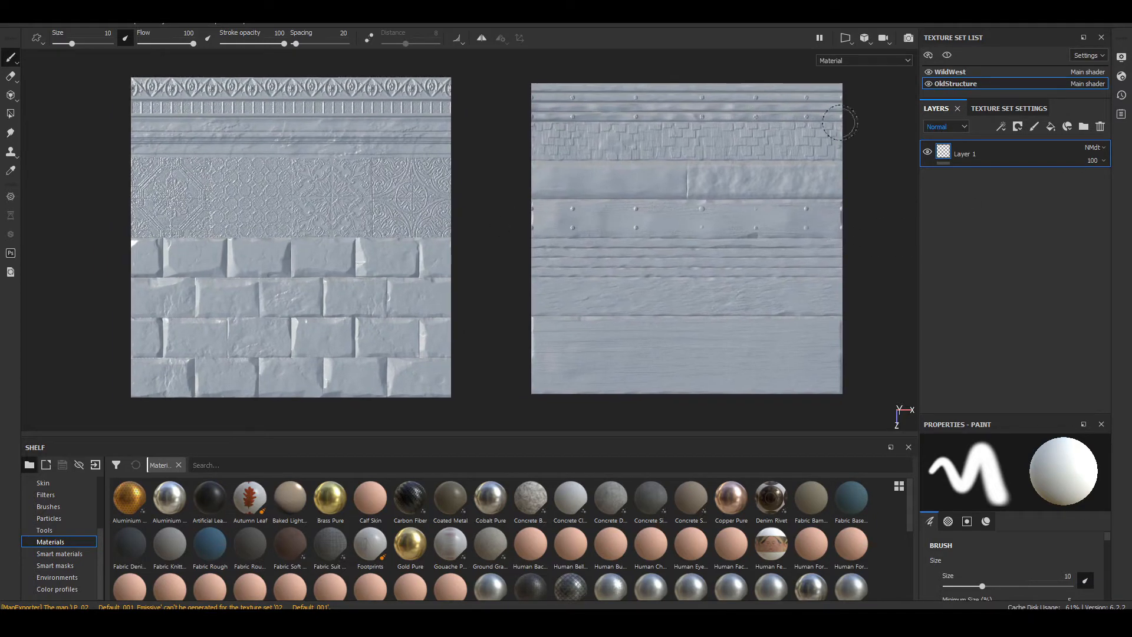
left_click(928, 84)
left_click(929, 84)
left_click(929, 84)
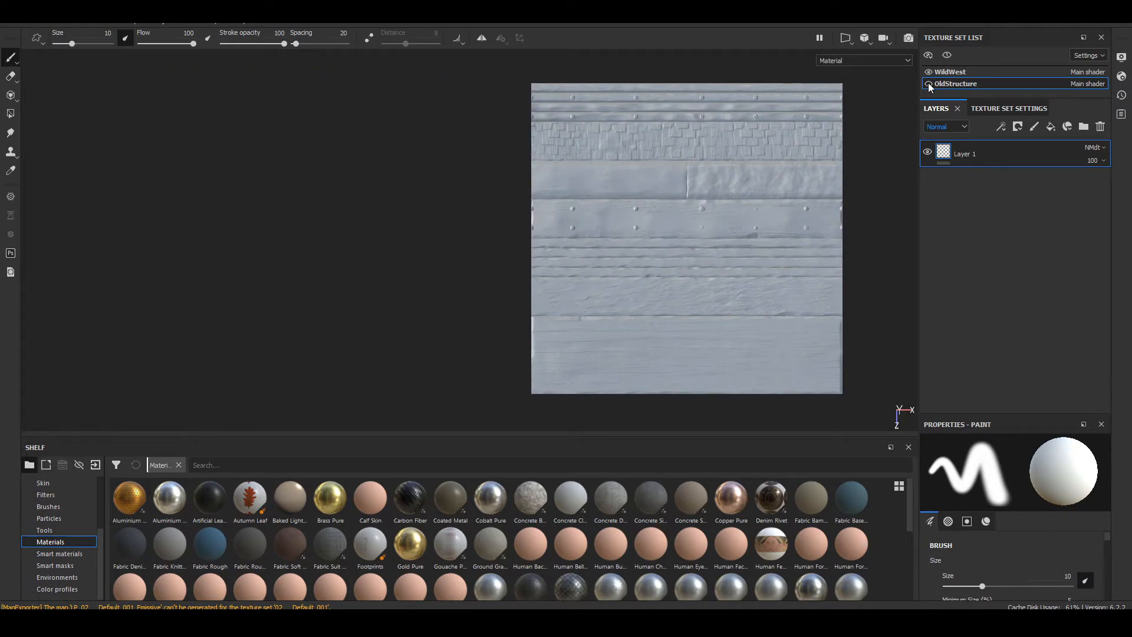
left_click(928, 84)
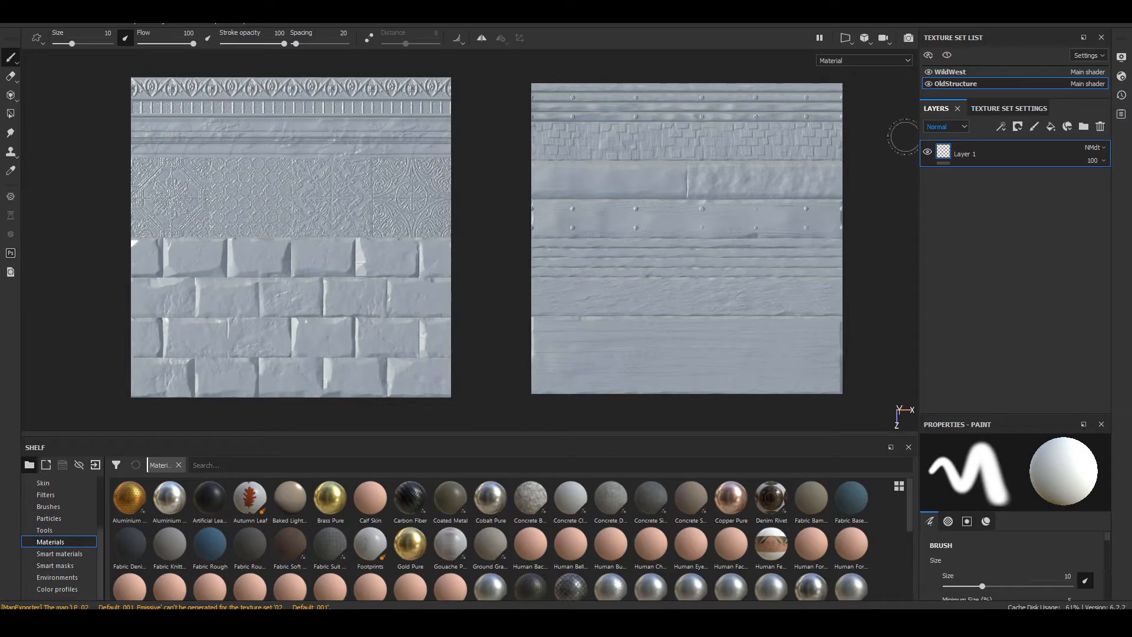
middle_click_drag(858, 226, 539, 220, "alt")
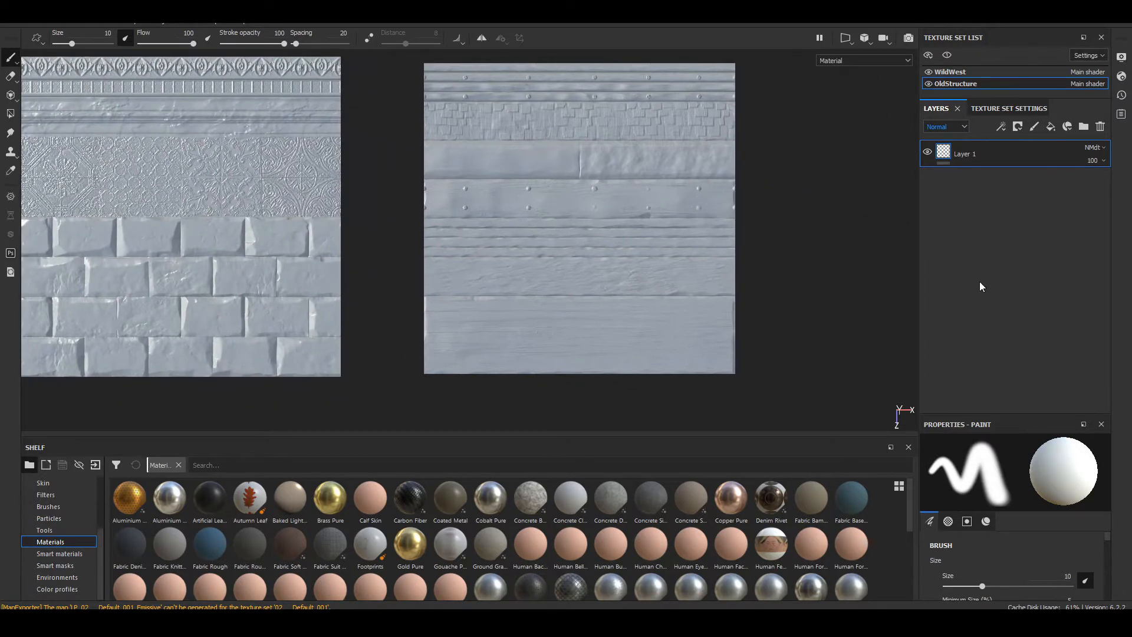
middle_click_drag(722, 197, 691, 173, "alt")
Step: Apply the Wood Rough material as a layer on the WildWest texture set and delete its empty Layer 1
scroll(397, 551, "down", 5)
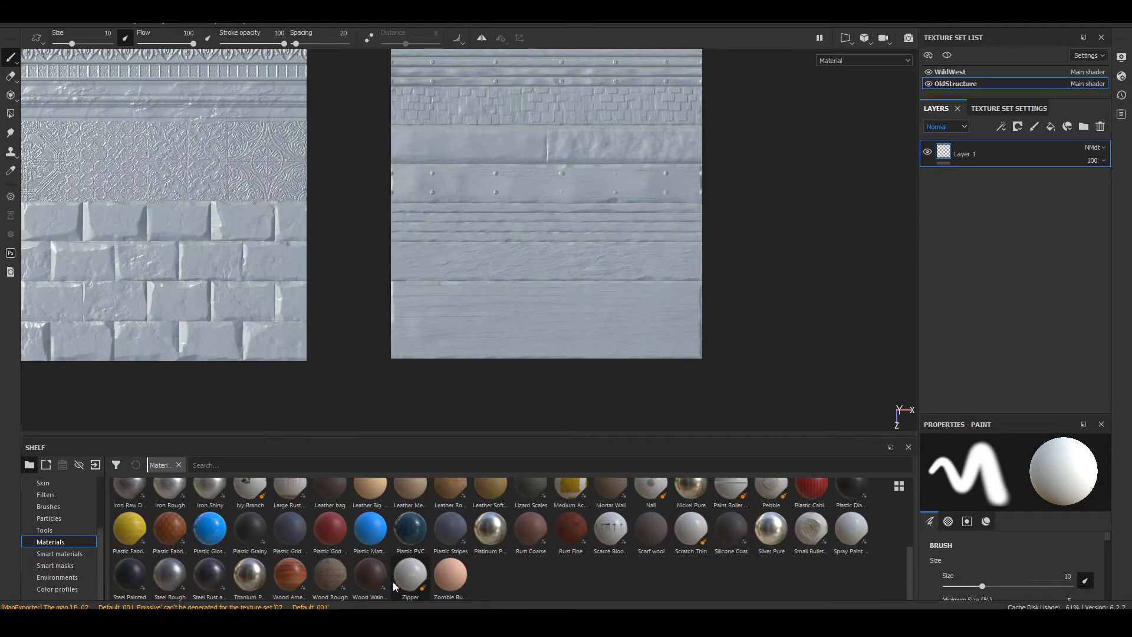
left_click_drag(330, 576, 983, 141)
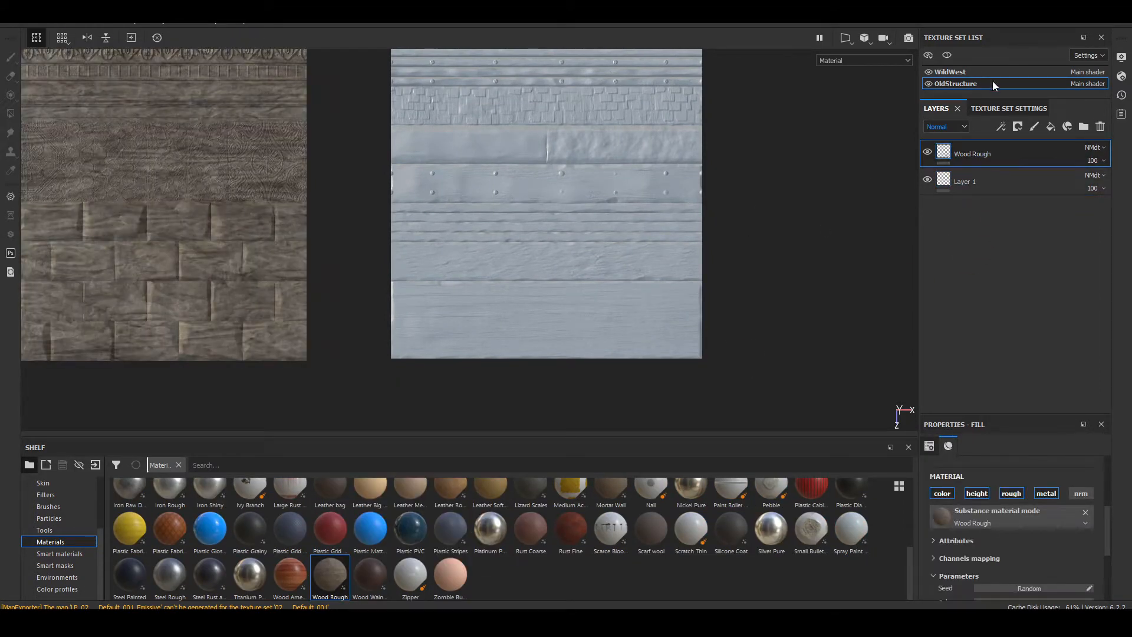
left_click(958, 73)
mouse_move(330, 577)
left_mouse_down()
mouse_move(950, 197)
mouse_move(959, 147)
left_mouse_up()
left_click(948, 177)
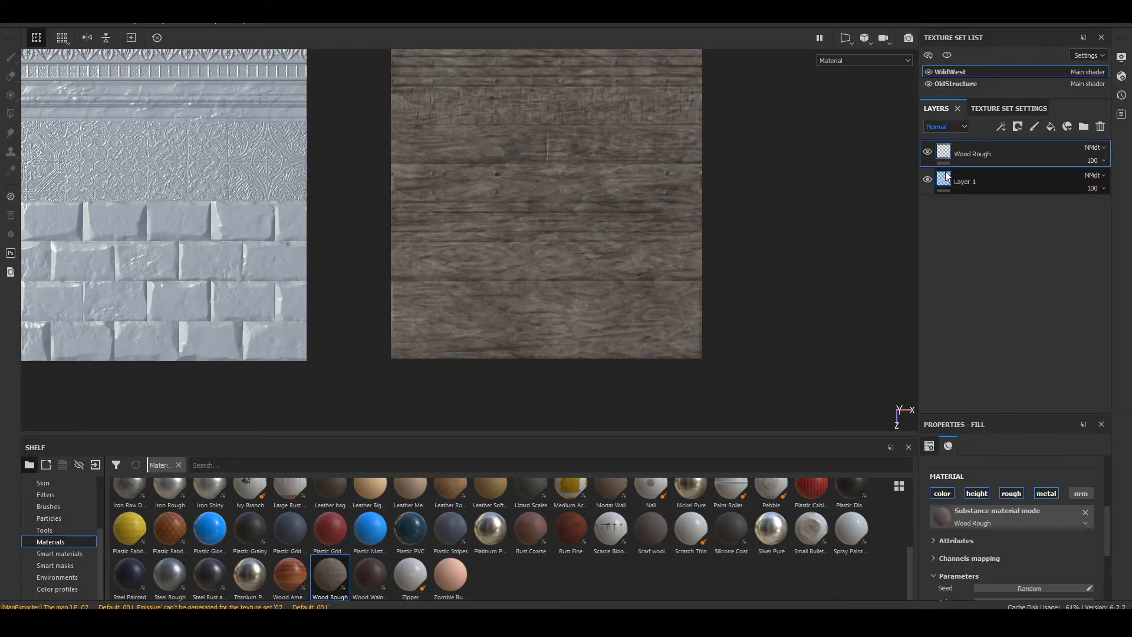
key("Delete")
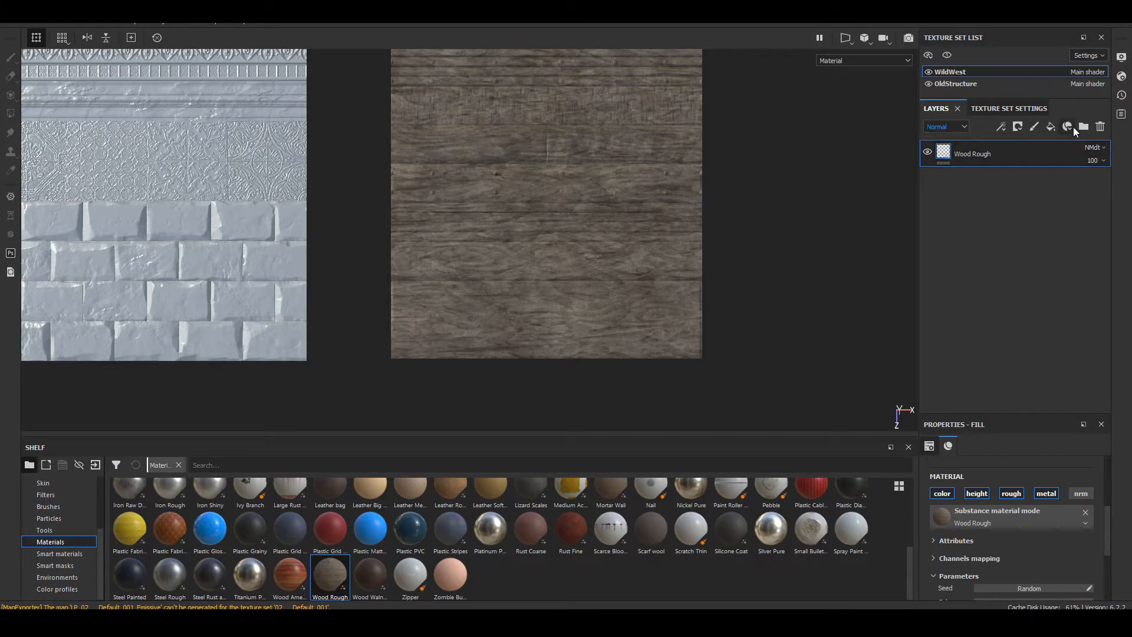
Step: Add a fill layer beneath Wood Rough, hide Wood Rough, and keep only the fill layer's normal channel active
left_click_drag(974, 157, 991, 203)
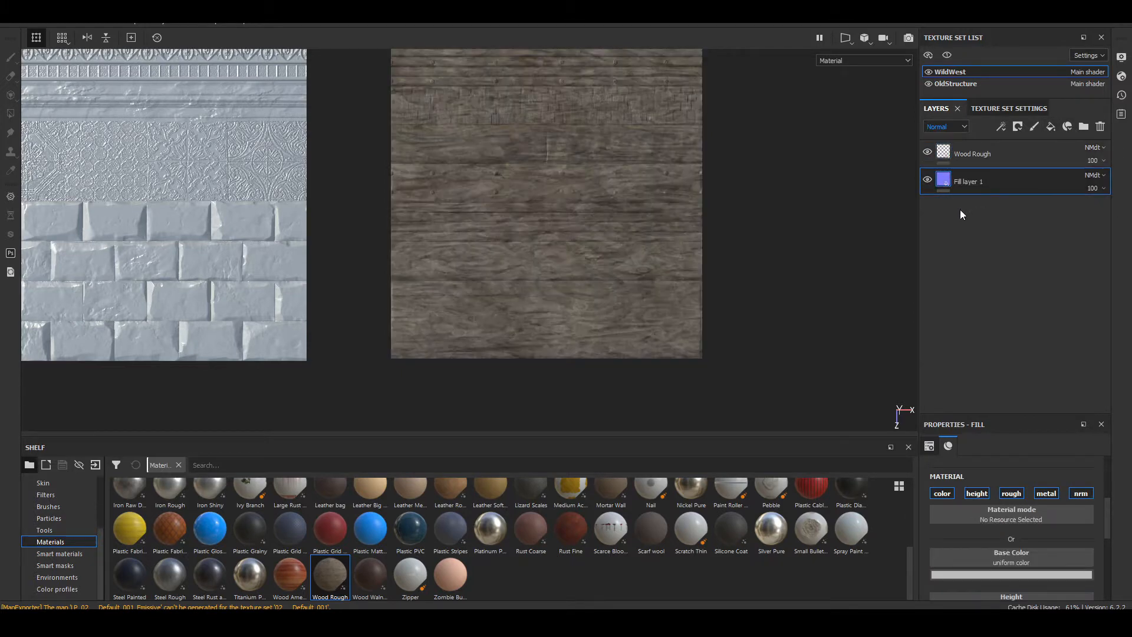
left_click(927, 152)
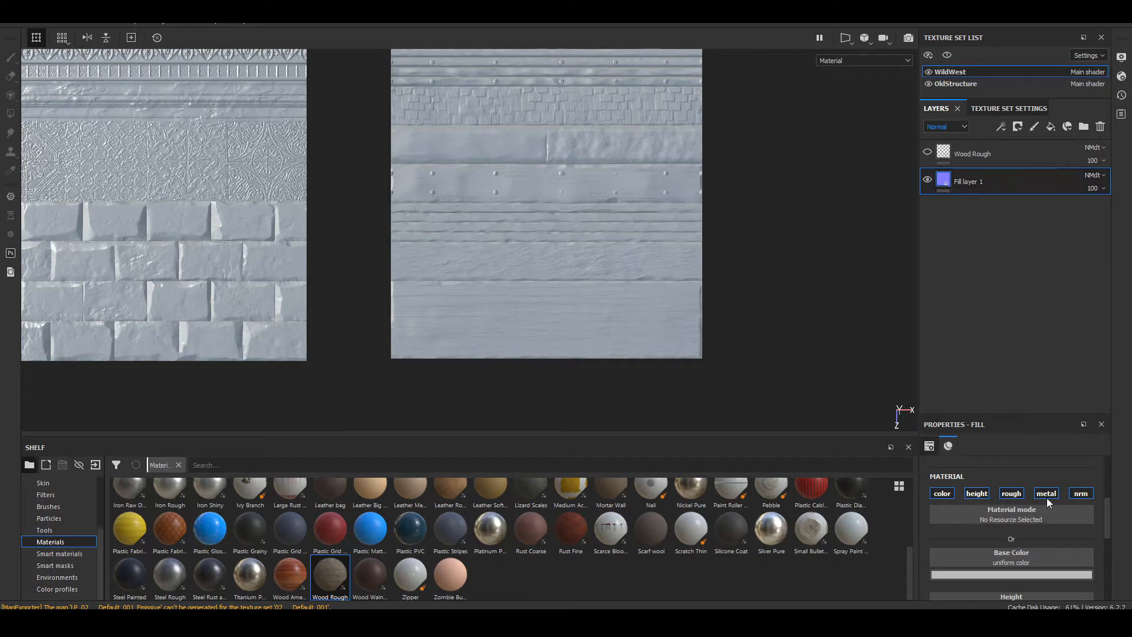
left_click(1080, 494)
Step: Assign the project texture Untitled-1 to the fill layer's Normal channel
scroll(56, 530, "up", 3)
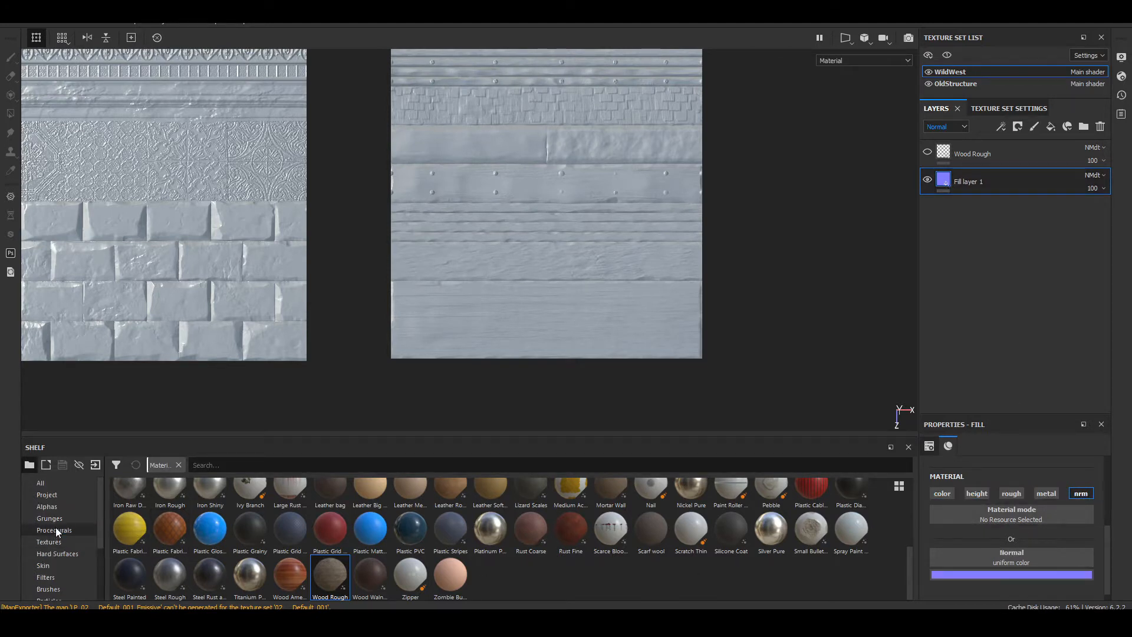
left_click(61, 494)
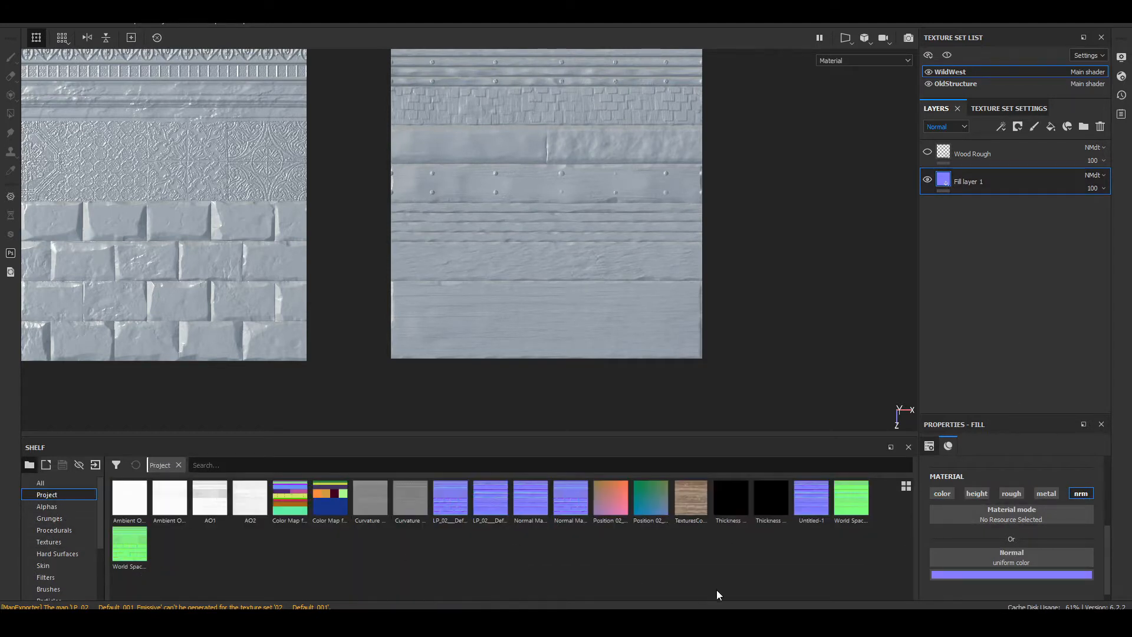
left_click_drag(824, 514, 1048, 557)
Step: Set the fill layer's opacity in the Normal channel to 47 and show the Wood Rough layer again
scroll(602, 143, "up", 6)
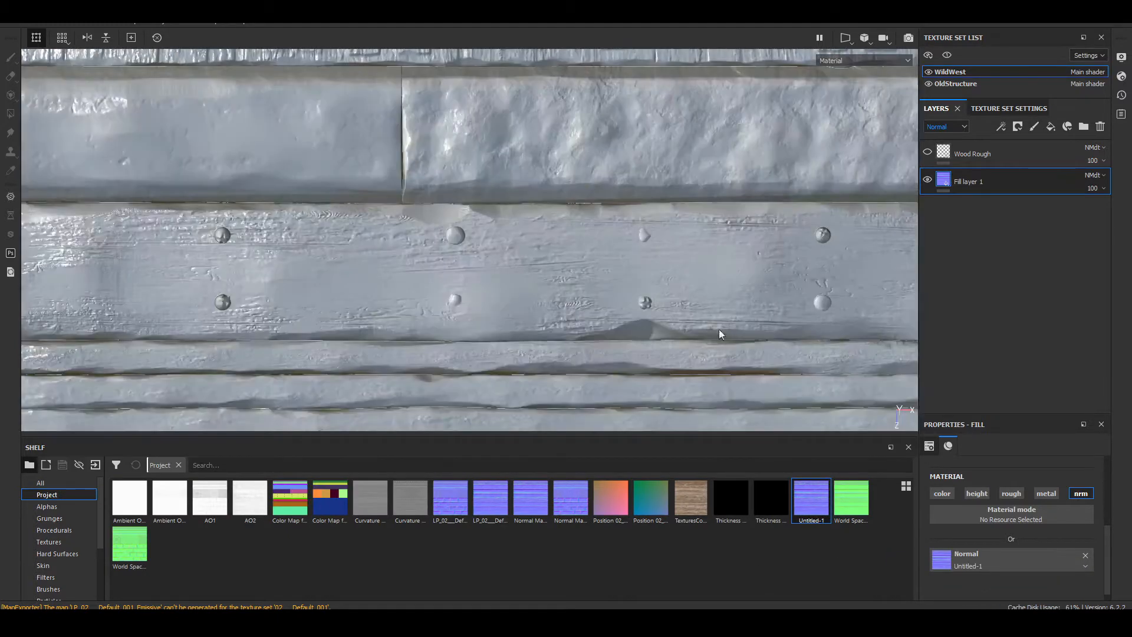
left_click(1103, 188)
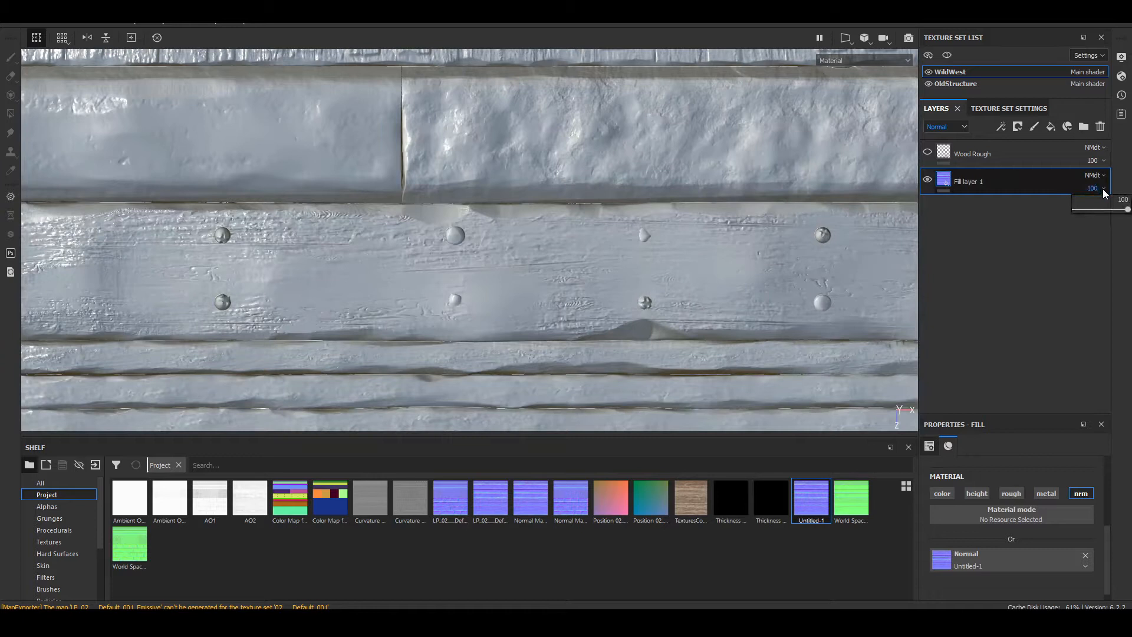
left_click(946, 129)
left_click(943, 168)
left_click_drag(1126, 215, 1100, 215)
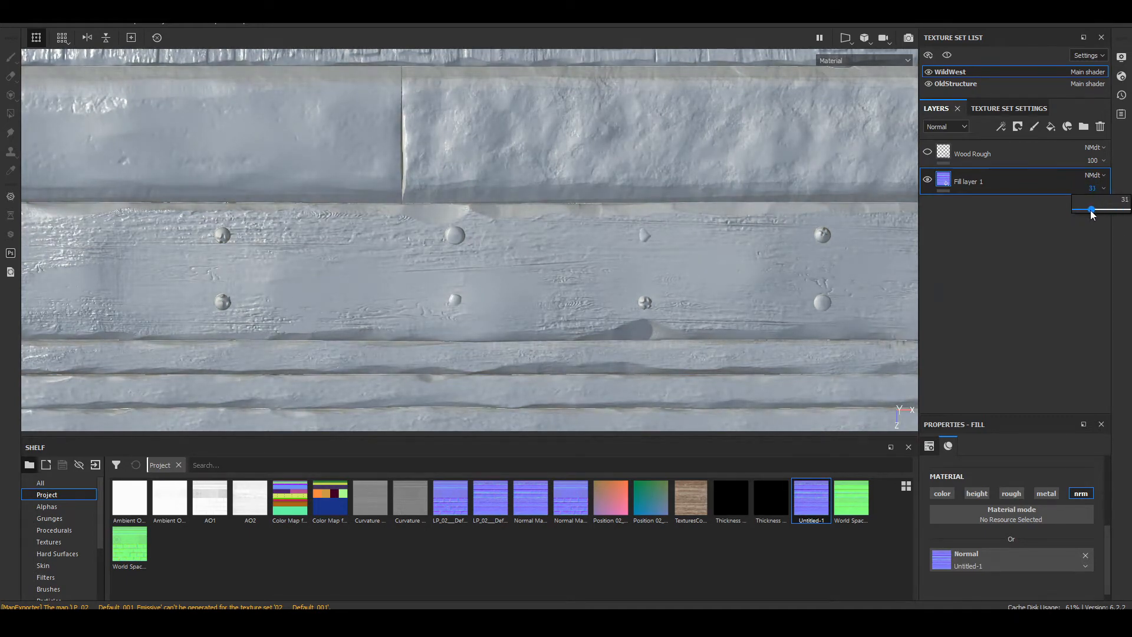
left_click(927, 154)
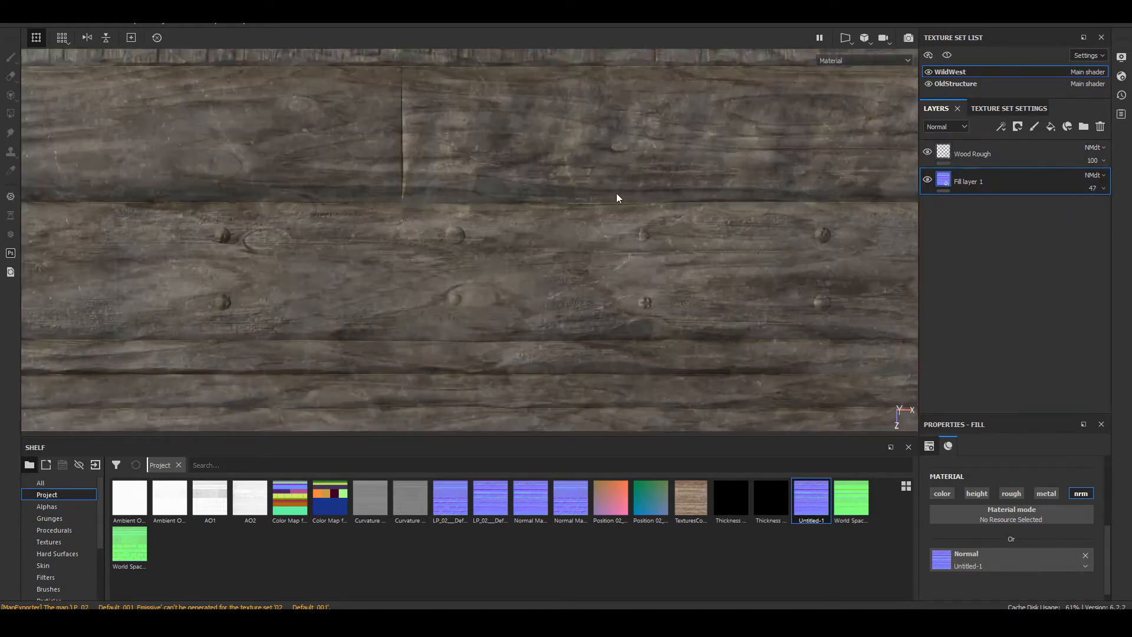
scroll(589, 200, "down", 3)
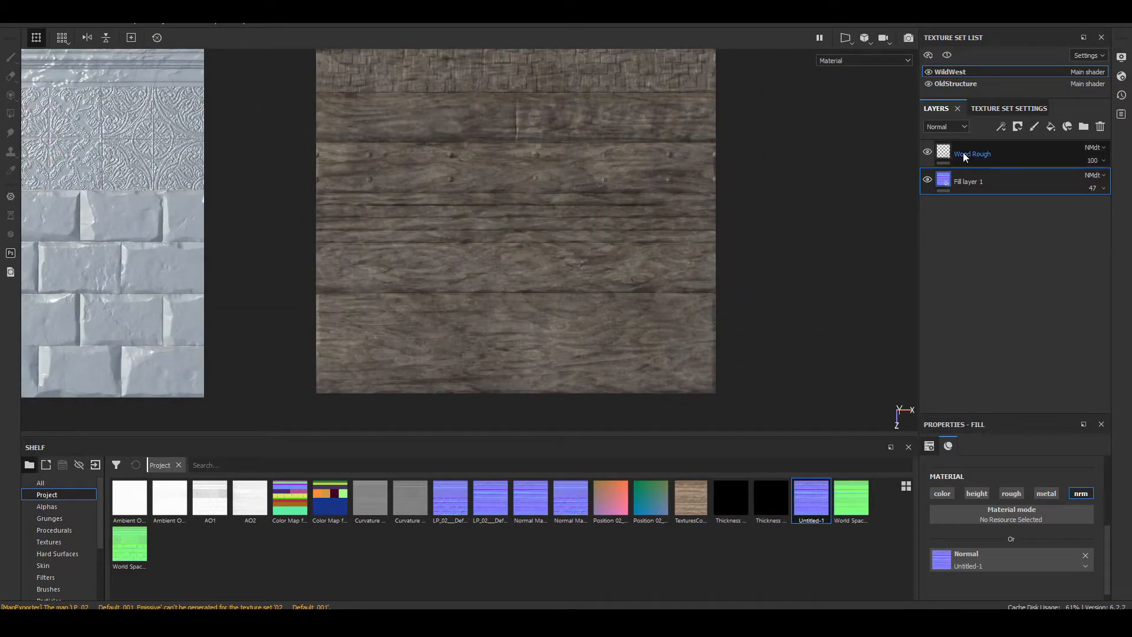
Step: Create a folder named Wood with a black mask and move the Wood Rough layer into it
left_click(967, 154)
left_click(1083, 127)
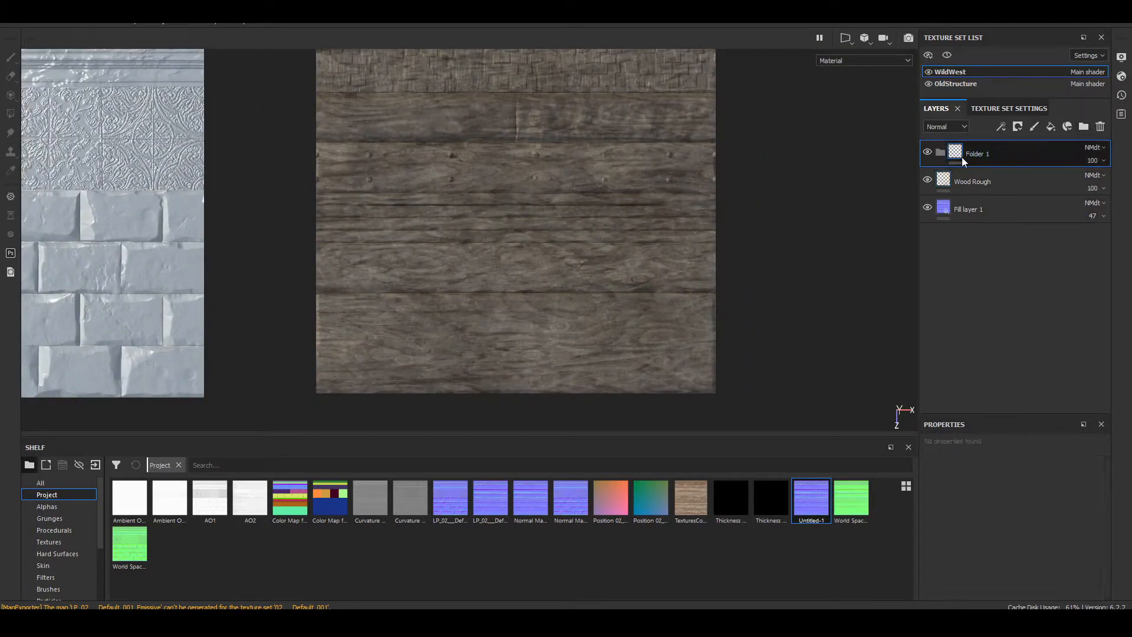
right_click(992, 153)
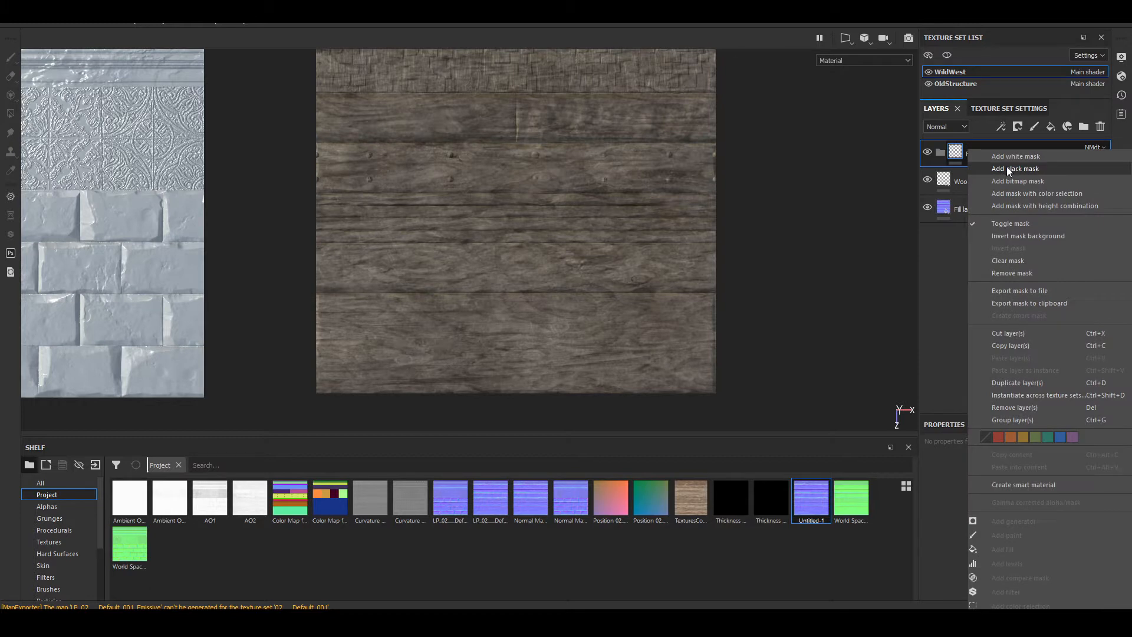
left_click(1007, 166)
left_click_drag(998, 181, 1022, 151)
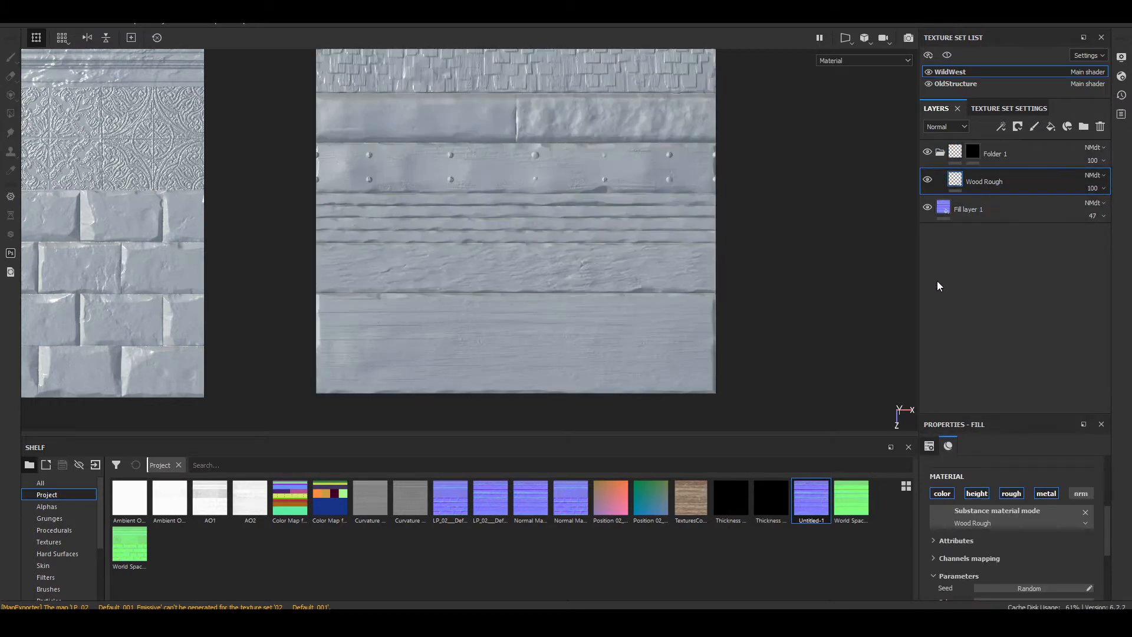
double_click(996, 154)
type("Wood")
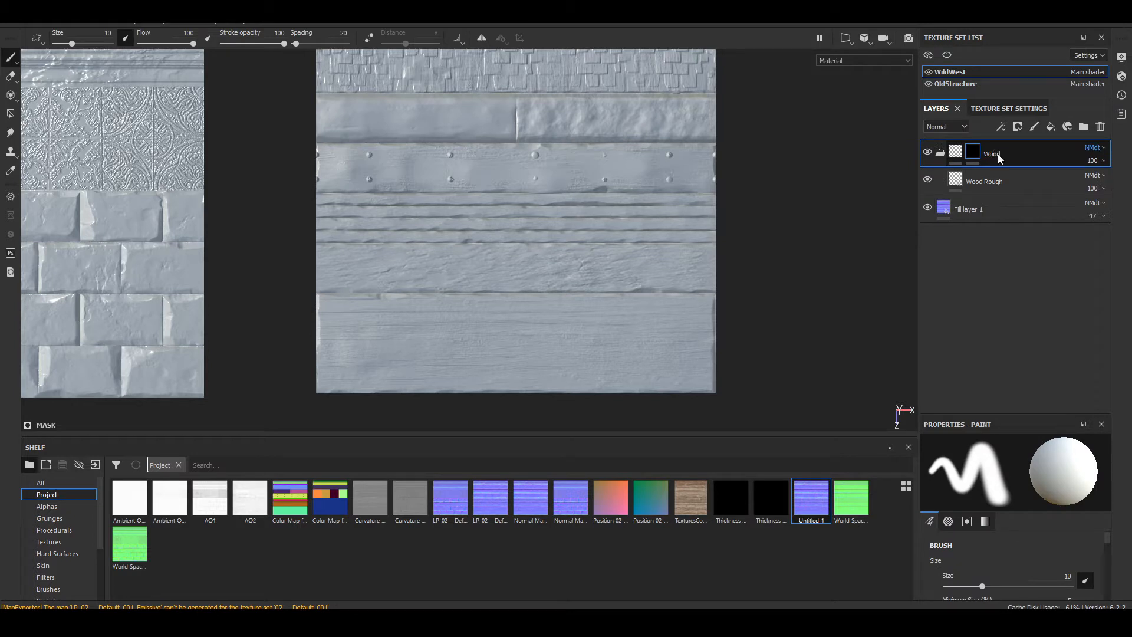
Step: Add a color selection mask to the Wood folder and pick the mint-green lowest plank from the ID map
right_click(997, 154)
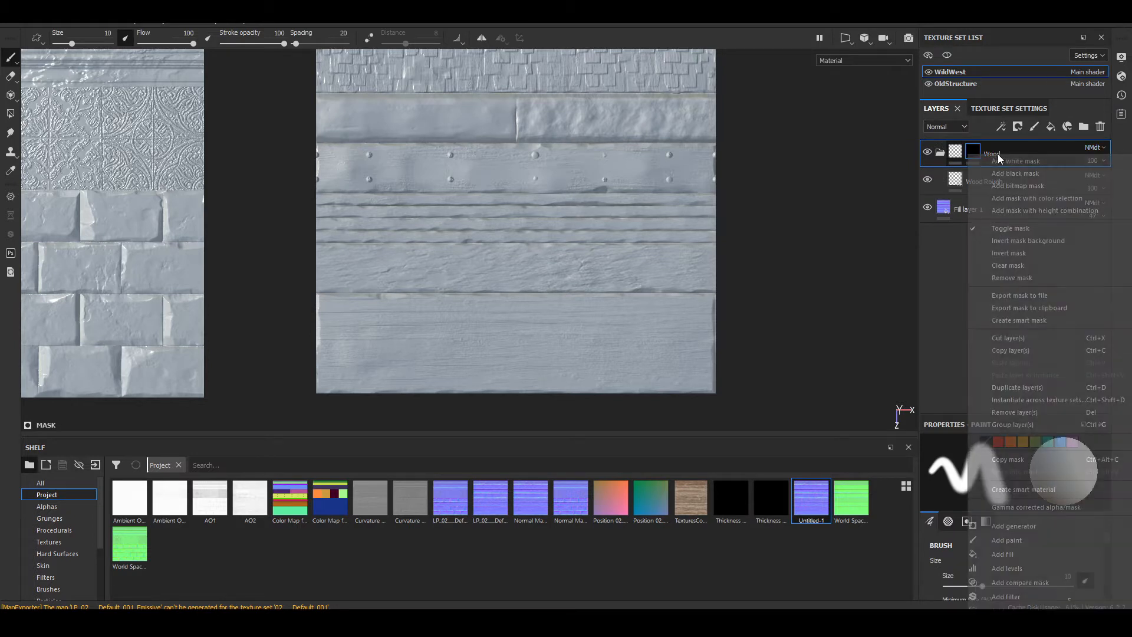
left_click(1044, 200)
left_click(1080, 564)
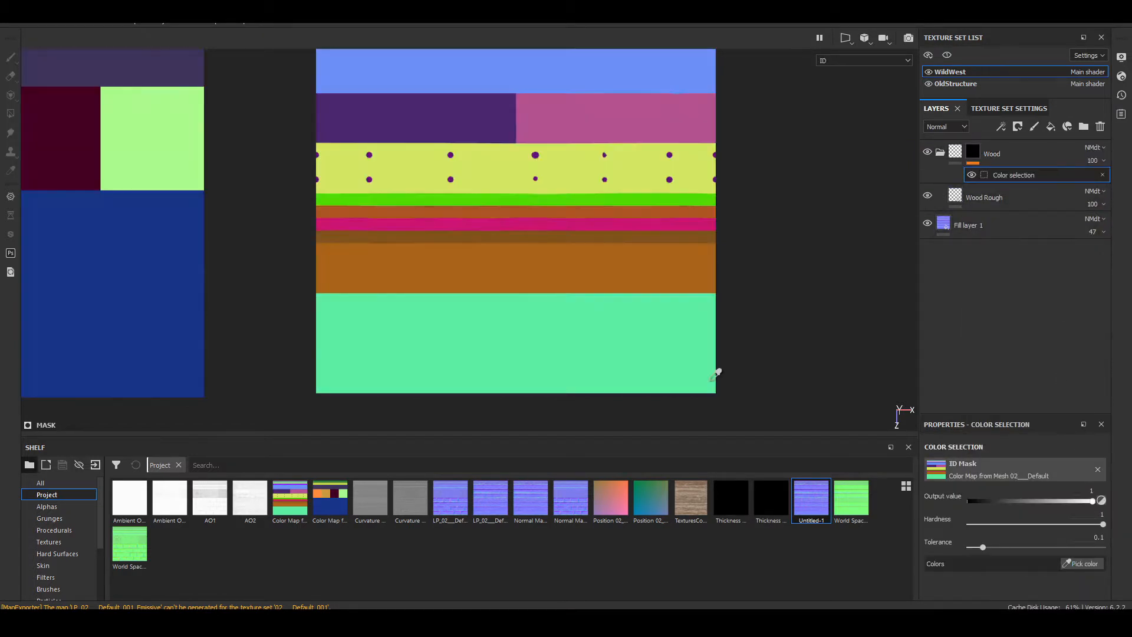
scroll(586, 317, "down", 3)
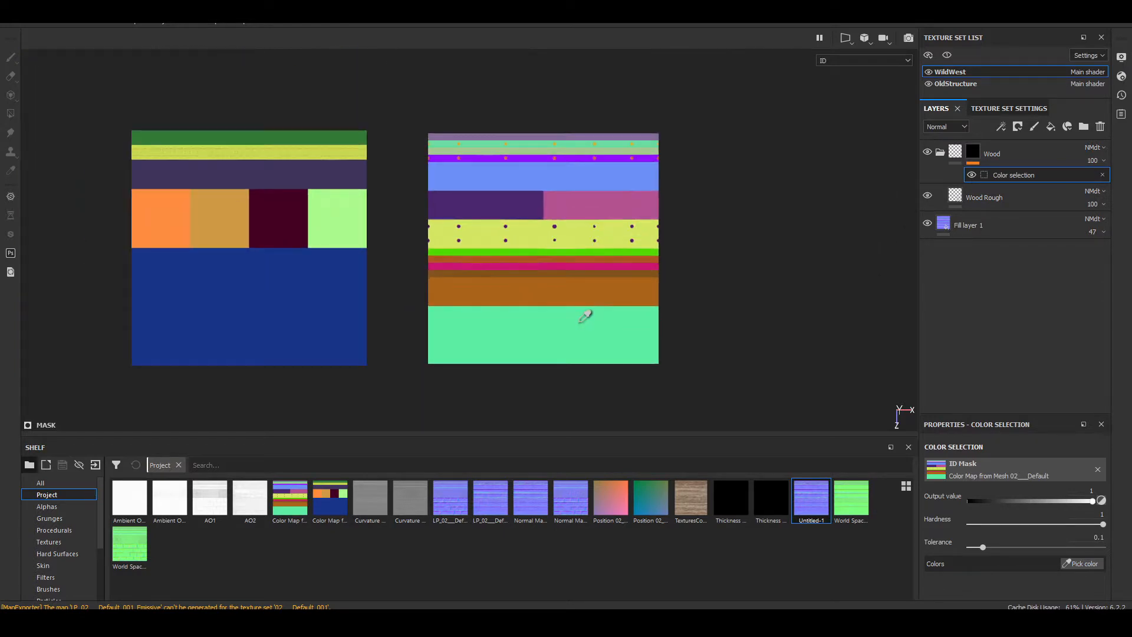
scroll(586, 316, "up", 3)
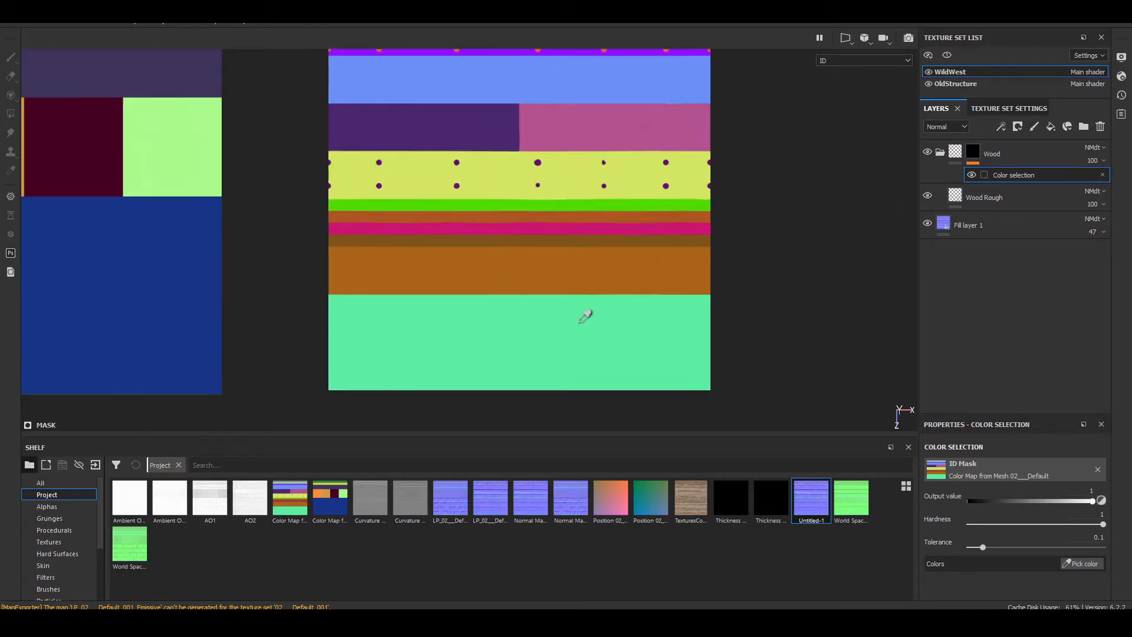
left_click(668, 319)
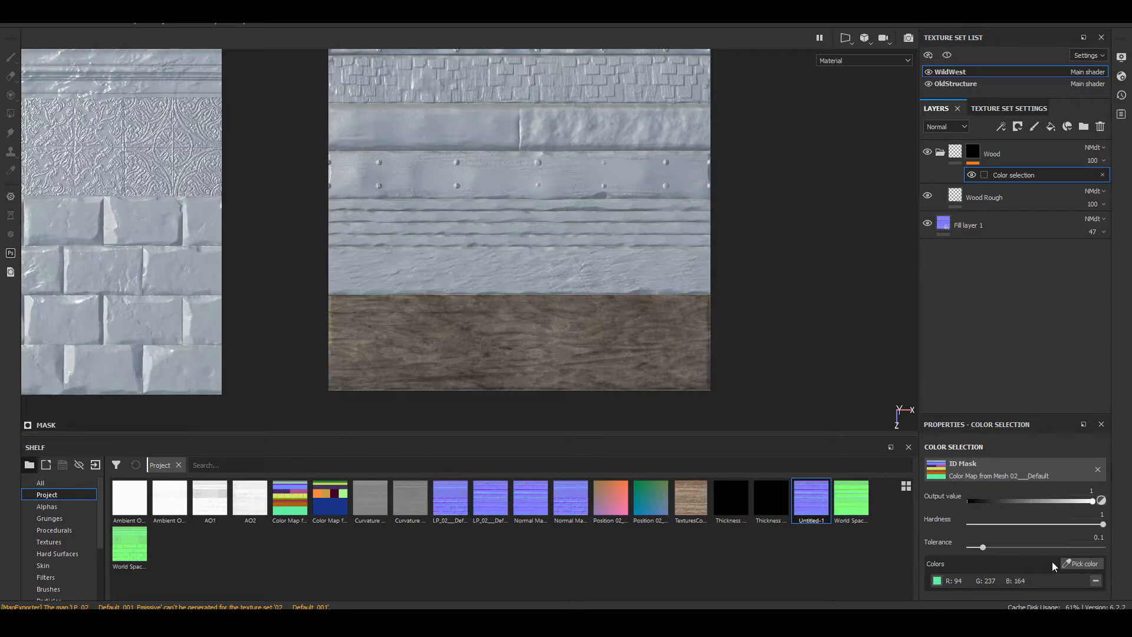
Step: Add the wide brown band above the mint-green plank to the color selection and lower the tolerance to 0.06
left_click(1068, 564)
left_click(666, 275)
scroll(709, 232, "down", 2)
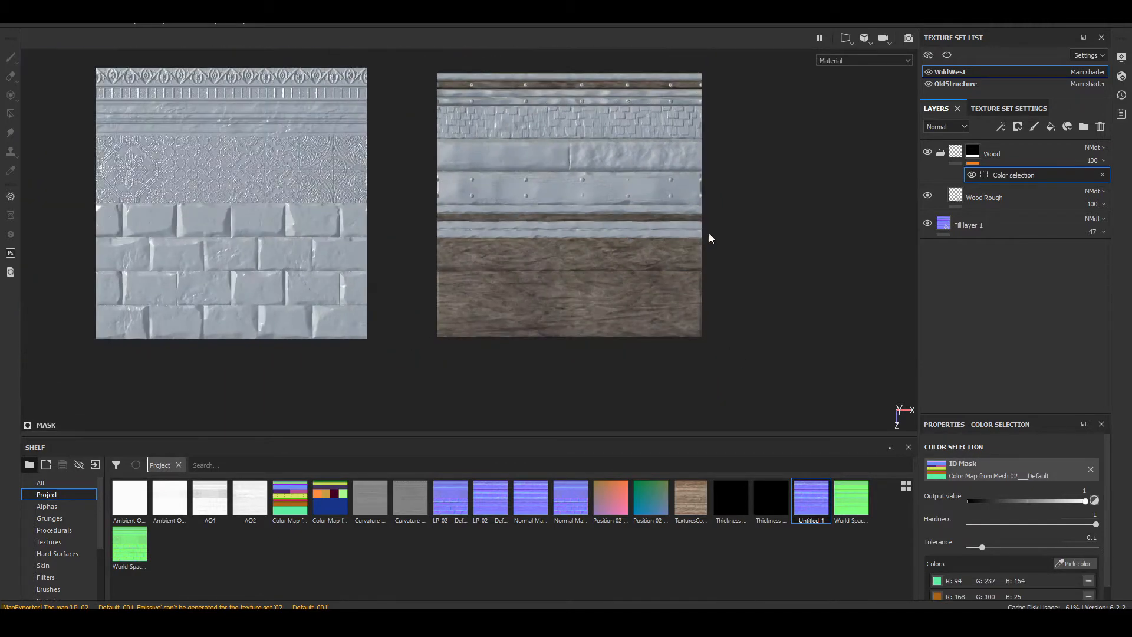
scroll(699, 232, "up", 4)
middle_click_drag(631, 174, 626, 214, "alt")
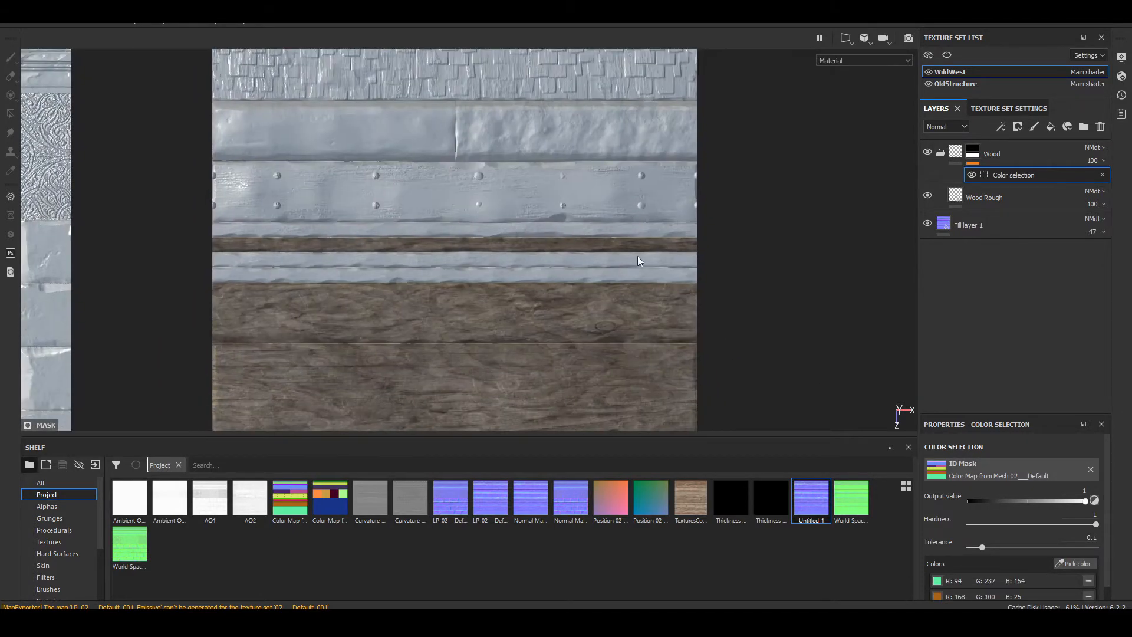
scroll(638, 256, "up", 3)
scroll(645, 303, "down", 4)
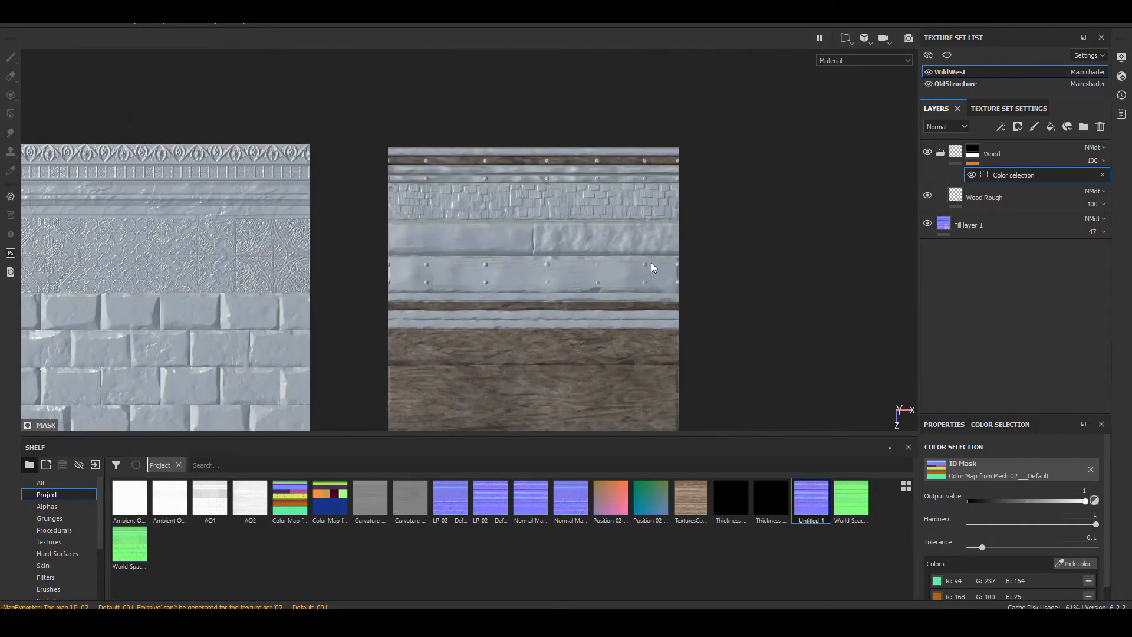
left_click_drag(982, 548, 976, 546)
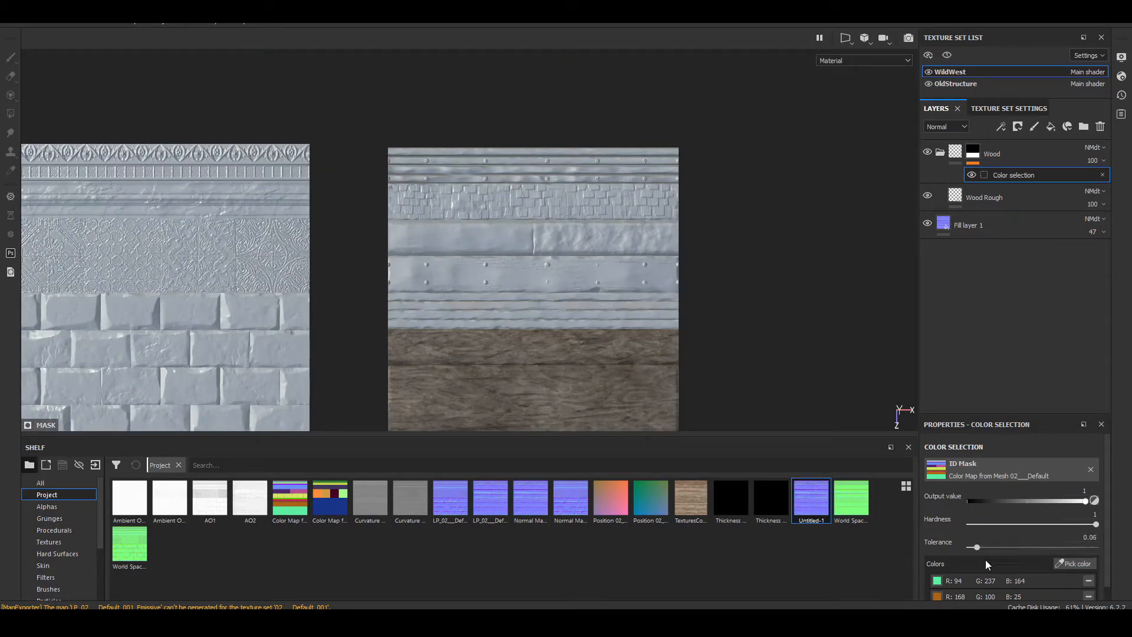
Step: Pick the wide brown band again from the ID map for the Wood folder's color selection
left_click(1076, 567)
scroll(642, 331, "down", 2)
scroll(641, 333, "up", 4)
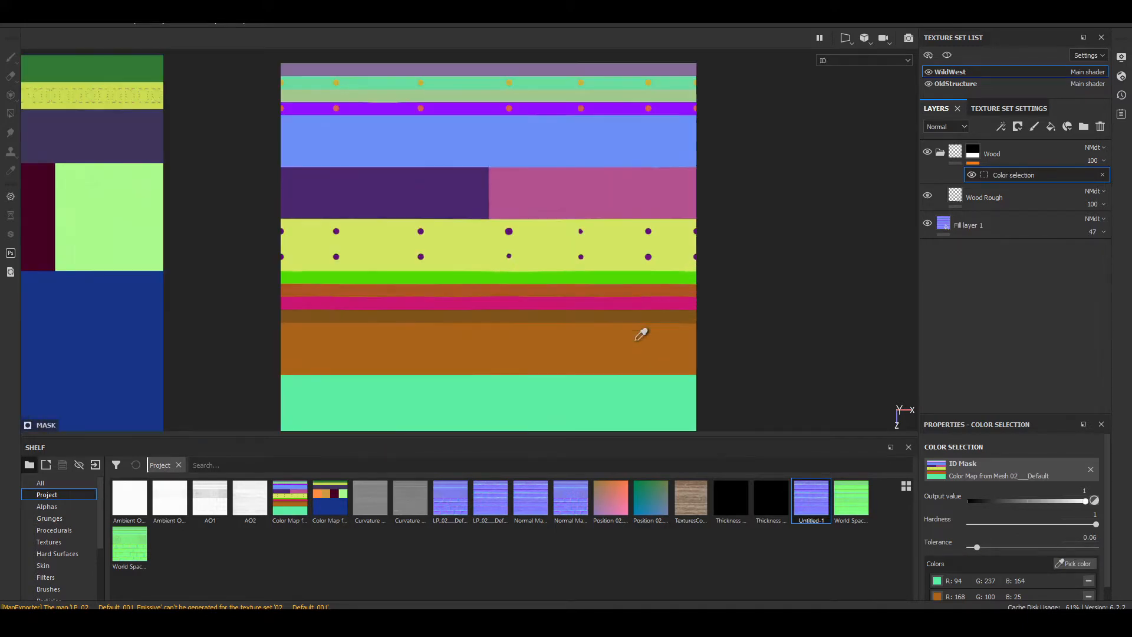
left_click(638, 346)
scroll(659, 345, "up", 3)
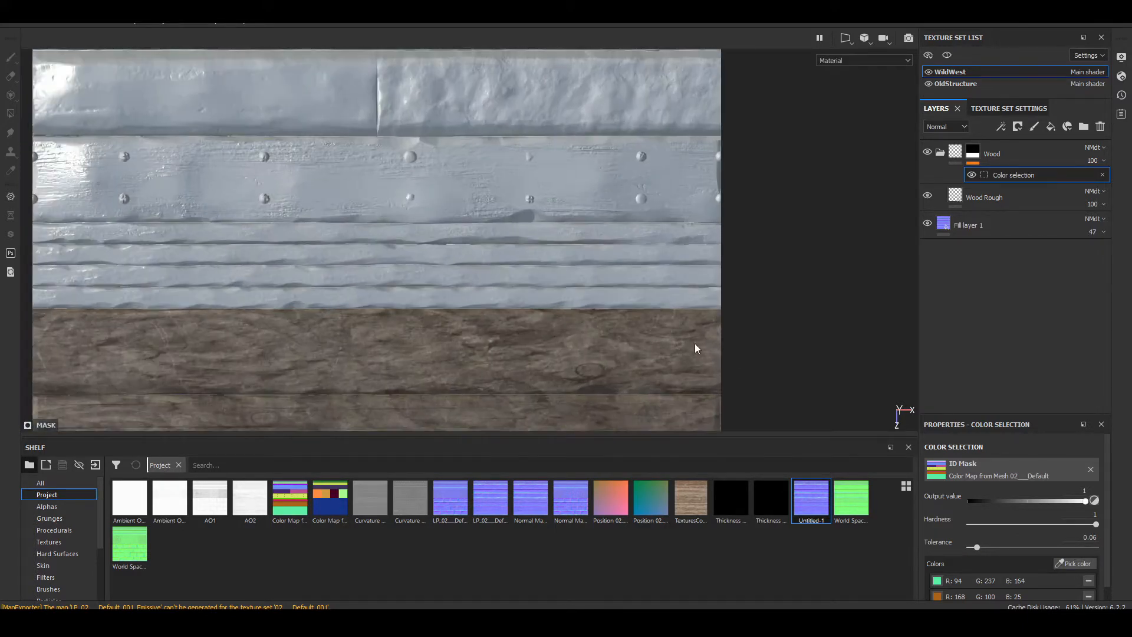
Step: Add the four narrow planks above the wide brown band to the Wood folder's color selection
mouse_move(691, 332)
middle_mouse_down("alt")
mouse_move(688, 34)
mouse_move(678, 324)
middle_mouse_up("alt")
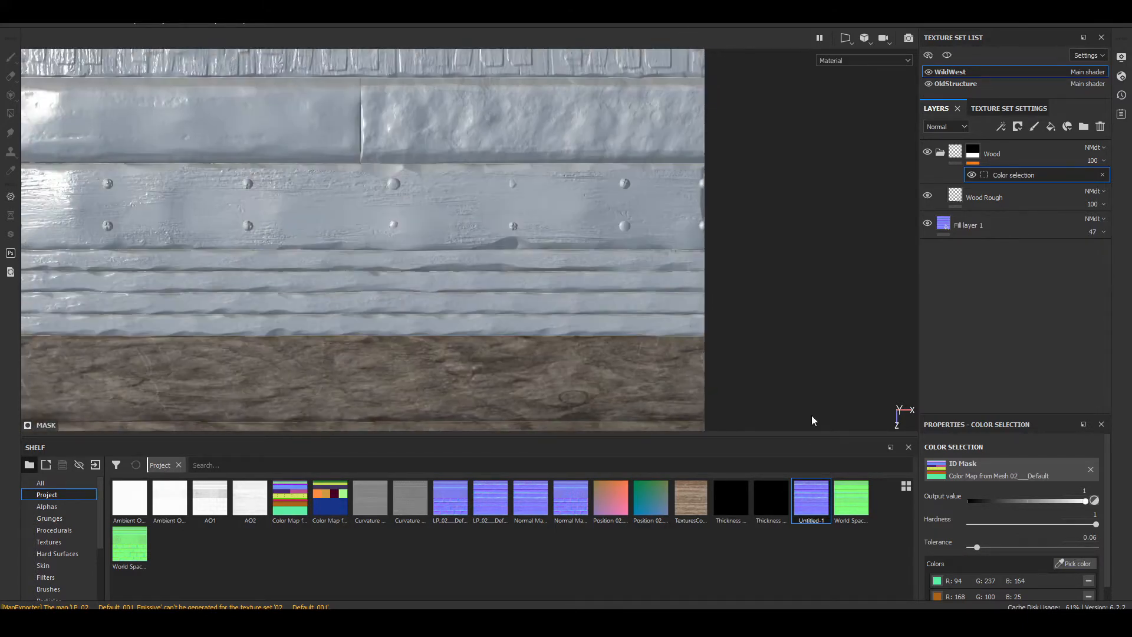
left_click(1068, 563)
left_click(673, 328)
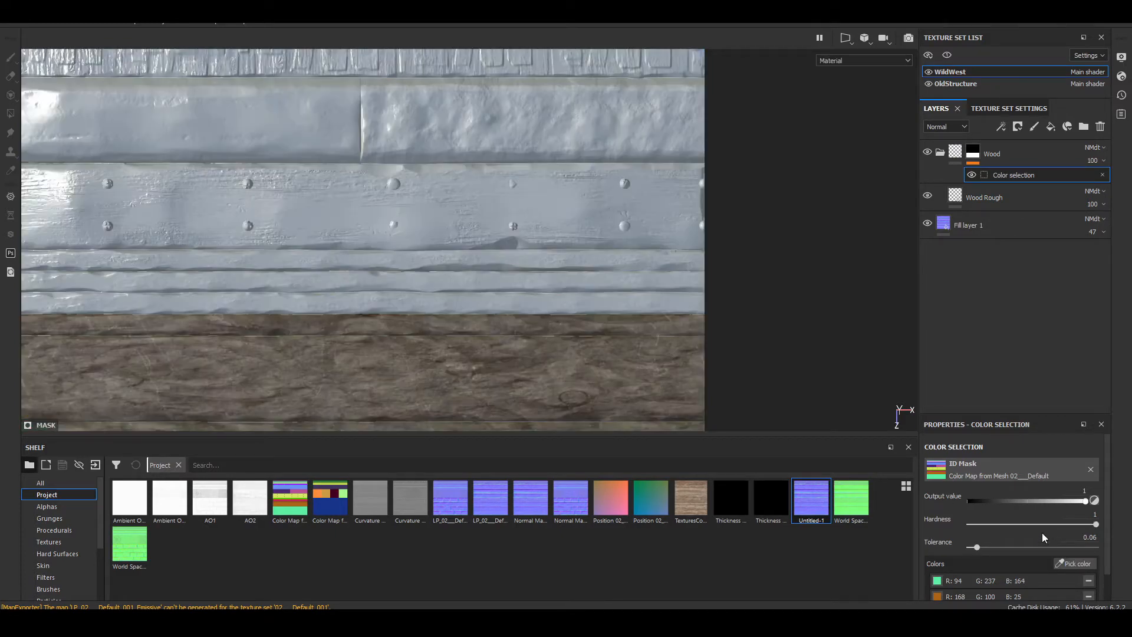
left_click(1067, 563)
left_click(688, 298)
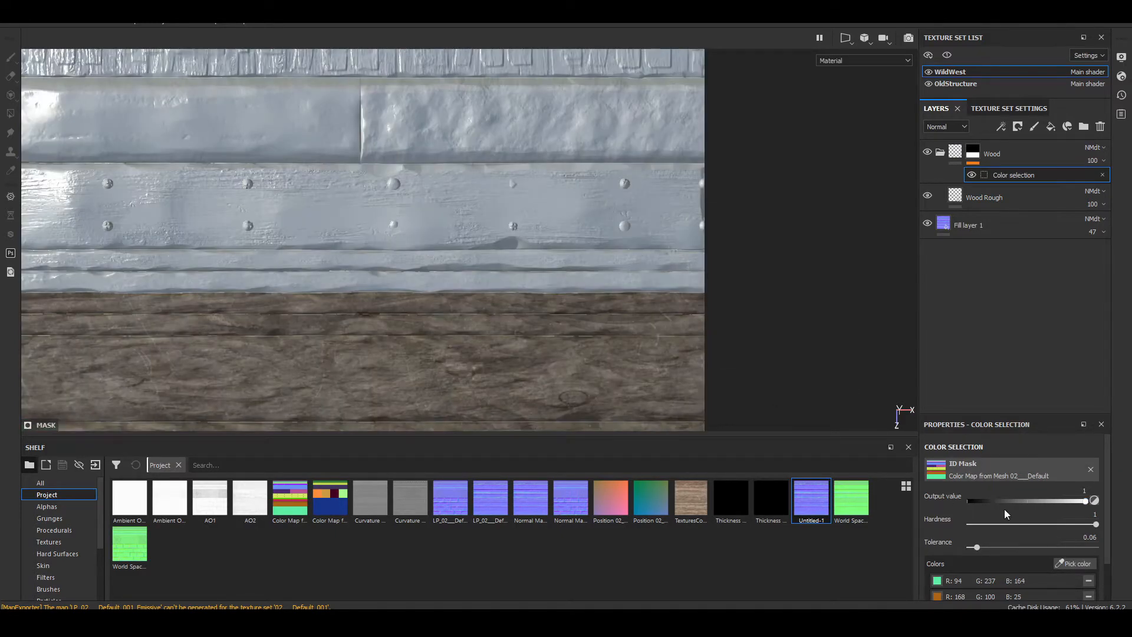
left_click(1068, 563)
left_click(671, 289)
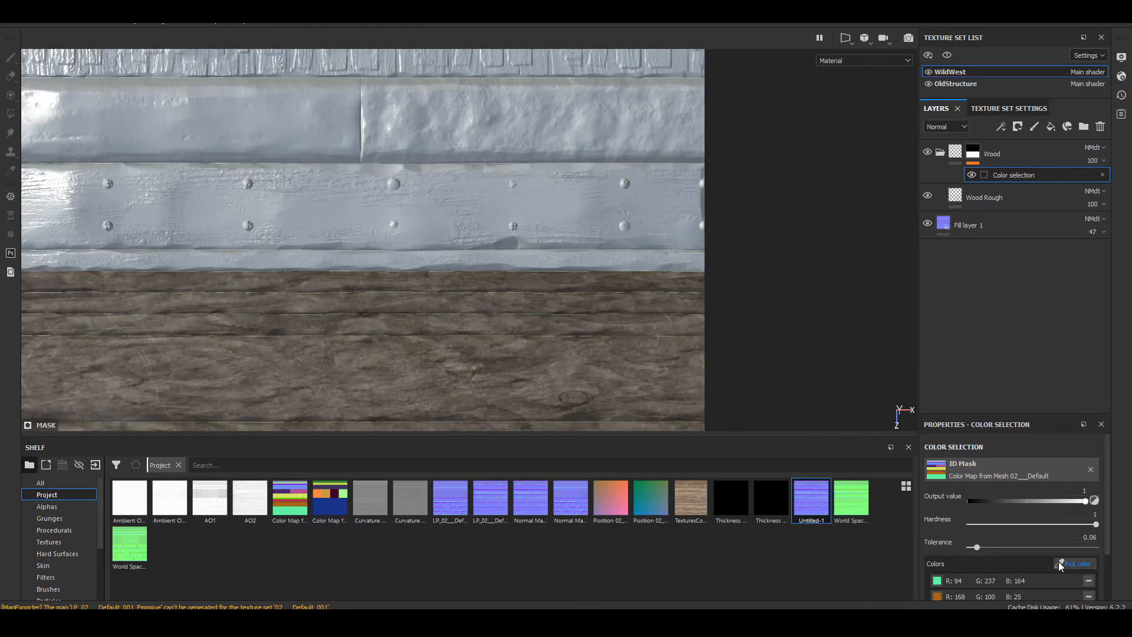
left_click(1067, 563)
left_click(672, 259)
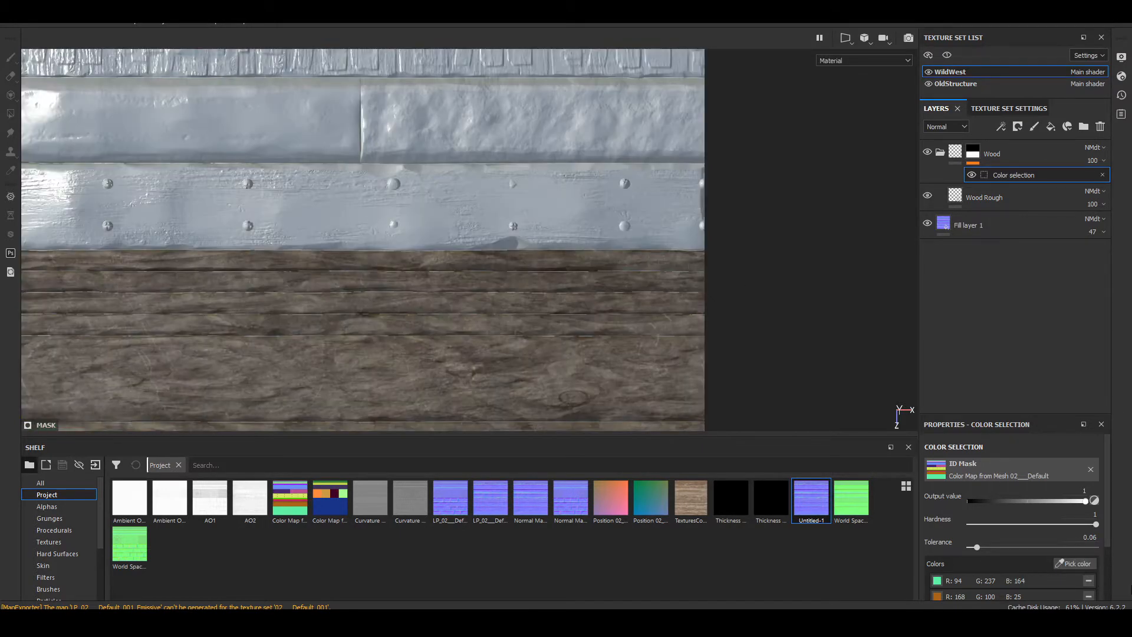
Step: Add the riveted plank and the shingle band to the Wood folder's color selection
left_click(1068, 563)
left_click(582, 183)
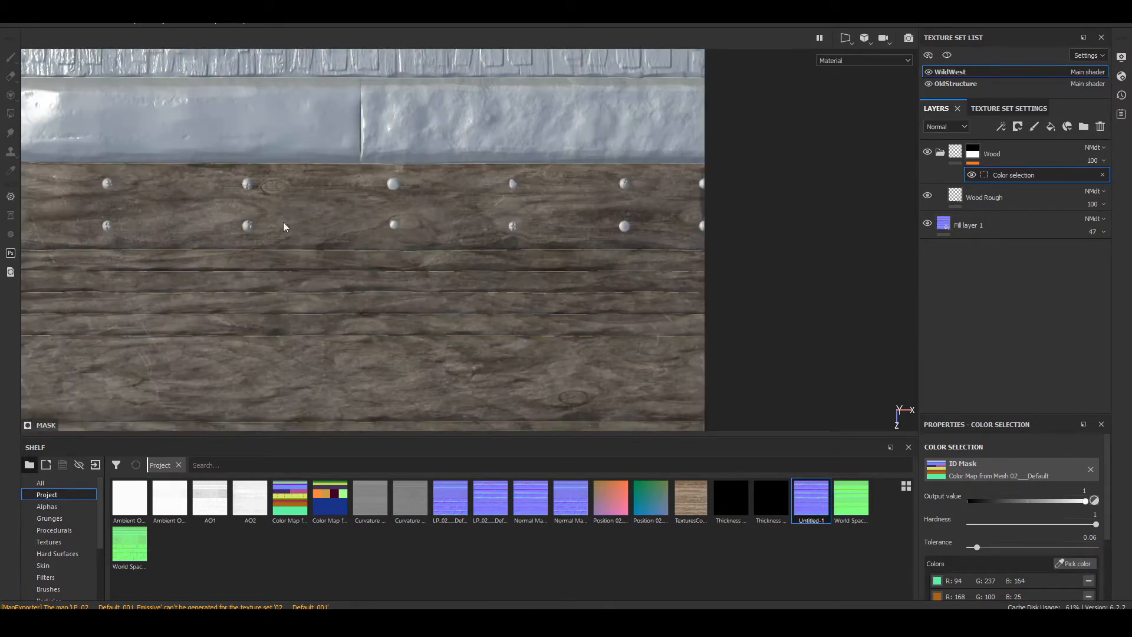
scroll(283, 226, "down", 5)
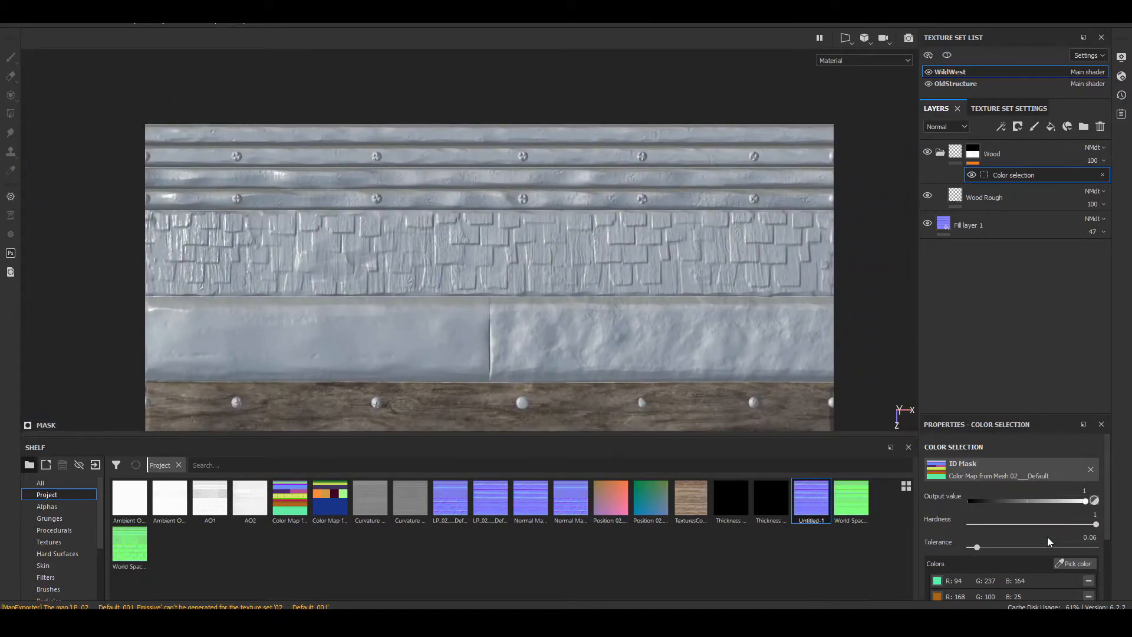
left_click(1070, 563)
left_click(674, 257)
scroll(553, 210, "down", 2)
scroll(553, 210, "up", 4)
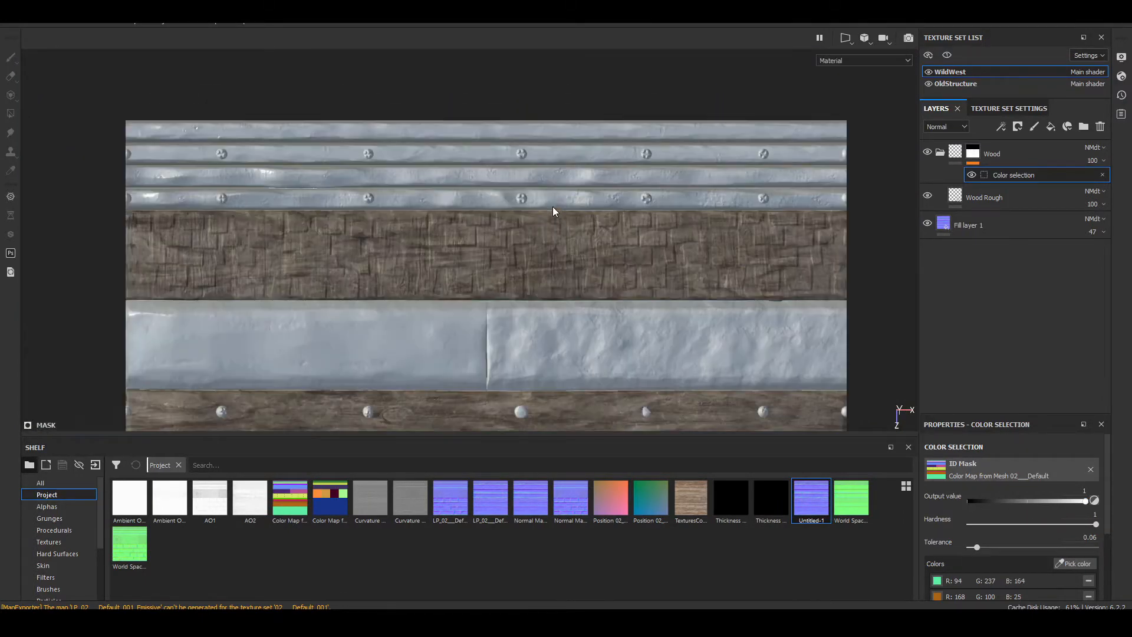
Step: Copy the Wood folder's mask and create a new folder named Metal above it
scroll(547, 281, "down", 6)
middle_click_drag(577, 346, 625, 118, "alt")
middle_click_drag(528, 93, 521, 243, "alt")
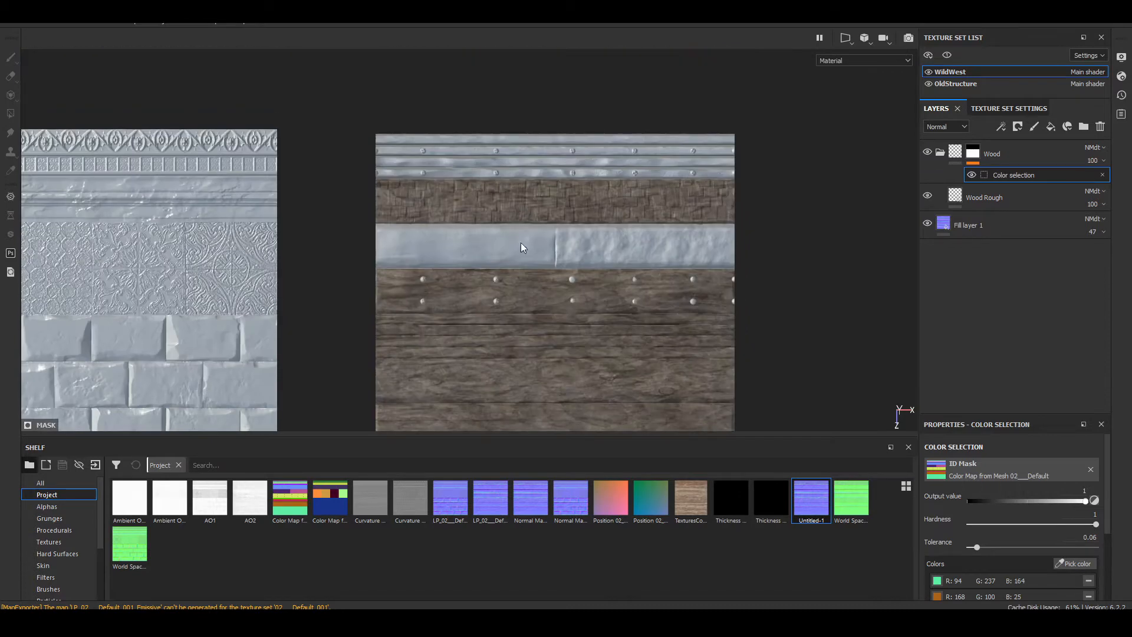
left_click(974, 152)
right_click(973, 155)
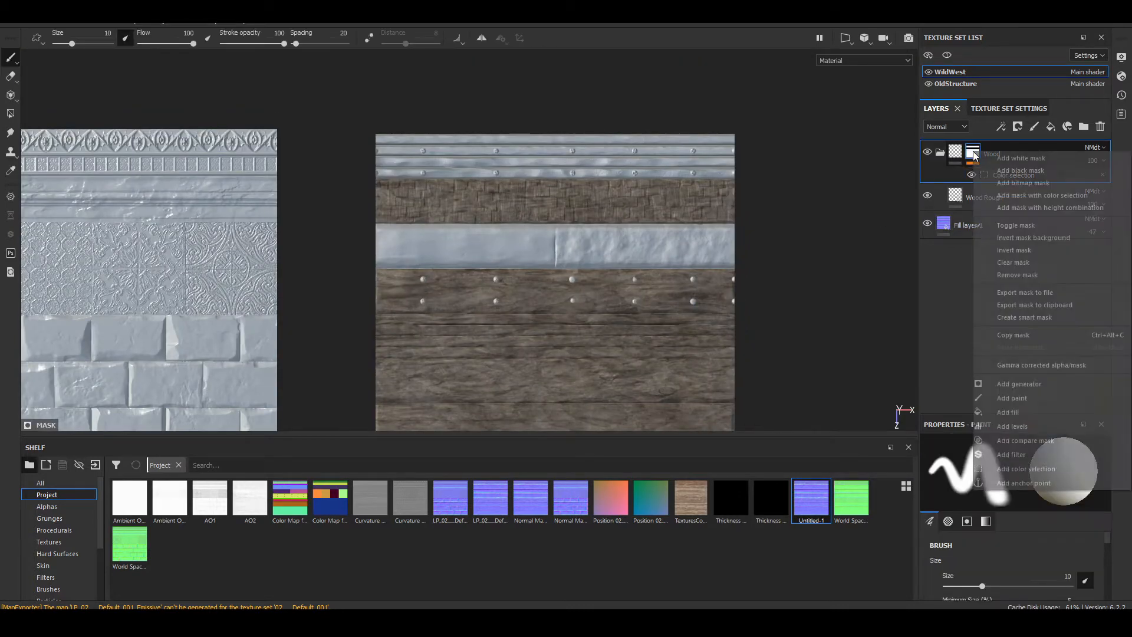
left_click(1038, 334)
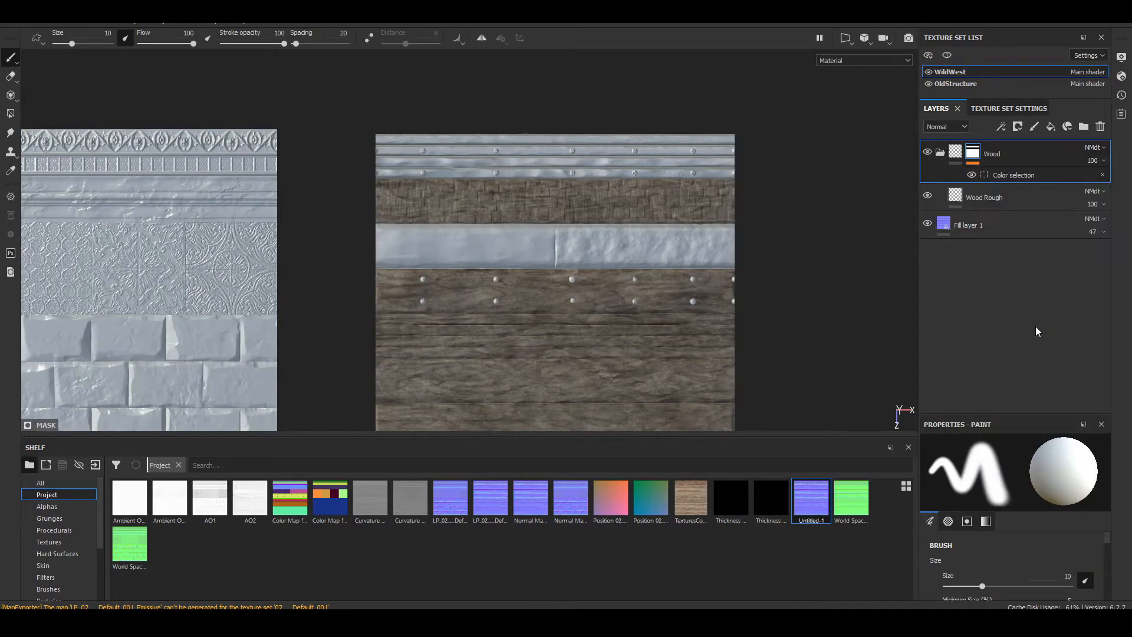
left_click(1082, 126)
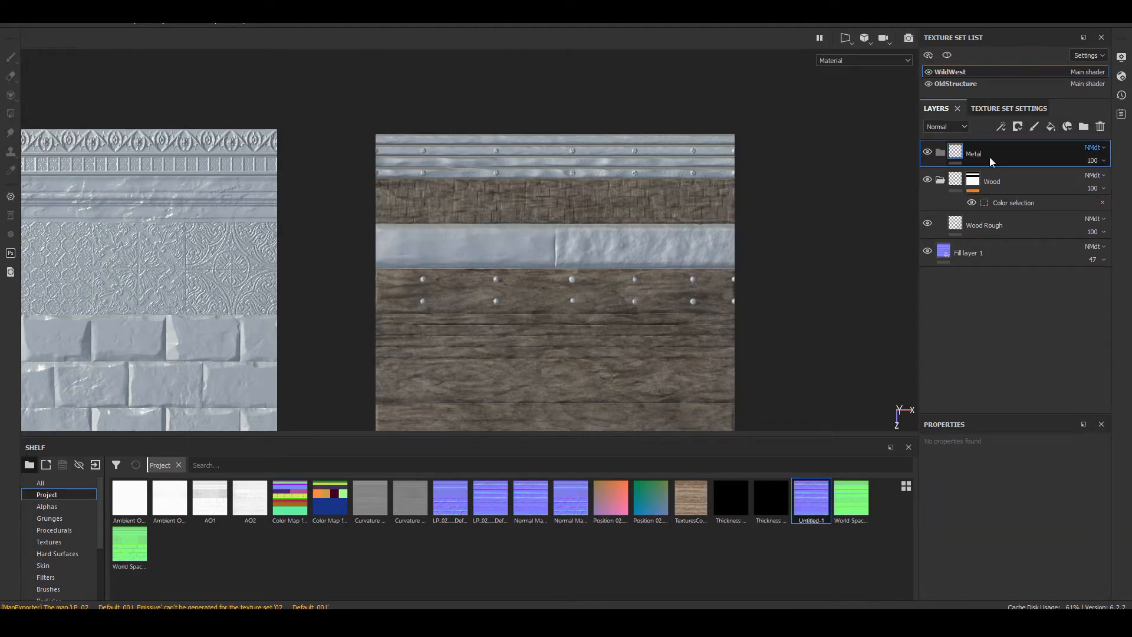
Step: Place the Steel Rough material inside the Metal folder
scroll(59, 565, "down", 3)
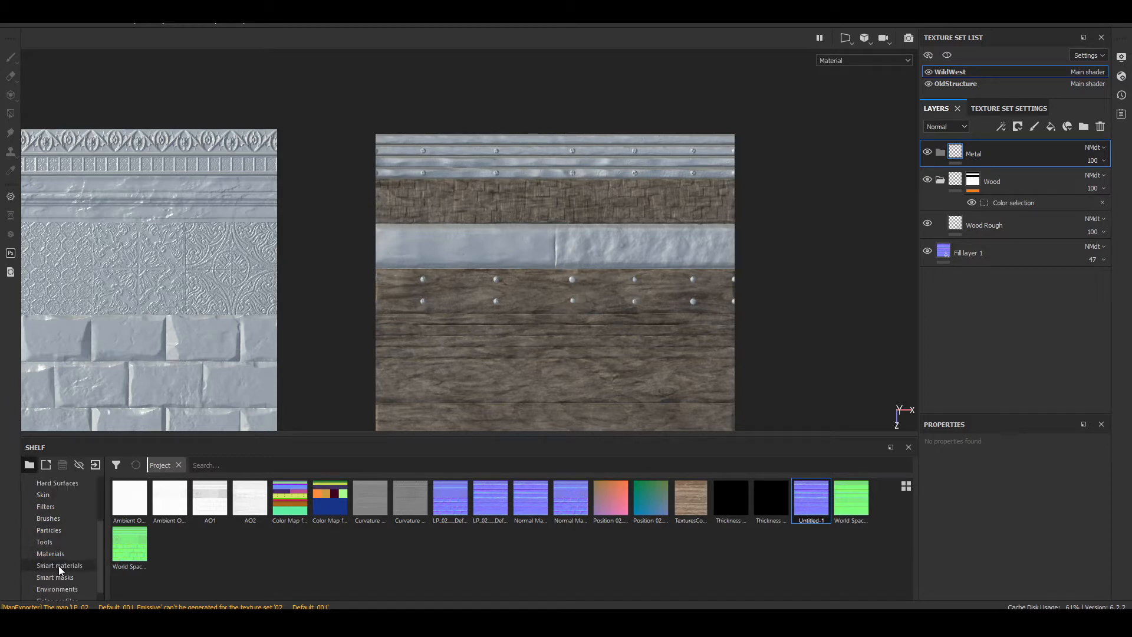
left_click(66, 540)
scroll(547, 536, "down", 5)
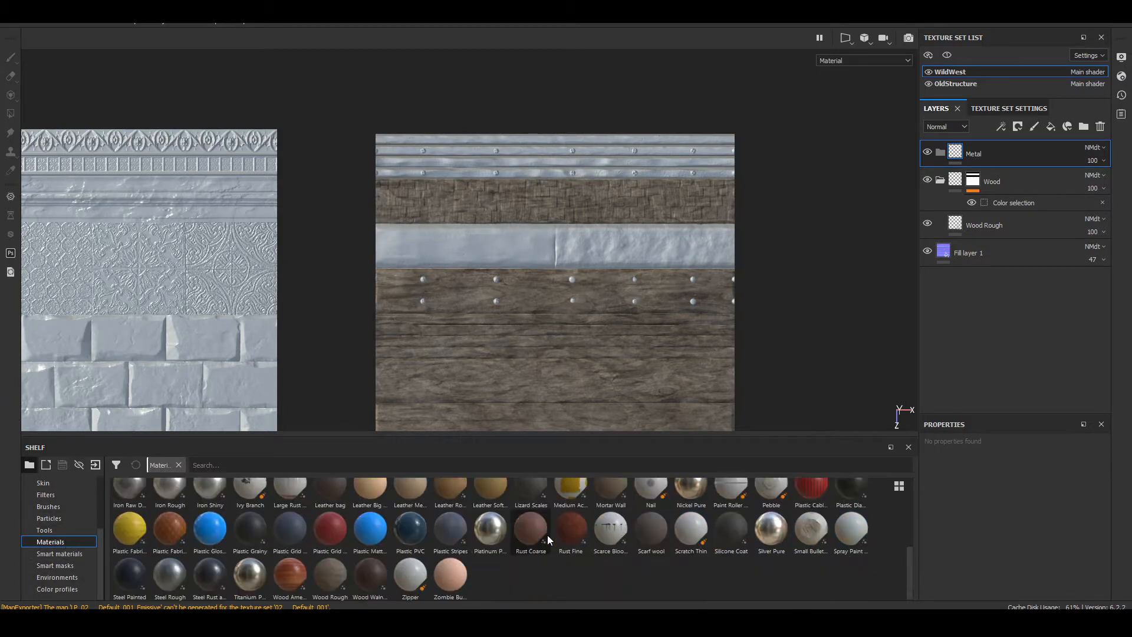
left_click_drag(170, 575, 982, 166)
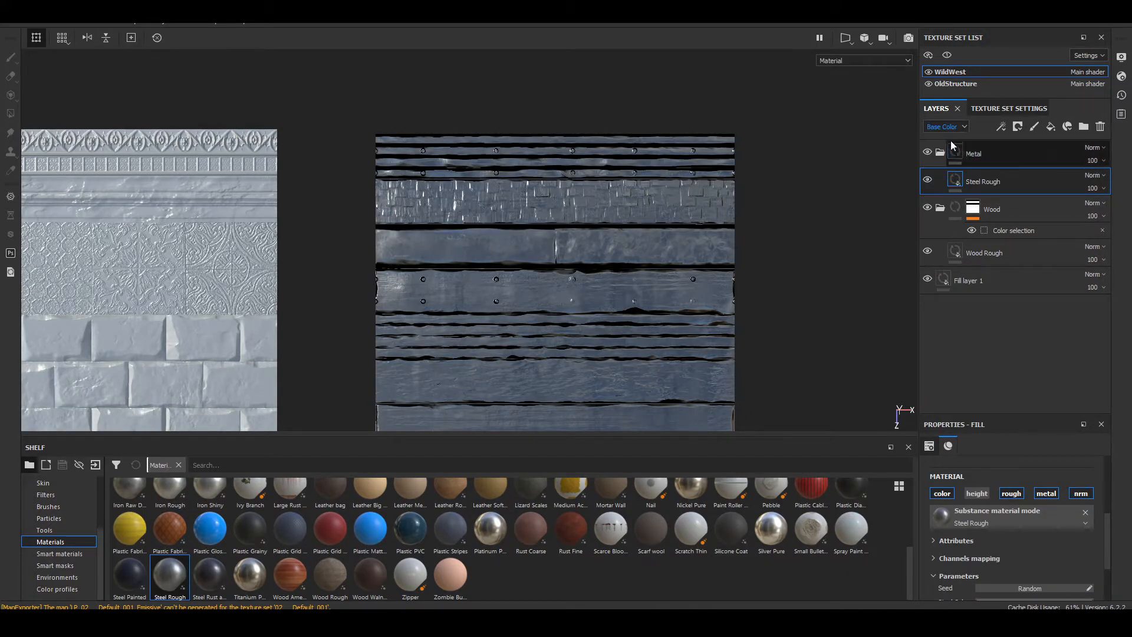
Step: Add a black mask to the Metal folder and paste the copied Wood mask into it
right_click(960, 148)
left_click(1026, 165)
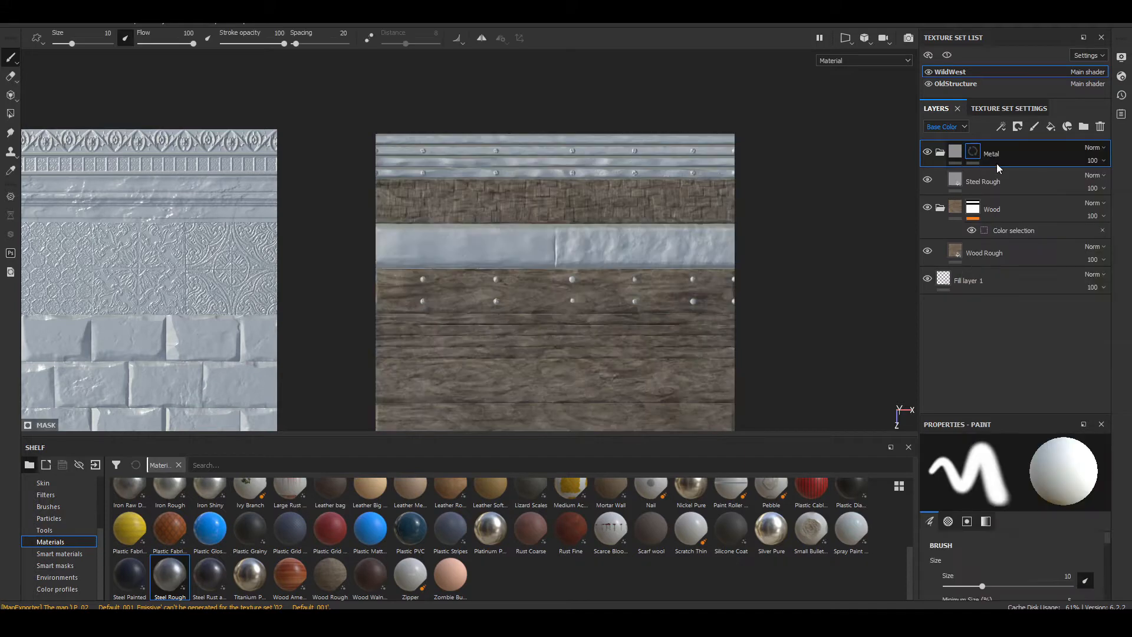
right_click(974, 154)
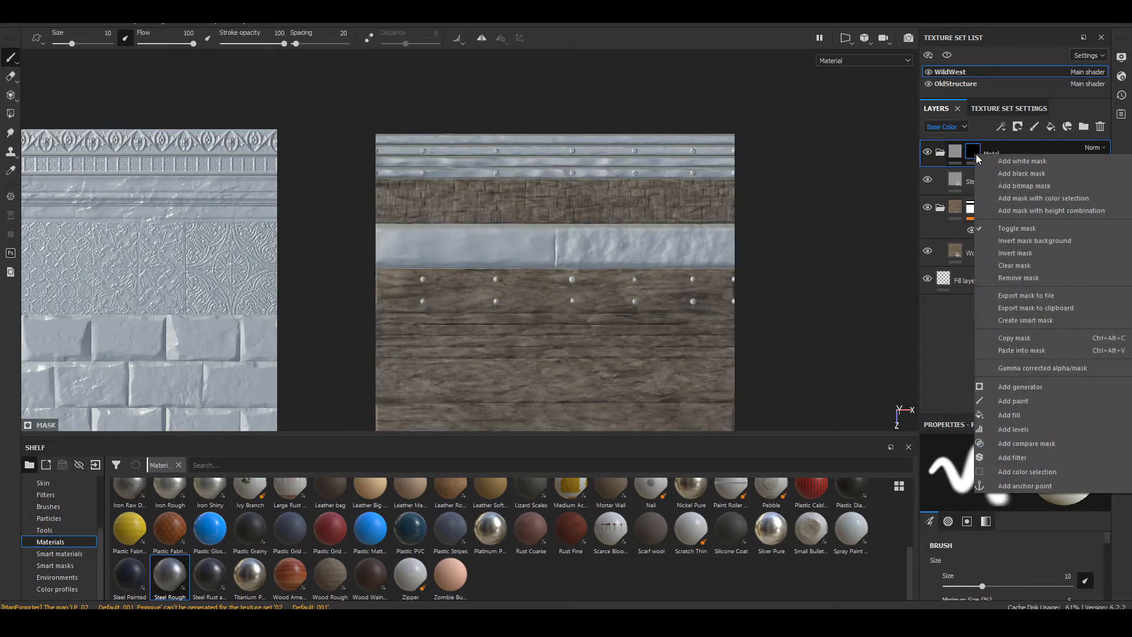
left_click(1041, 352)
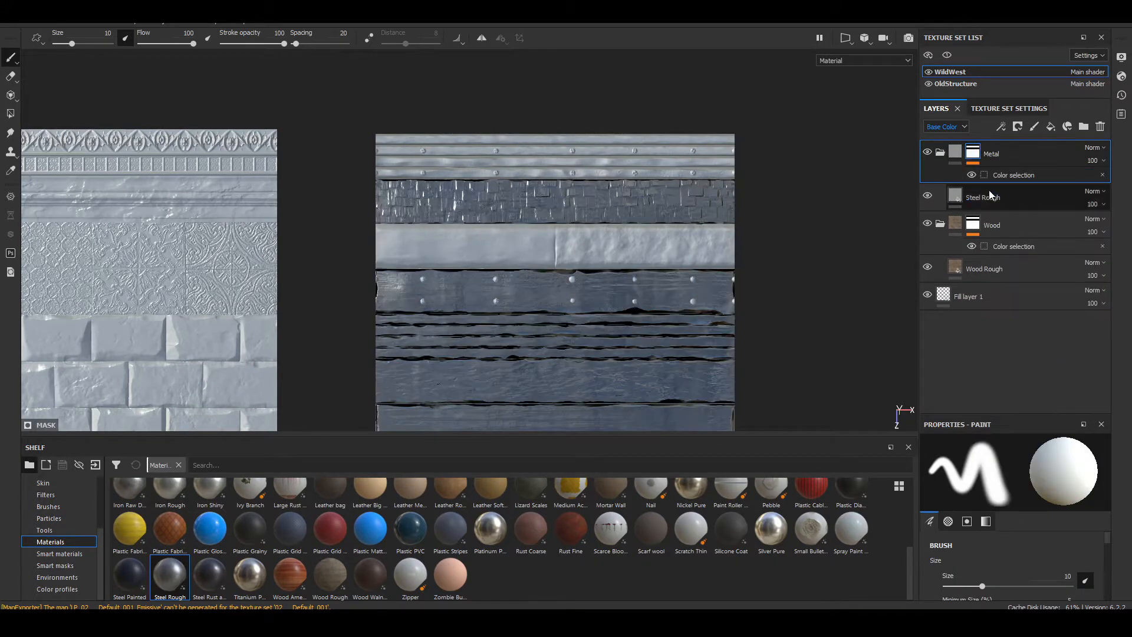
Step: Invert the Metal folder's mask so the steel covers only the areas outside the wood selection
middle_click_drag(735, 241, 735, 191, "alt")
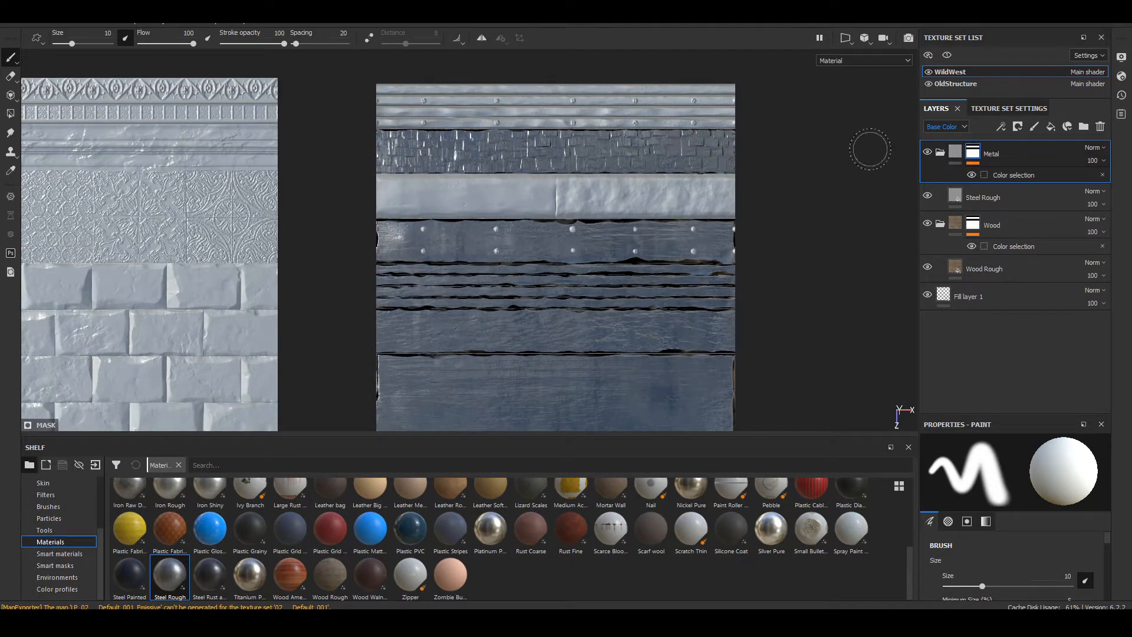
left_click(1004, 128)
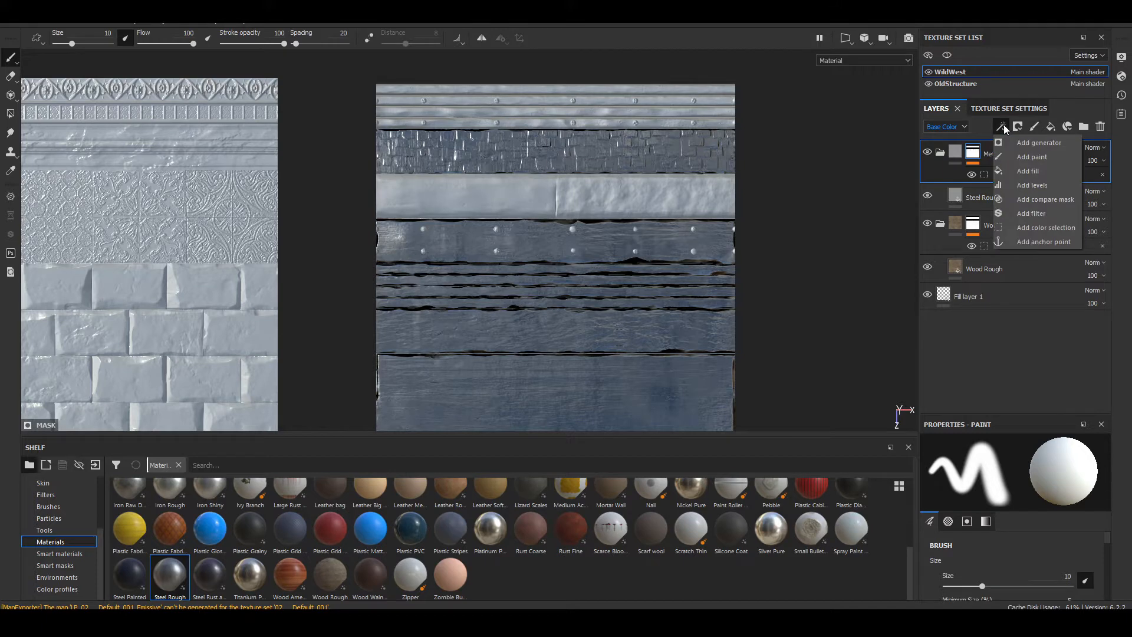
left_click(1003, 128)
right_click(975, 156)
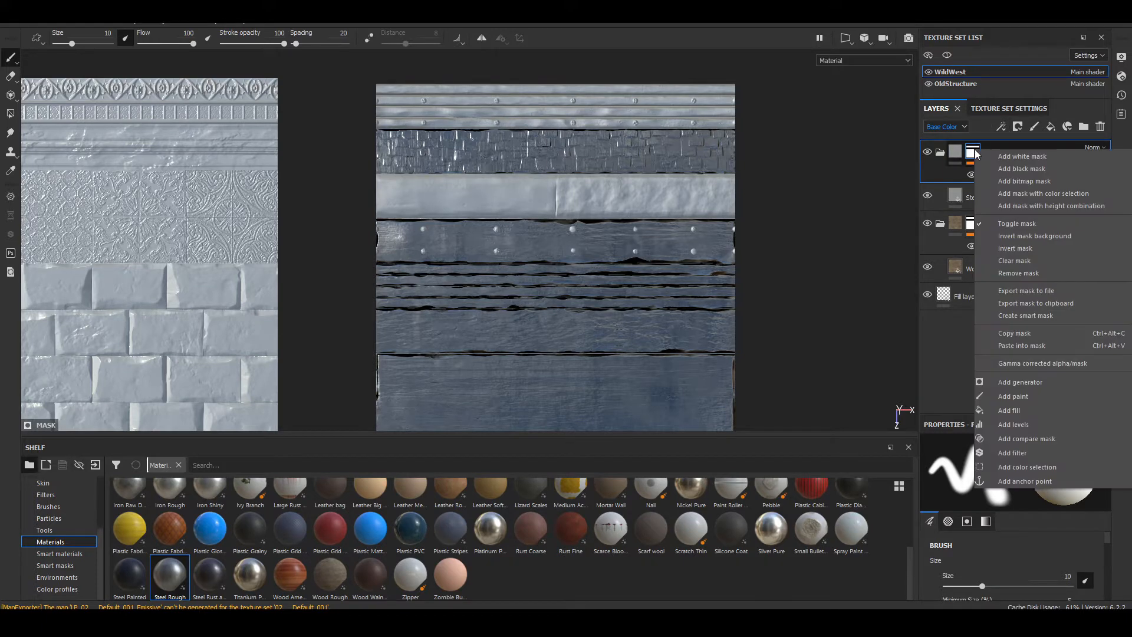
left_click(1031, 249)
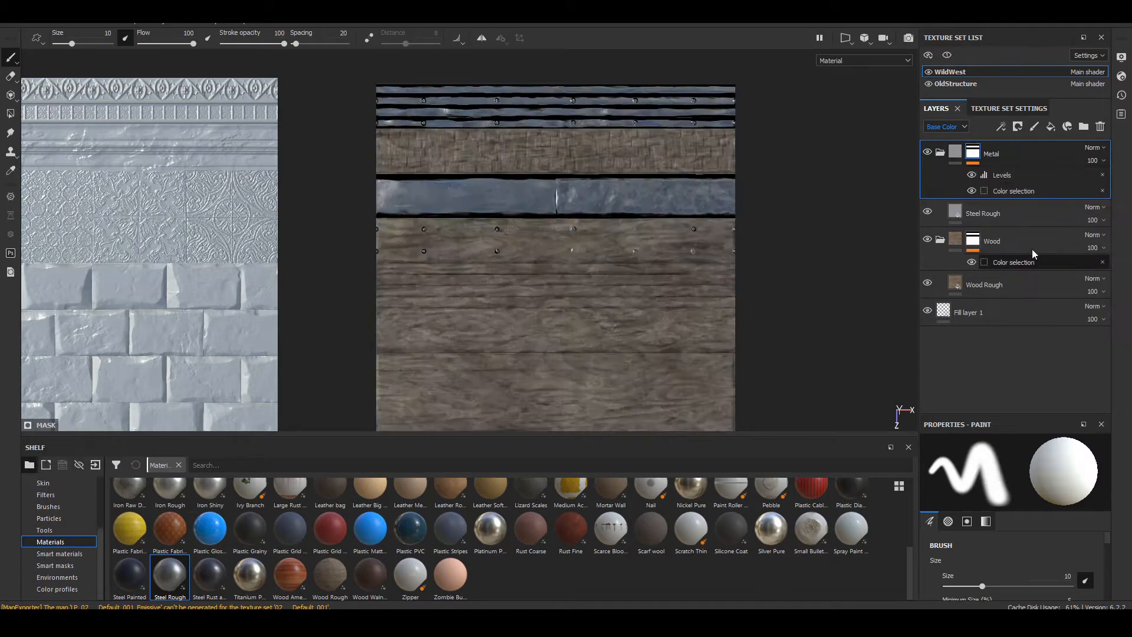
Step: Examine the steel bands, rivets and wood planks on the WildWest trim sheet up close
scroll(414, 216, "up", 5)
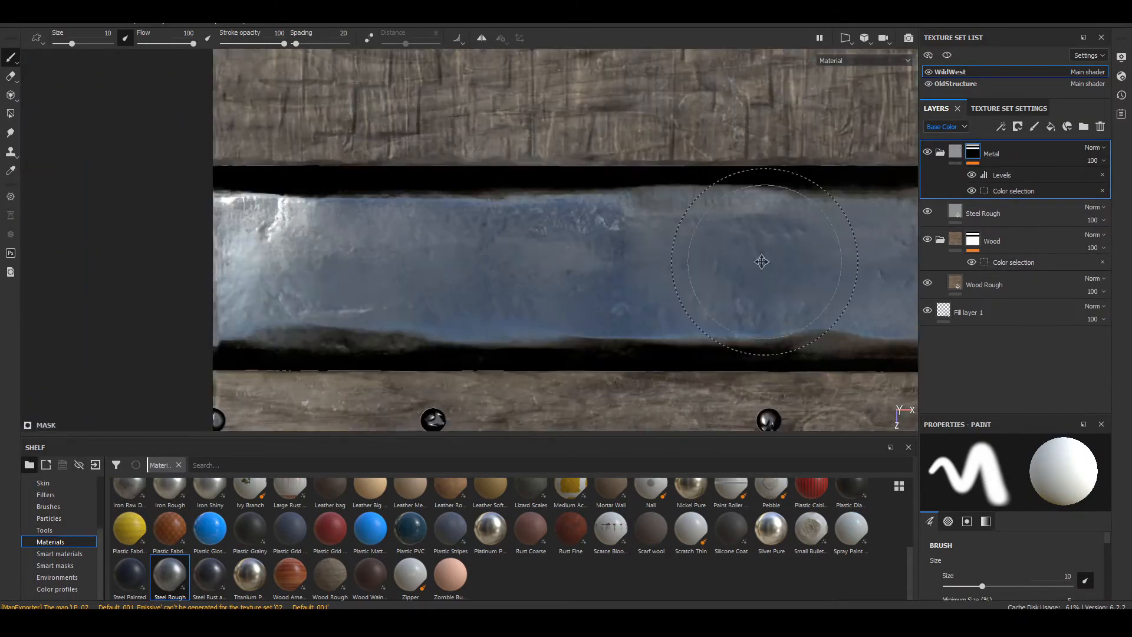
scroll(557, 238, "down", 8)
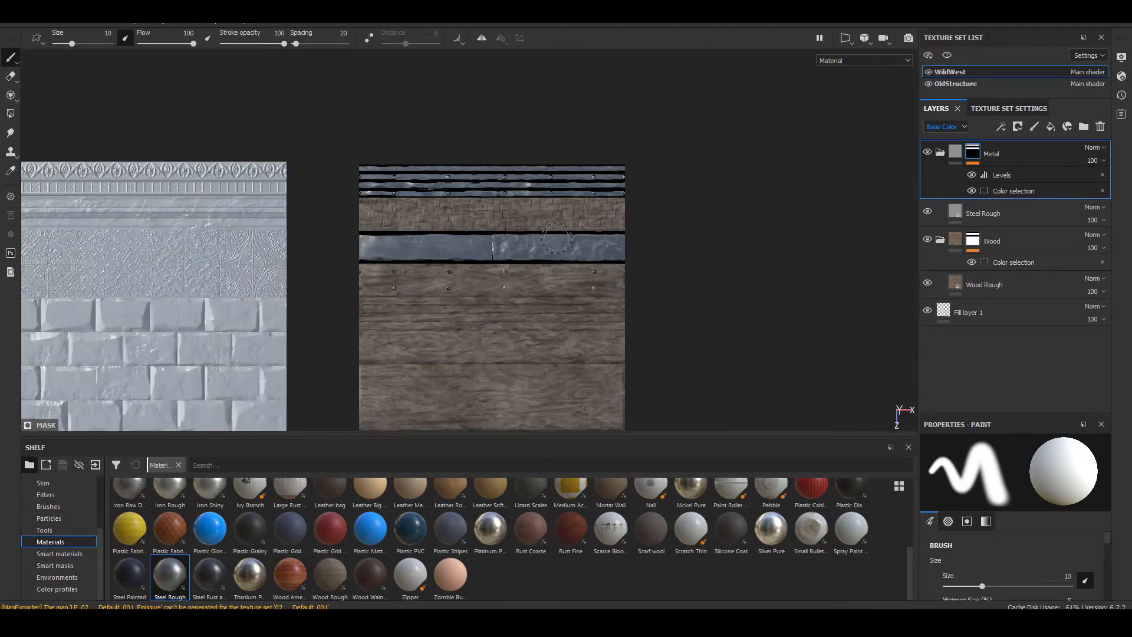
middle_click_drag(510, 296, 584, 258, "alt")
scroll(583, 258, "down", 4)
scroll(584, 257, "up", 7)
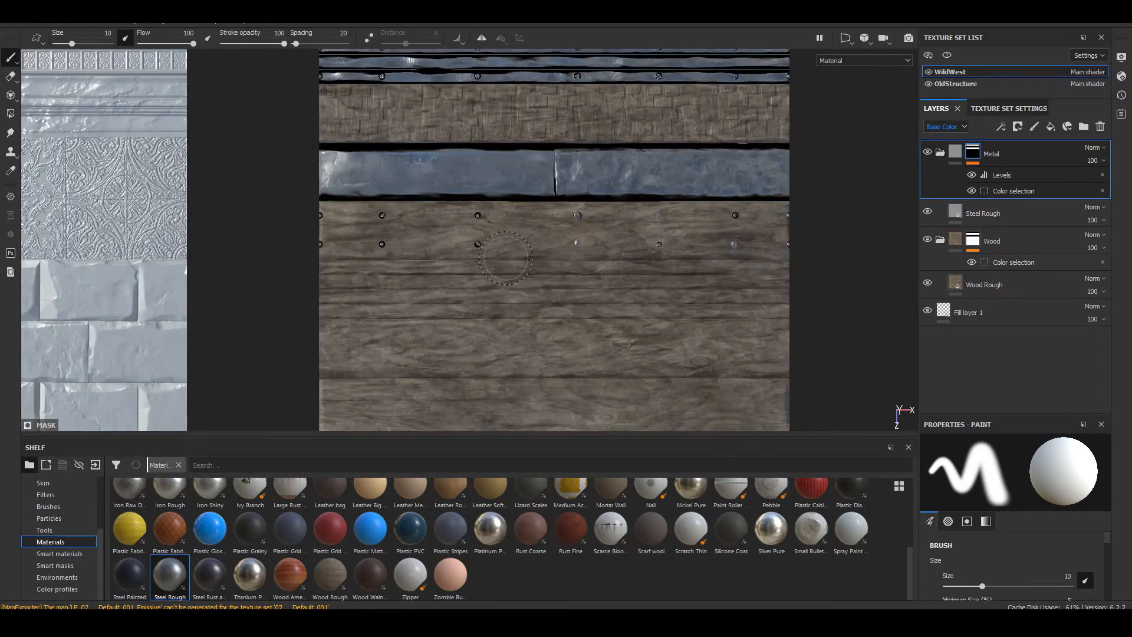
middle_click_drag(506, 258, 630, 221, "alt")
scroll(521, 249, "up", 5)
scroll(519, 250, "down", 12)
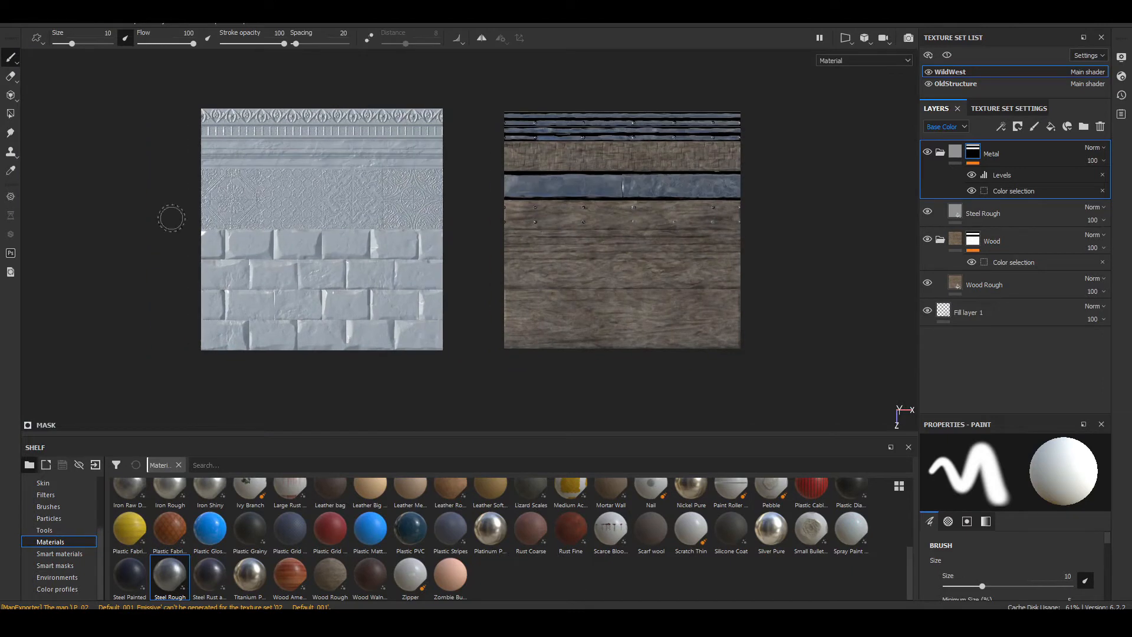
Step: Switch to the OldStructure texture set and inspect its ornament and molding bands
left_click(961, 84)
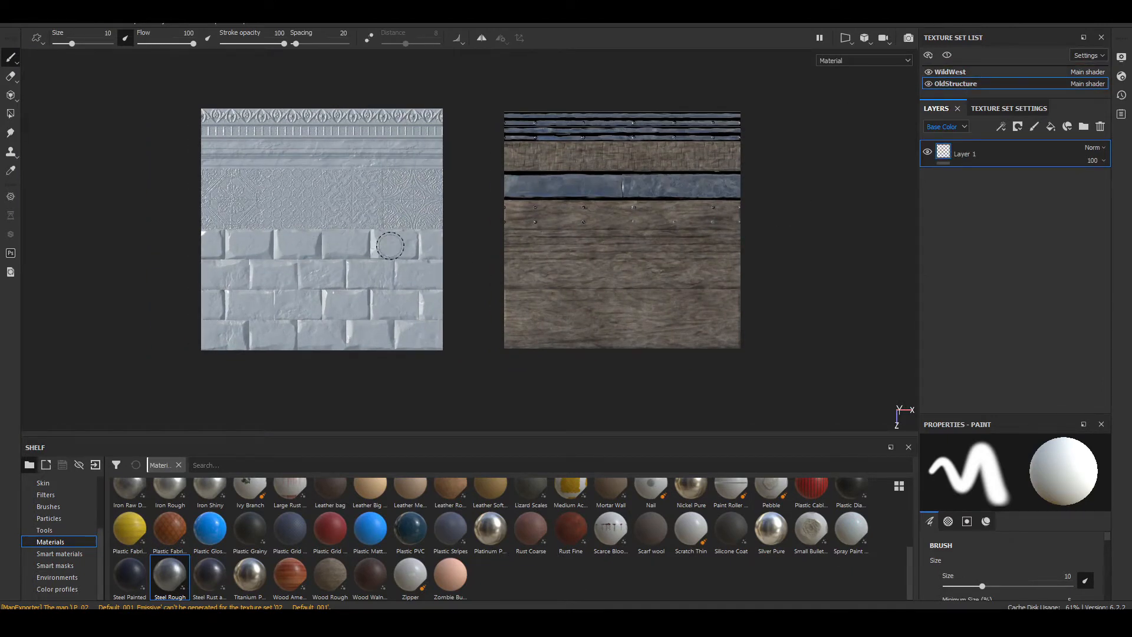
middle_click_drag(320, 185, 398, 228, "alt")
scroll(393, 200, "up", 4)
middle_click_drag(431, 316, 570, 353, "alt")
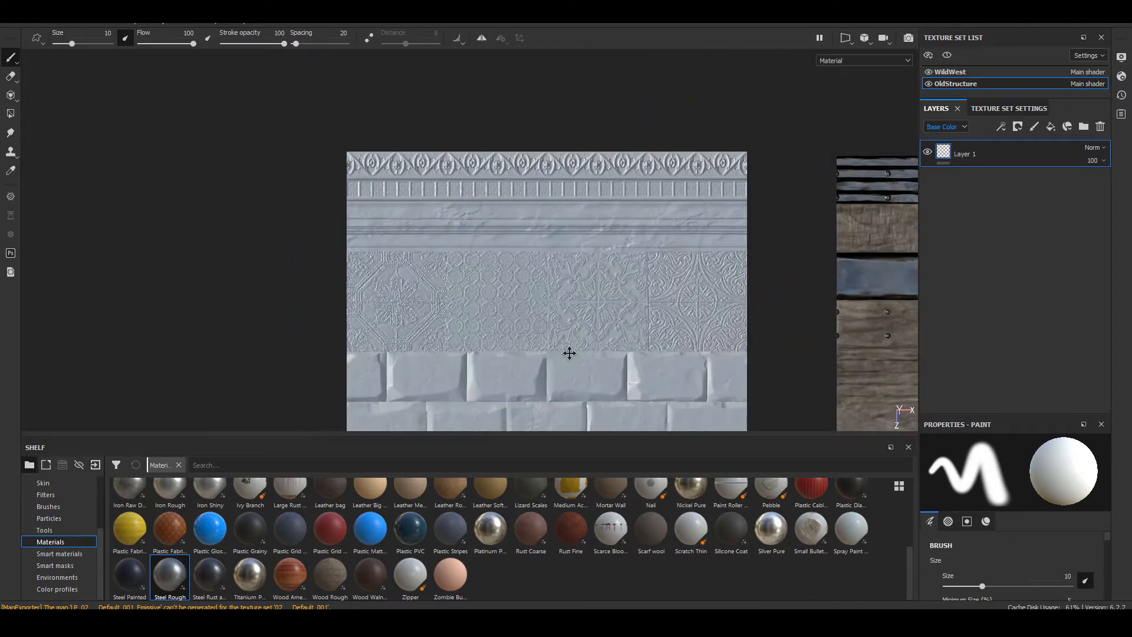
scroll(402, 198, "up", 5)
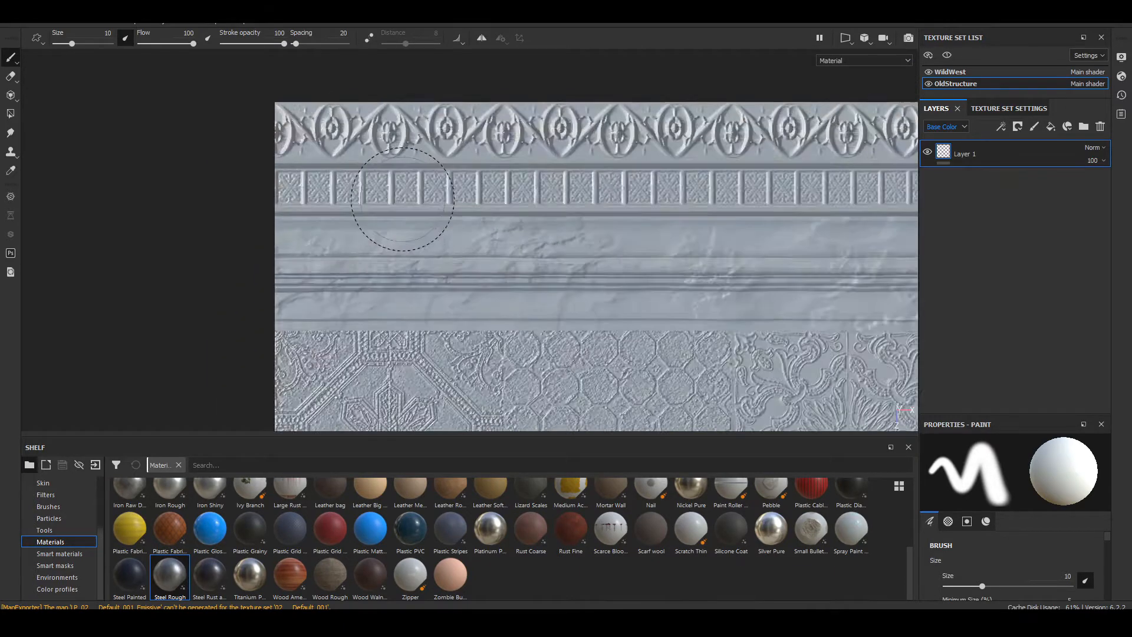
scroll(403, 199, "up", 4)
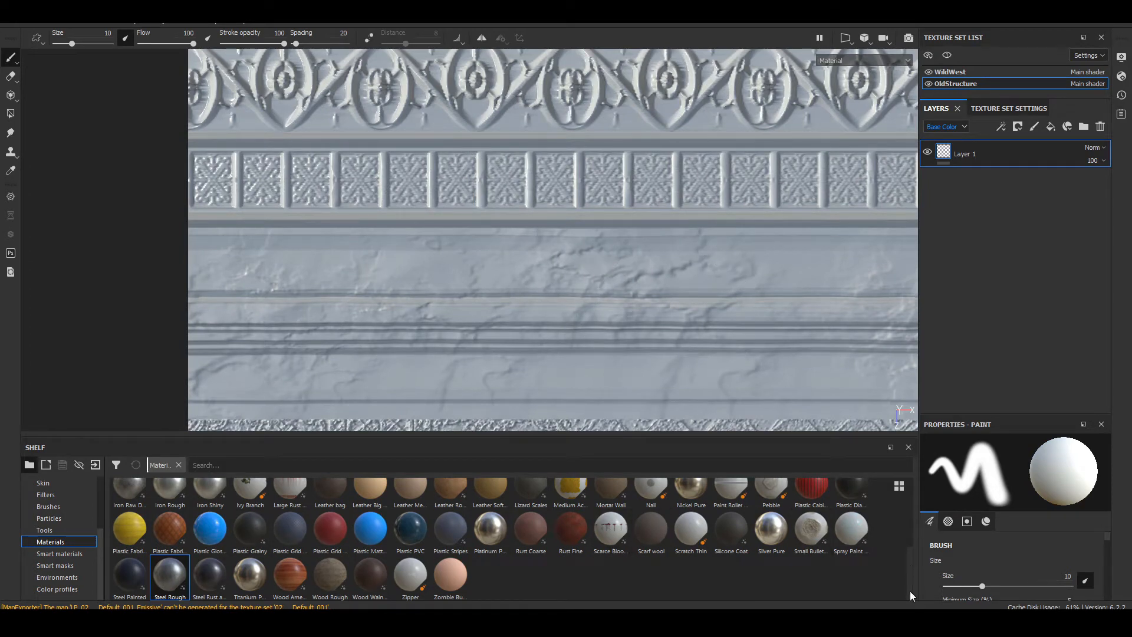
Step: Apply the Ground Gravel material to the OldStructure texture set as a fill layer above Layer 1
left_click_drag(910, 591, 917, 531)
left_click_drag(499, 543, 521, 302)
scroll(522, 302, "down", 5)
middle_click_drag(522, 301, 470, 151, "alt")
scroll(521, 267, "down", 2)
scroll(521, 270, "up", 9)
middle_click_drag(485, 303, 634, 221, "alt")
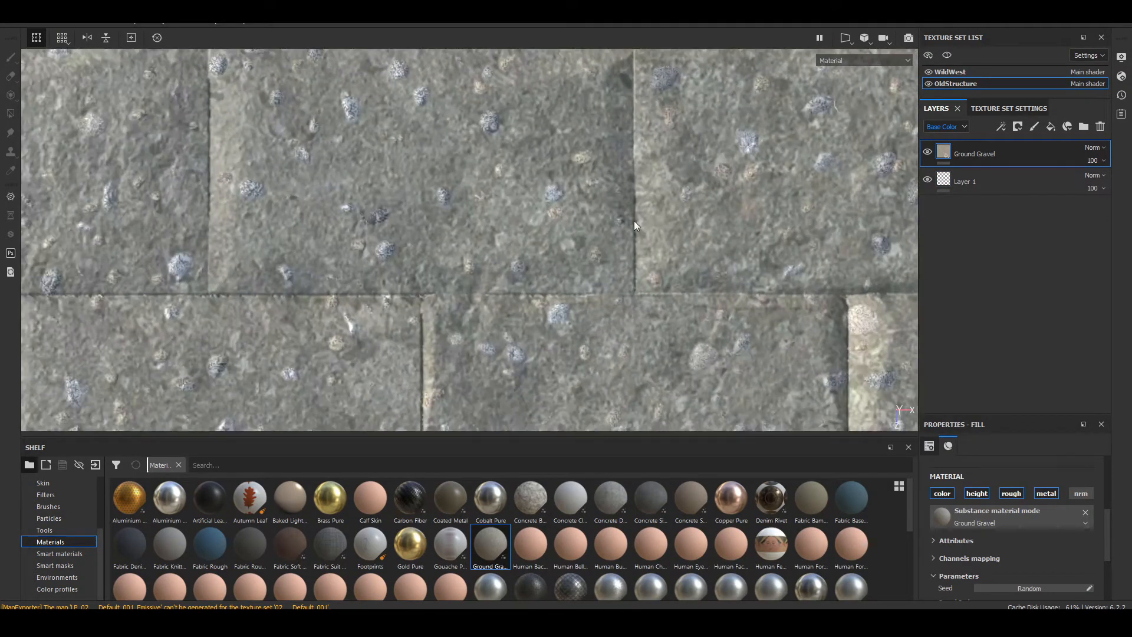
Step: Set the Ground Gravel layer's Gravel Scale to 0 and check the stone surface across the OldStructure sheet
scroll(547, 278, "down", 5)
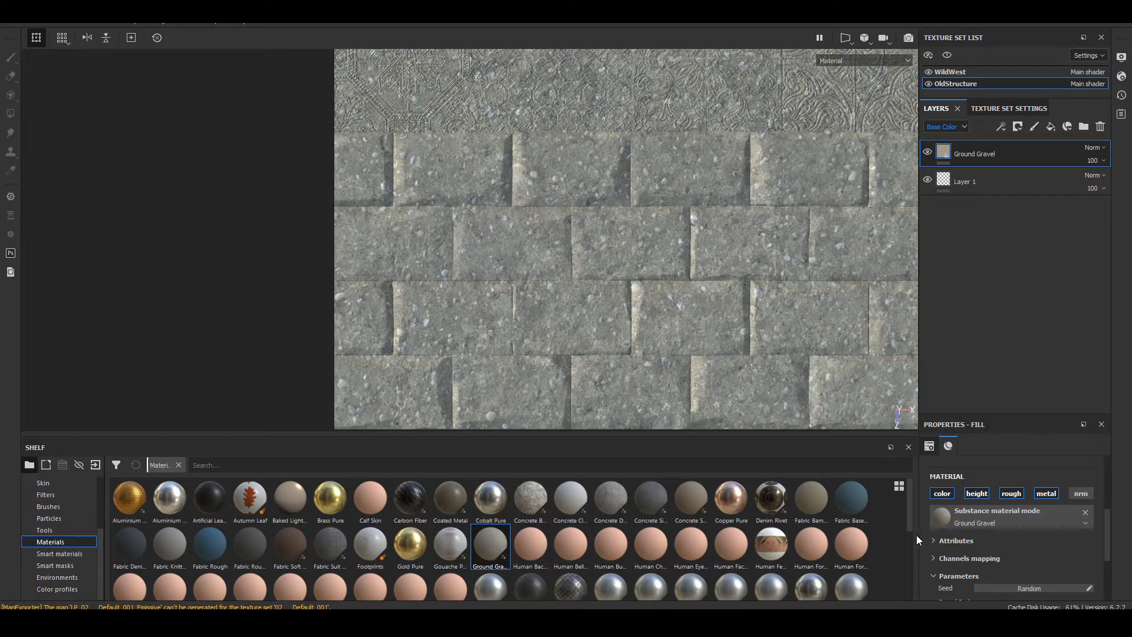
left_click_drag(911, 522, 919, 558)
scroll(1049, 562, "down", 3)
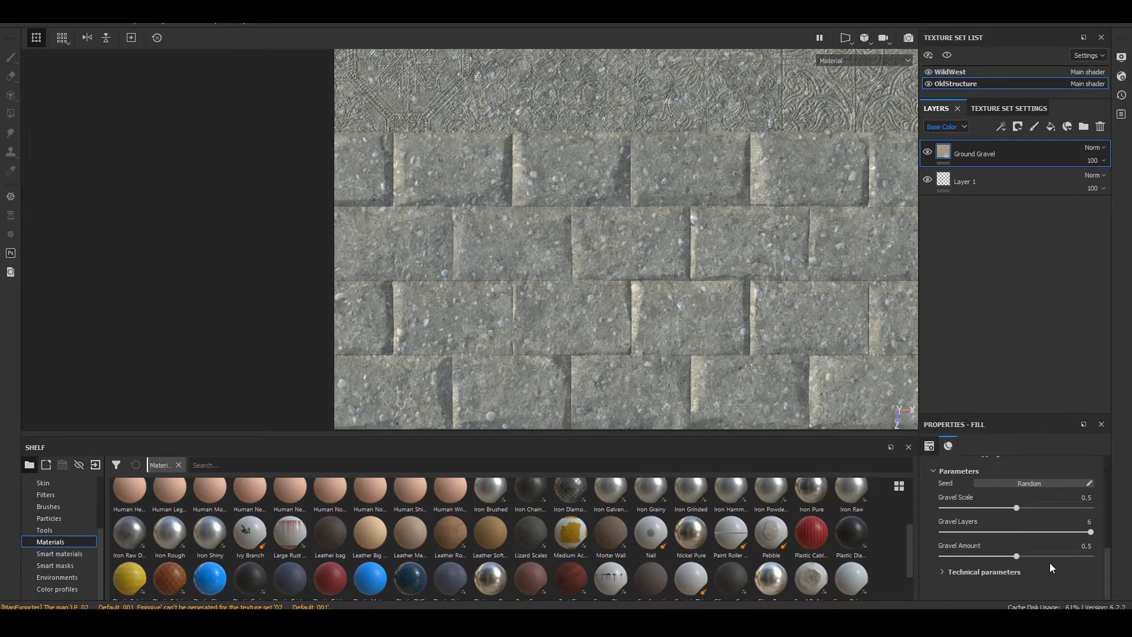
left_click_drag(1016, 508, 904, 503)
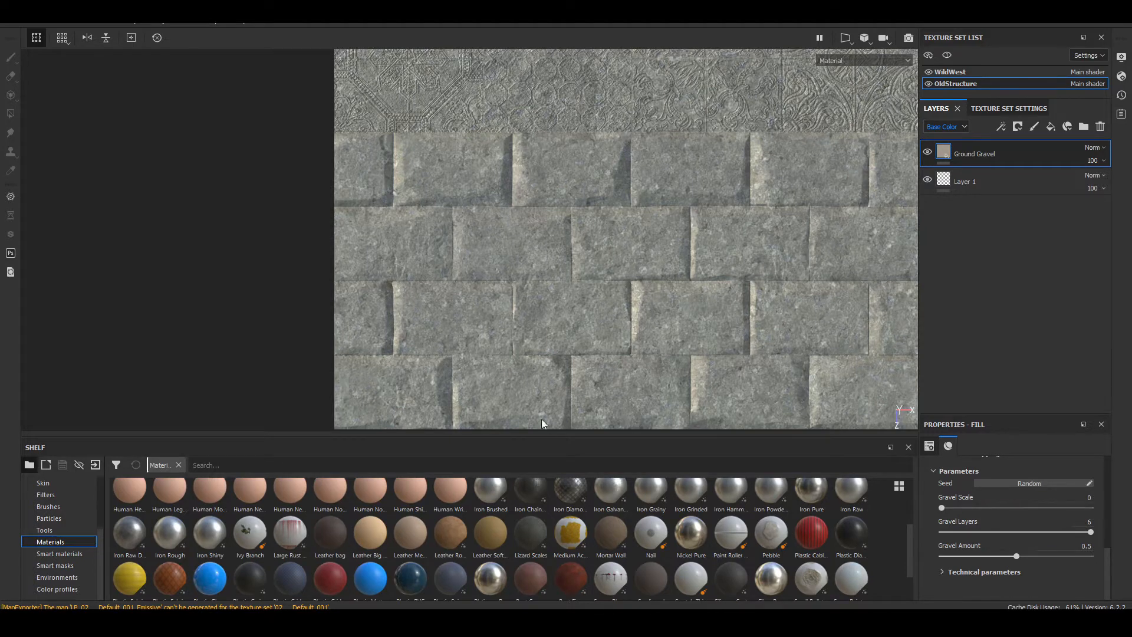
scroll(532, 270, "down", 5)
scroll(521, 206, "up", 5)
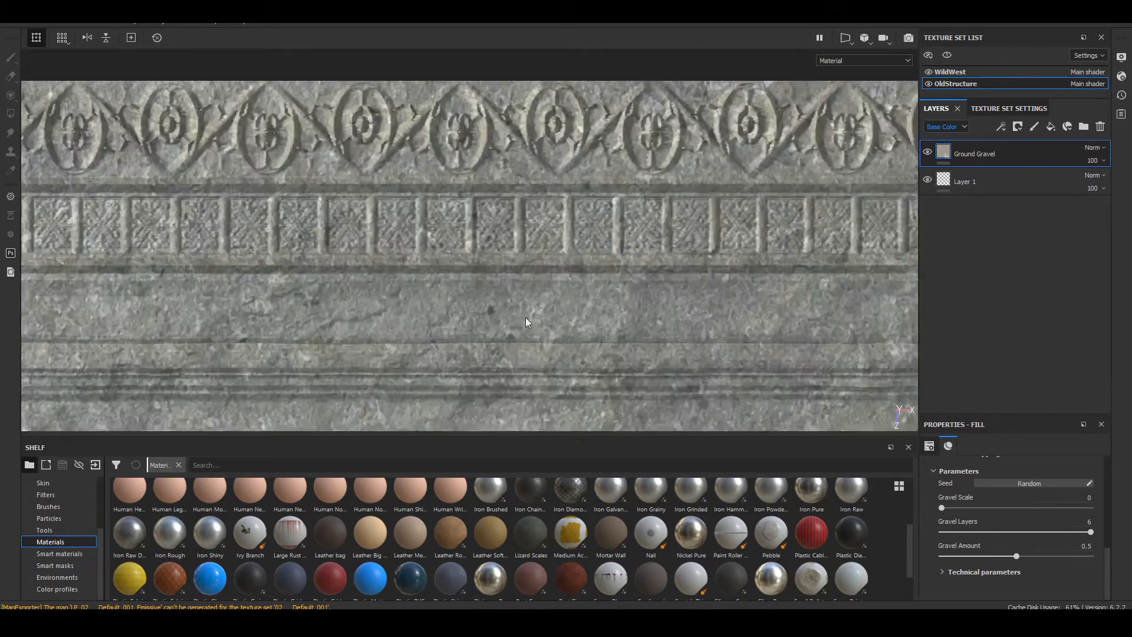
middle_click_drag(525, 318, 457, 143)
scroll(457, 277, "down", 2)
scroll(457, 284, "down", 2)
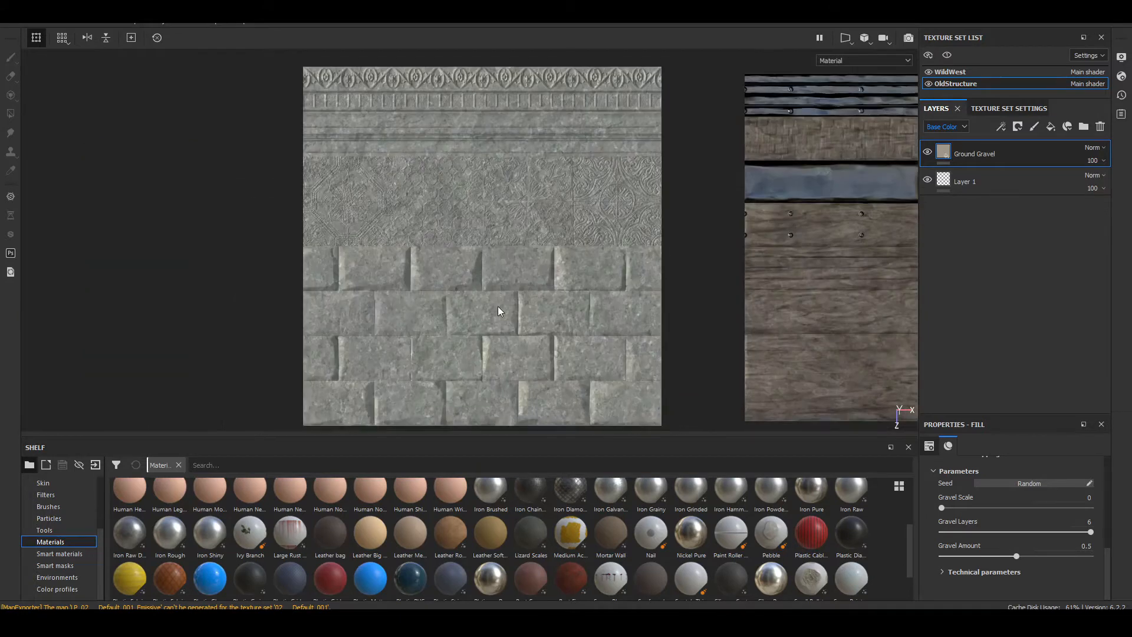
Step: Reduce the Ground Gravel layer's Gravel Layers and Gravel Amount parameters to their minimum
scroll(498, 306, "up", 6)
middle_click_drag(575, 339, 574, 330)
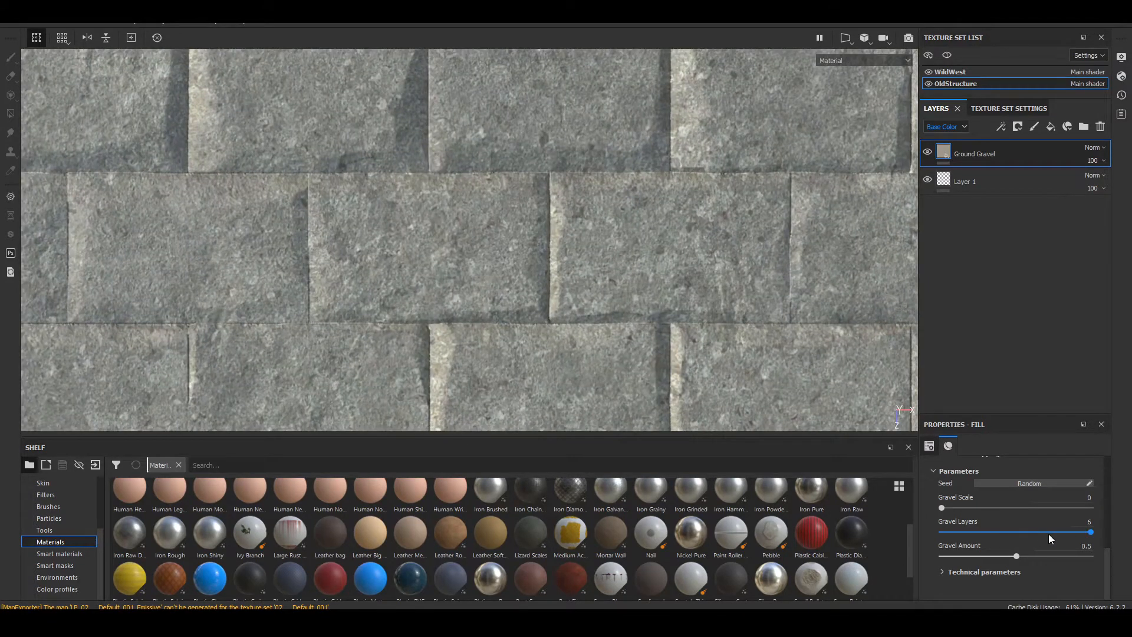
left_click_drag(1090, 536, 777, 533)
left_click_drag(1016, 556, 938, 557)
Step: Set the Ground Gravel layer's UV scale to 2 and check the stone tiling across the OldStructure sheet
scroll(994, 549, "up", 5)
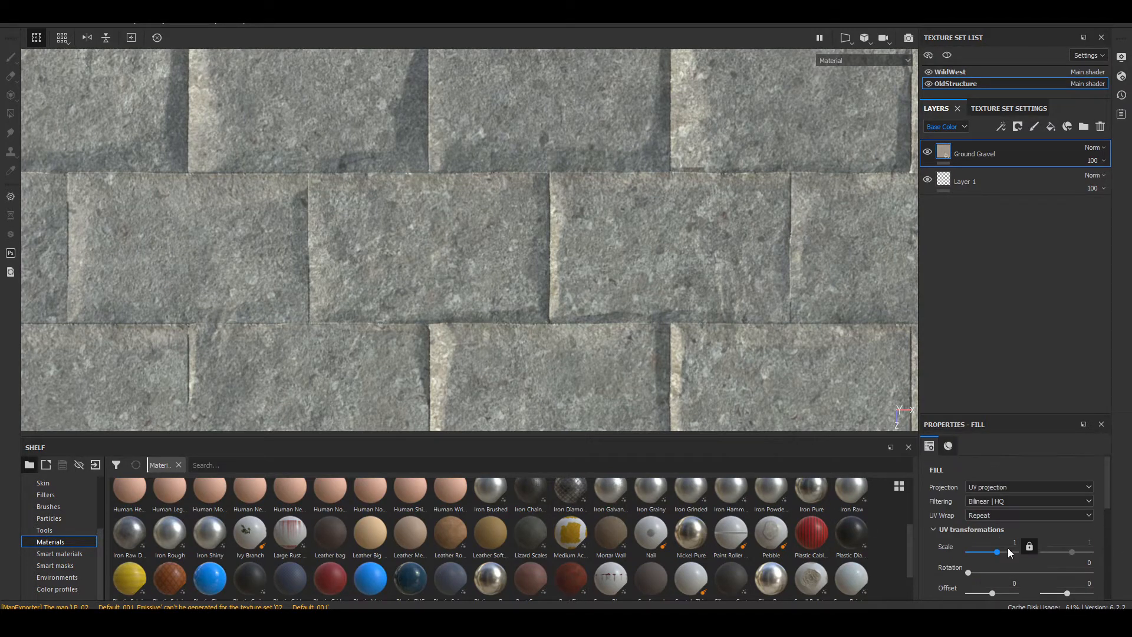
left_click(1002, 543)
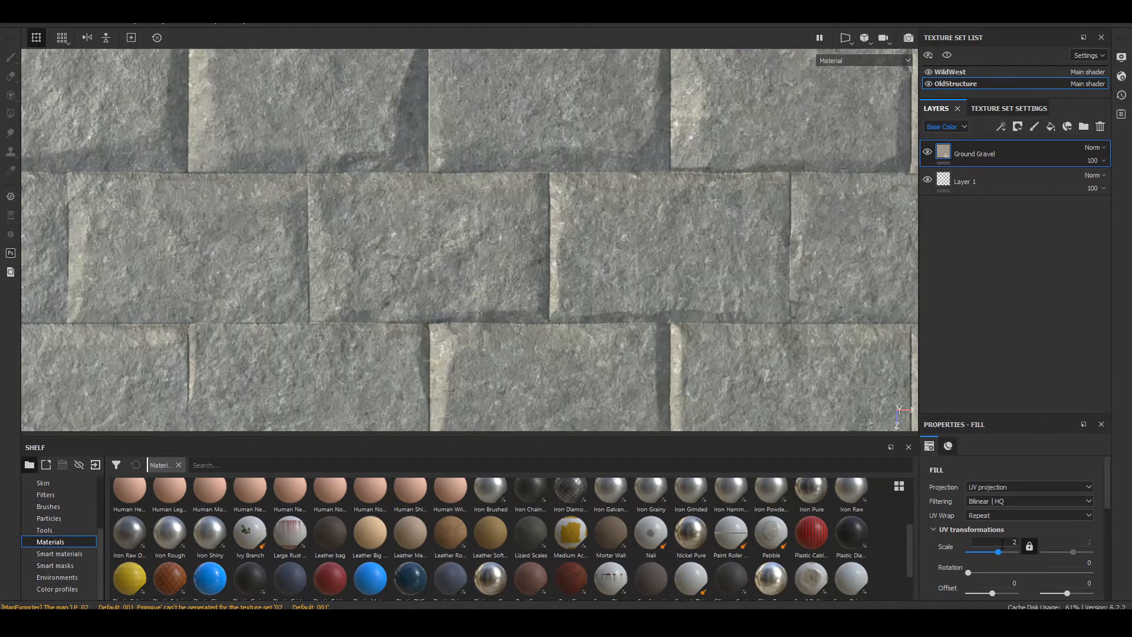
key("Return")
scroll(525, 246, "down", 4)
scroll(465, 256, "down", 3)
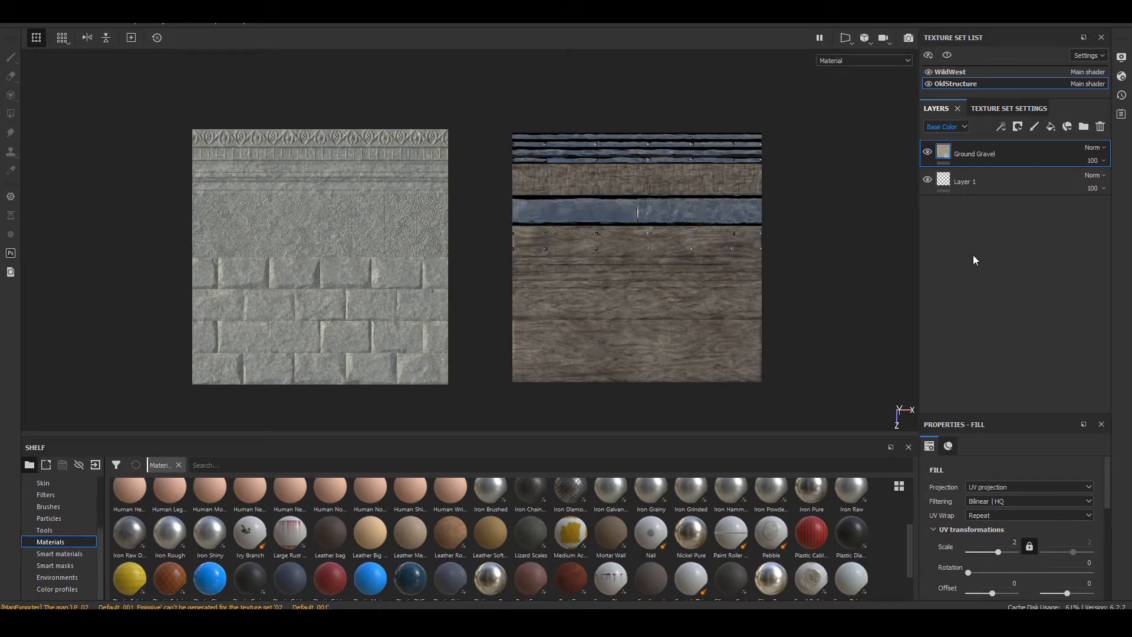
Step: Switch to the WildWest texture set and save the project
left_click(946, 72)
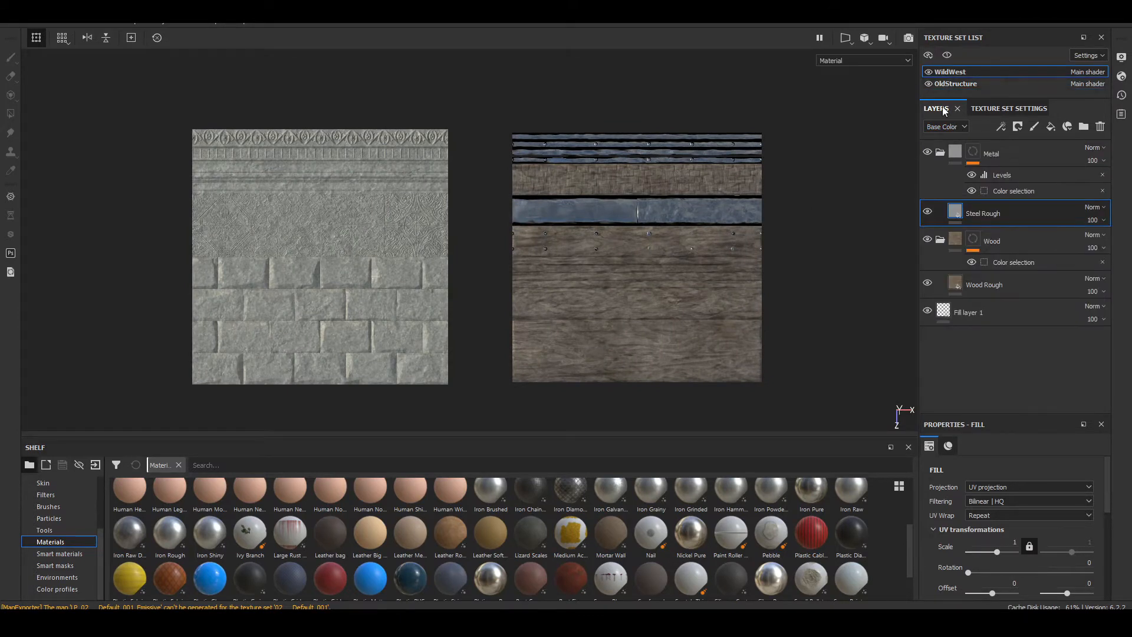
key("ctrl+s")
Step: Add a new folder directly above the Wood Rough layer inside the Wood folder
left_click(957, 277)
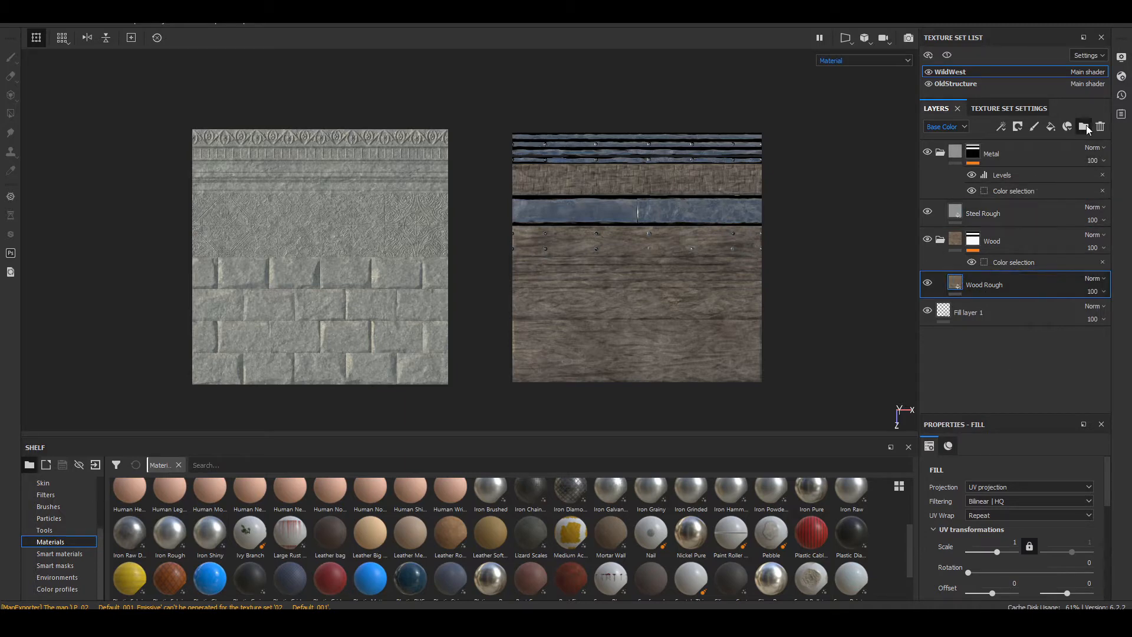
left_click(1084, 127)
right_click(970, 289)
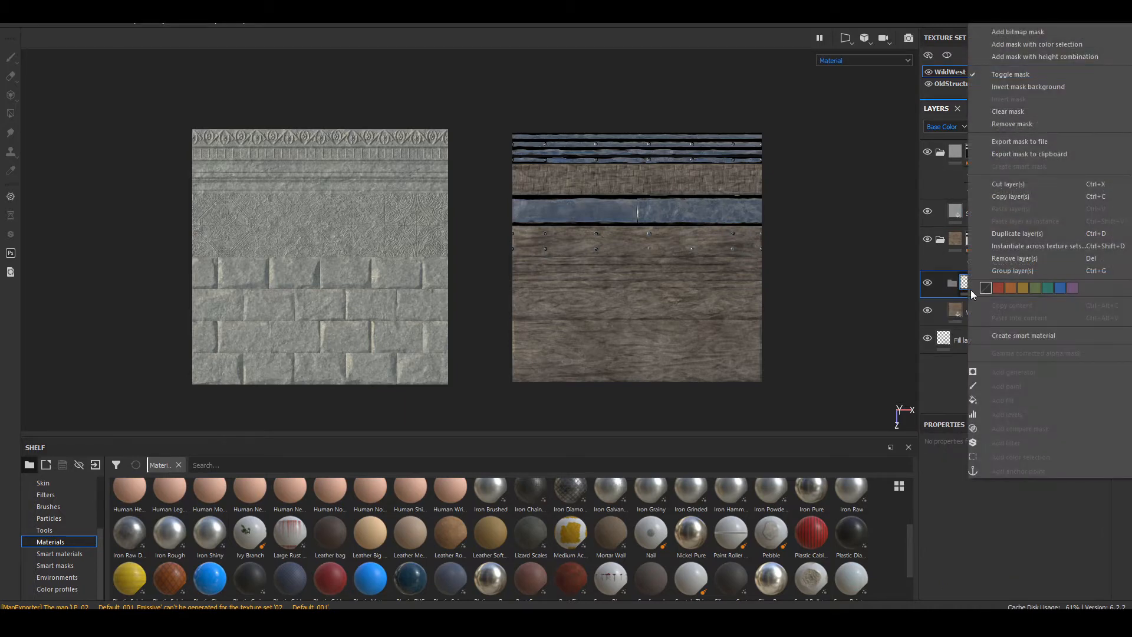
left_click(949, 366)
Step: Place the Scarf wool material as a fill layer inside the new folder and check it on the planks
scroll(505, 529, "down", 1)
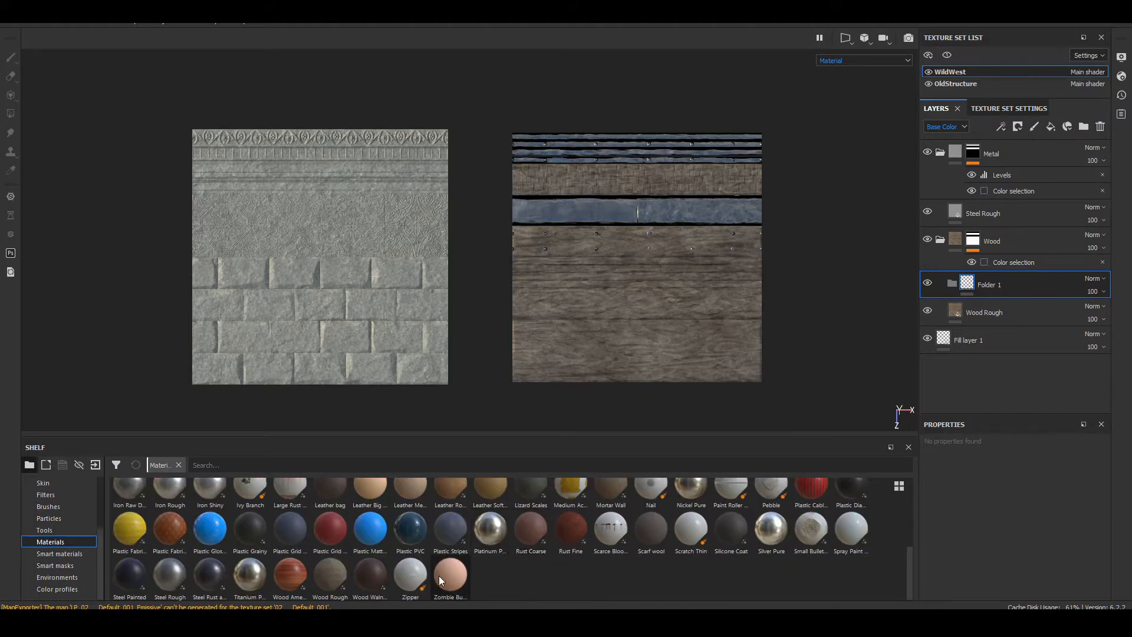
left_click_drag(291, 578, 997, 278)
scroll(650, 309, "up", 5)
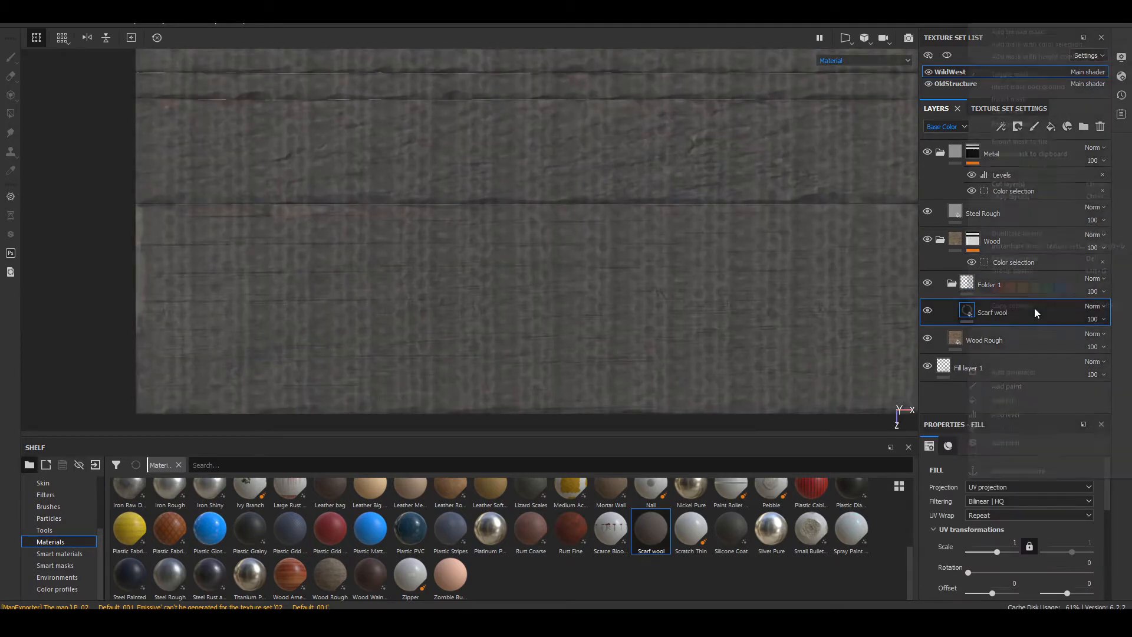
Step: Rename the new folder inside the Wood folder as Wood1
right_click(1034, 308)
left_click(949, 311)
left_click(994, 289)
right_click(994, 289)
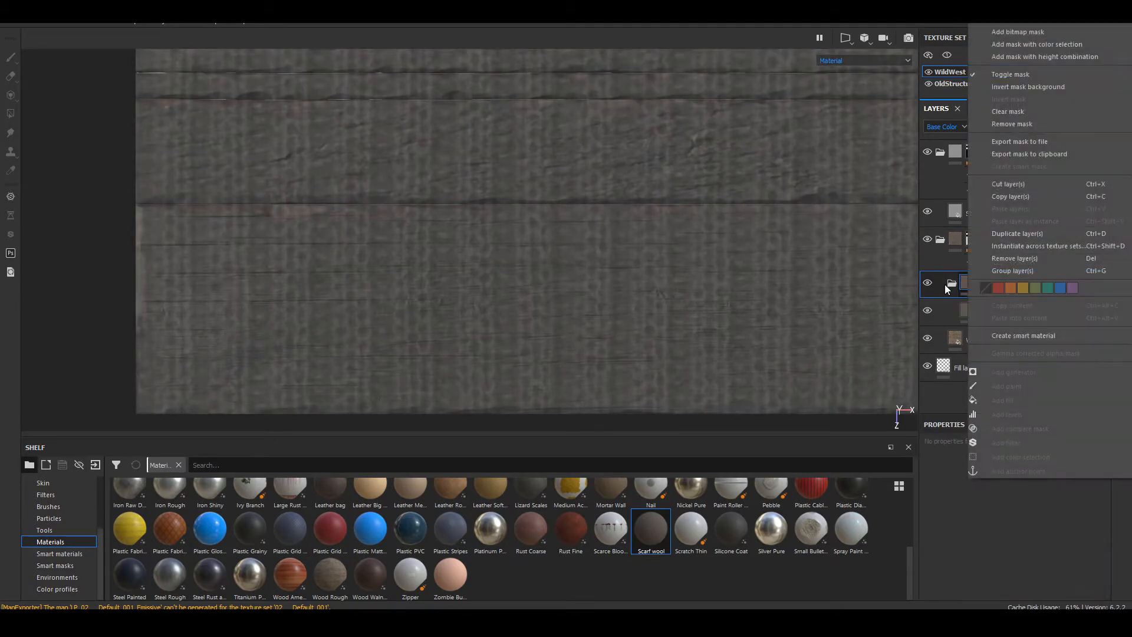
left_click(958, 289)
type("W")
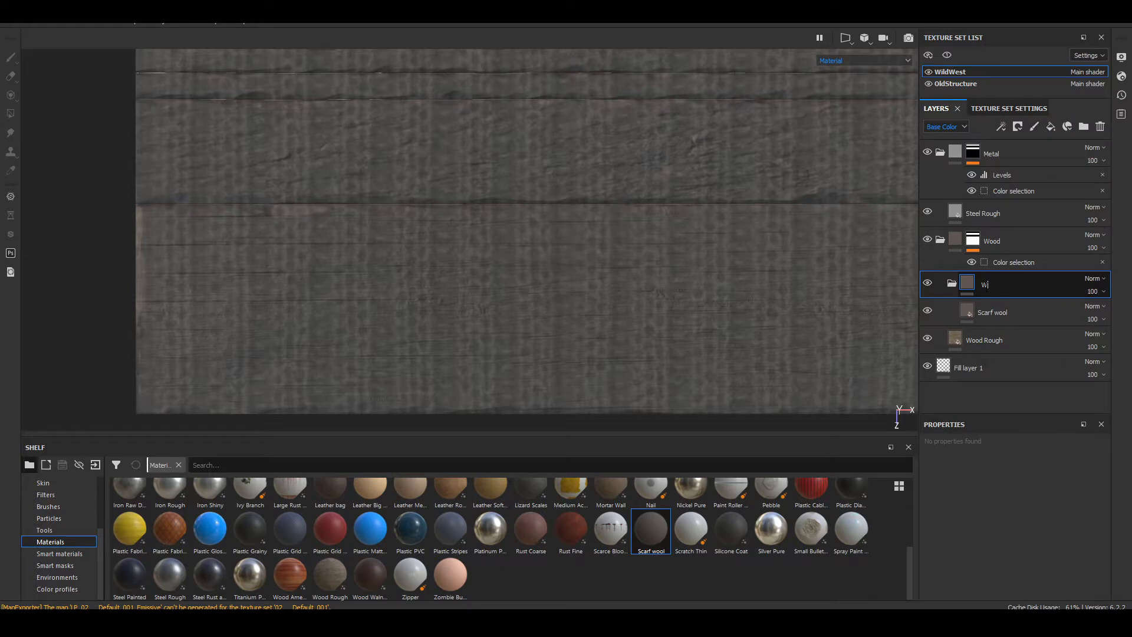
type("ood1")
Step: Add a color selection mask to the Wood1 folder and pick the ID color of the lowest wood plank
right_click(985, 286)
left_click(1059, 44)
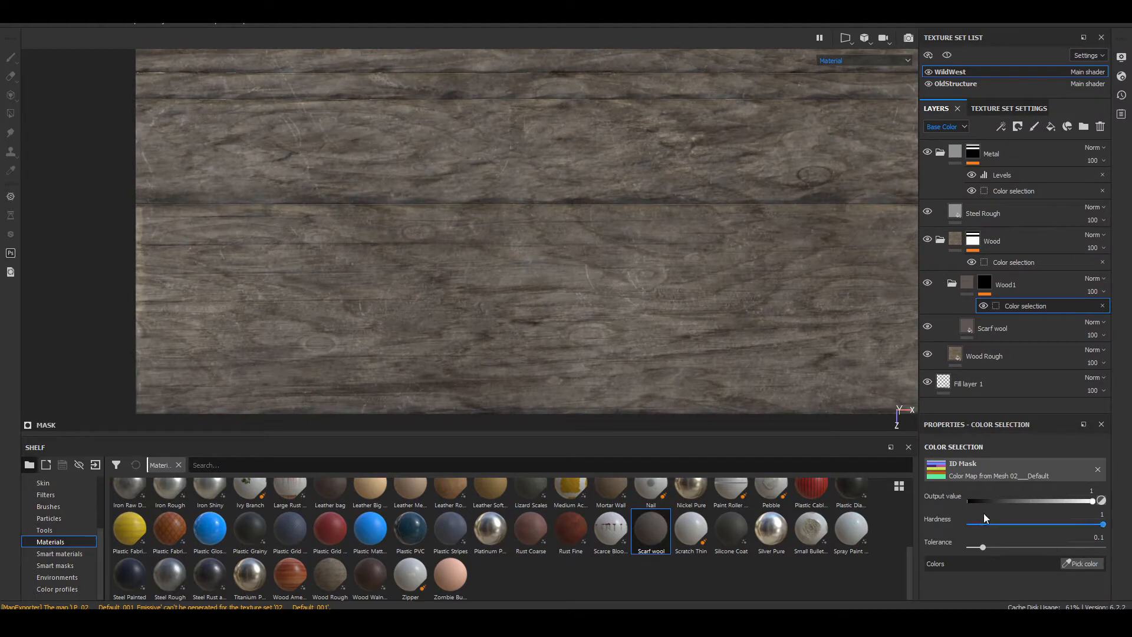
left_click(1096, 565)
left_click(713, 300)
scroll(709, 302, "down", 1)
middle_click_drag(710, 302, 714, 270, "alt")
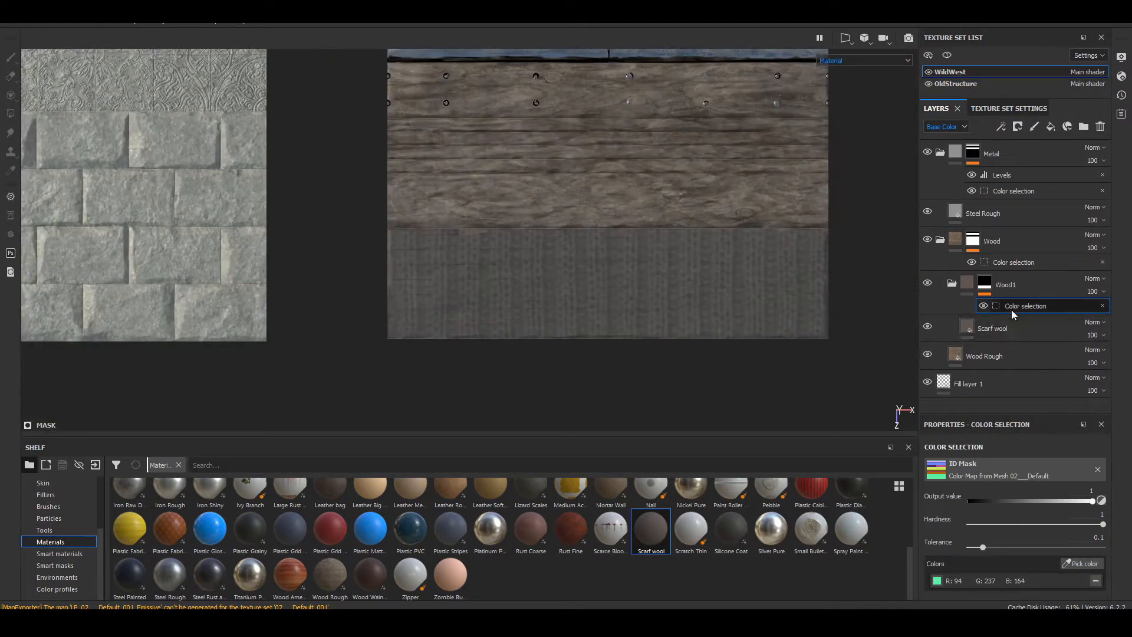
Step: Delete the Scarf wool layer from the Wood1 folder
left_click(1004, 330)
mouse_move(968, 331)
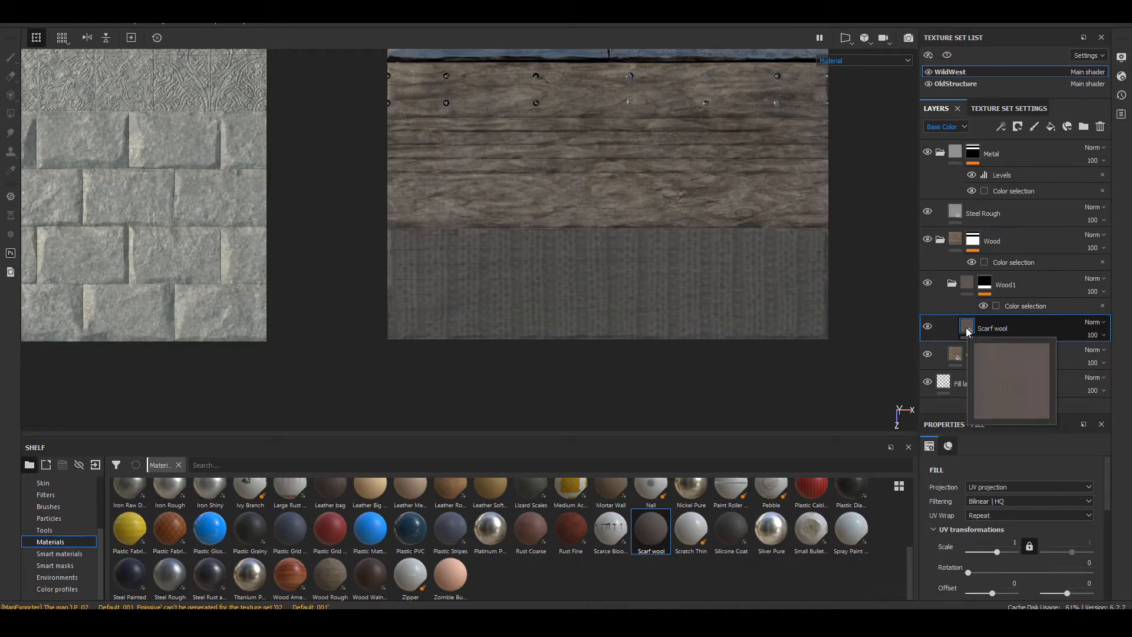
key("Delete")
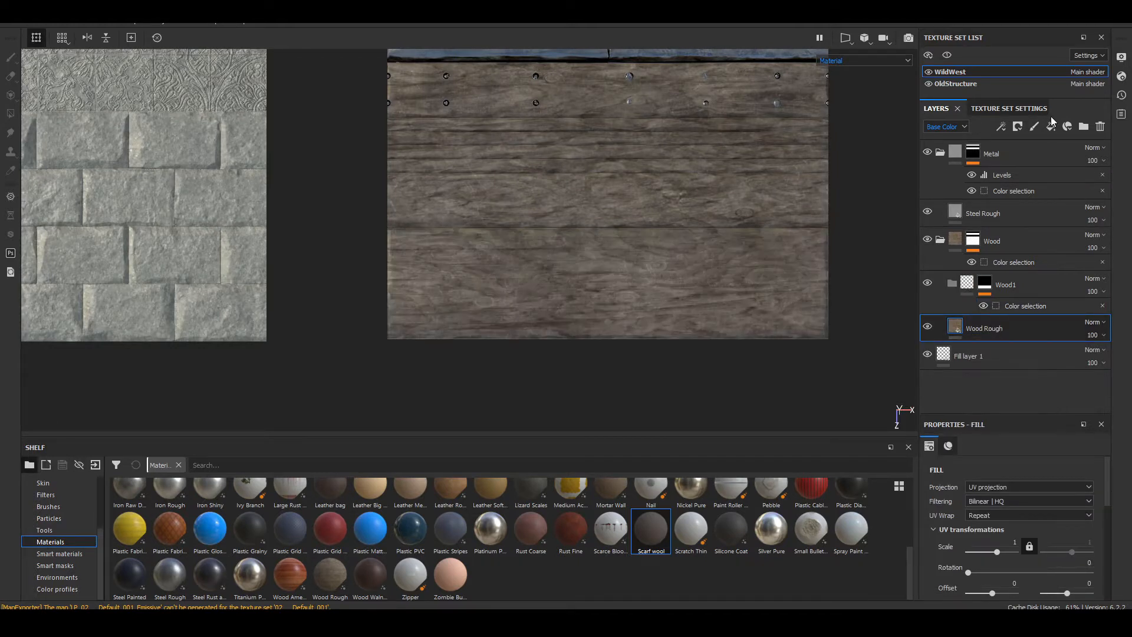
Step: Create a plain fill layer, place it inside the Wood1 folder and check it on the lowest plank
left_click(1052, 127)
left_click_drag(988, 331, 1034, 283)
scroll(684, 251, "up", 6)
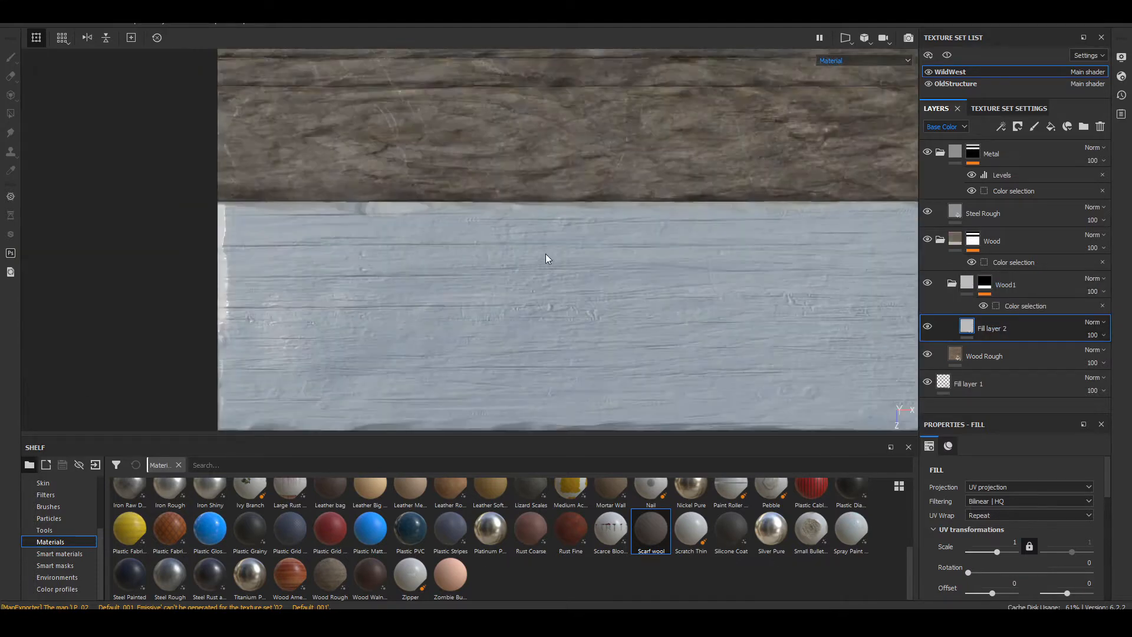
scroll(615, 295, "down", 6)
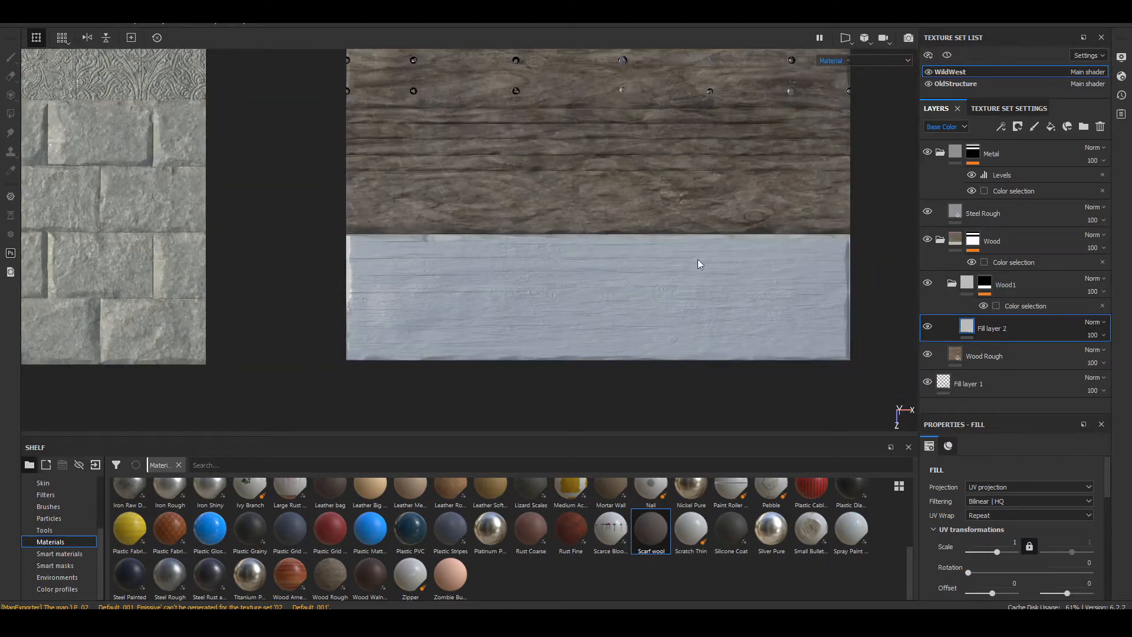
scroll(581, 292, "down", 3)
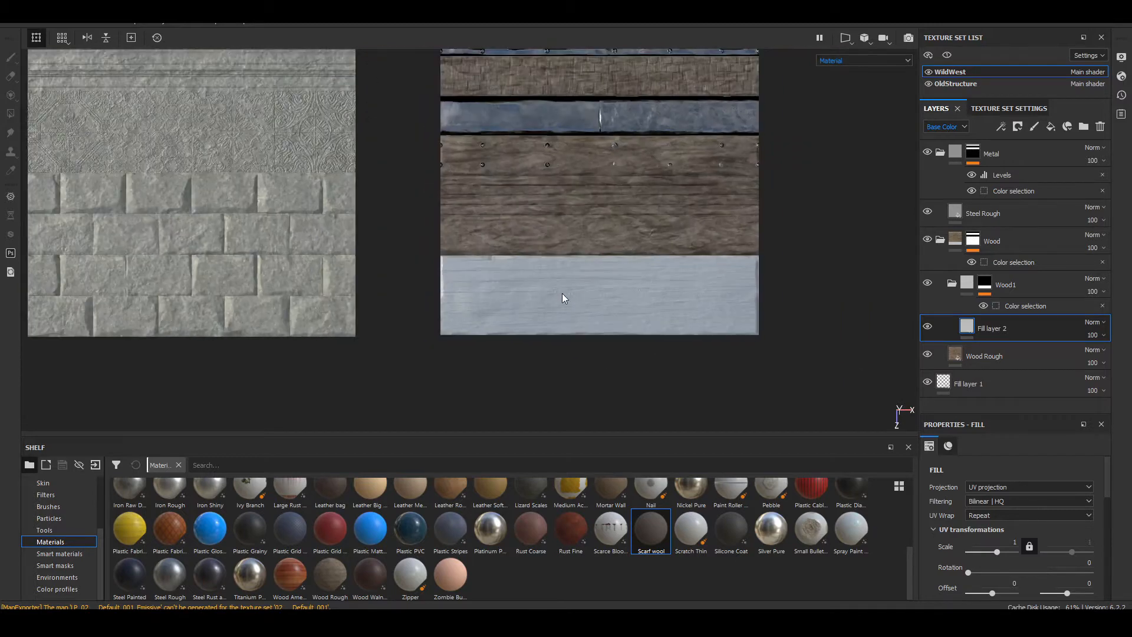
Step: Set the Wood Rough layer's UV scale to 2
left_click(960, 351)
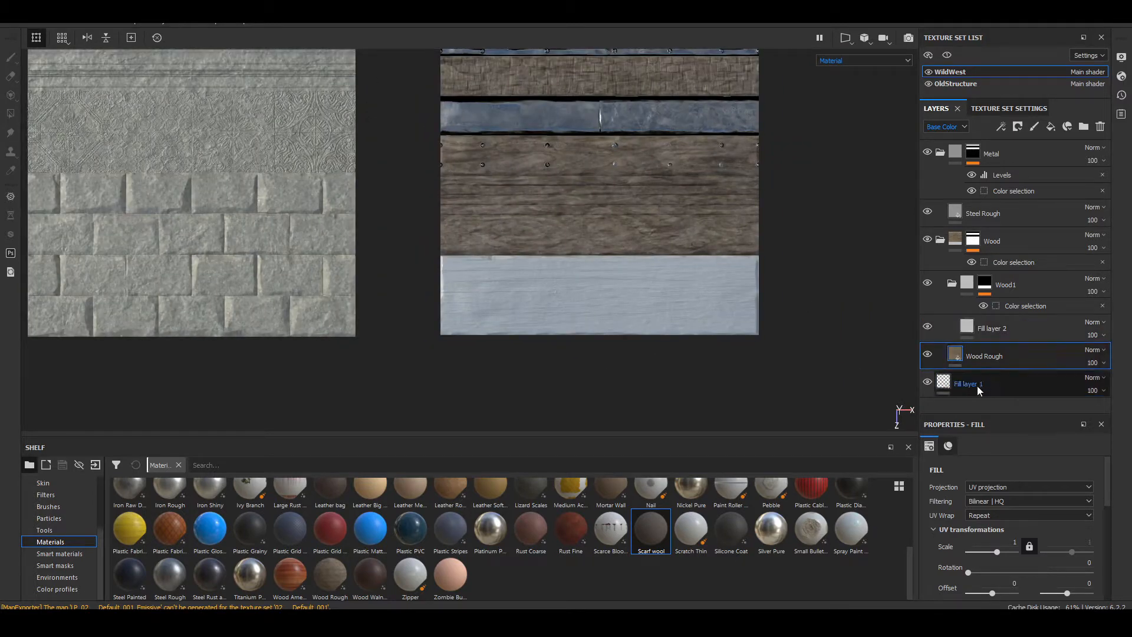
left_click(1003, 539)
type("2")
key("Return")
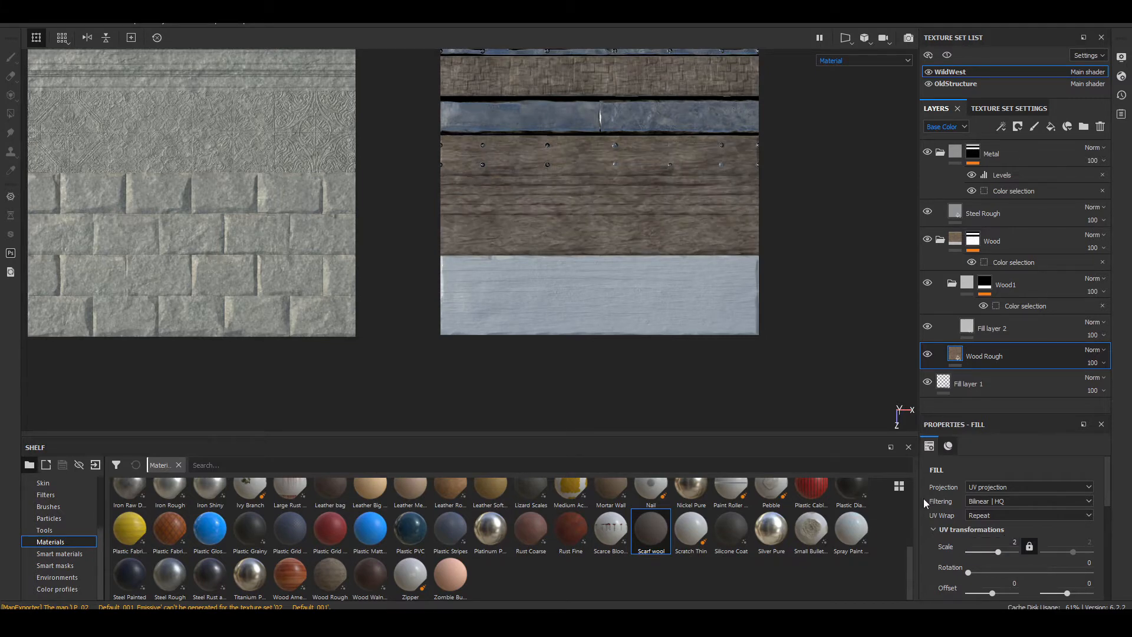
Step: Limit Fill layer 2 to the color channel and assign the project texture TexturesCom_WoodPlanksOld0010_13_seamless_S as its base color
scroll(578, 221, "up", 6)
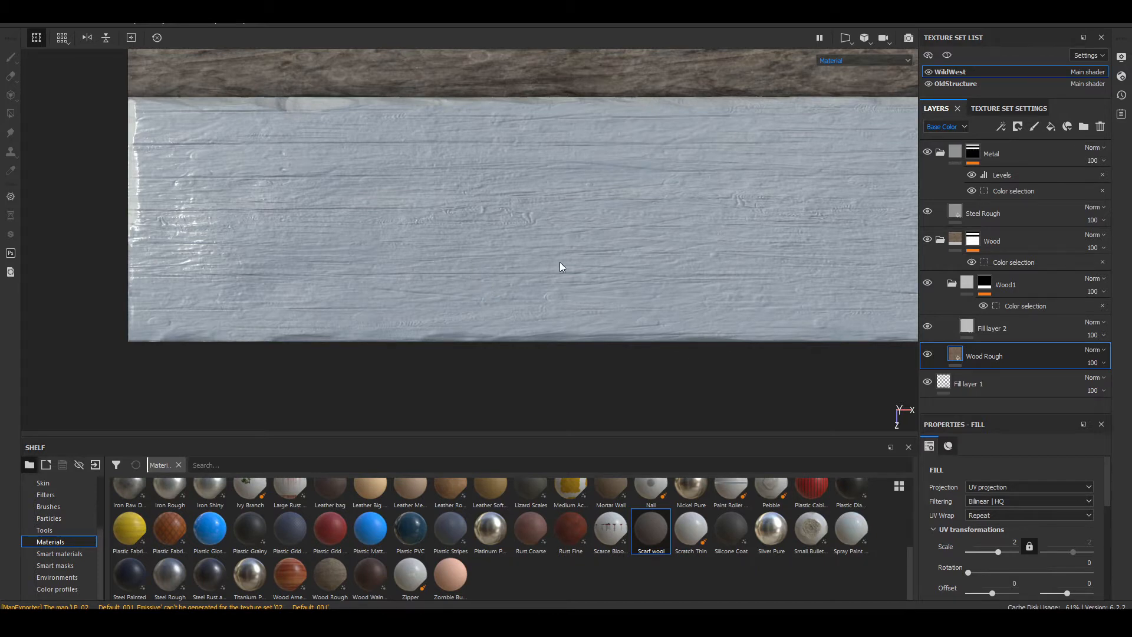
middle_click_drag(561, 265, 467, 291)
scroll(30, 482, "up", 3)
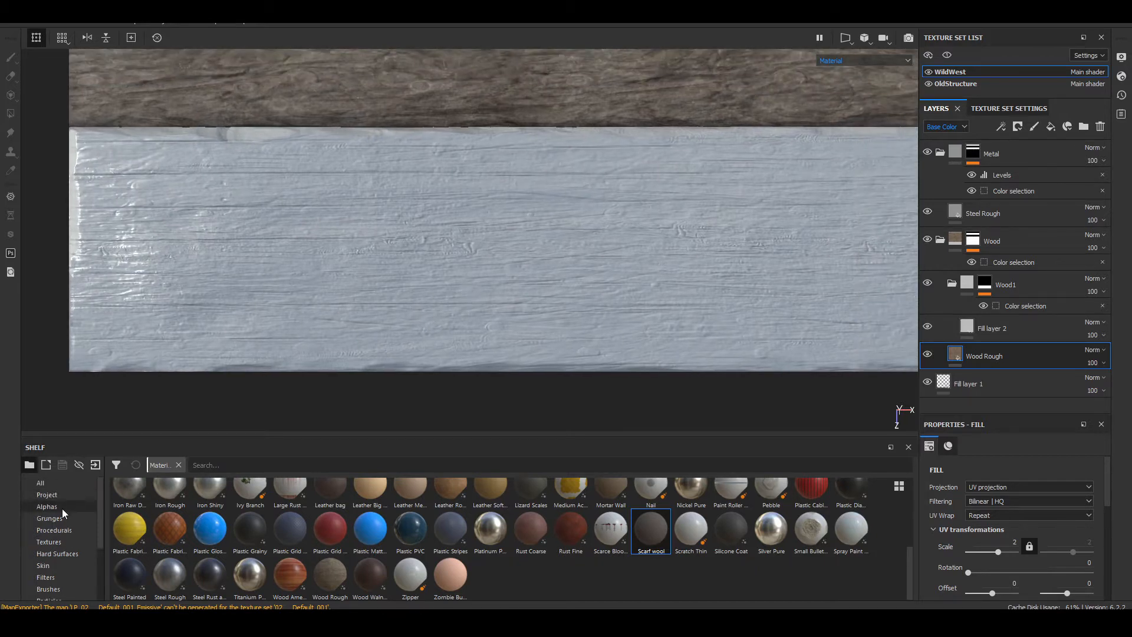
left_click(75, 494)
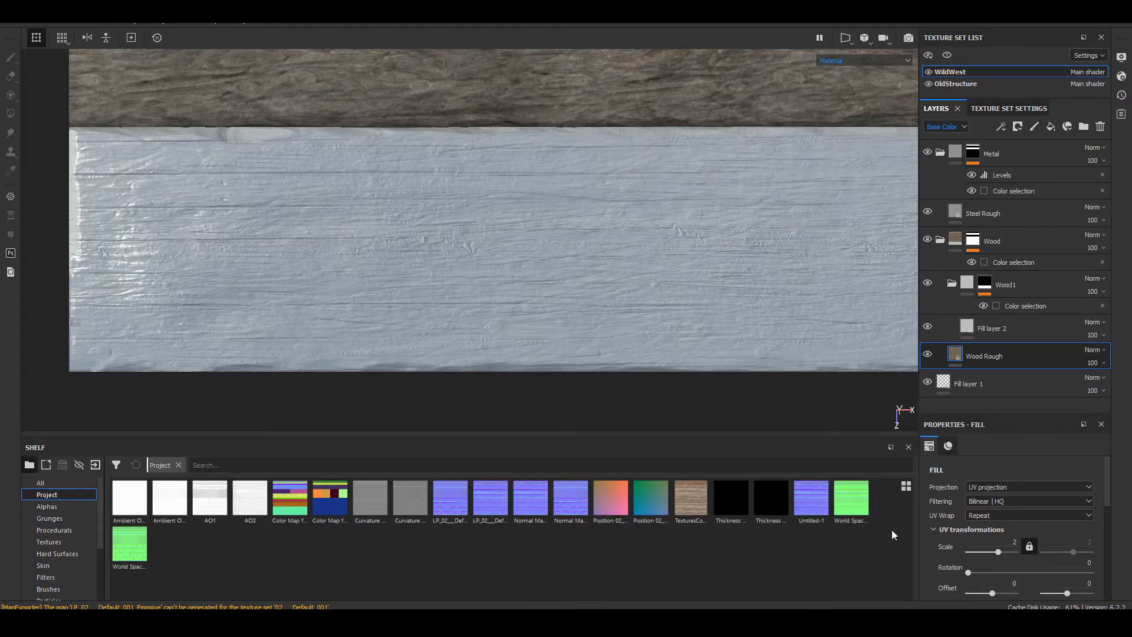
mouse_move(690, 508)
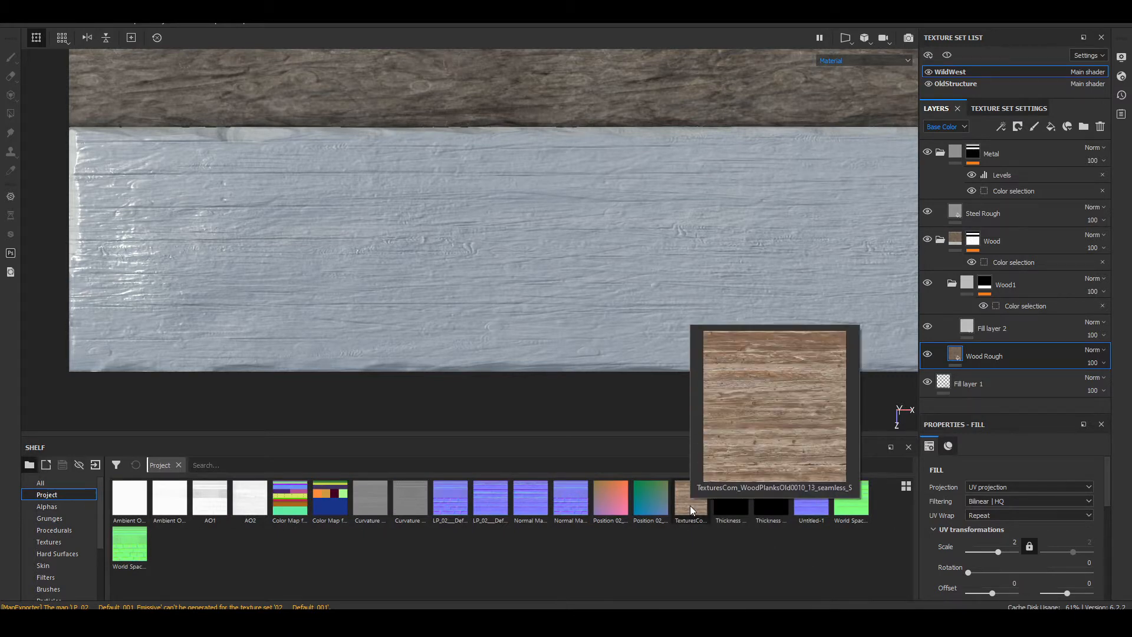
left_click(988, 326)
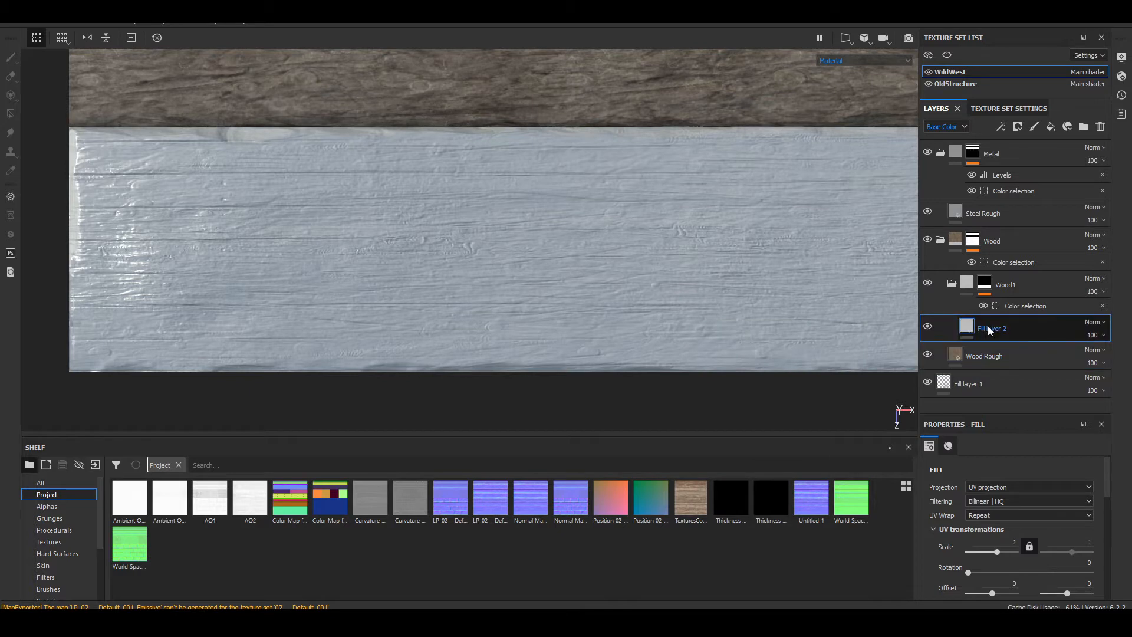
scroll(990, 513, "down", 3)
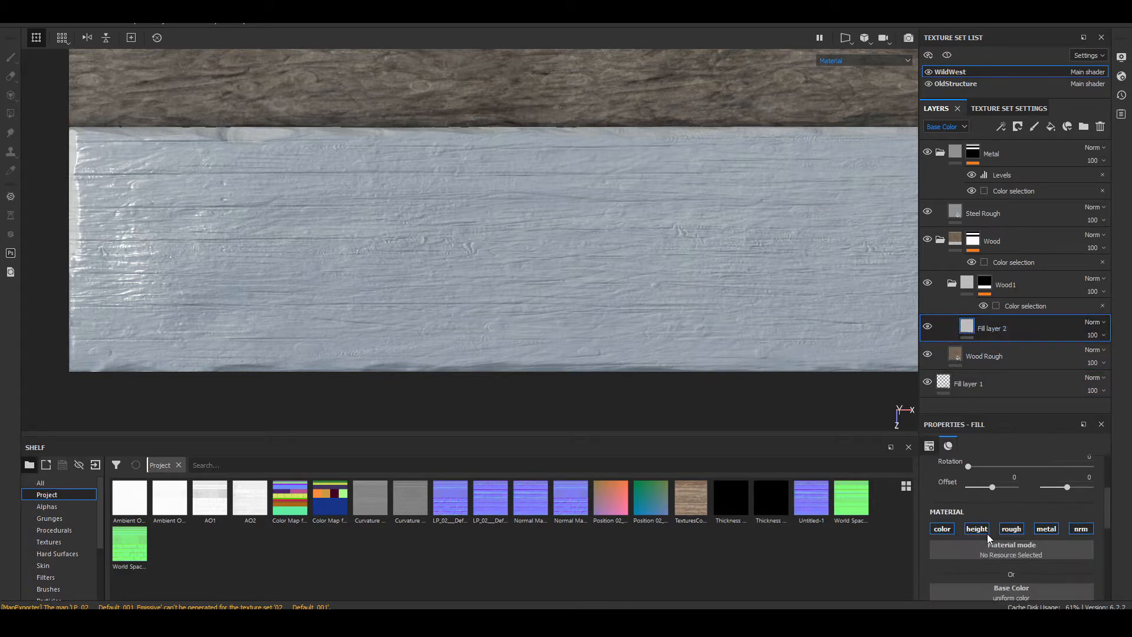
left_click(943, 531, "alt")
left_click_drag(689, 506, 1010, 591)
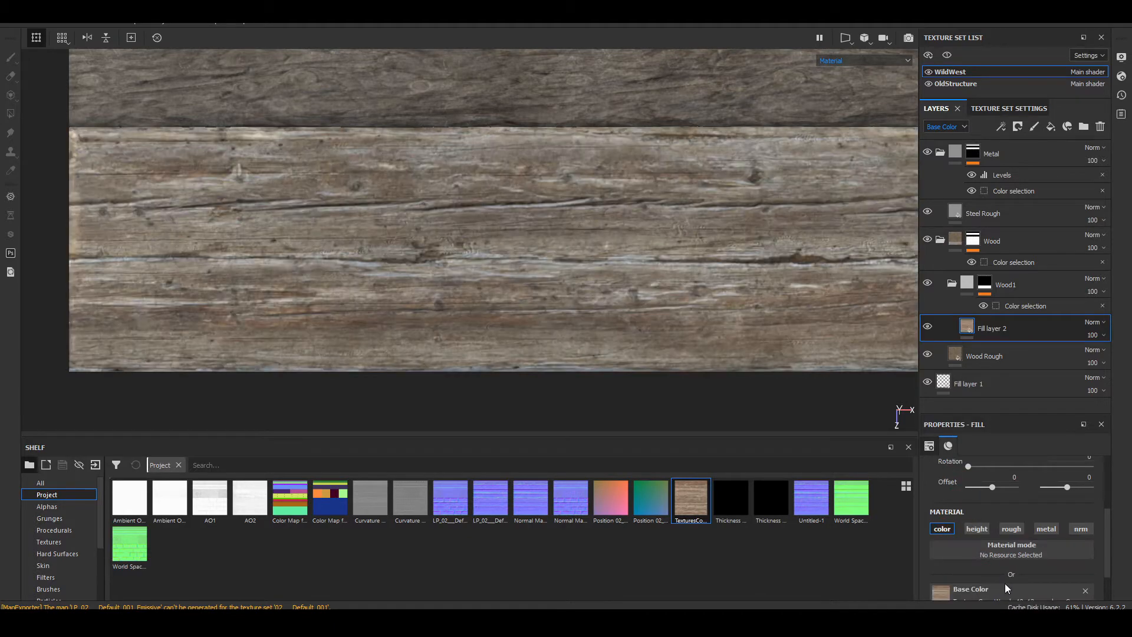
Step: Set Fill layer 2's UV scale to 4 and check the plank texture's tiling on the lowest plank
scroll(448, 195, "down", 4)
scroll(496, 302, "up", 5)
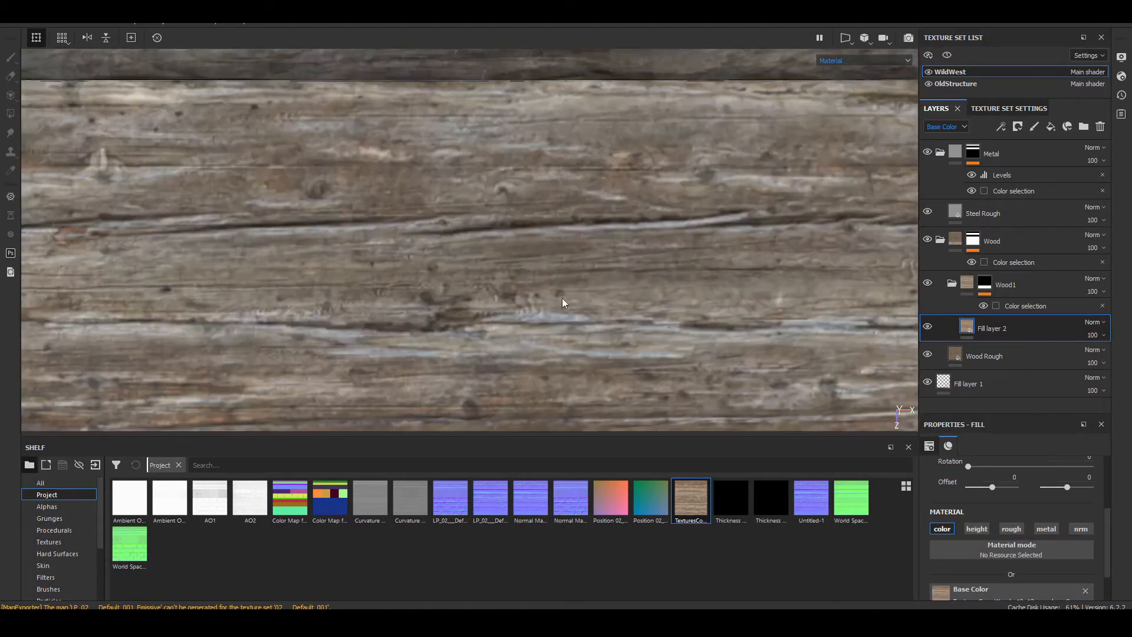
scroll(637, 309, "down", 2)
middle_click_drag(710, 313, 630, 243, "alt")
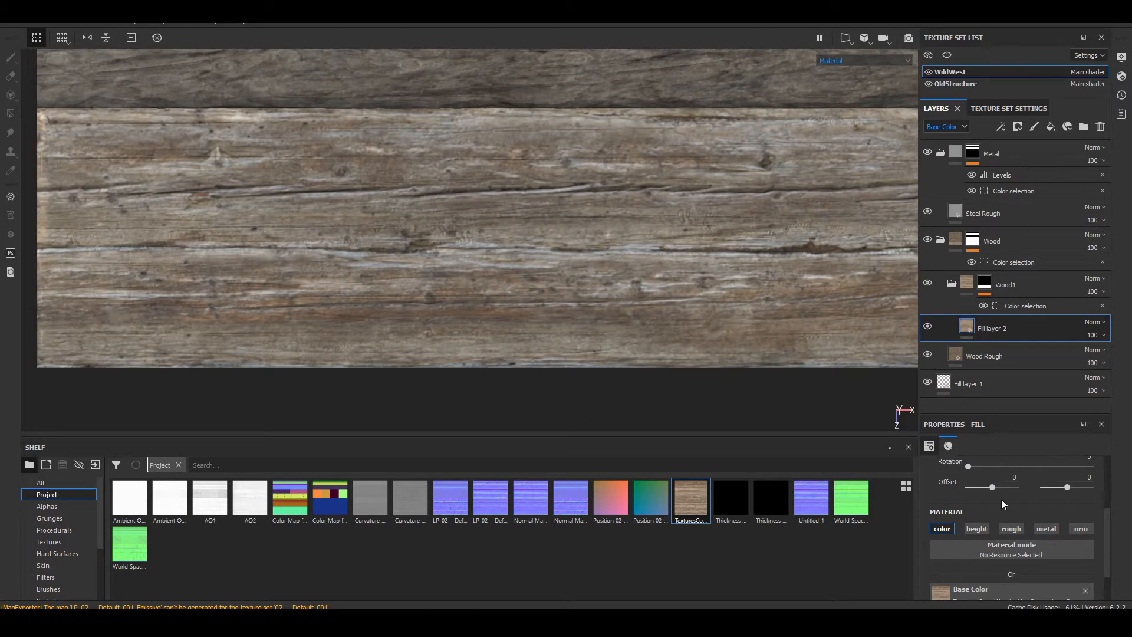
scroll(1002, 501, "up", 3)
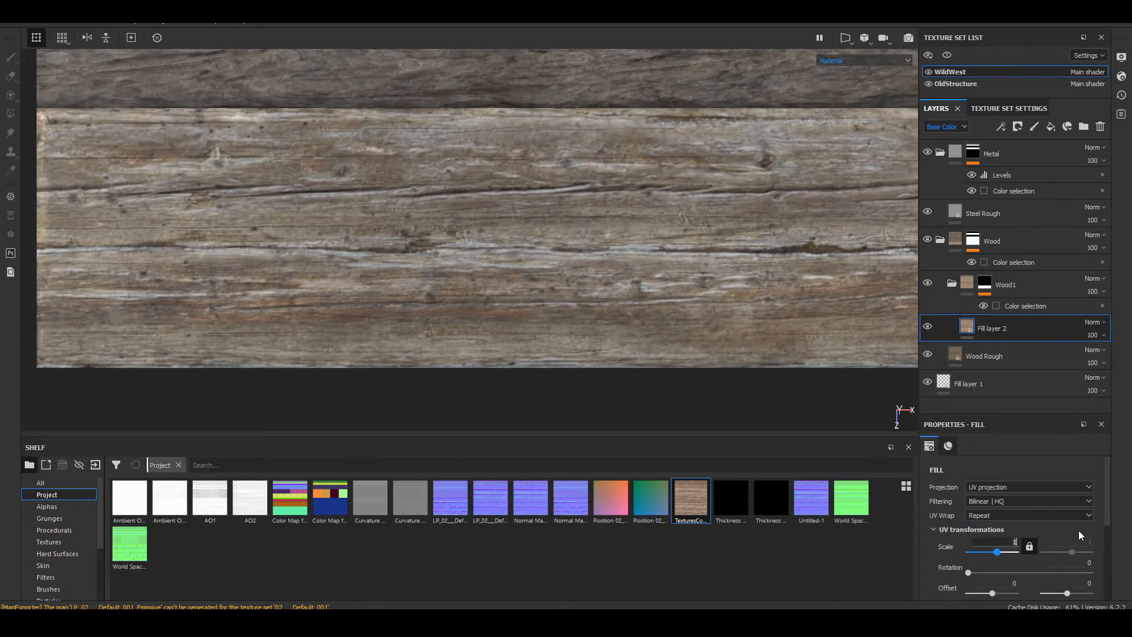
key("BackSpace")
type("4")
key("Return")
scroll(536, 237, "down", 5)
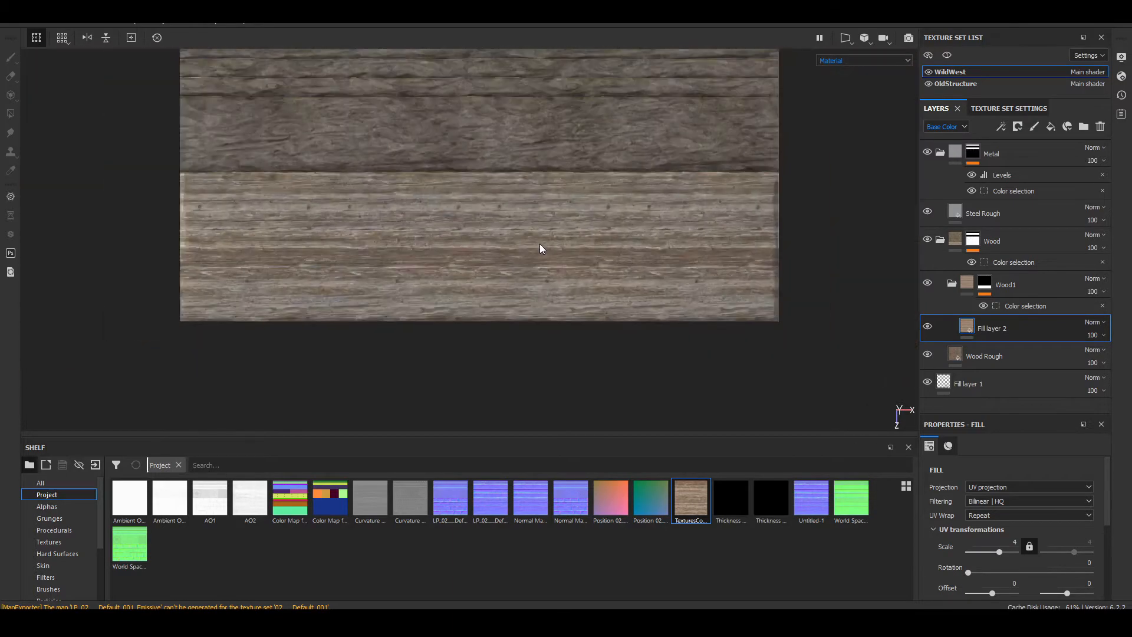
scroll(539, 243, "up", 5)
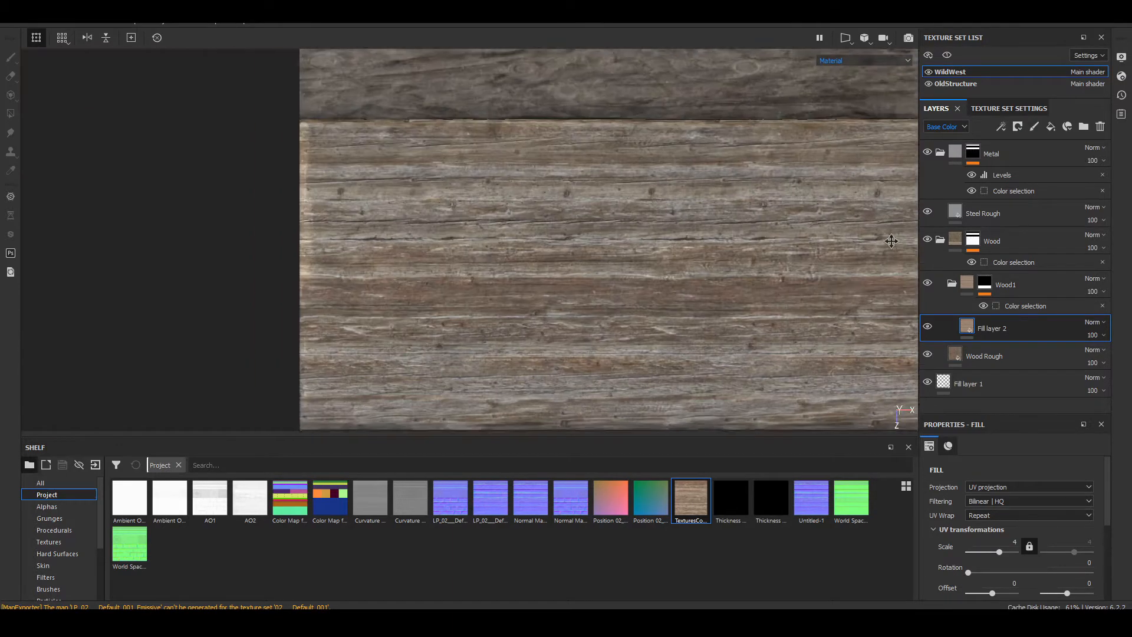
scroll(553, 230, "down", 3)
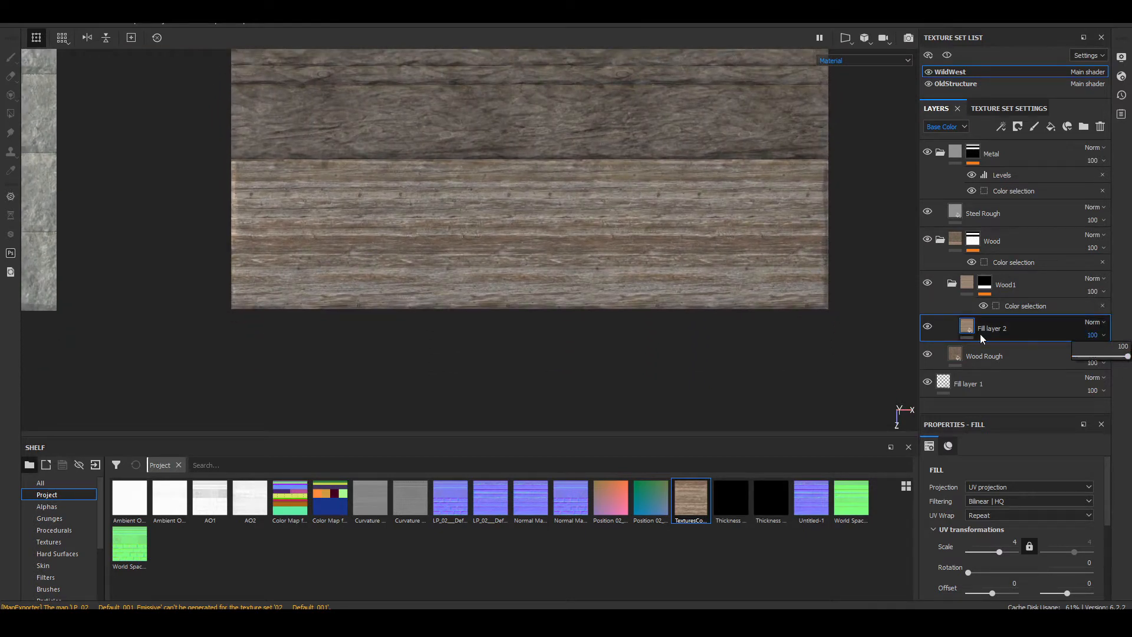
Step: Add a Levels adjustment to Fill layer 2's base color and raise its input black point to about 0.042
right_click(960, 326)
left_click(990, 154)
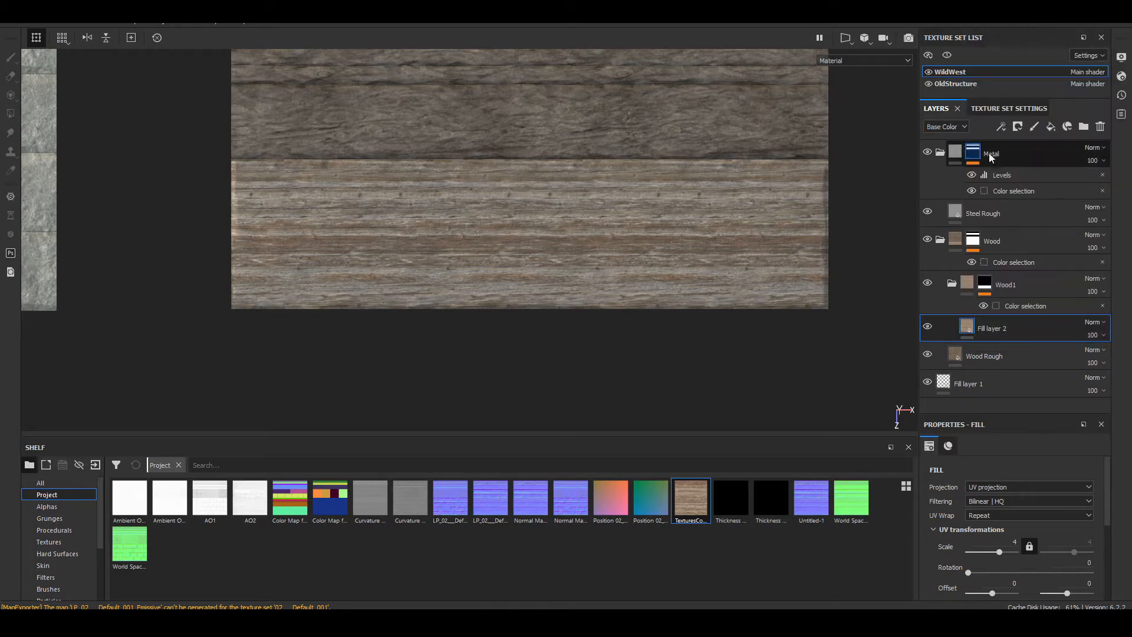
left_click(1001, 126)
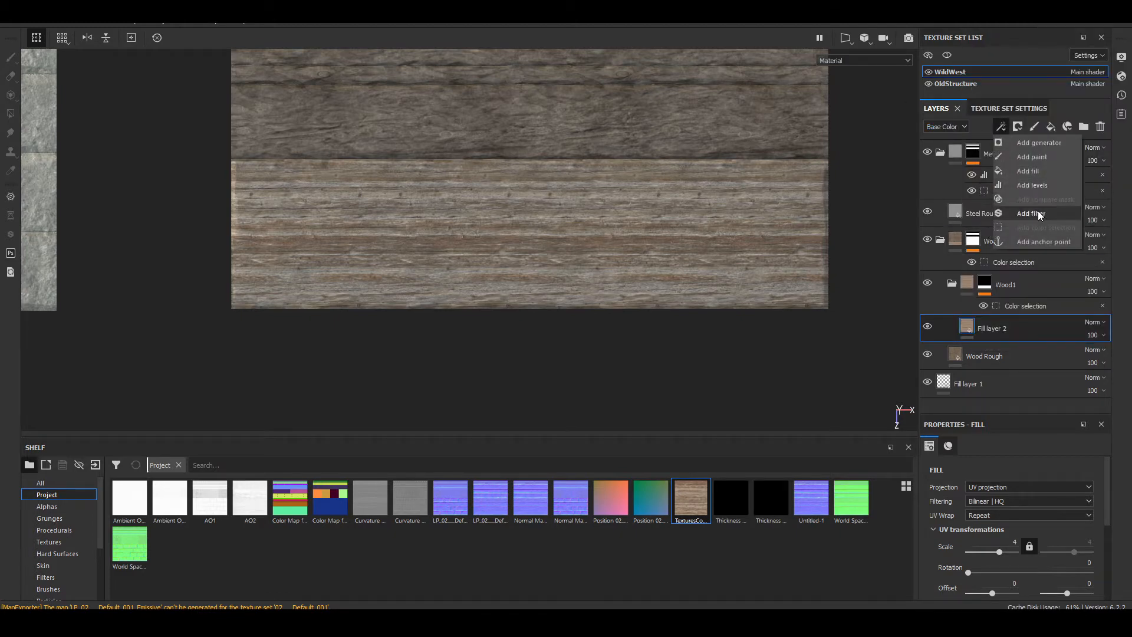
left_click(1039, 182)
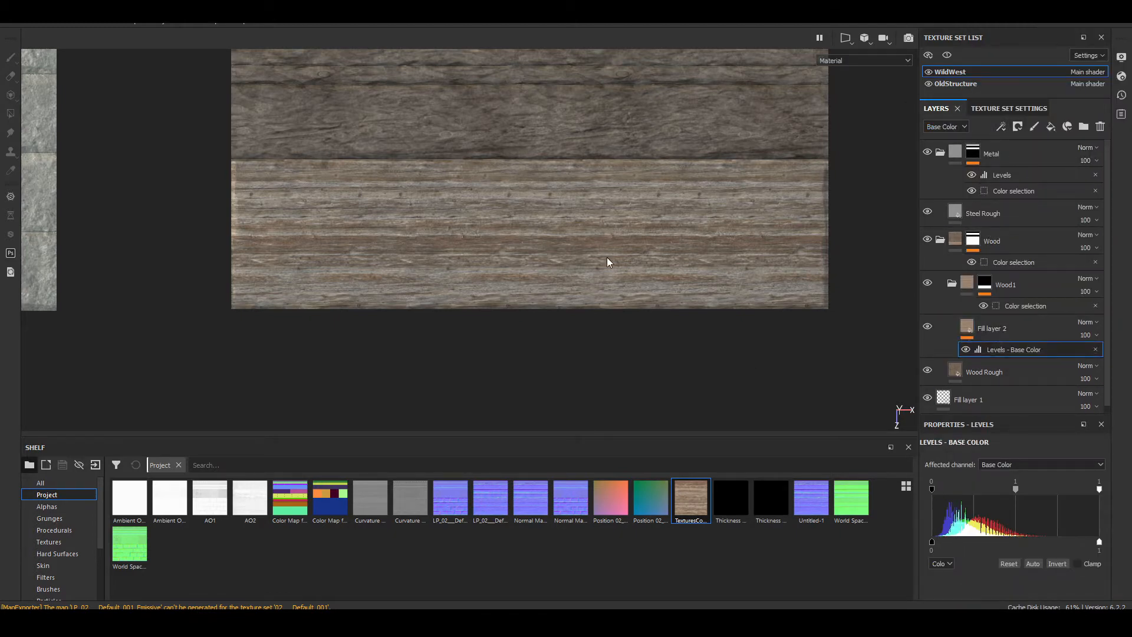
scroll(609, 262, "up", 2)
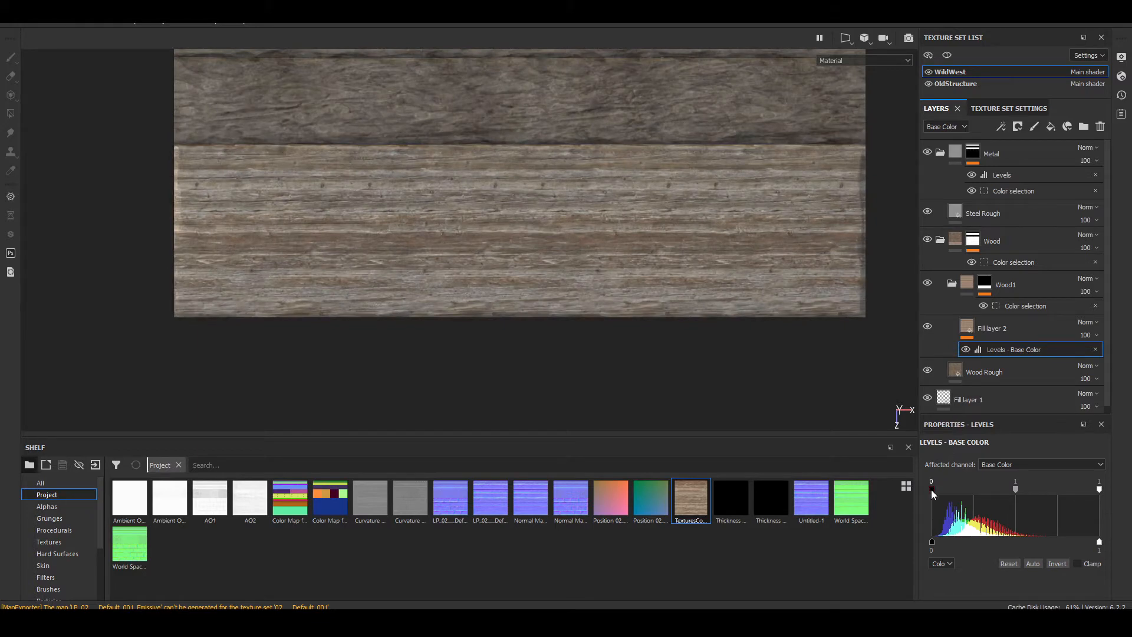
mouse_move(931, 489)
left_mouse_down()
mouse_move(956, 492)
mouse_move(938, 486)
left_mouse_up()
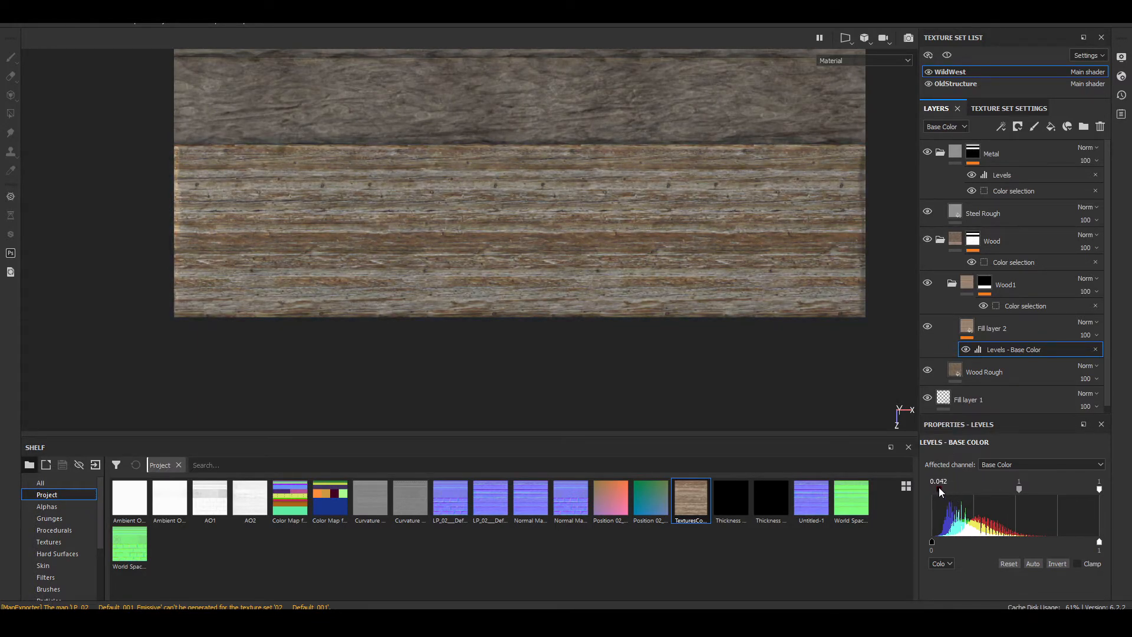
Step: Rename Fill layer 2 as Wood Col Var and check the plank's wood grain up close
left_click(1038, 335)
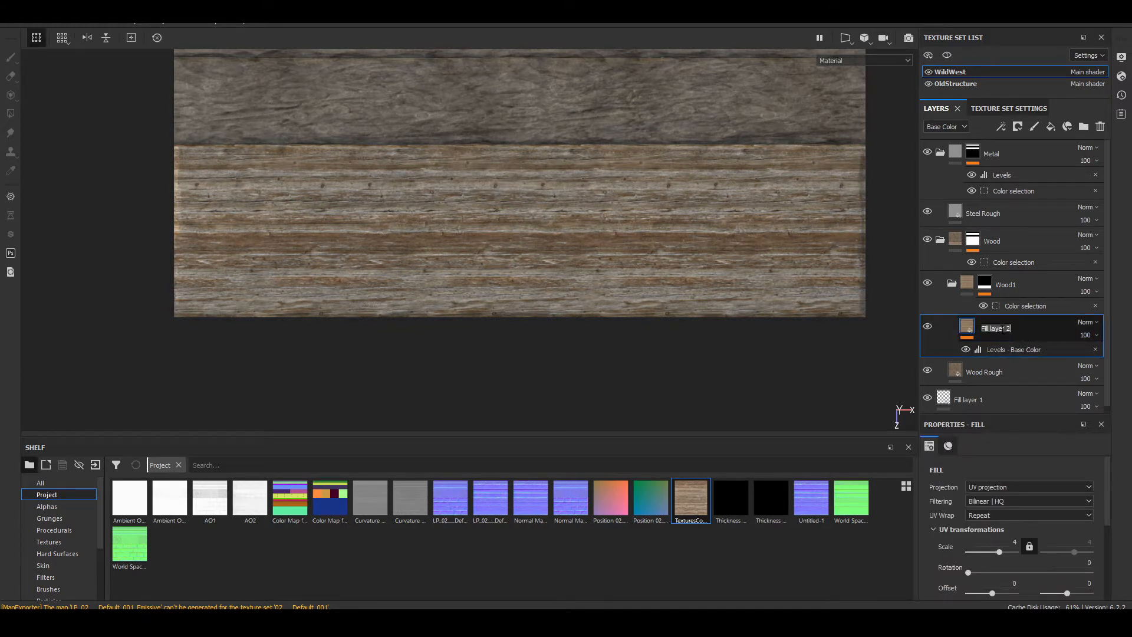
type("Wood Col Var")
key("Return")
scroll(385, 204, "up", 2)
scroll(385, 204, "up", 3)
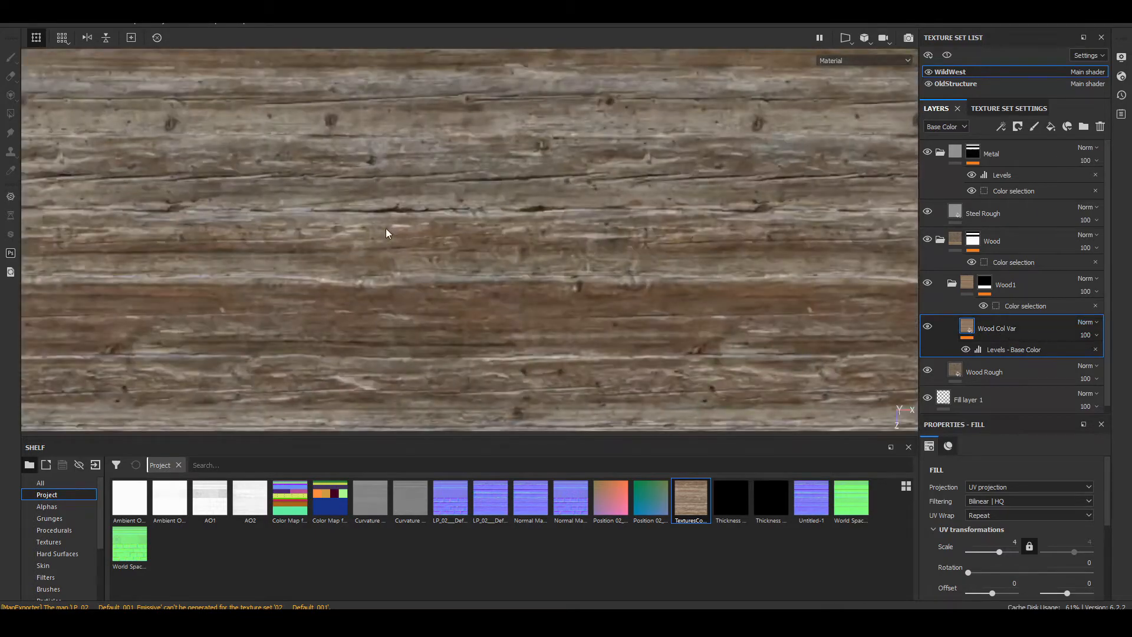
left_click_drag(547, 258, 411, 248, "alt")
scroll(572, 276, "down", 3)
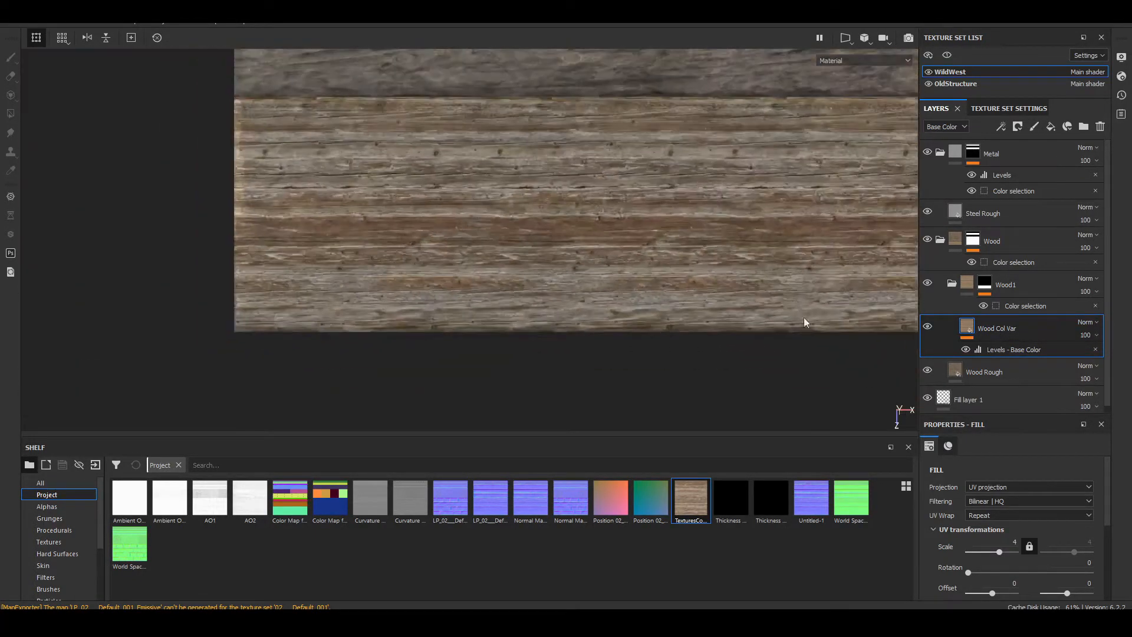
Step: Lower the Wood Col Var layer's opacity to 42 and check the blend along the lowest plank
left_click(1091, 335)
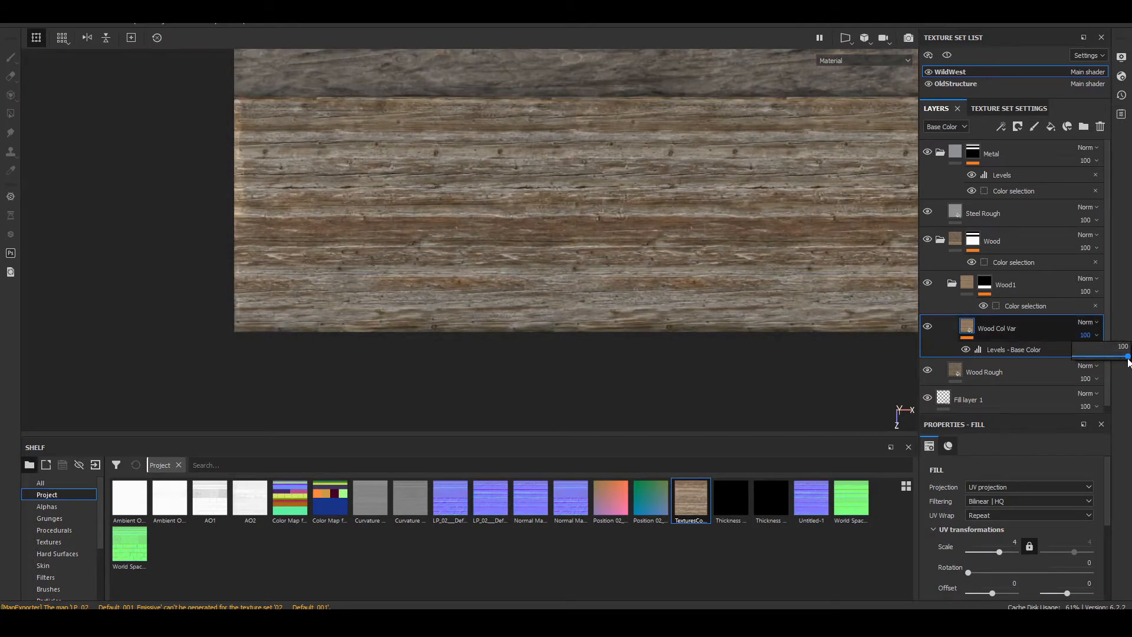
left_click_drag(1126, 357, 1095, 374)
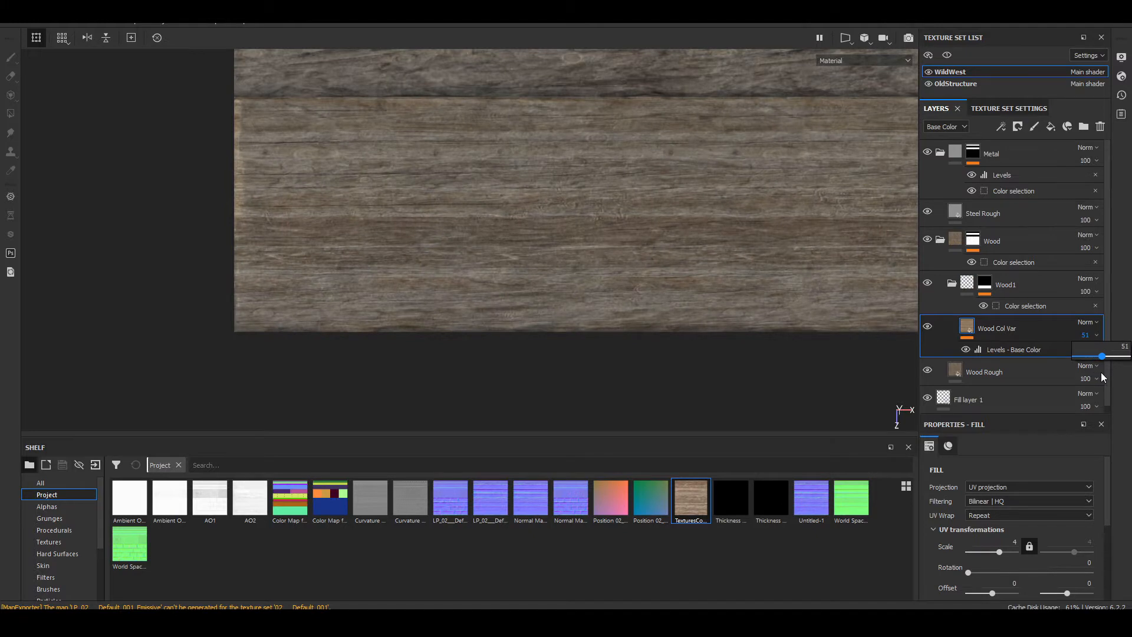
left_click_drag(1097, 370, 1106, 370)
left_click_drag(622, 210, 544, 292, "alt")
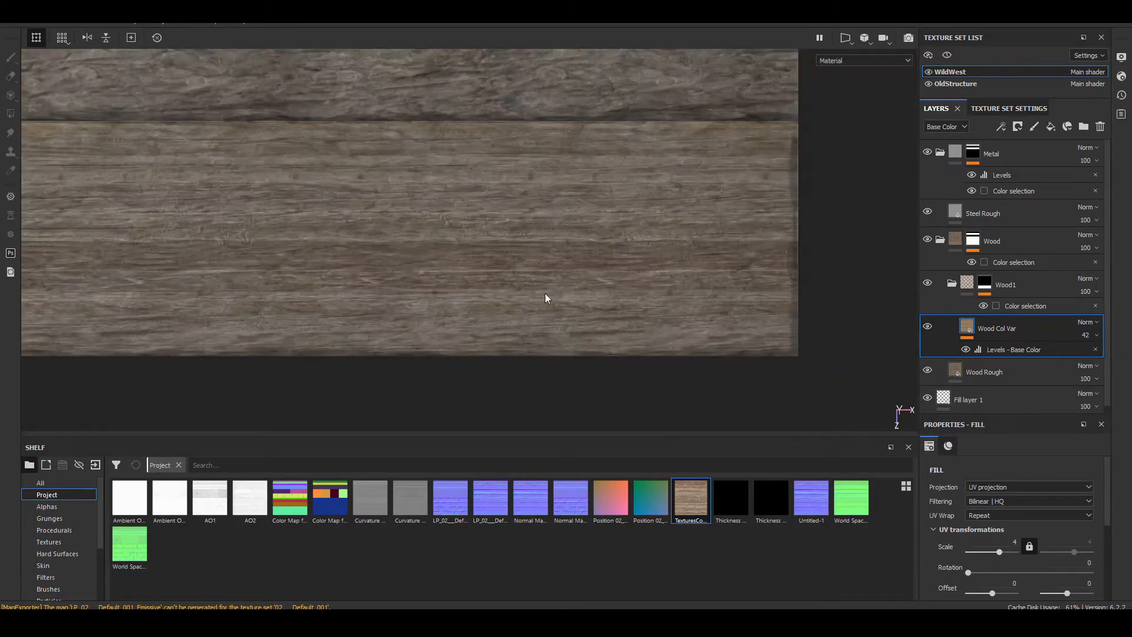
middle_click_drag(324, 251, 492, 231, "alt")
scroll(306, 200, "up", 5)
middle_click_drag(245, 206, 686, 205, "alt")
left_click_drag(686, 205, 526, 287, "alt")
middle_click_drag(643, 295, 583, 139, "alt")
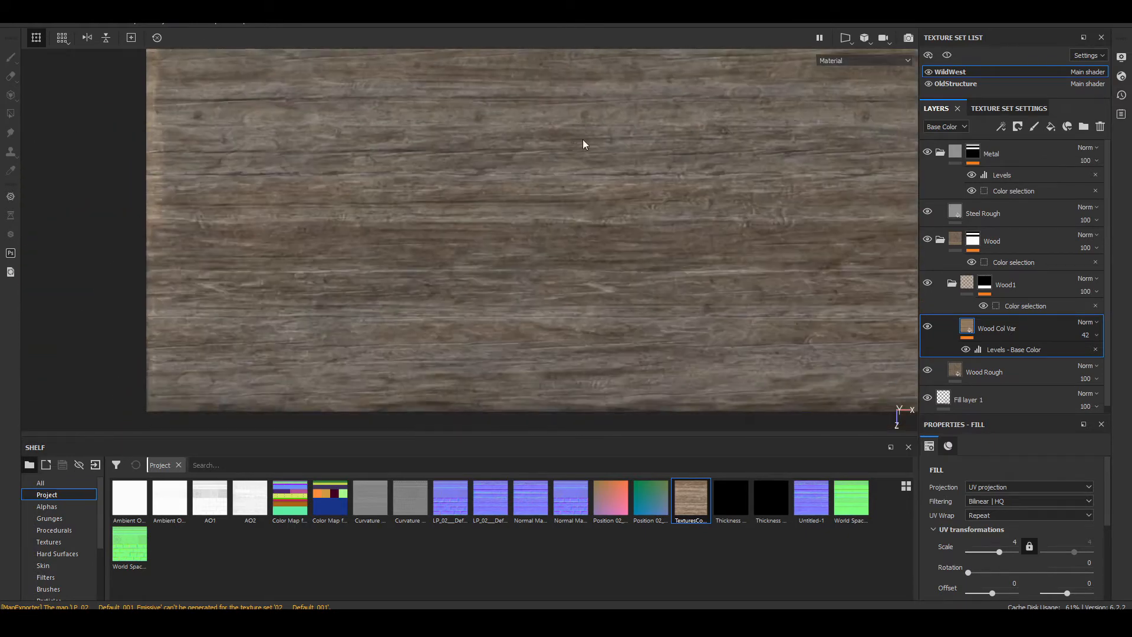
scroll(662, 236, "down", 3)
middle_click_drag(661, 235, 615, 205, "alt")
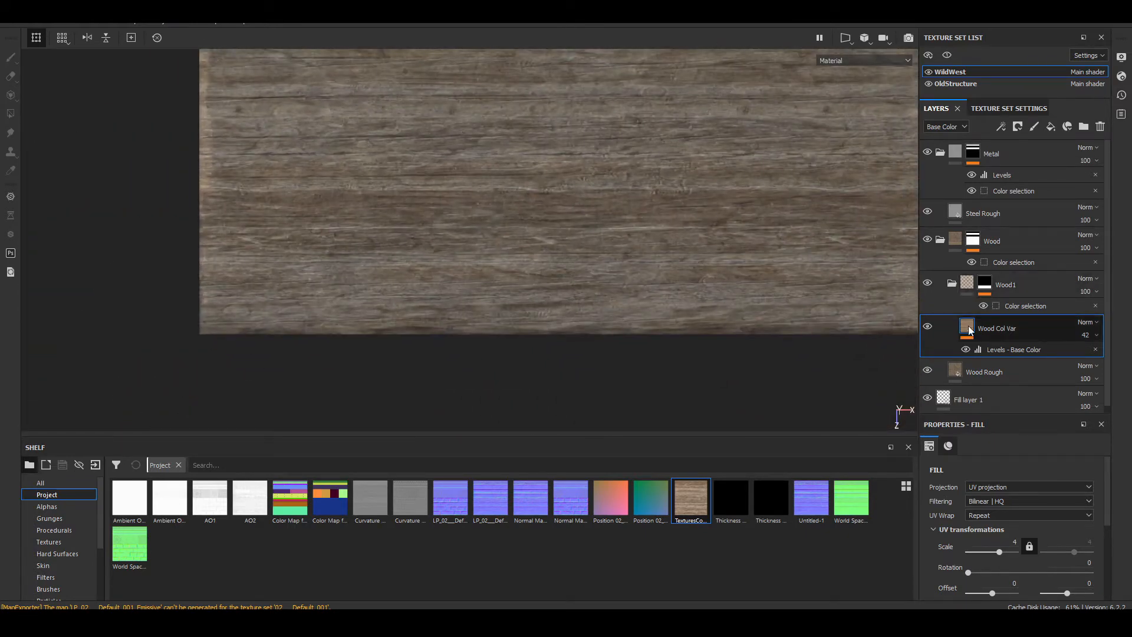
Step: Add a second Levels adjustment to Wood Col Var's base color and try out a midtone shift
left_click(995, 122)
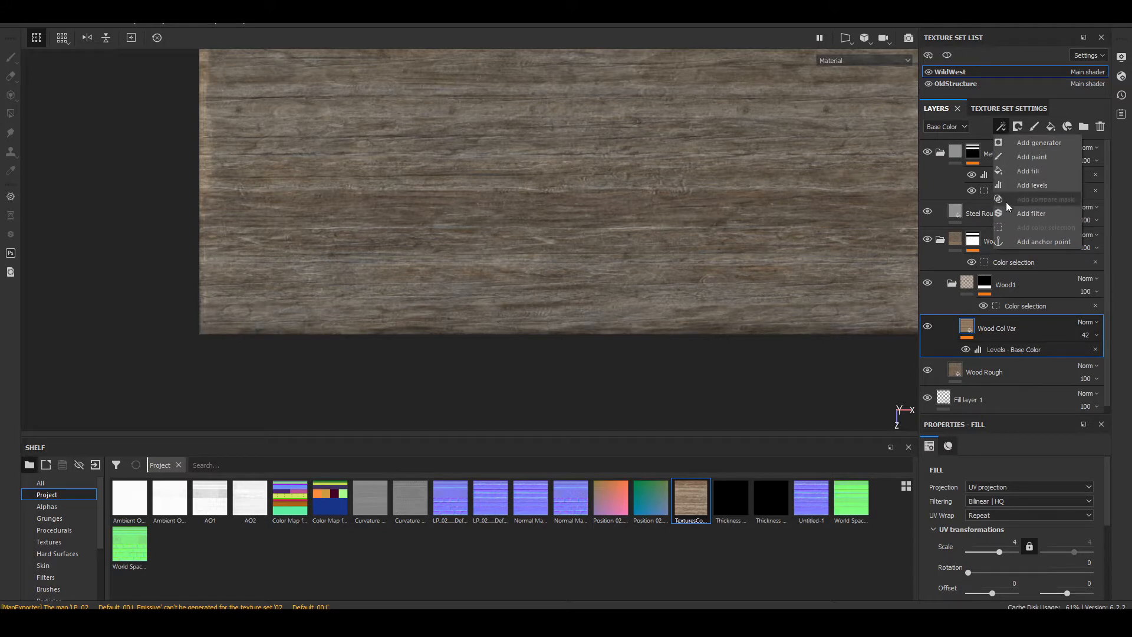
left_click(1037, 185)
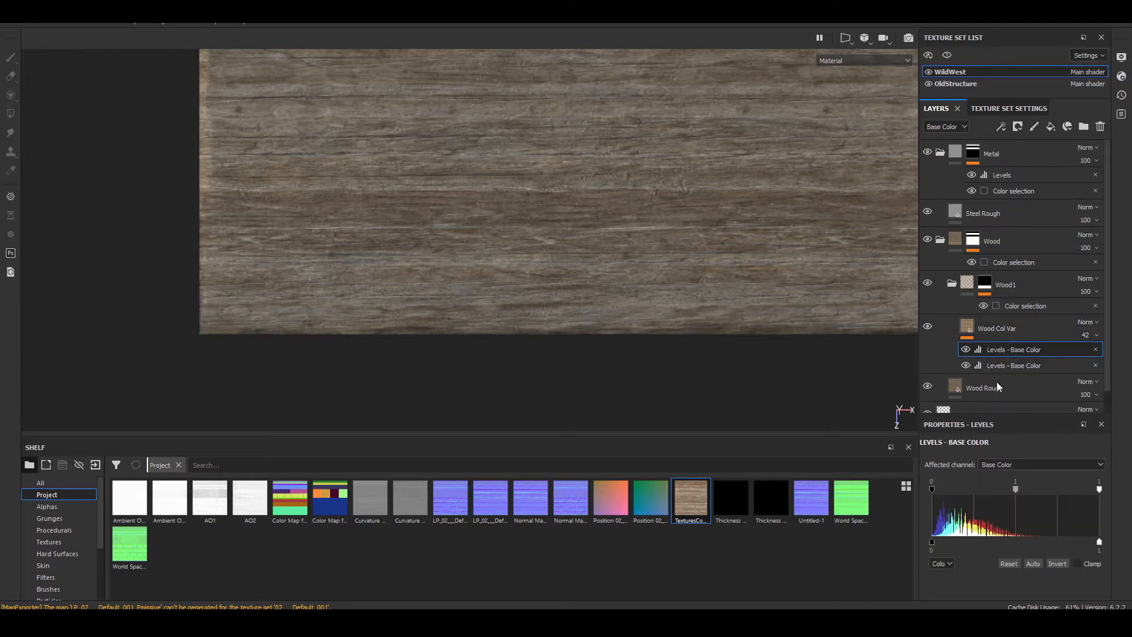
left_click(1012, 465)
left_click(1011, 474)
mouse_move(1017, 491)
left_mouse_down()
mouse_move(1007, 485)
mouse_move(1031, 478)
mouse_move(1016, 479)
left_mouse_up()
scroll(668, 370, "down", 3)
middle_click_drag(728, 256, 541, 263, "alt")
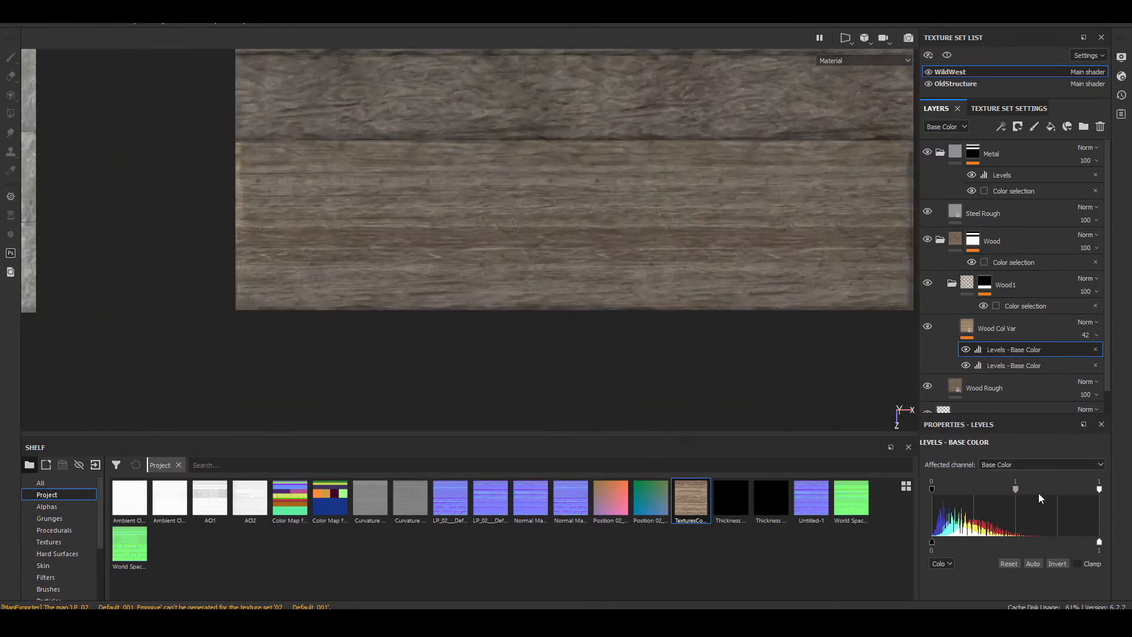
left_click_drag(1019, 487, 968, 484)
key("ctrl+z")
Step: Set the second Levels' input black point to 0.025, midtone to 0.98 and white point to 0.835, then check the plank
mouse_move(931, 541)
left_mouse_down()
mouse_move(943, 543)
mouse_move(917, 542)
left_mouse_up()
left_click_drag(1097, 543, 1101, 542)
left_click_drag(1099, 491, 1072, 483)
left_click_drag(1003, 493, 1000, 494)
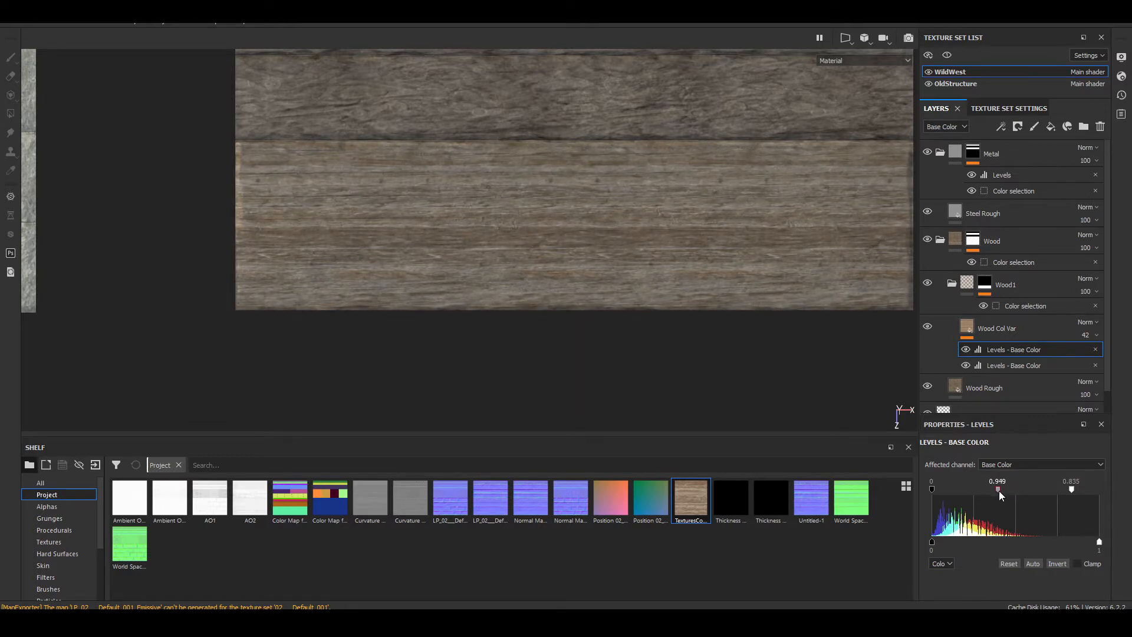
left_click_drag(932, 489, 935, 492)
left_click_drag(752, 340, 357, 299, "alt")
scroll(356, 299, "up", 5)
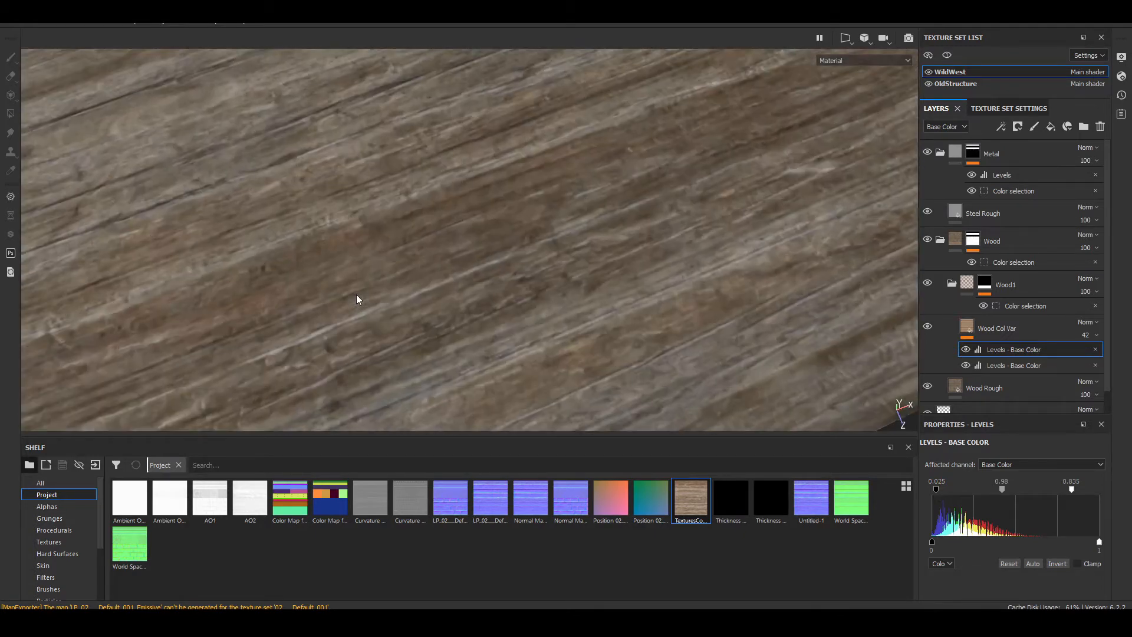
middle_click_drag(357, 298, 635, 232, "alt")
left_click_drag(634, 232, 551, 247, "alt+shift")
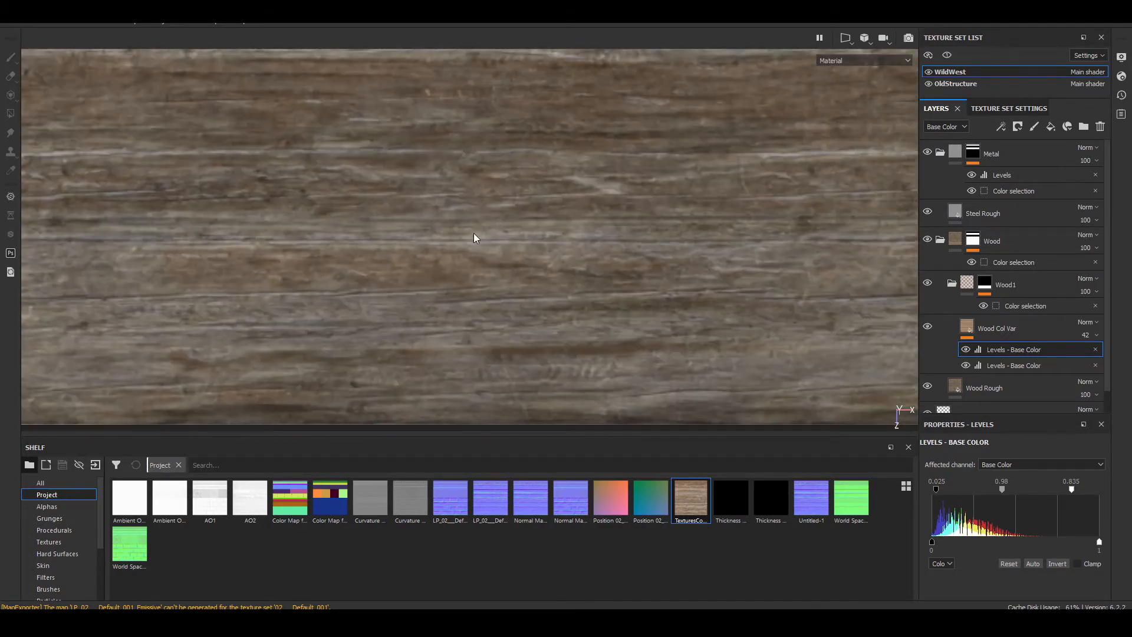
scroll(473, 233, "down", 6)
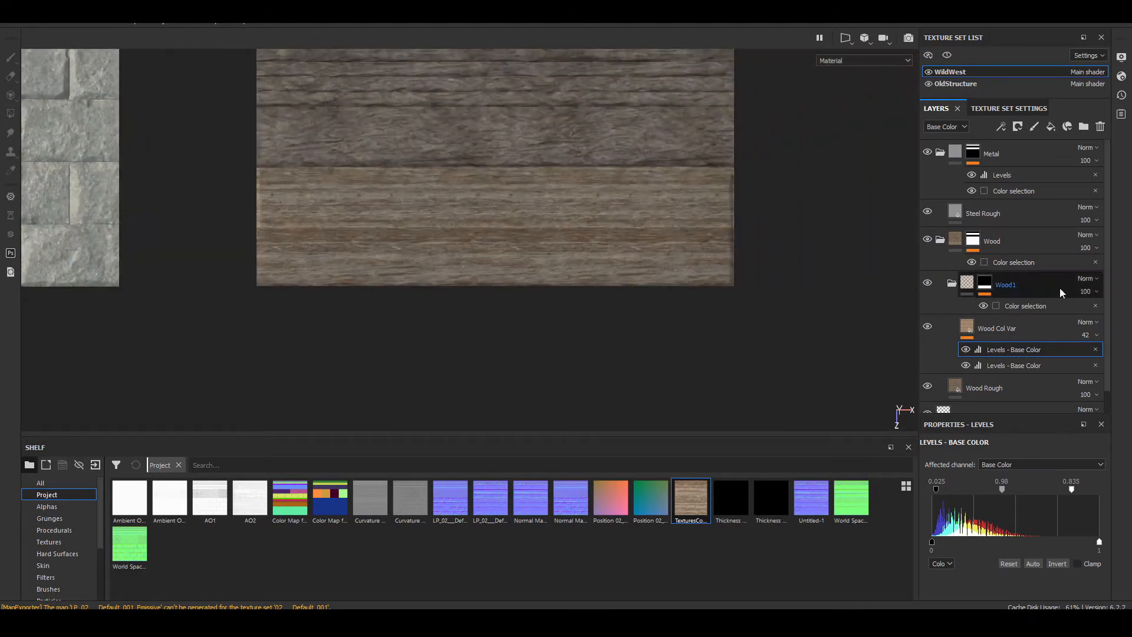
Step: Add a fill layer named Rough var 1 above Wood Col Var in the Wood1 folder
left_click(995, 320)
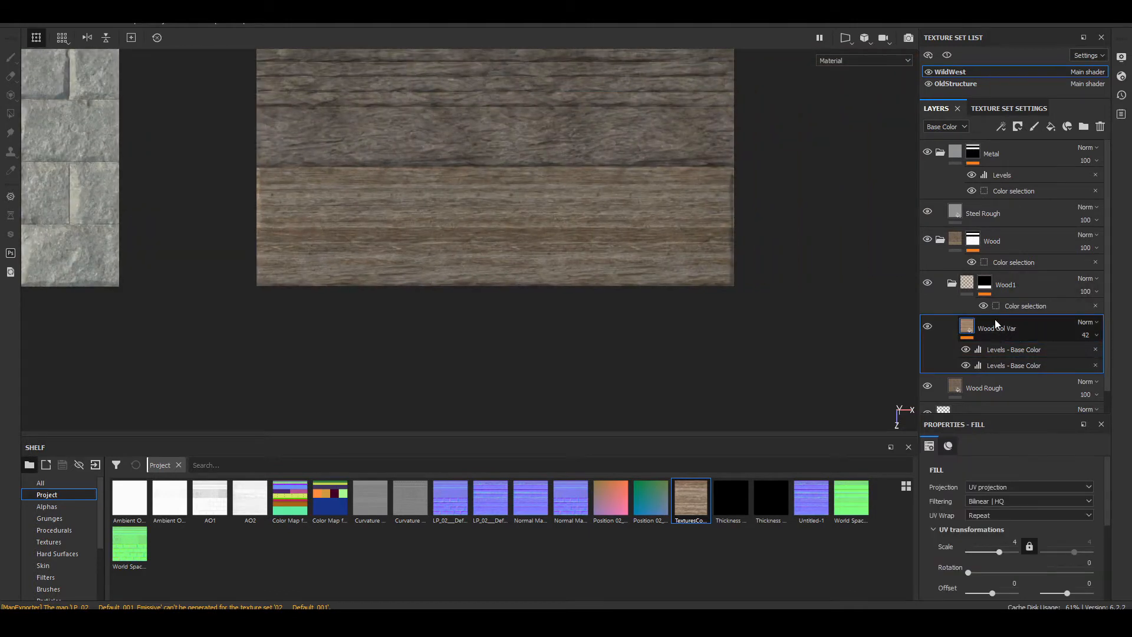
left_click(1050, 126)
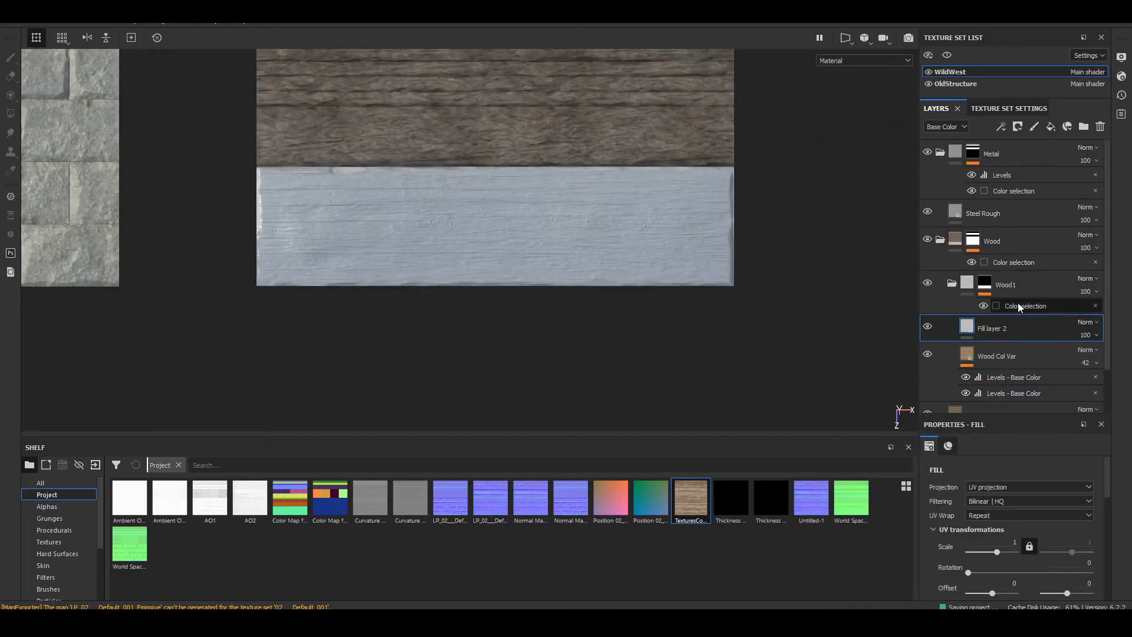
scroll(470, 252, "up", 5)
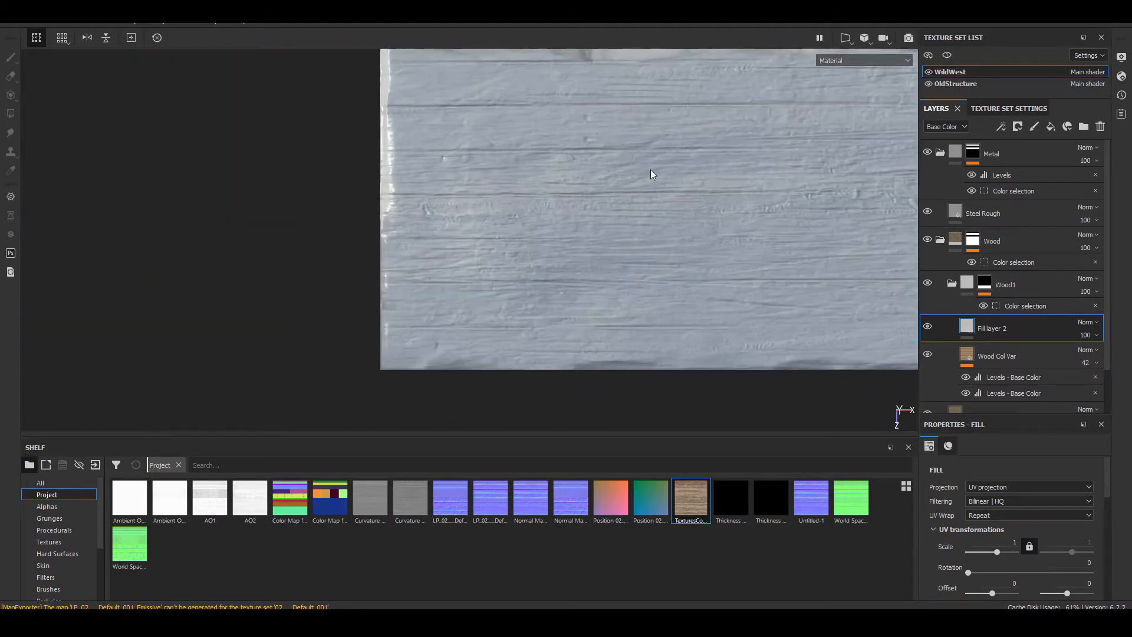
middle_click_drag(737, 225, 372, 231, "alt")
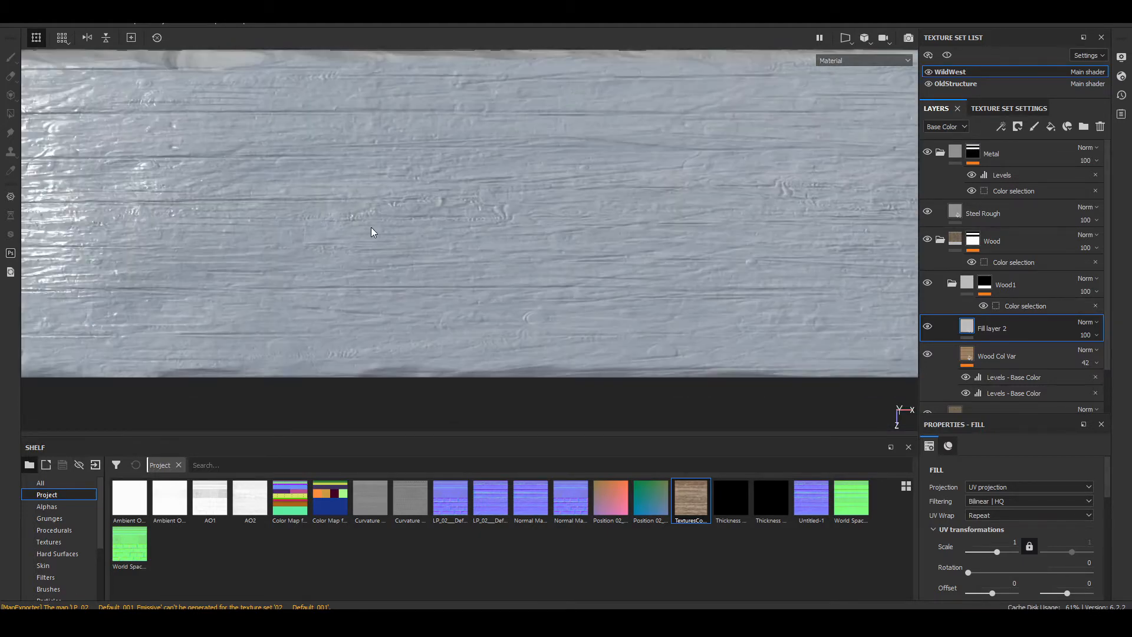
left_click_drag(372, 230, 473, 277, "alt")
scroll(658, 190, "up", 3)
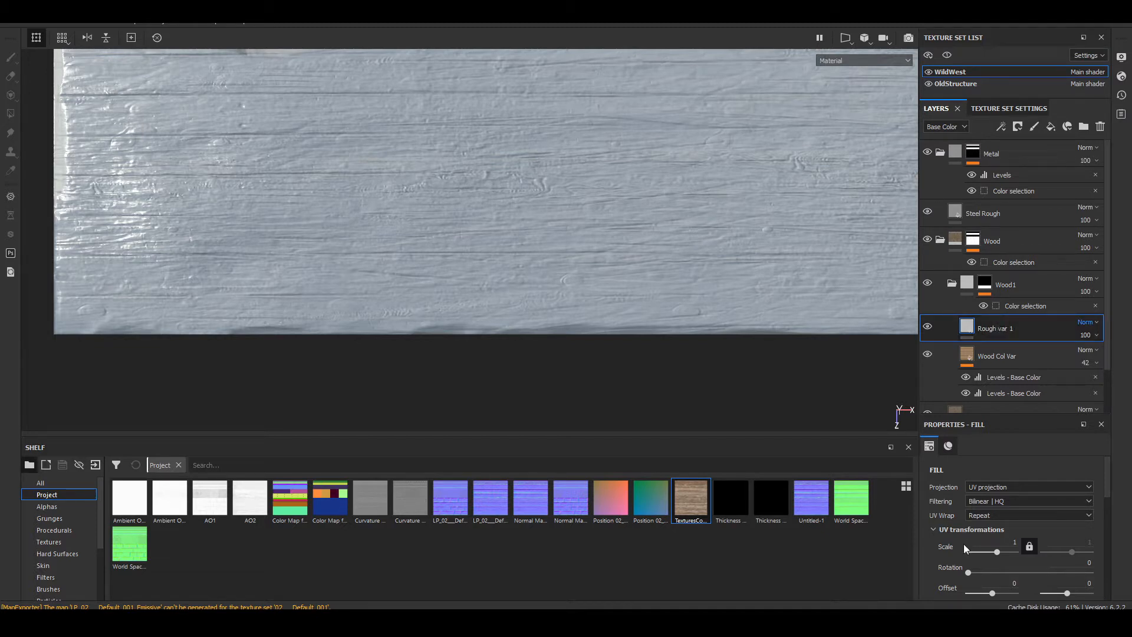
Step: Limit Rough var 1 to the roughness channel and set its roughness to about 0.79
scroll(979, 519, "down", 3)
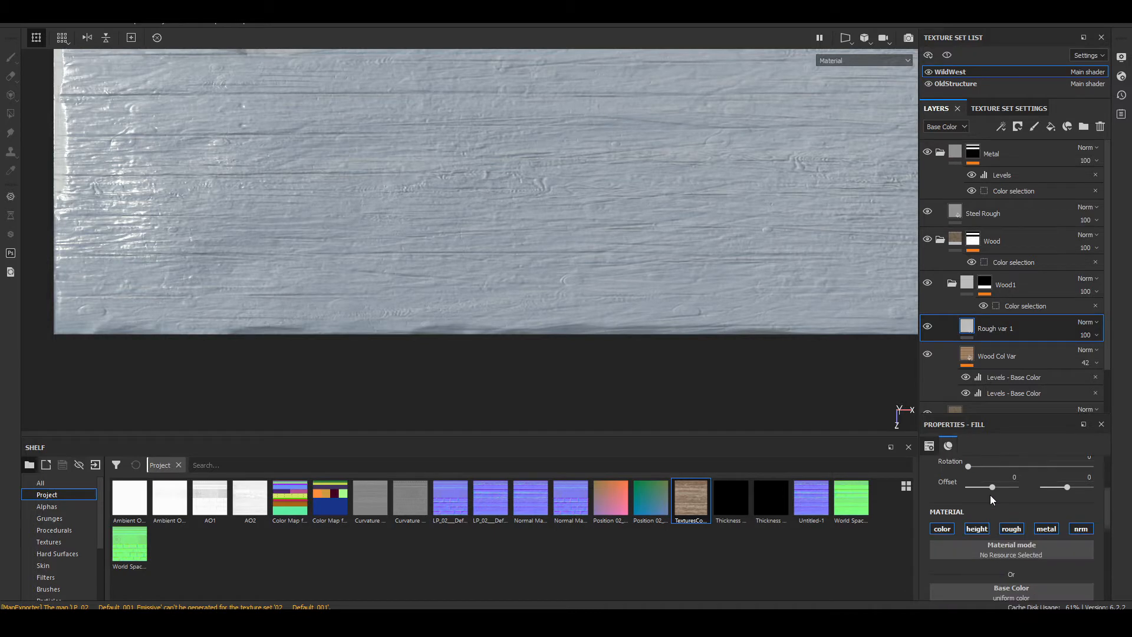
left_click(1009, 528)
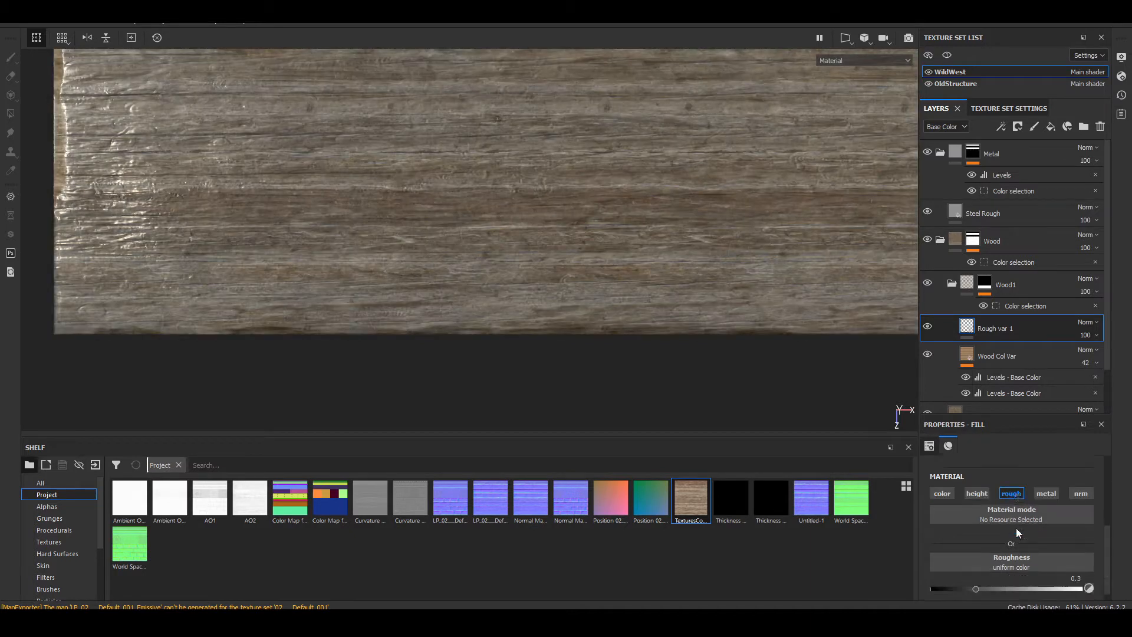
scroll(983, 549, "down", 1)
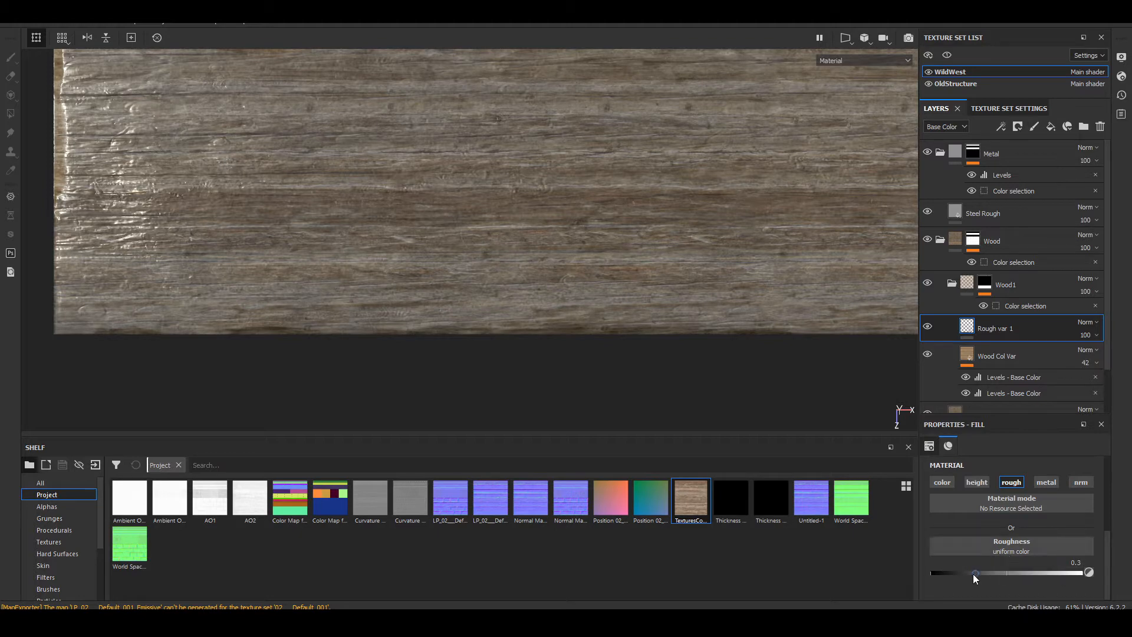
left_click_drag(974, 574, 938, 573)
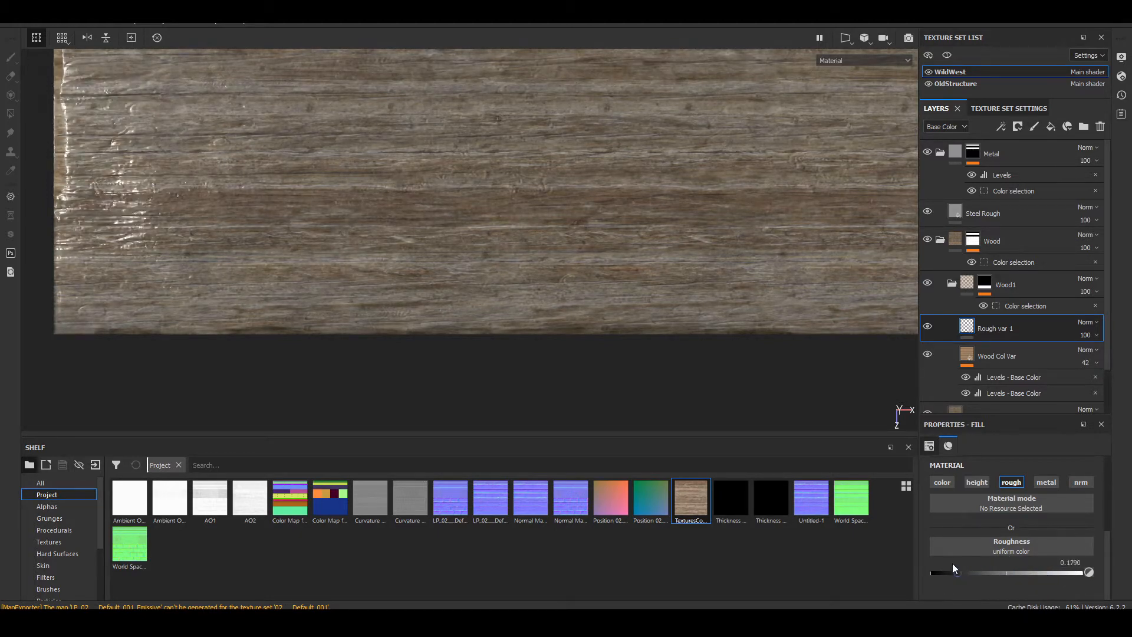
left_click_drag(326, 266, 580, 276, "alt")
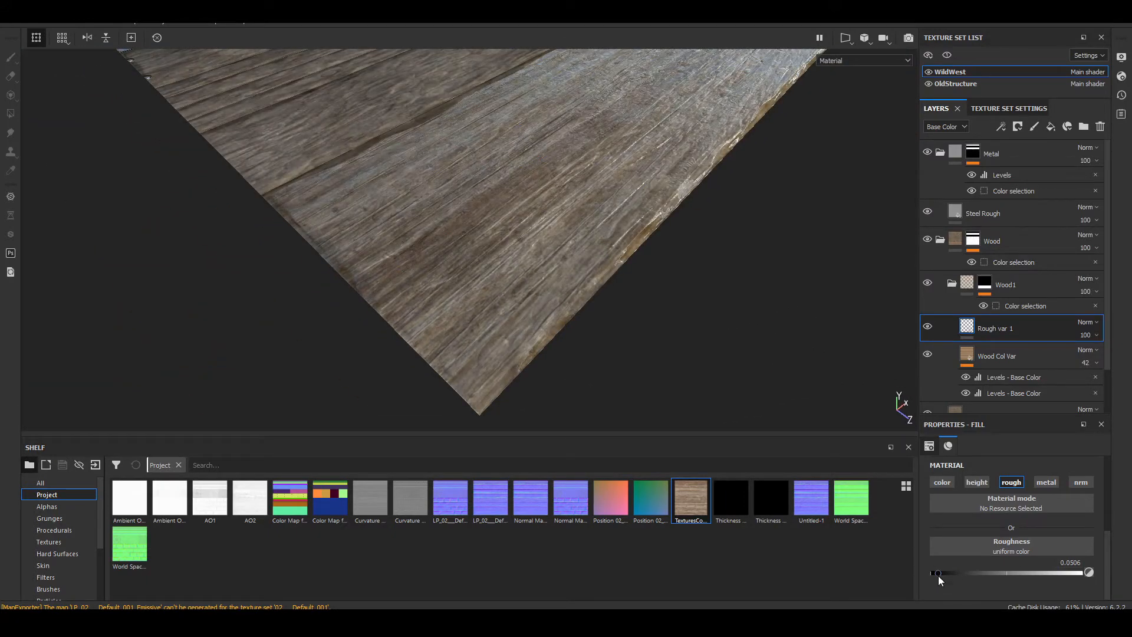
left_click_drag(939, 576, 1065, 579)
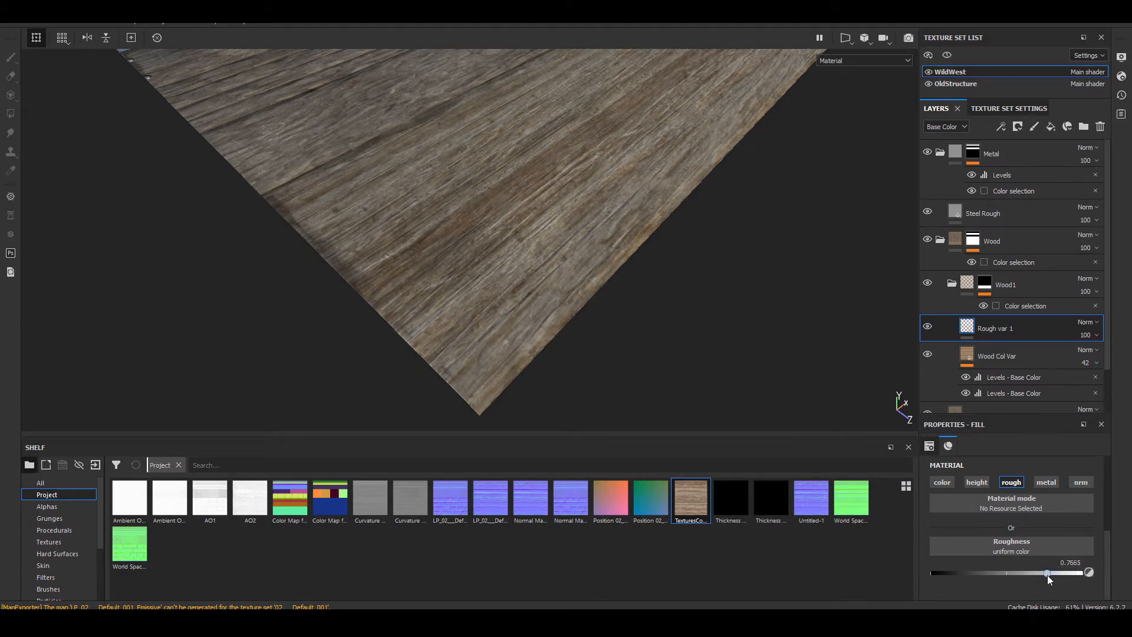
left_click_drag(1048, 575, 1051, 573)
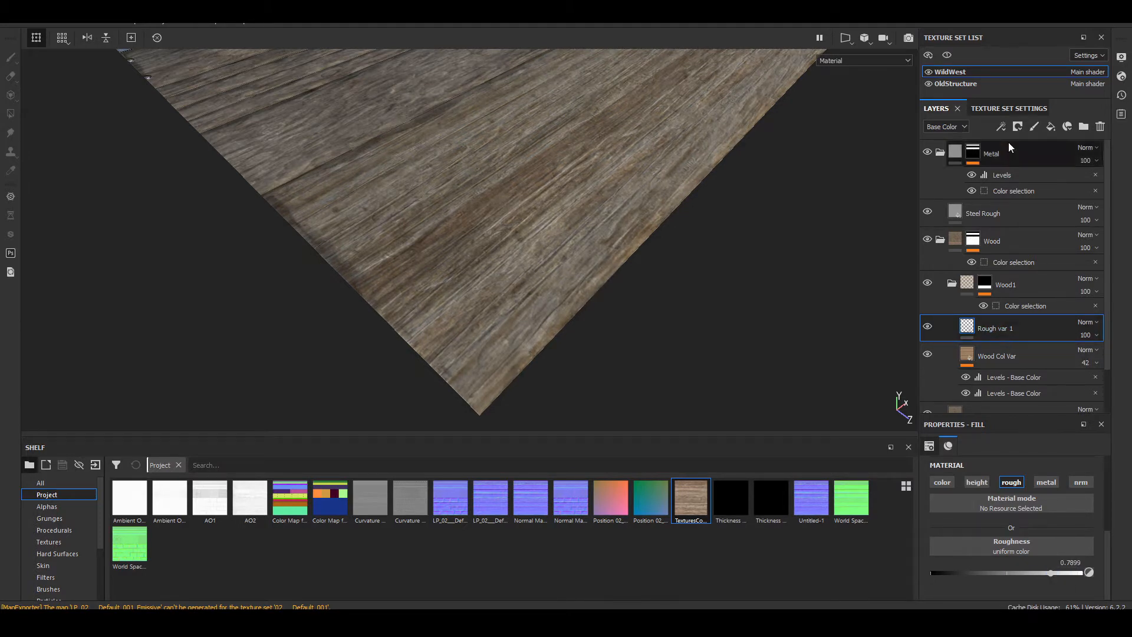
Step: Add a black mask to the Rough var 1 layer and check the lowest plank at an angle
left_click(1001, 126)
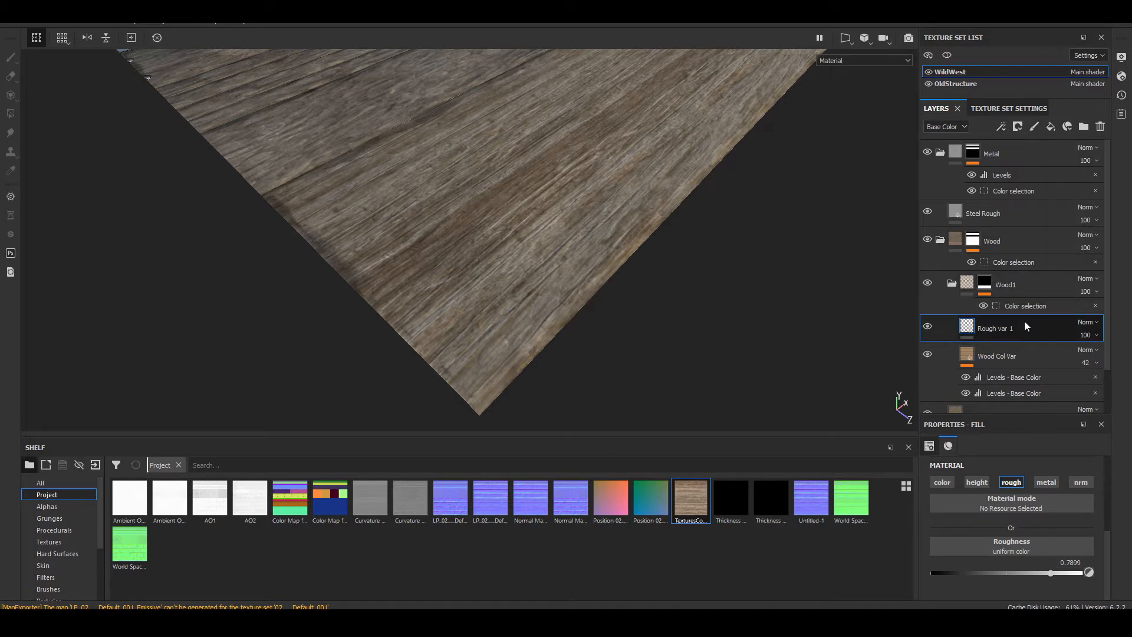
right_click(1019, 328)
left_click(1005, 23)
mouse_move(716, 194)
left_mouse_down("alt")
mouse_move(505, 296)
mouse_move(506, 308)
left_mouse_up("alt")
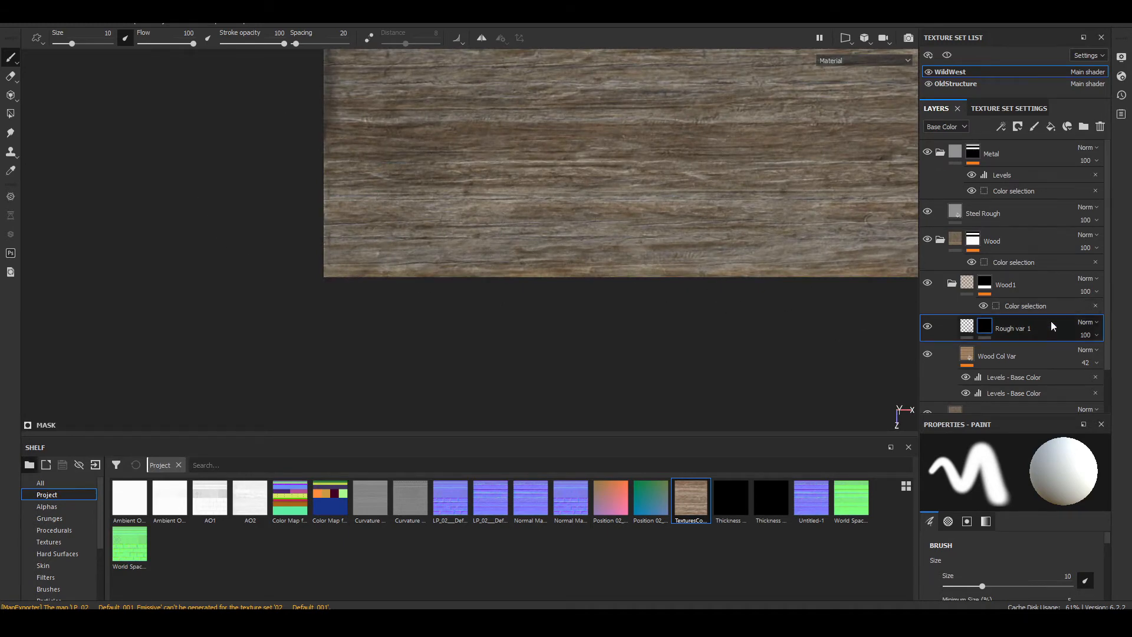
mouse_move(468, 273)
left_mouse_down("alt")
mouse_move(353, 265)
mouse_move(493, 255)
mouse_move(505, 298)
mouse_move(669, 291)
mouse_move(654, 266)
left_mouse_up("alt")
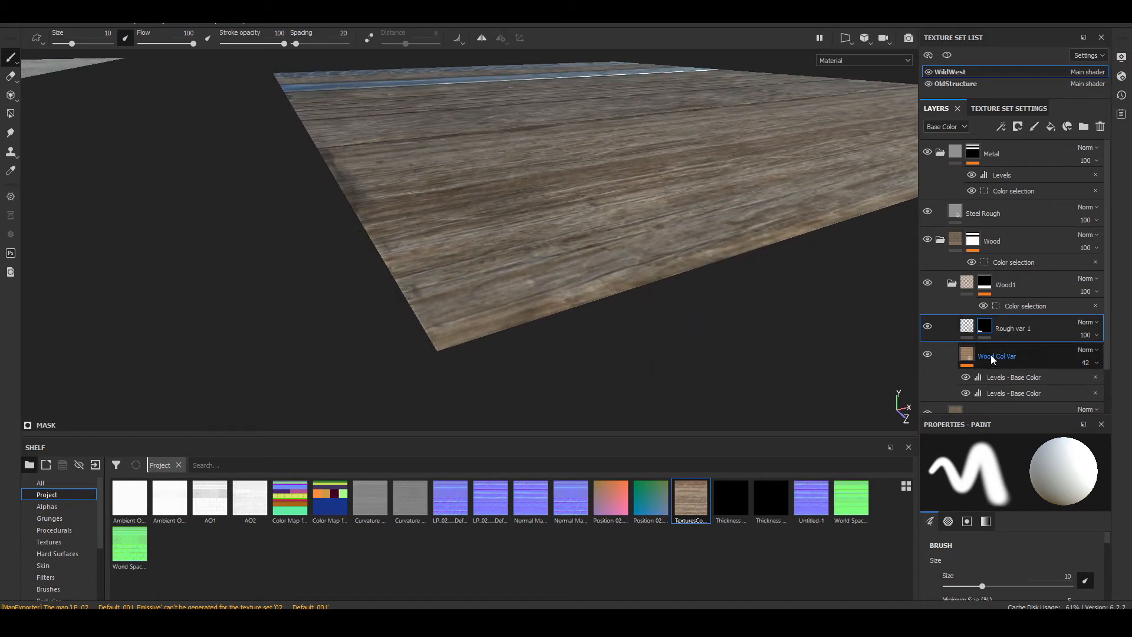
Step: Try a roughness of 0 on Rough var 1 with its painted mask, and undo the test
left_click(967, 327)
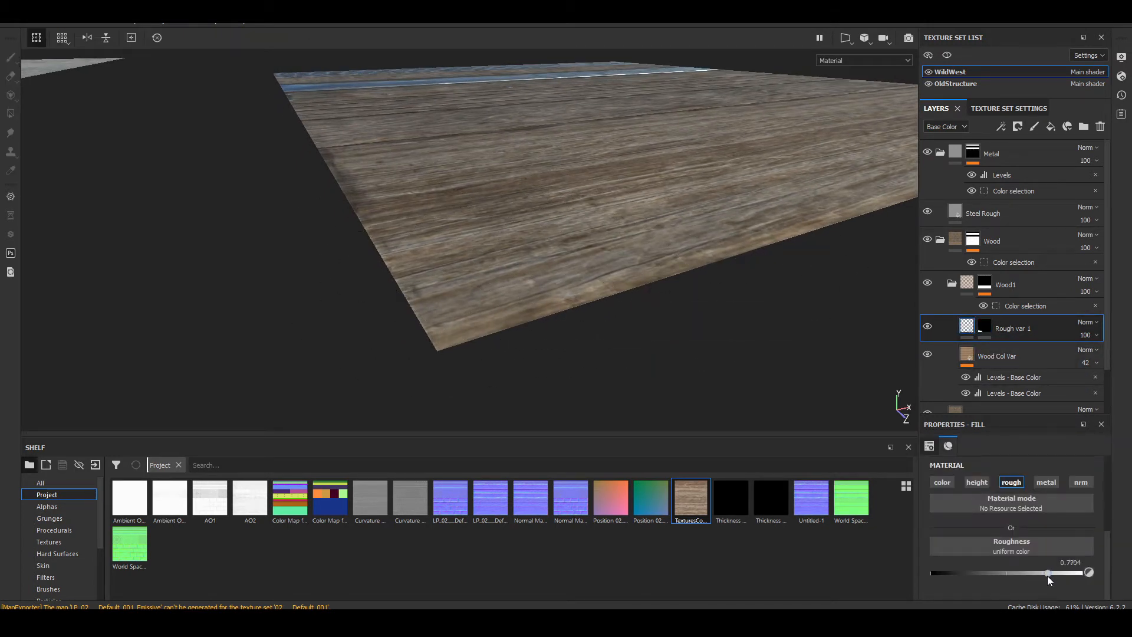
left_click_drag(1047, 575, 812, 573)
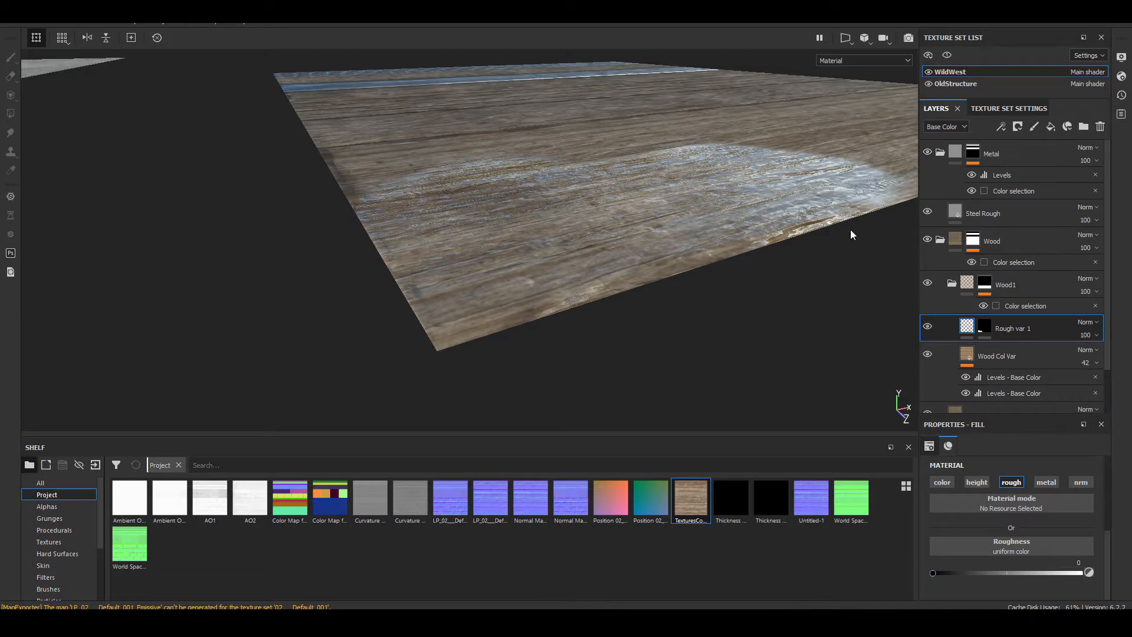
left_click(984, 326)
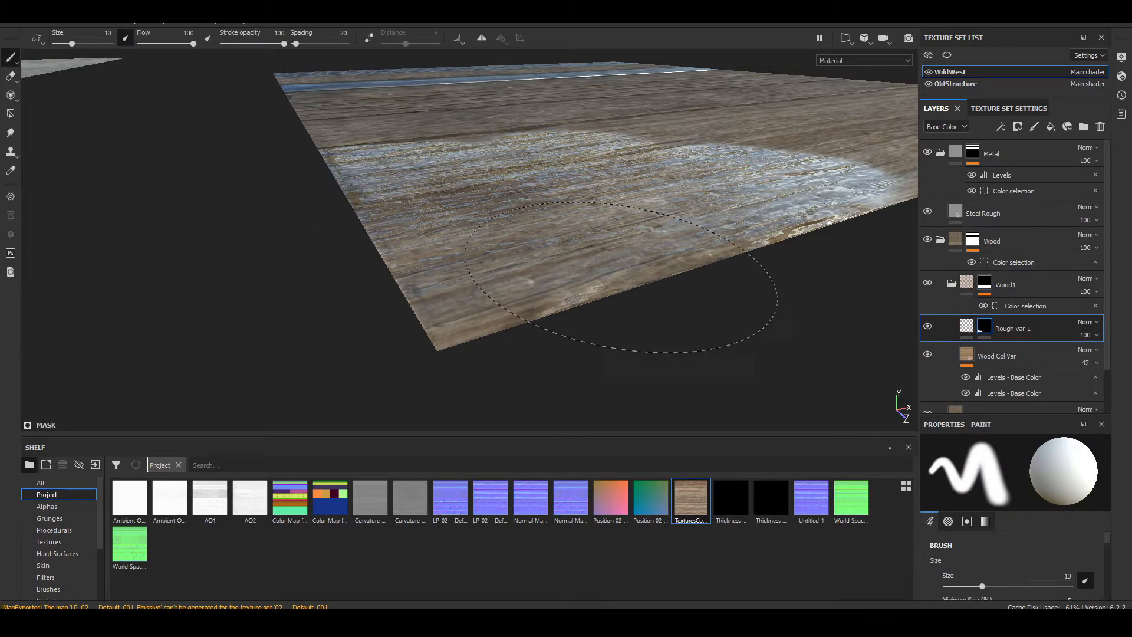
key("ctrl+z")
key("ctrl+z")
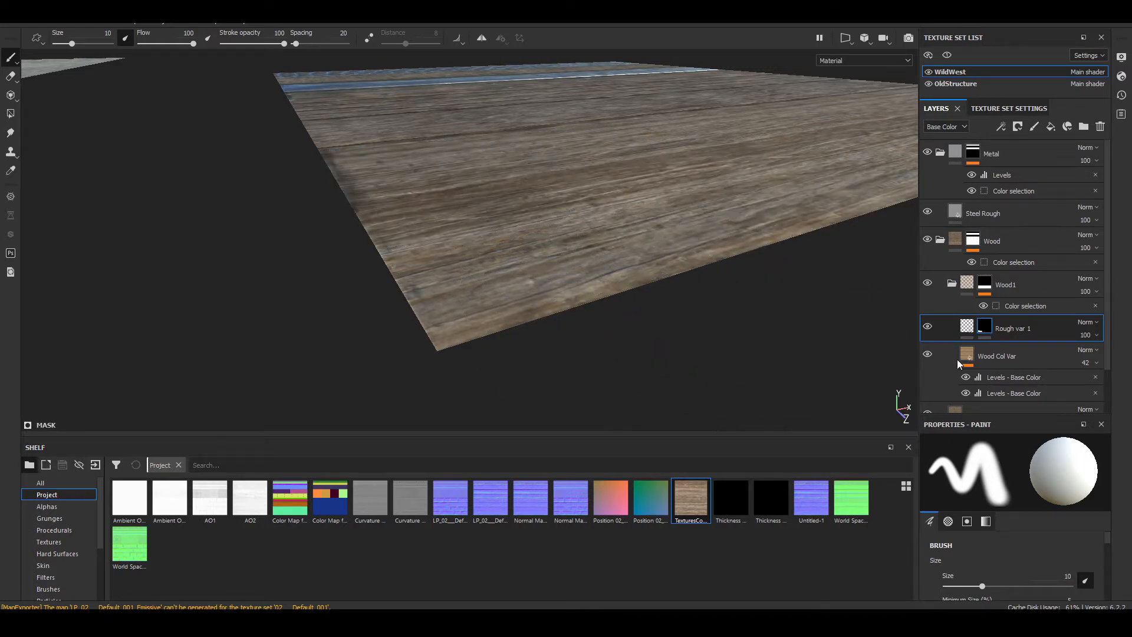
Step: Replace the painted mask on Rough var 1 with a fresh black mask
left_click(966, 329)
left_click(985, 330)
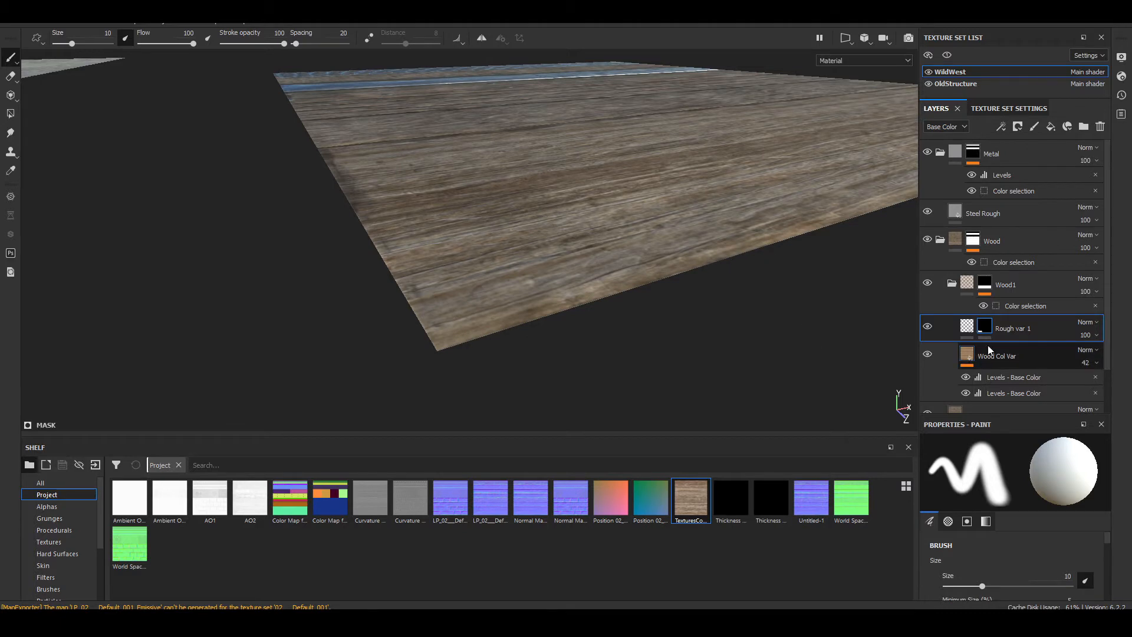
left_click(966, 329)
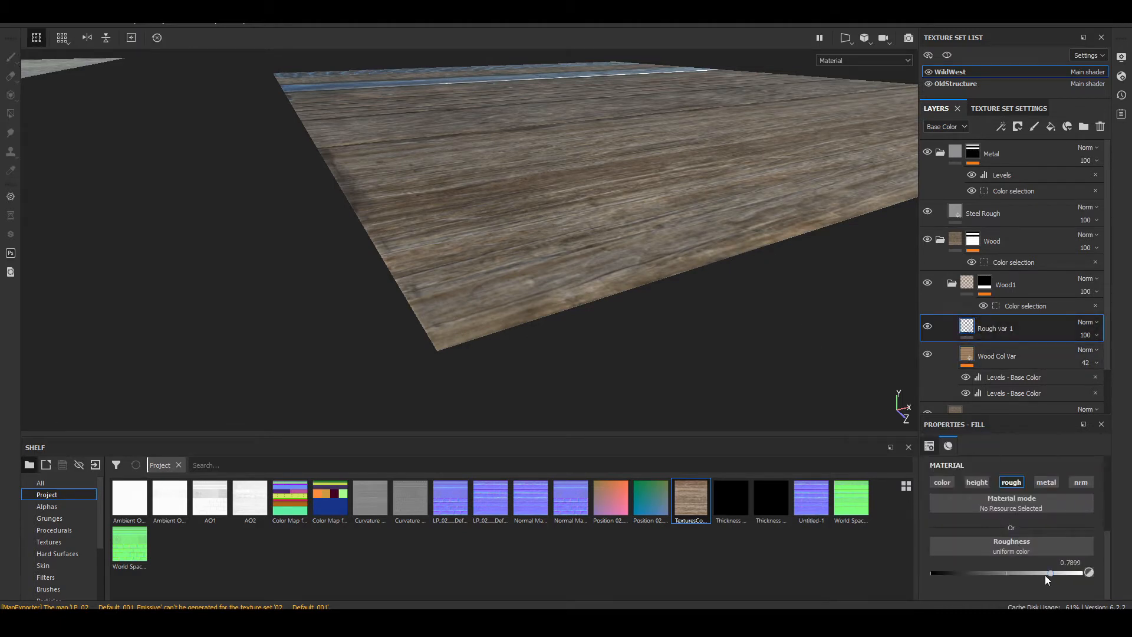
right_click(989, 325)
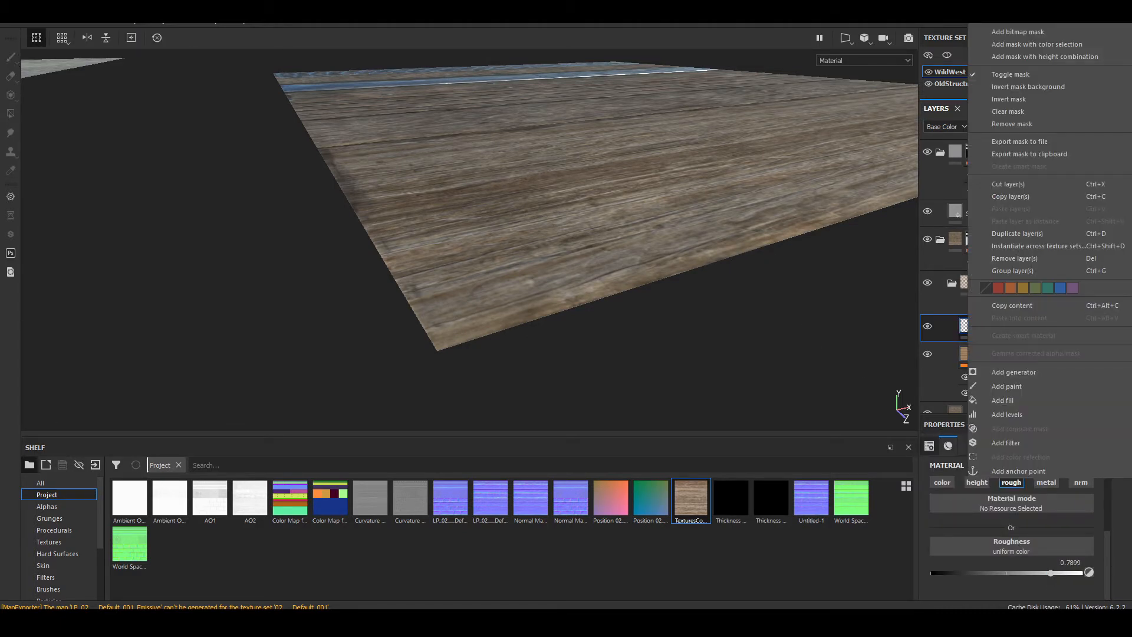
left_click(1034, 19)
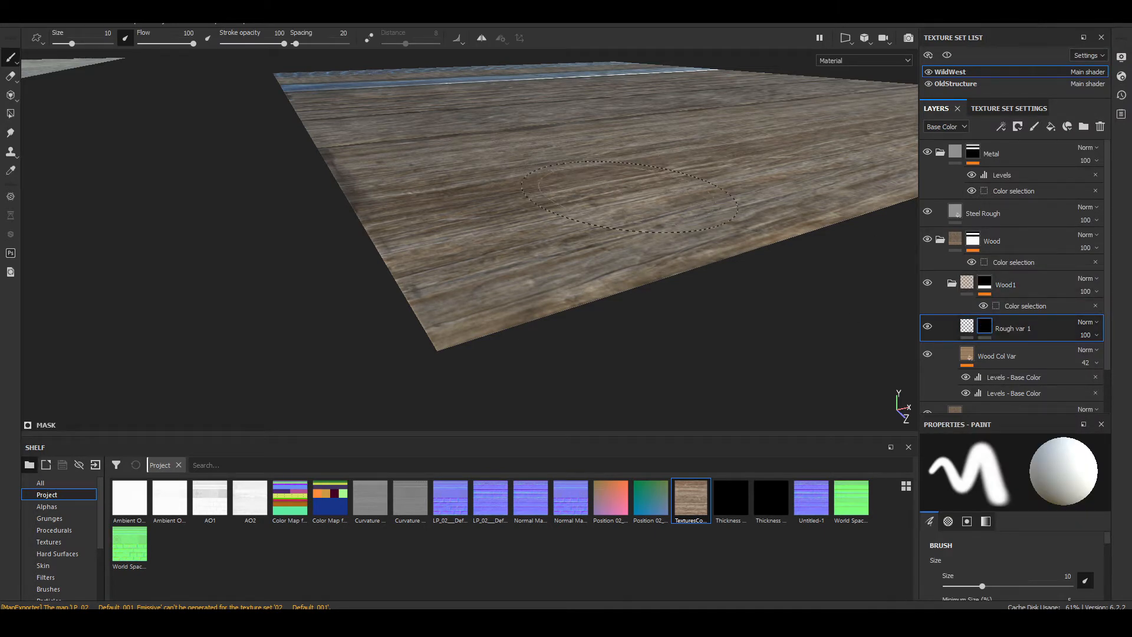
Step: Add a fill effect to the Rough var 1 mask
right_click(984, 329)
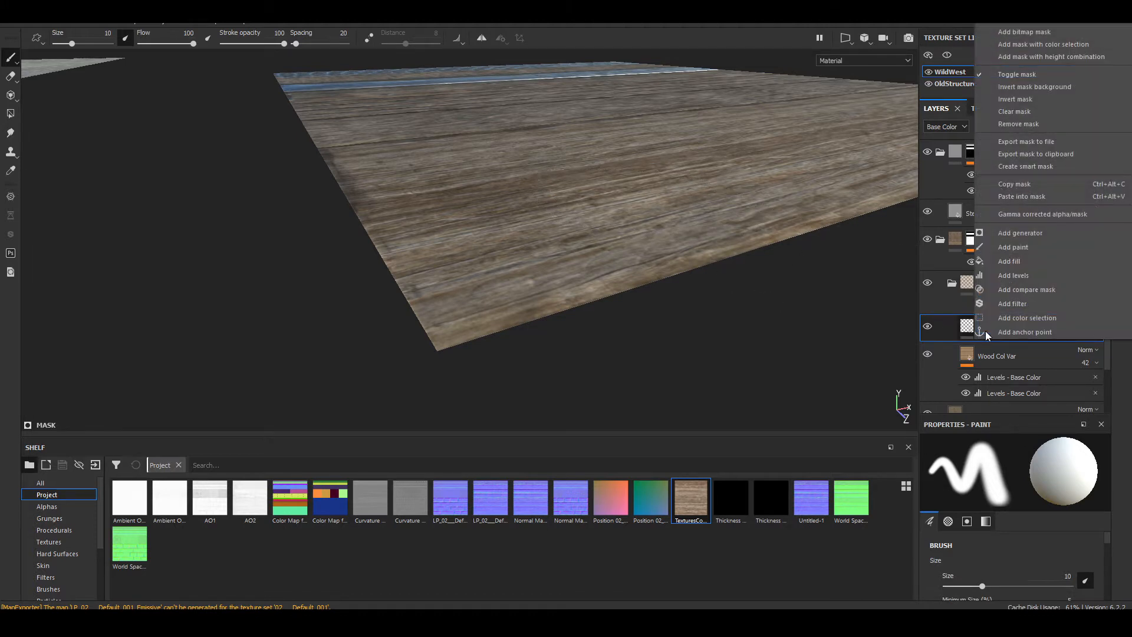
left_click(985, 349)
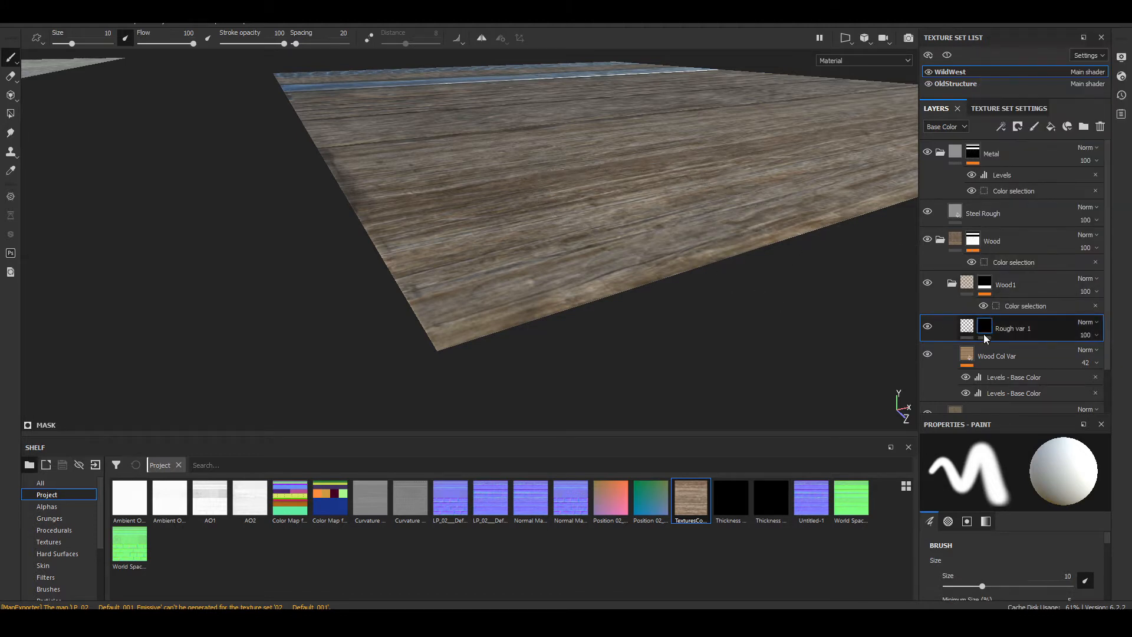
right_click(983, 334)
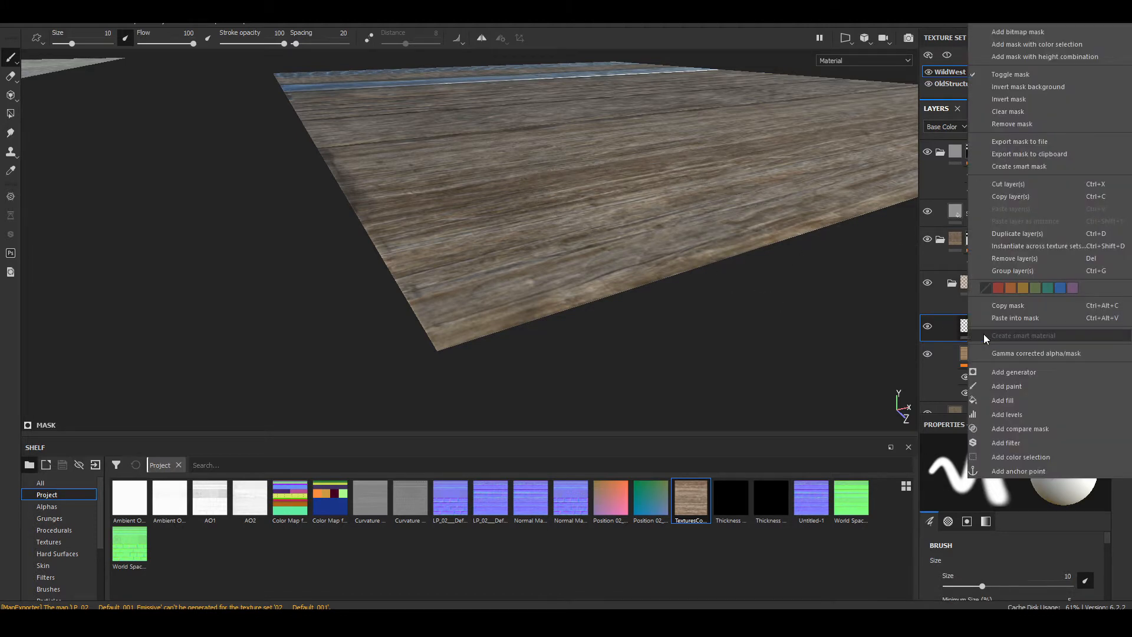
left_click(1030, 402)
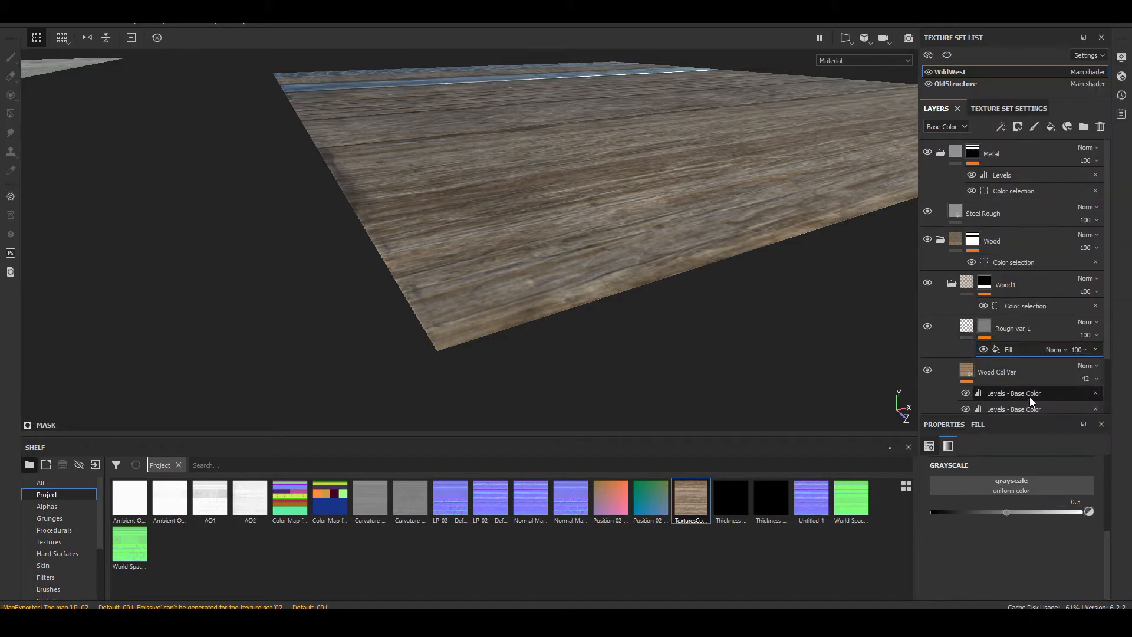
Step: Search the mask fill's grayscale resources for wood textures
left_click(1033, 490)
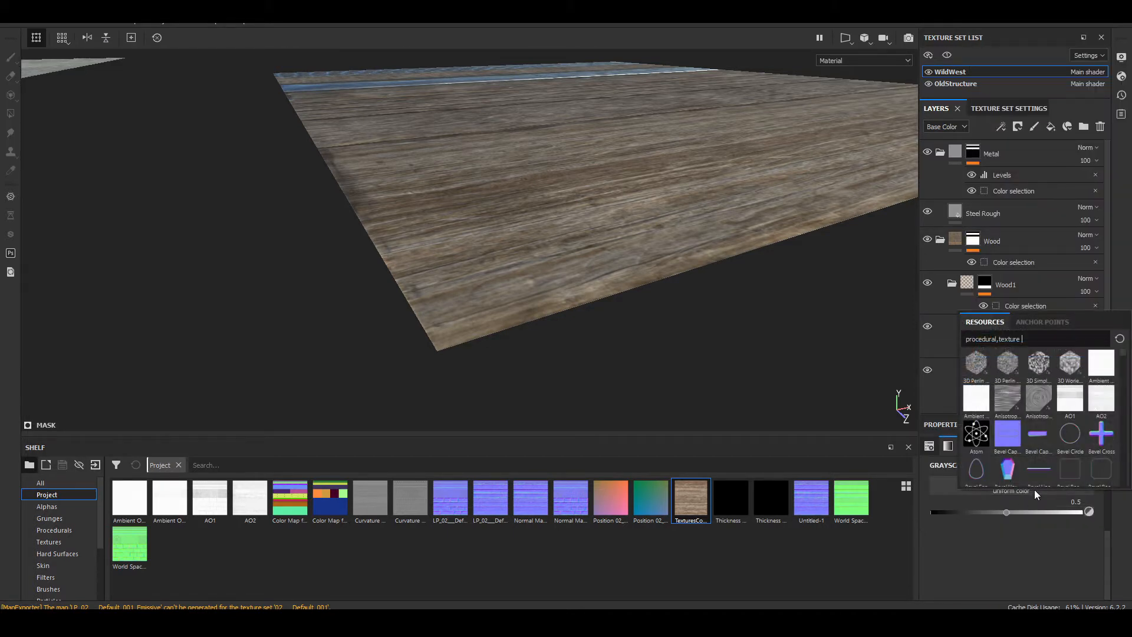
type("wood")
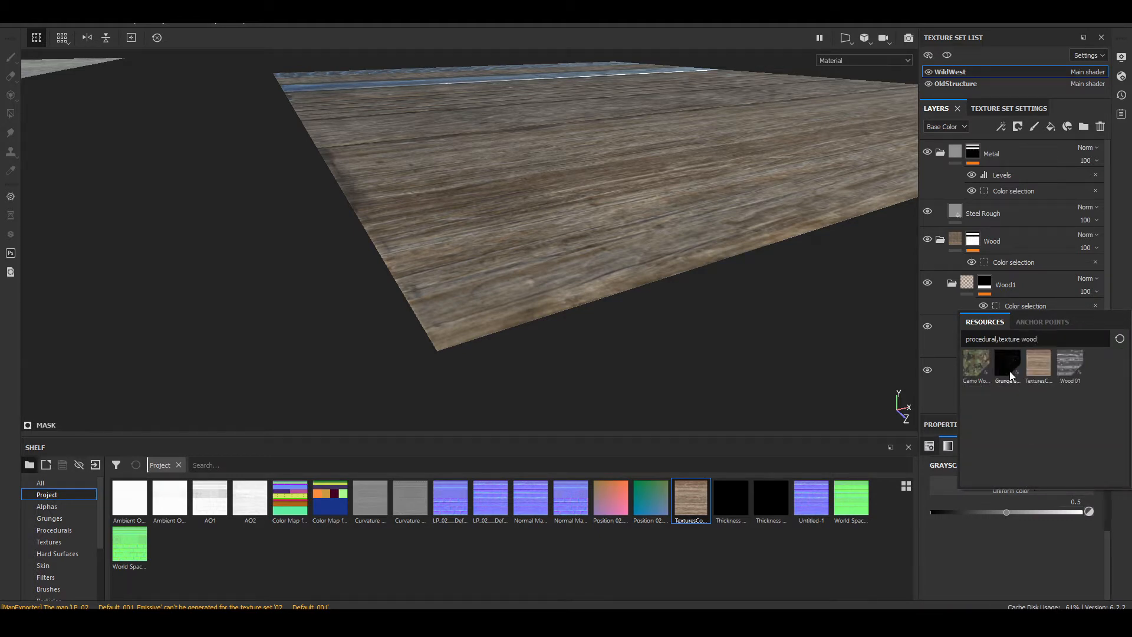
mouse_move(1073, 366)
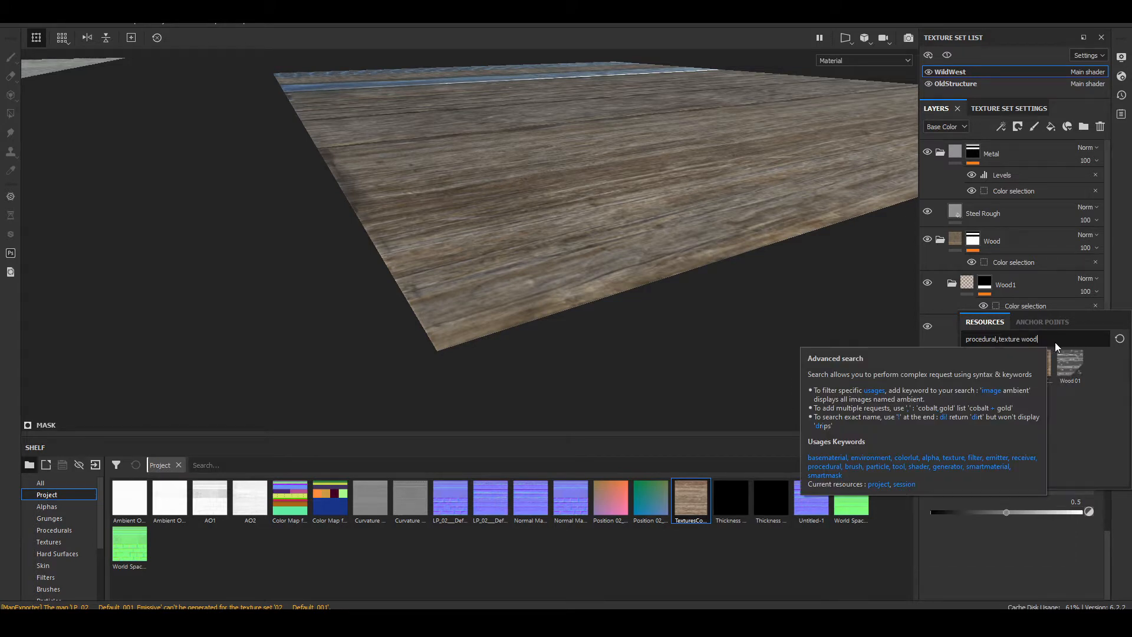
Step: Search the grayscale resources for grunge textures and assign Grunge Leak Spots to the mask fill
key("BackSpace")
key("BackSpace")
key("BackSpace")
key("BackSpace")
type("g")
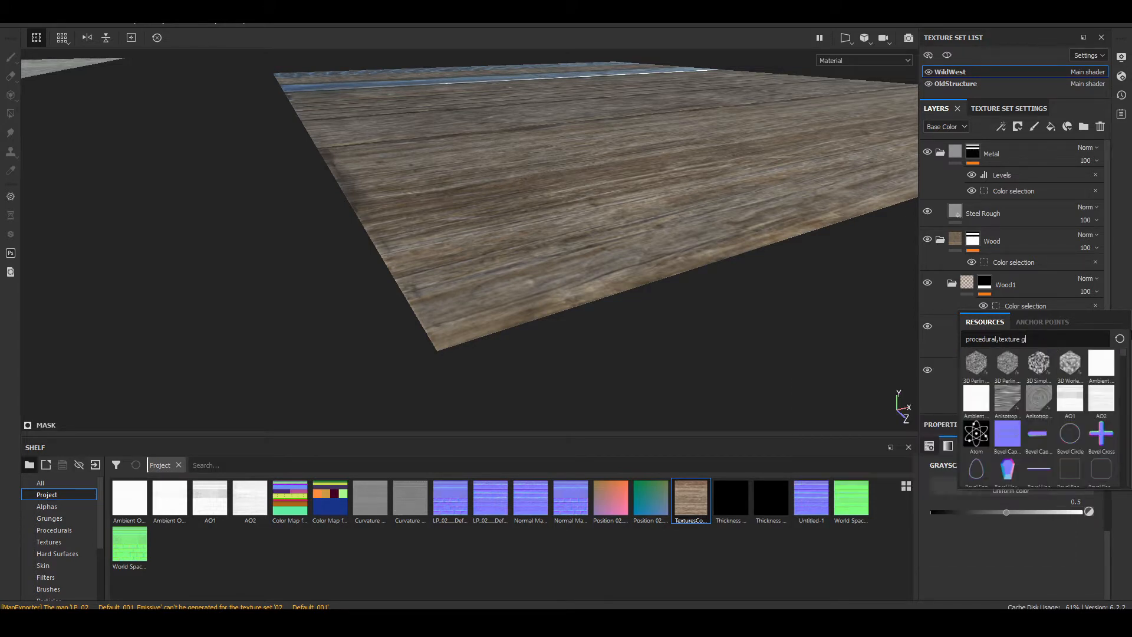
type("runge")
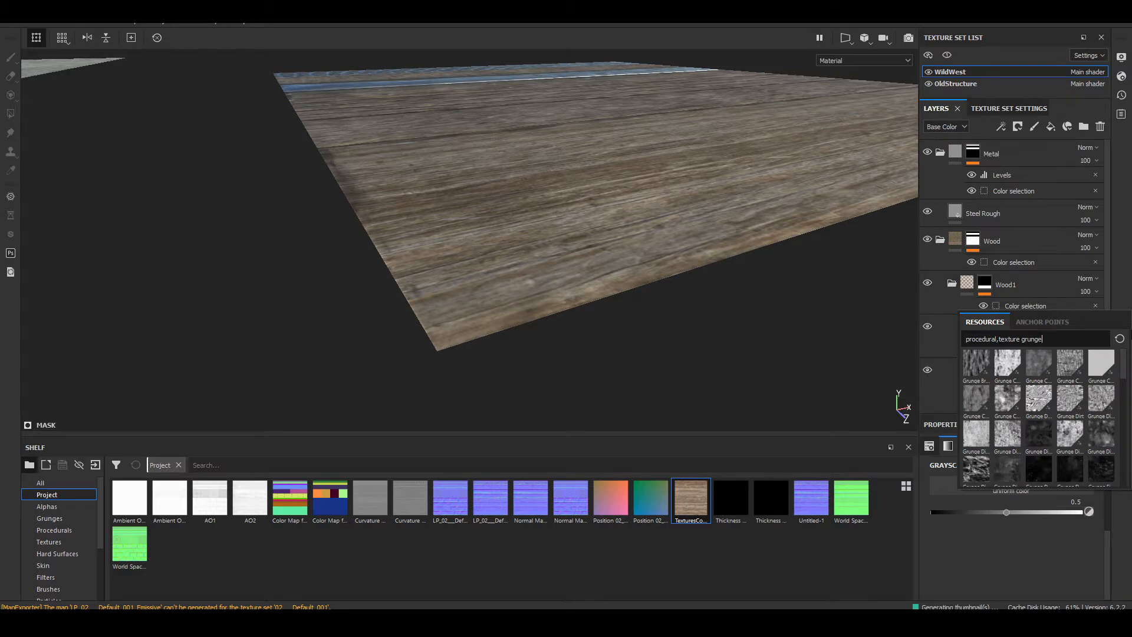
mouse_move(983, 412)
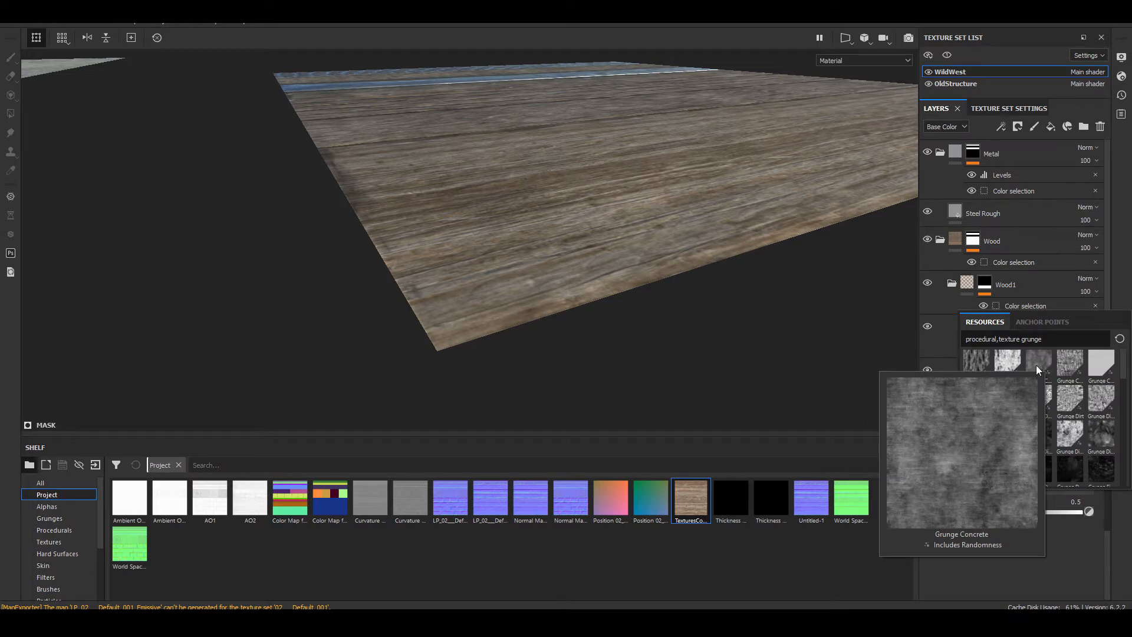
mouse_move(1103, 416)
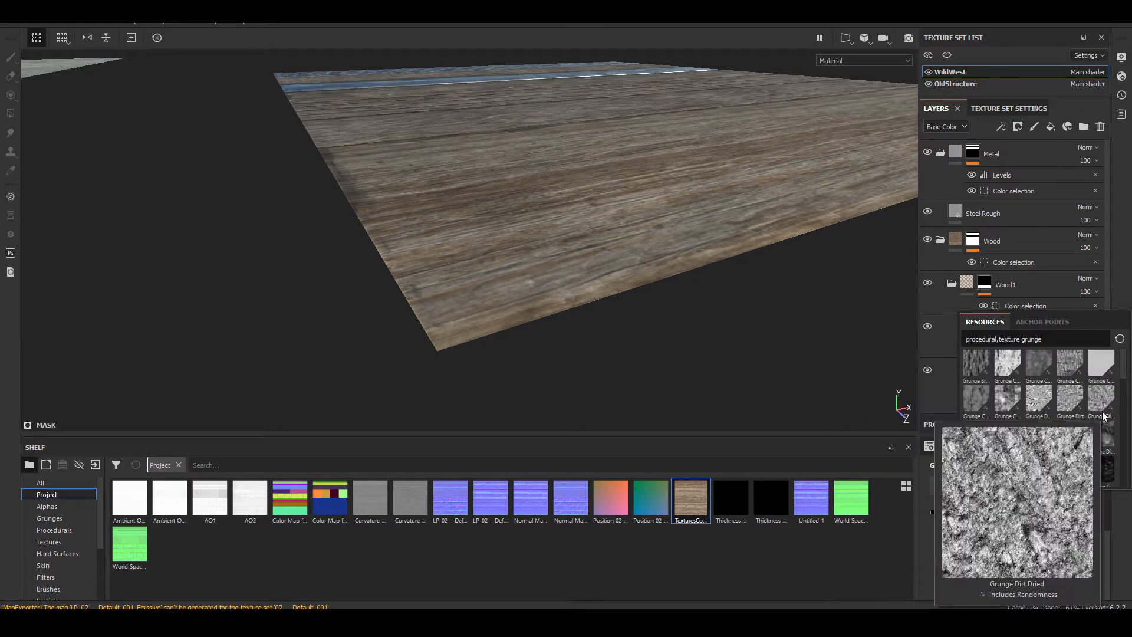
scroll(1066, 425, "down", 2)
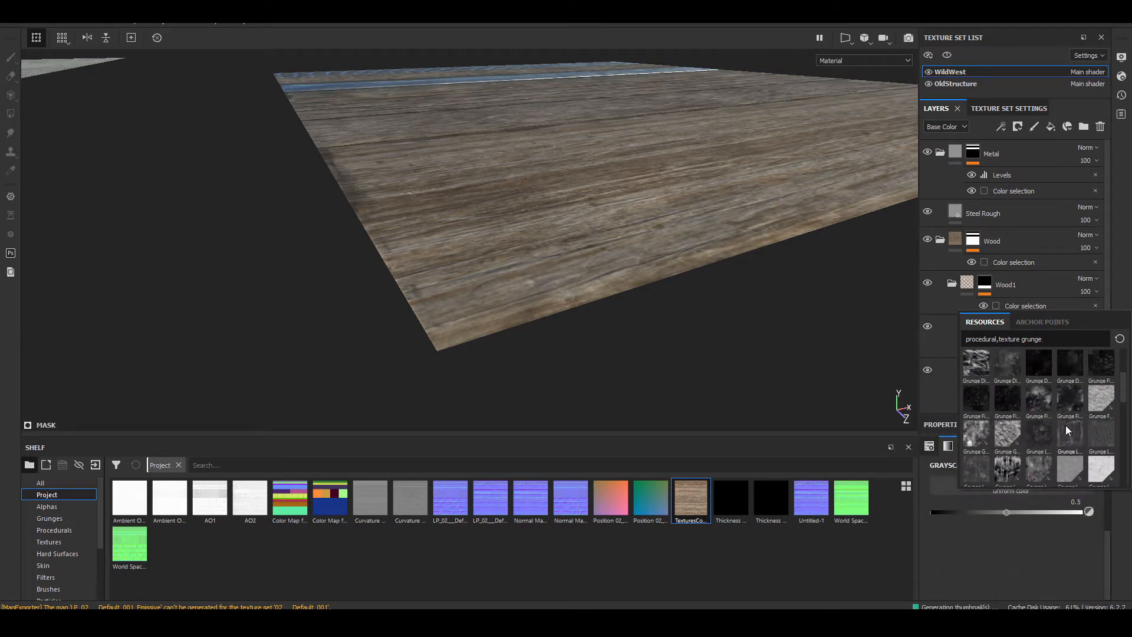
mouse_move(1096, 437)
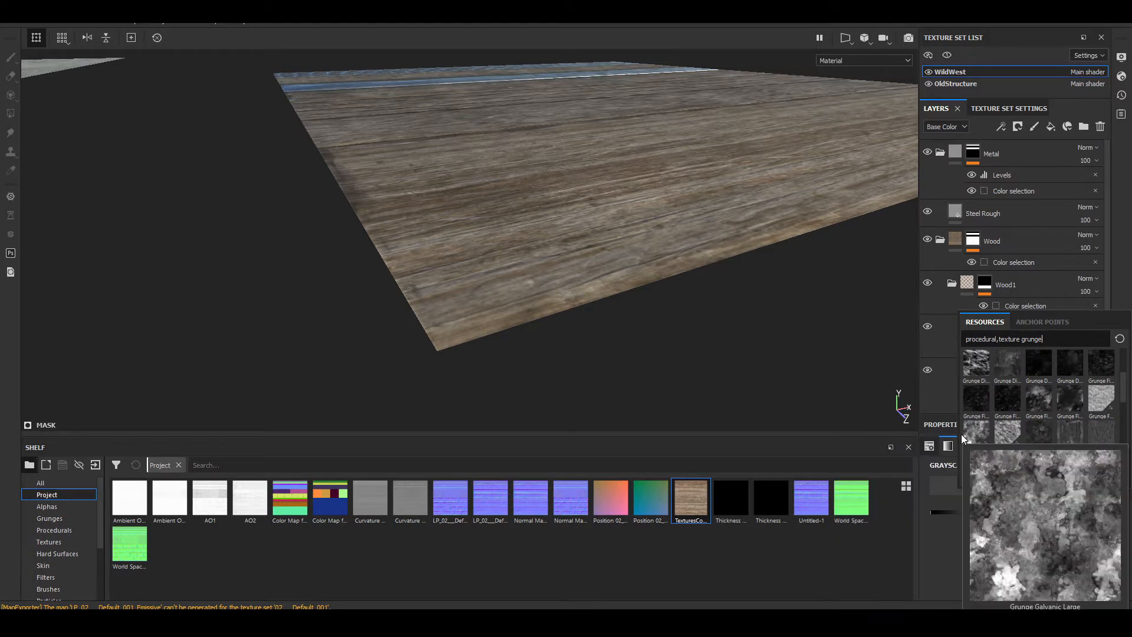
scroll(962, 438, "down", 3)
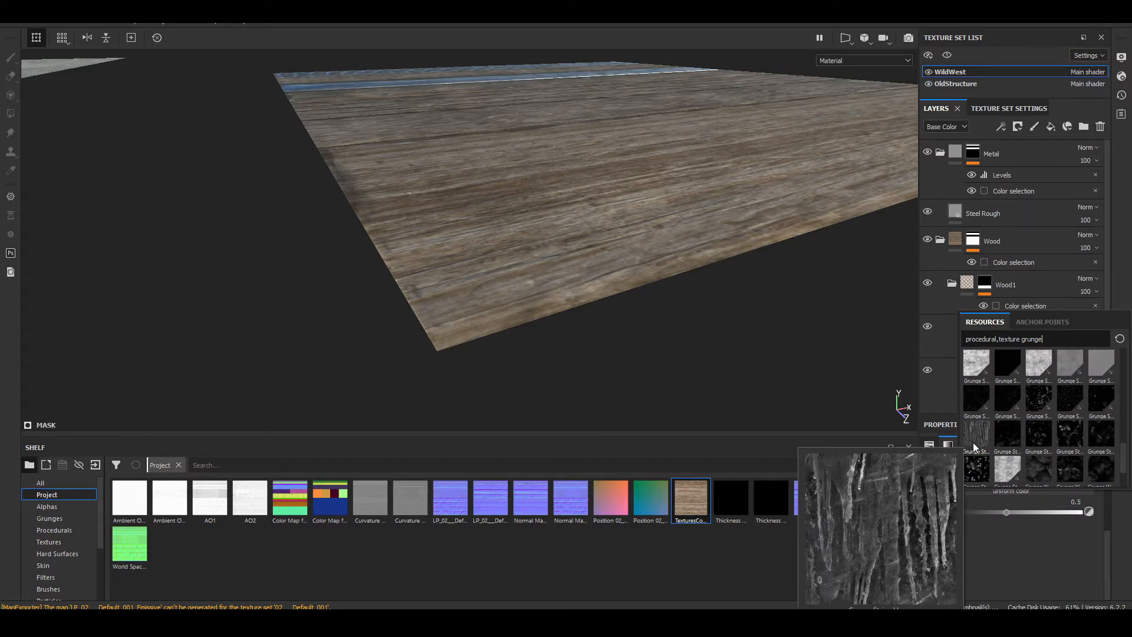
scroll(973, 445, "up", 3)
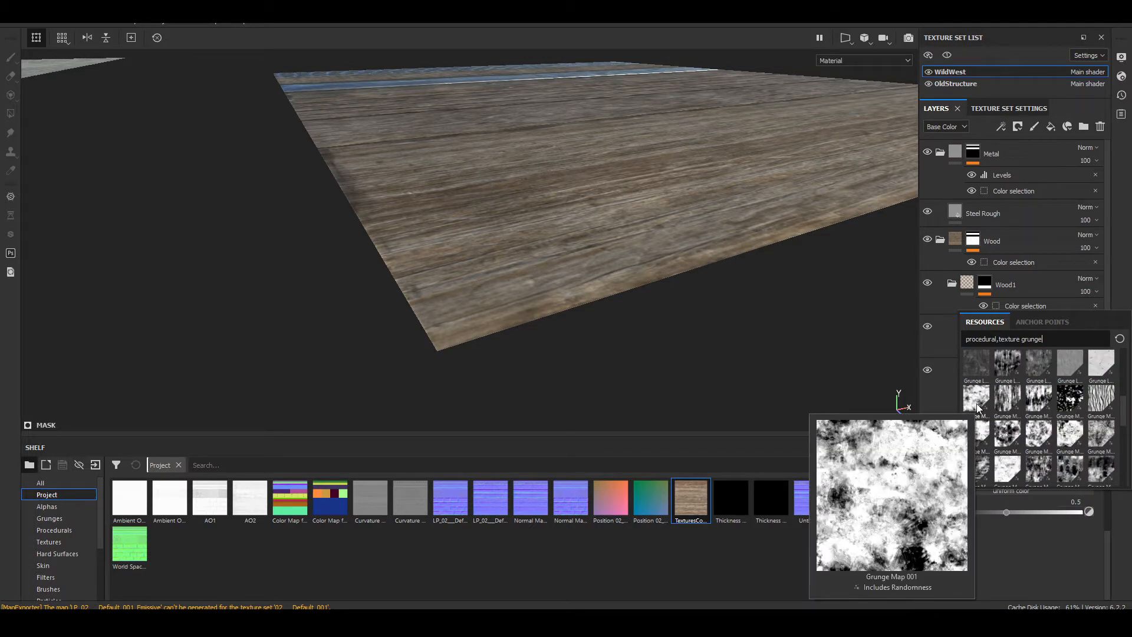
left_click(978, 373)
Step: Inspect the lowest plank in the Roughness channel view, comparing it with Rough var 1 hidden and shown
left_click_drag(643, 208, 605, 240, "alt")
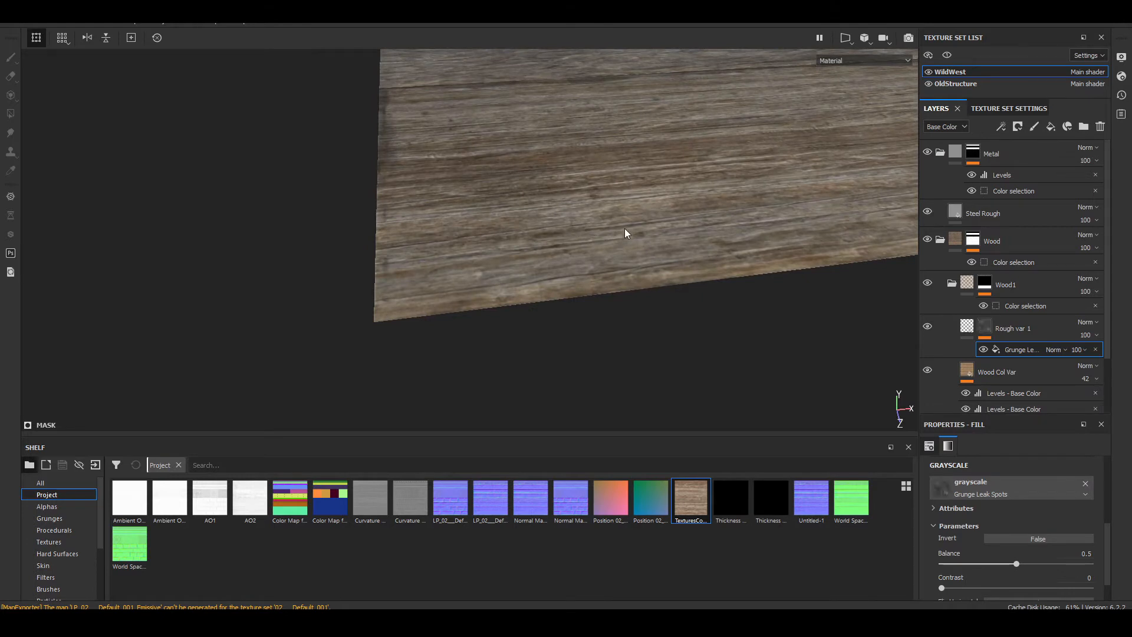
key("c")
left_click_drag(624, 229, 618, 279, "alt")
scroll(618, 265, "down", 2)
middle_click_drag(632, 123, 500, 253, "alt")
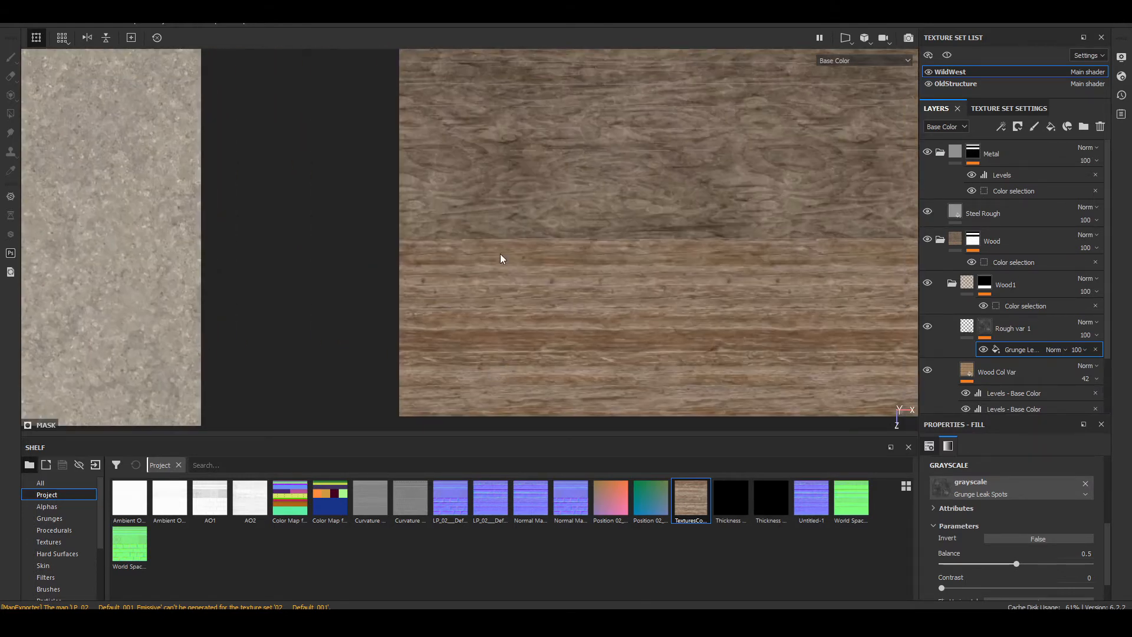
scroll(496, 265, "down", 1)
key("c")
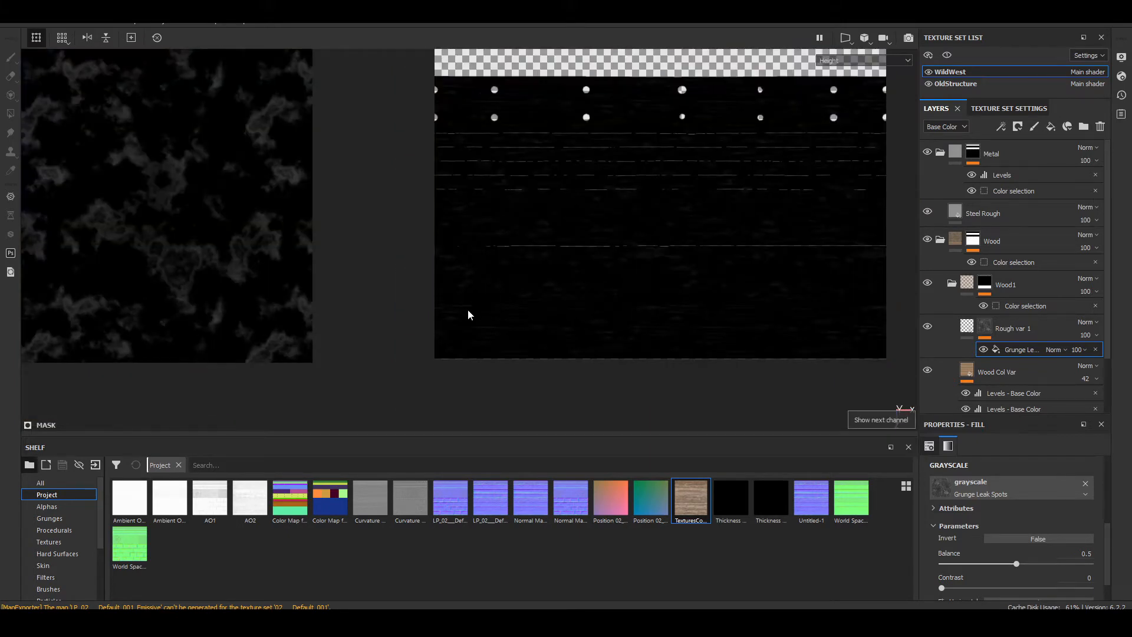
key("c")
left_click_drag(457, 330, 521, 234, "alt")
scroll(525, 225, "up", 4)
middle_click_drag(607, 199, 585, 272, "alt")
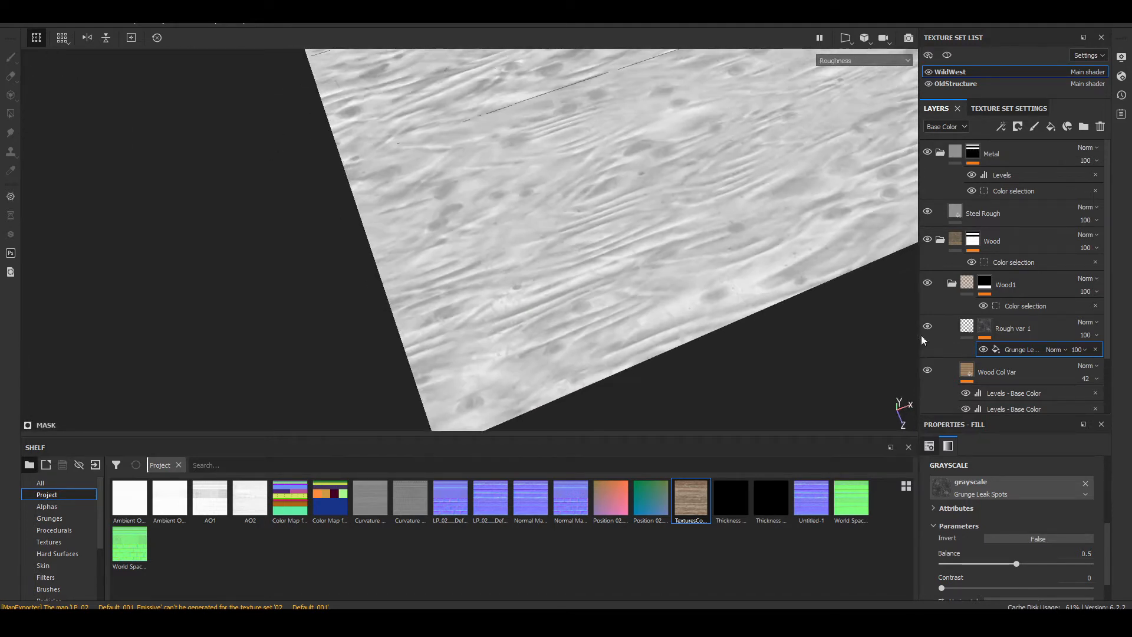
left_click(926, 326)
left_click(927, 327)
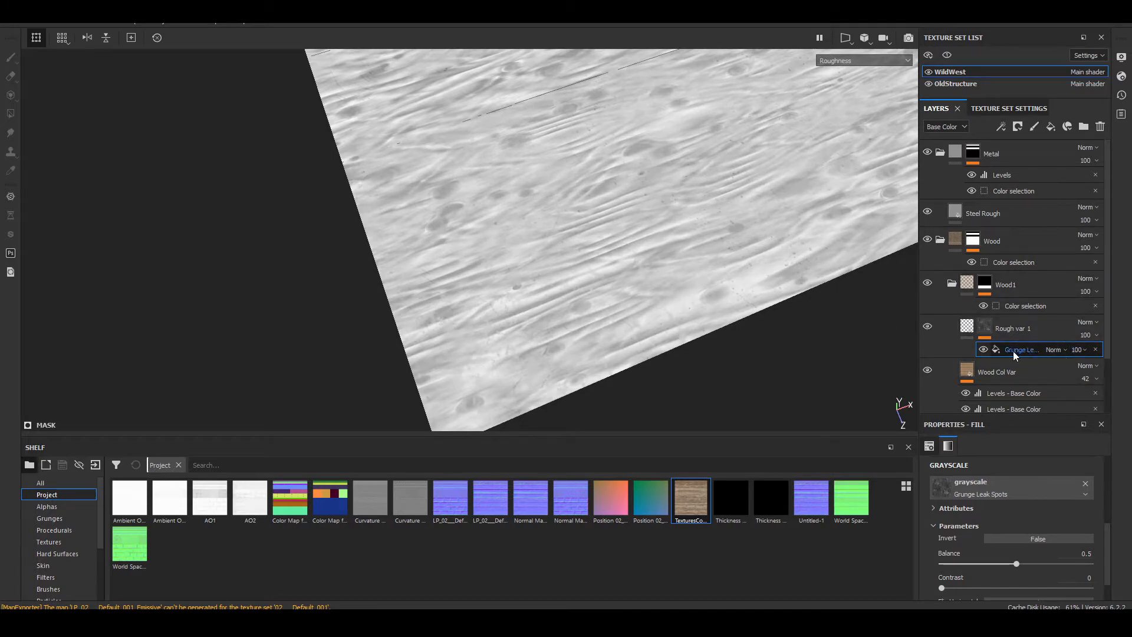
Step: Set the Grunge Leak Spots fill's contrast to 1, keeping balance at 0.5, and check the plank in Material view
left_click(1014, 564)
left_click_drag(1014, 565, 1048, 560)
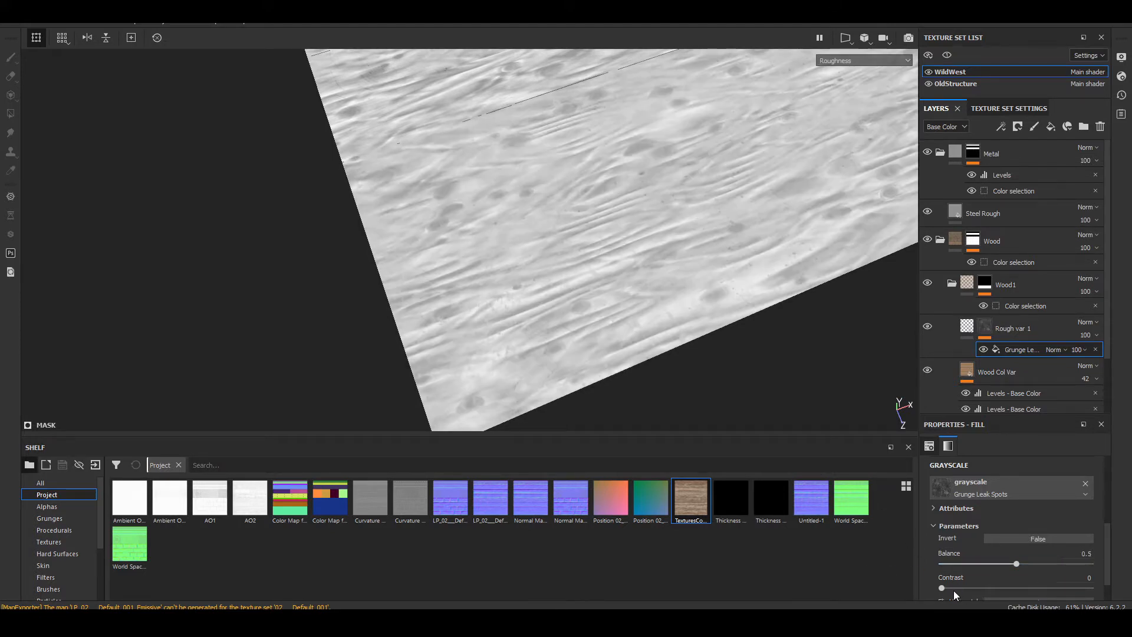
left_click_drag(954, 588, 1104, 575)
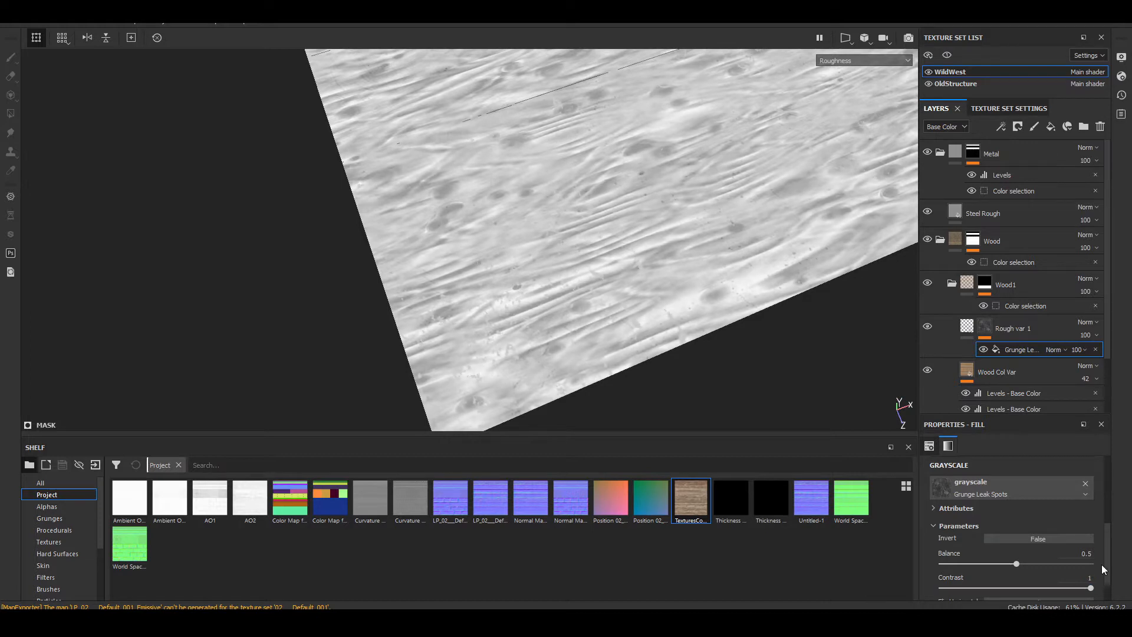
middle_click_drag(542, 299, 588, 240)
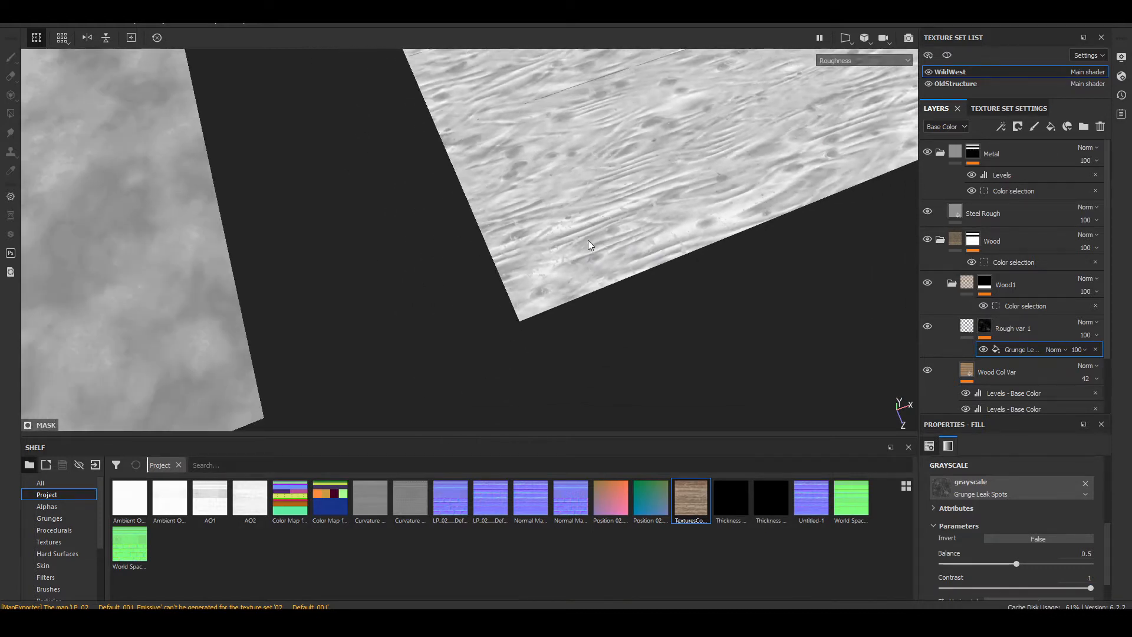
key("m")
left_click_drag(589, 240, 695, 286, "alt")
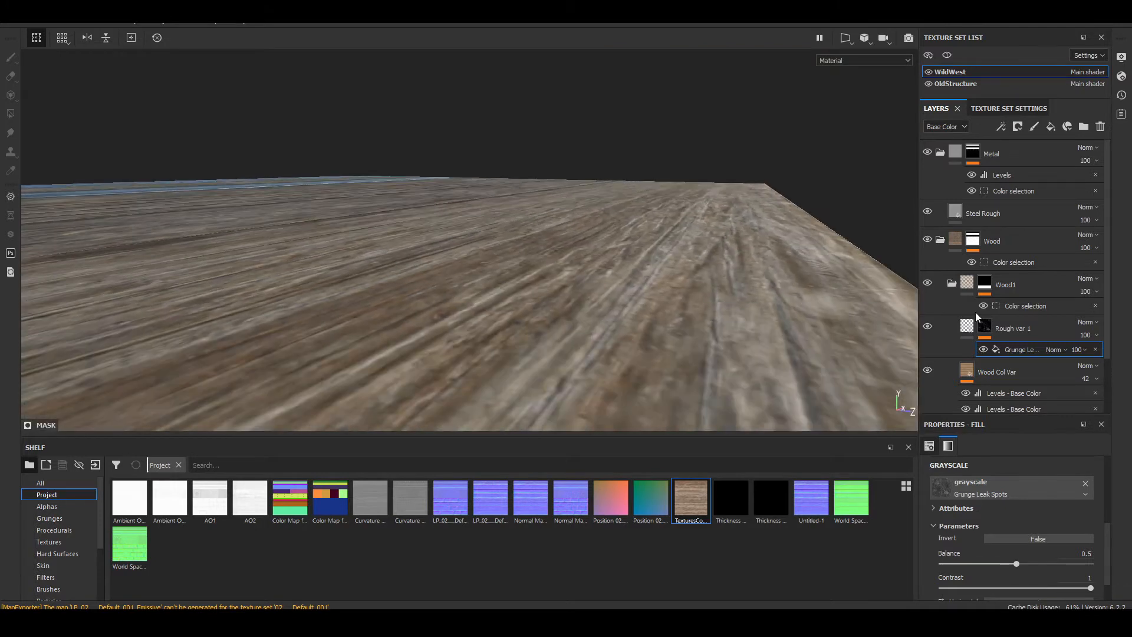
Step: Set the roughness of Rough var 1 to 0 and check the lowest plank's reflections at a low angle
left_click(972, 326)
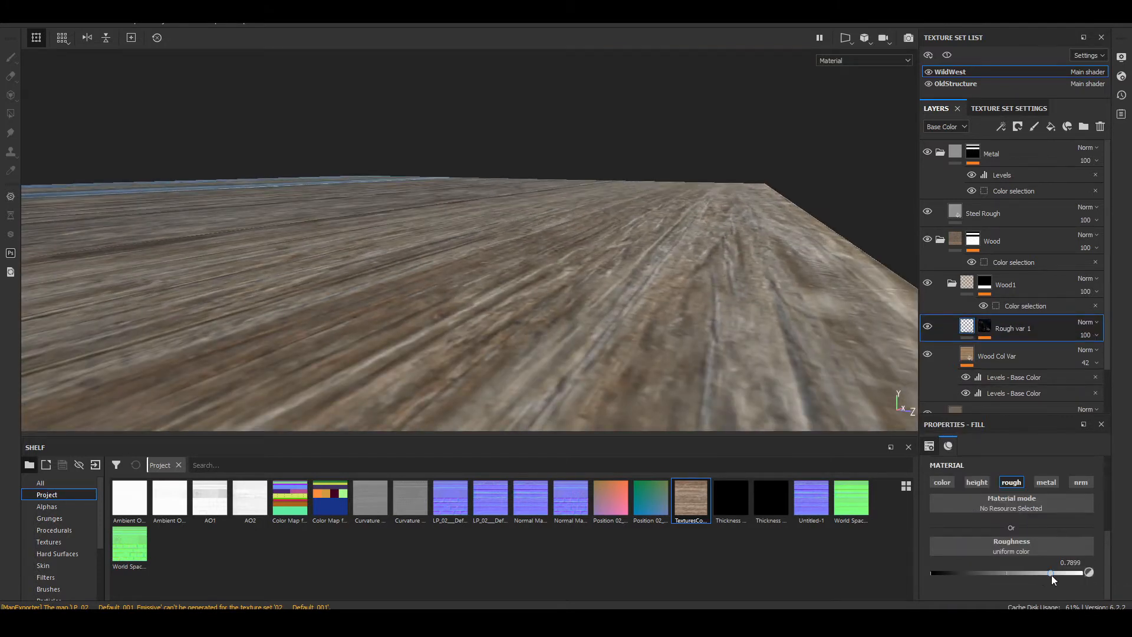
left_click_drag(1047, 571, 841, 527)
scroll(588, 175, "down", 4)
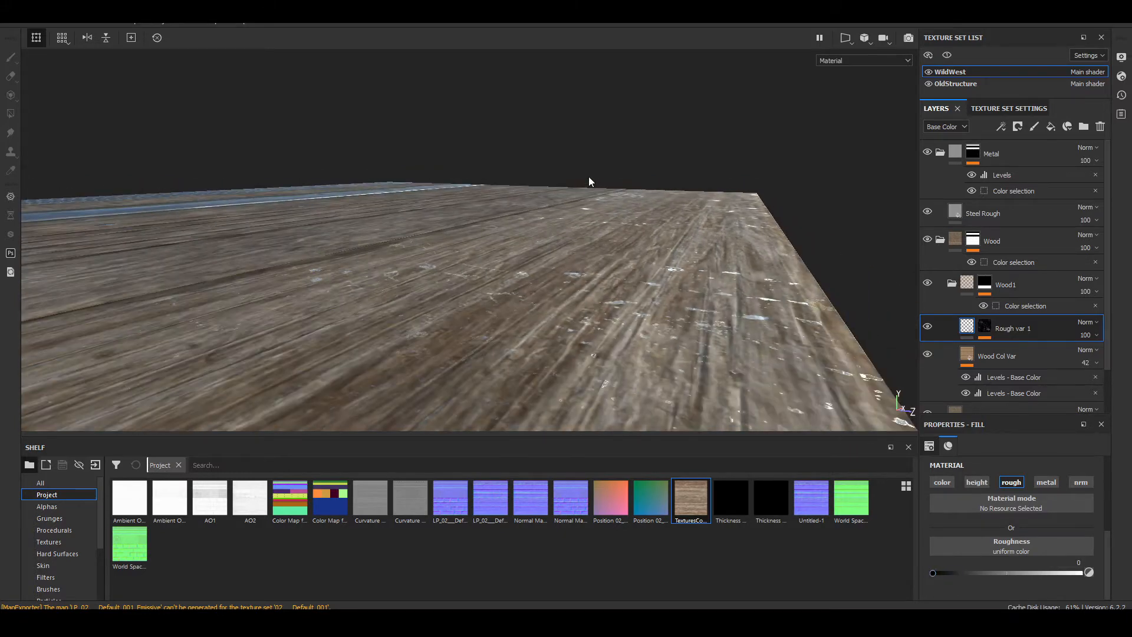
left_click_drag(588, 176, 618, 177, "alt")
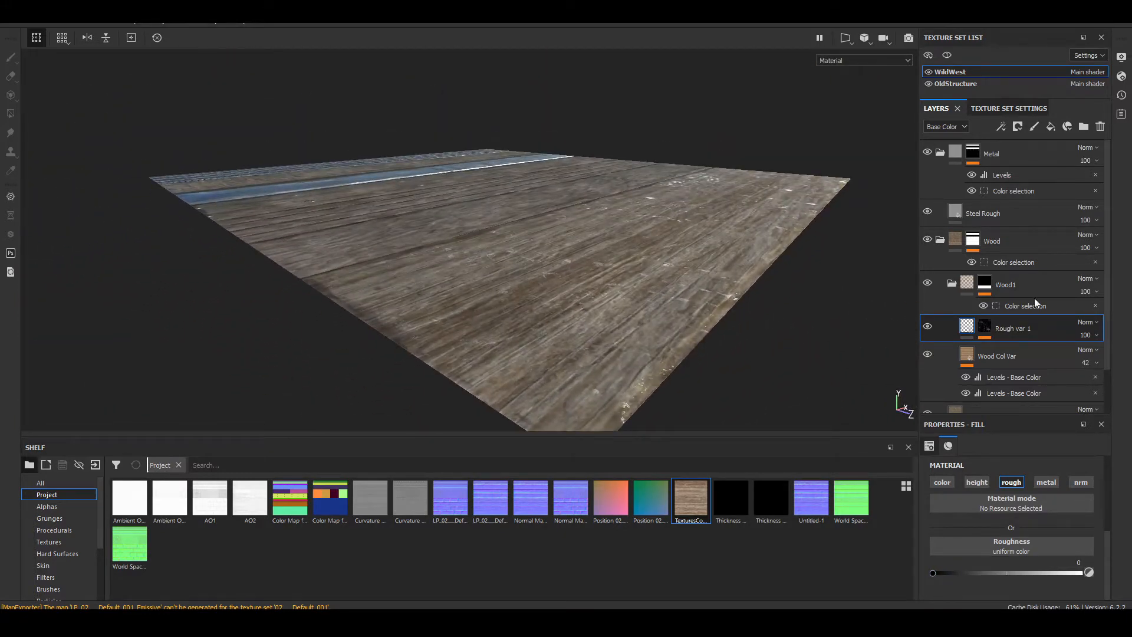
Step: Set the contrast of the Grunge Leak Spots fill in the Rough var 1 mask to 0
left_click(983, 326)
left_click(1024, 348)
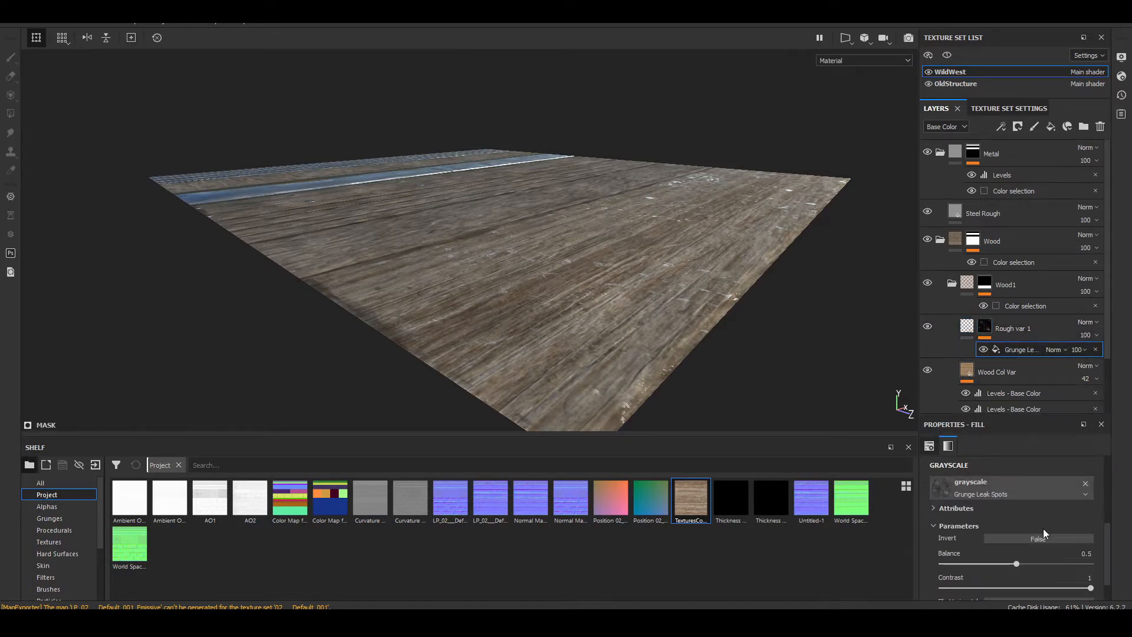
left_click_drag(1056, 589, 931, 588)
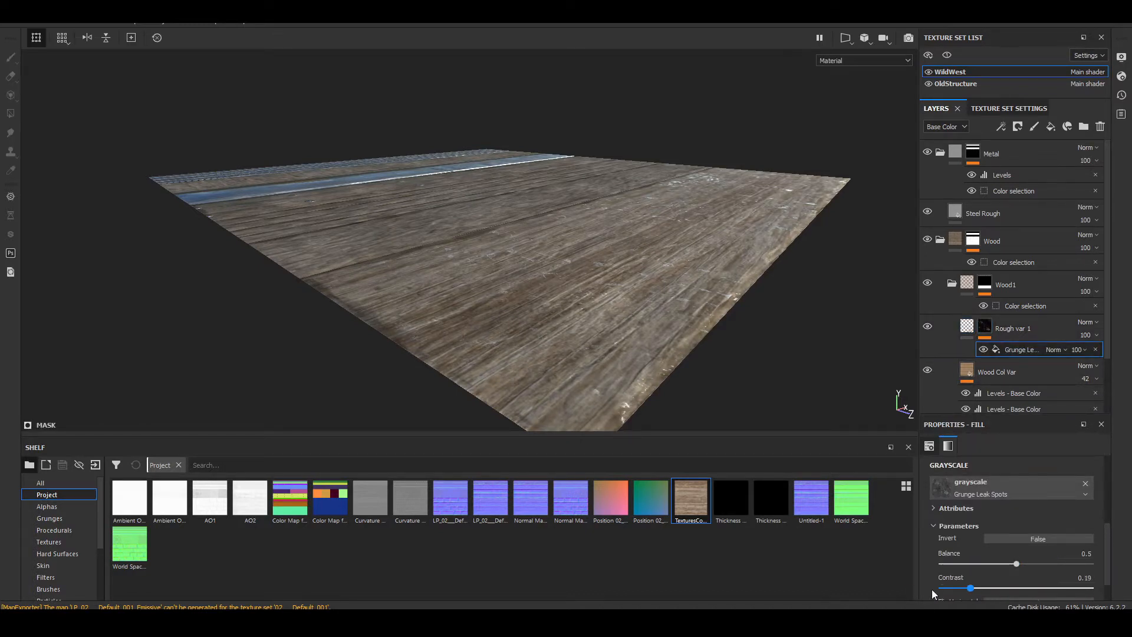
left_click_drag(640, 325, 699, 266, "alt")
mouse_move(699, 266)
right_mouse_down("shift")
mouse_move(676, 262)
mouse_move(685, 263)
right_mouse_up("shift")
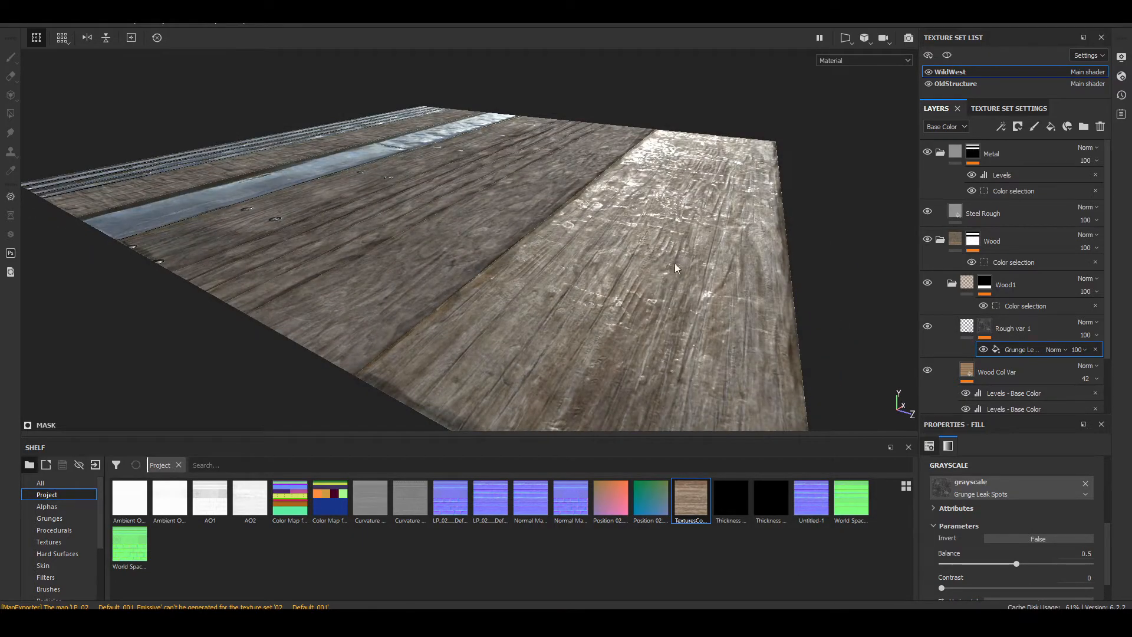
Step: Examine the reflections and grunge spots on the lowest plank up close from several low angles
left_click_drag(685, 263, 725, 217, "alt")
scroll(702, 253, "up", 3)
right_click_drag(724, 217, 679, 224, "shift")
left_click_drag(679, 224, 568, 264, "alt")
middle_click_drag(505, 219, 554, 330, "alt")
left_click_drag(554, 331, 607, 259, "alt")
middle_click_drag(607, 259, 659, 166, "alt")
left_click_drag(659, 166, 655, 170, "alt")
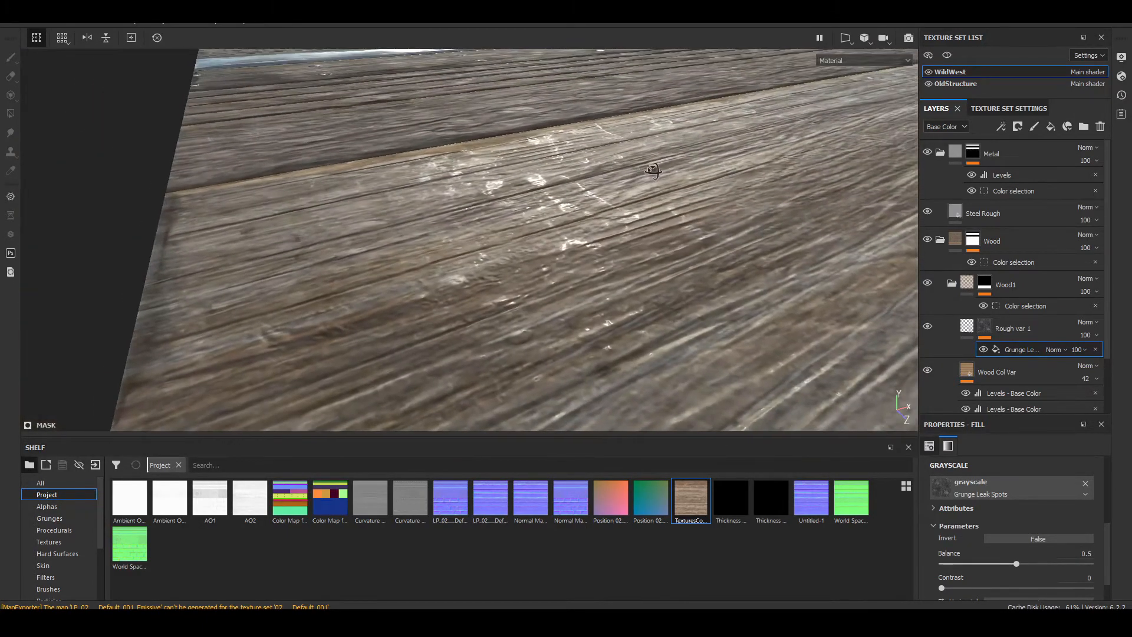
right_click_drag(654, 170, 679, 216, "shift")
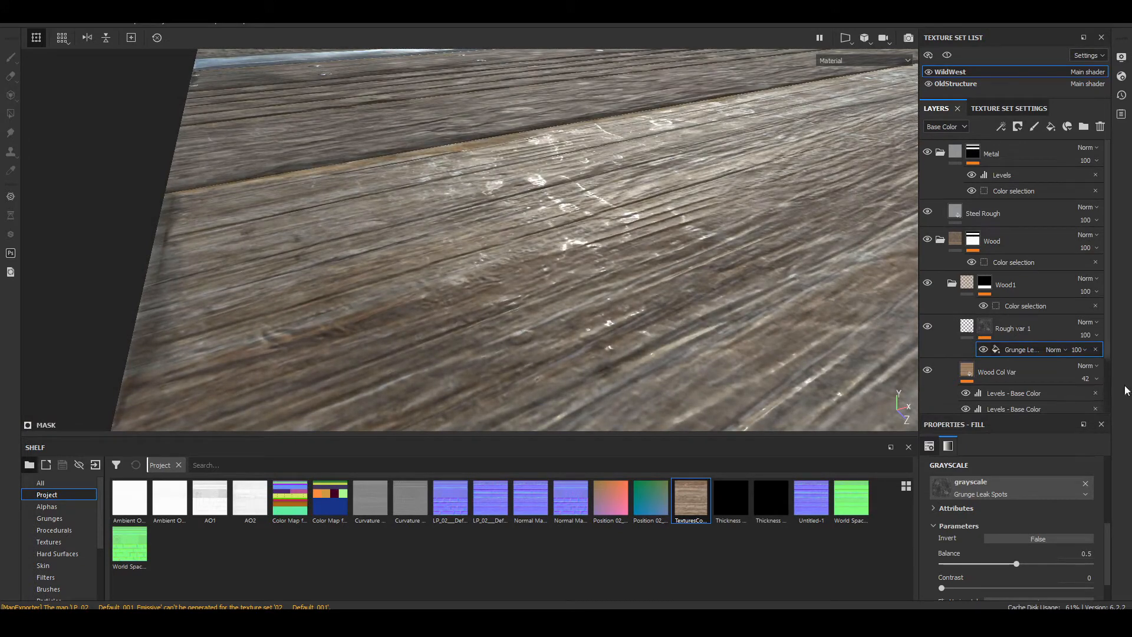
Step: Set the roughness of Rough var 1 to 0.3813 and check the lowest plank at a low angle and from above
left_click(968, 329)
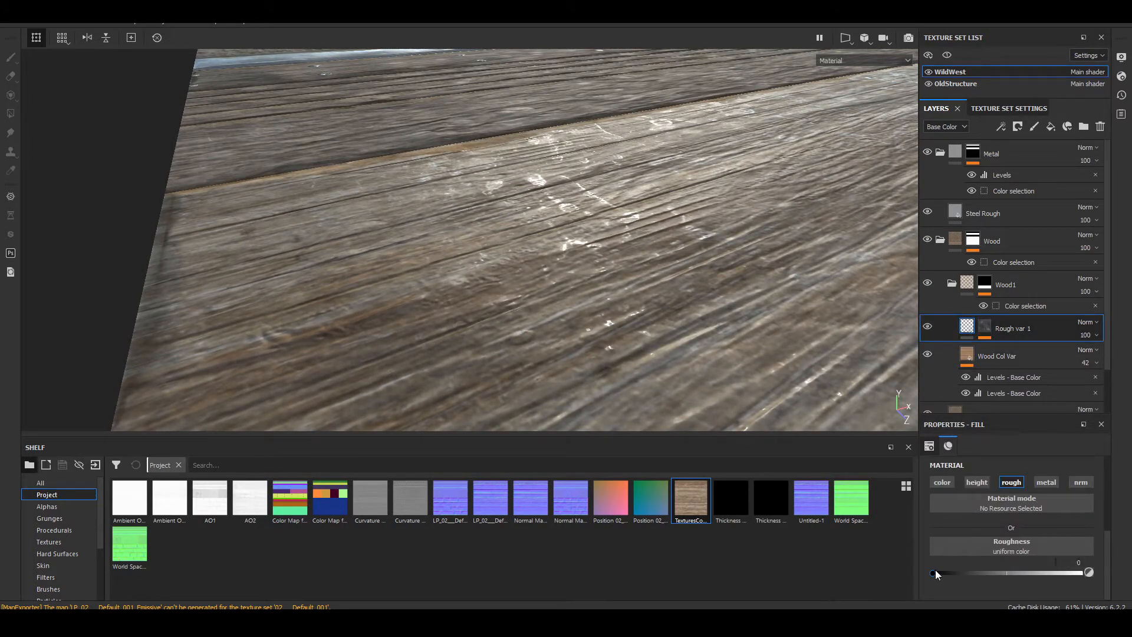
left_click_drag(935, 569, 1070, 570)
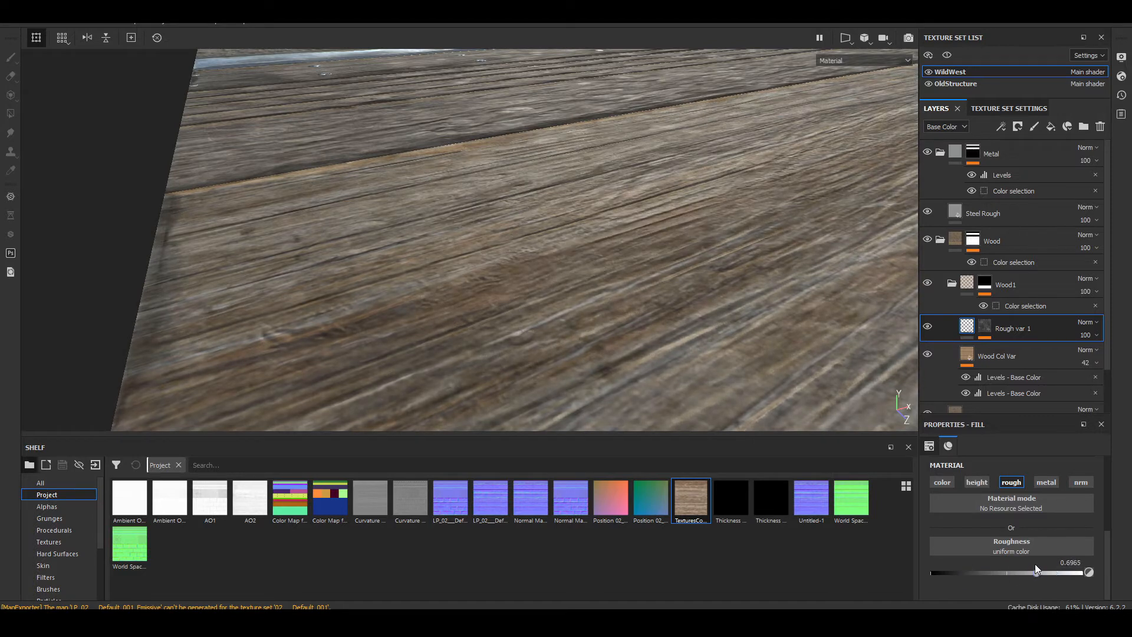
mouse_move(997, 537)
left_mouse_down()
mouse_move(981, 532)
mouse_move(1009, 539)
mouse_move(988, 524)
left_mouse_up()
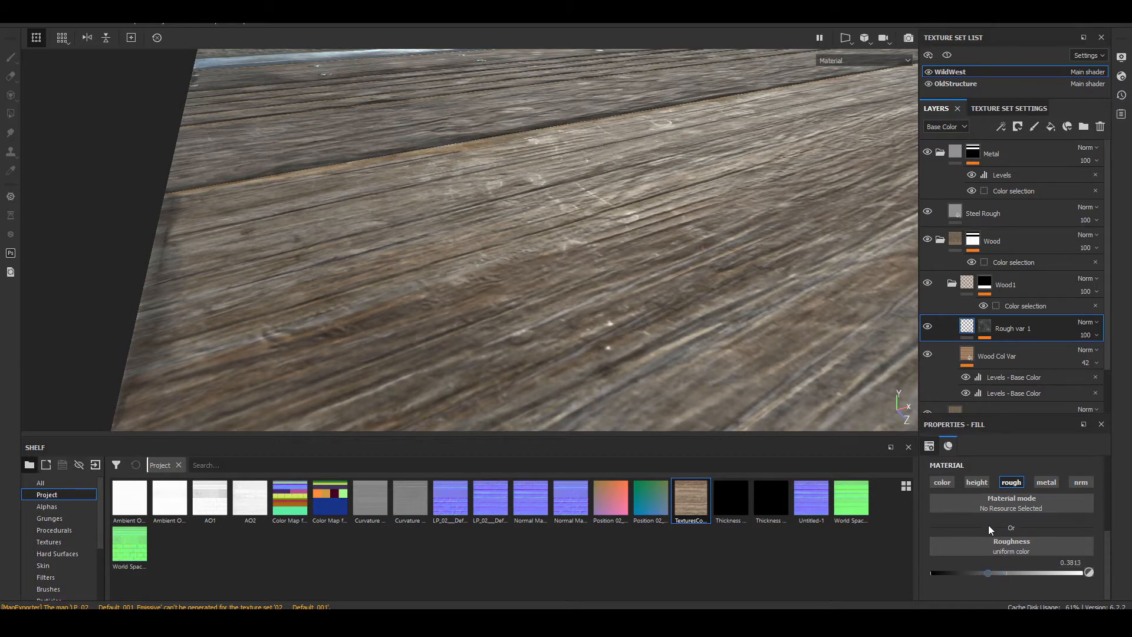
left_click_drag(689, 182, 653, 247, "alt")
right_click_drag(653, 247, 553, 263, "shift")
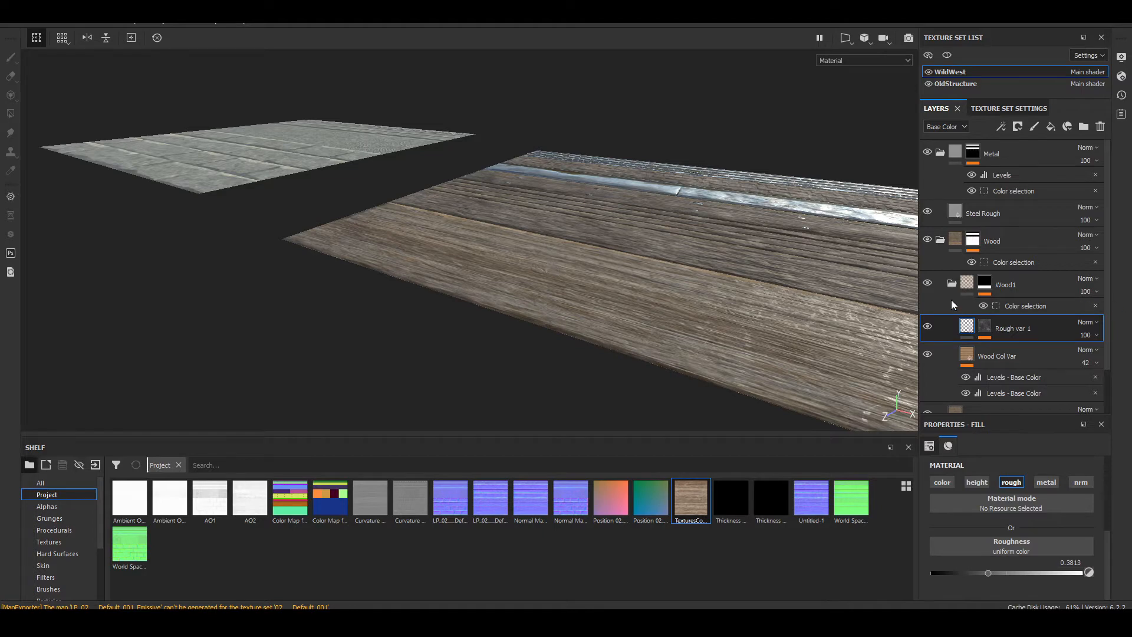
left_click_drag(816, 254, 739, 300, "alt")
key("f")
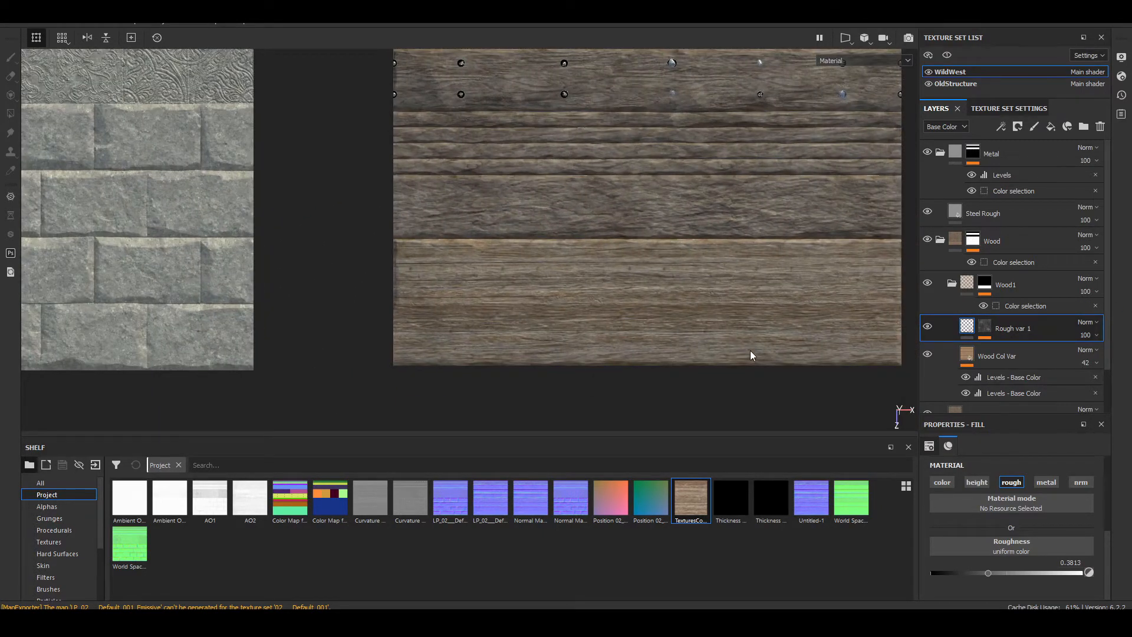
left_click_drag(582, 320, 387, 147, "alt")
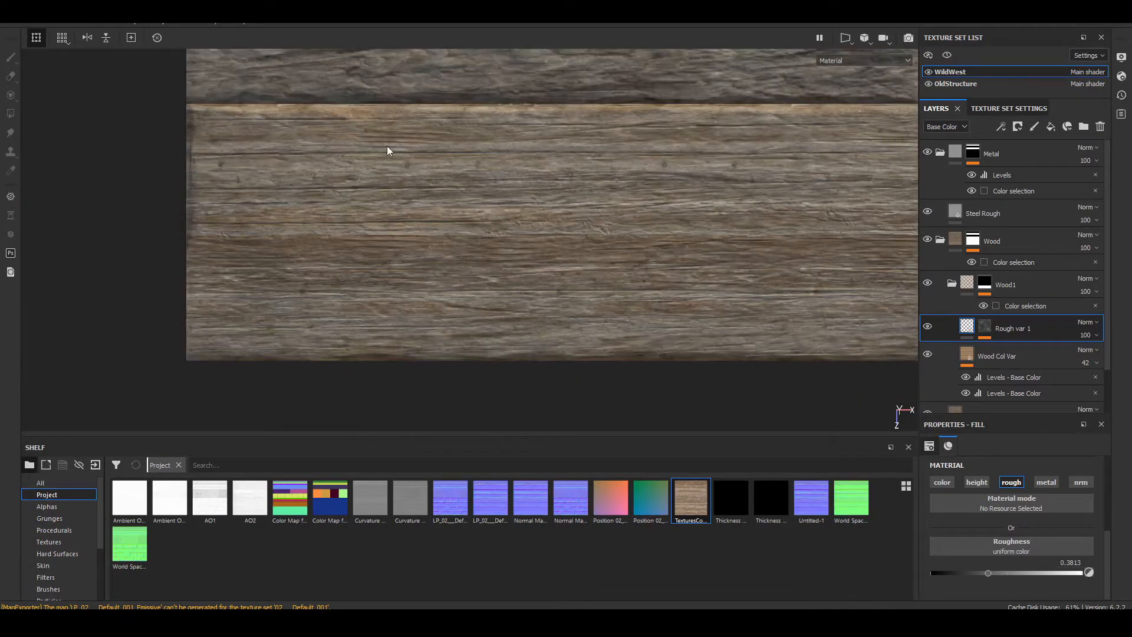
Step: Import TexturesCom_WoodPlanksOld0028_8_seamless_S.jpg as a texture into the Trimsheet project
left_click(10, 22)
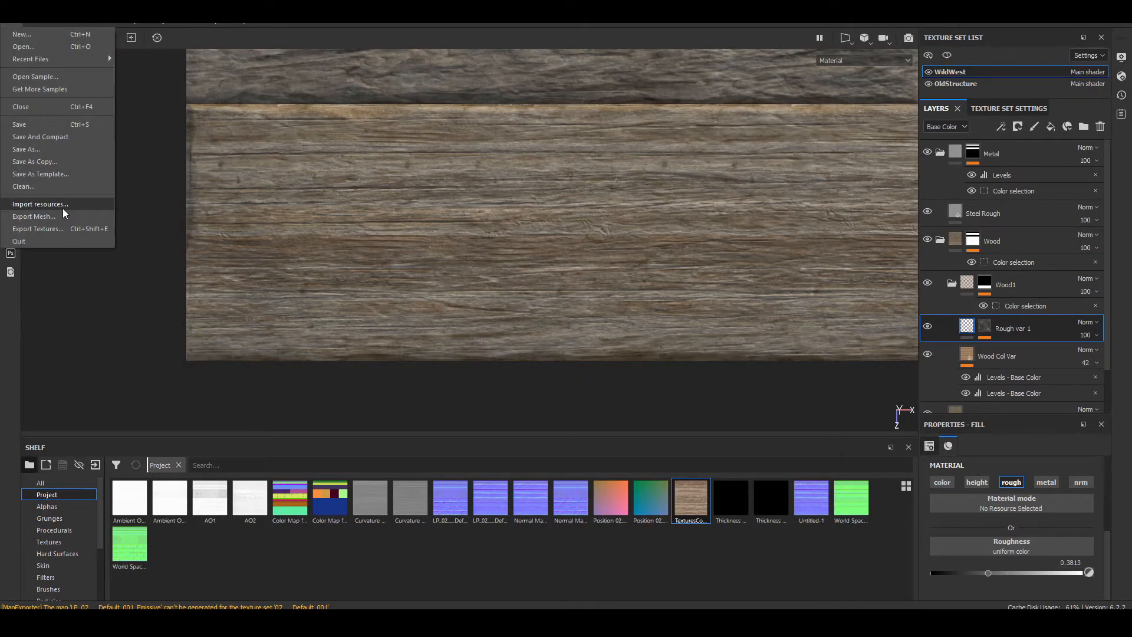
left_click(40, 204)
left_click(631, 154)
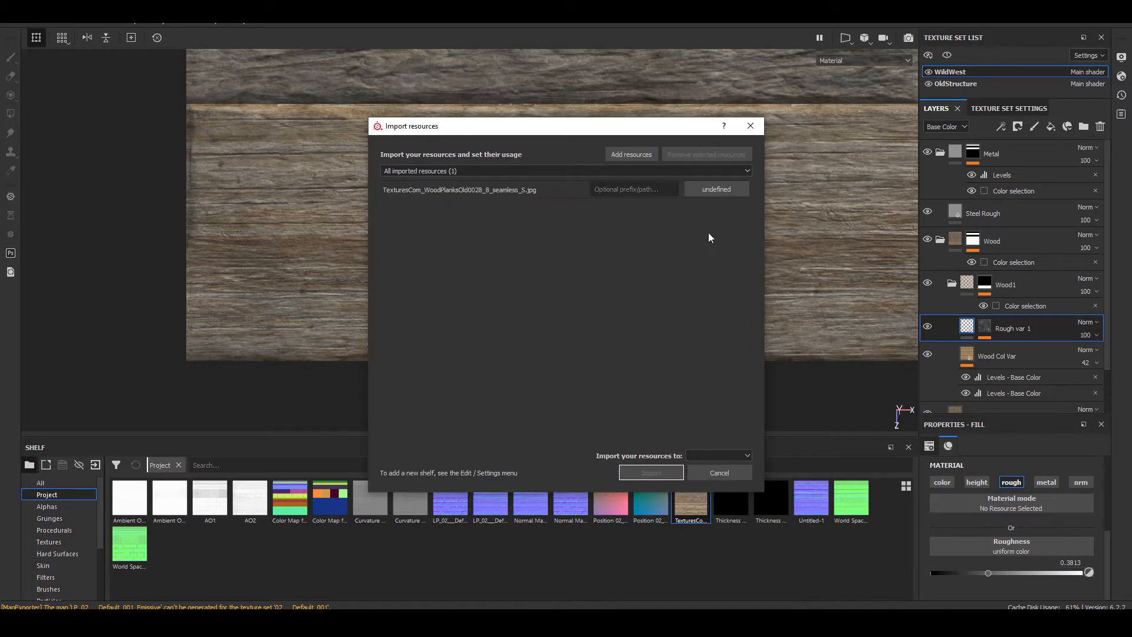
left_click(715, 191)
left_click(714, 455)
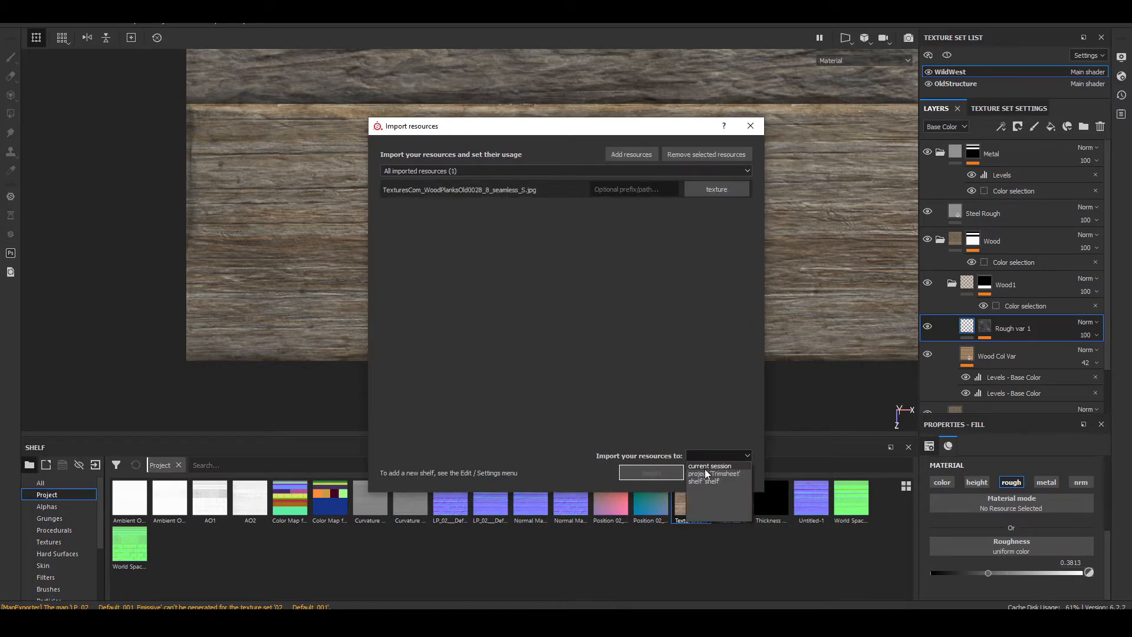
left_click(706, 473)
left_click(651, 472)
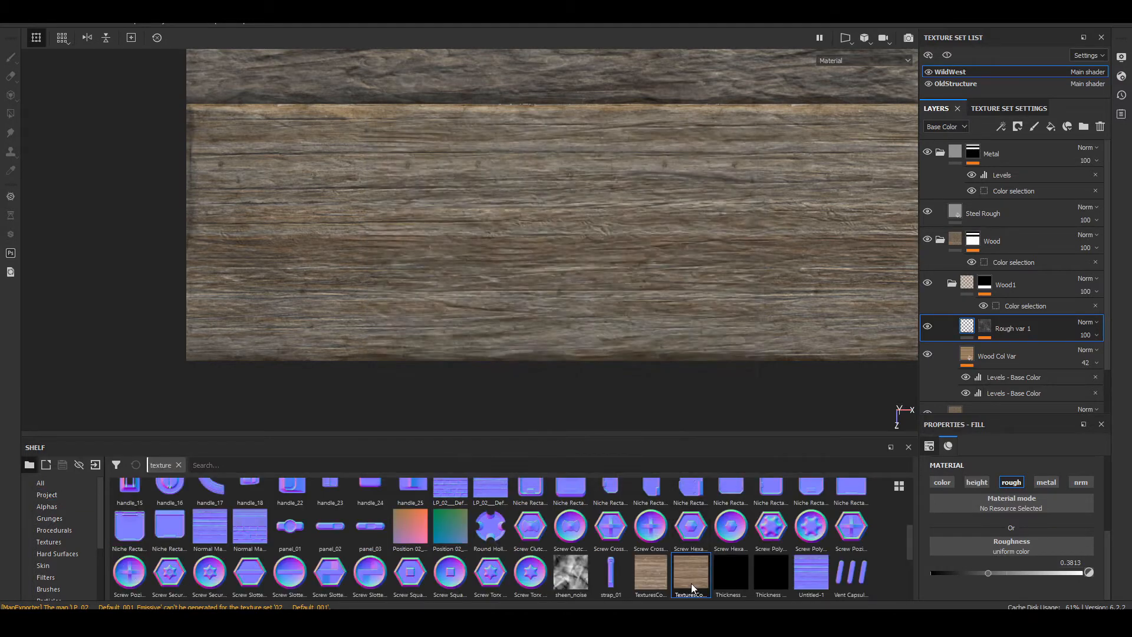
Step: Add a color-only fill layer above Wood Col Var, using the imported WoodPlanksOld0028 texture as its base color
mouse_move(691, 582)
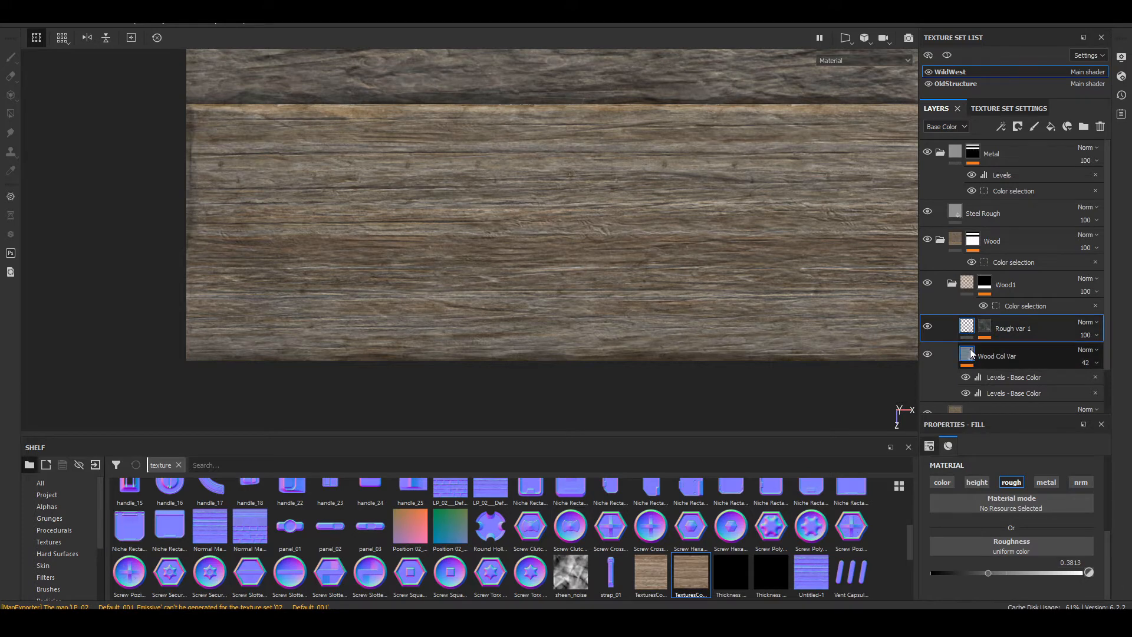
left_click_drag(972, 354, 971, 354)
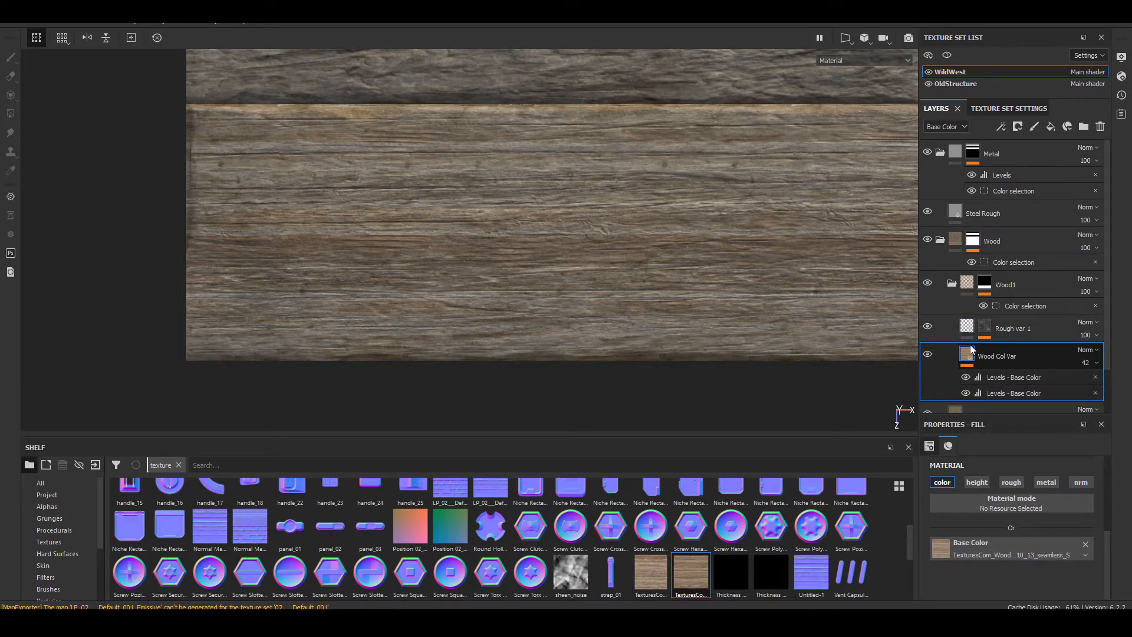
left_click(1044, 127)
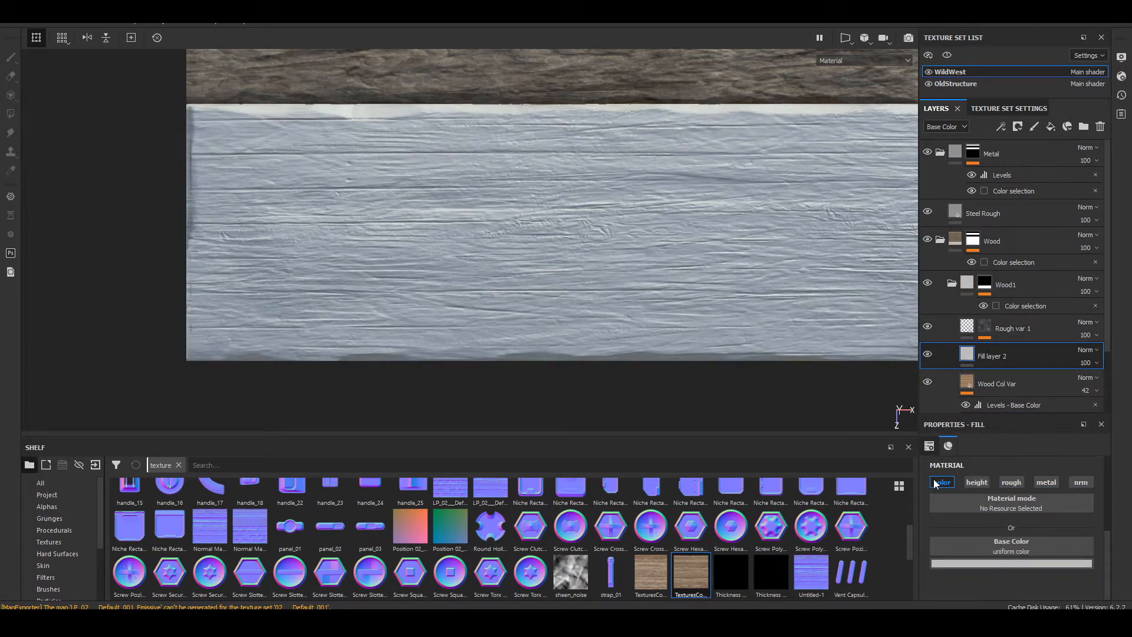
left_click_drag(691, 573, 988, 542)
middle_click_drag(586, 256, 437, 287, "alt")
scroll(535, 306, "down", 5)
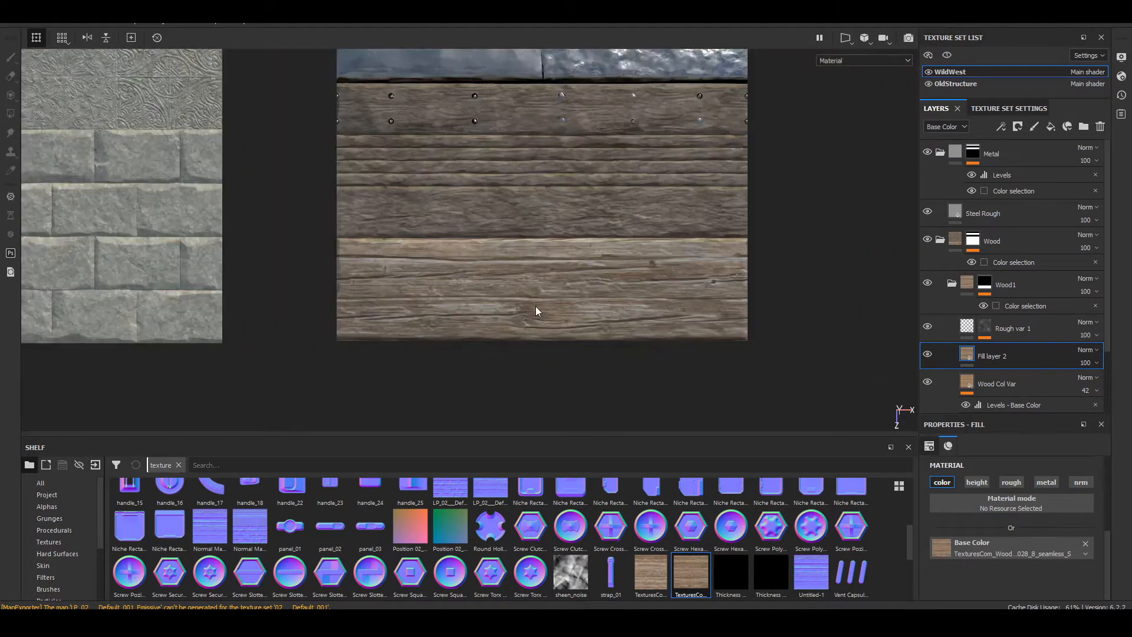
middle_click_drag(535, 306, 564, 272, "alt")
Step: Compare the lowest plank with the new wood fill layer hidden and shown
left_click(927, 355)
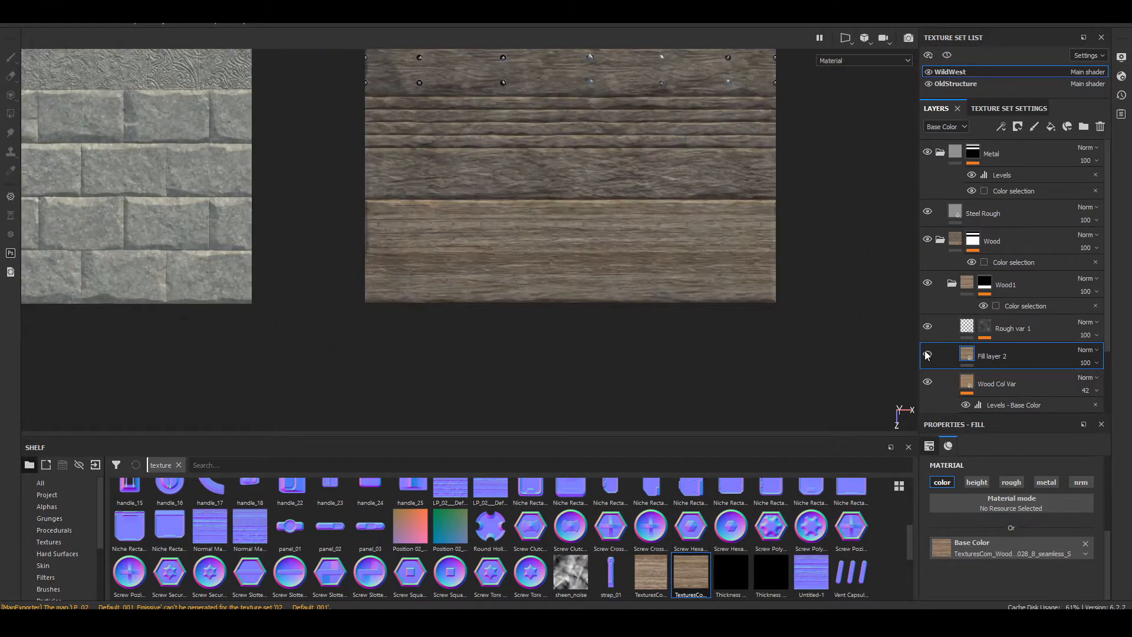
left_click(926, 354)
left_click(927, 355)
left_click(926, 355)
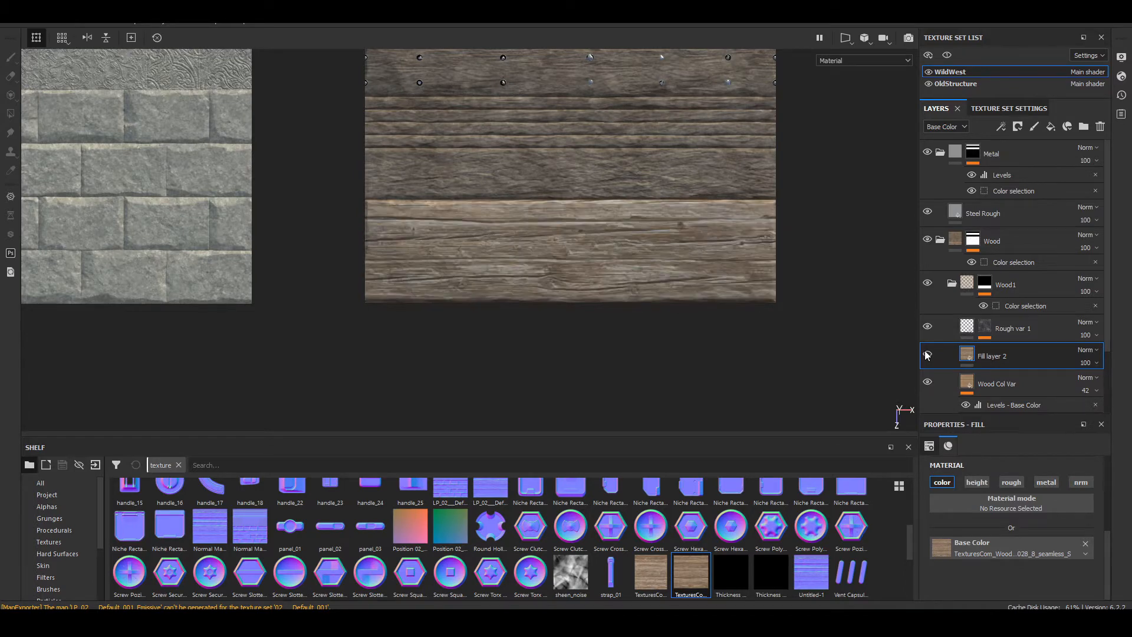
left_click(926, 355)
left_click(927, 354)
Step: Set the new wood fill layer's UV scale to 4 and rename the layer Wood Col 2
key("f")
scroll(592, 248, "up", 3)
scroll(1014, 500, "up", 3)
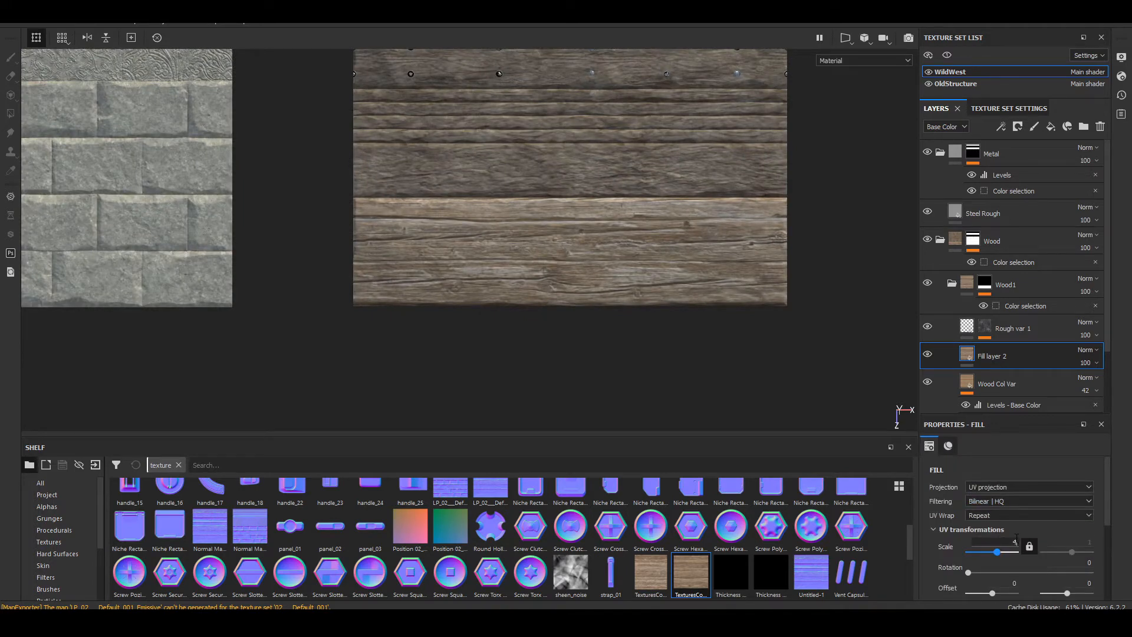
key("Return")
middle_click_drag(310, 255, 295, 273, "alt")
right_click_drag(296, 273, 528, 252, "alt")
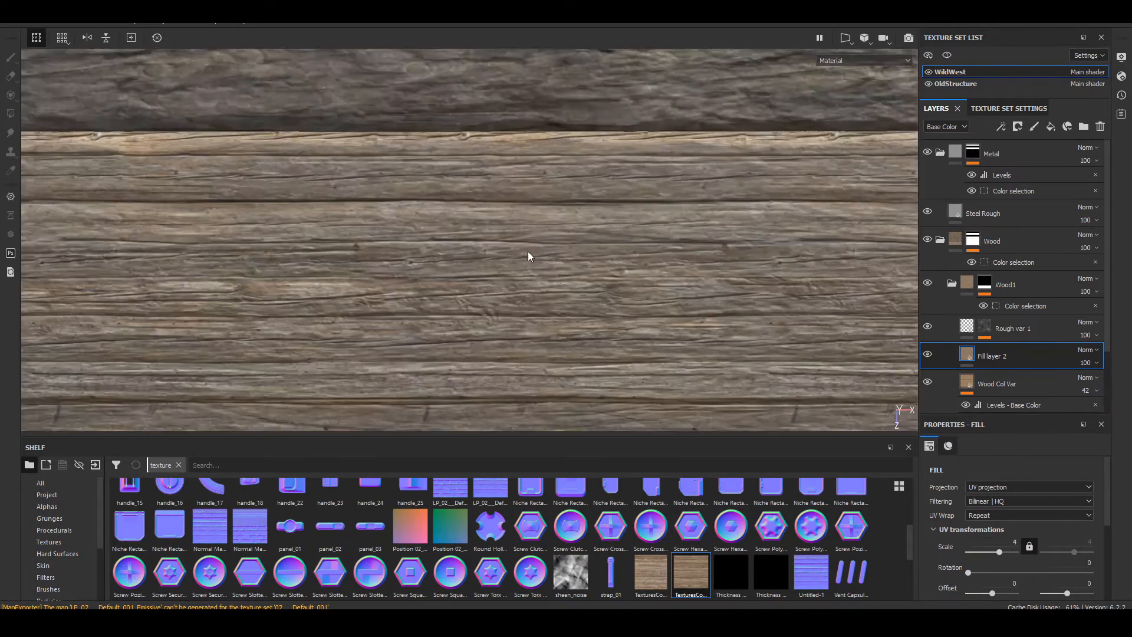
middle_click_drag(530, 260, 632, 260, "alt")
middle_click_drag(700, 219, 449, 324, "alt")
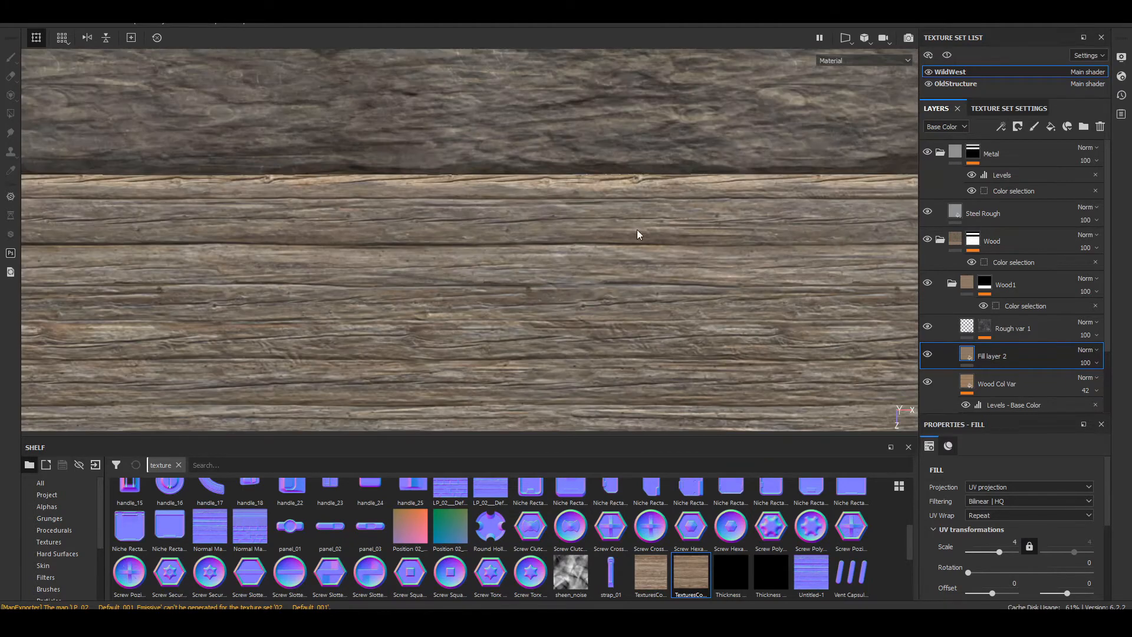
double_click(986, 355)
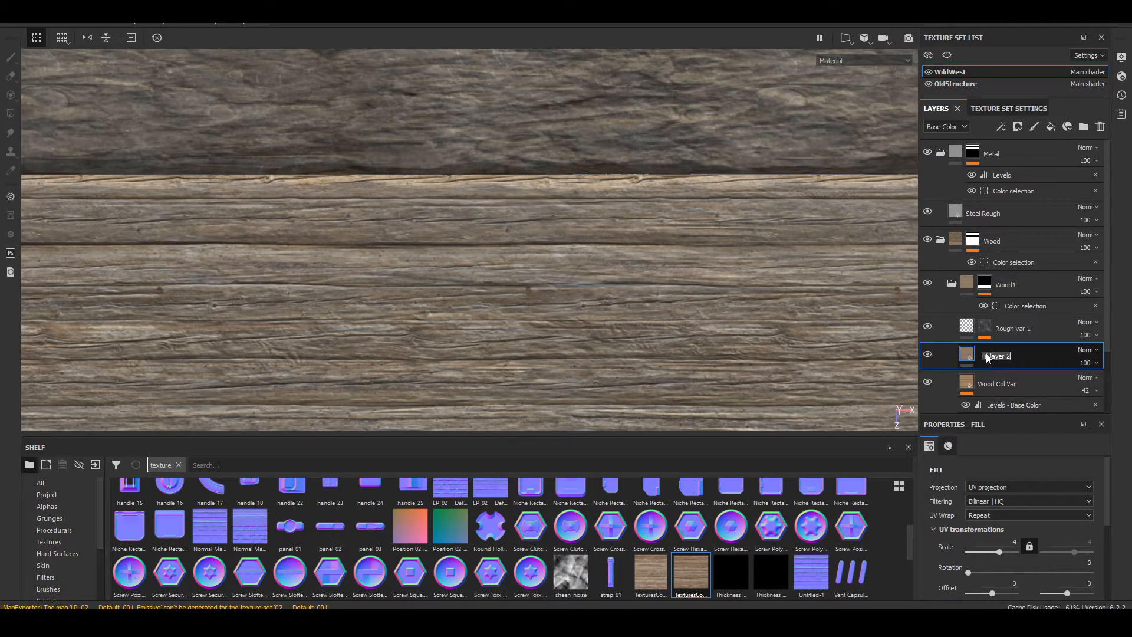
type("Wood Col")
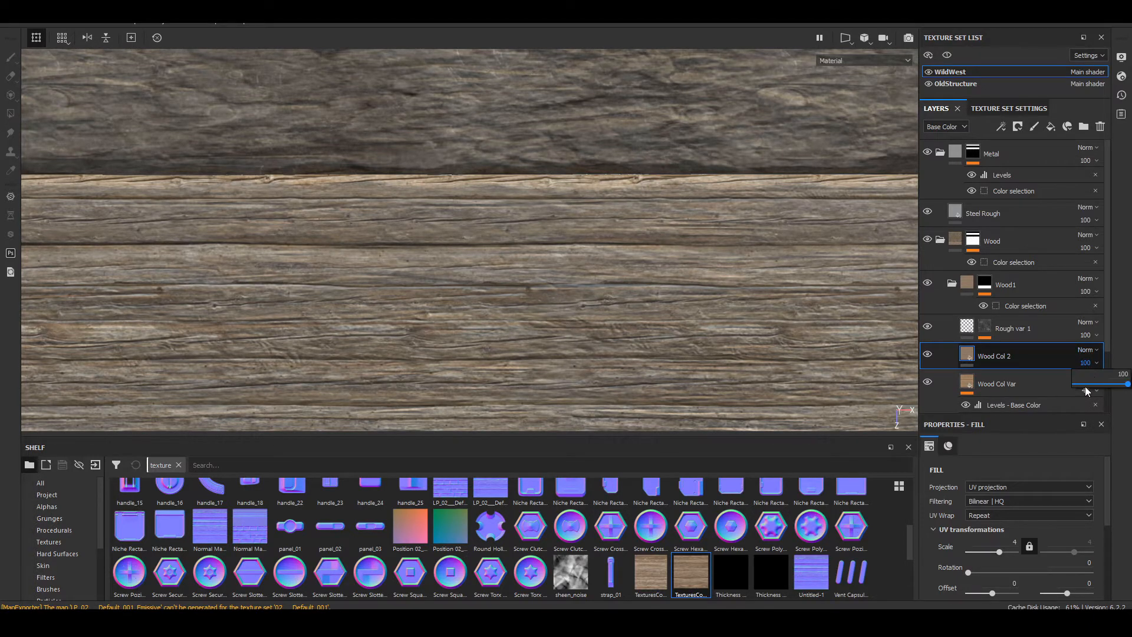
Step: Set the opacity of Wood Col 2 to 23 and check how it blends on the lowest plank
mouse_move(1086, 384)
left_mouse_down()
mouse_move(1074, 382)
mouse_move(1087, 382)
left_mouse_up()
scroll(508, 268, "down", 5)
middle_click_drag(582, 301, 430, 303, "alt")
scroll(548, 182, "down", 5)
left_click_drag(430, 303, 516, 197, "alt")
scroll(613, 271, "up", 8)
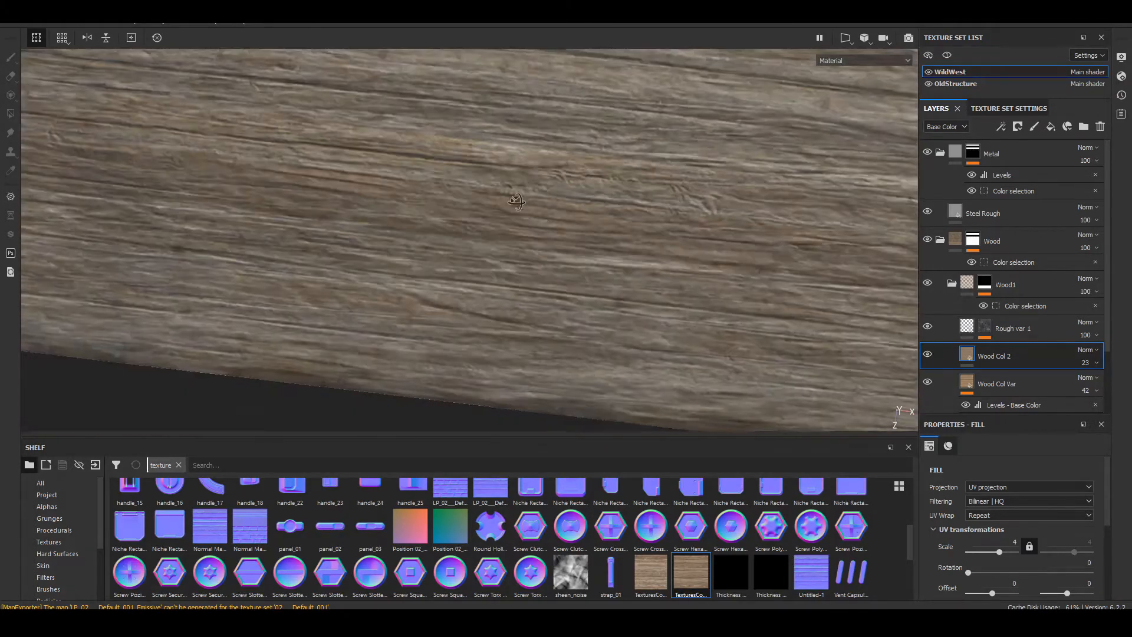
scroll(522, 218, "down", 5)
middle_click_drag(529, 232, 558, 277, "alt")
left_click_drag(559, 277, 599, 306, "alt")
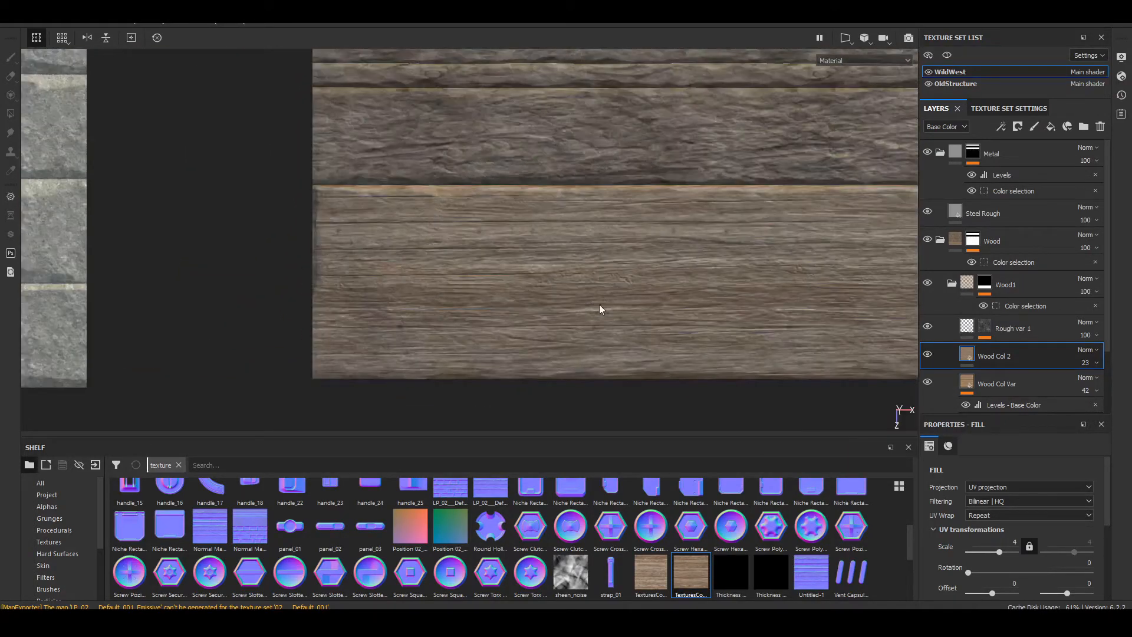
Step: Set the opacity of Wood Col 2 back to 100
left_click(1095, 363)
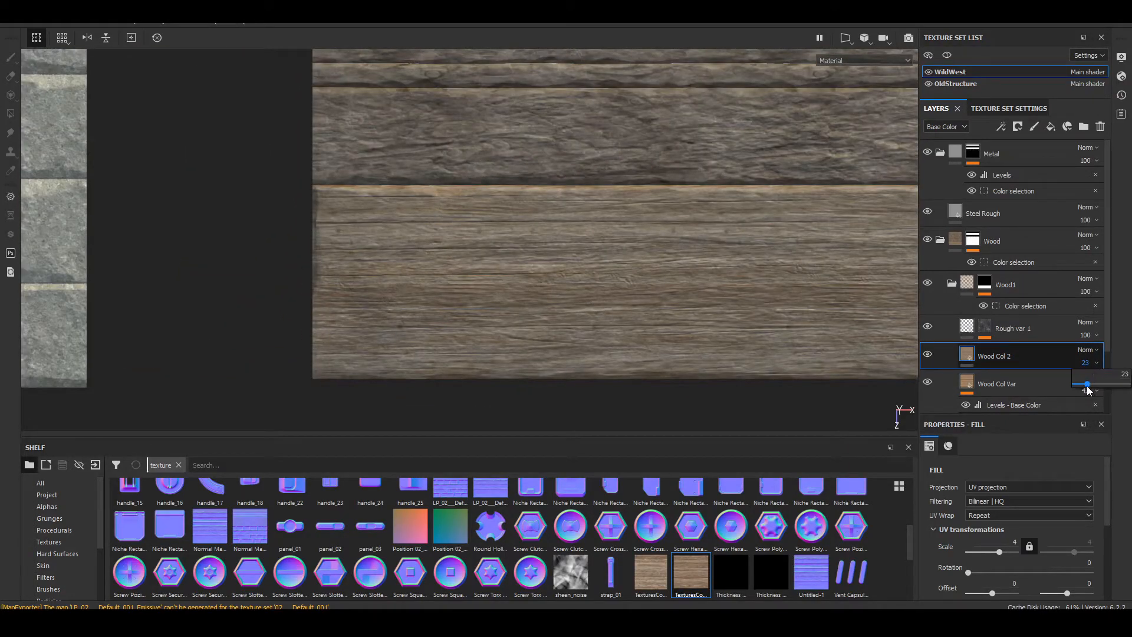
left_click_drag(1098, 384, 1130, 386)
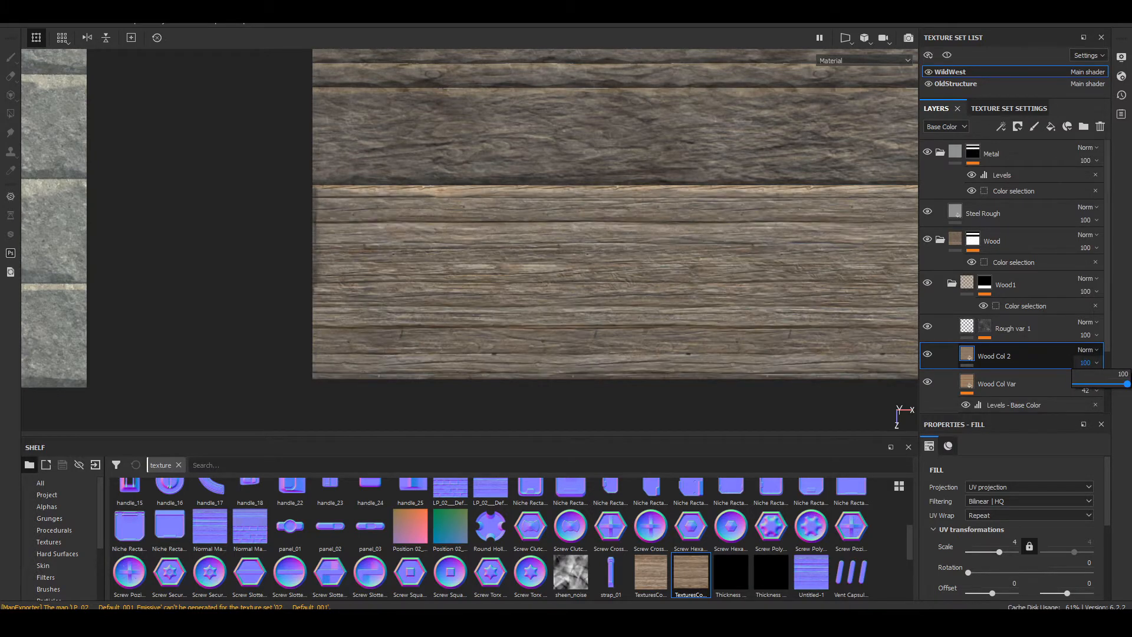
middle_click_drag(572, 280, 507, 275, "alt")
Step: Add a black mask to Wood Col 2 and apply the Cavity Rust smart mask to it
right_click(995, 358)
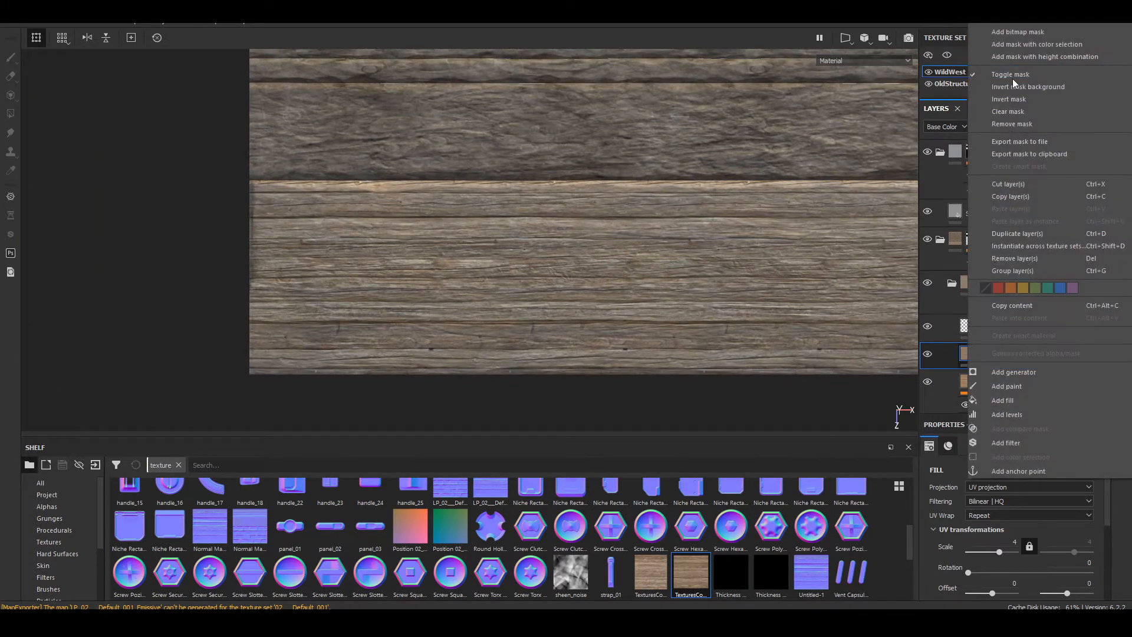
left_click(1018, 32)
scroll(65, 560, "down", 3)
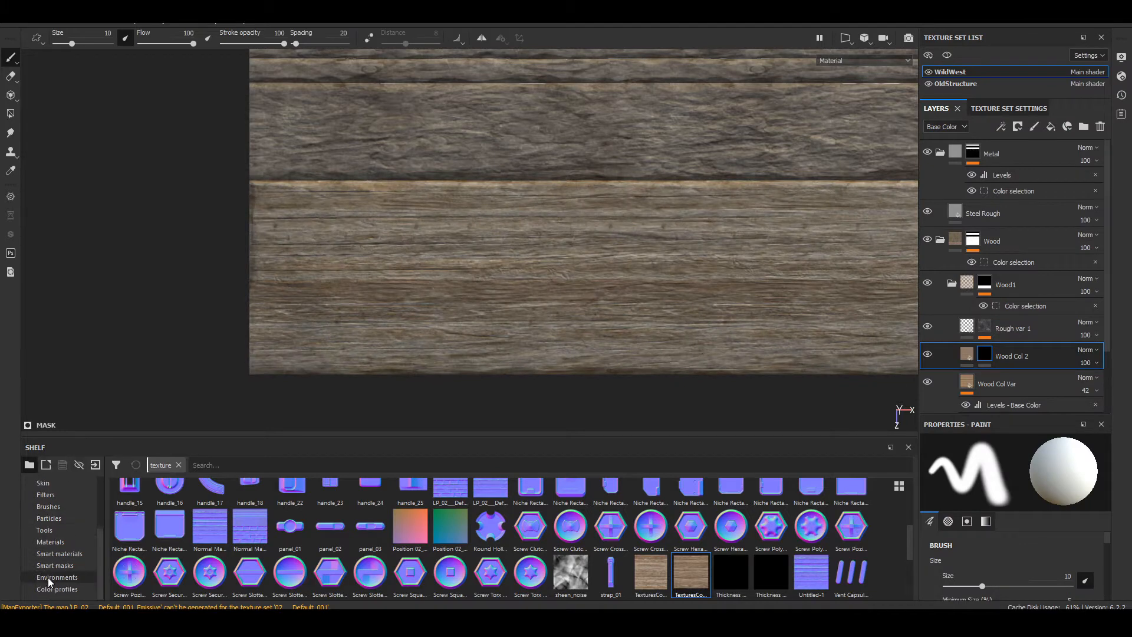
left_click(59, 565)
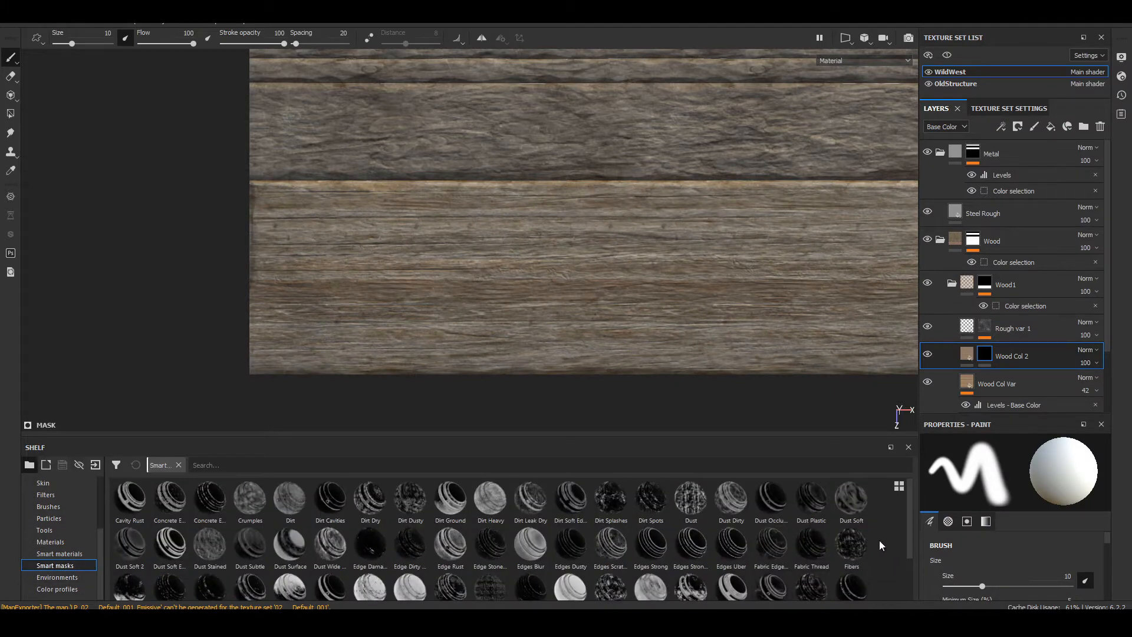
mouse_move(696, 544)
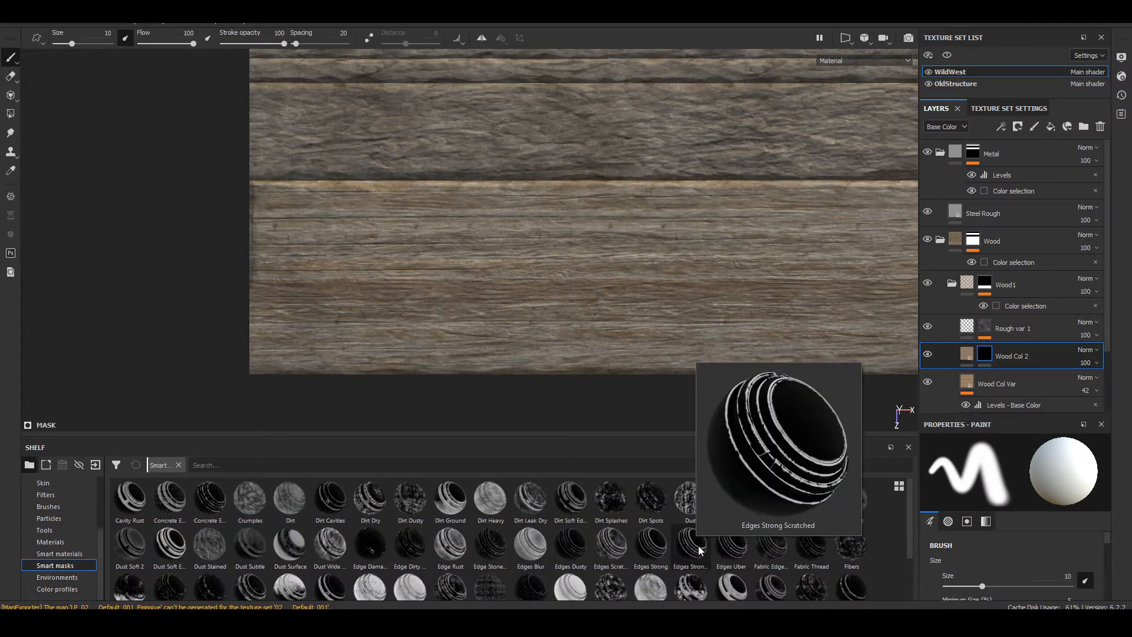
scroll(914, 567, "down", 3)
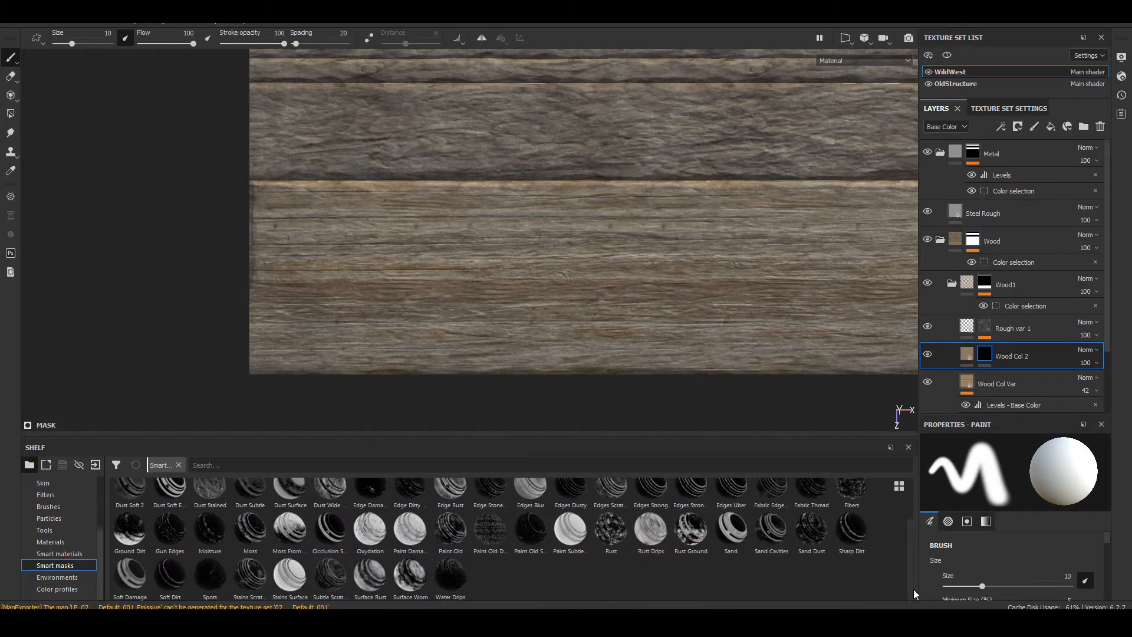
scroll(812, 589, "up", 3)
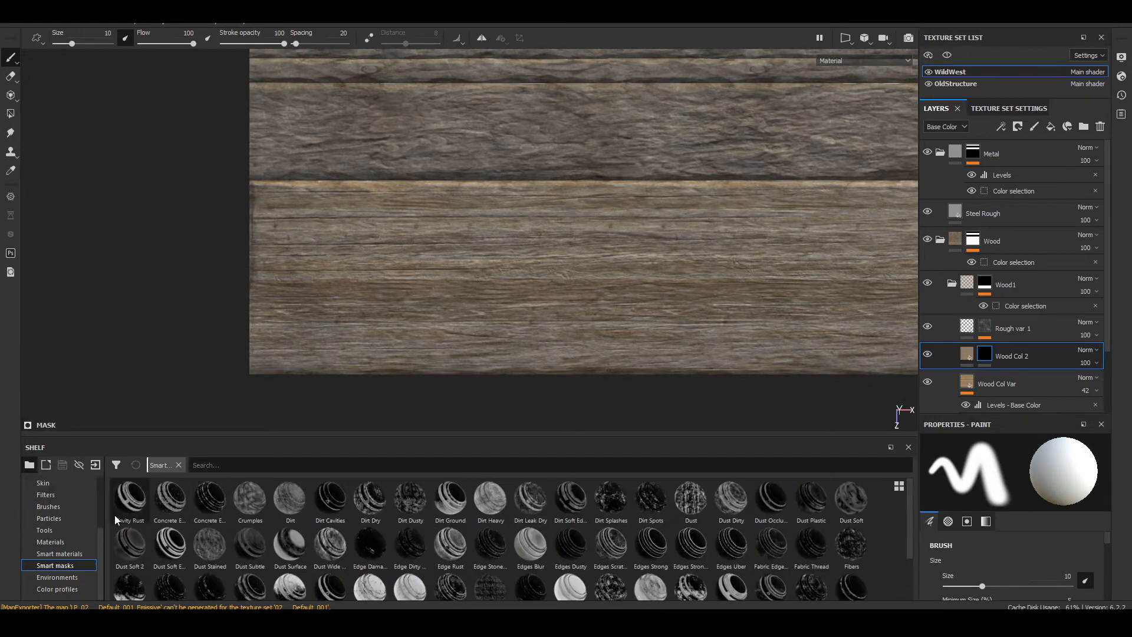
left_click_drag(130, 498, 986, 356)
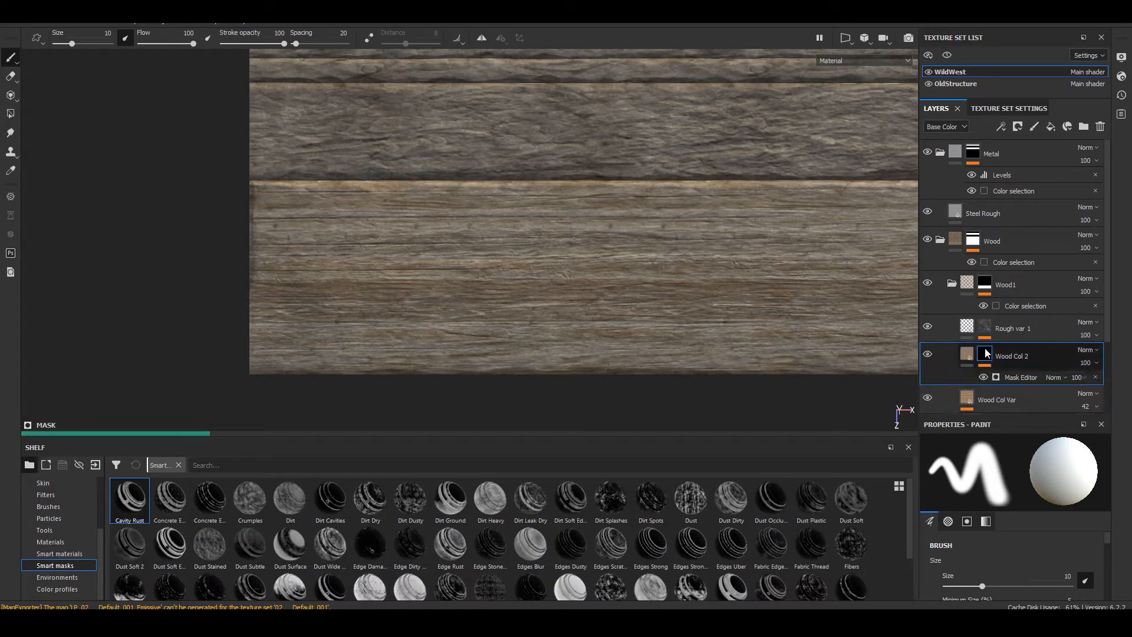
Step: Compare the lowest plank with Wood Col 2 hidden and shown, from straight on and from an angle
left_click(931, 355)
left_click(931, 355)
left_click(932, 355)
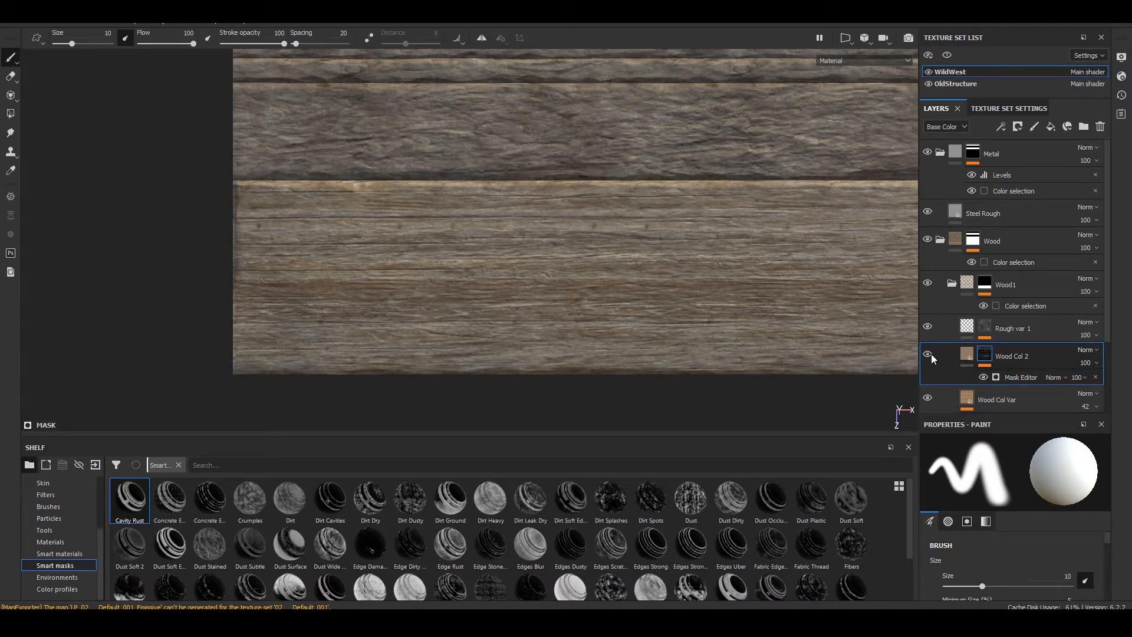
middle_click_drag(378, 168, 386, 207, "alt")
right_click_drag(387, 207, 391, 258, "alt")
middle_click_drag(391, 257, 420, 225, "alt")
mouse_move(420, 225)
left_mouse_down("alt")
mouse_move(571, 174)
mouse_move(473, 229)
mouse_move(526, 206)
mouse_move(513, 227)
left_mouse_up("alt")
left_click(928, 354)
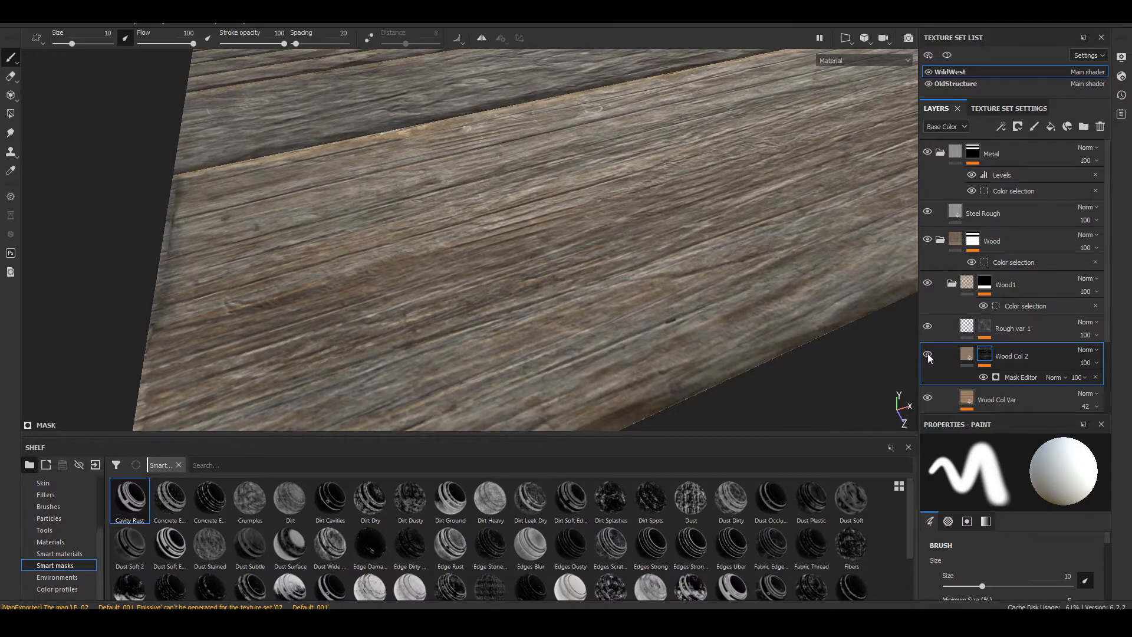
Step: Add a Levels effect to the base color of Wood Col 2 and set its black input level to 0.056
left_click(967, 356)
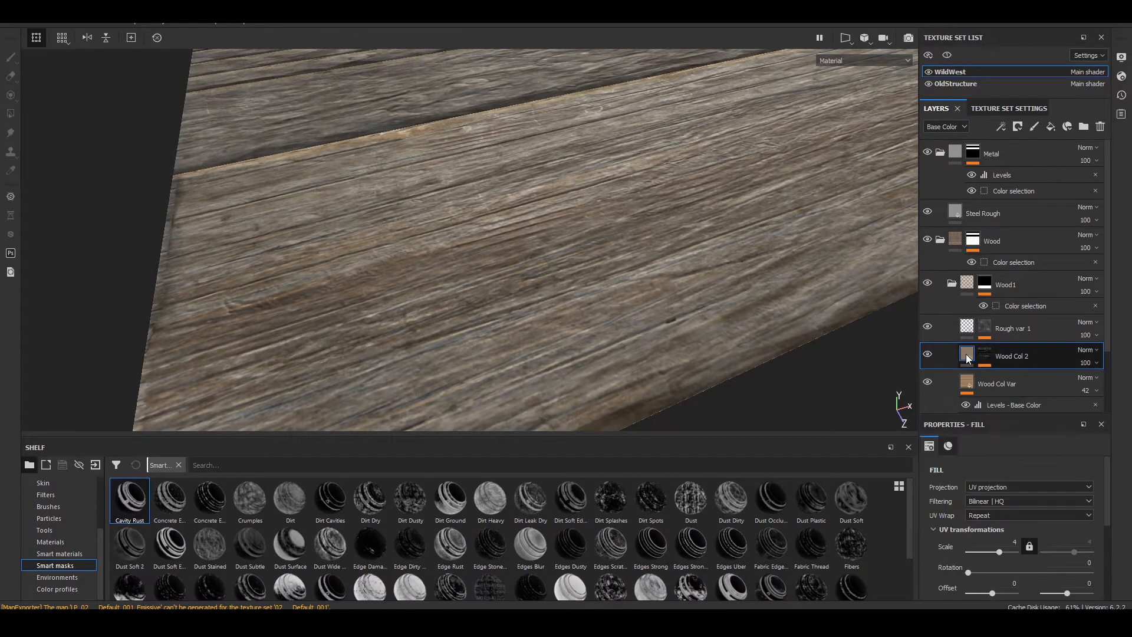
scroll(978, 557, "down", 5)
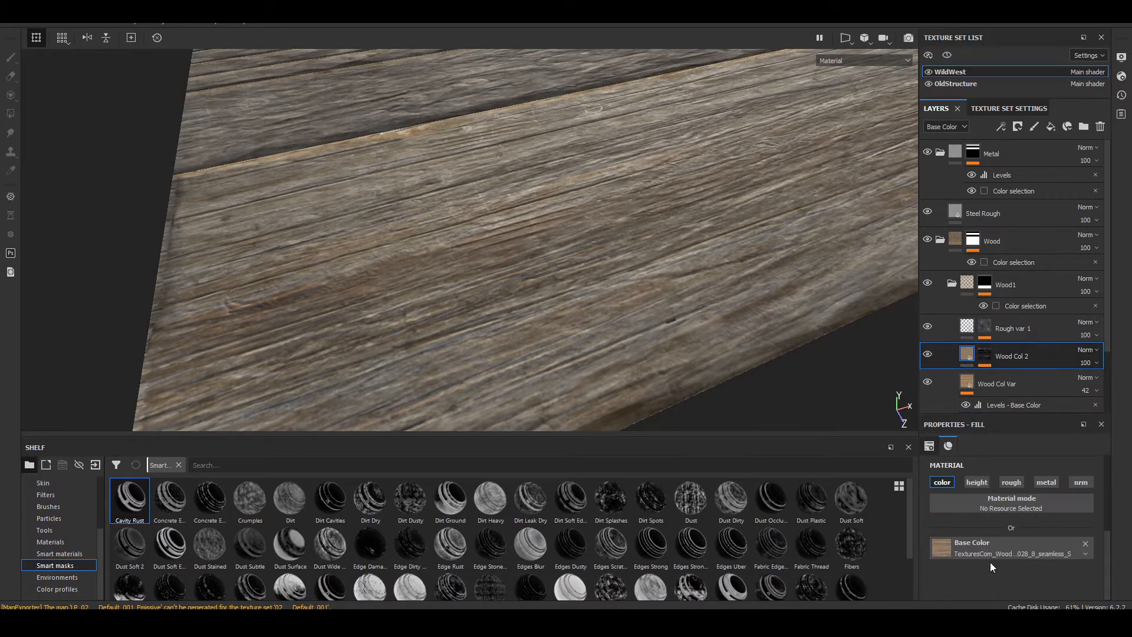
left_click(1001, 127)
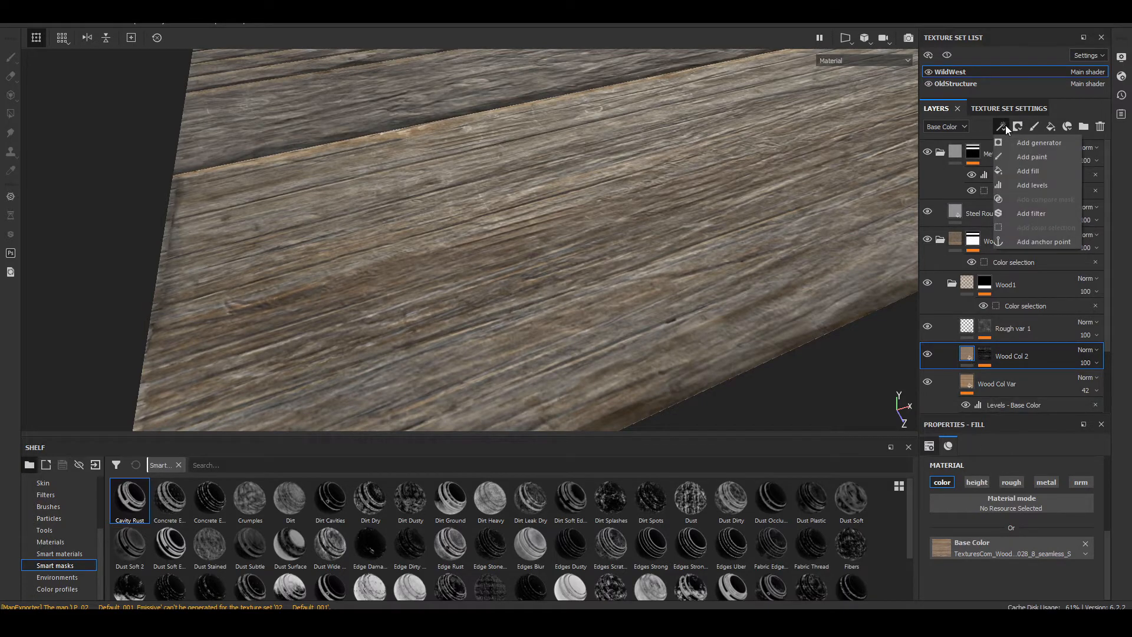
left_click(1016, 188)
mouse_move(931, 490)
left_mouse_down()
mouse_move(981, 489)
mouse_move(942, 487)
left_mouse_up()
Step: Compare the plank's edge close up with Wood Col 2 hidden and shown, and set the Levels black input to 0.018
left_click_drag(543, 218, 494, 278, "alt")
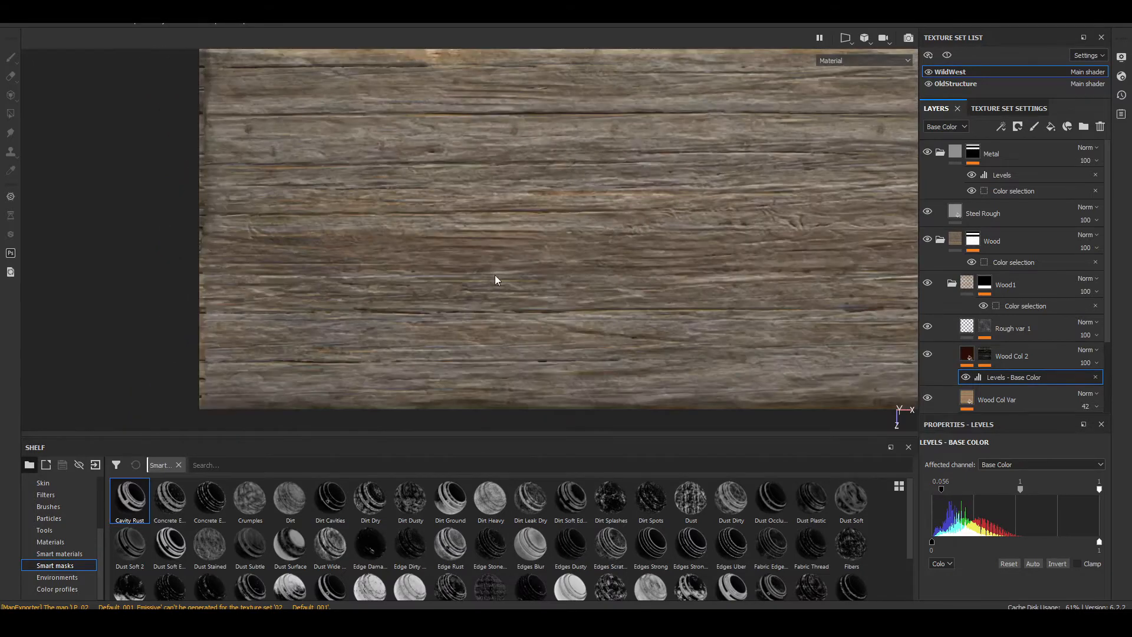
middle_click_drag(494, 278, 438, 388, "alt")
scroll(327, 152, "up", 6)
middle_click_drag(623, 222, 592, 255, "alt")
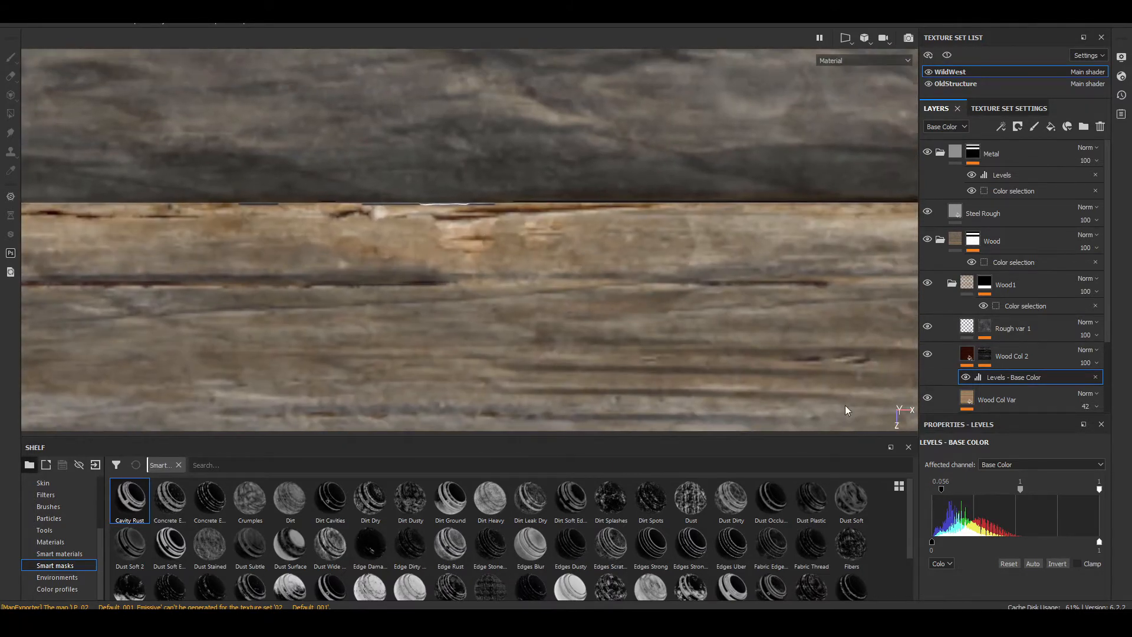
left_click(927, 355)
left_click(927, 354)
mouse_move(941, 488)
left_mouse_down()
mouse_move(925, 487)
mouse_move(935, 489)
left_mouse_up()
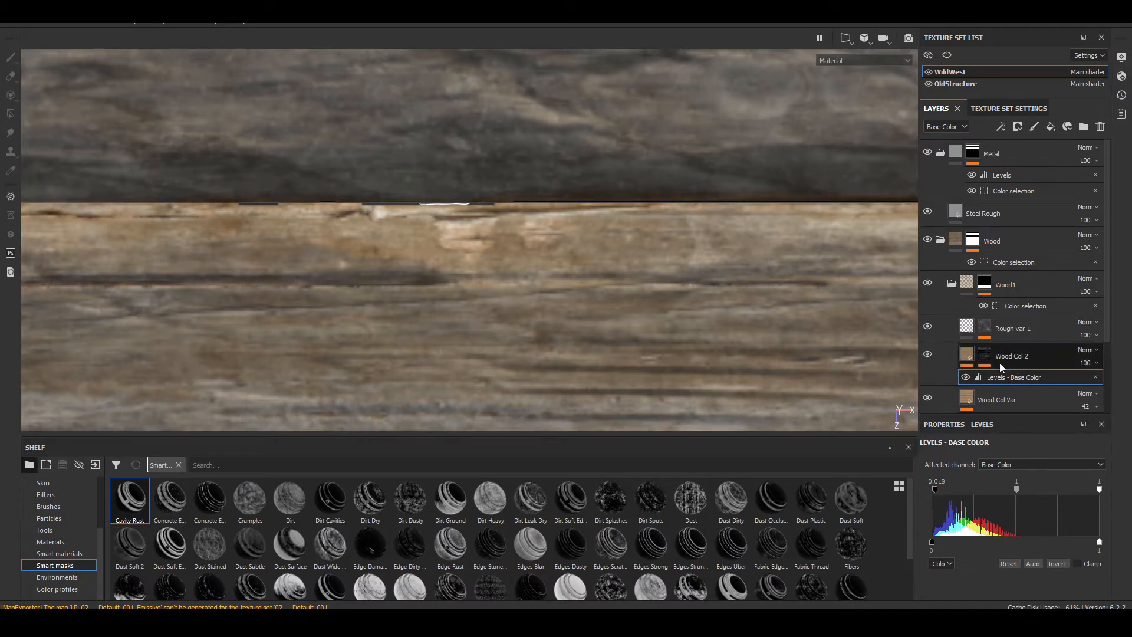
Step: Select the mask of Wood Col 2 to access its Mask Editor generator
left_click(983, 355)
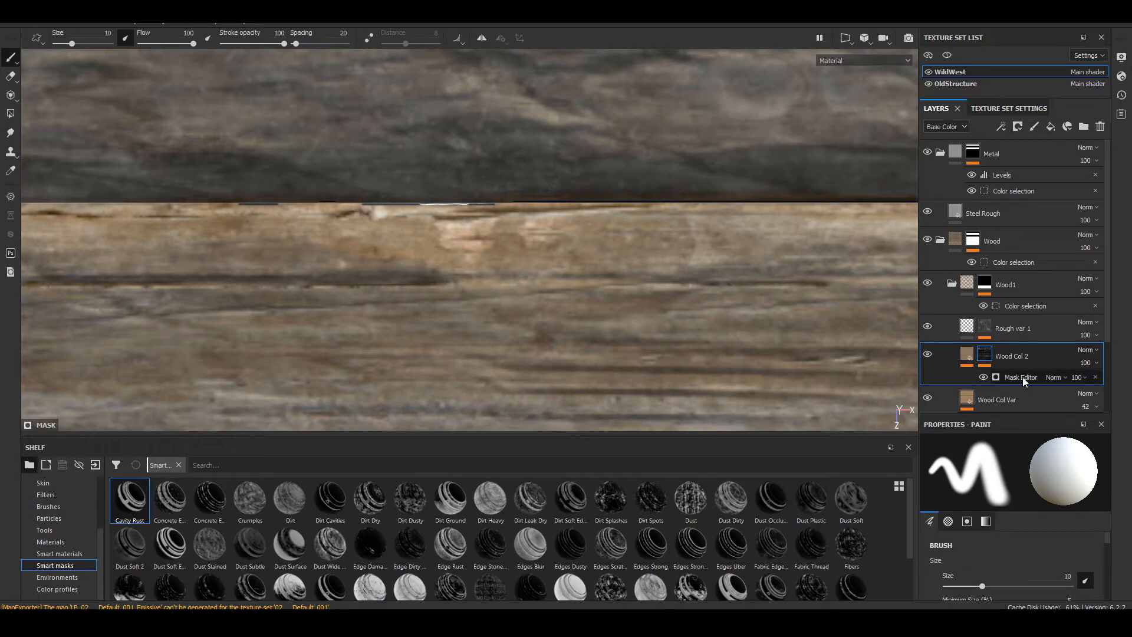
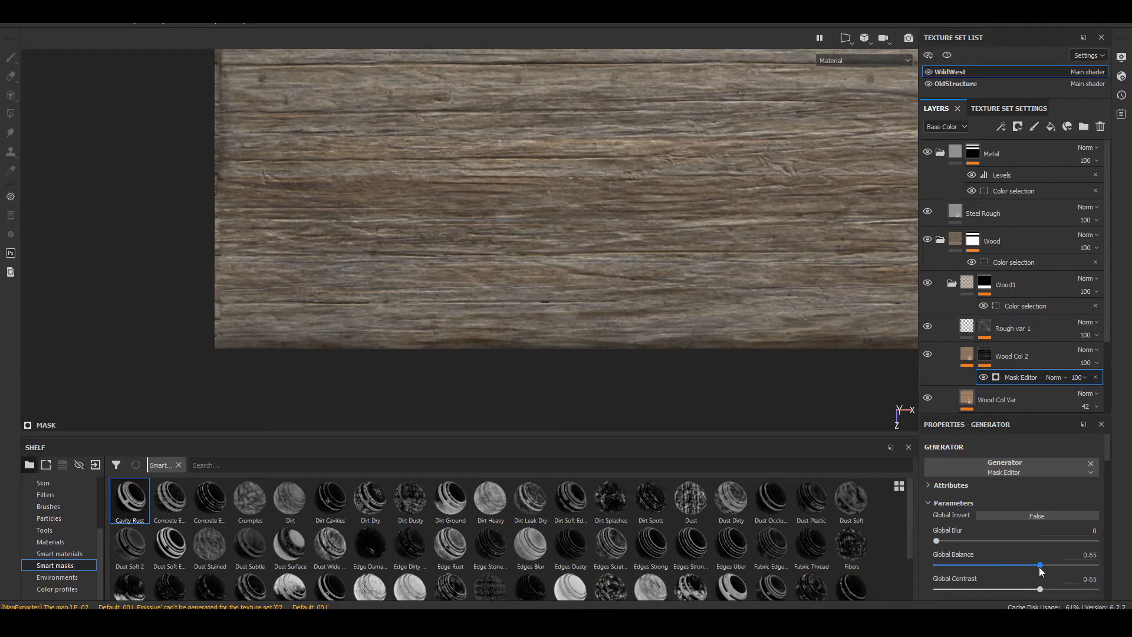
Step: Set the global balance of Wood Col 2's Mask Editor to 0.88 and check the result in the mask view
left_click_drag(1049, 564, 1076, 565)
left_click(844, 61)
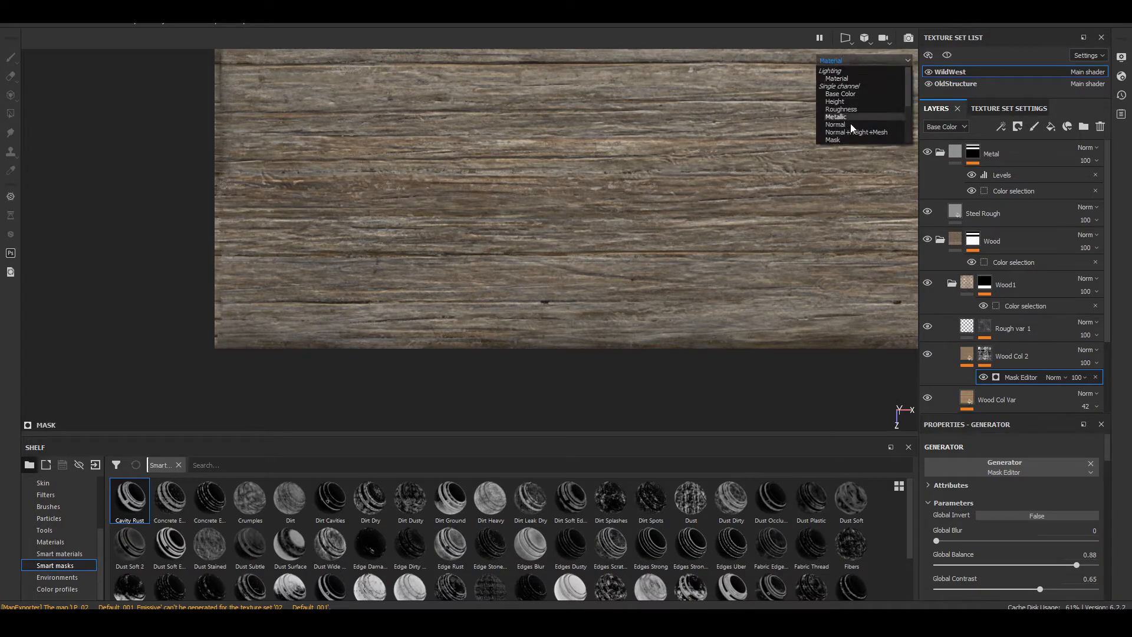
left_click(849, 145)
middle_click_drag(719, 172, 542, 174, "alt")
scroll(527, 372, "down", 5)
scroll(532, 191, "up", 5)
middle_click_drag(331, 187, 529, 263, "alt")
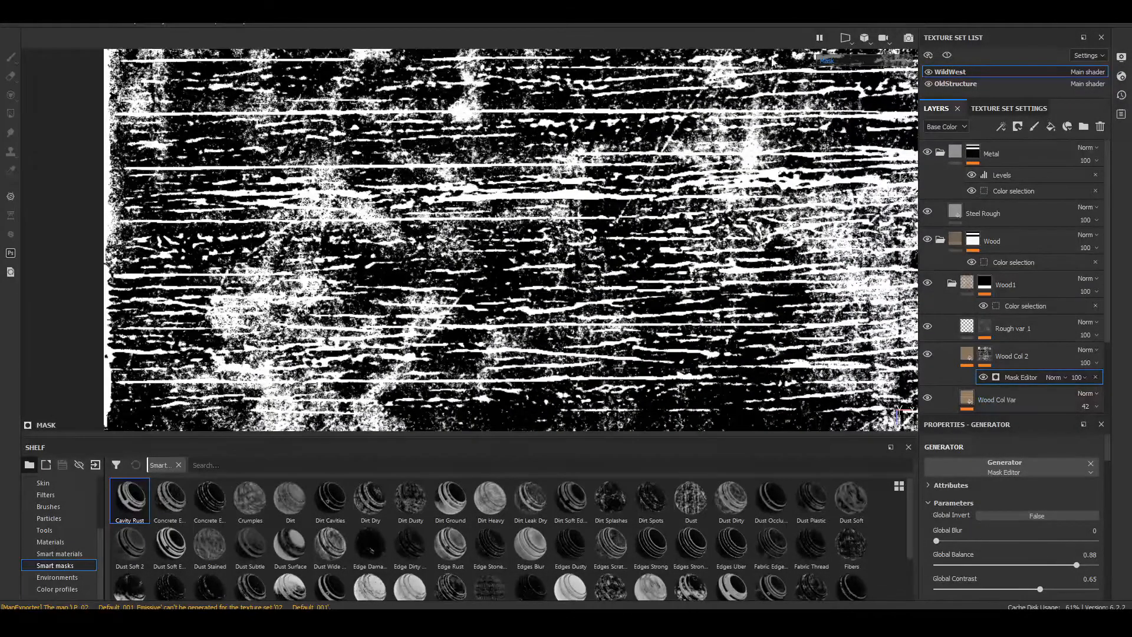
key("m")
Step: Adjust the base color Levels of Wood Col 2 to a black input of 0.035 and a midtone of 1.219
middle_click_drag(543, 153, 546, 405, "alt")
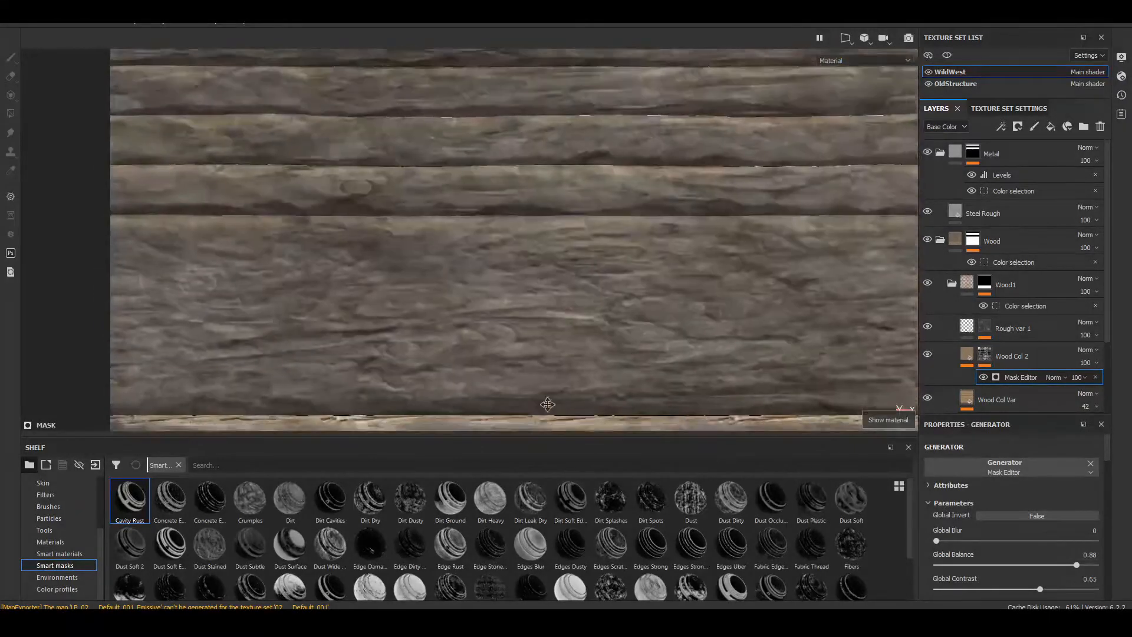
left_click_drag(546, 366, 556, 241, "alt")
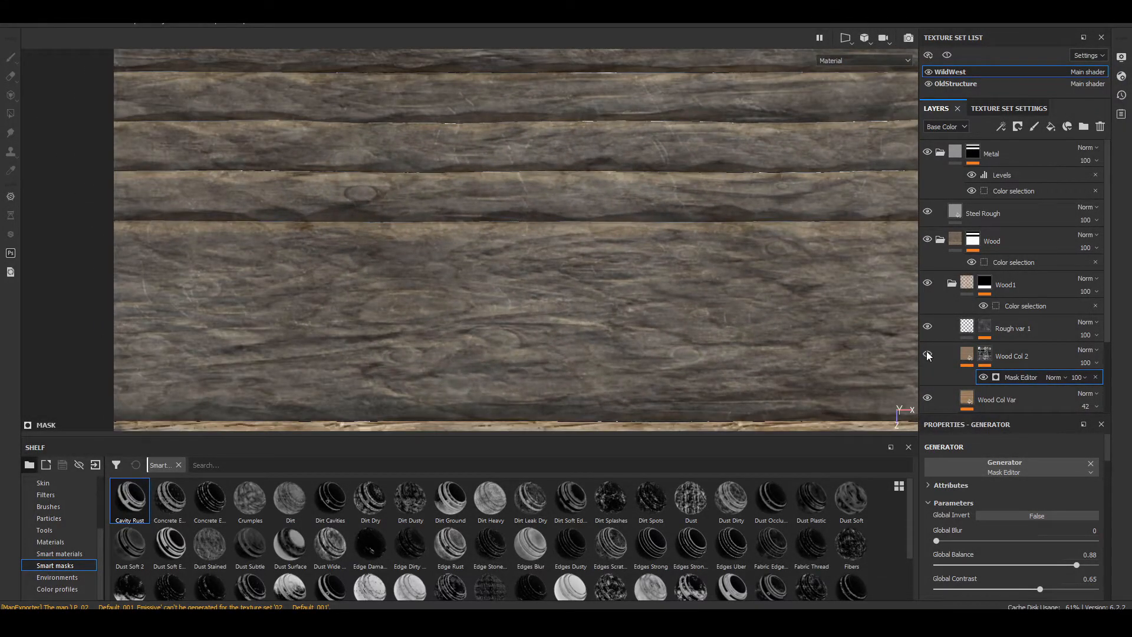
middle_click_drag(597, 282, 592, 269, "alt")
left_click_drag(592, 268, 437, 236, "alt")
right_click_drag(436, 236, 581, 200, "alt")
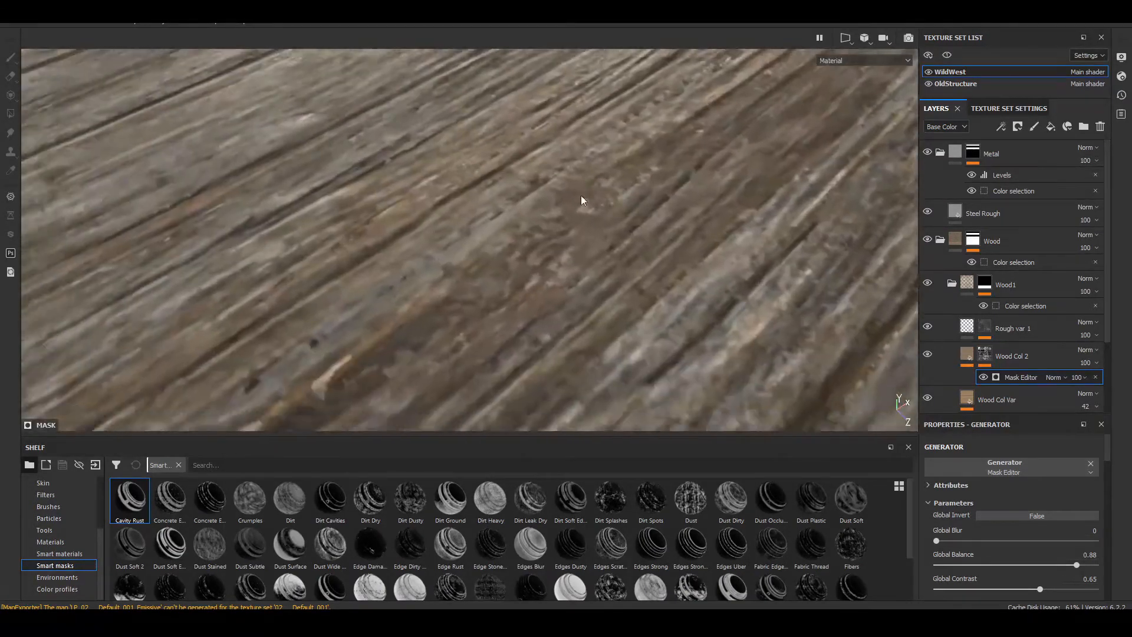
left_click_drag(581, 200, 452, 243, "alt")
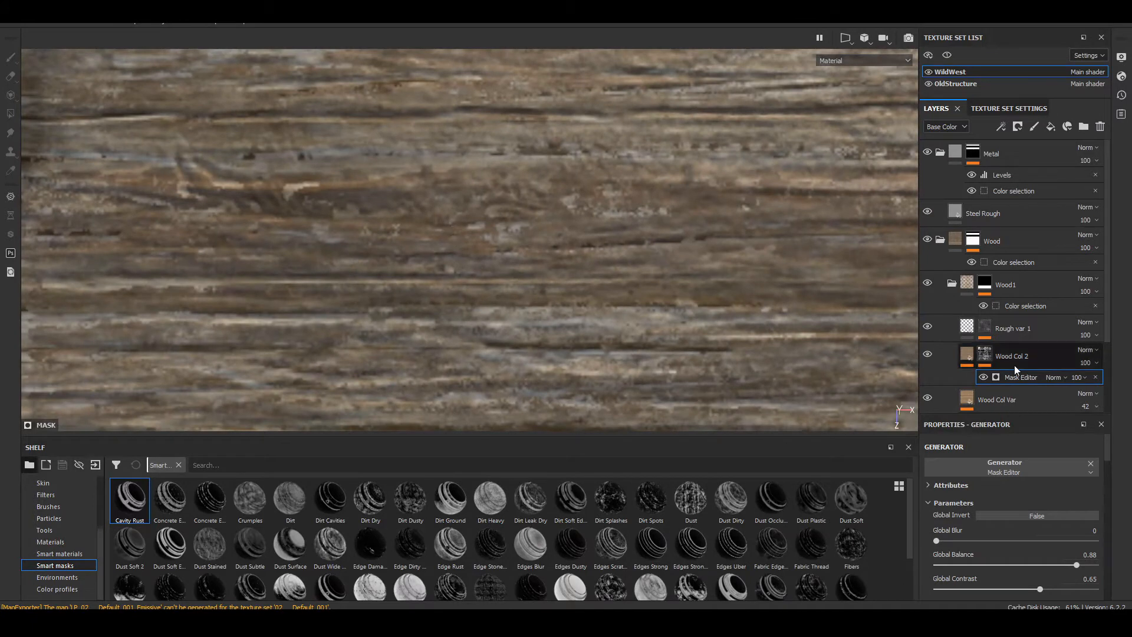
left_click(965, 355)
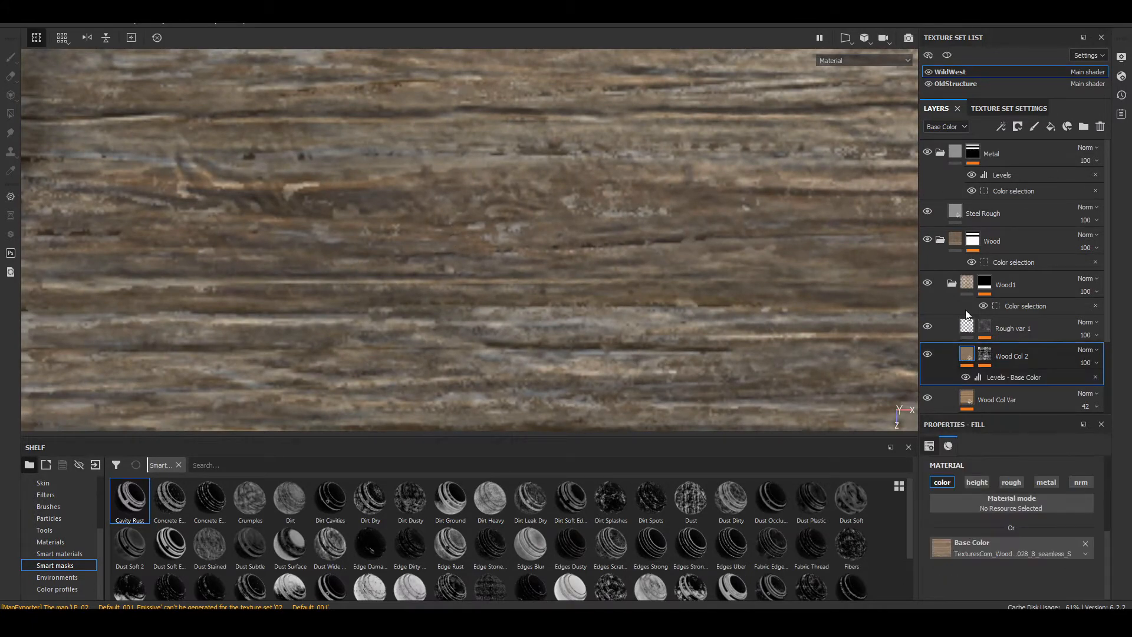
left_click(991, 376)
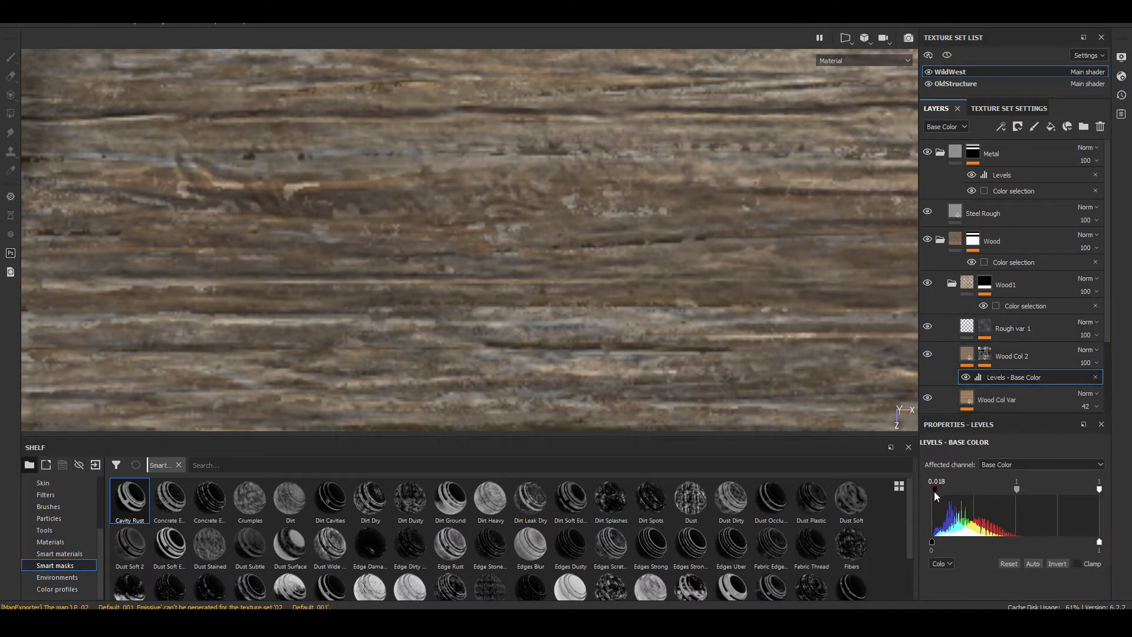
mouse_move(931, 489)
left_mouse_down()
mouse_move(988, 497)
mouse_move(934, 490)
left_mouse_up()
left_click_drag(1020, 489, 1020, 491)
Step: Examine the lowest plank from a distance against the neighbouring planks and the stone sheet
scroll(532, 288, "down", 6)
middle_click_drag(532, 288, 722, 316, "alt")
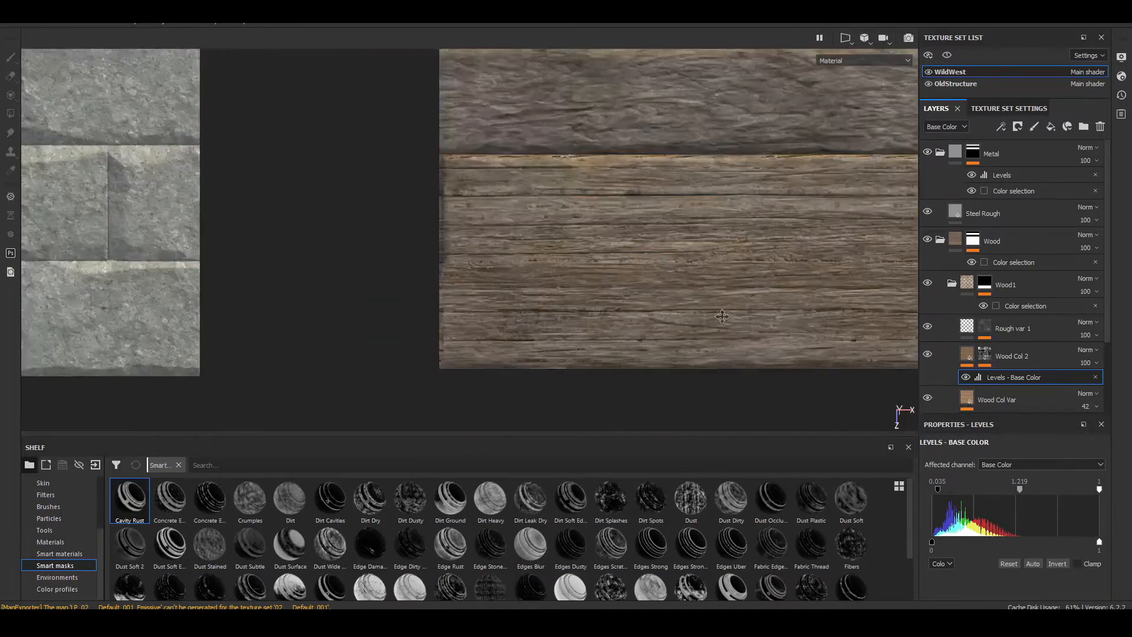
left_click_drag(721, 316, 458, 234, "alt")
right_click_drag(516, 244, 420, 249, "shift")
scroll(421, 249, "down", 3)
scroll(420, 250, "down", 4)
middle_click_drag(420, 250, 652, 267, "alt")
mouse_move(652, 267)
left_mouse_down("alt")
mouse_move(652, 296)
mouse_move(651, 251)
left_mouse_up("alt")
right_click_drag(717, 252, 473, 250, "shift")
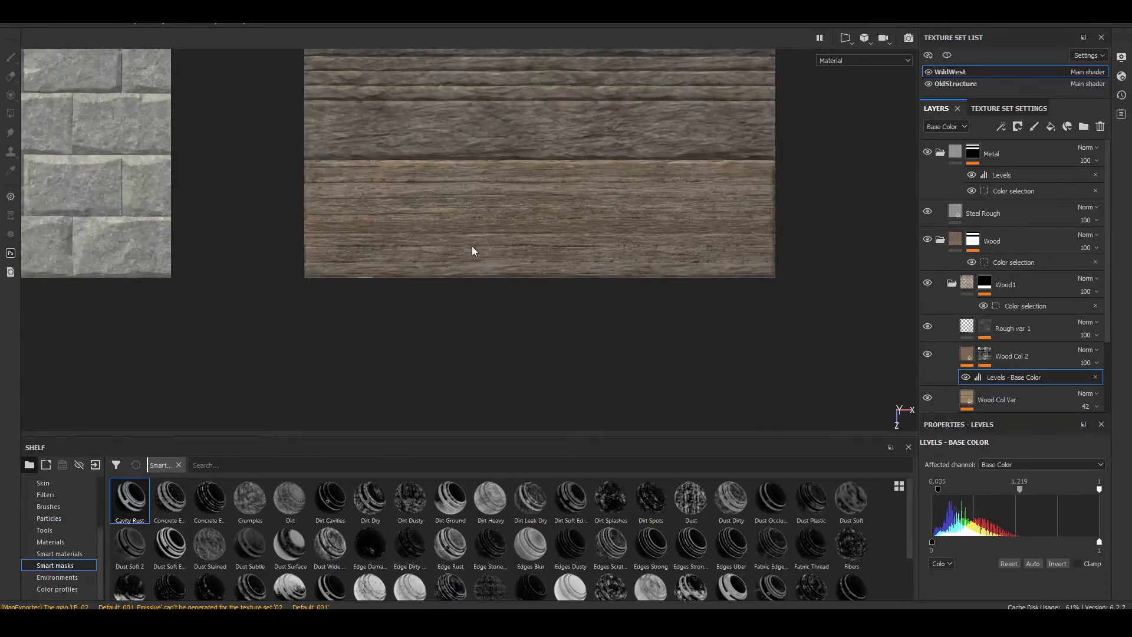
Step: Compare the lowest plank with Wood Col 2 hidden and shown, close up and from an angle
scroll(472, 248, "up", 5)
left_click_drag(472, 240, 567, 203, "alt")
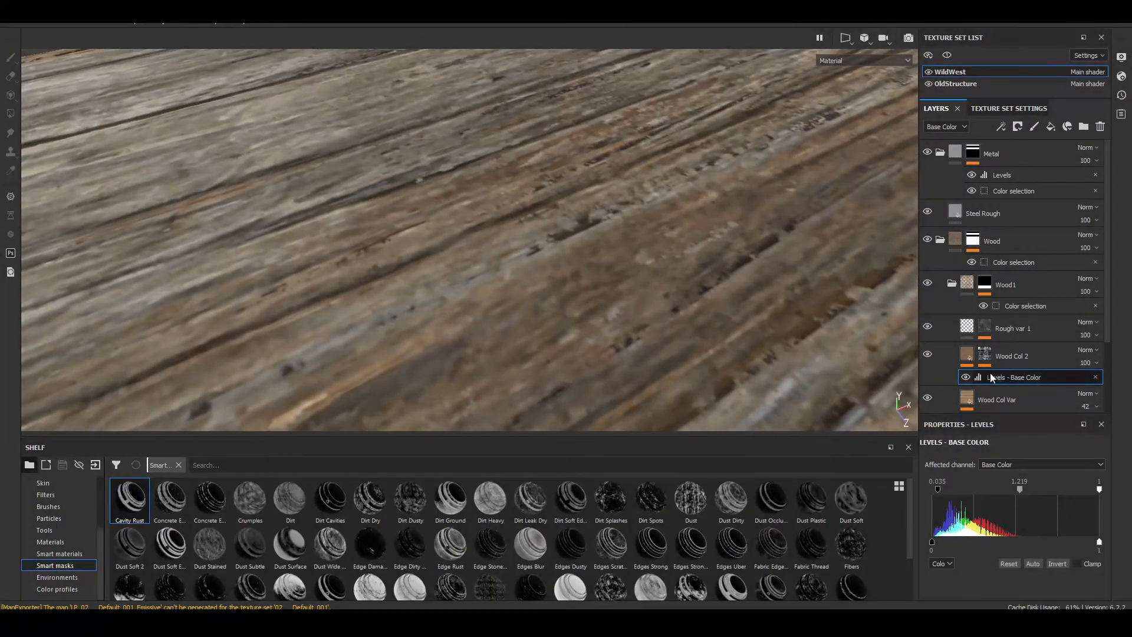
left_click(929, 351)
left_click(929, 350)
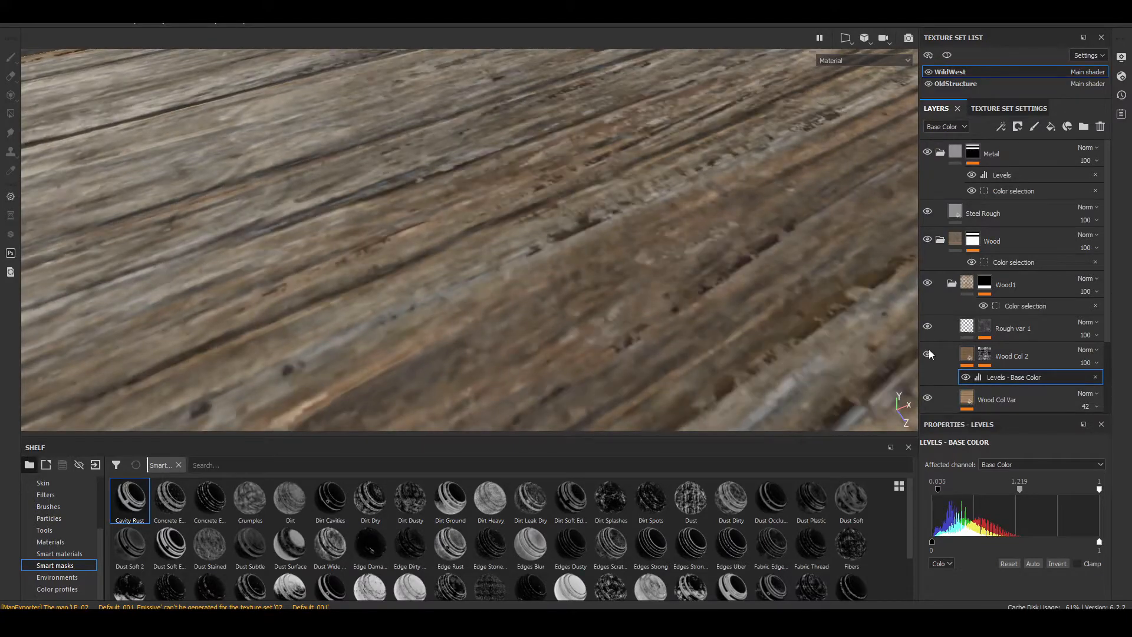
left_click(928, 350)
left_click(928, 349)
scroll(508, 309, "down", 4)
scroll(508, 310, "down", 6)
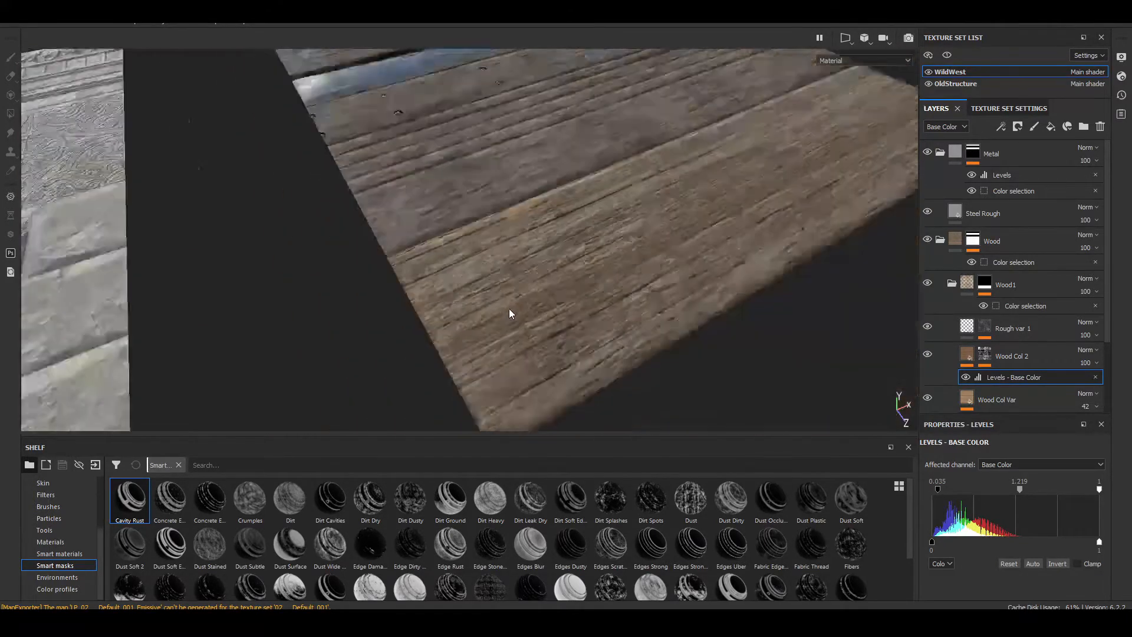
middle_click_drag(578, 302, 568, 205, "alt")
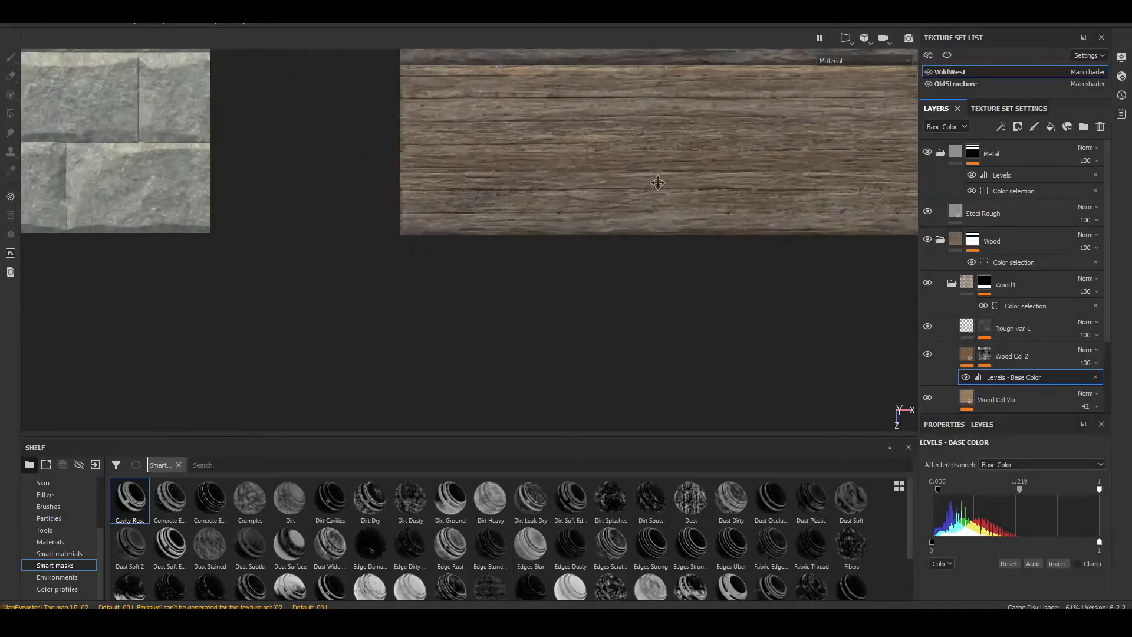
left_click_drag(659, 181, 746, 313, "alt")
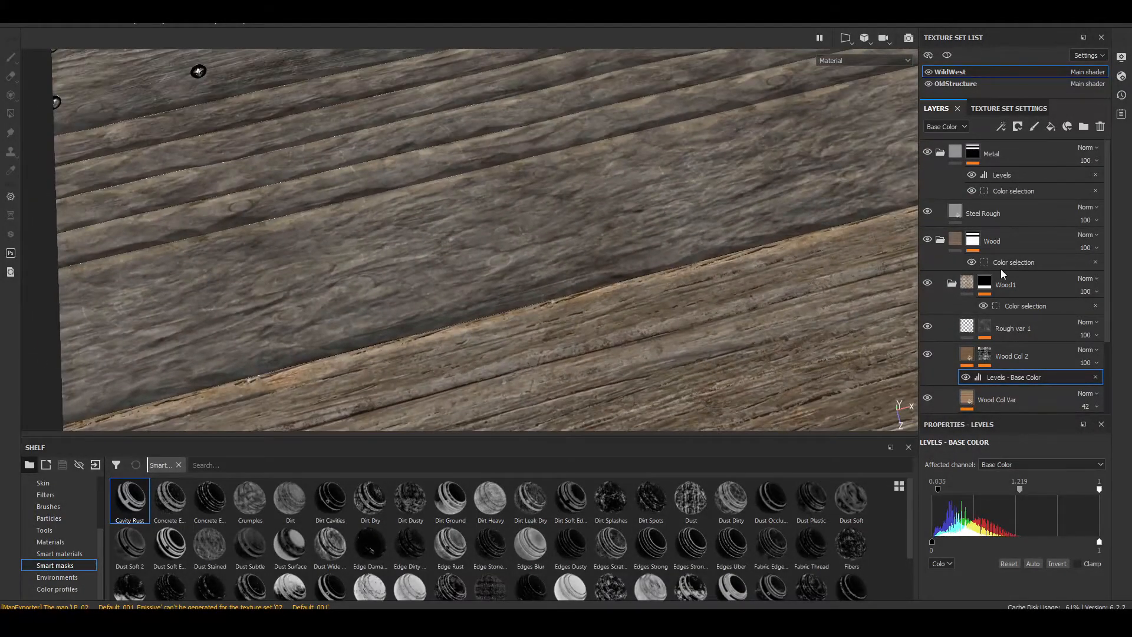
Step: Collapse the Wood1 folder inside Wood and mark it with the red color label
left_click(943, 237)
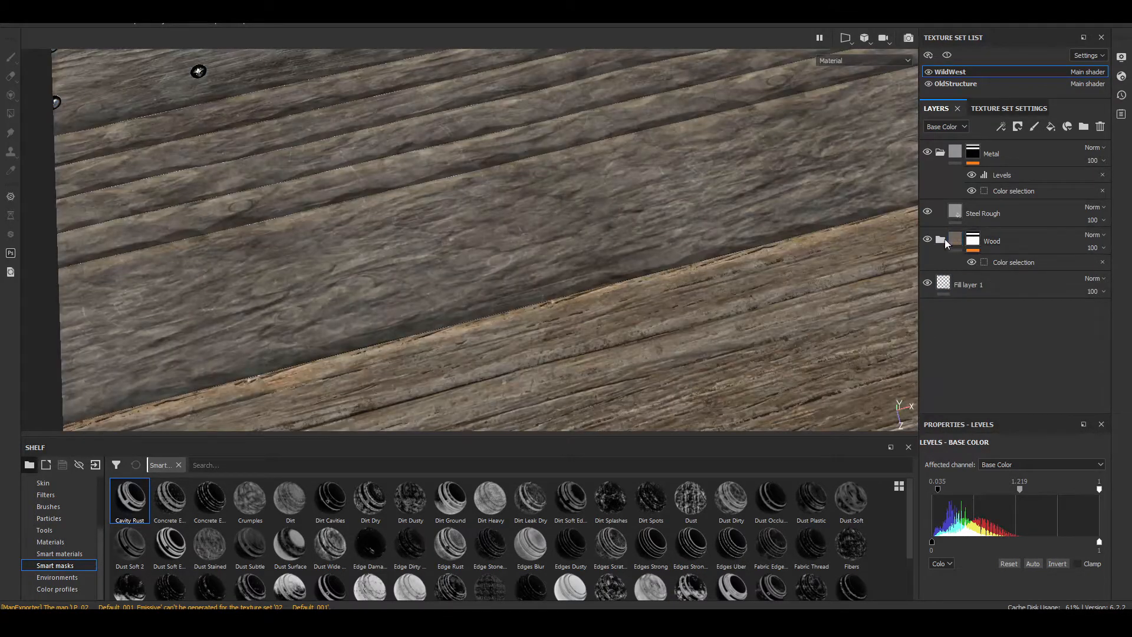
left_click(941, 239)
left_click(956, 285)
left_click(953, 283)
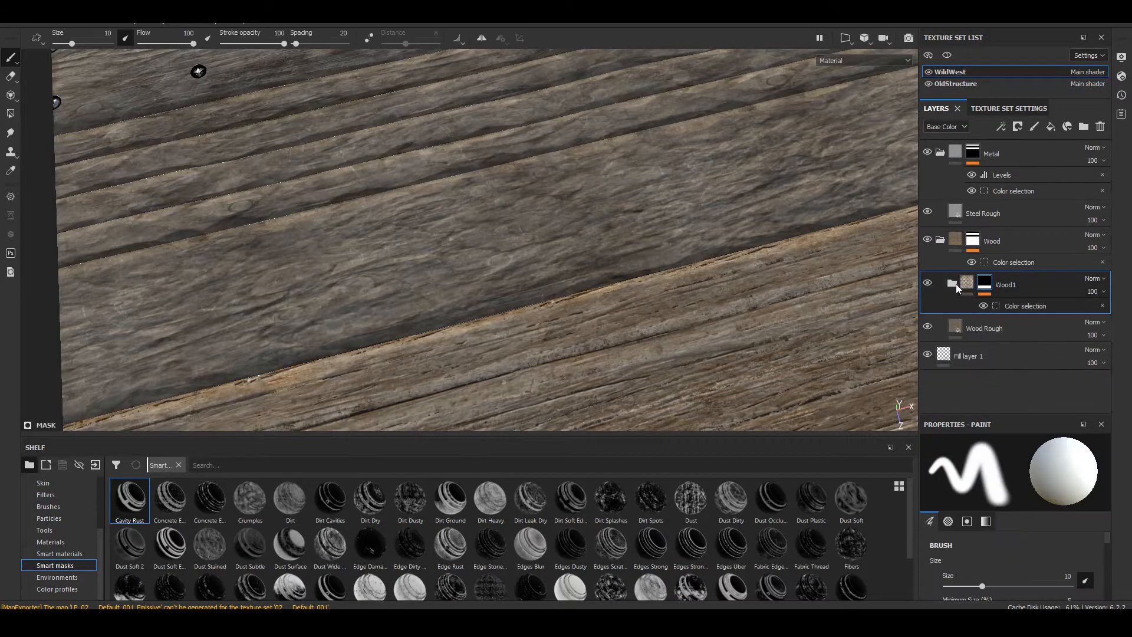
right_click(956, 284)
left_click(996, 289)
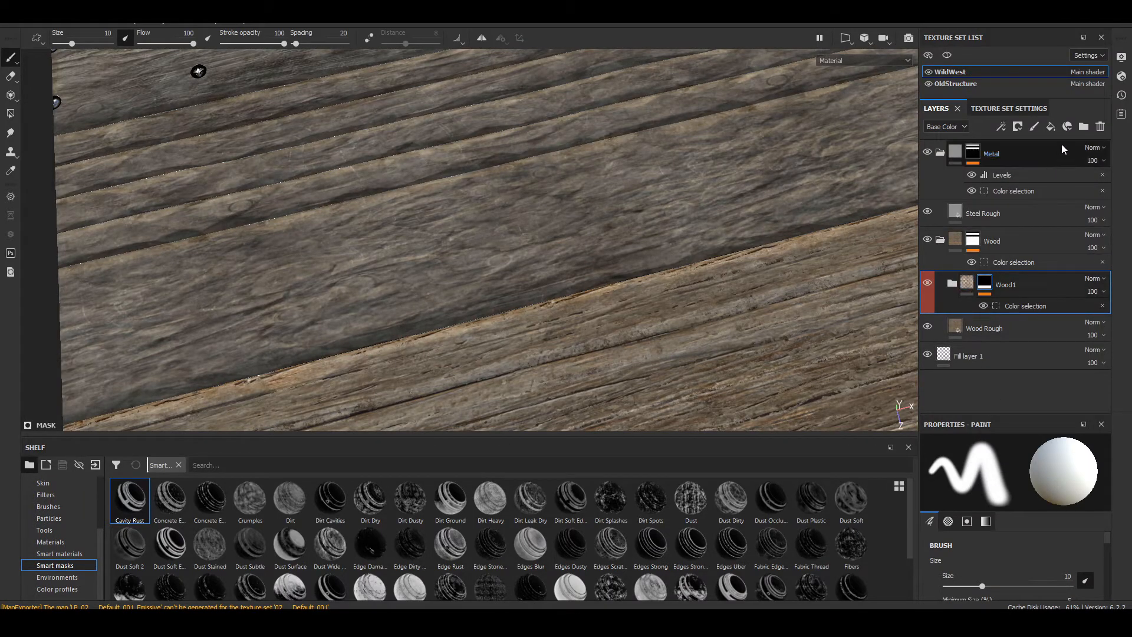
Step: Add a new folder above Wood1 and place an Aluminium Insulator material layer in it
left_click(1083, 126)
double_click(991, 285)
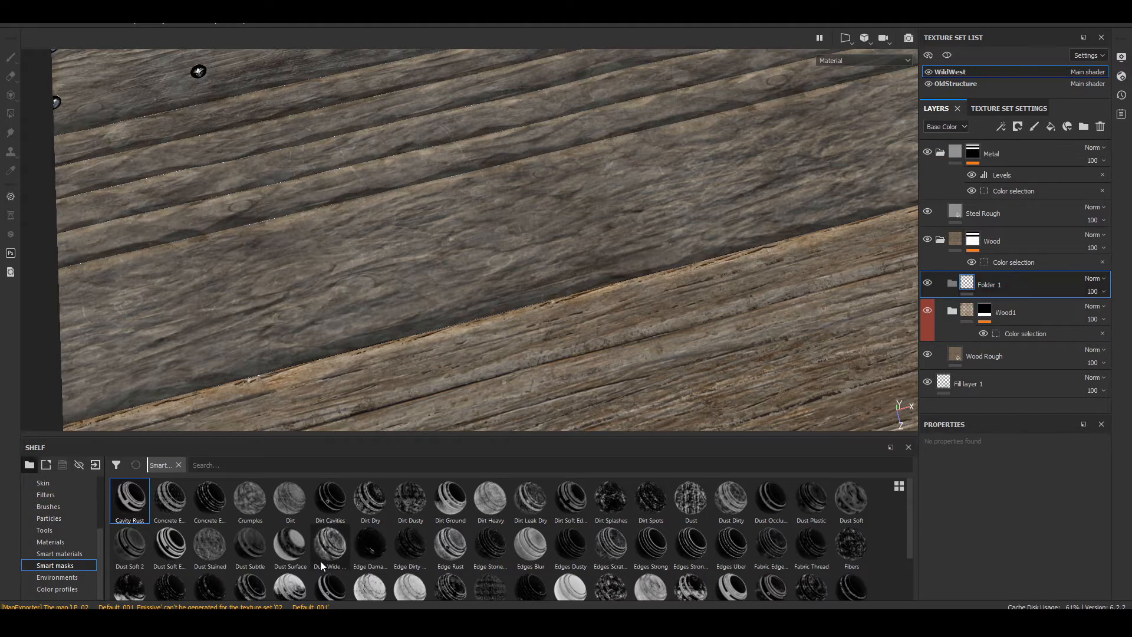
left_click(61, 543)
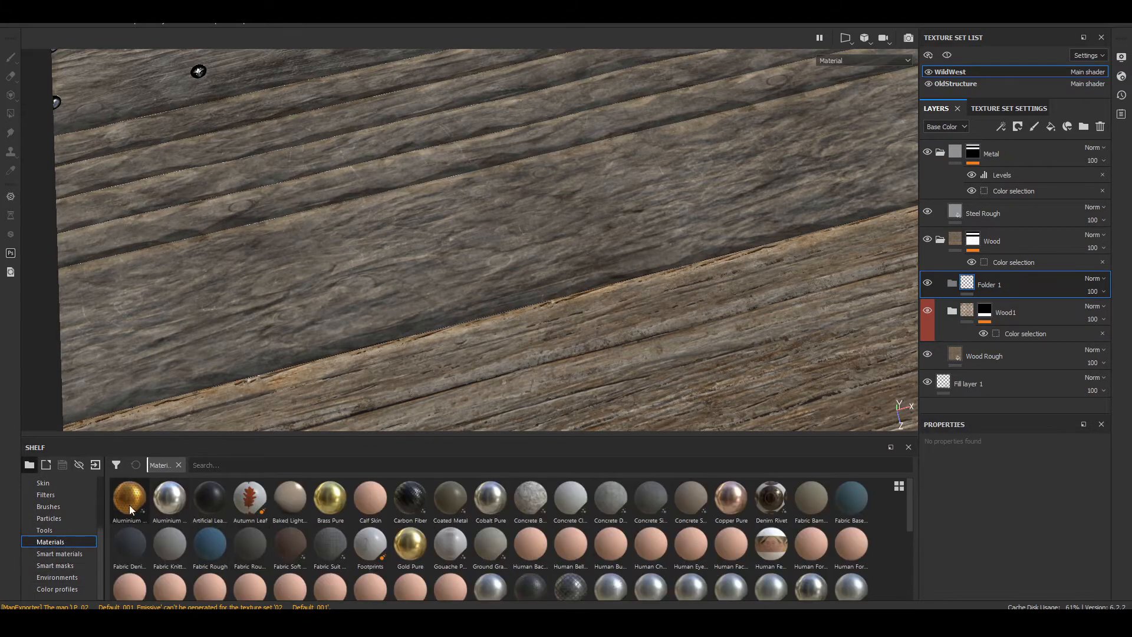
left_click_drag(129, 498, 1021, 285)
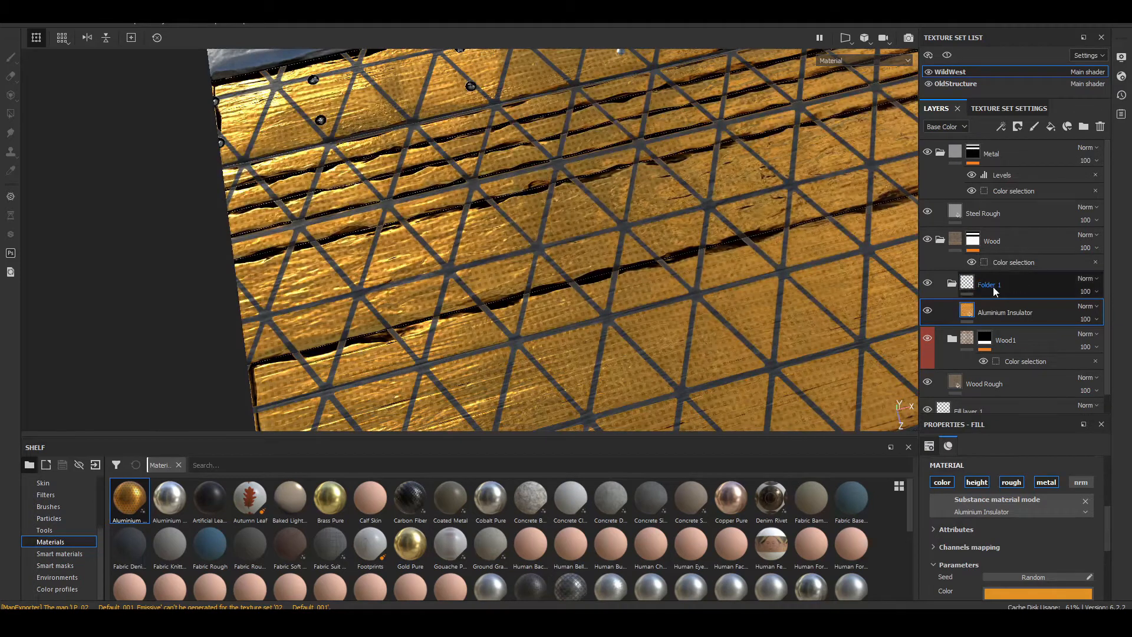
Step: Rename the new folder above Wood1 as Wood2
right_click(994, 289)
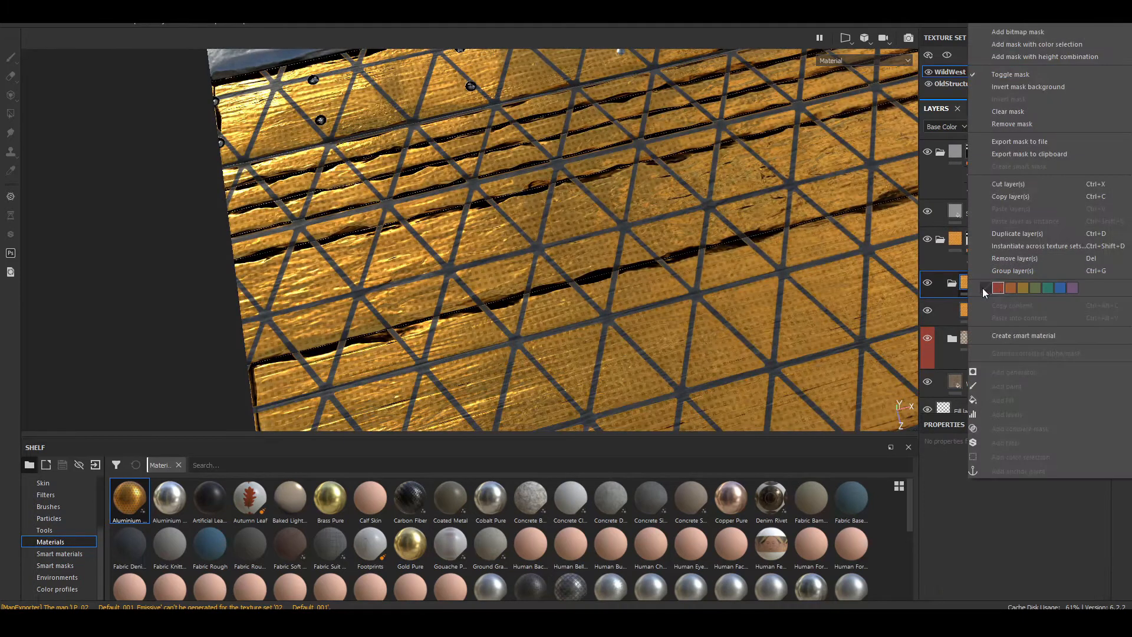
left_click(962, 289)
double_click(983, 286)
type("Wood2")
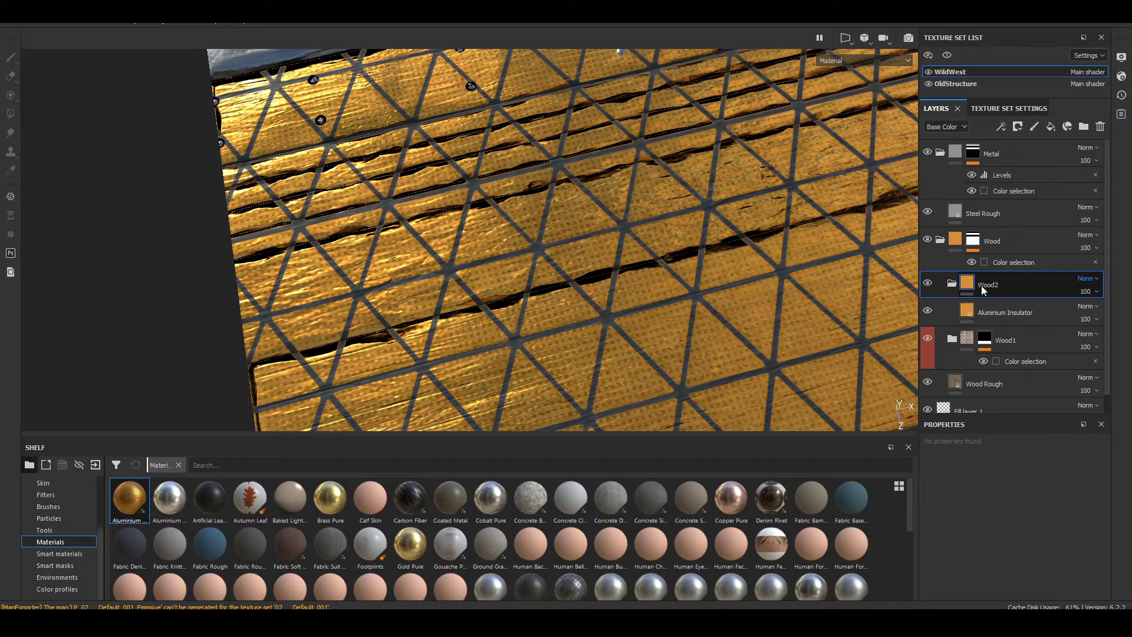
Step: Add a color selection mask to Wood2, pick the brown-orange ID color above the lowest plank, and set the tolerance to 0.05
right_click(981, 285)
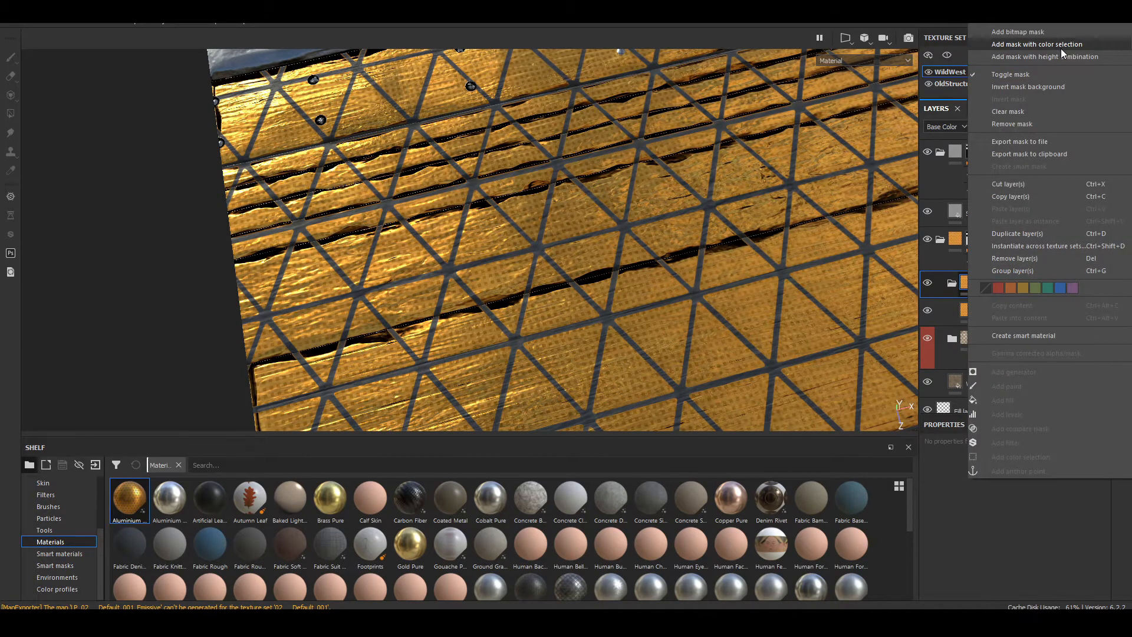
left_click(1059, 45)
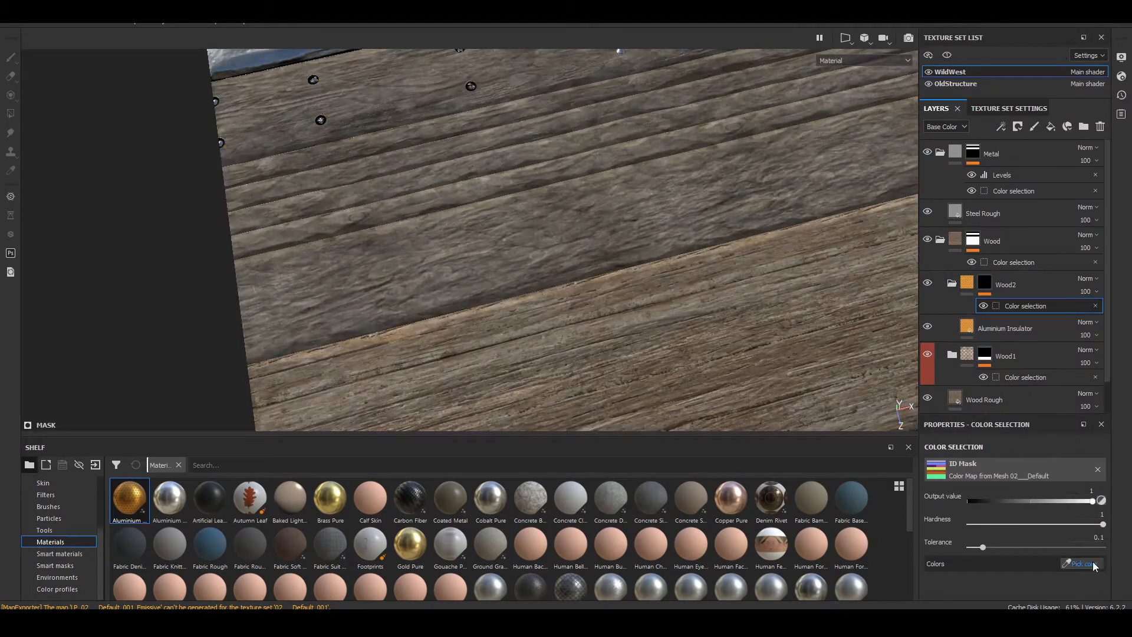
left_click(1092, 564)
scroll(686, 283, "down", 5)
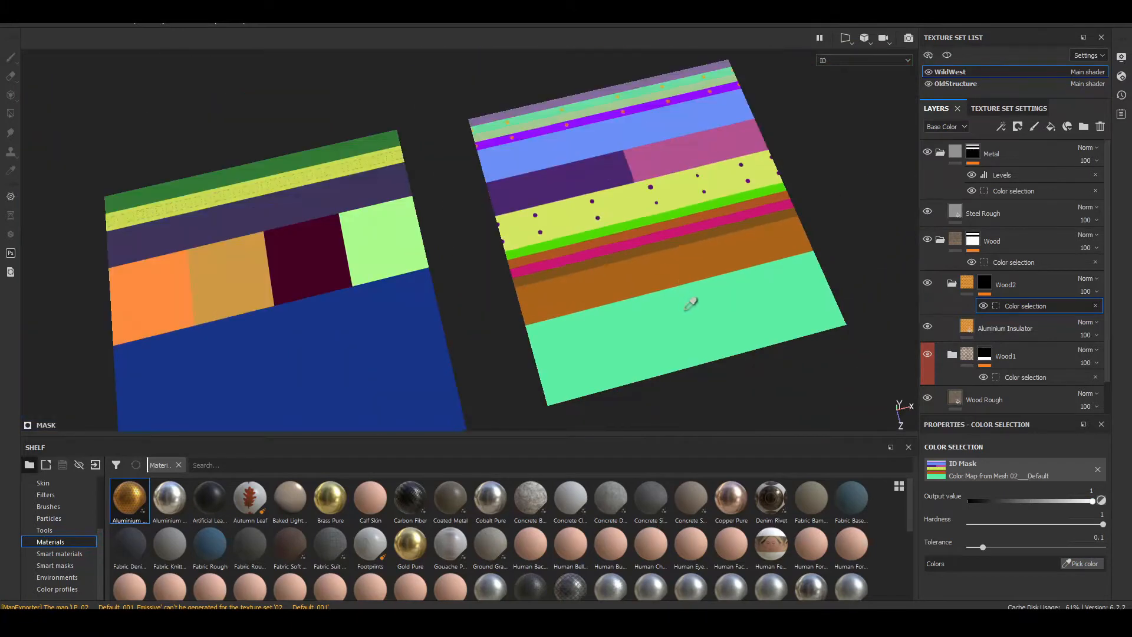
scroll(682, 280, "up", 4)
left_click(671, 254)
left_click_drag(670, 297, 751, 207, "alt")
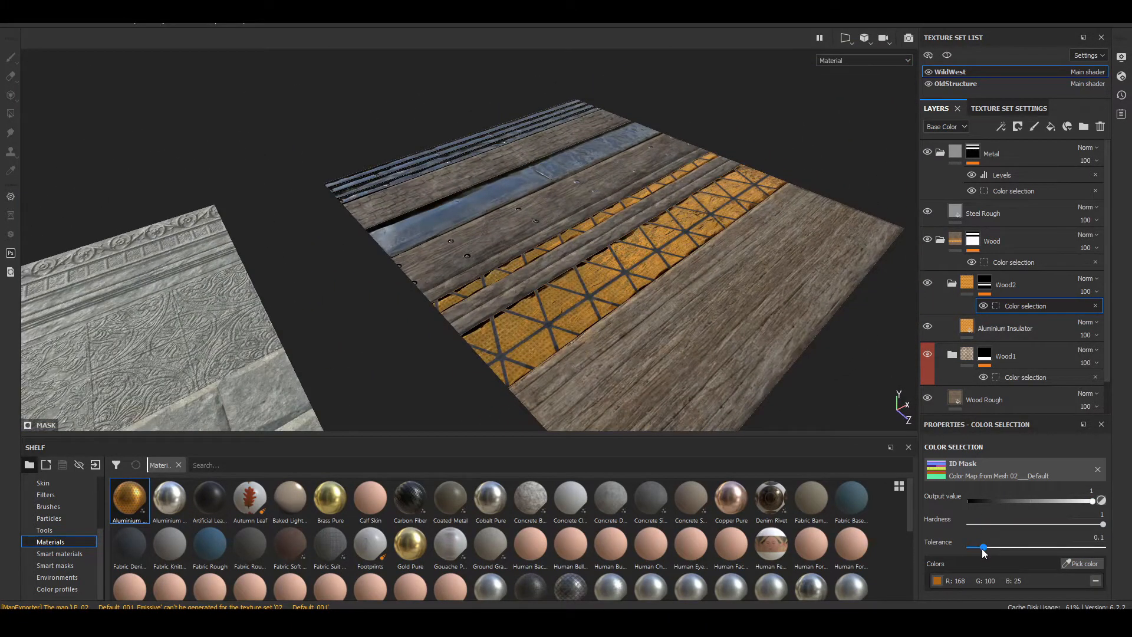
left_click_drag(983, 553, 977, 551)
Step: Mark the Wood2 folder with the orange color label
left_click_drag(581, 235, 362, 321, "alt")
scroll(561, 235, "up", 3)
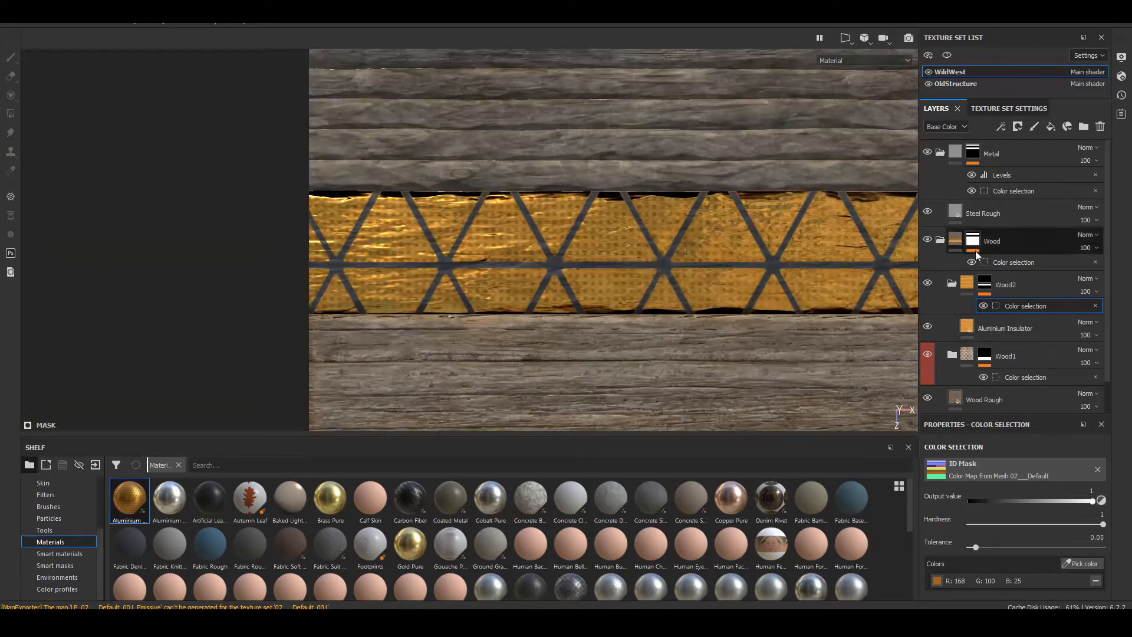
key("Delete")
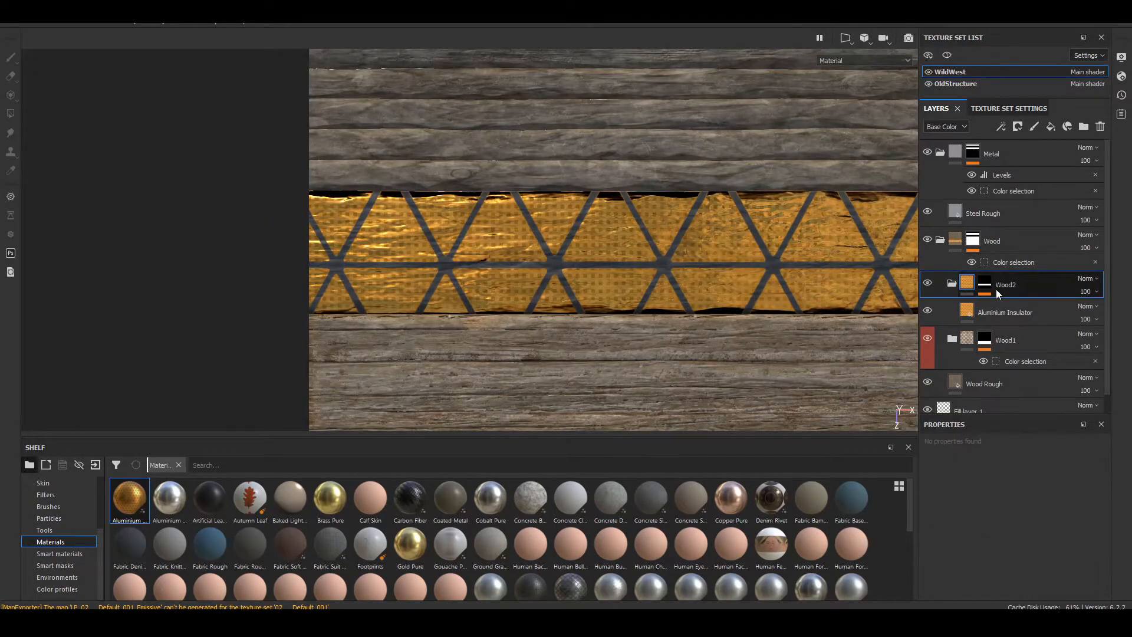
right_click(974, 293)
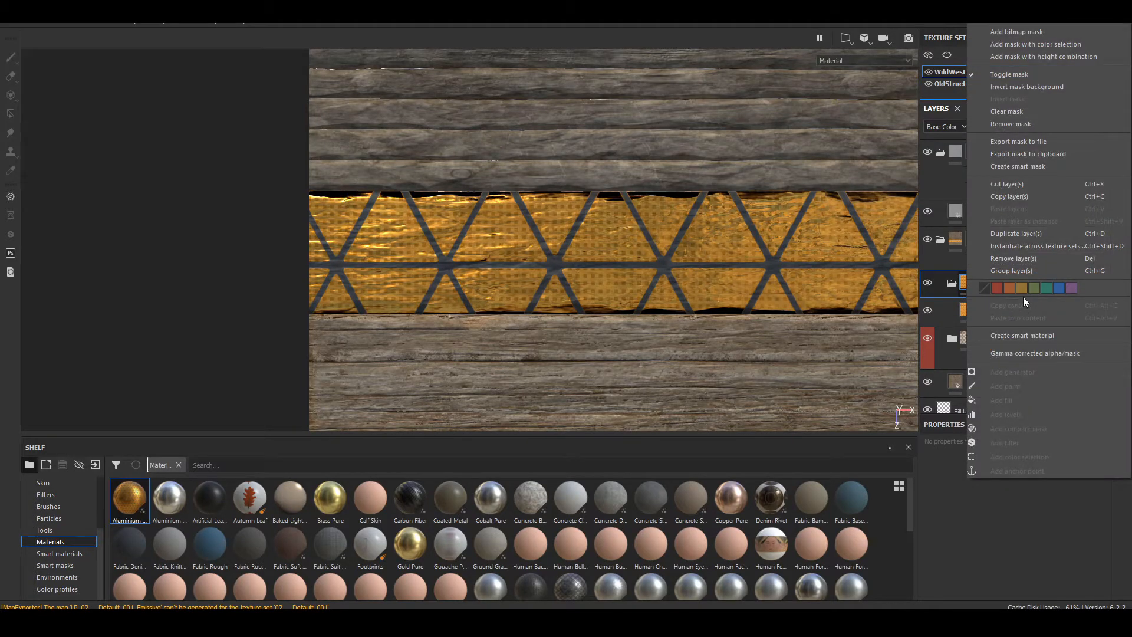
left_click(1011, 288)
Step: Replace the material of the Aluminium Insulator layer in Wood2 with Wood Rough
left_click(985, 312)
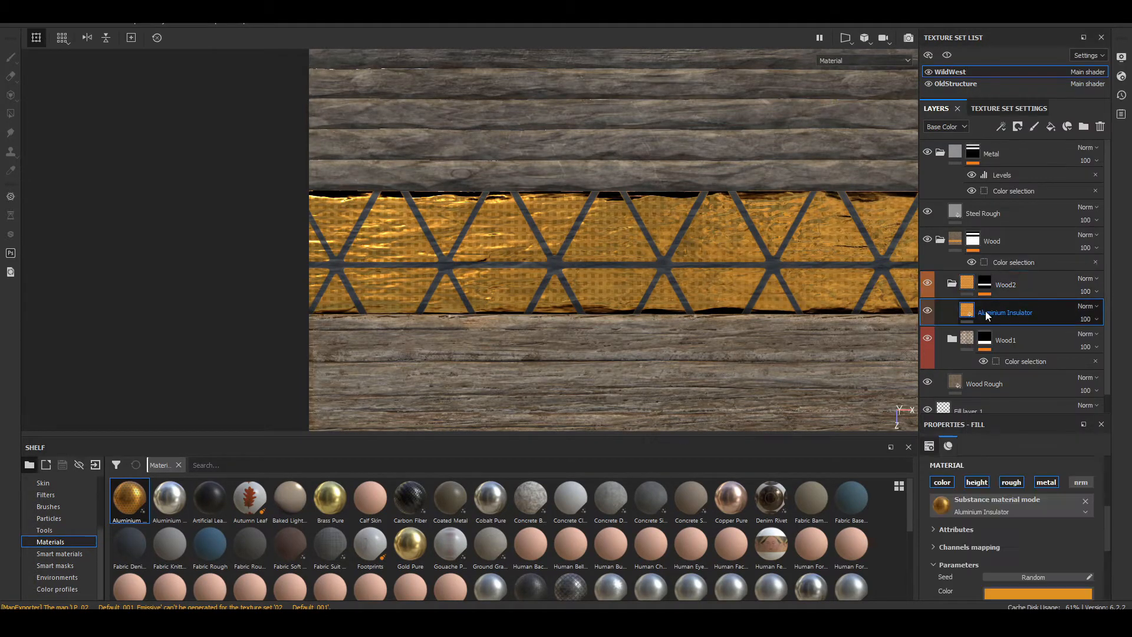
scroll(474, 572, "down", 5)
left_click(334, 585)
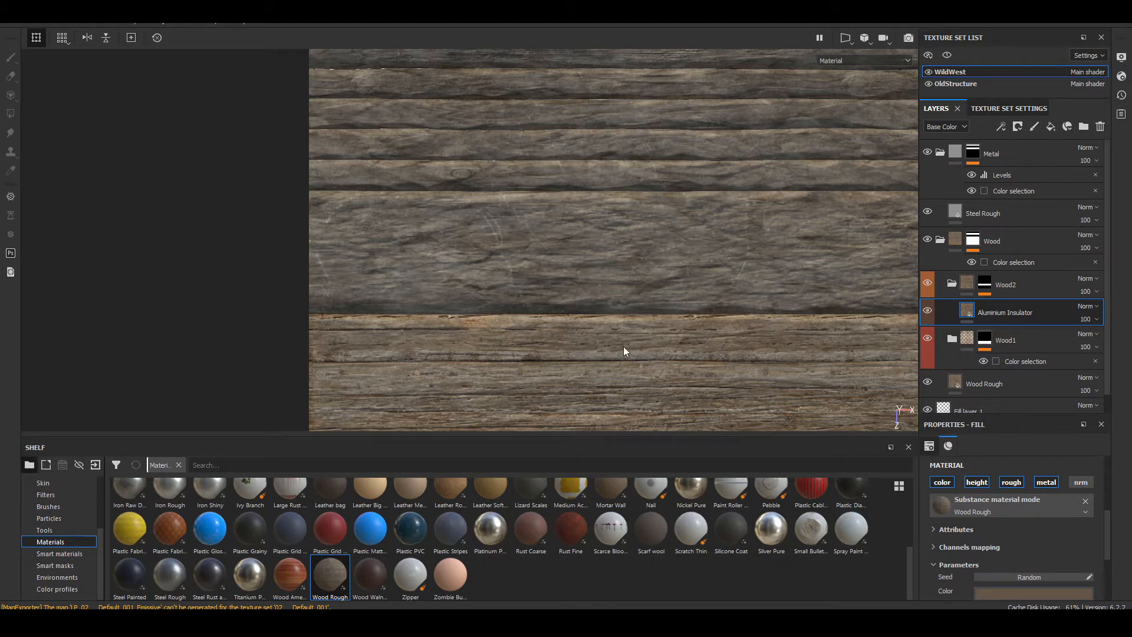
Step: Examine the plank masked by Wood2 and show the project's imported textures in the shelf
scroll(623, 347, "up", 1)
middle_click_drag(623, 348, 483, 234, "alt")
scroll(484, 234, "down", 5)
middle_click_drag(550, 198, 430, 197, "alt")
scroll(344, 162, "up", 5)
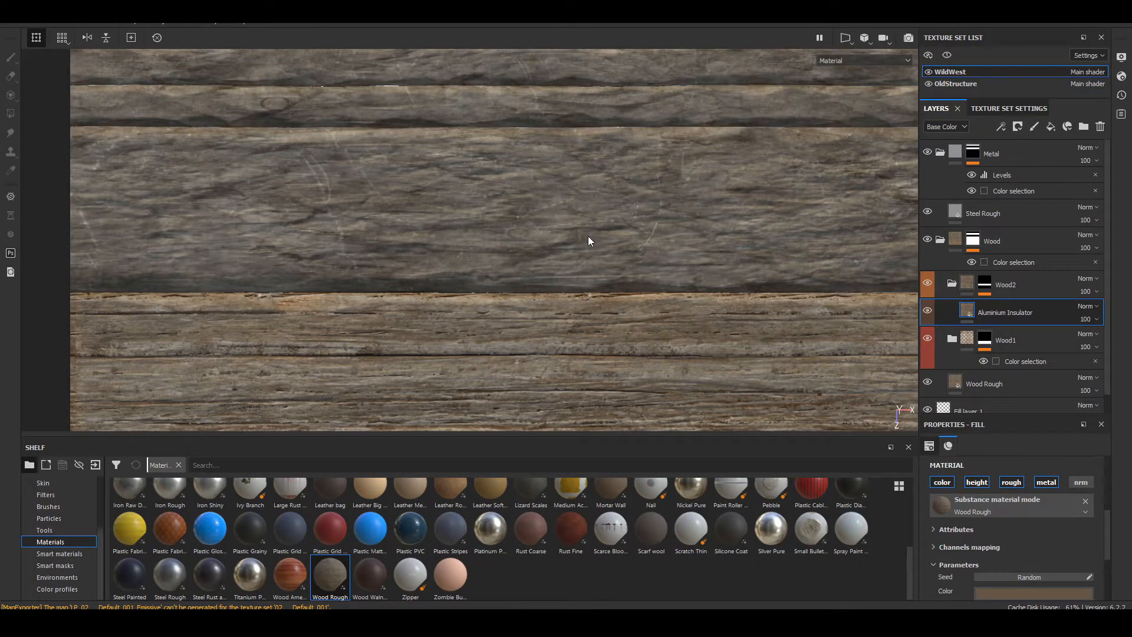
left_click(47, 495)
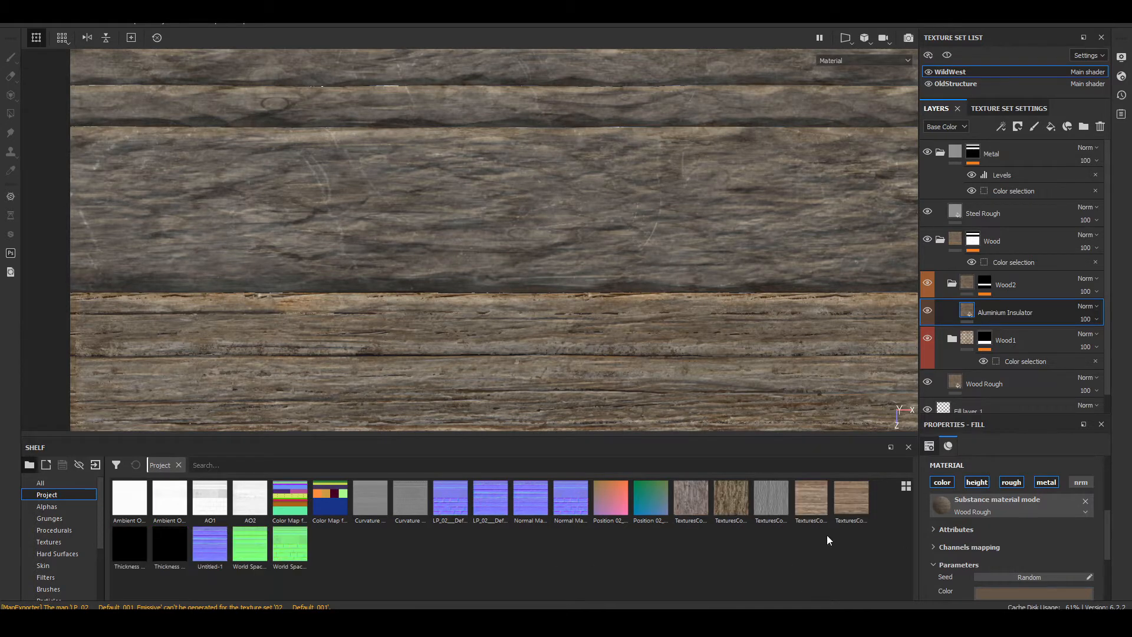
mouse_move(686, 518)
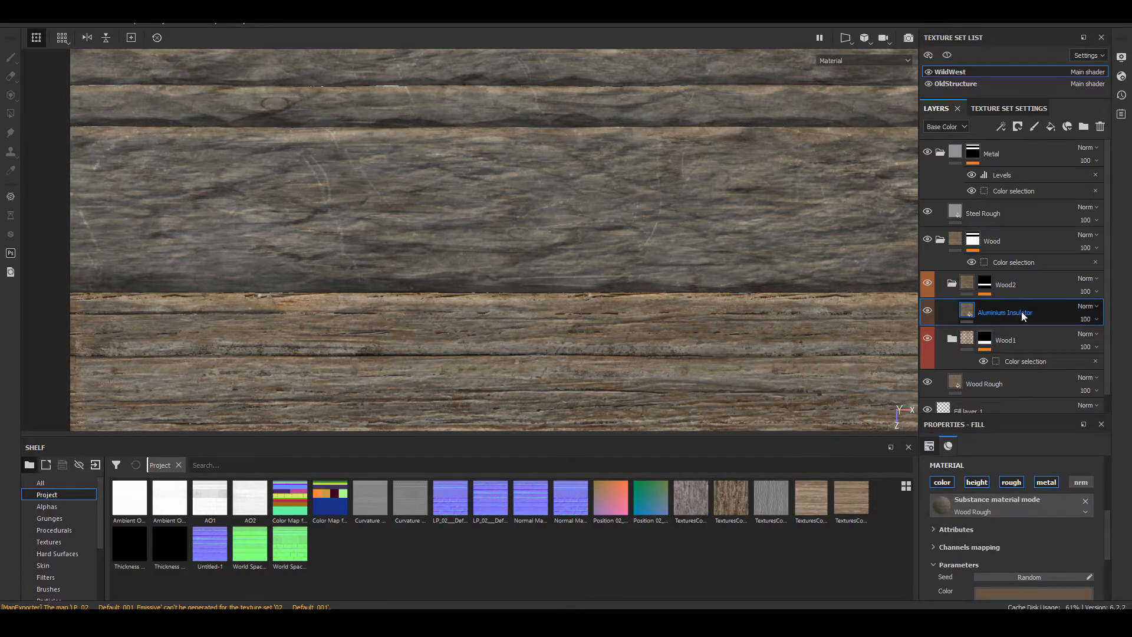
Step: Delete the Aluminium Insulator layer and add a fill layer named Col 1 inside the Wood2 folder
key("Delete")
left_click(1051, 126)
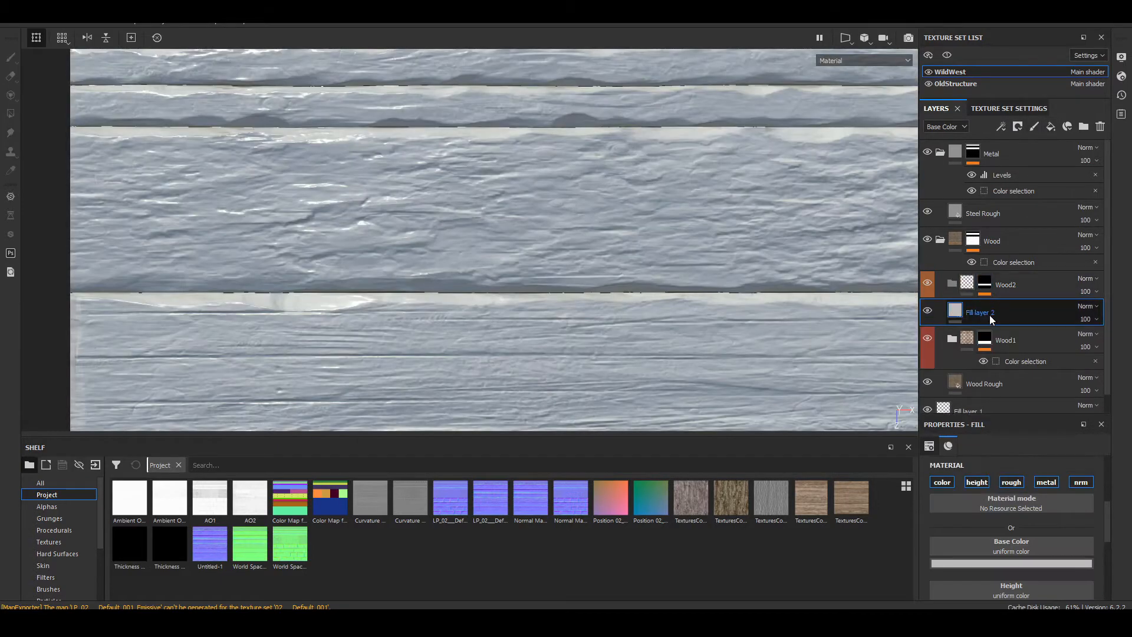
mouse_move(992, 313)
left_mouse_down()
mouse_move(1021, 288)
mouse_move(993, 299)
left_mouse_up()
double_click(985, 310)
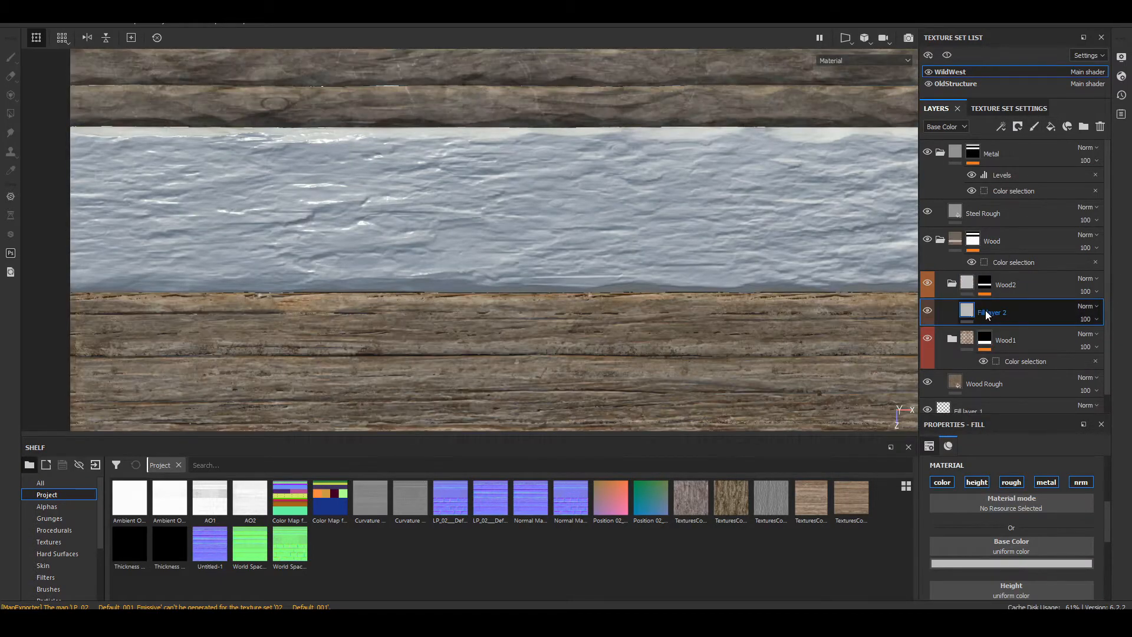
type("col 1")
key("Return")
Step: Fill only Col 1's color channel with the seamless bark texture ending in 0009_1, rotated 90 degrees at a scale of 4
left_click_drag(690, 500, 1019, 541)
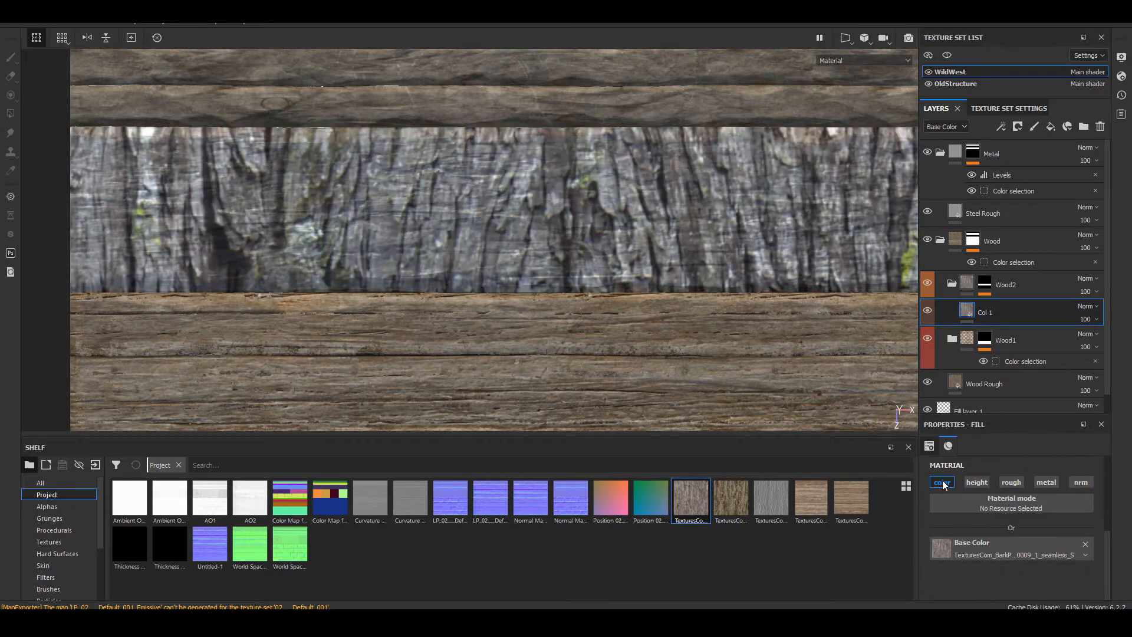
scroll(444, 263, "down", 6)
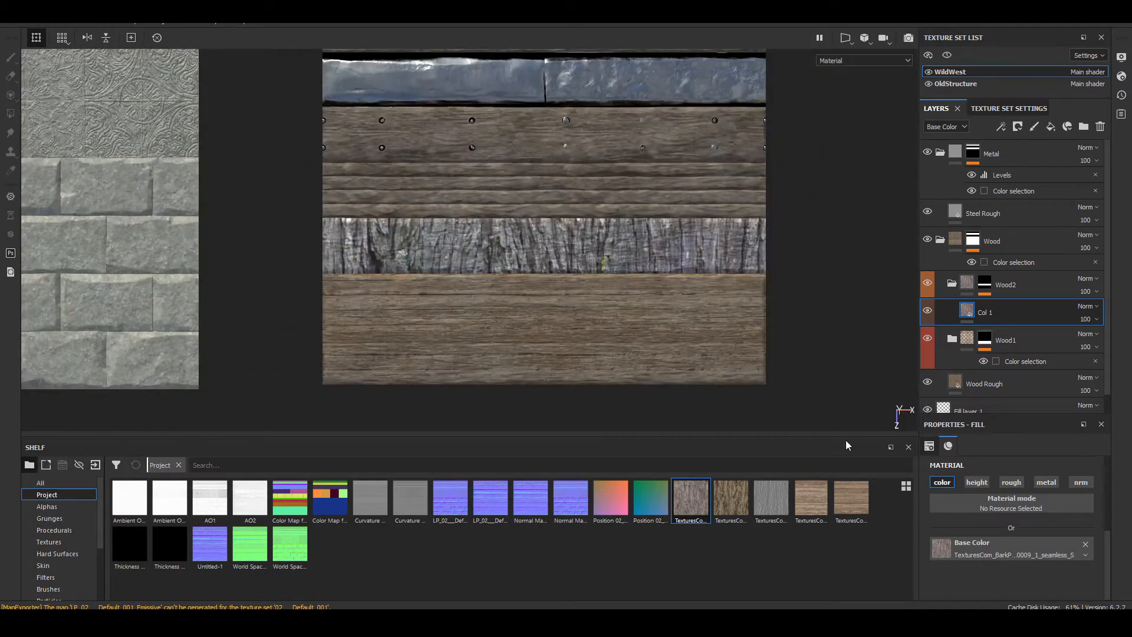
scroll(982, 505, "up", 3)
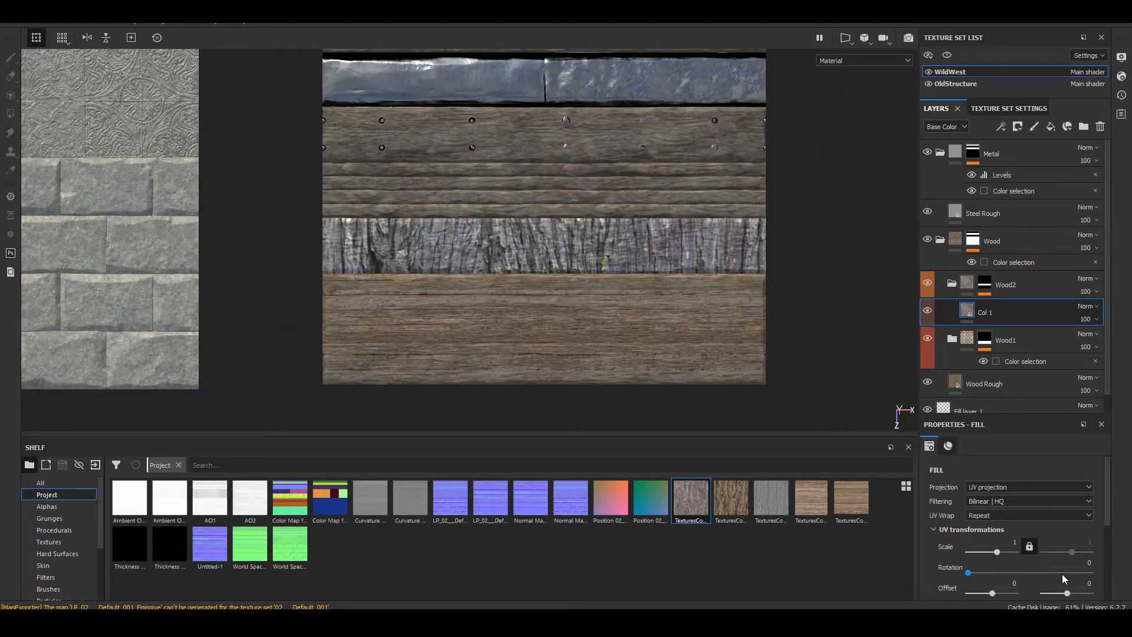
left_click(1085, 561)
key("Return")
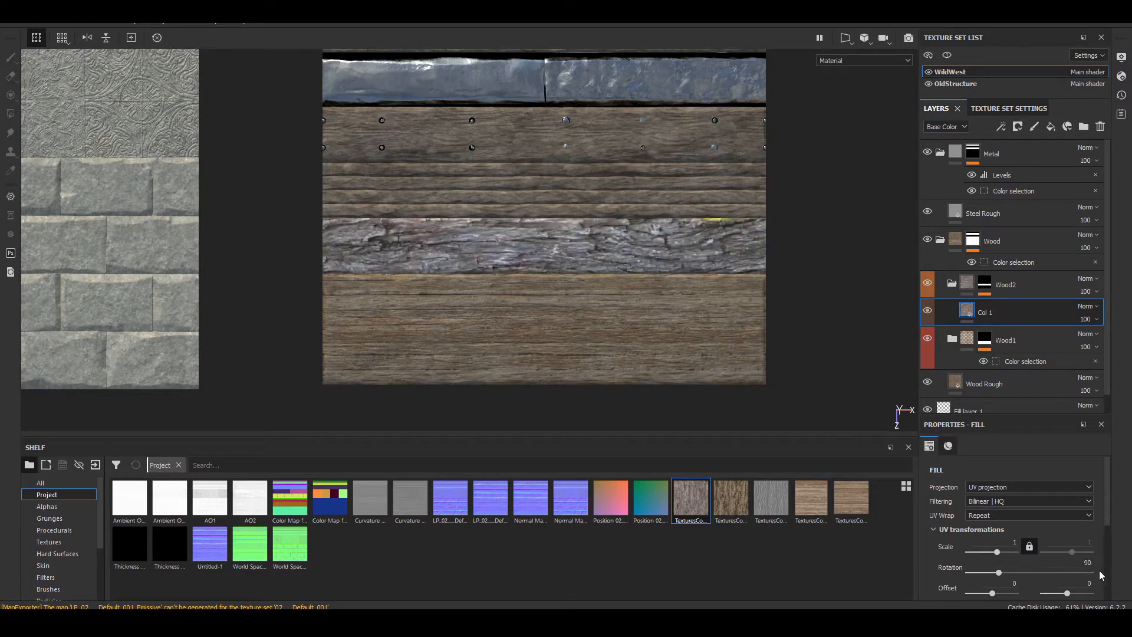
left_click(1004, 541)
type("4")
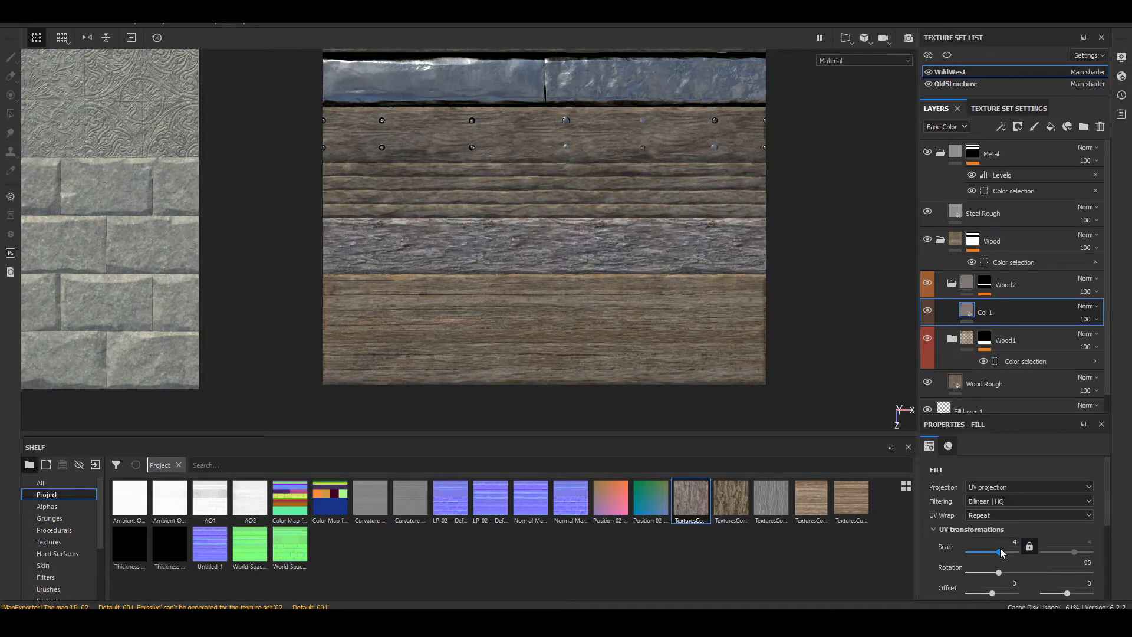
key("Return")
scroll(382, 275, "up", 5)
left_click_drag(582, 240, 717, 330, "alt")
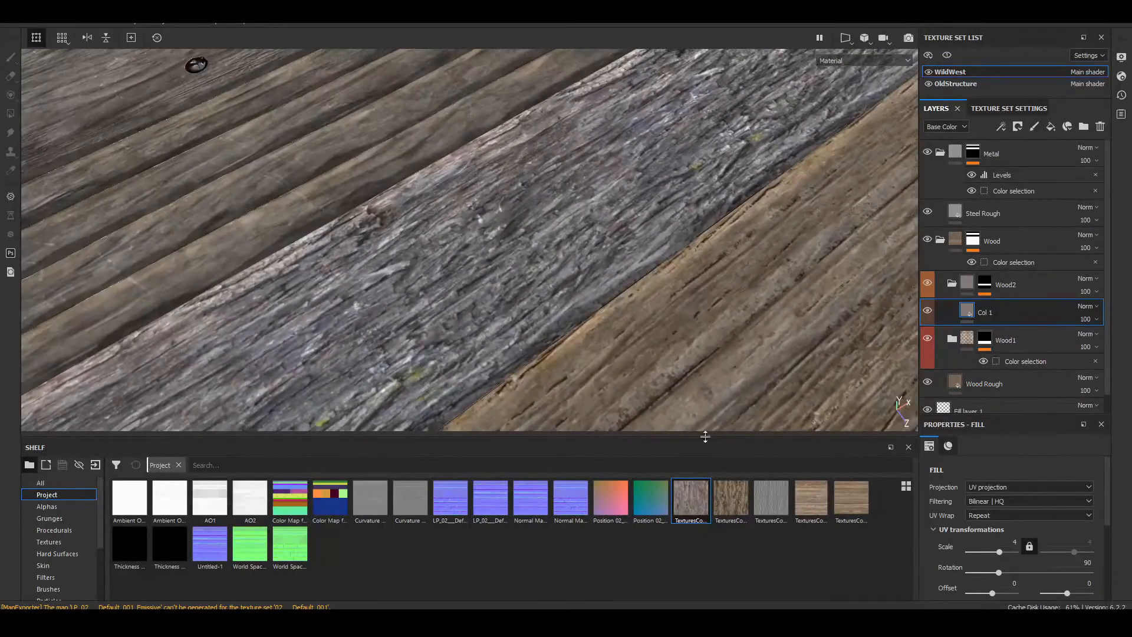
Step: Try the bark texture 0016 as Col 1's base color and restore the bark texture ending in 0009_1
left_click_drag(731, 514, 982, 550)
left_click_drag(737, 353, 593, 349, "alt")
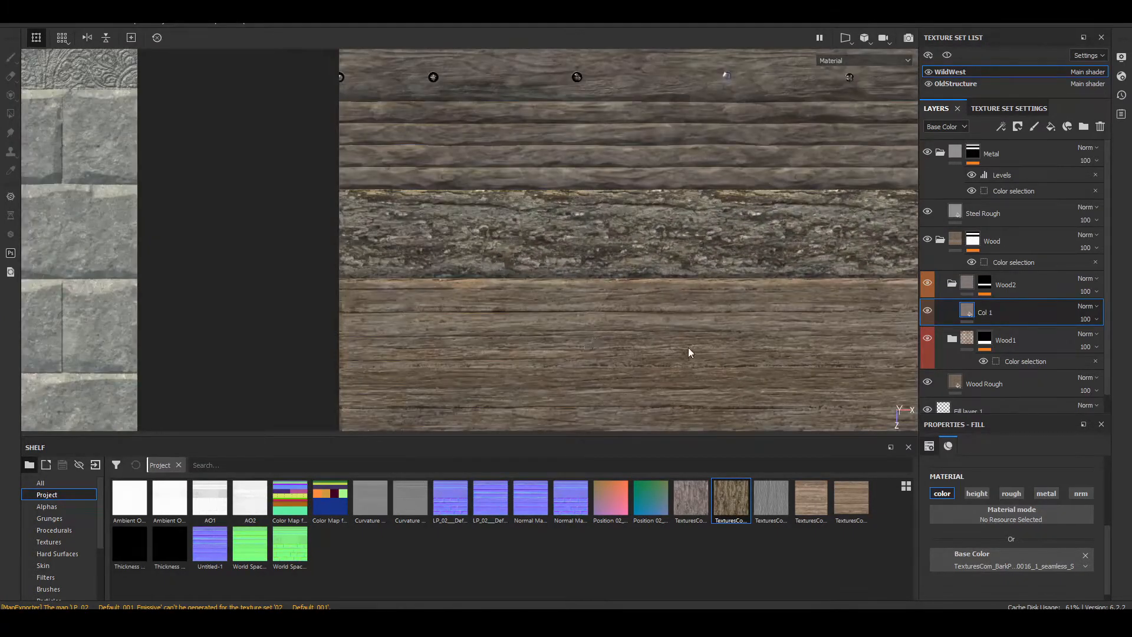
middle_click_drag(726, 331, 653, 333, "alt")
left_click_drag(690, 500, 964, 557)
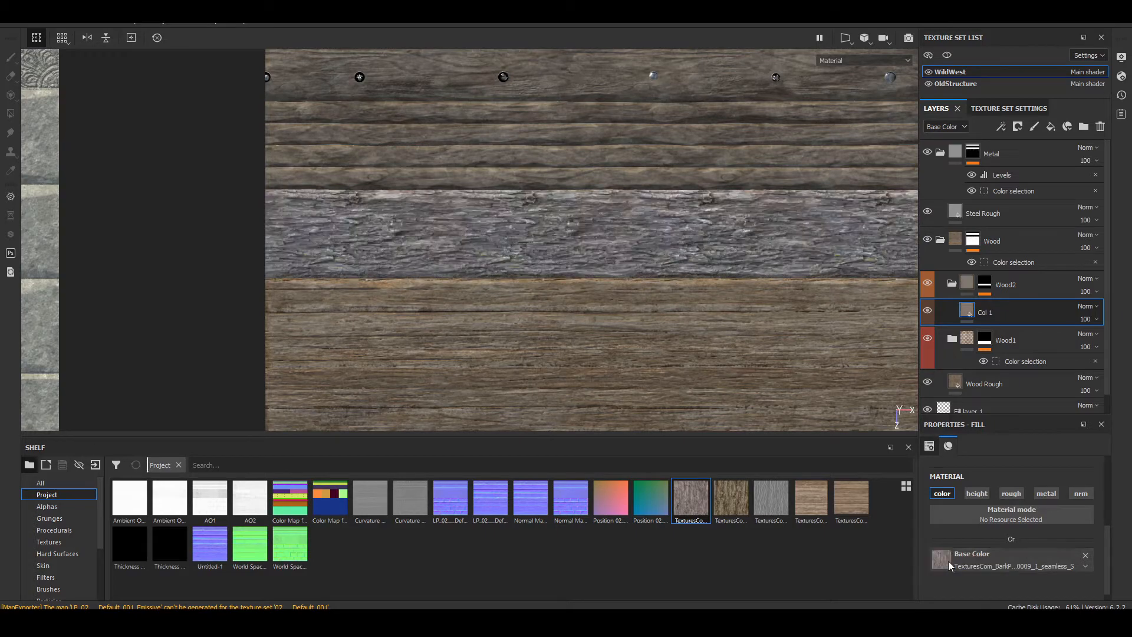
middle_click_drag(595, 324, 474, 339, "alt")
scroll(492, 253, "up", 4)
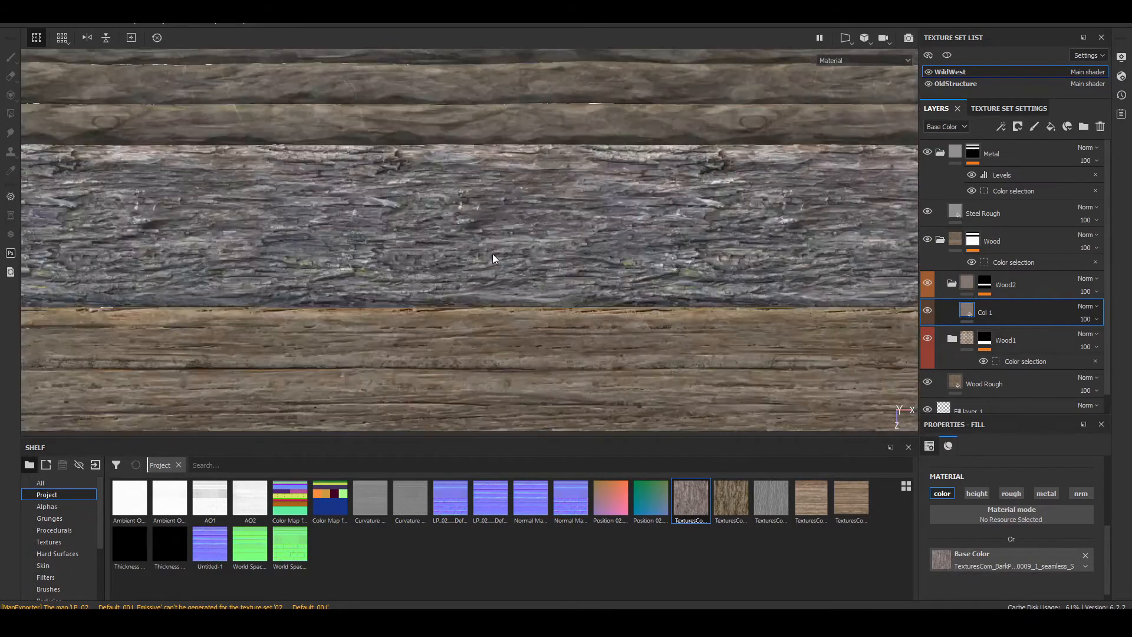
scroll(493, 253, "down", 4)
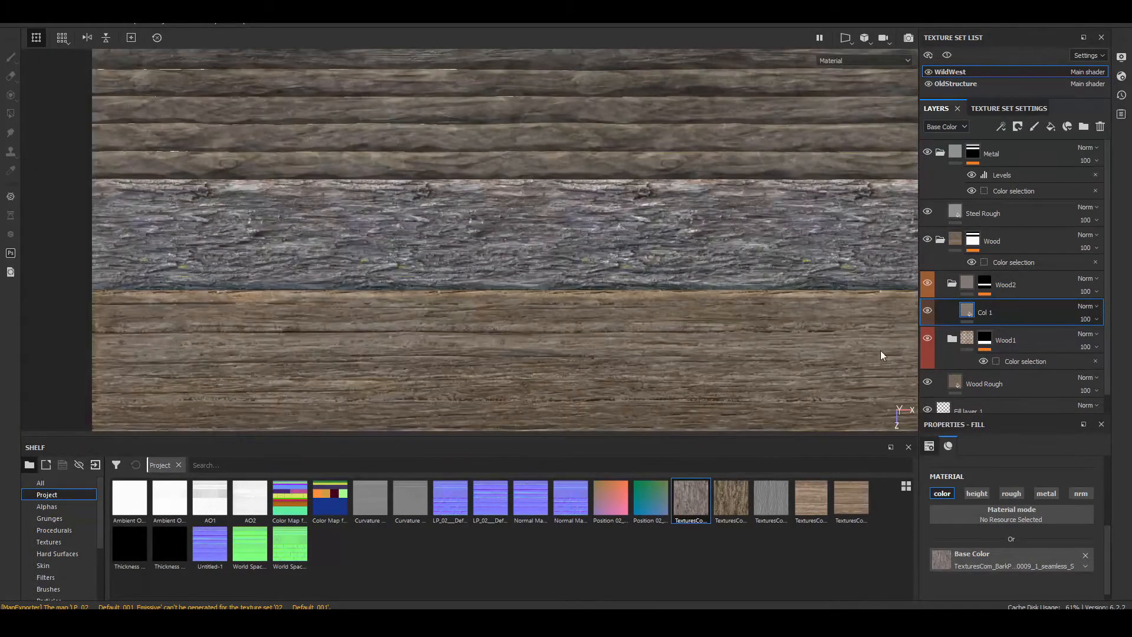
Step: Lower the opacity of the Col 1 layer to 59
left_click(1096, 319)
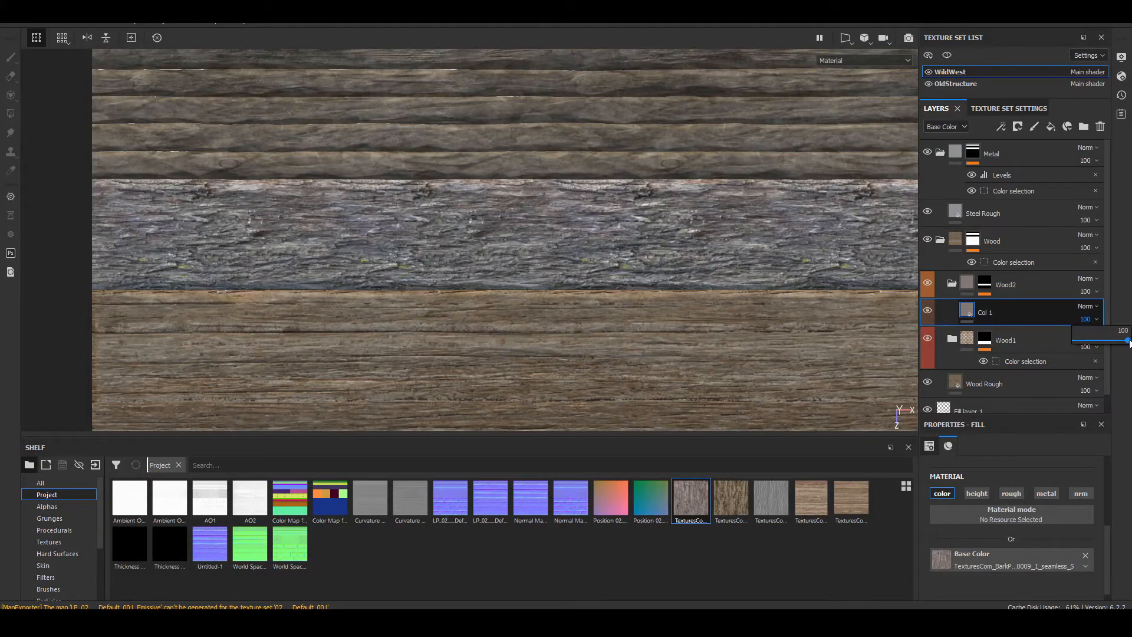
mouse_move(1127, 341)
left_mouse_down()
mouse_move(1071, 340)
mouse_move(1126, 340)
mouse_move(1108, 339)
left_mouse_up()
scroll(485, 259, "up", 5)
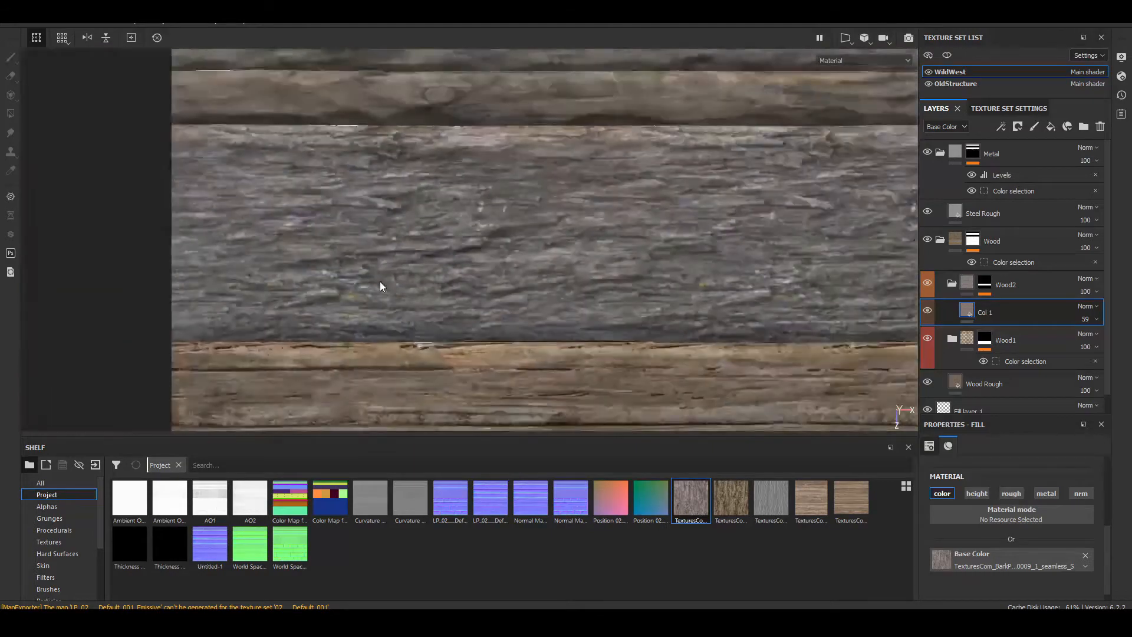
Step: Examine how the grey bark plank blends with the neighbouring planks, close up and at oblique angles
scroll(379, 281, "down", 10)
middle_click_drag(708, 296, 679, 297, "alt")
scroll(487, 235, "up", 4)
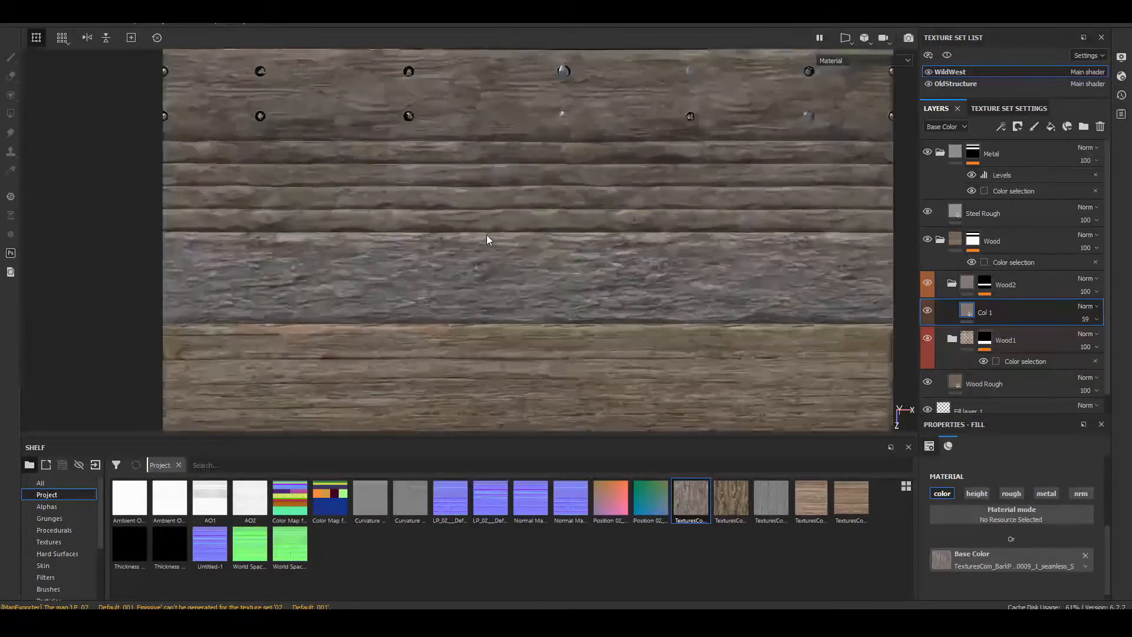
scroll(486, 236, "up", 5)
middle_click_drag(502, 327, 694, 229, "alt")
scroll(570, 280, "down", 3)
scroll(571, 280, "down", 4)
left_click_drag(694, 228, 578, 110, "alt")
scroll(648, 206, "down", 2)
middle_click_drag(672, 225, 653, 203, "alt")
left_click_drag(653, 203, 677, 227, "alt")
right_click_drag(677, 228, 593, 186, "shift")
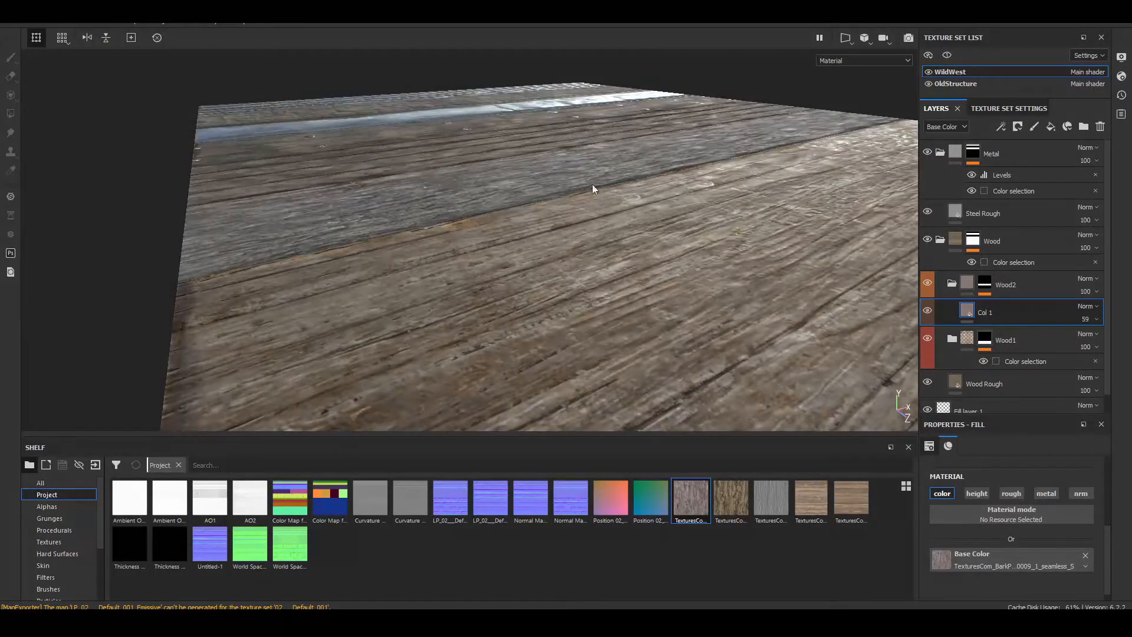
left_click_drag(593, 186, 481, 295, "alt")
middle_click_drag(633, 207, 517, 335, "alt")
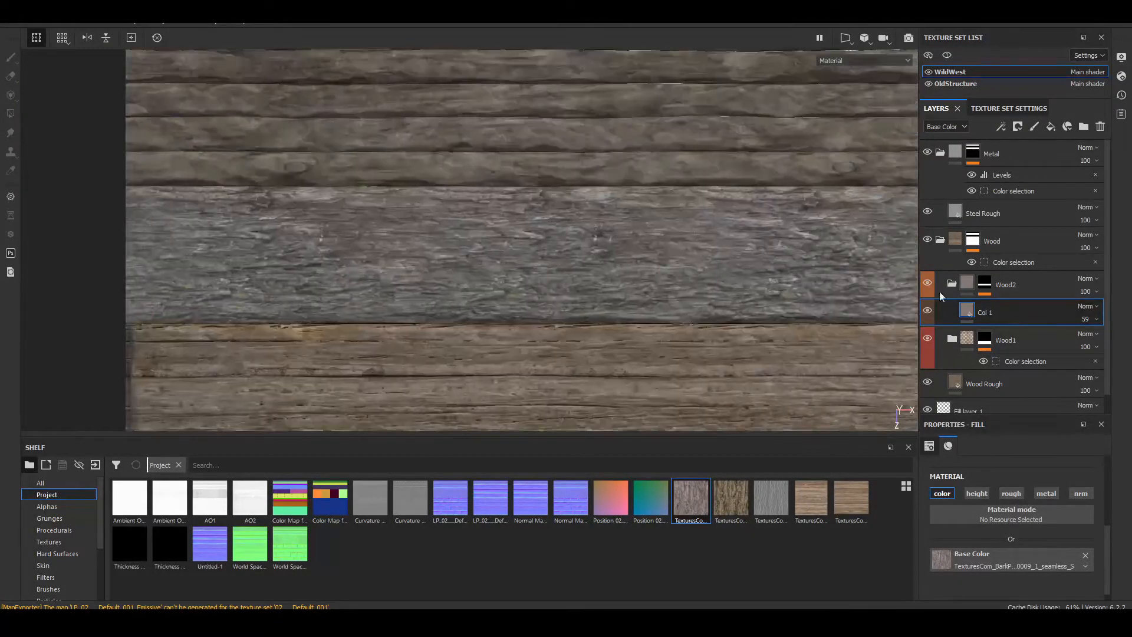
scroll(547, 199, "down", 5)
middle_click_drag(619, 211, 617, 289, "alt")
scroll(493, 256, "up", 6)
middle_click_drag(531, 324, 616, 186, "alt")
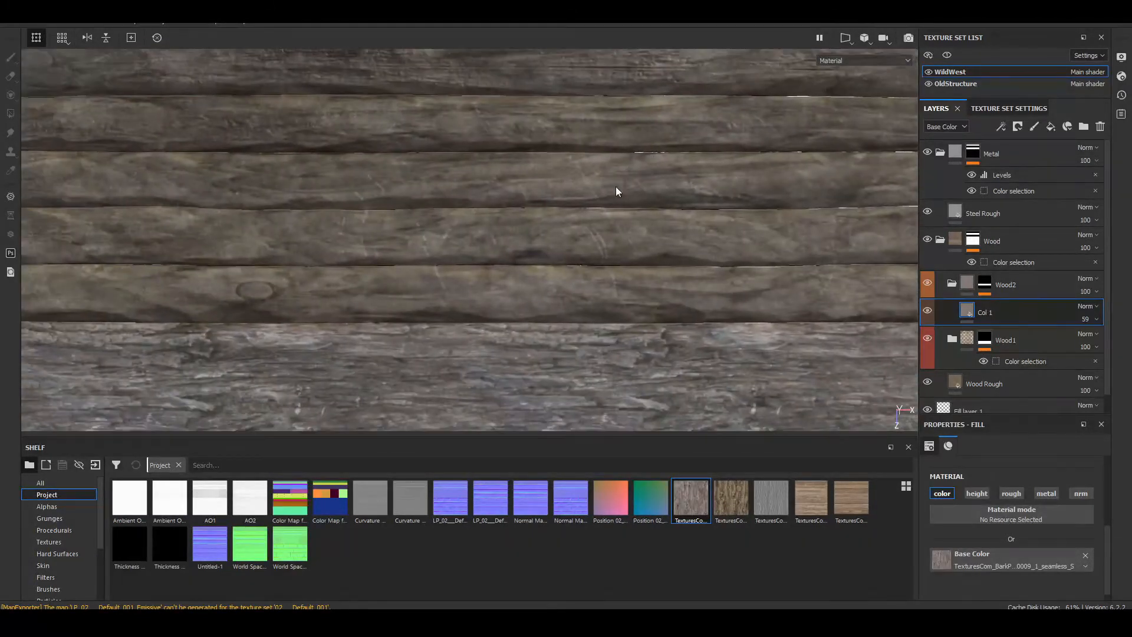
Step: Collapse the Wood2 folder and compare its plank with the rest of the trim sheet under different lighting angles
left_click(952, 283)
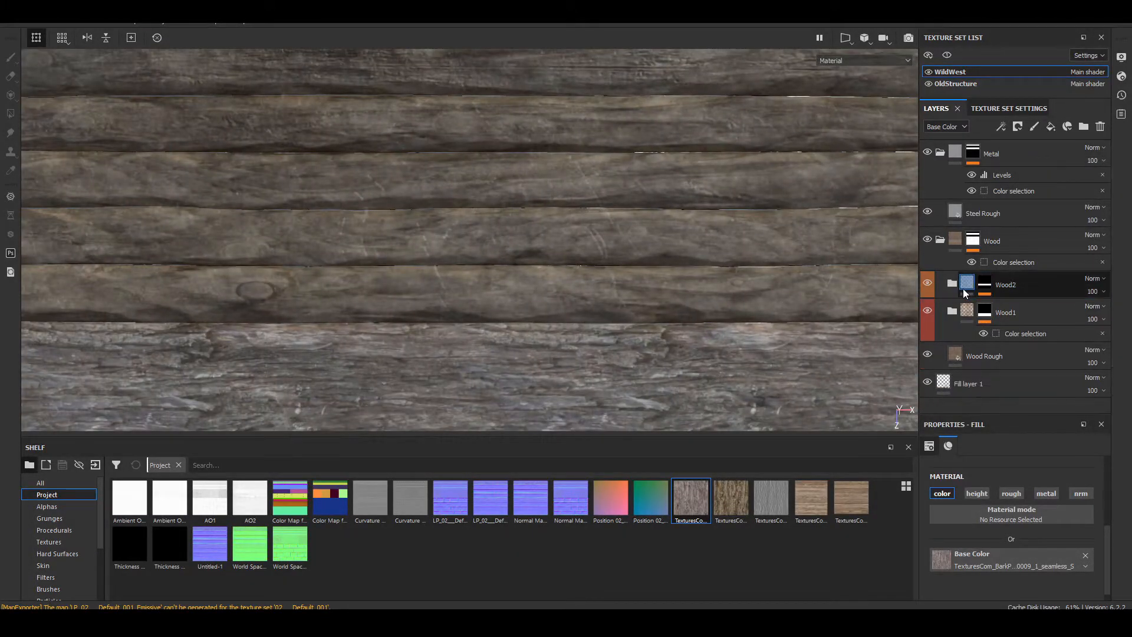
scroll(699, 340, "down", 6)
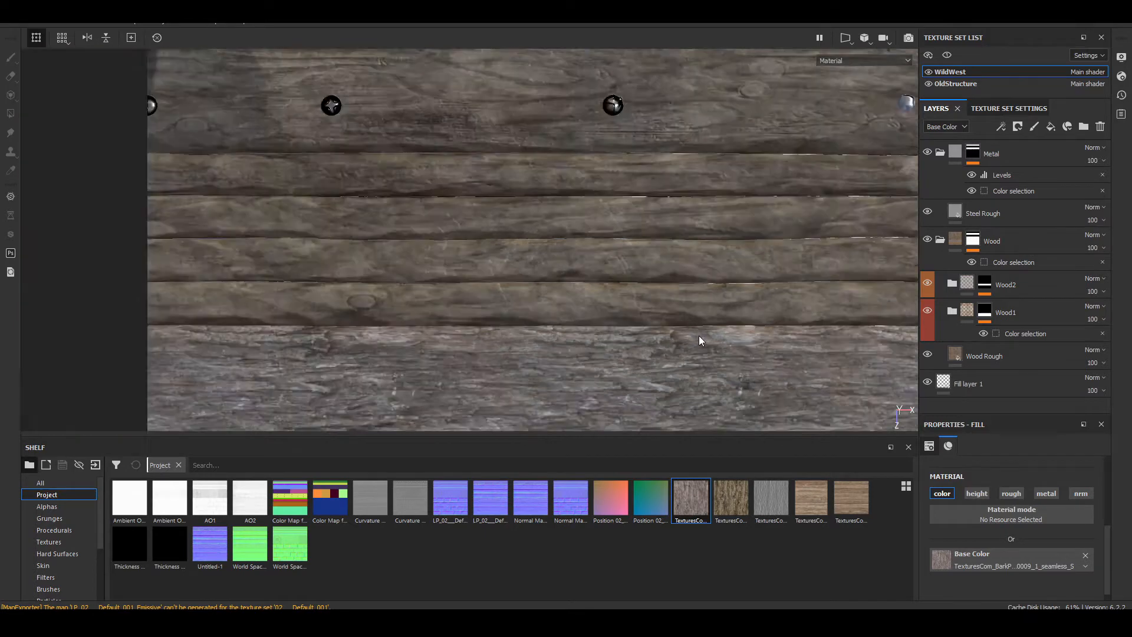
middle_click_drag(699, 339, 666, 244, "alt")
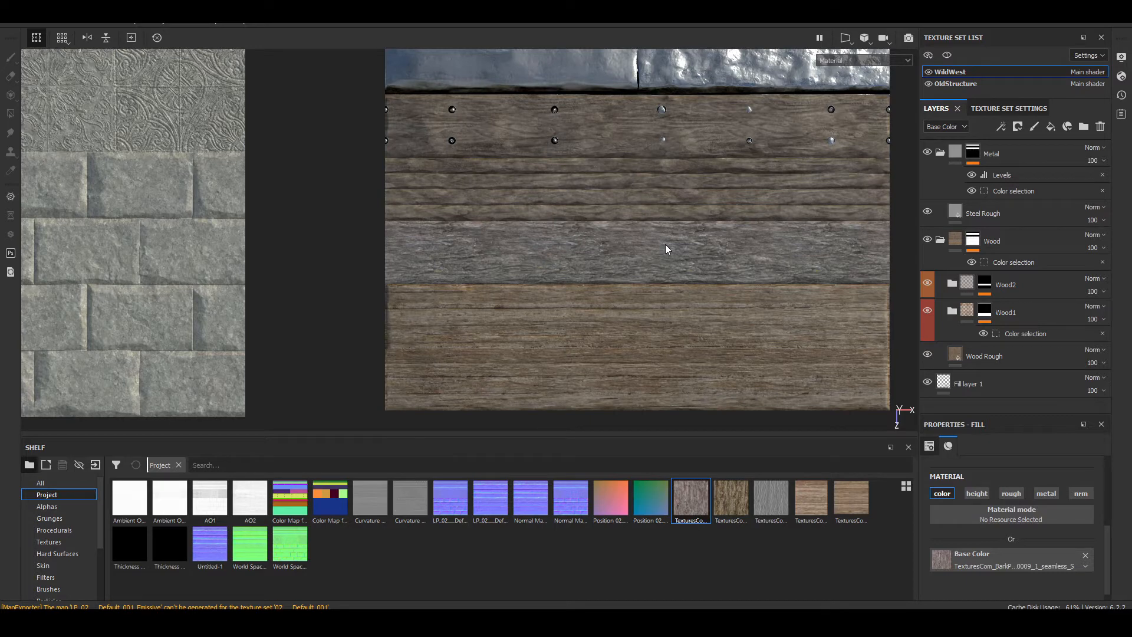
scroll(447, 232, "down", 3)
scroll(447, 232, "up", 7)
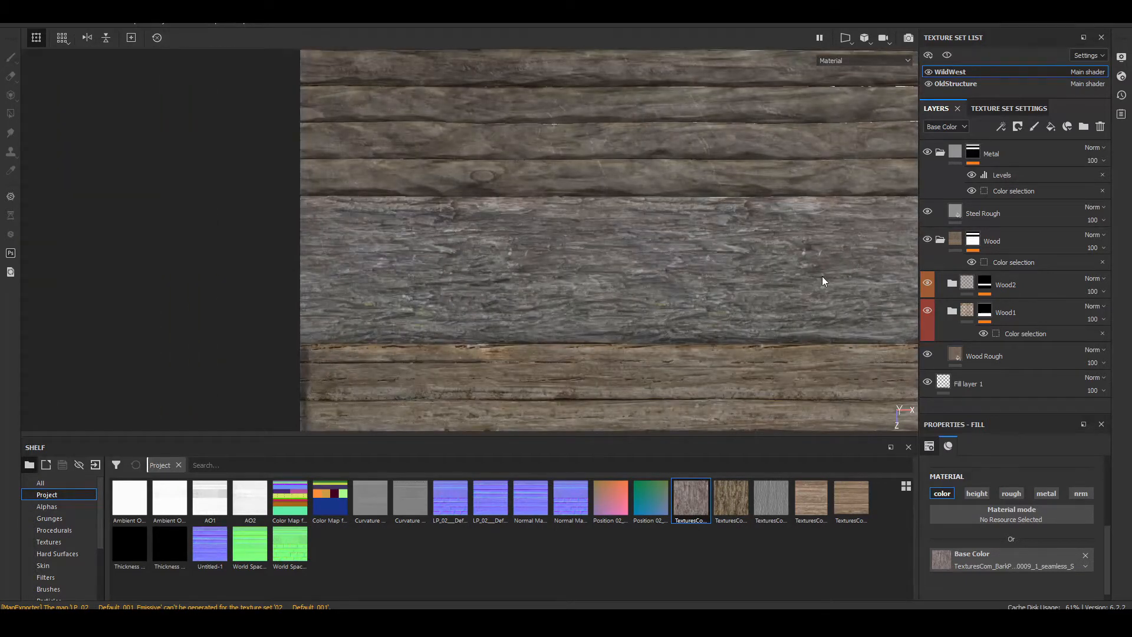
middle_click_drag(822, 275, 386, 313, "alt")
left_click_drag(383, 325, 156, 127, "alt")
middle_click_drag(346, 367, 454, 254, "alt")
left_click_drag(76, 286, 599, 331, "alt")
middle_click_drag(599, 330, 633, 392, "alt")
left_click_drag(634, 392, 698, 259, "alt")
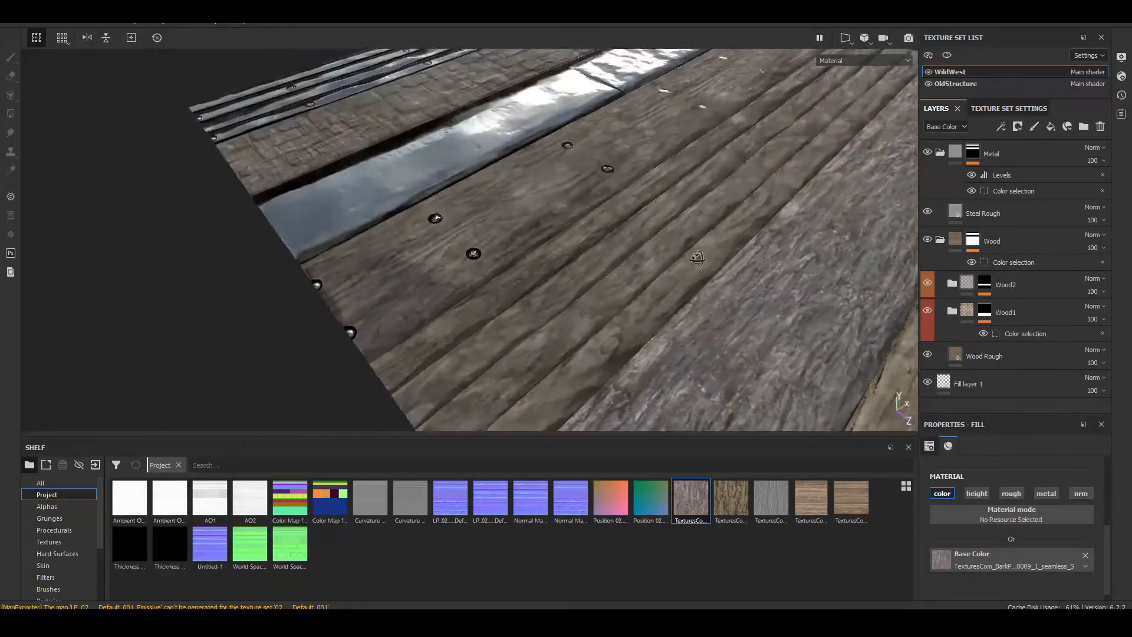
middle_click_drag(685, 302, 625, 221, "alt")
scroll(639, 264, "down", 3)
middle_click_drag(681, 317, 602, 287, "alt")
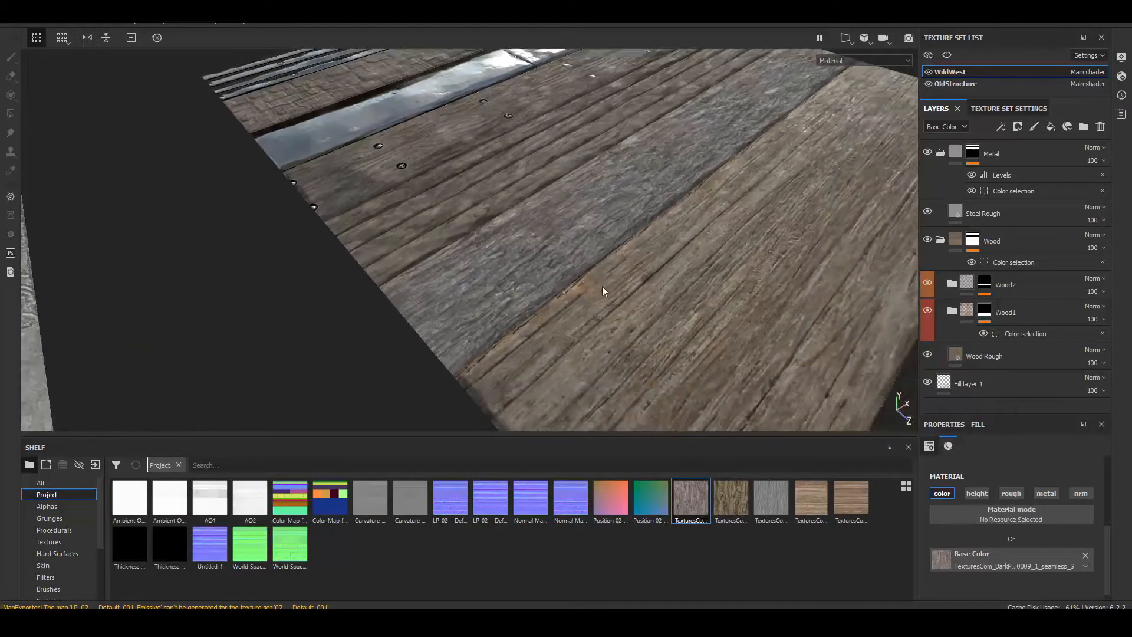
scroll(518, 255, "up", 5)
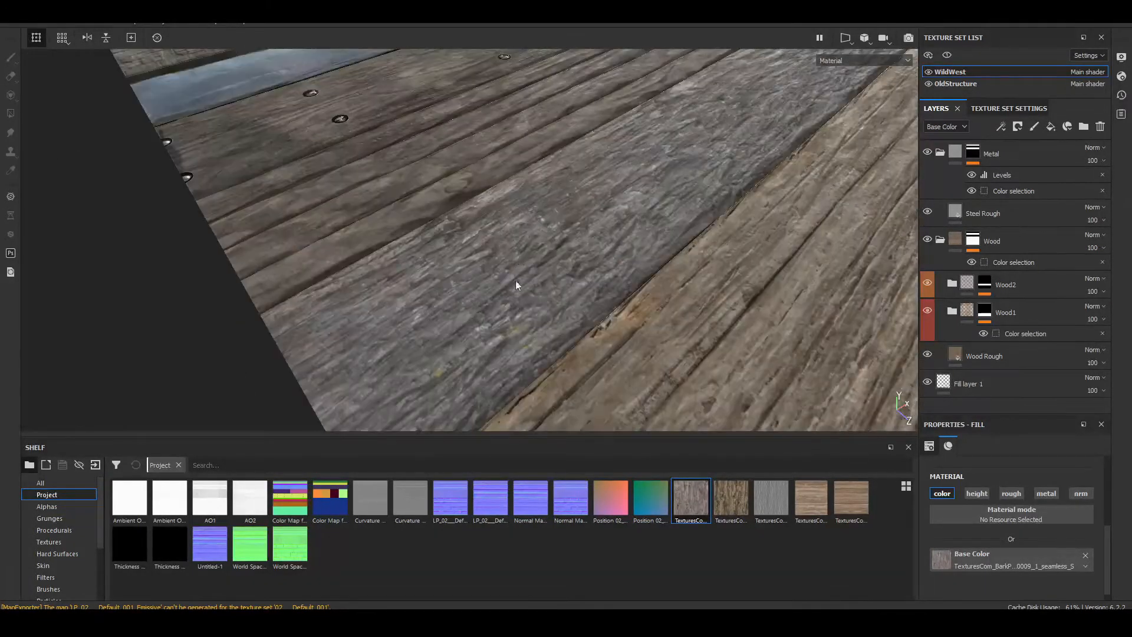
scroll(597, 245, "down", 1)
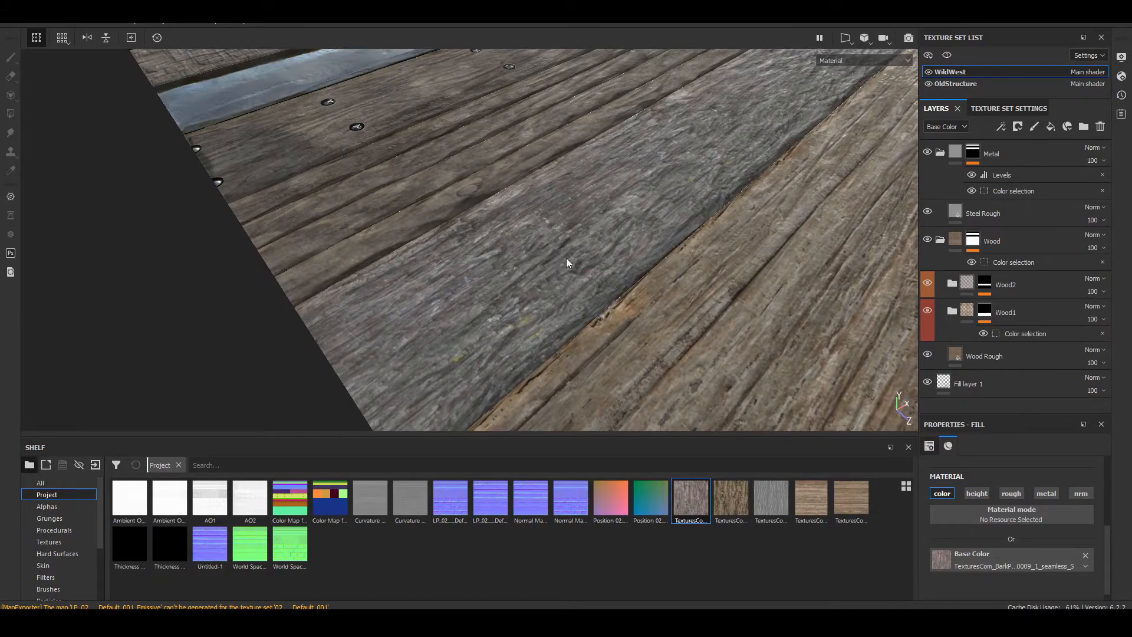
left_click_drag(440, 269, 615, 258, "alt")
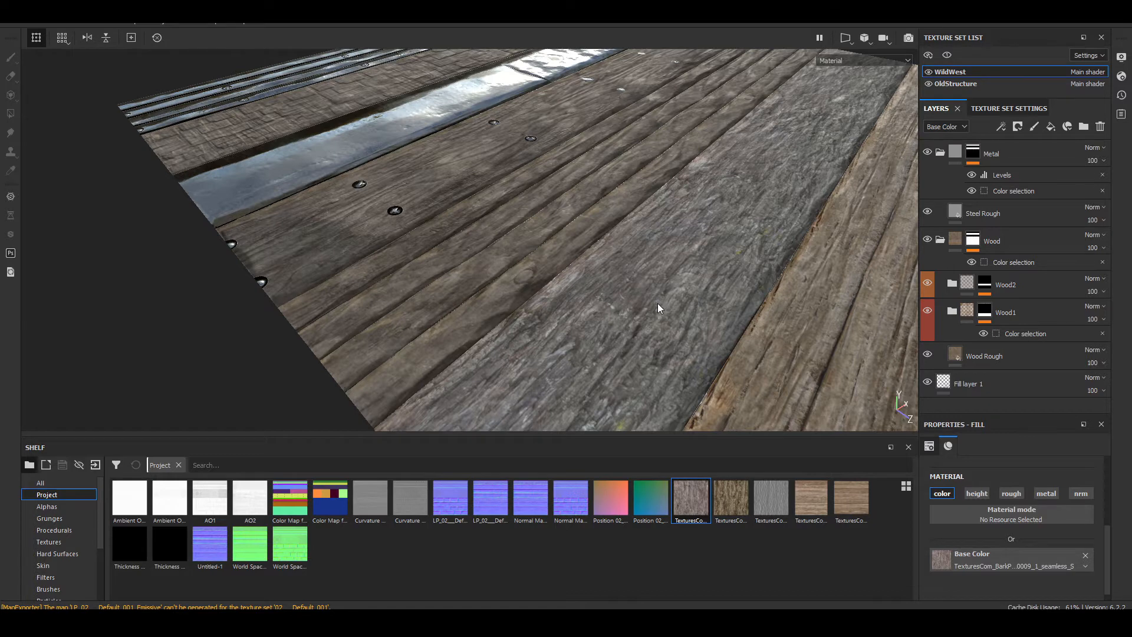
left_click_drag(849, 218, 783, 272, "alt")
Step: Create a new folder named Wood 3 directly above Wood2 within the Wood folder
left_click(989, 282)
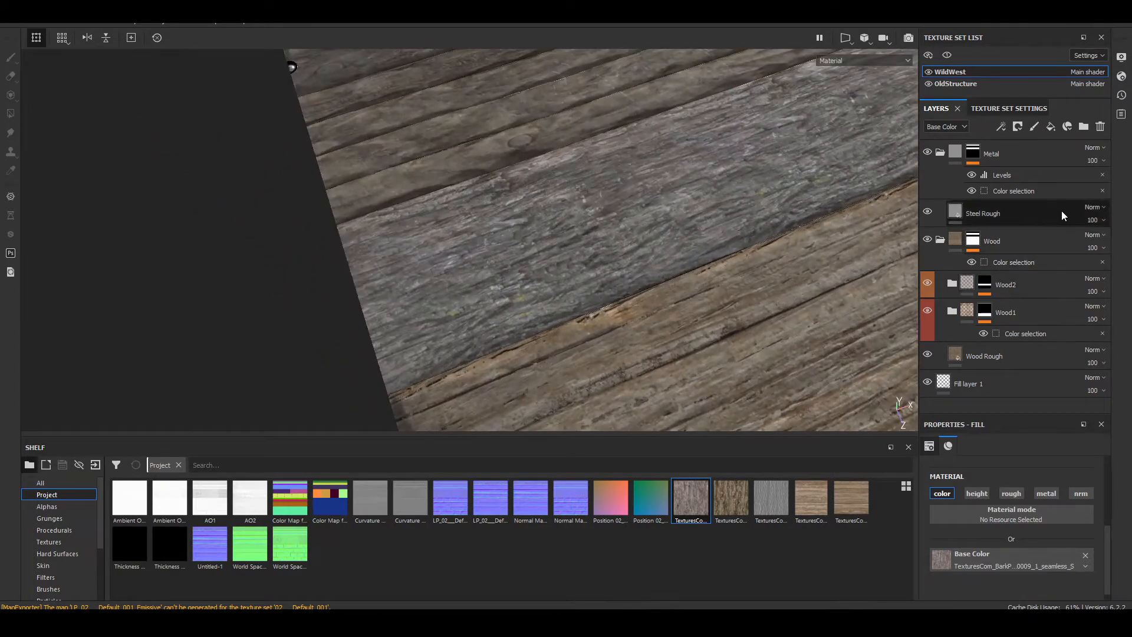
left_click(1083, 126)
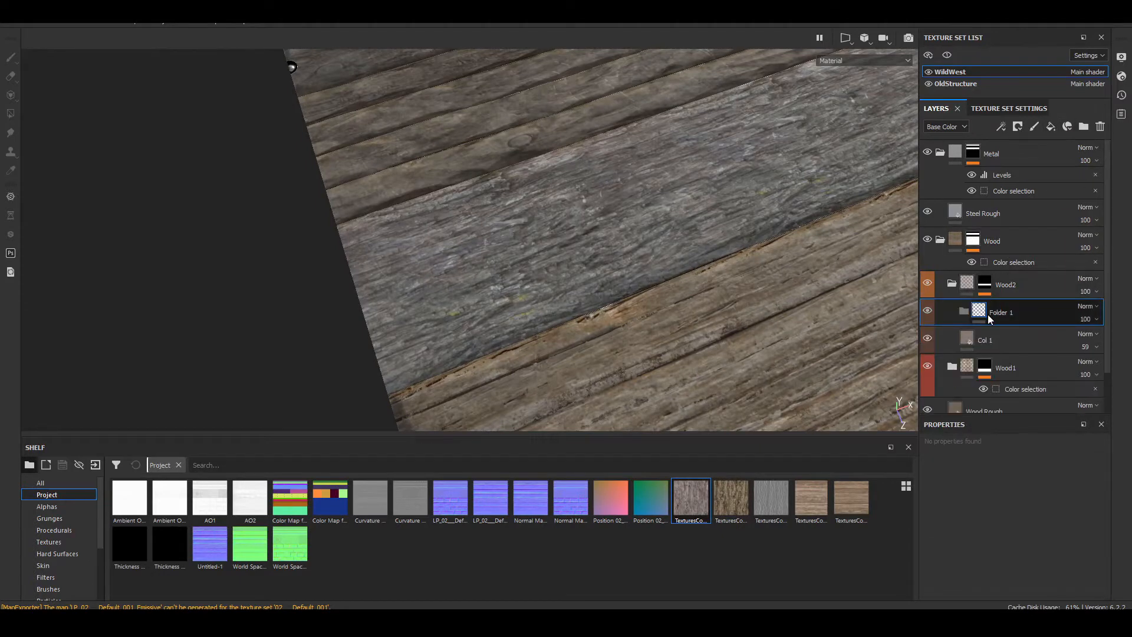
left_click_drag(988, 314, 1025, 272)
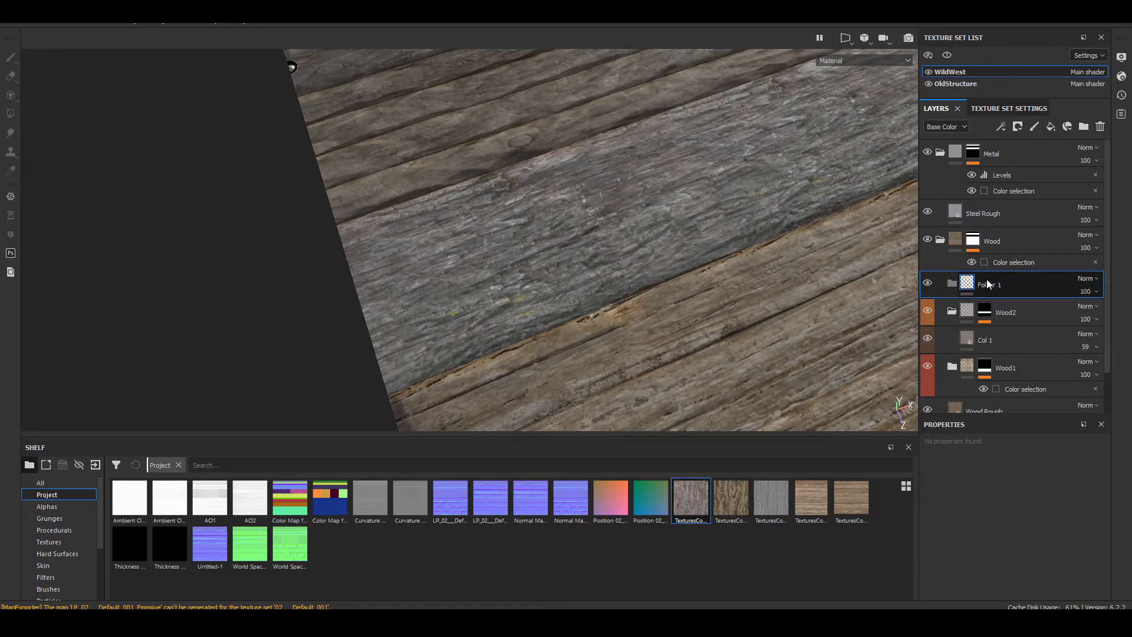
type("Wood 3")
key("Return")
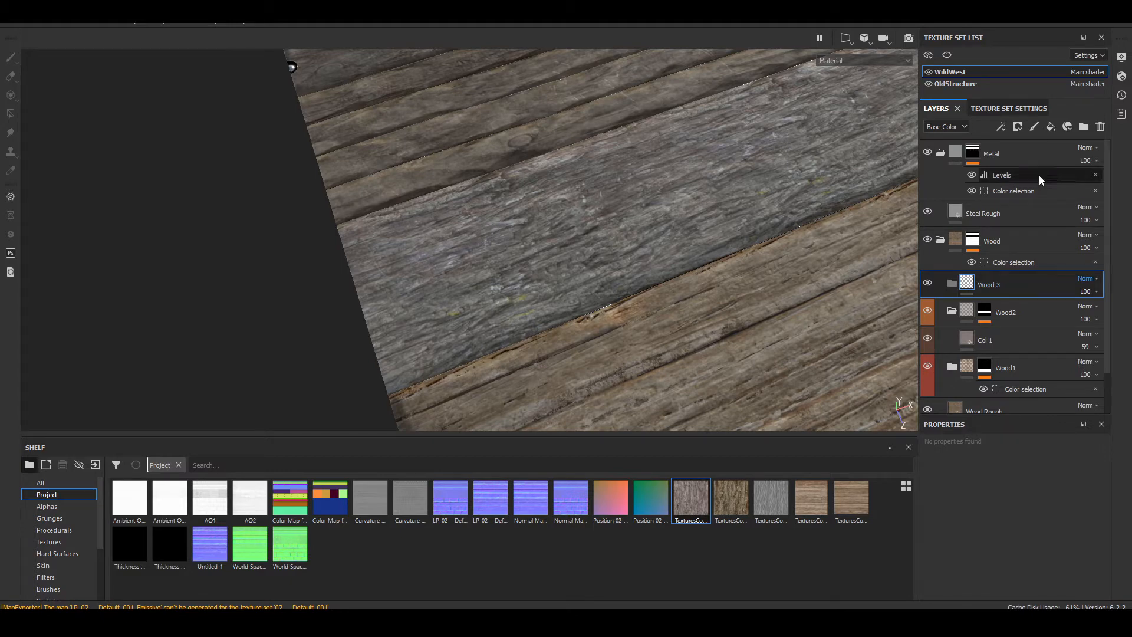
Step: Add a fill layer inside the Wood 3 folder and give the folder a color selection mask
left_click(1049, 128)
mouse_move(1010, 296)
left_mouse_down()
mouse_move(1023, 292)
mouse_move(1034, 310)
mouse_move(1016, 313)
left_mouse_up()
left_click(1002, 277)
right_click(1002, 277)
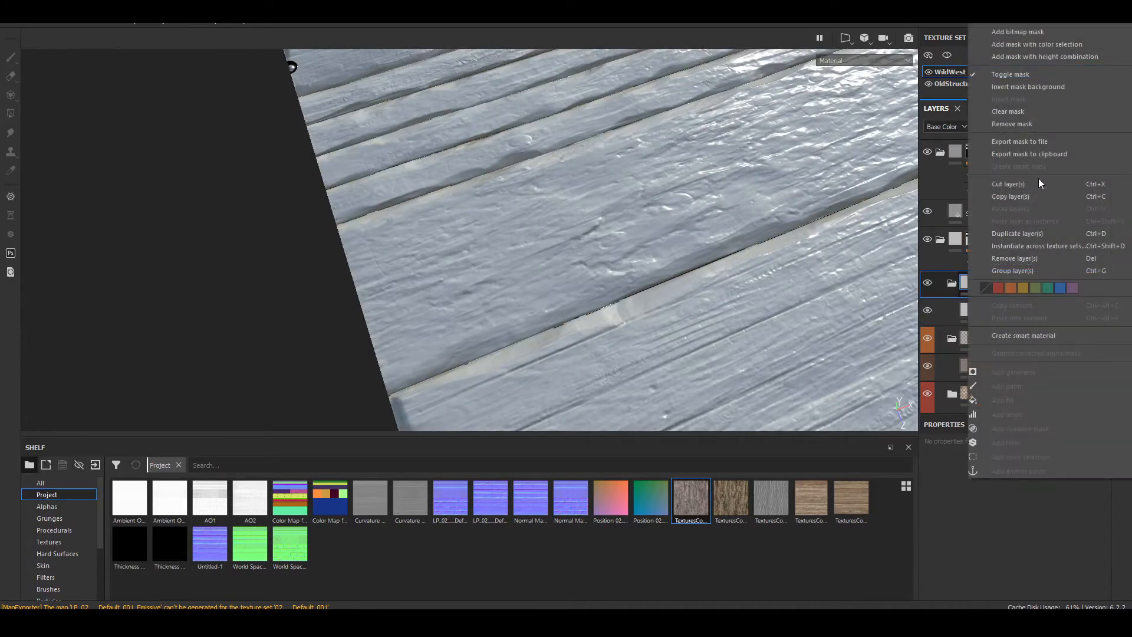
left_click(1060, 44)
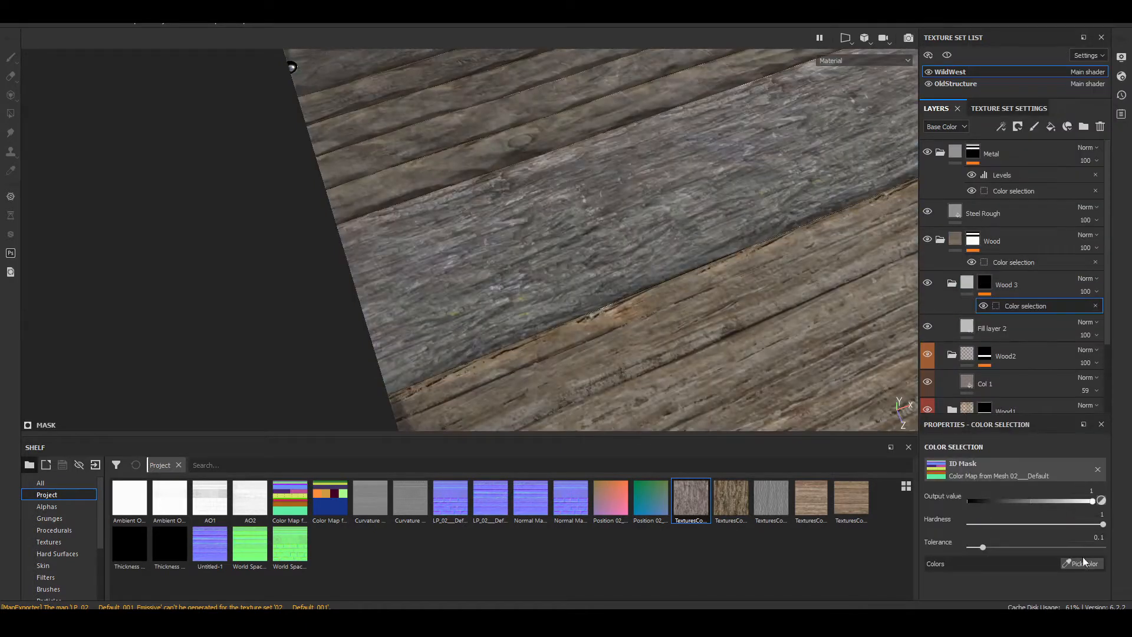
Step: Pick the ID colors of the dark brown and magenta narrow strips for the Wood 3 folder's color selection mask
left_click(1081, 563)
left_click(511, 273)
left_click_drag(470, 311, 587, 314, "alt")
left_click_drag(433, 306, 528, 295, "alt")
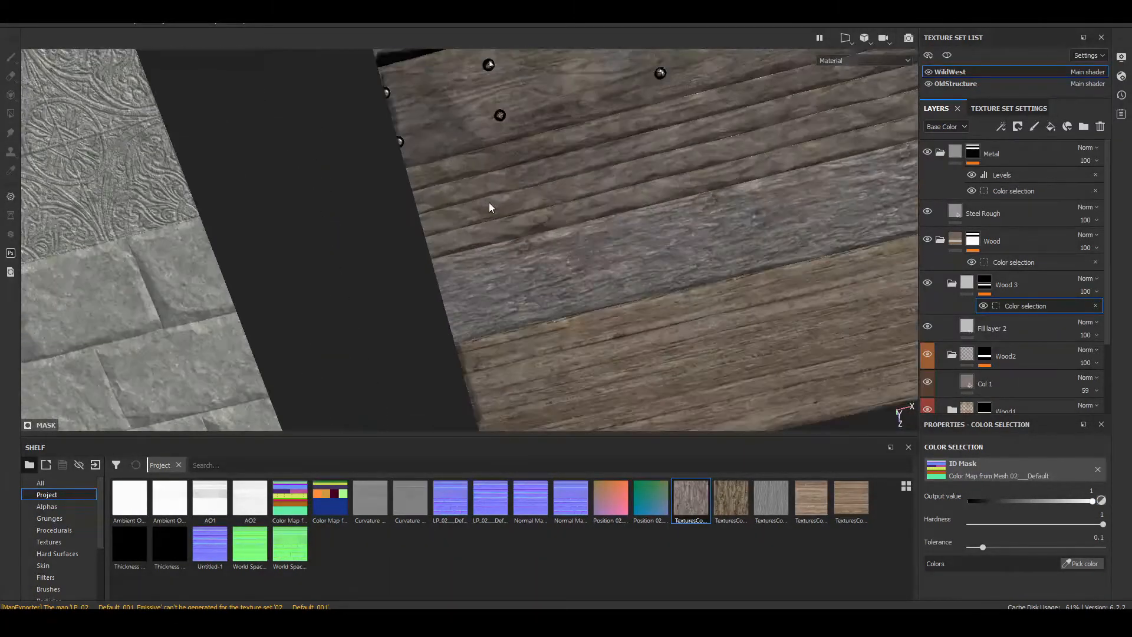
left_click_drag(489, 208, 744, 255, "alt")
left_click(1071, 562)
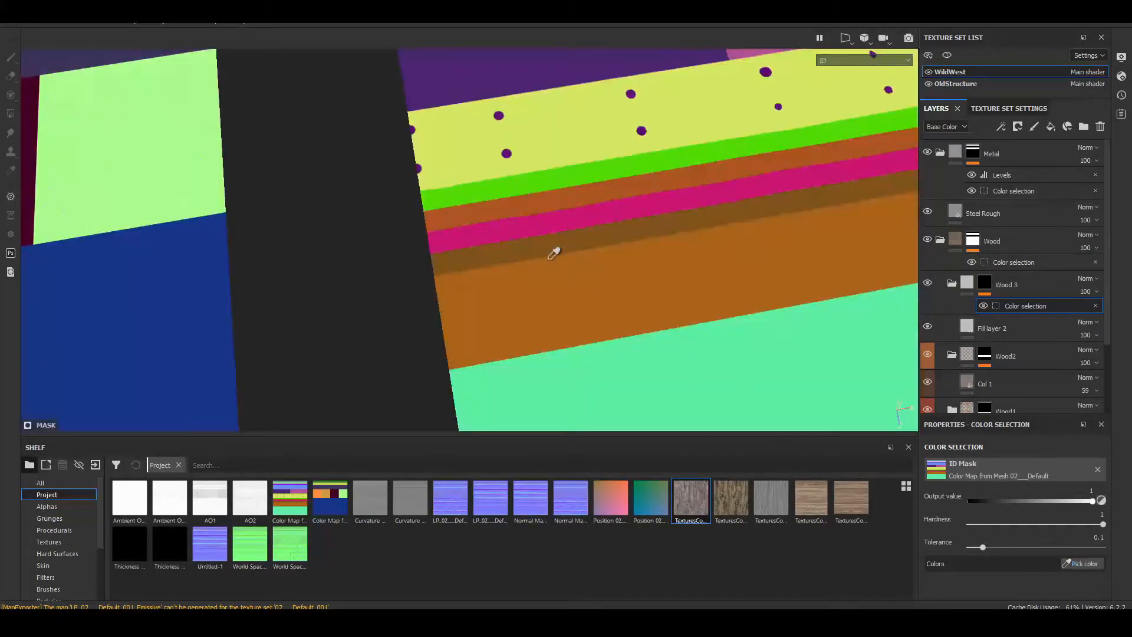
left_click(540, 247)
left_click_drag(497, 285, 439, 274, "alt")
left_click(1071, 563)
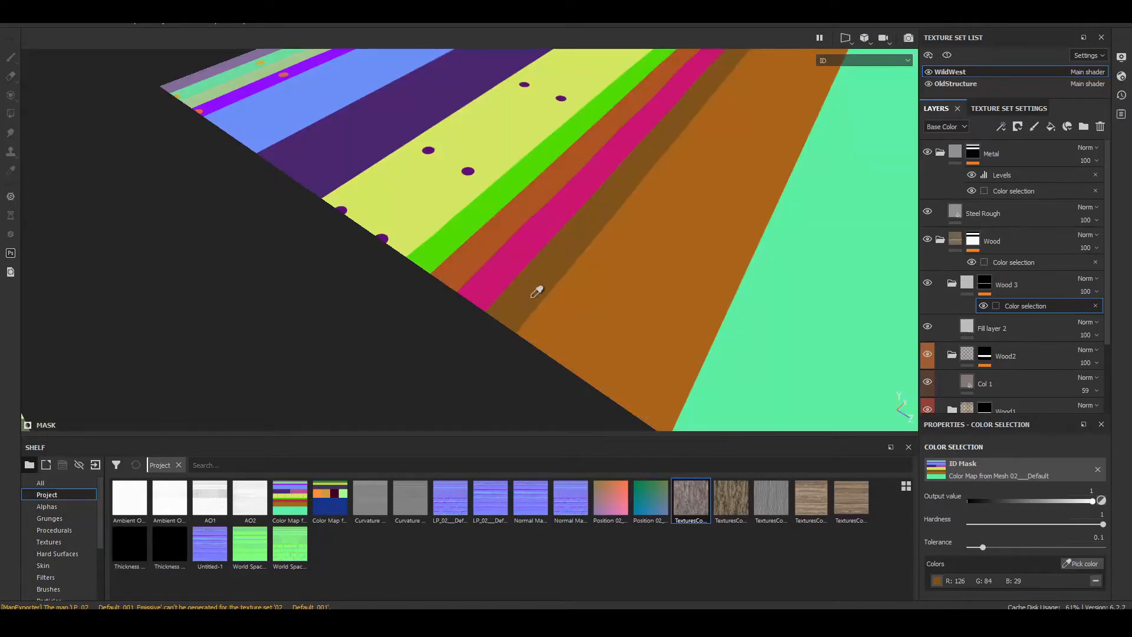
left_click(502, 272)
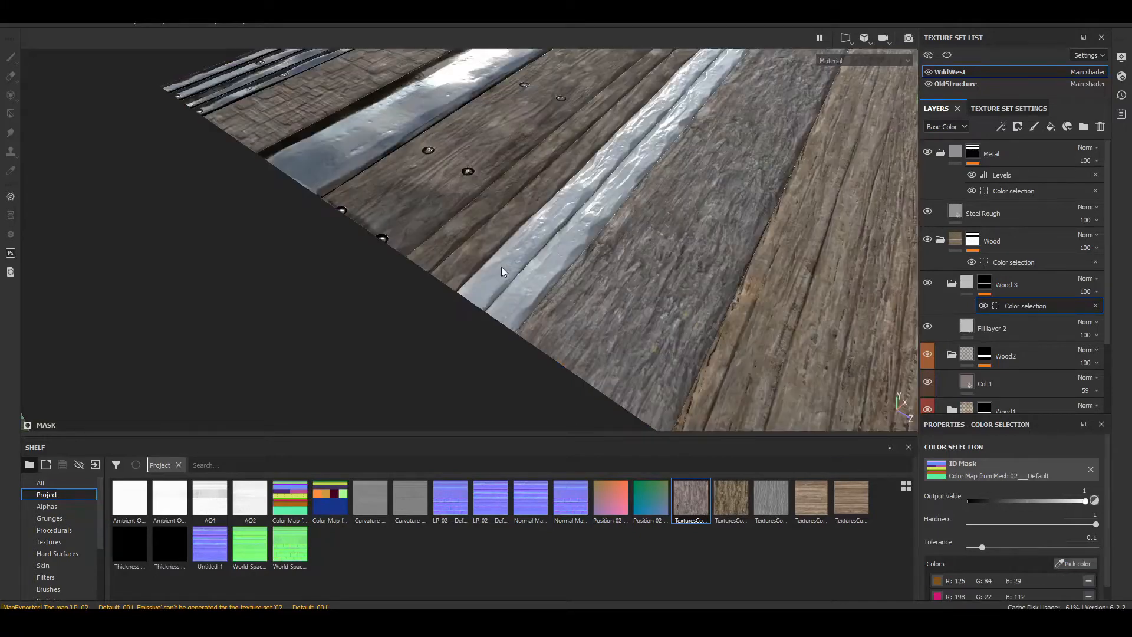
Step: Add the ID colors of the remaining two narrow strips, rust-orange and green, to the Wood 3 mask
left_click(1072, 563)
left_click(668, 331)
left_click(1071, 563)
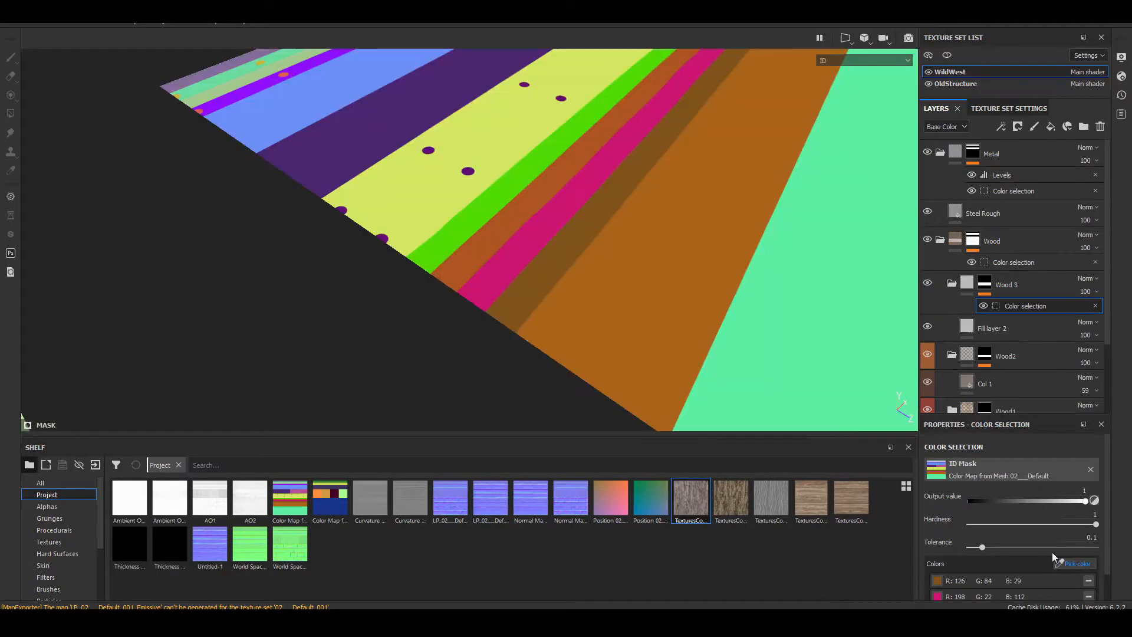
left_click(451, 243)
Step: Lower the Wood 3 color selection tolerance to 0.05 so the mask excludes the wide grey bark plank
scroll(451, 243, "down", 4)
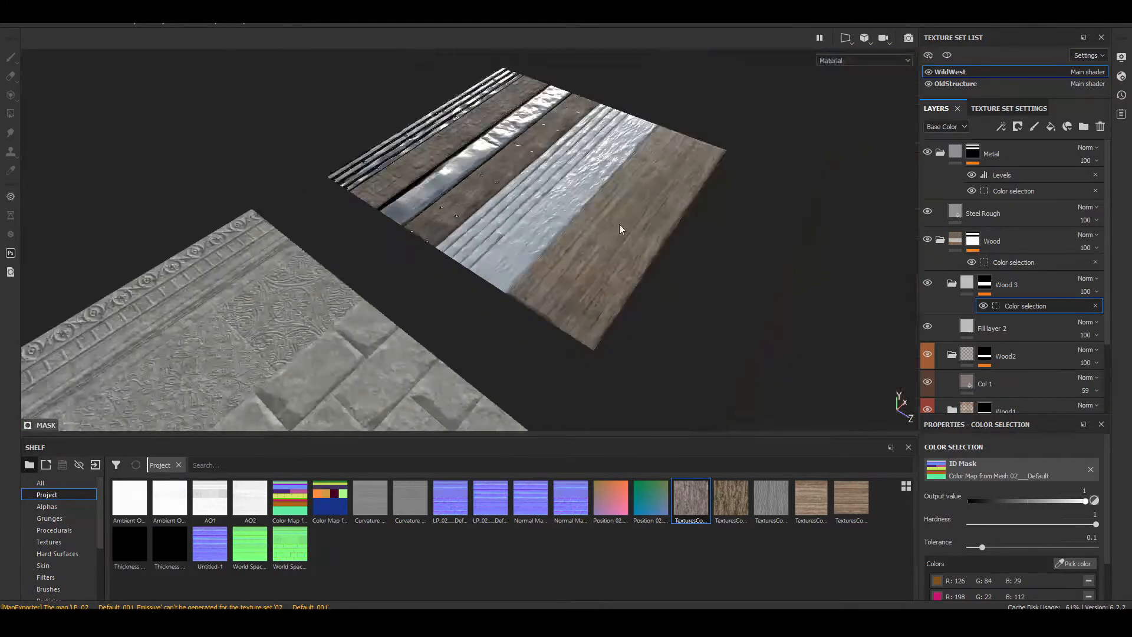
left_click_drag(619, 224, 655, 217, "alt")
scroll(503, 195, "up", 6)
middle_click_drag(711, 302, 656, 121, "alt")
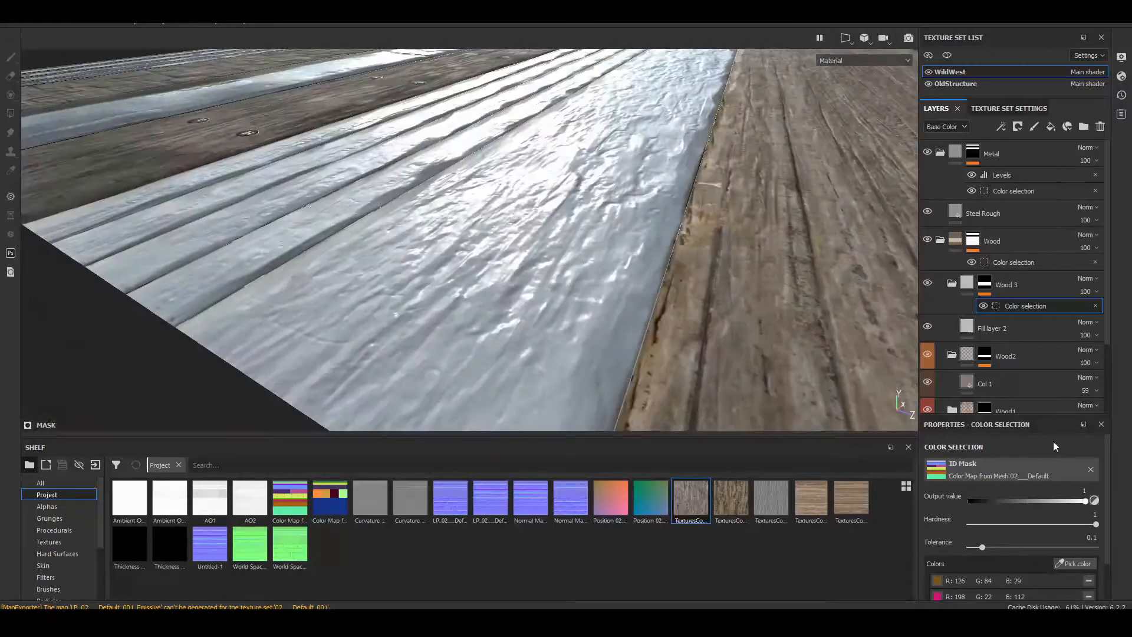
left_click_drag(981, 550, 975, 550)
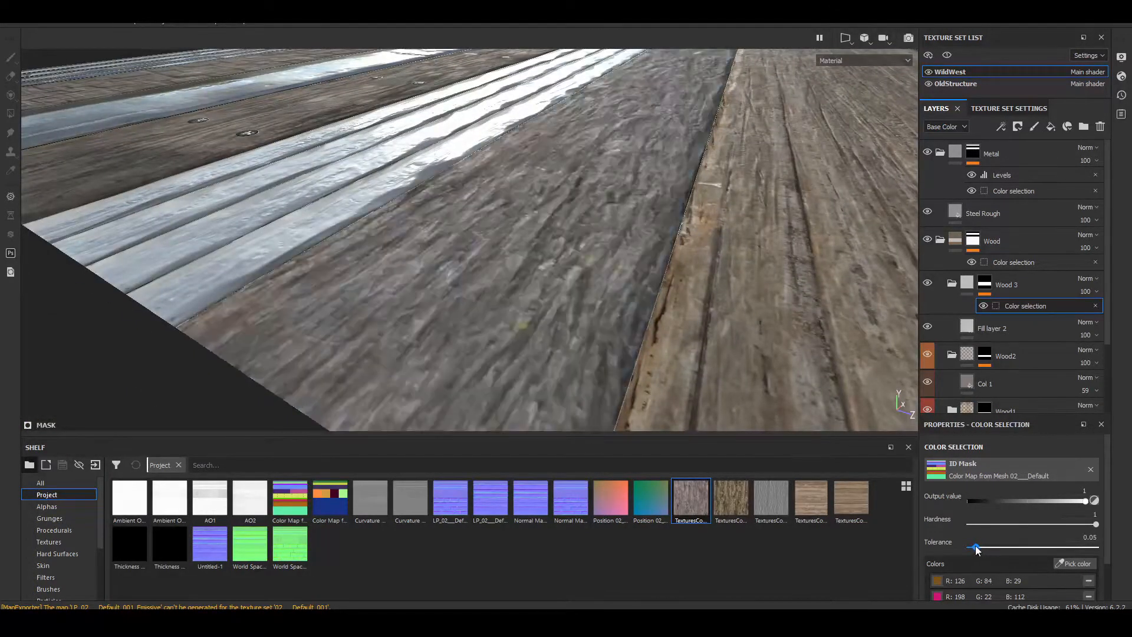
Step: Limit Fill layer 2 in Wood 3 to the color channel and assign the 10_13_seamless_S wood texture as its base color
scroll(676, 244, "down", 4)
left_click_drag(676, 240, 492, 354, "alt")
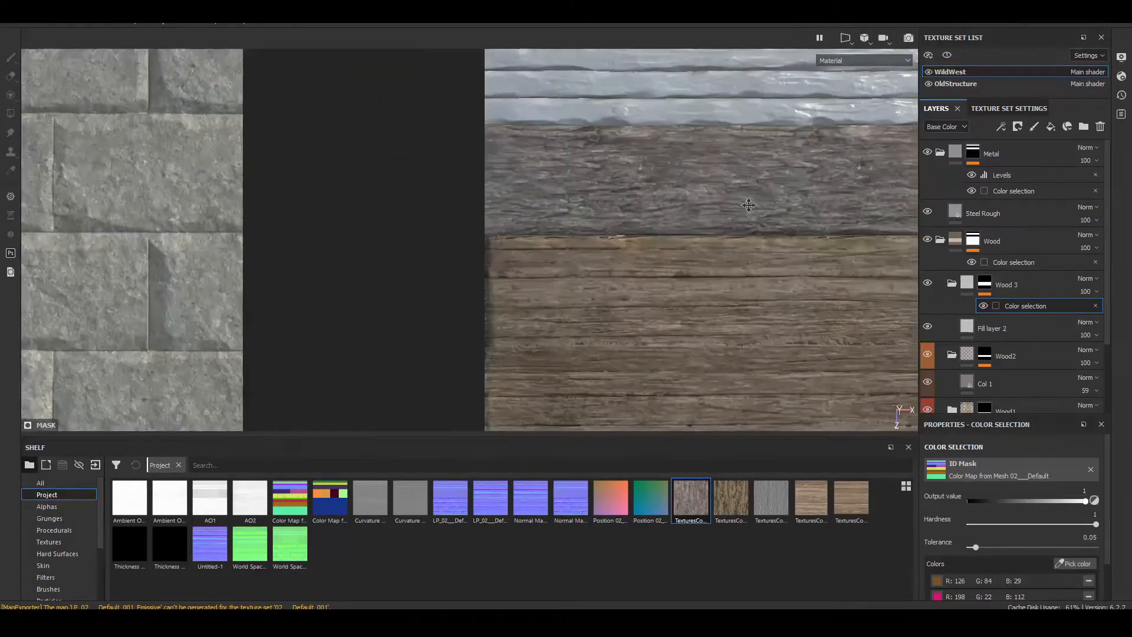
middle_click_drag(750, 202, 581, 259, "alt")
scroll(658, 239, "down", 3)
middle_click_drag(631, 213, 539, 269, "alt")
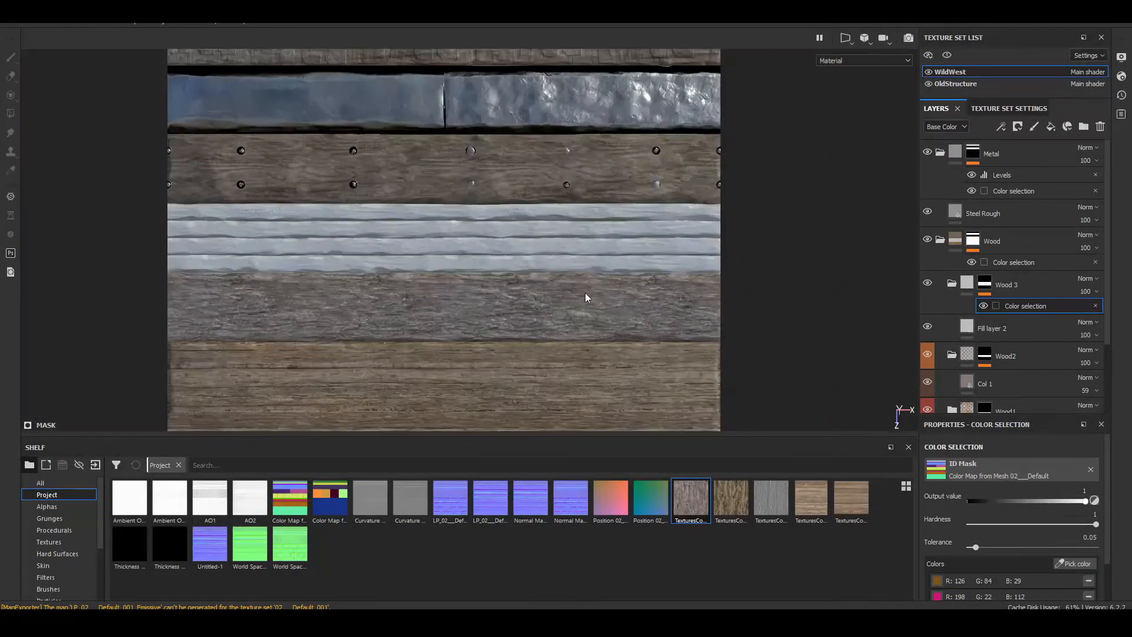
middle_click_drag(461, 273, 582, 319, "alt")
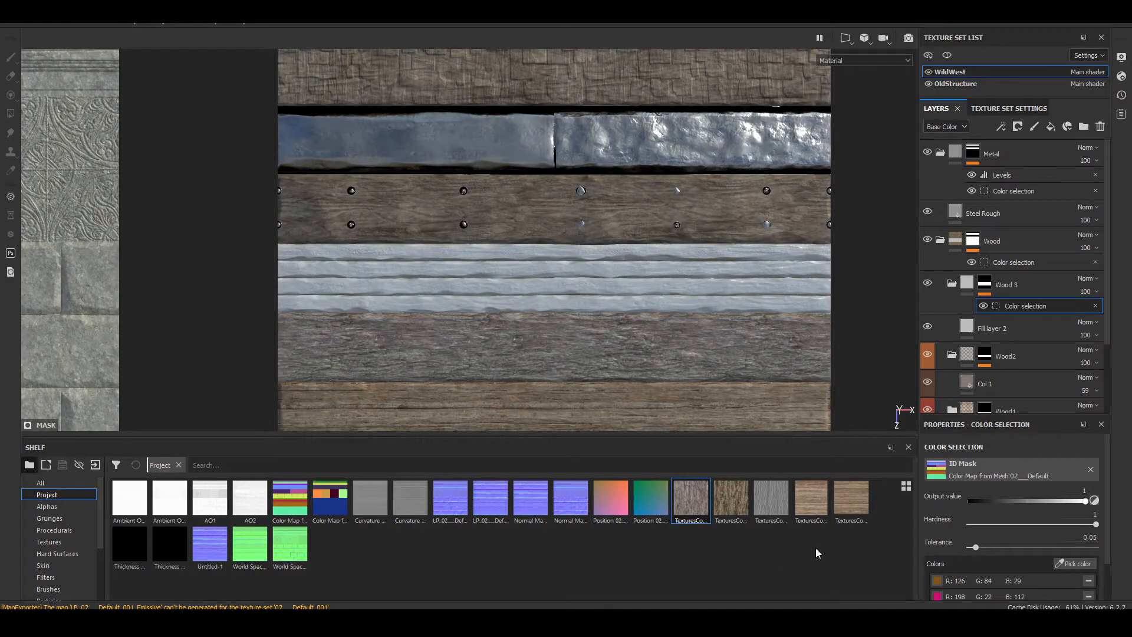
left_click(983, 329)
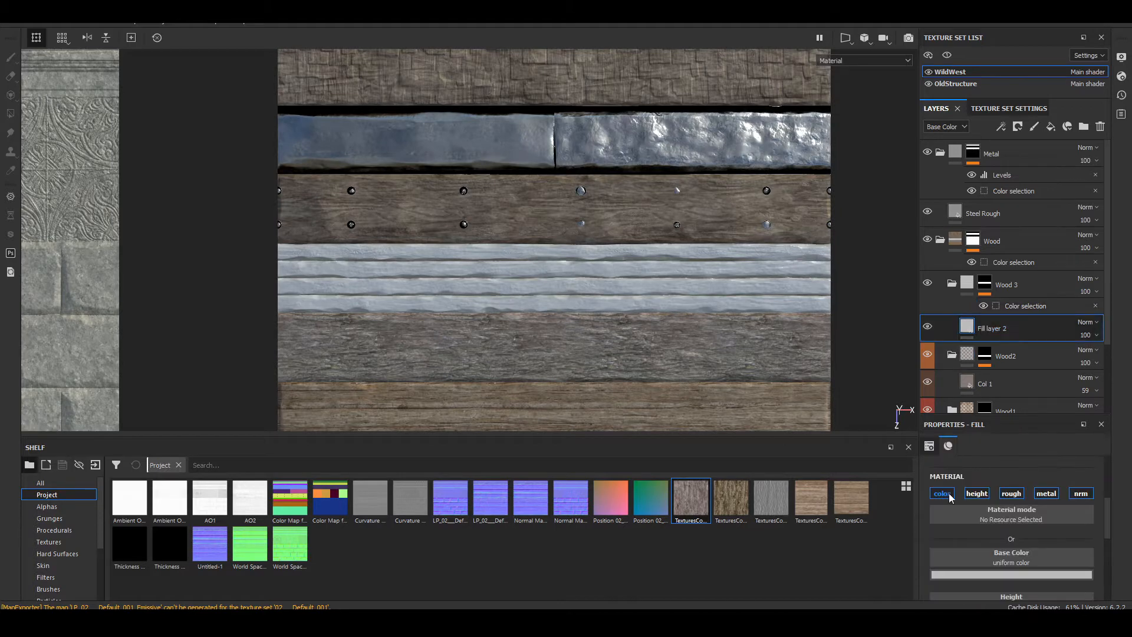
left_click_drag(811, 501, 1011, 560)
Step: Set the UV scale of the narrow planks' wood texture fill to 4
key("f")
scroll(579, 303, "up", 6)
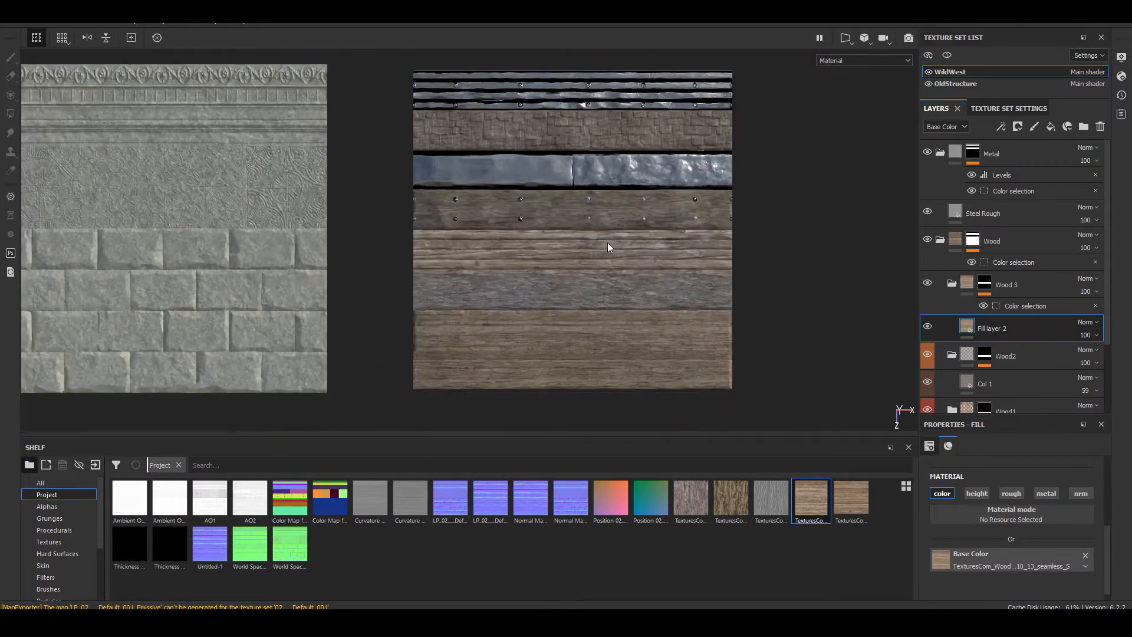
scroll(1056, 518, "up", 3)
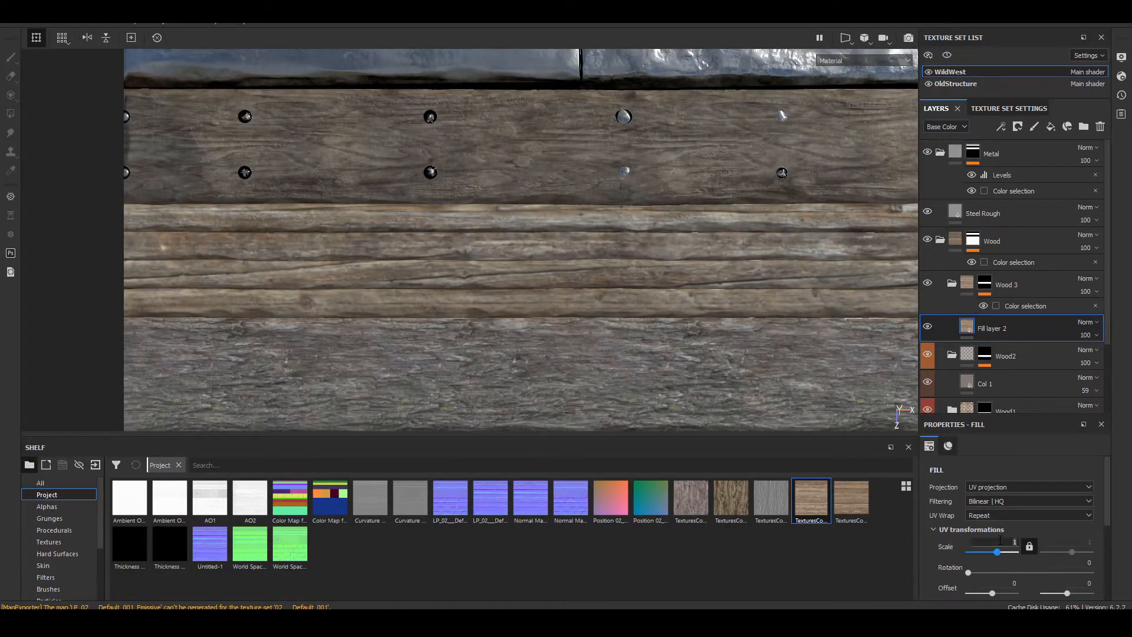
type("4")
key("Return")
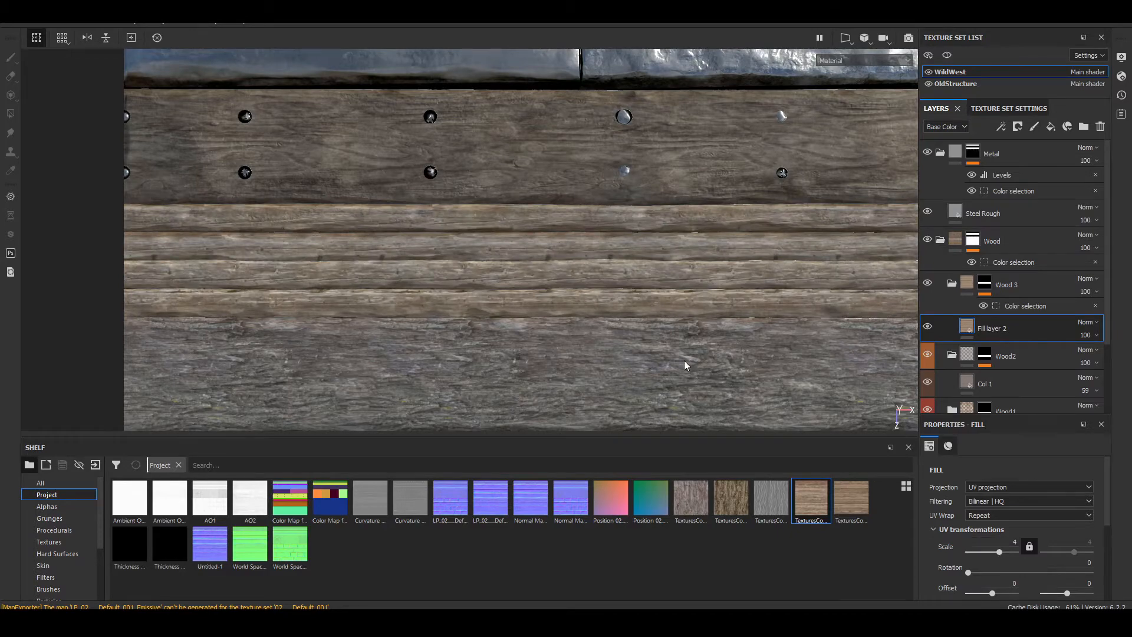
Step: Examine the rescaled wood grain along the narrow planks, close up and beside the neighbouring planks
scroll(684, 360, "down", 2)
middle_click_drag(783, 285, 666, 277, "alt")
scroll(666, 277, "down", 3)
scroll(666, 277, "up", 8)
scroll(666, 277, "up", 3)
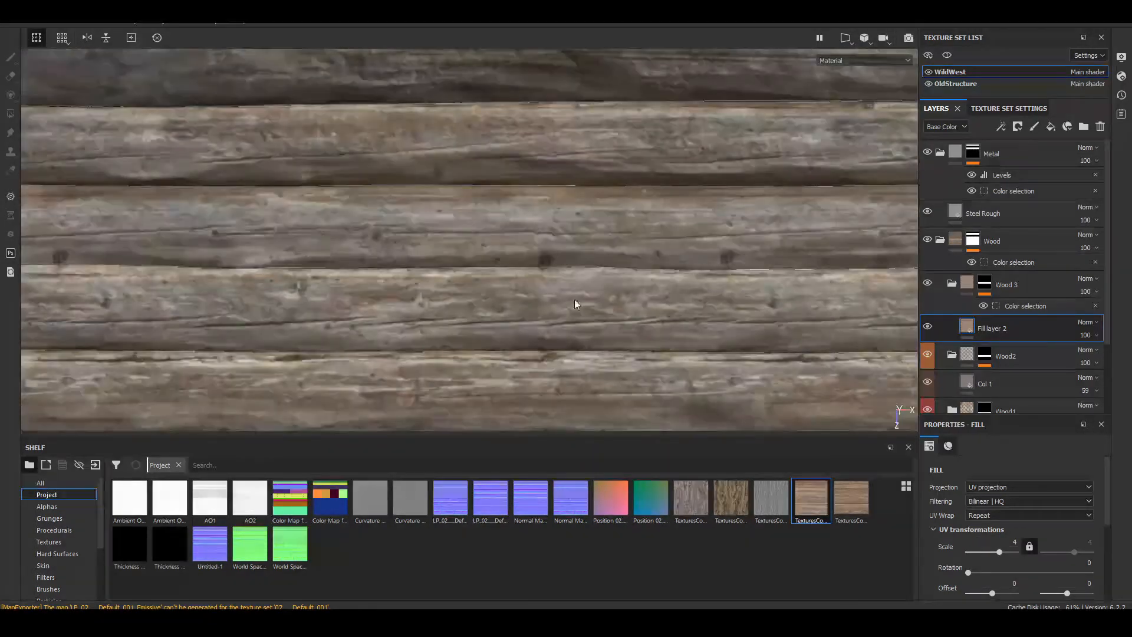
middle_click_drag(463, 276, 859, 269, "alt")
middle_click_drag(395, 249, 772, 256, "alt")
middle_click_drag(655, 267, 749, 278, "alt")
scroll(749, 283, "down", 5)
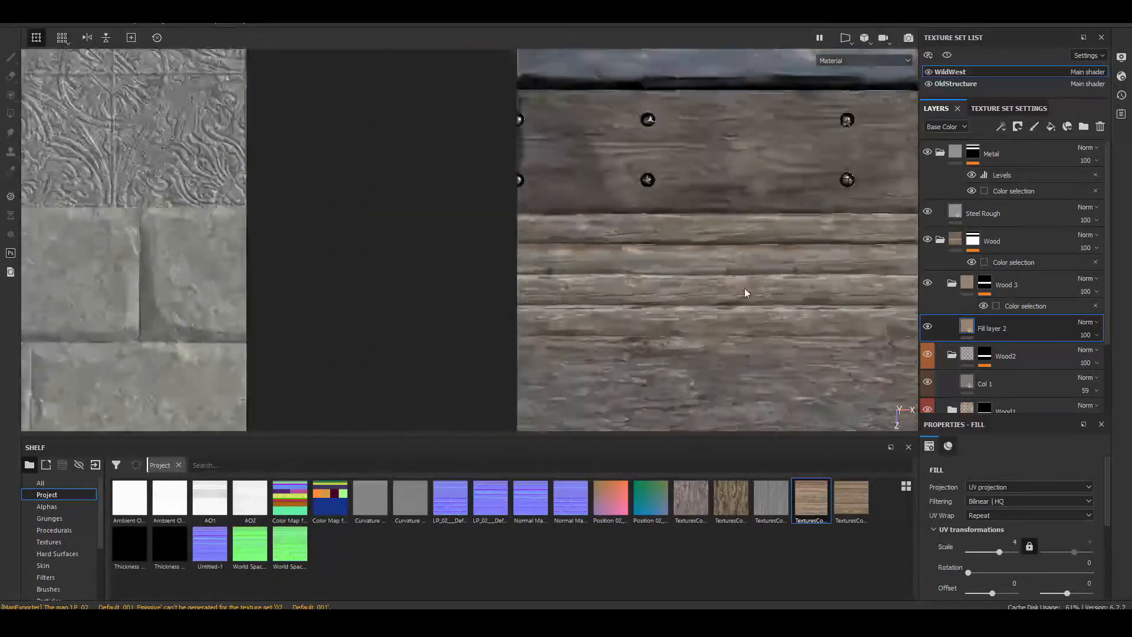
Step: Reduce the opacity of Fill layer 2 in the Wood 3 folder to 74
middle_click_drag(896, 301, 728, 311, "alt")
left_click(1093, 337)
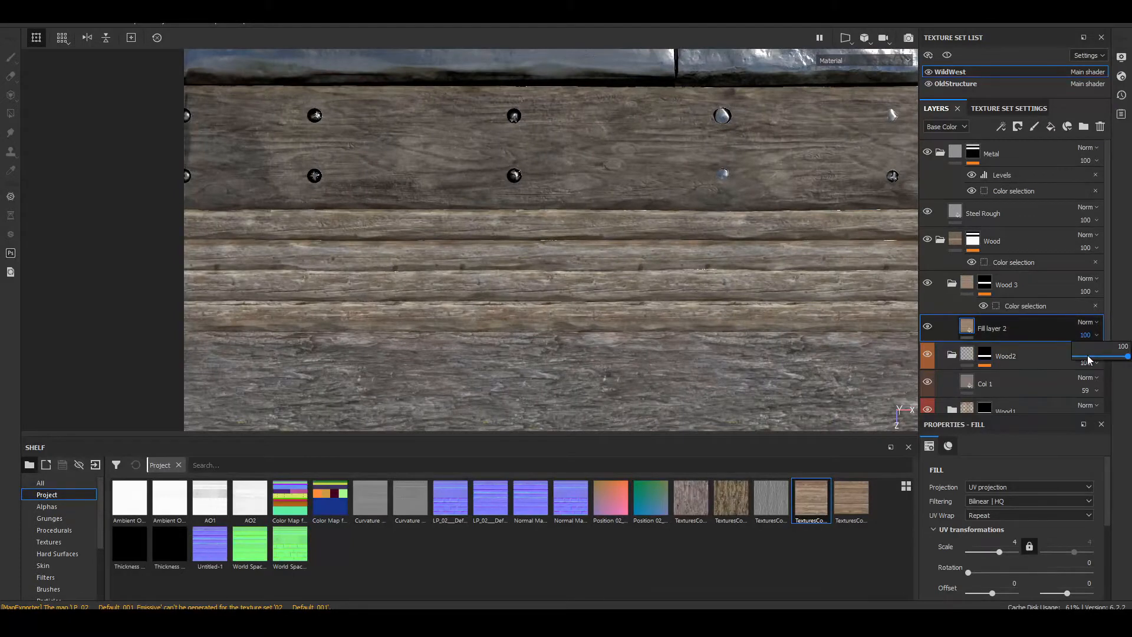
mouse_move(1087, 355)
left_mouse_down()
mouse_move(1128, 356)
mouse_move(1106, 356)
left_mouse_up()
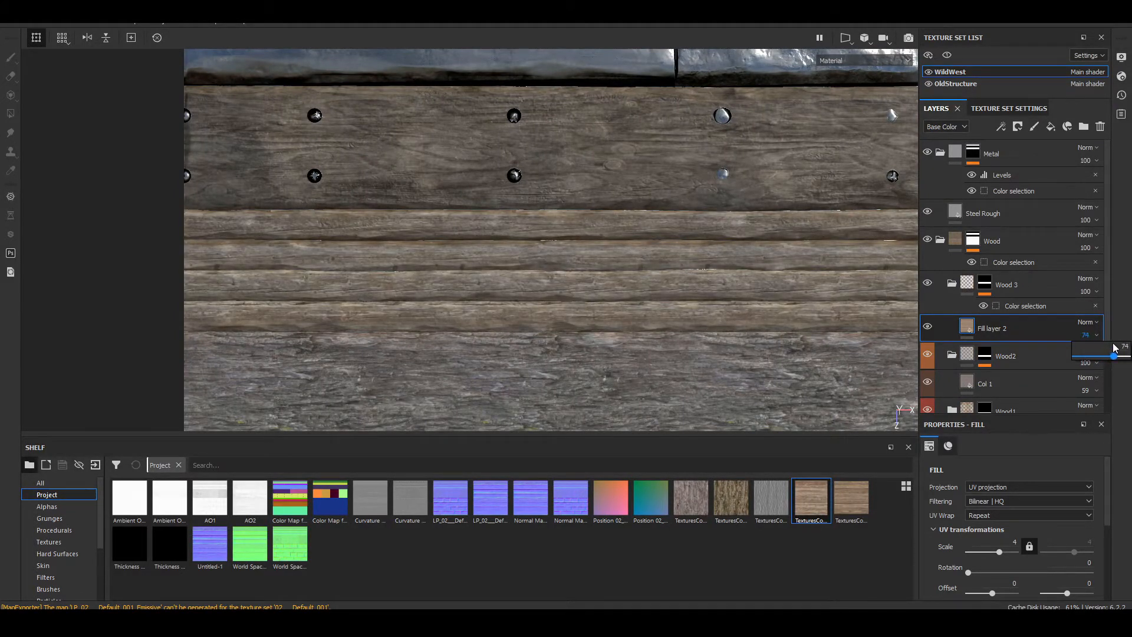
Step: Compare the softened narrow planks with the other wood and metal strips, both close up and across the whole trim sheet
middle_click_drag(663, 287, 391, 250, "alt")
scroll(635, 257, "up", 6)
scroll(599, 269, "down", 2)
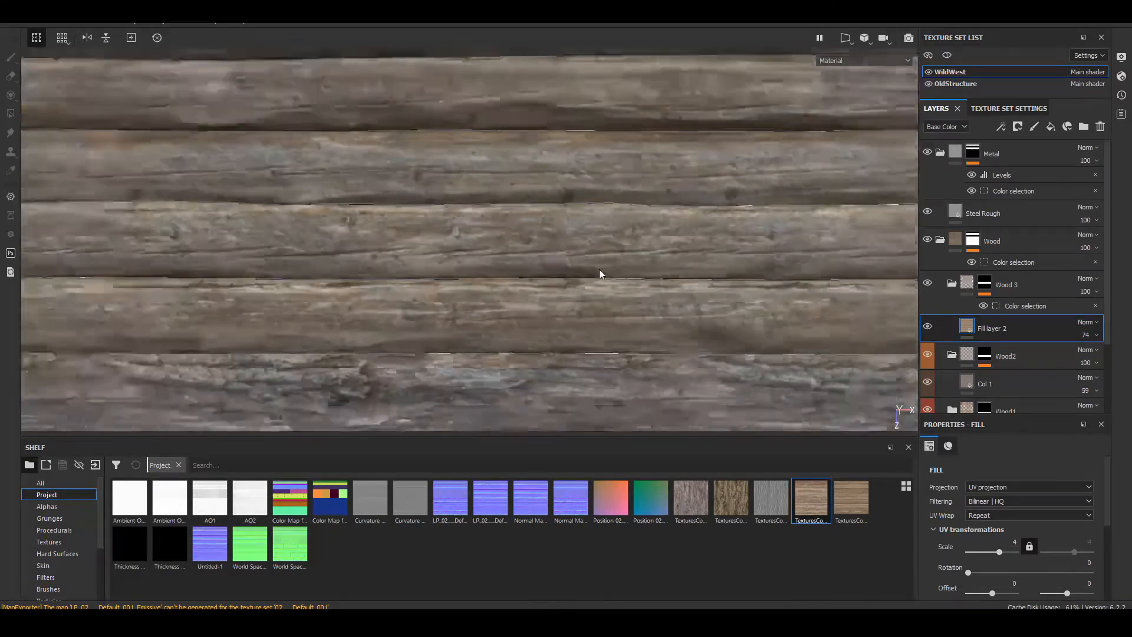
scroll(599, 269, "down", 6)
middle_click_drag(599, 268, 572, 305, "alt")
scroll(654, 303, "down", 3)
scroll(527, 309, "down", 3)
scroll(537, 302, "up", 3)
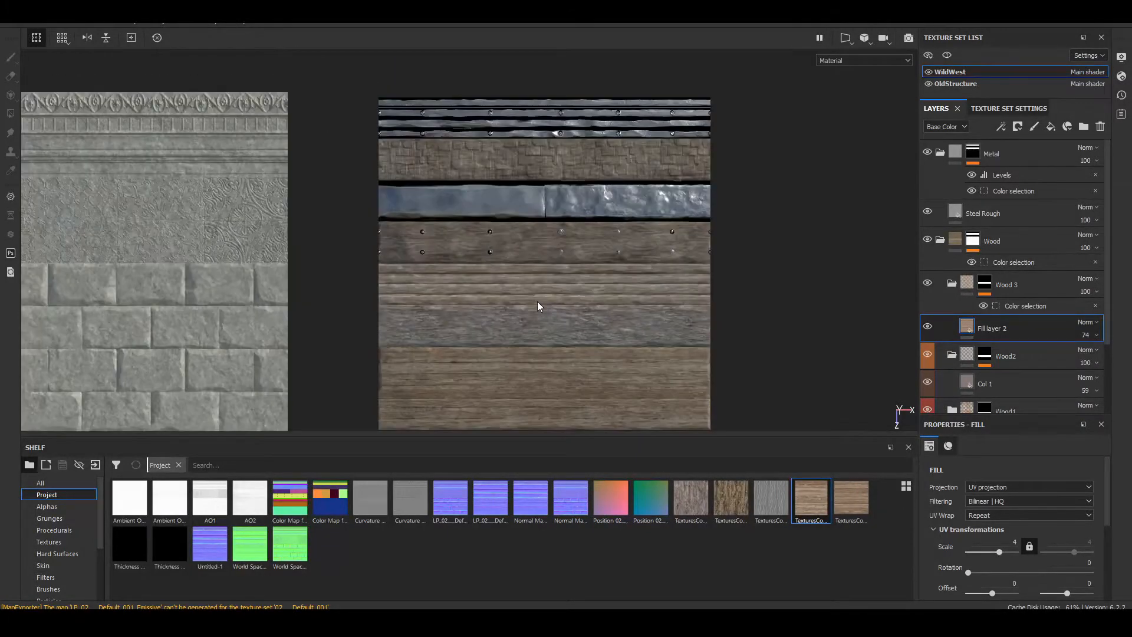
scroll(537, 302, "up", 2)
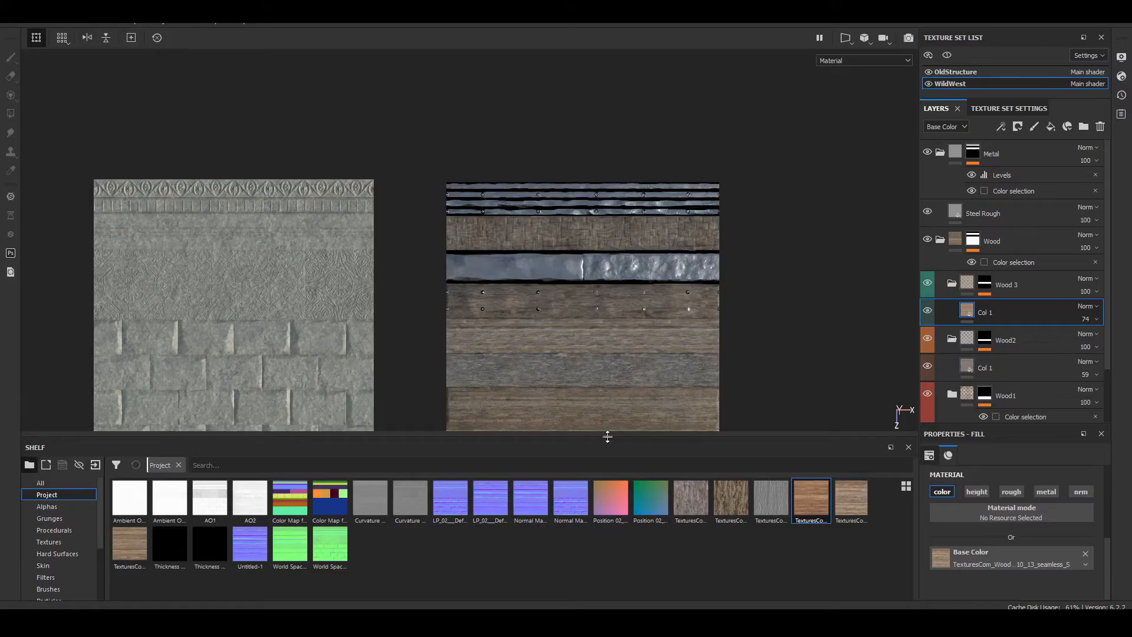
left_click_drag(591, 396, 515, 359, "alt")
scroll(561, 260, "up", 6)
scroll(514, 358, "down", 3)
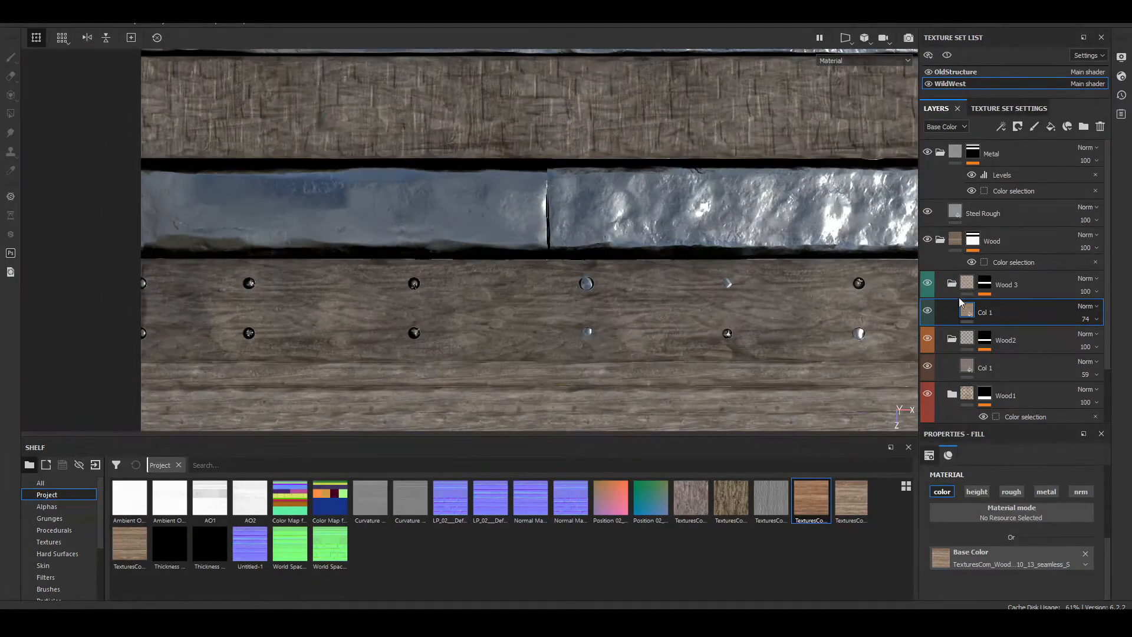
Step: Create a new folder named Wood 4 directly above Wood 3 within the Wood folder
left_click(967, 283)
left_click(1083, 125)
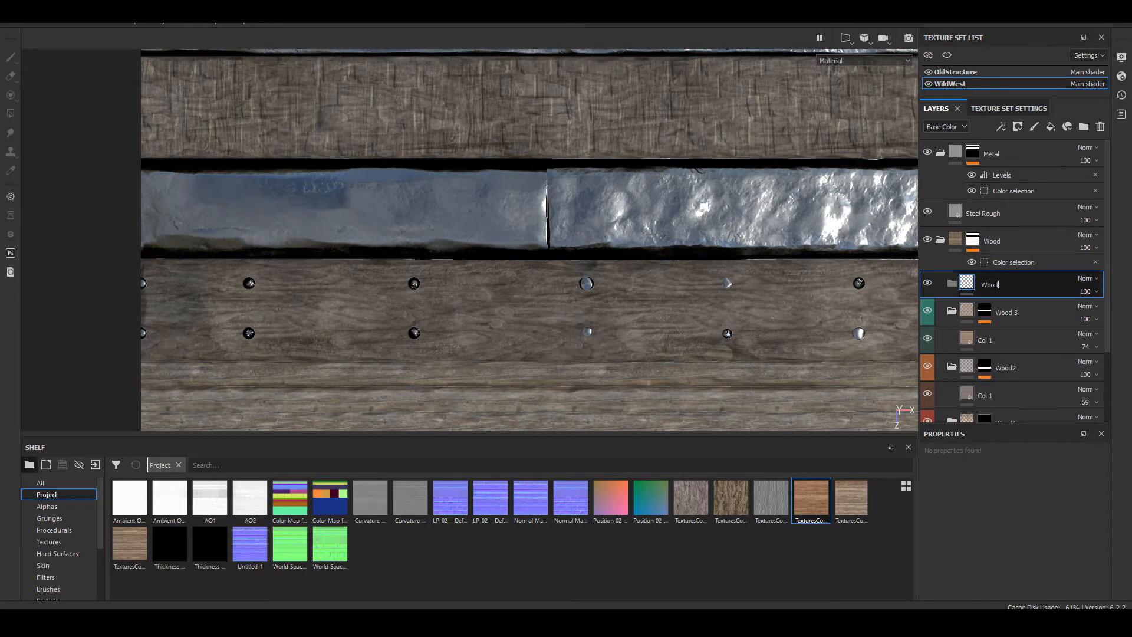
key("Return")
Step: Add a fill layer inside the Wood 4 folder and give the folder a blue color label
left_click(1050, 126)
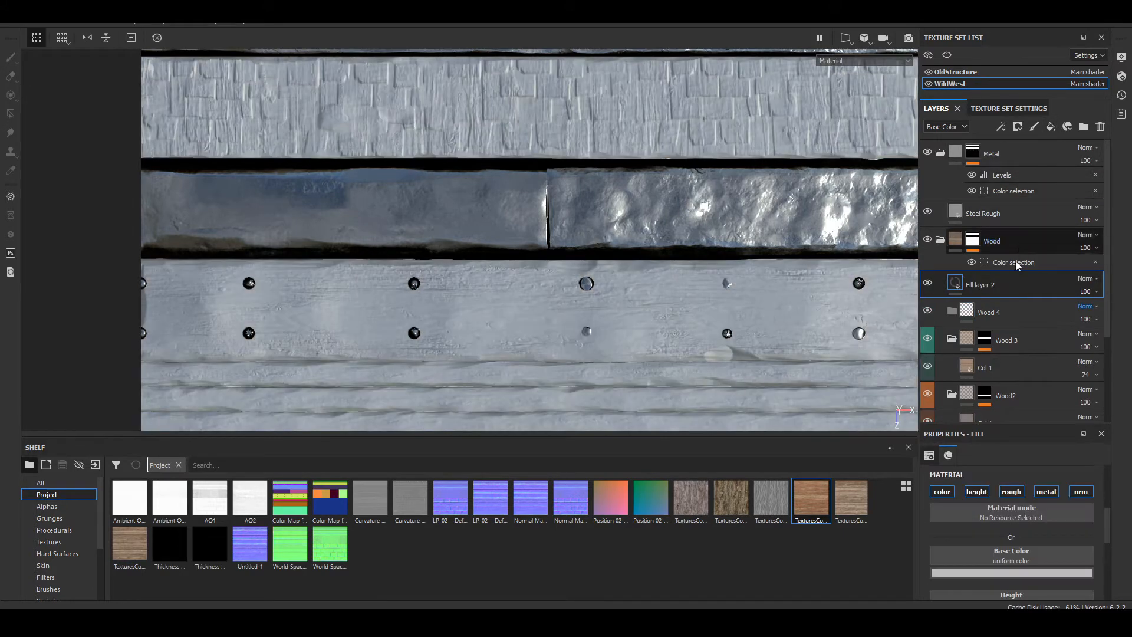
left_click_drag(1020, 288, 1028, 310)
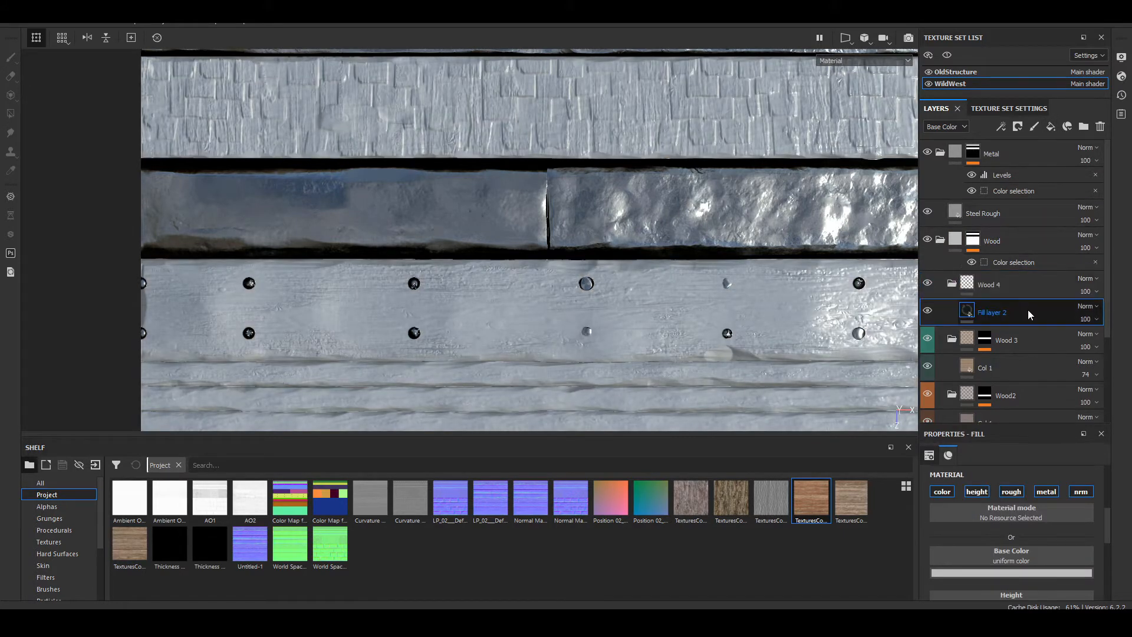
right_click(993, 286)
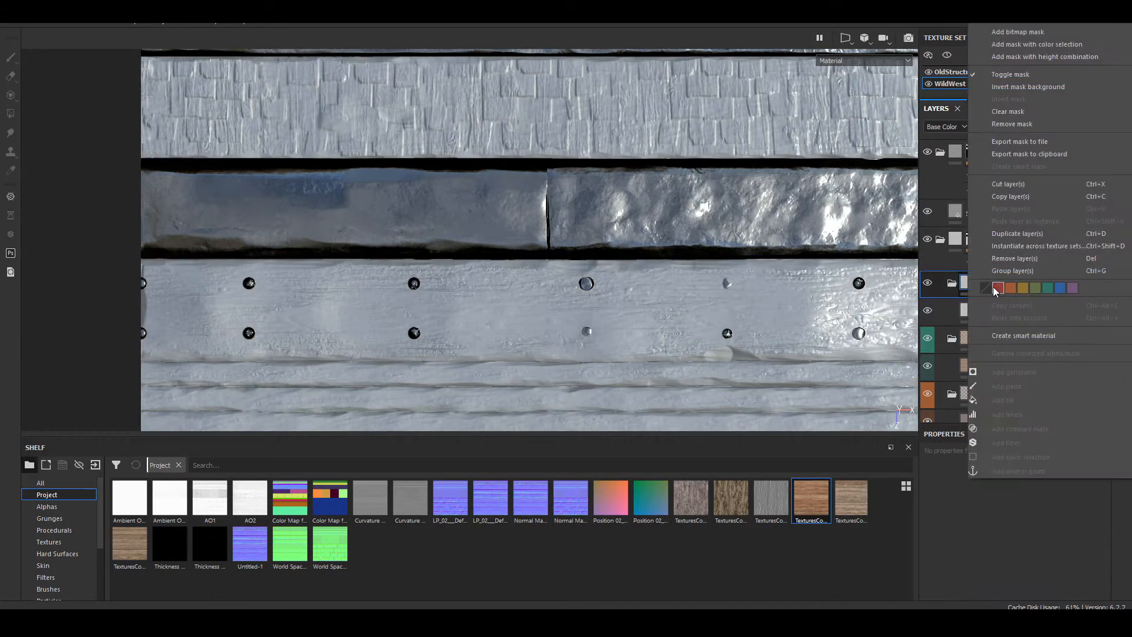
left_click(1059, 287)
Step: Limit the Wood 4 fill layer to the color channel and assign the 002_8_seamless_S wood texture as its base color
left_click(977, 313)
left_click(934, 493)
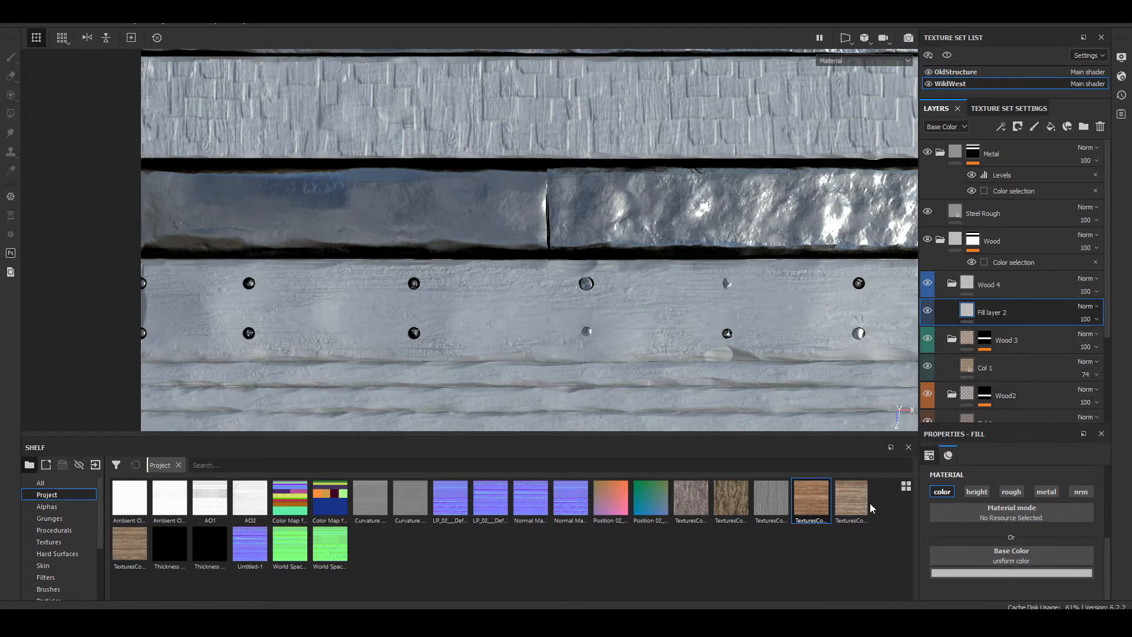
left_click_drag(807, 511, 994, 562)
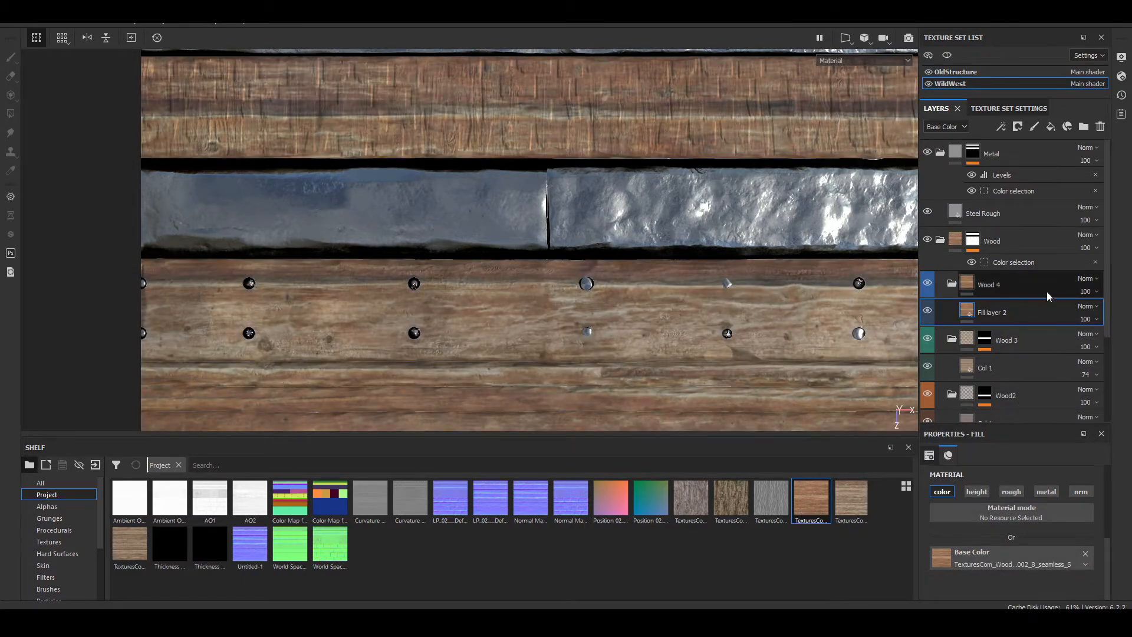
Step: Add a color selection mask to the Wood 4 folder and pick the yellow ID color of the riveted plank
right_click(1031, 284)
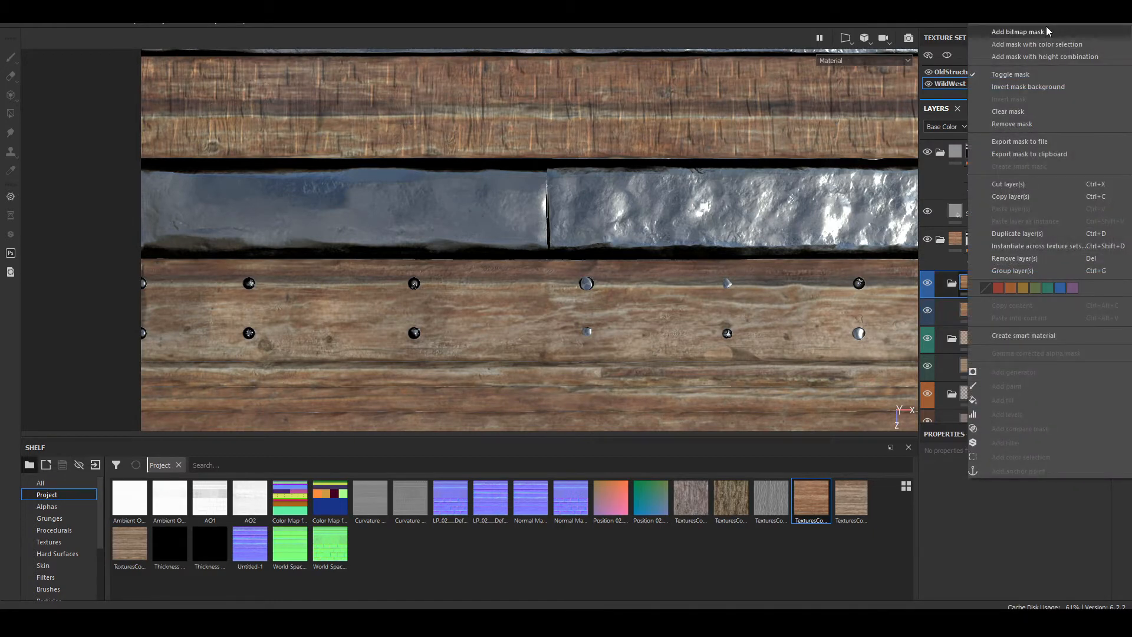
left_click(1053, 43)
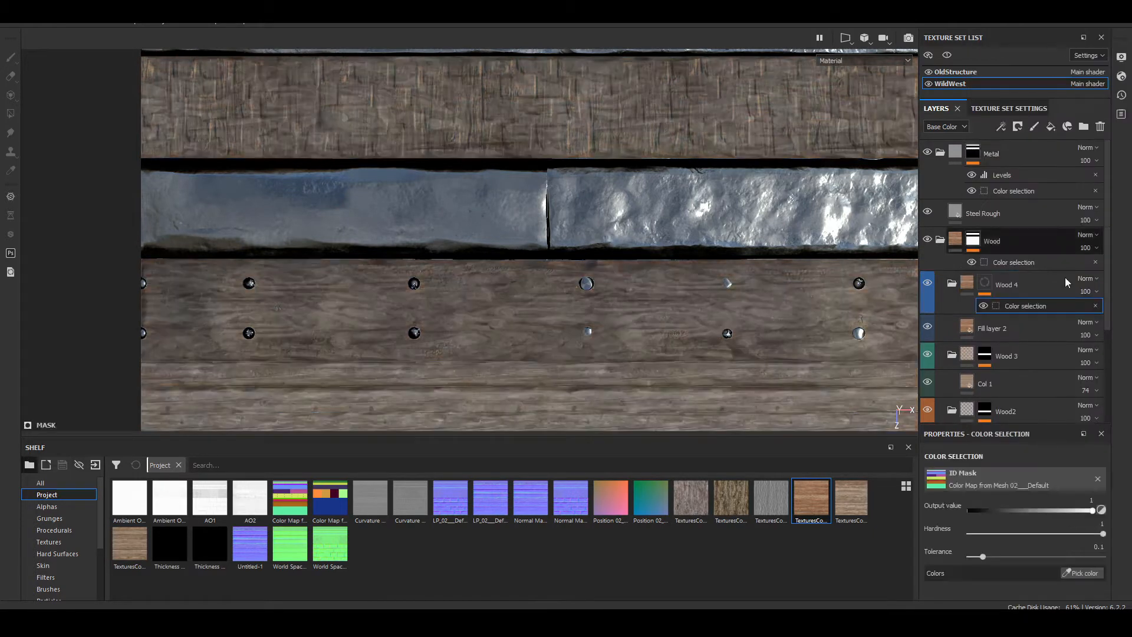
left_click(1094, 571)
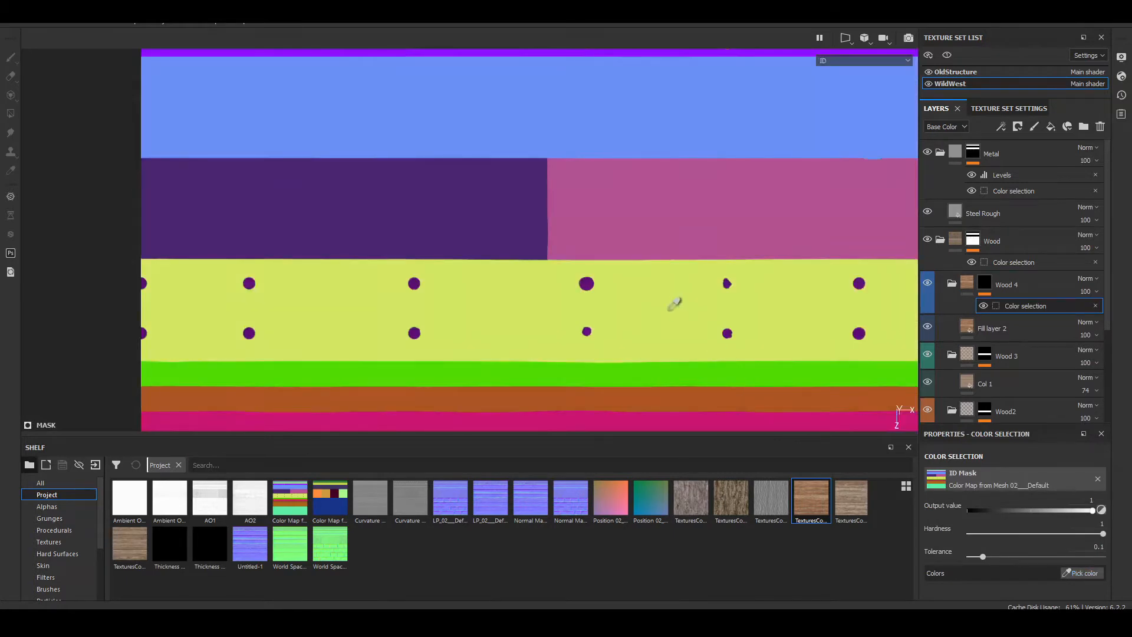
left_click(665, 303)
scroll(665, 307, "down", 3)
middle_click_drag(669, 320, 675, 248, "alt")
left_click_drag(675, 248, 703, 235, "alt")
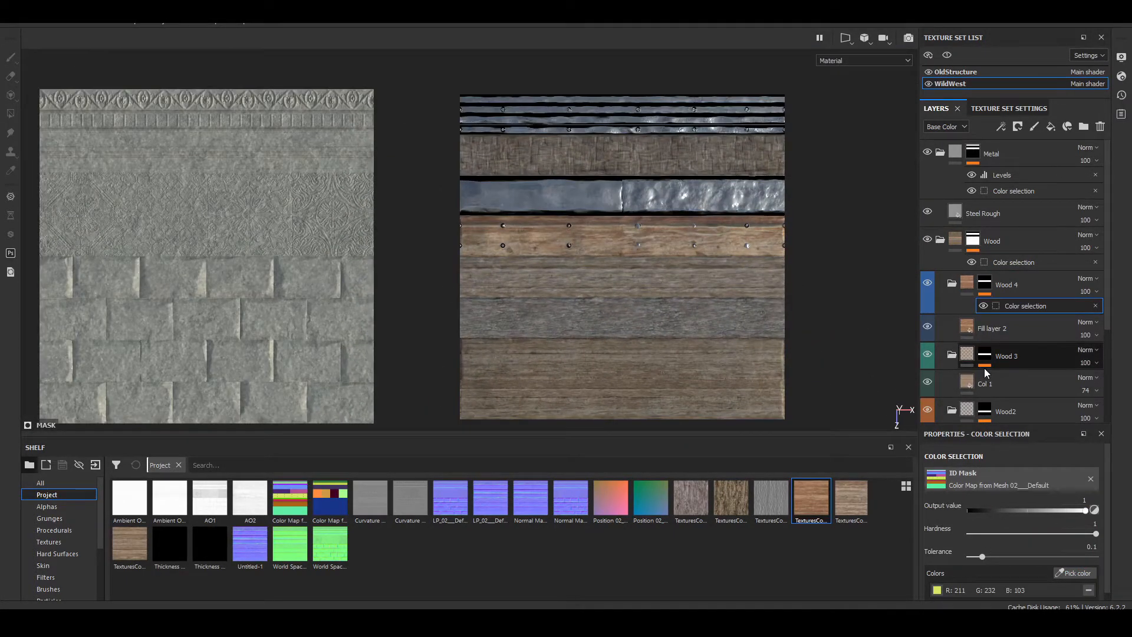
Step: Rename the Wood 4 fill layer to Col 1 and bring its UV transformation settings into view
left_click(1002, 332)
double_click(997, 329)
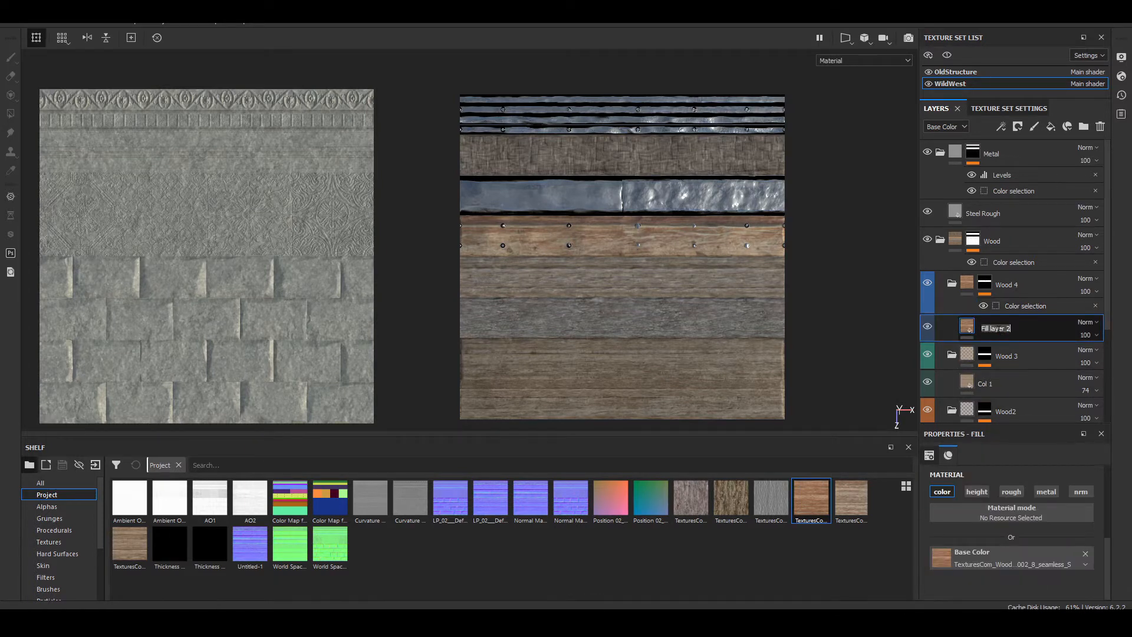
type("Col 1")
scroll(1023, 559, "up", 5)
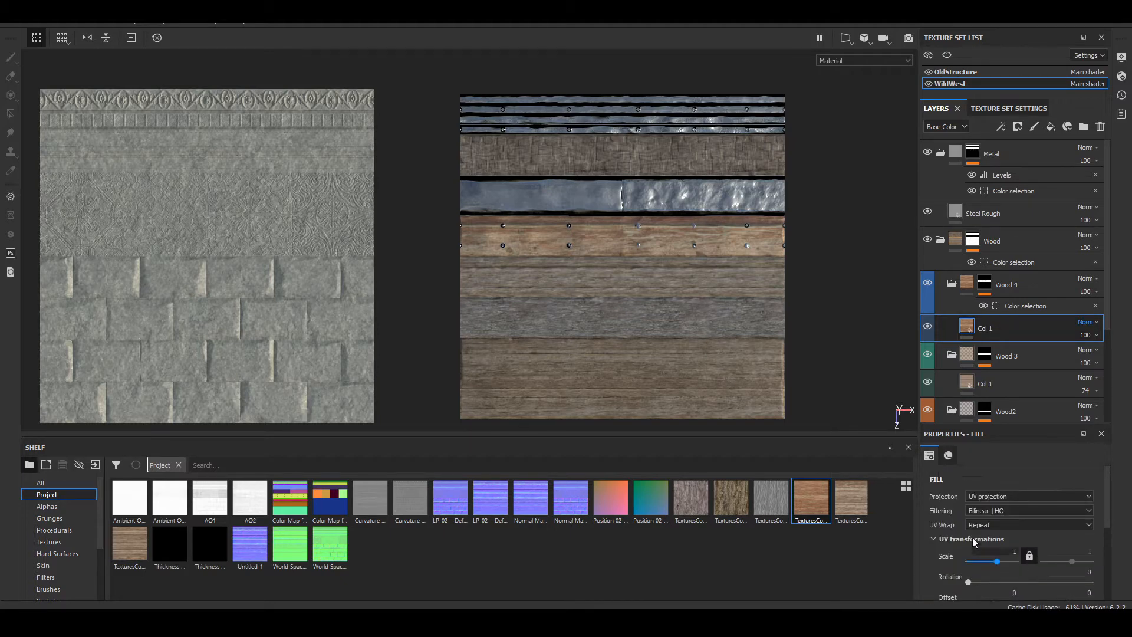
scroll(539, 162, "down", 3)
scroll(546, 182, "up", 8)
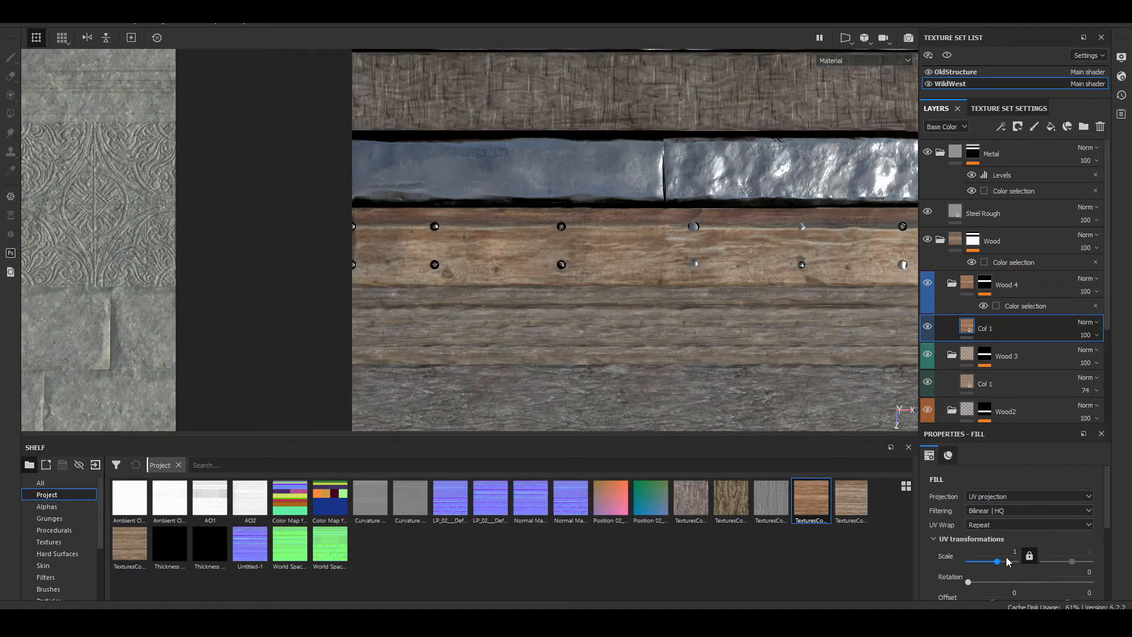
Step: Set the UV scale of the Wood 4 folder's Col 1 layer to 4.06 and check the riveted plank
left_click_drag(997, 560, 998, 562)
middle_click_drag(802, 329, 695, 359, "alt")
scroll(695, 363, "up", 6)
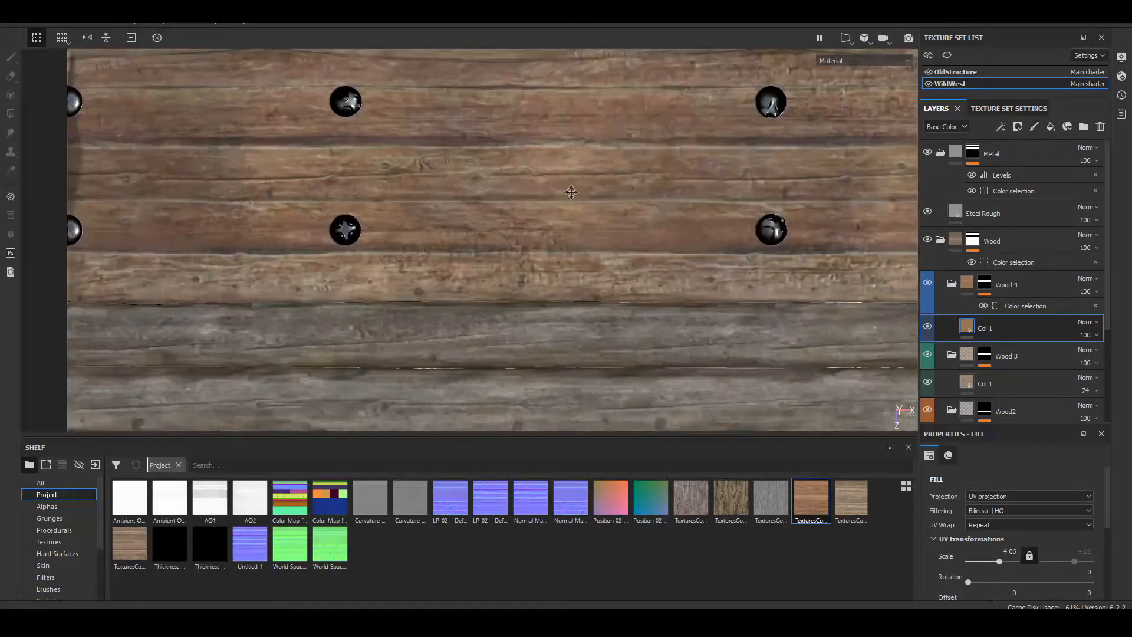
middle_click_drag(557, 191, 628, 271, "alt")
scroll(642, 277, "down", 3)
middle_click_drag(783, 286, 263, 280, "alt")
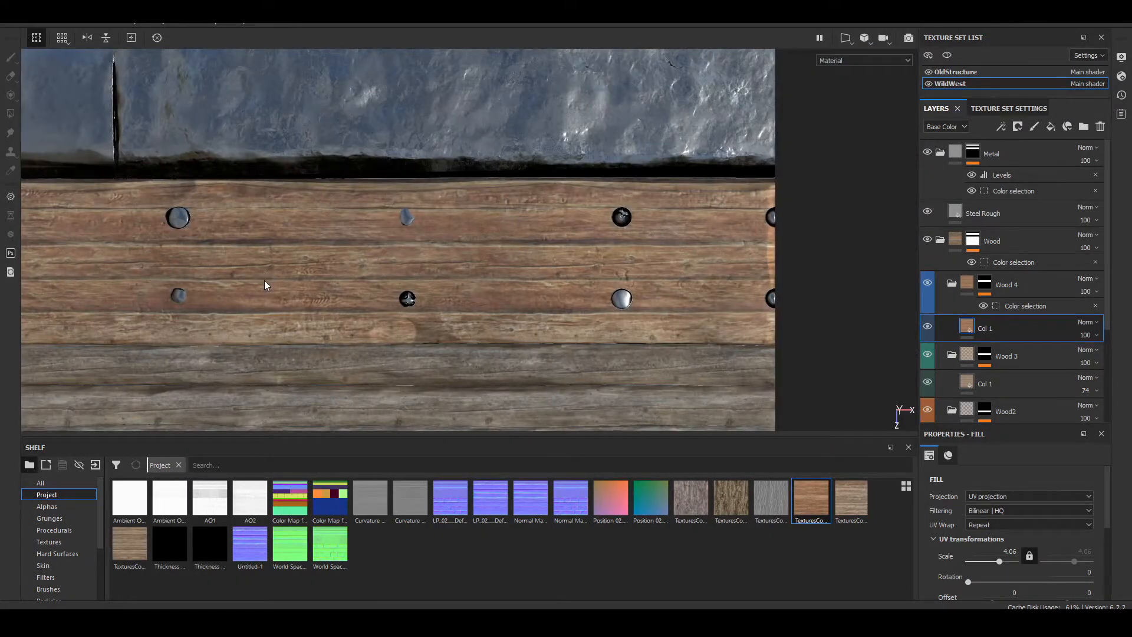
Step: Lower the opacity of Wood 4's Col 1 layer to 85 and inspect the blend on the riveted plank
left_click(1094, 339)
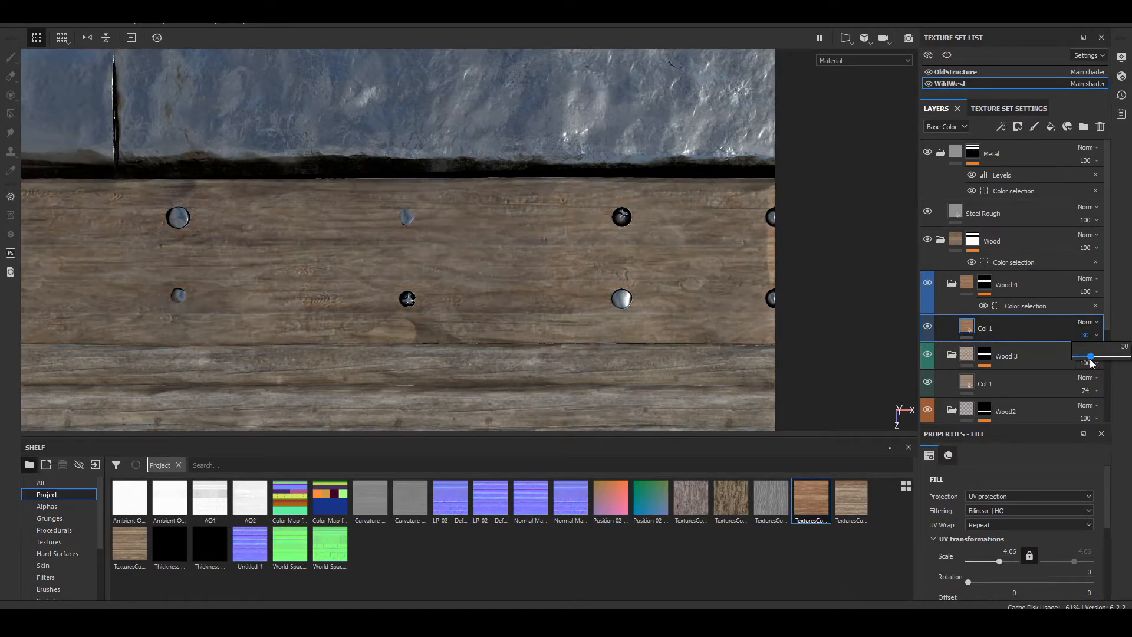
left_click(1091, 358)
left_click_drag(1091, 358, 1122, 367)
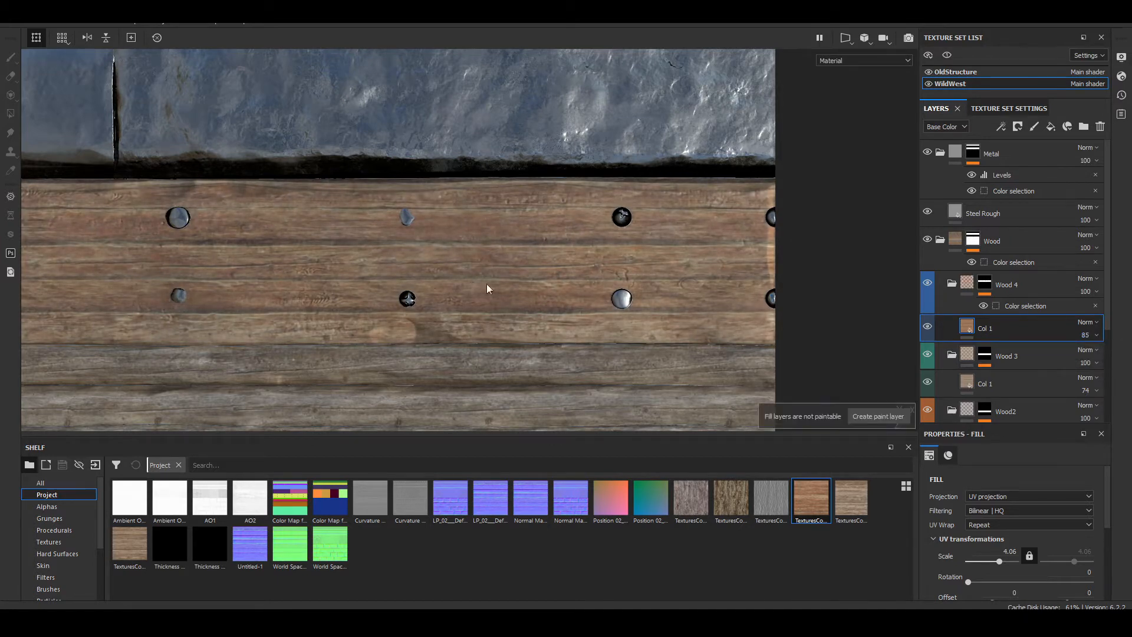
left_click_drag(500, 282, 431, 296, "alt")
middle_click_drag(171, 178, 432, 210, "alt")
scroll(432, 210, "up", 5)
middle_click_drag(625, 278, 398, 219, "alt")
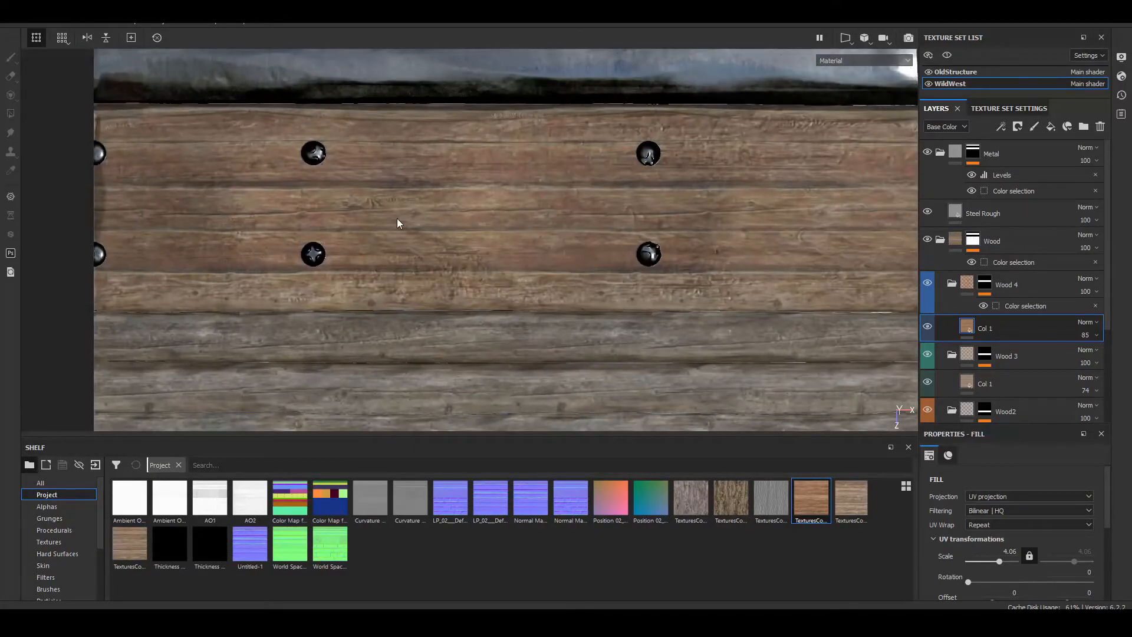
Step: Add an HSL Perceptive filter to the Col 1 layer in the Wood 4 folder
left_click(1000, 127)
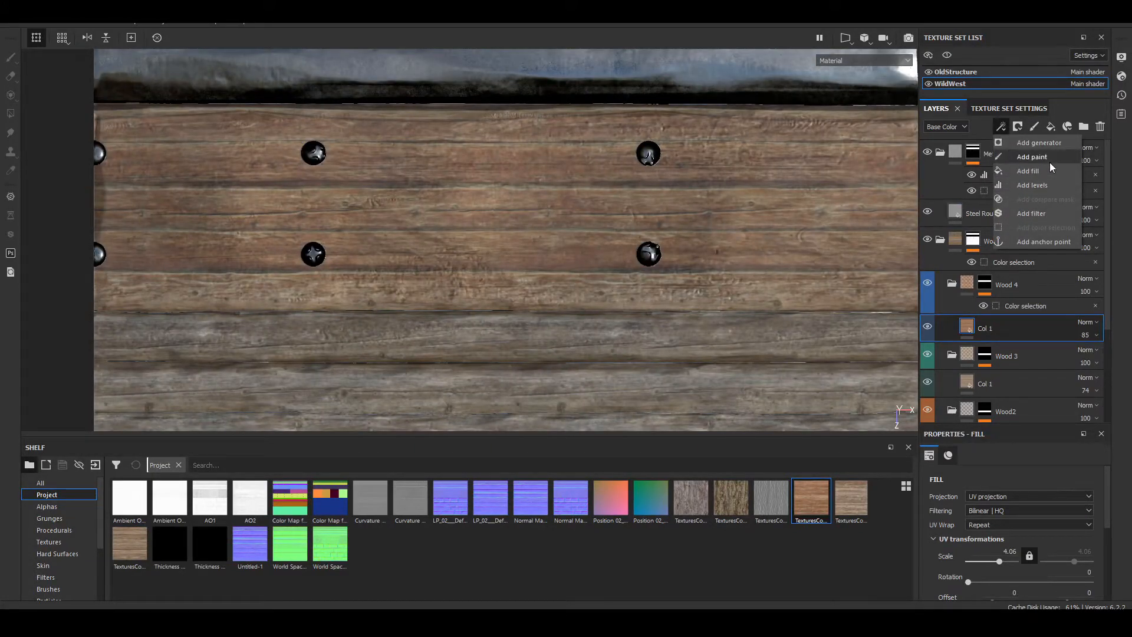
left_click(1049, 212)
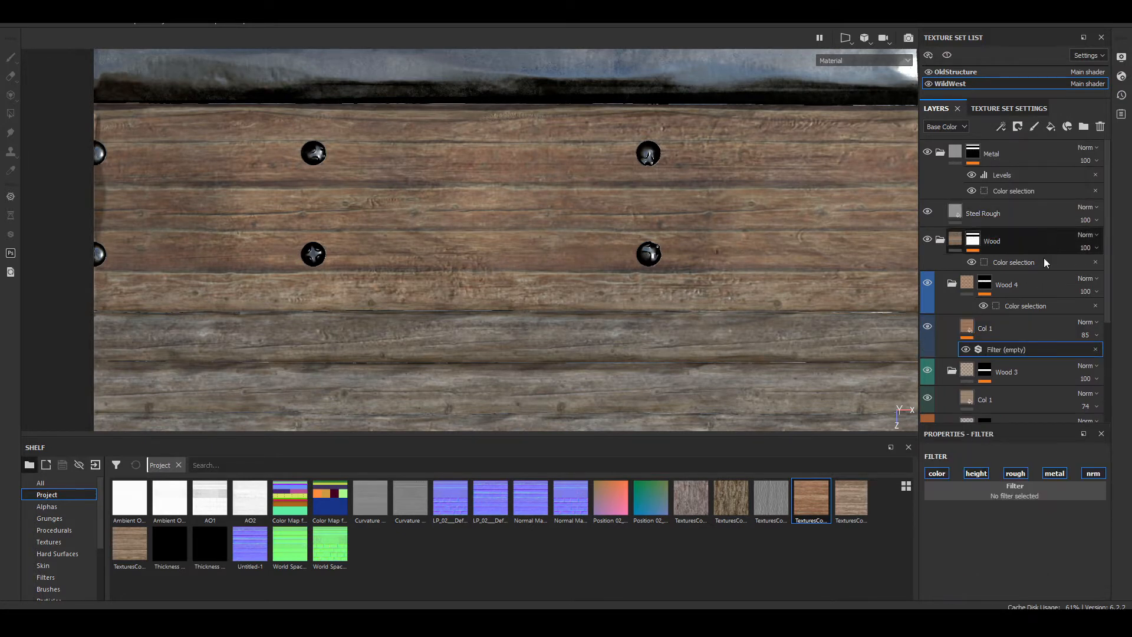
left_click(1039, 493)
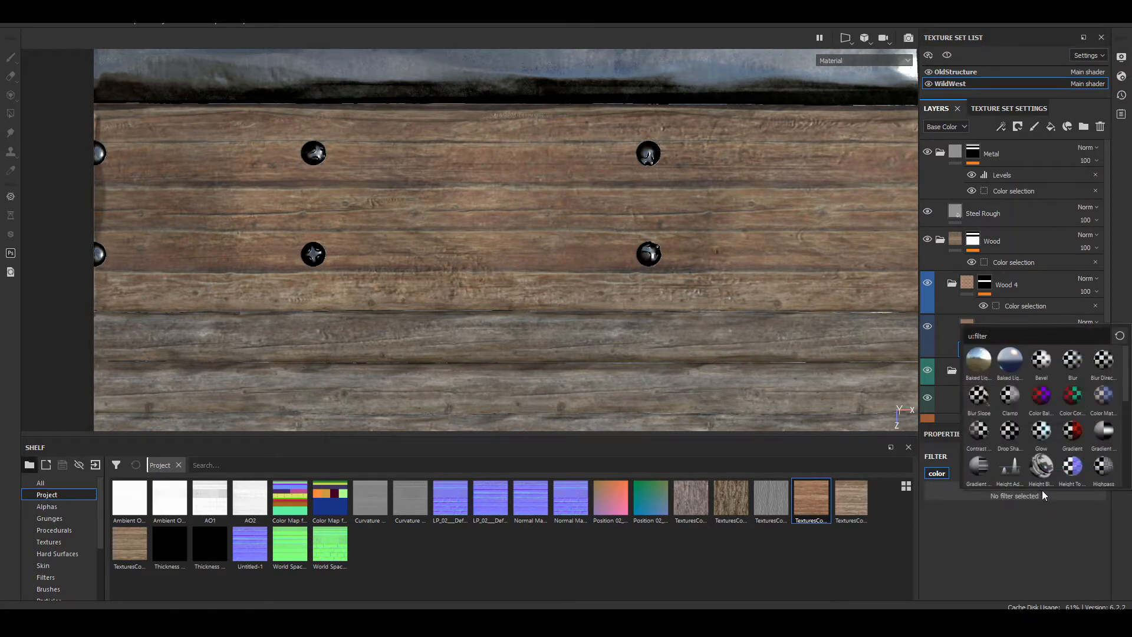
type("hsl")
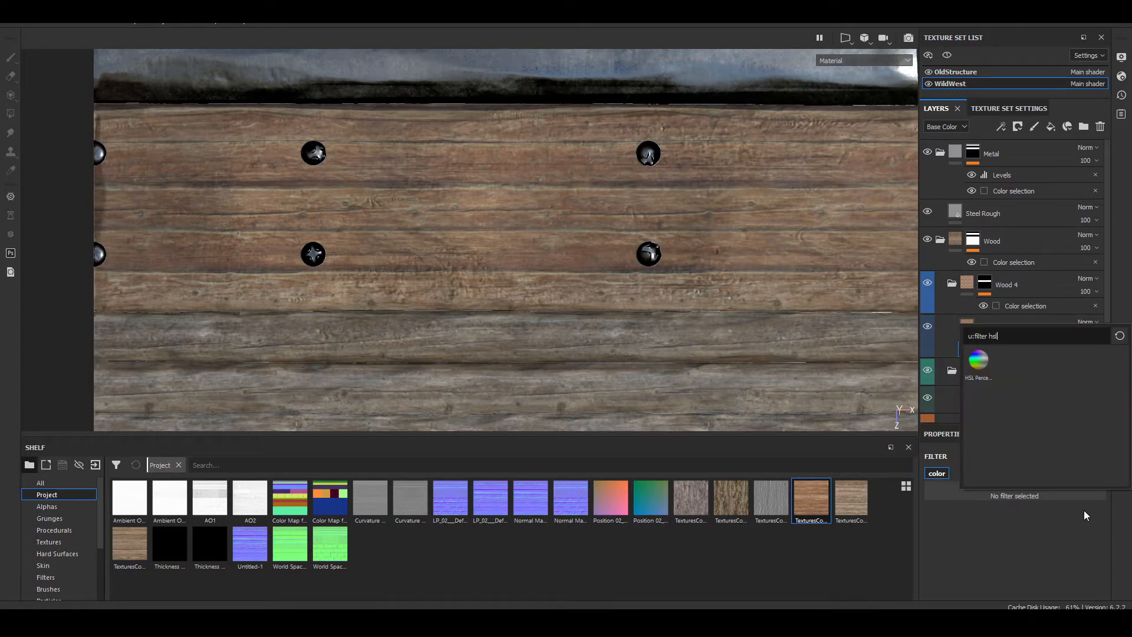
left_click(978, 362)
Step: Set the HSL Perceptive filter's saturation to 0.602 and lightness to 0.461, checking the plank from several angles
scroll(955, 529, "down", 1)
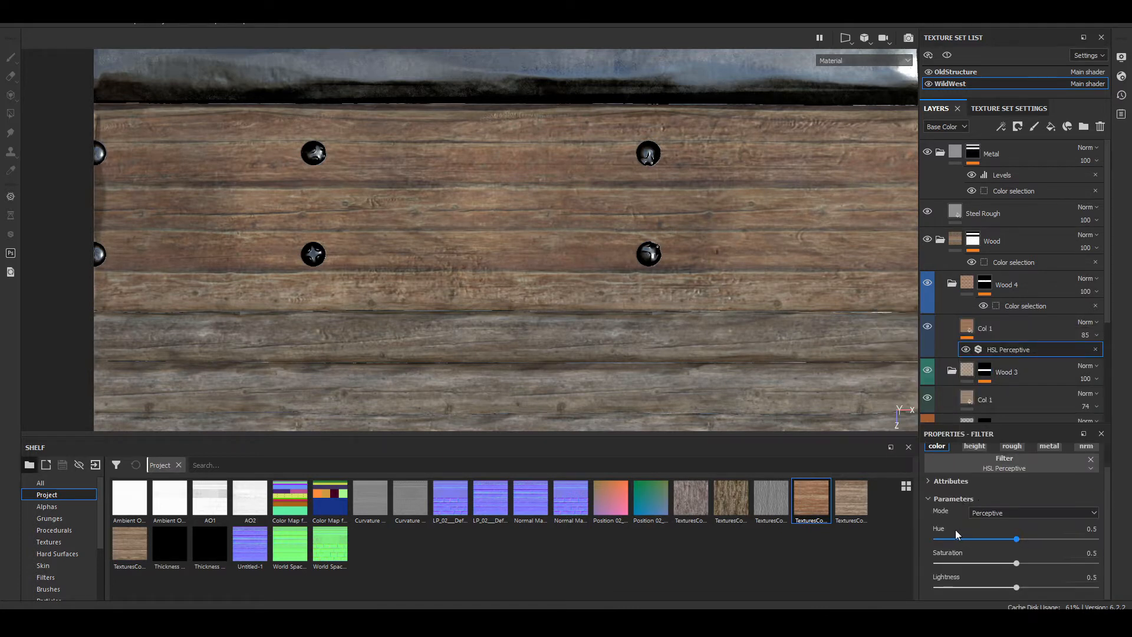
left_click(1010, 515)
left_click(1008, 524)
left_click_drag(1017, 587, 1033, 567)
middle_click_drag(589, 265, 461, 218, "alt")
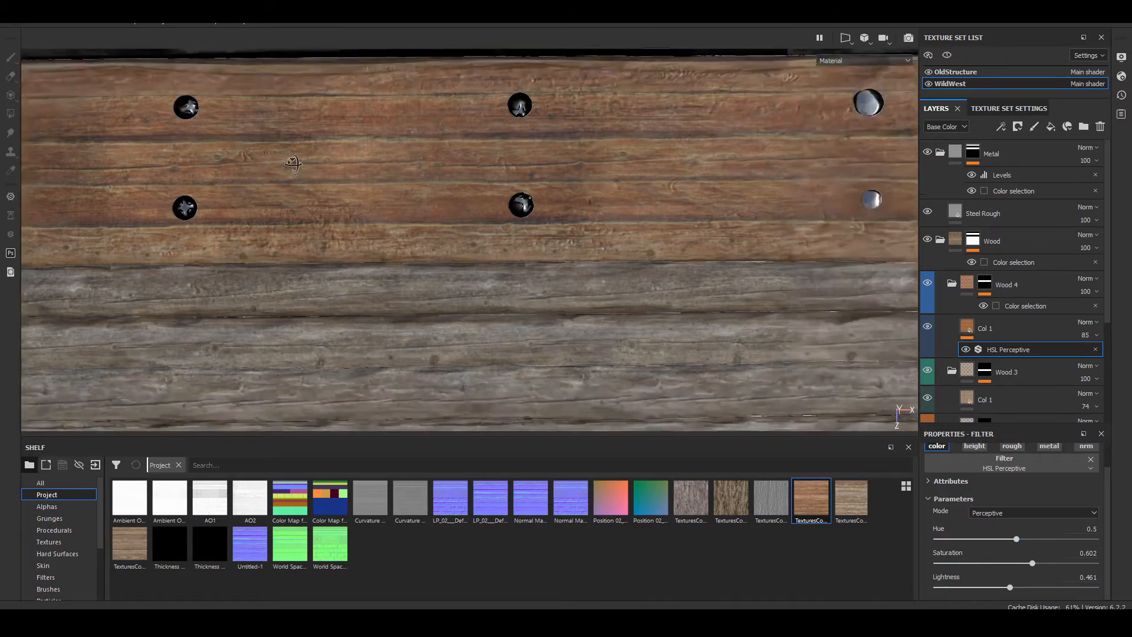
left_click_drag(460, 217, 442, 180, "alt")
scroll(526, 214, "down", 6)
scroll(443, 180, "up", 6)
middle_click_drag(531, 236, 331, 148, "alt")
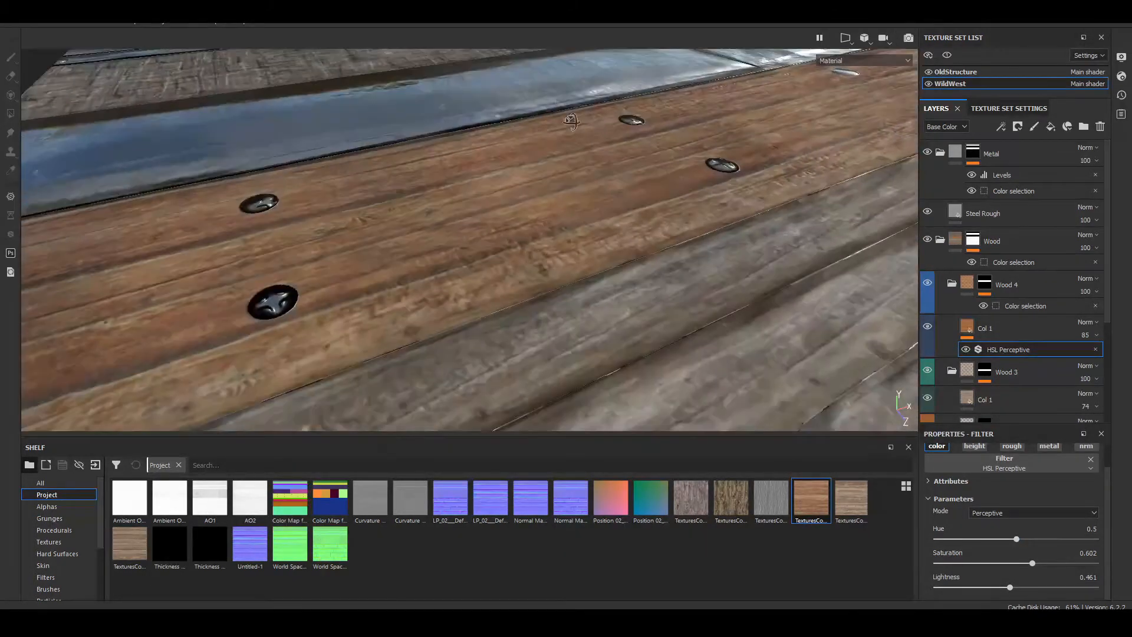
left_click_drag(330, 147, 435, 131, "alt")
right_click_drag(435, 131, 781, 127, "shift")
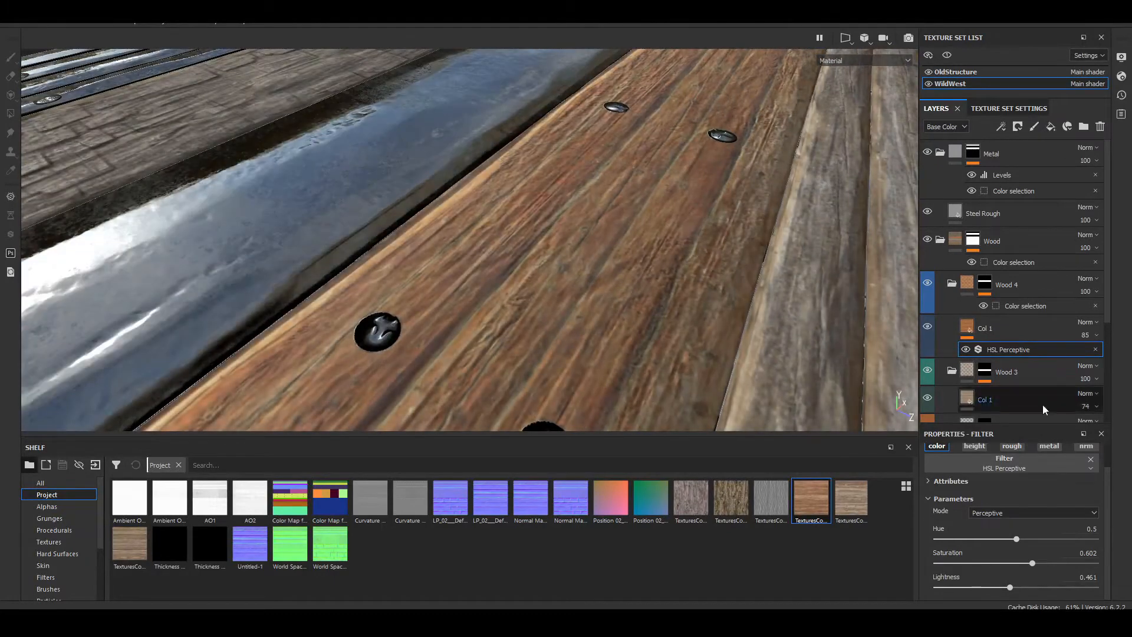
Step: Try hue values of 0.457 and 0.491 on the HSL Perceptive filter, and undo the hue shift
left_click_drag(1016, 540, 1009, 540)
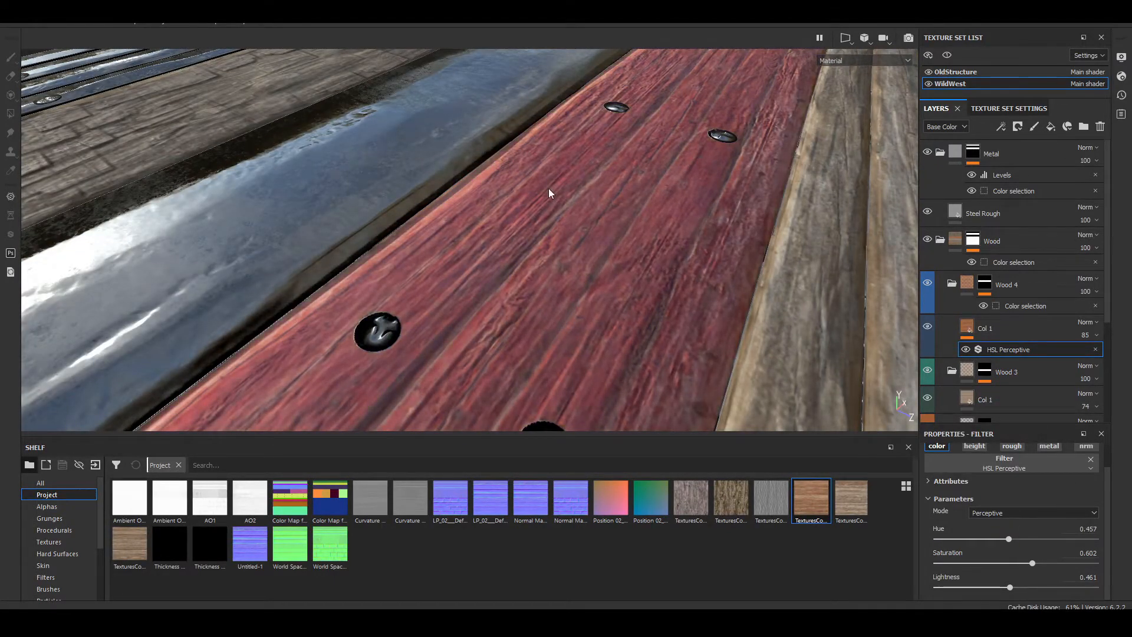
left_click_drag(550, 189, 341, 256, "alt")
left_click_drag(744, 308, 666, 227, "alt")
left_click_drag(1010, 538, 1013, 539)
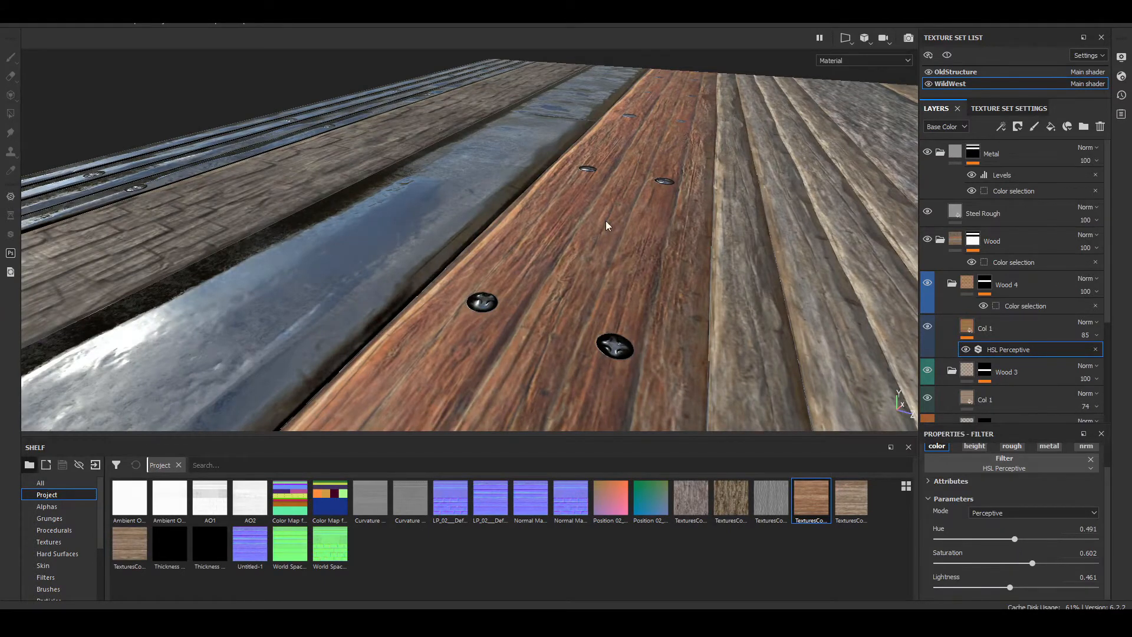
left_click_drag(607, 223, 710, 379, "alt")
key("ctrl+z")
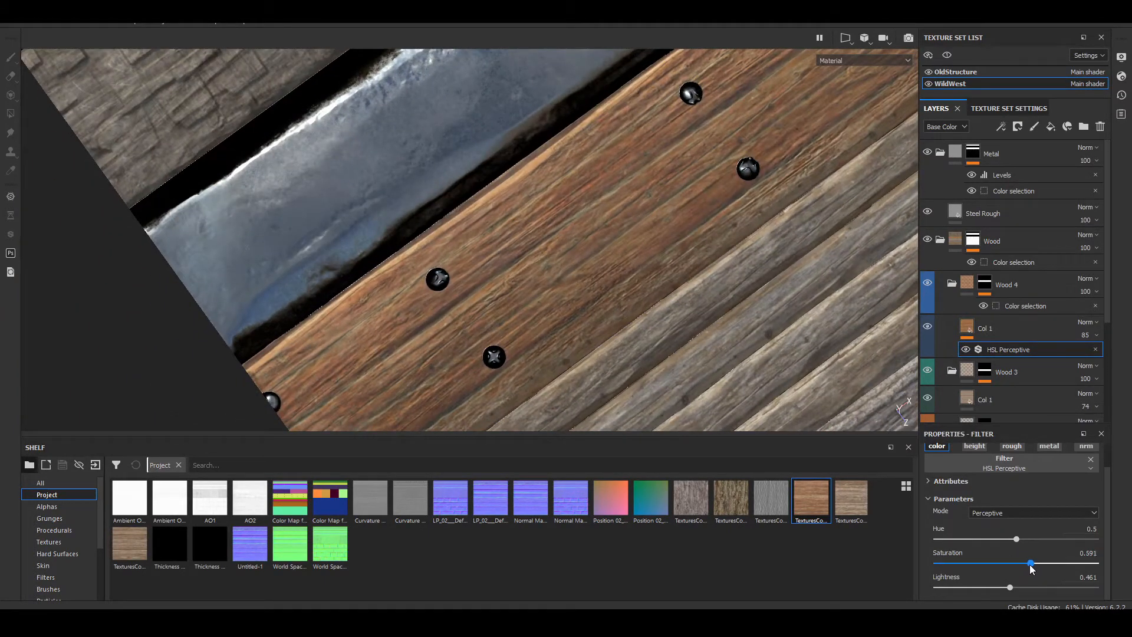
Step: Set the HSL Perceptive filter's saturation to 0.498 and compare the plank with its surrounding strips
left_click_drag(1026, 565, 1023, 563)
left_click_drag(1014, 565, 1015, 564)
left_click_drag(728, 330, 766, 289, "alt")
scroll(671, 225, "down", 5)
middle_click_drag(776, 272, 664, 286, "alt")
scroll(511, 213, "up", 6)
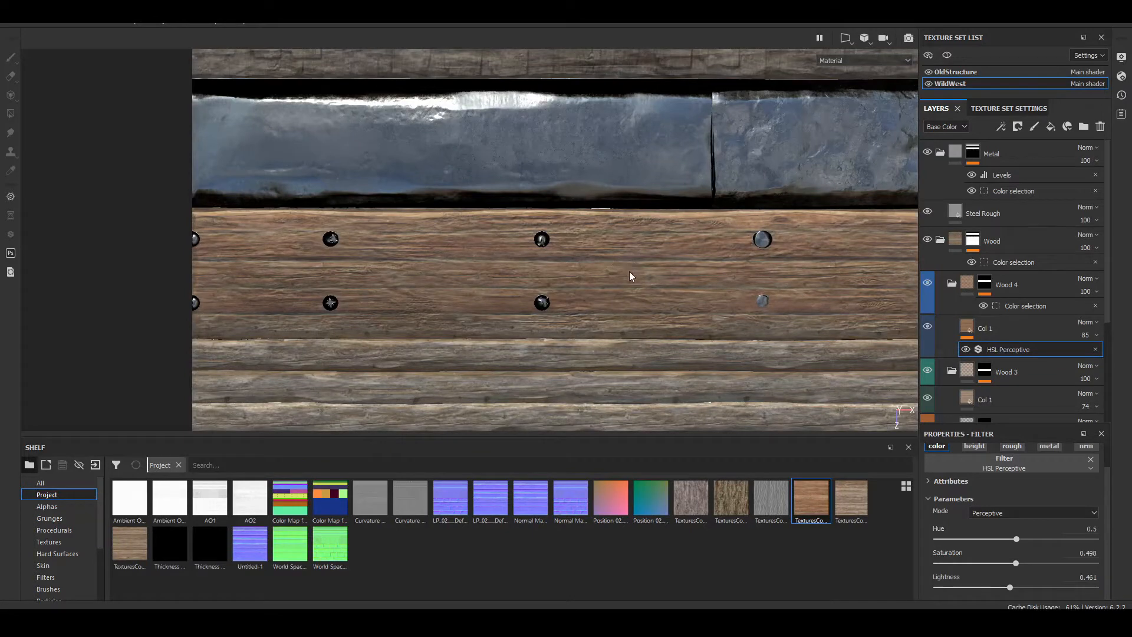
scroll(631, 274, "down", 4)
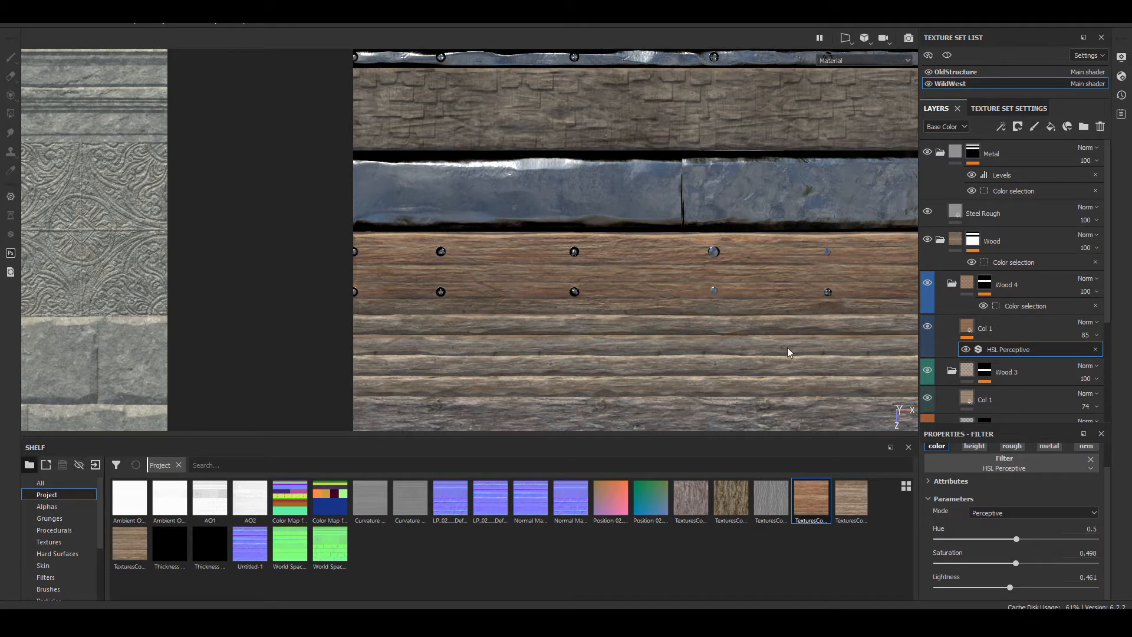
key("F3")
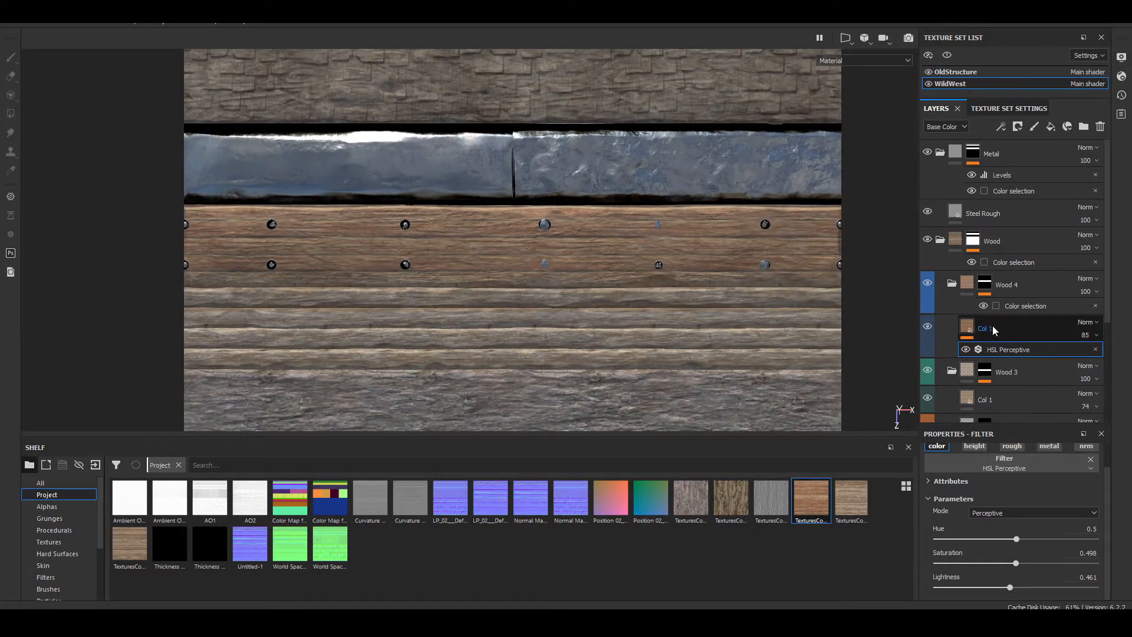
Step: Try painting white strokes over the riveted plank on a new paint layer above Col 1, and delete that layer
left_click(992, 325)
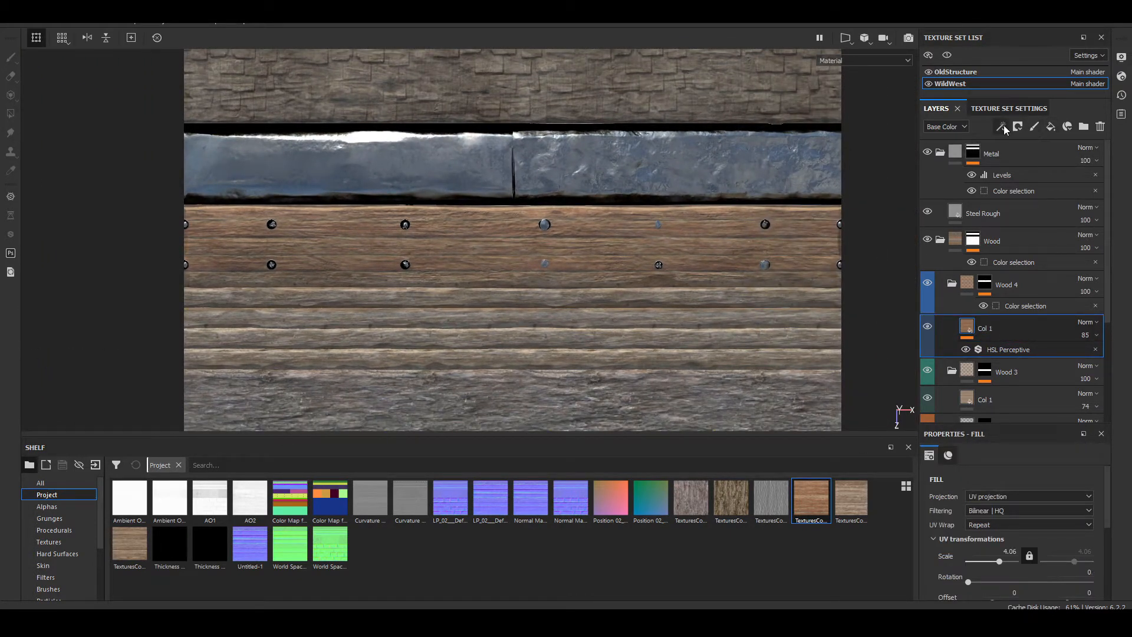
left_click(1032, 131)
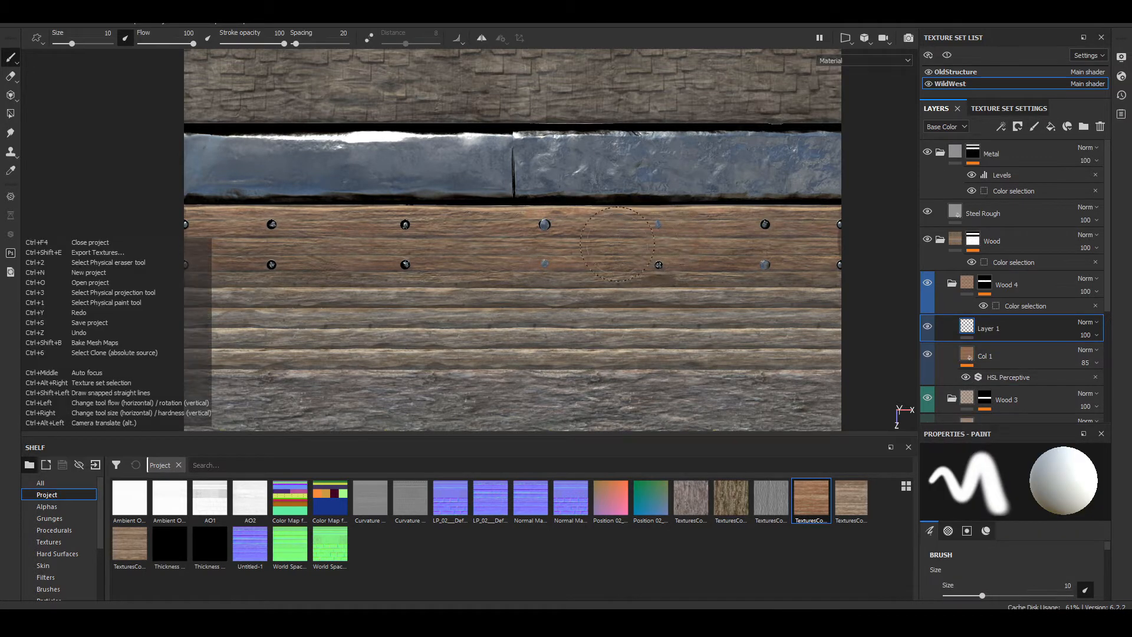
right_click_drag(615, 245, 445, 230, "ctrl")
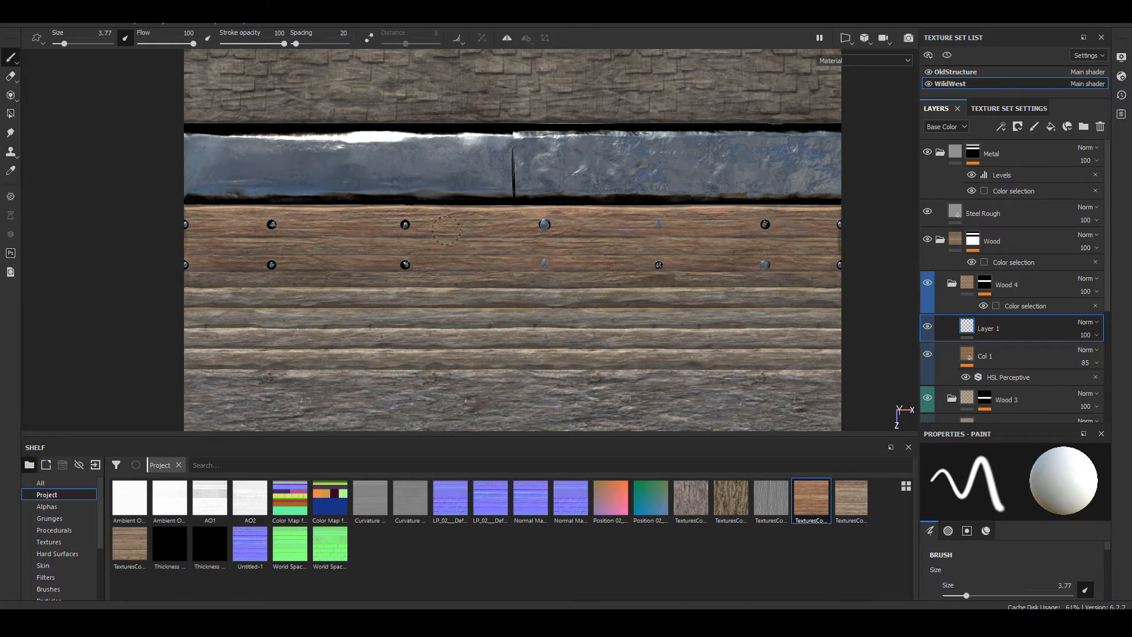
mouse_move(291, 215)
left_mouse_down()
mouse_move(196, 220)
mouse_move(190, 244)
mouse_move(513, 256)
mouse_move(837, 290)
left_mouse_up()
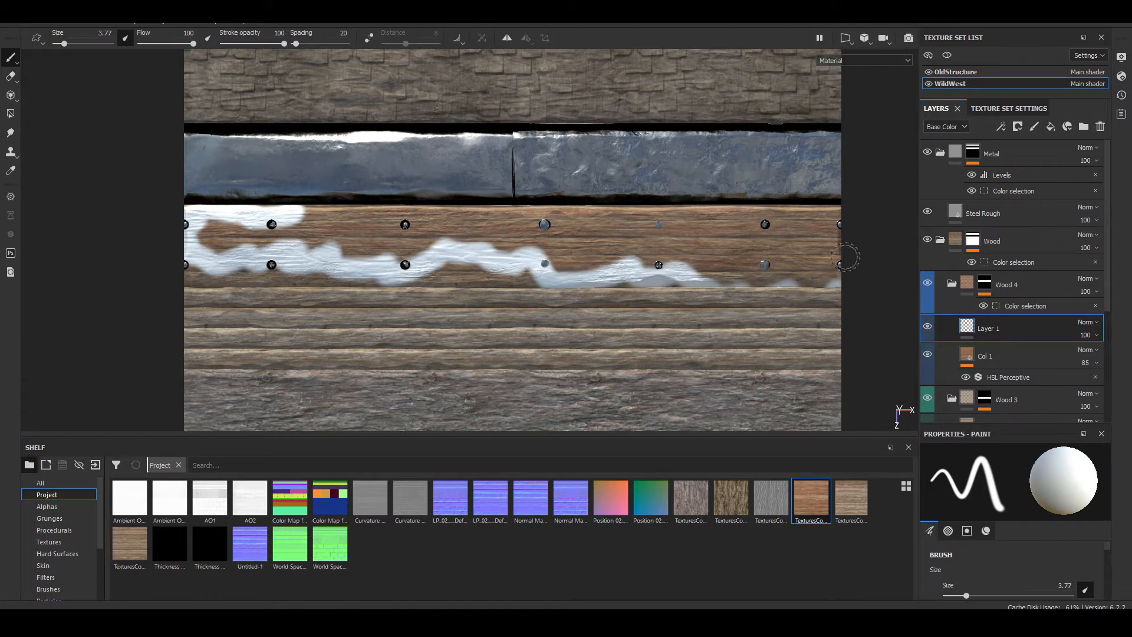
scroll(534, 233, "down", 5)
scroll(533, 241, "up", 5)
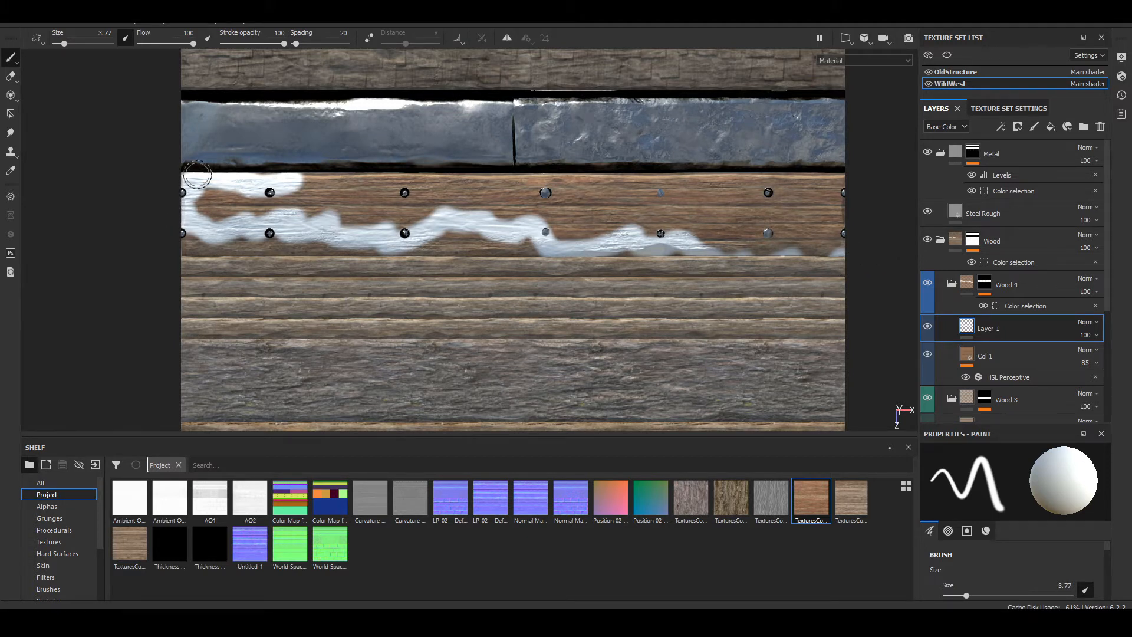
scroll(386, 196, "down", 4)
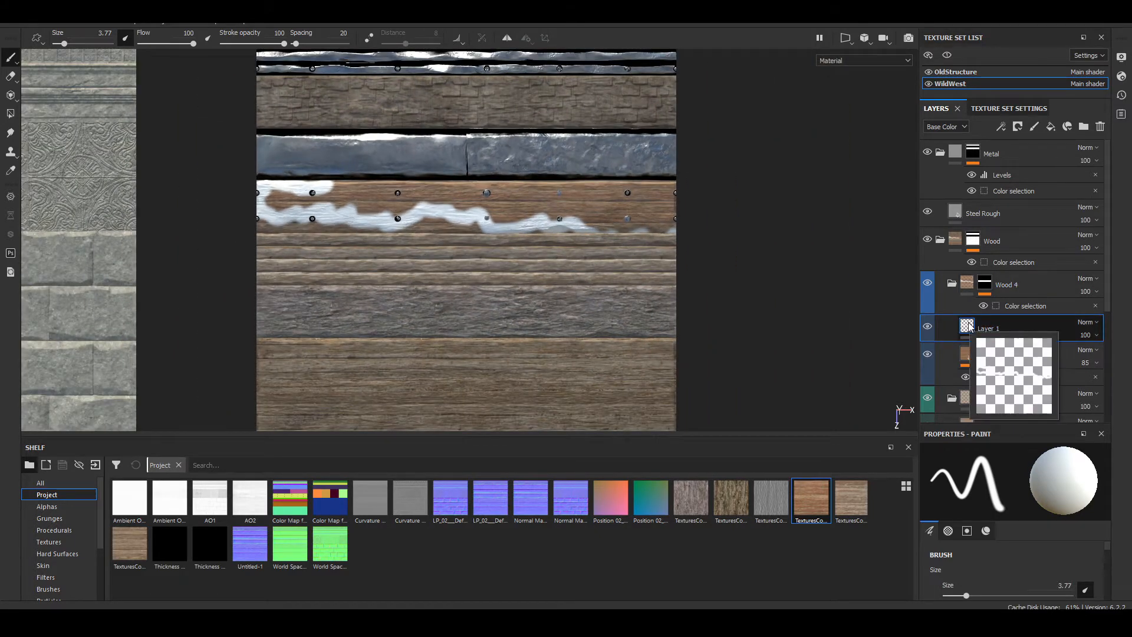
key("Delete")
Step: Examine the riveted plank's color against the neighboring wood and metal strips of the trim sheet
scroll(491, 227, "up", 3)
scroll(490, 251, "down", 5)
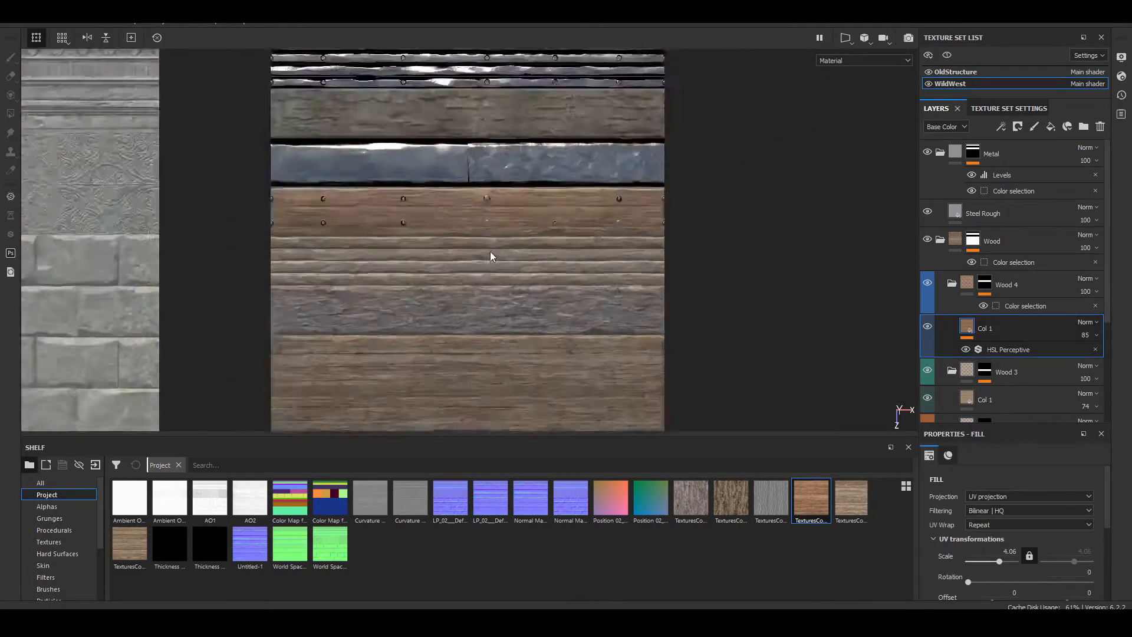
middle_click_drag(497, 277, 576, 334, "alt")
left_click_drag(576, 334, 487, 256, "alt")
scroll(480, 248, "up", 5)
middle_click_drag(475, 240, 474, 139, "alt")
left_click_drag(474, 140, 495, 266, "alt")
scroll(637, 351, "down", 3)
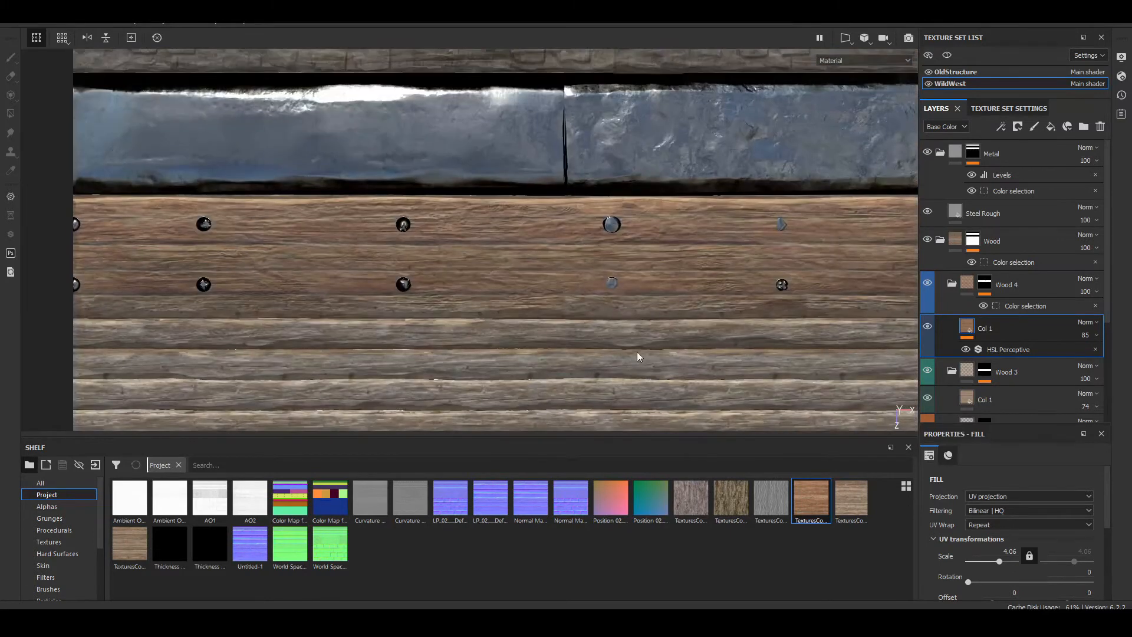
scroll(617, 237, "down", 4)
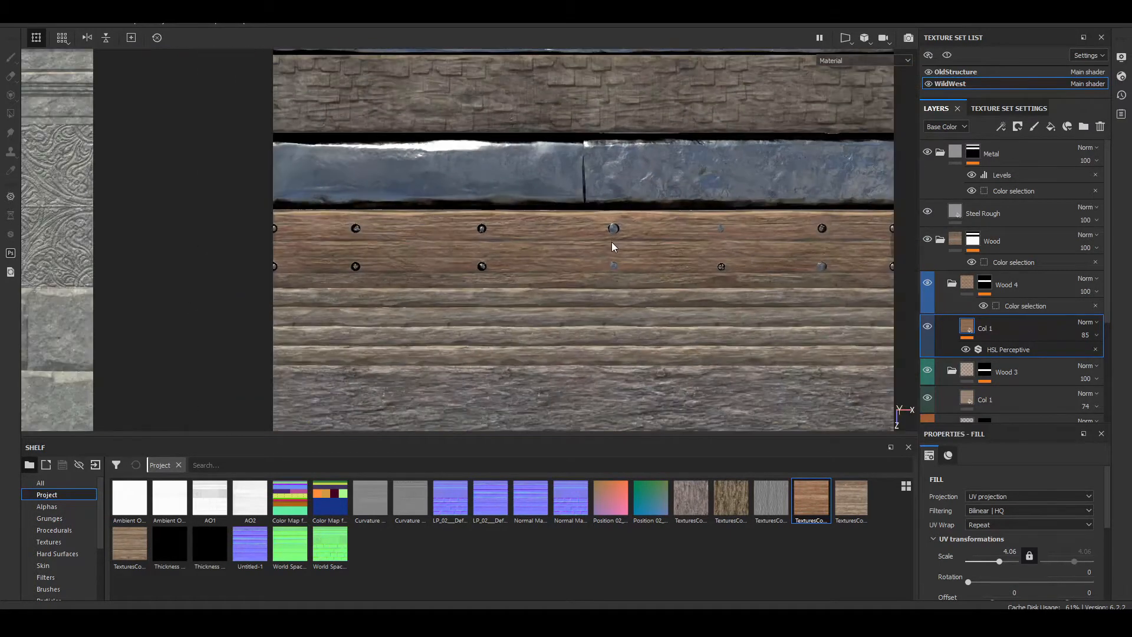
middle_click_drag(611, 242, 541, 308, "alt")
Step: Create a folder named Rooftop above Wood 4 and give it a yellow color label
left_click(968, 284)
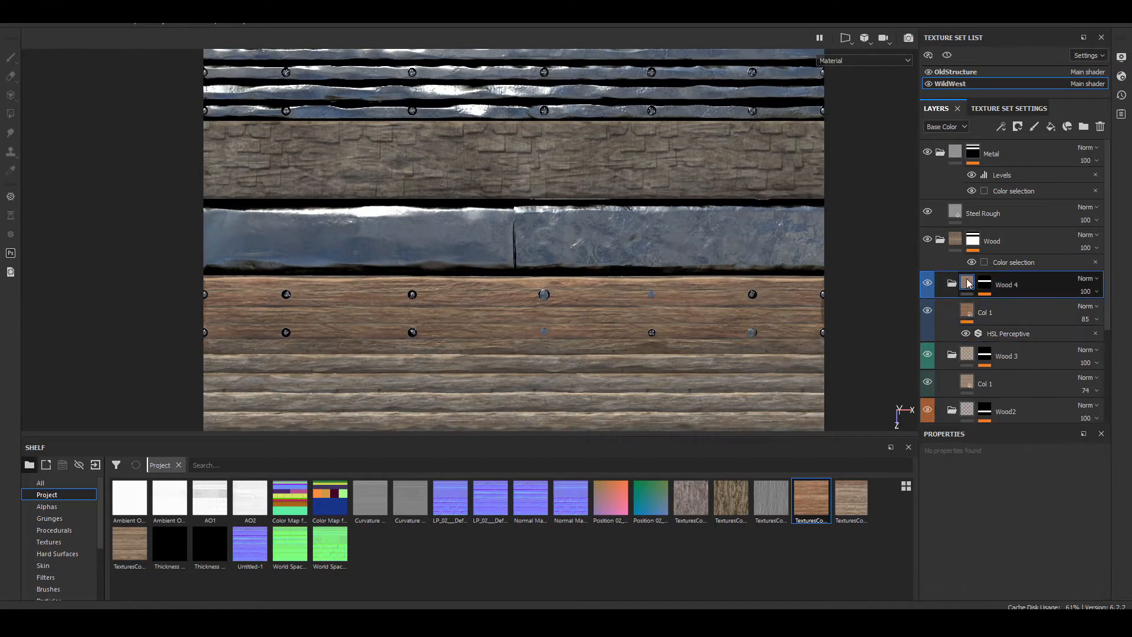
left_click(1084, 126)
double_click(980, 285)
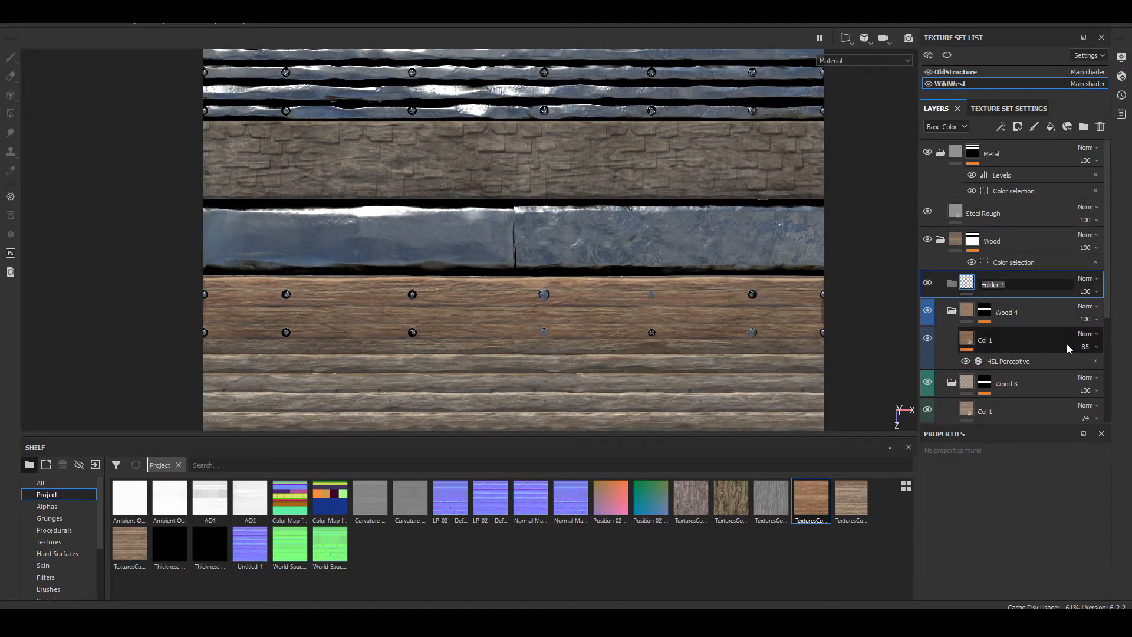
type("Rooftop")
key("Return")
right_click(1020, 285)
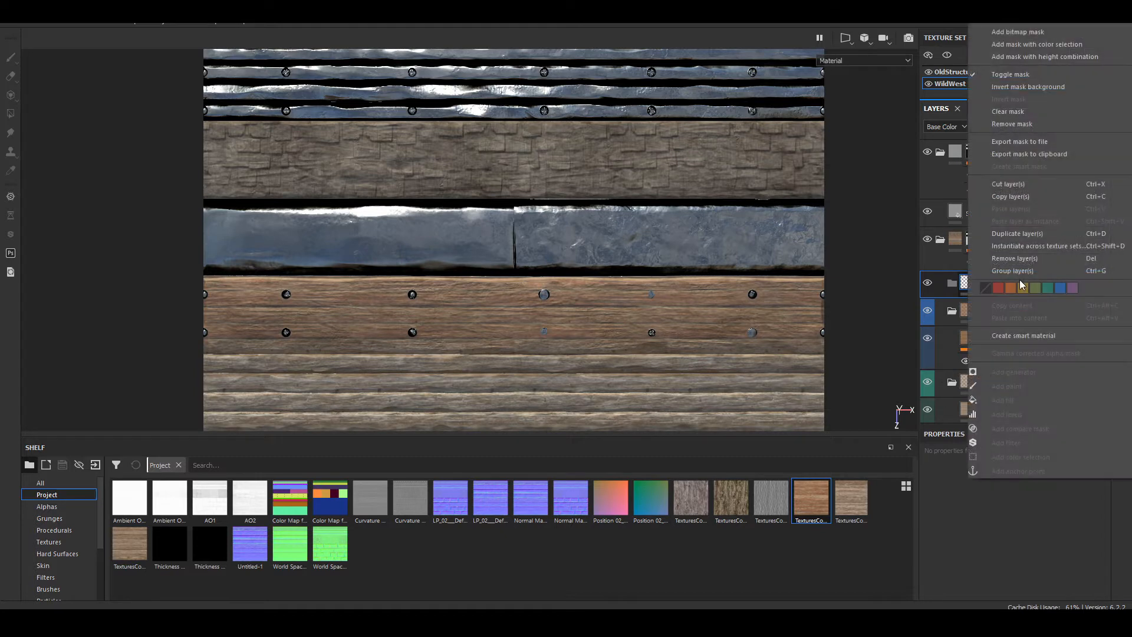
left_click(1022, 288)
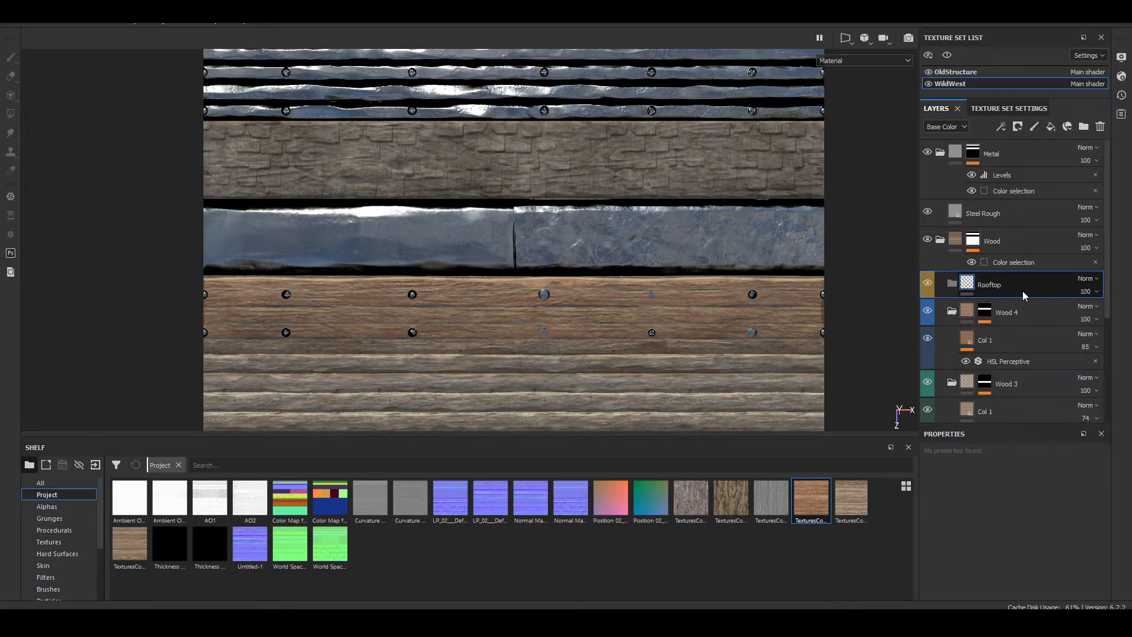
Step: Add a color-only fill layer inside the Rooftop folder and assign the 0016_1_seamless_S bark texture as its base color
left_click(1049, 127)
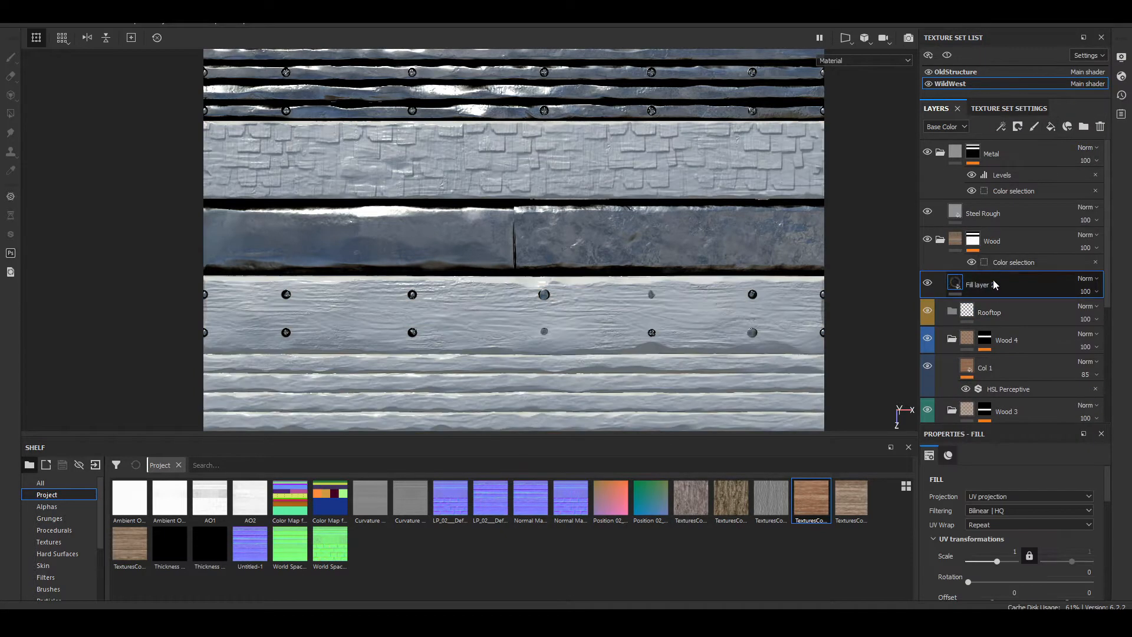
scroll(973, 538, "down", 5)
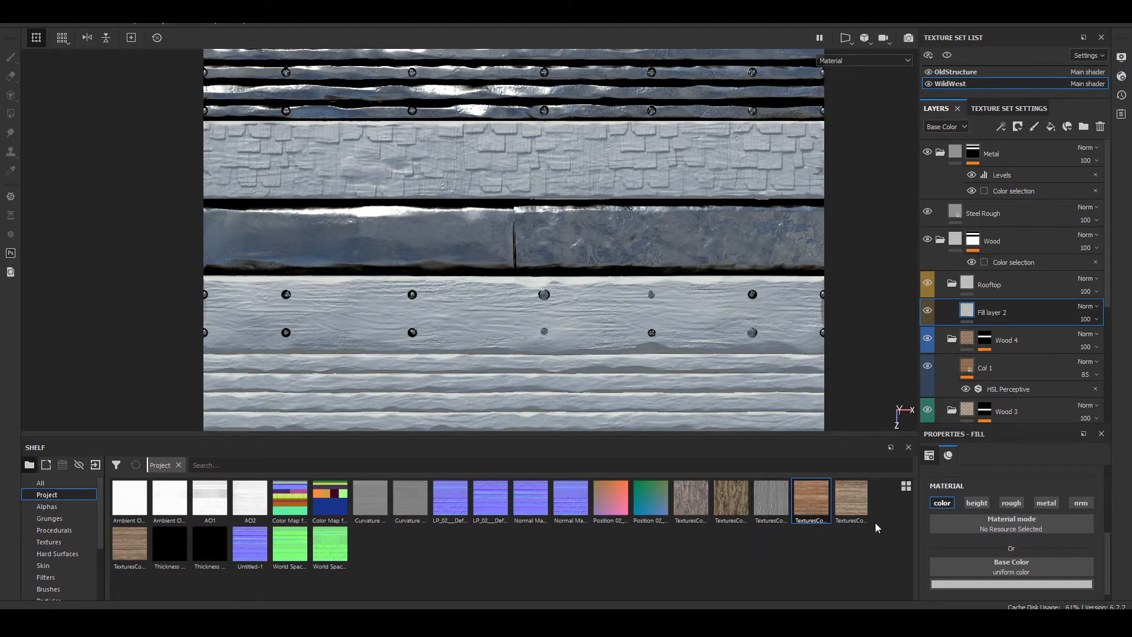
left_click_drag(732, 512, 1005, 566)
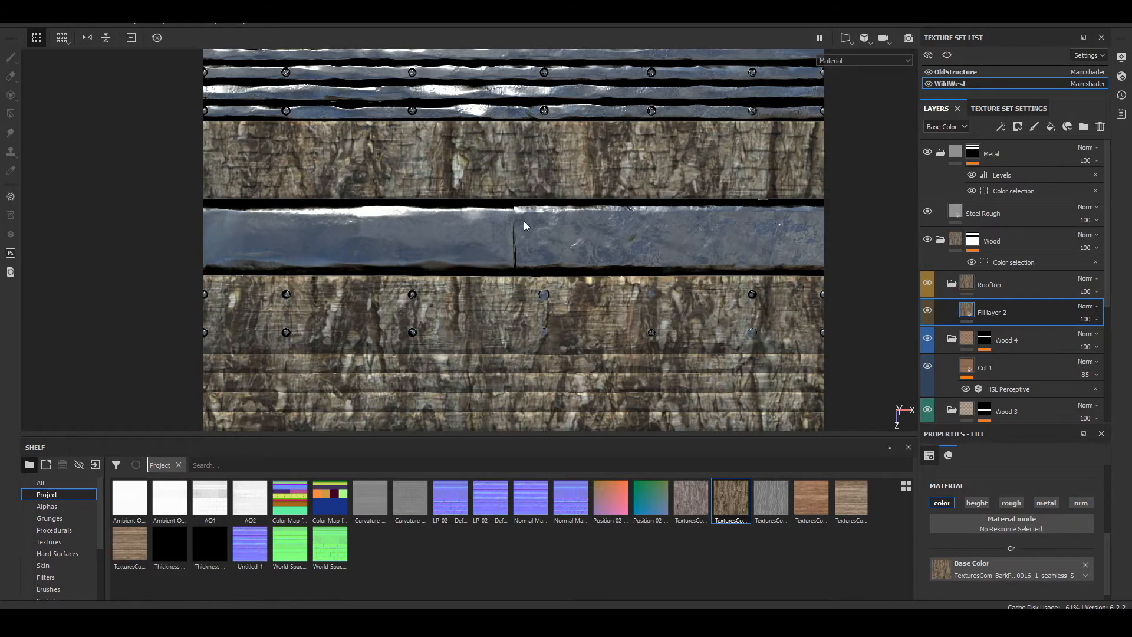
Step: Mask the Rooftop folder with a color selection using the light blue ID color of the shingle strip
key("F1")
left_click(994, 286)
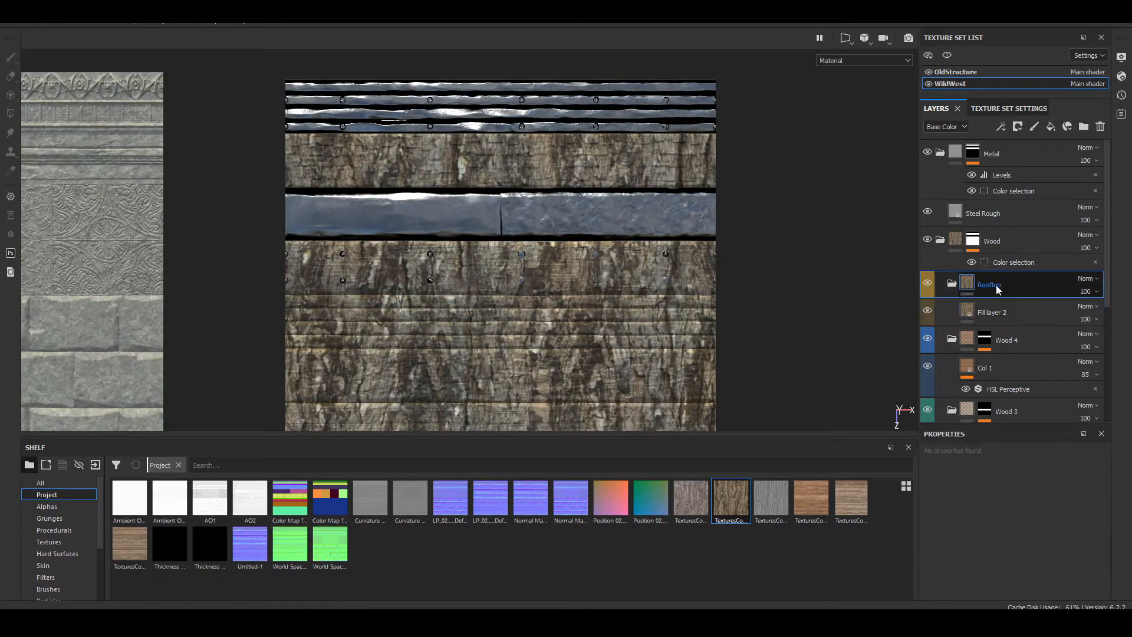
right_click(995, 284)
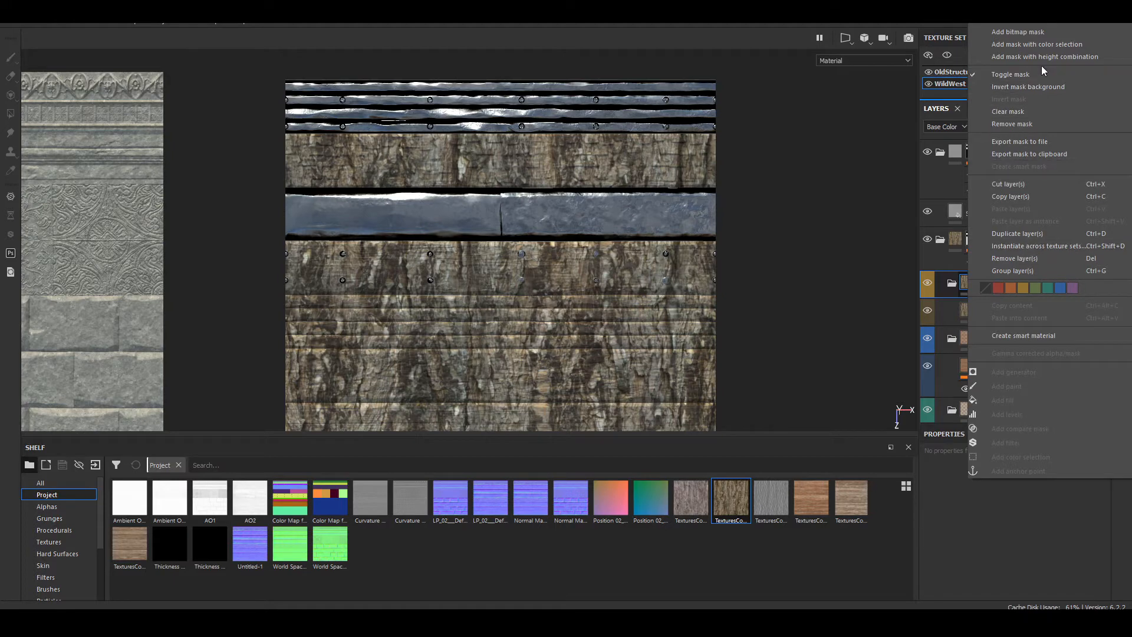
left_click(1045, 45)
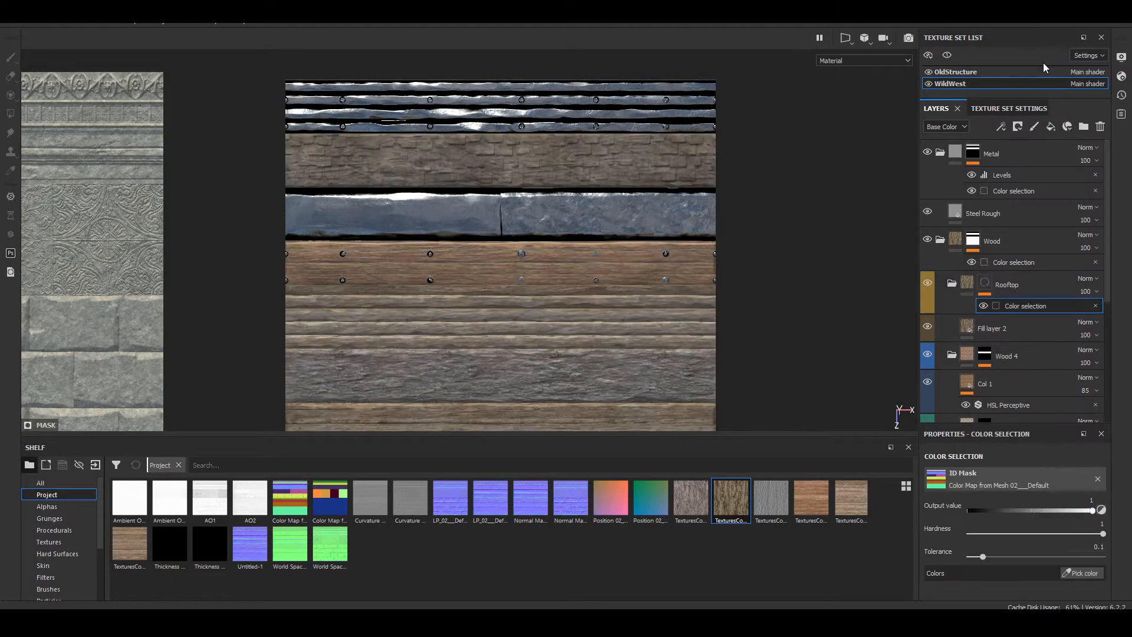
left_click(1083, 573)
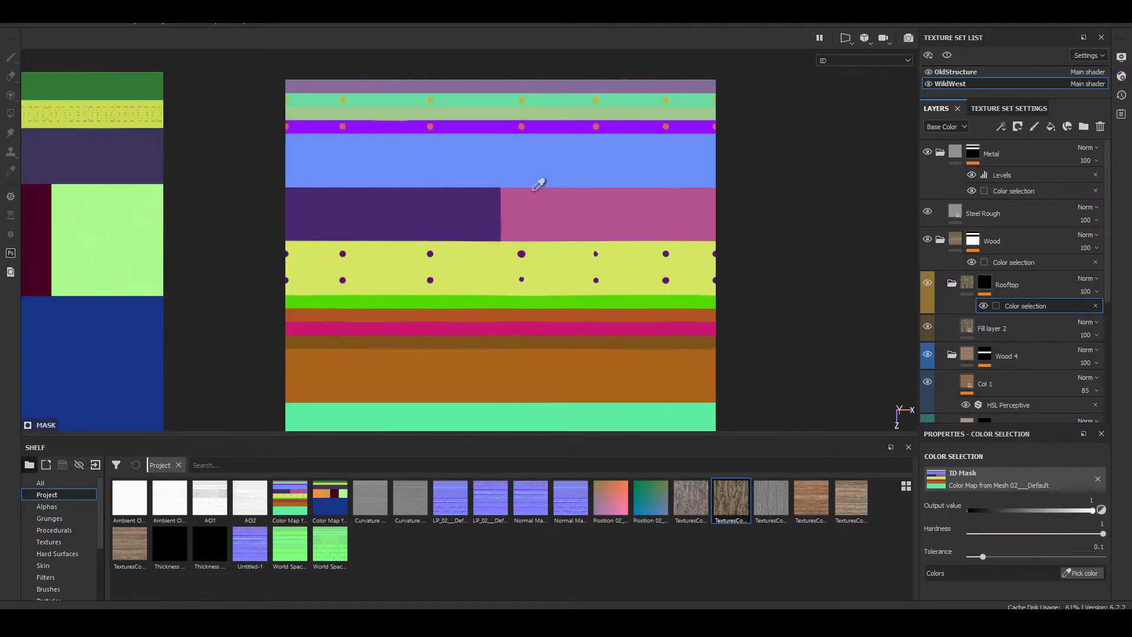
left_click(504, 173)
left_click_drag(504, 173, 533, 321, "alt")
scroll(514, 150, "up", 8)
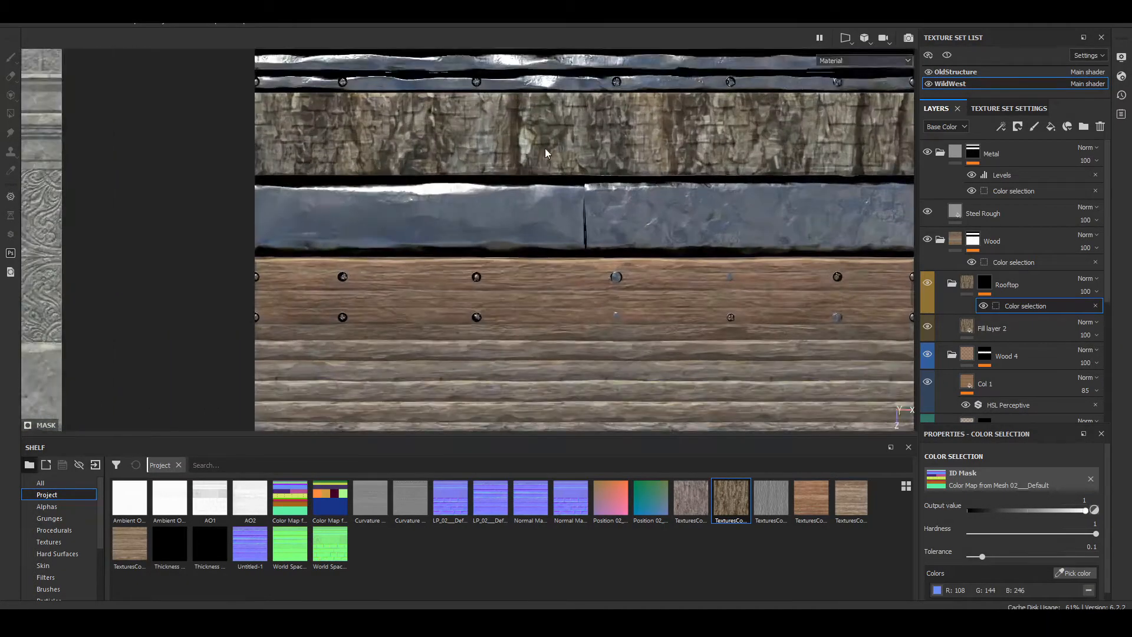
middle_click_drag(545, 147, 521, 189, "alt")
scroll(521, 188, "up", 6)
scroll(500, 218, "down", 5)
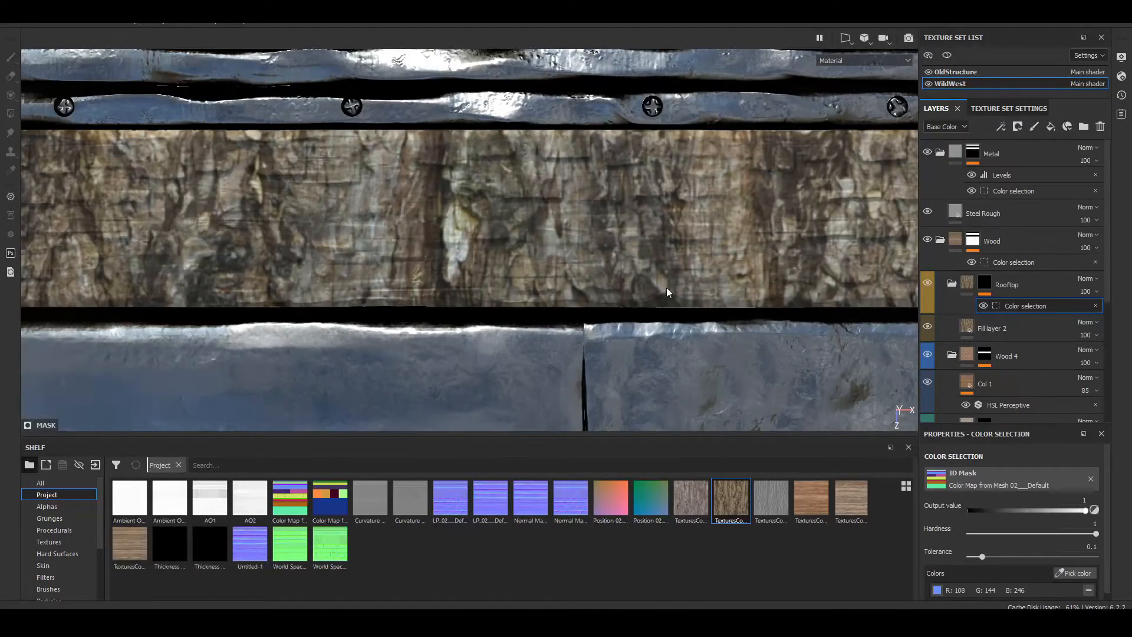
scroll(758, 335, "down", 1)
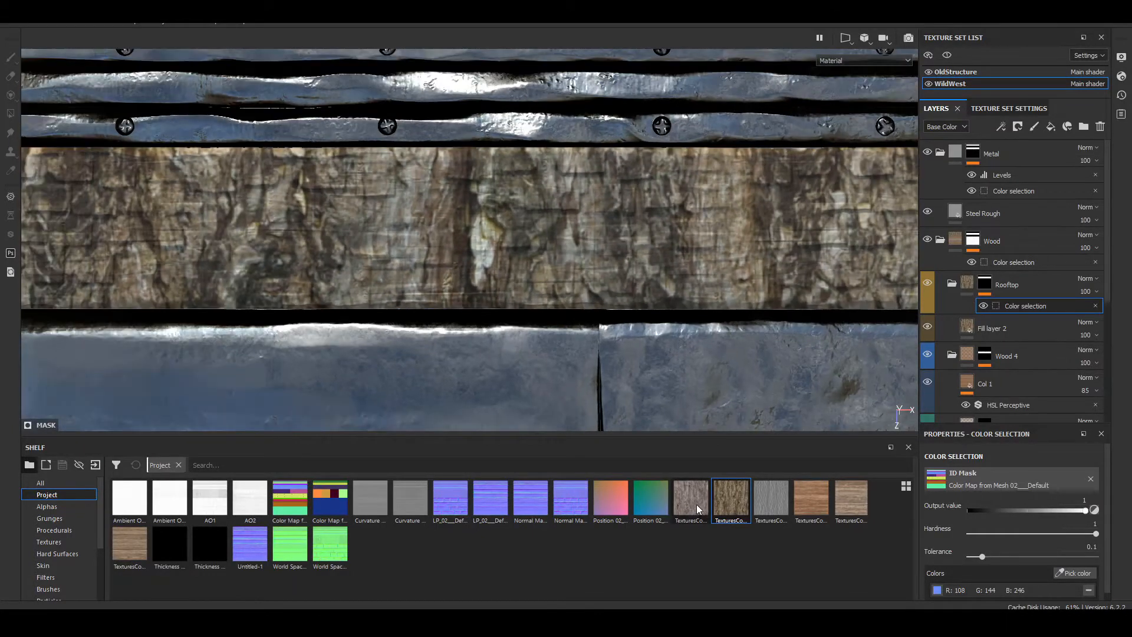
Step: Try the 0009_1_seamless_S bark texture as the base color of the Rooftop fill layer
left_click_drag(691, 499, 958, 569)
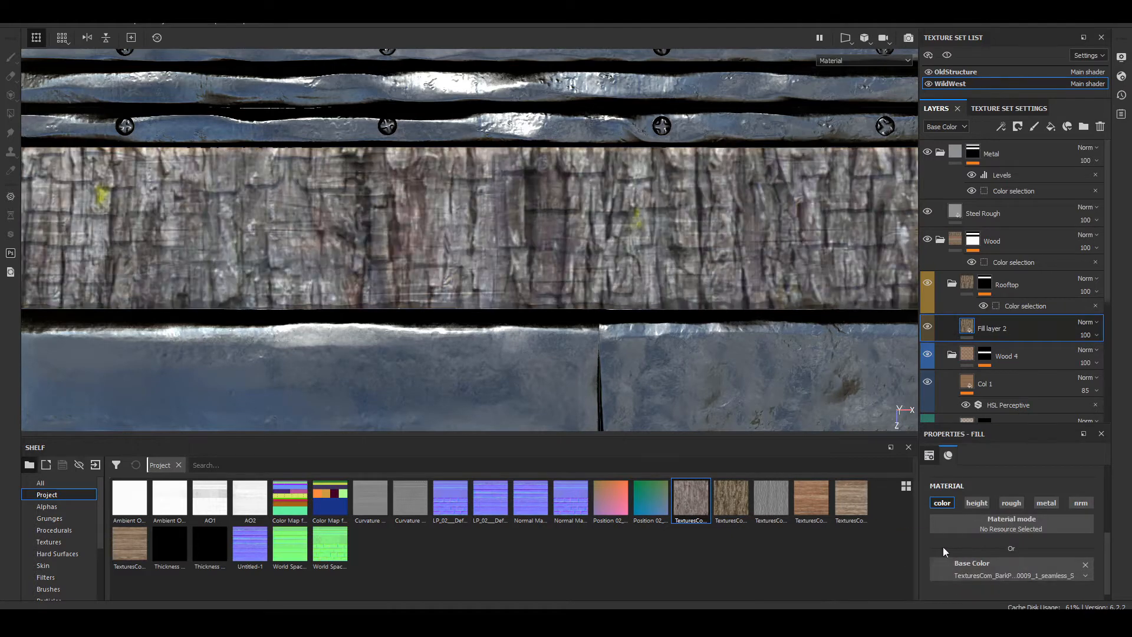
scroll(632, 270, "down", 4)
middle_click_drag(673, 254, 507, 238)
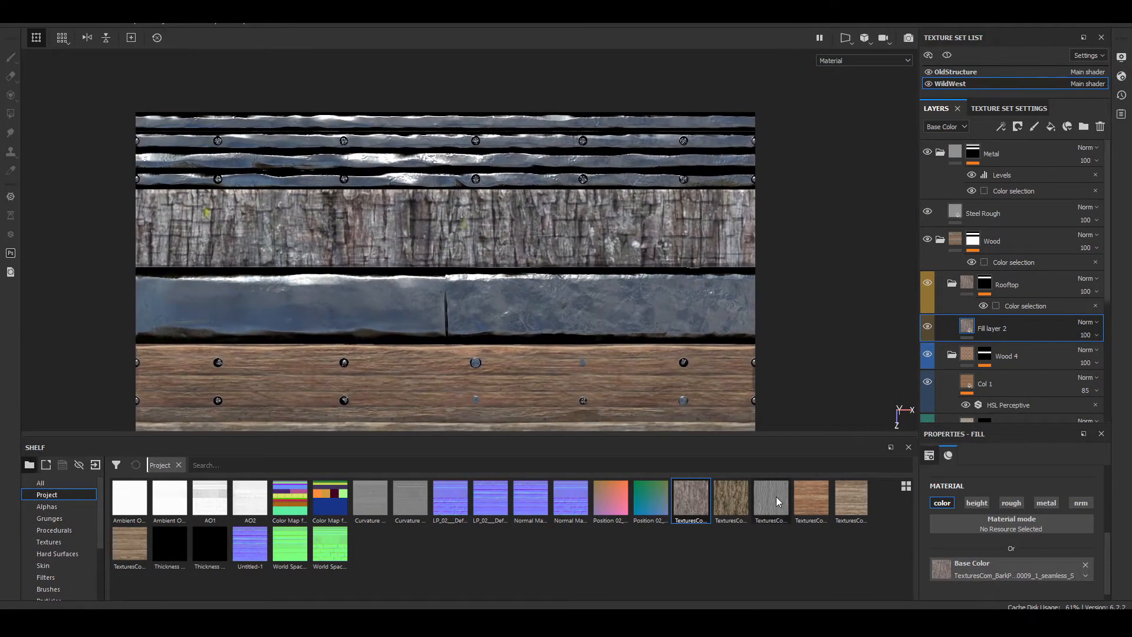
Step: Assign the 002_8_seamless_S wood texture as the Rooftop fill's base color and set its rotation to 90
left_click_drag(815, 512, 999, 575)
scroll(1051, 540, "up", 3)
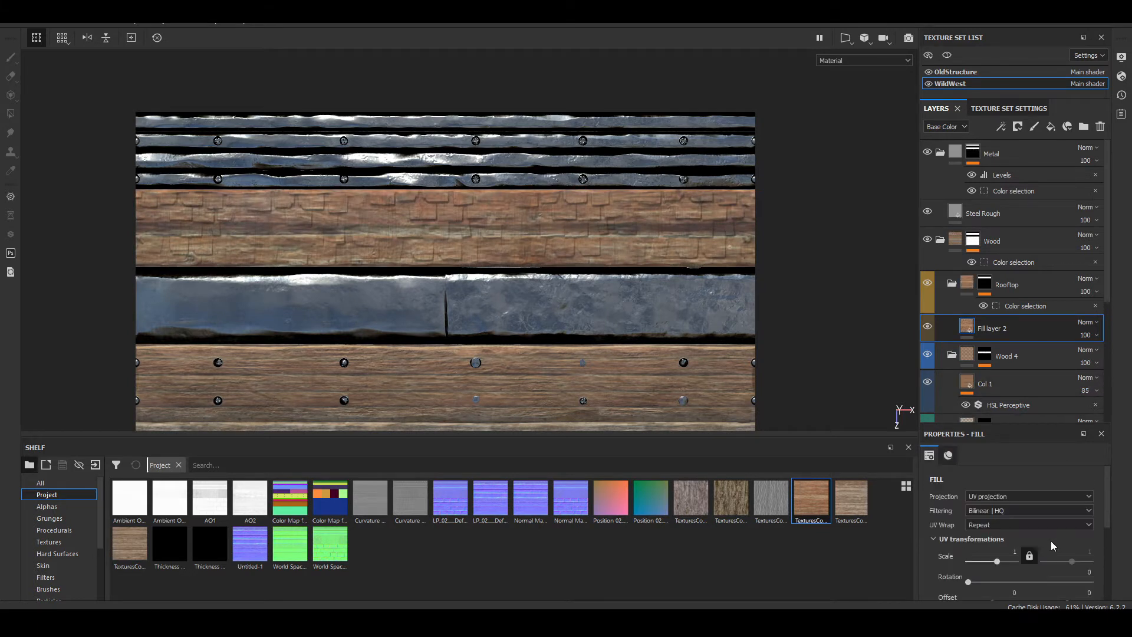
scroll(1042, 540, "down", 2)
scroll(1063, 476, "up", 1)
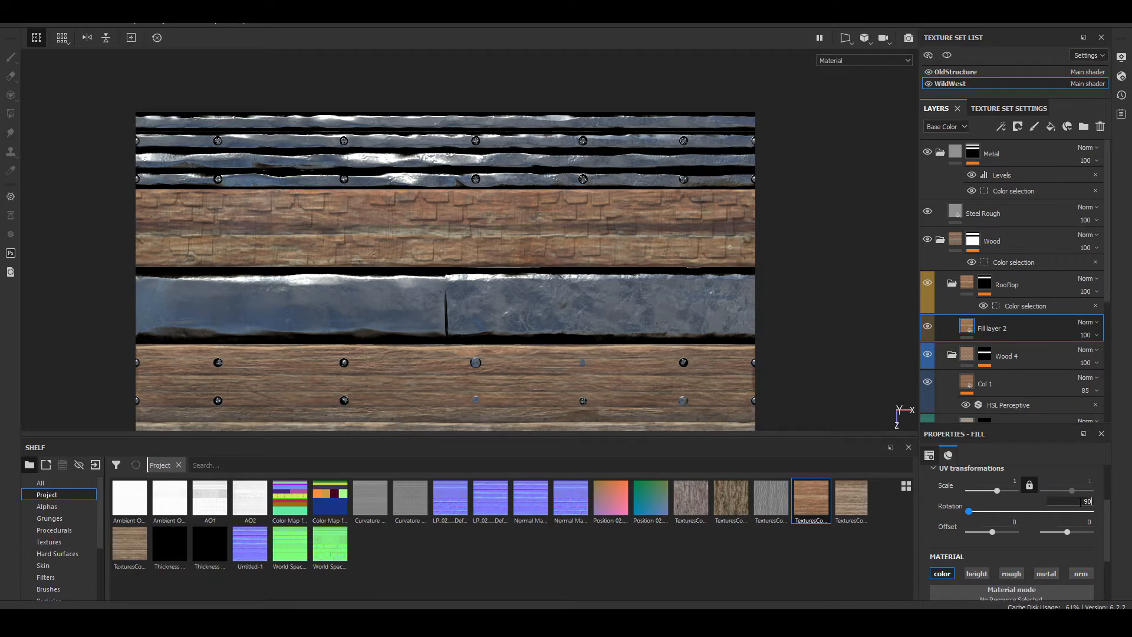
key("Return")
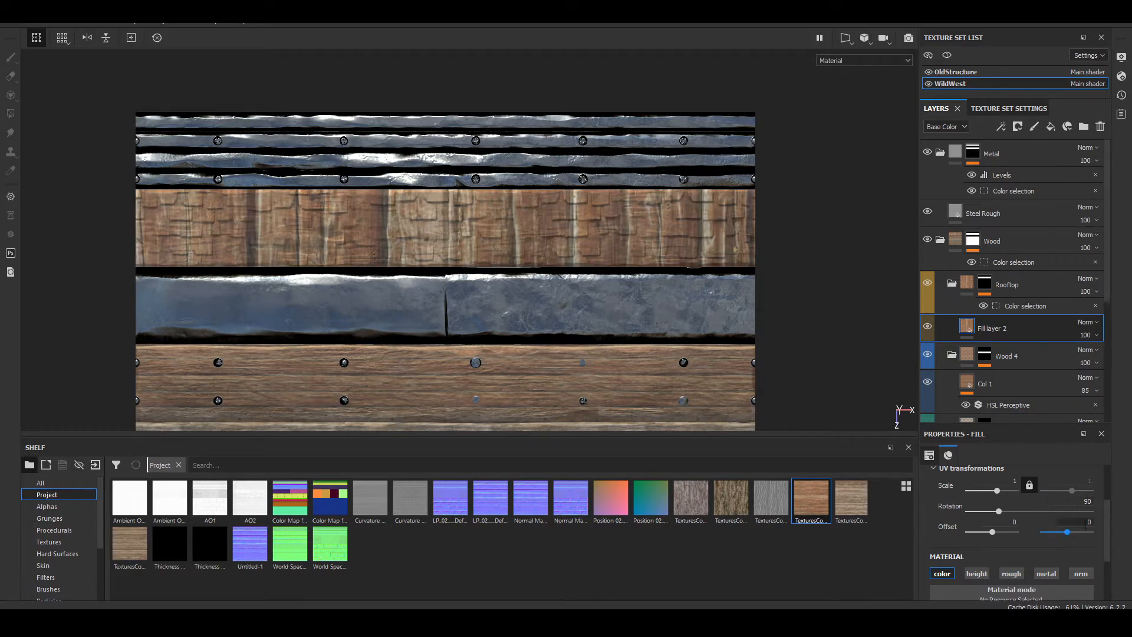
Step: Delete the Rooftop fill layer to inspect the underlying wood on the shingle strip, and restore the layer
key("Delete")
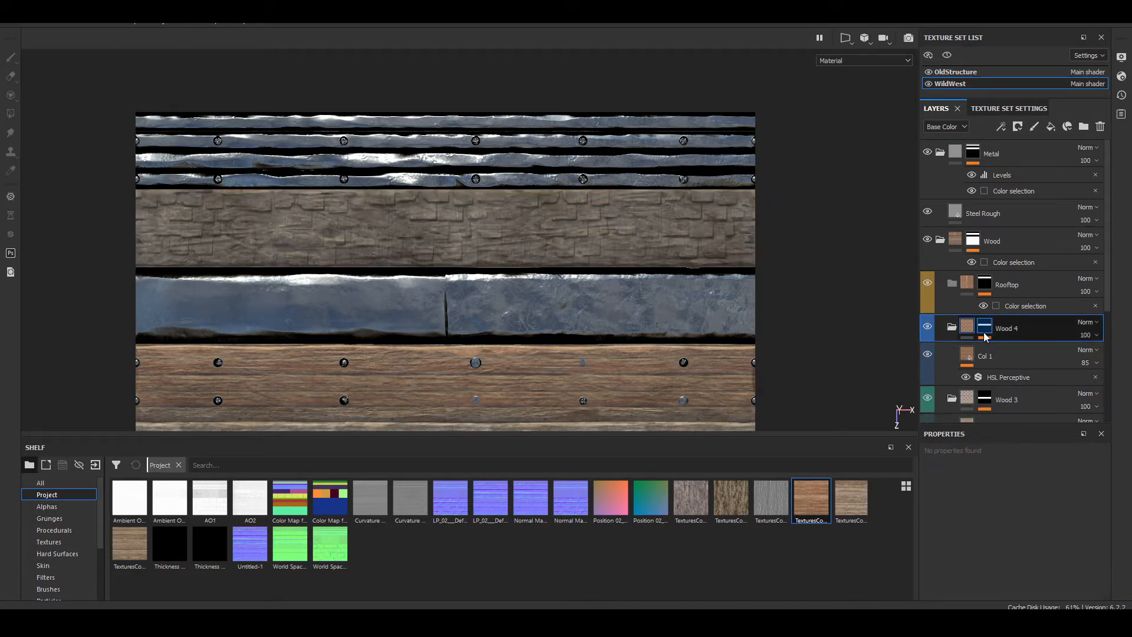
scroll(554, 199, "down", 3)
scroll(554, 202, "up", 4)
scroll(554, 202, "up", 3)
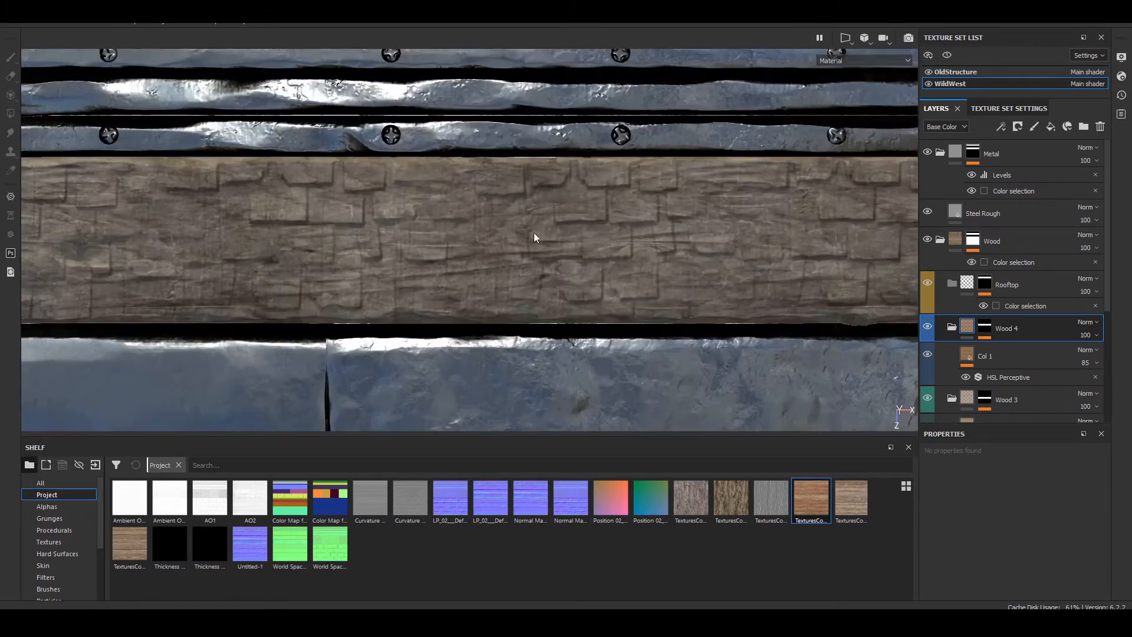
middle_click_drag(533, 232, 548, 179, "alt")
mouse_move(561, 218)
left_mouse_down("alt")
mouse_move(545, 169)
mouse_move(570, 211)
mouse_move(562, 221)
left_mouse_up("alt")
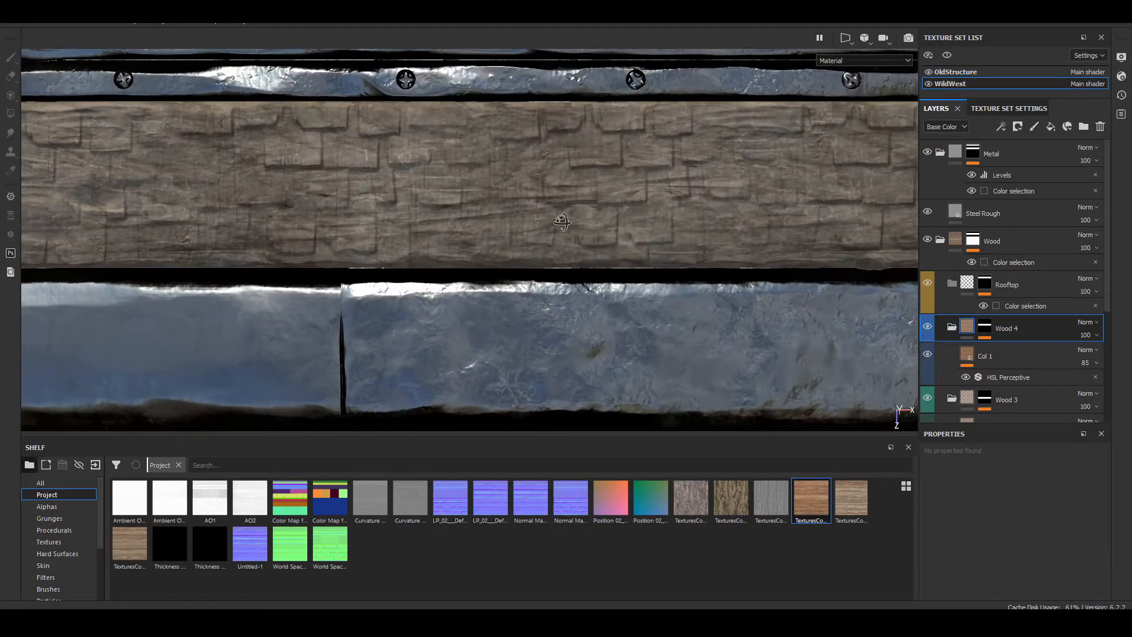
Step: Replace the Rooftop fill layer's base color with the 028_8_seamless_S wood texture
left_click_drag(130, 543, 856, 424)
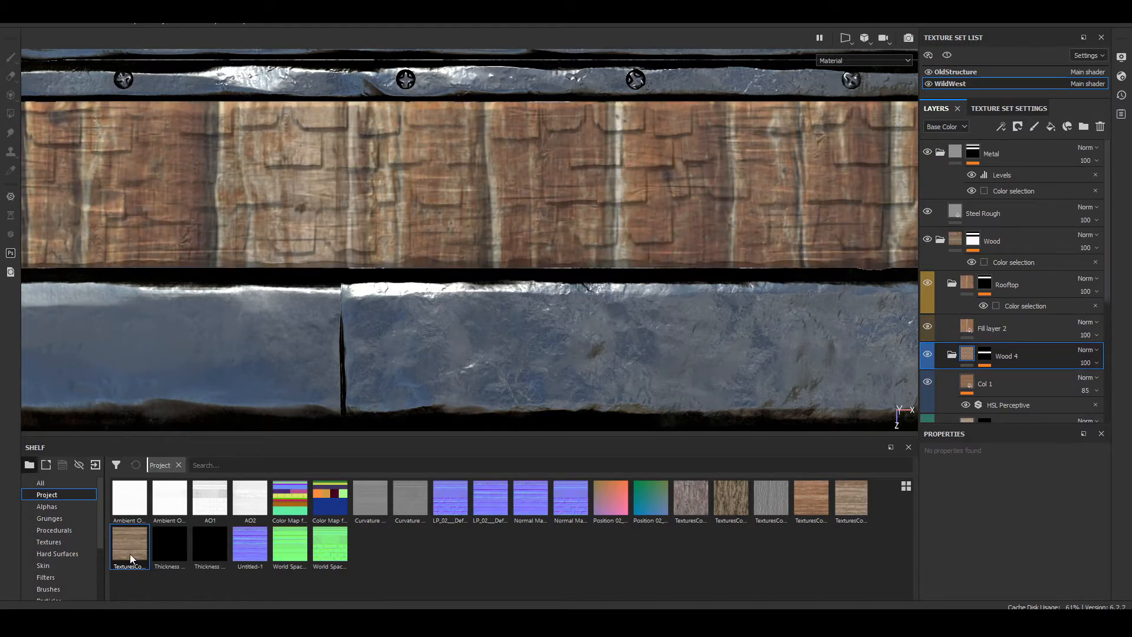
left_click(975, 324)
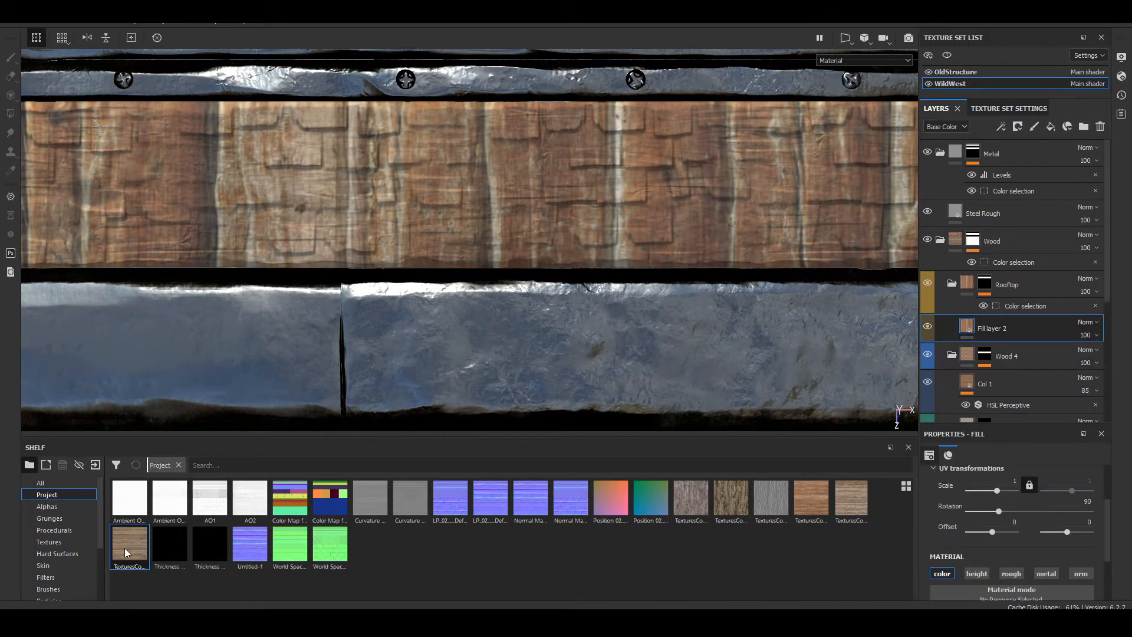
left_click_drag(129, 551, 969, 538)
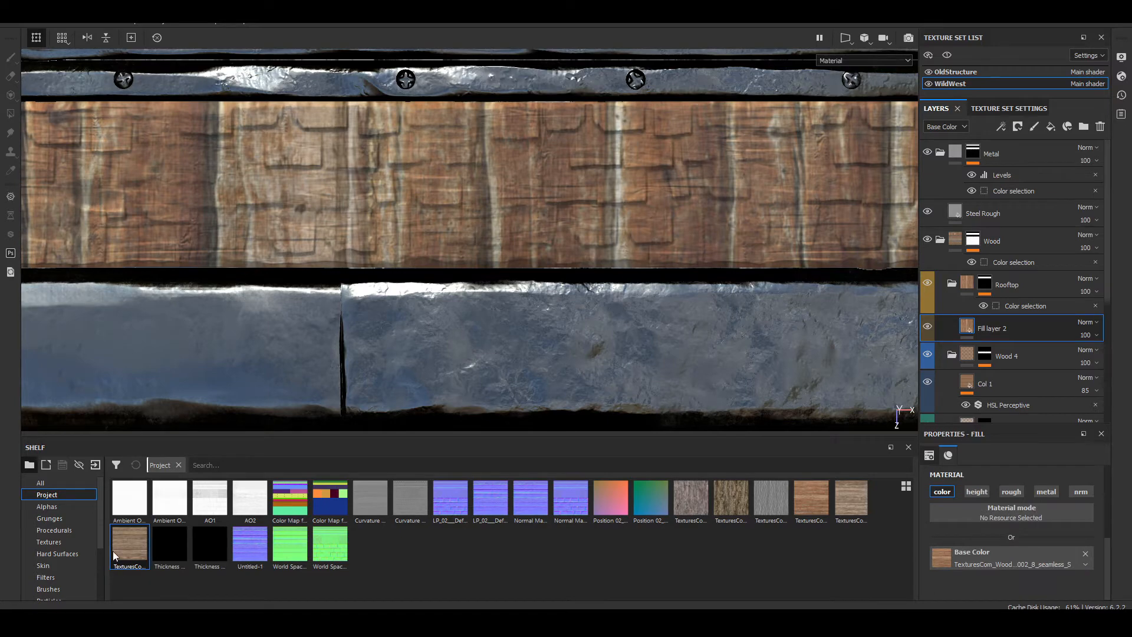
left_click_drag(115, 555, 1030, 560)
scroll(642, 310, "down", 2)
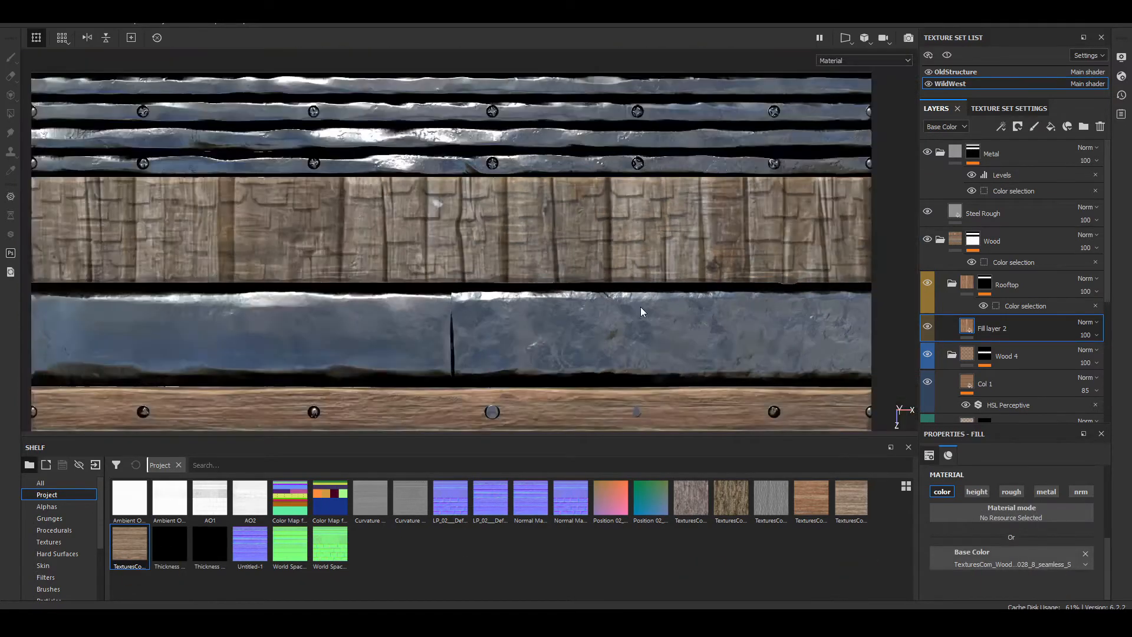
scroll(641, 311, "down", 3)
left_click_drag(436, 347, 386, 271, "alt")
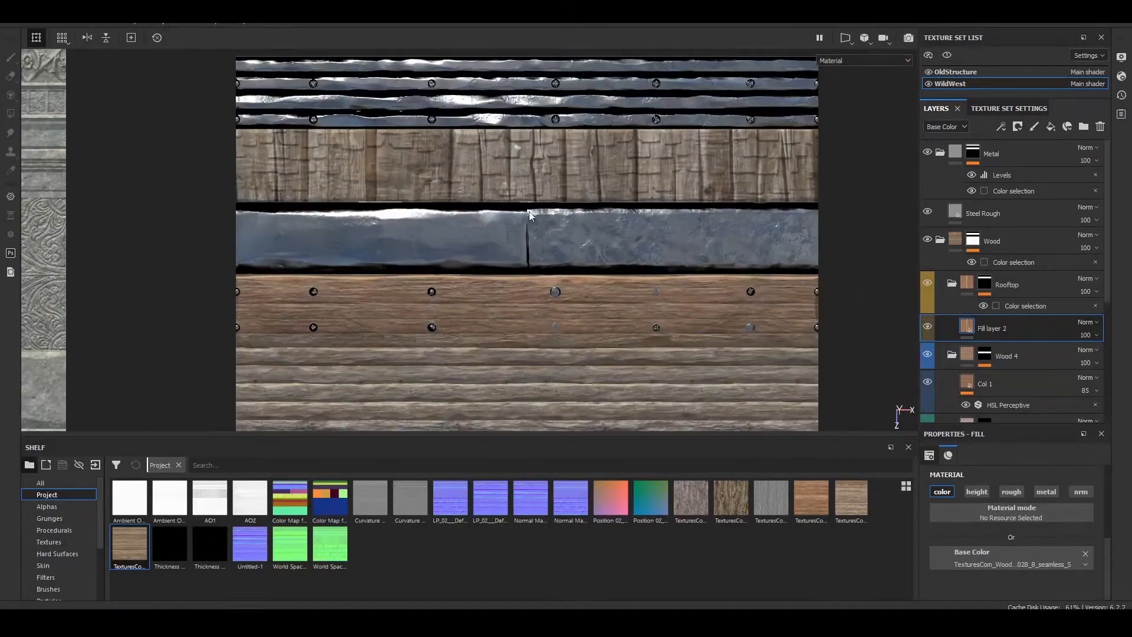
Step: Lower the Rooftop fill layer's opacity to 28 and check the shingle strip's wood blend
scroll(604, 168, "up", 5)
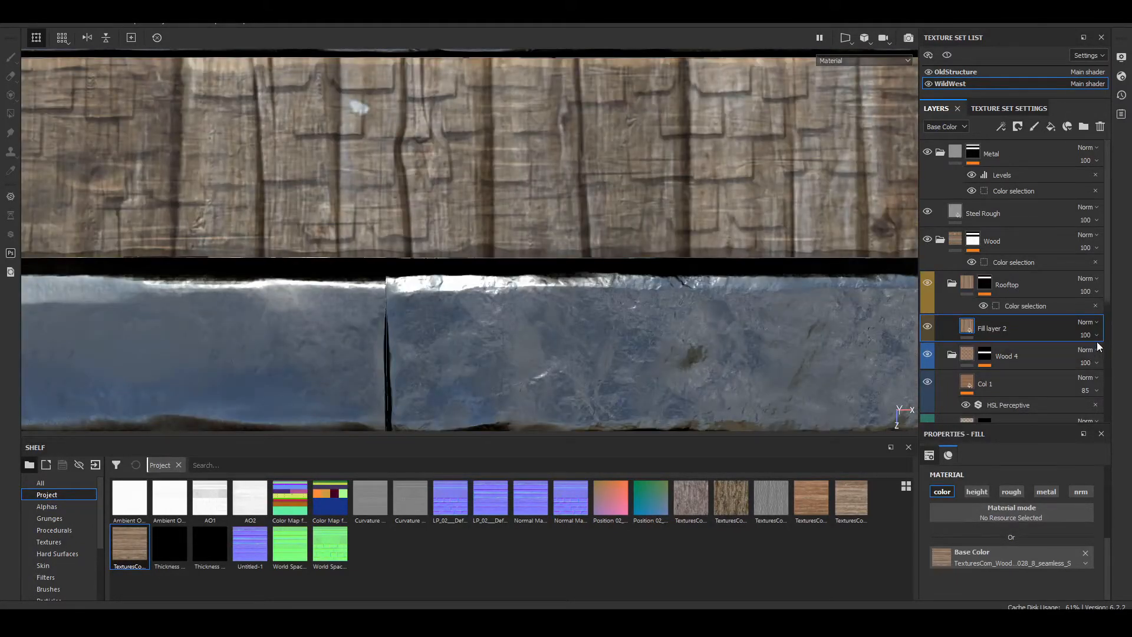
left_click(1095, 335)
left_click_drag(1095, 357, 1081, 365)
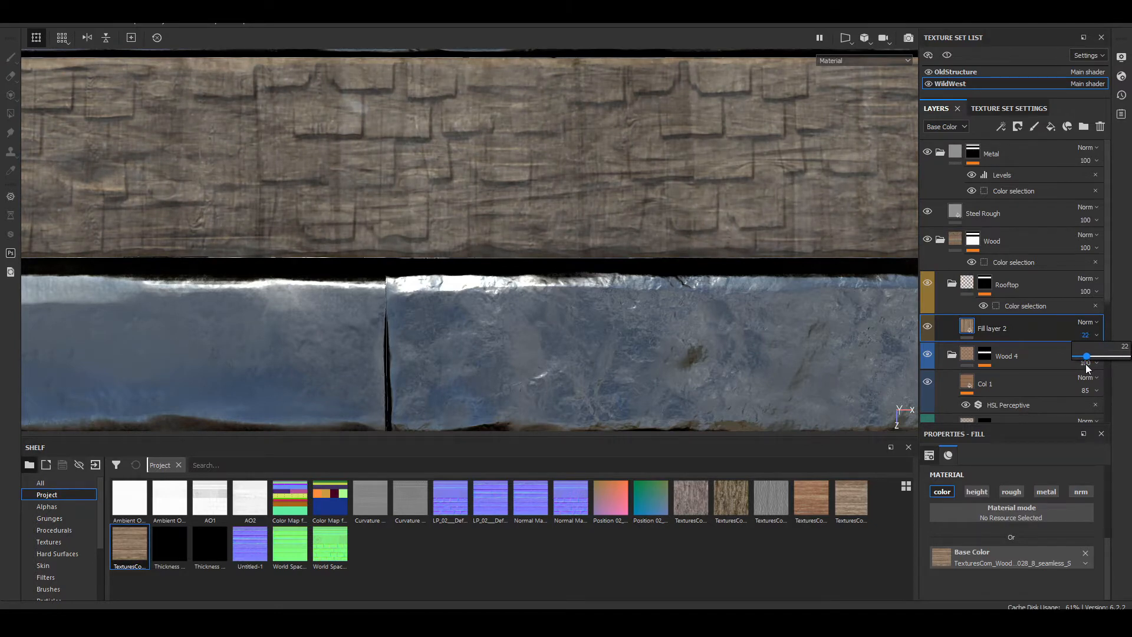
middle_click_drag(418, 203, 563, 266, "alt")
scroll(568, 359, "down", 5)
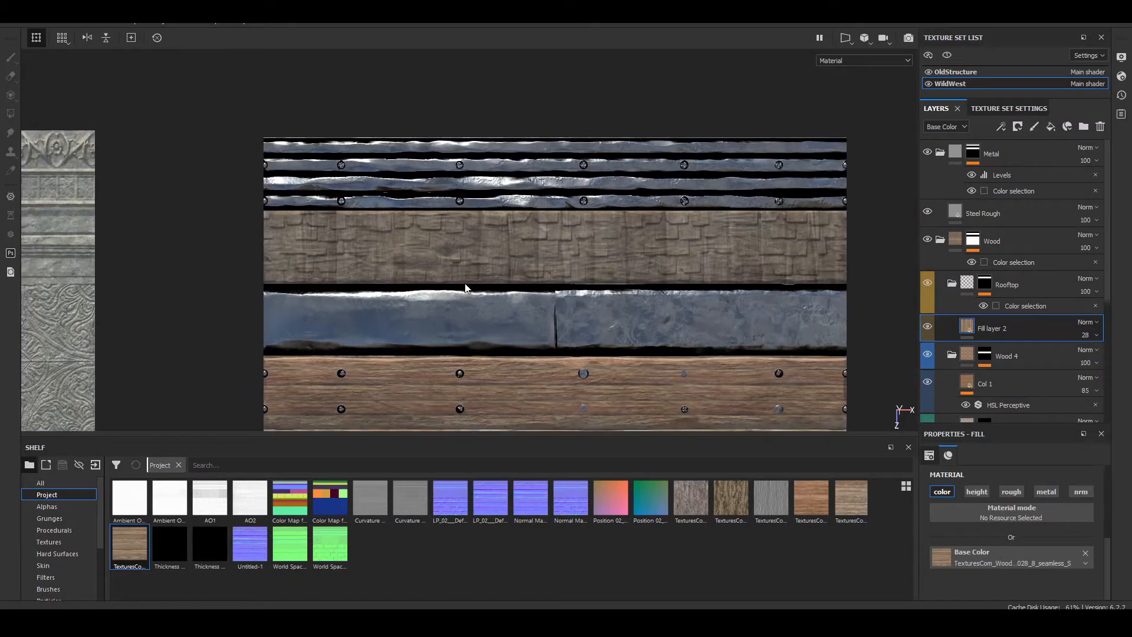
scroll(356, 234, "up", 5)
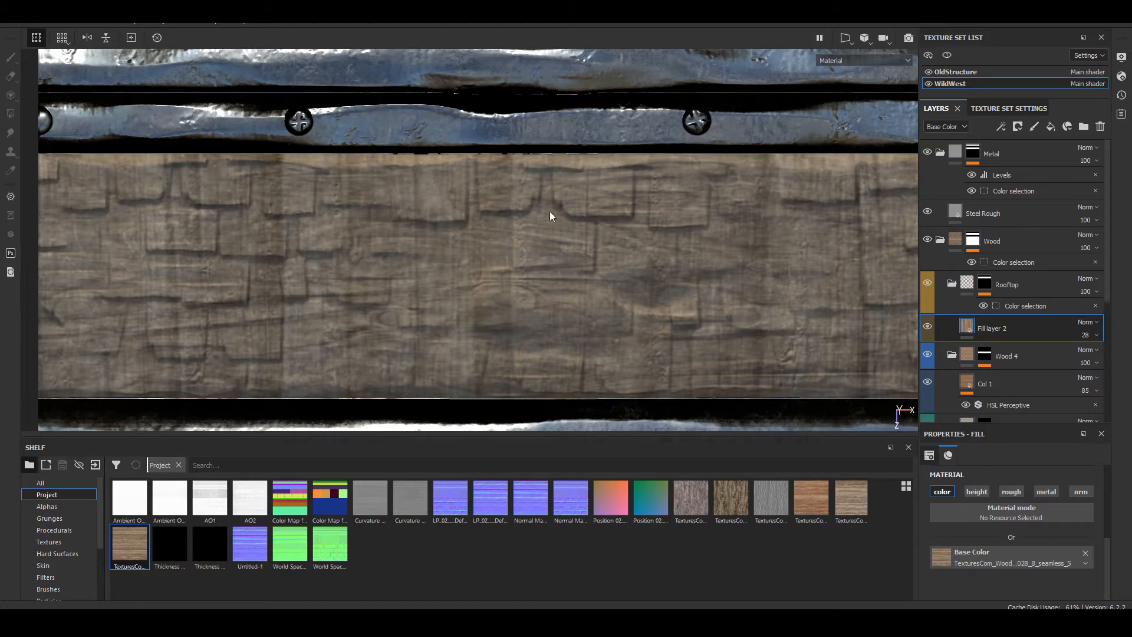
scroll(609, 211, "down", 2)
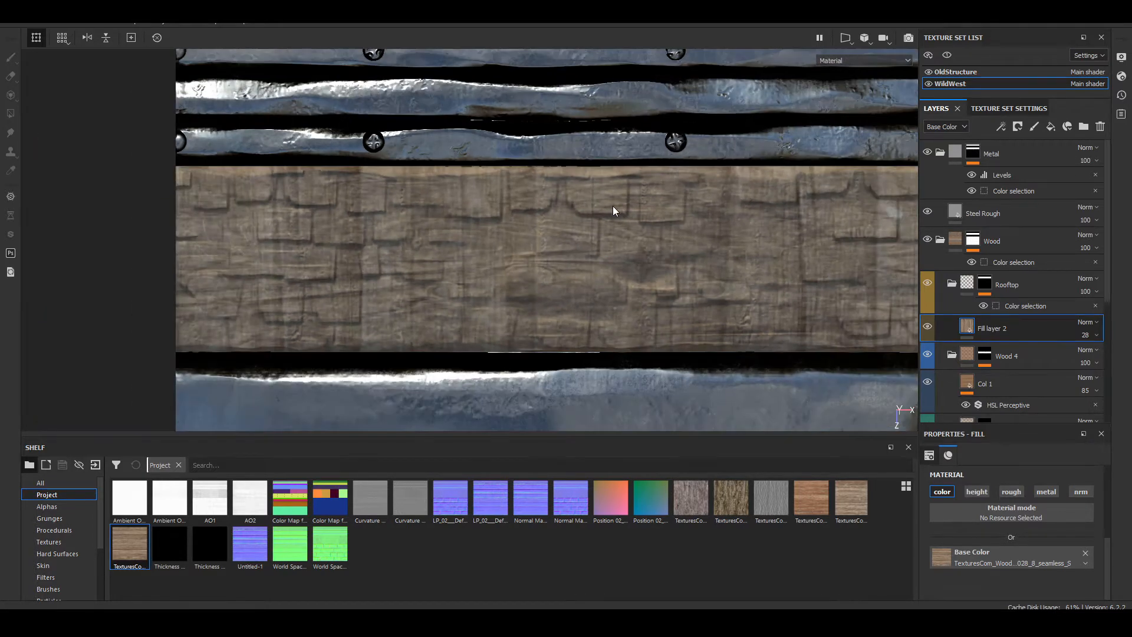
Step: Create a folder named Metal above Rooftop and place a new fill layer inside it
left_click(968, 283)
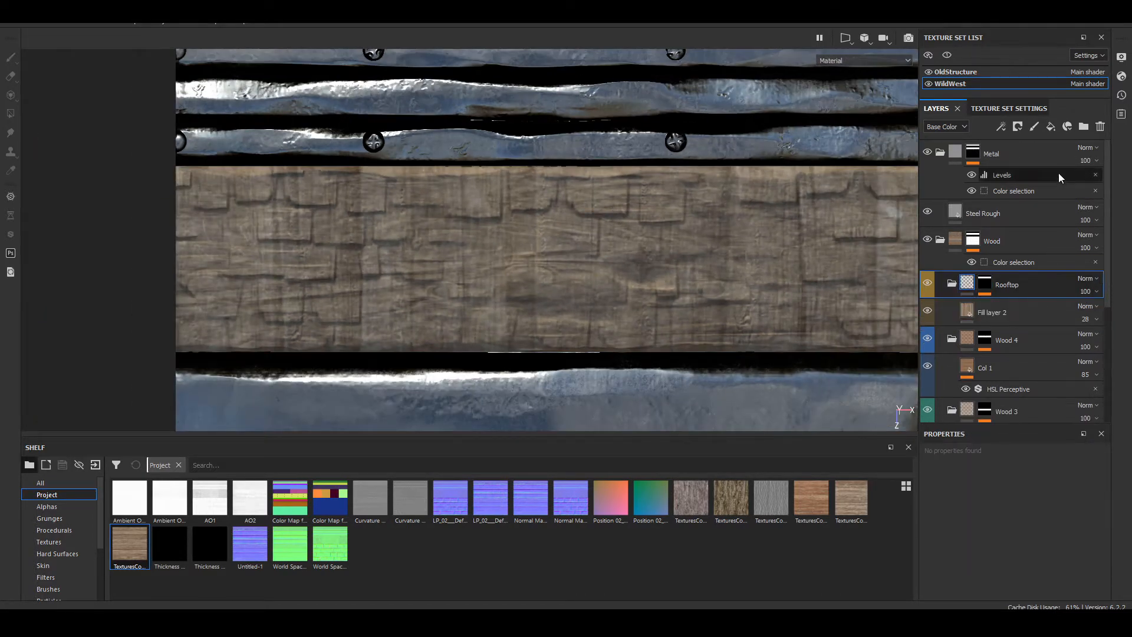
left_click(1083, 126)
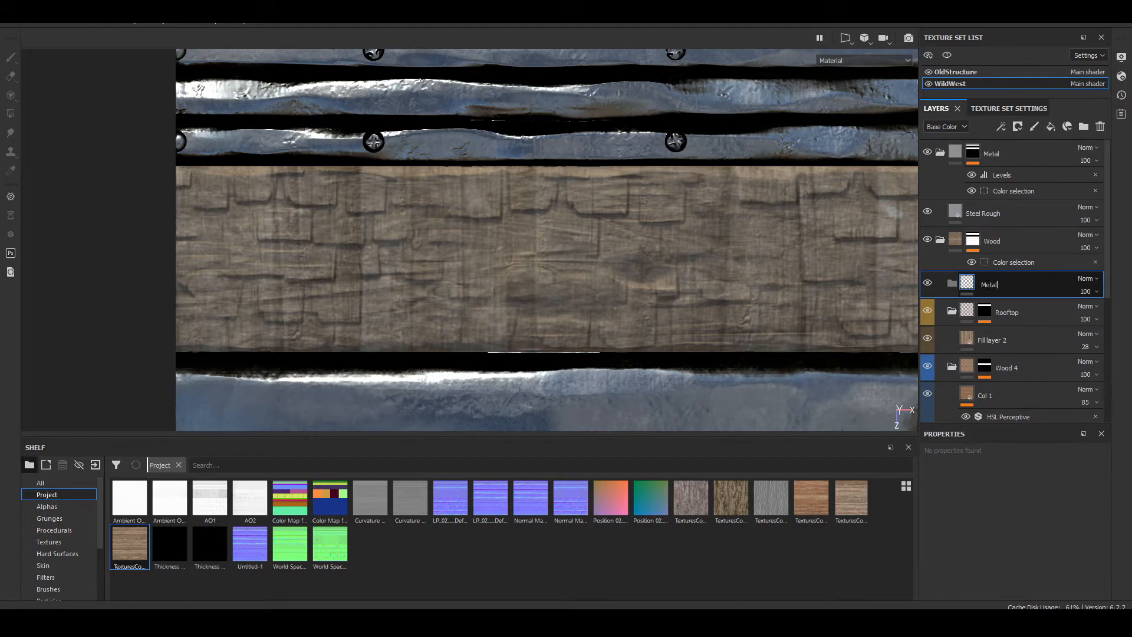
right_click(989, 288)
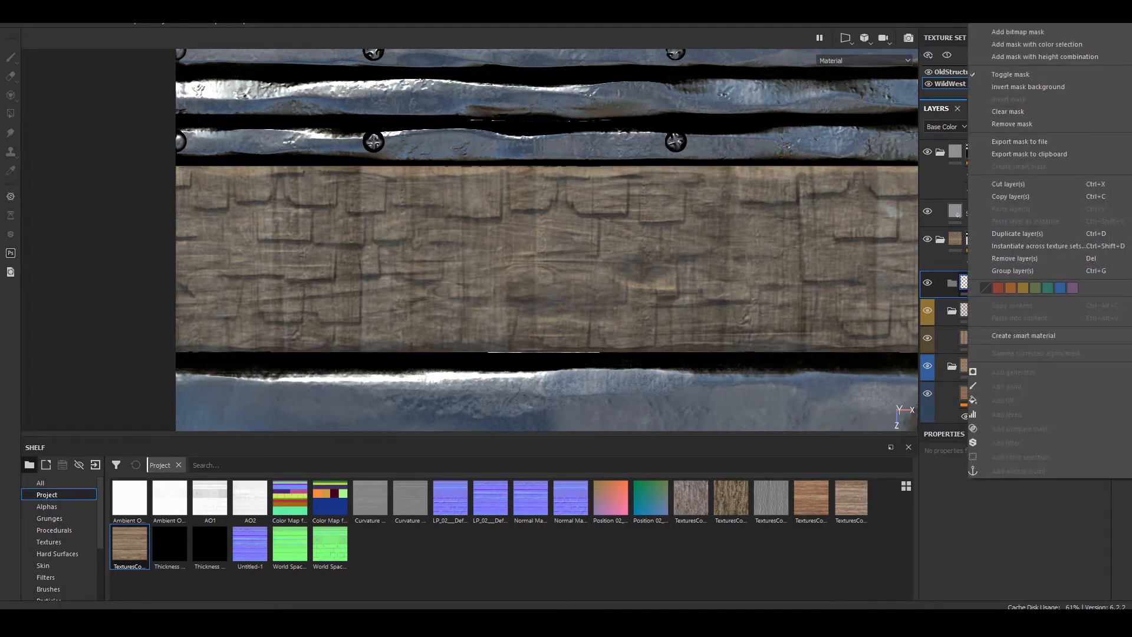
left_click(665, 284)
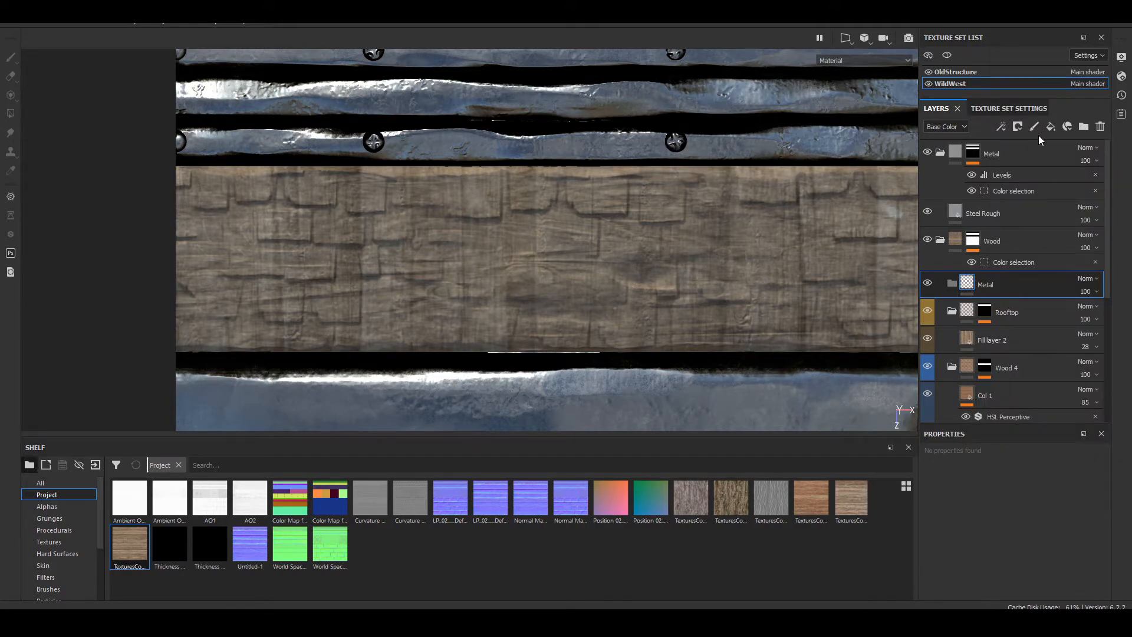
left_click(1050, 126)
left_click_drag(999, 288, 1009, 308)
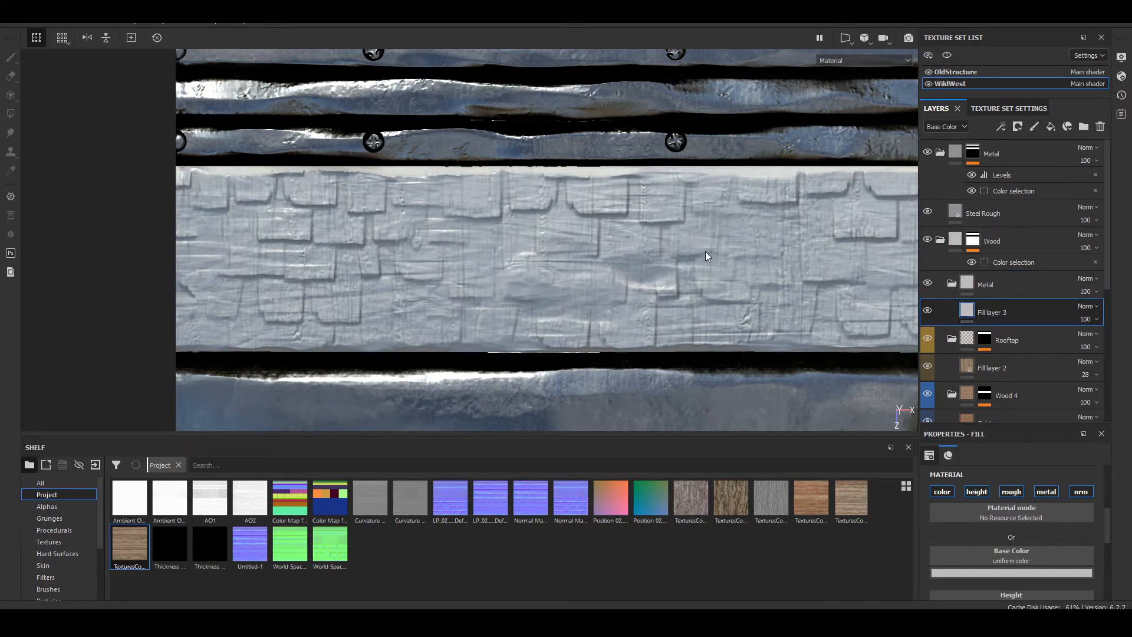
Step: Give the new Metal folder a purple color label
left_click(996, 283)
right_click(997, 283)
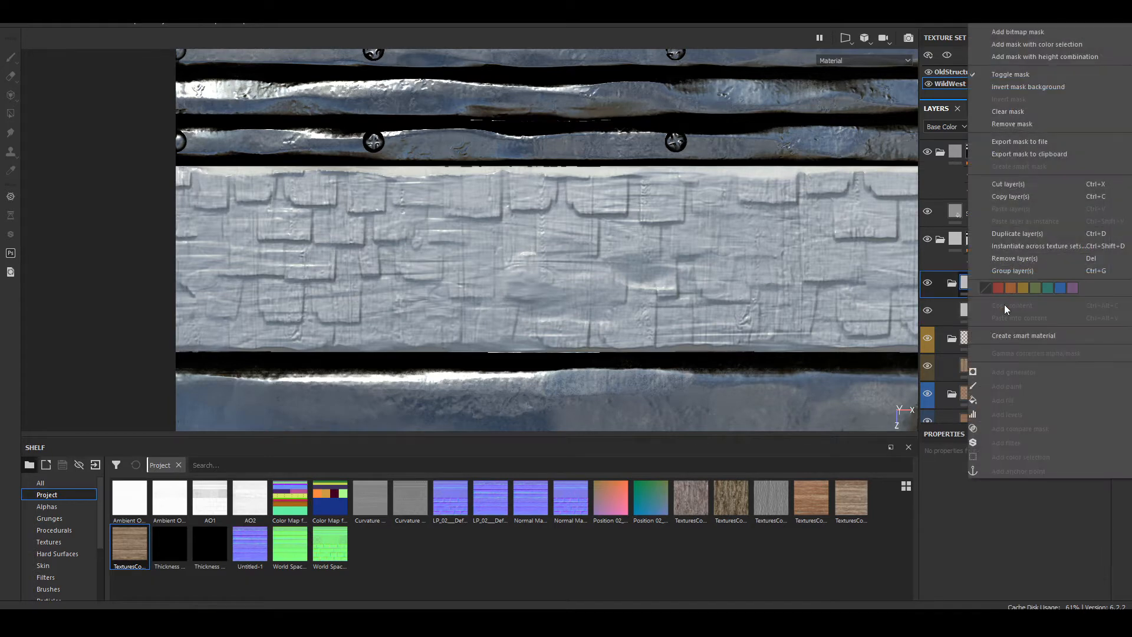
left_click(1072, 288)
Step: Mask the new Metal folder with a color selection using the dark purple ID color of the smooth metal block
scroll(480, 210, "down", 4)
middle_click_drag(657, 298, 610, 225)
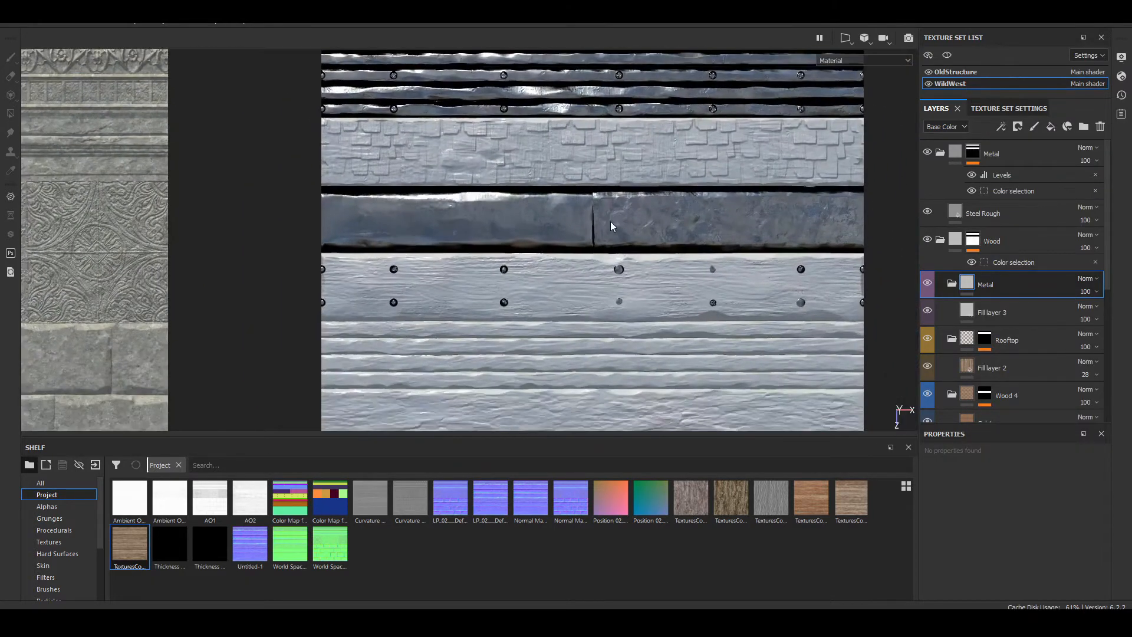
right_click(996, 286)
left_click(1046, 47)
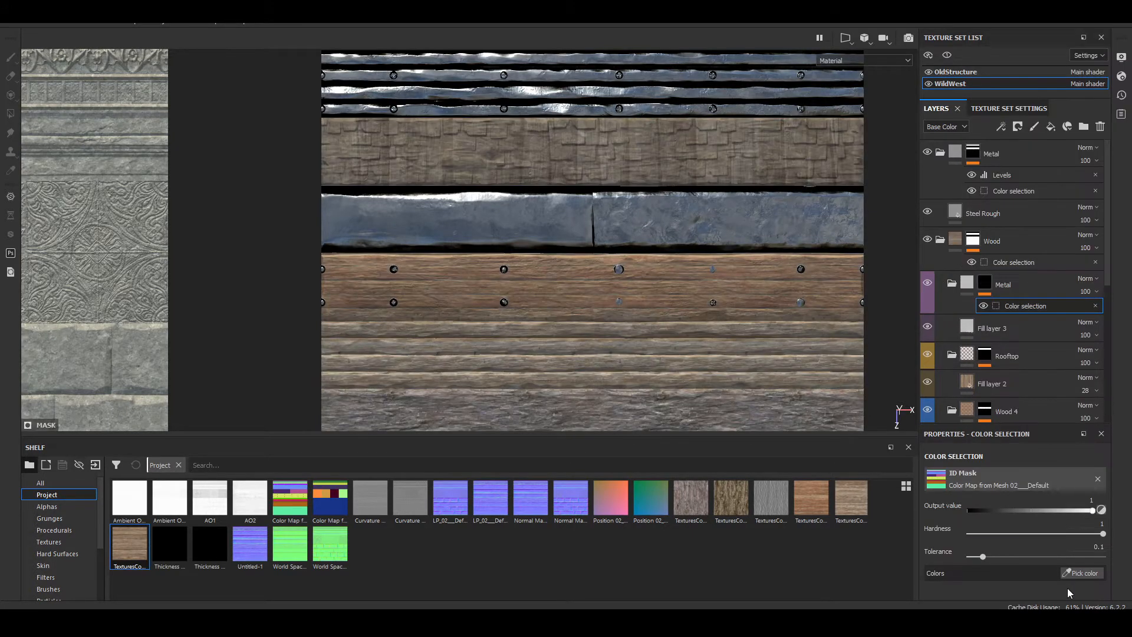
left_click(1081, 572)
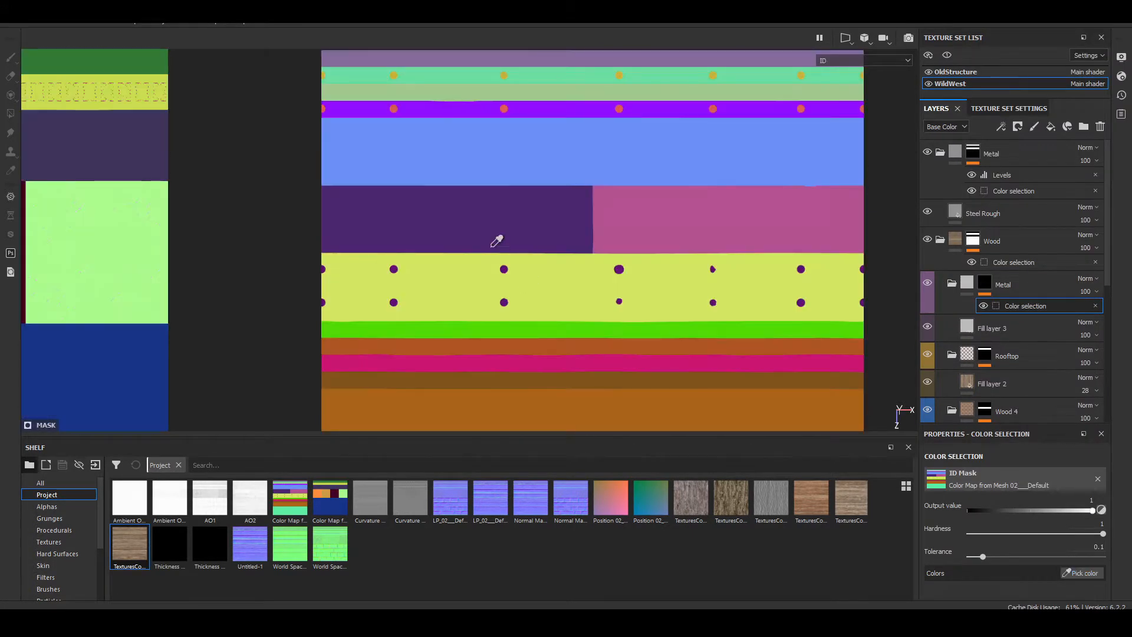
left_click(506, 208)
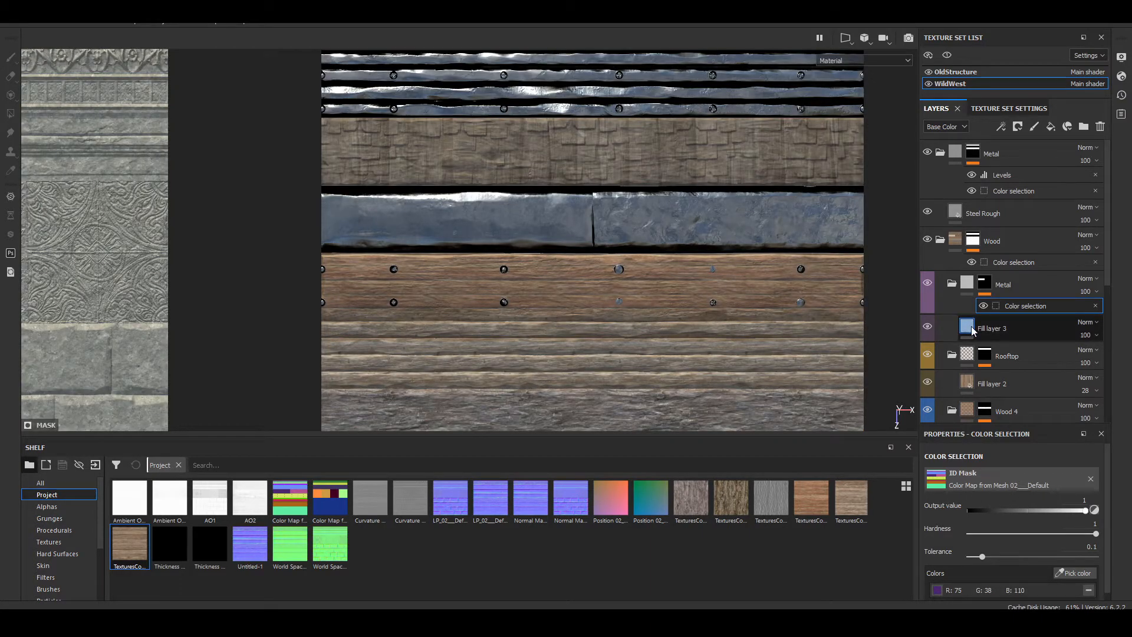
Step: Delete the purple-labelled Metal folder above Rooftop together with its fill layer
left_click_drag(554, 215, 624, 229, "alt")
left_click(967, 288)
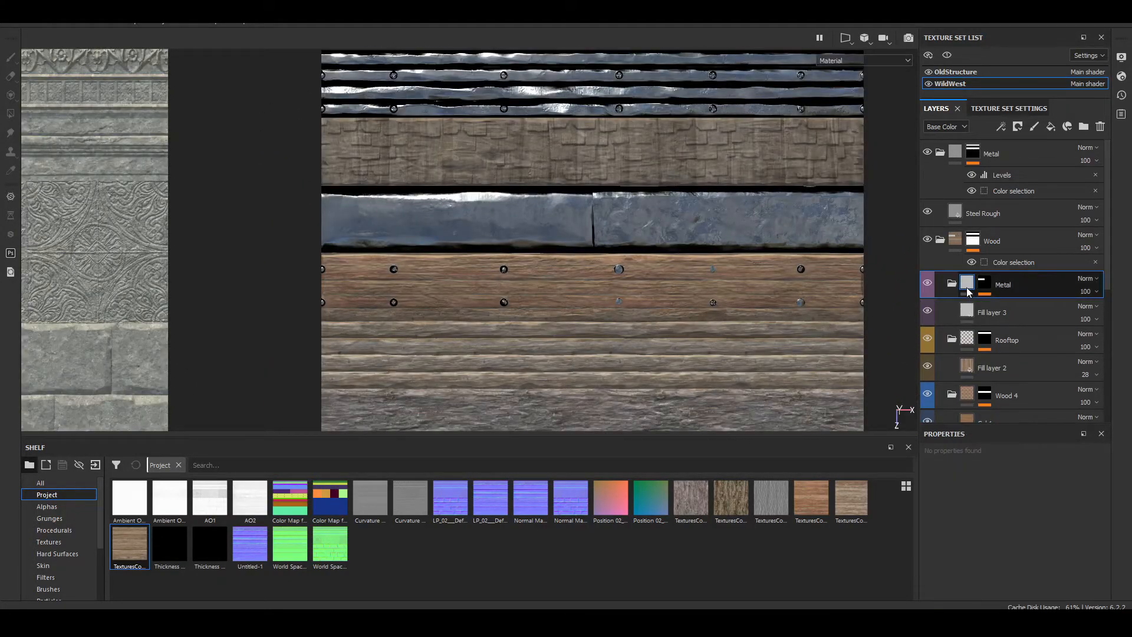
key("Delete")
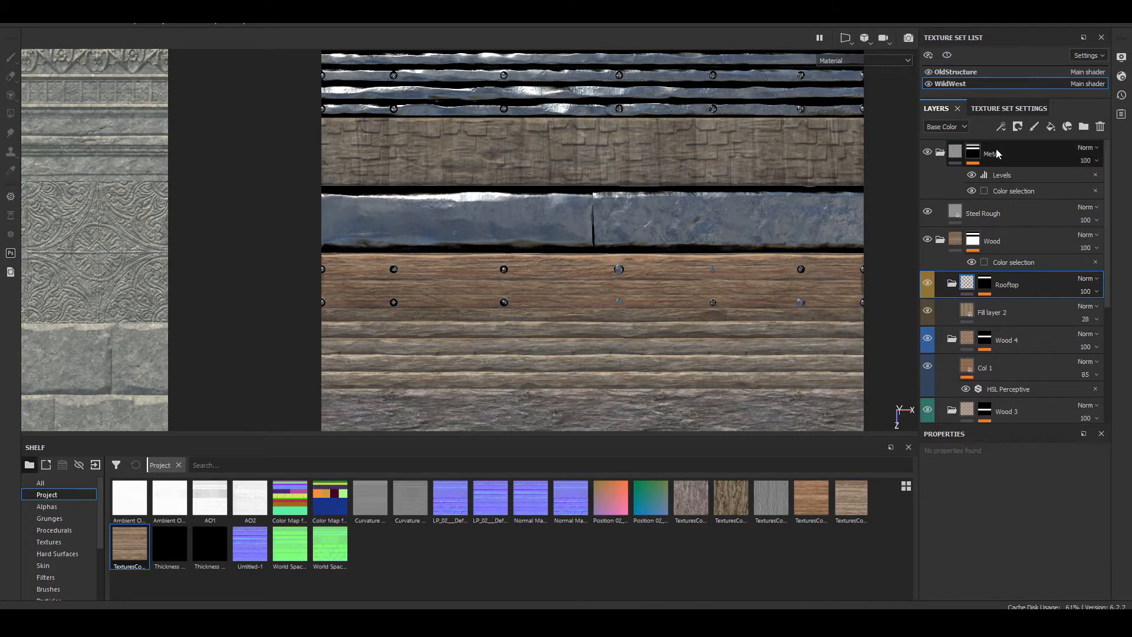
Step: Create a new folder above the Steel Rough layer in the main Metal folder and place a new fill layer in it
left_click(974, 206)
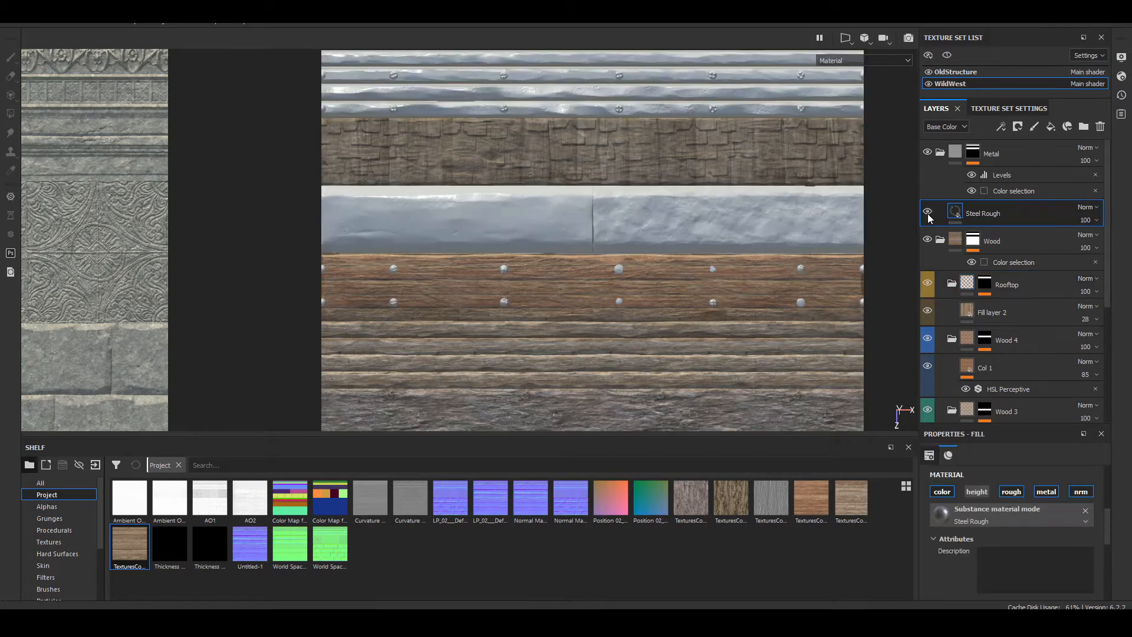
left_click(1082, 128)
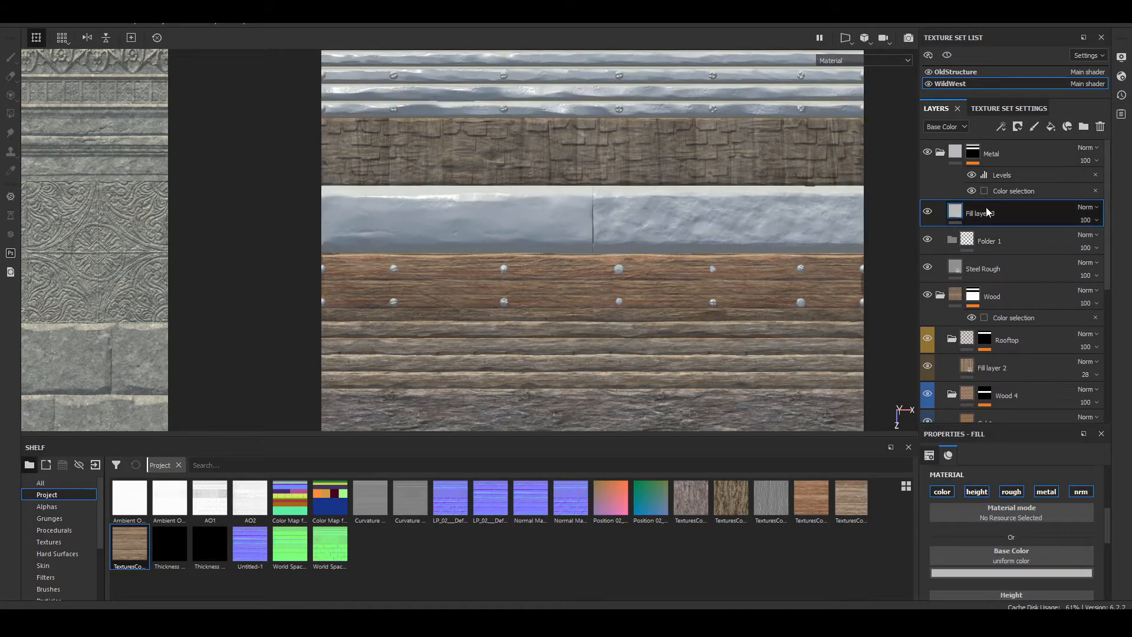
left_click_drag(996, 234, 981, 214)
Step: Mask the new folder with a color selection using the dark purple ID color of the smooth metal block
right_click(981, 215)
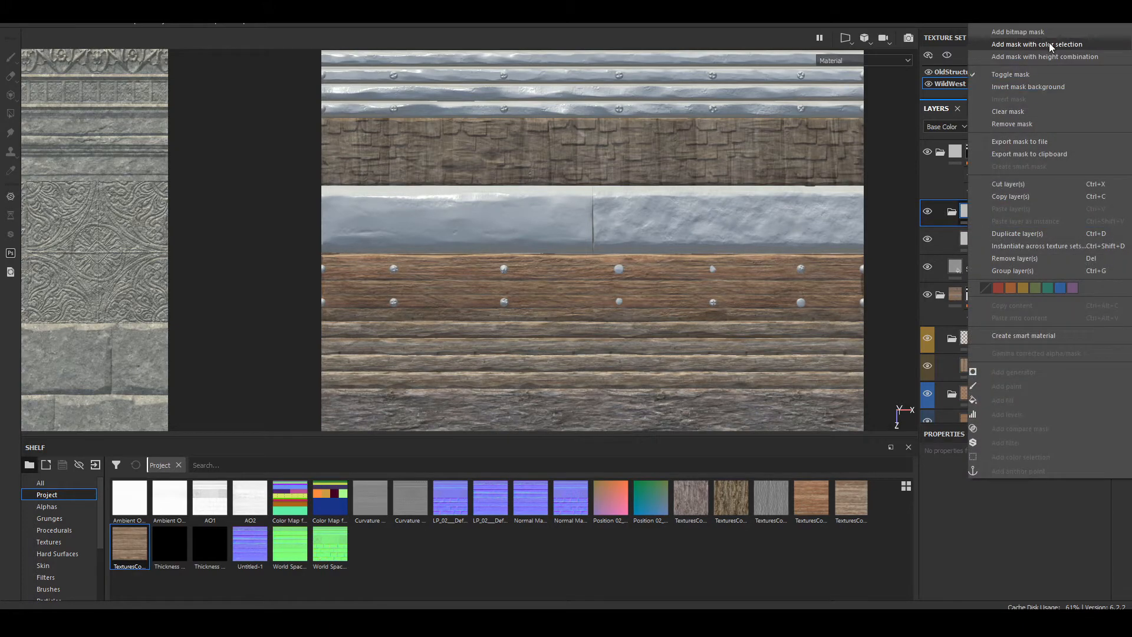
left_click(1049, 42)
left_click(1071, 575)
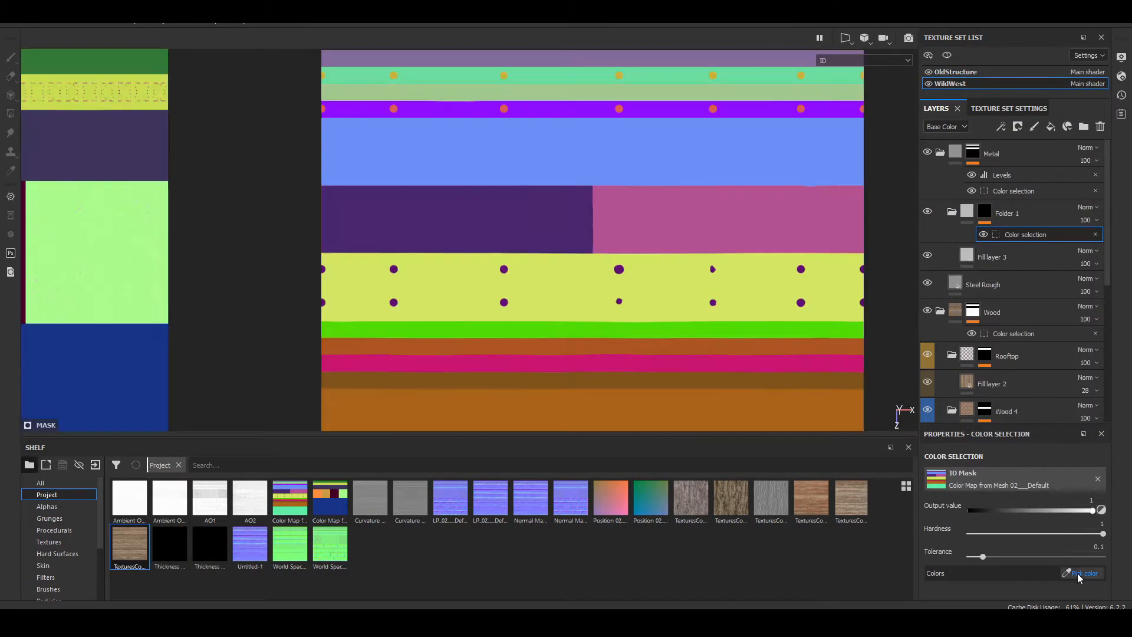
left_click(554, 212)
Step: Add the ID colors of the two uppermost metal strips, mauve and mint green, to the folder's color selection mask
left_click_drag(554, 212, 643, 233, "alt")
scroll(487, 186, "up", 5)
left_click_drag(512, 255, 649, 242, "alt")
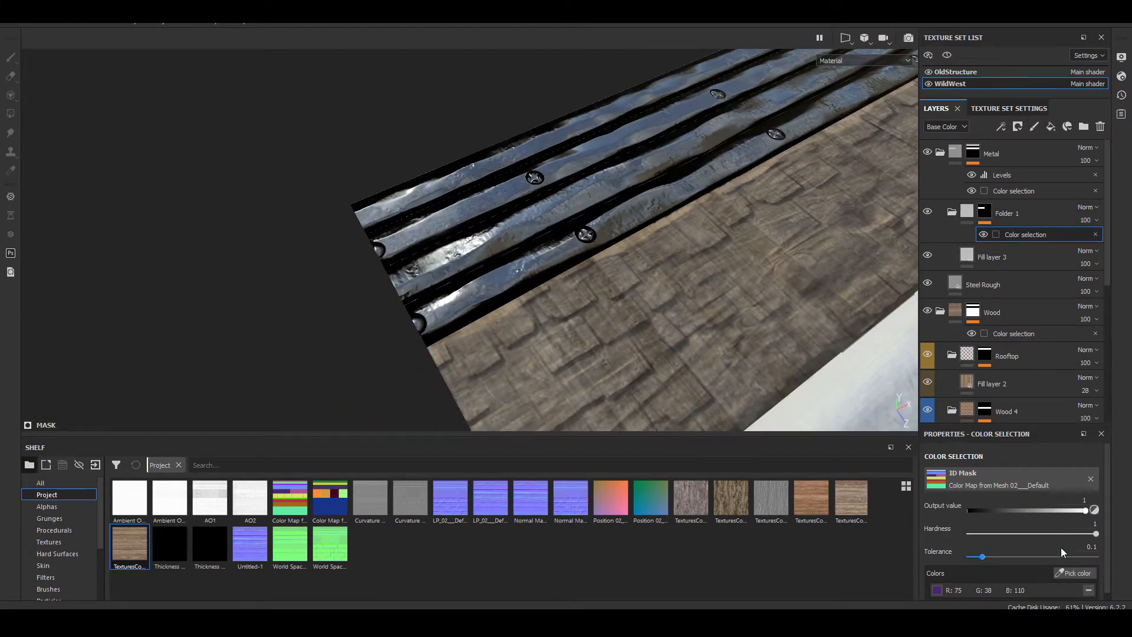
left_click(1074, 573)
left_click(434, 185)
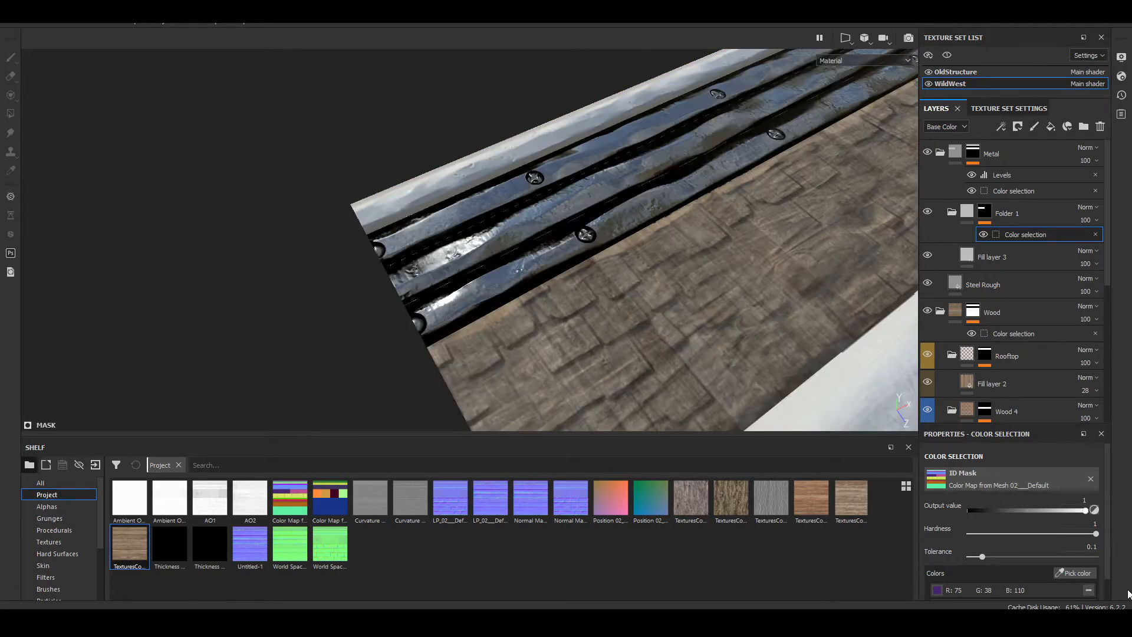
left_click(1058, 572)
left_click(504, 178)
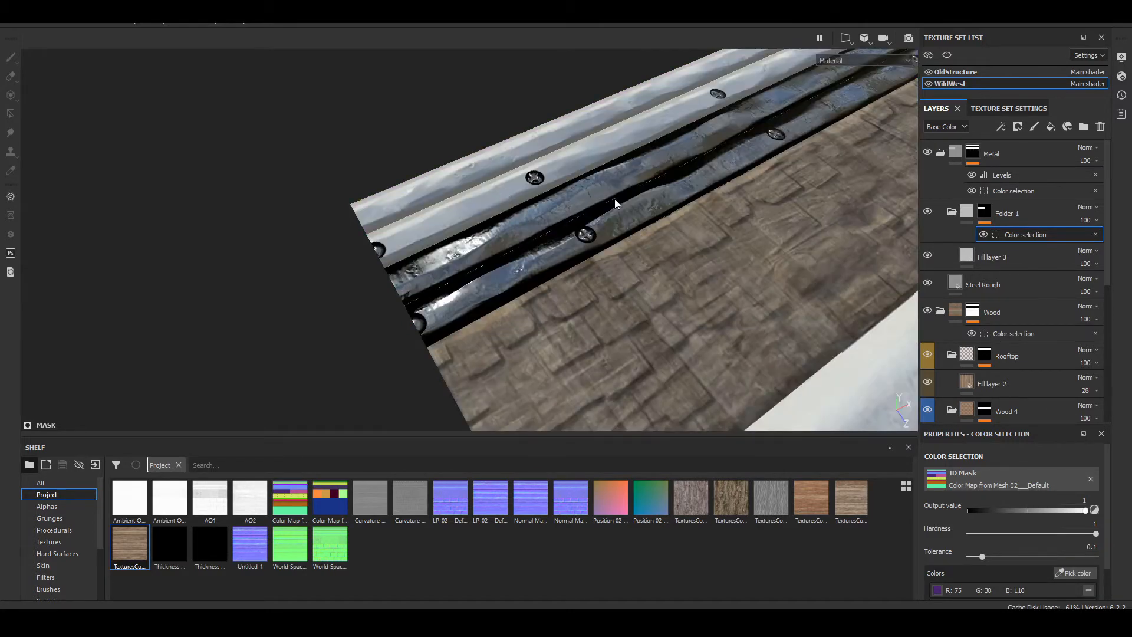
left_click_drag(614, 199, 418, 264, "alt")
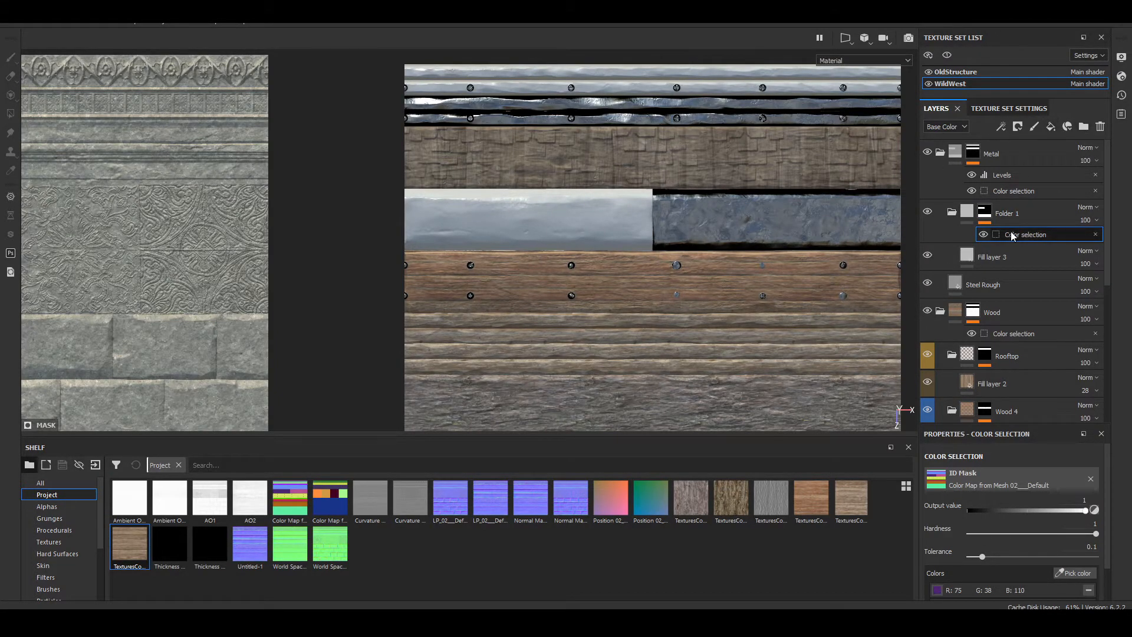
Step: Rename the masked folder as Metal H and create another folder named Metal Rusty above it
left_click(1025, 215)
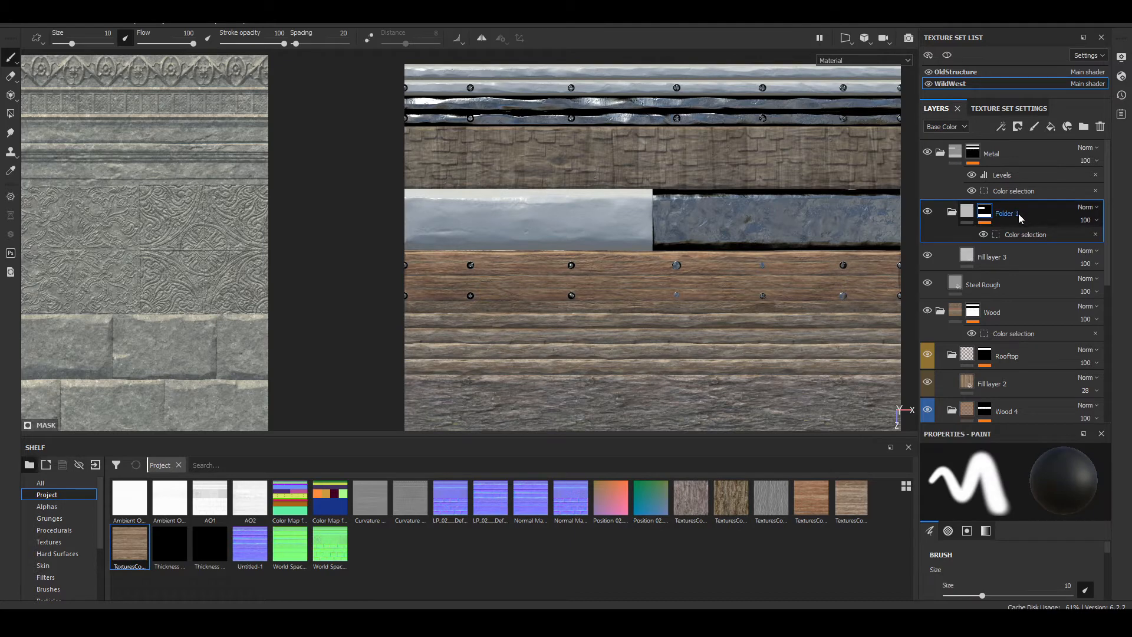
type("Metal H")
left_click(1082, 126)
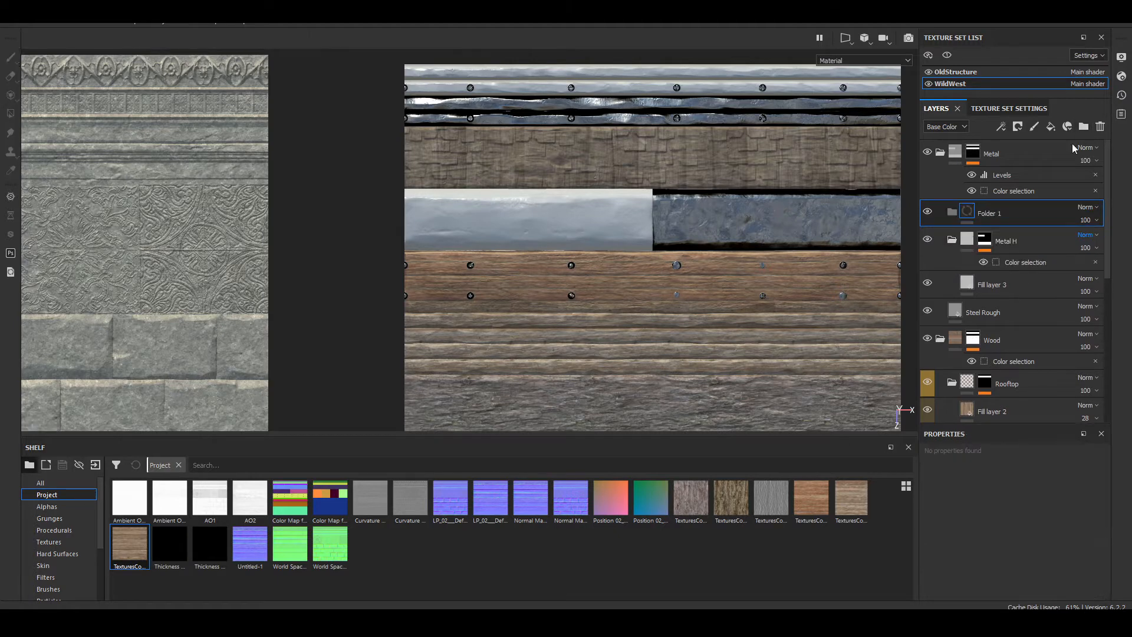
double_click(991, 214)
type("M")
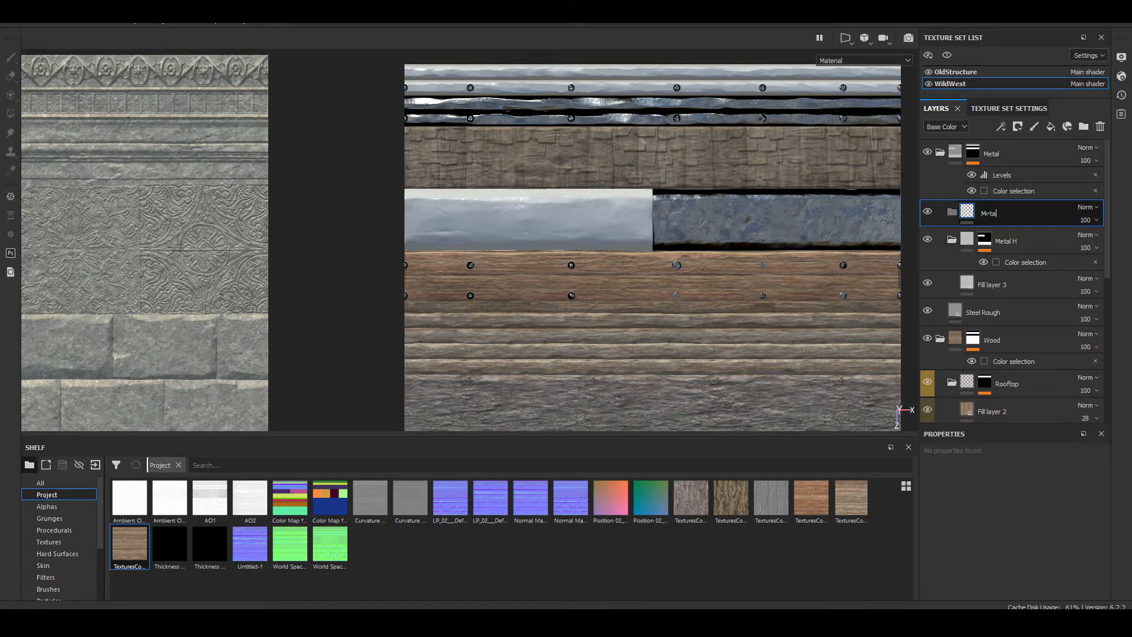
type("etal Rusty")
key("Return")
Step: Add a fill layer inside the Metal Rusty folder and set its base color to bright red
left_click(1050, 126)
left_click_drag(1001, 214, 1034, 236)
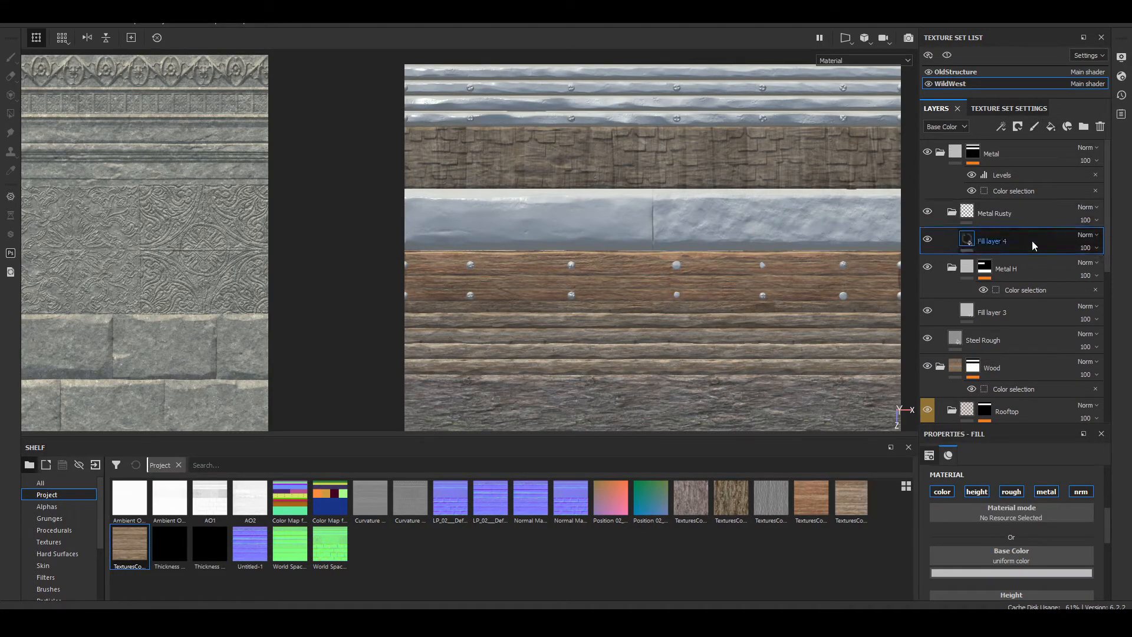
left_click(988, 573)
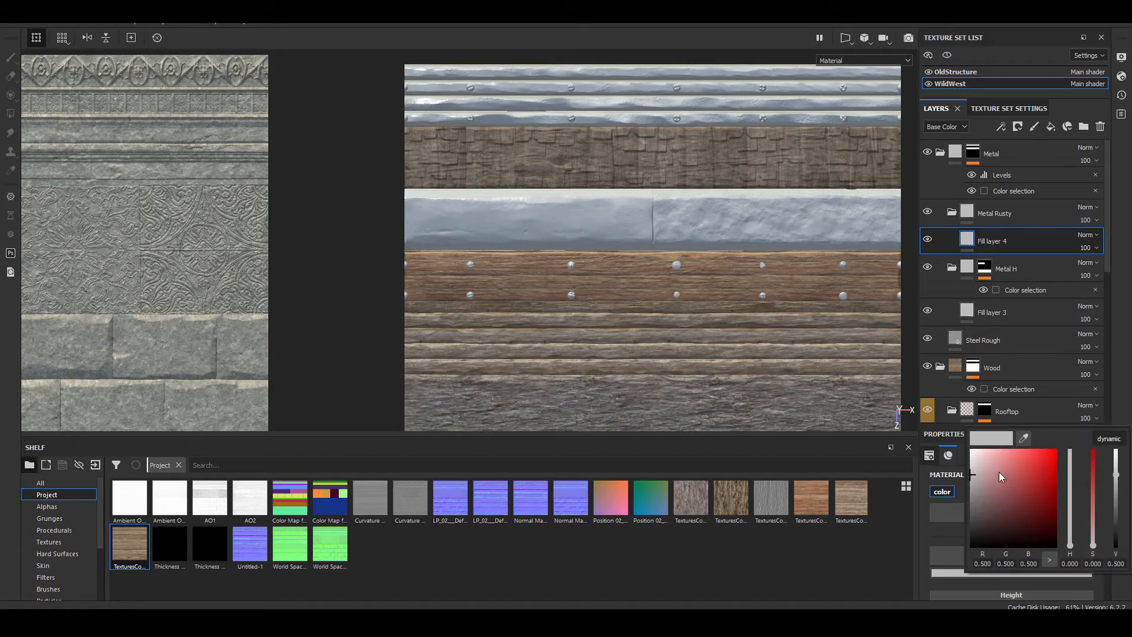
left_click(998, 472)
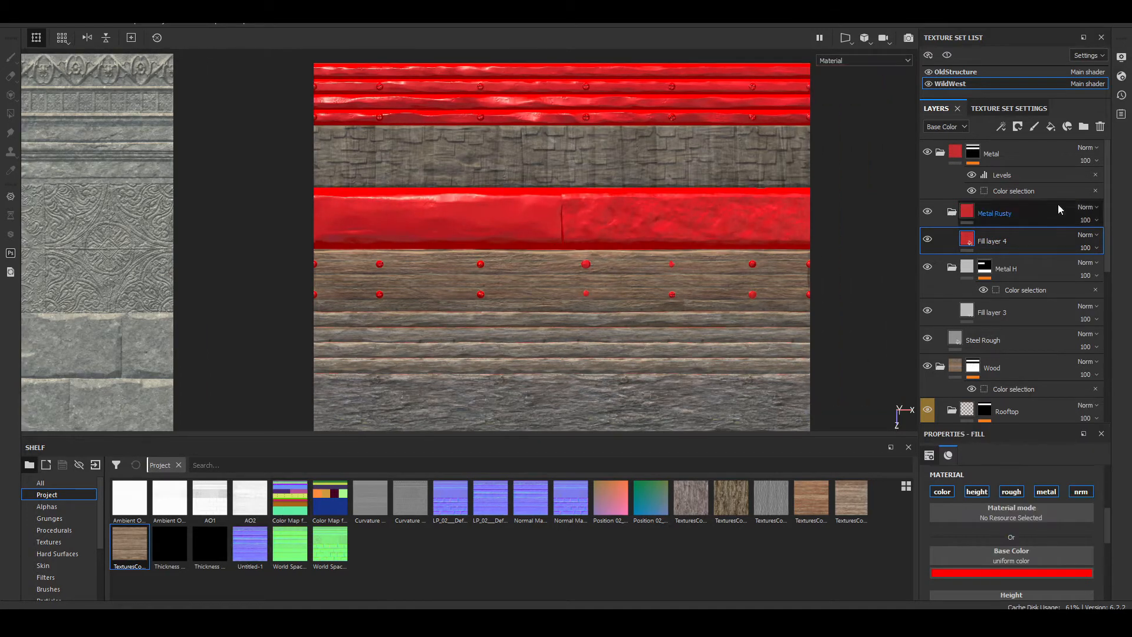
Step: Mask the Metal Rusty folder with a color selection using the purple ID color of the nails in the wood plank
right_click(1014, 213)
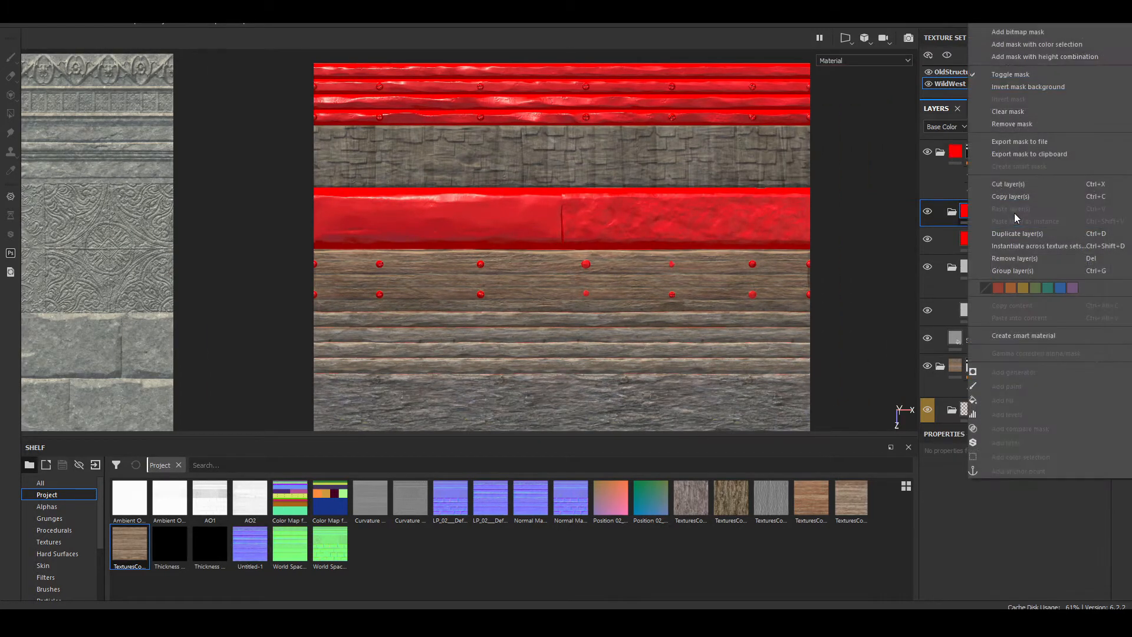
left_click(1042, 44)
left_click(1081, 573)
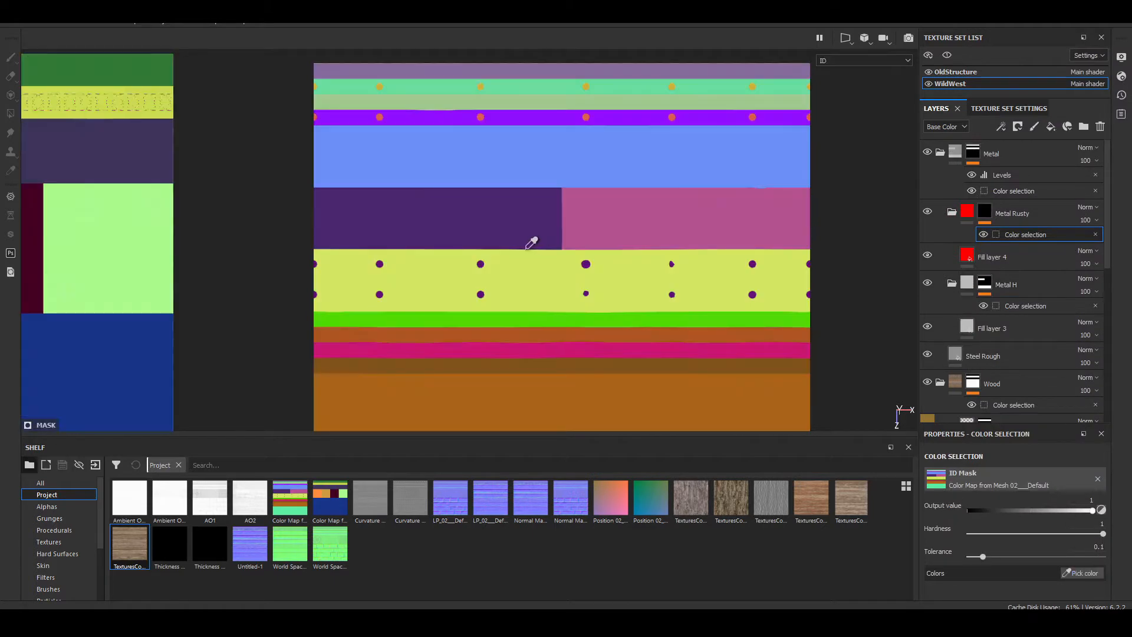
scroll(531, 243, "up", 5)
left_click(351, 273)
scroll(377, 283, "down", 3)
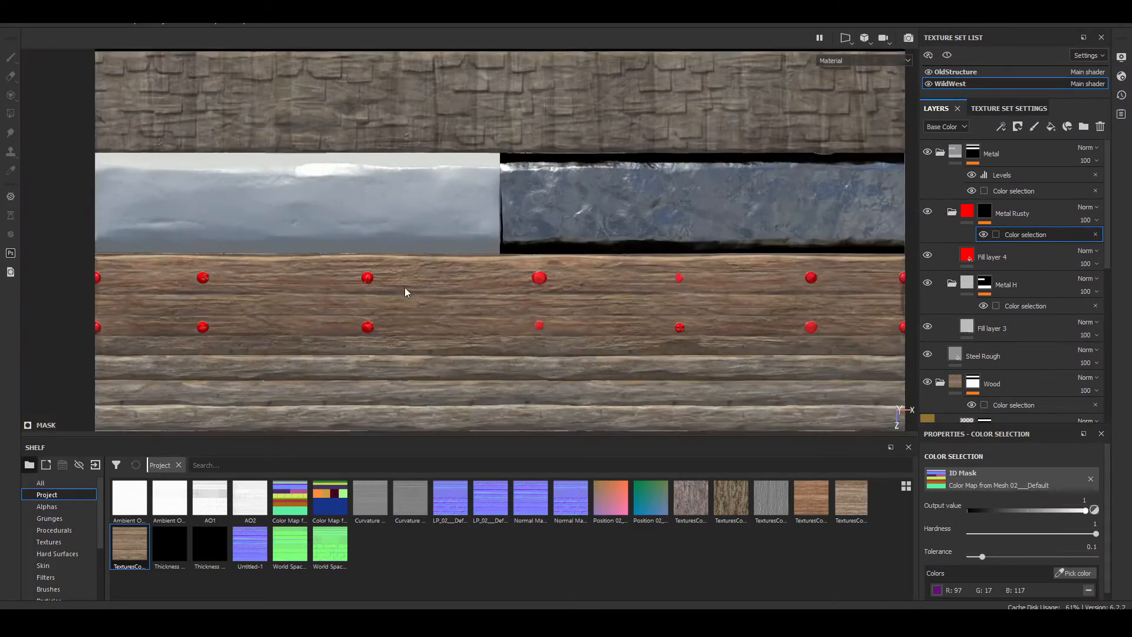
scroll(404, 288, "down", 4)
Step: Add the pink ID color of the rough metal block to the Metal Rusty mask
left_click(1076, 573)
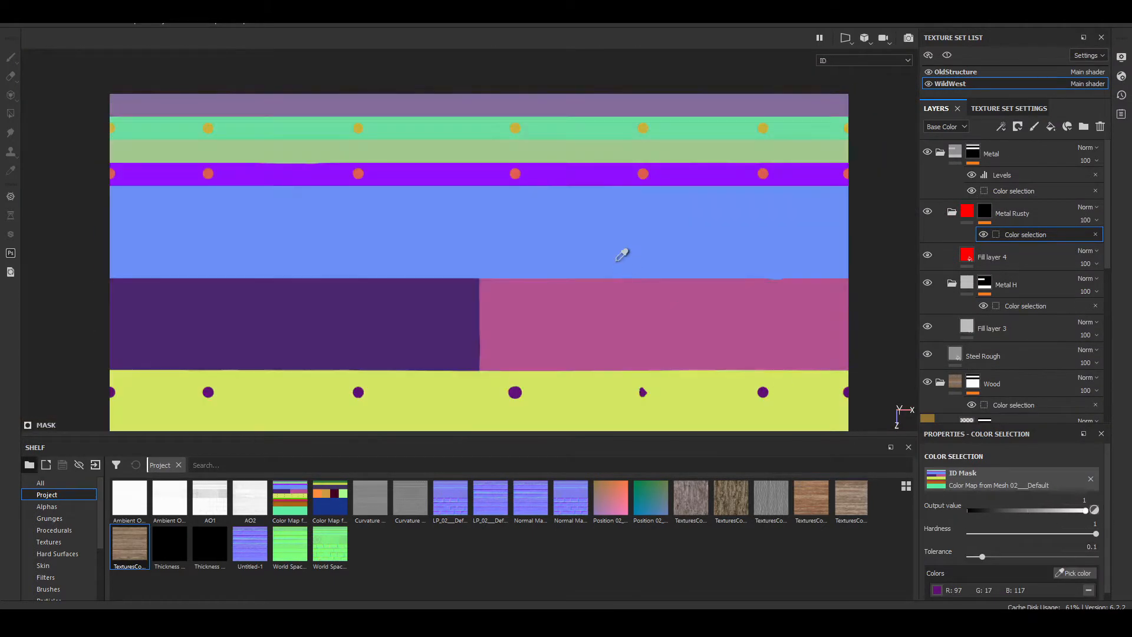
left_click(622, 254)
left_click(1075, 573)
left_click(675, 326)
left_click_drag(513, 285, 616, 238, "alt")
right_click_drag(616, 239, 790, 318, "alt")
Step: Add the light green and violet ID colors of the two lower metal strips to the Metal Rusty mask
left_click(1070, 576)
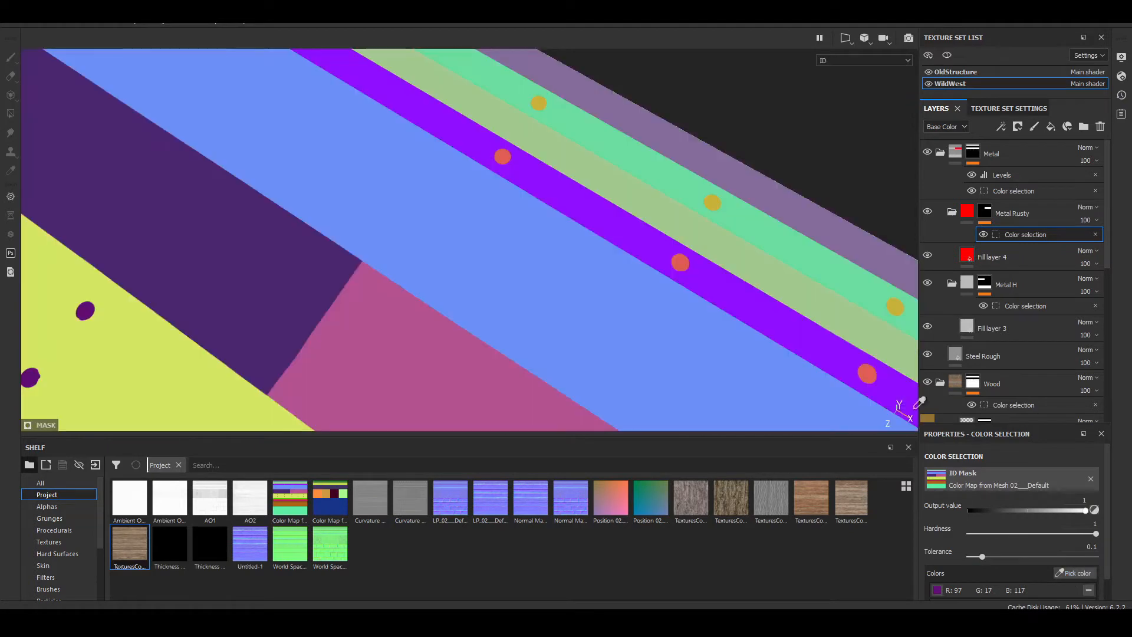
left_click(829, 305)
left_click(1064, 572)
left_click(1072, 576)
left_click(1070, 574)
left_click(678, 265)
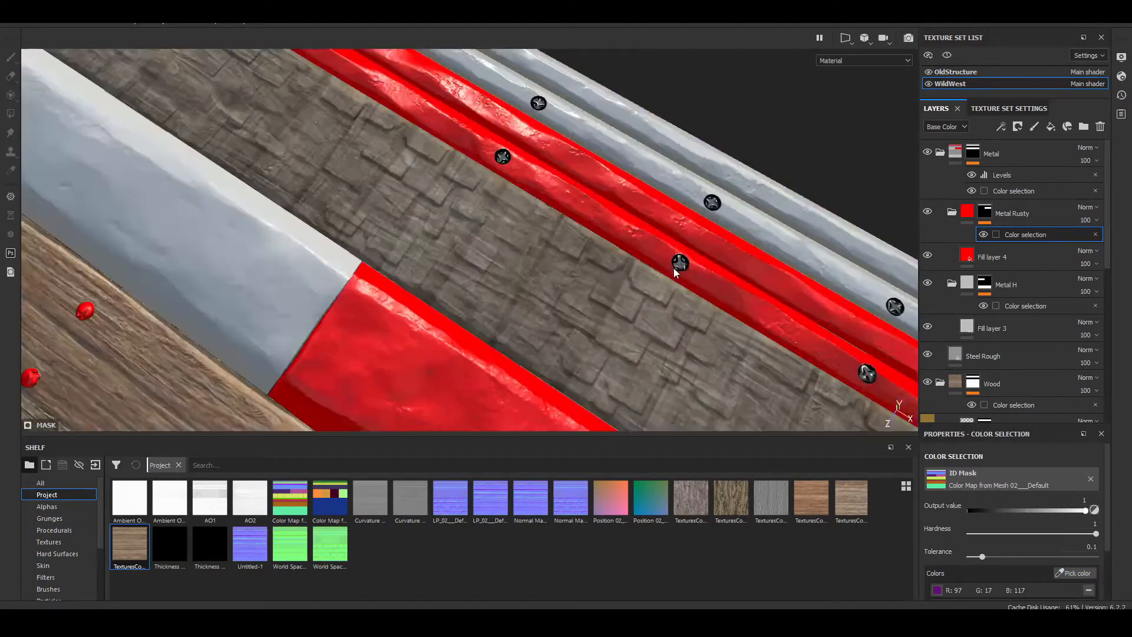
scroll(396, 204, "down", 5)
left_click_drag(397, 204, 577, 233, "alt")
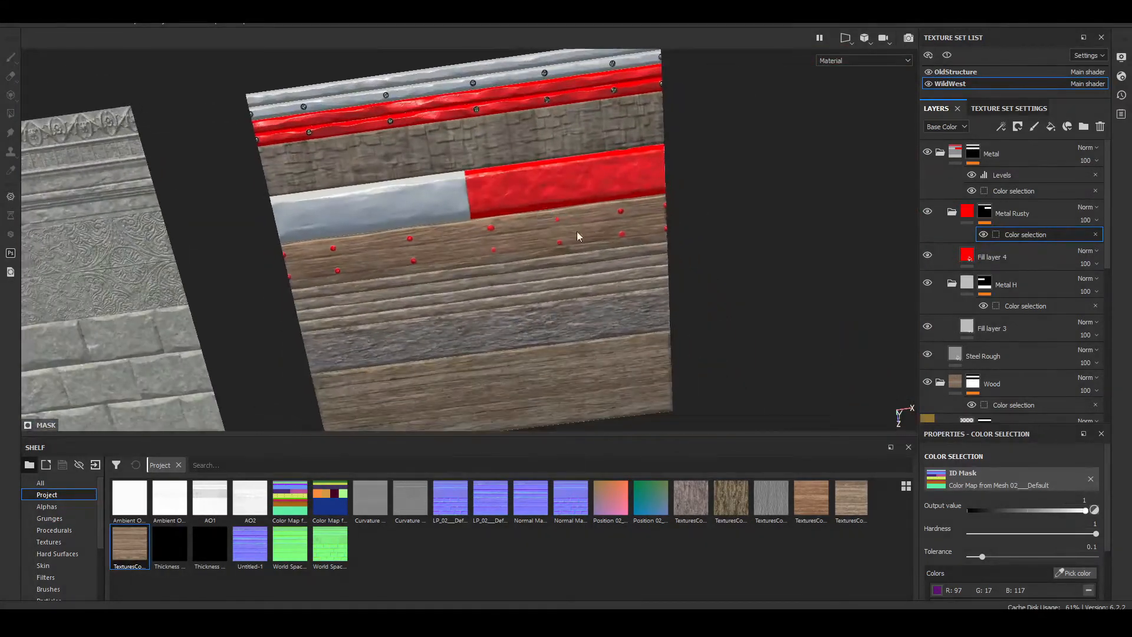
Step: Apply the Steel Rust and Wear material to the fill layer in the Metal Rusty folder
left_click(936, 249)
scroll(74, 552, "down", 3)
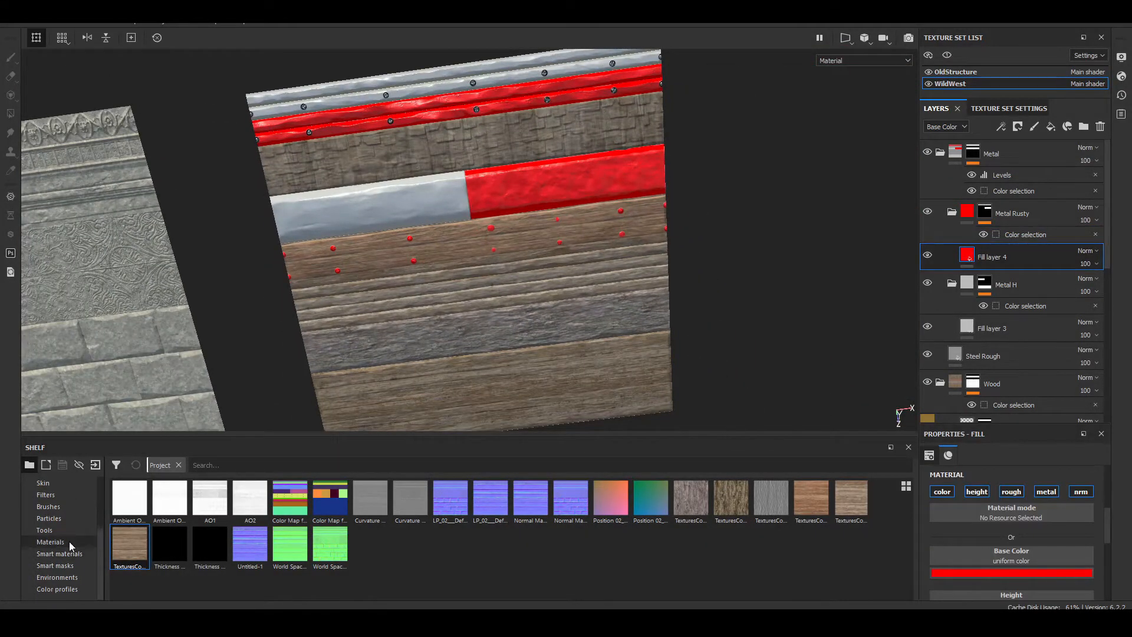
left_click(50, 542)
scroll(215, 590, "down", 5)
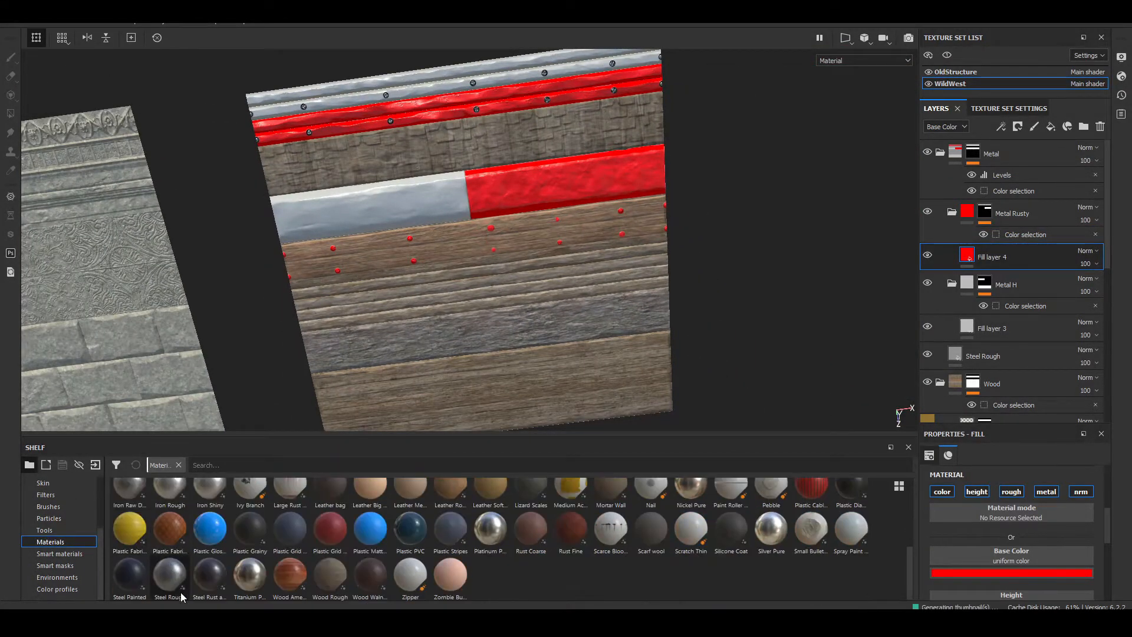
left_click(215, 581)
left_click_drag(568, 341, 471, 240, "alt")
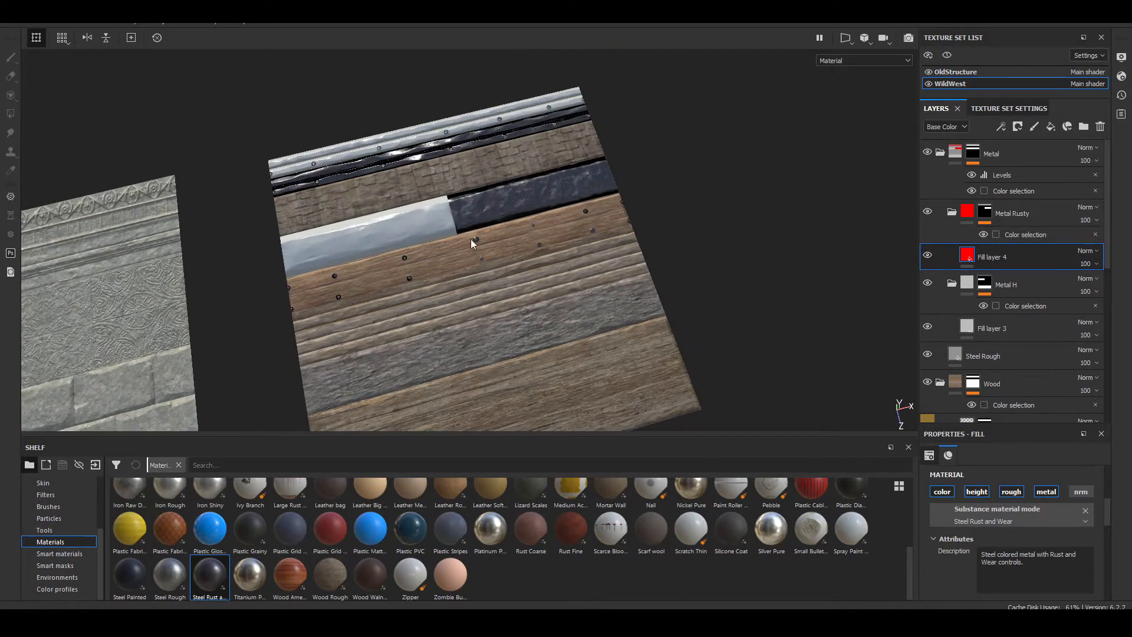
Step: Apply the Steel Rough material to the fill layer in the Metal H folder
left_click(986, 333)
left_click(166, 582)
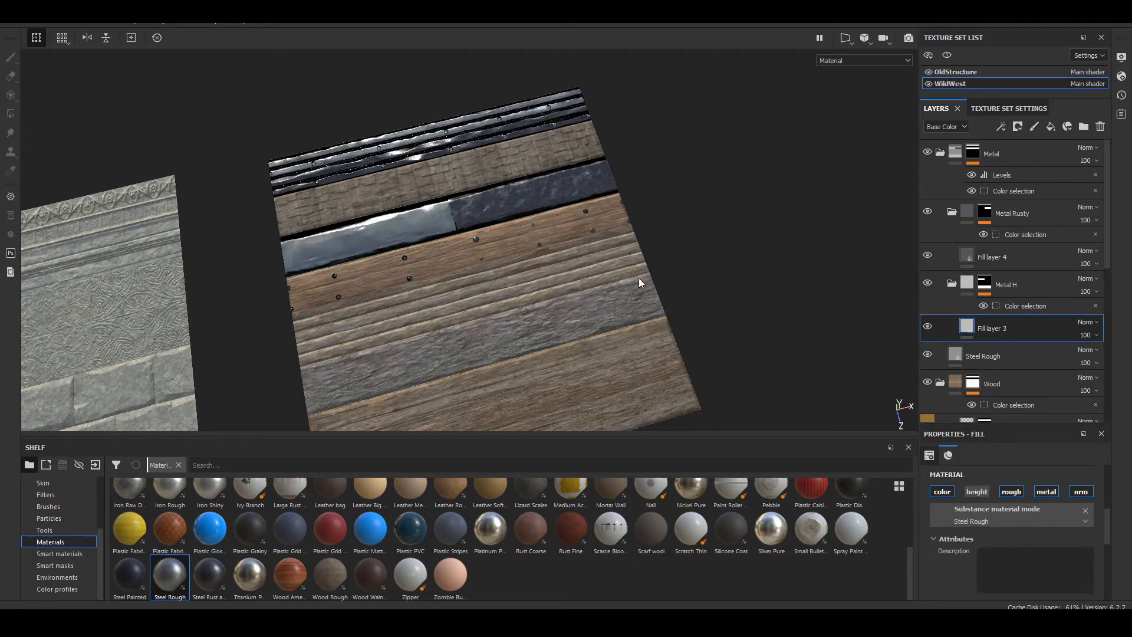
left_click_drag(630, 263, 584, 329, "alt")
middle_click_drag(445, 266, 525, 232, "alt")
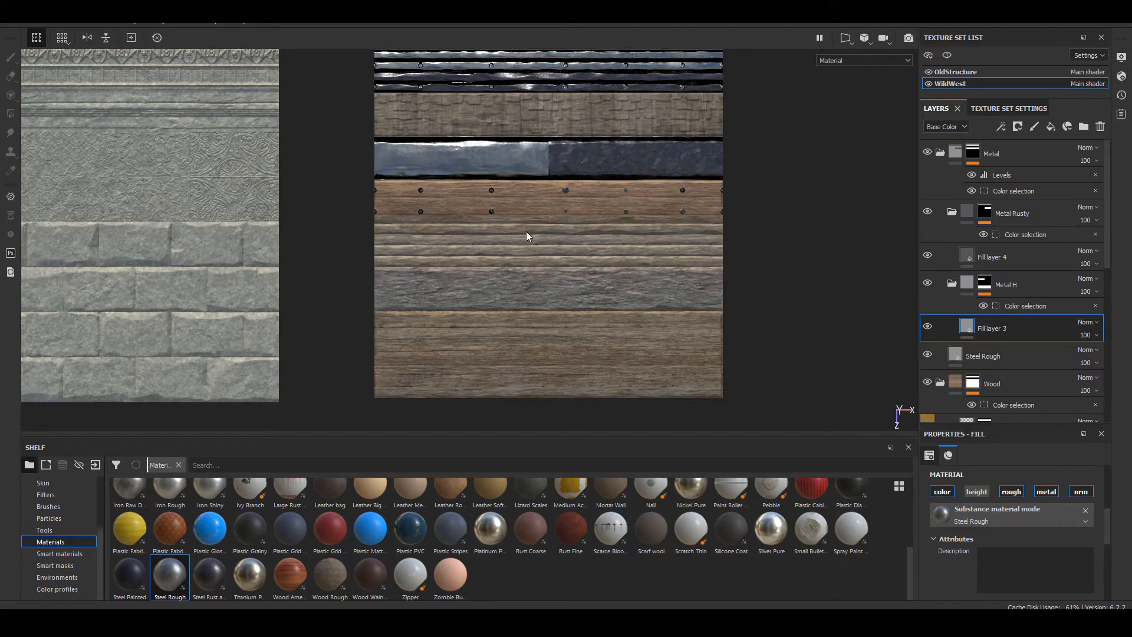
Step: Examine the smooth and rusty metal blocks, strips and plank nails on the trim sheet from near and far
middle_click_drag(539, 156, 544, 242, "alt")
scroll(518, 241, "up", 5)
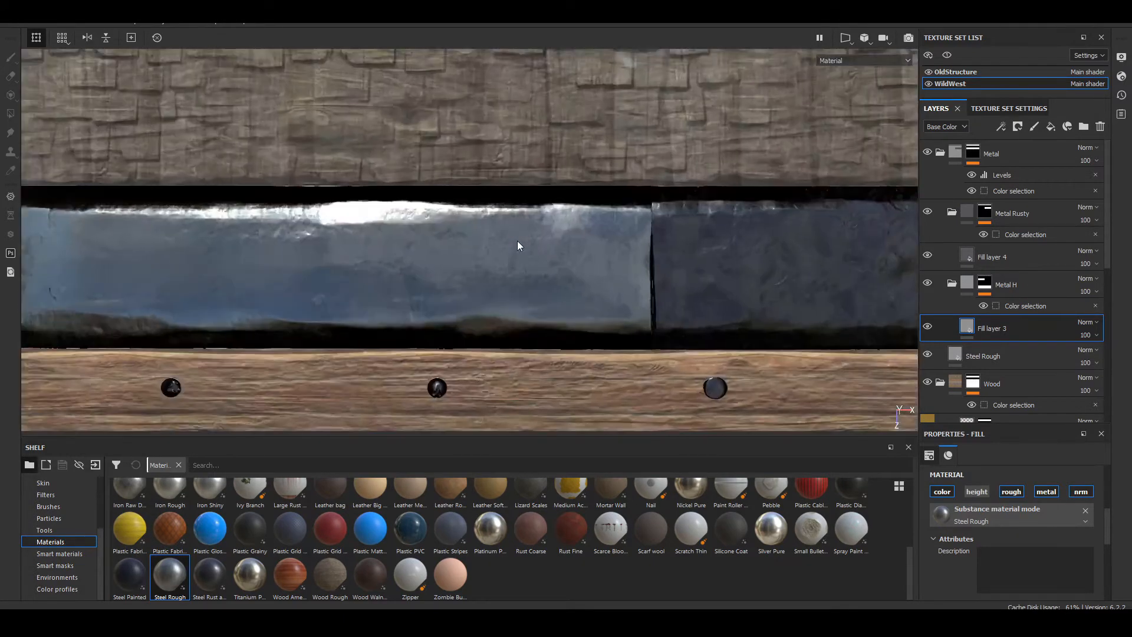
left_click_drag(518, 240, 594, 370, "alt")
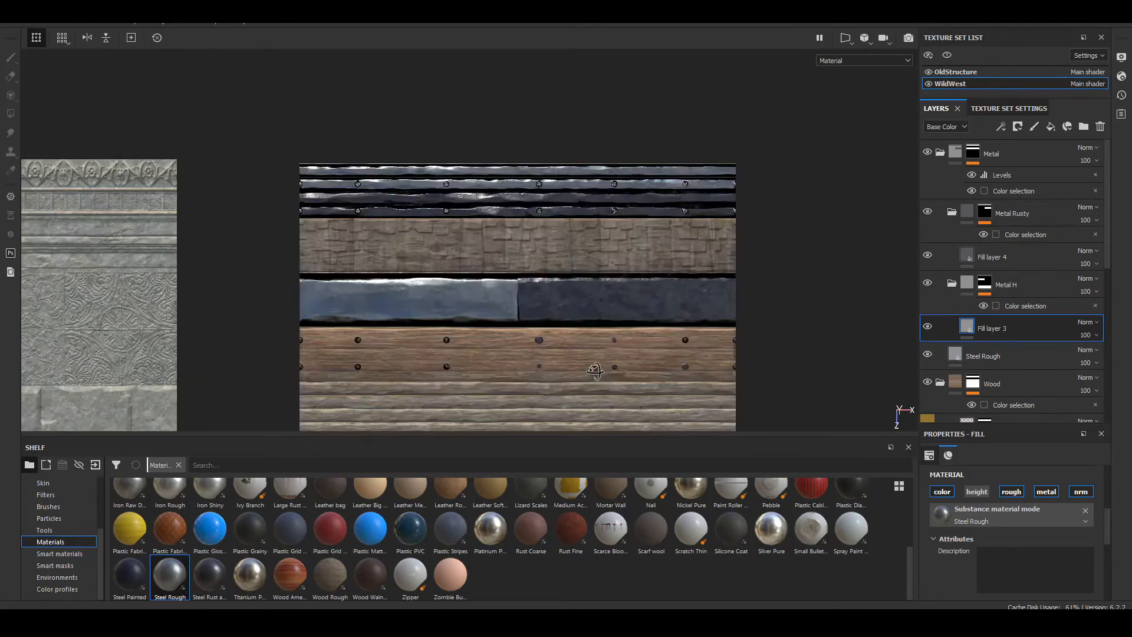
middle_click_drag(602, 370, 585, 292, "alt")
scroll(593, 279, "down", 3)
scroll(585, 292, "down", 8)
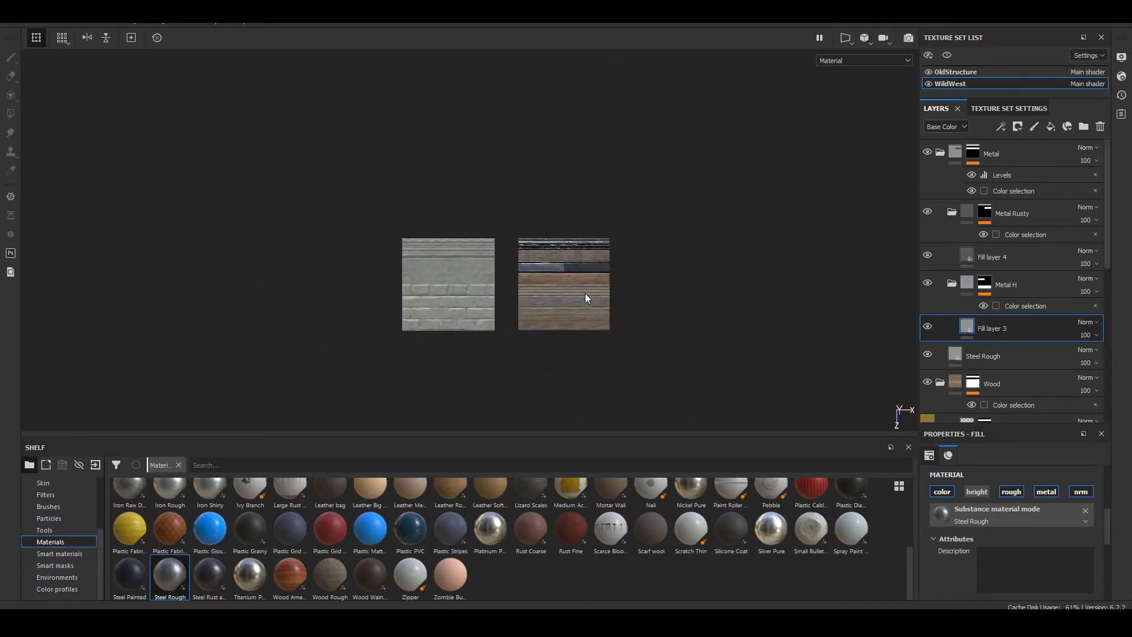
scroll(581, 294, "down", 3)
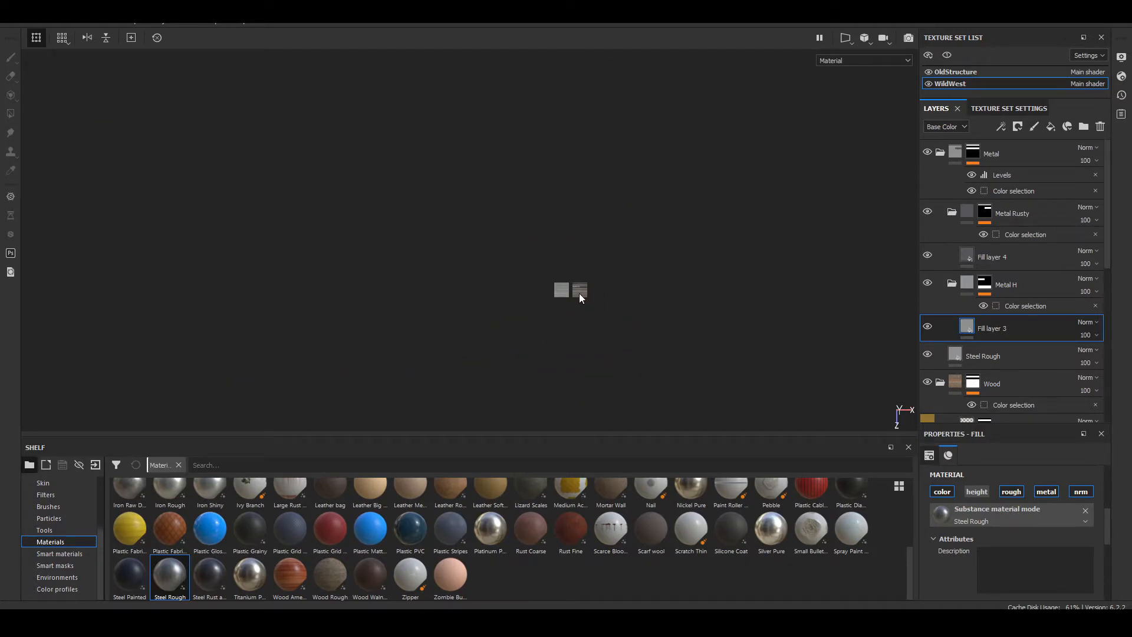
scroll(578, 291, "up", 5)
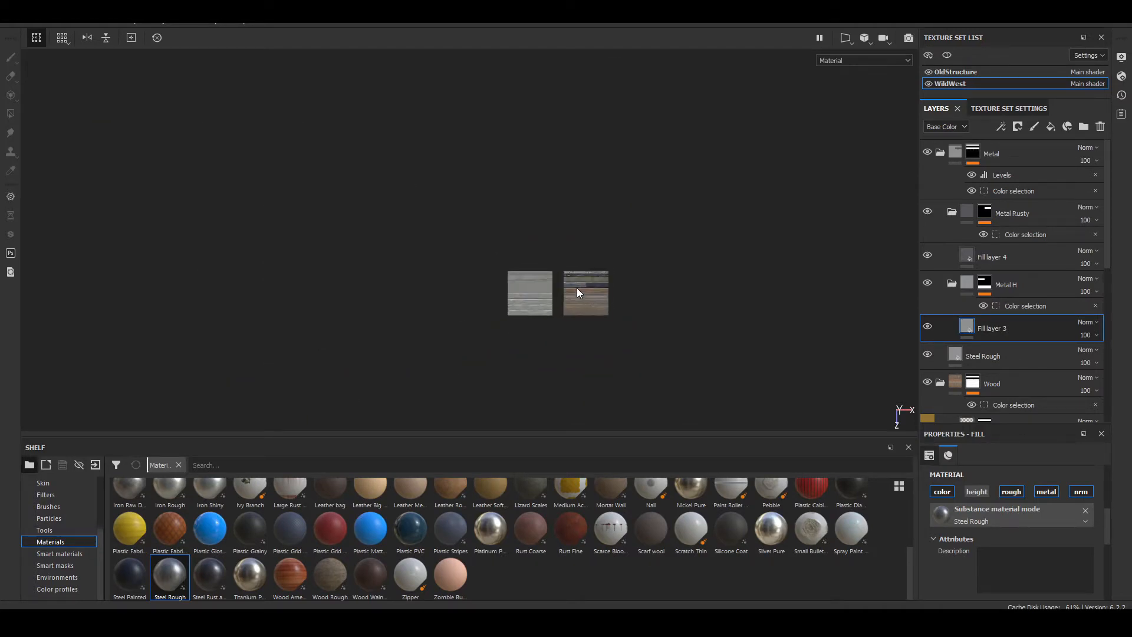
scroll(577, 288, "up", 10)
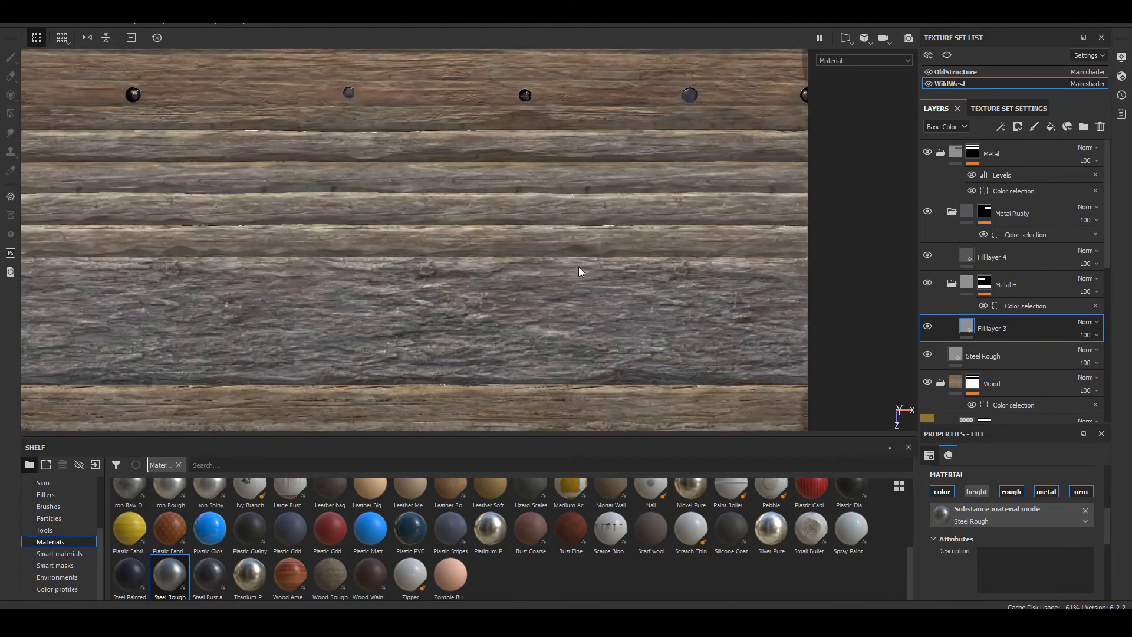
middle_click_drag(406, 99, 604, 287, "alt")
scroll(473, 234, "up", 7)
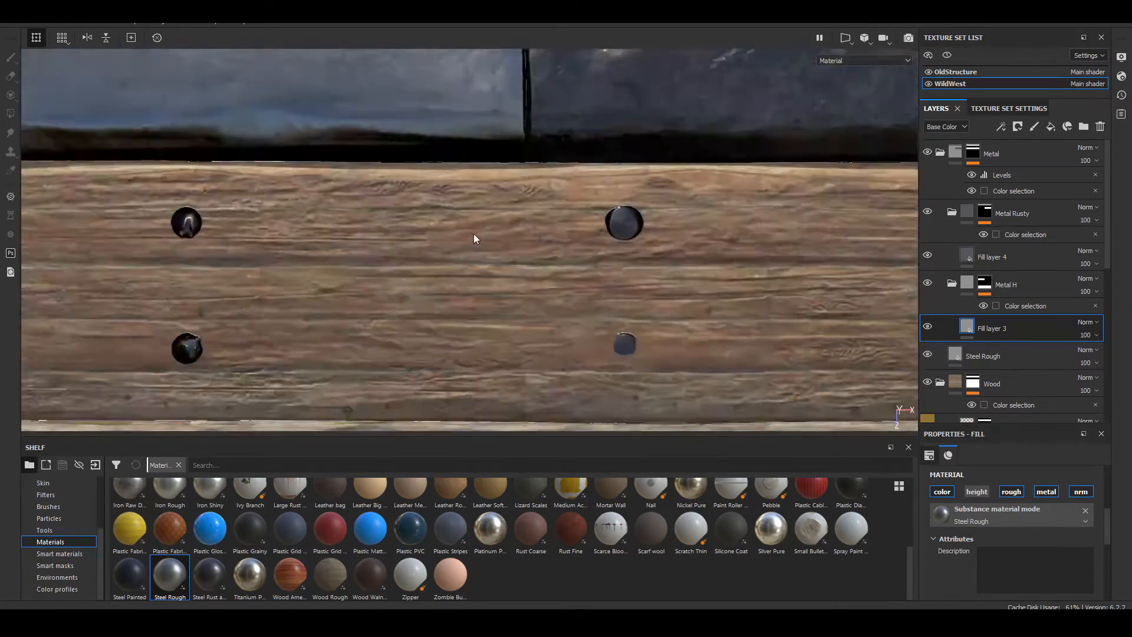
Step: Inspect the wood grain of the nailed plank and the lower wood strips up close, and the whole trim sheet from afar
scroll(487, 261, "up", 3)
scroll(531, 304, "down", 10)
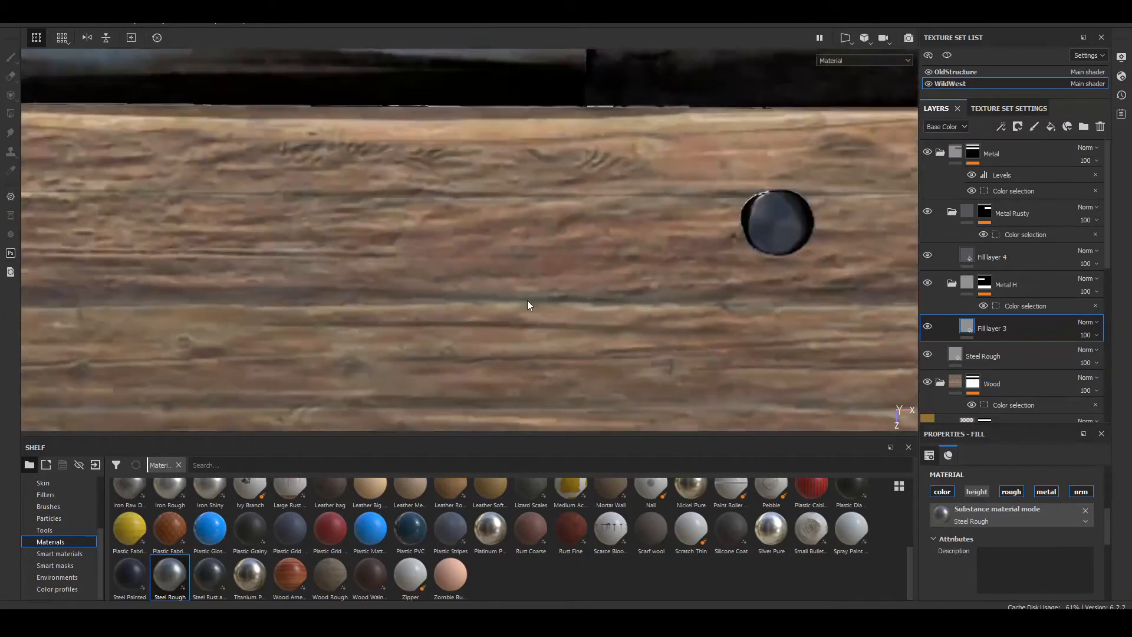
scroll(460, 309, "up", 8)
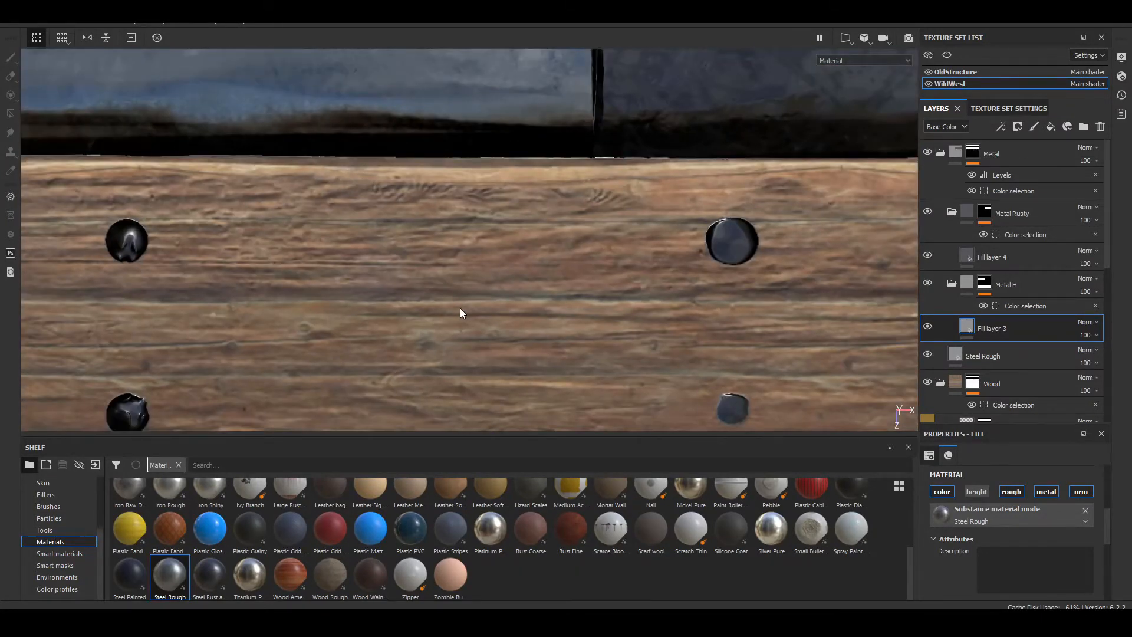
scroll(461, 312, "down", 5)
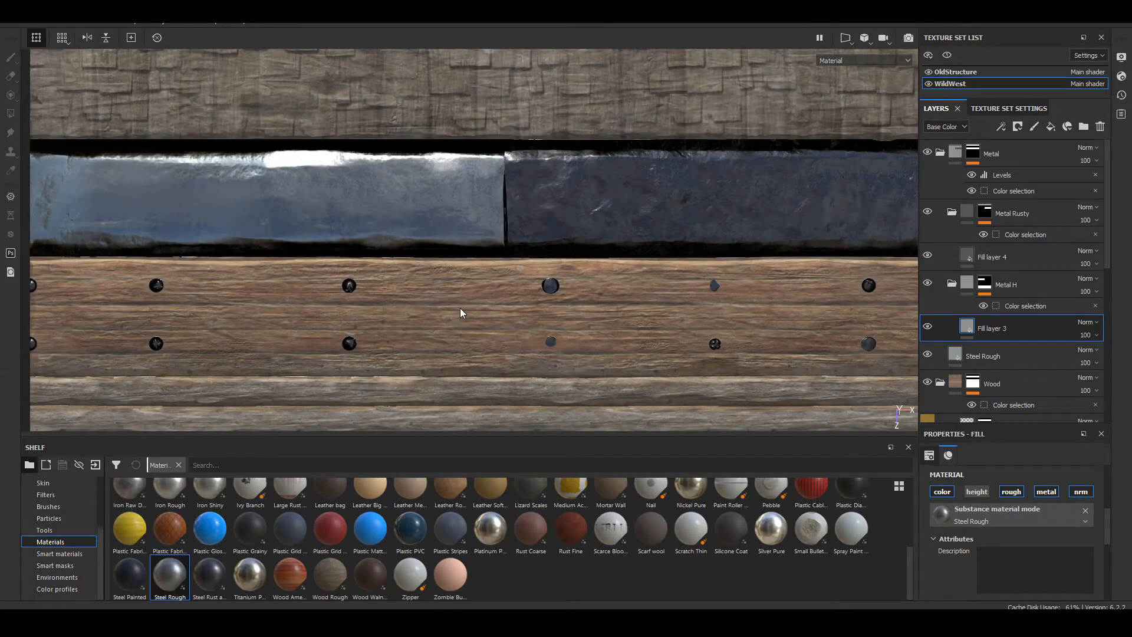
scroll(460, 313, "down", 4)
middle_click_drag(470, 422, 622, 109)
scroll(465, 274, "up", 7)
middle_click_drag(466, 275, 596, 366, "alt")
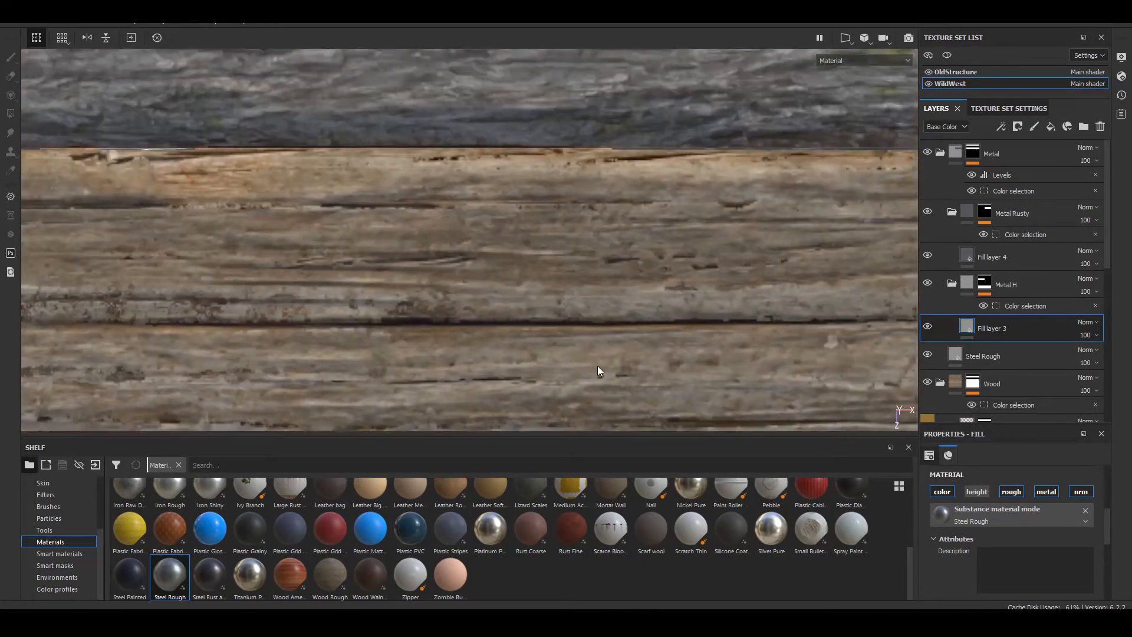
scroll(596, 366, "up", 5)
scroll(597, 366, "down", 8)
scroll(596, 370, "down", 6)
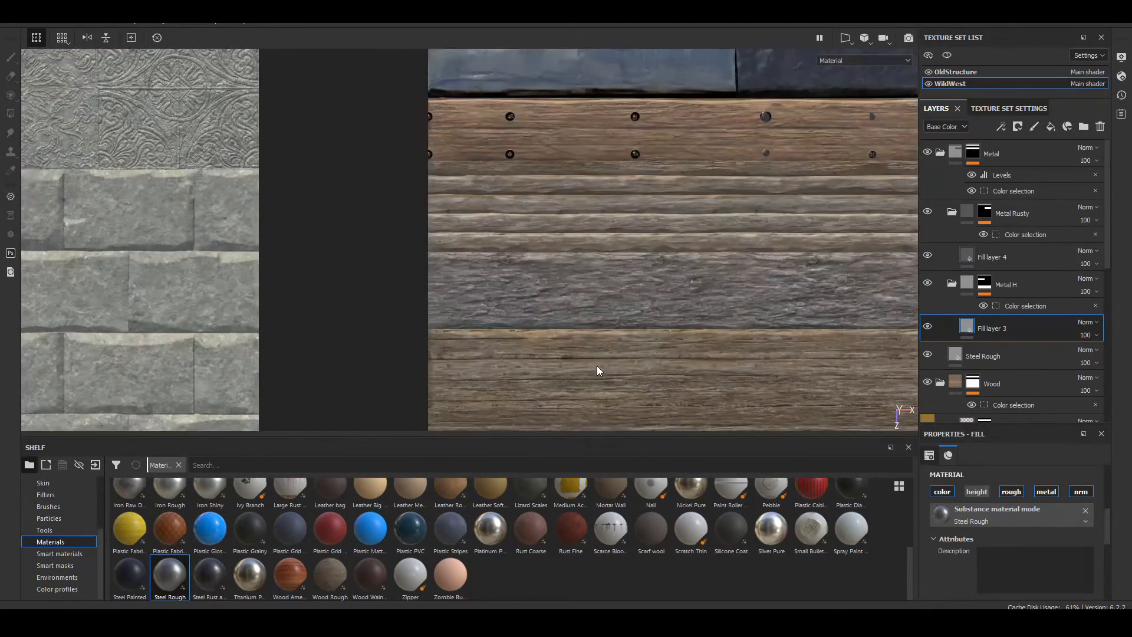
scroll(528, 364, "down", 4)
middle_click_drag(529, 362, 518, 263, "alt")
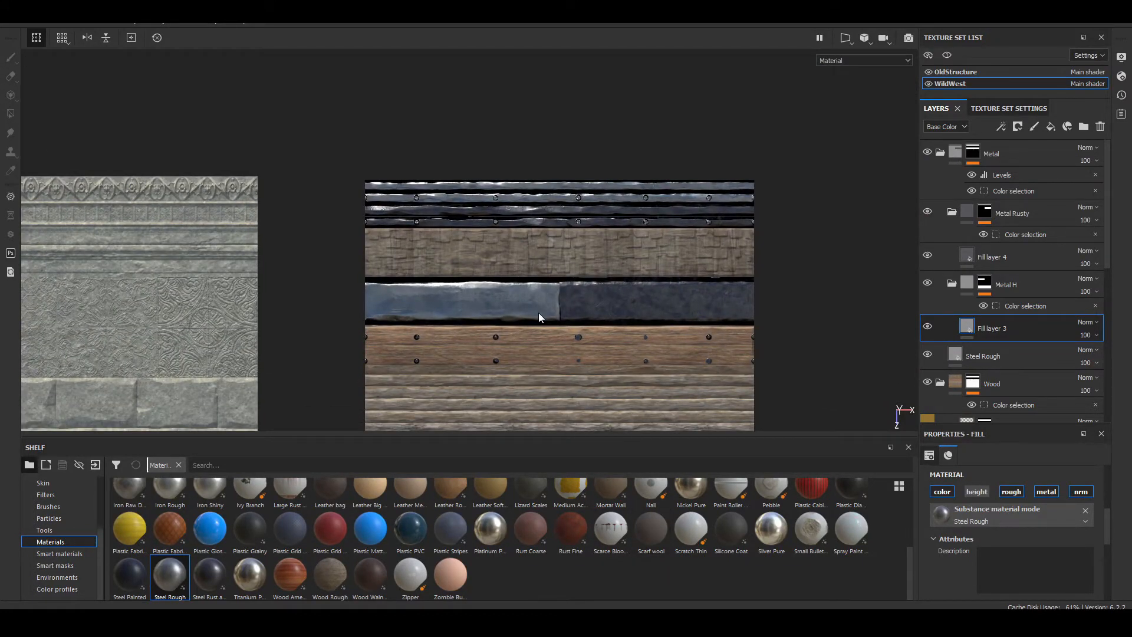
Step: Compare the wood strips with the Wood Rough layer and the Wood1 folder each hidden and shown
middle_click_drag(559, 321, 546, 128, "alt")
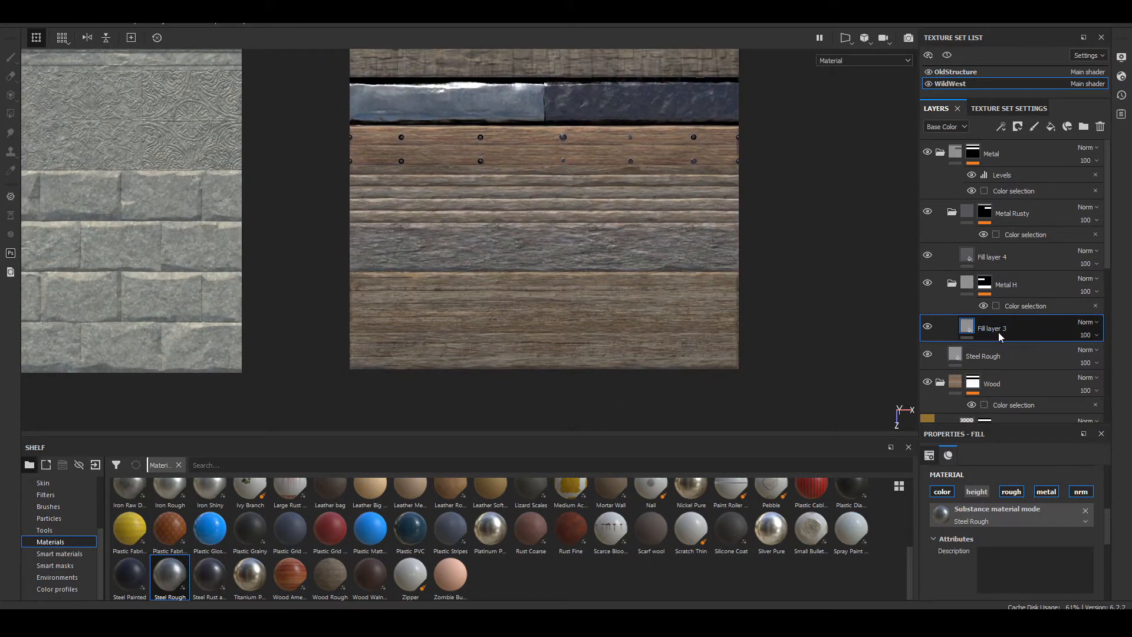
scroll(985, 357, "down", 5)
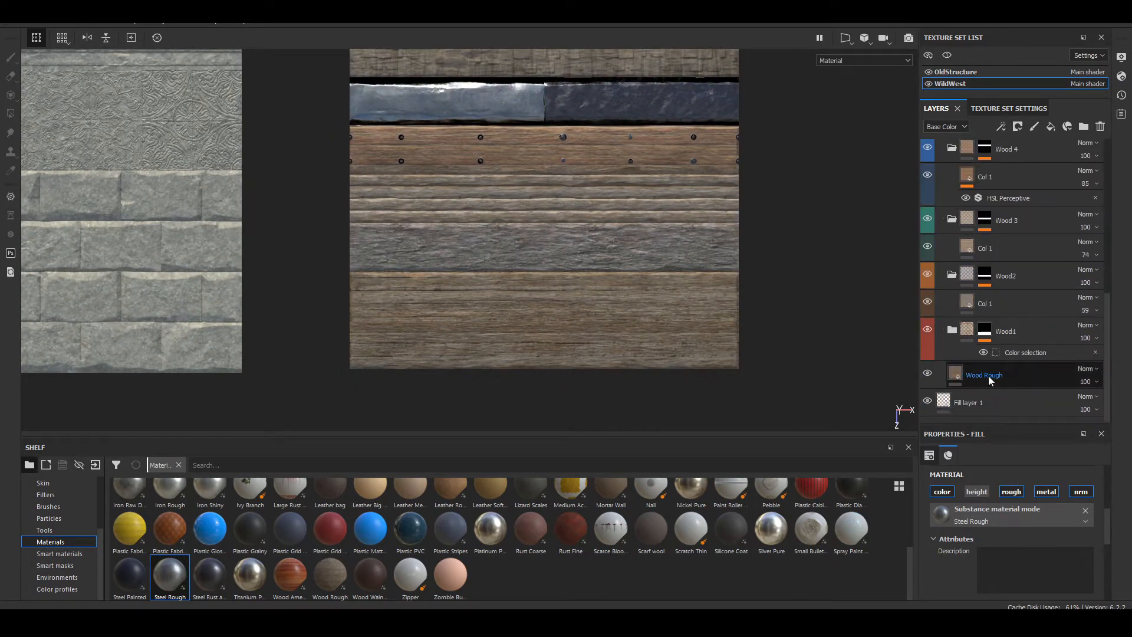
left_click(928, 373)
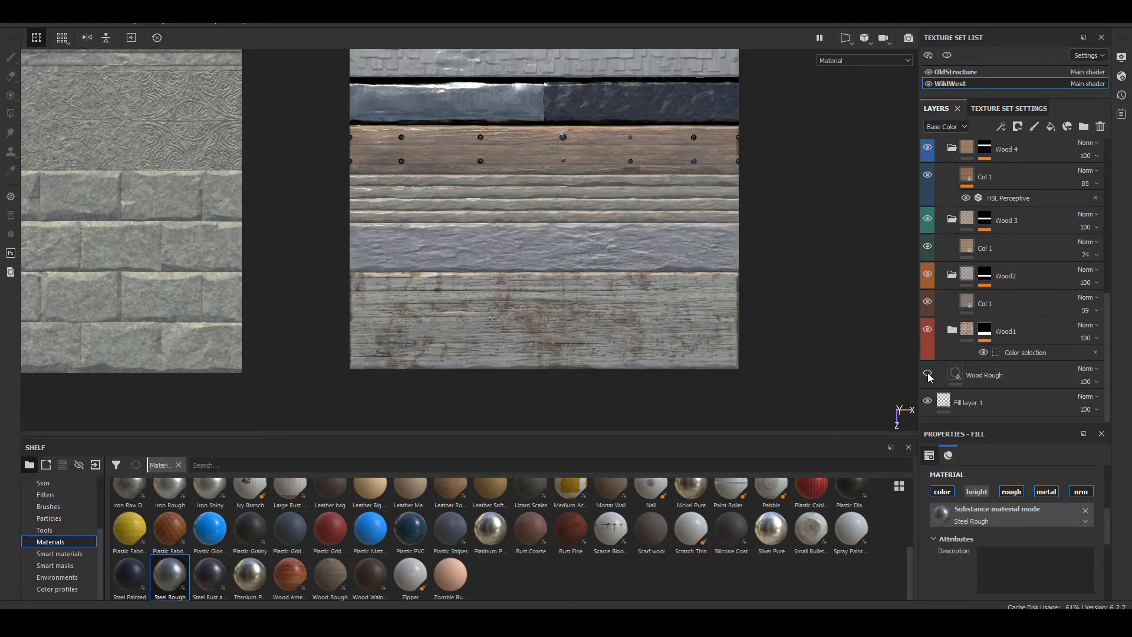
left_click(927, 375)
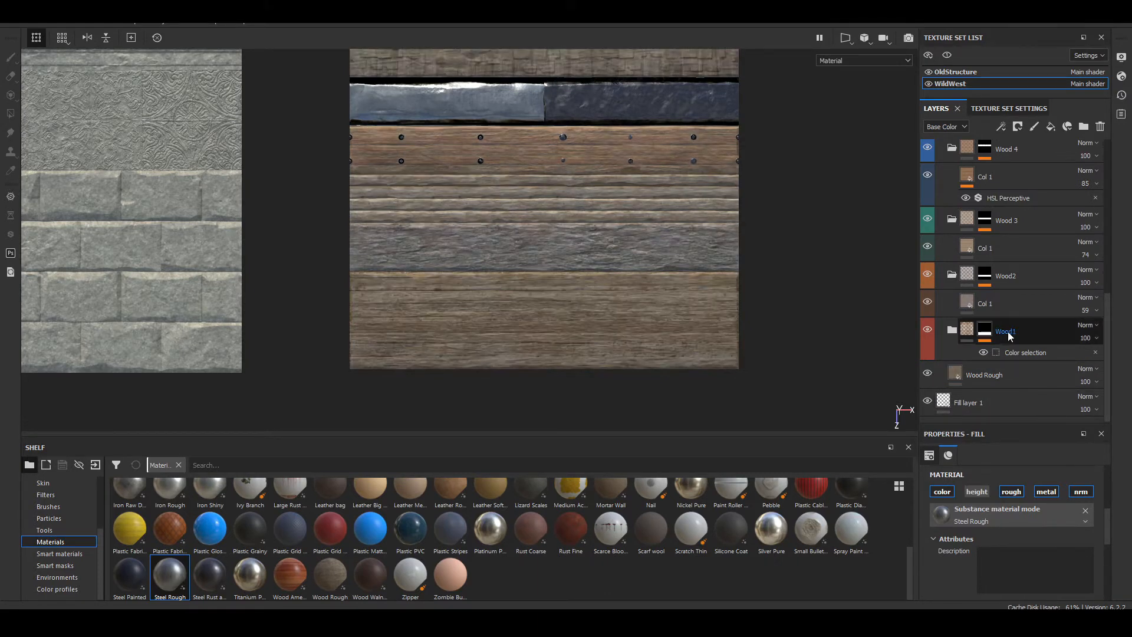
left_click(928, 331)
left_click(927, 331)
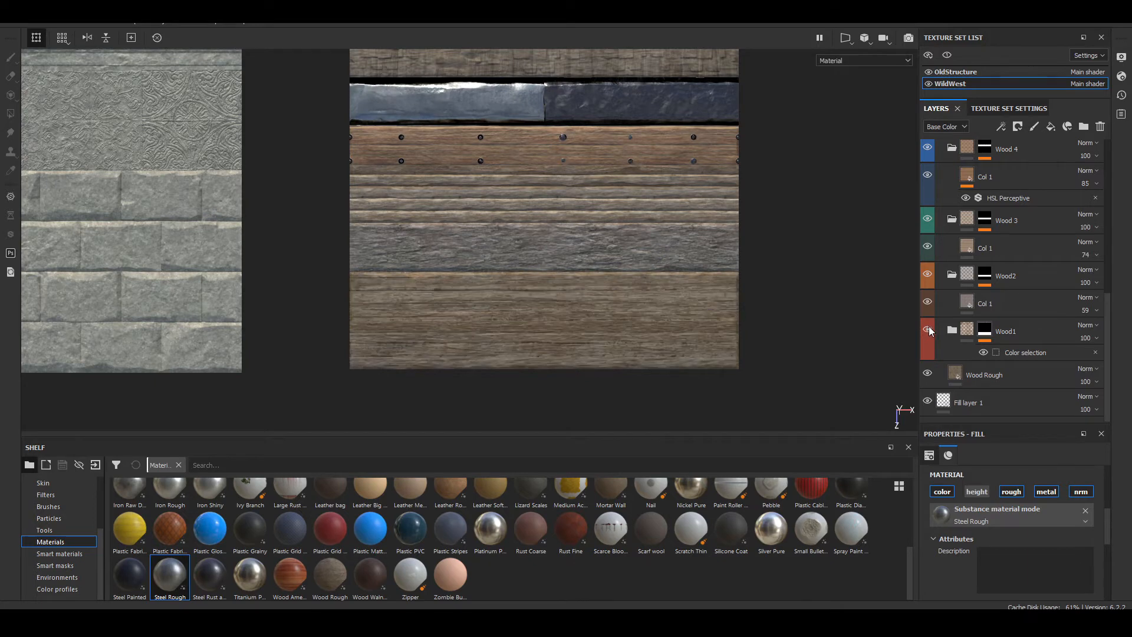
Step: Expand the Wood1 folder and compare the lowest plank's grain with the Wood Col 2 layer hidden and shown
left_click(952, 331)
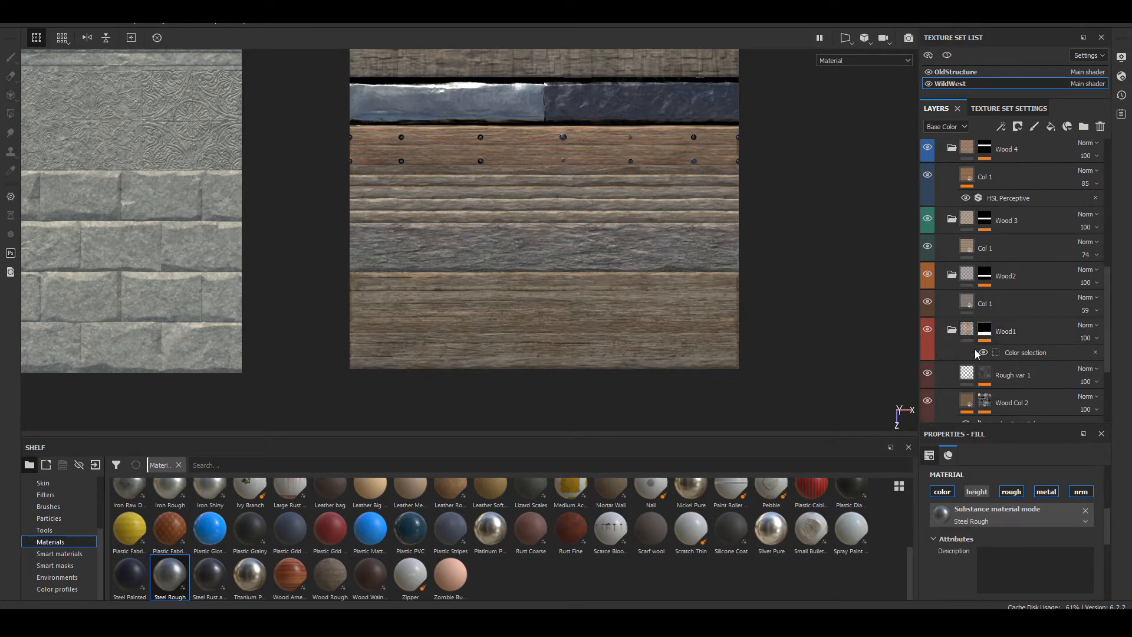
scroll(578, 333, "down", 2)
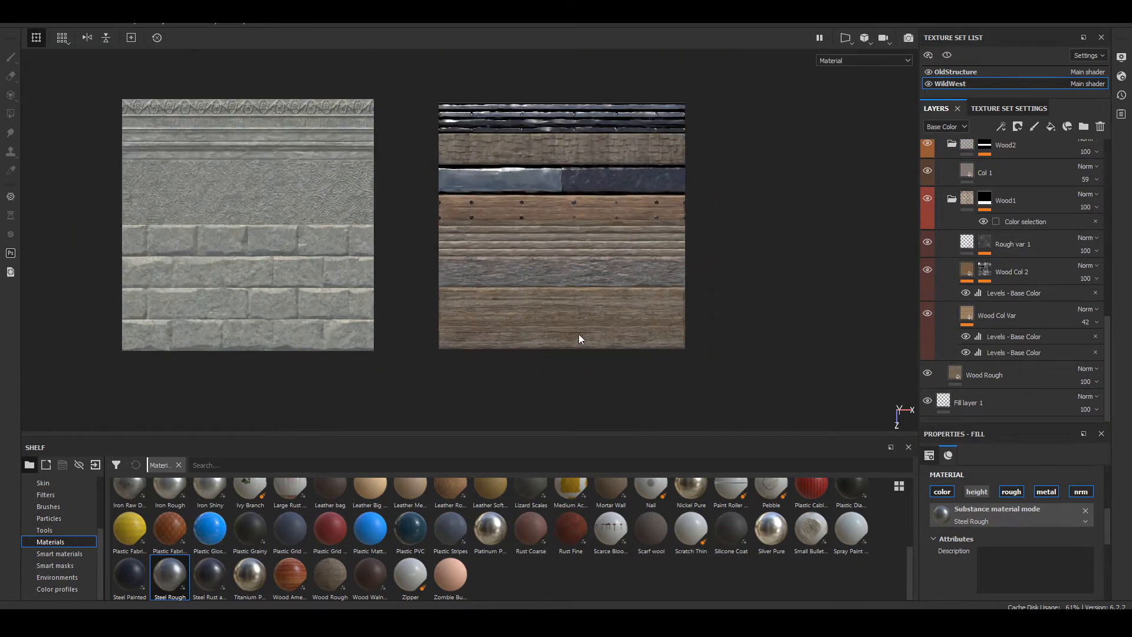
scroll(570, 333, "up", 8)
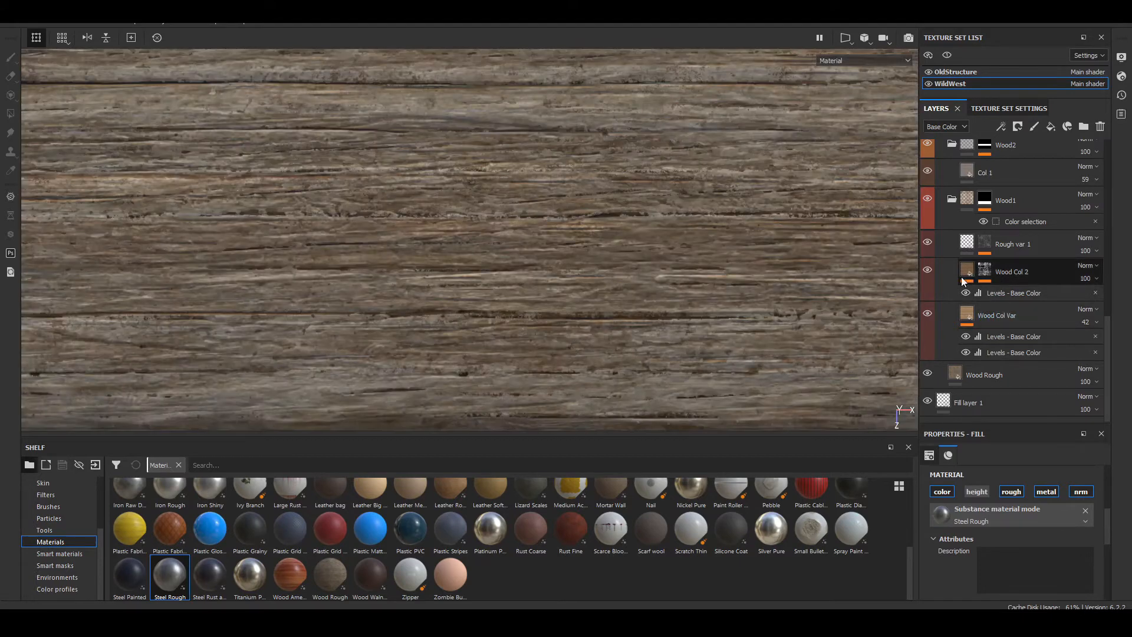
left_click(929, 270)
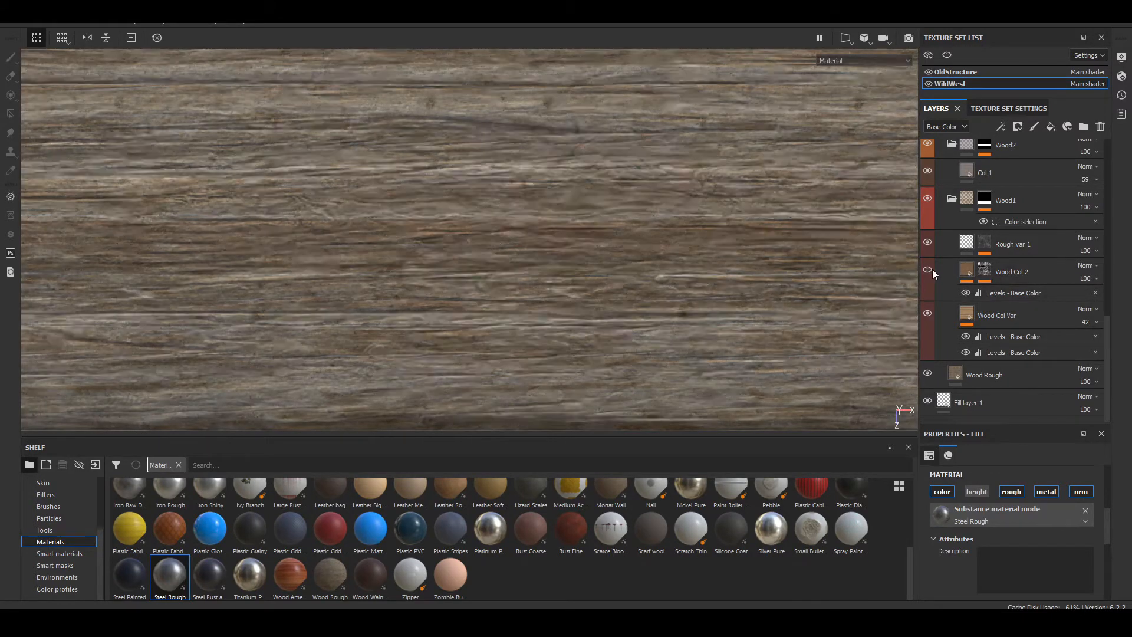
left_click(973, 271)
left_click(981, 293)
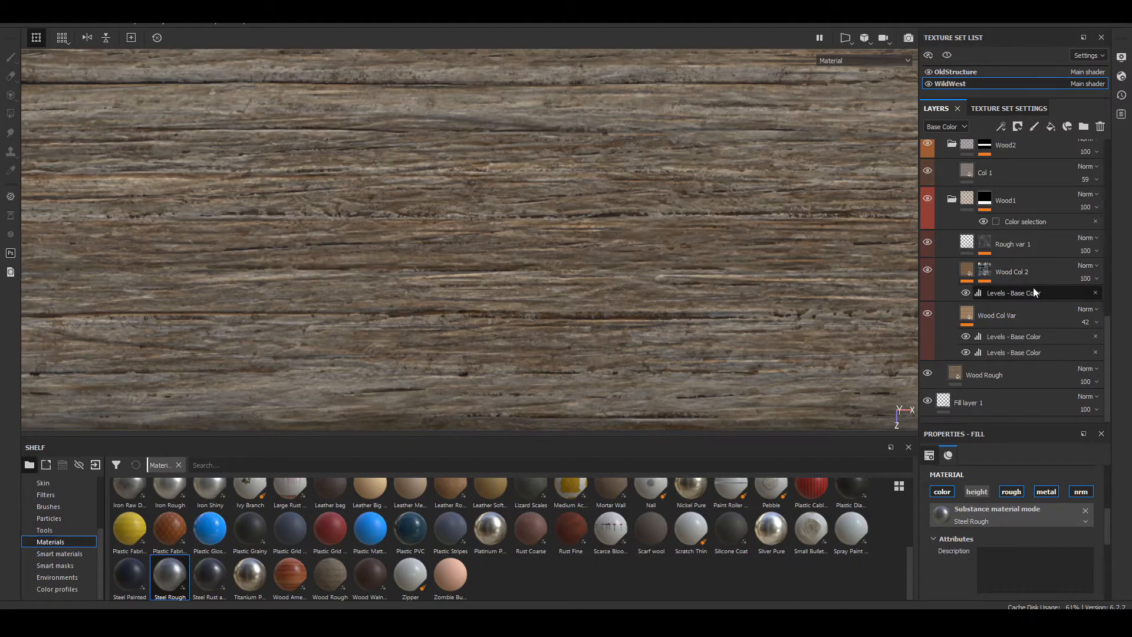
Step: Try to group the Wood Col 2 layer into a folder of its own
left_click(993, 274)
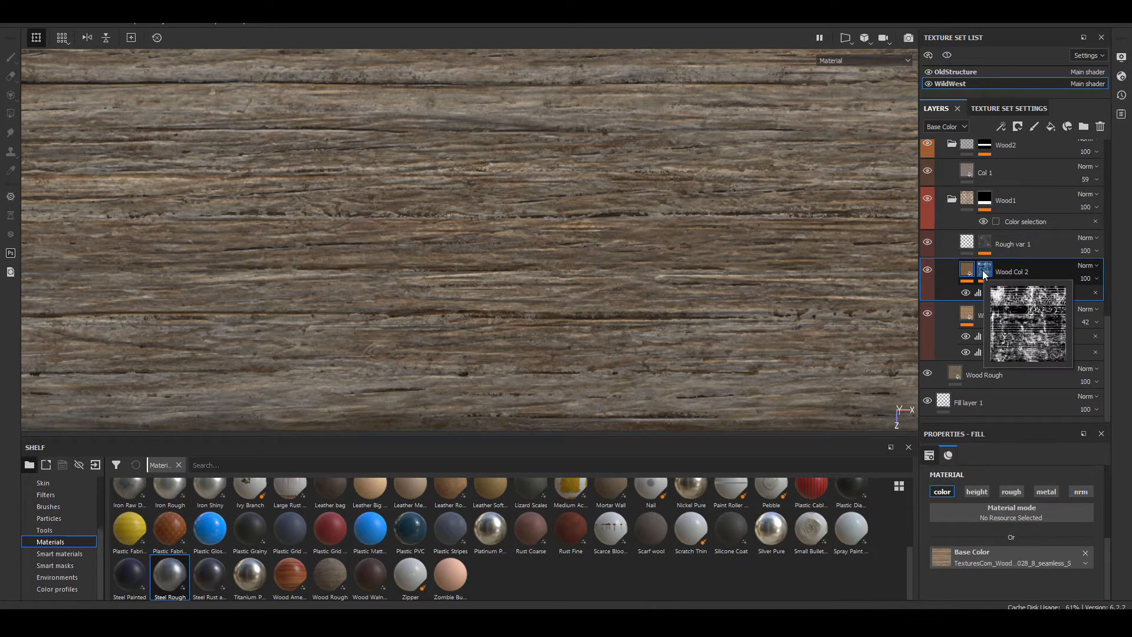
key("ctrl+g")
right_click(956, 278)
left_click(957, 278)
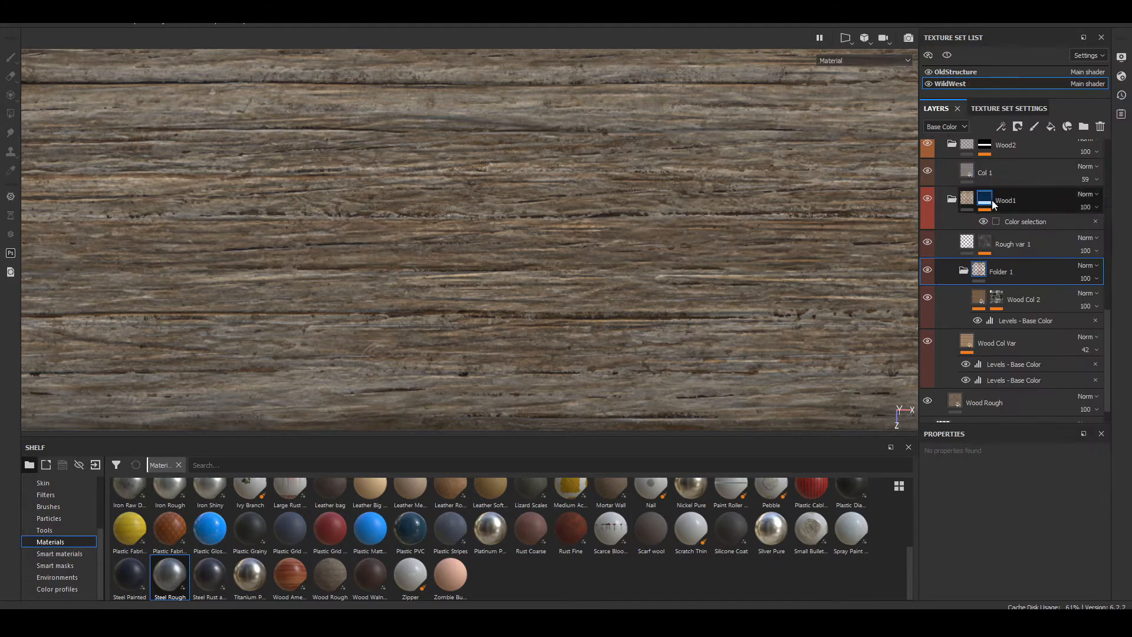
key("ctrl+z")
Step: Clear the mask on the Wood Col 2 layer in the Wood1 folder, and remove that mask entirely
left_click(988, 327)
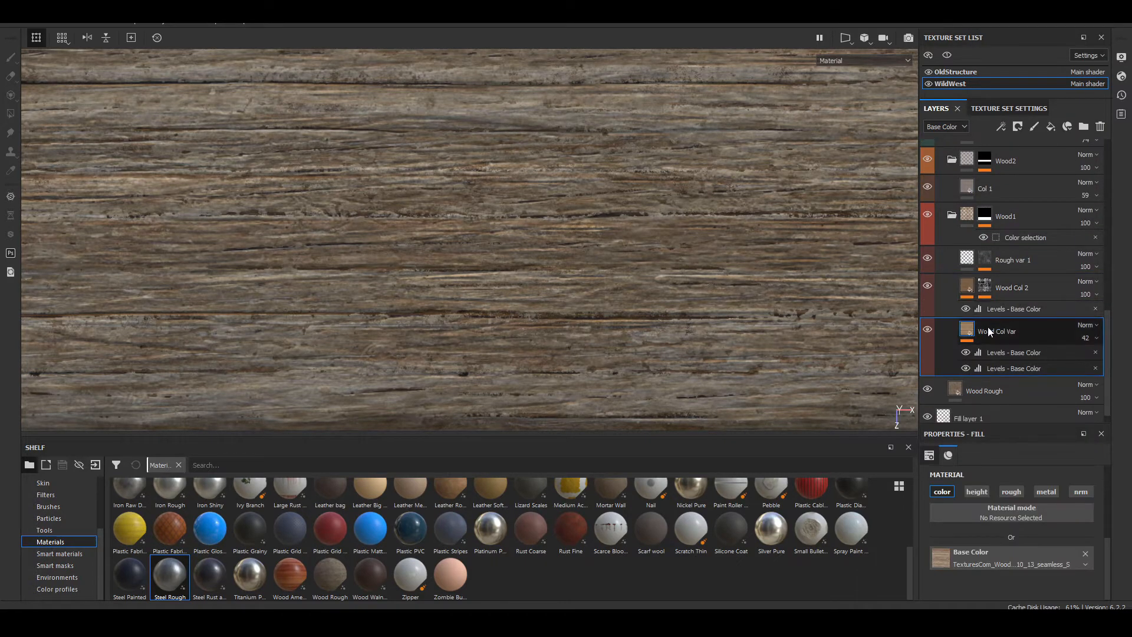
right_click(1018, 292)
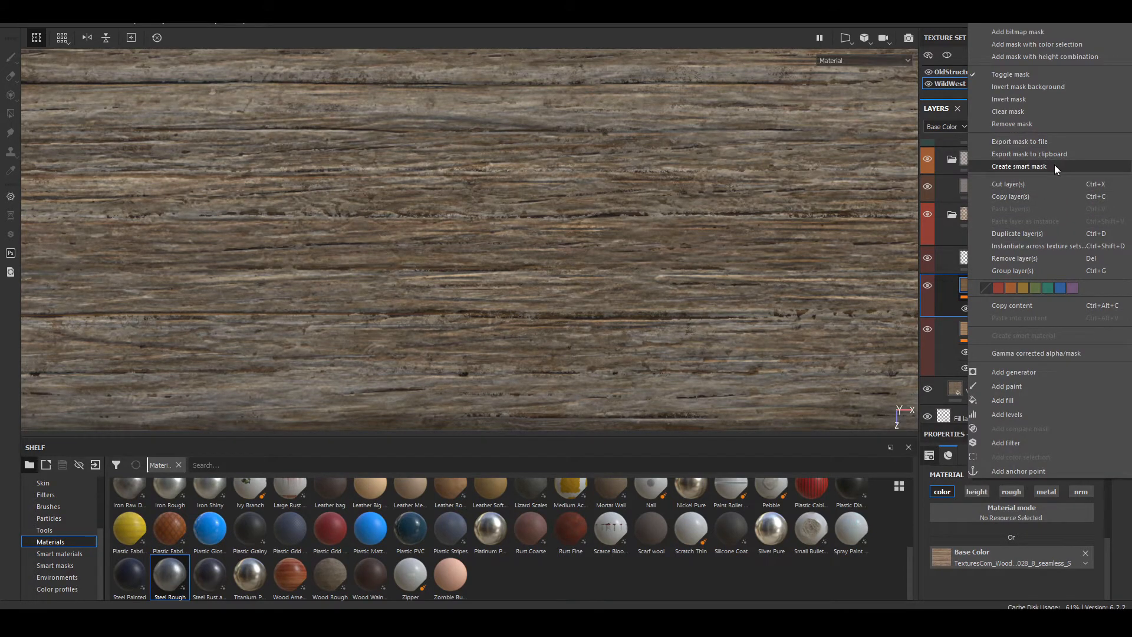
left_click(1035, 113)
scroll(545, 260, "down", 5)
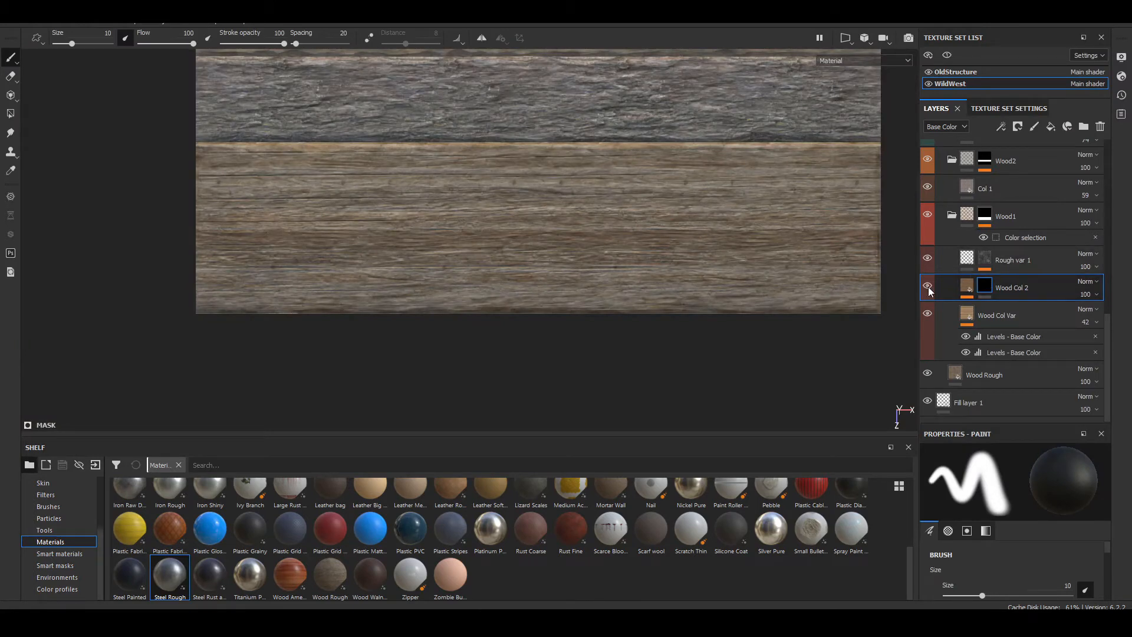
right_click(985, 288)
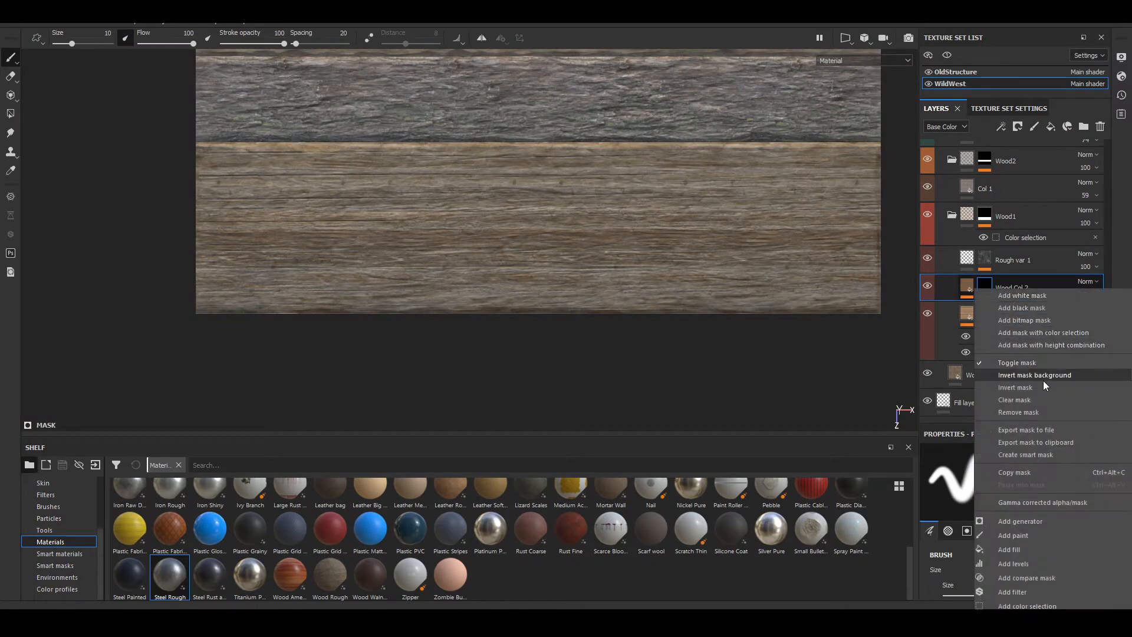
left_click(1057, 408)
Step: Examine the lowest plank up close and within the whole sheet, comparing it with the unmasked Wood Col 2 layer shown and hidden
scroll(509, 221, "up", 3)
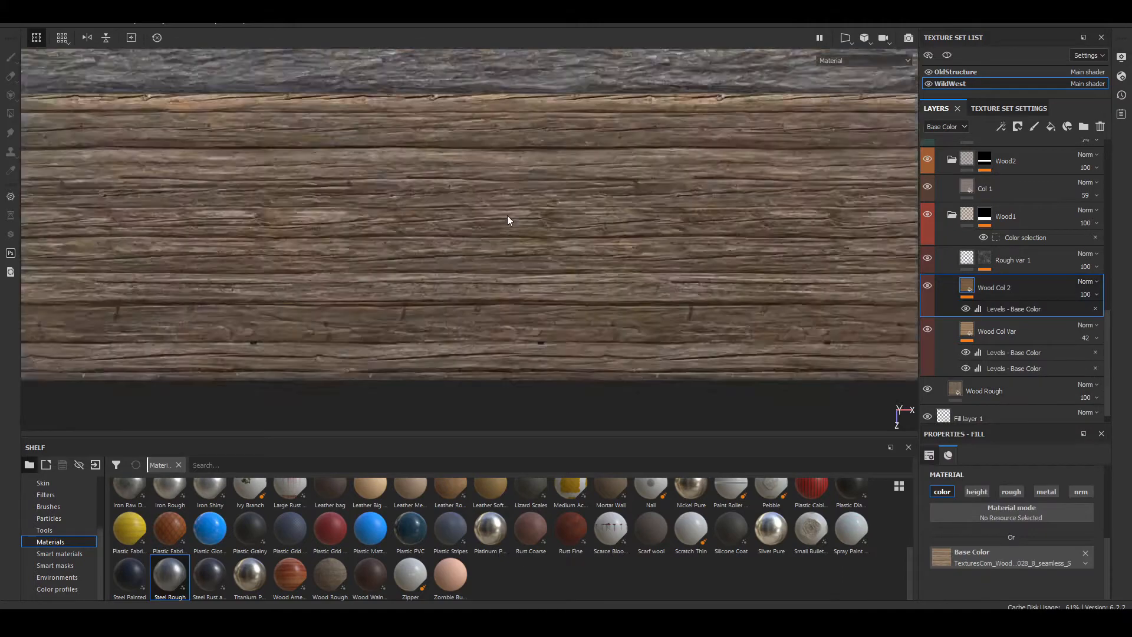
scroll(507, 220, "down", 5)
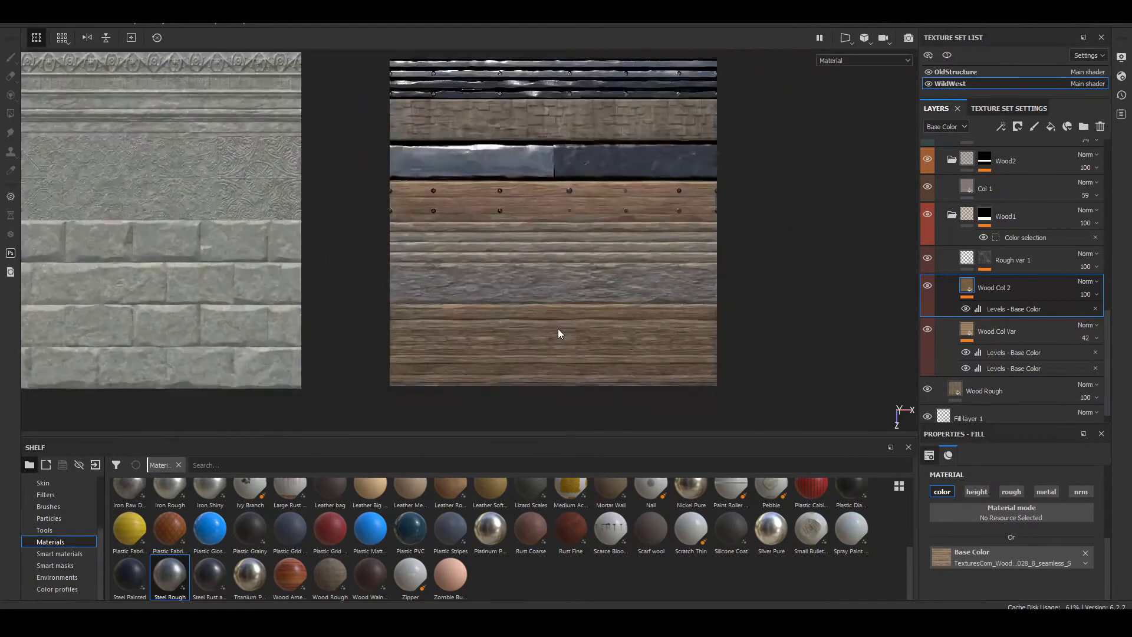
middle_click_drag(588, 305, 627, 204, "alt")
scroll(438, 257, "up", 6)
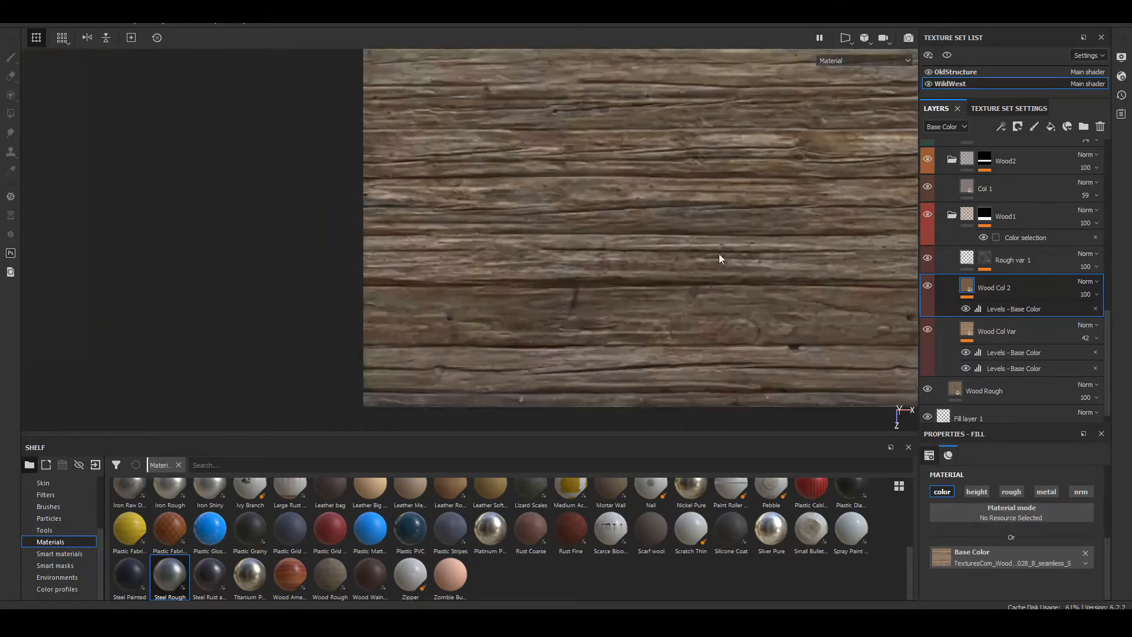
scroll(720, 258, "up", 3)
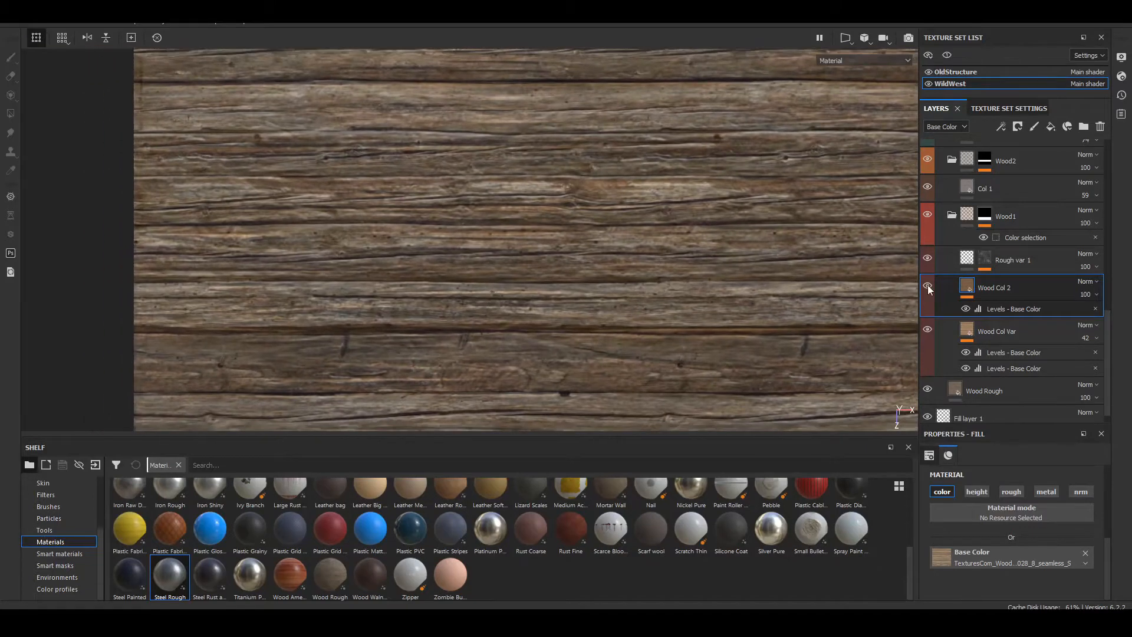
left_click(927, 286)
left_click(927, 286)
left_click(927, 286)
left_click(927, 286)
left_click(928, 285)
left_click(927, 286)
left_click(927, 286)
left_click(927, 286)
left_click(927, 286)
left_click(927, 285)
left_click(927, 286)
Step: Try several blend modes on the Wood Col 2 layer, starting from Tint, and settle on Darken (Min) at 100 opacity
left_click(1095, 294)
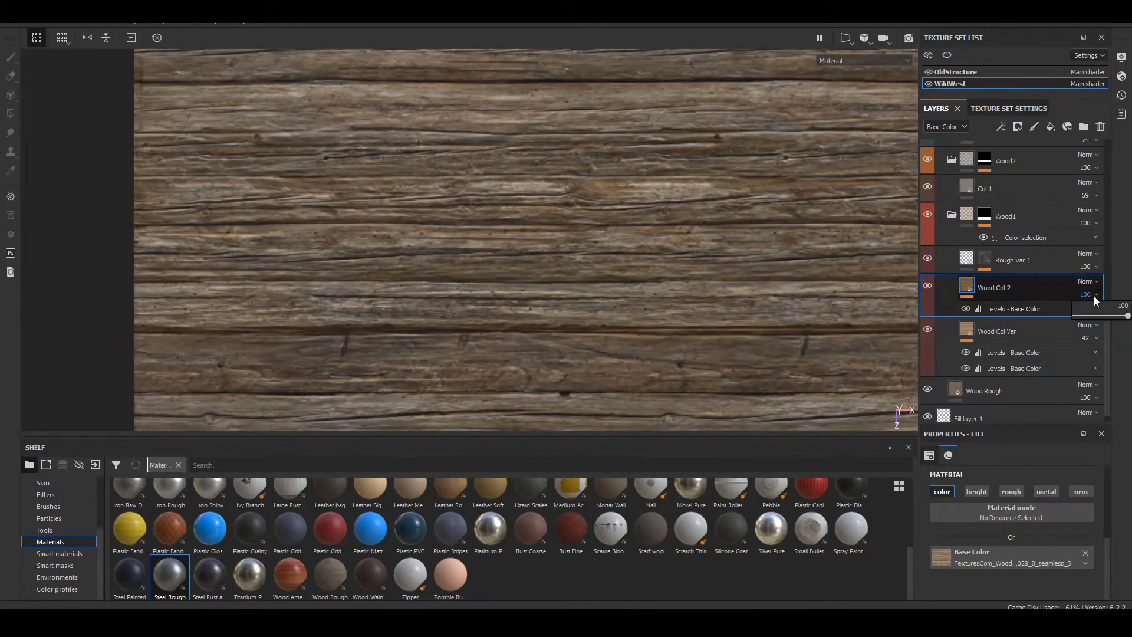
mouse_move(1127, 319)
left_mouse_down()
mouse_move(1094, 321)
mouse_move(1122, 319)
left_mouse_up()
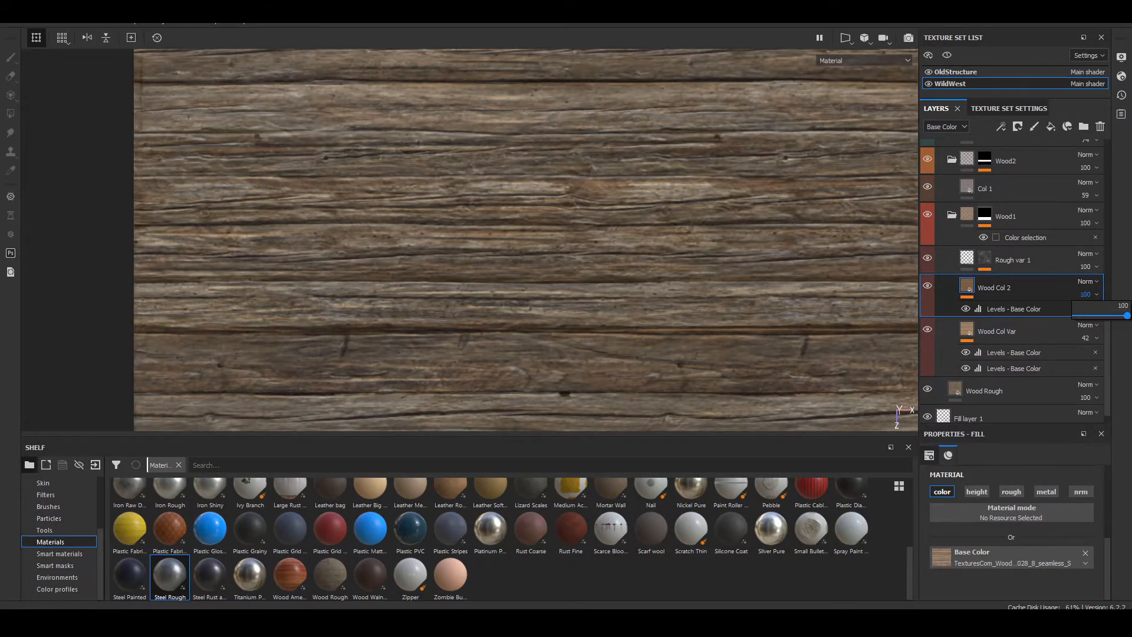
left_click(1088, 282)
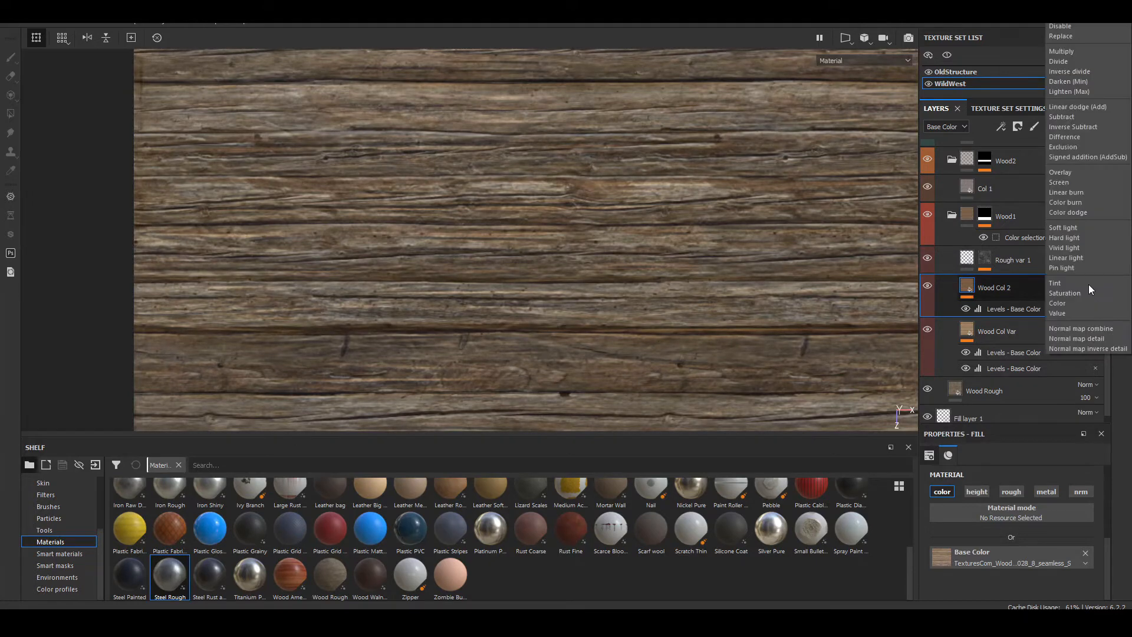
left_click(1088, 284)
key("Up")
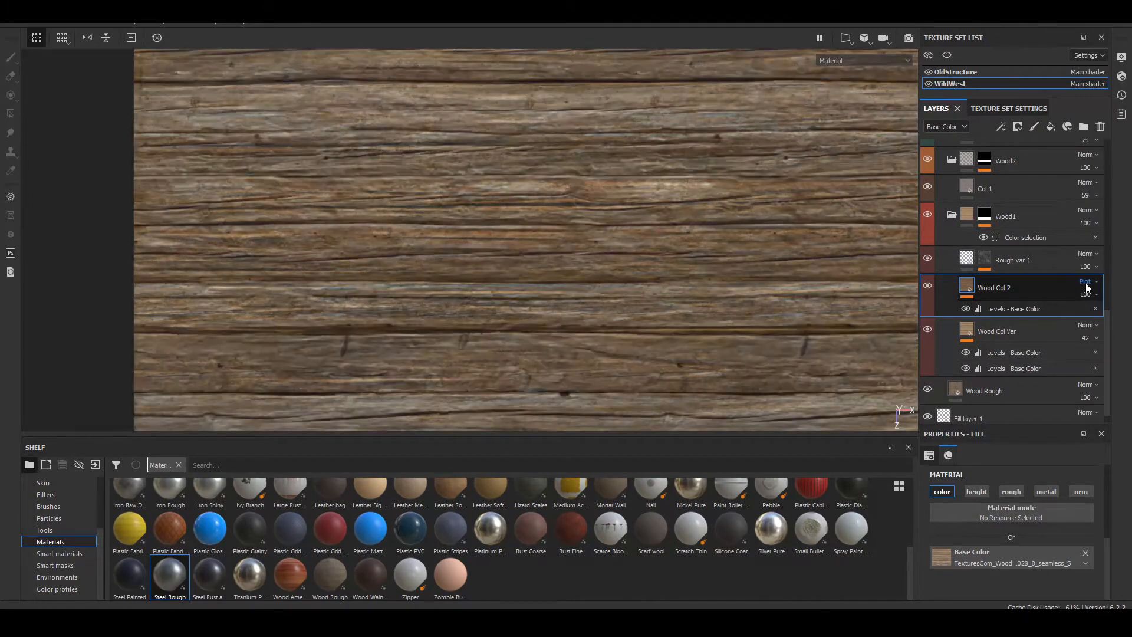
scroll(1088, 288, "up", 1)
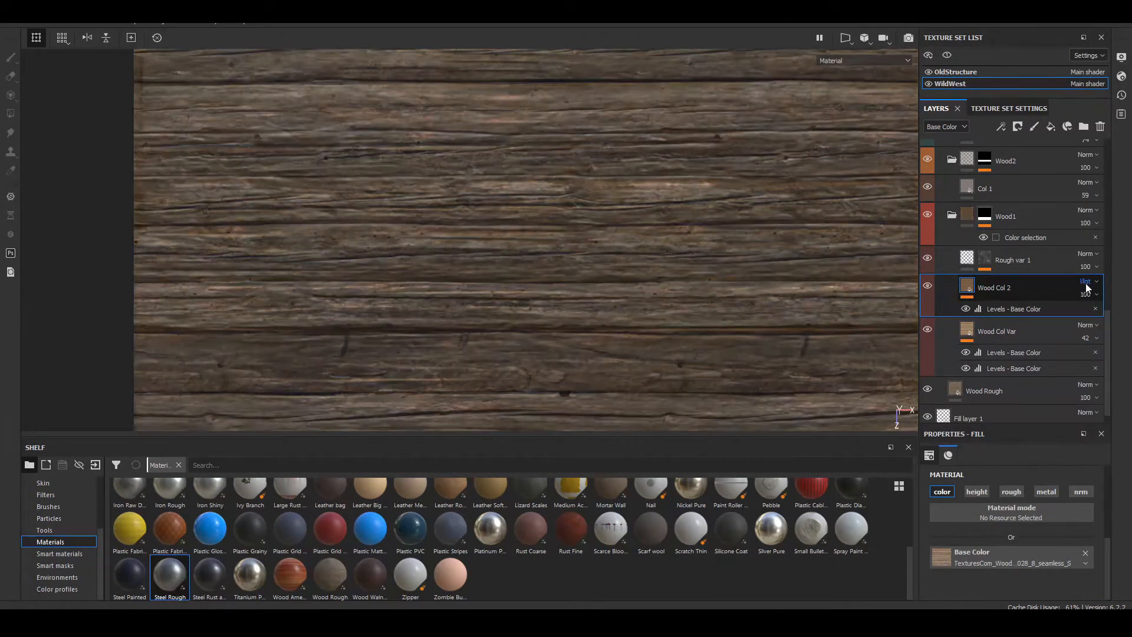
scroll(1088, 288, "up", 3)
scroll(1088, 288, "up", 3)
scroll(1087, 288, "up", 2)
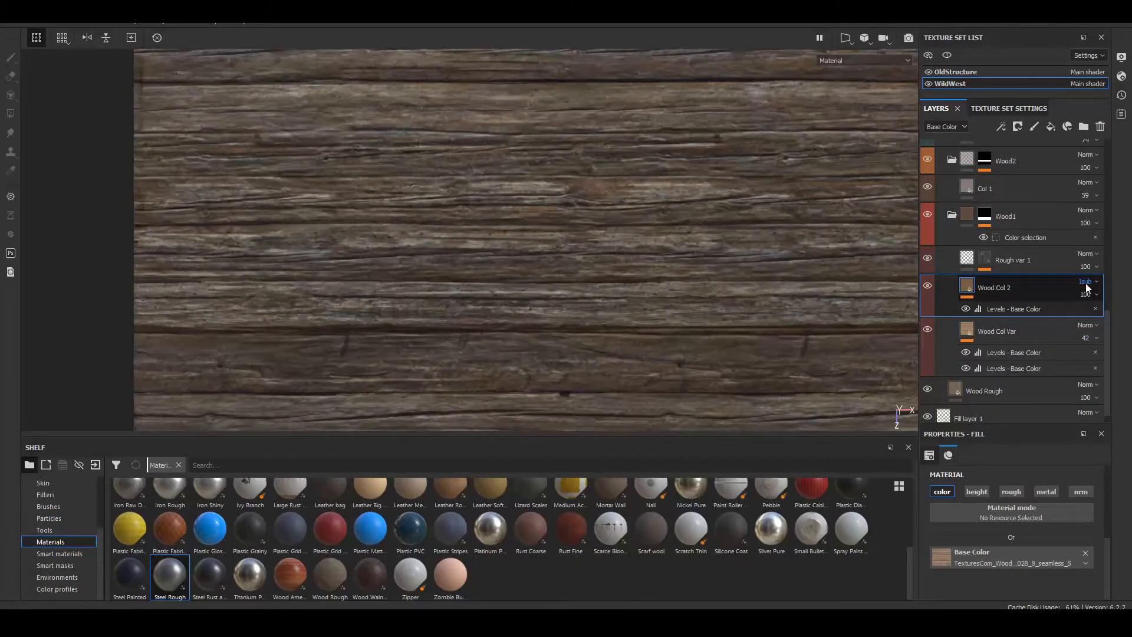
scroll(1088, 288, "up", 5)
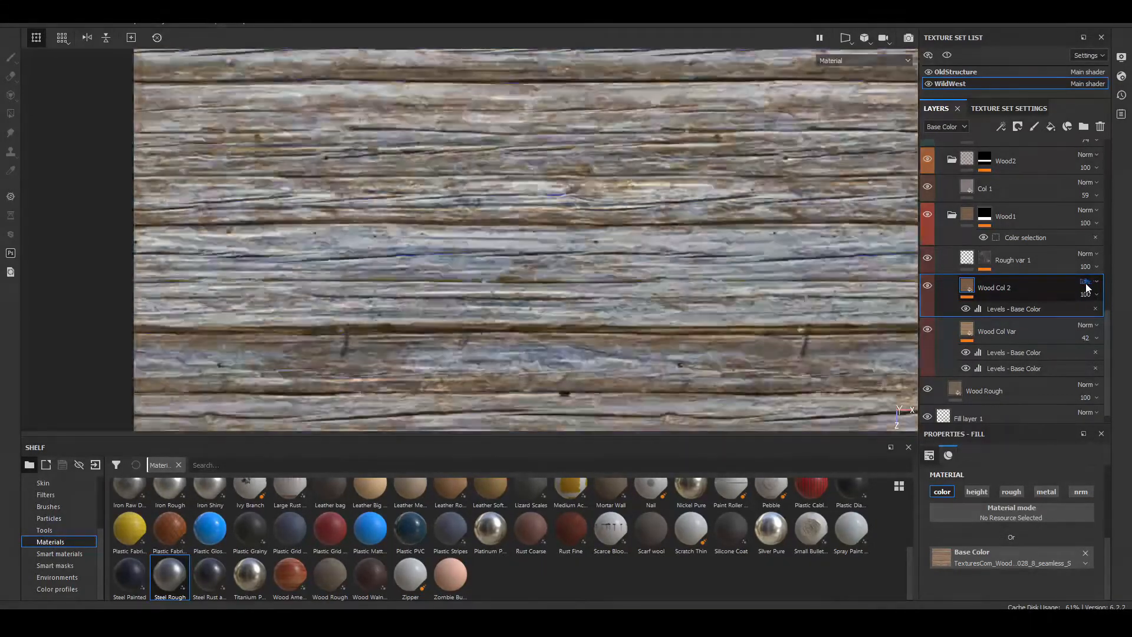
scroll(1087, 287, "up", 1)
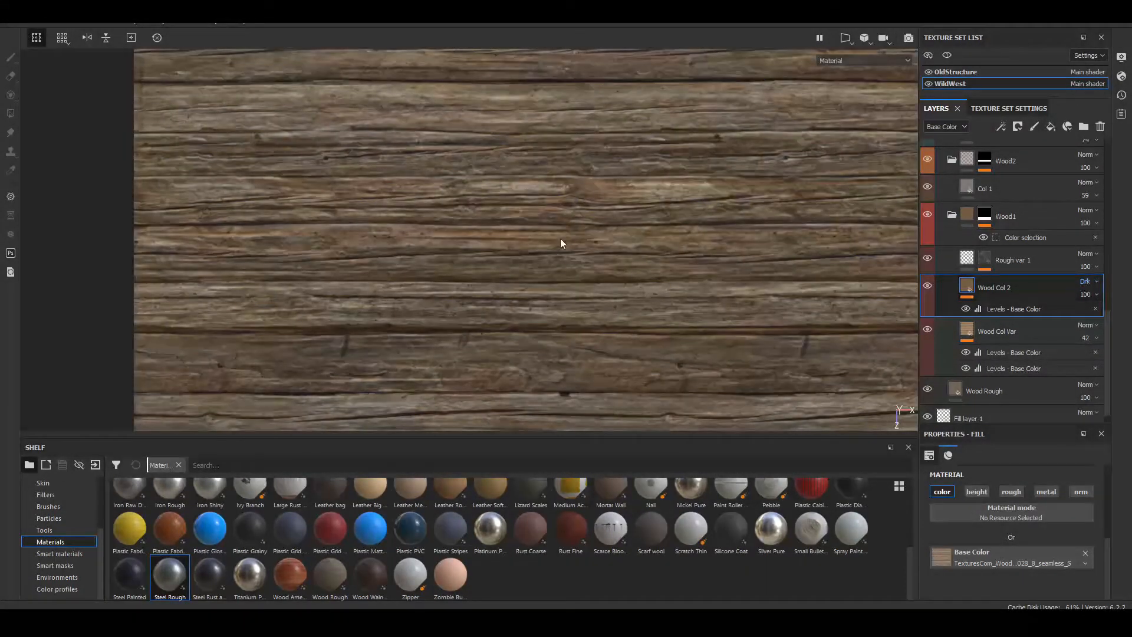
Step: Inspect the lowest plank from near and far, comparing it with the darkened Wood Col 2 layer shown and hidden
scroll(563, 251, "up", 3)
scroll(560, 251, "down", 6)
scroll(561, 250, "down", 3)
middle_click_drag(560, 250, 539, 315, "alt")
scroll(321, 322, "down", 3)
scroll(490, 318, "up", 7)
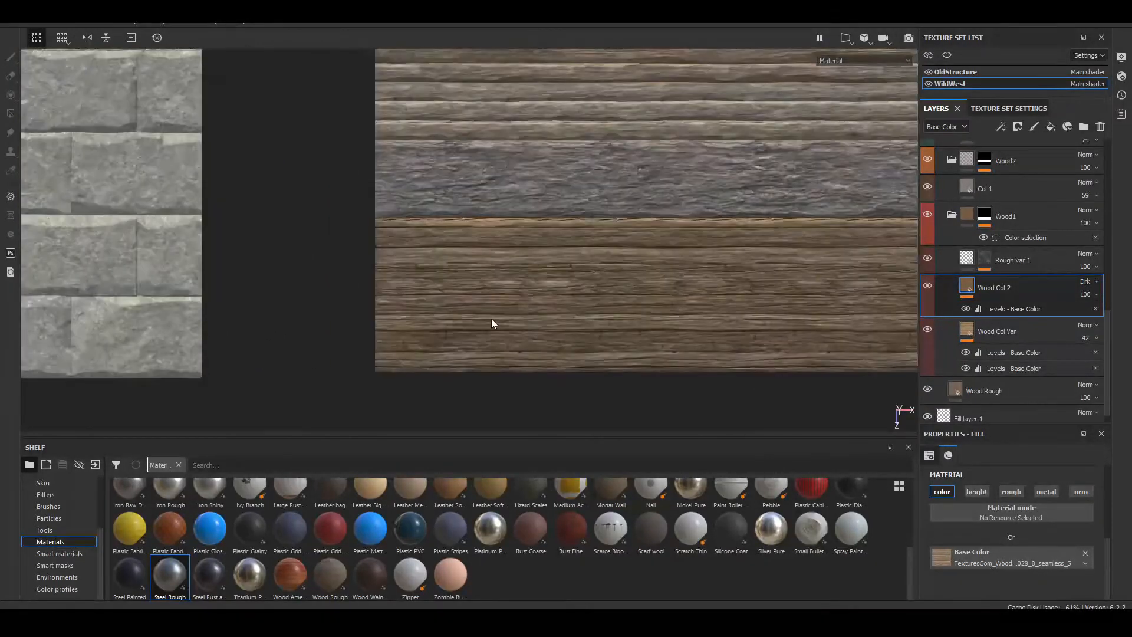
middle_click_drag(472, 359, 538, 254, "alt")
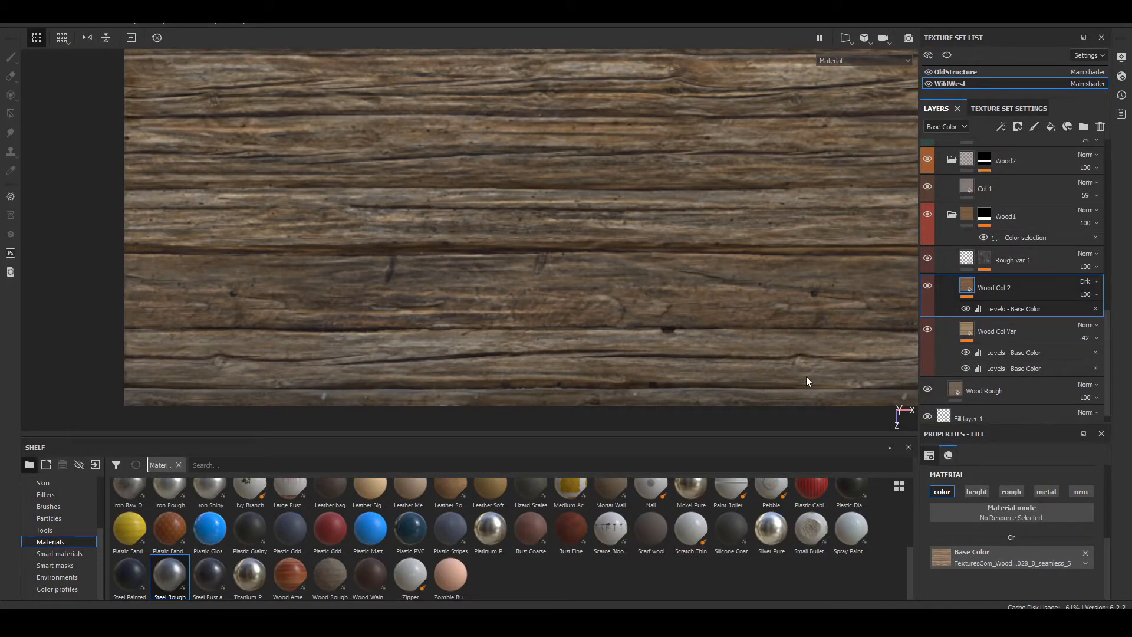
left_click(929, 285)
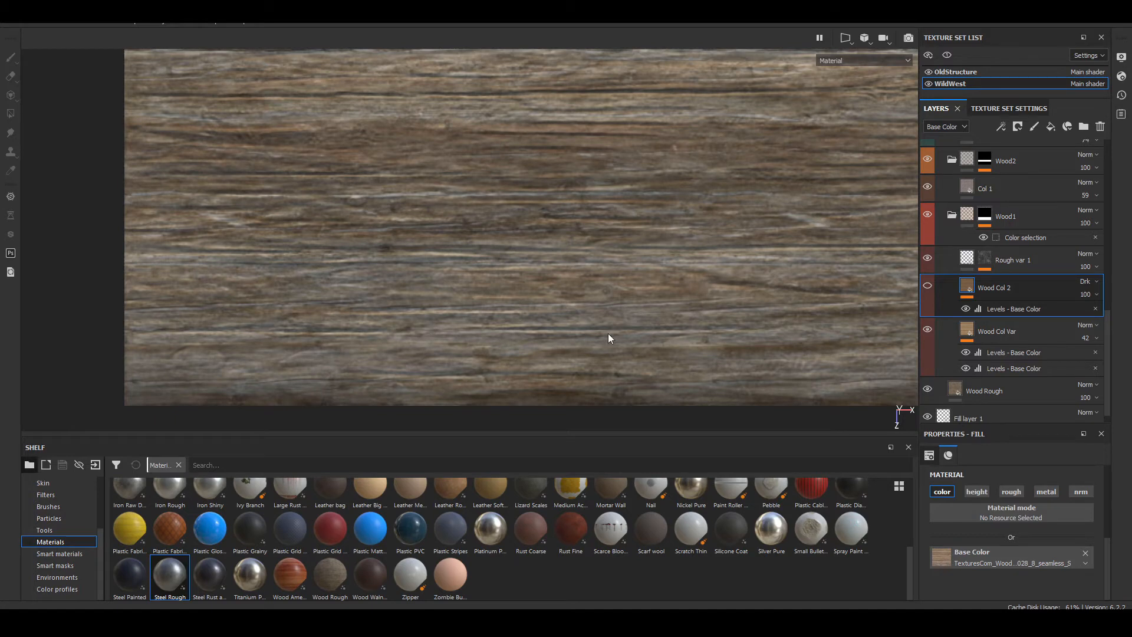
left_click(926, 287)
left_click(926, 287)
left_click(926, 286)
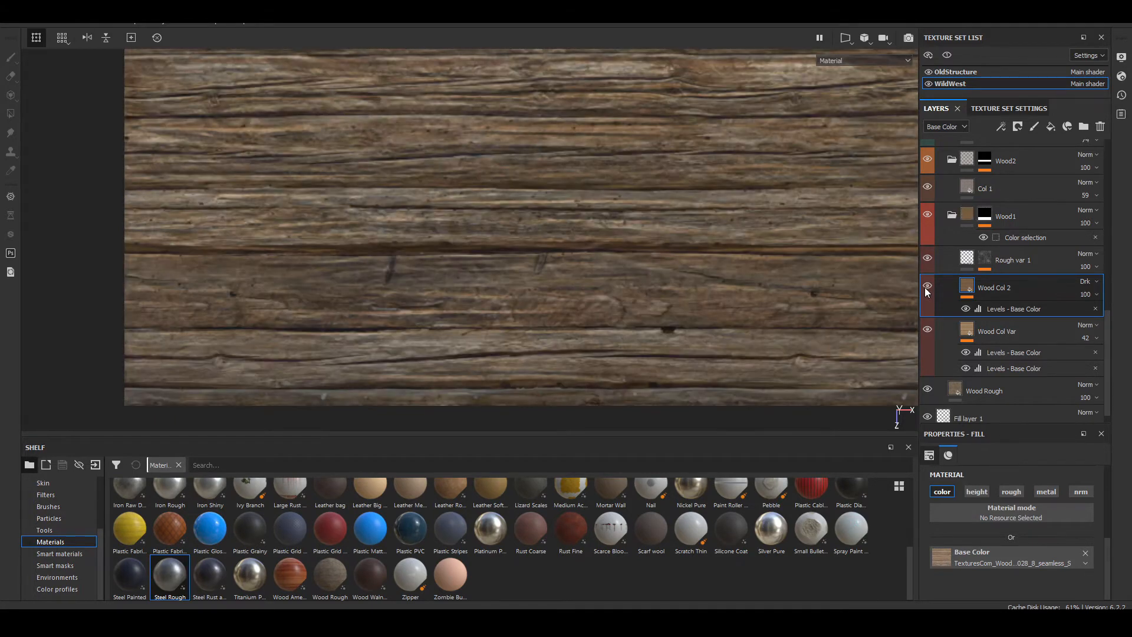
left_click(926, 286)
left_click(926, 287)
Step: Reduce the Wood Col 2 layer's opacity to 52
key("F3")
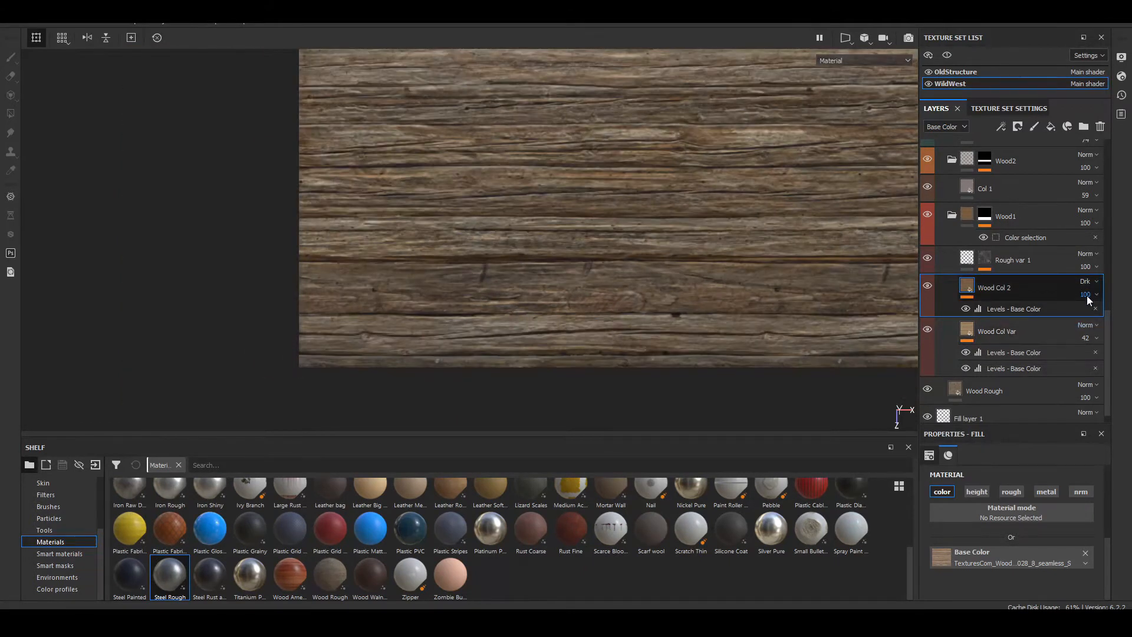
left_click(1091, 296)
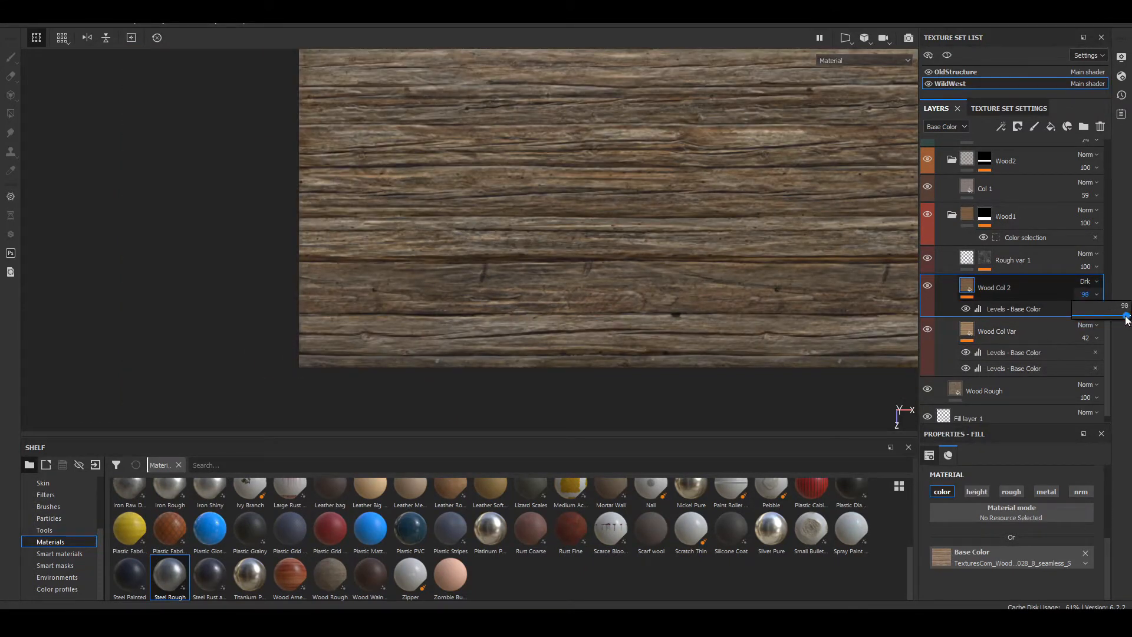
left_click_drag(1126, 318, 1103, 314)
scroll(702, 227, "down", 3)
middle_click_drag(703, 228, 571, 278, "alt")
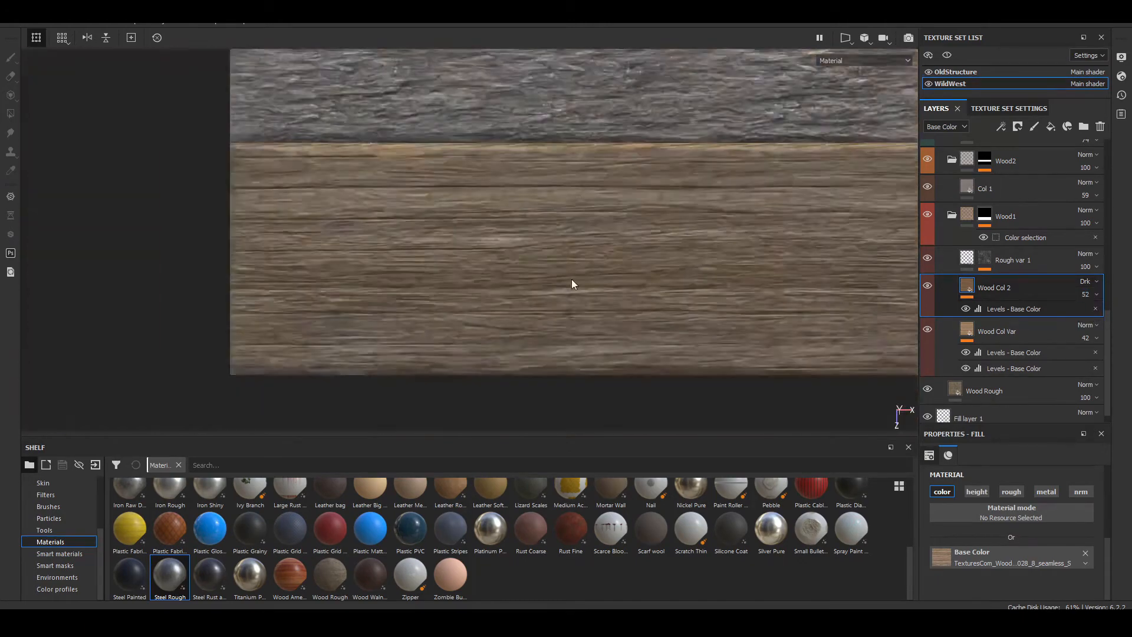
Step: Examine the lowest wood plank and its border with the grey plank, from near and far
scroll(572, 278, "down", 3)
left_click_drag(690, 263, 622, 213, "alt")
scroll(592, 268, "up", 5)
left_click_drag(592, 267, 532, 327, "alt")
middle_click_drag(340, 305, 686, 309, "alt")
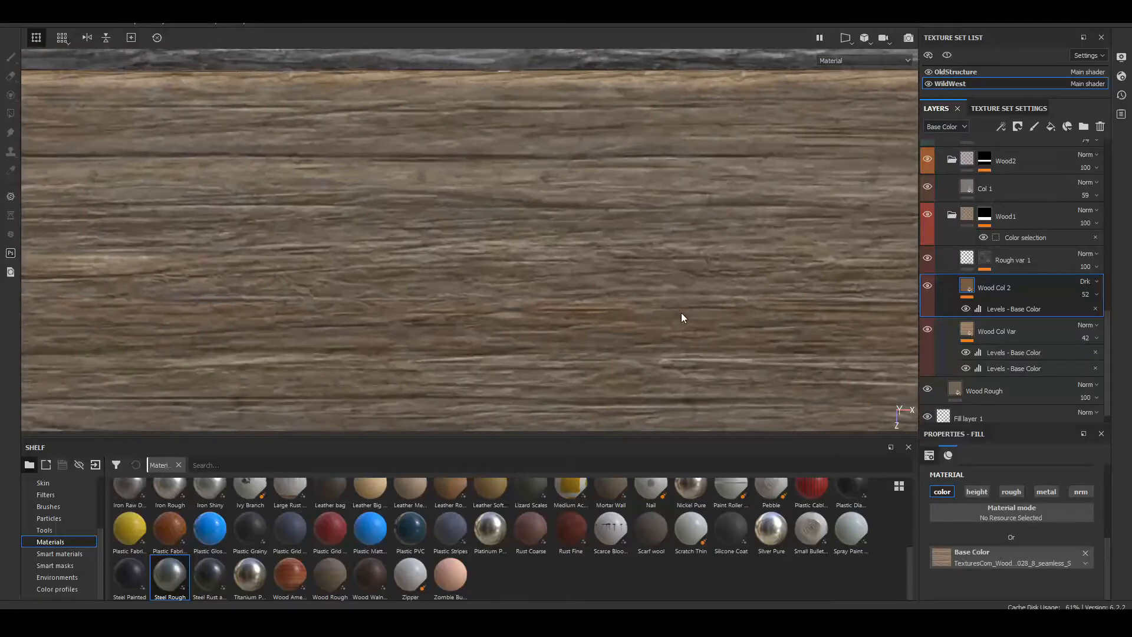
scroll(535, 257, "down", 3)
middle_click_drag(352, 238, 636, 169, "alt")
scroll(637, 224, "down", 4)
middle_click_drag(640, 232, 556, 323, "alt")
scroll(548, 321, "up", 5)
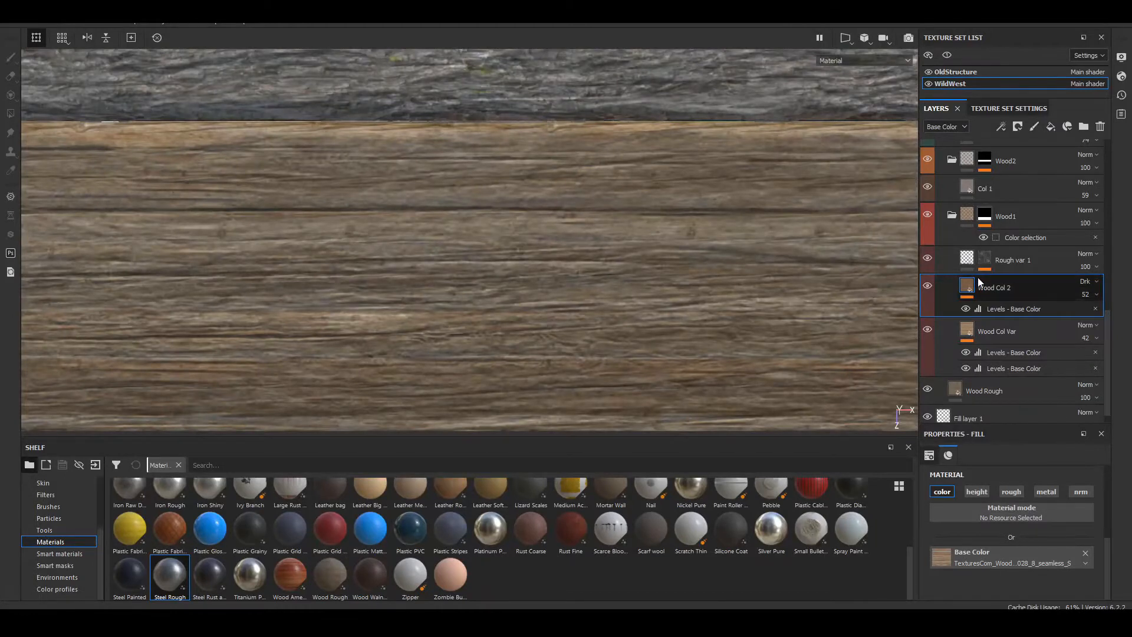
Step: Select the Rough var 1 mask and inspect the sheet's Base Color, Height and Roughness channels in turn
left_click(988, 257)
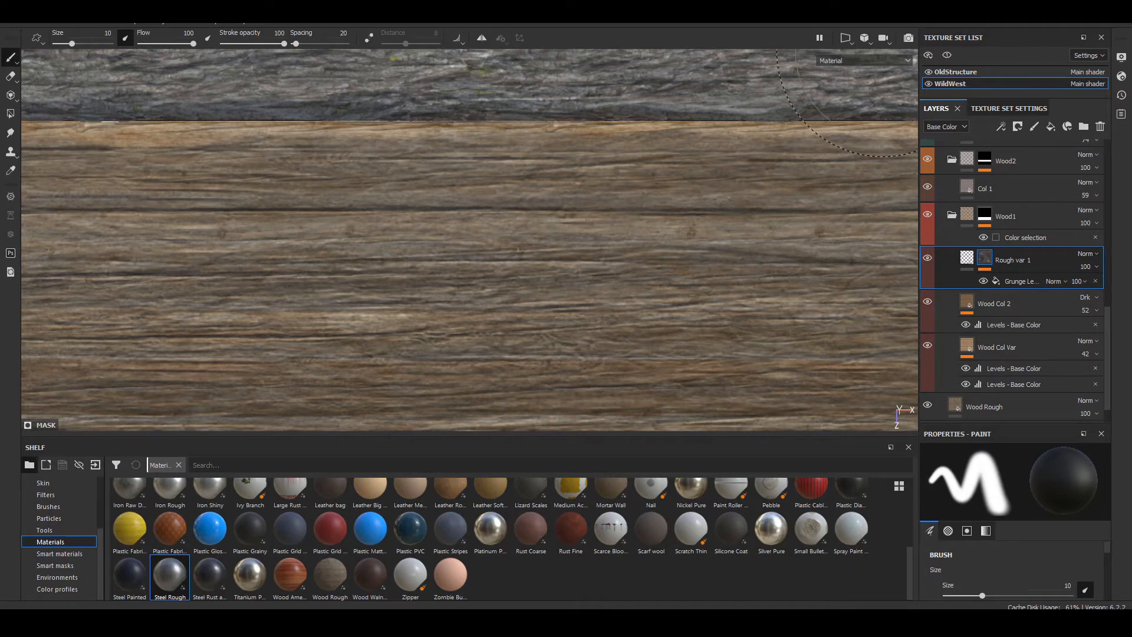
key("c")
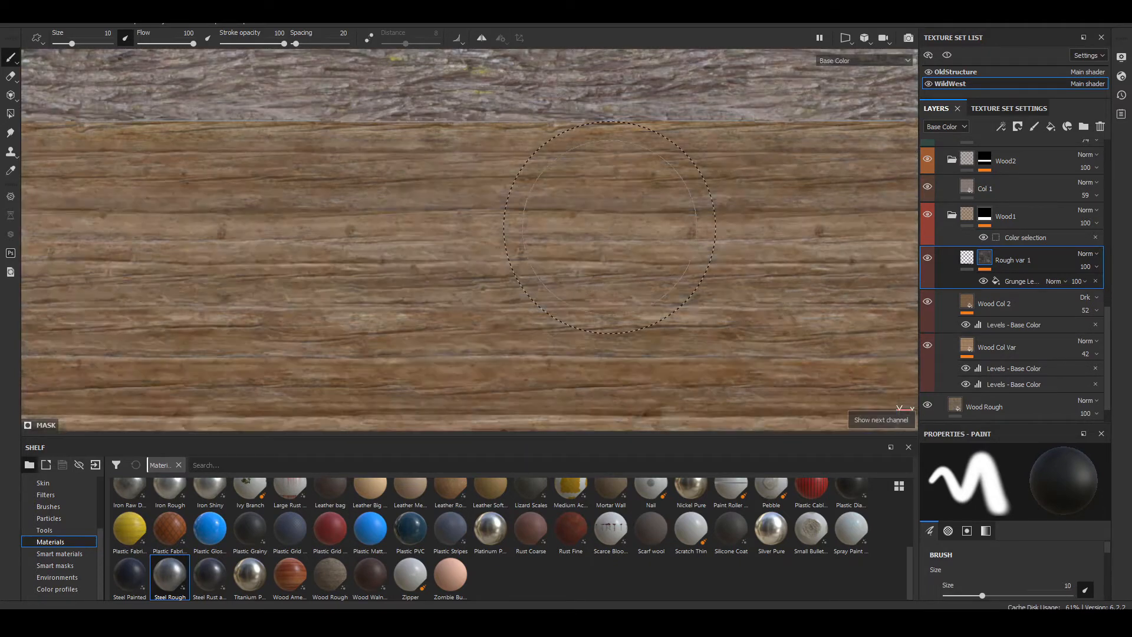
scroll(588, 211, "down", 5)
middle_click_drag(588, 211, 570, 370, "alt")
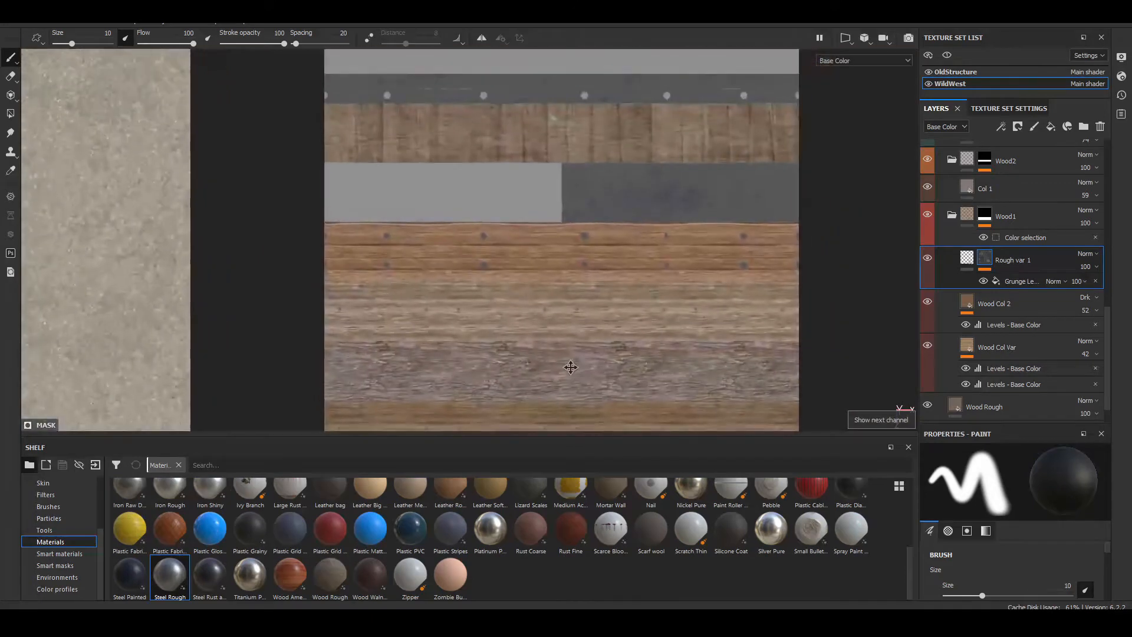
scroll(575, 329, "down", 1)
key("c")
middle_click_drag(574, 330, 584, 217, "alt")
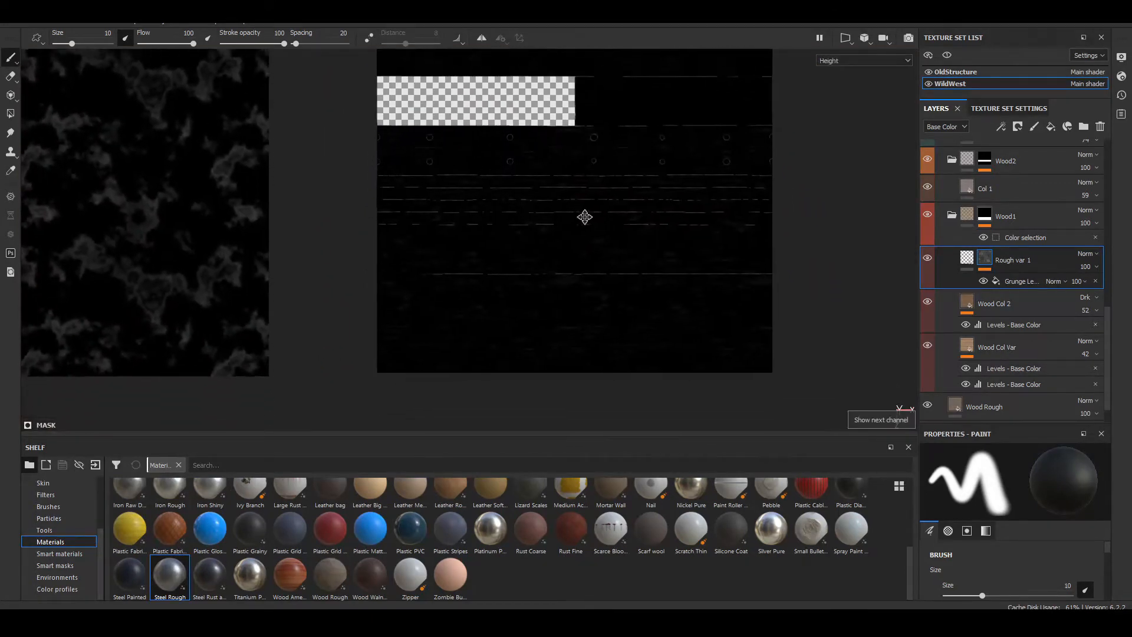
key("c")
scroll(525, 293, "down", 3)
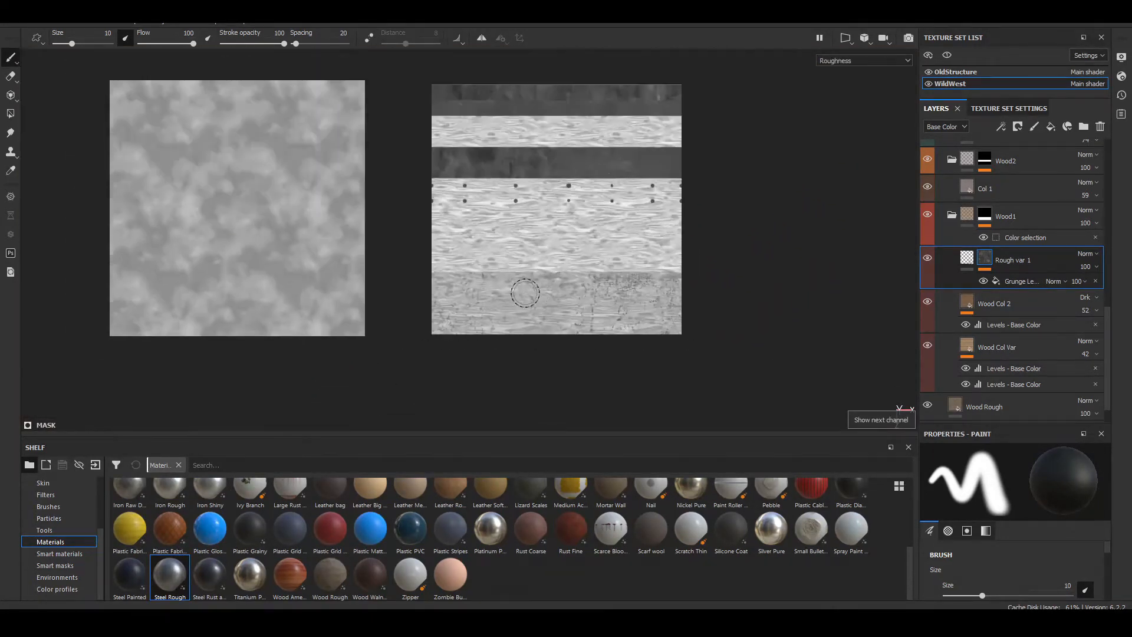
scroll(523, 295, "up", 7)
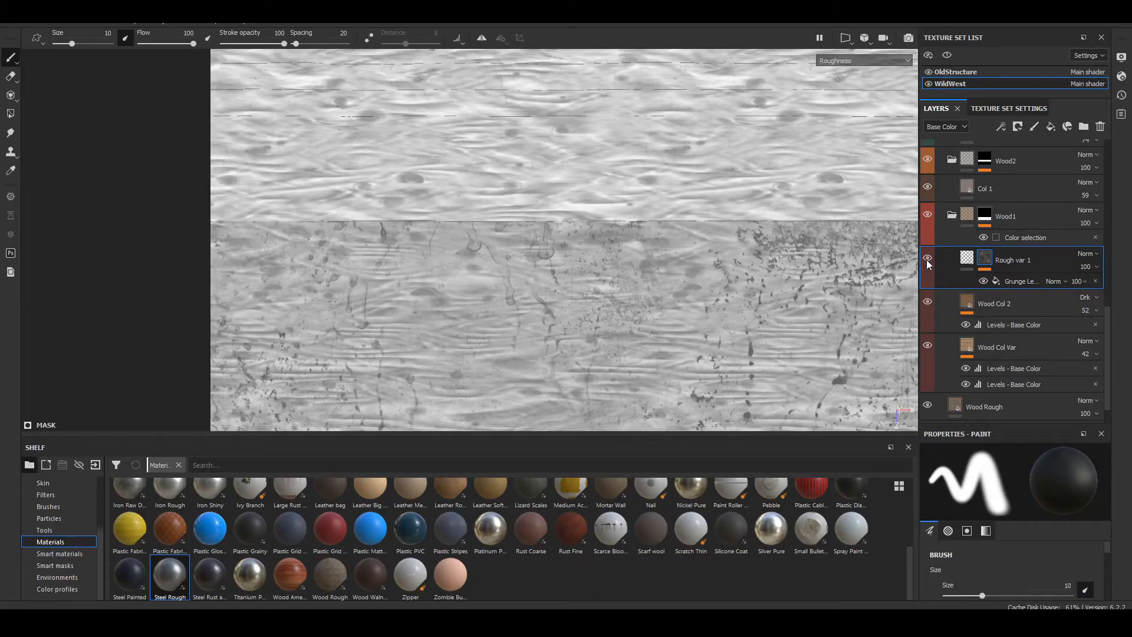
Step: Compare the lowest plank's roughness with the Rough var 1 layer hidden and shown
left_click(926, 258)
left_click(926, 258)
left_click(926, 258)
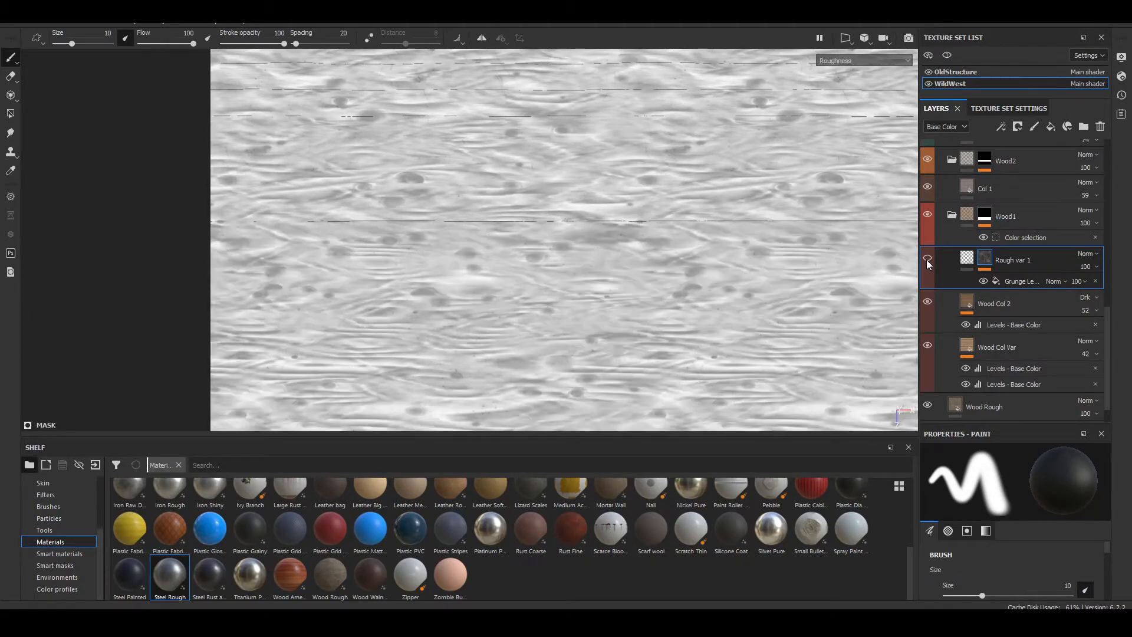
left_click(926, 258)
left_click(927, 260)
left_click(927, 259)
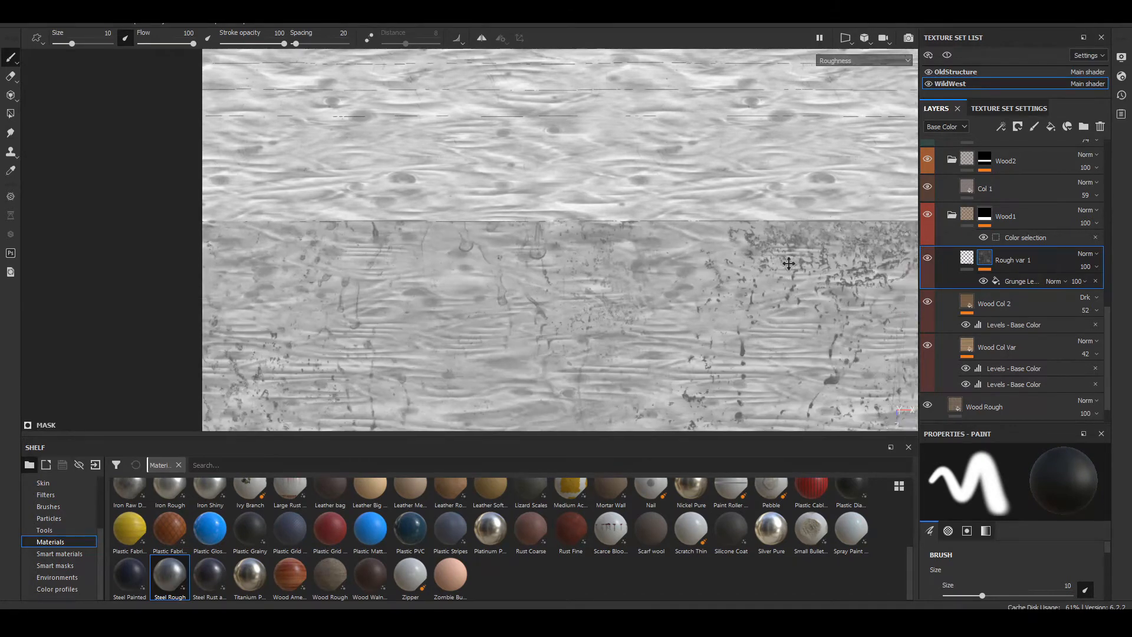
mouse_move(657, 261)
middle_mouse_down()
mouse_move(449, 261)
mouse_move(713, 249)
middle_mouse_up()
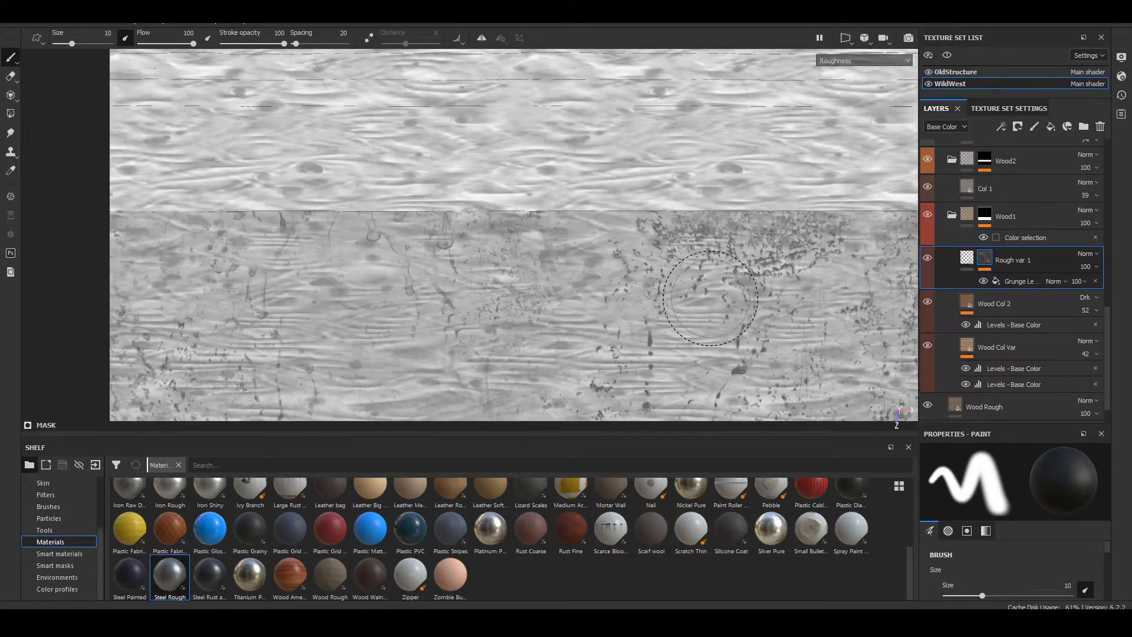
scroll(711, 298, "down", 2)
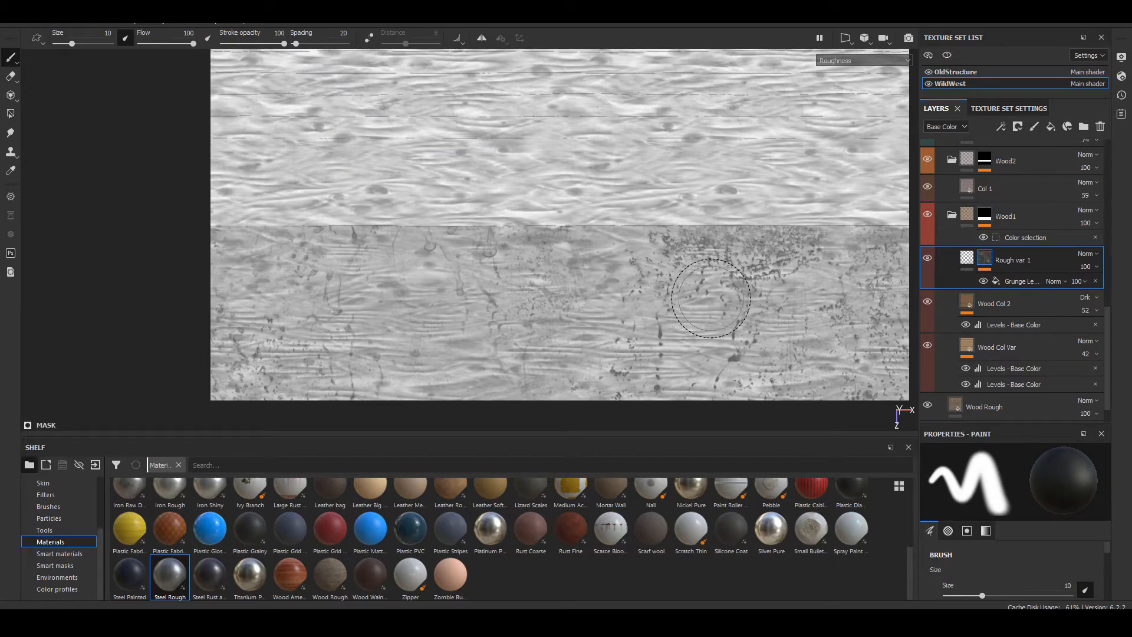
scroll(412, 287, "up", 2)
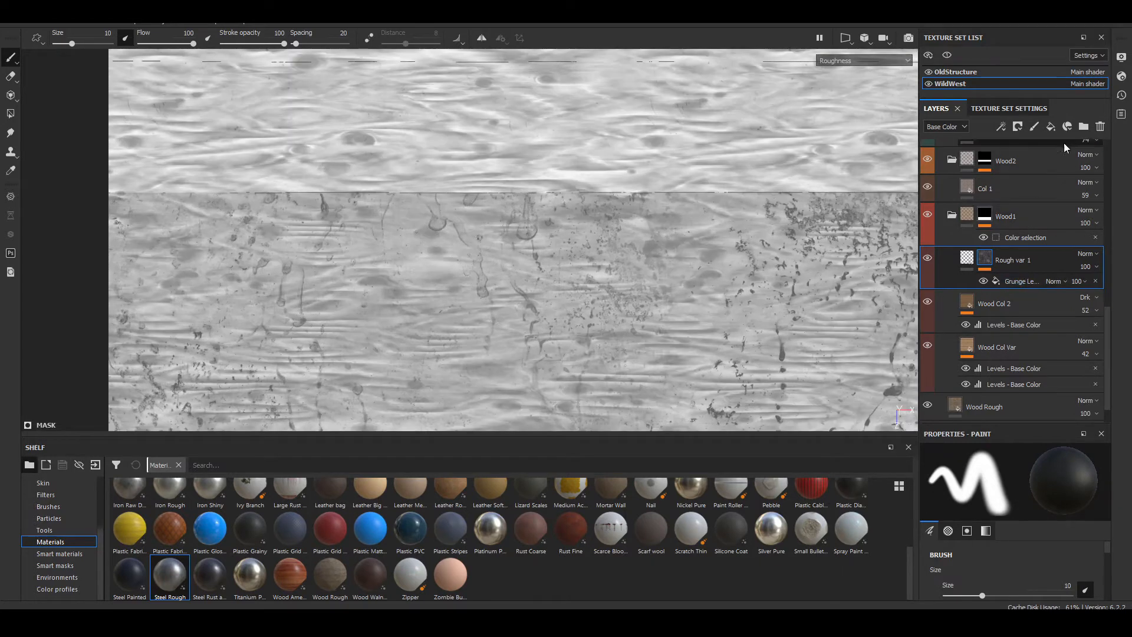
Step: Add a roughness-only fill layer above Rough var 1 with roughness 0.7821, and name it Rough 2
left_click(1051, 126)
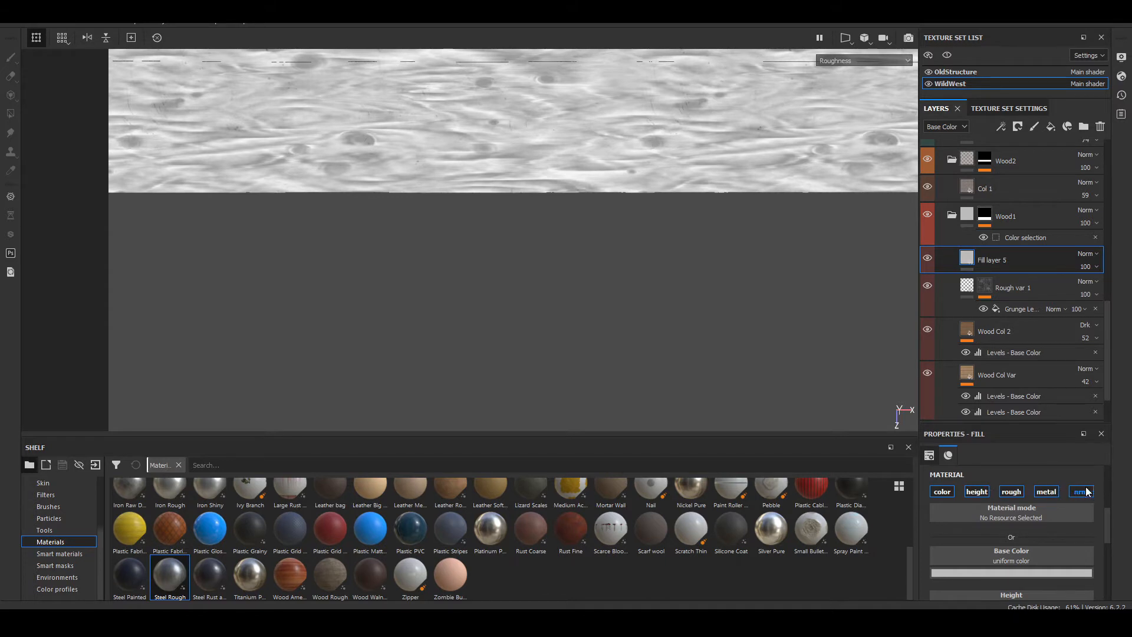
left_click(1011, 492)
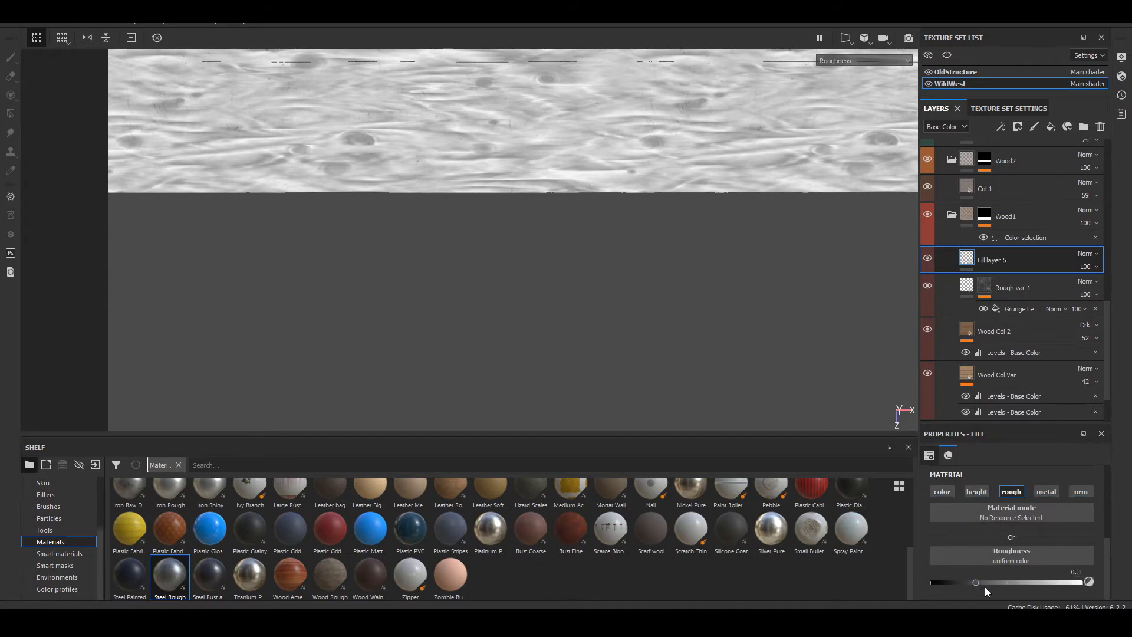
left_click_drag(973, 582, 1051, 583)
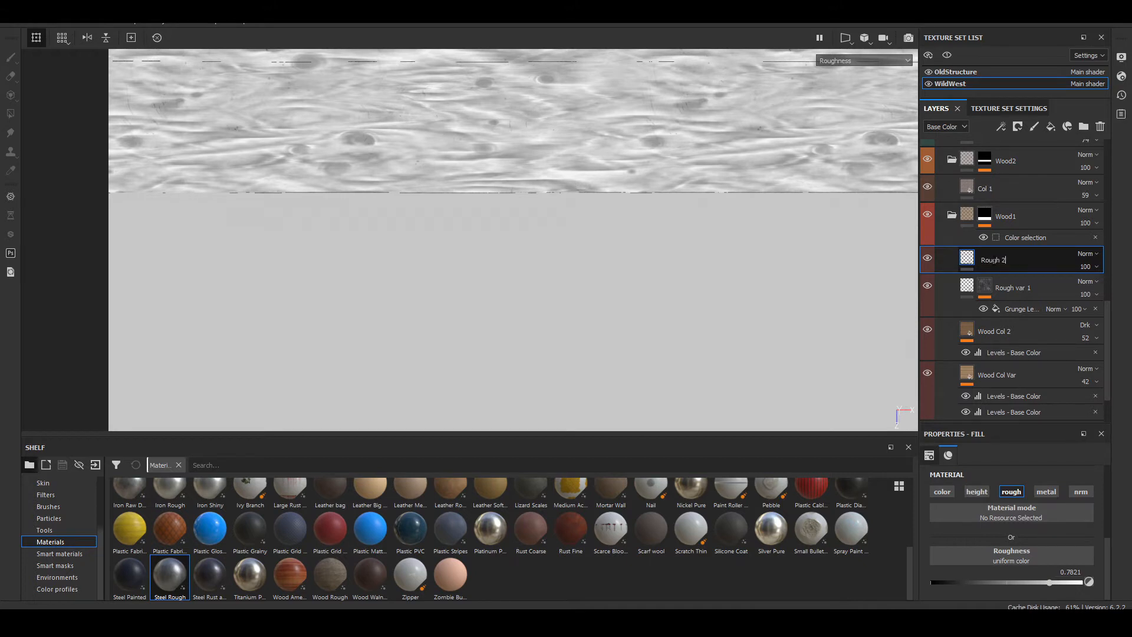
Step: Add a black mask to the Rough 2 layer and apply the Edges Strong smart mask to it
right_click(992, 260)
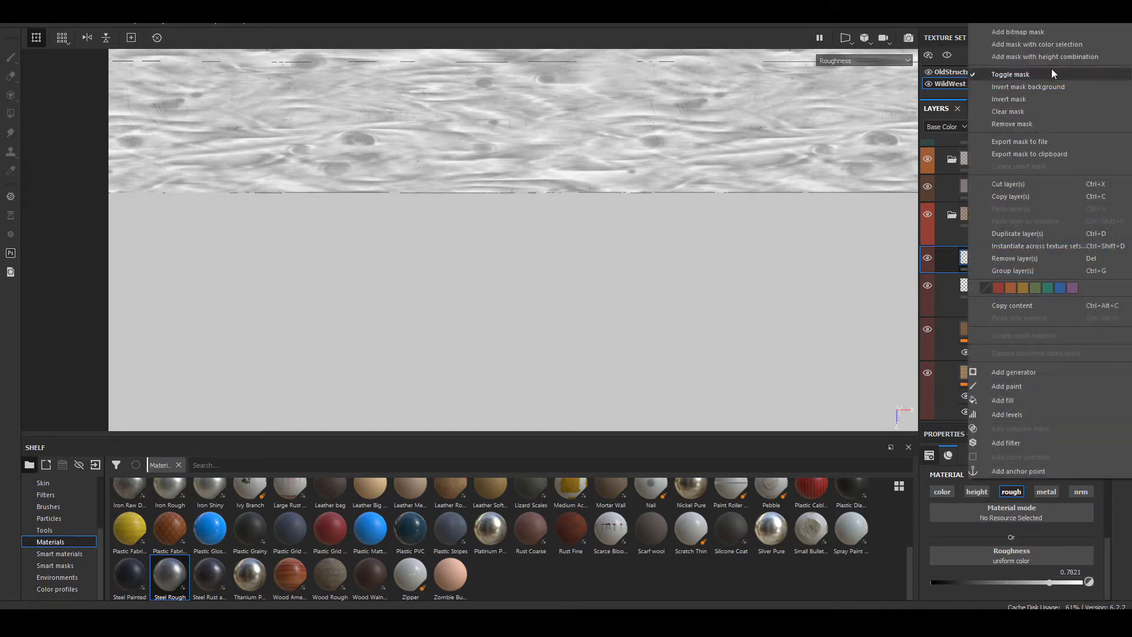
left_click(1057, 31)
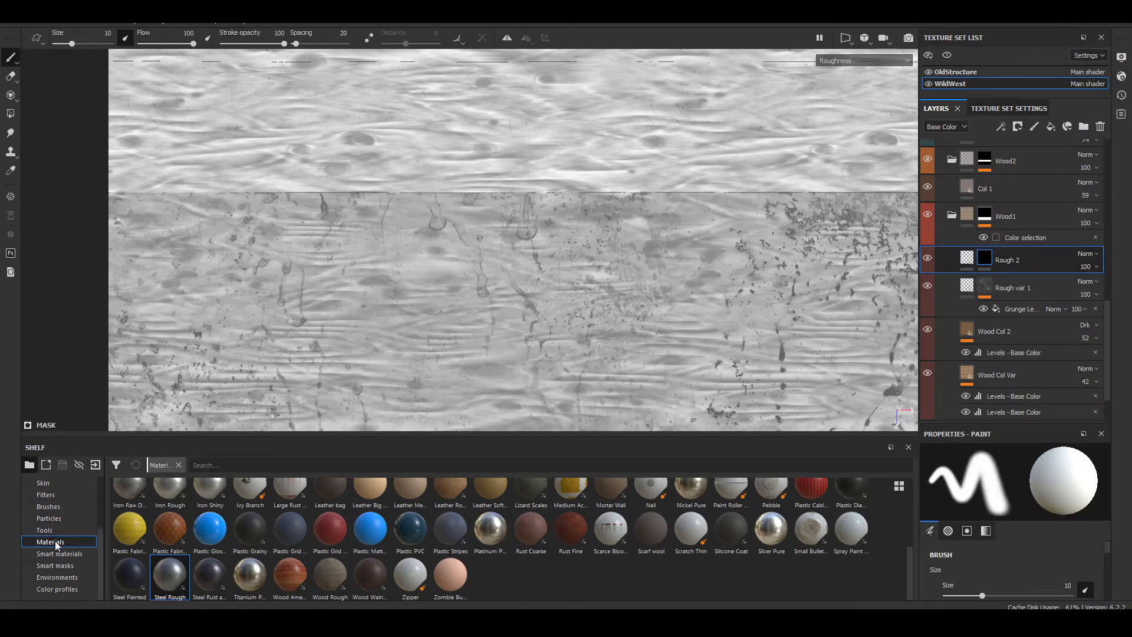
mouse_move(366, 337)
right_mouse_down("alt")
mouse_move(349, 359)
mouse_move(386, 308)
right_mouse_up("alt")
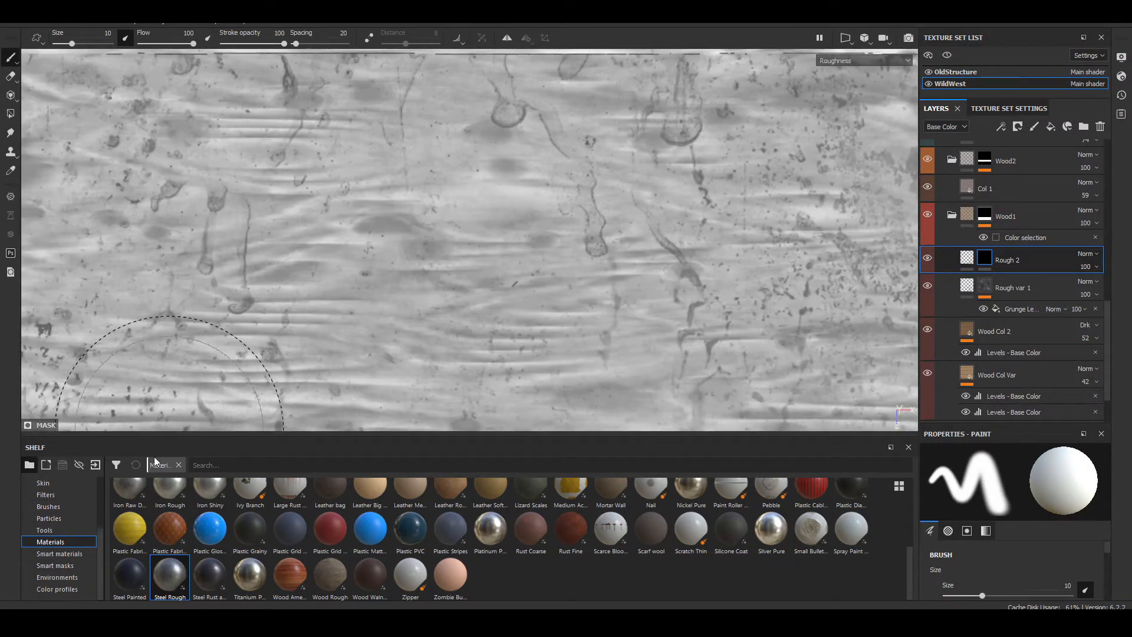
left_click(82, 566)
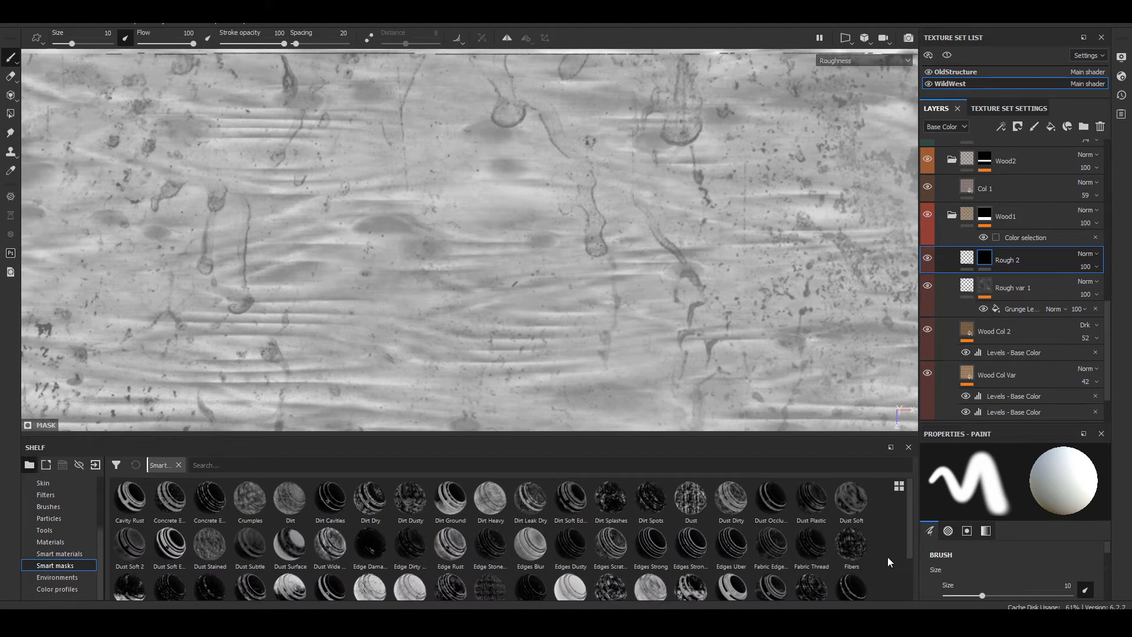
left_click_drag(650, 545, 997, 258)
scroll(526, 276, "up", 6)
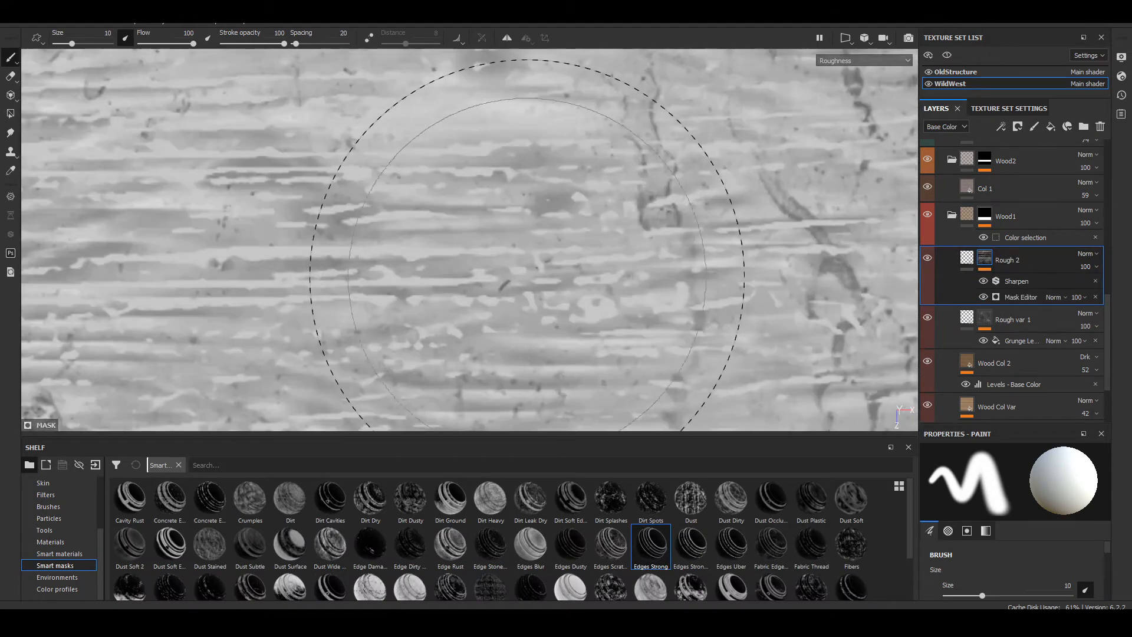
Step: Examine the lowest plank's edge roughness at grazing angles in the full material view and the Roughness channel
key("m")
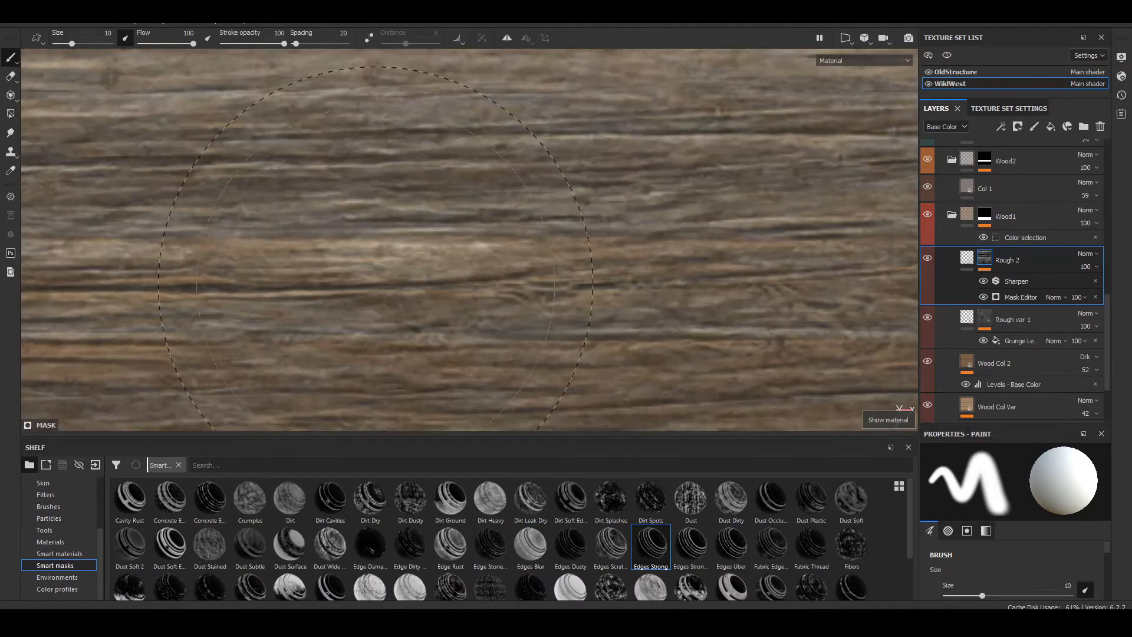
left_click_drag(375, 283, 329, 284, "alt")
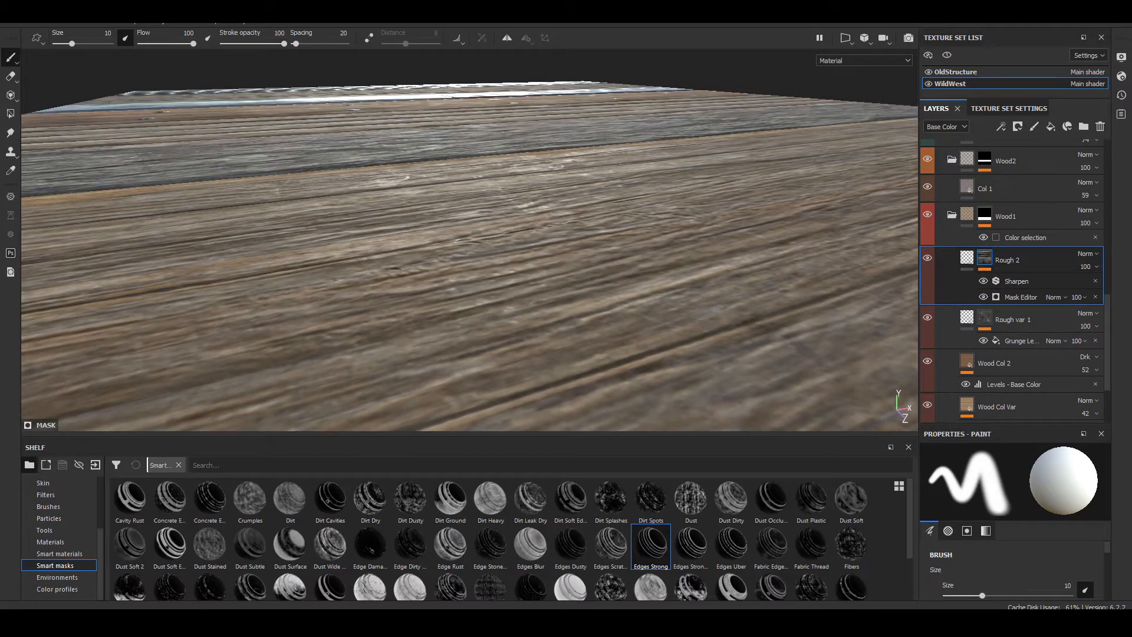
mouse_move(746, 317)
left_mouse_down("alt")
mouse_move(666, 299)
mouse_move(631, 214)
mouse_move(652, 189)
mouse_move(732, 177)
mouse_move(766, 200)
mouse_move(638, 282)
mouse_move(625, 207)
left_mouse_up("alt")
scroll(637, 281, "up", 3)
mouse_move(625, 207)
right_mouse_down("shift")
mouse_move(660, 203)
mouse_move(694, 232)
right_mouse_up("shift")
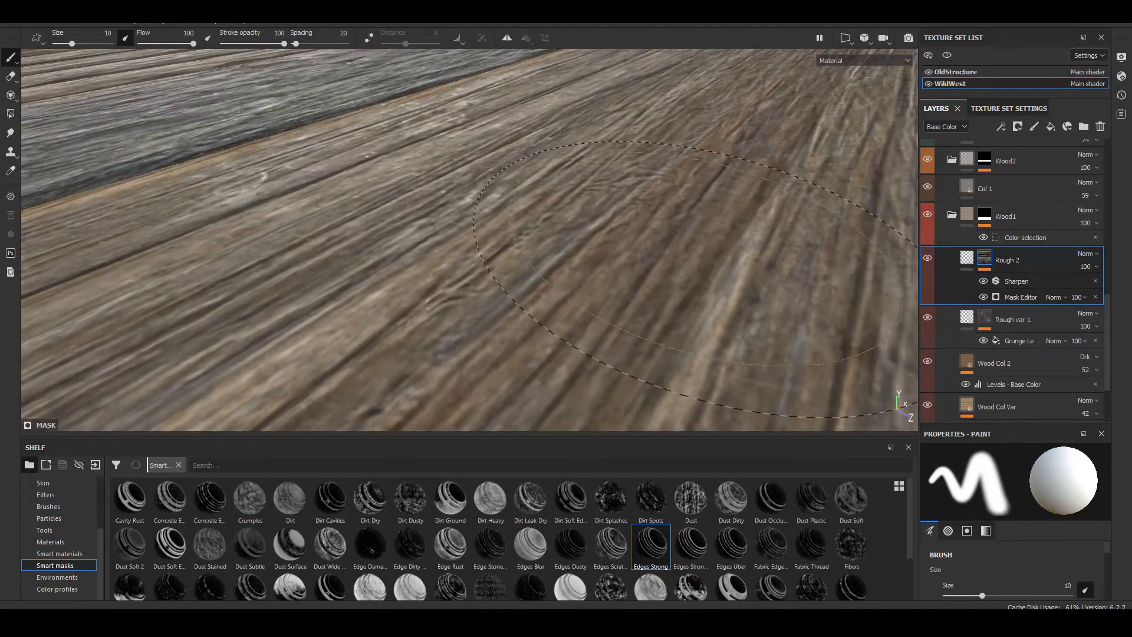
key("c")
scroll(704, 230, "down", 4)
left_click_drag(704, 230, 688, 191, "alt")
scroll(587, 303, "up", 5)
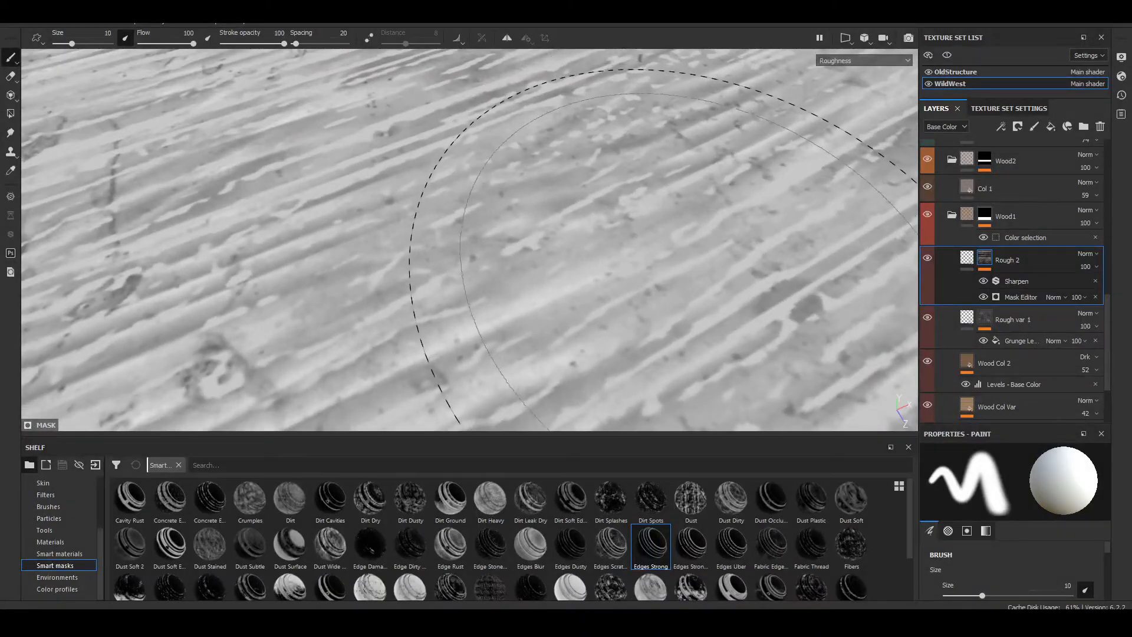
middle_click_drag(687, 221, 673, 183, "alt")
Step: Add a fill effect above Sharpen in the Rough 2 mask and assign the fibers procedural texture to it
left_click(1016, 281)
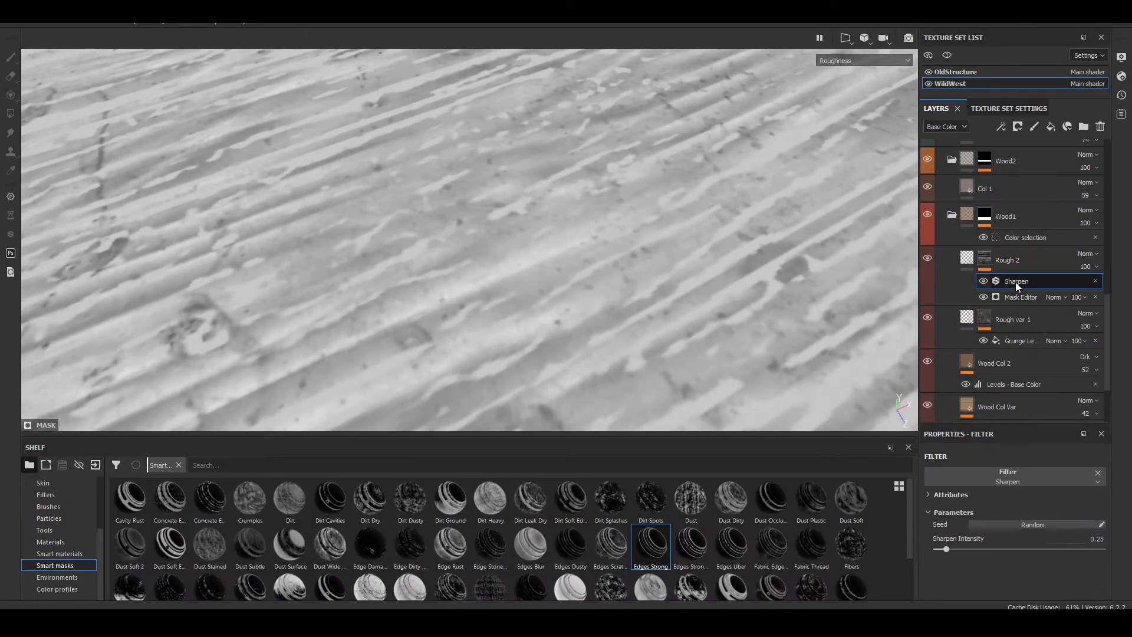
left_click(1001, 127)
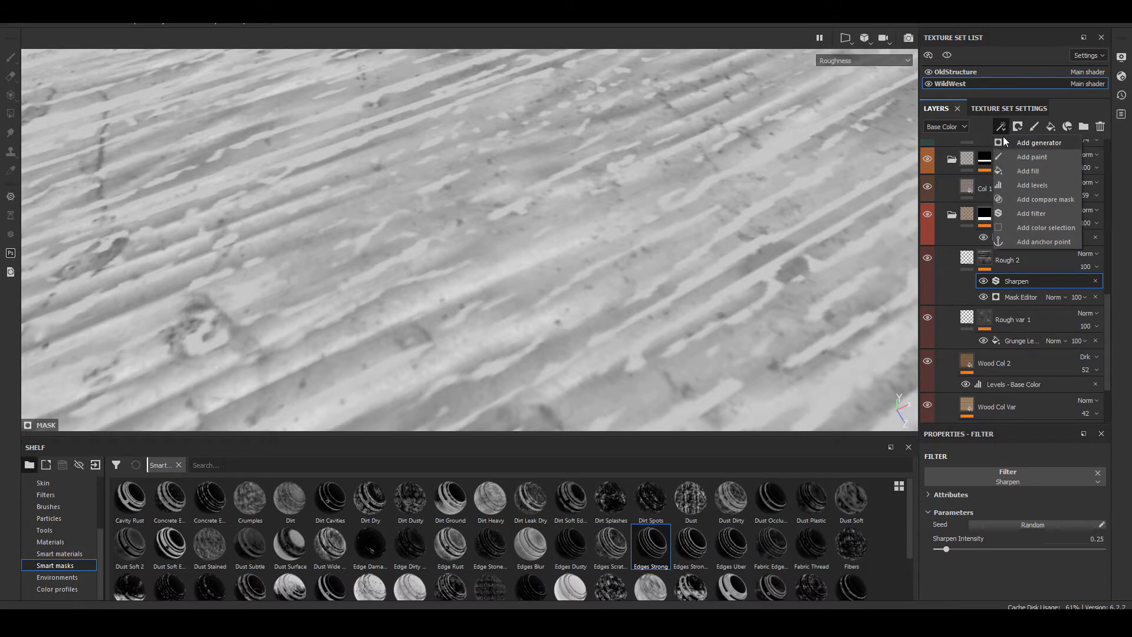
left_click(1012, 171)
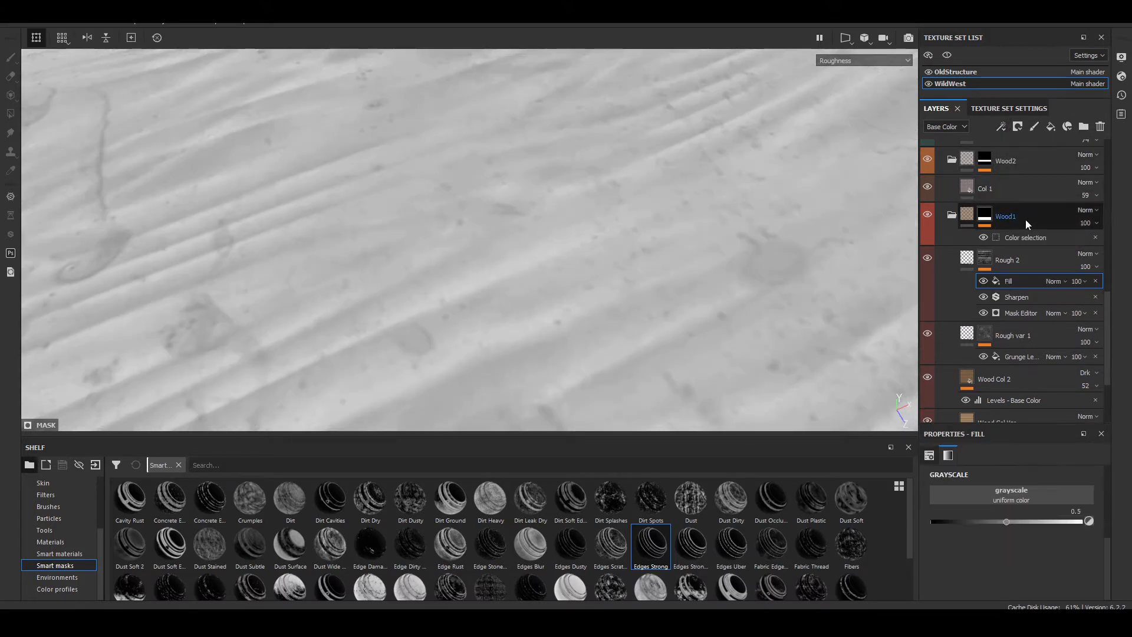
left_click(1012, 499)
scroll(1032, 401, "down", 10)
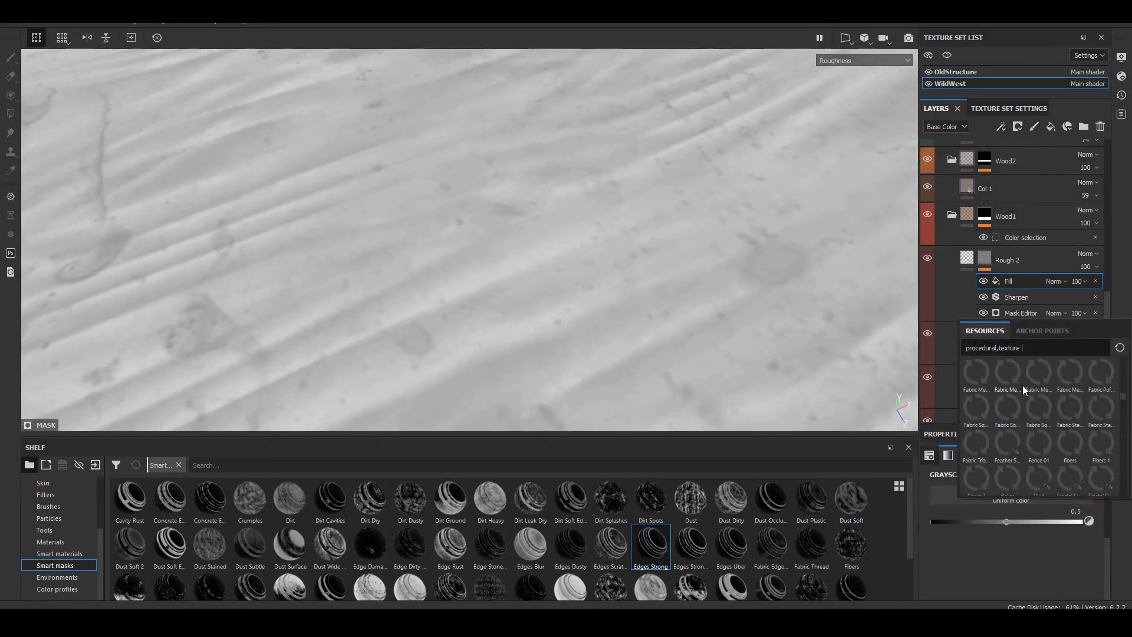
mouse_move(1057, 424)
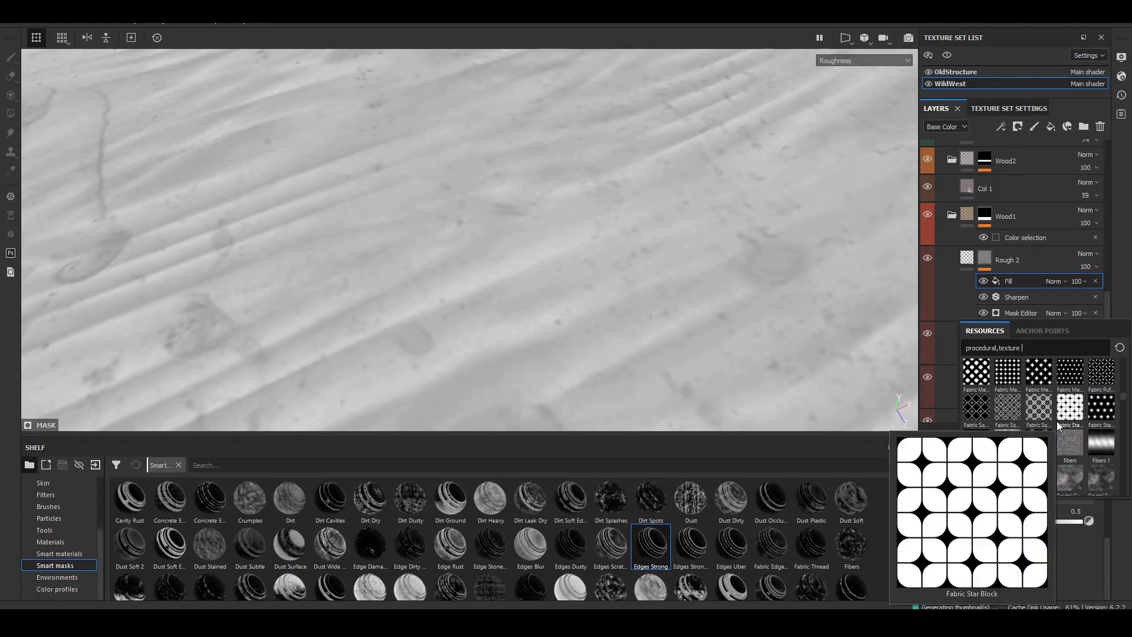
left_click(1072, 450)
Step: Try the Tint blend mode on the fibers fill in the Rough 2 mask, and settle on Multiply
scroll(630, 268, "down", 6)
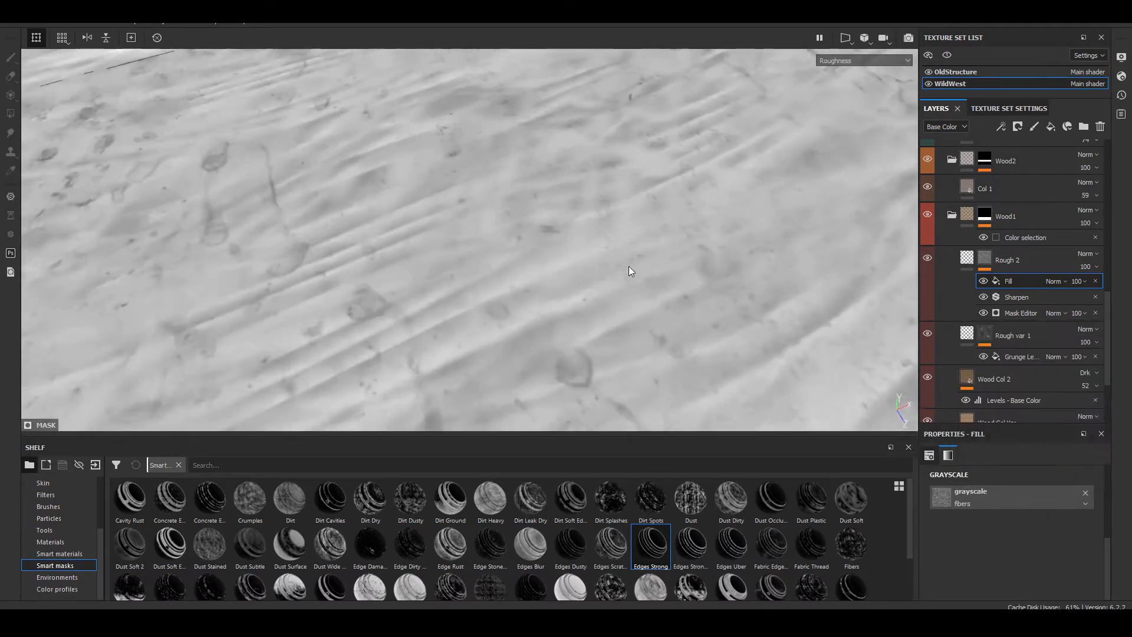
scroll(628, 265, "down", 3)
left_click_drag(656, 236, 579, 238, "alt")
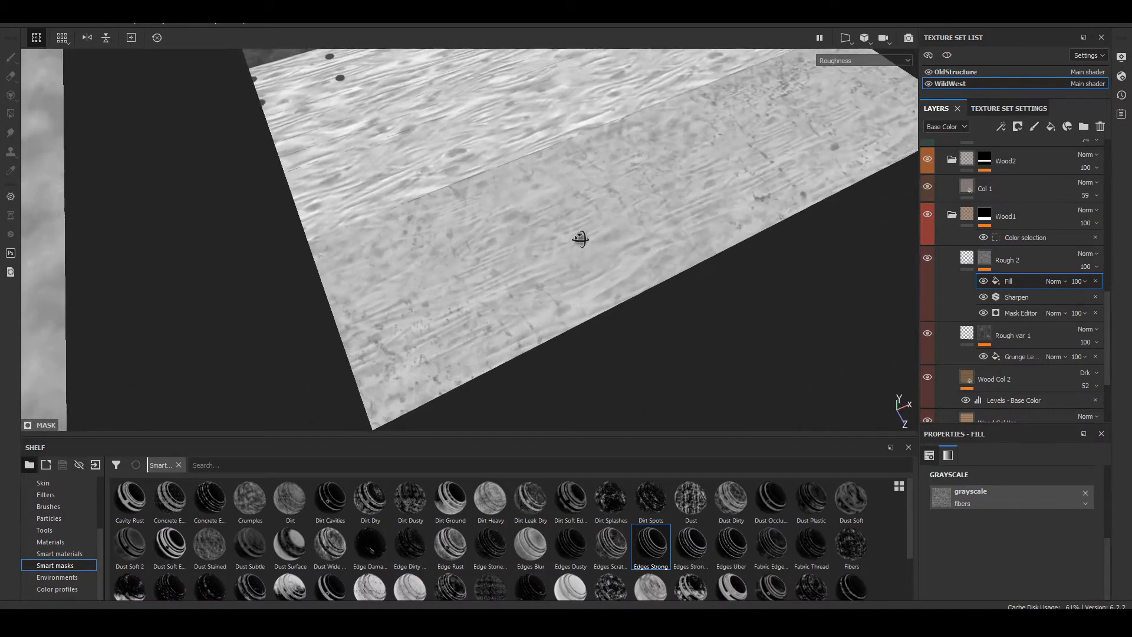
left_click(1057, 283)
left_click(1057, 283)
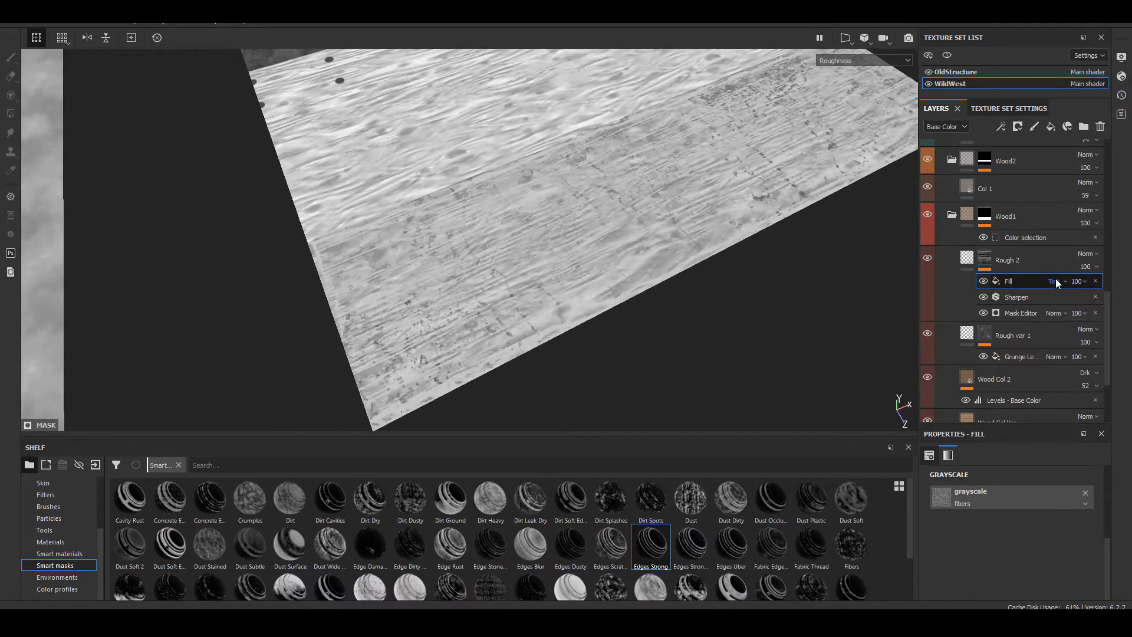
scroll(595, 257, "up", 8)
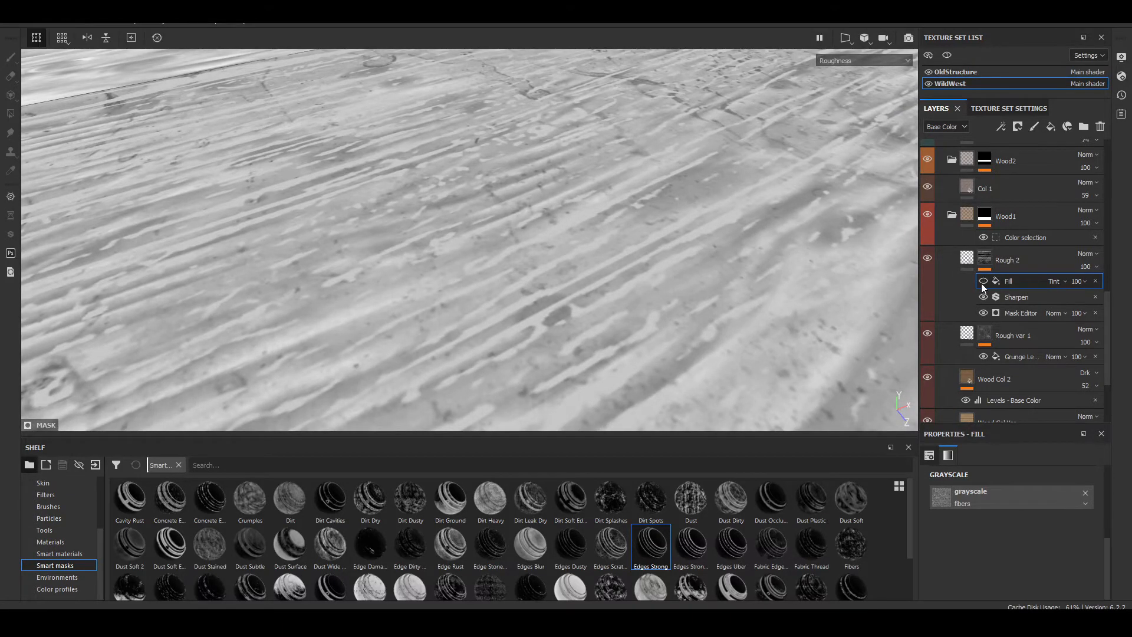
left_click(1055, 281)
left_click(1055, 59)
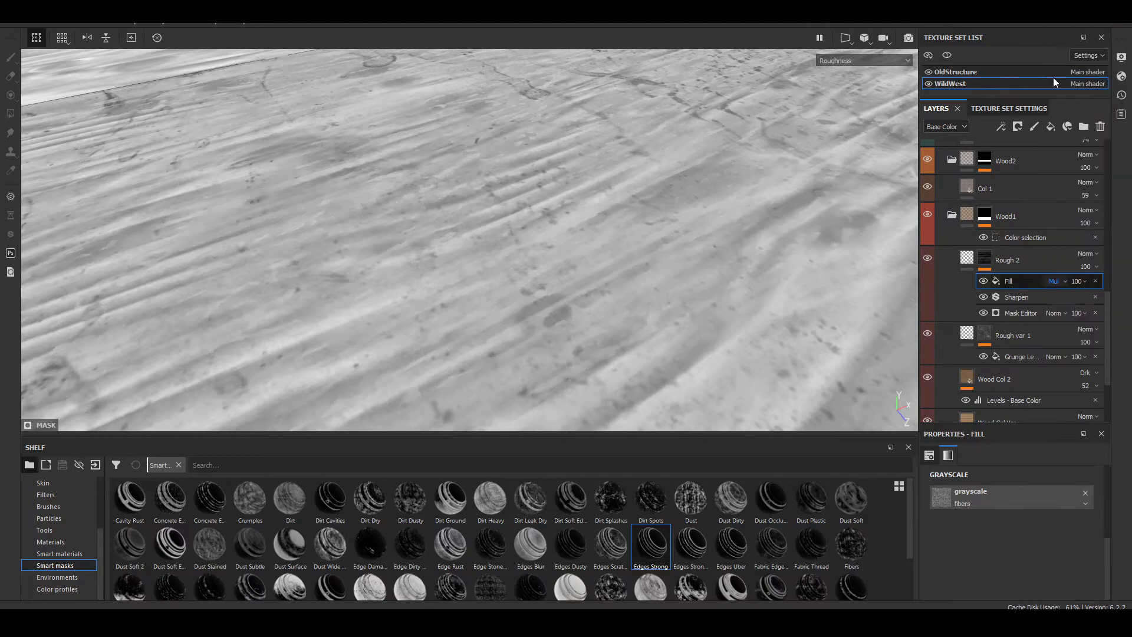
Step: Examine the Wood1 plank's roughness variation up close in the Roughness channel, and compare it in the full material view at grazing angles
middle_click_drag(582, 327, 854, 94, "alt")
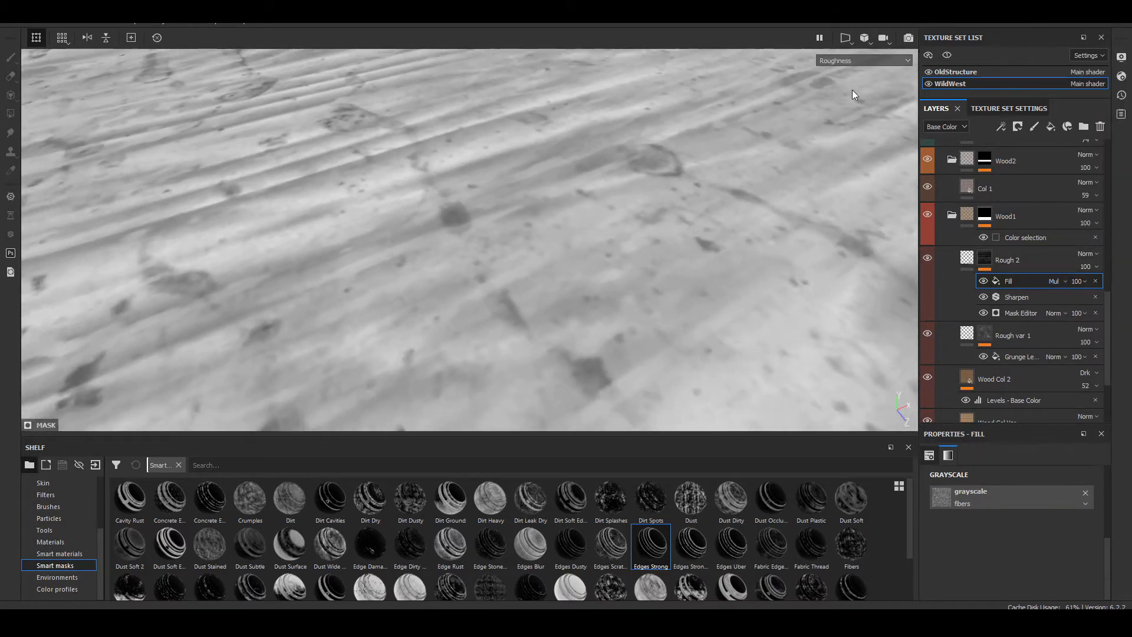
left_click_drag(641, 194, 586, 267, "alt")
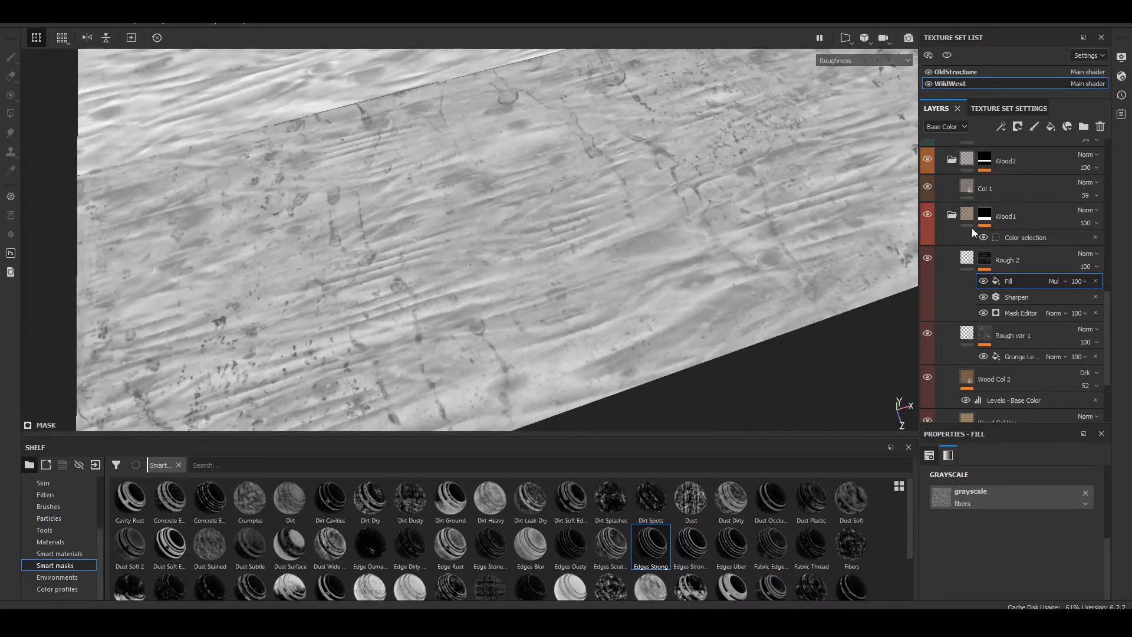
left_click(965, 265)
key("m")
scroll(584, 243, "down", 3)
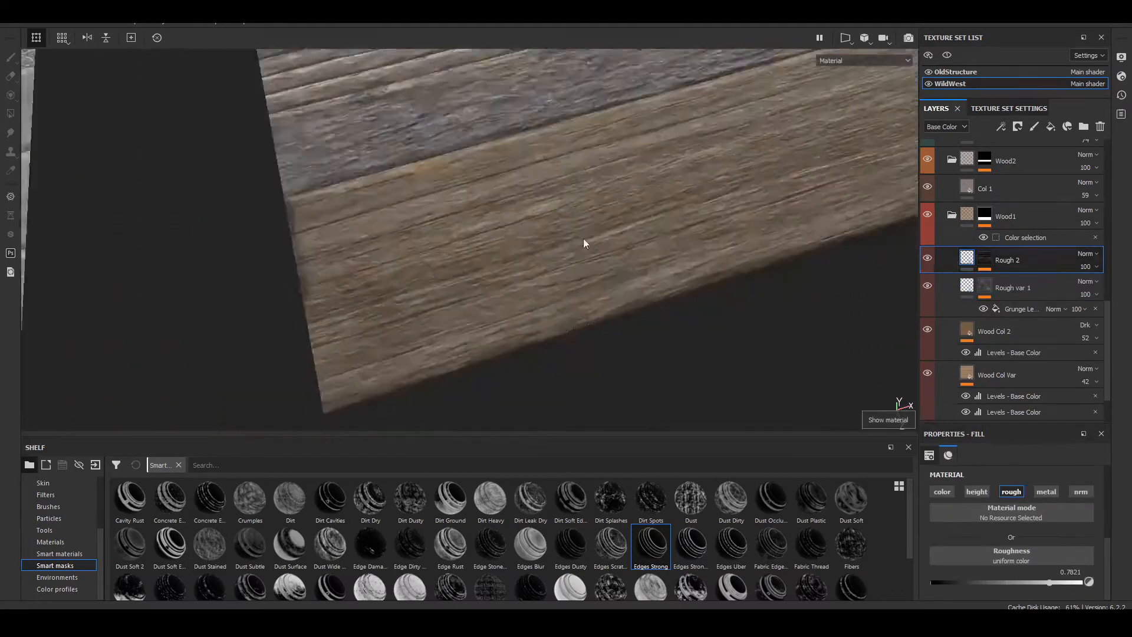
scroll(632, 251, "up", 5)
right_click_drag(634, 253, 592, 250, "shift")
scroll(592, 249, "down", 3)
left_click_drag(591, 251, 761, 235, "alt")
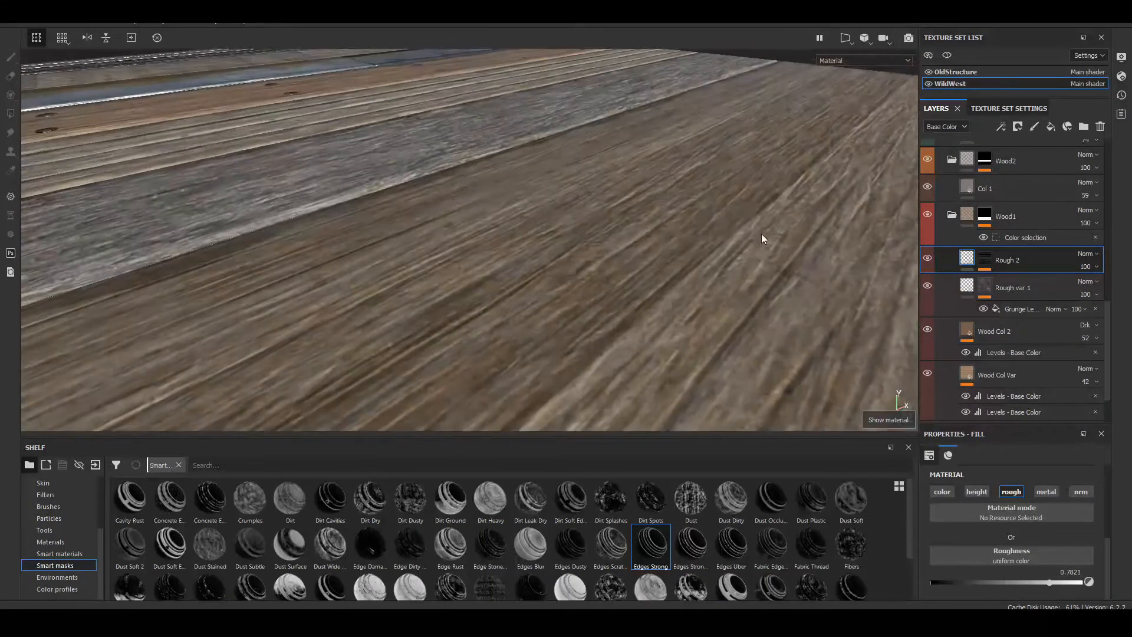
mouse_move(754, 218)
right_mouse_down("shift")
mouse_move(551, 258)
mouse_move(533, 285)
mouse_move(562, 311)
right_mouse_up("shift")
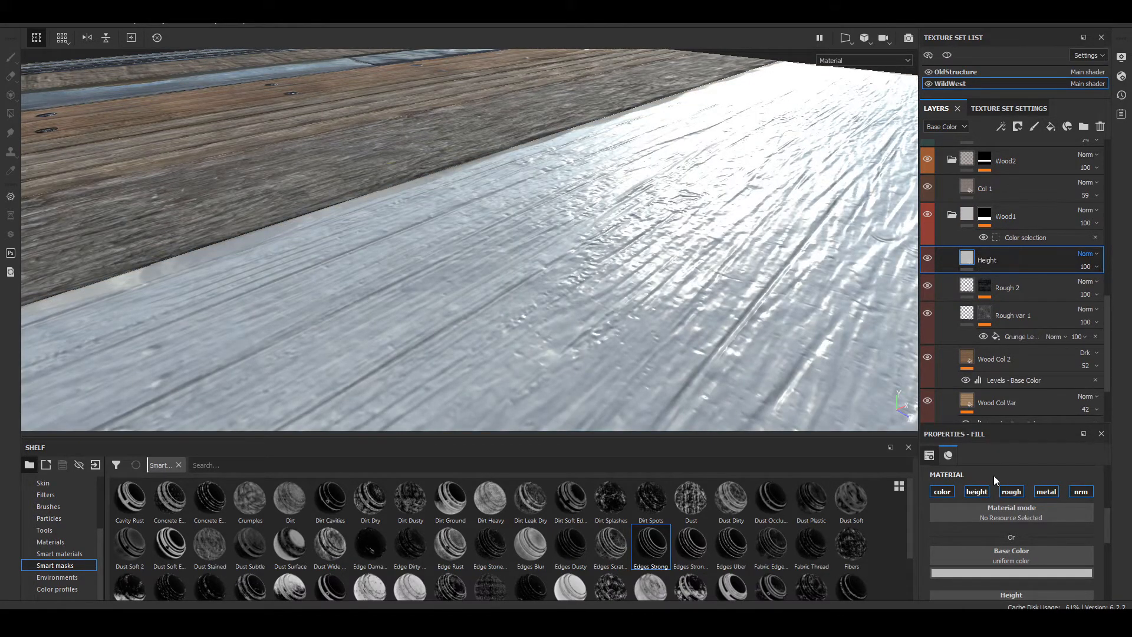
Step: Limit the Height fill layer to the height channel at 0.035, and mask it with a black mask and a strong-edges smart mask
left_click(981, 494, "alt")
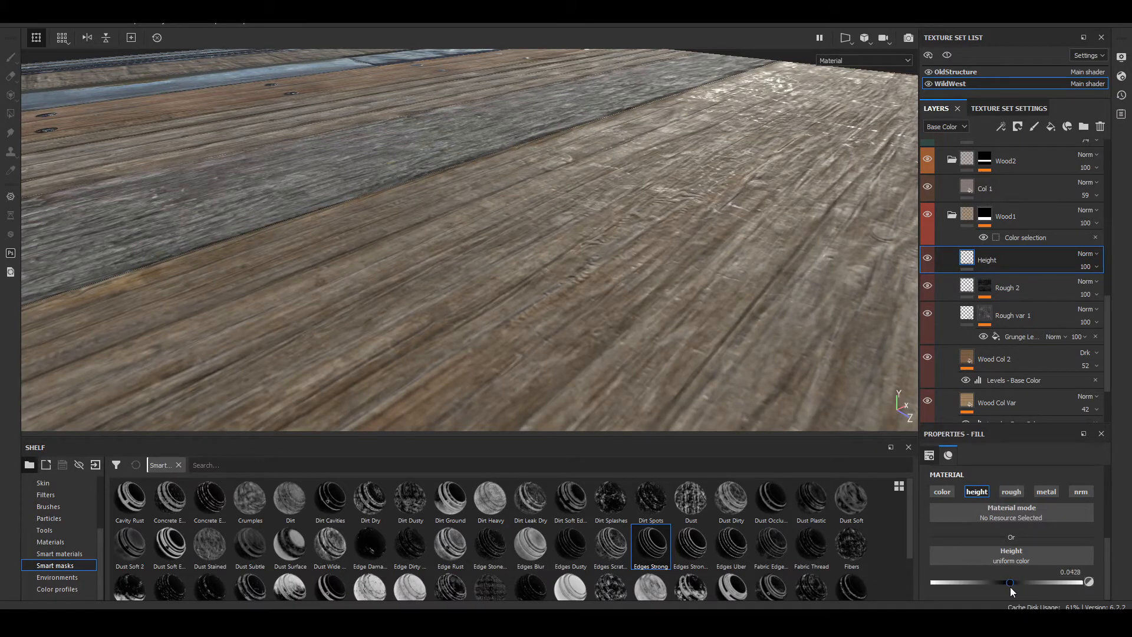
right_click(1003, 259)
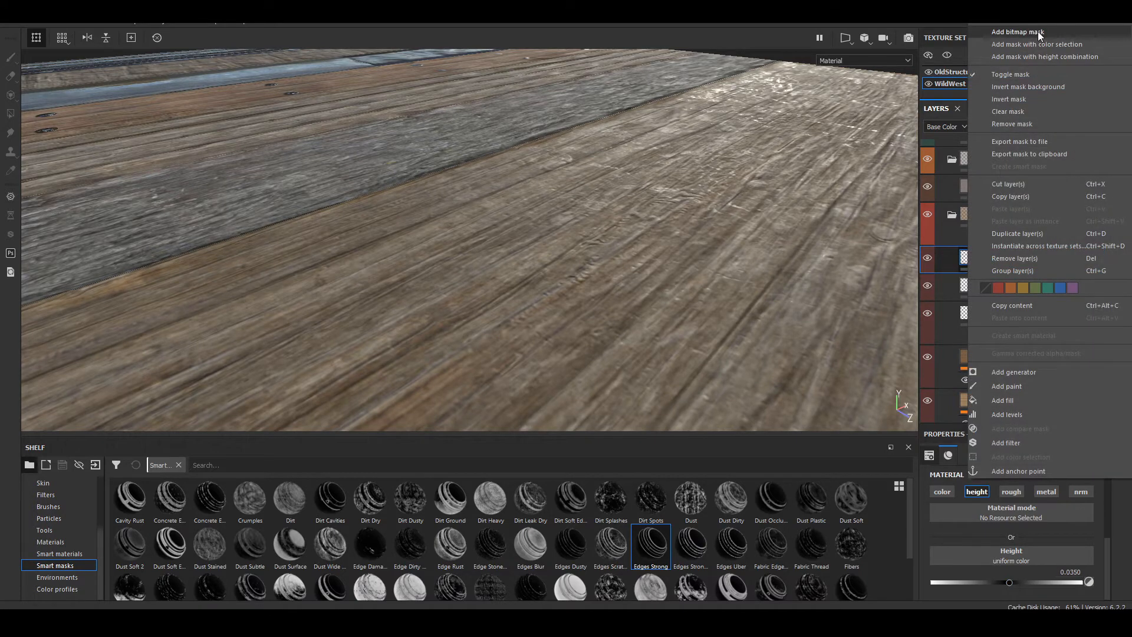
left_click(1017, 32)
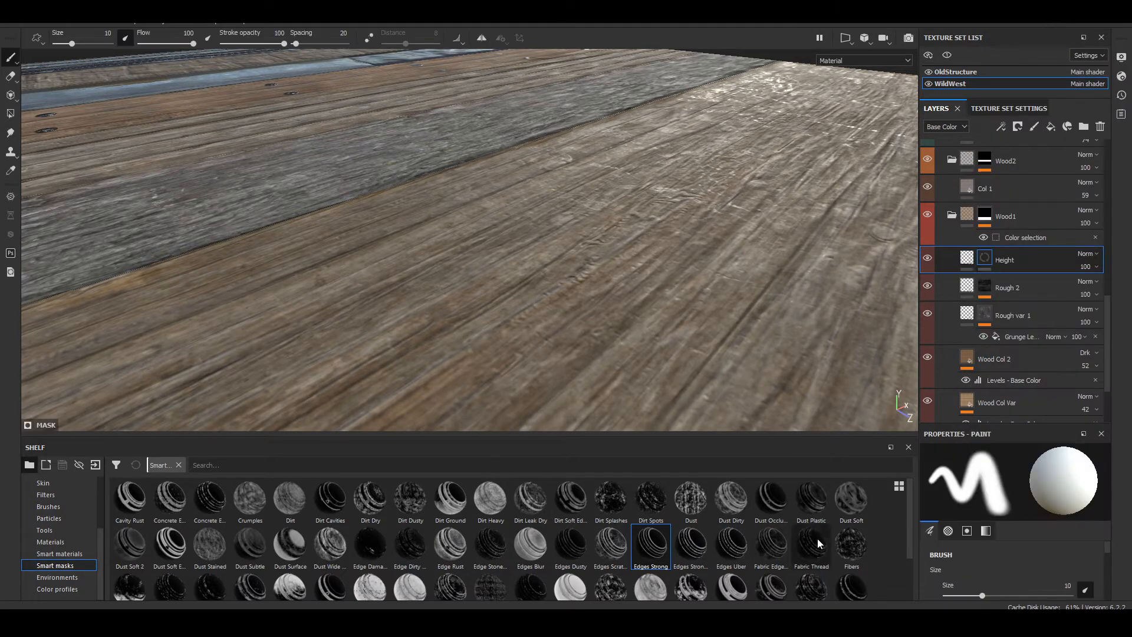
mouse_move(908, 552)
left_mouse_down()
mouse_move(909, 588)
mouse_move(907, 559)
left_mouse_up()
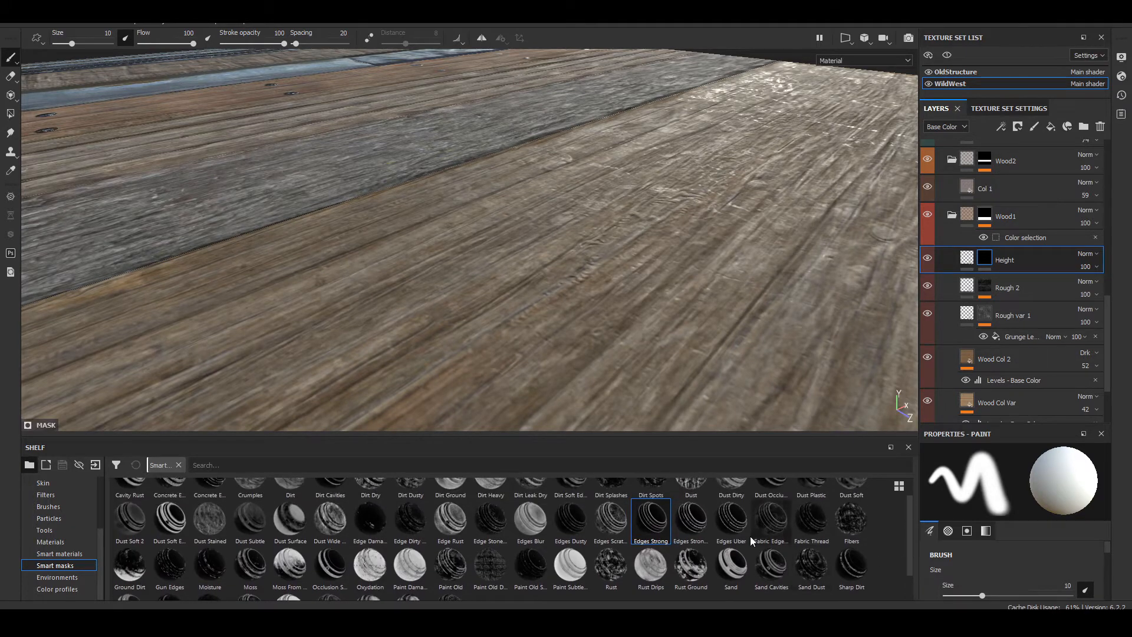
left_click_drag(691, 519, 990, 260)
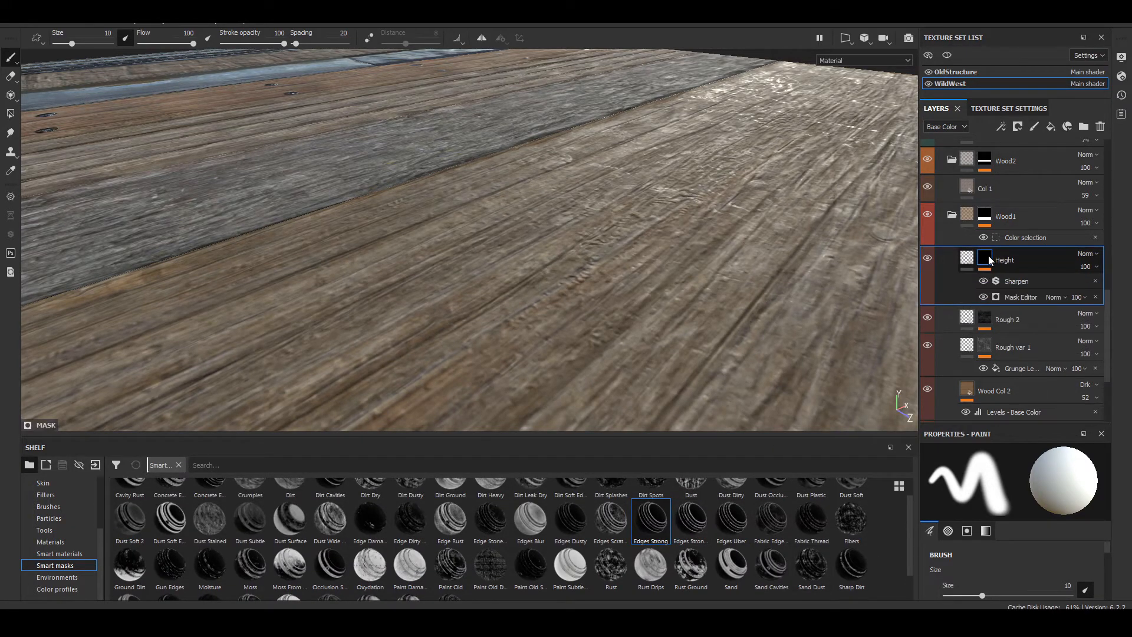
Step: Inspect the raised edge detail on the plank, and set the Height layer's uniform height to -0.035
scroll(577, 276, "down", 5)
left_click_drag(577, 276, 601, 299, "alt")
scroll(581, 262, "up", 4)
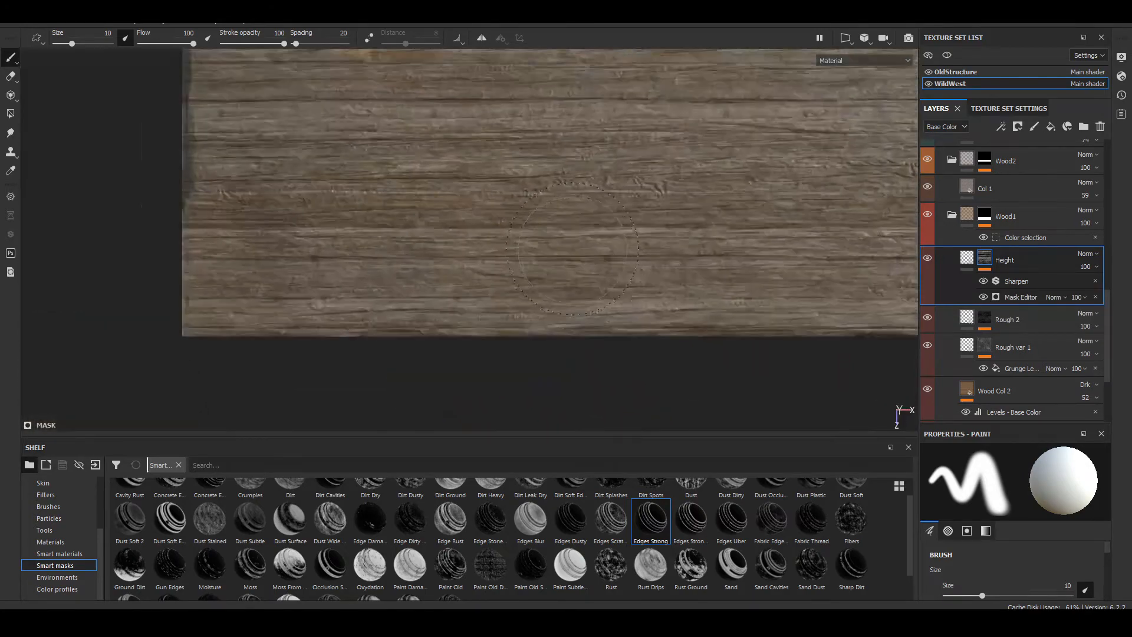
scroll(569, 246, "up", 3)
right_click_drag(507, 241, 560, 242, "shift")
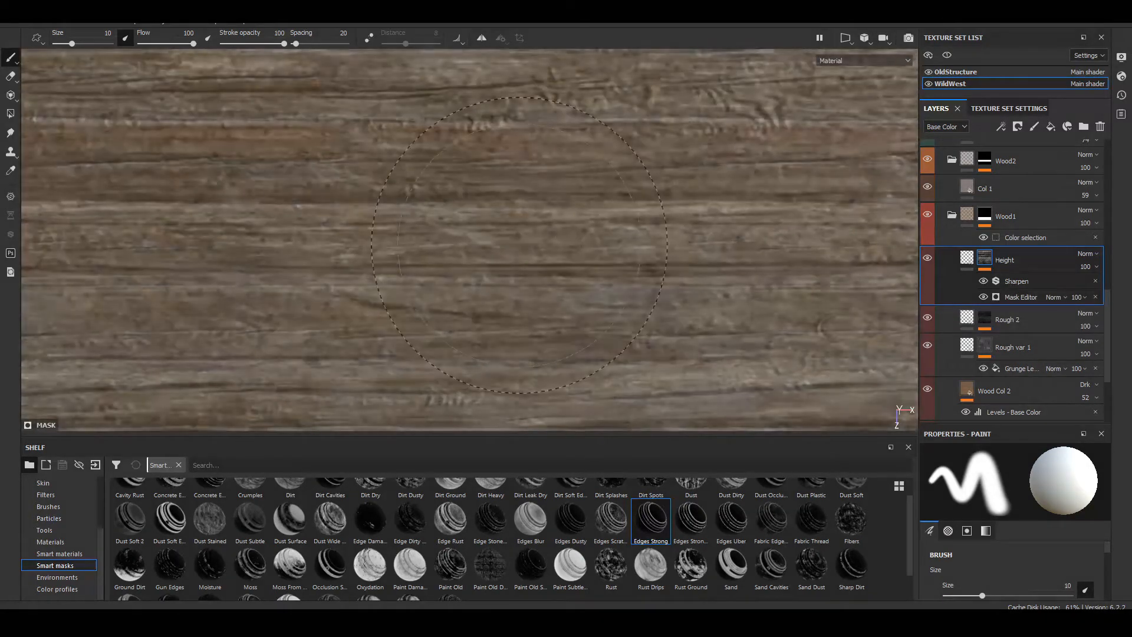
left_click_drag(560, 242, 489, 168, "alt")
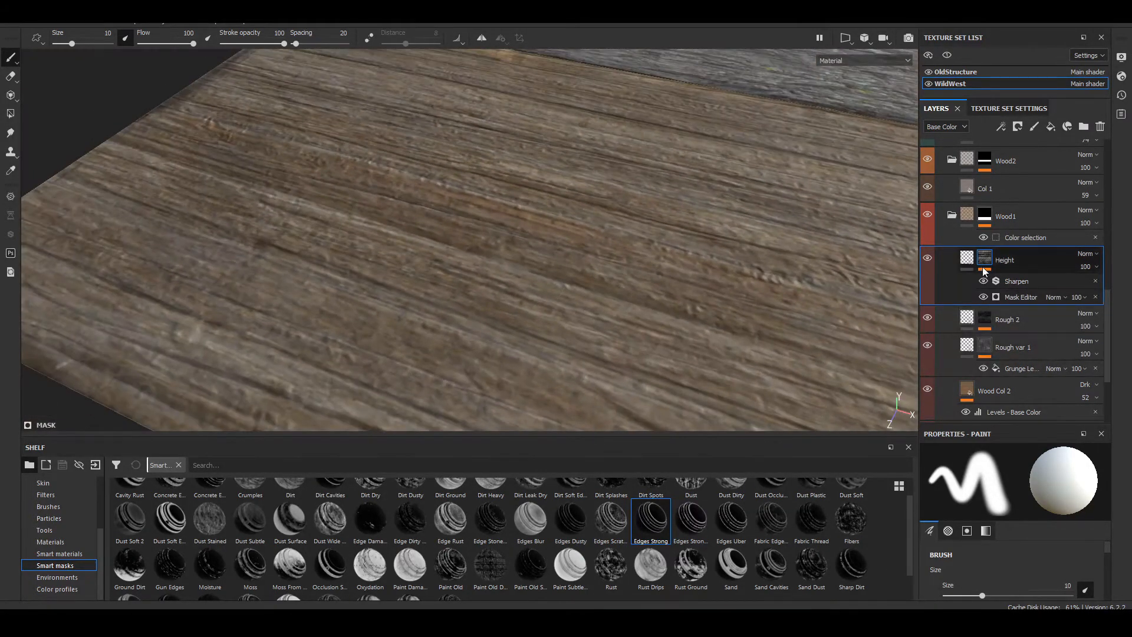
left_click(967, 258)
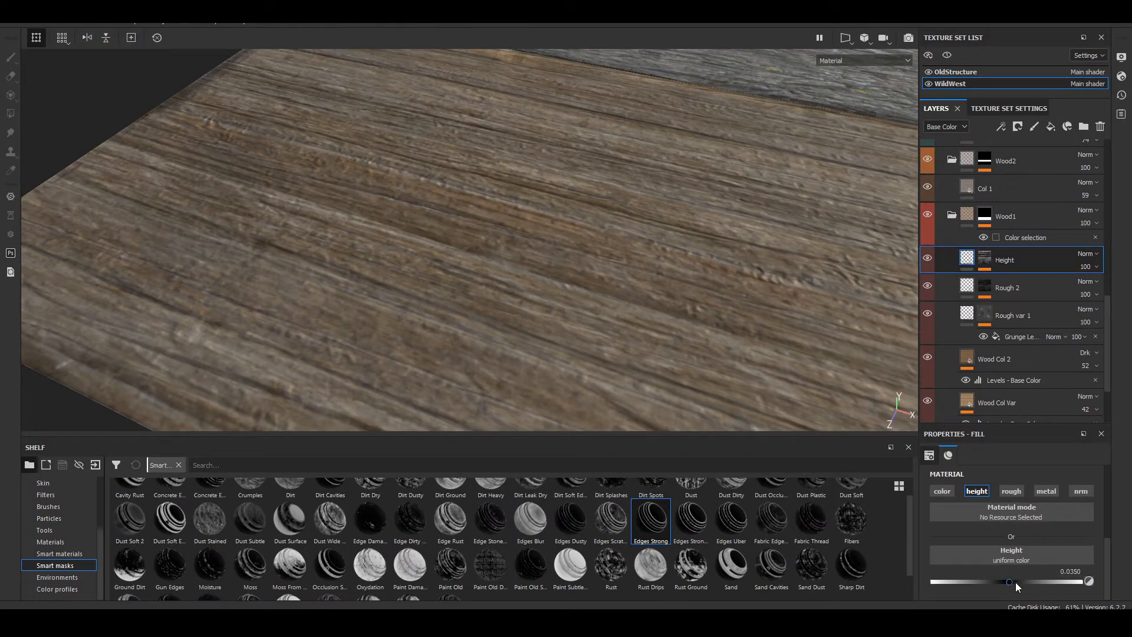
mouse_move(1011, 581)
left_mouse_down()
mouse_move(919, 581)
mouse_move(1002, 586)
left_mouse_up()
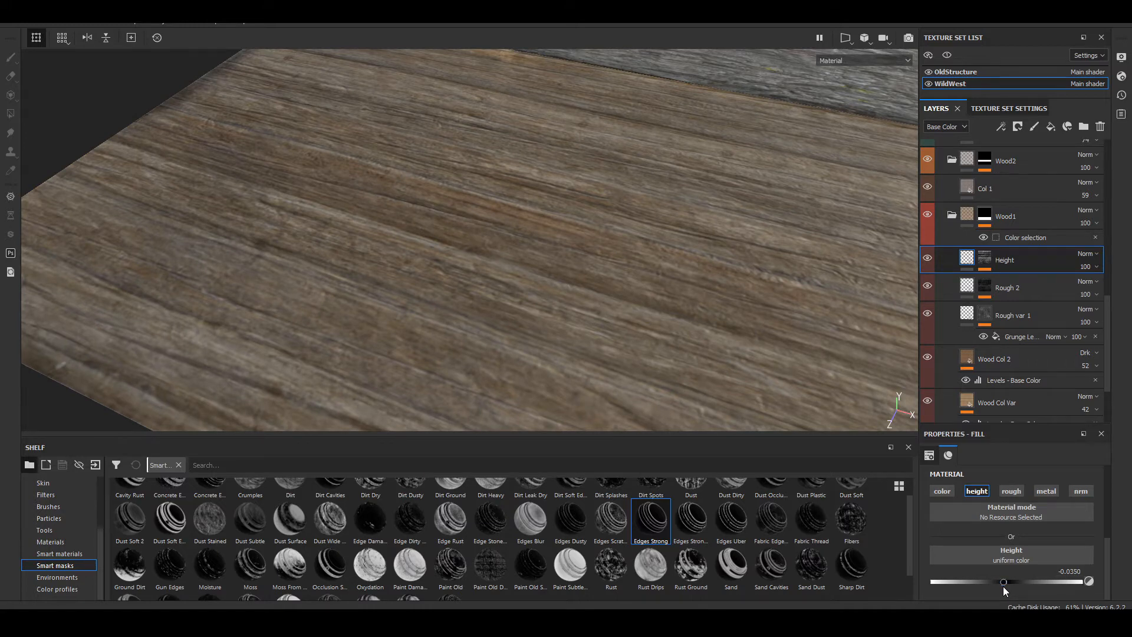
Step: Check the engraved grain at a grazing angle, and set the Height layer's uniform height to -1
left_click_drag(637, 275, 716, 241, "alt")
right_click_drag(811, 298, 690, 350, "shift")
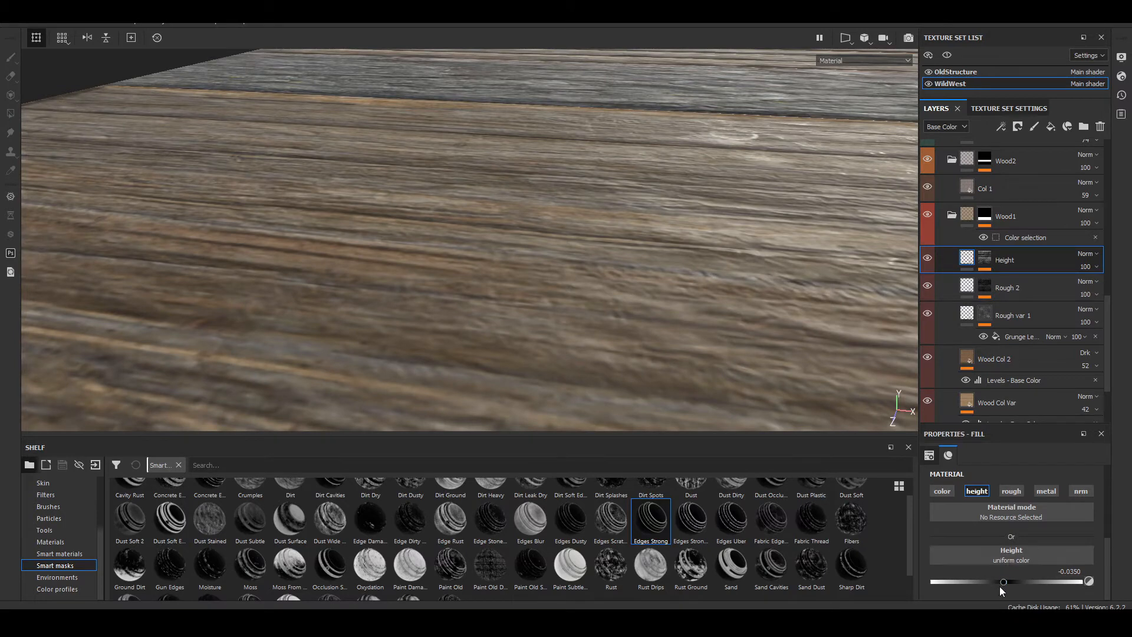
left_click_drag(1005, 585, 921, 581)
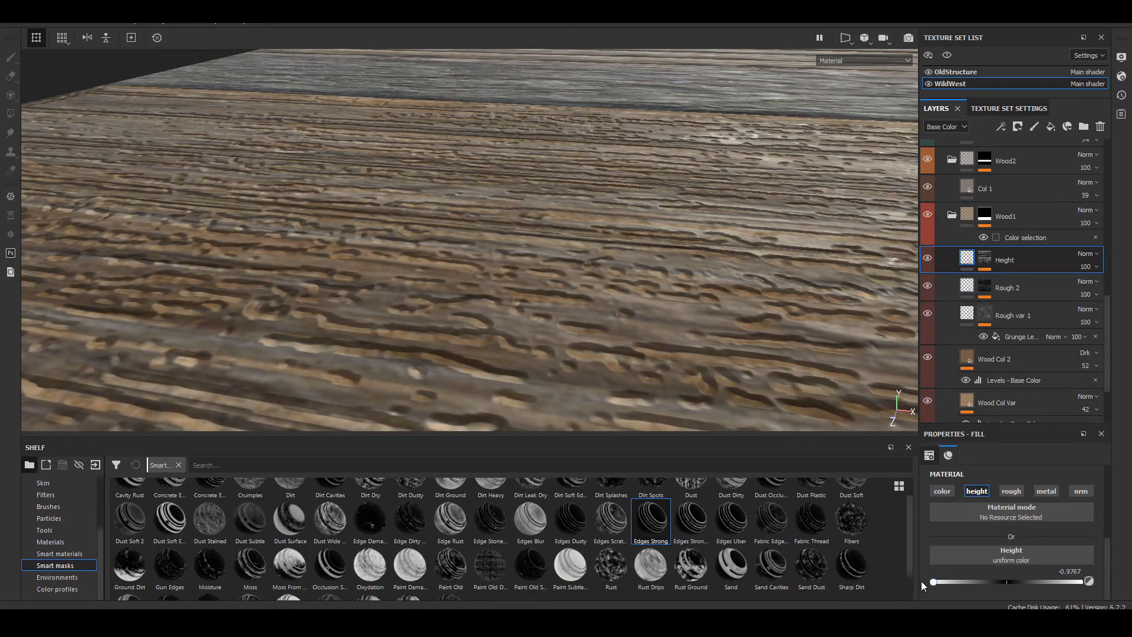
Step: Add a fill effect above Sharpen in the Height layer's mask and assign the Grunge Concrete Old procedural texture to it
left_click(985, 259)
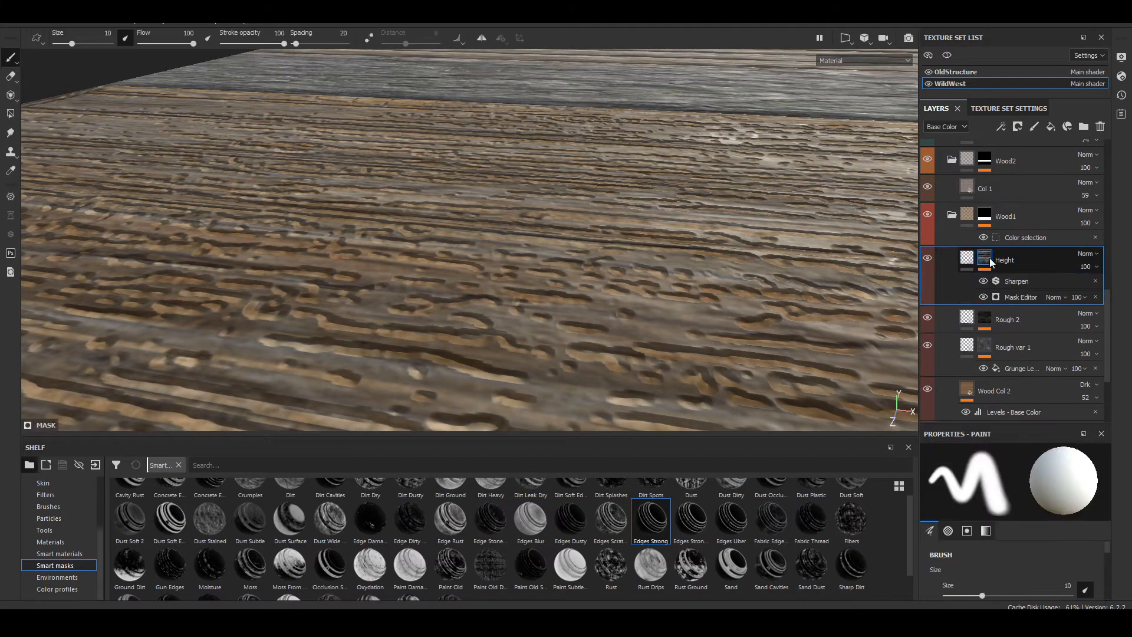
left_click(1001, 126)
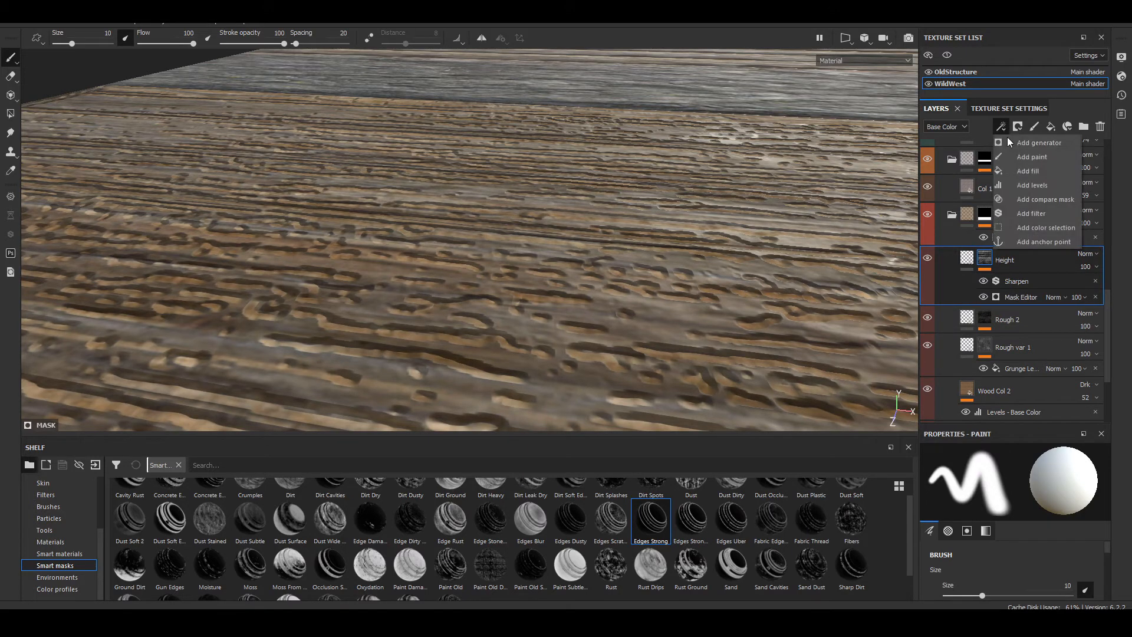
left_click(1038, 174)
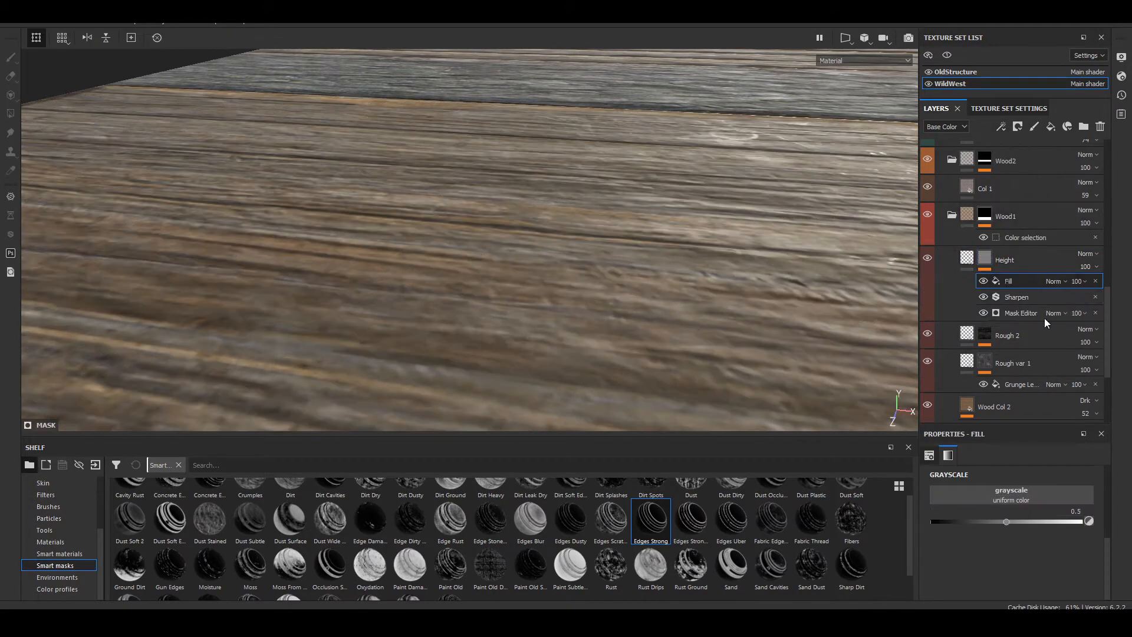
left_click(1031, 498)
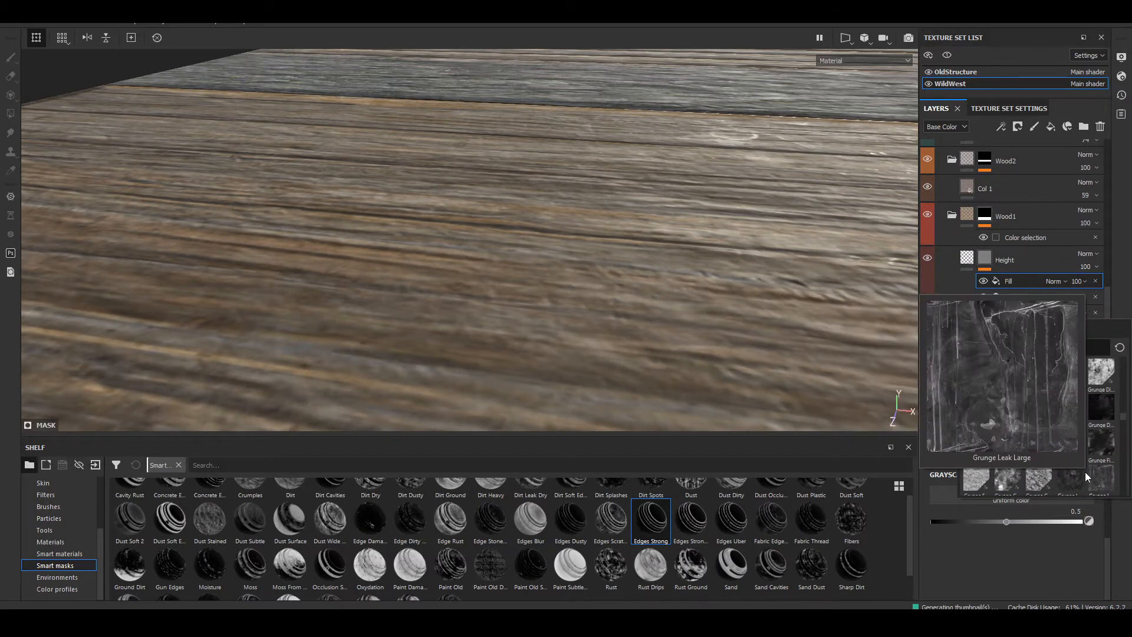
scroll(1061, 464, "up", 1)
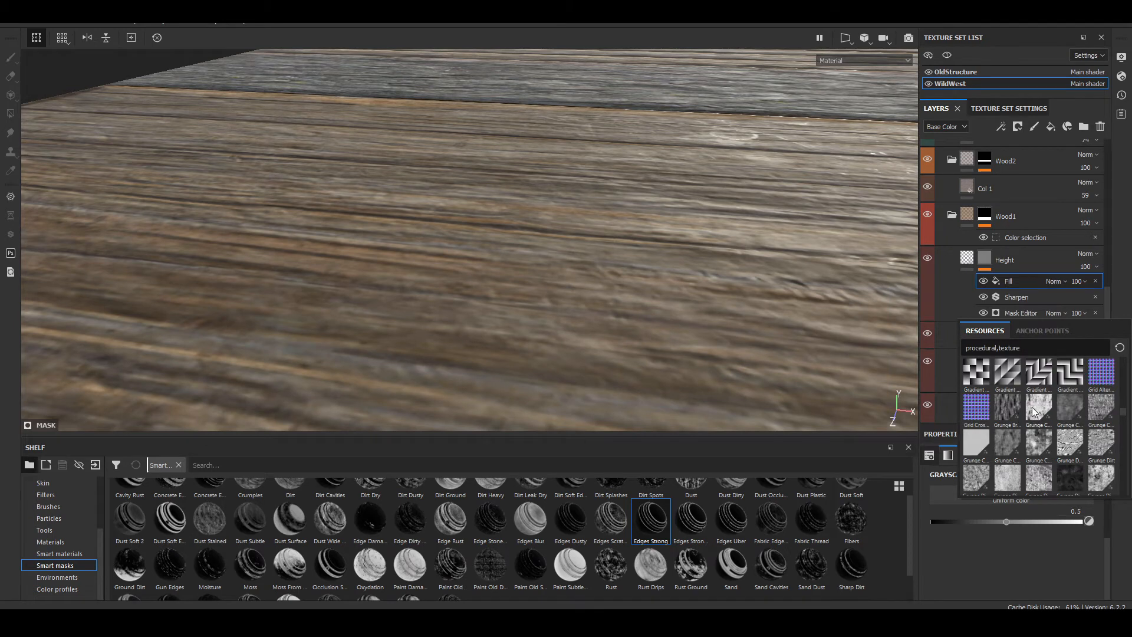
mouse_move(1030, 452)
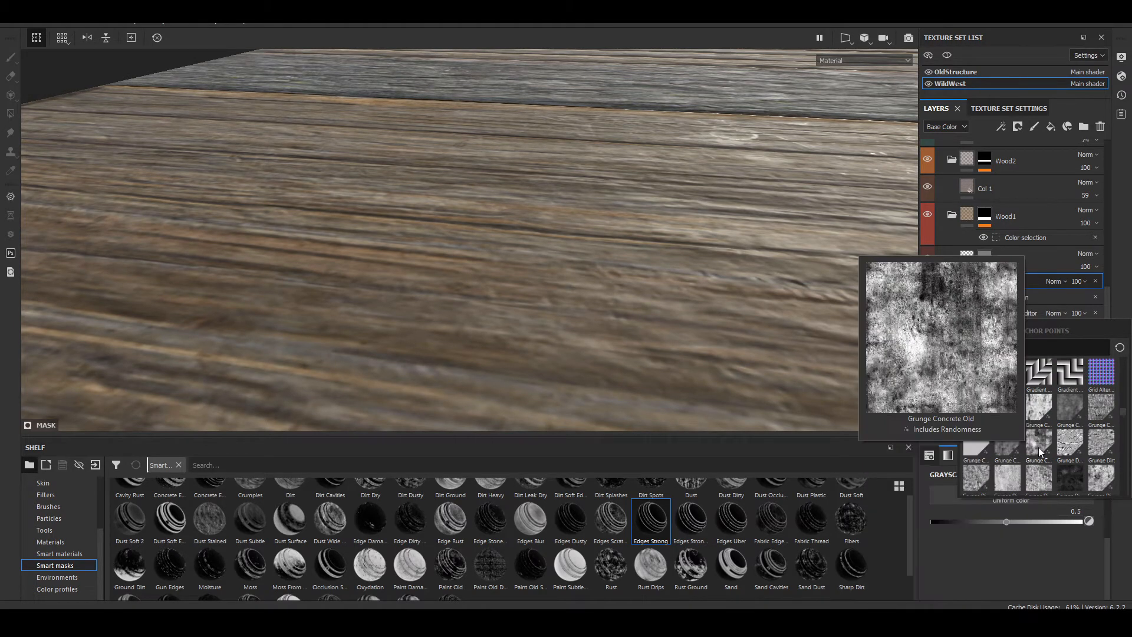
mouse_move(1070, 488)
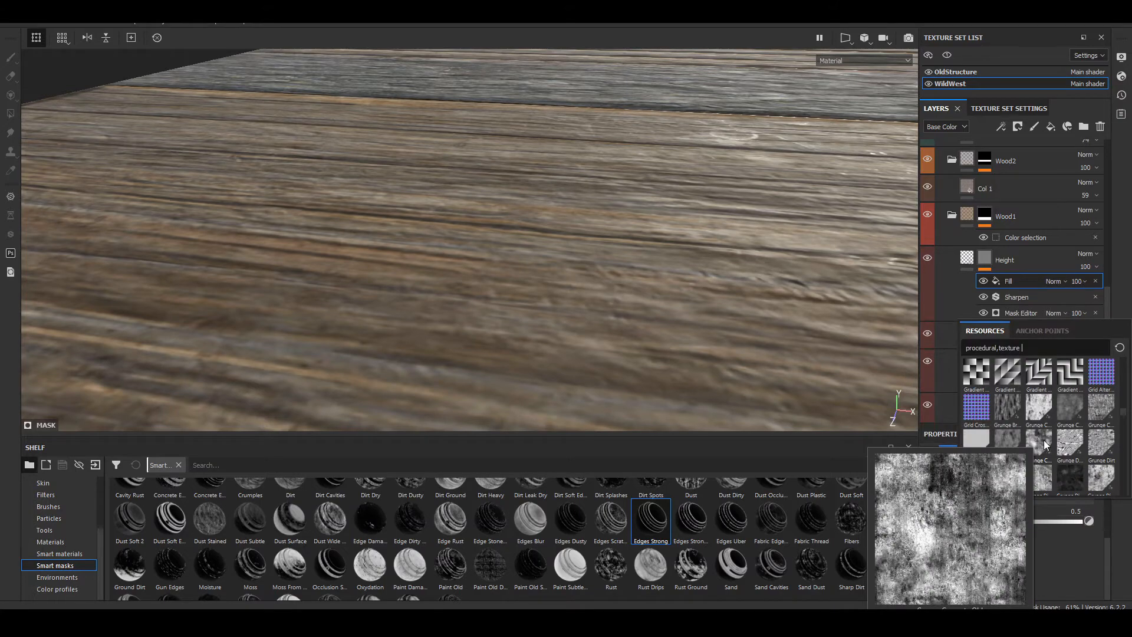
left_click(1044, 444)
Step: Display only the mask in the viewport and compare it with the Grunge Concrete Old fill hidden and visible
left_click_drag(635, 310, 702, 395, "alt")
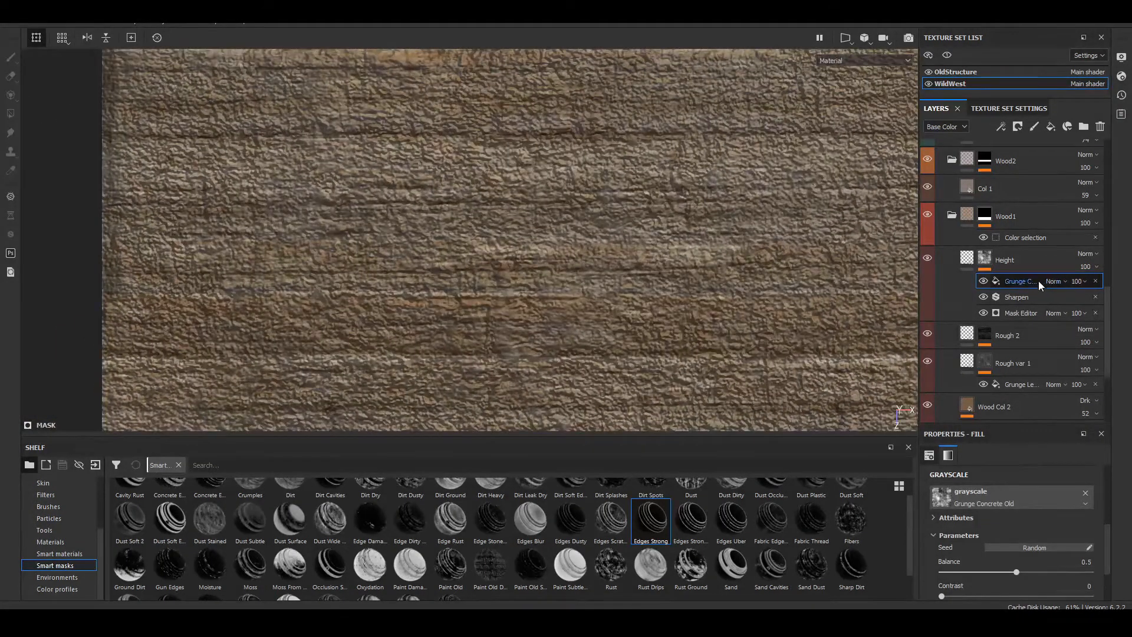
left_click(865, 61)
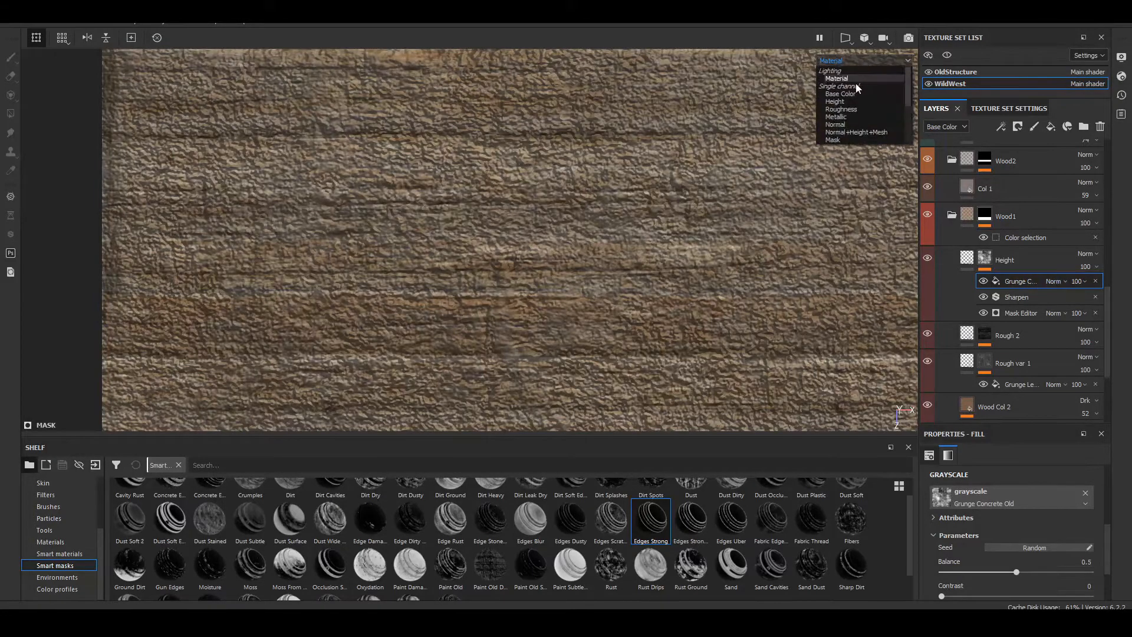
left_click(841, 139)
left_click(983, 281)
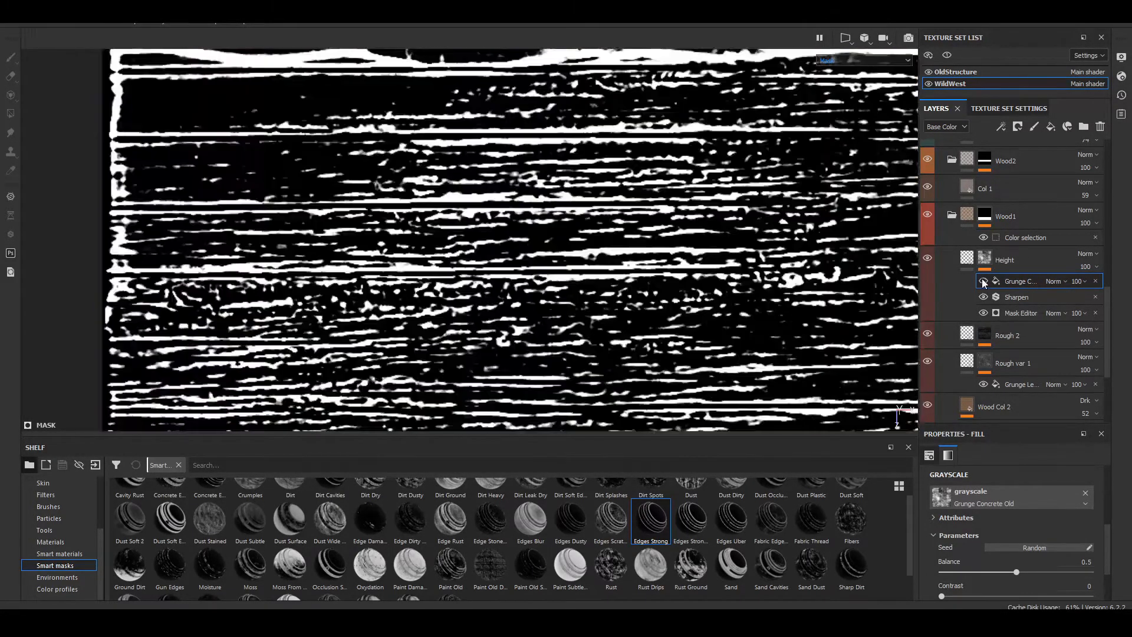
middle_click_drag(672, 280, 605, 247, "alt")
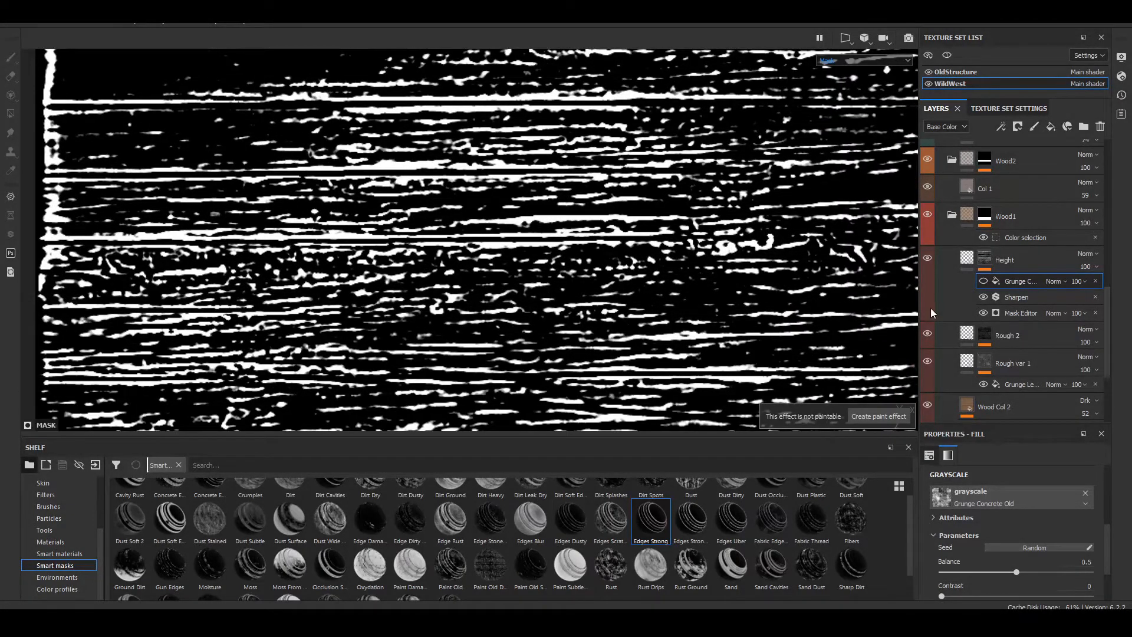
left_click(982, 282)
scroll(578, 252, "down", 5)
middle_click_drag(578, 252, 446, 227, "alt")
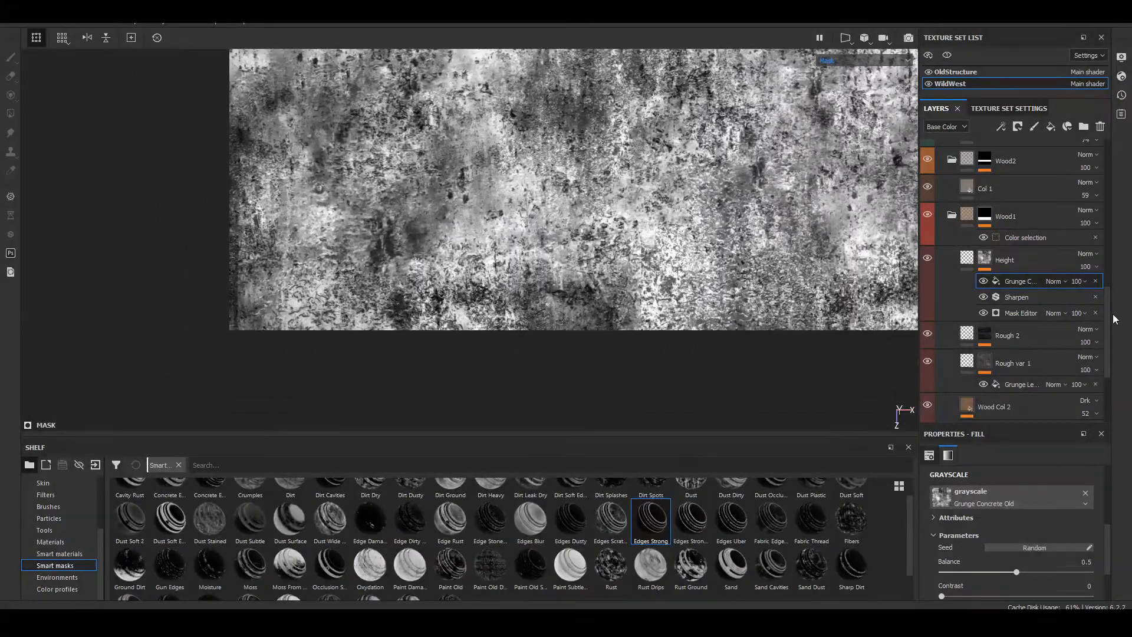
Step: Set the Grunge Concrete Old fill's blend mode to Multiply, and compare its opacity at 0 before settling on 100
left_click(1059, 281)
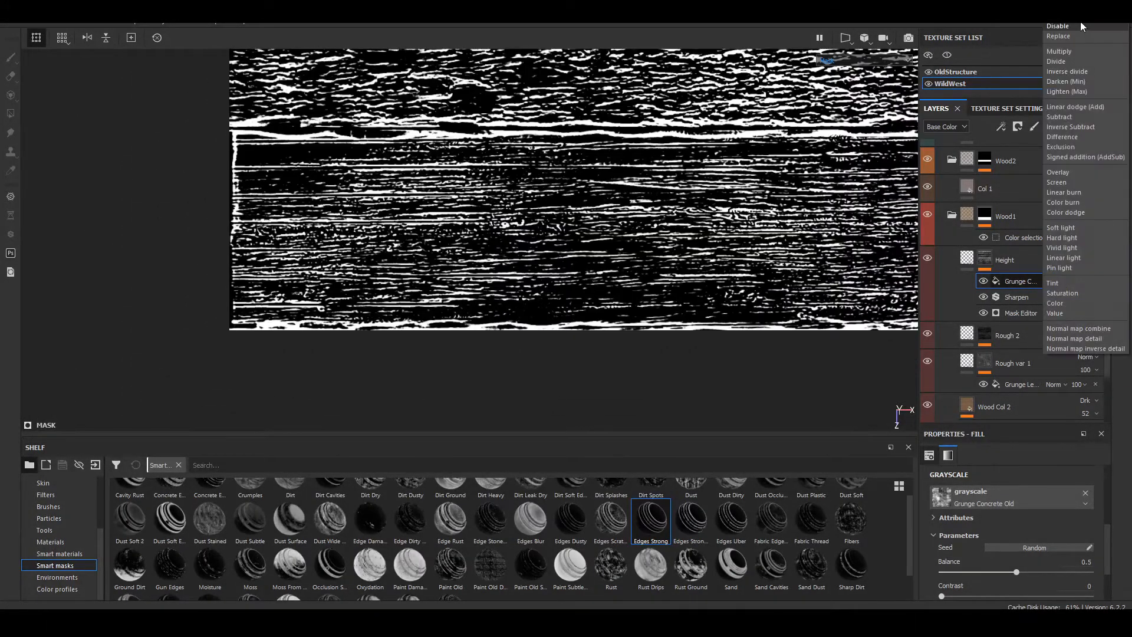
left_click(1088, 51)
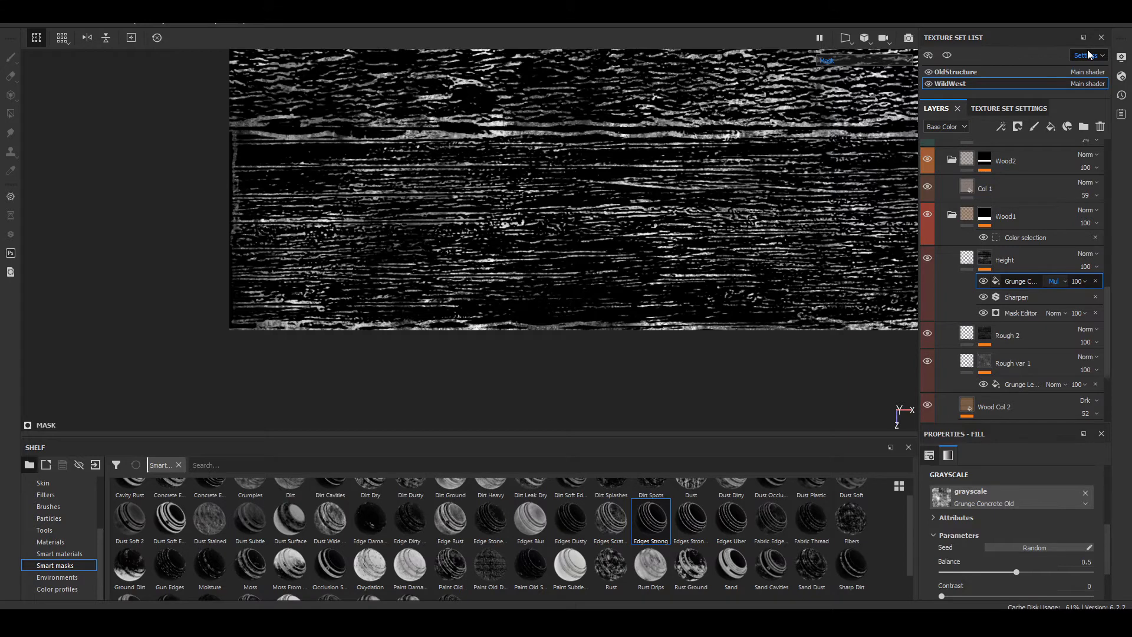
left_click(1081, 282)
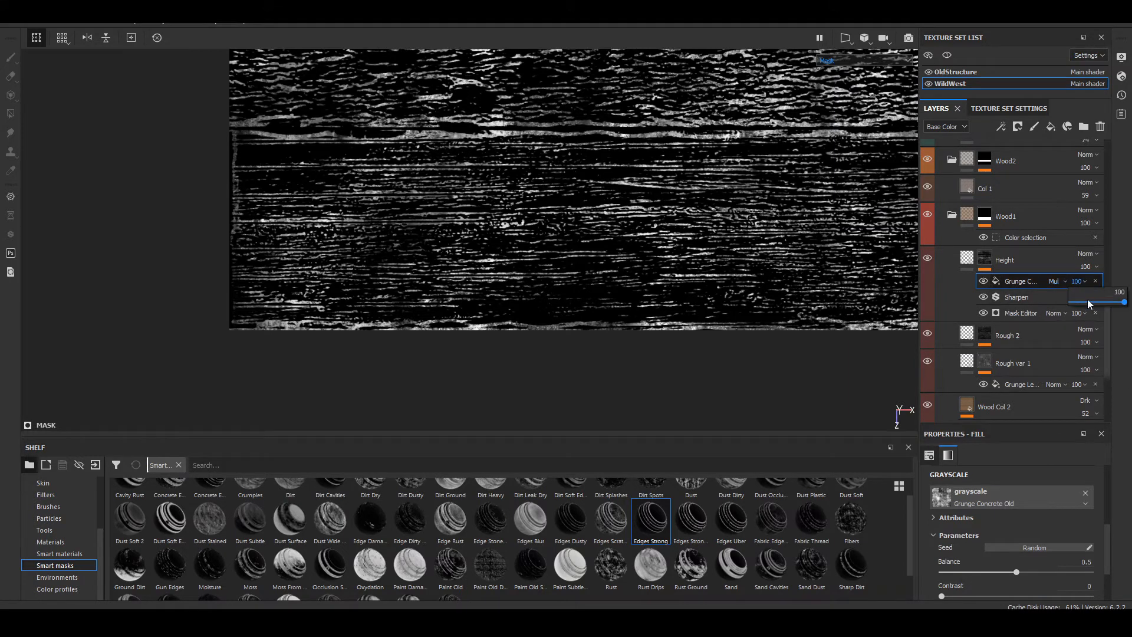
left_click(1089, 302)
left_click_drag(1090, 305, 1024, 306)
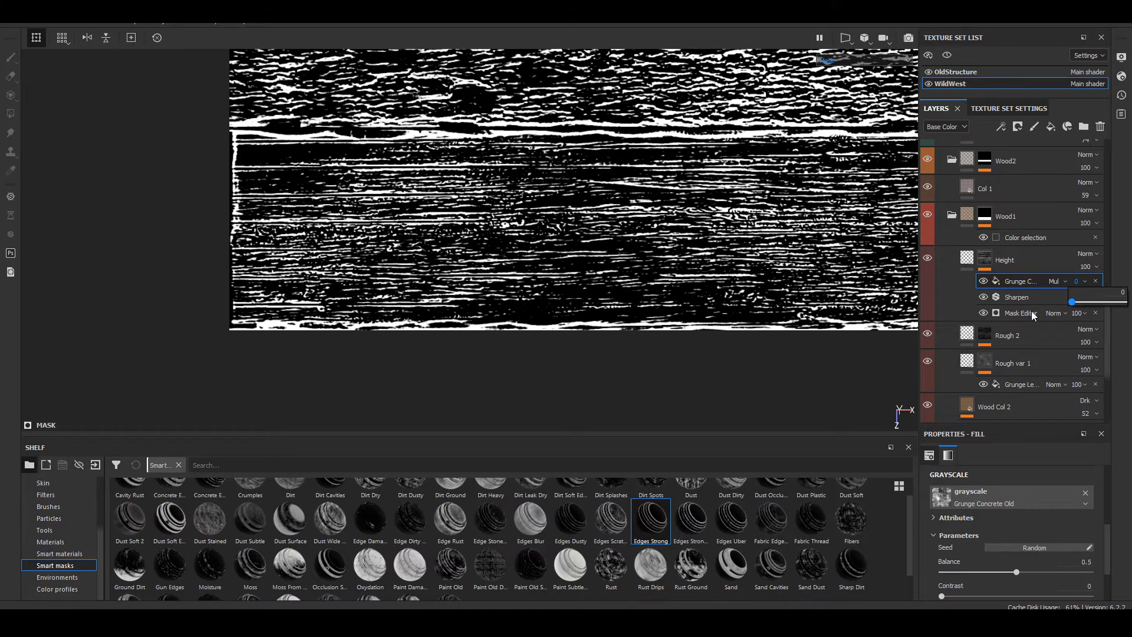
left_click_drag(1072, 311, 1126, 299)
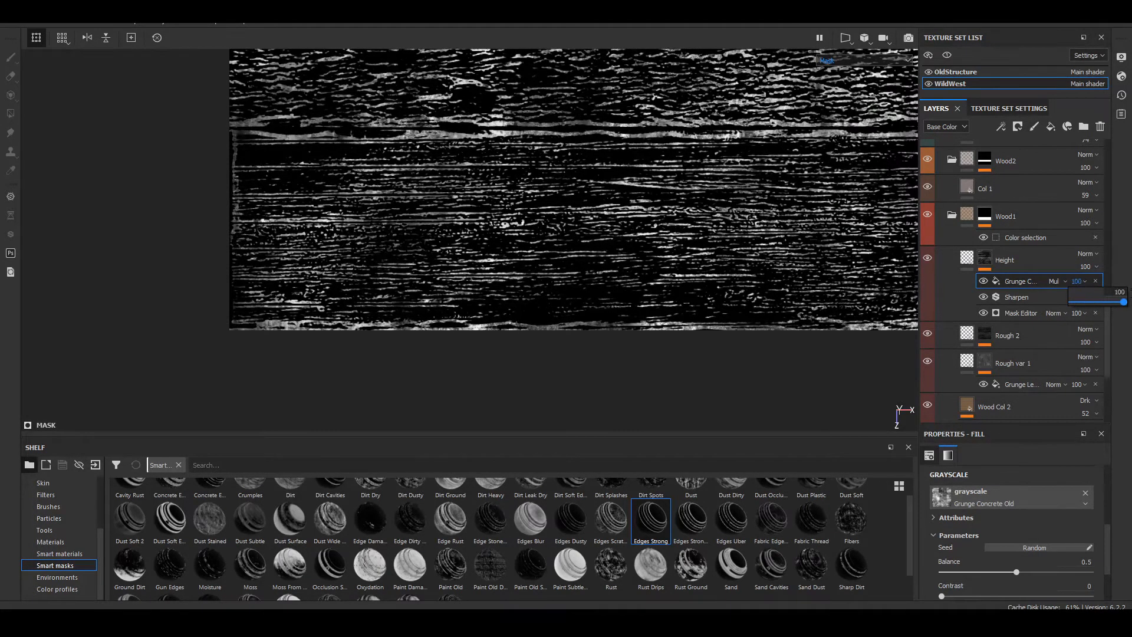
mouse_move(789, 200)
middle_mouse_down("alt")
mouse_move(586, 297)
mouse_move(806, 198)
middle_mouse_up("alt")
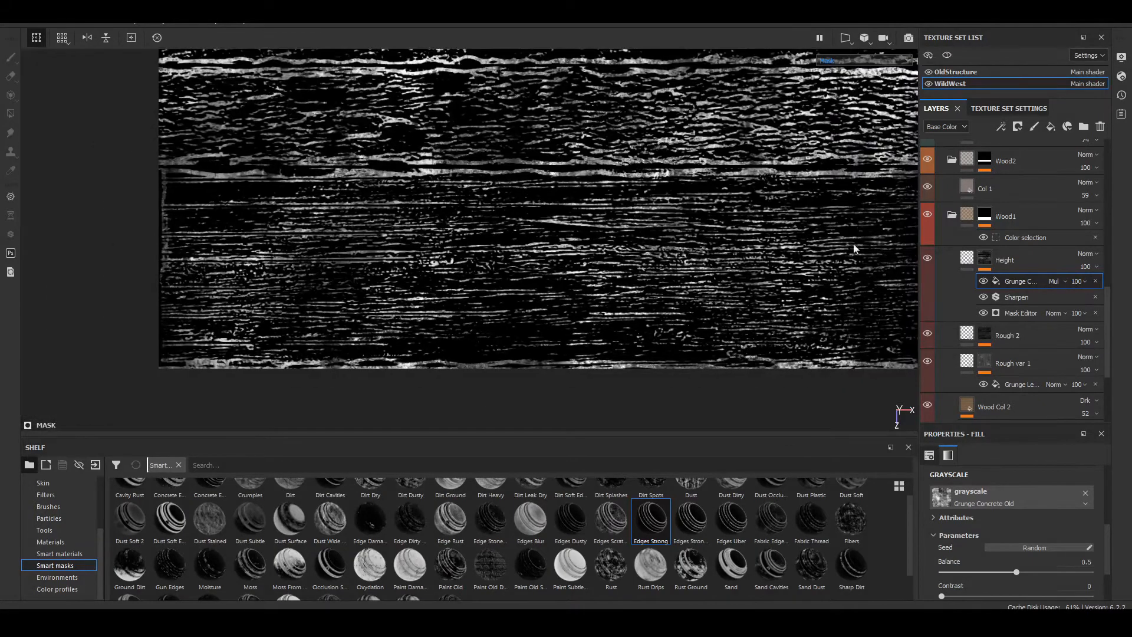
Step: Return the viewport from the mask to the full material and examine the Height layer's grunge-broken grain on the Wood1 plank
left_click(950, 255)
left_click(972, 260)
key("m")
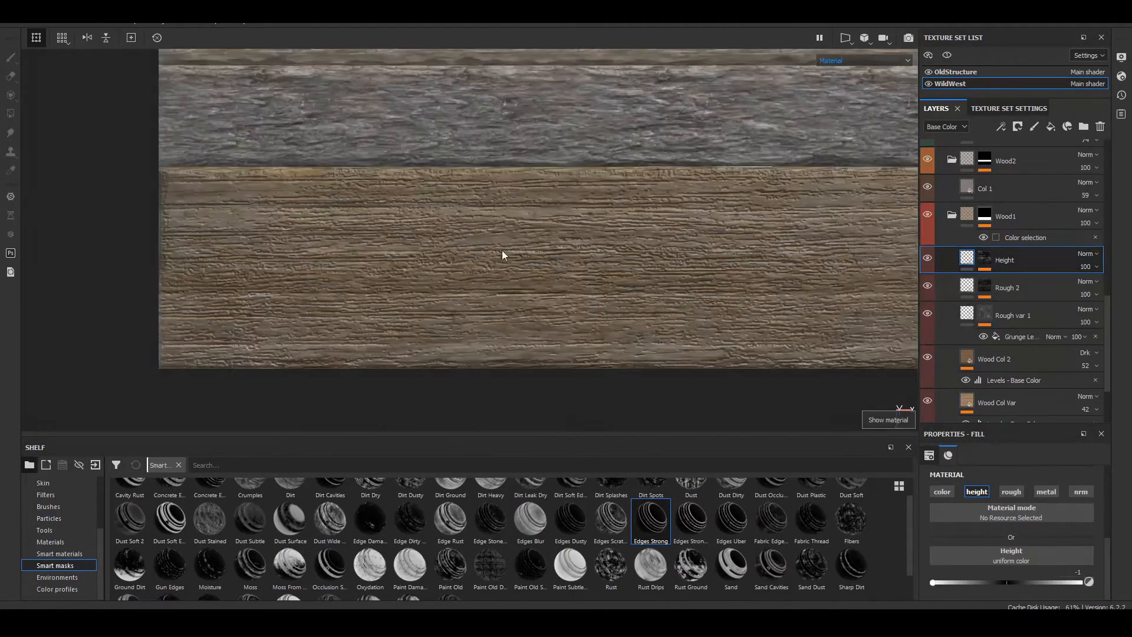
scroll(481, 267, "up", 3)
middle_click_drag(481, 267, 508, 222, "alt")
left_click_drag(613, 268, 589, 221, "alt")
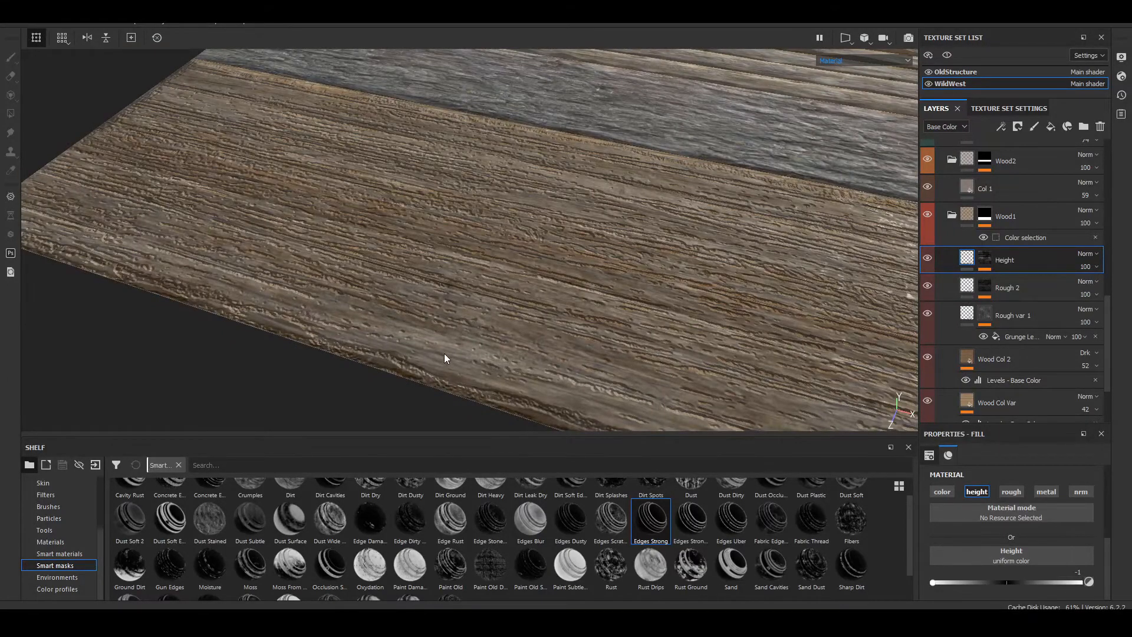
left_click_drag(444, 353, 766, 271, "alt")
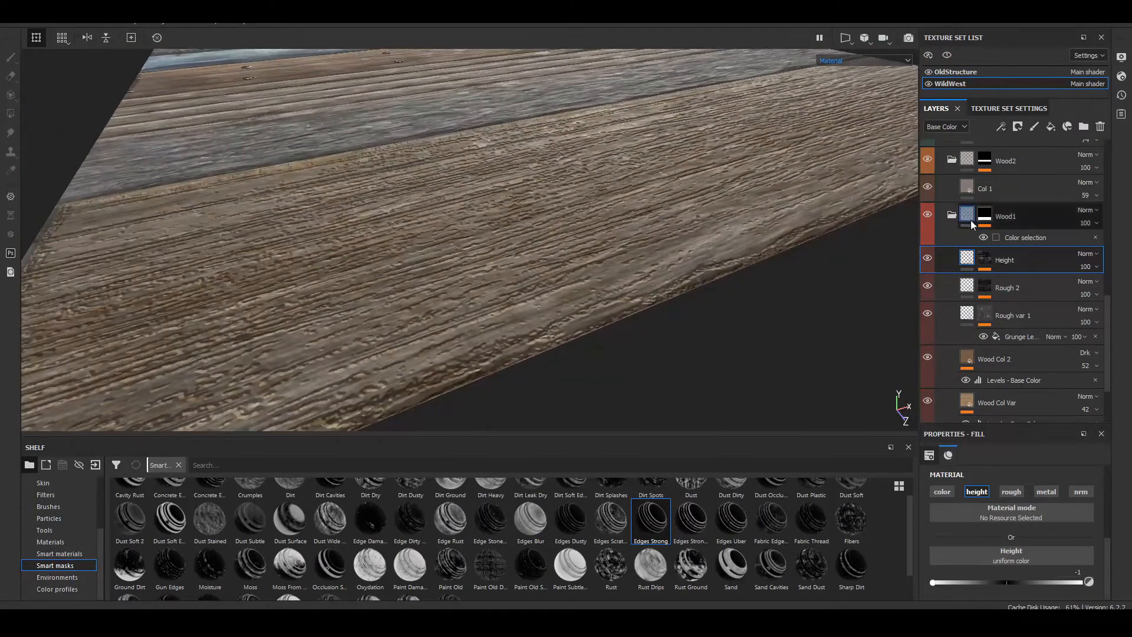
Step: Set the Height layer's uniform height to about -0.066 and check the softened grain up close
left_click(984, 260)
left_click(967, 260)
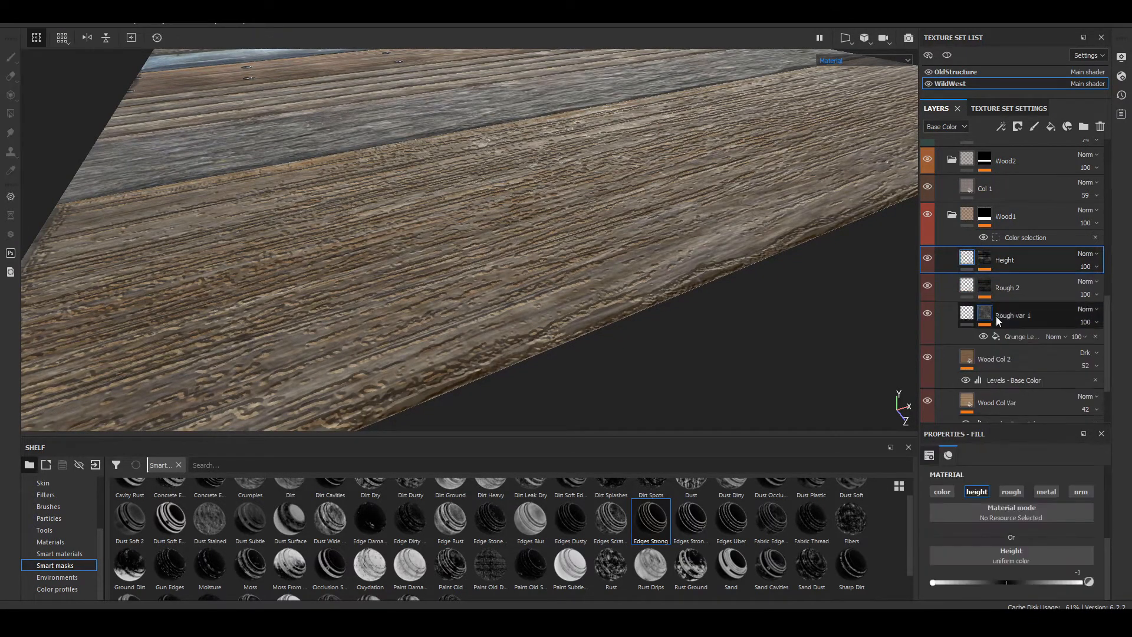
left_click(1002, 581)
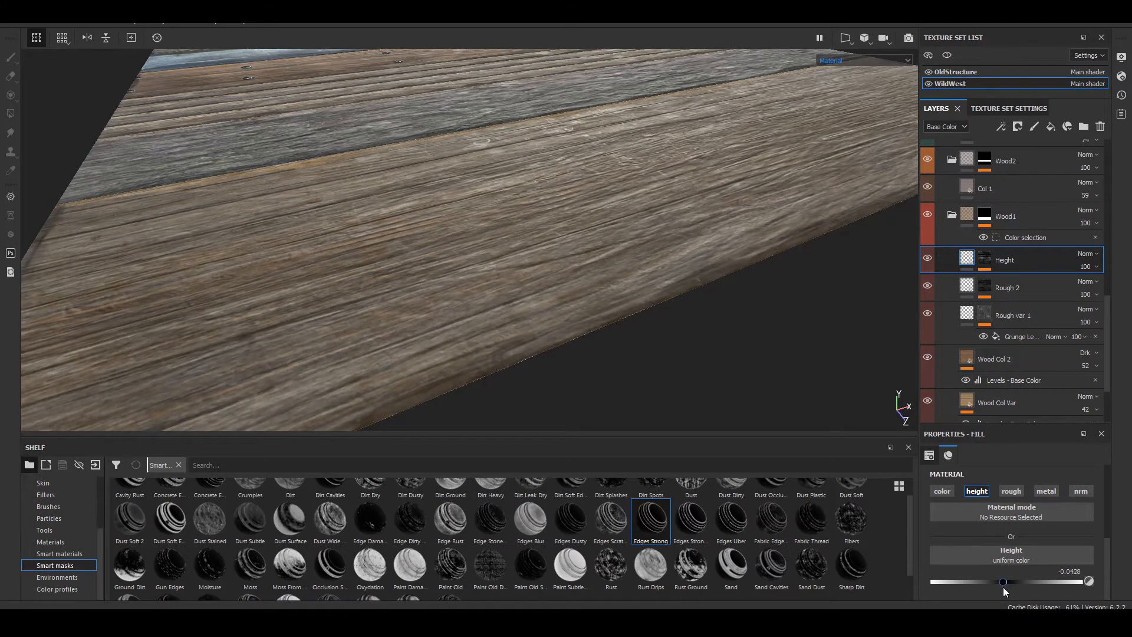
left_click_drag(1003, 587, 1002, 587)
scroll(608, 215, "up", 4)
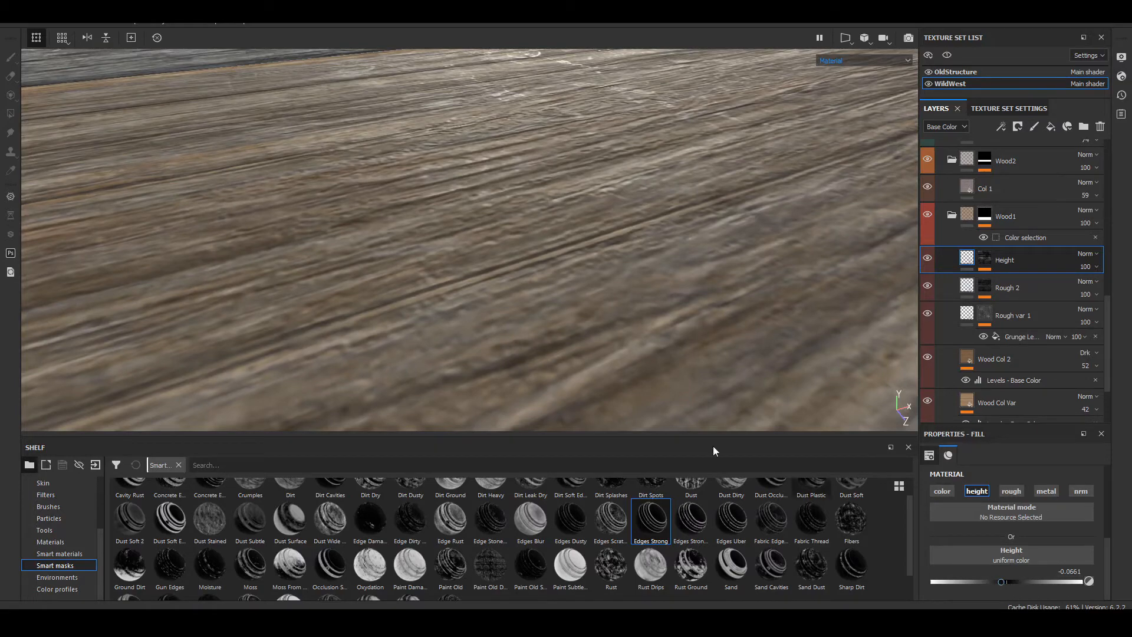
left_click_drag(477, 242, 466, 288, "alt")
right_click_drag(465, 288, 581, 296, "shift")
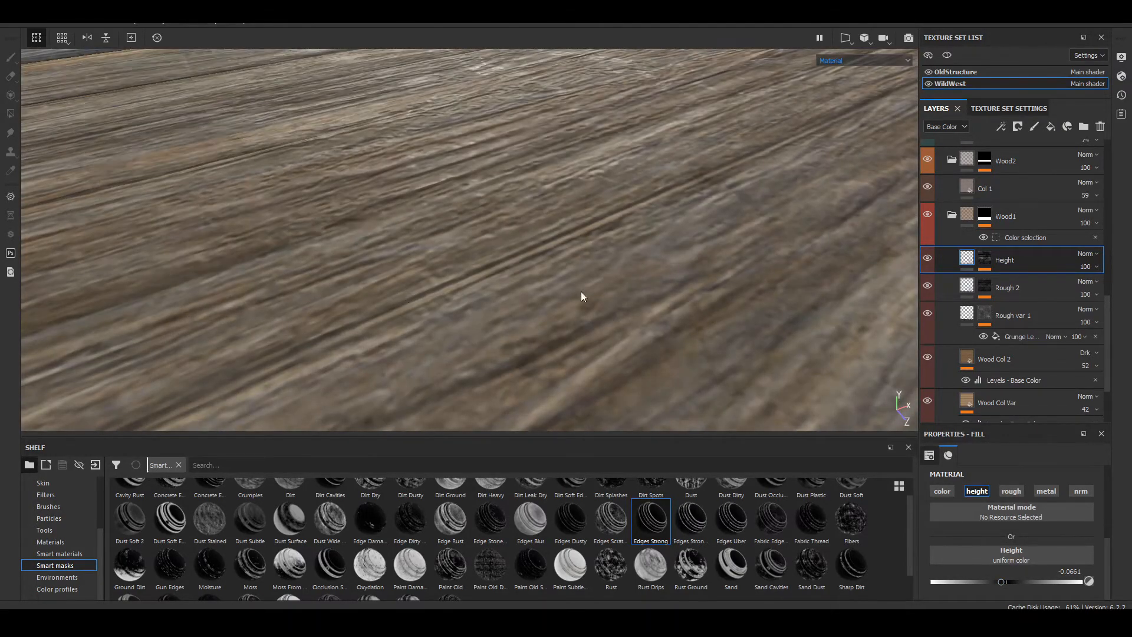
Step: Enable the color channel on the Height layer and inspect its coverage of the plank
left_click(944, 493)
scroll(431, 226, "down", 5)
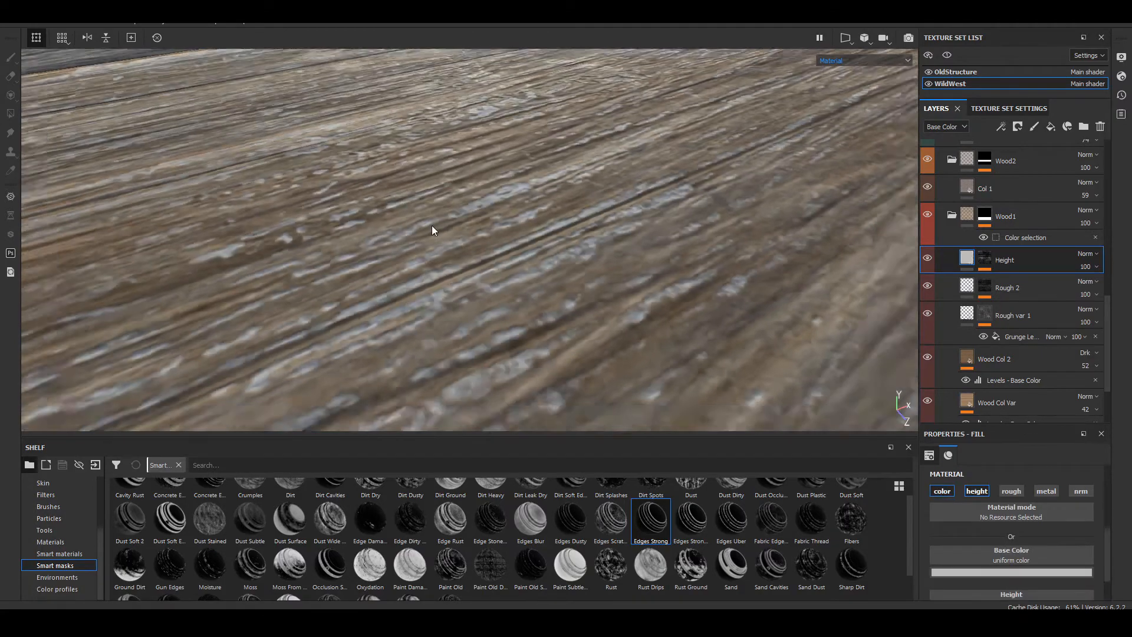
left_click_drag(431, 225, 439, 293, "alt")
scroll(682, 260, "up", 6)
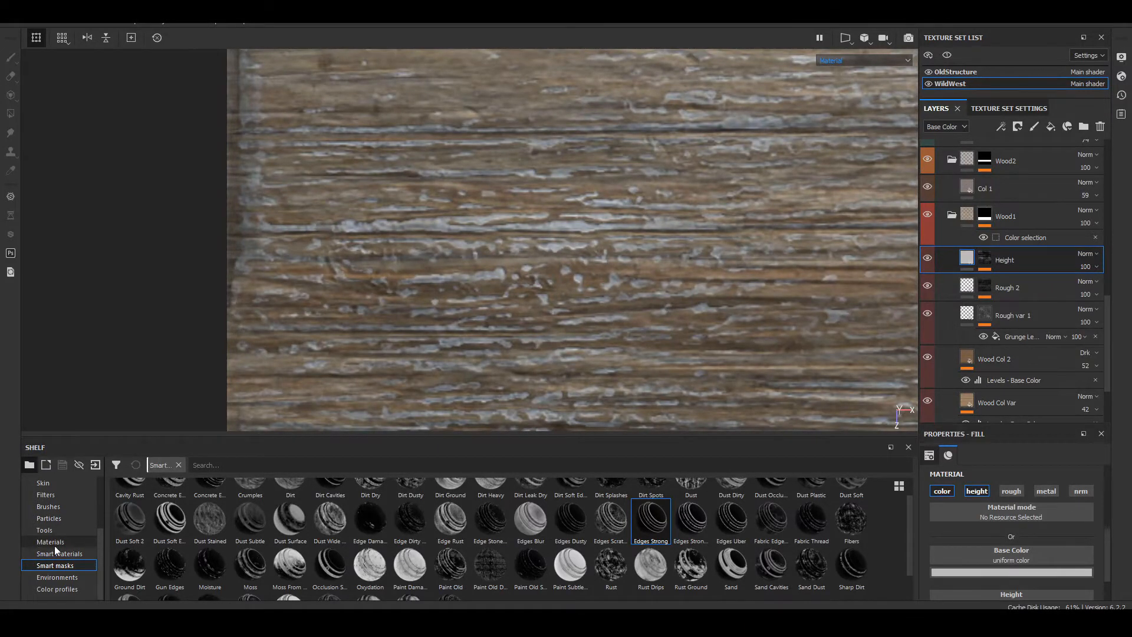
Step: Try the Wood American Cherry material on the Height layer and inspect it on the plank
left_click(59, 543)
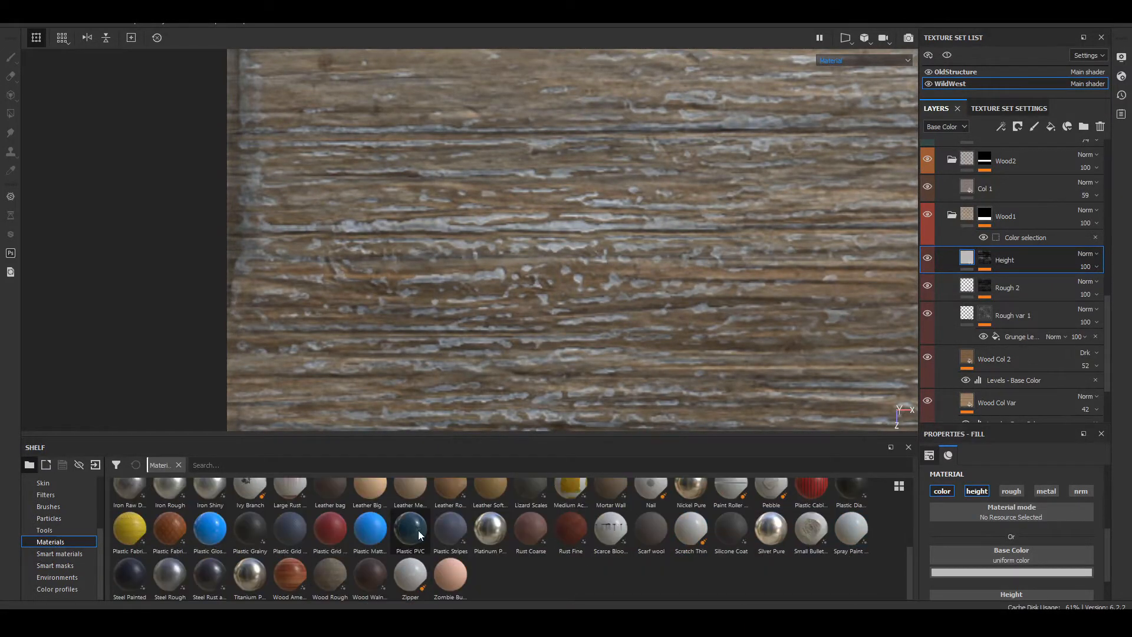
left_click(281, 579)
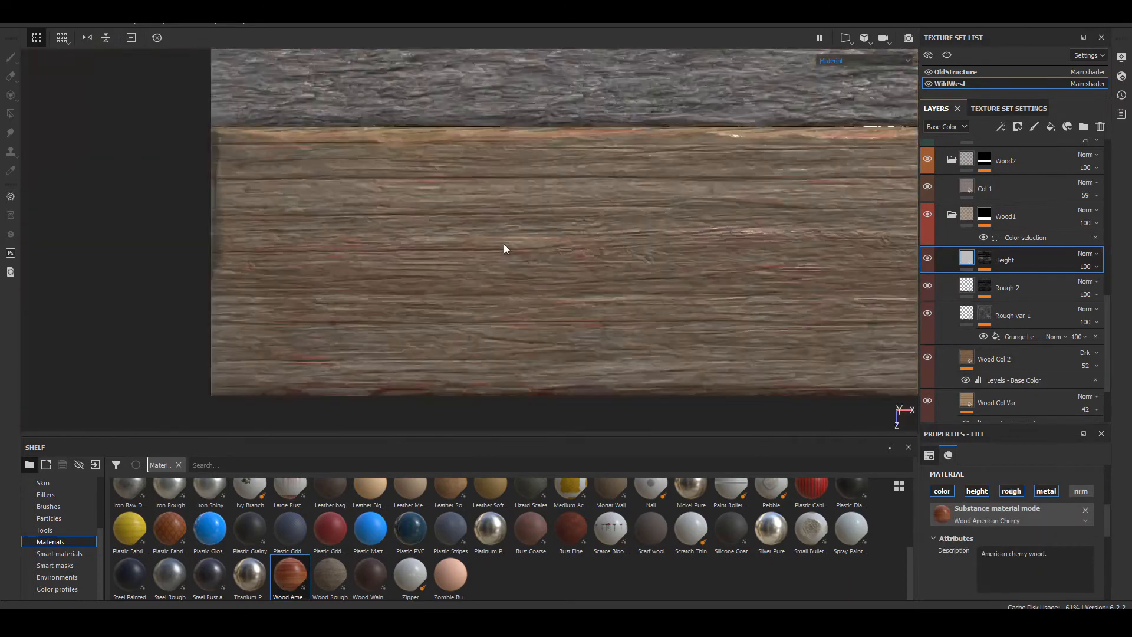
middle_click_drag(504, 243, 595, 208, "alt")
scroll(427, 233, "up", 3)
left_click_drag(539, 313, 510, 276, "alt")
right_click_drag(511, 276, 431, 277, "shift")
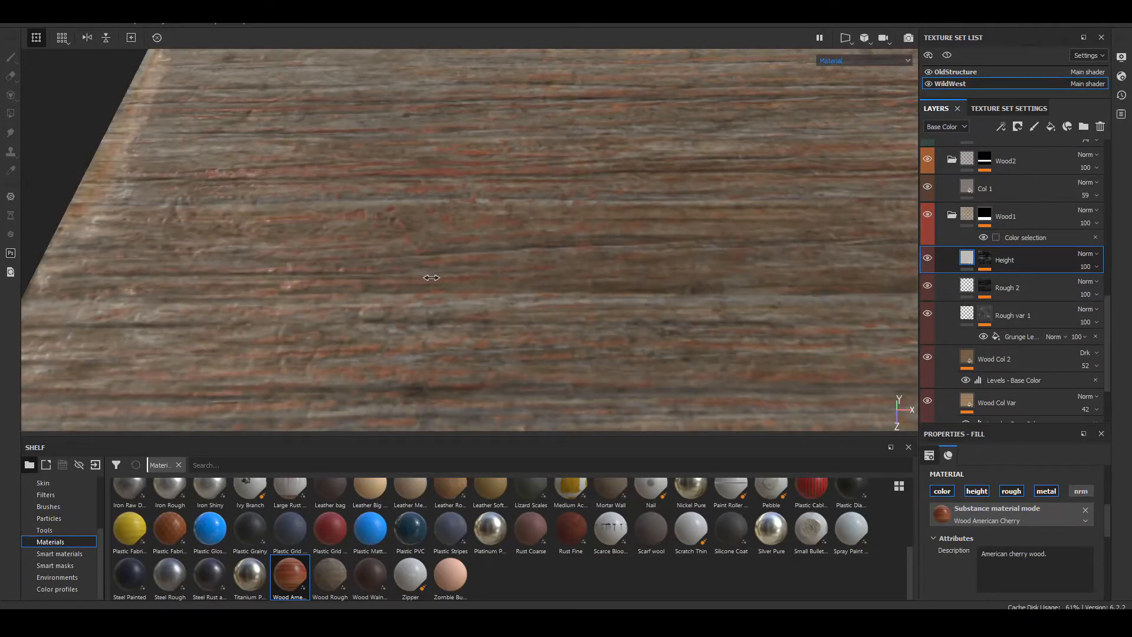
Step: Assign the Wood Rough material to the Height layer and lighten its color to about RGB 0.509, 0.421, 0.312
left_click(329, 579)
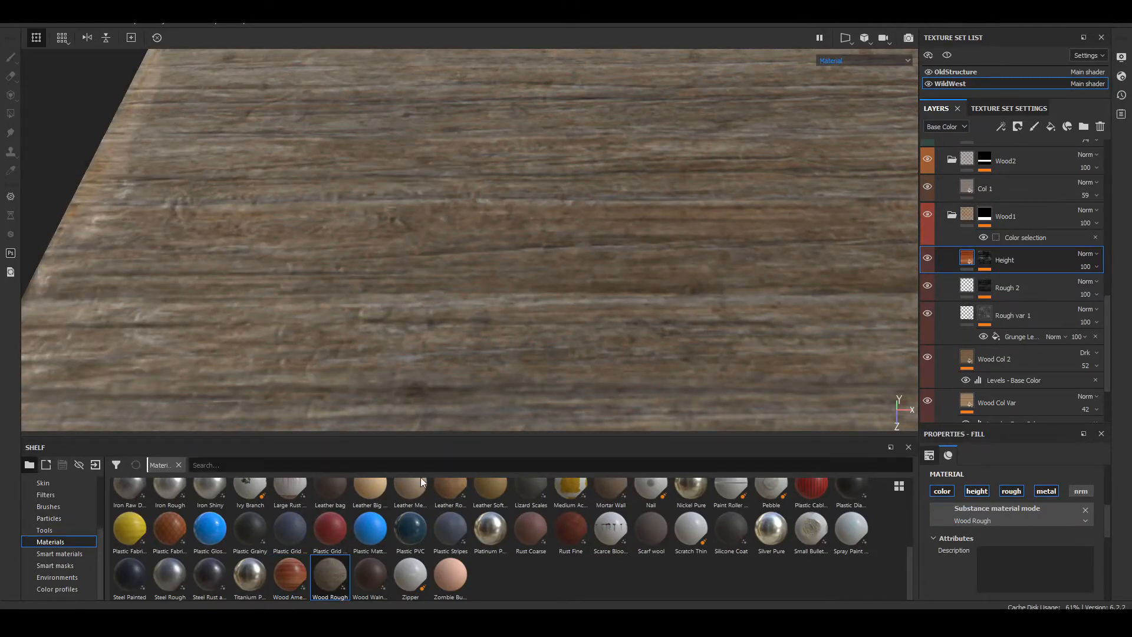
left_click(1032, 516)
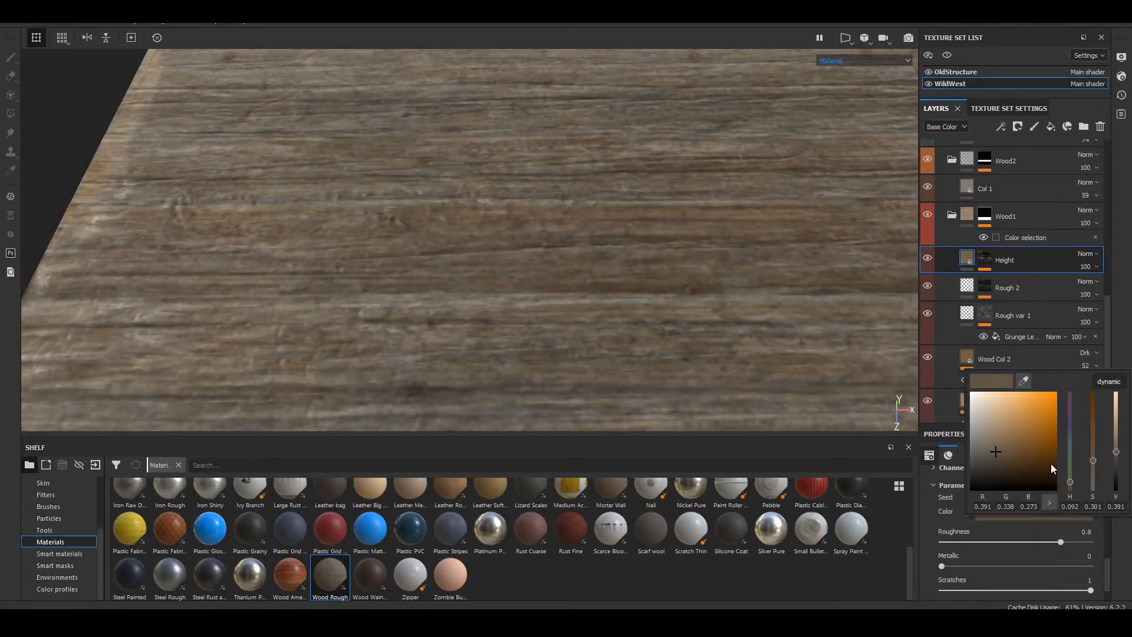
left_click_drag(1041, 434, 1003, 439)
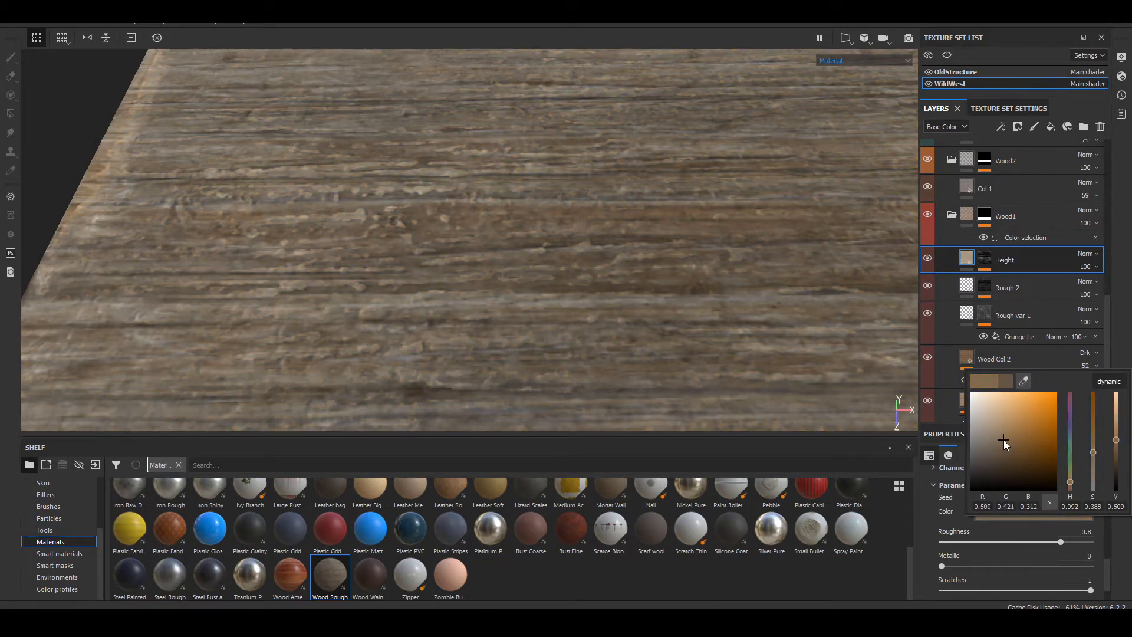
Step: Examine the lightened Wood Rough flakes on the Wood1 plank from a distance, at grazing angles and close up
left_click_drag(804, 354, 576, 303, "alt")
scroll(555, 273, "down", 5)
middle_click_drag(555, 273, 821, 265, "alt")
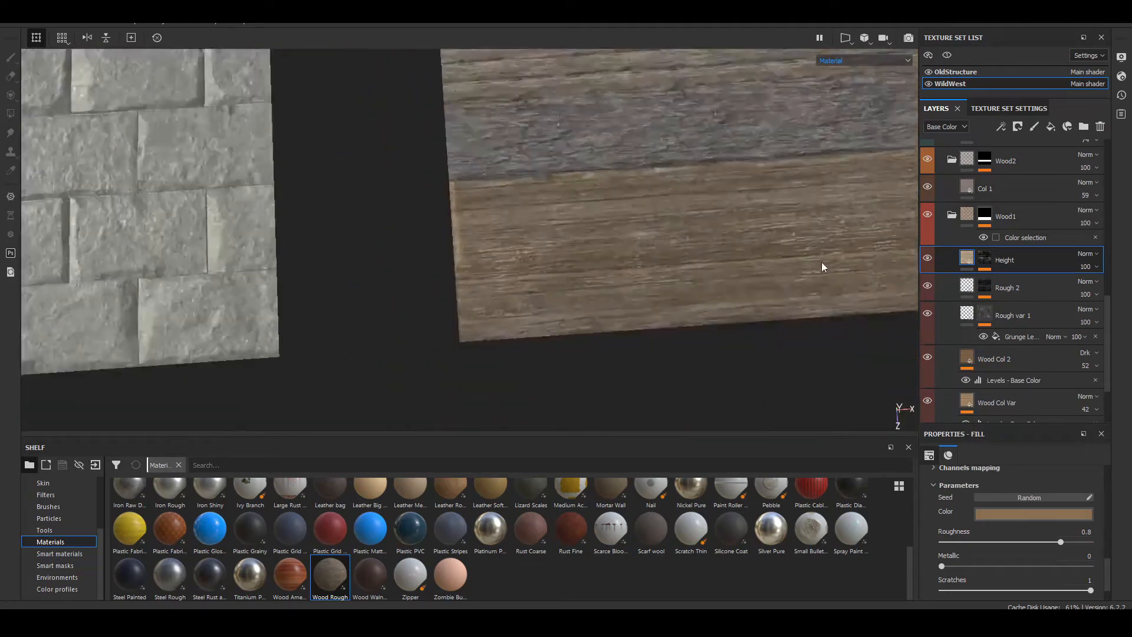
left_click_drag(821, 265, 626, 229, "alt")
scroll(625, 236, "up", 6)
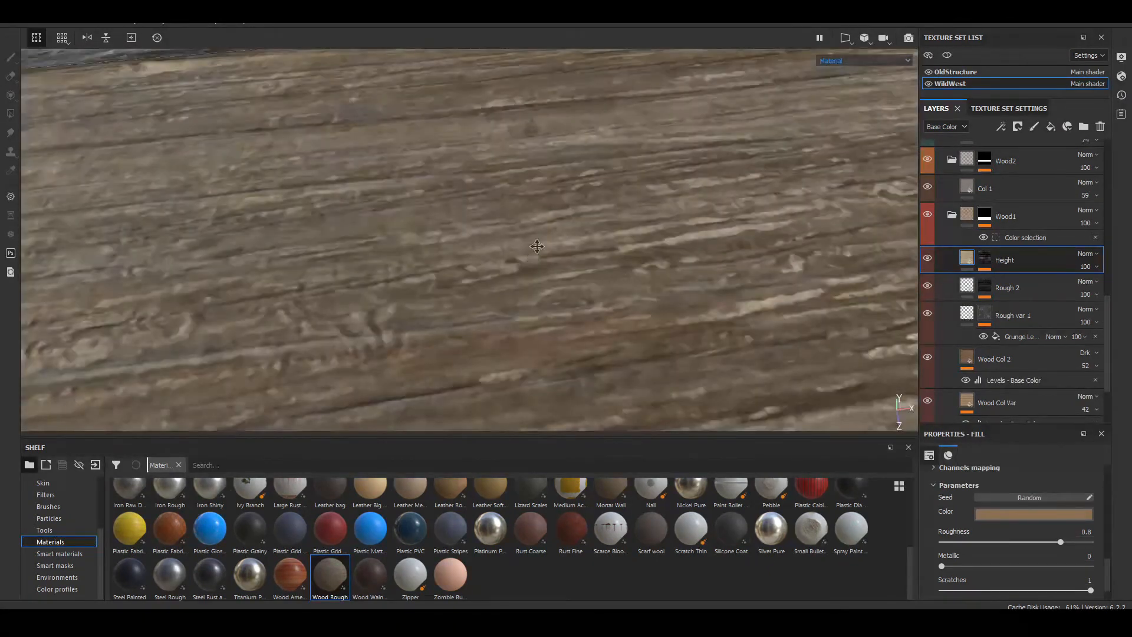
left_click_drag(388, 201, 654, 167, "alt")
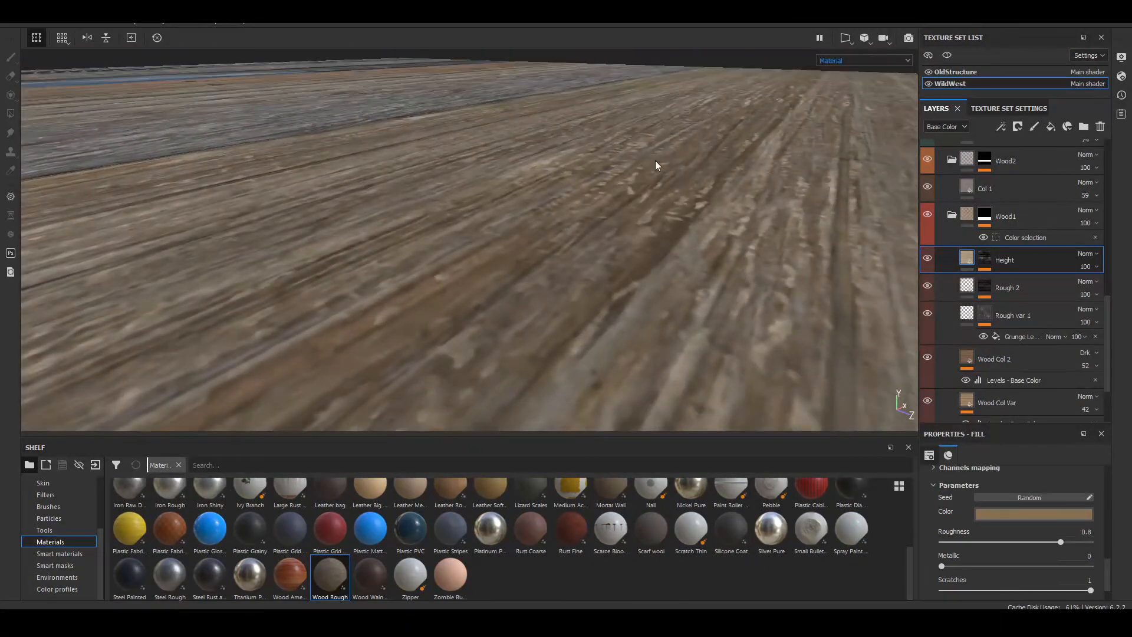
scroll(692, 258, "down", 6)
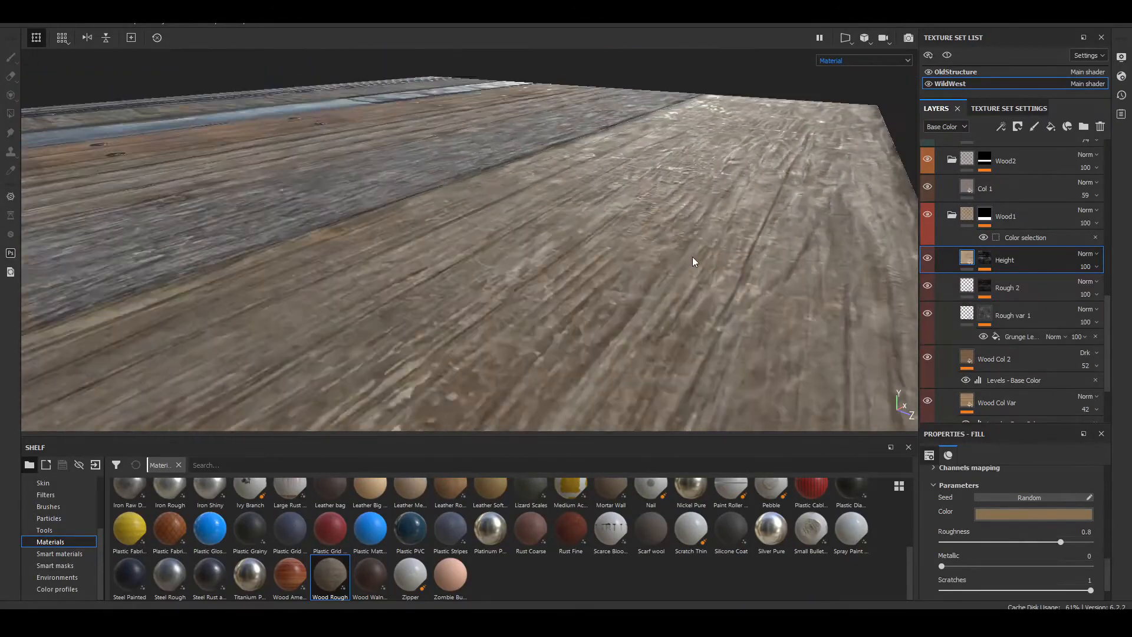
left_click_drag(764, 280, 621, 350, "alt")
scroll(607, 294, "up", 5)
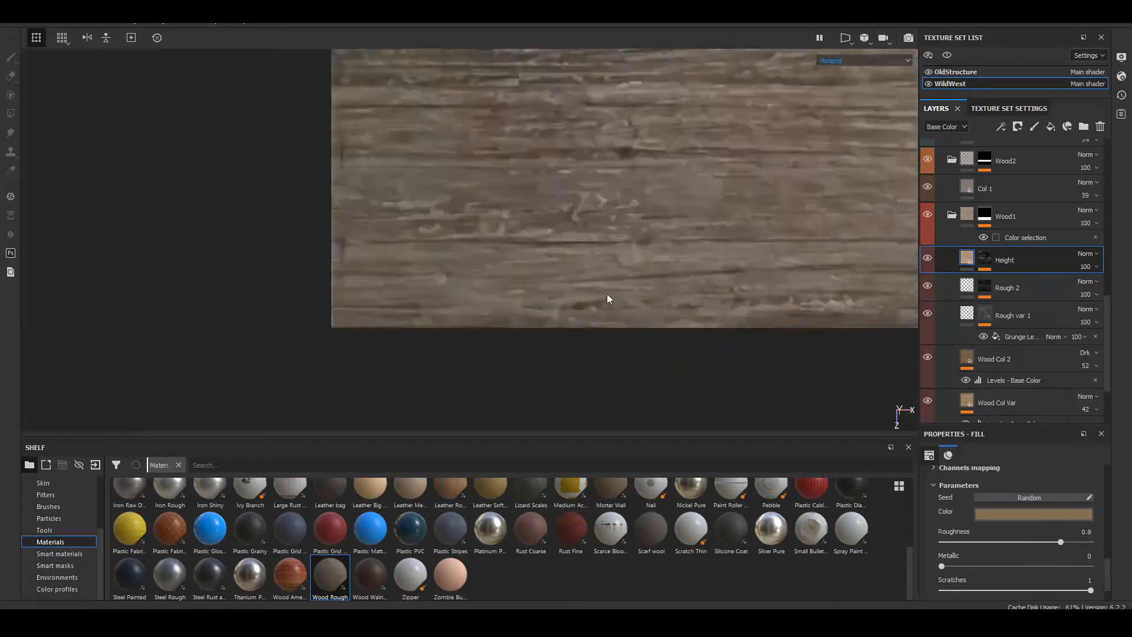
middle_click_drag(498, 211, 549, 248, "alt")
left_click_drag(549, 248, 653, 306, "alt")
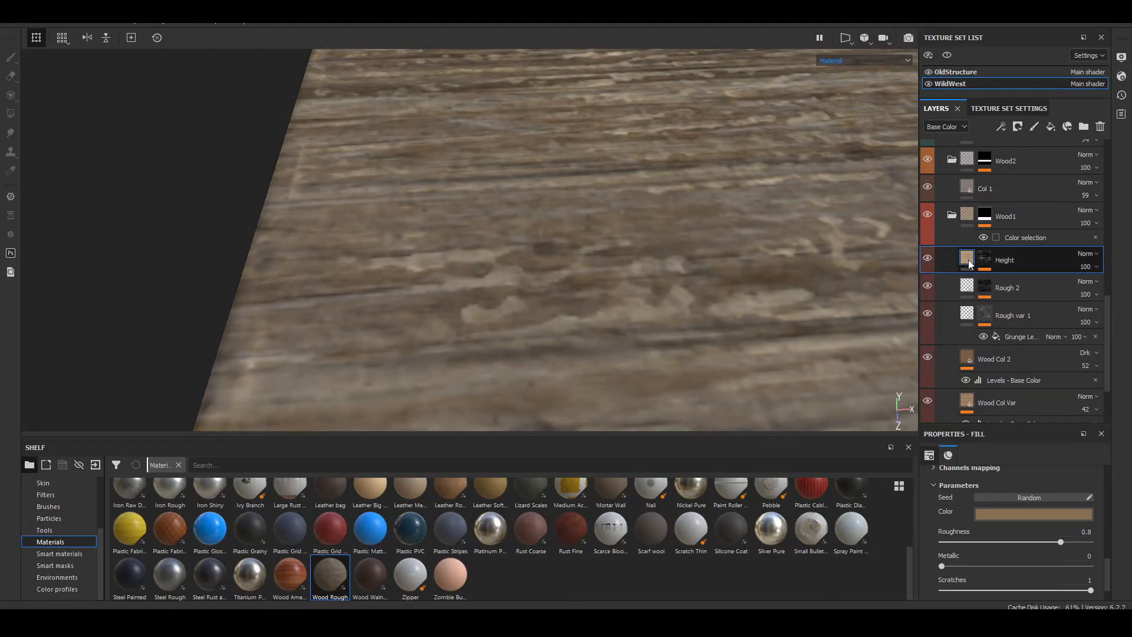
Step: Expand Wood Rough's technical parameters, try a much larger Height Range, and undo that change
scroll(1006, 550, "up", 5)
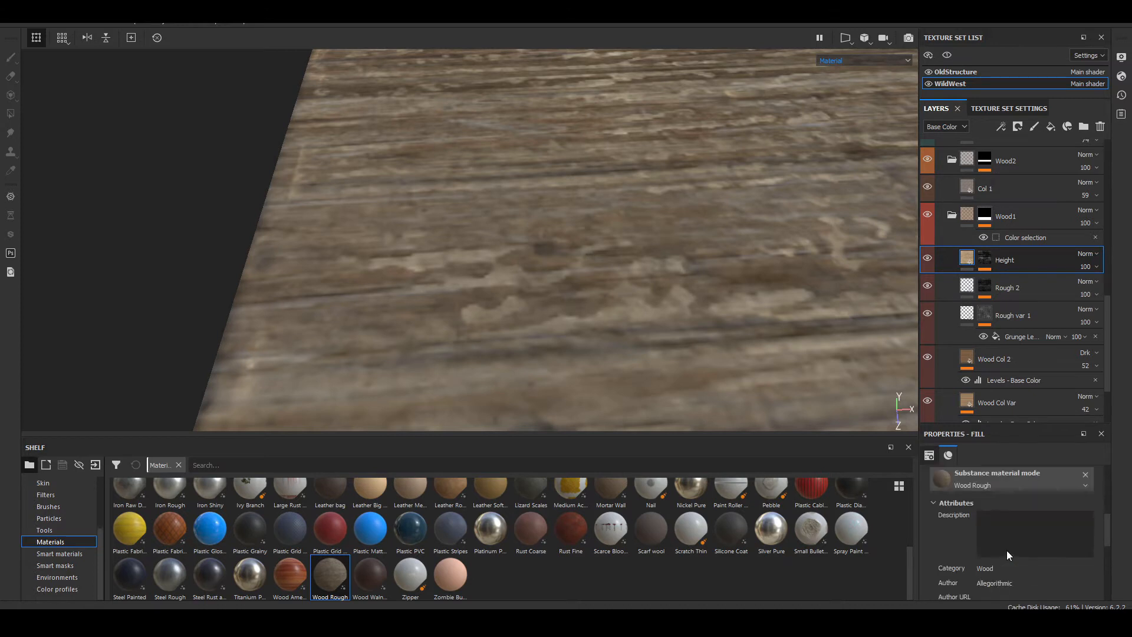
scroll(1007, 550, "down", 5)
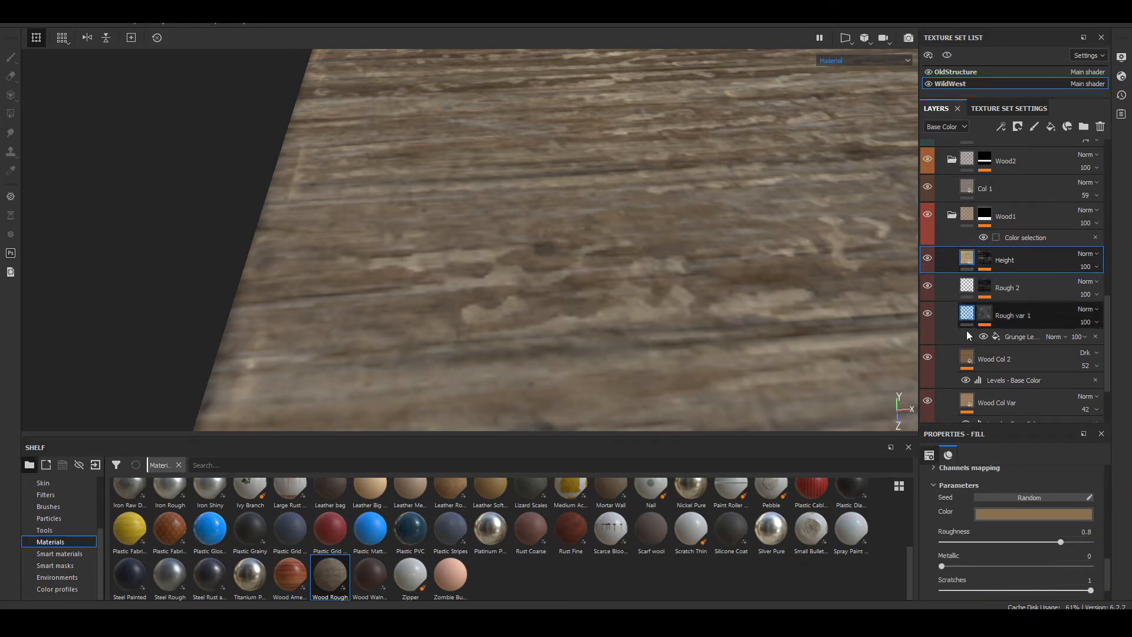
scroll(964, 525, "up", 1)
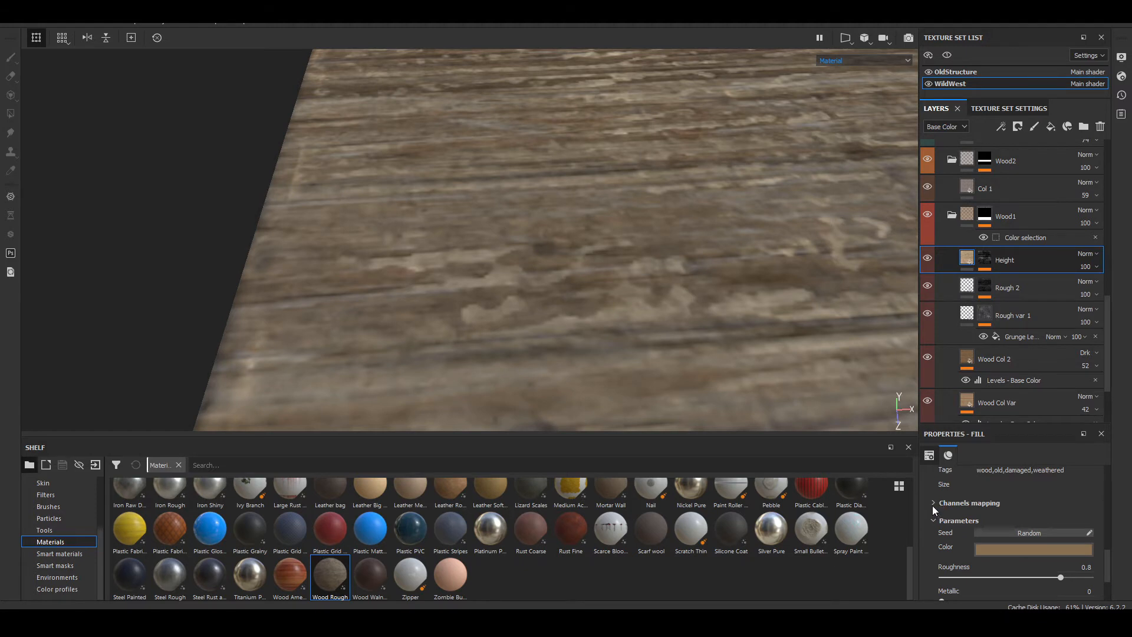
scroll(937, 536, "down", 1)
left_click(942, 572)
scroll(1016, 517, "down", 1)
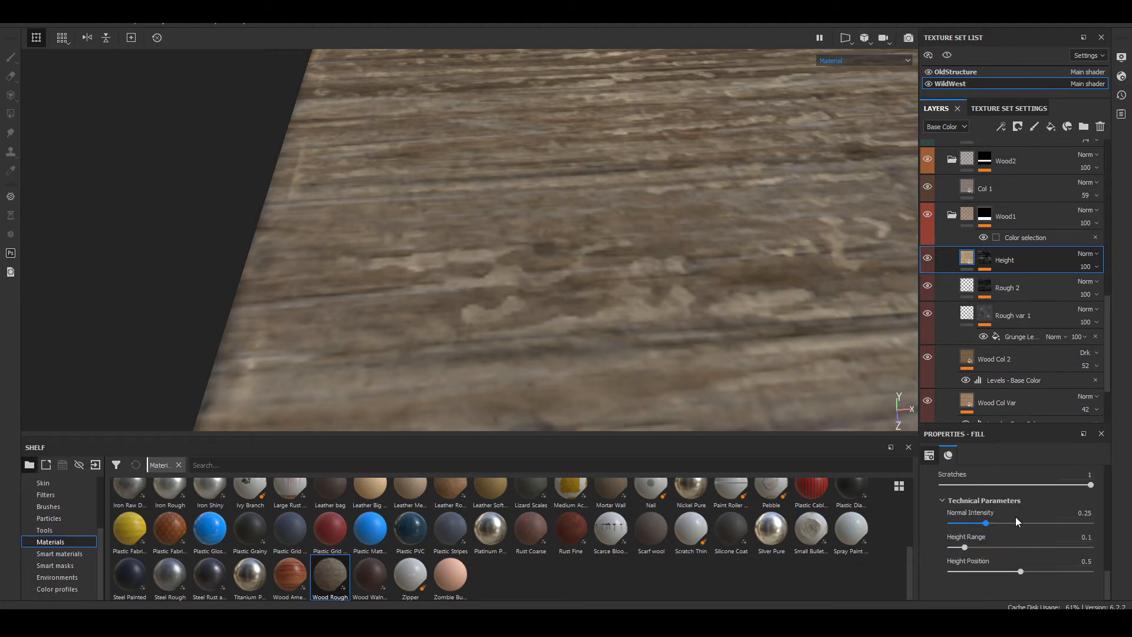
left_click(964, 548)
left_click_drag(965, 548, 1103, 568)
key("ctrl+z")
Step: Set Wood Rough's Height Position to 0.47 and check the flakes' relief close up
left_click_drag(1020, 576, 1017, 576)
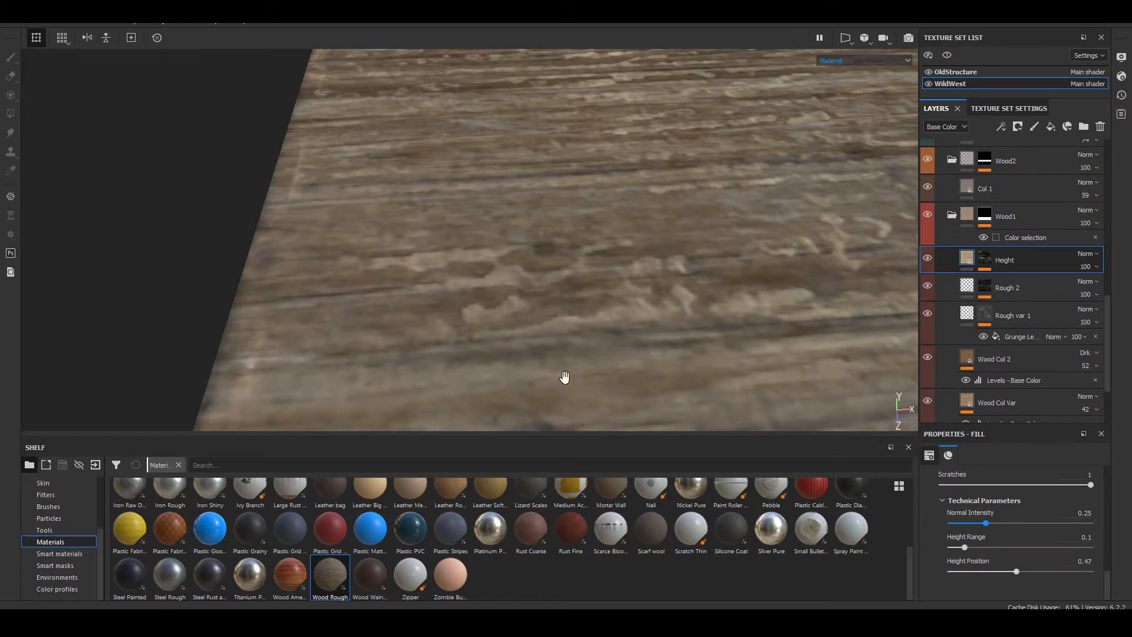
left_click_drag(564, 376, 717, 338, "alt")
scroll(720, 338, "down", 4)
middle_click_drag(720, 339, 806, 304, "alt")
left_click_drag(806, 304, 498, 250, "alt")
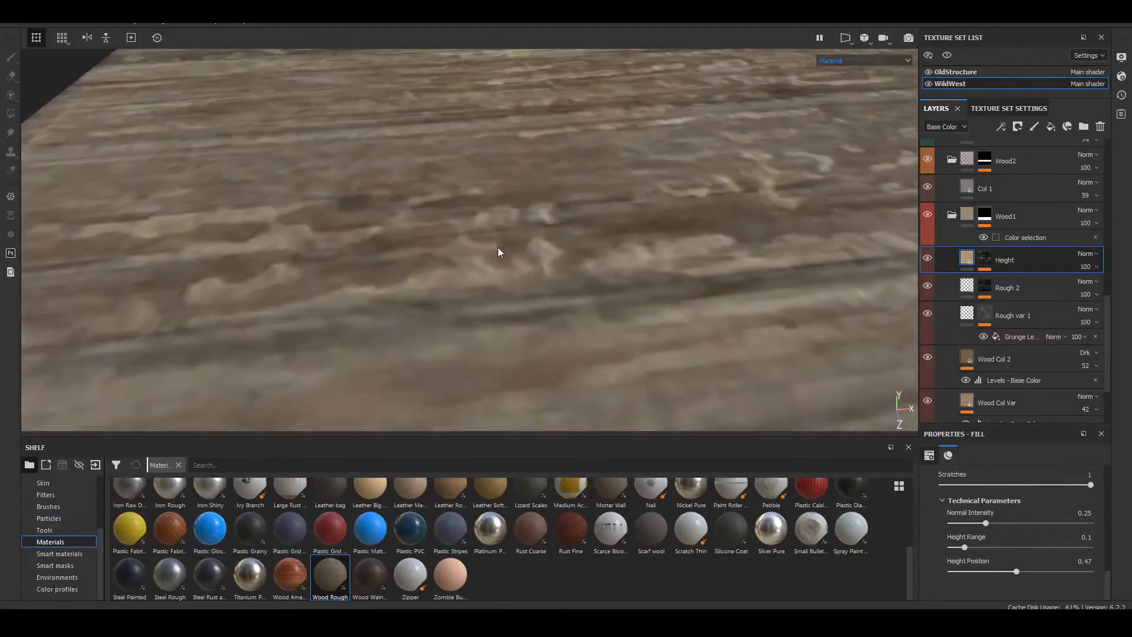
scroll(497, 250, "up", 3)
middle_click_drag(498, 250, 533, 263, "alt")
left_click_drag(533, 263, 639, 228, "alt")
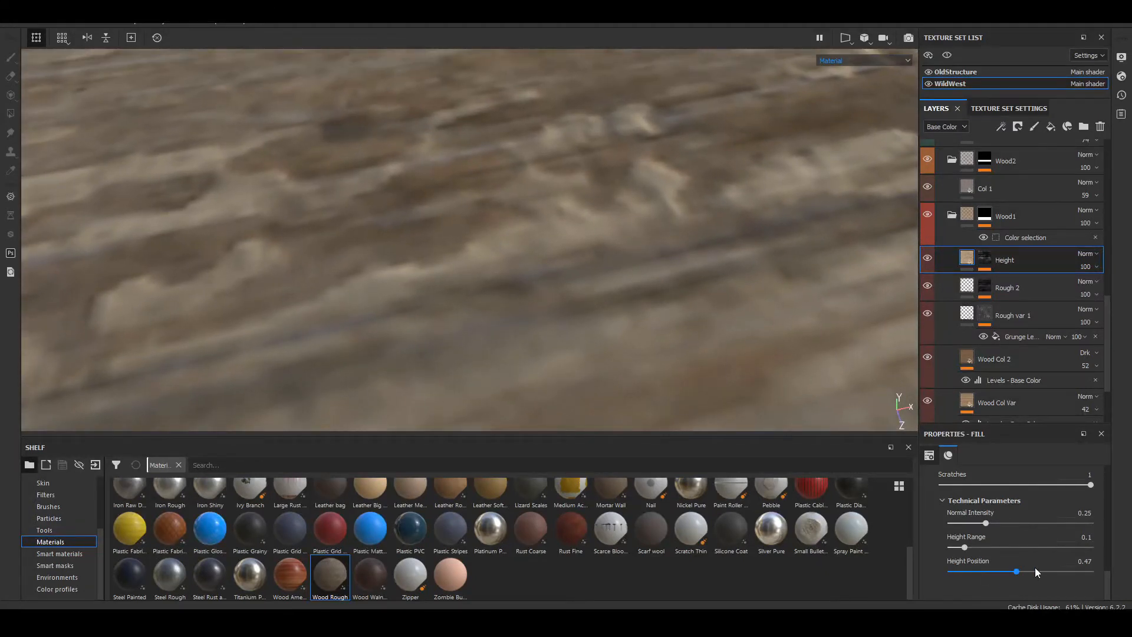
Step: Compare the relief with Wood Rough's Height Position at 0, and set it back to 0.47
left_click_drag(1013, 571, 945, 573)
scroll(592, 347, "down", 5)
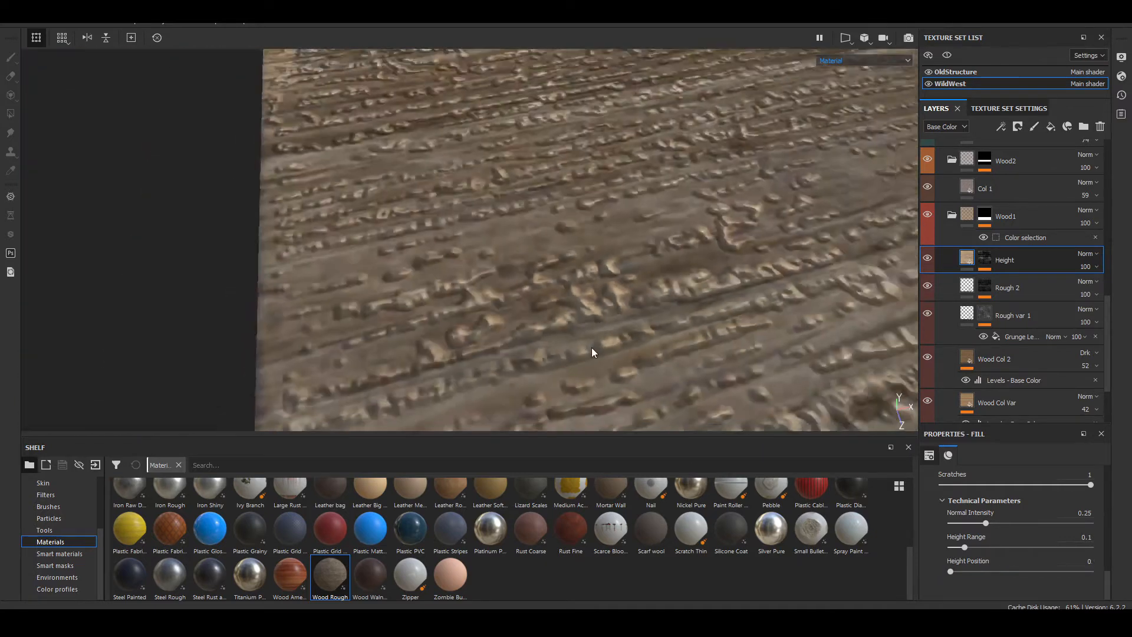
scroll(593, 350, "up", 10)
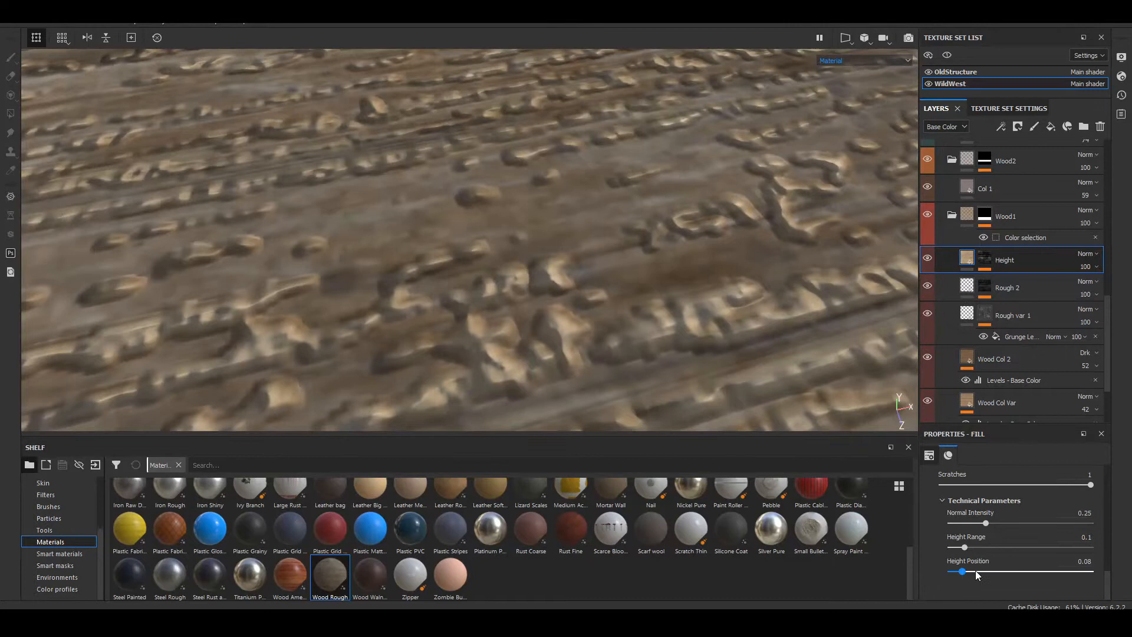
left_click_drag(977, 576, 1019, 576)
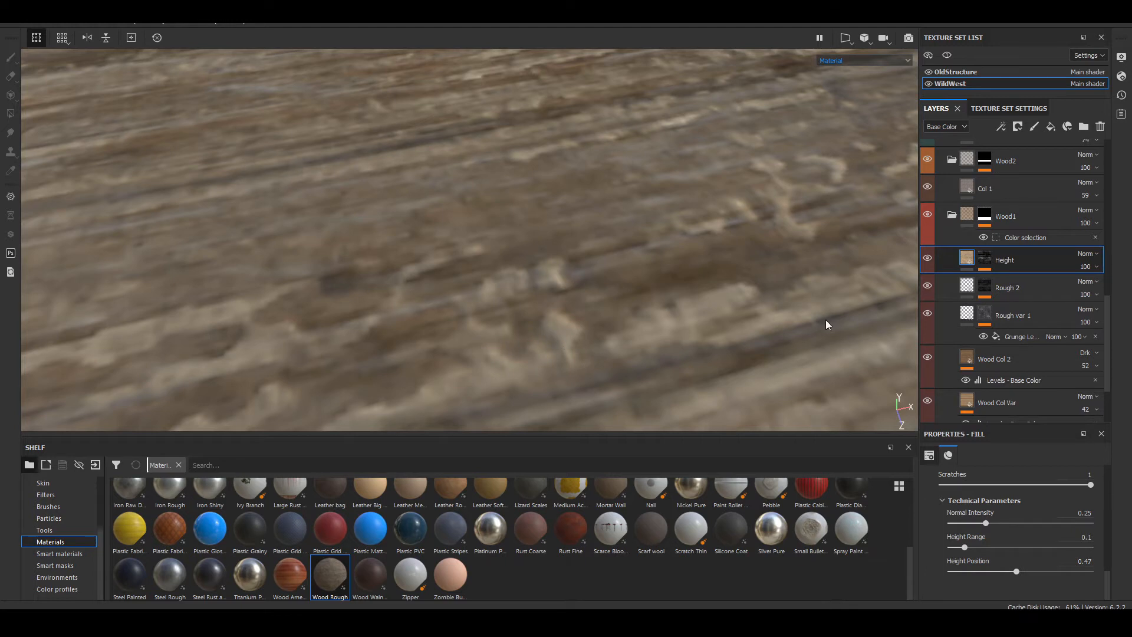
Step: Add a fill layer above Height in the Wood1 folder and copy the Height layer's mask
left_click(1053, 125)
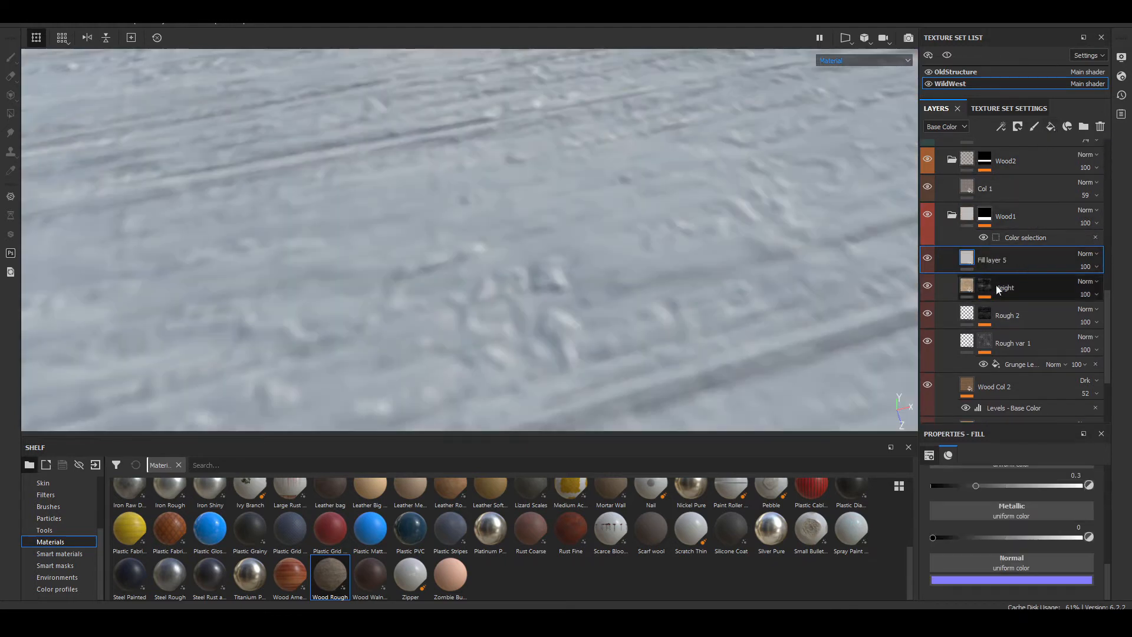
left_click(985, 286)
right_click(986, 288)
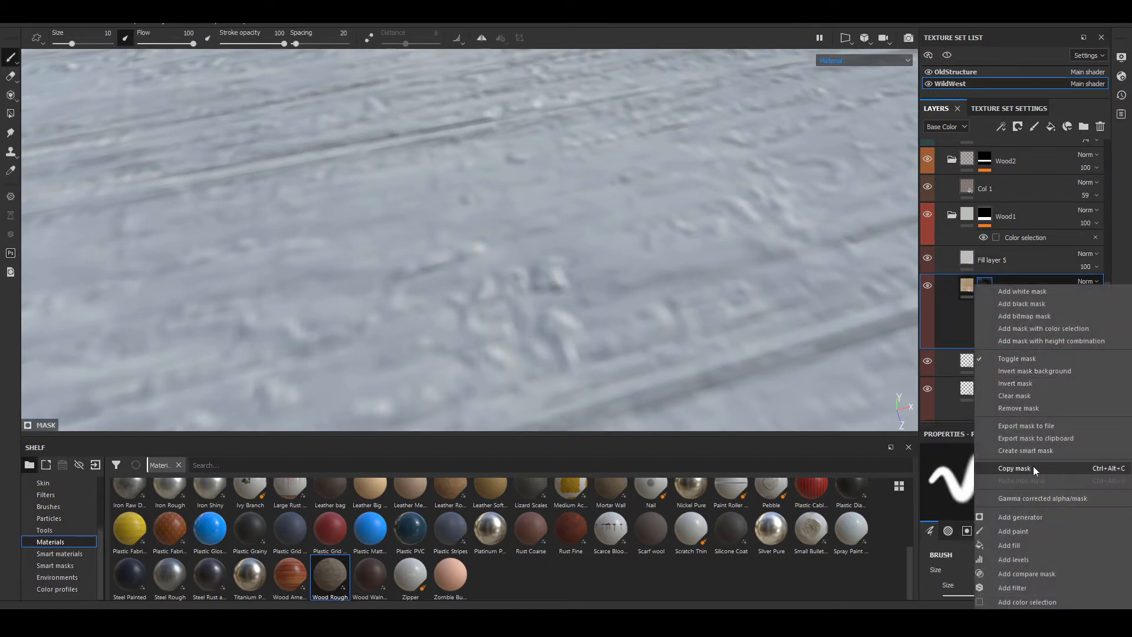
left_click(1097, 469)
Step: Give Fill layer 5 a black mask and paste the copied Height mask into it
left_click(977, 256)
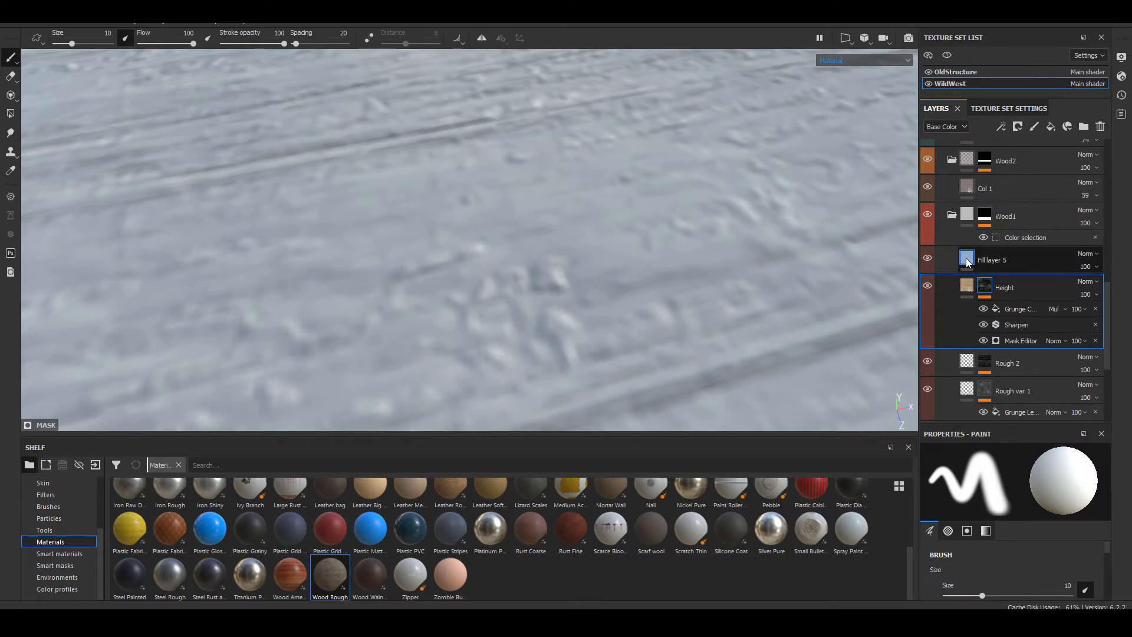
right_click(977, 255)
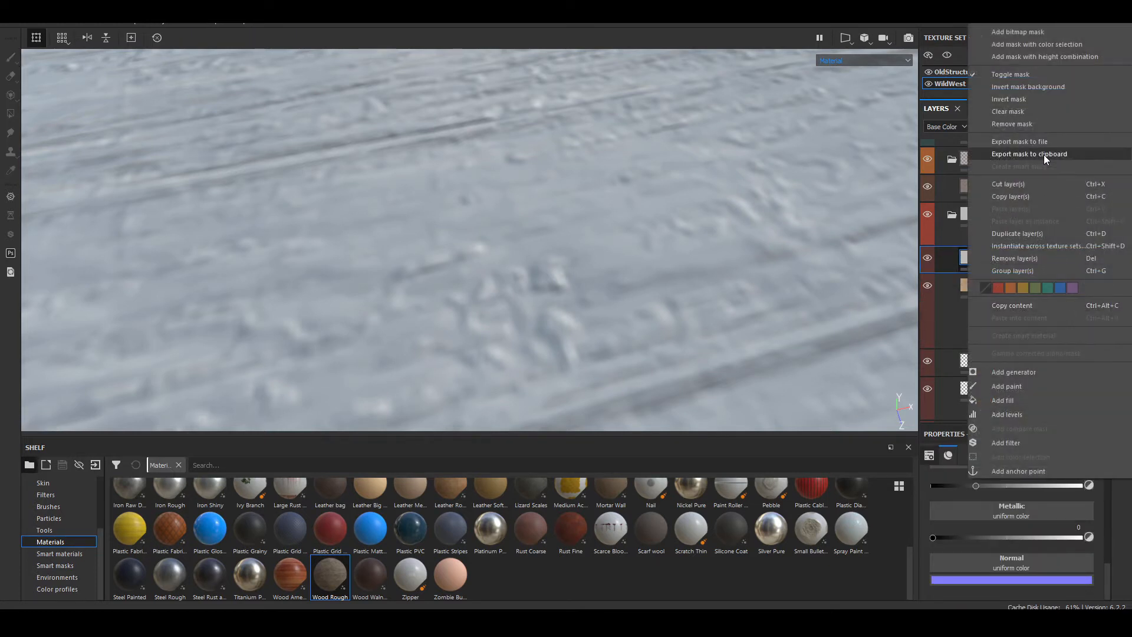
left_click(1031, 123)
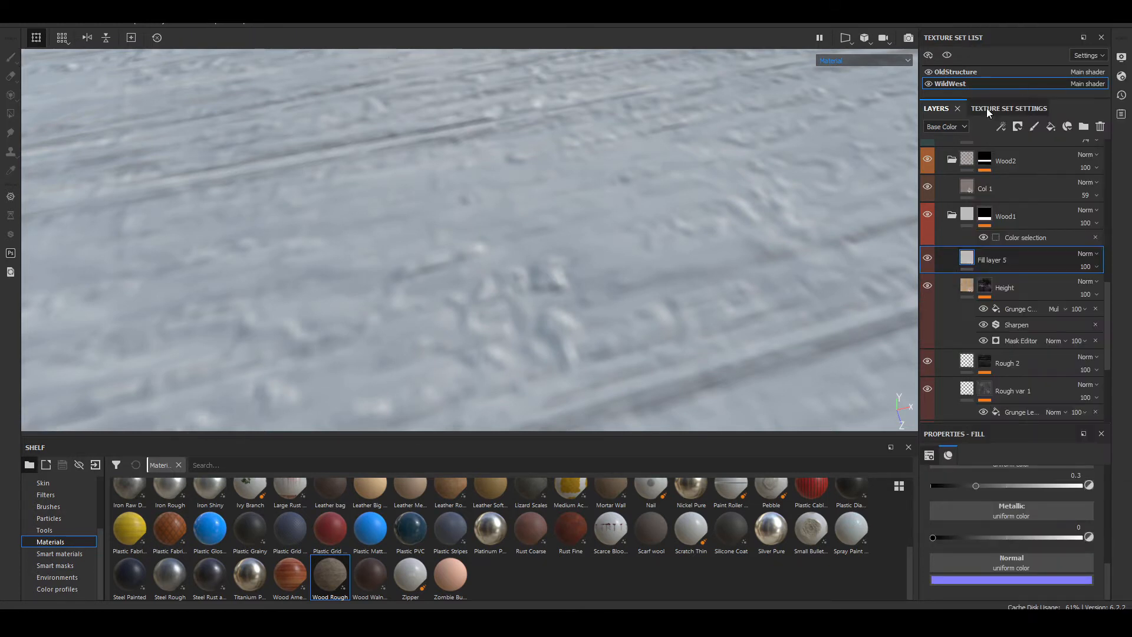
right_click(1030, 263)
left_click(977, 44)
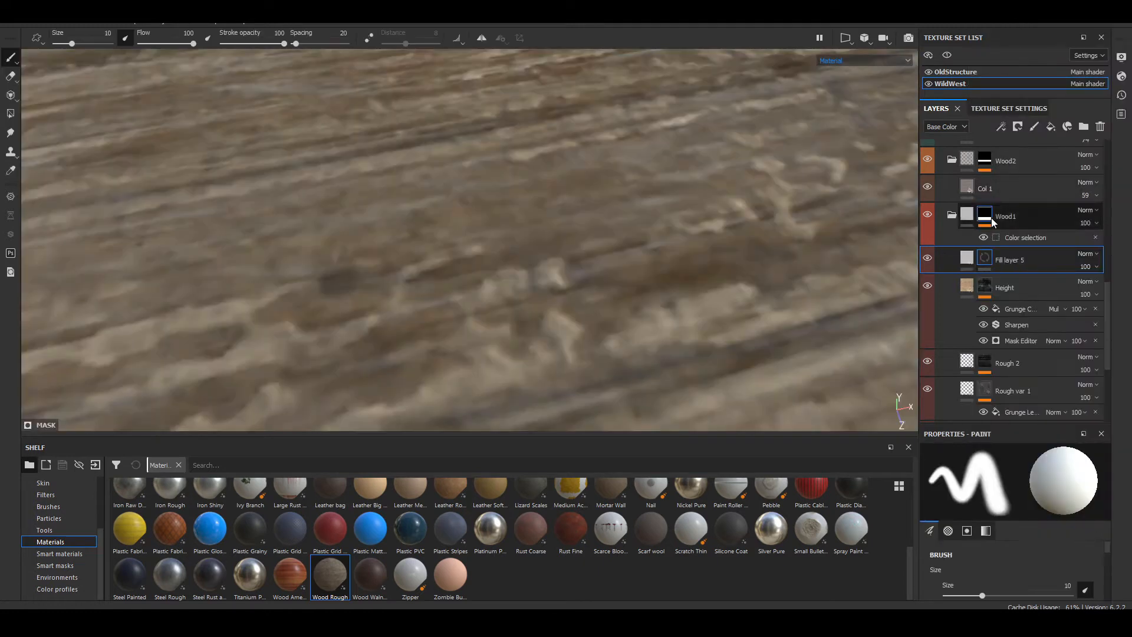
right_click(985, 260)
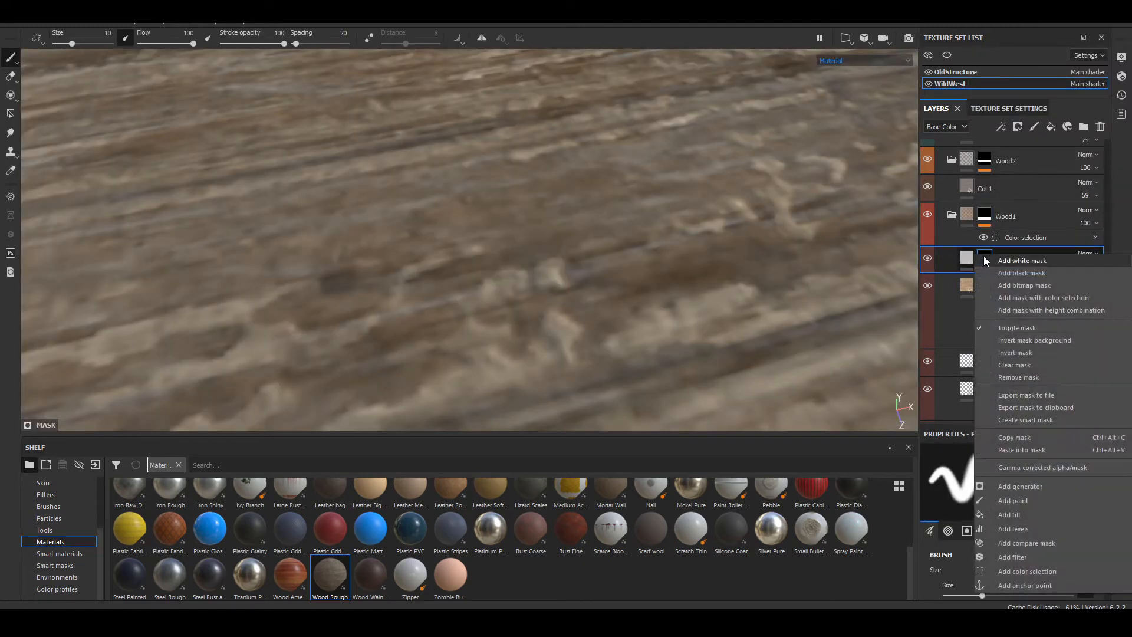
left_click(1058, 448)
Step: Assign the Wood Rough material to Fill layer 5 and lighten its color to RGB 0.539, 0.455, 0.352
scroll(622, 364, "down", 8)
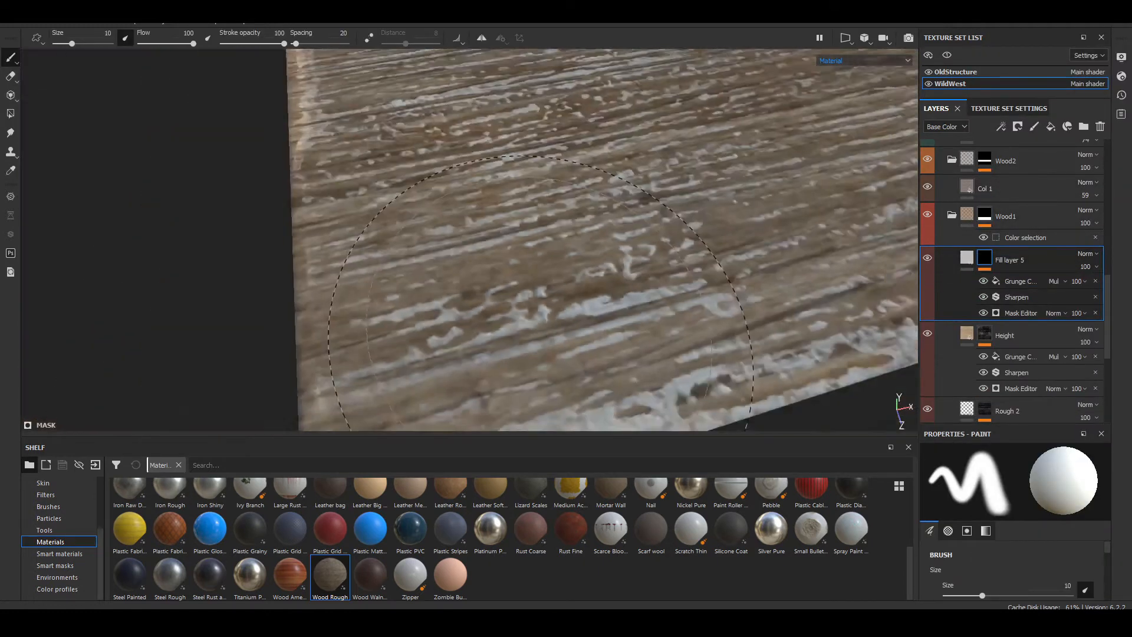
middle_click_drag(615, 357, 699, 212, "alt")
scroll(699, 212, "down", 4)
left_click_drag(699, 213, 592, 280, "alt")
scroll(600, 255, "up", 6)
right_click_drag(593, 280, 355, 506, "alt")
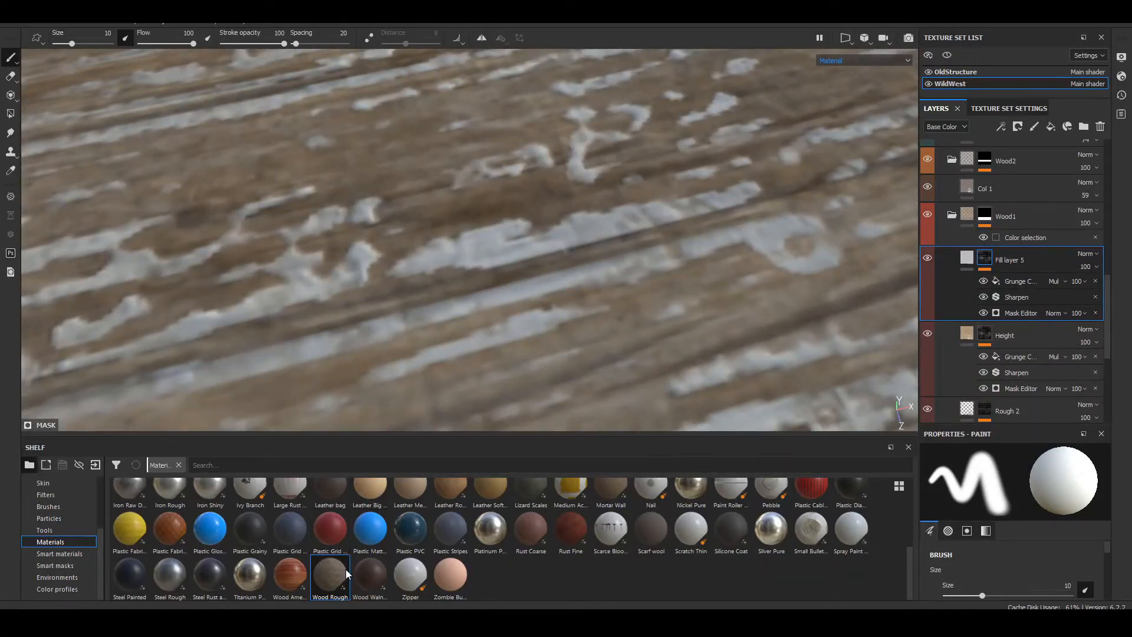
left_click(968, 258)
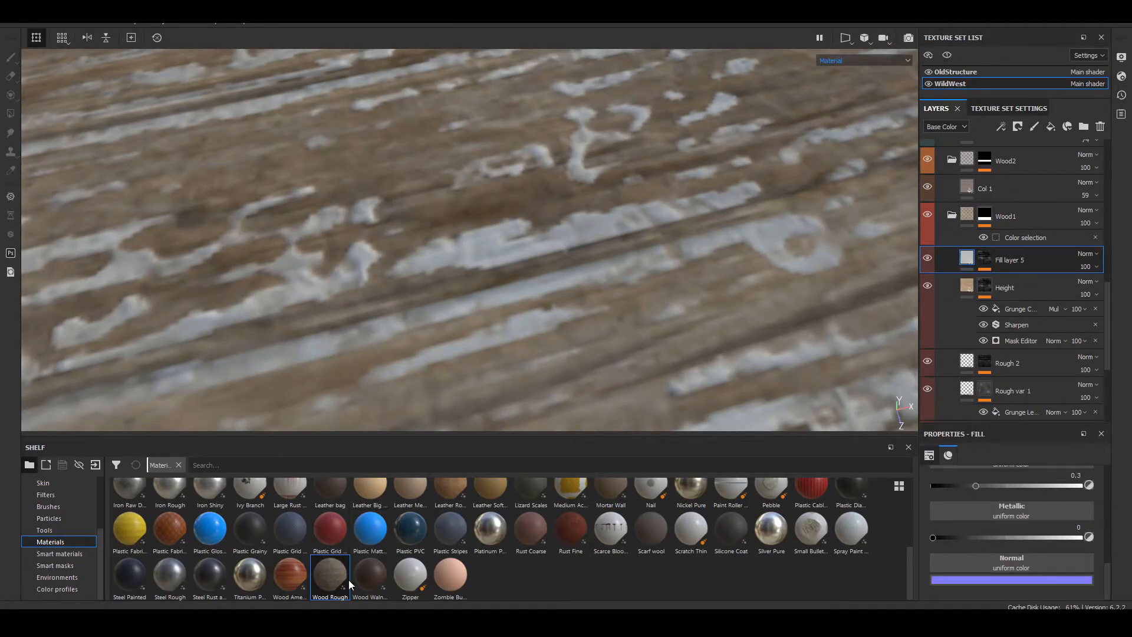
left_click(334, 571)
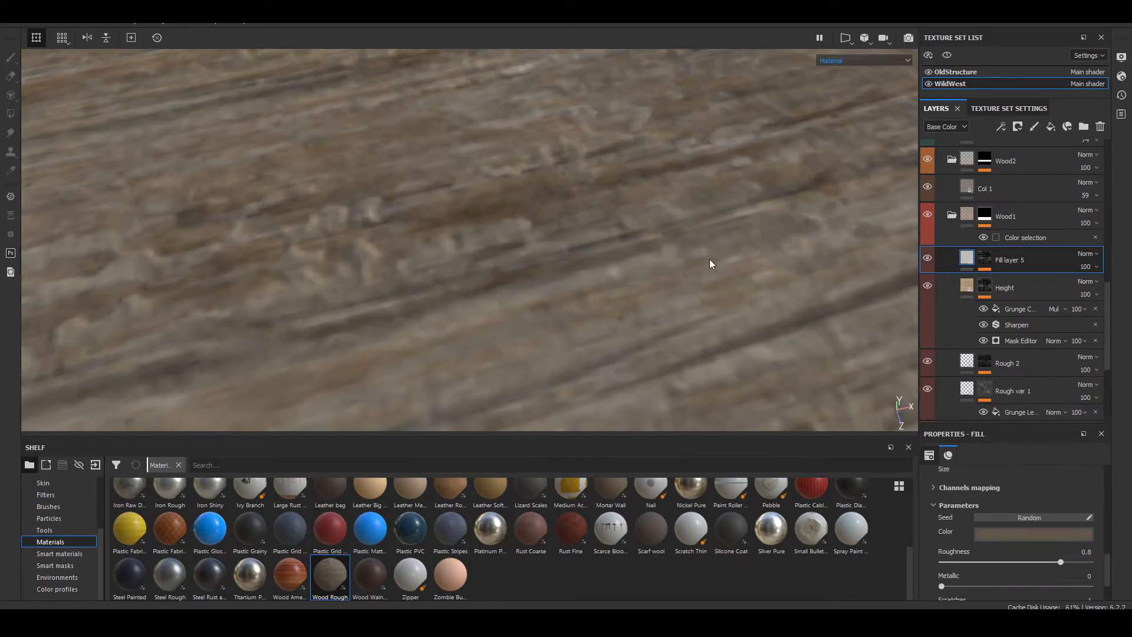
left_click(1037, 533)
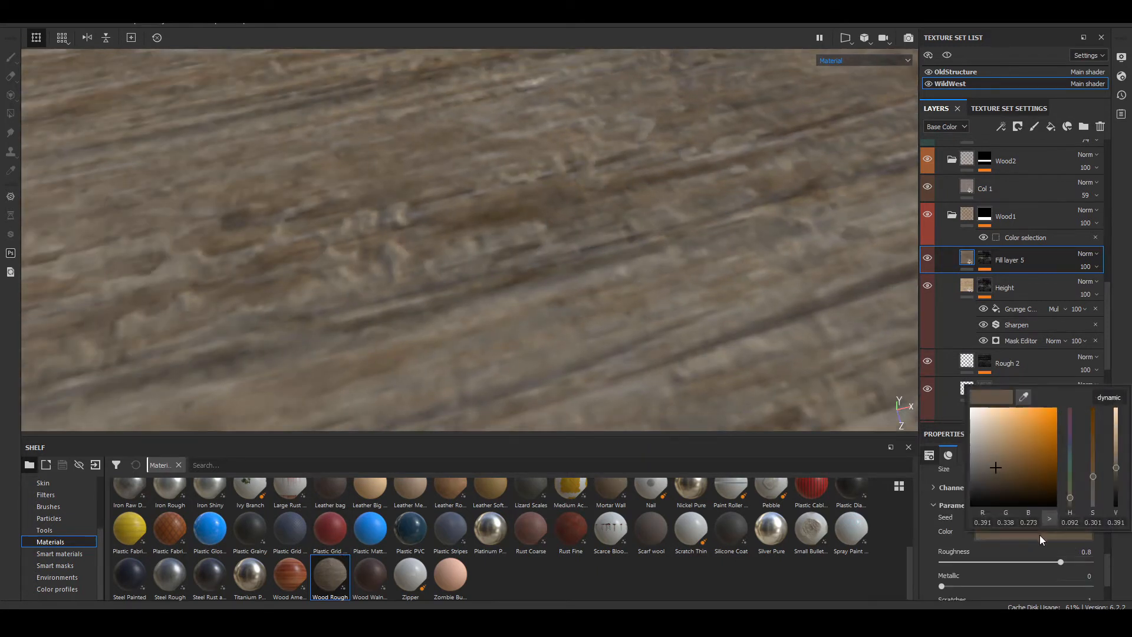
mouse_move(1004, 468)
left_mouse_down()
mouse_move(1010, 456)
mouse_move(993, 464)
mouse_move(999, 454)
left_mouse_up()
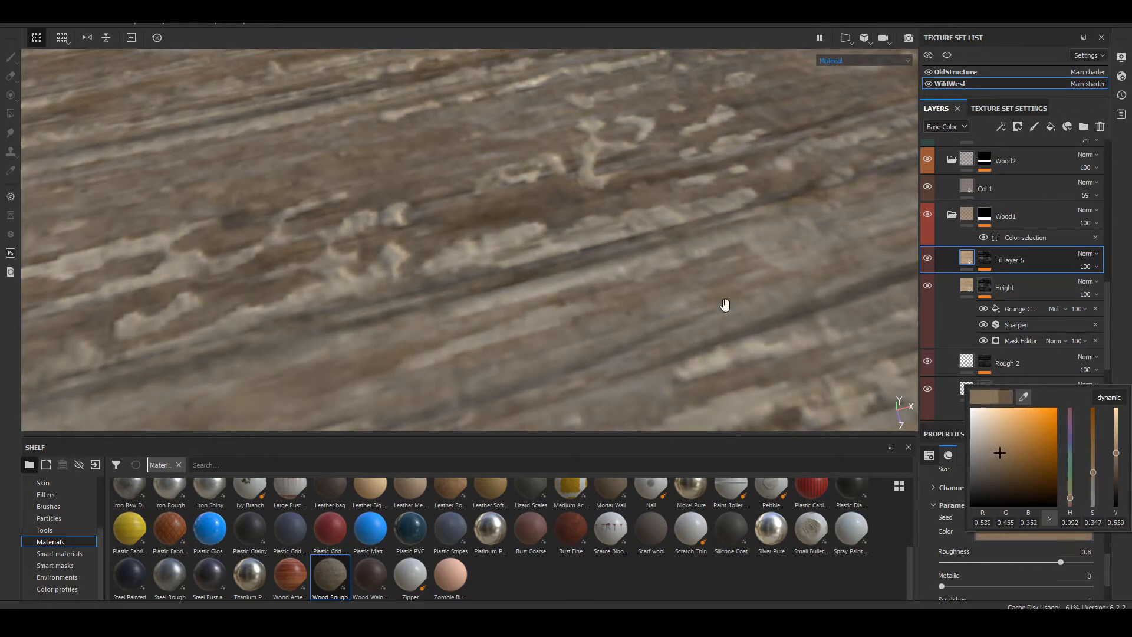
Step: Try a UV scale of 4 on Fill layer 5's Wood Rough material and settle on a scale of 8
left_click_drag(723, 303, 656, 378, "alt")
scroll(1045, 528, "up", 5)
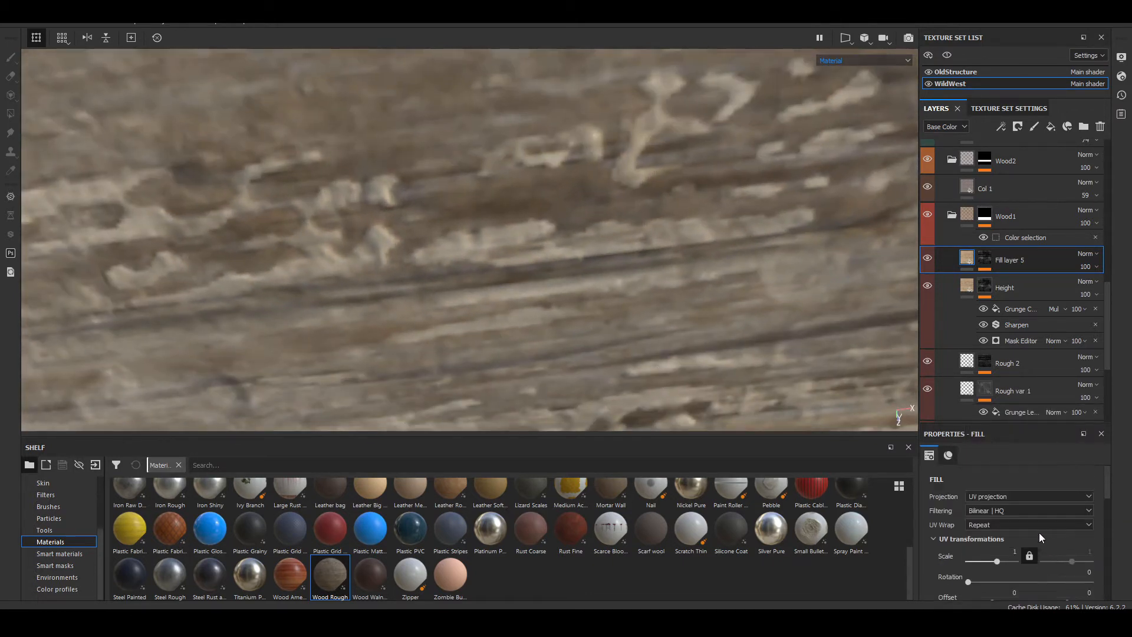
left_click(1001, 548)
type("4")
key("Return")
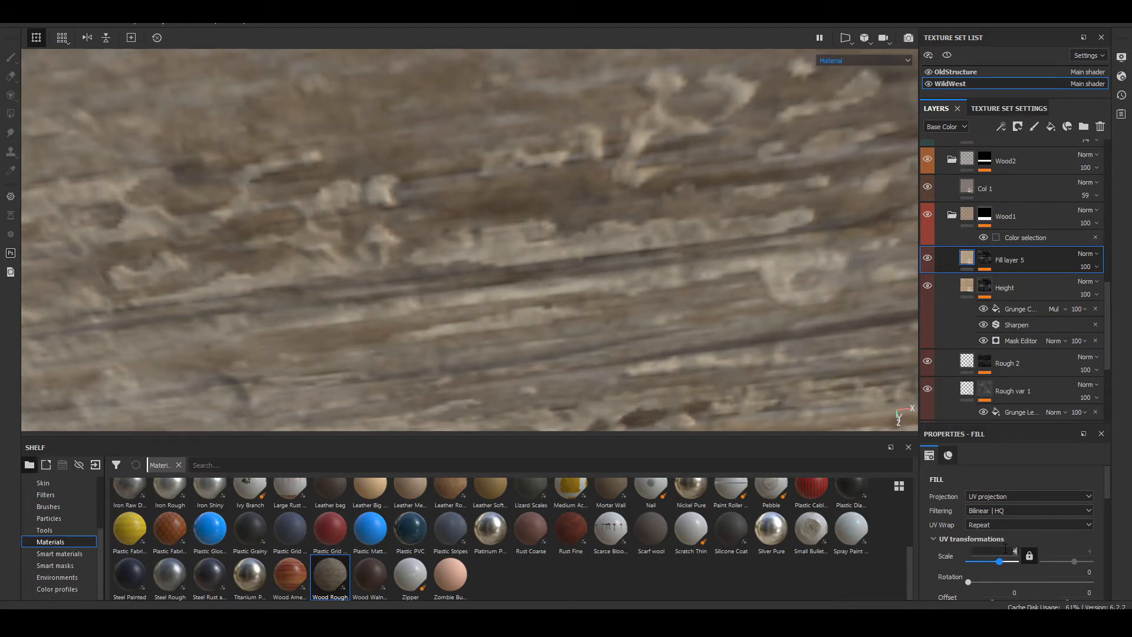
type("8")
key("Return")
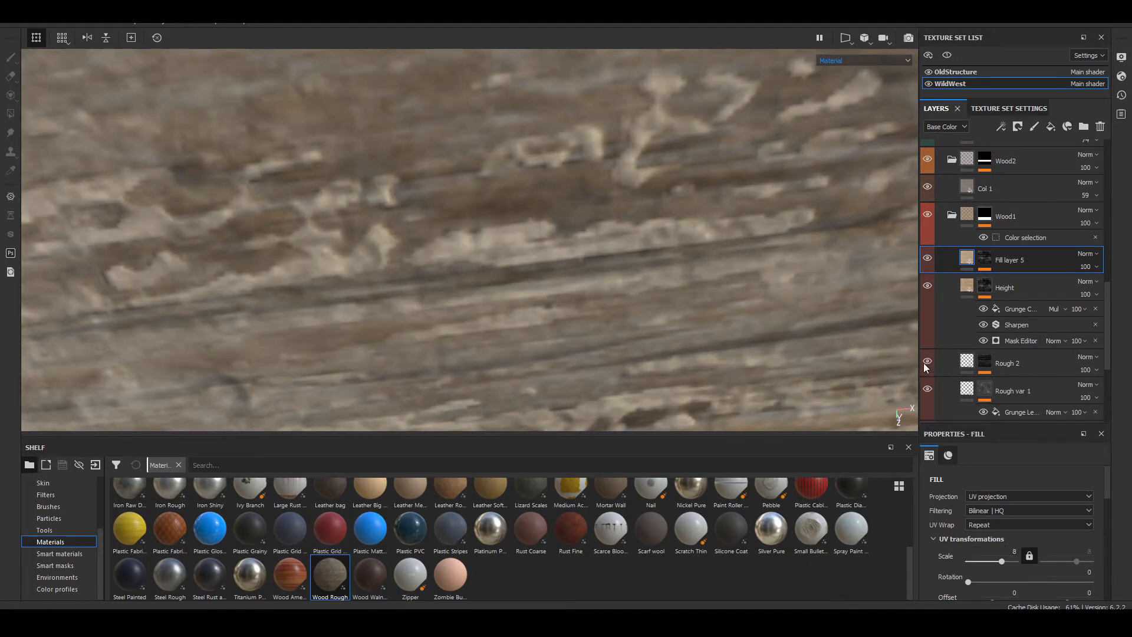
Step: Test a different opacity on Fill layer 5 and return it to 100
mouse_move(593, 311)
left_mouse_down("alt")
mouse_move(642, 162)
mouse_move(669, 199)
mouse_move(720, 121)
mouse_move(755, 123)
mouse_move(586, 331)
left_mouse_up("alt")
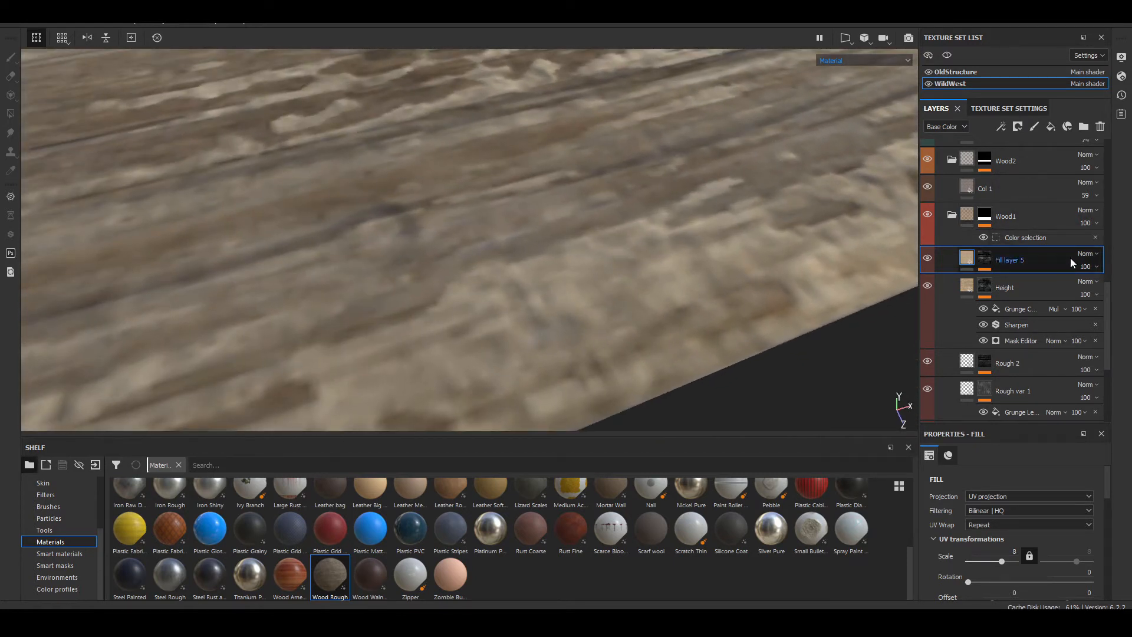
left_click(1091, 267)
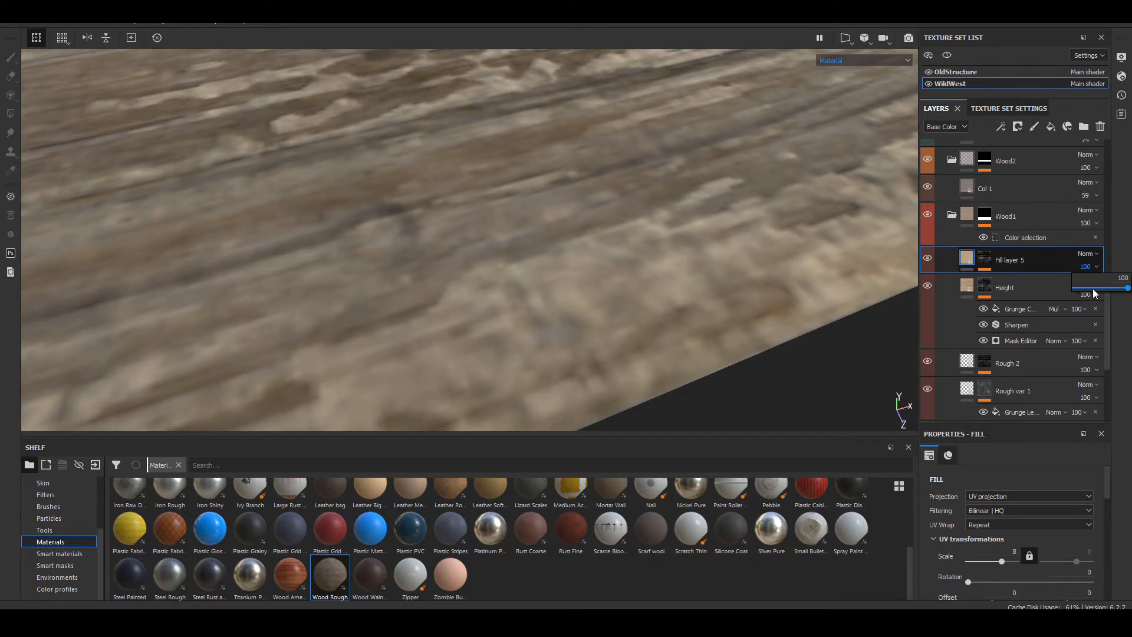
left_click_drag(1094, 293, 1129, 290)
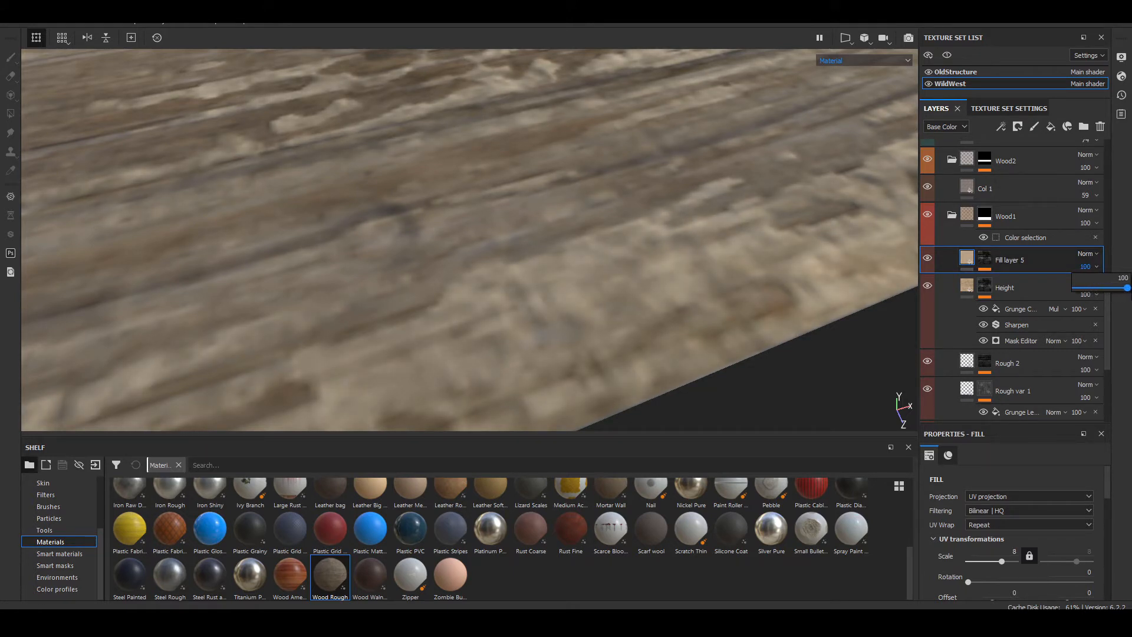
Step: Show the project's own textures in the shelf
scroll(960, 508, "down", 5)
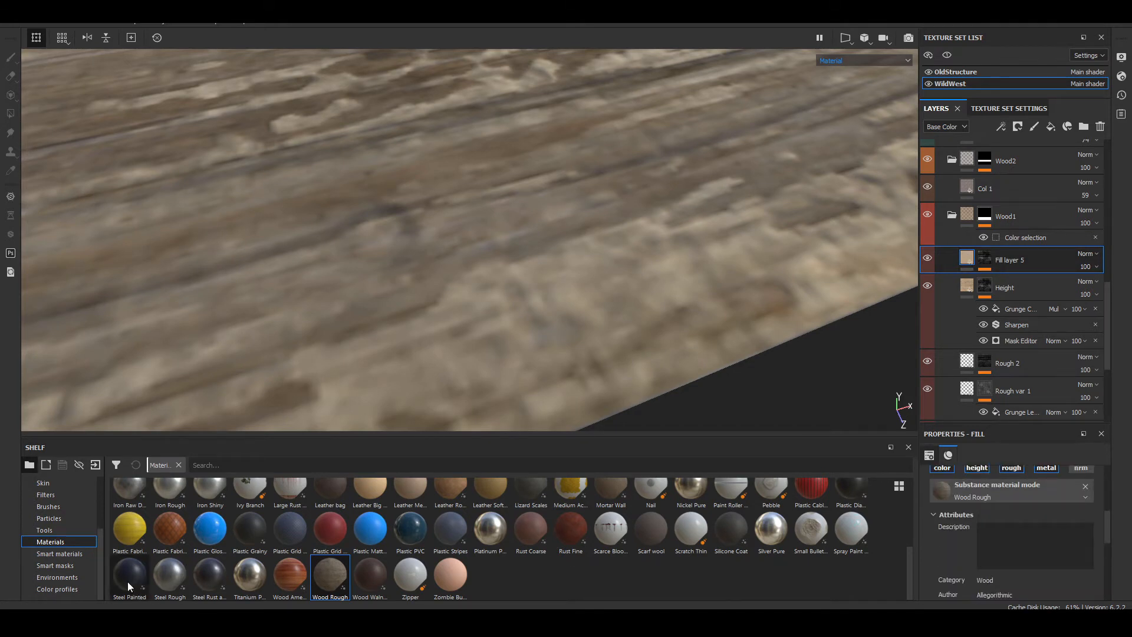
scroll(67, 538, "up", 3)
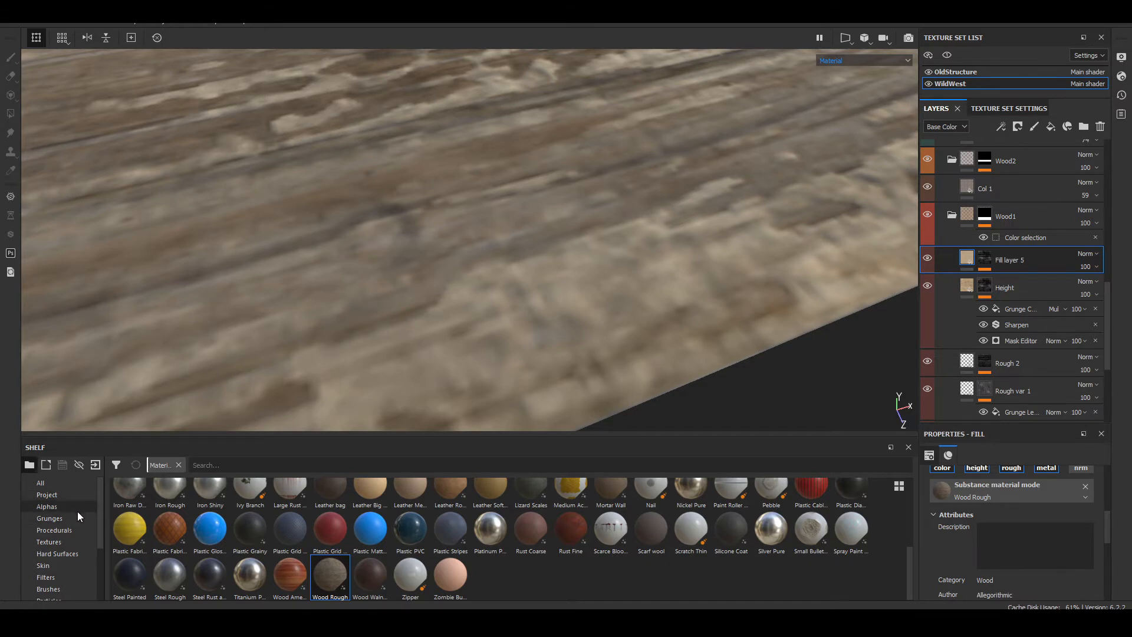
left_click(72, 496)
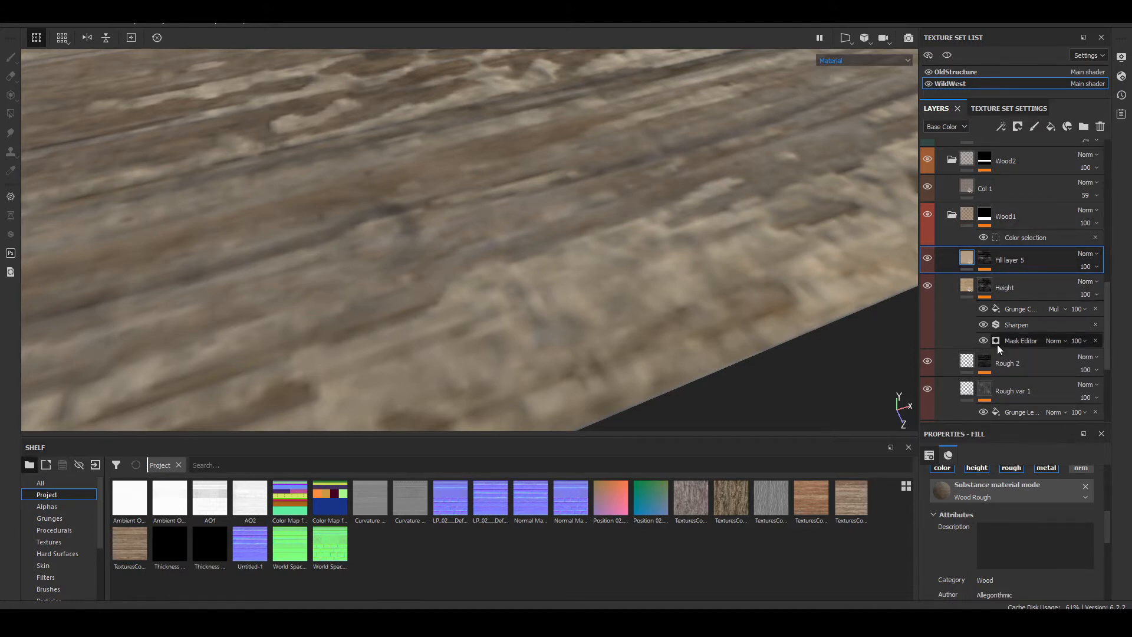
scroll(995, 354, "down", 2)
scroll(993, 368, "up", 2)
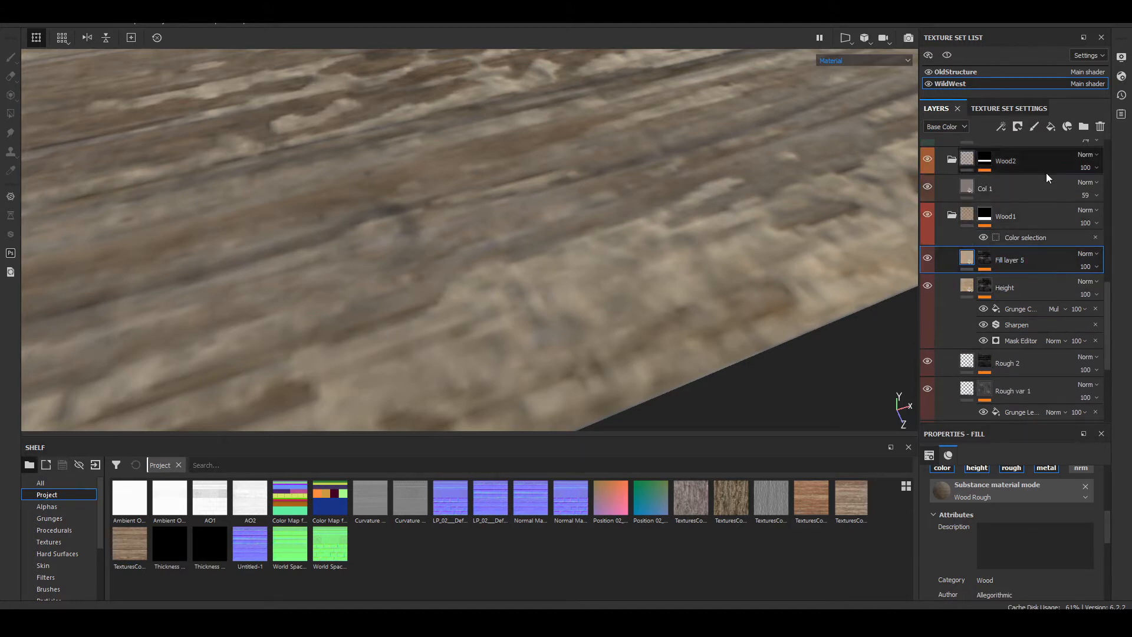
Step: Add a fill layer above Fill layer 5 with only the color channel active, and hide Fill layer 5
left_click(1050, 126)
left_click(927, 287)
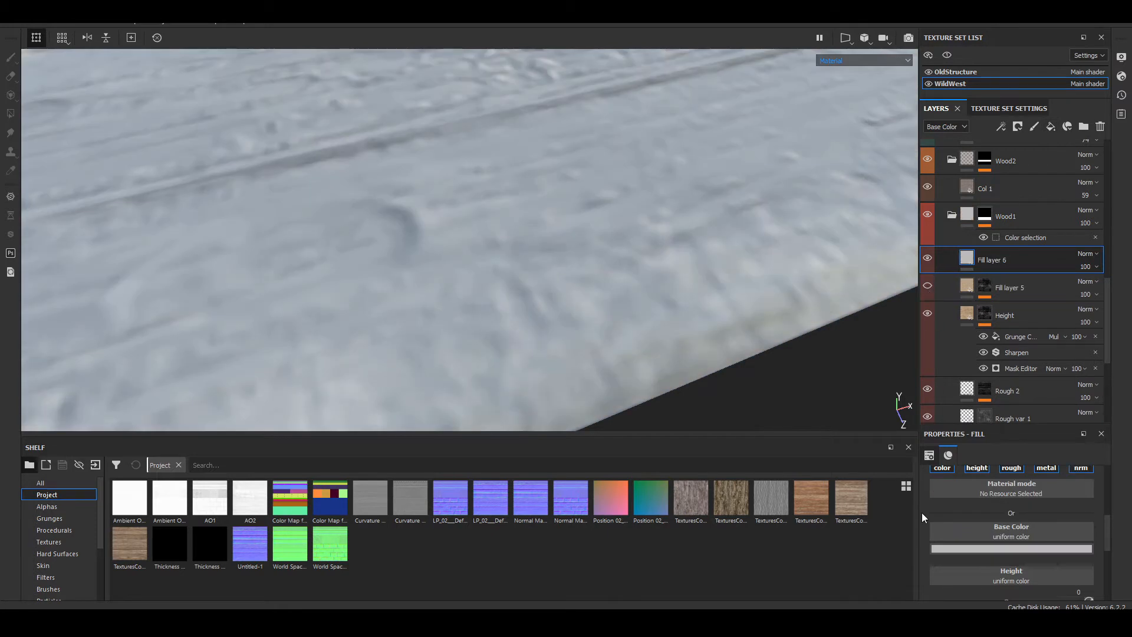
left_click(944, 471, "alt")
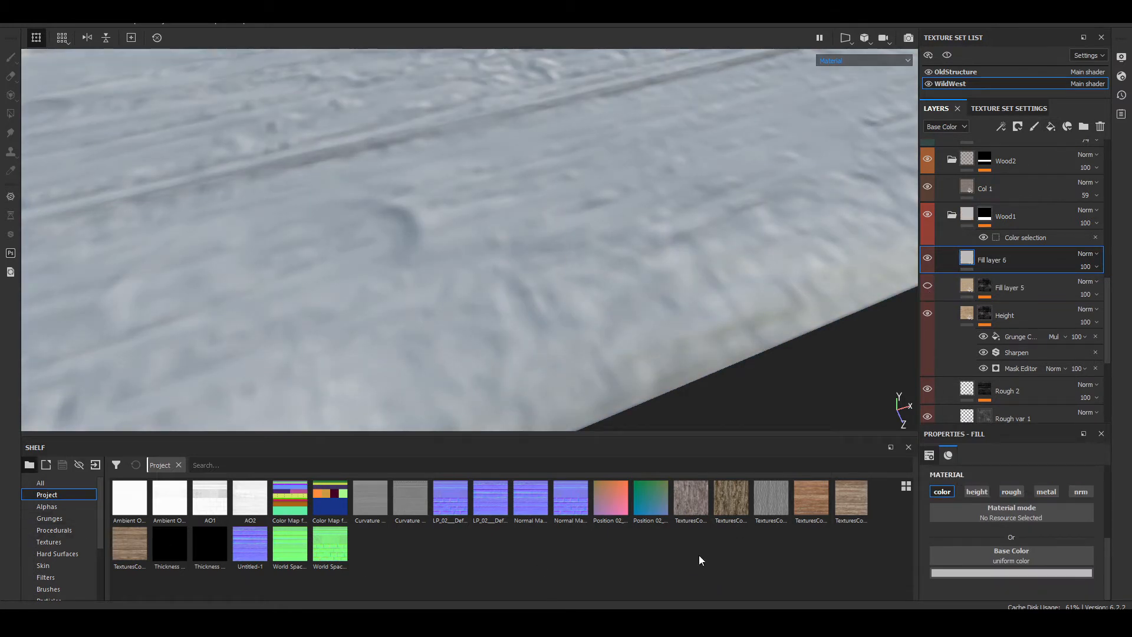
Step: Use the TexturesCom wood texture ending in 028_8_seamless_S as Fill layer 6's Base Color and set its UV scale to 38.65
mouse_move(836, 506)
mouse_move(122, 554)
left_click_drag(122, 551, 1017, 555)
scroll(583, 261, "down", 5)
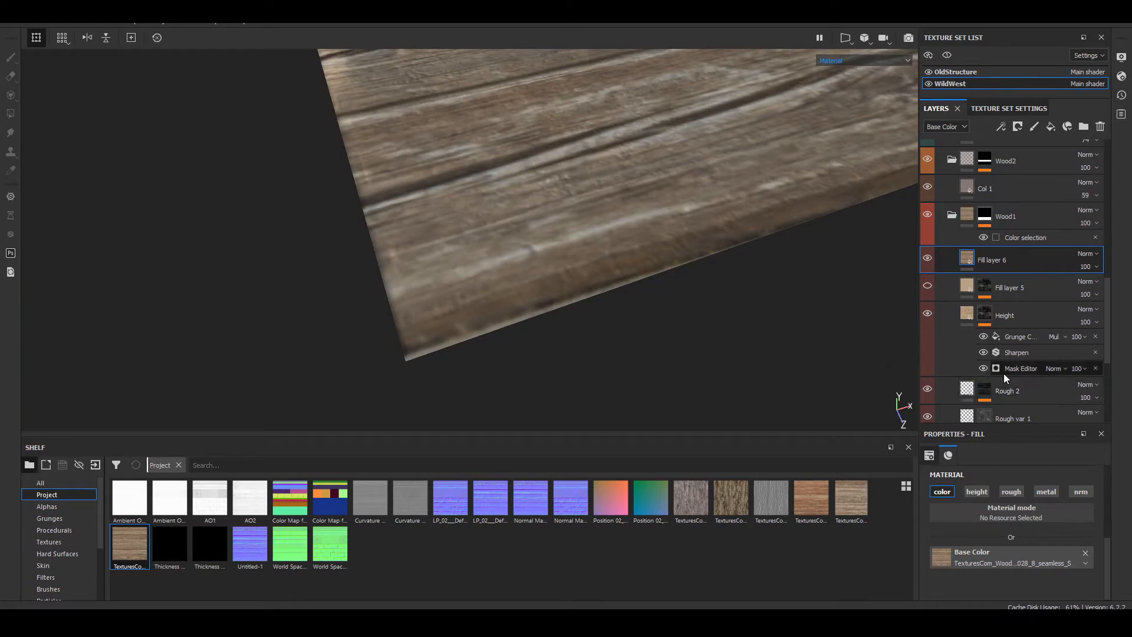
scroll(993, 537, "up", 3)
left_click(1010, 558)
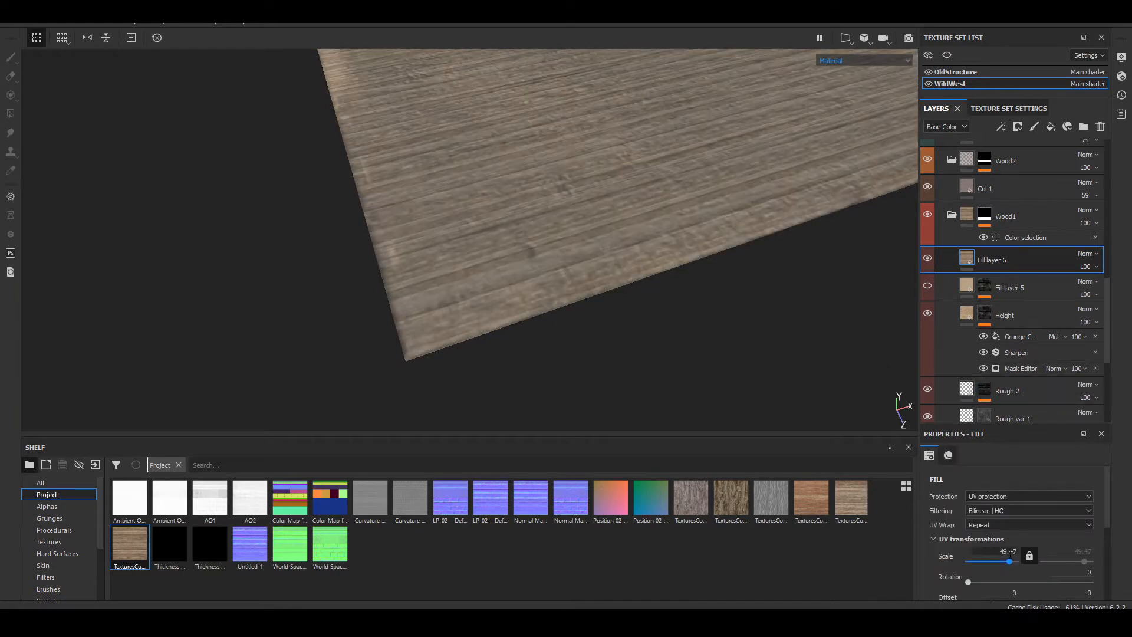
left_click_drag(1009, 563, 1008, 564)
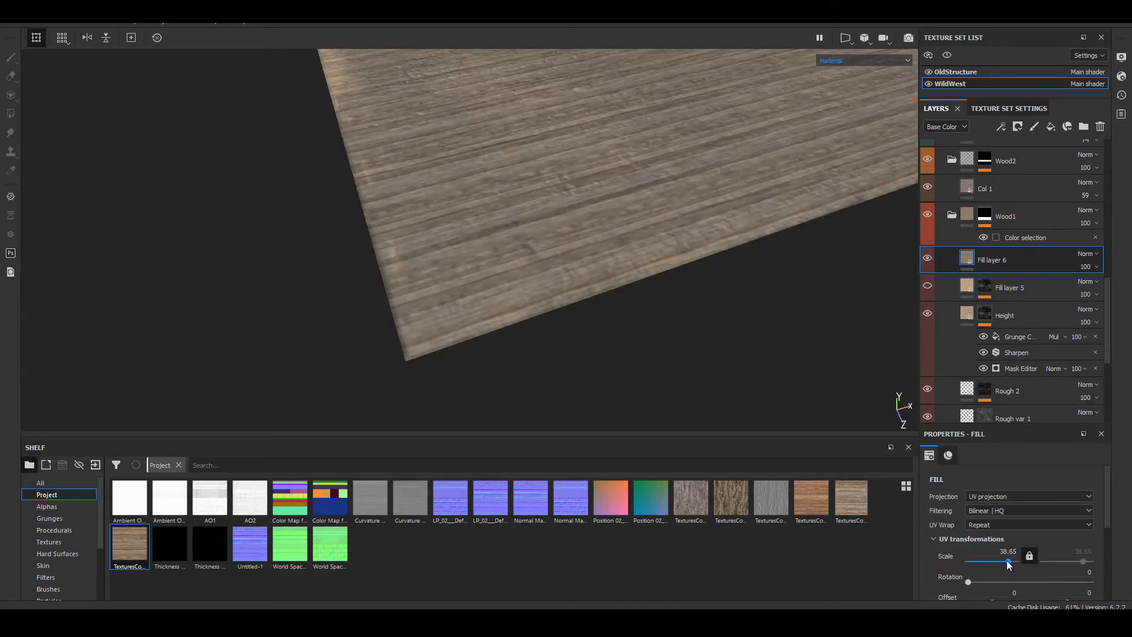
Step: Add a black mask to Fill layer 6 and paste the copied Height mask into it
right_click(993, 263)
left_click(1019, 24)
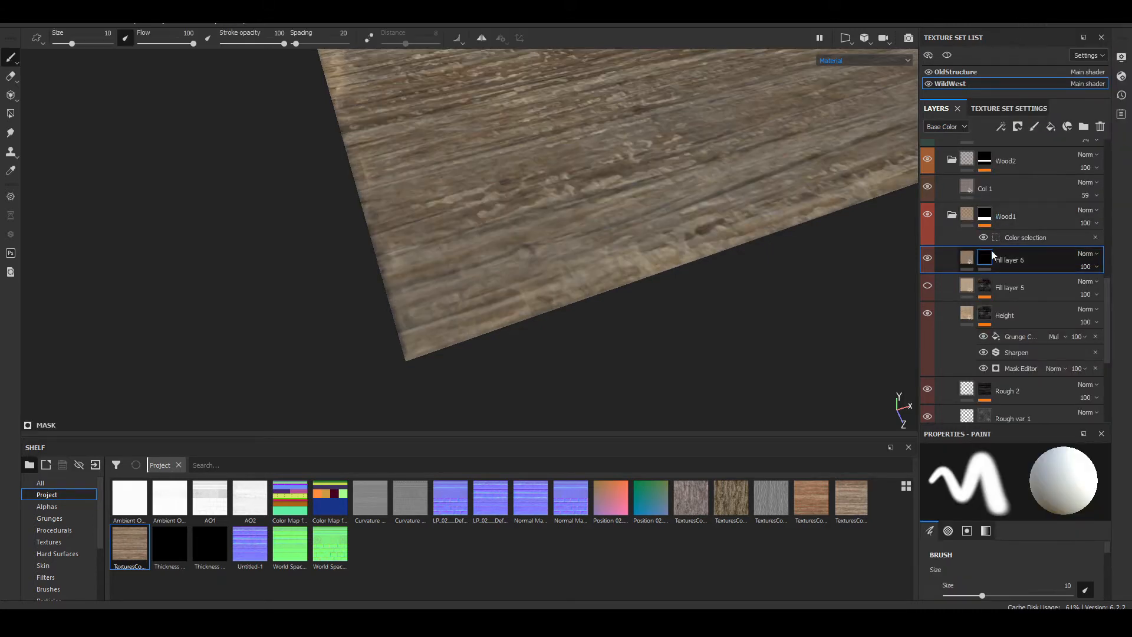
right_click(984, 263)
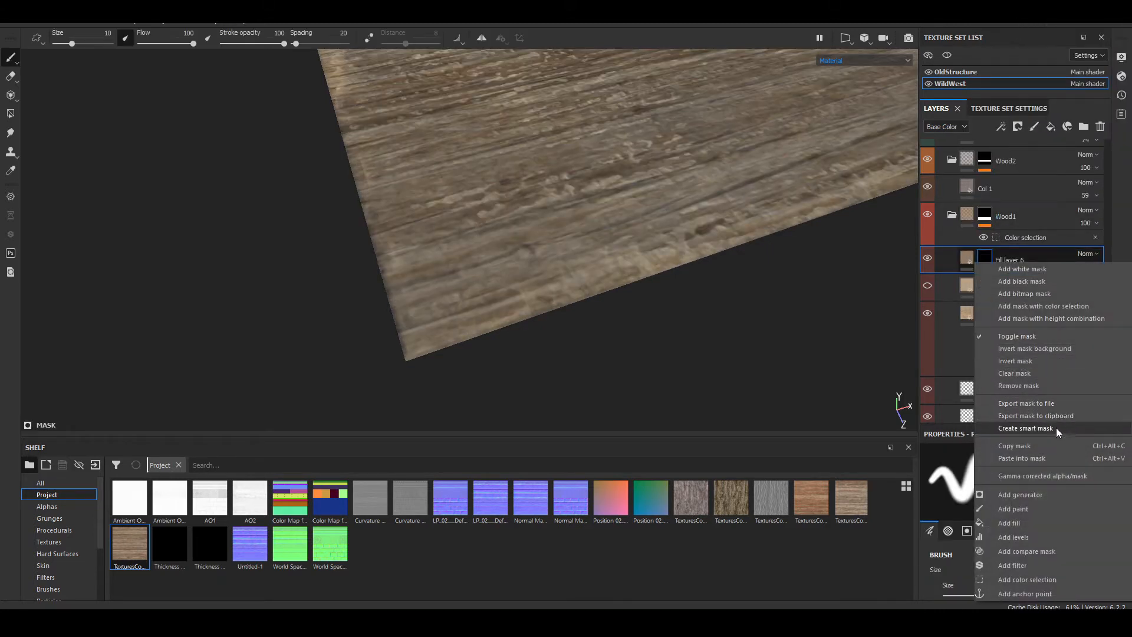
left_click(1061, 459)
Step: Compare the plank close up with Fill layer 6 hidden and shown
scroll(494, 284, "up", 5)
left_click_drag(507, 284, 519, 315, "alt")
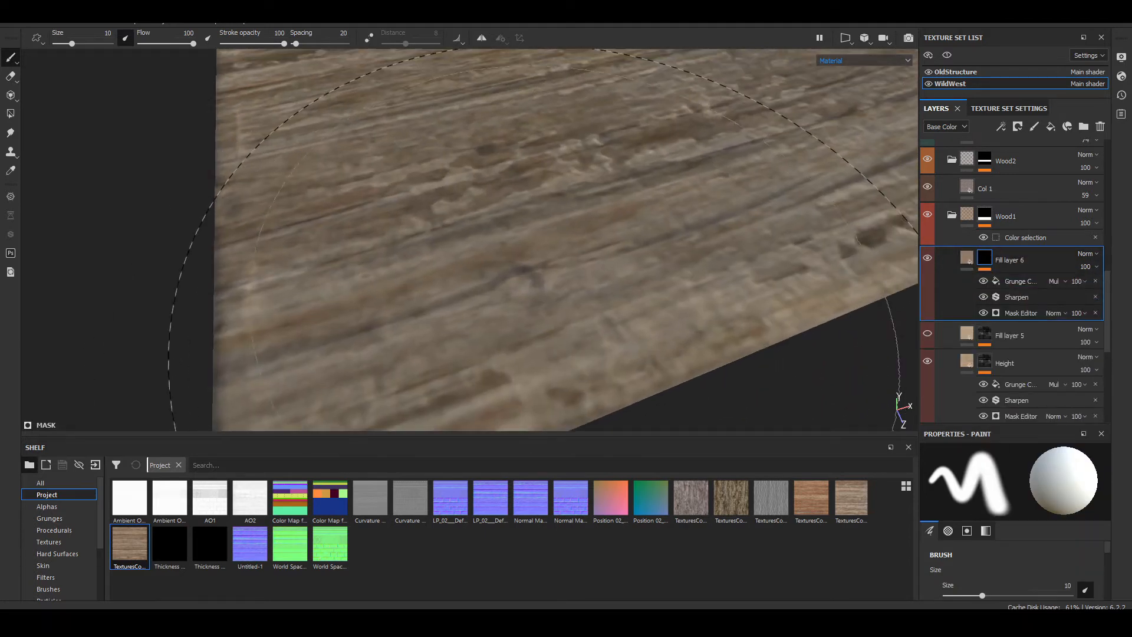
left_click(928, 256)
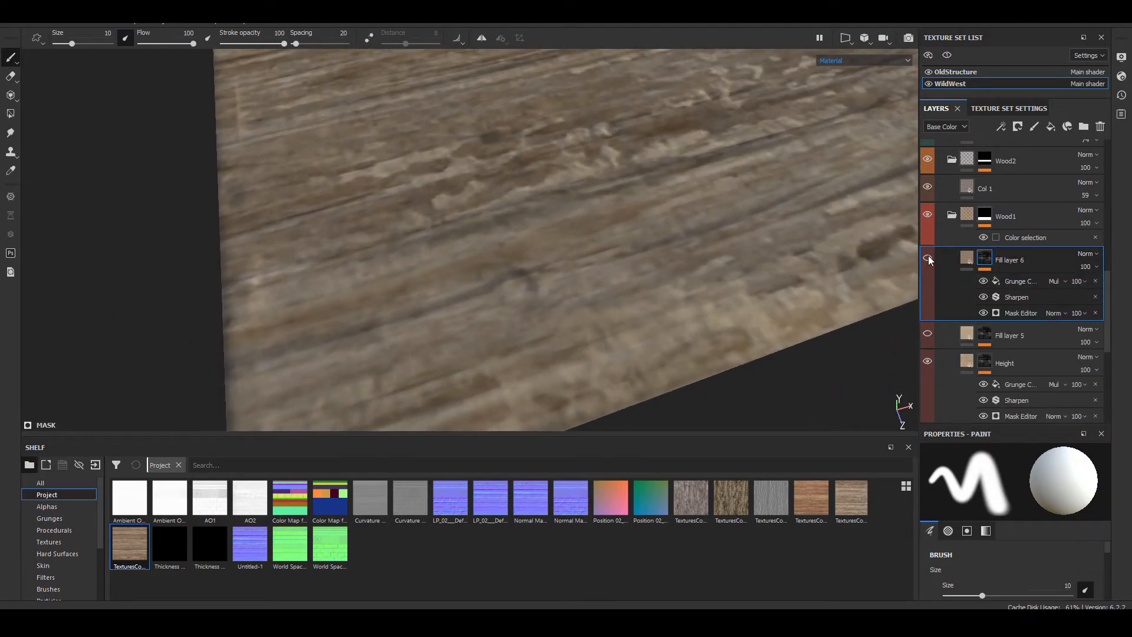
left_click(928, 256)
left_click(928, 257)
left_click(928, 257)
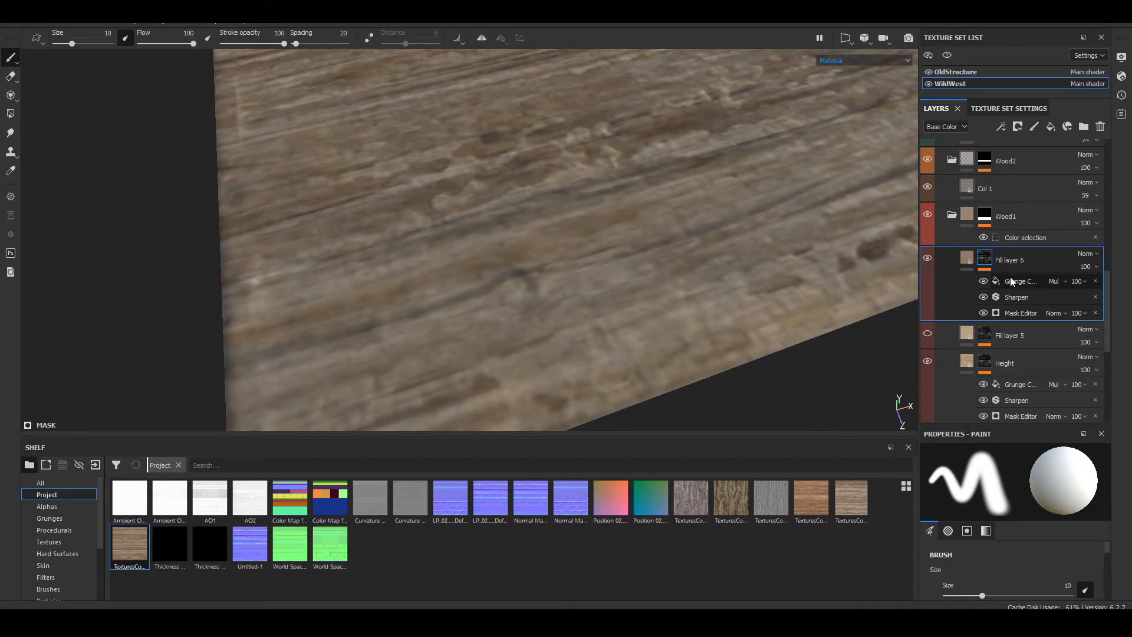
Step: Add an HSL Perceptive filter to the content of Fill layer 6
left_click(964, 258)
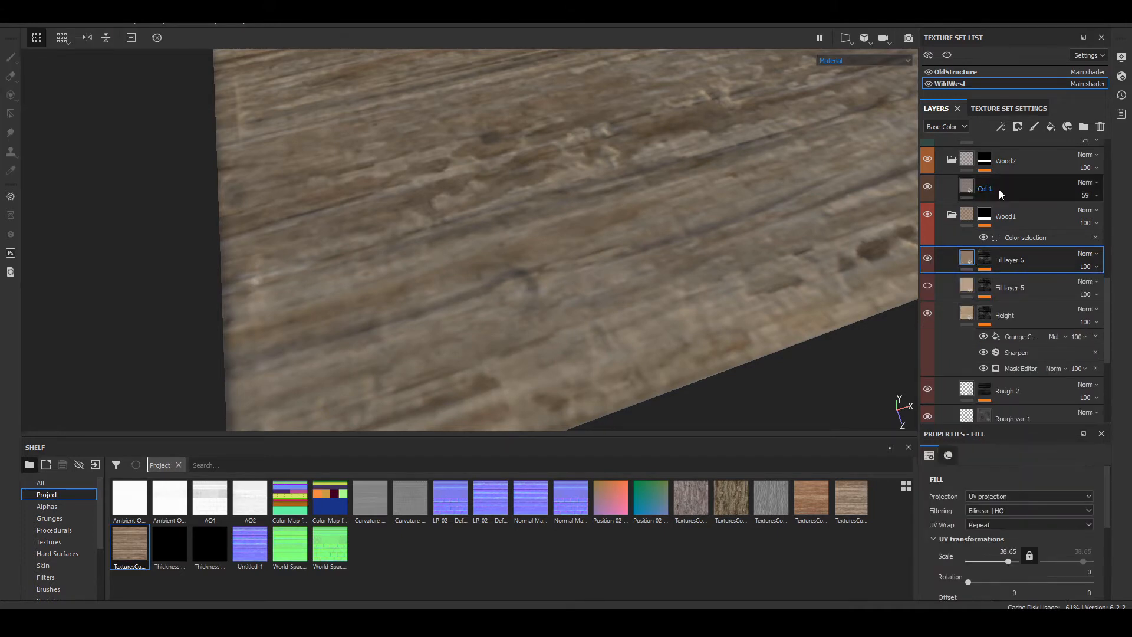
left_click(1001, 127)
left_click(1046, 211)
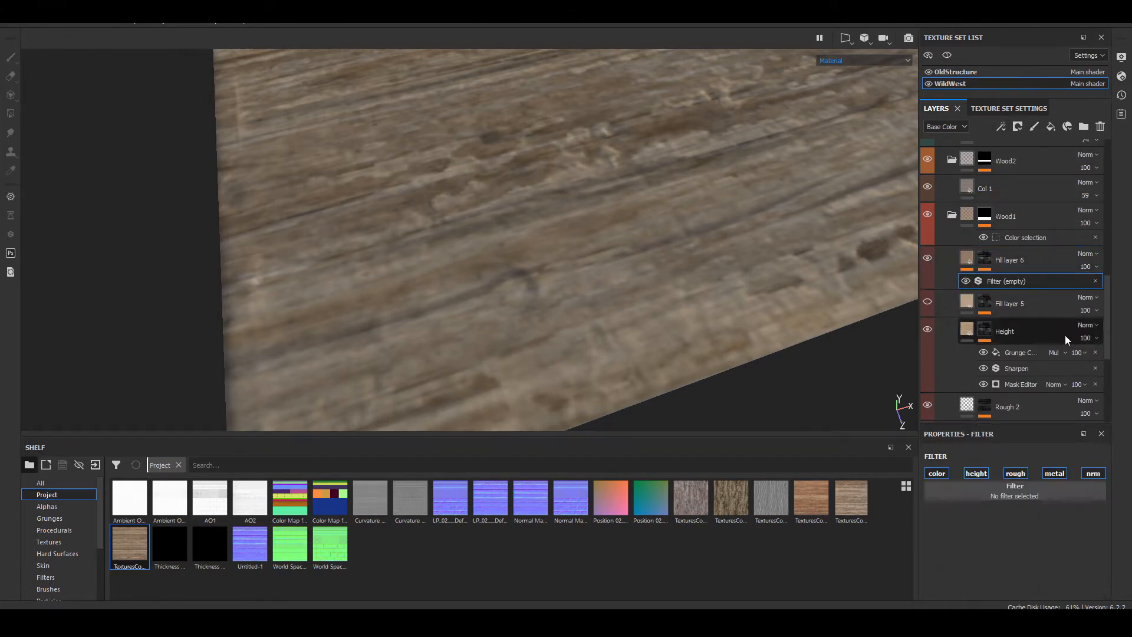
left_click(1041, 495)
type("hsl")
left_click(978, 362)
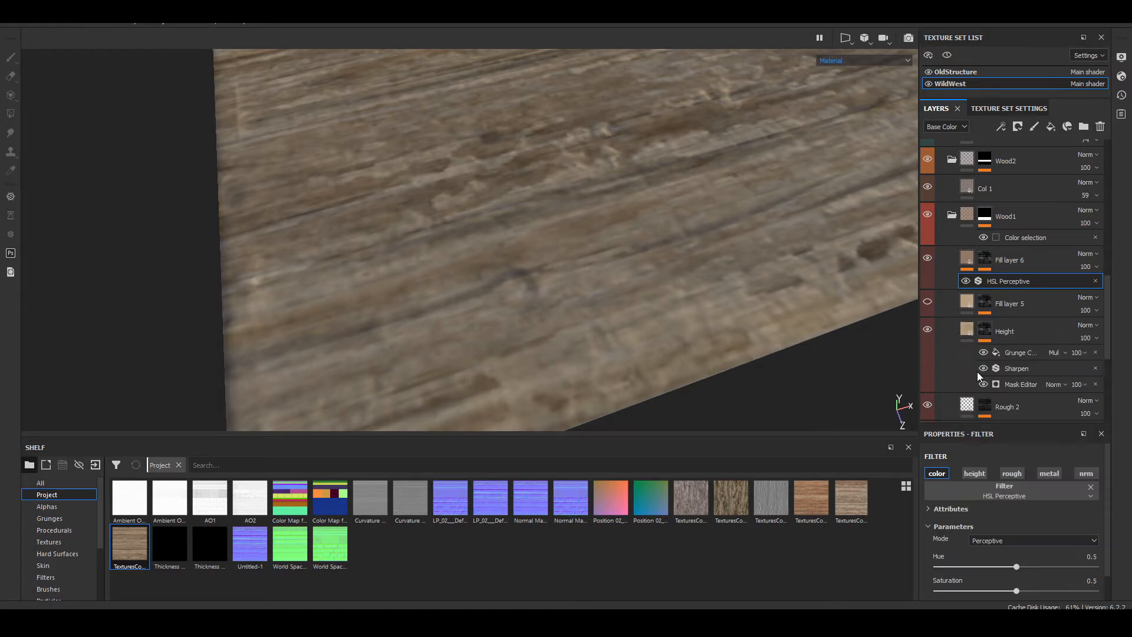
Step: Set Fill layer 6's HSL Perceptive filter to hue 0.011, saturation 0.435 and lightness 0.398
scroll(1021, 565, "down", 1)
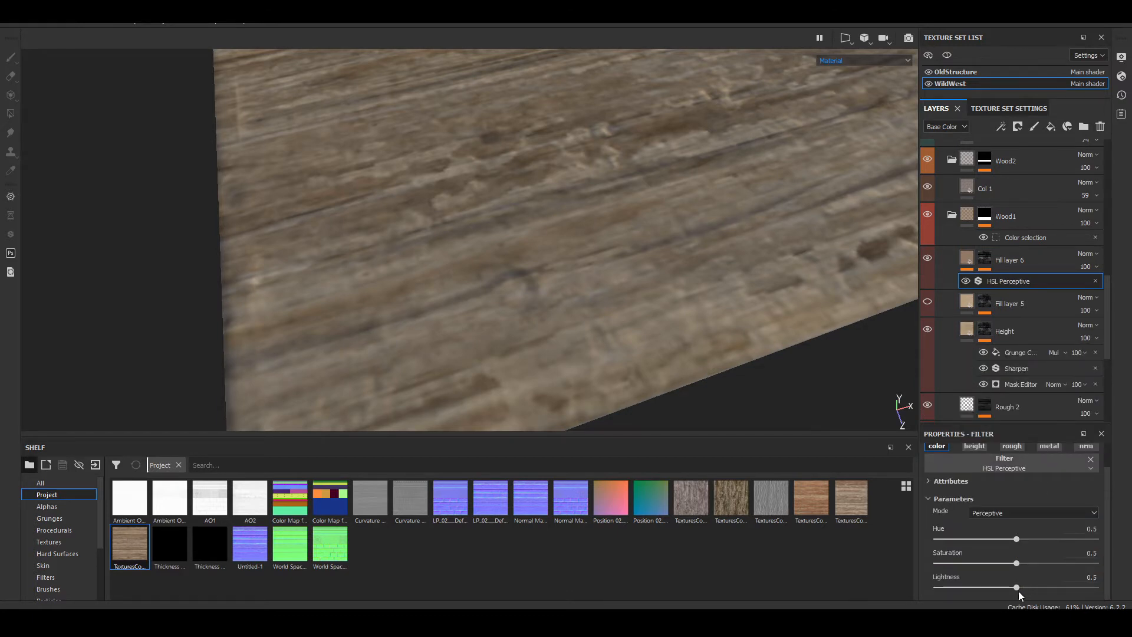
left_click_drag(1017, 588, 989, 587)
left_click_drag(553, 210, 713, 255, "alt")
left_click_drag(627, 187, 604, 260, "alt")
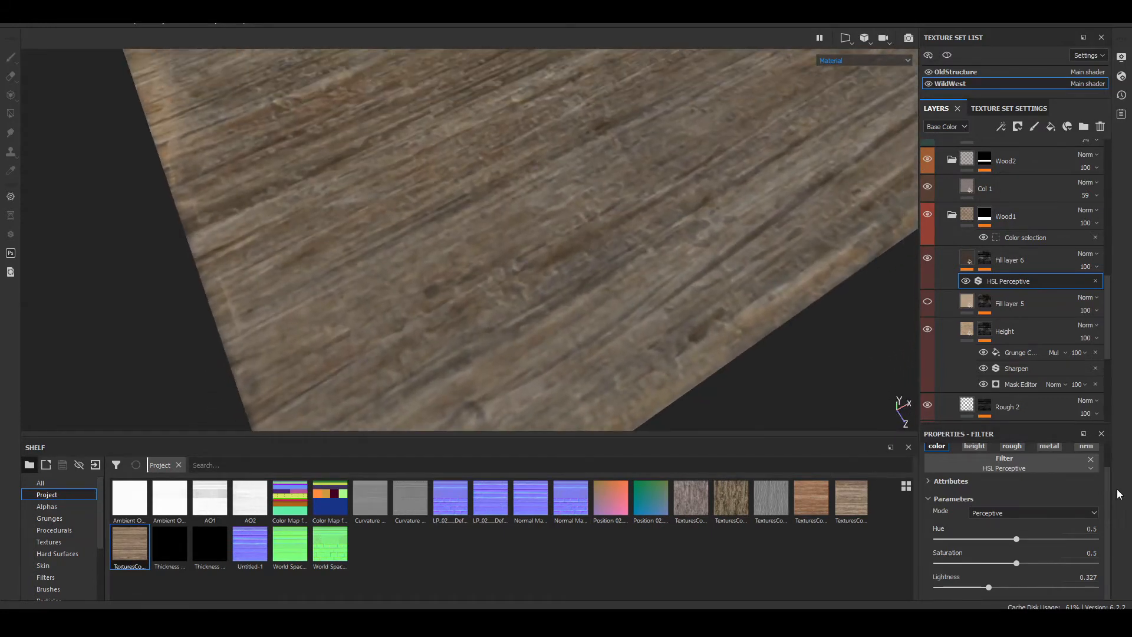
left_click_drag(1017, 566, 1022, 543)
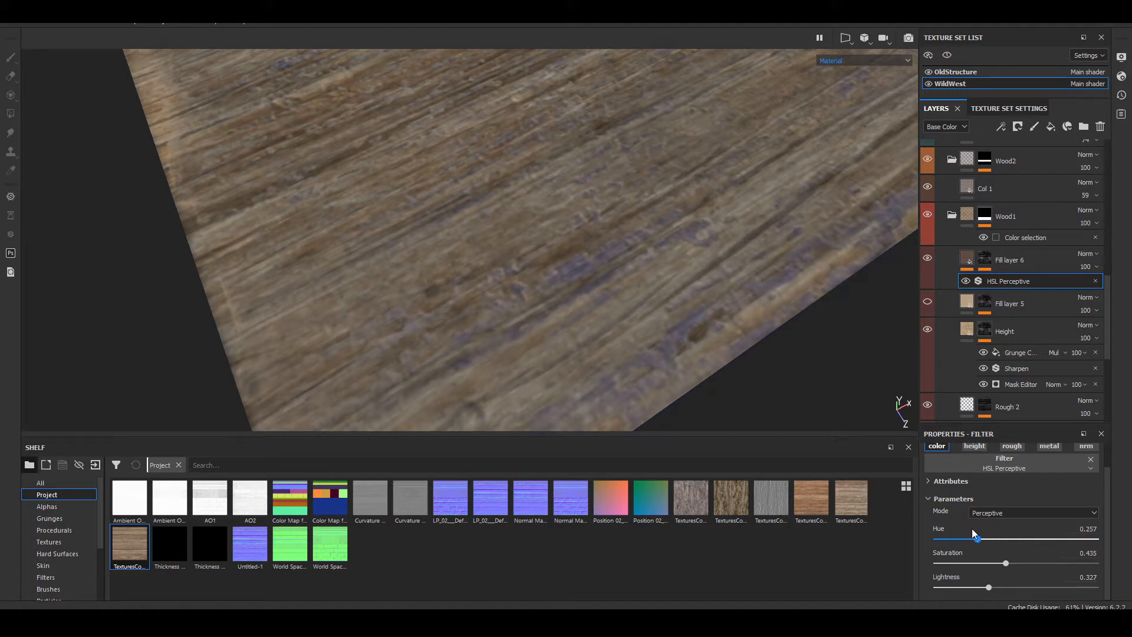
left_click_drag(917, 528, 937, 532)
mouse_move(989, 586)
left_mouse_down()
mouse_move(1015, 587)
mouse_move(999, 579)
left_mouse_up()
Step: Examine the recolored grain detail on the Wood1 plank from a distance and close up
left_click_drag(747, 397, 255, 206, "alt")
scroll(268, 208, "down", 6)
middle_click_drag(407, 222, 442, 347, "alt")
scroll(574, 256, "up", 8)
middle_click_drag(312, 203, 664, 206, "alt")
scroll(684, 215, "up", 3)
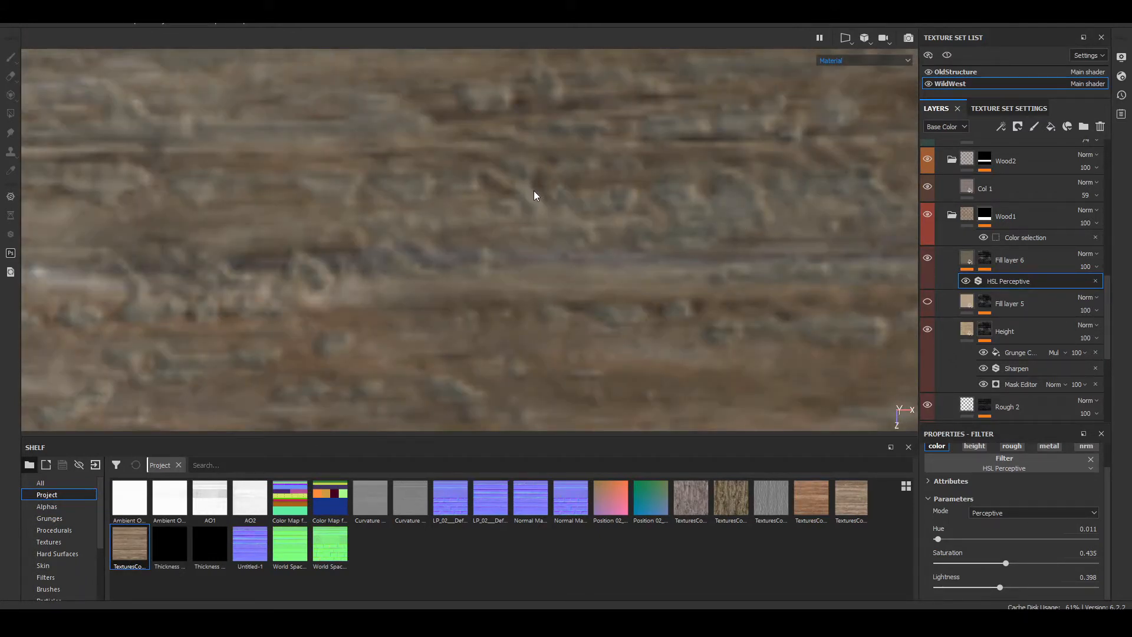
middle_click_drag(416, 217, 302, 250, "alt")
scroll(570, 250, "up", 2)
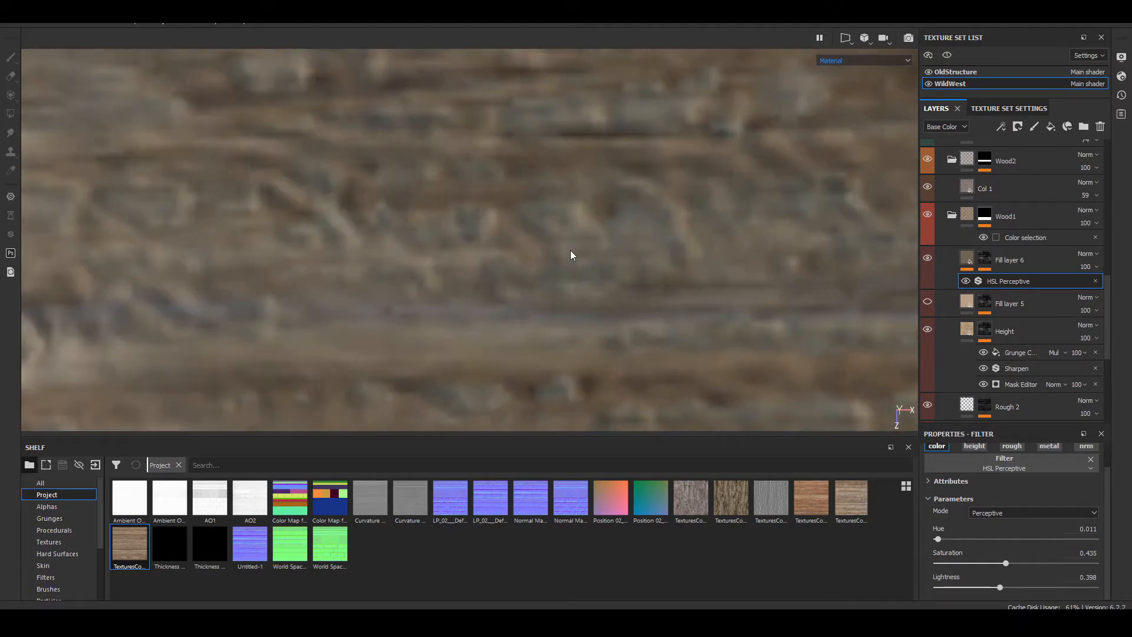
scroll(570, 250, "down", 3)
scroll(570, 250, "down", 3)
middle_click_drag(660, 242, 766, 126, "alt")
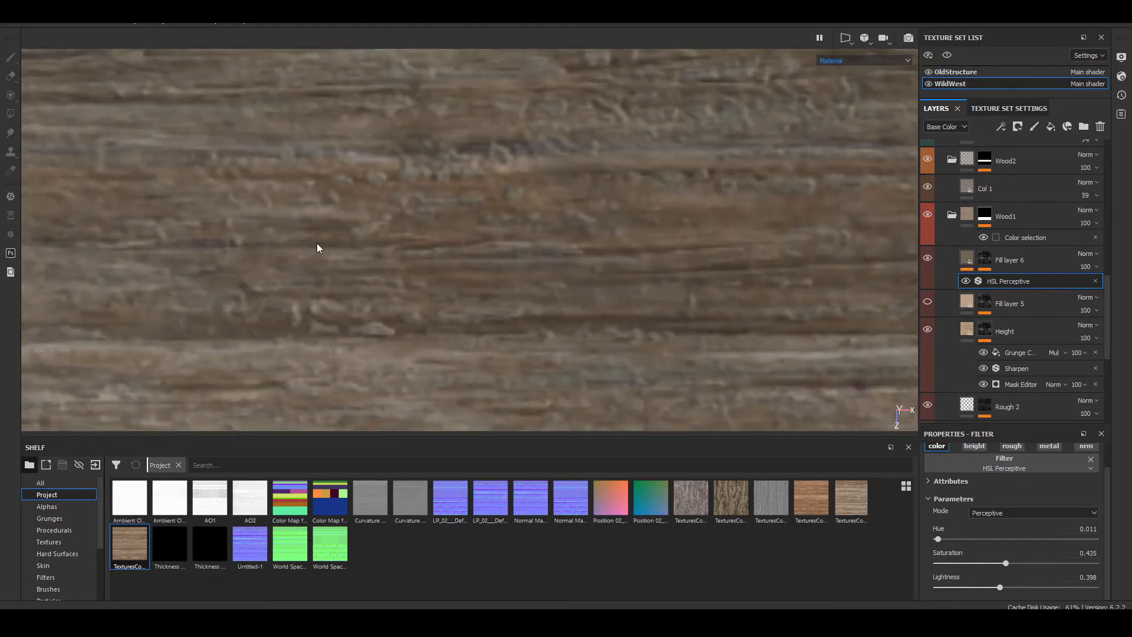
middle_click_drag(317, 242, 480, 350, "alt")
scroll(548, 280, "up", 4)
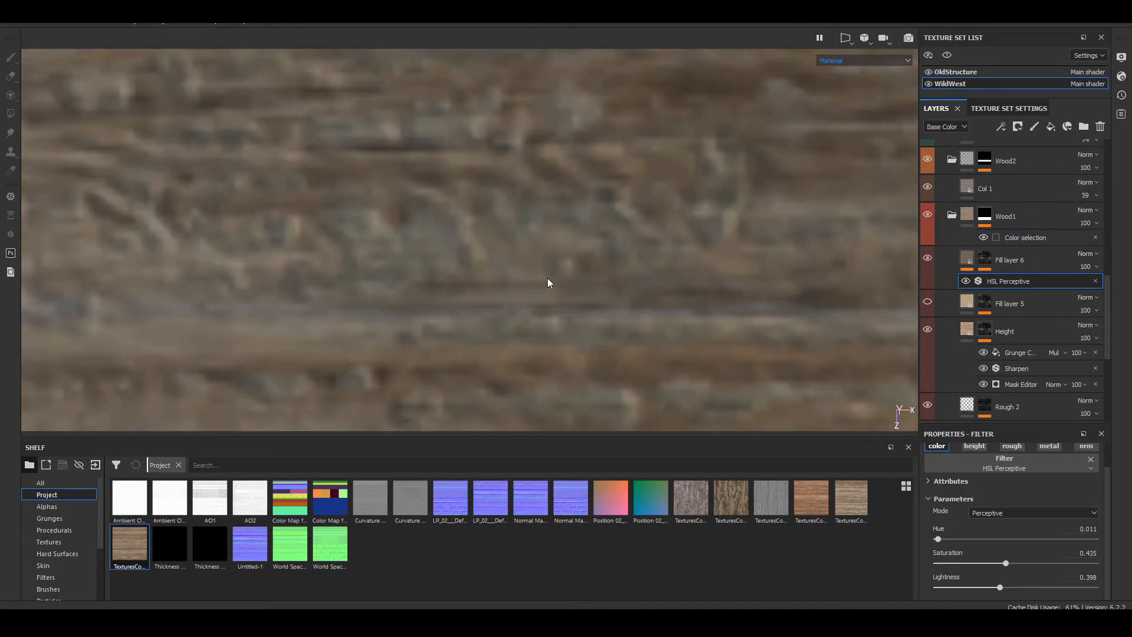
Step: Add a fill effect to the Height layer's mask above the grunge fill, using BnW Spots 3 as its grayscale
left_click(1025, 353)
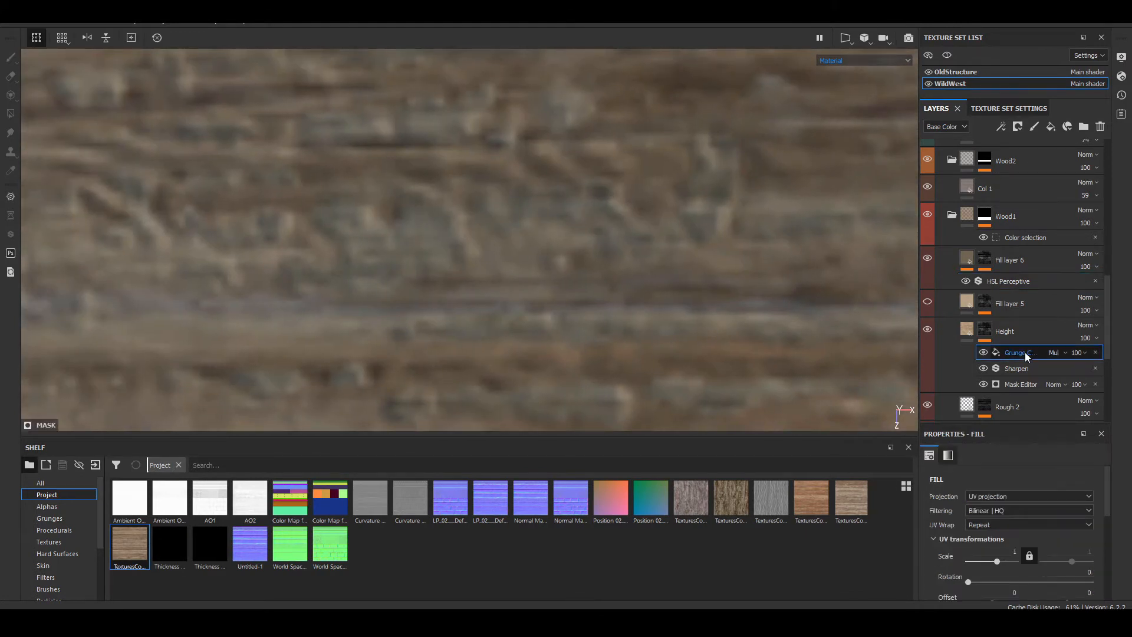
left_click(1009, 262)
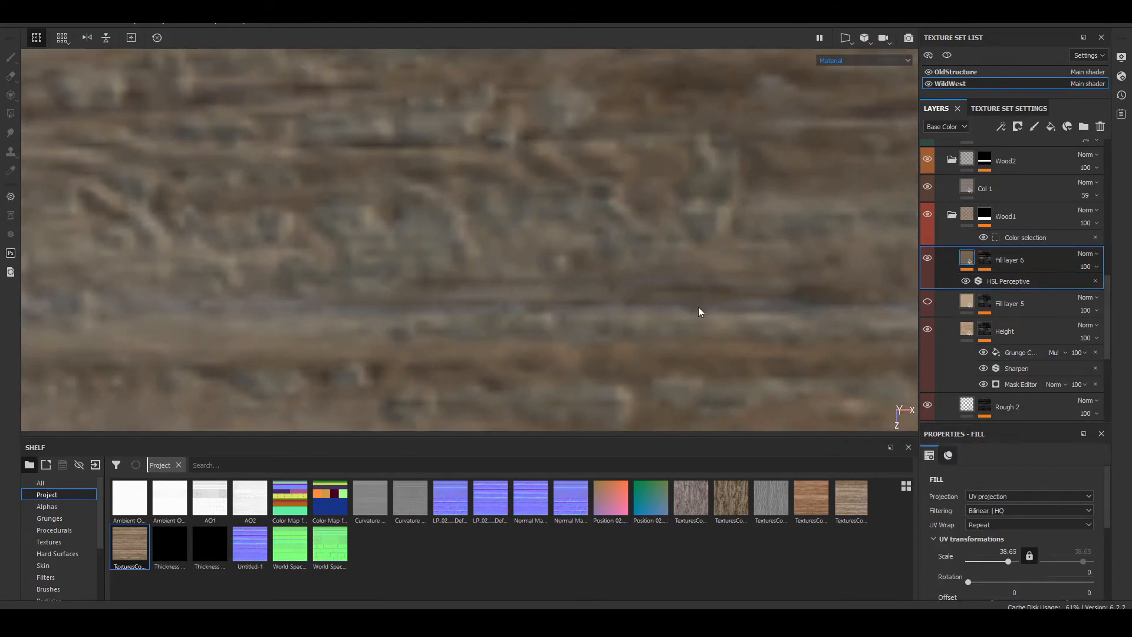
left_click(1002, 352)
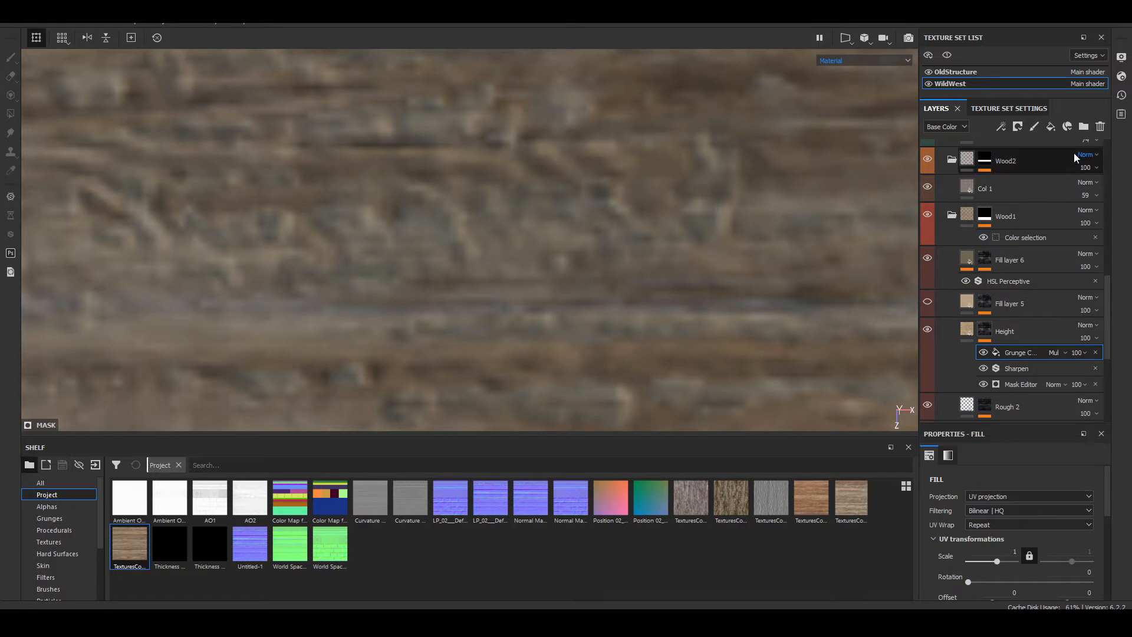
left_click(1005, 125)
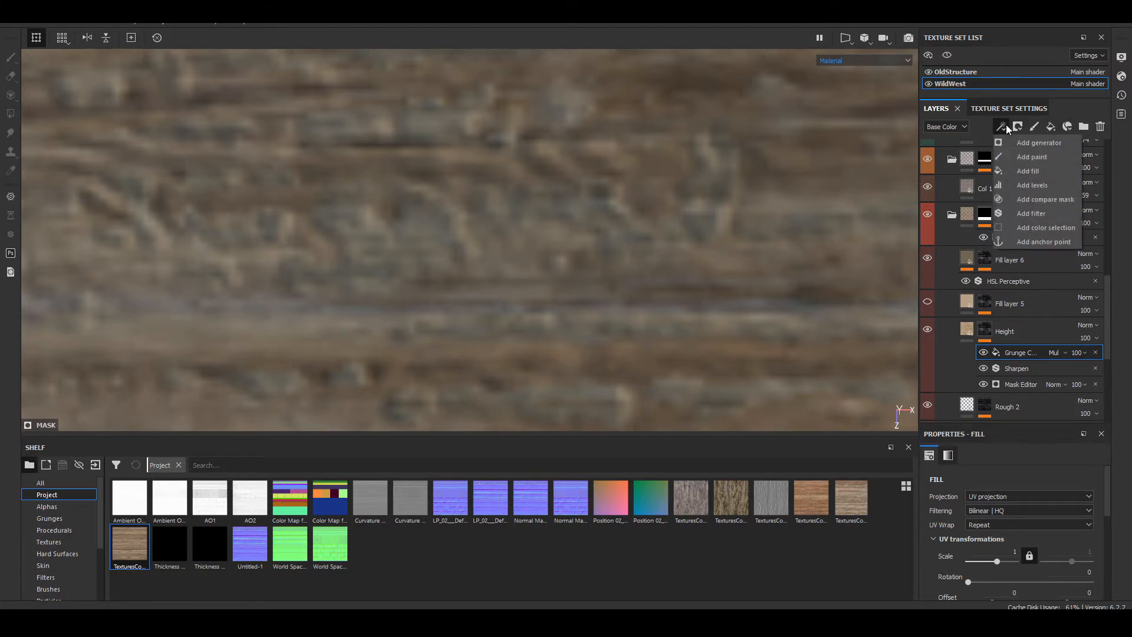
left_click(1049, 171)
scroll(1014, 507, "down", 1)
scroll(1014, 507, "down", 3)
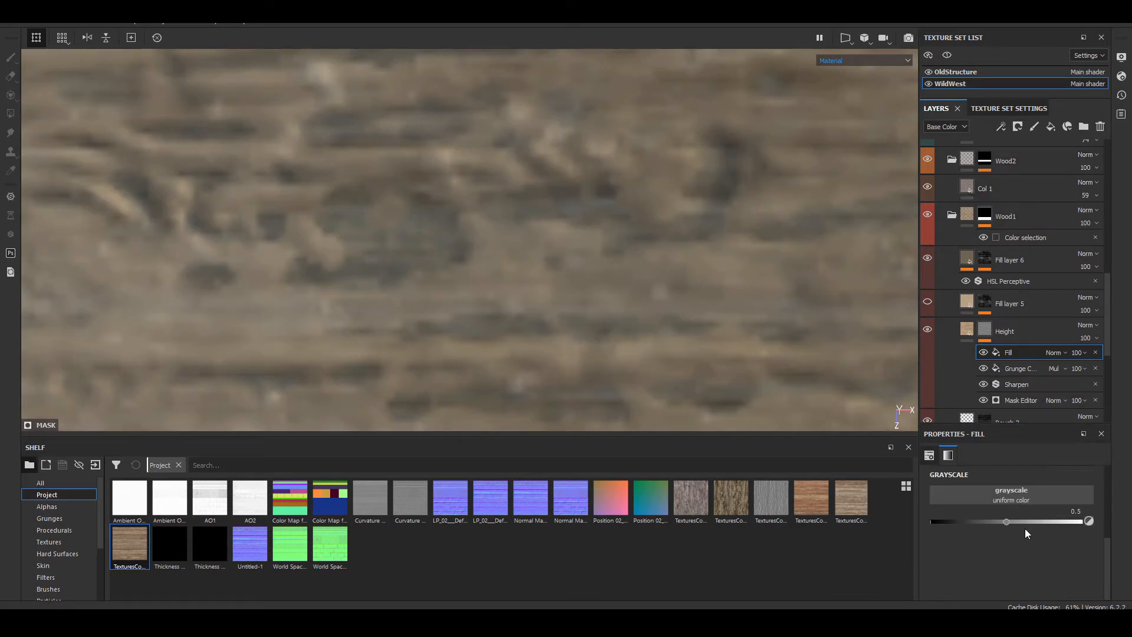
left_click(1027, 497)
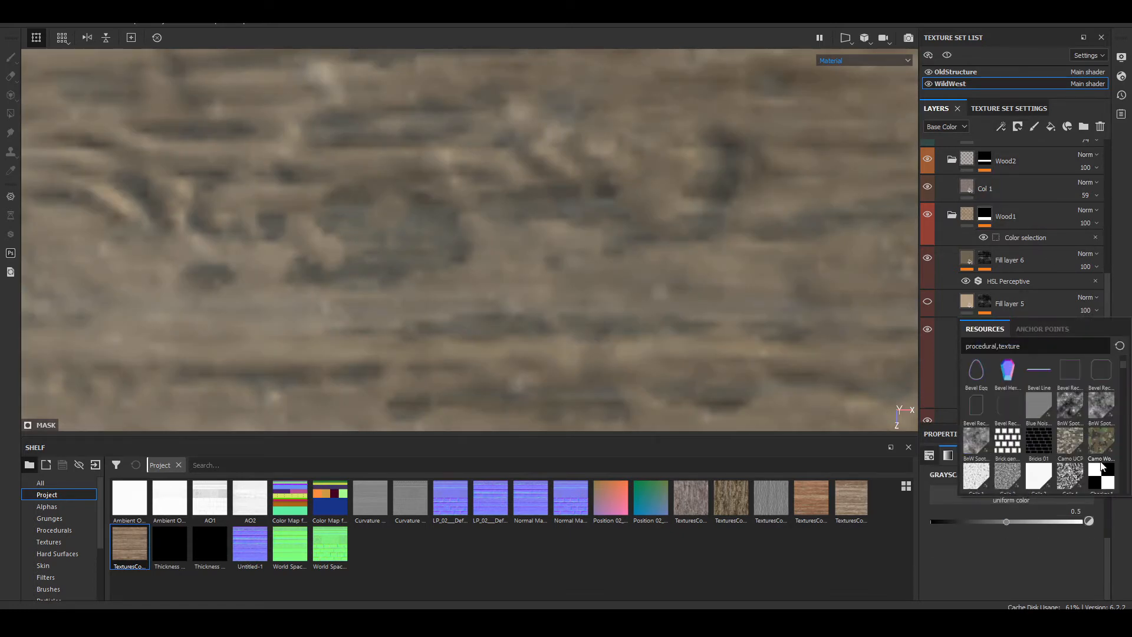
mouse_move(967, 447)
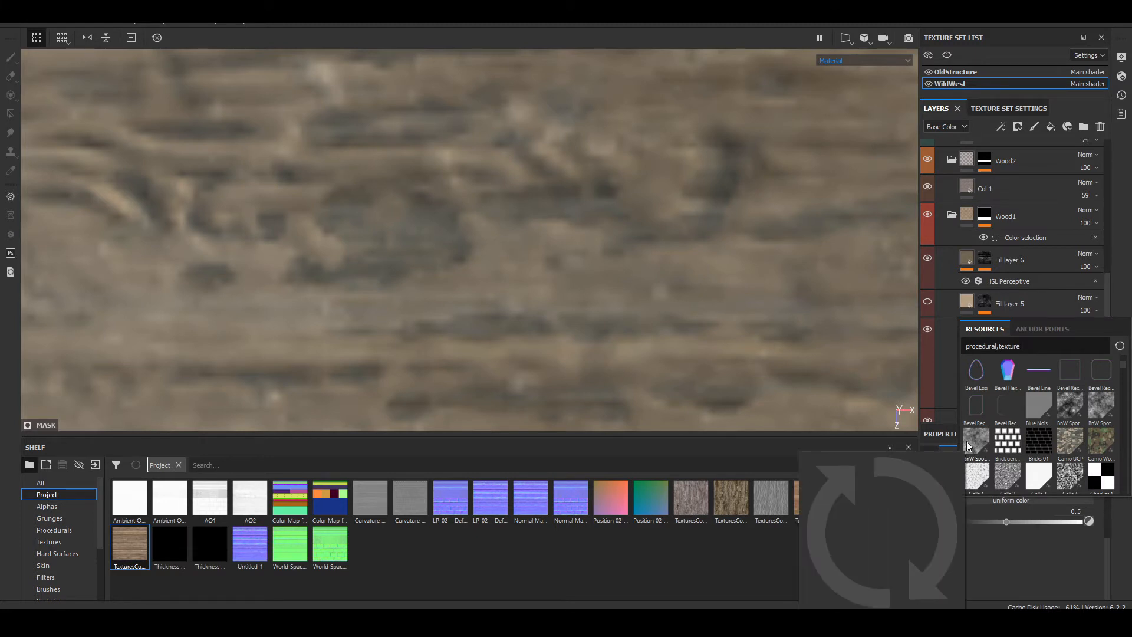
left_click(975, 439)
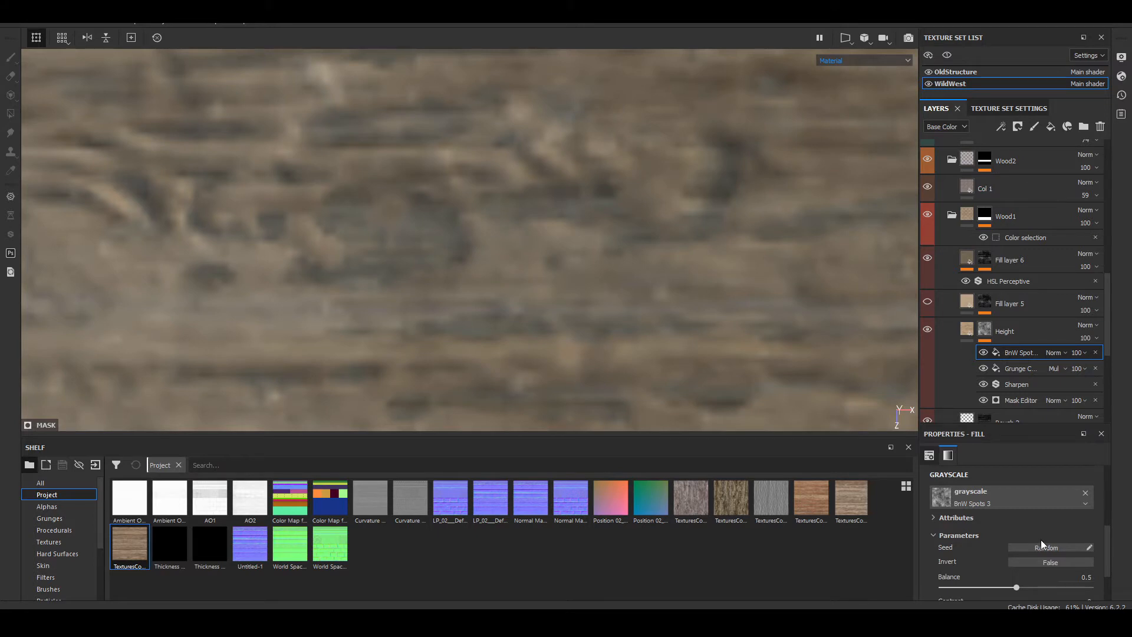
Step: Display the Height layer's mask in the viewport and lower the BnW Spots 3 fill's opacity to 83
left_click(861, 61)
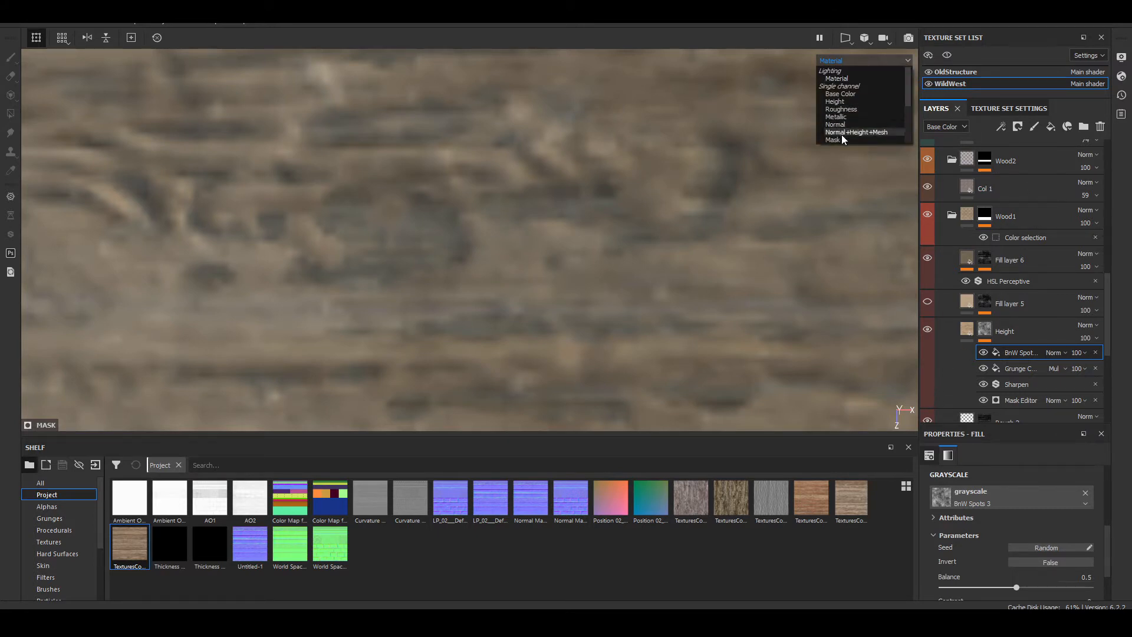
left_click(842, 139)
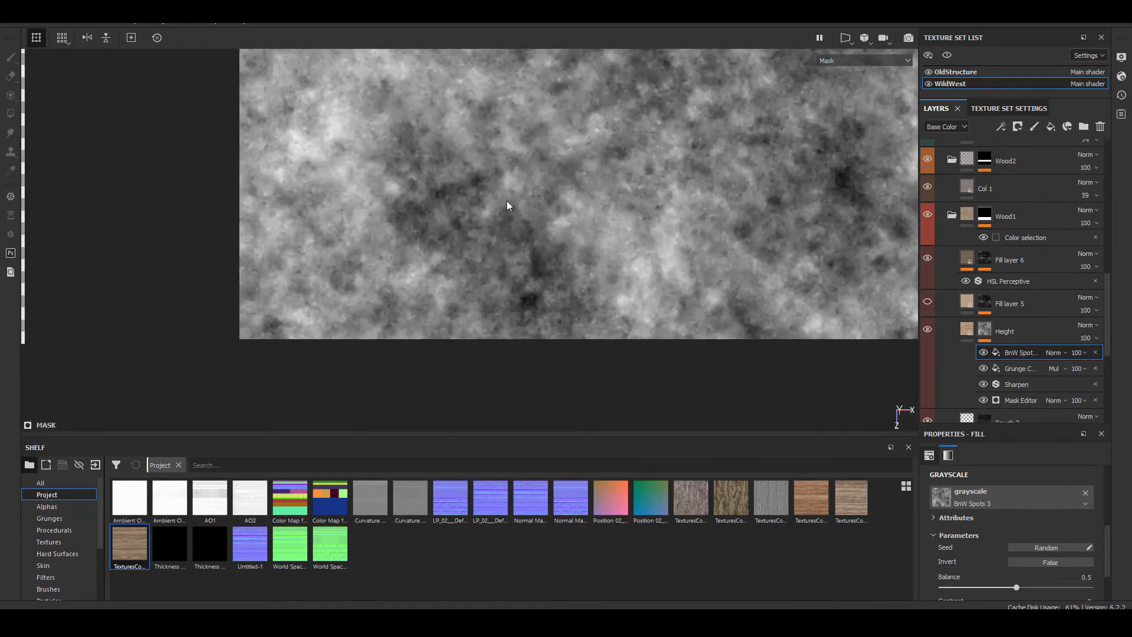
scroll(514, 199, "down", 6)
scroll(515, 217, "up", 8)
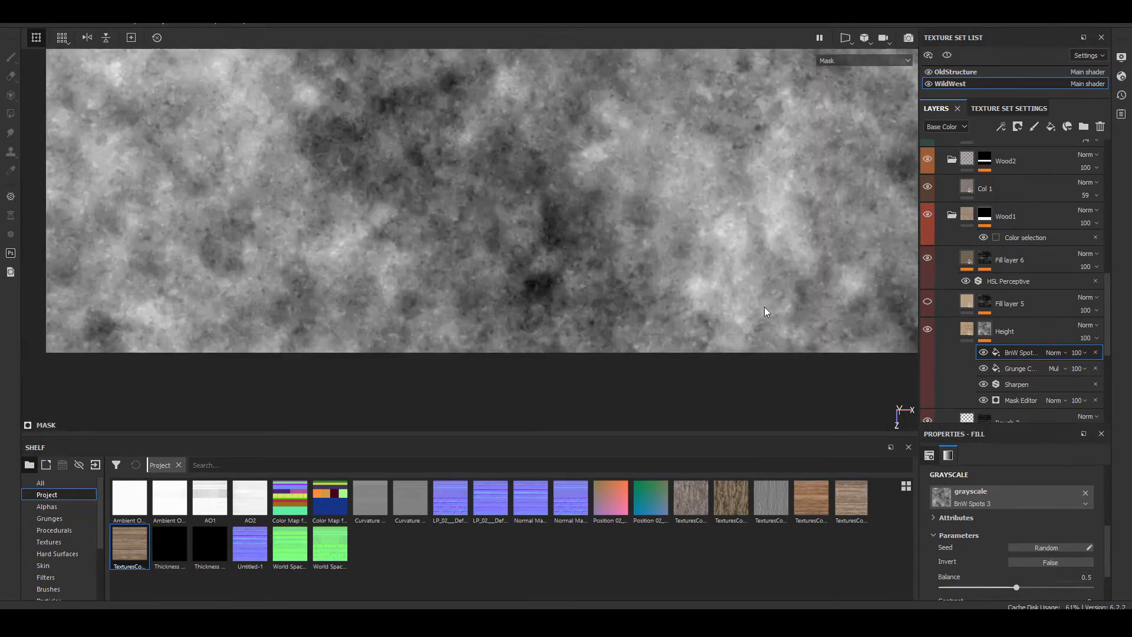
left_click(1078, 353)
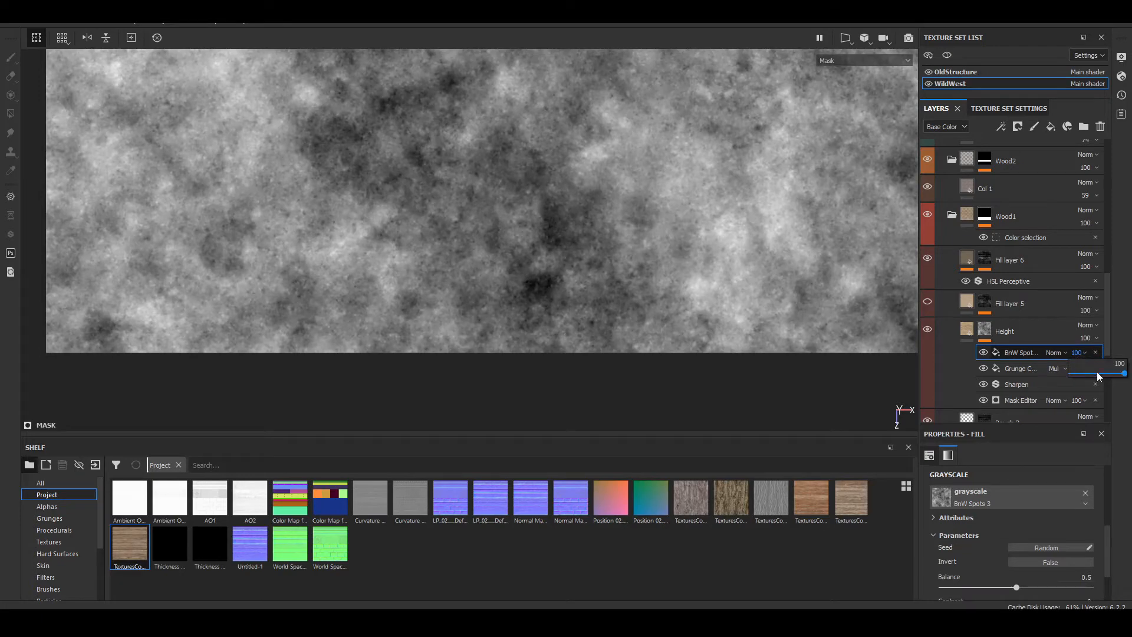
left_click_drag(1109, 375, 1116, 375)
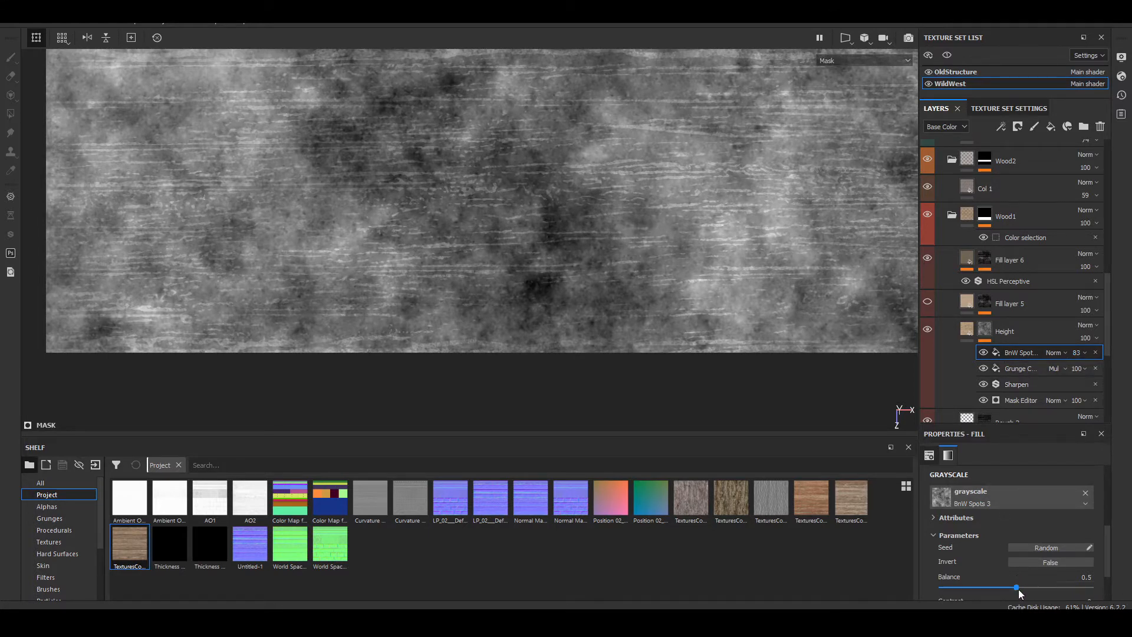
Step: Set the UV scale of the BnW Spots 3 fill to 16
mouse_move(1017, 589)
left_mouse_down()
mouse_move(1064, 587)
mouse_move(994, 590)
mouse_move(1006, 592)
left_mouse_up()
scroll(1017, 576, "up", 1)
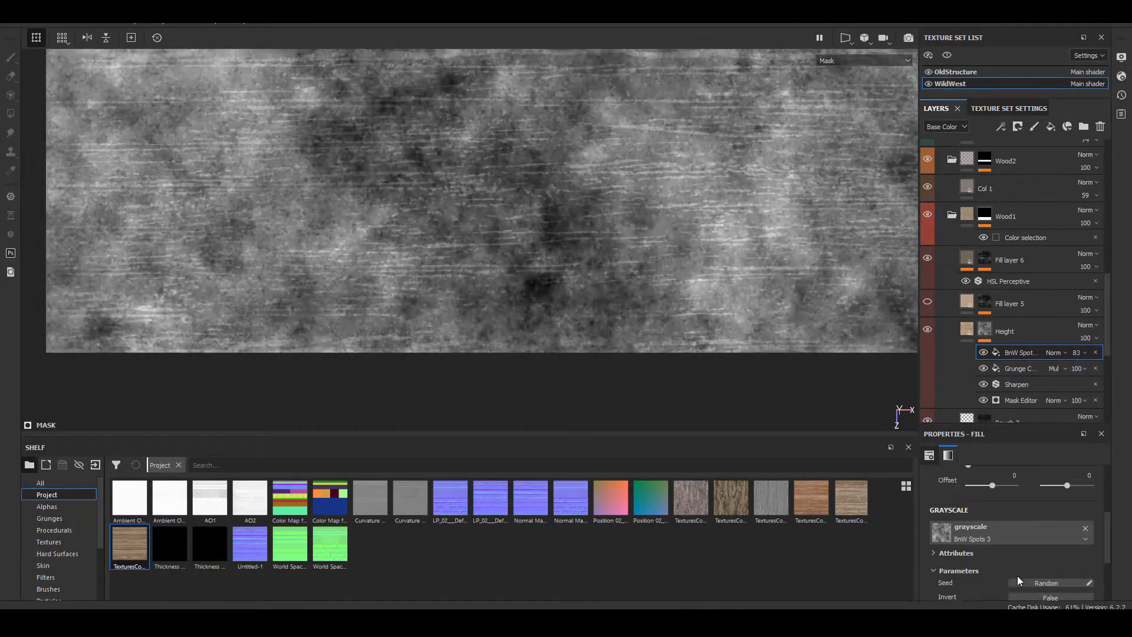
scroll(1017, 575, "up", 2)
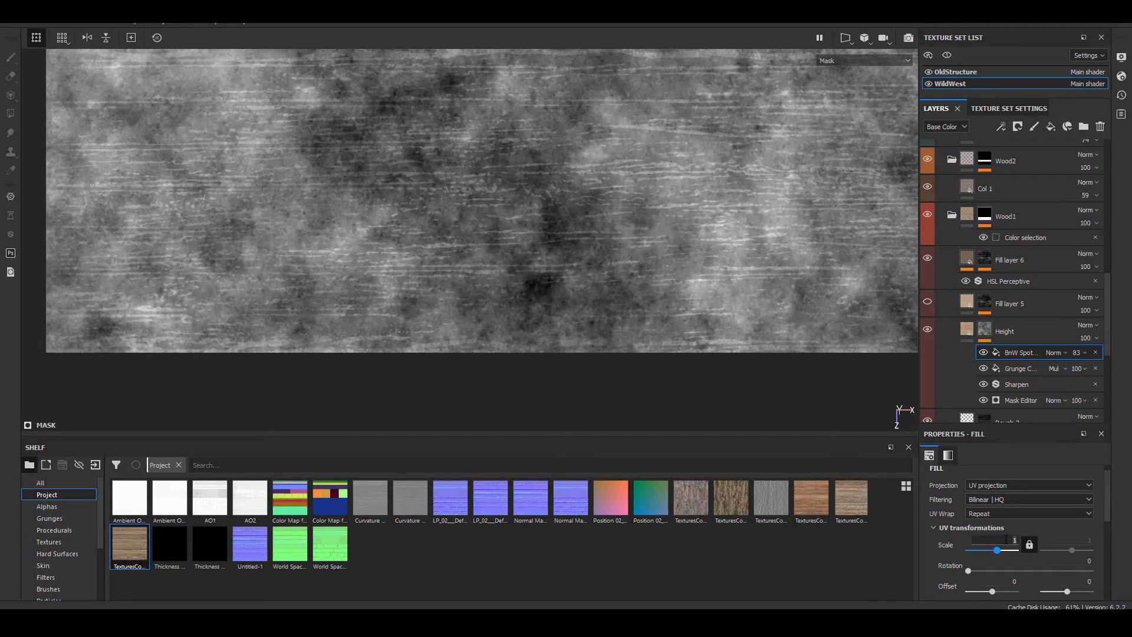
type("6")
key("Return")
scroll(467, 228, "up", 5)
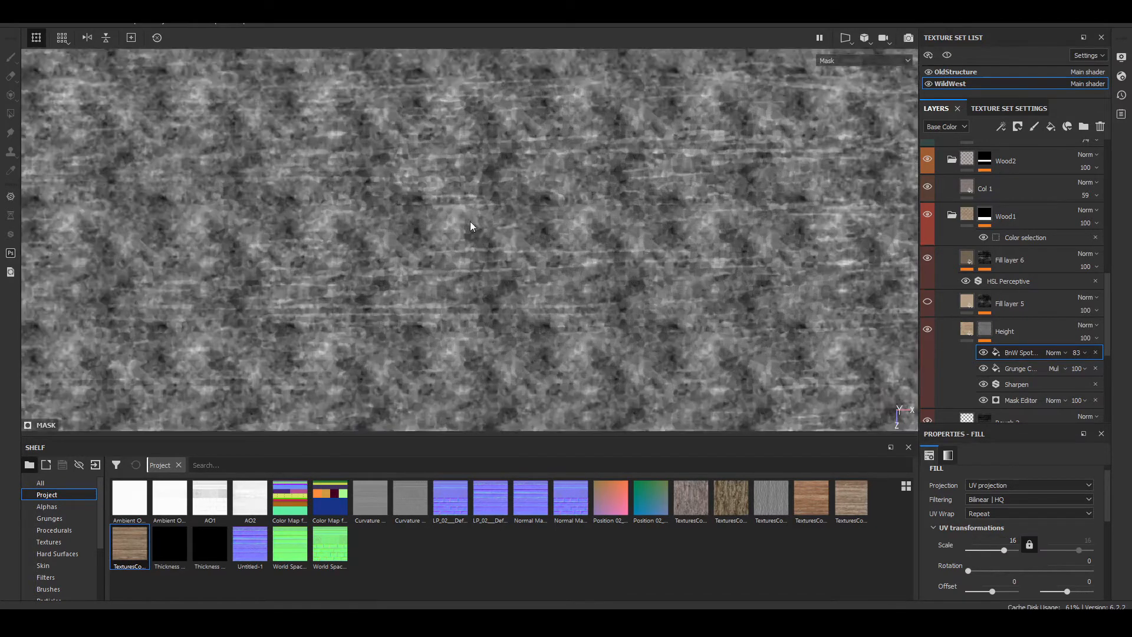
scroll(963, 532, "down", 3)
scroll(964, 532, "down", 3)
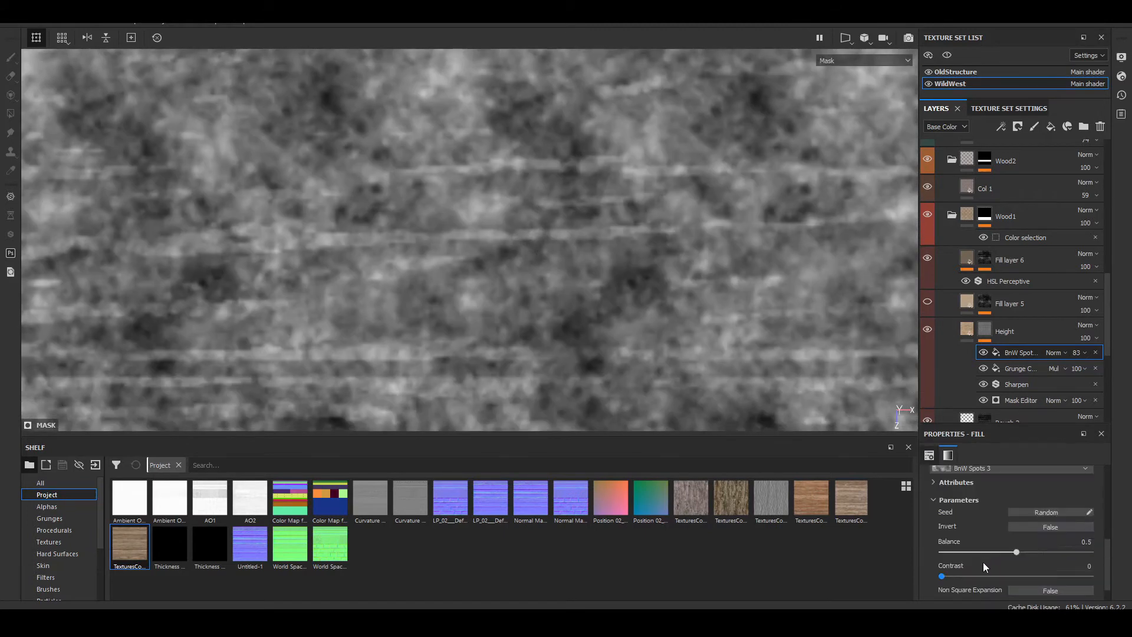
Step: Raise the BnW Spots 3 fill's contrast to 0.47 and return the viewport to the Material display
left_click_drag(943, 552, 1011, 561)
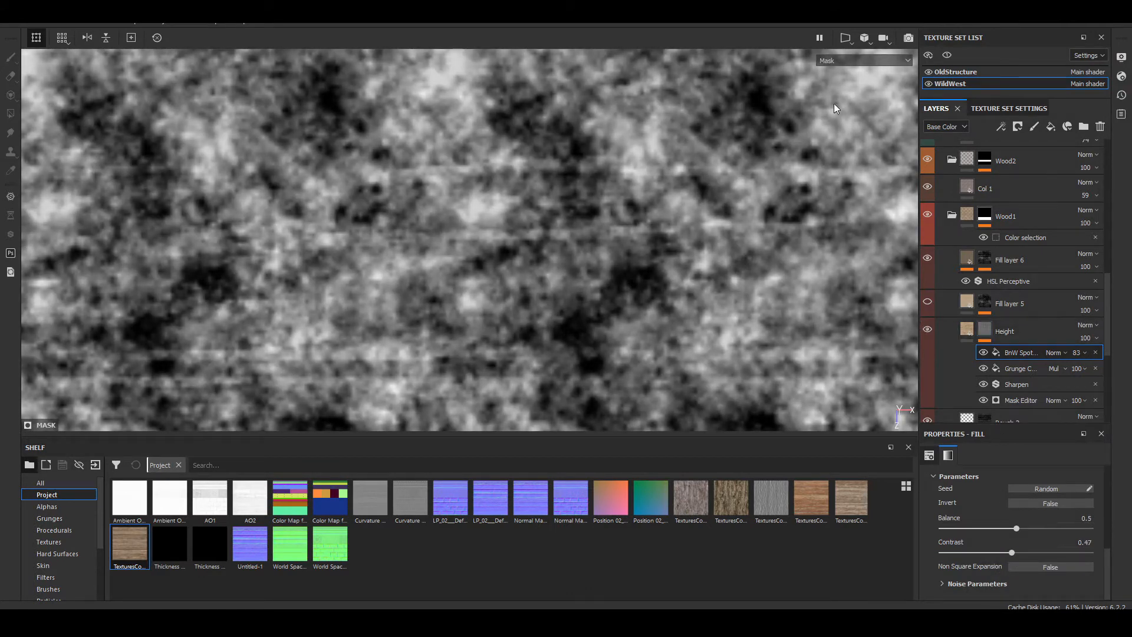
left_click(832, 59)
left_click(844, 77)
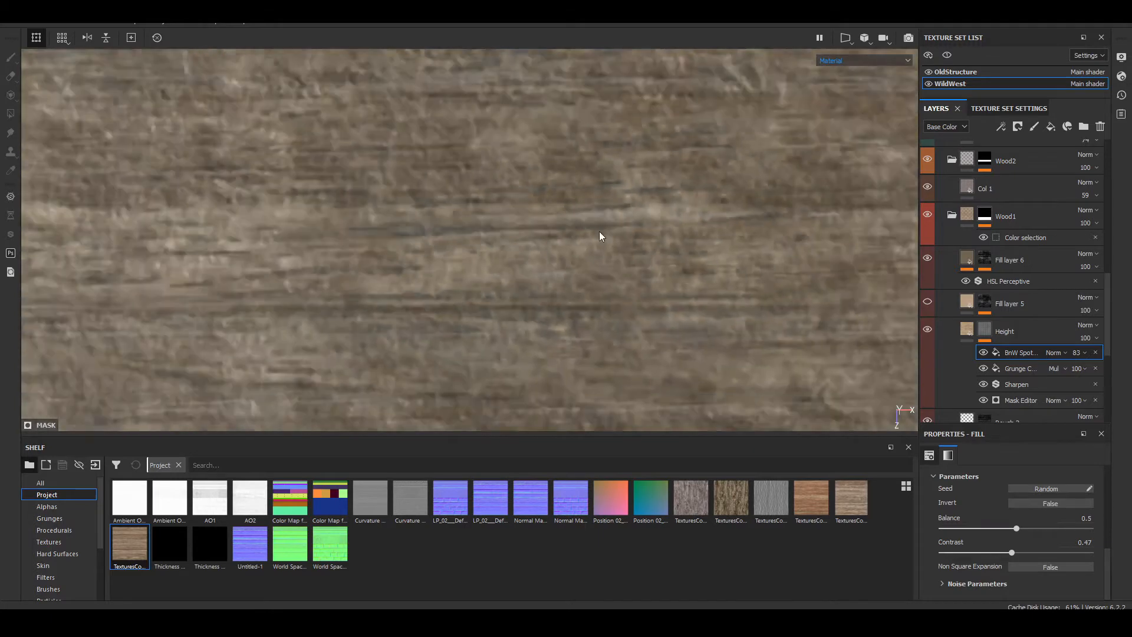
Step: Compare the Wood1 plank at a low angle with the BnW Spots 3 fill hidden and shown
scroll(599, 231, "down", 6)
left_click_drag(678, 207, 793, 265, "alt")
scroll(377, 187, "up", 4)
left_click_drag(502, 277, 884, 280, "alt")
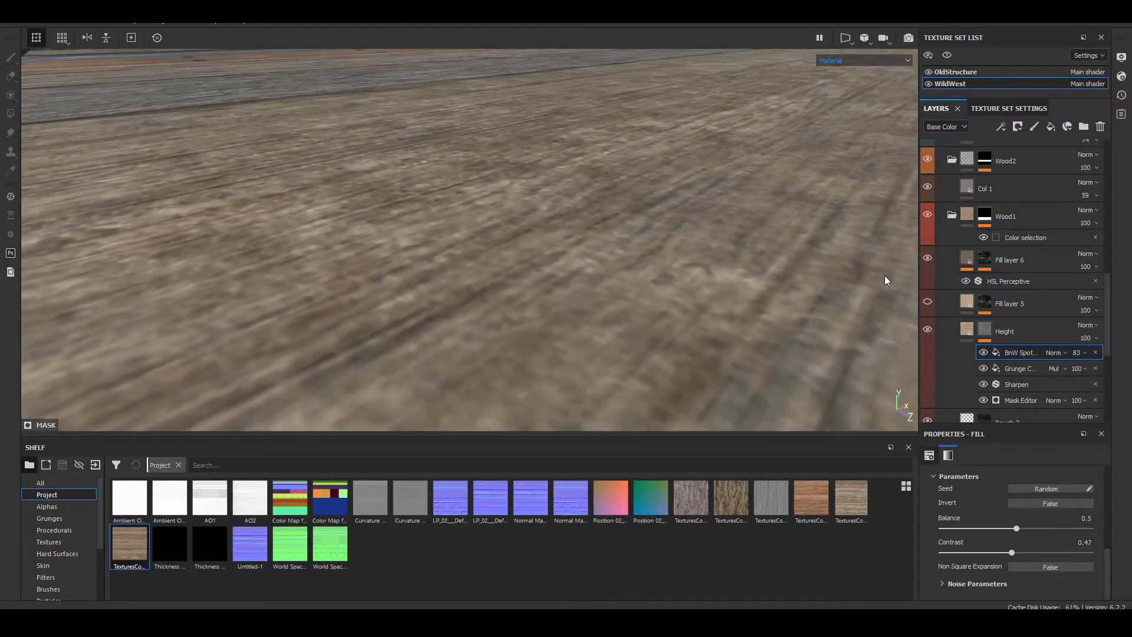
left_click(984, 353)
left_click(983, 353)
left_click(984, 353)
left_click(984, 352)
Step: Reduce the opacity of the BnW Spots 3 fill in the Height mask to 35
left_click(1057, 356)
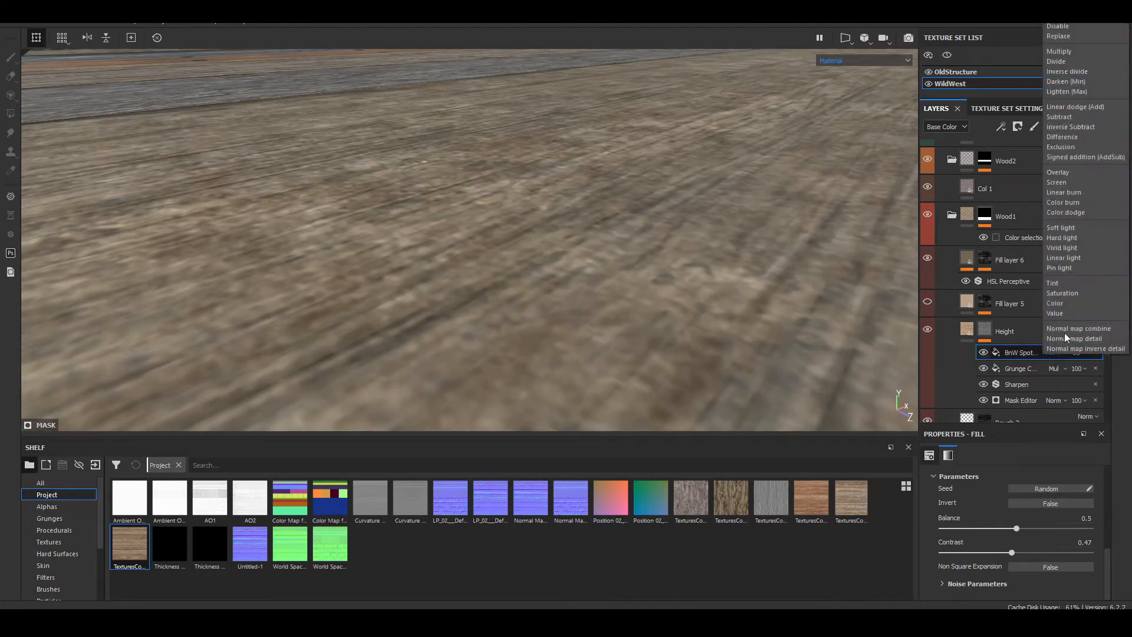
left_click(1028, 352)
left_click(1081, 353)
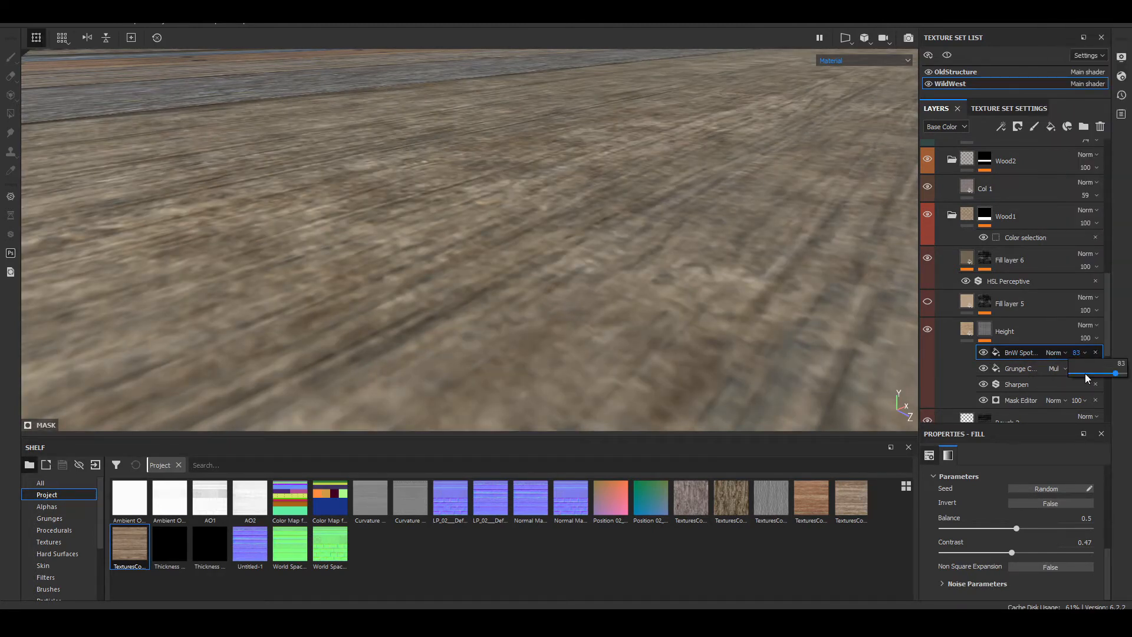
mouse_move(1085, 373)
left_mouse_down()
mouse_move(1067, 377)
mouse_move(1088, 387)
left_mouse_up()
left_click_drag(529, 252, 588, 239, "alt")
scroll(592, 237, "up", 5)
middle_click_drag(592, 237, 459, 269, "alt")
left_click_drag(458, 268, 772, 330, "alt")
Step: Toggle the BnW Spots 3 fill's visibility to judge the effect of its reduced opacity on the planks
left_click(985, 353)
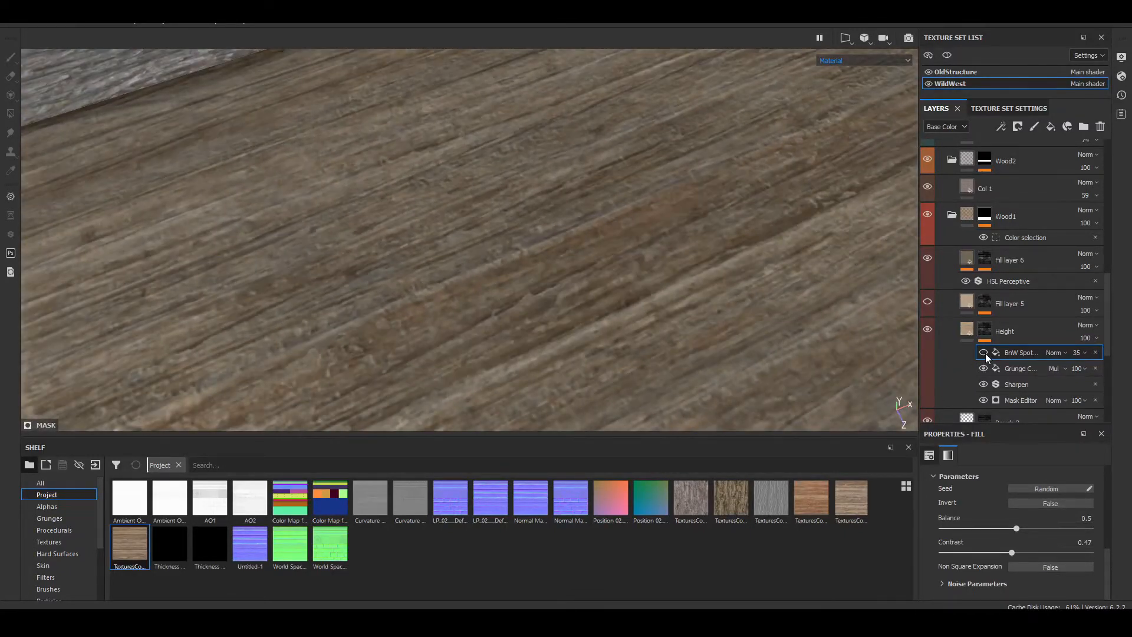
left_click(986, 353)
left_click(986, 353)
left_click(986, 353)
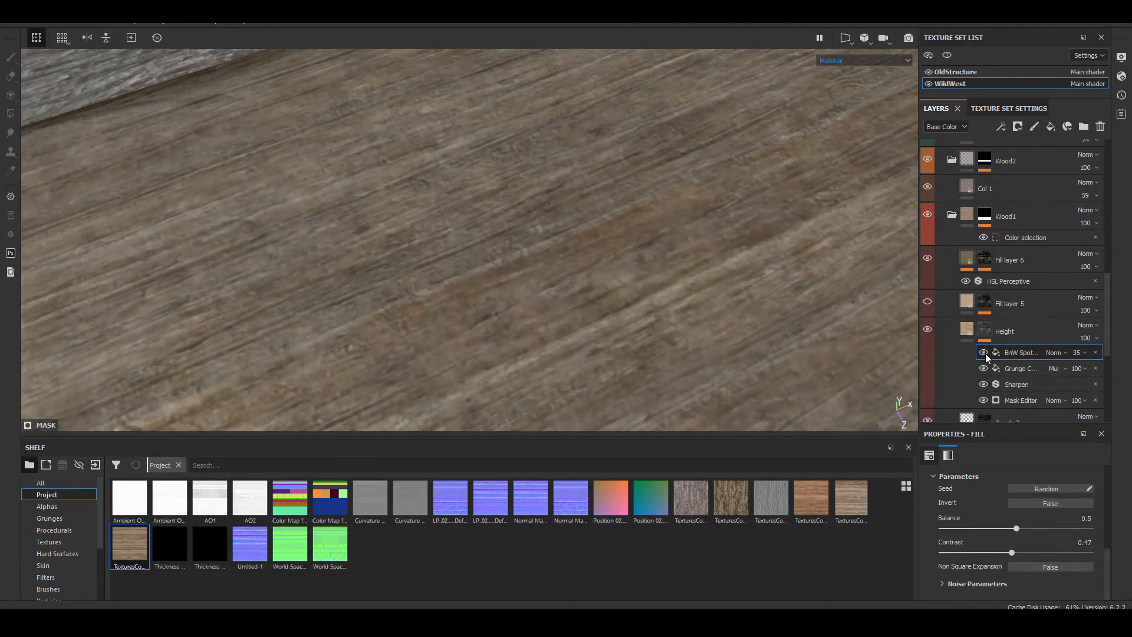
left_click(986, 354)
left_click(986, 354)
Step: Set the blend mode of the BnW Spots 3 fill in the Height mask to Multiply and check the planks
left_click(1053, 353)
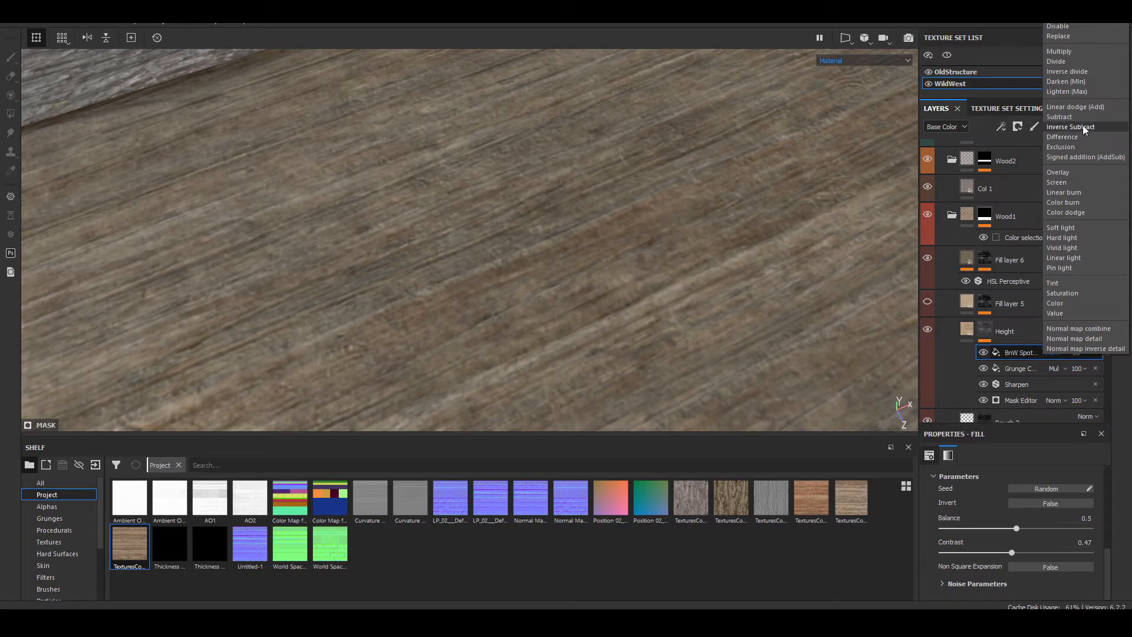
left_click(1070, 52)
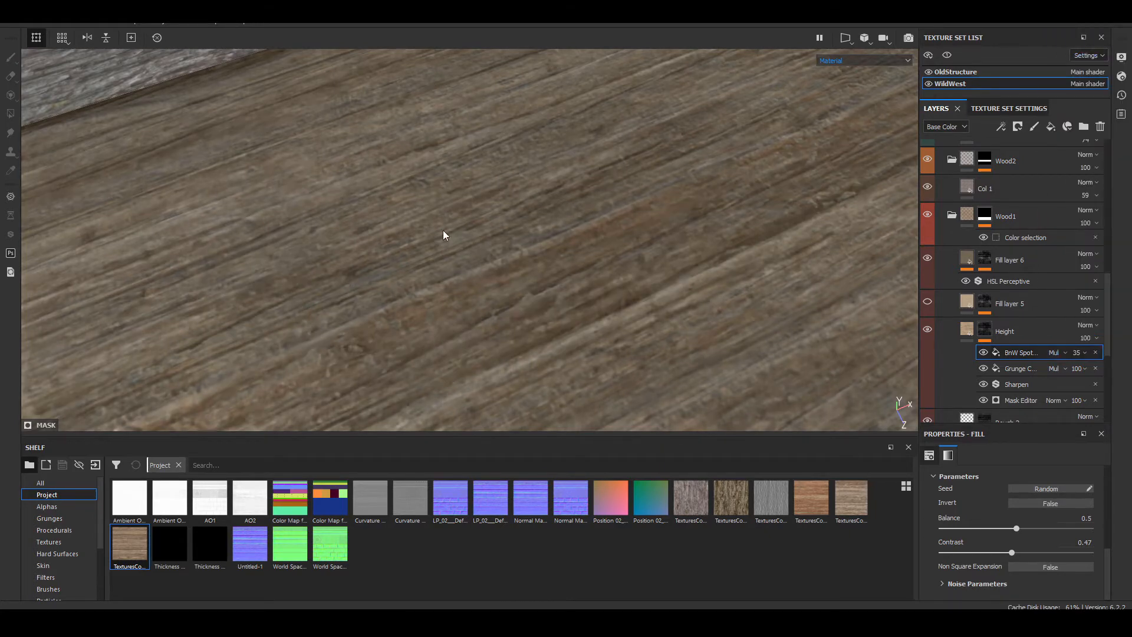
left_click_drag(444, 230, 394, 291, "alt")
key("F1")
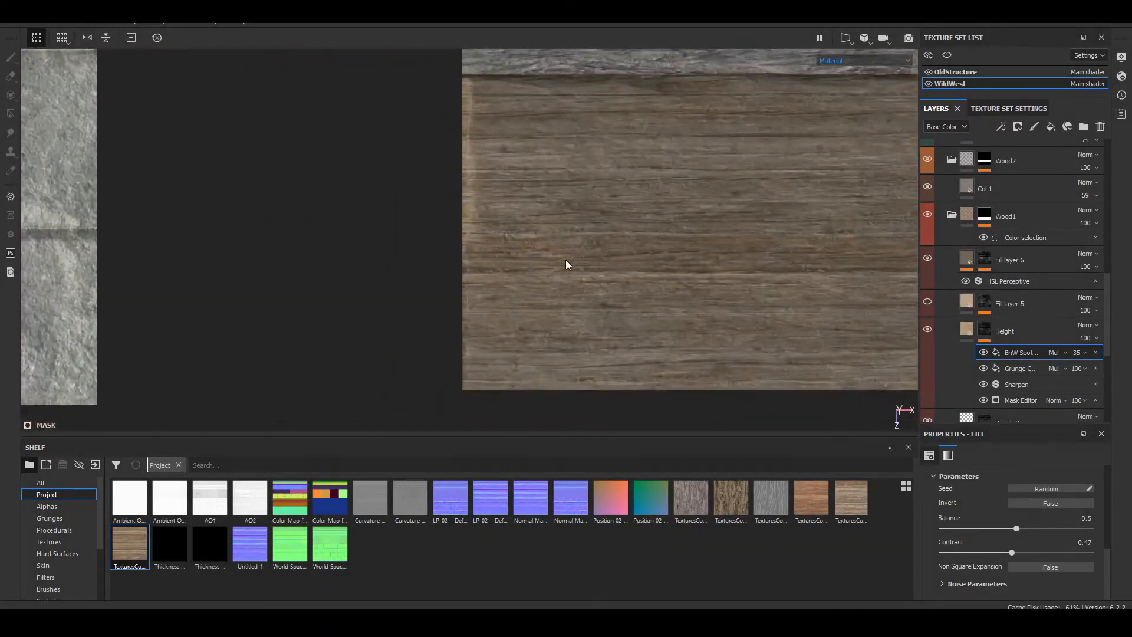
key("F2")
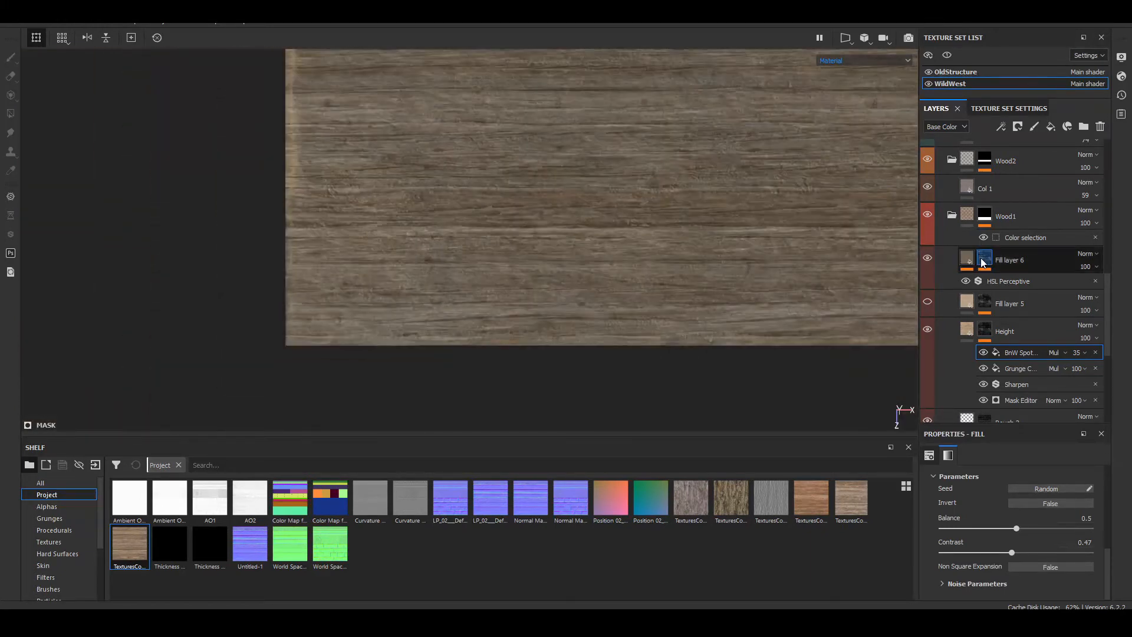
Step: Turn Fill layer 5 back on in the Wood1 folder, comparing the planks up close with and without it
left_click(928, 299)
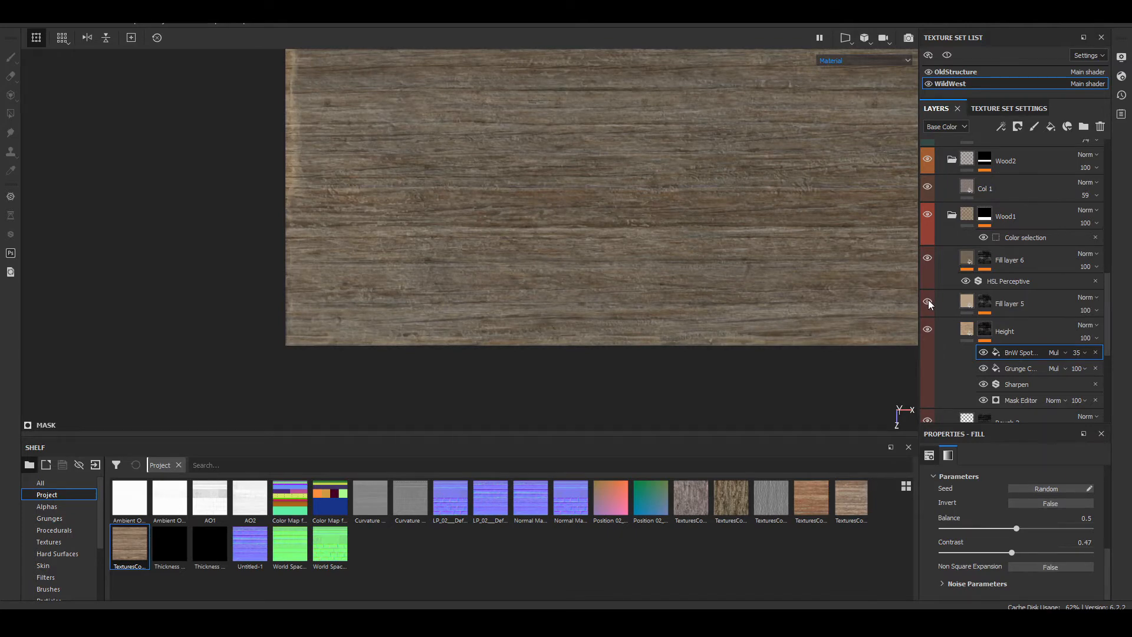
left_click(928, 299)
left_click(928, 300)
scroll(572, 335, "up", 4)
scroll(572, 340, "up", 2)
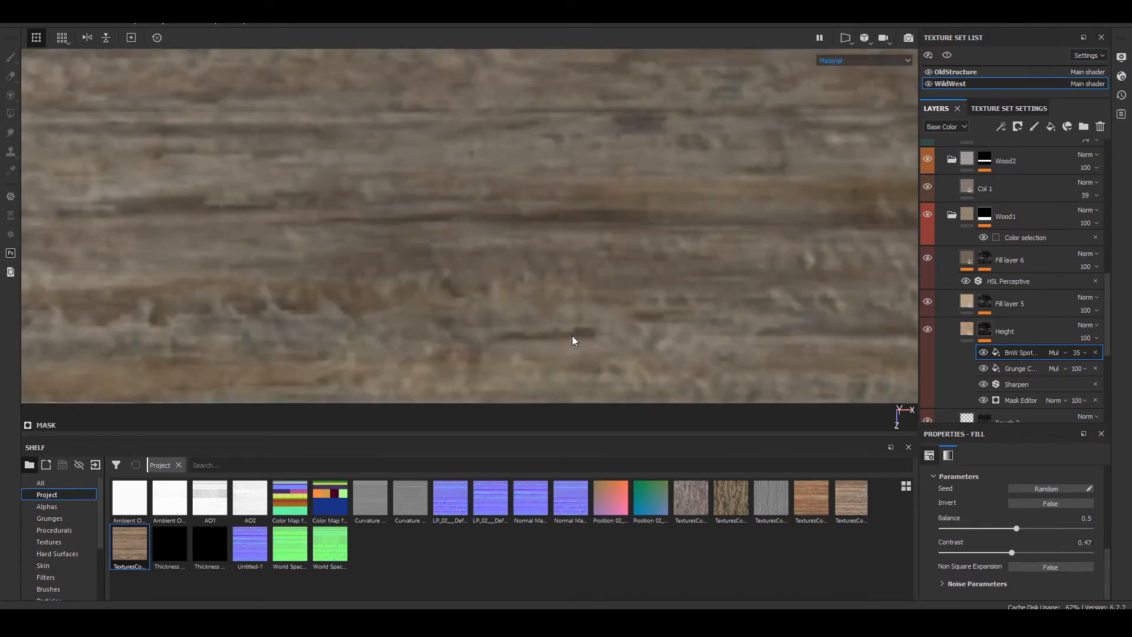
left_click(927, 301)
left_click(927, 300)
left_click(926, 302)
left_click(927, 302)
Step: Reduce the opacity of Fill layer 5 to 59
left_click(1084, 311)
left_click(1094, 310)
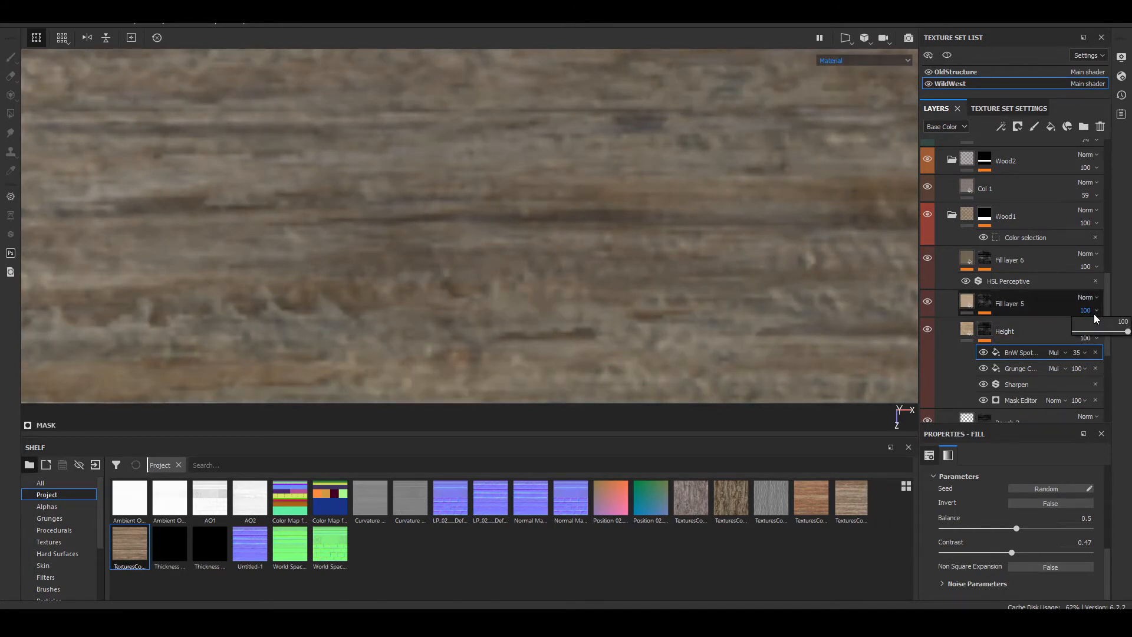
mouse_move(1114, 334)
left_mouse_down()
mouse_move(1074, 334)
mouse_move(1105, 331)
left_mouse_up()
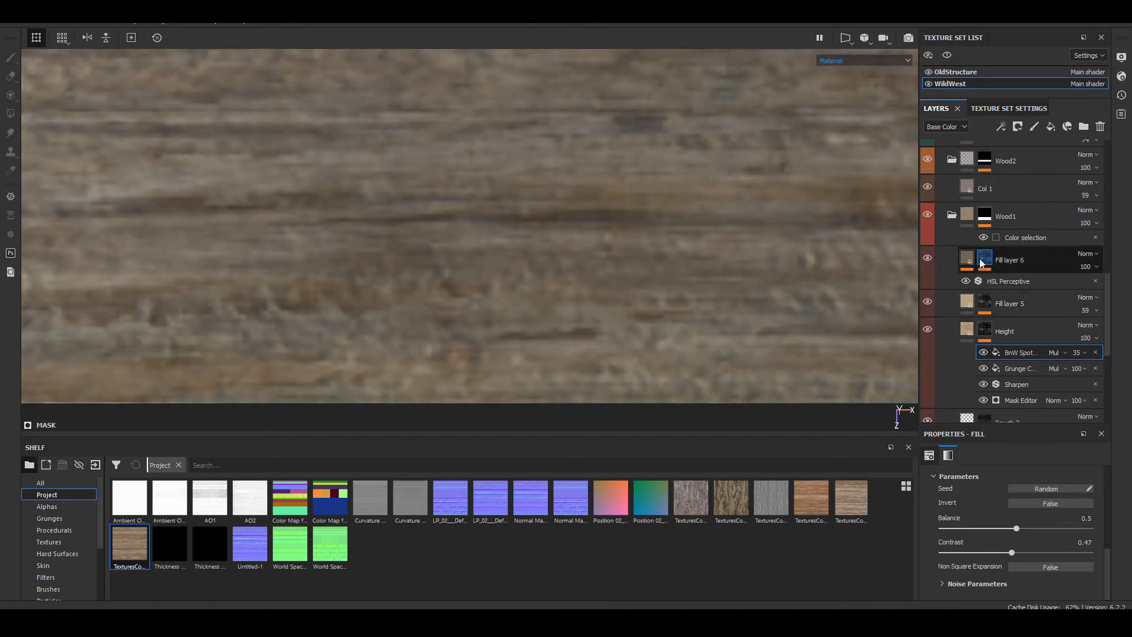
Step: Add a new fill layer above Fill layer 6 in the Wood1 folder and show the smart masks in the shelf
left_click(983, 258)
left_click(967, 258)
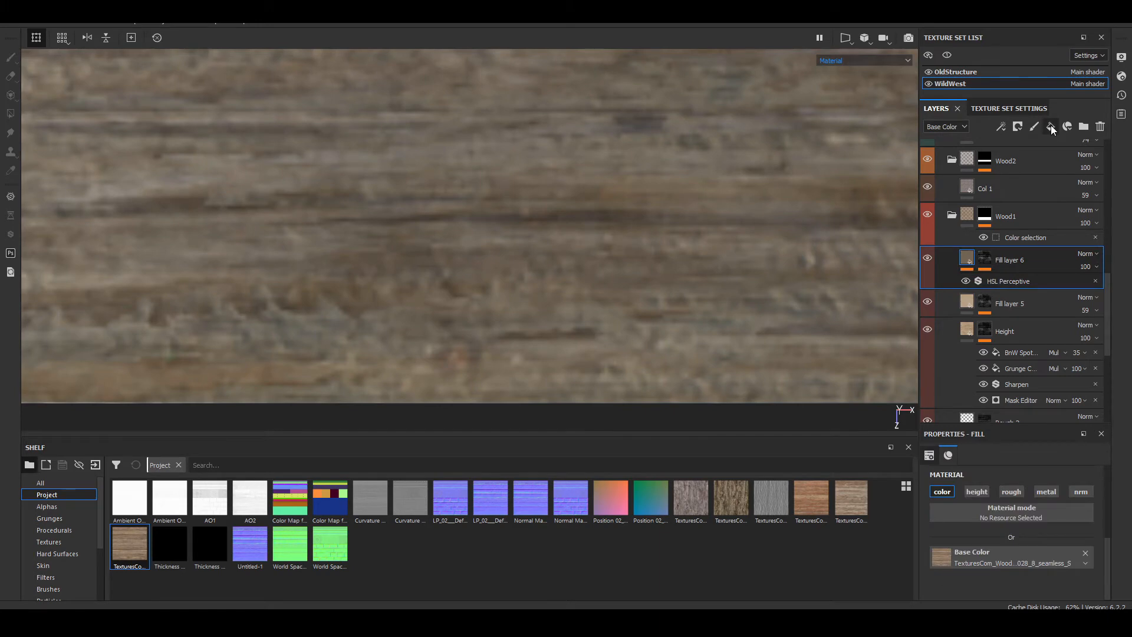
left_click(1050, 127)
scroll(420, 253, "down", 5)
middle_click_drag(420, 252, 499, 260)
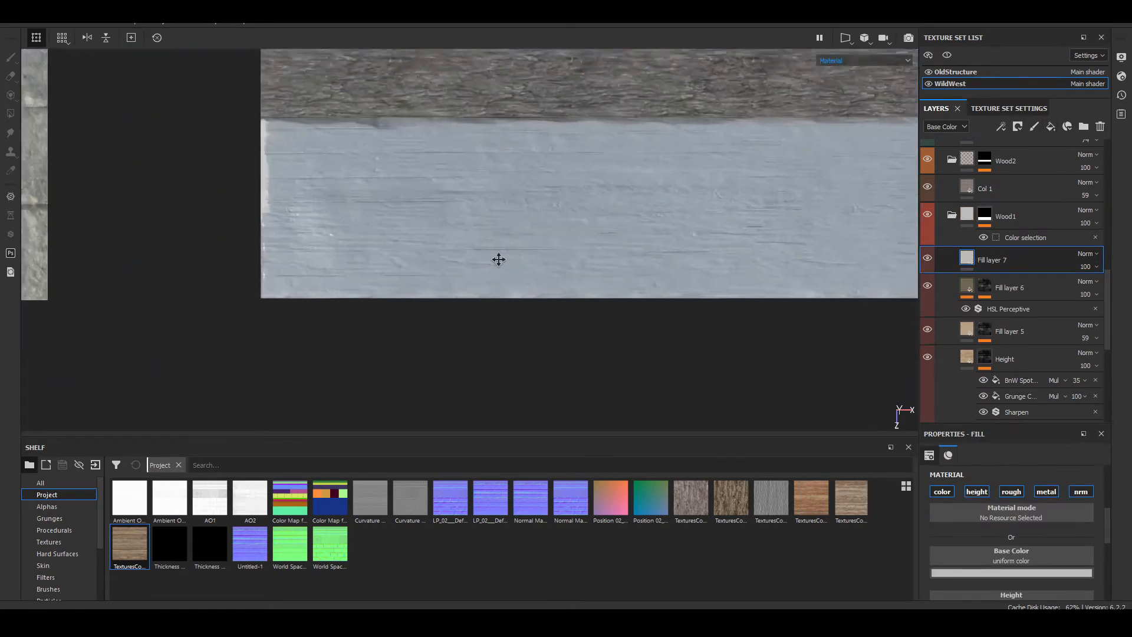
left_click_drag(498, 259, 548, 244, "alt")
scroll(64, 566, "down", 3)
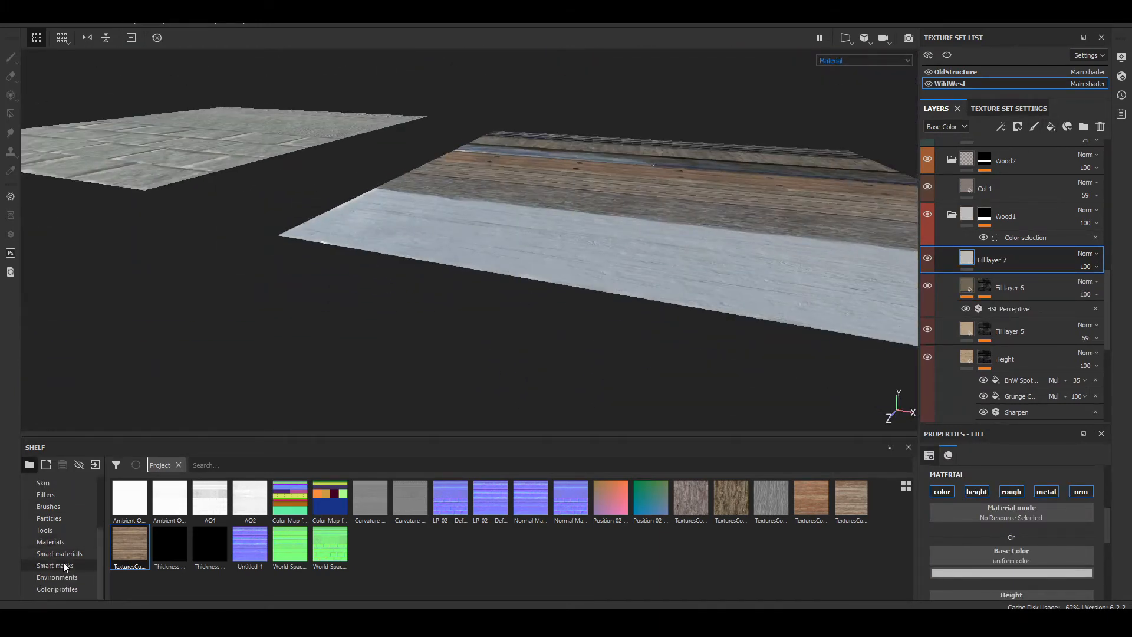
left_click(65, 568)
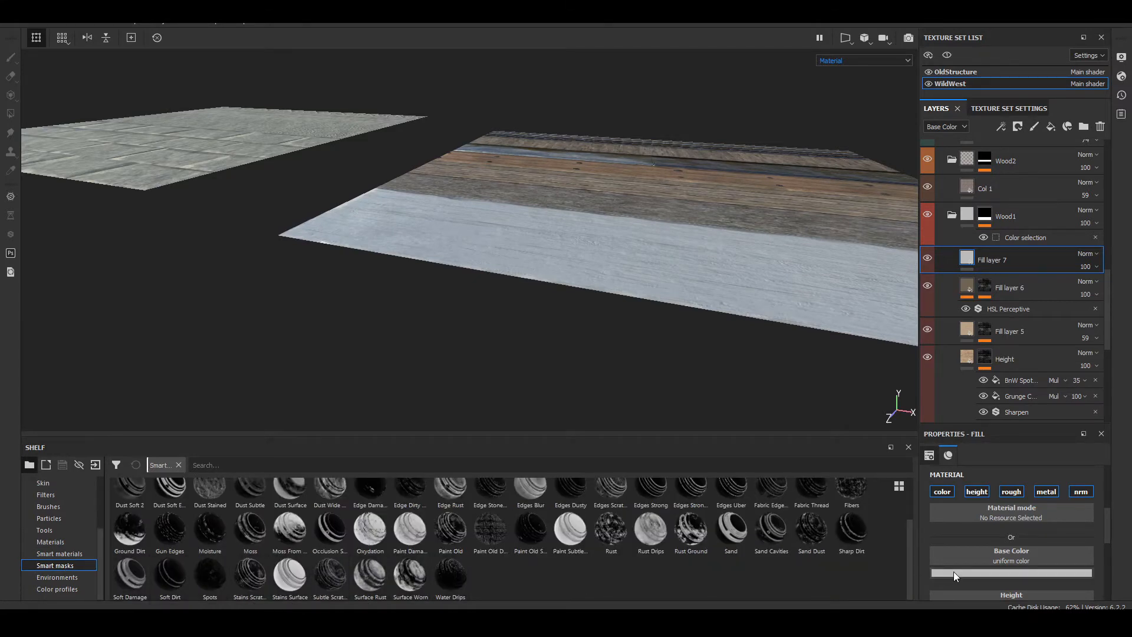
Step: Try the Sand Dust smart mask on Fill layer 7, inspect its coverage on the planks and undo it
left_click_drag(812, 530, 990, 264)
left_click_drag(584, 182, 649, 333, "alt")
middle_click_drag(650, 333, 670, 263, "alt")
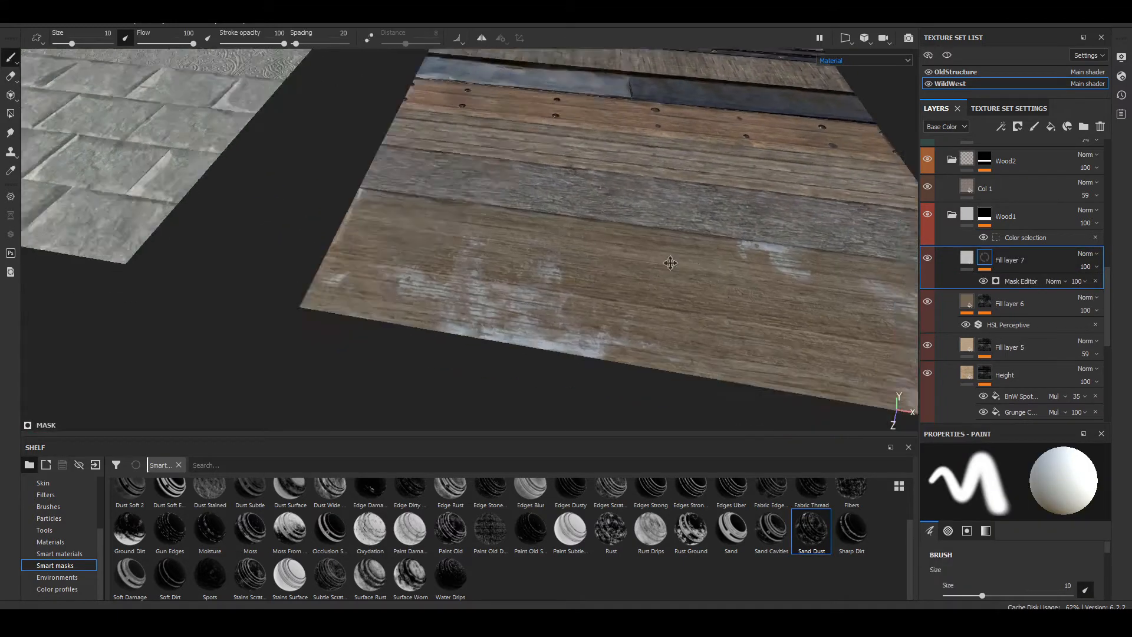
left_click_drag(670, 263, 700, 316, "alt")
mouse_move(700, 316)
middle_mouse_down("alt")
mouse_move(448, 277)
mouse_move(597, 268)
middle_mouse_up("alt")
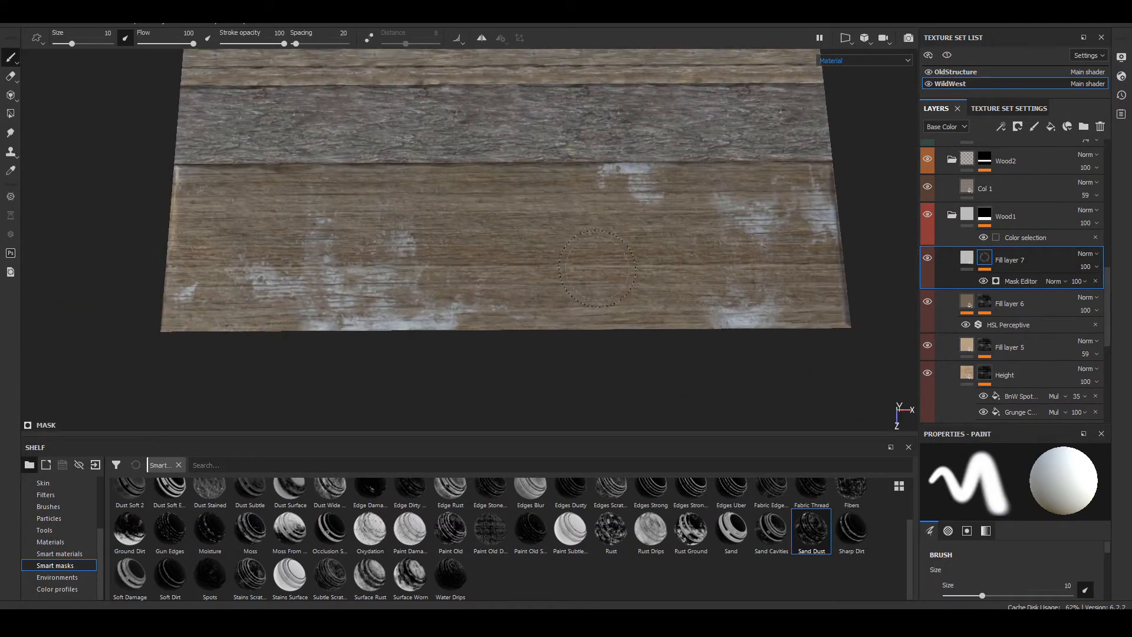
key("ctrl+z")
Step: Apply the Sand Cavities smart mask to Fill layer 7 and inspect the plank grooves from several angles
mouse_move(771, 539)
left_mouse_down()
mouse_move(963, 330)
mouse_move(989, 265)
left_mouse_up()
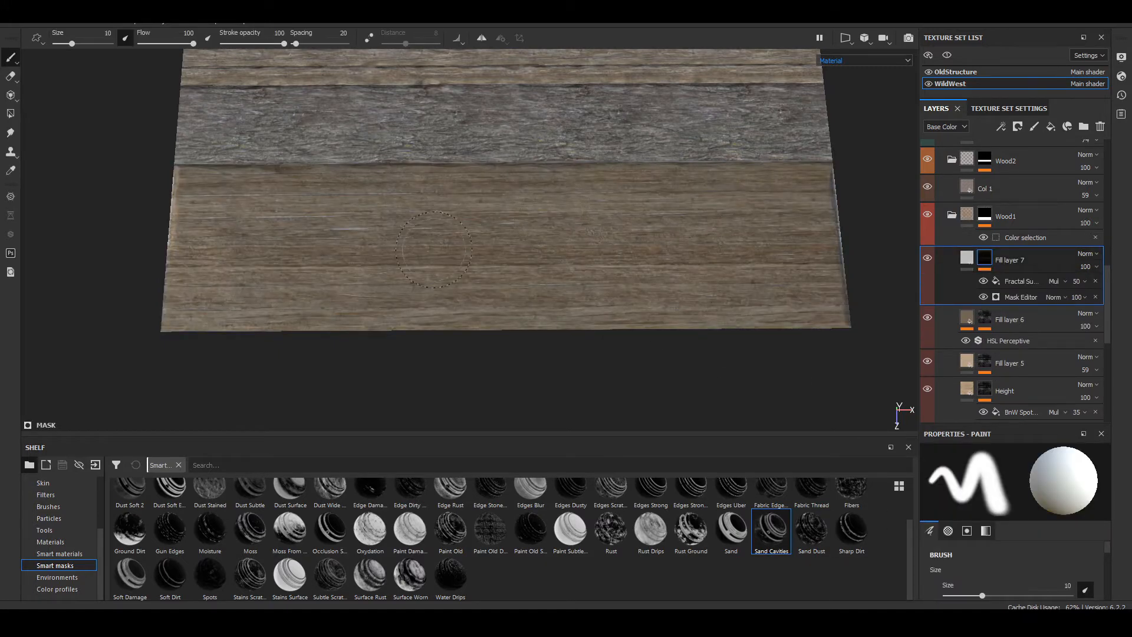
scroll(433, 249, "up", 5)
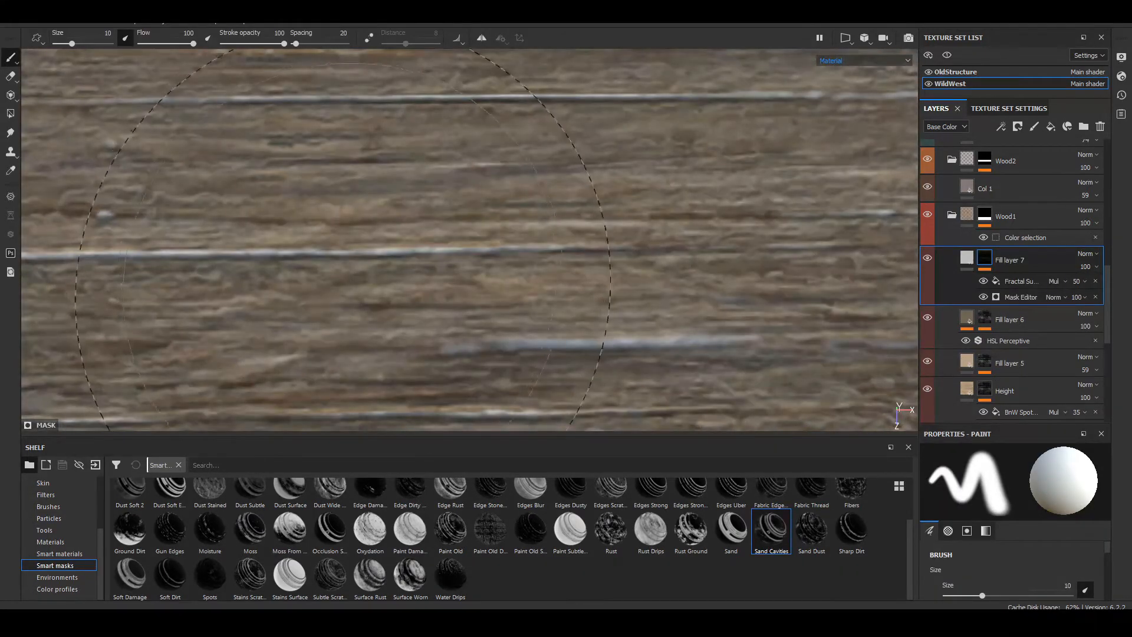
left_click_drag(343, 239, 750, 159, "alt")
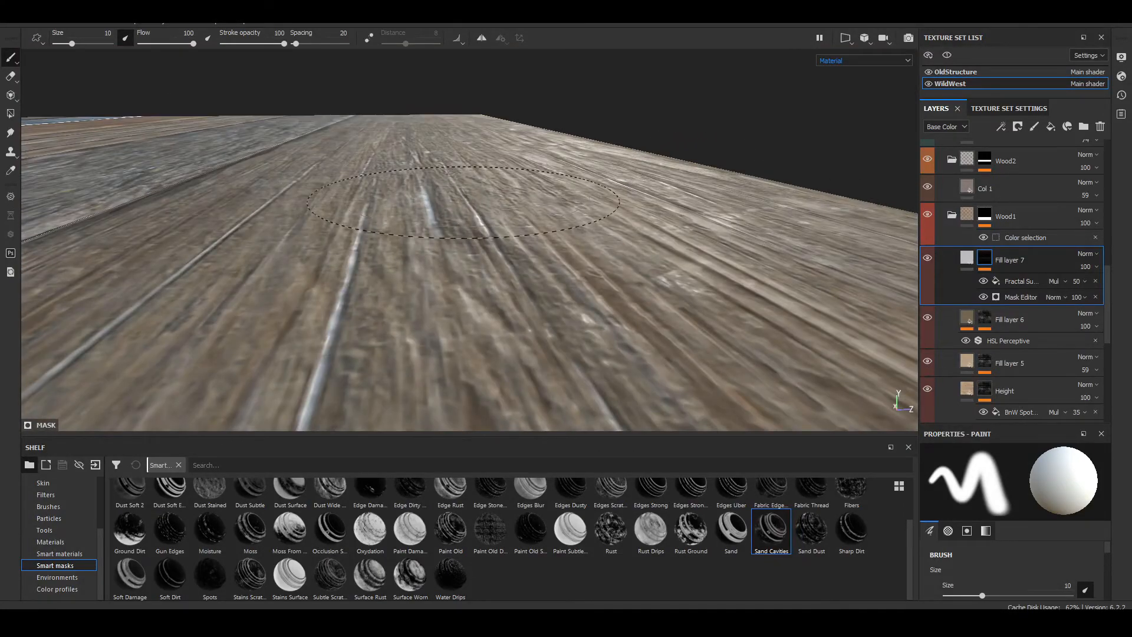
left_click_drag(469, 352, 330, 377, "alt")
right_click_drag(667, 277, 648, 204, "alt")
middle_click_drag(648, 203, 485, 210, "alt")
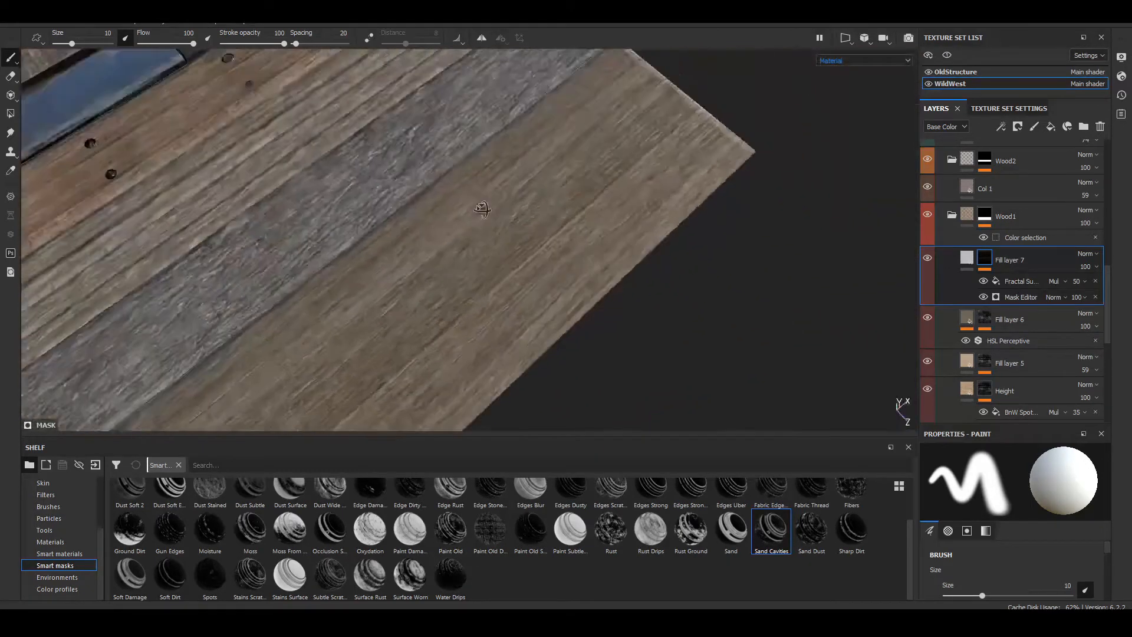
left_click_drag(485, 210, 377, 227, "alt")
middle_click_drag(377, 227, 685, 248, "alt")
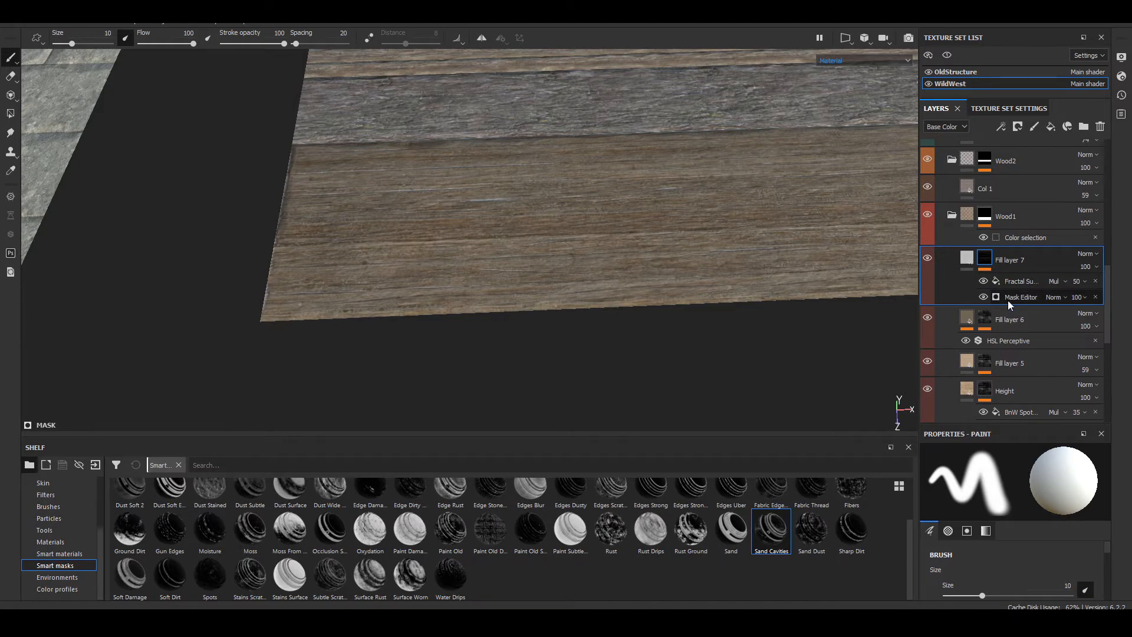
Step: Raise the Global Balance of Fill layer 7's Mask Editor to 0.54 and check the masked cracks
right_click_drag(327, 206, 376, 221, "alt")
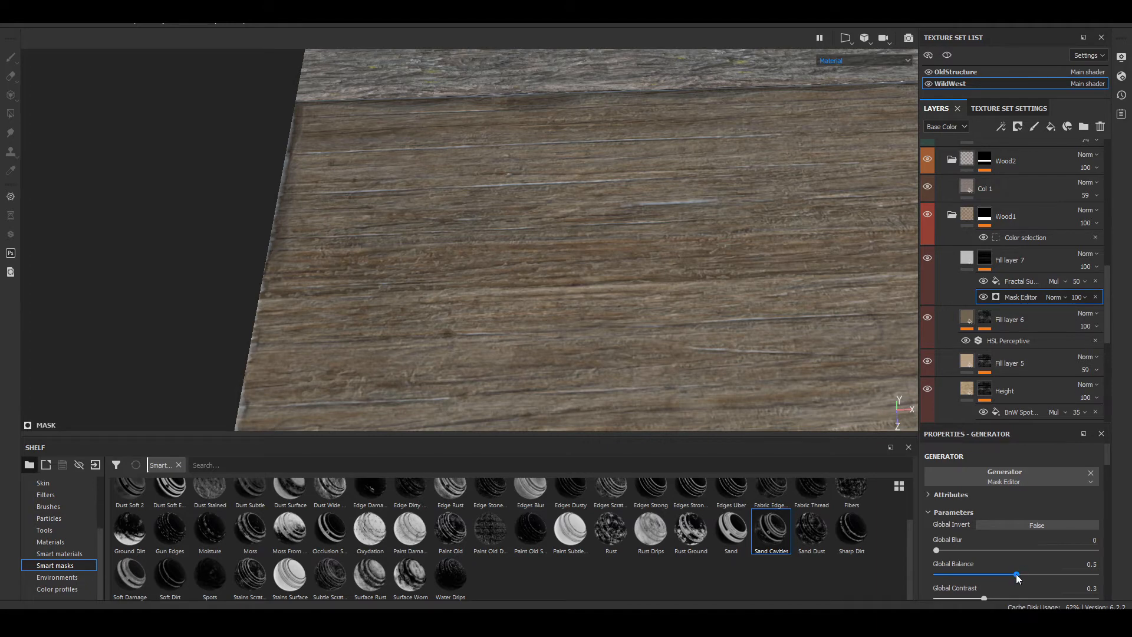
mouse_move(1018, 576)
left_mouse_down()
mouse_move(1095, 576)
mouse_move(1014, 585)
left_mouse_up()
left_click_drag(435, 149, 507, 311, "alt")
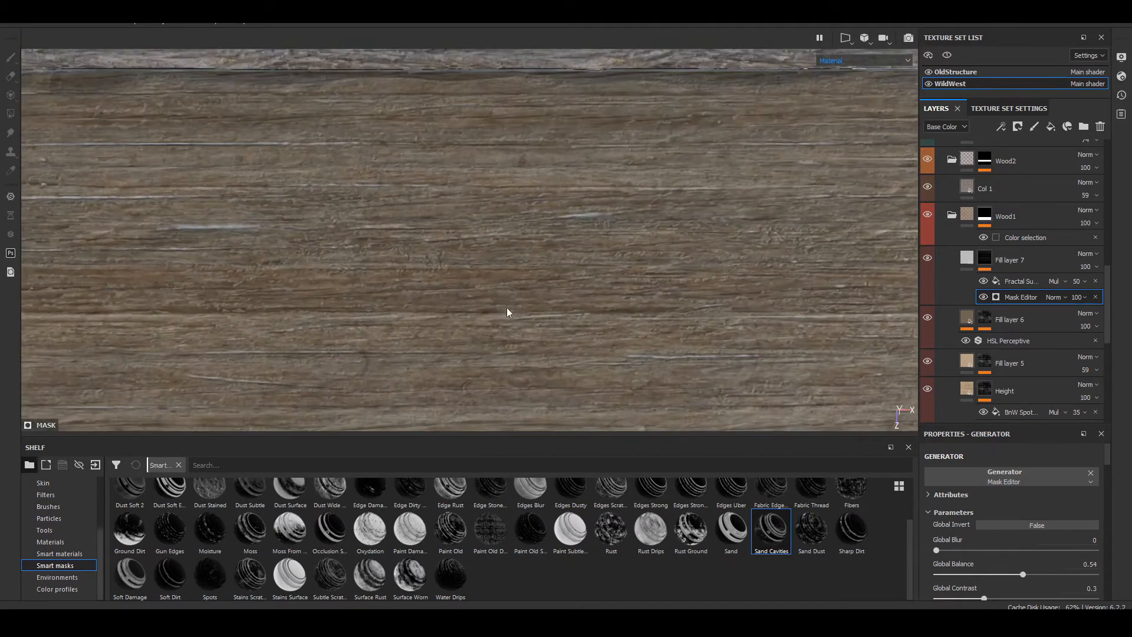
scroll(182, 162, "up", 3)
scroll(204, 200, "down", 6)
middle_click_drag(205, 200, 385, 224, "alt")
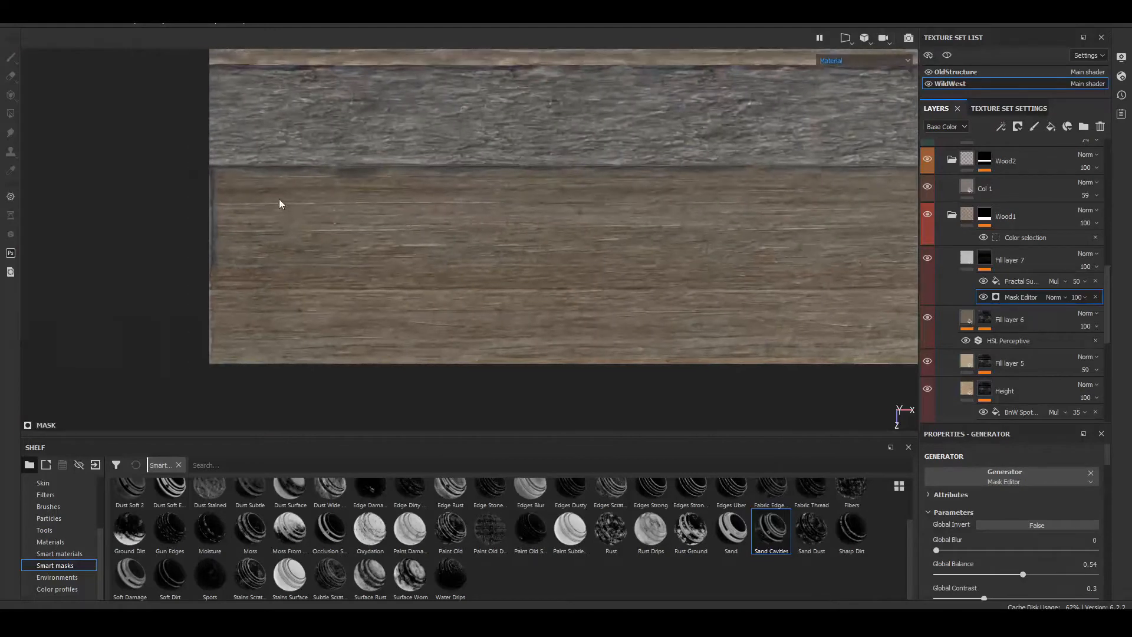
scroll(287, 209, "up", 5)
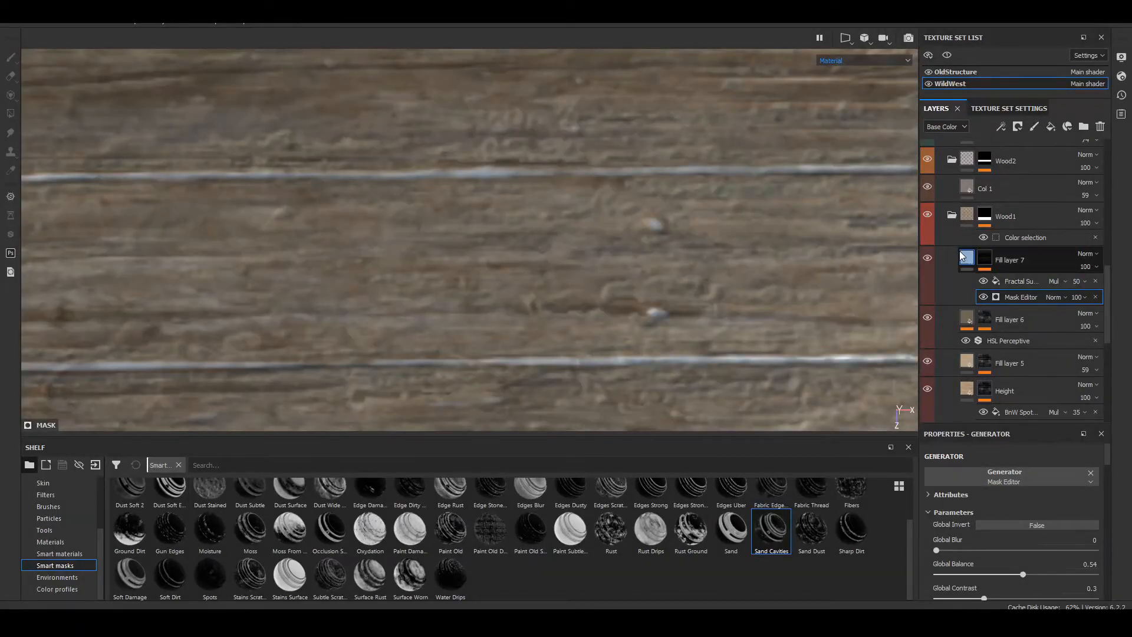
Step: Apply the Wood Rough material to Fill layer 7 and set its UV scale to 8
left_click(967, 257)
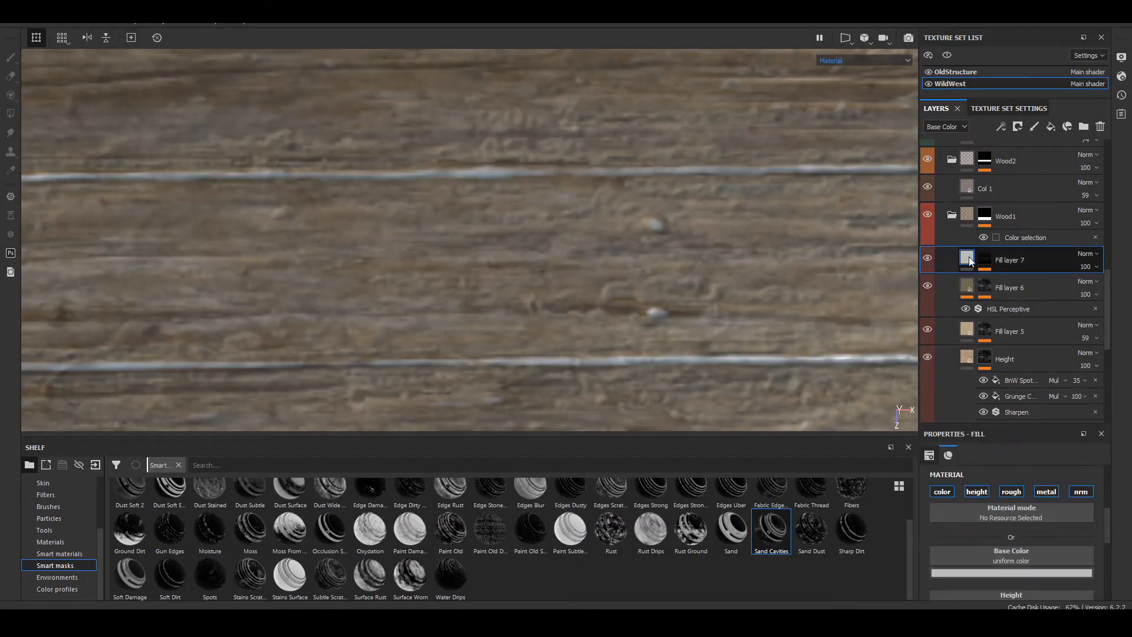
left_click(57, 540)
scroll(354, 539, "down", 3)
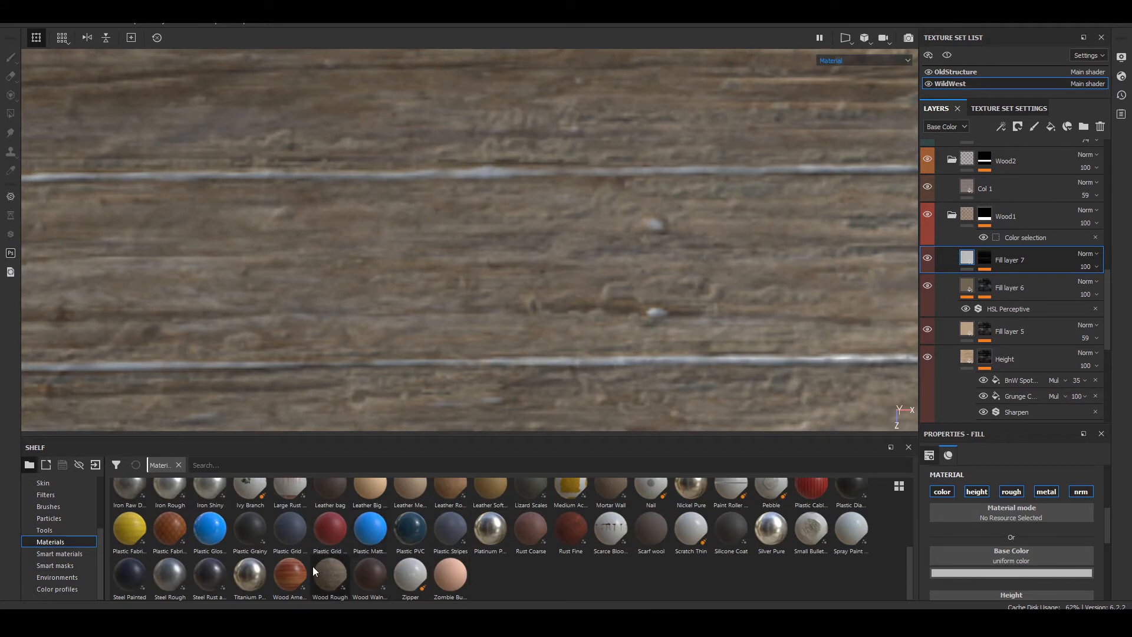
left_click(331, 568)
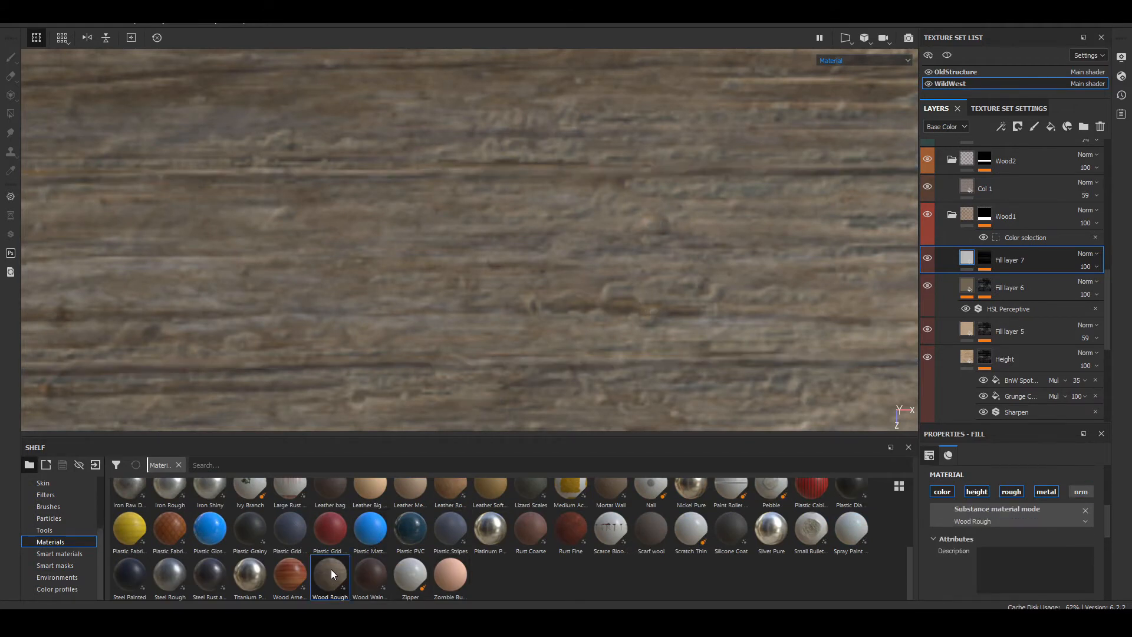
scroll(1018, 540, "down", 6)
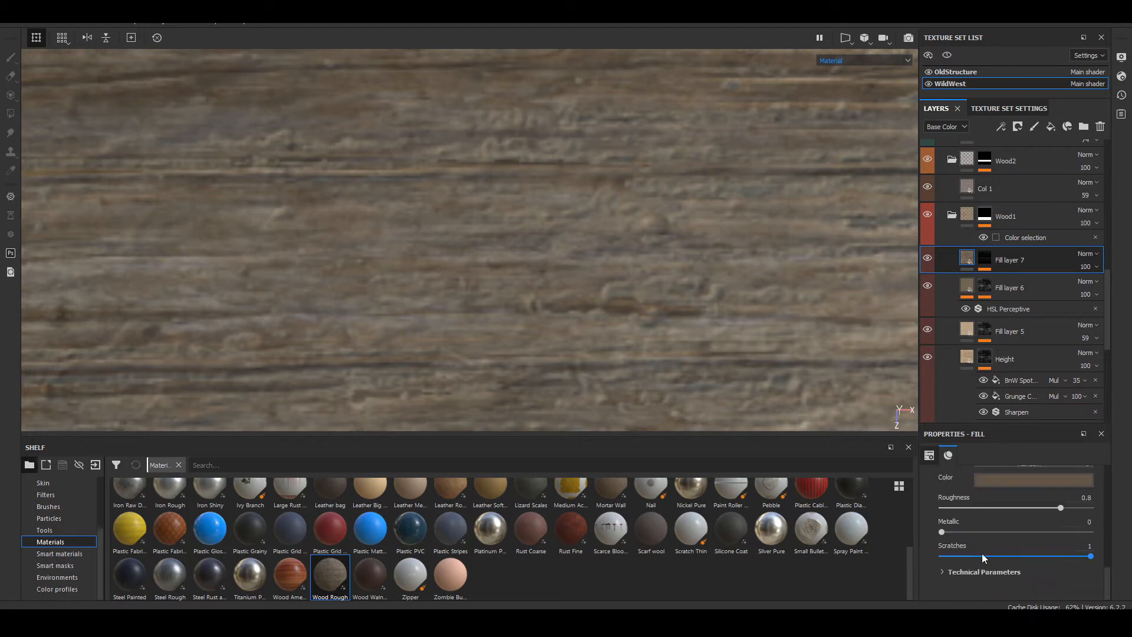
left_click(942, 572)
scroll(990, 570, "up", 8)
scroll(985, 565, "up", 5)
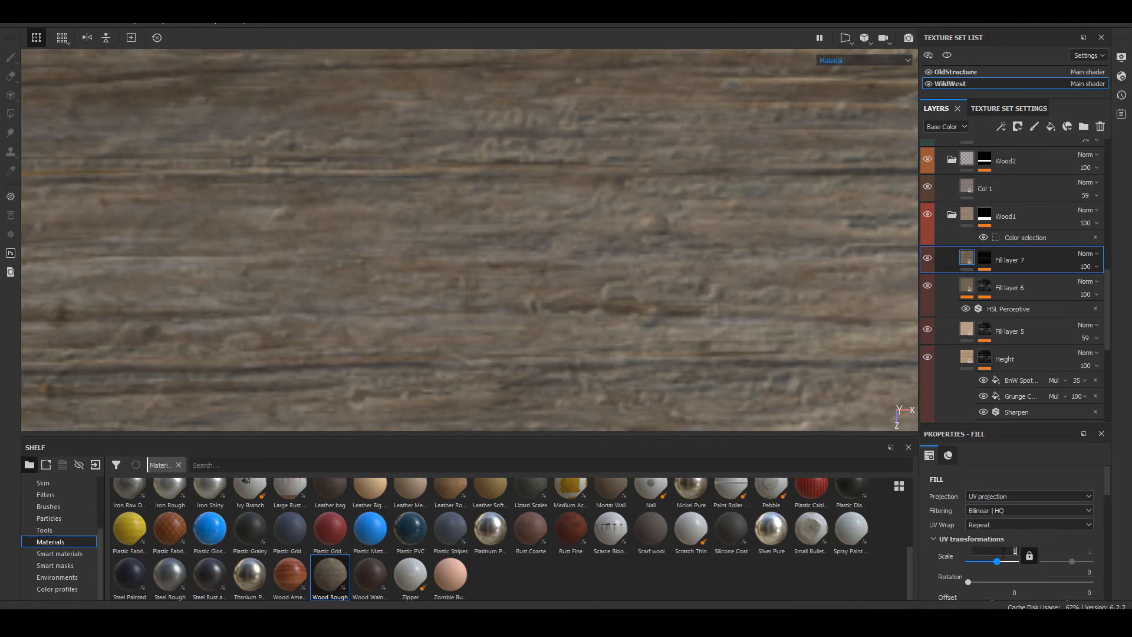
key("Return")
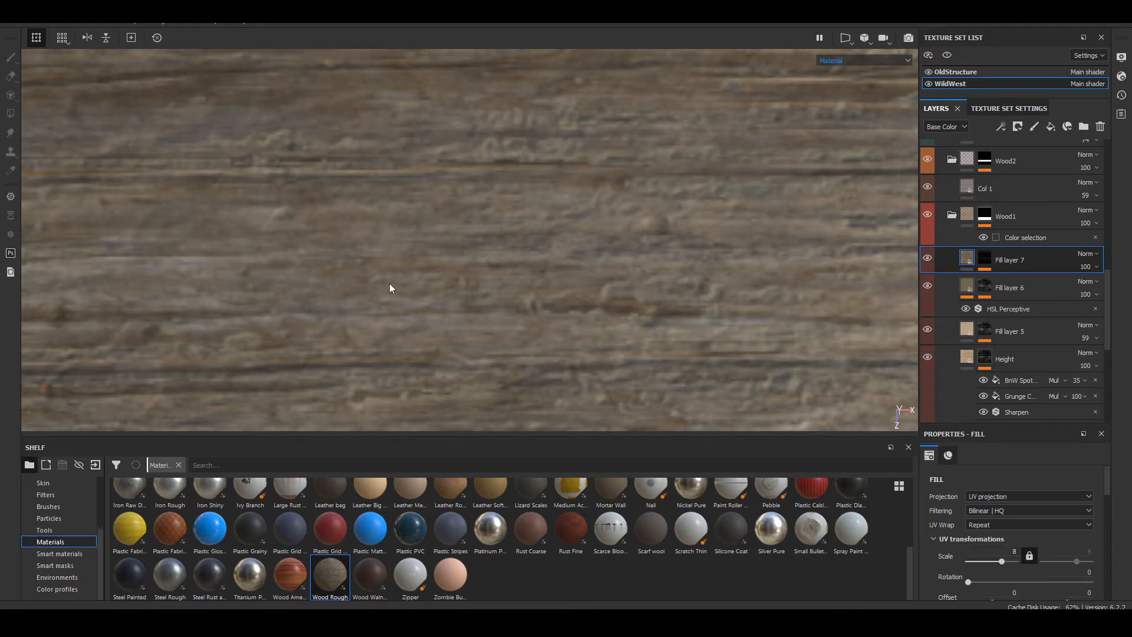
Step: Switch the viewport to the Base Color channel and inspect the color of the Wood1 planks
key("m")
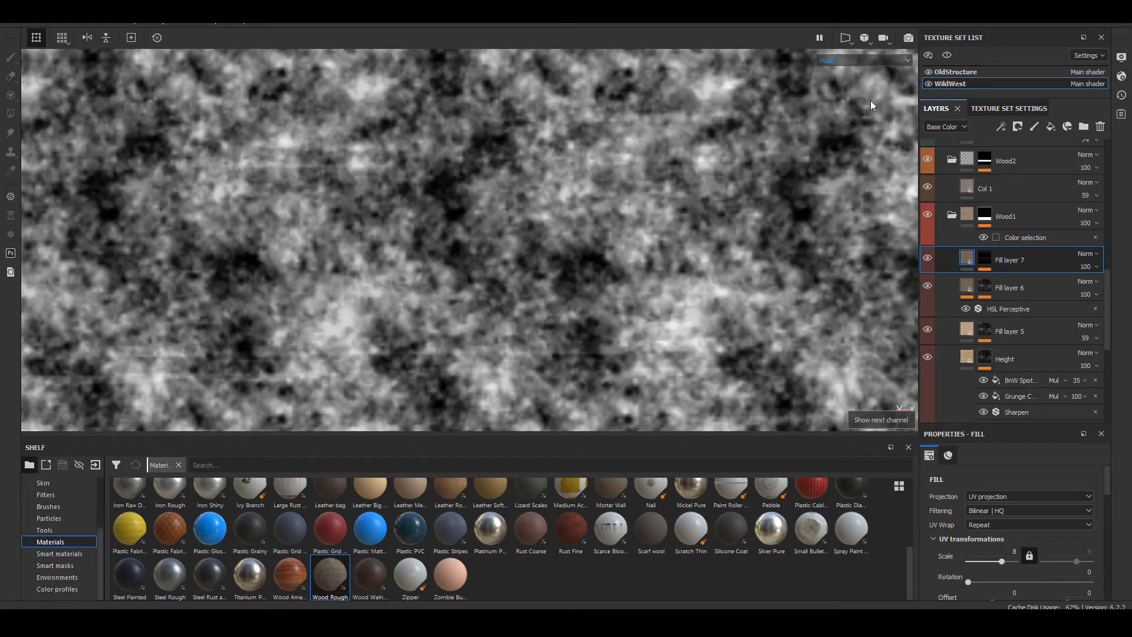
left_click(879, 60)
left_click(840, 95)
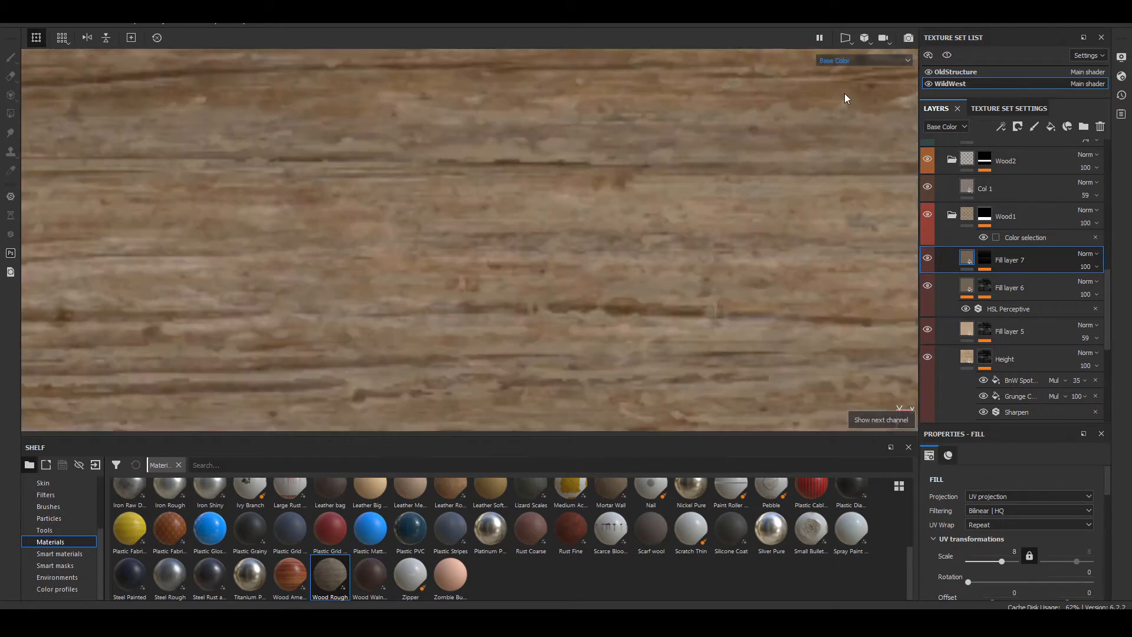
middle_click_drag(327, 242, 581, 4, "alt")
middle_click_drag(589, 104, 657, 253, "alt")
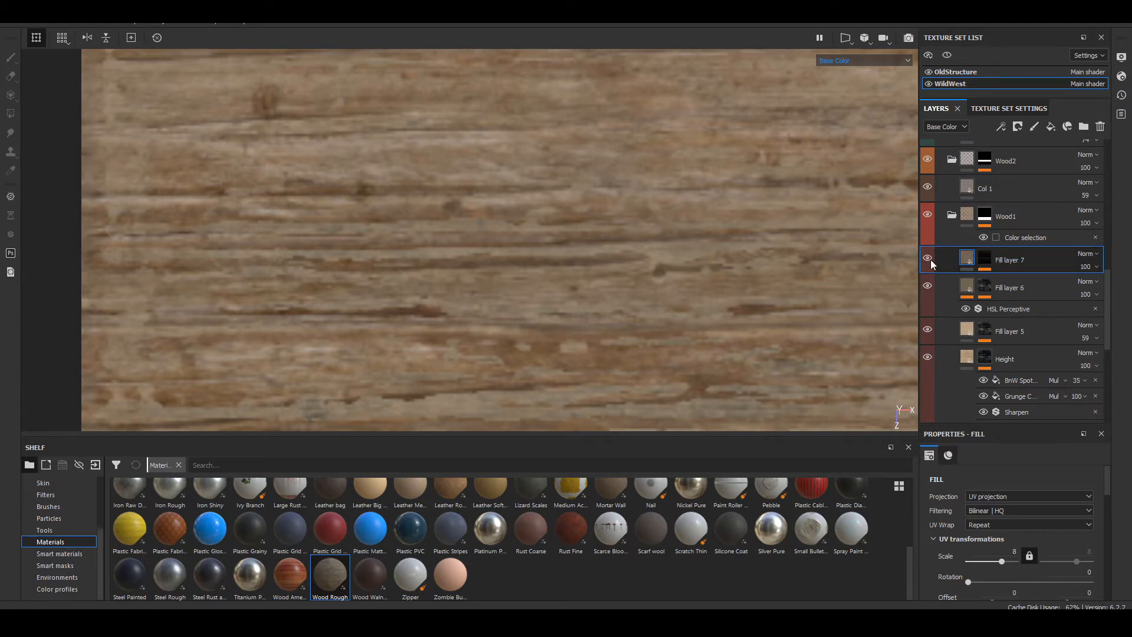
Step: Try a UV scale of 16 on Fill layer 7's Wood Rough material and raise it to 32
scroll(415, 255, "up", 2)
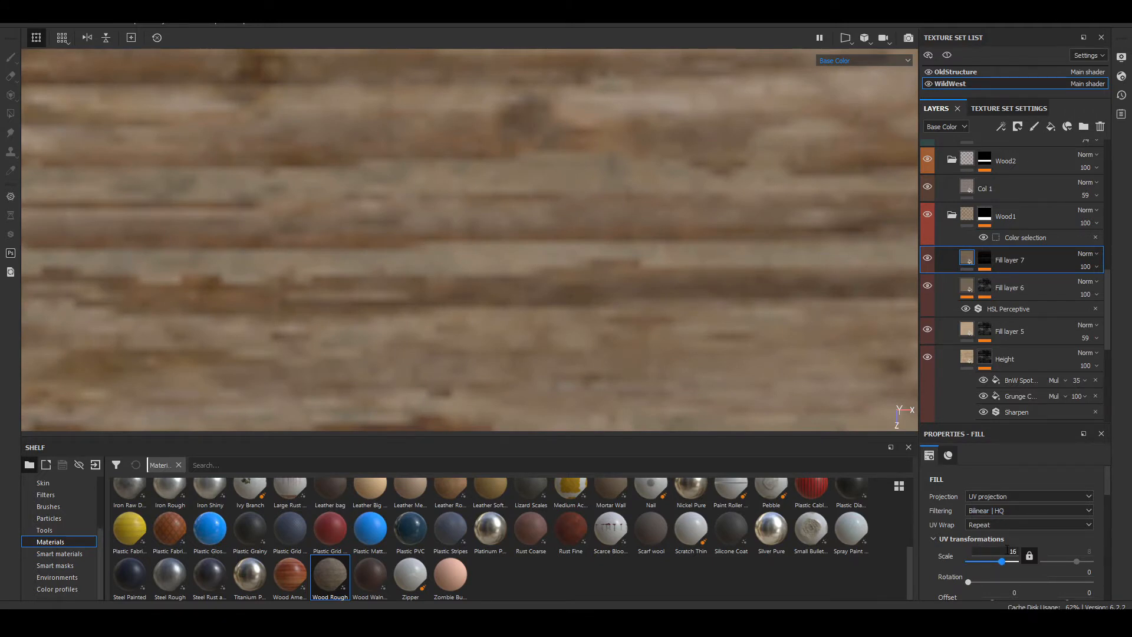
key("Return")
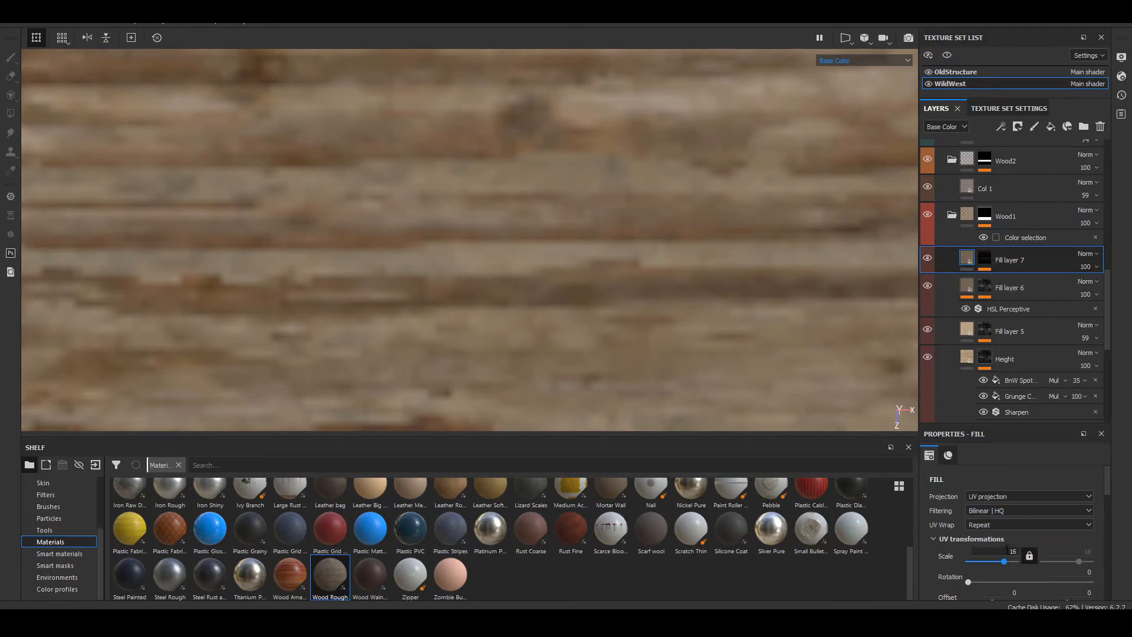
left_click(1007, 550)
type("32")
key("Return")
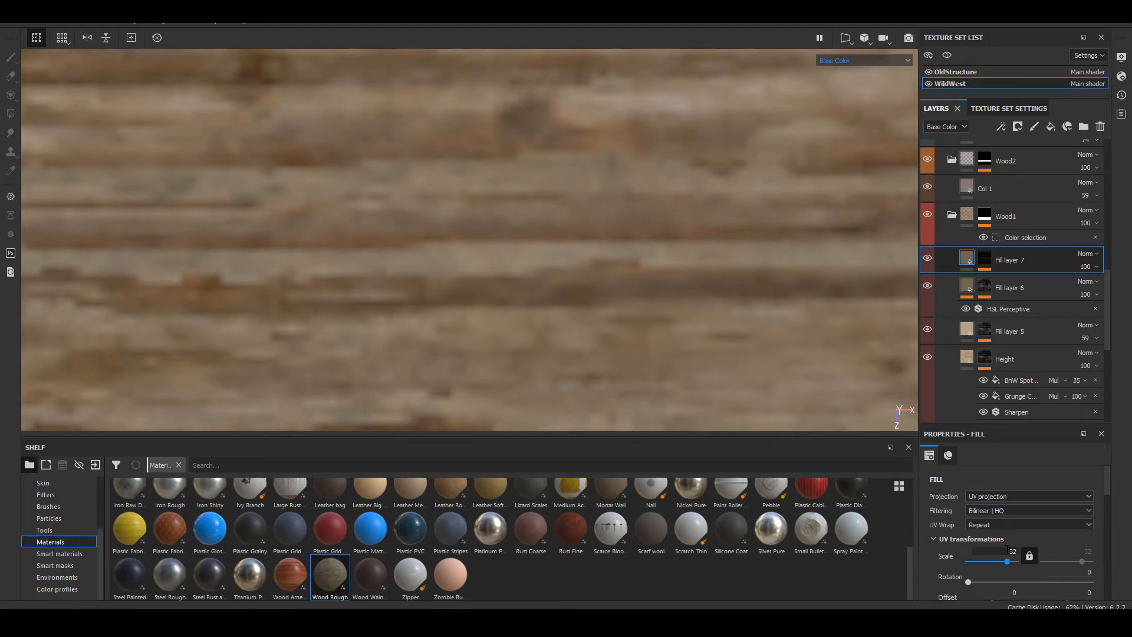
Step: Undo the last two UV scale changes on Fill layer 7's Wood Rough material
key("ctrl+z")
key("ctrl+z")
middle_click_drag(786, 364, 769, 417, "alt")
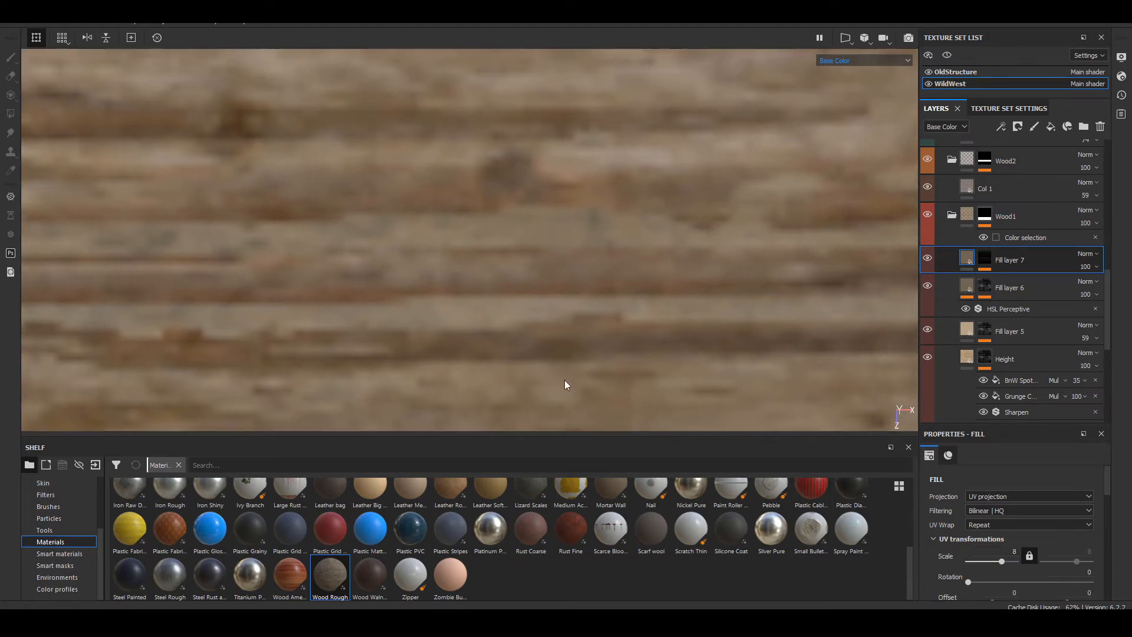
scroll(59, 531, "up", 4)
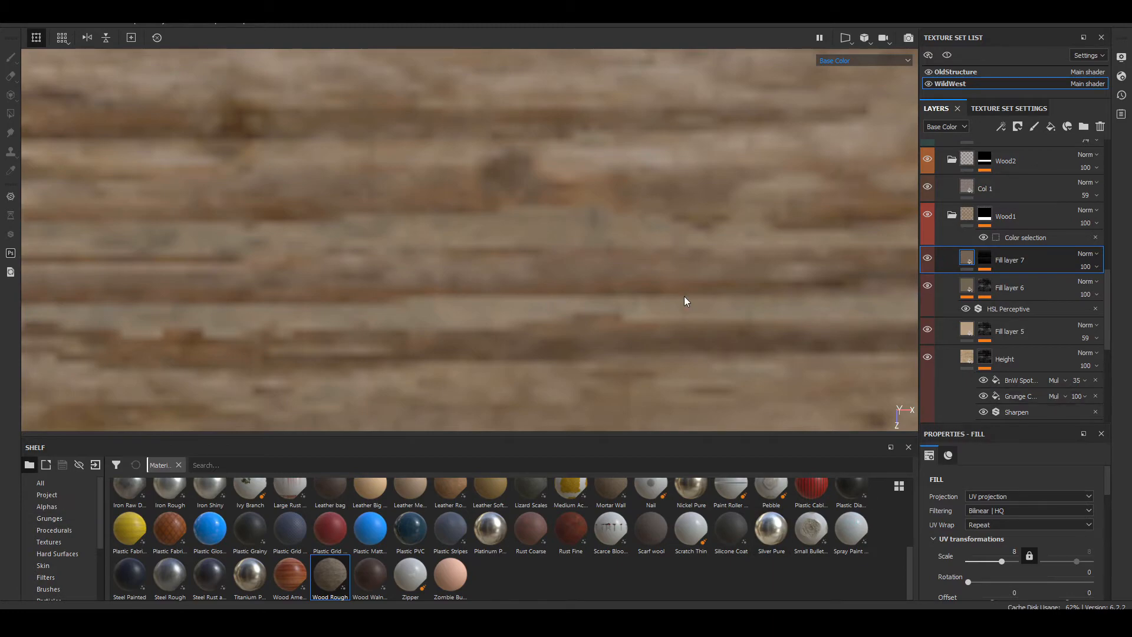
Step: Switch the viewport back to the Material display and examine the Wood1 planks' surface from low and overhead angles
key("m")
scroll(668, 303, "down", 6)
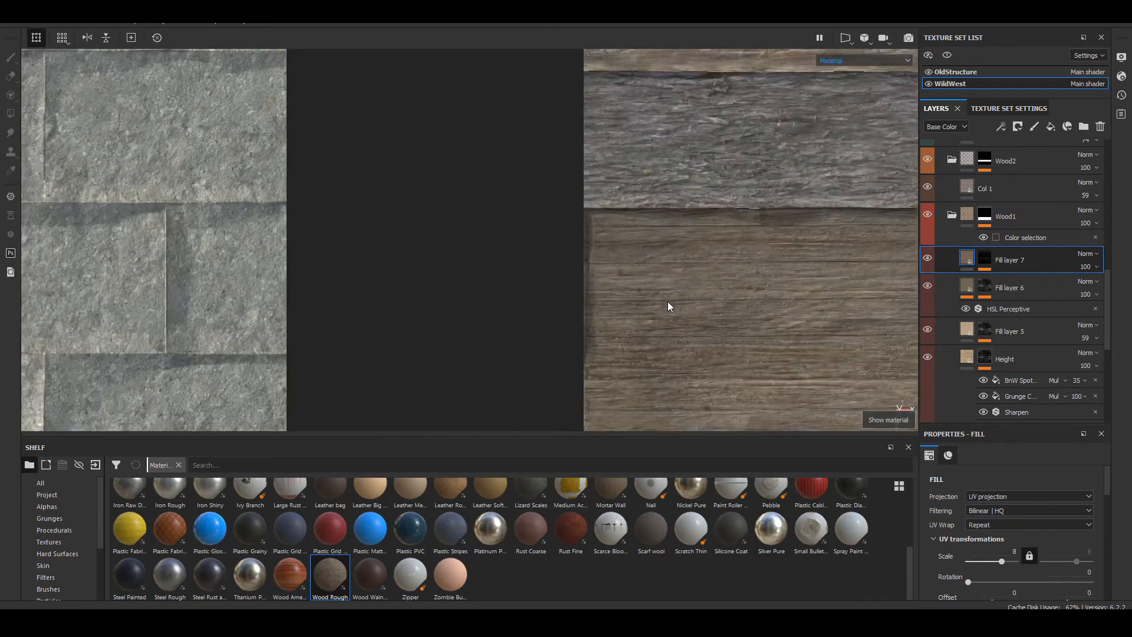
middle_click_drag(761, 277, 523, 209, "alt")
left_click_drag(523, 214, 743, 201, "alt")
right_click_drag(743, 201, 675, 222, "shift")
middle_click_drag(743, 201, 666, 185, "alt")
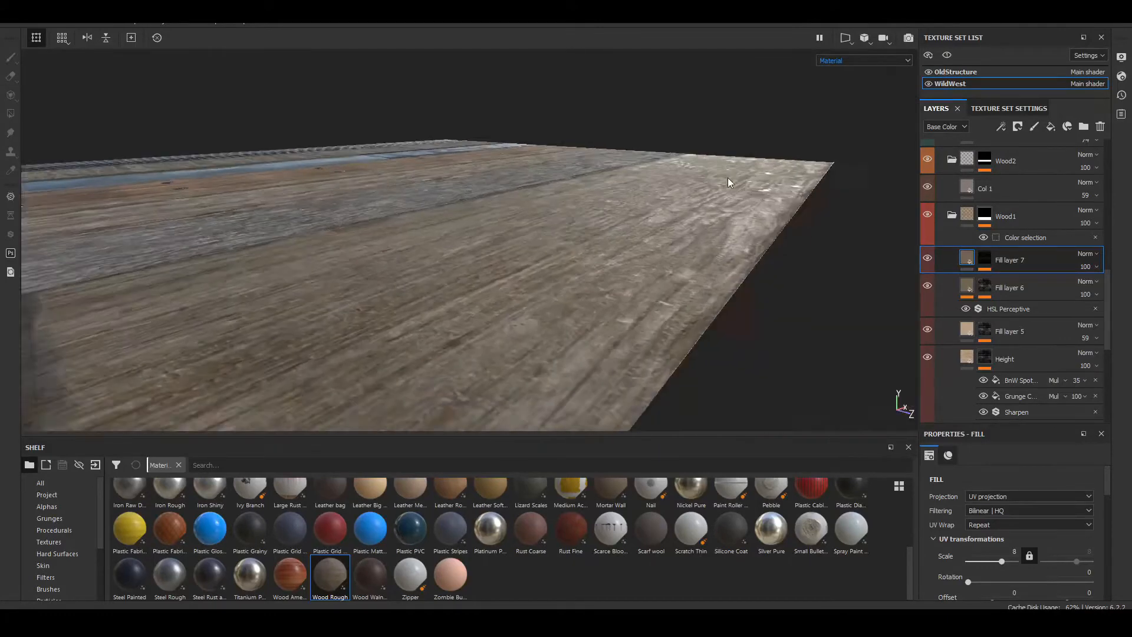
left_click_drag(666, 186, 561, 293, "alt")
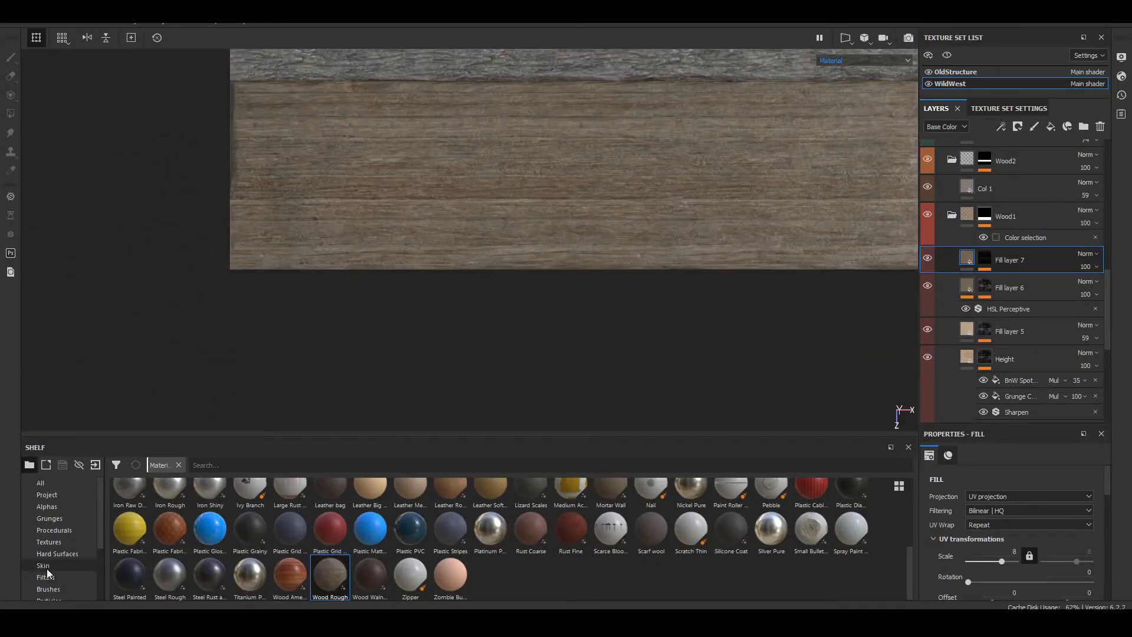
Step: Add a new fill layer above Fill layer 7 in the Wood1 folder and check it on the trim sheet
left_click(1050, 127)
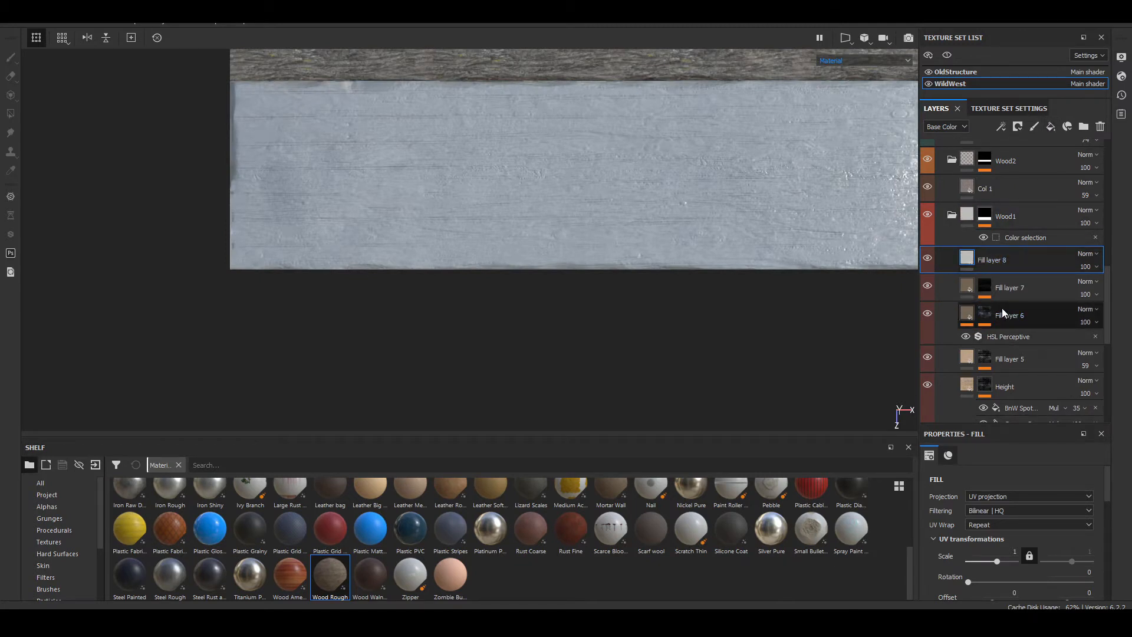
left_click_drag(394, 269, 837, 282, "alt")
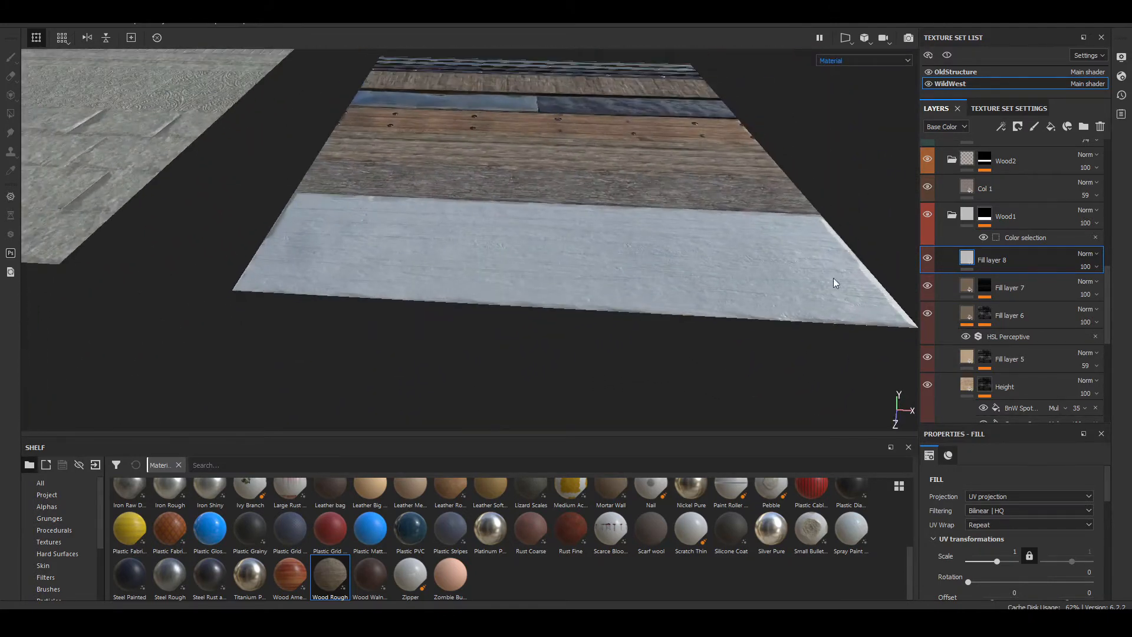
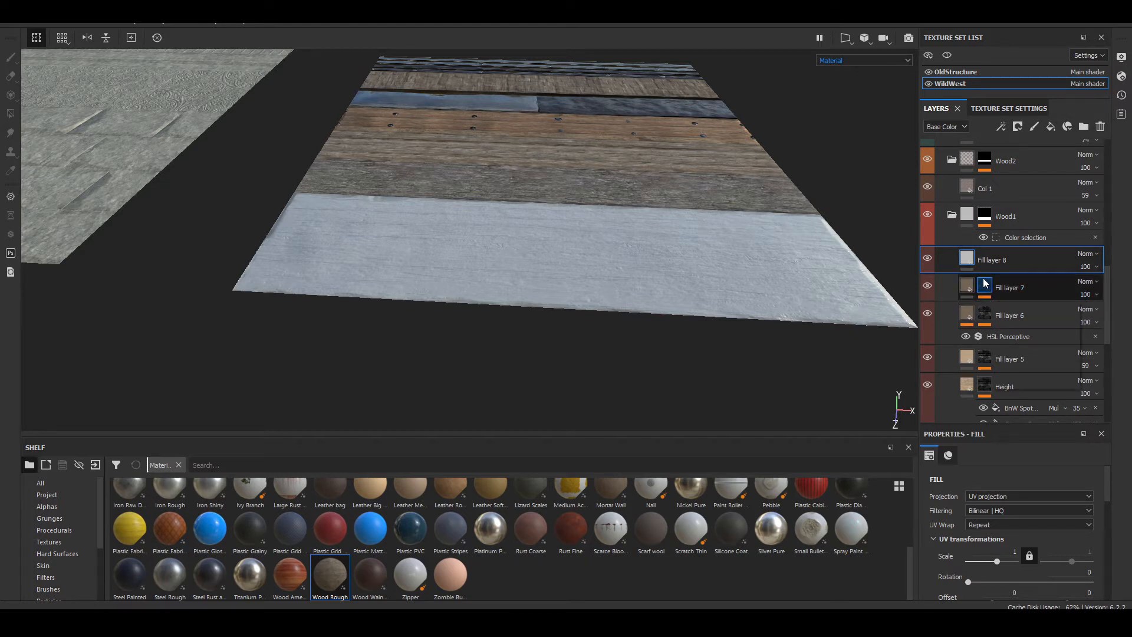
Step: Try the Dirt Dry smart mask on Fill layer 8, check it on the Wood1 planks and undo it
mouse_move(973, 292)
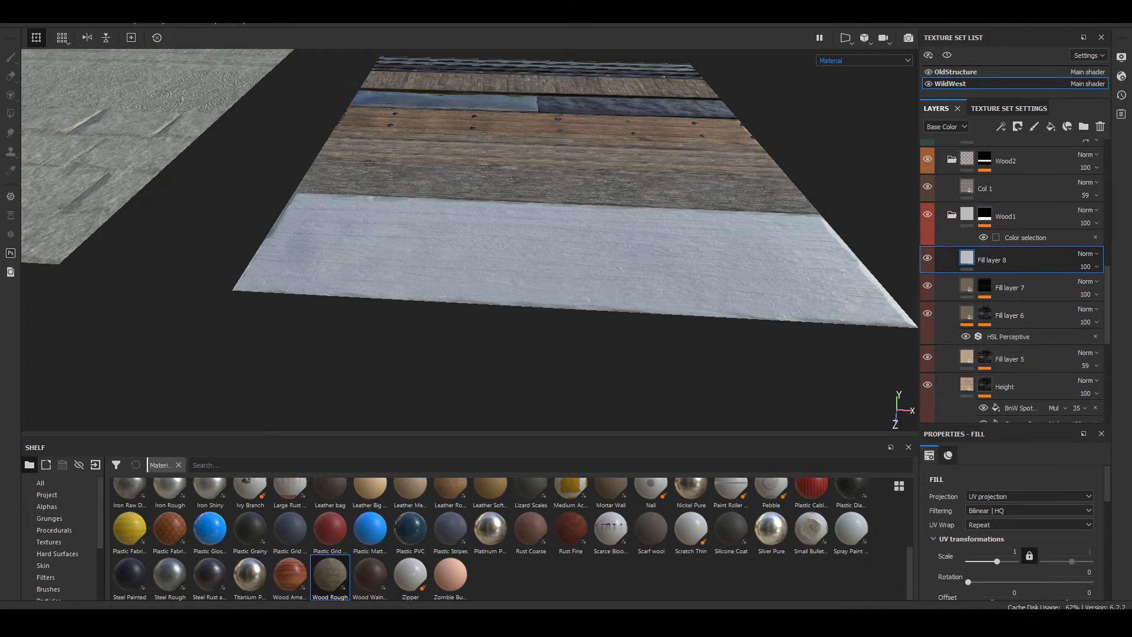
left_click_drag(537, 316, 466, 265, "alt")
scroll(83, 543, "down", 3)
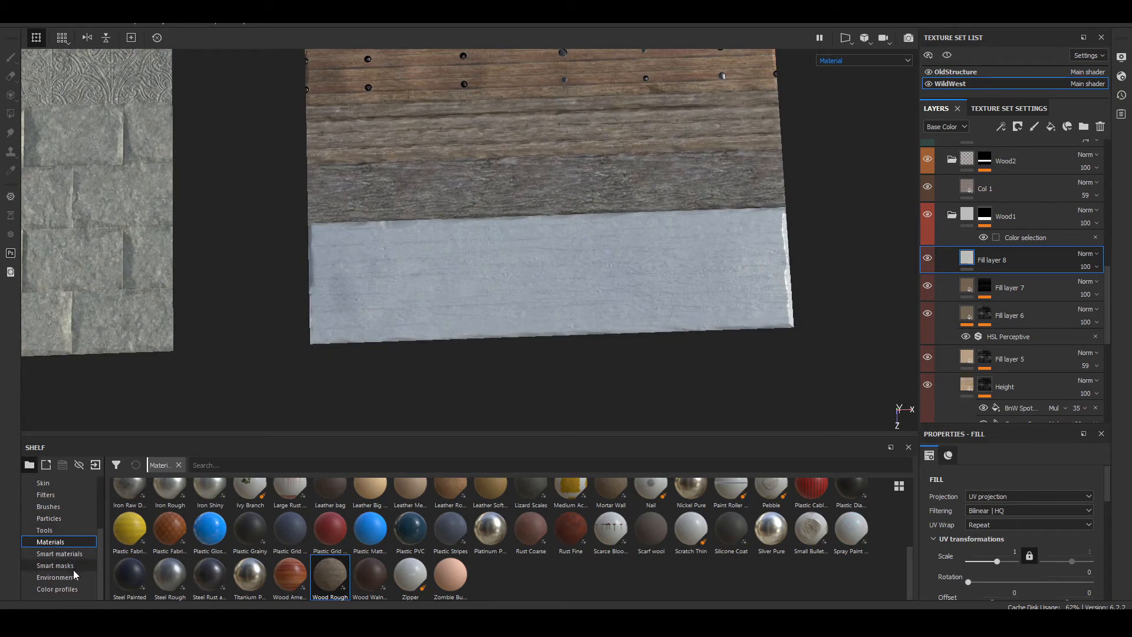
left_click(73, 568)
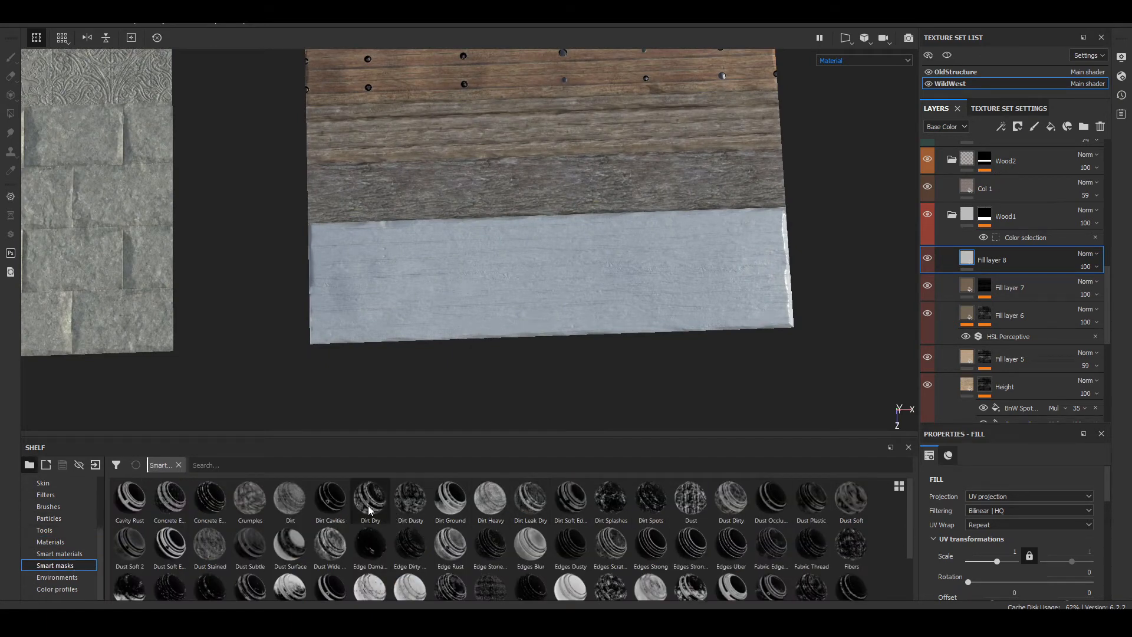
left_click_drag(370, 511, 1007, 260)
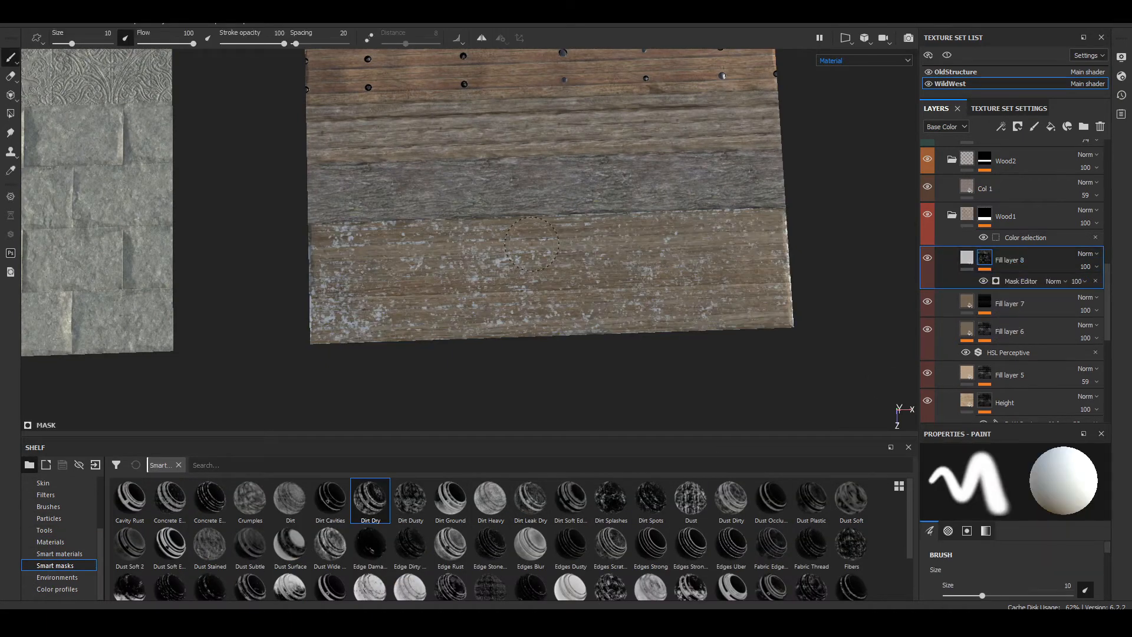
left_click_drag(531, 244, 519, 276, "alt")
key("ctrl+z")
Step: Try the Dust Occlusion and Dust Plastic smart masks on Fill layer 8, undoing each one
left_click_drag(773, 502, 997, 261)
right_click_drag(361, 282, 518, 316, "alt")
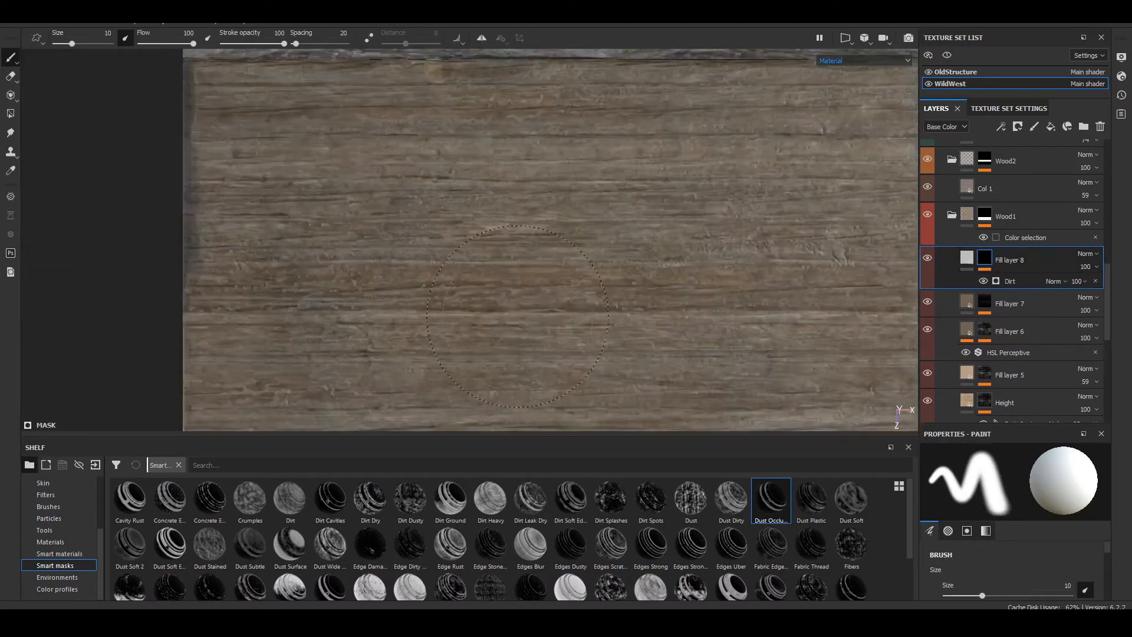
key("ctrl+z")
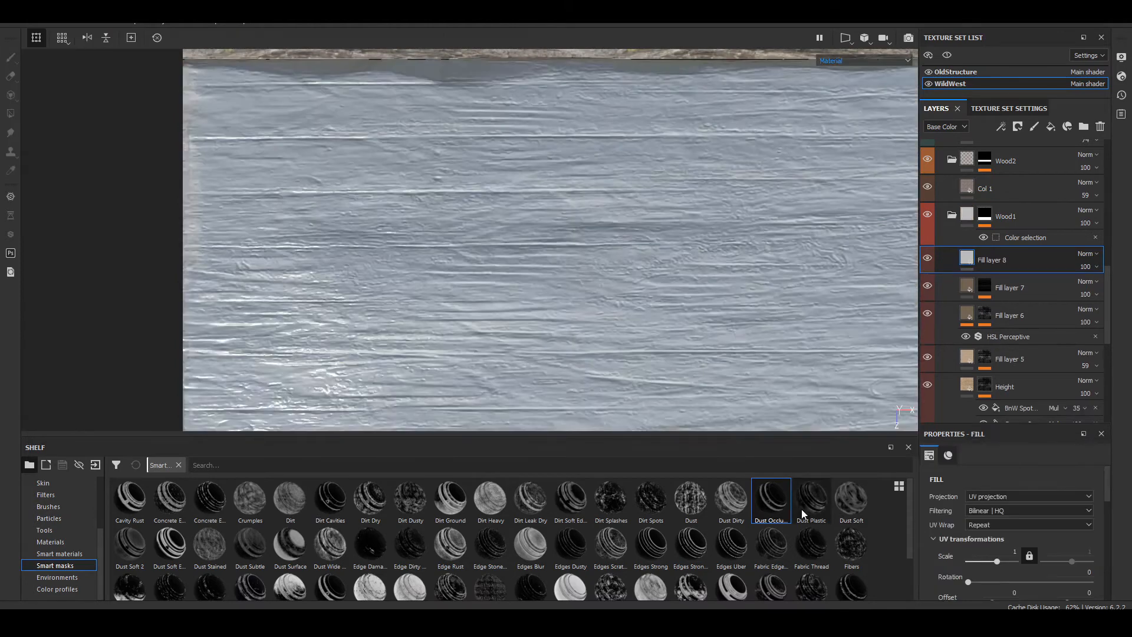
mouse_move(802, 514)
left_mouse_down()
mouse_move(985, 286)
mouse_move(993, 260)
left_mouse_up()
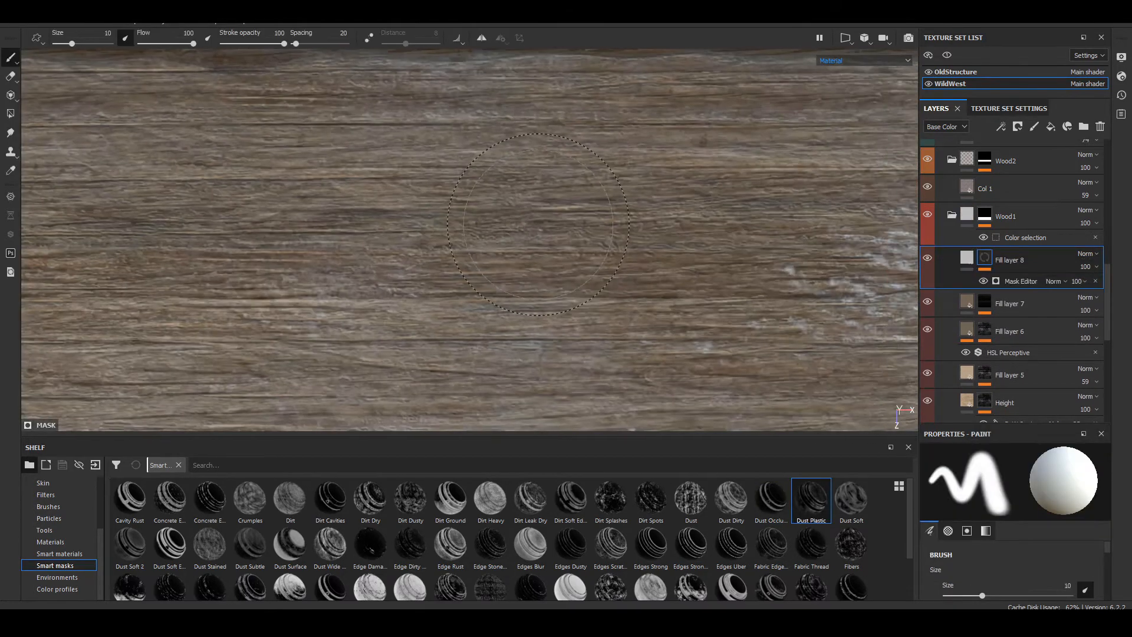
right_click_drag(538, 224, 501, 233, "alt")
middle_click_drag(501, 233, 472, 254, "alt")
right_click_drag(472, 255, 413, 273, "alt")
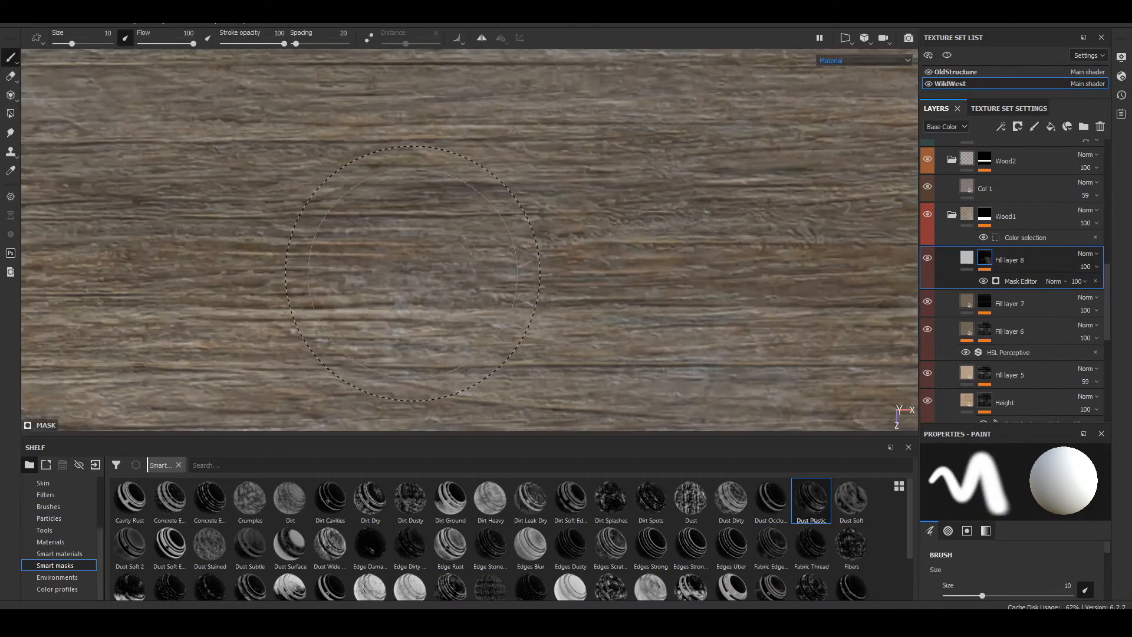
key("ctrl+z")
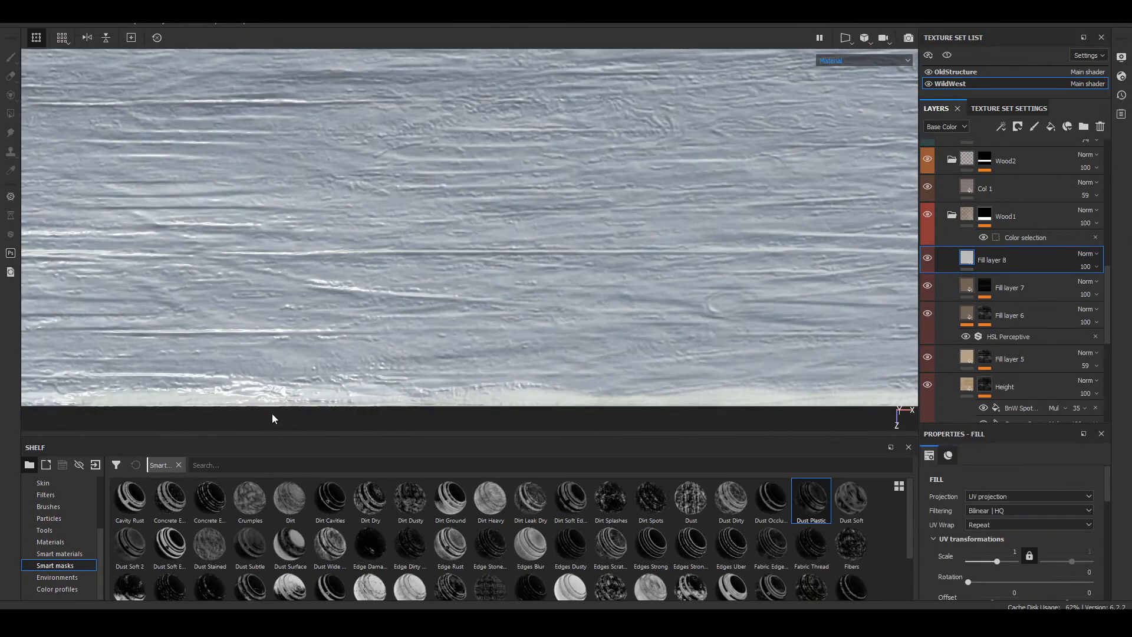
Step: Try the Dust Wide and Dust Soft Edges smart masks on Fill layer 8, undoing each one
mouse_move(328, 580)
left_mouse_down()
mouse_move(1031, 283)
mouse_move(1006, 259)
left_mouse_up()
right_click_drag(734, 230, 572, 276, "alt")
key("ctrl+z")
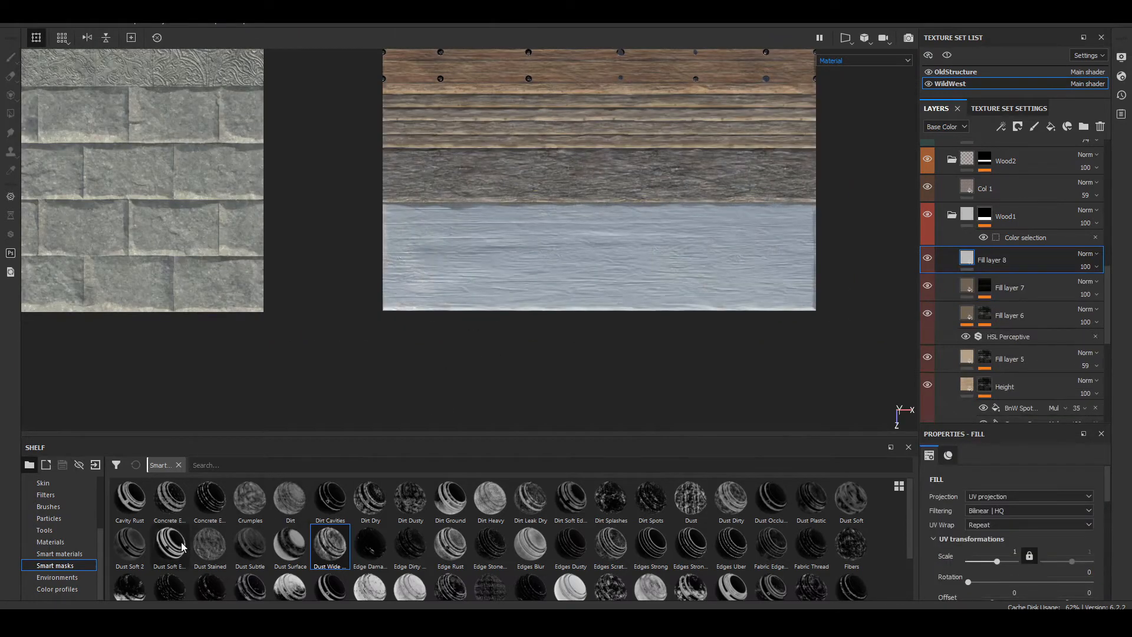
left_click_drag(170, 546, 996, 253)
scroll(610, 241, "up", 6)
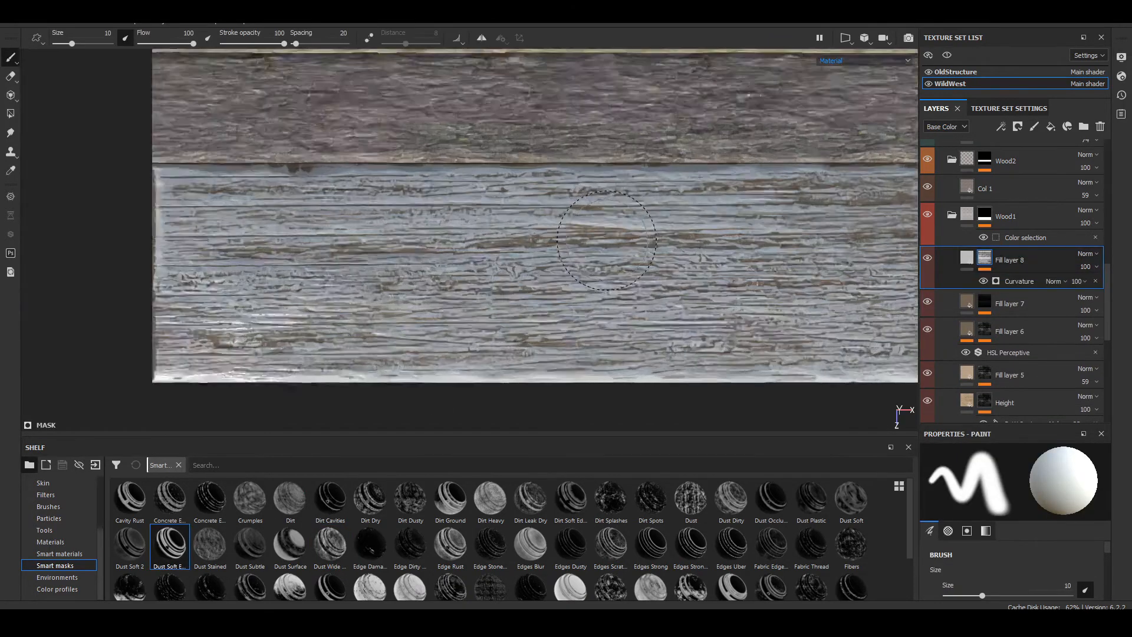
key("ctrl+z")
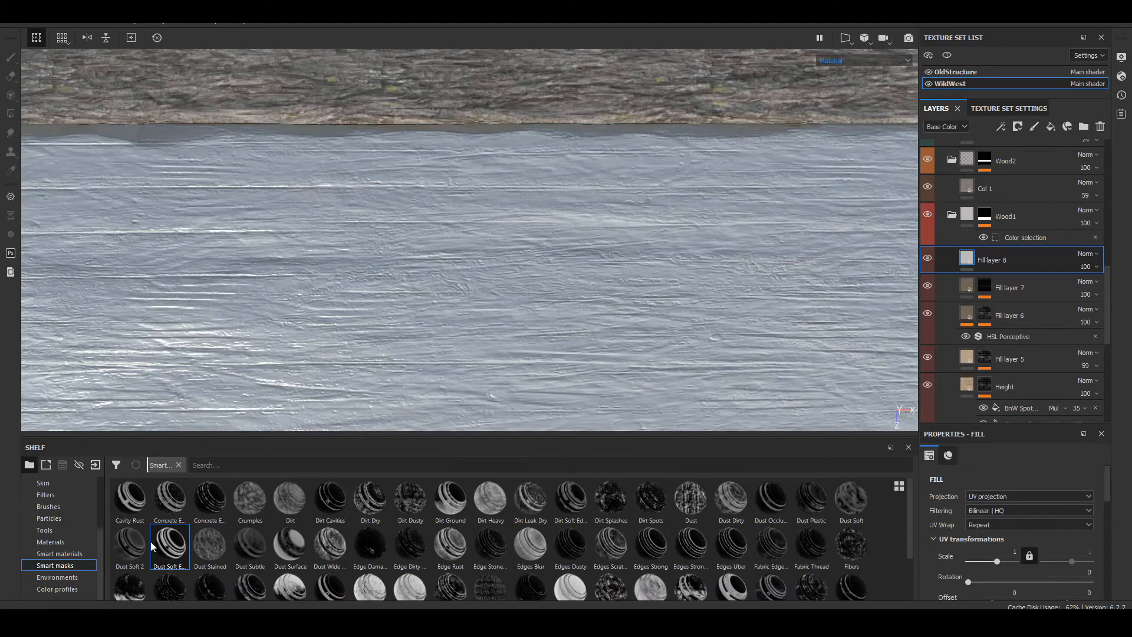
Step: Apply the Dust Soft 2 smart mask to Fill layer 8 and inspect the Wood1 planks up close
mouse_move(141, 545)
left_mouse_down()
mouse_move(707, 391)
mouse_move(997, 260)
left_mouse_up()
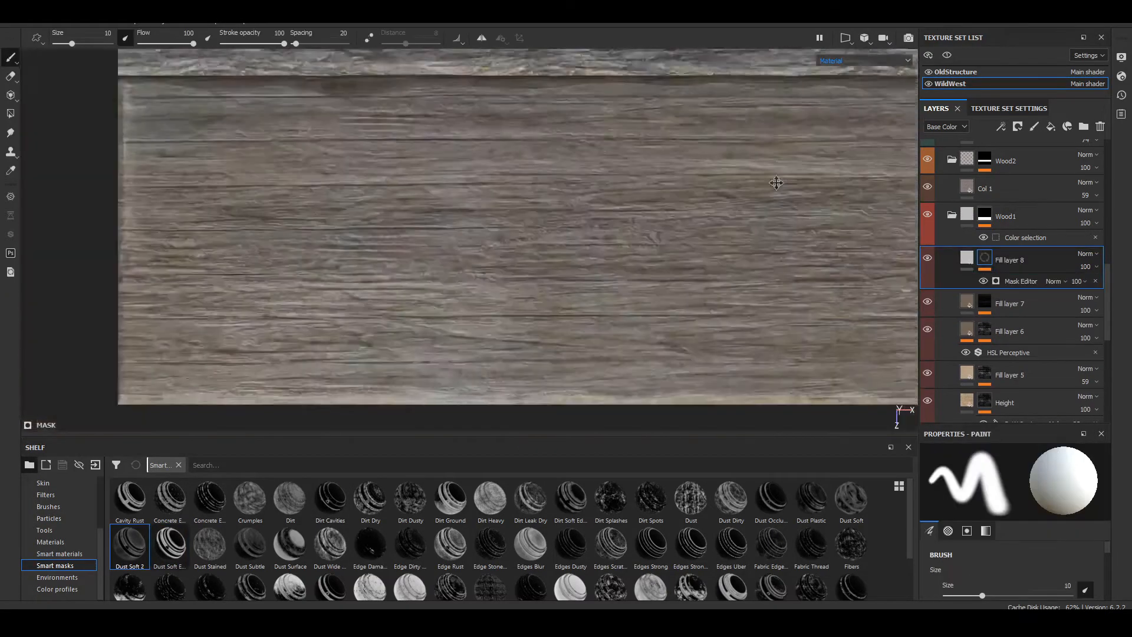
middle_click_drag(776, 182, 501, 250, "alt")
scroll(507, 252, "down", 6)
scroll(362, 281, "up", 3)
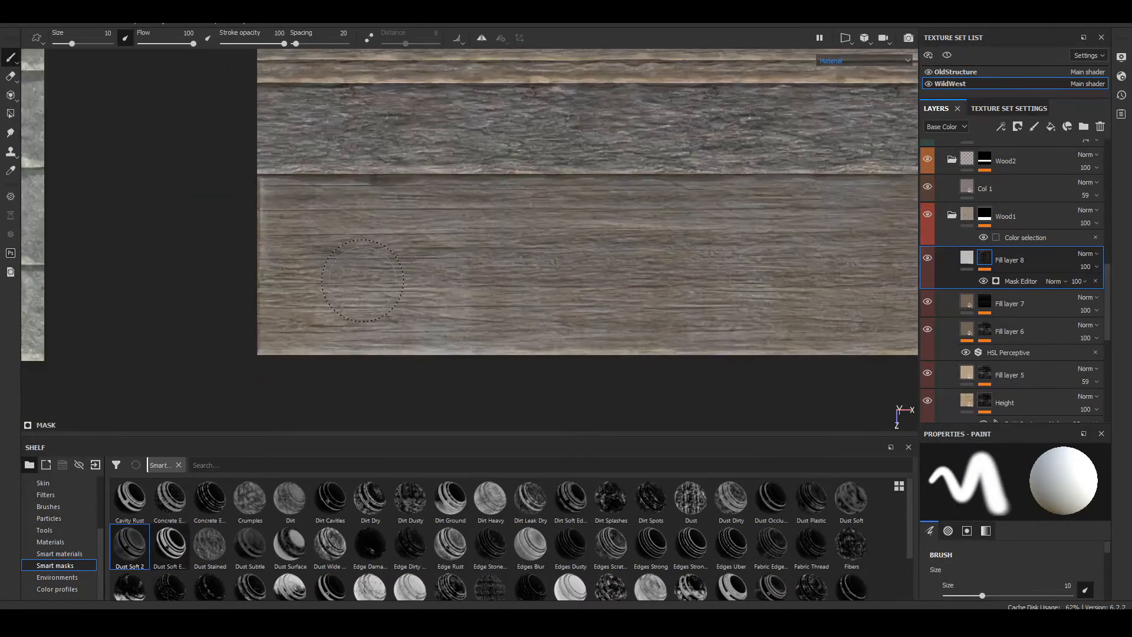
left_click_drag(362, 281, 304, 271, "alt")
middle_click_drag(304, 272, 628, 326, "alt")
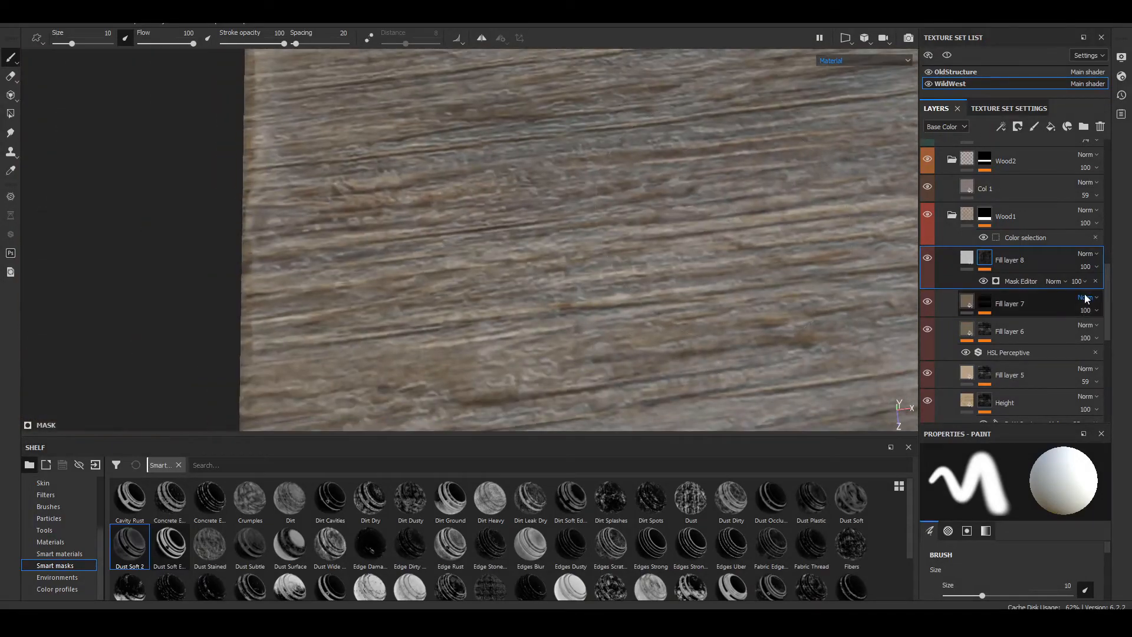
Step: Set Fill layer 8's base color to the project's reddish-brown TexturesCom wood texture ending in 10_13_seamless_S and check the planks
left_click(967, 264)
scroll(38, 545, "up", 5)
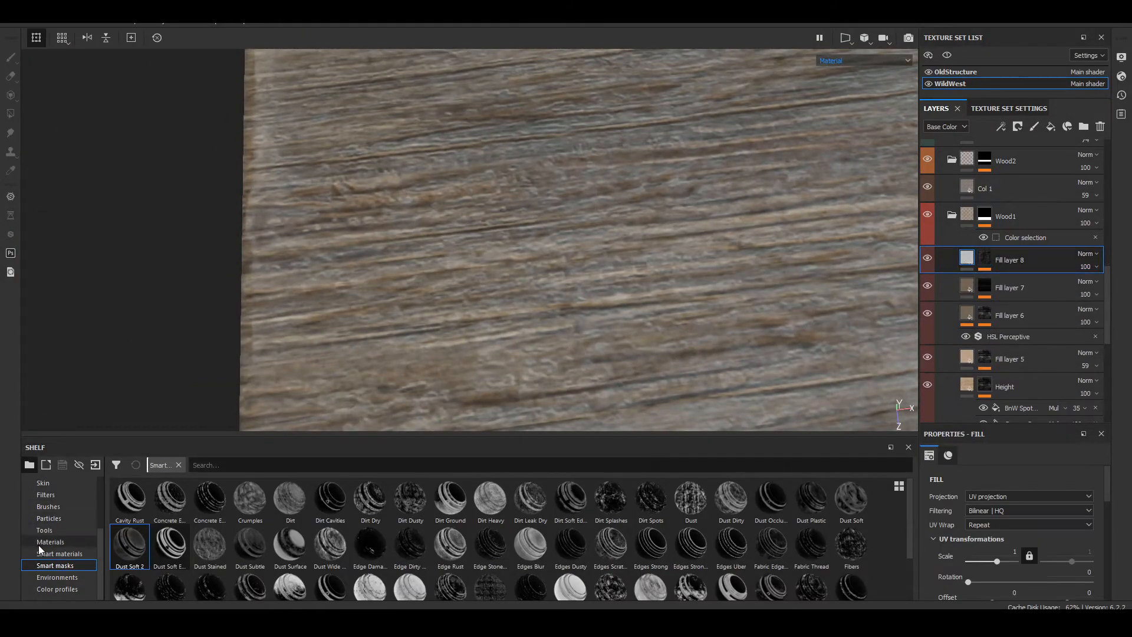
left_click(67, 505)
left_click(69, 495)
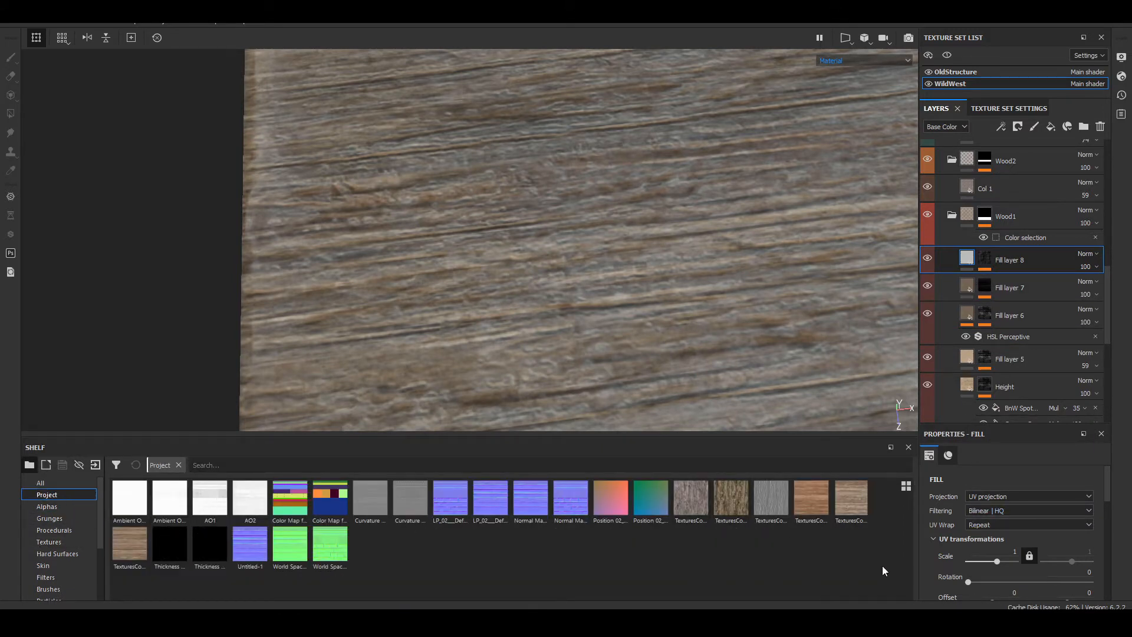
scroll(996, 554, "down", 4)
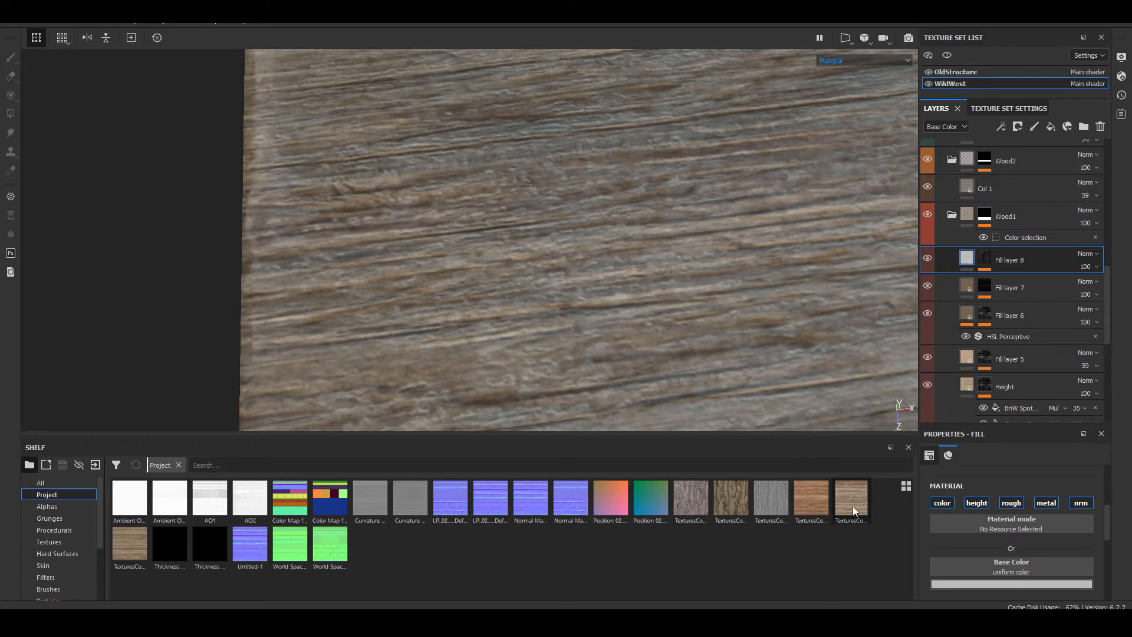
left_click_drag(853, 506, 1027, 564)
left_click_drag(766, 306, 632, 282, "alt")
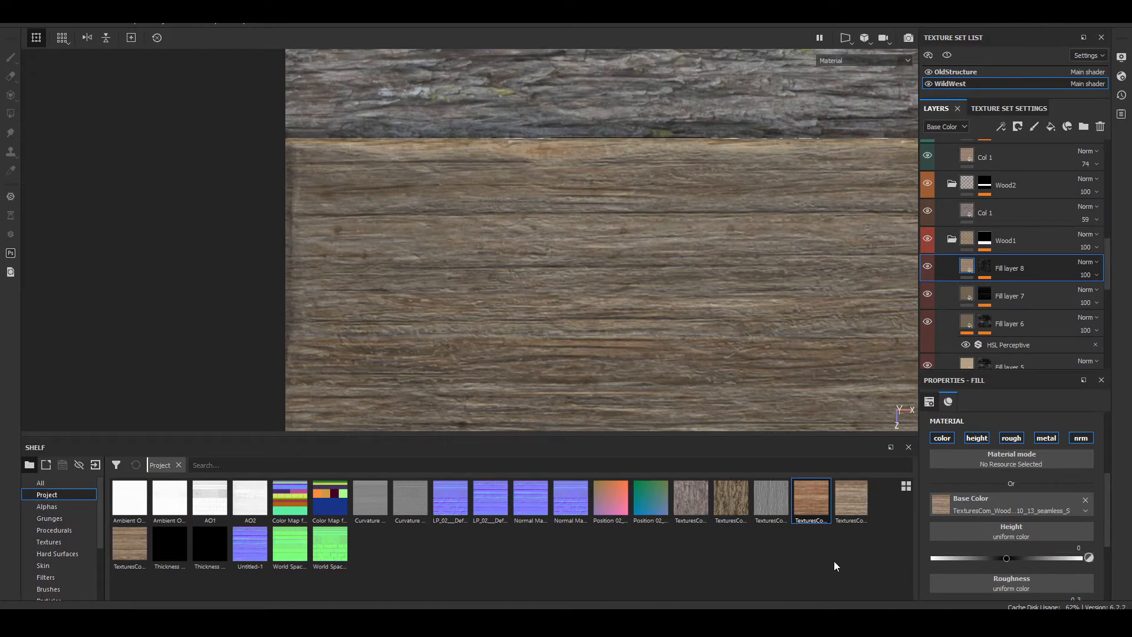
Step: Add a new fill layer above Fill layer 8 in the Wood1 folder and search the smart masks for "edge"
left_click(1049, 126)
scroll(48, 567, "down", 2)
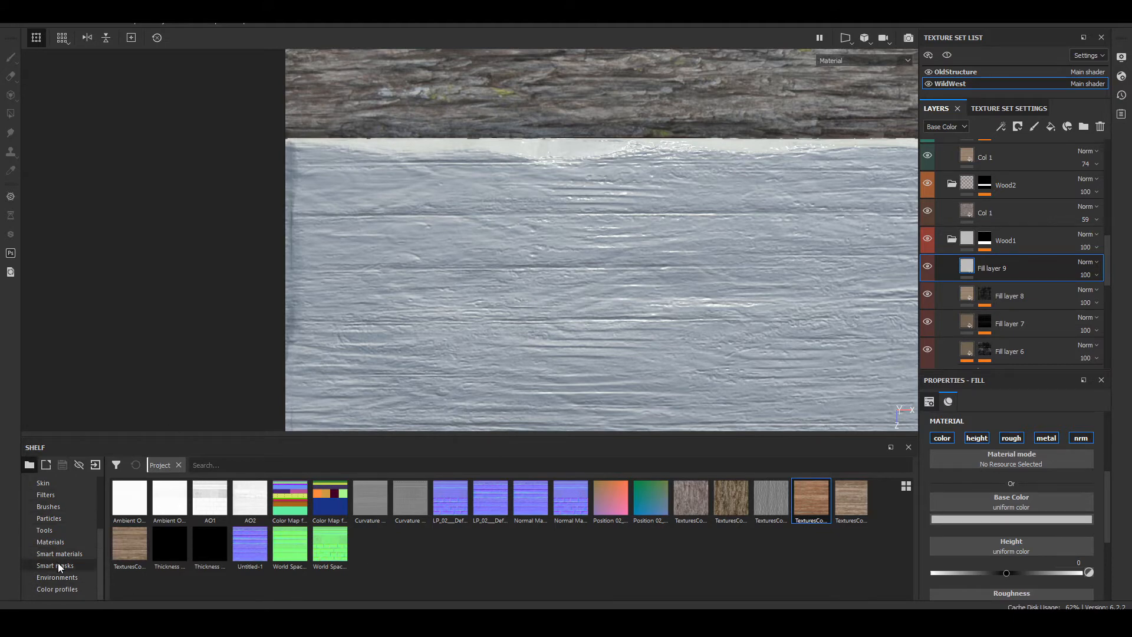
left_click(73, 566)
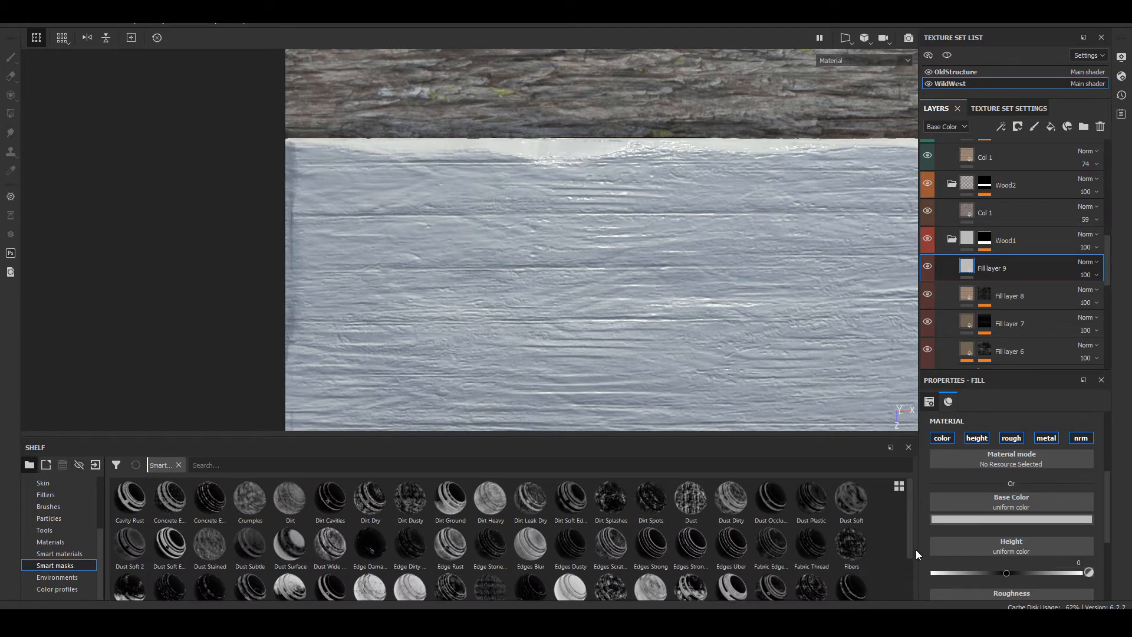
left_click(275, 466)
type("ed")
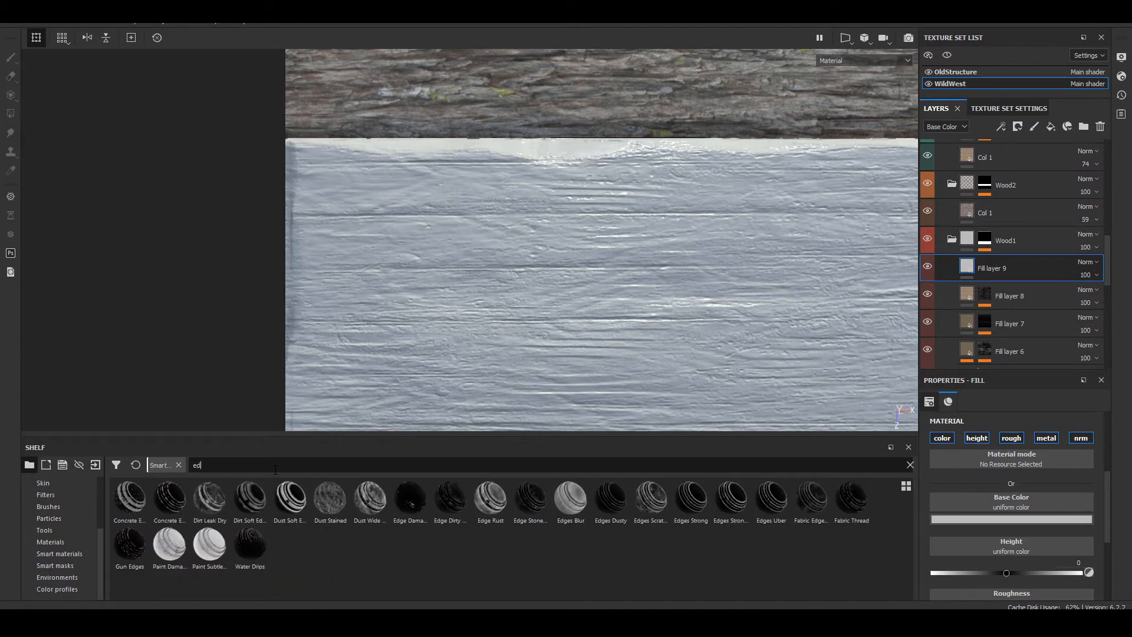
type("ge")
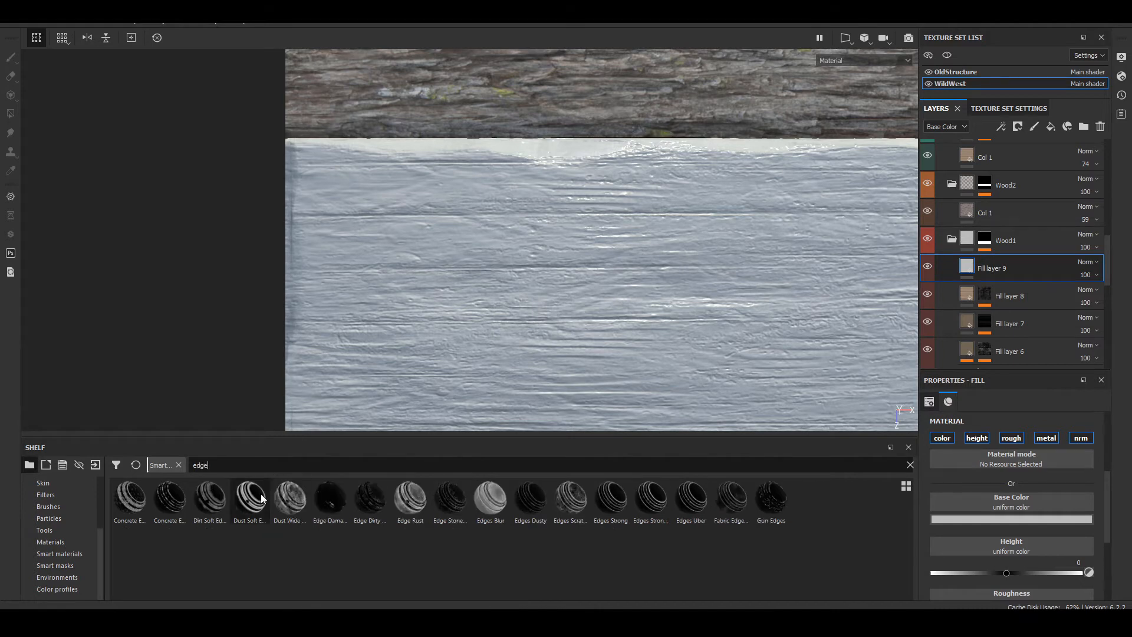
Step: Try the darker concrete edge smart mask on Fill layer 9, examine the planks' surface and undo the mask
left_click_drag(170, 498, 978, 270)
middle_click_drag(530, 235, 566, 259, "alt")
scroll(564, 259, "down", 3)
scroll(386, 246, "up", 4)
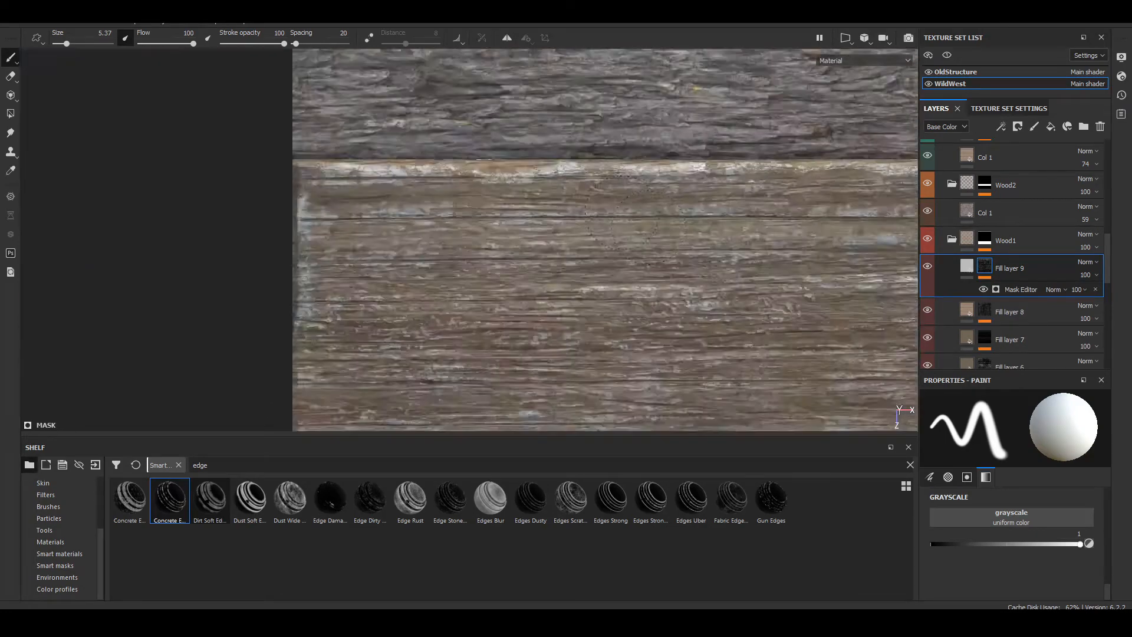
scroll(542, 194, "up", 5)
mouse_move(542, 194)
middle_mouse_down("alt")
mouse_move(507, 197)
mouse_move(709, 127)
mouse_move(512, 34)
middle_mouse_up("alt")
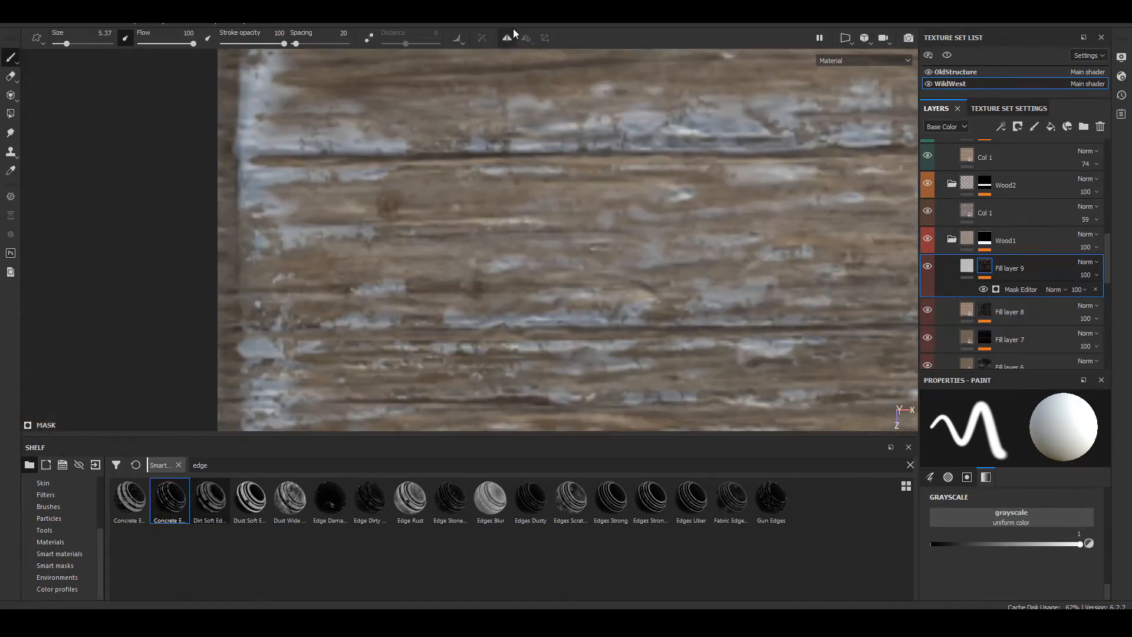
middle_click_drag(760, 318, 536, 229, "alt")
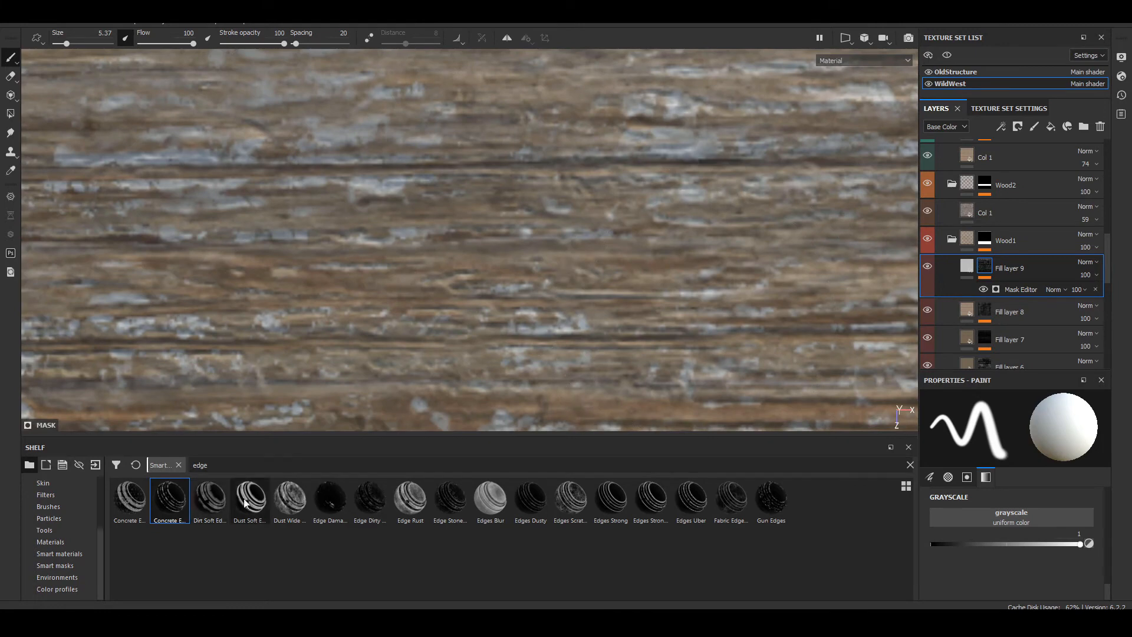
key("ctrl+z")
Step: Try the Dust Soft Edges and Edge Stone smart masks on Fill layer 9, undoing each one
mouse_move(248, 516)
left_mouse_down()
mouse_move(1004, 292)
mouse_move(993, 259)
left_mouse_up()
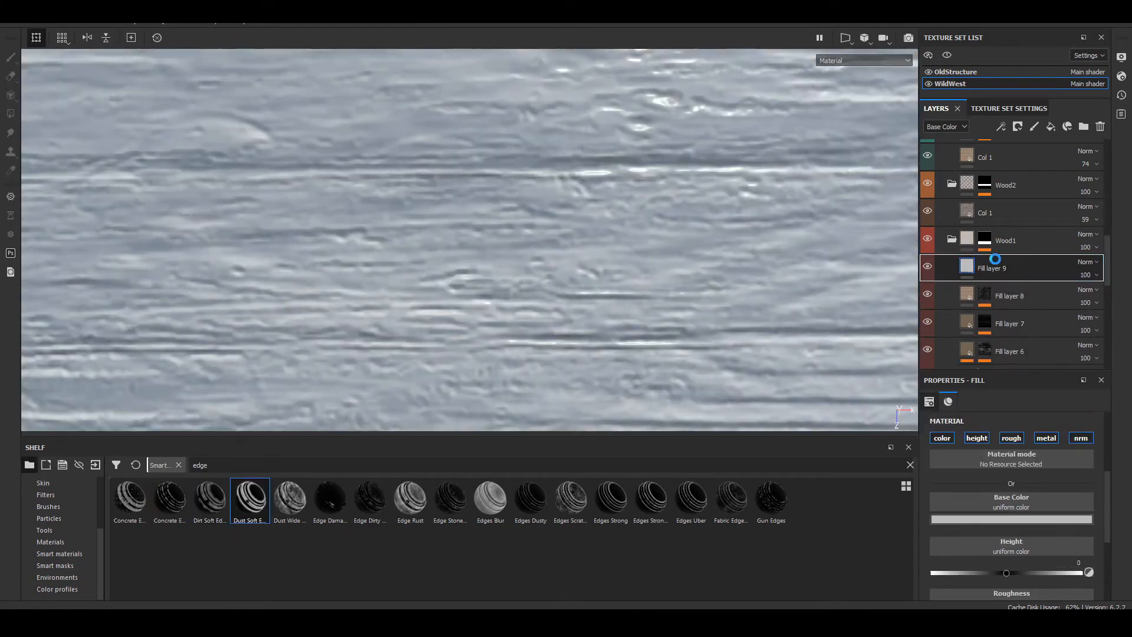
key("ctrl+z")
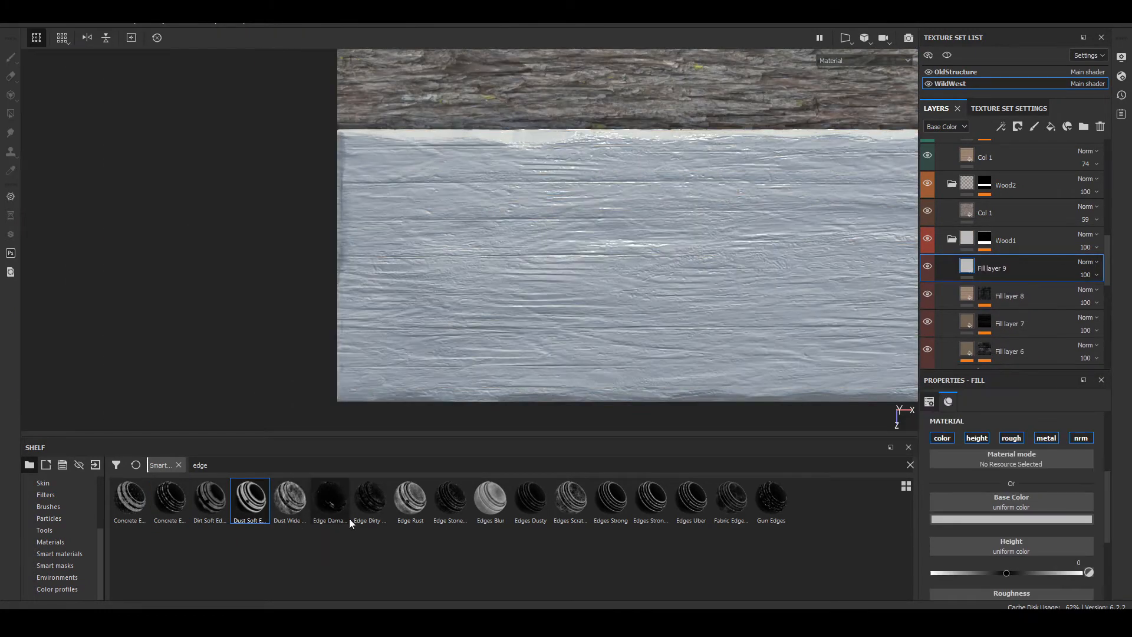
left_click_drag(441, 510, 1055, 266)
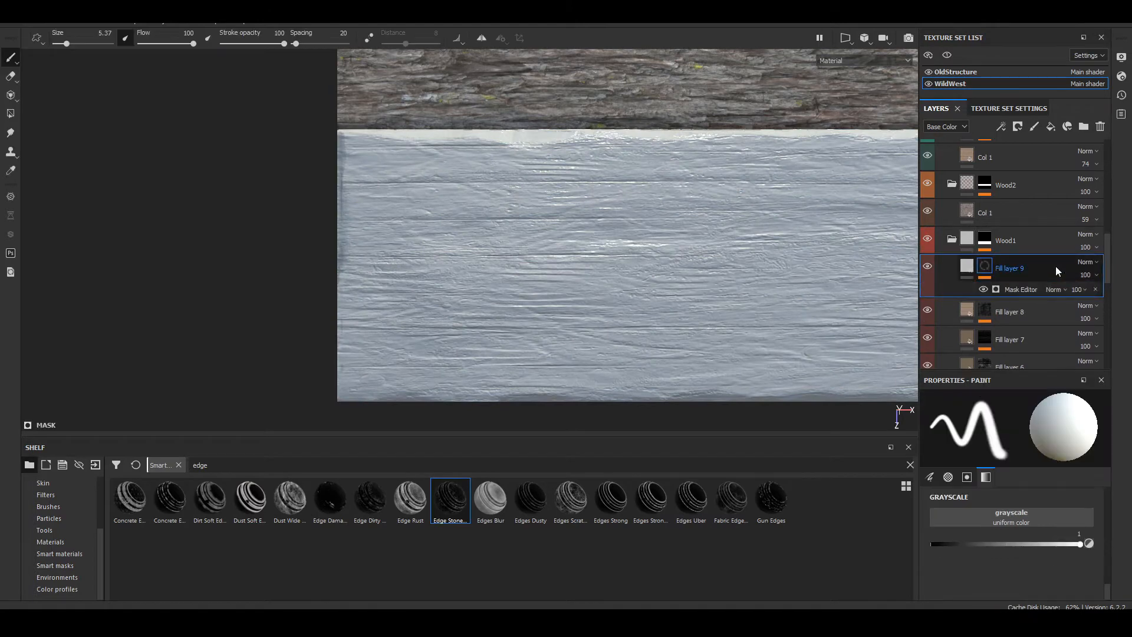
key("ctrl+z")
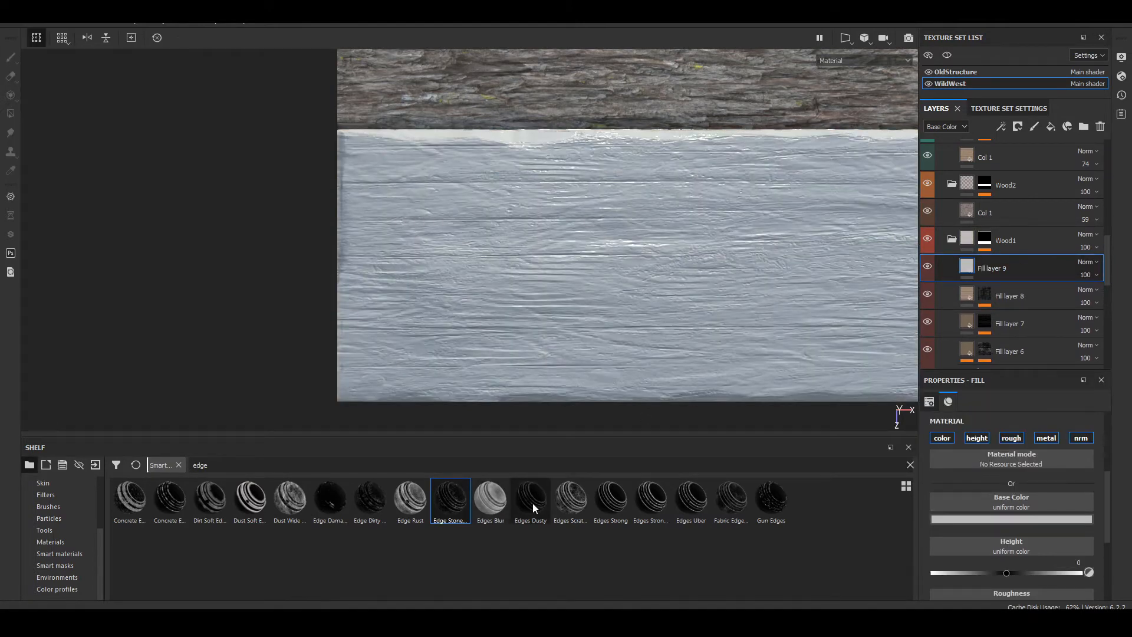
Step: Try the Edges Dusty and Edges Scratched smart masks on Fill layer 9, undoing each one
left_click_drag(532, 503, 1035, 263)
key("ctrl+z")
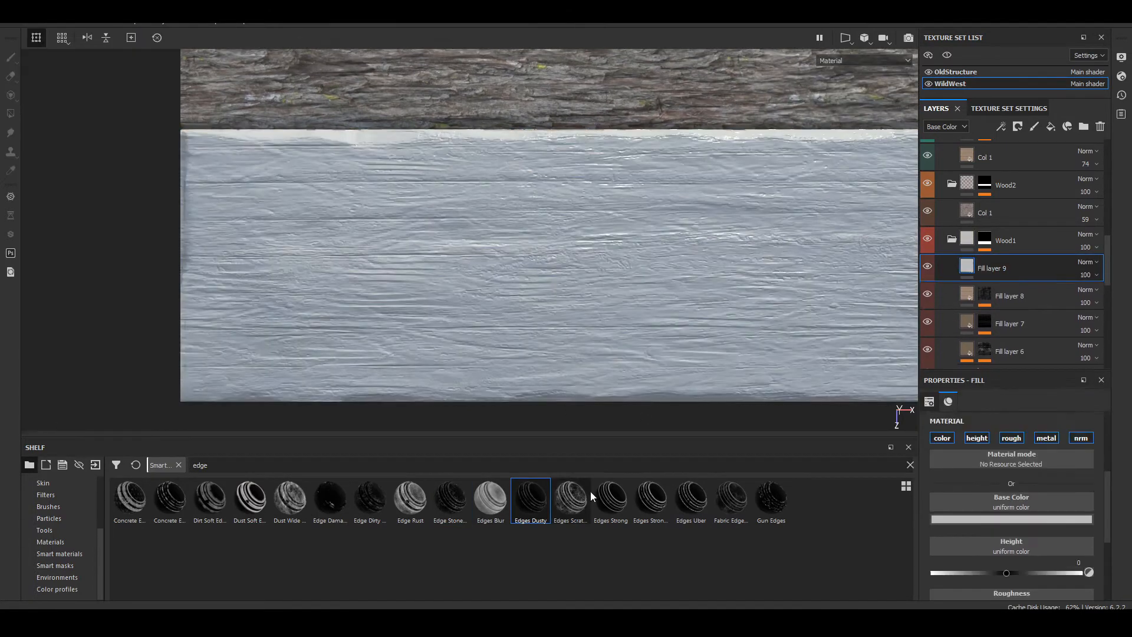
mouse_move(587, 495)
left_mouse_down()
mouse_move(654, 478)
mouse_move(1027, 292)
mouse_move(1006, 267)
left_mouse_up()
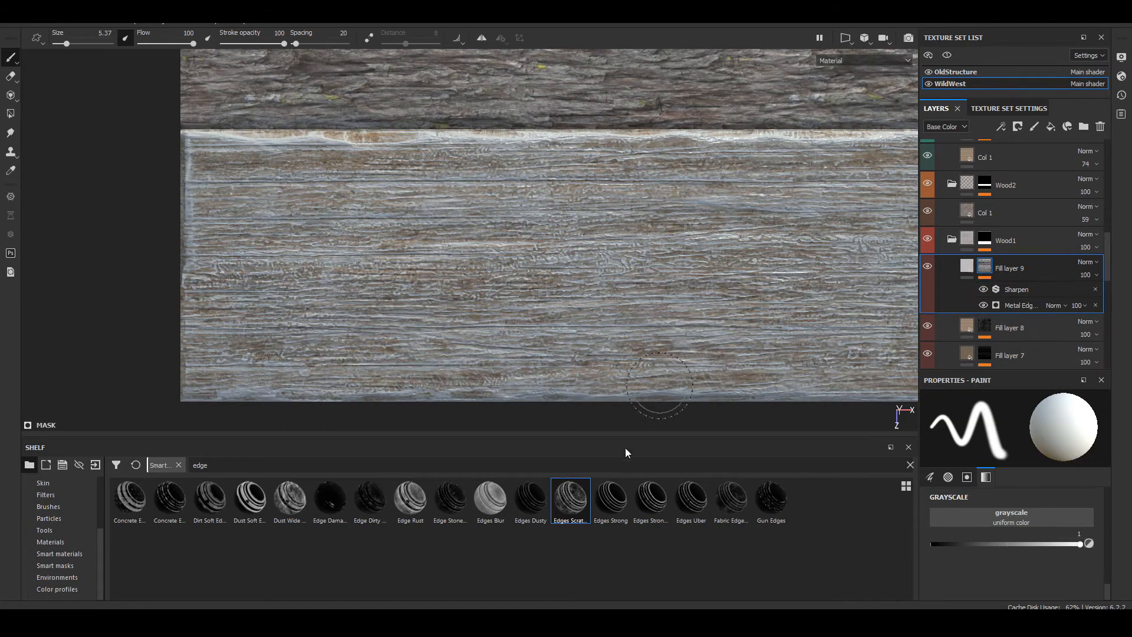
key("ctrl+z")
Step: Apply the Edges Strong smart mask to Fill layer 9, inspect the Wood1 plank edges and select the layer's fill content
left_click_drag(610, 499, 999, 263)
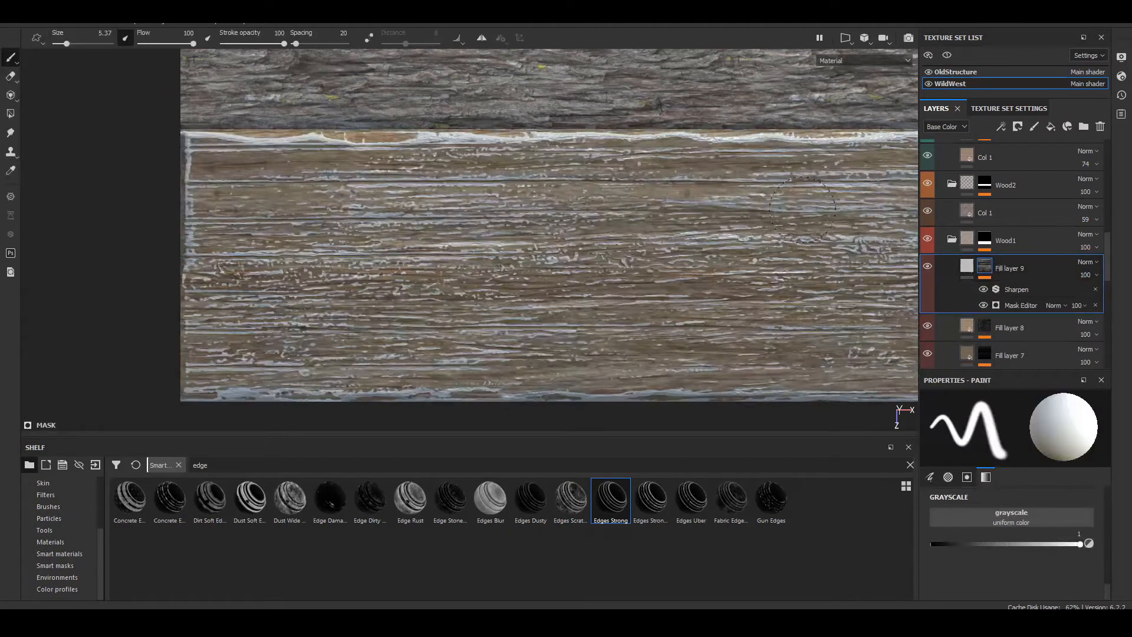
middle_click_drag(586, 149, 757, 237, "alt")
scroll(347, 179, "up", 3)
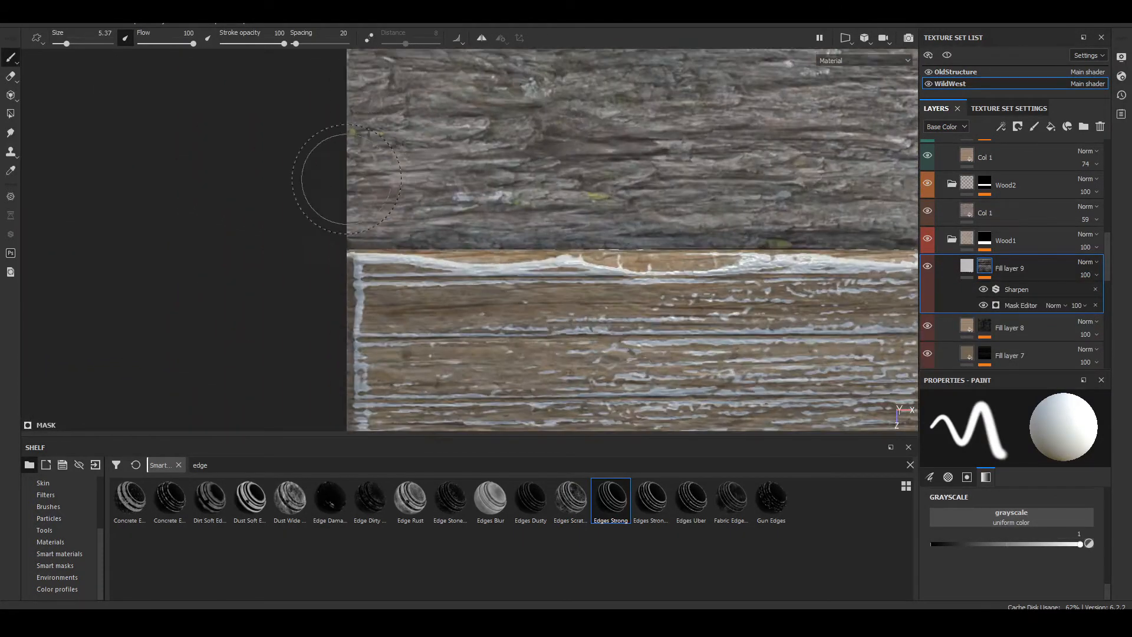
scroll(389, 210, "up", 6)
scroll(566, 280, "down", 3)
middle_click_drag(602, 299, 356, 35, "alt")
middle_click_drag(555, 195, 537, 168, "alt")
left_click(967, 267)
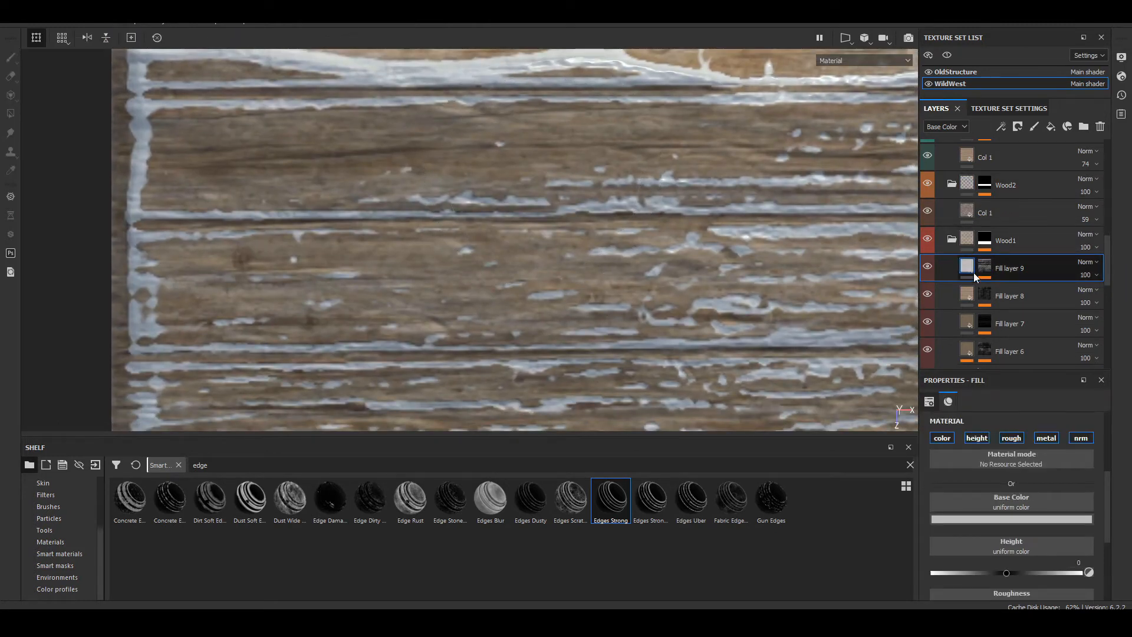
Step: Try the Wood Rough and Wood Walnut materials on Fill layer 9 and inspect the plank edges
left_click(75, 541)
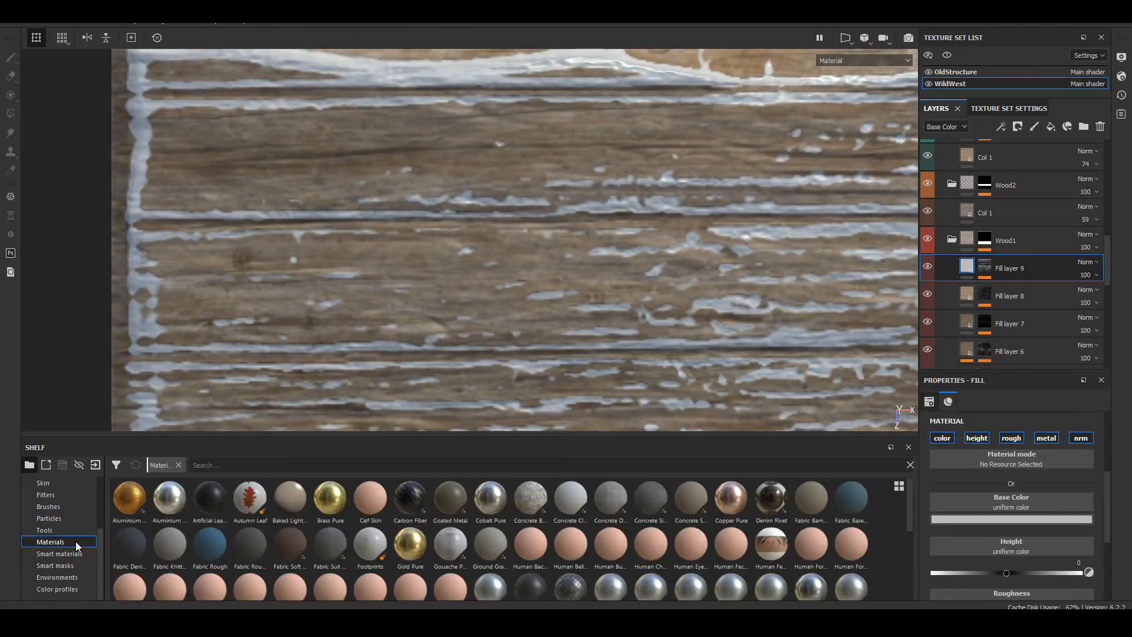
scroll(603, 554, "down", 5)
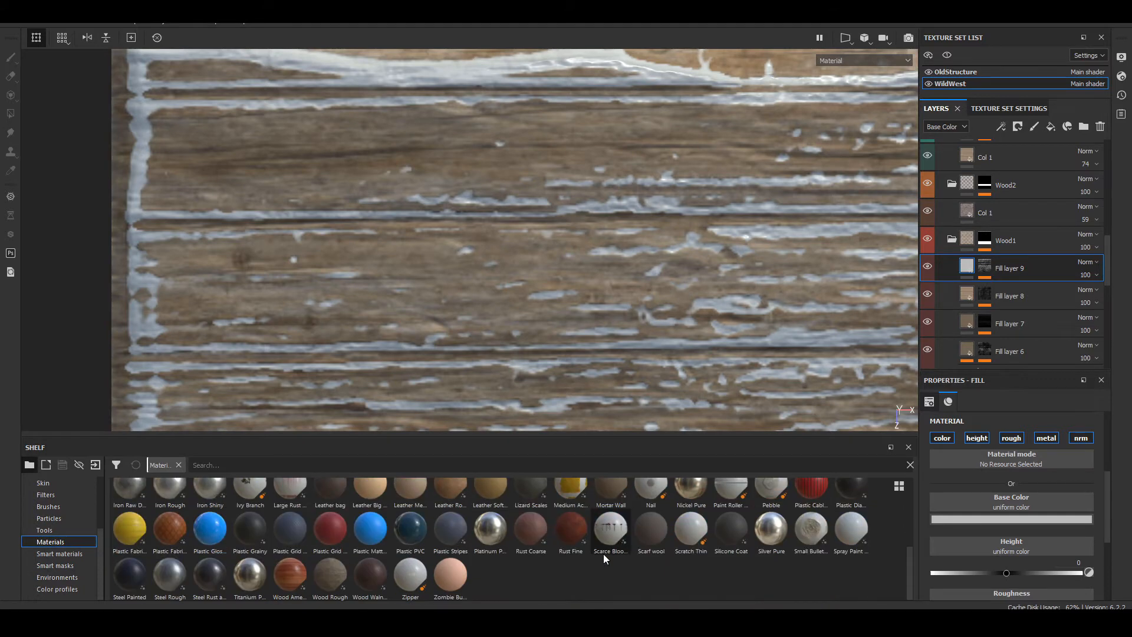
left_click(337, 571)
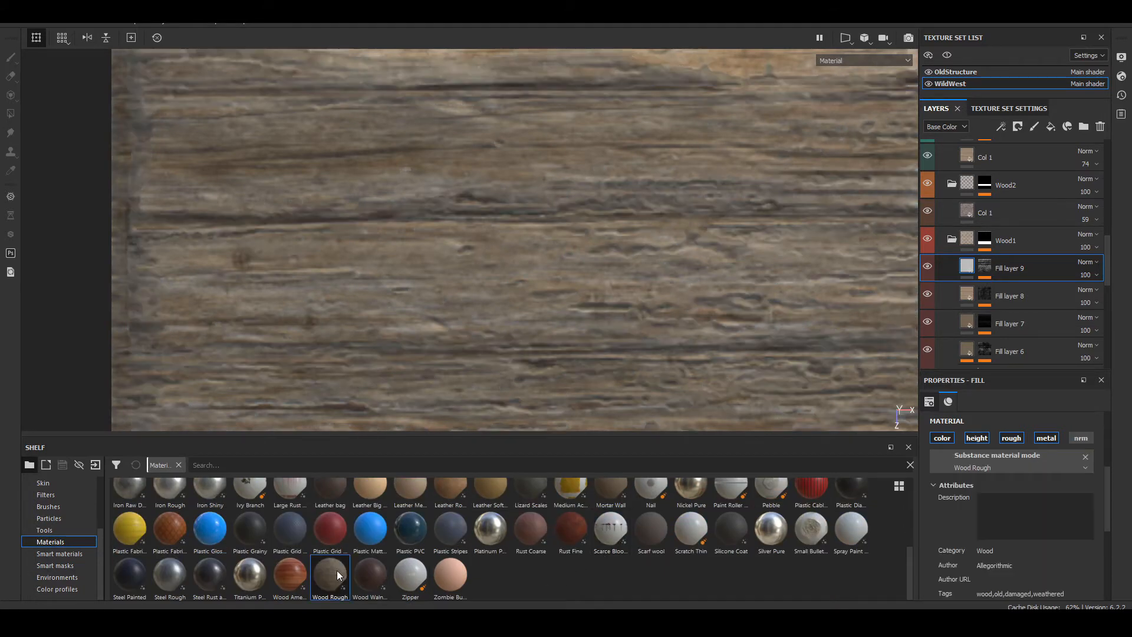
left_click(368, 574)
scroll(618, 211, "down", 6)
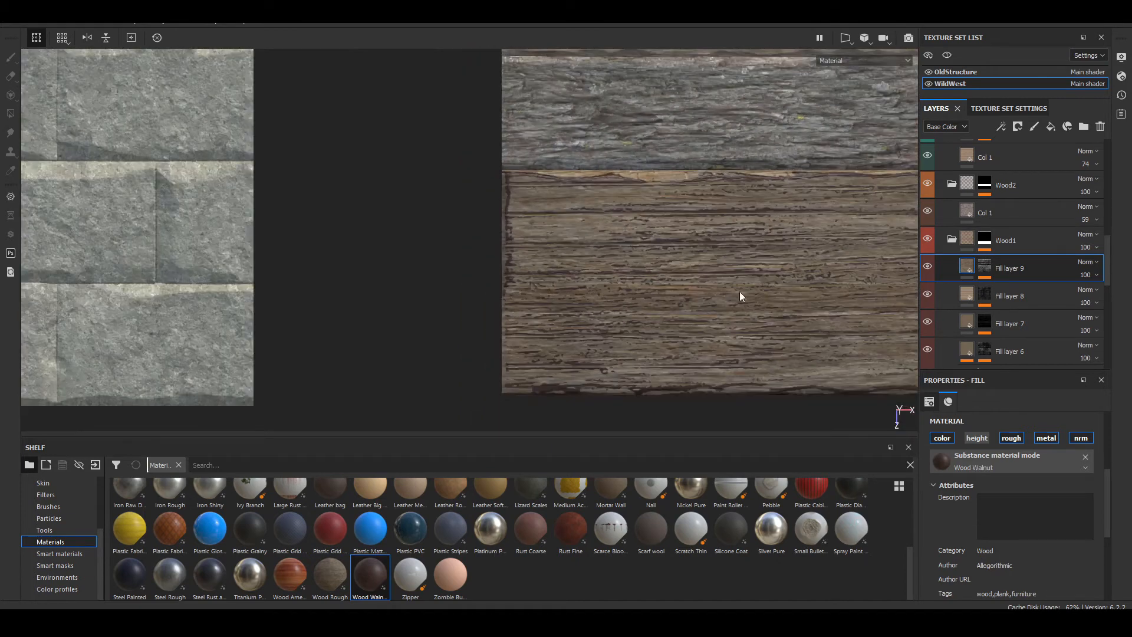
middle_click_drag(739, 292, 662, 281, "alt")
scroll(578, 259, "up", 2)
scroll(383, 168, "up", 3)
middle_click_drag(384, 169, 388, 218, "alt")
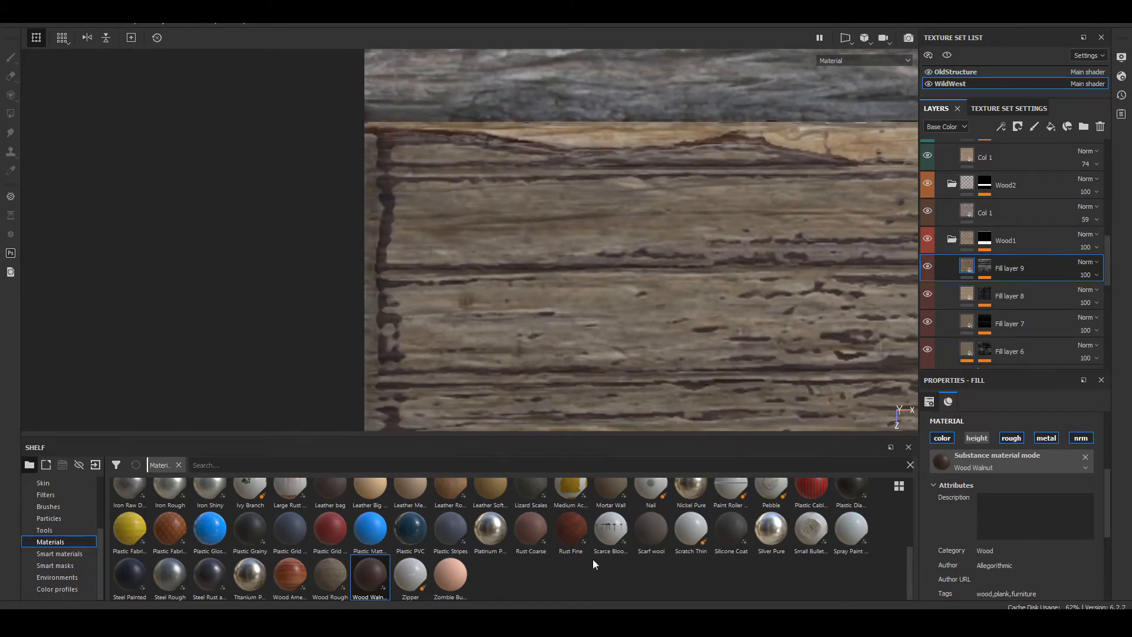
Step: Try the Wood American Cherry material on Fill layer 9 with Wood Roughness at about 0.94
left_click(303, 578)
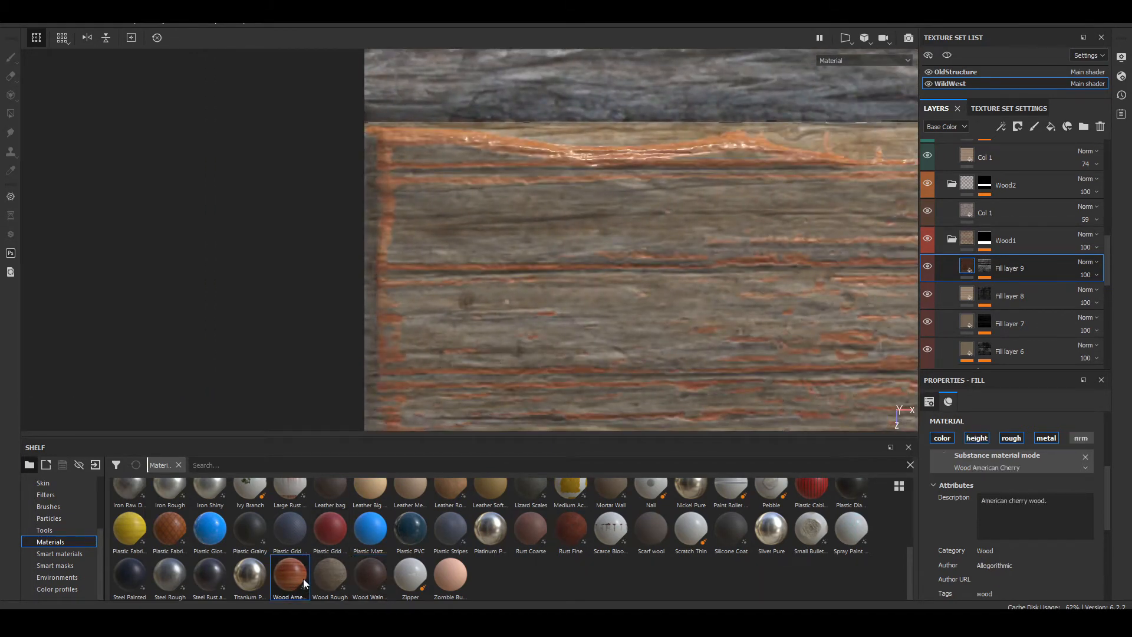
scroll(613, 218, "down", 7)
scroll(610, 251, "up", 6)
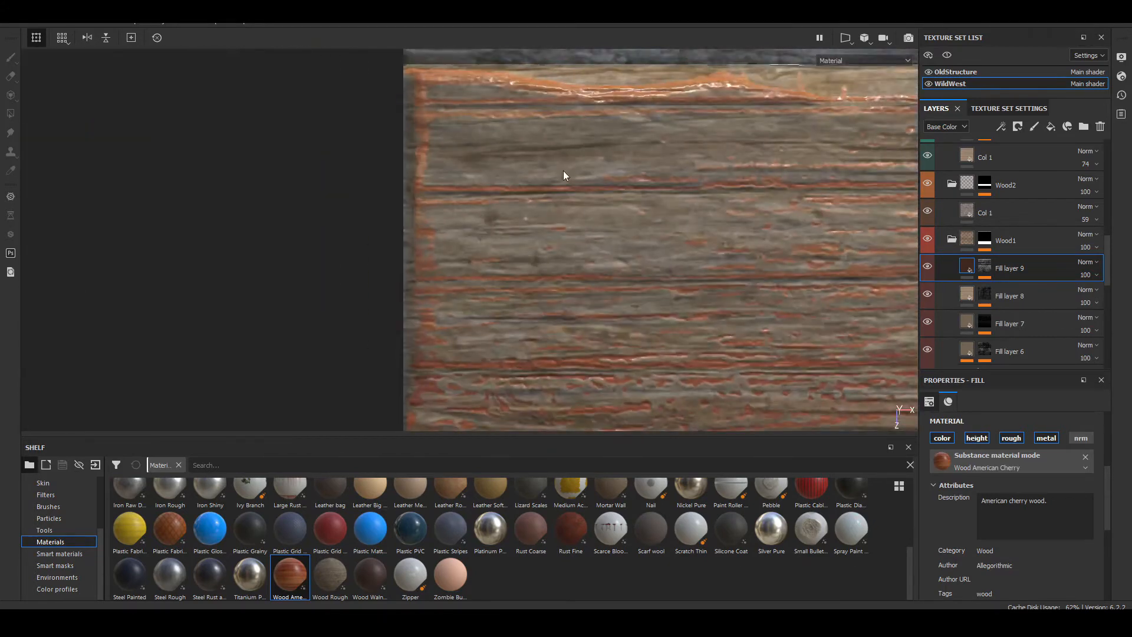
middle_click_drag(563, 171, 570, 204, "alt")
scroll(1008, 519, "down", 5)
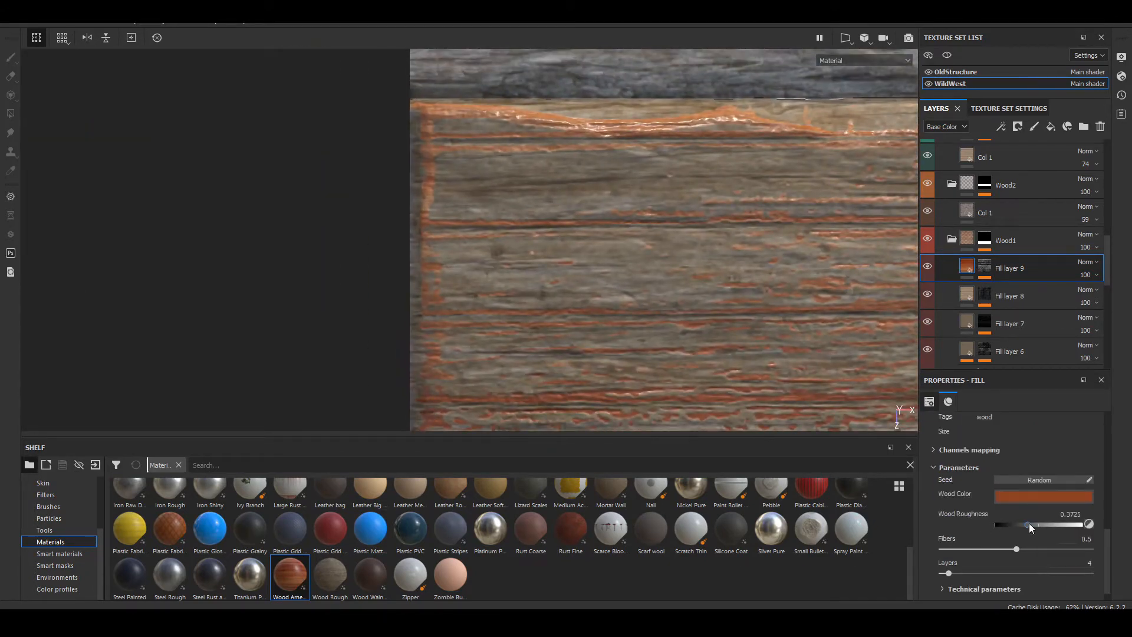
left_click_drag(1059, 527, 1081, 524)
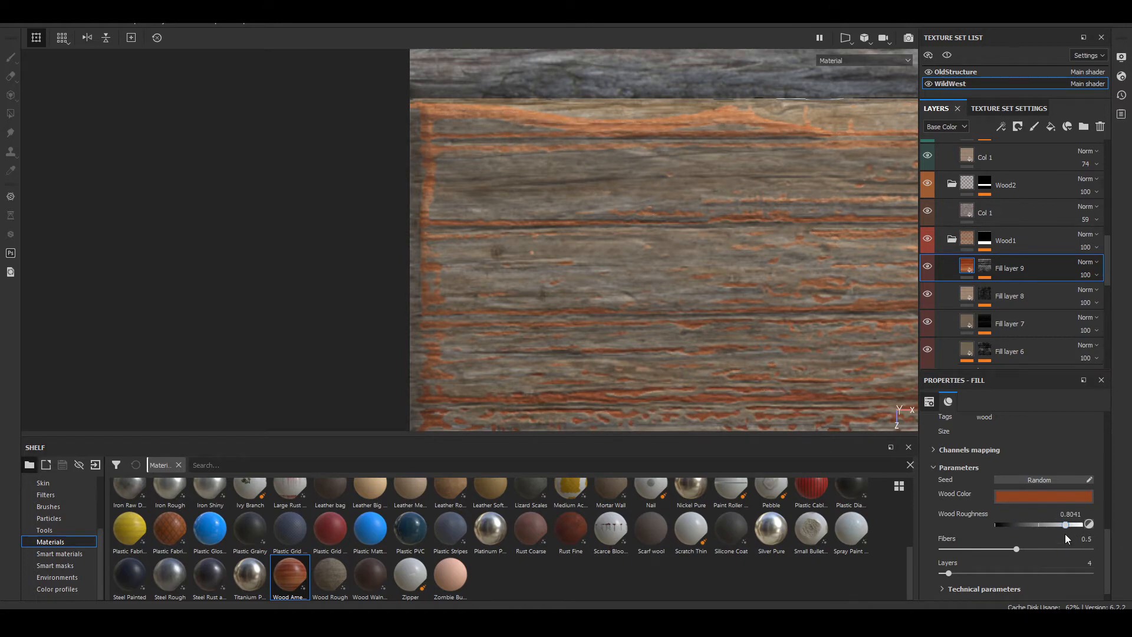
middle_click_drag(462, 174, 436, 199, "alt")
right_click_drag(436, 198, 472, 277, "alt")
Step: Try a muted grey-brown Wood Color on Fill layer 9, sampled from the planks (RGB 0.416, 0.373, 0.314)
left_click(1006, 496)
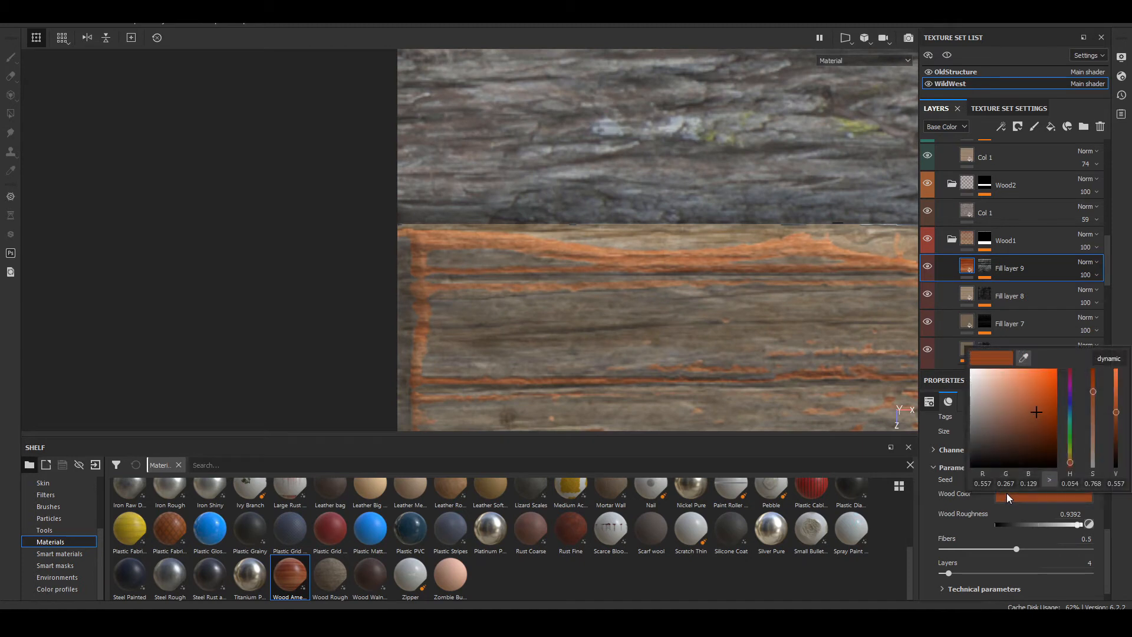
left_click(1001, 419)
left_click_drag(1001, 419, 1008, 422)
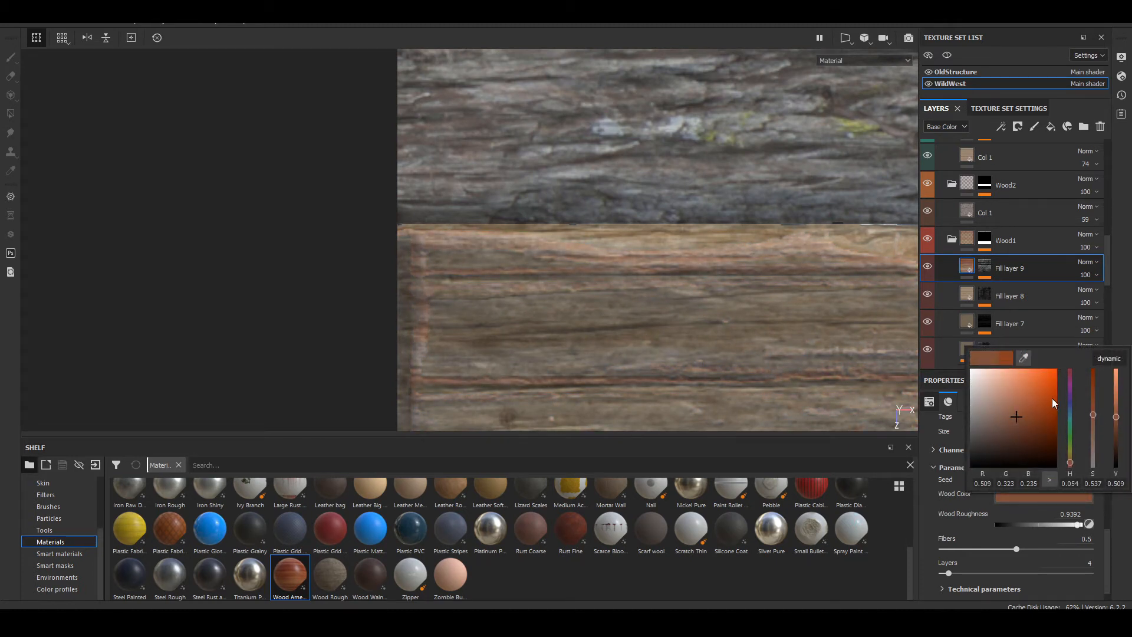
left_click(1023, 358)
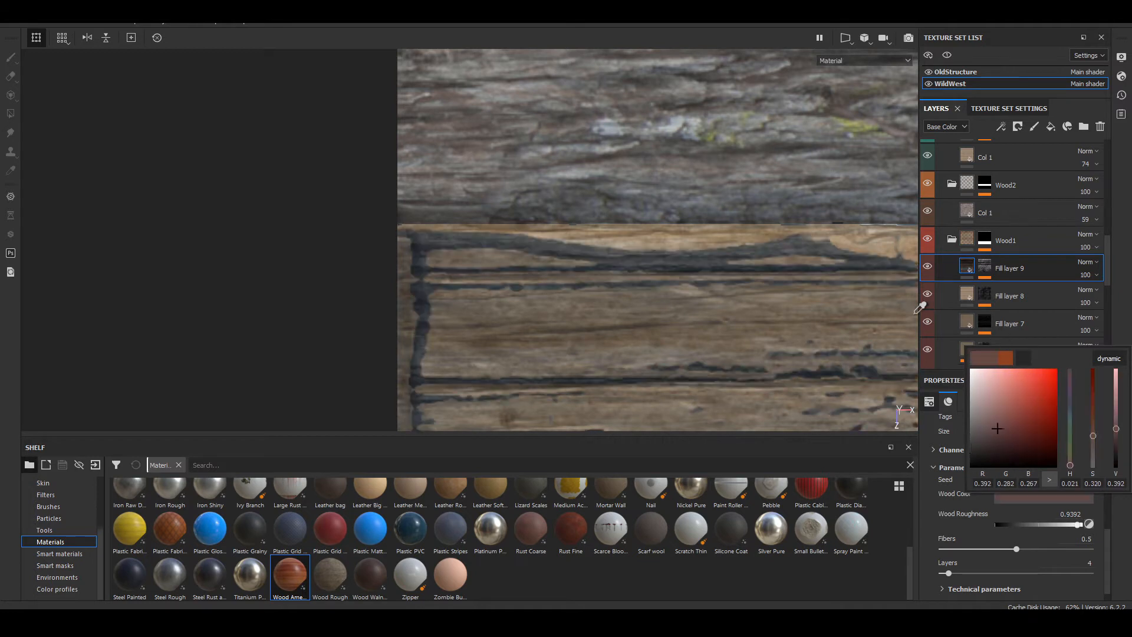
left_click(887, 298)
mouse_move(876, 302)
left_mouse_down()
mouse_move(870, 292)
mouse_move(864, 311)
mouse_move(733, 334)
mouse_move(677, 323)
left_mouse_up()
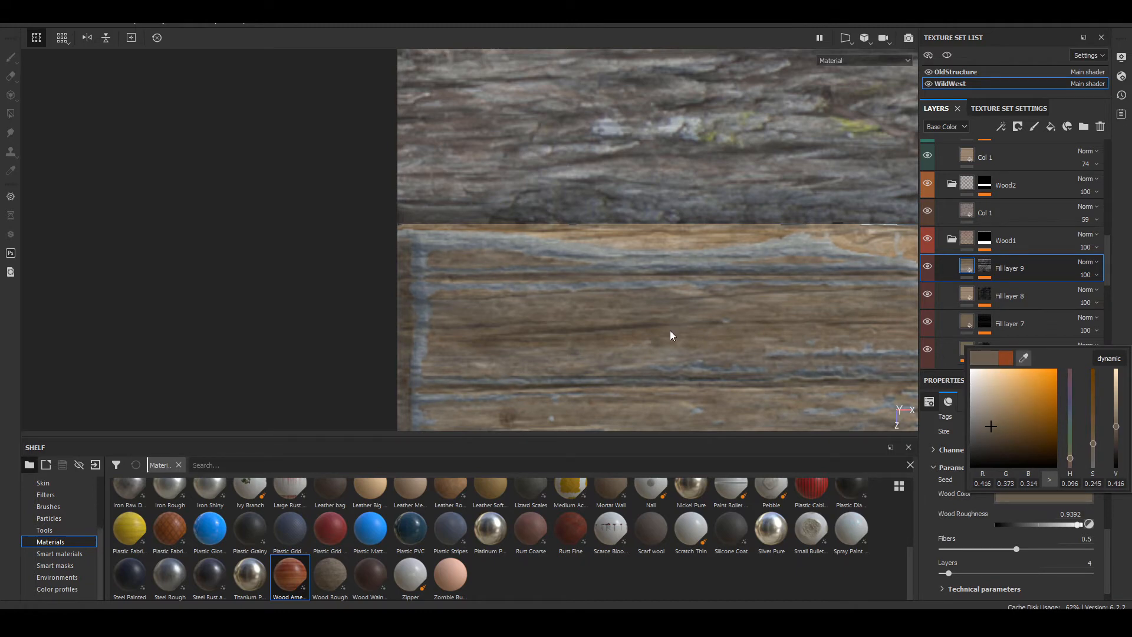
left_click(670, 332)
Step: Compare the Wood1 planks with Fill layer 9 shown and hidden, and delete Fill layer 9
scroll(601, 324, "down", 9)
middle_click_drag(742, 356, 447, 152, "alt")
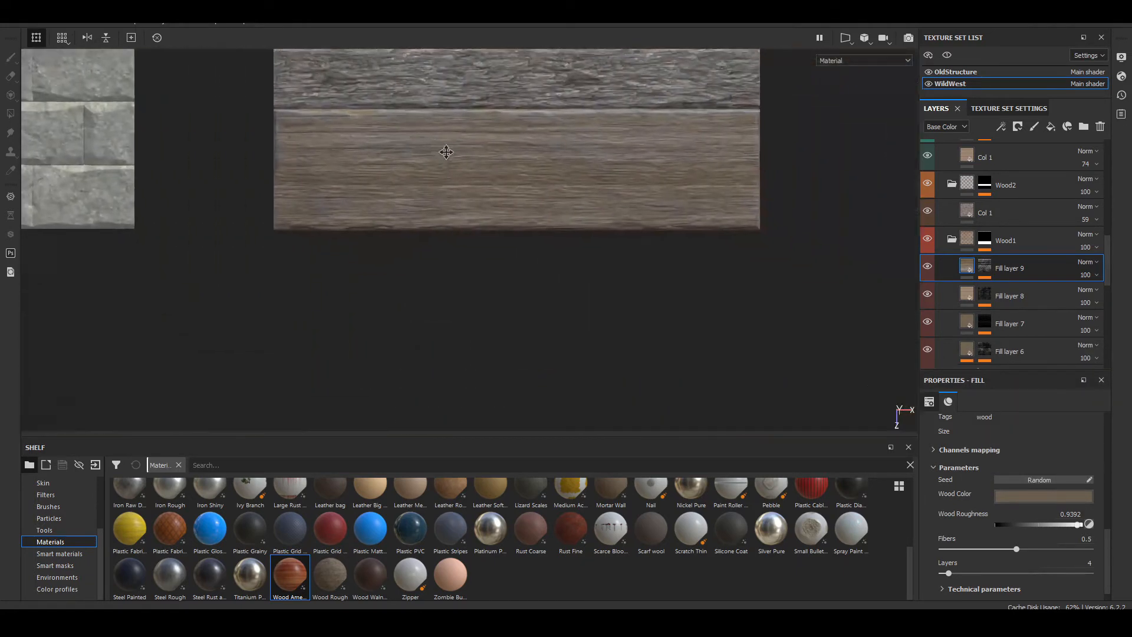
scroll(268, 177, "up", 6)
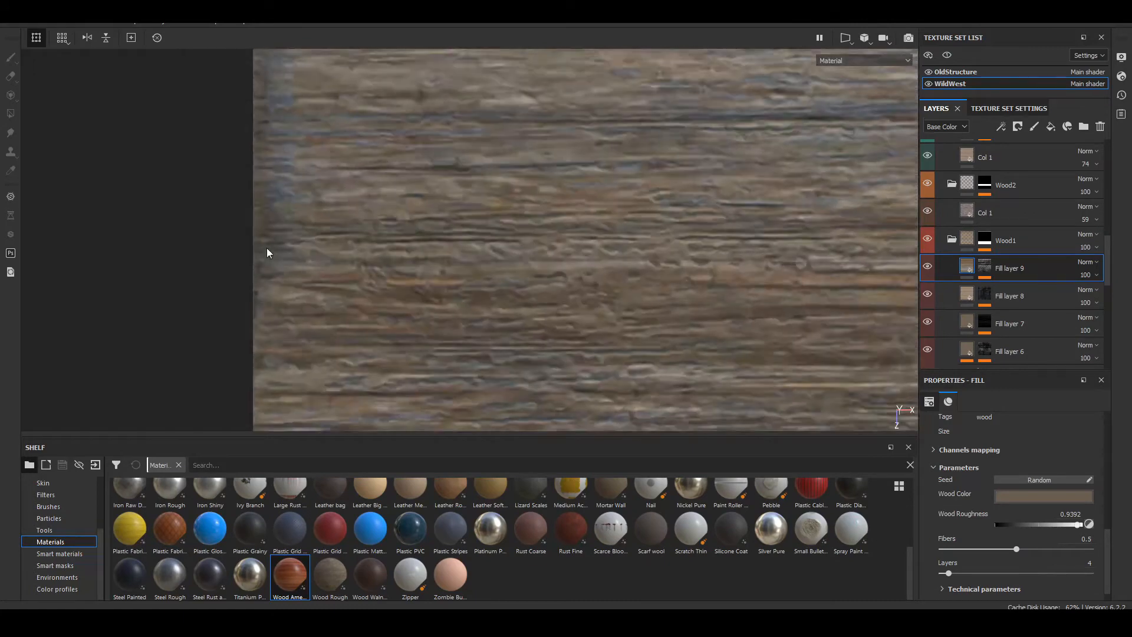
scroll(268, 253, "up", 2)
scroll(268, 253, "down", 5)
middle_click_drag(268, 253, 286, 325, "alt")
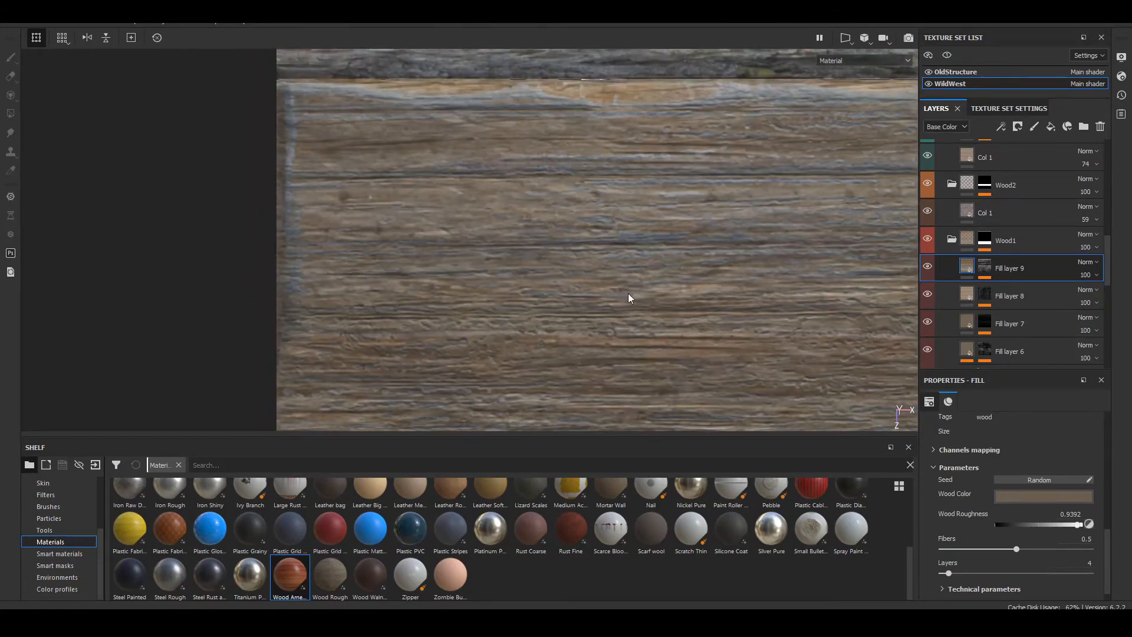
left_click(928, 269)
left_click(928, 268)
left_click(927, 269)
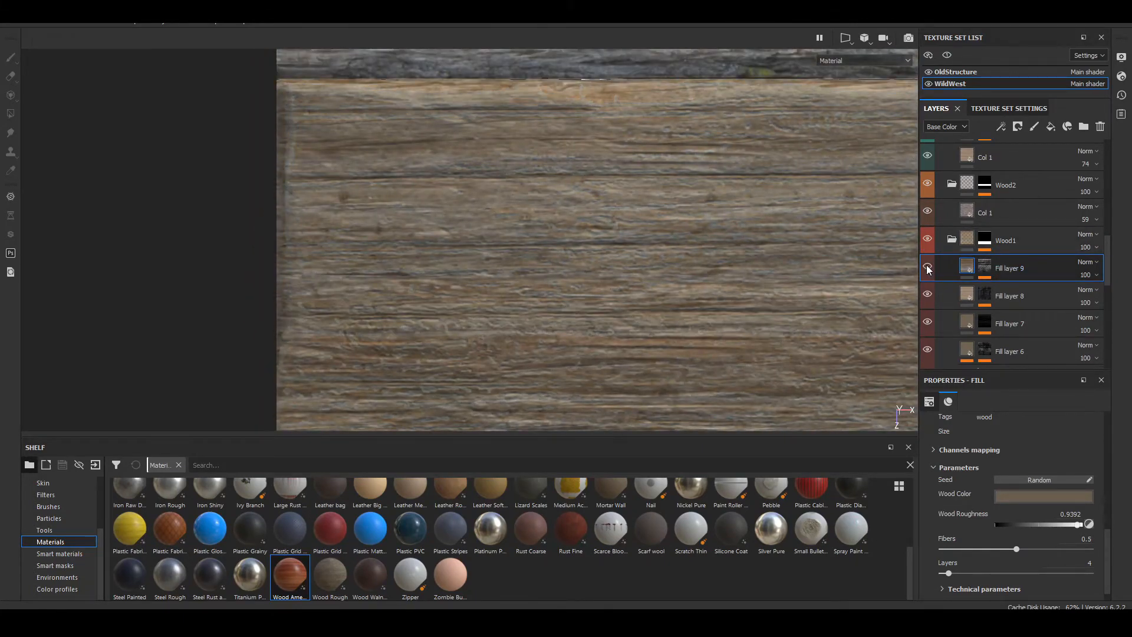
left_click(928, 269)
left_click(928, 269)
left_click(928, 269)
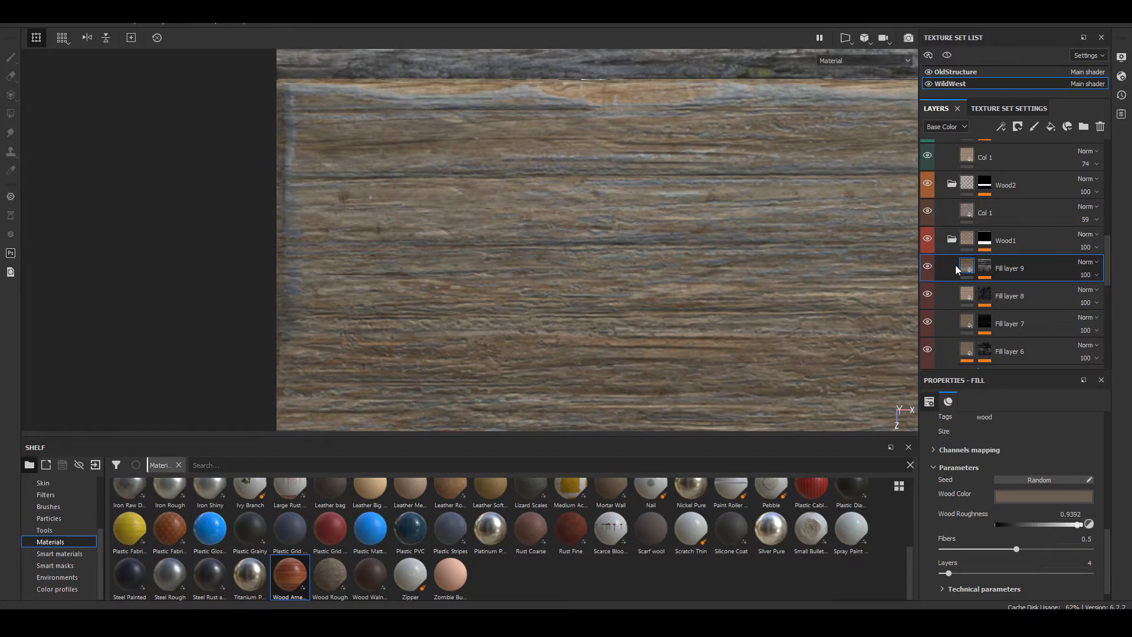
key("Delete")
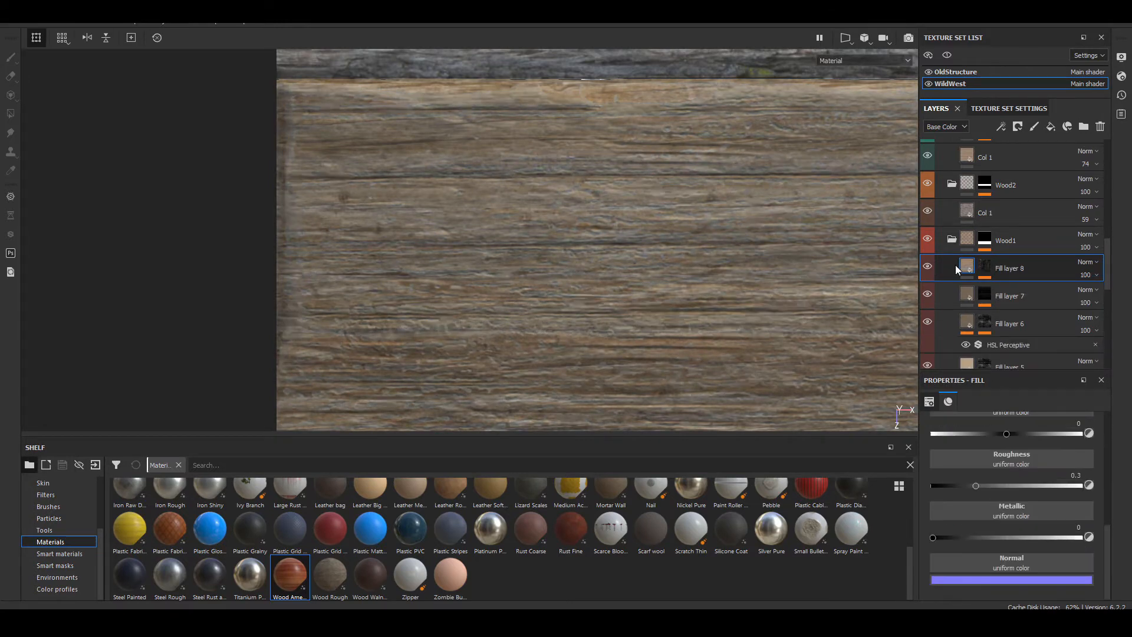
Step: Examine the bark strip of Wood2 and the UV transformation settings of its Col 1 layer
key("F1")
middle_click_drag(541, 228, 511, 337, "alt")
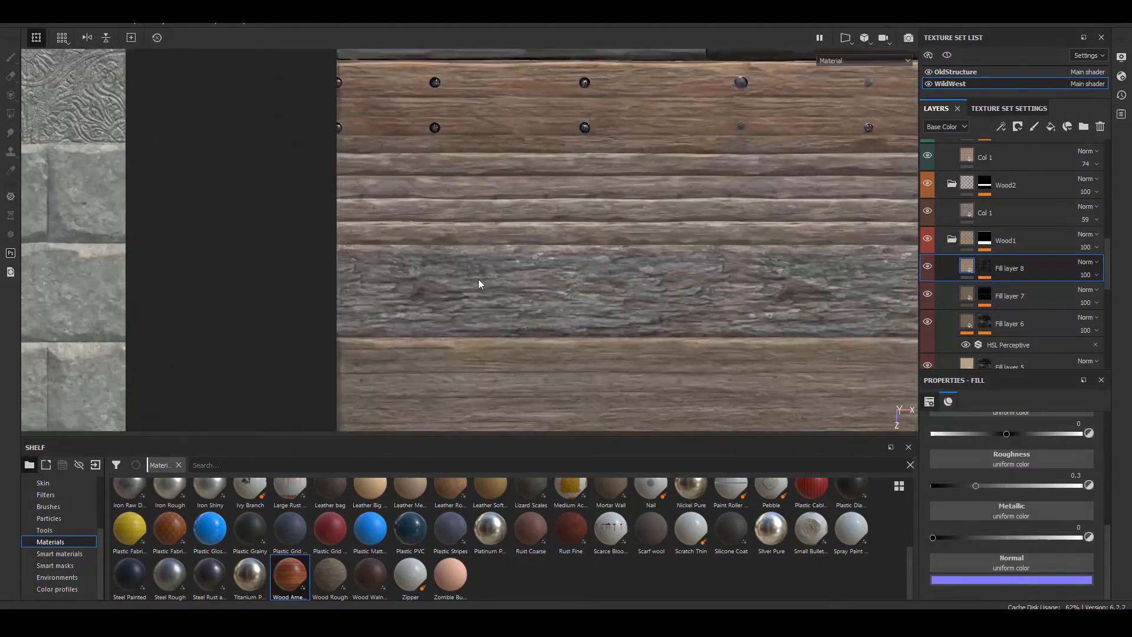
scroll(472, 275, "up", 8)
middle_click_drag(490, 284, 499, 203, "alt")
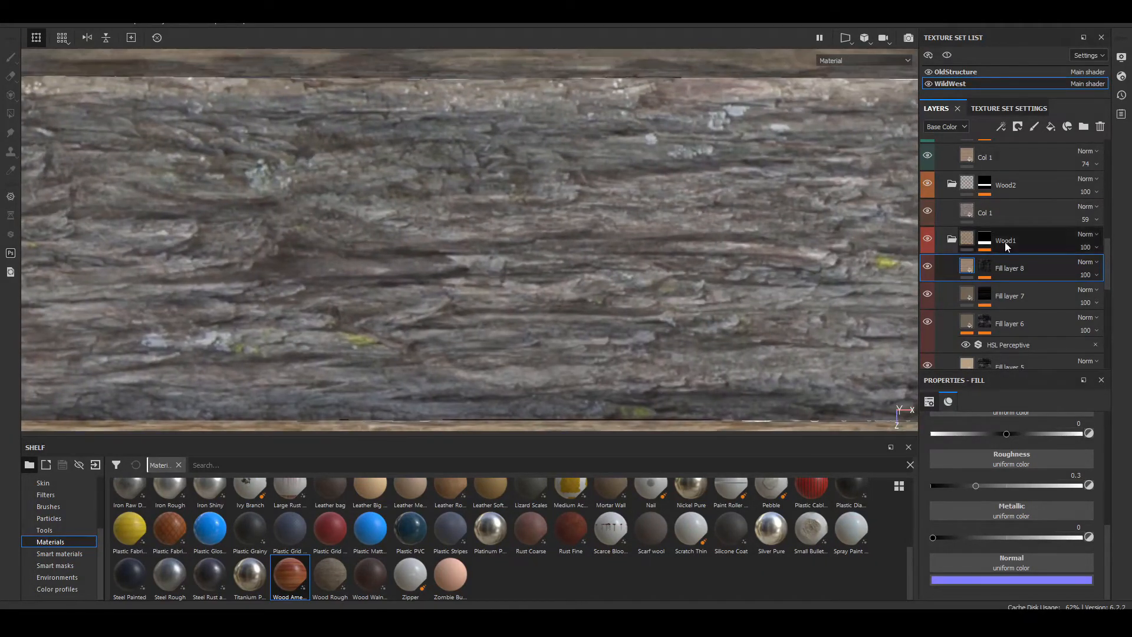
left_click(969, 214)
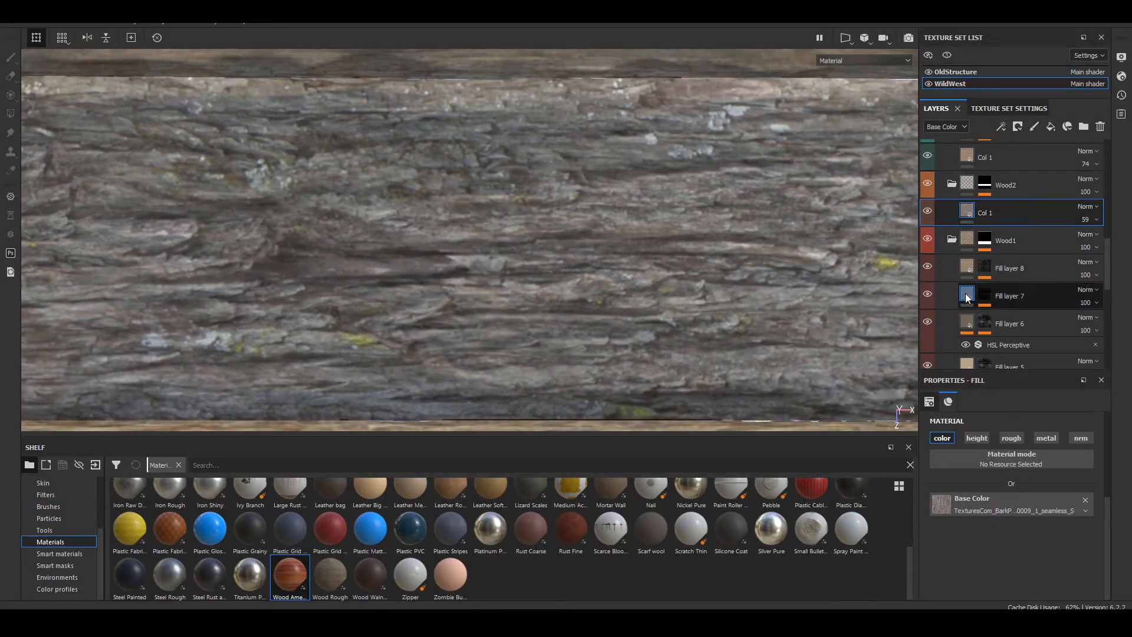
scroll(948, 564, "up", 2)
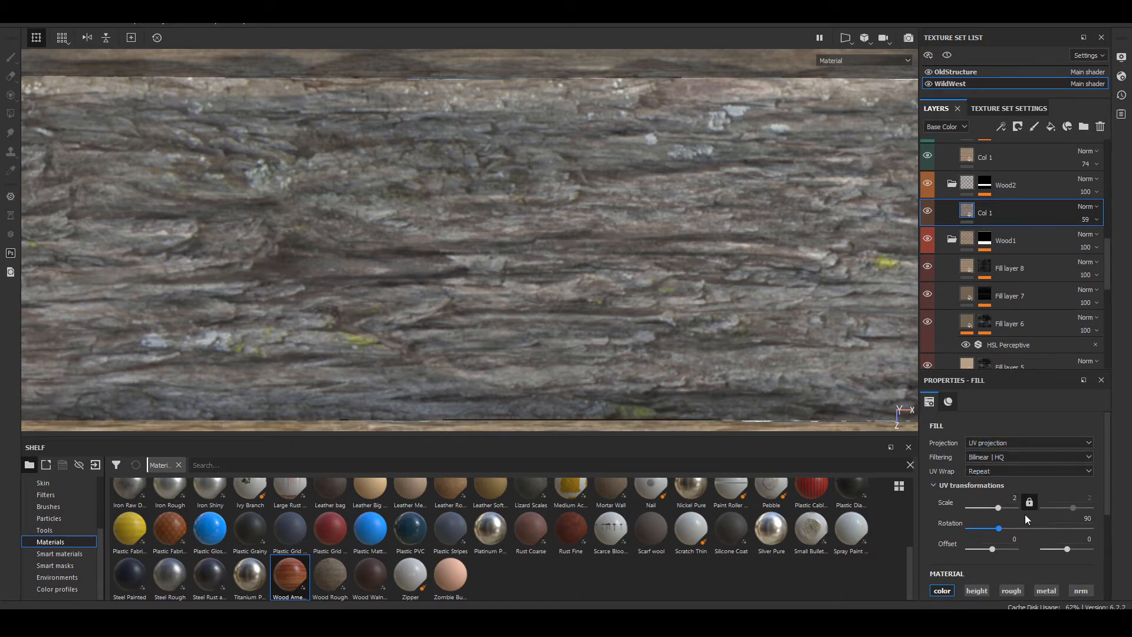
scroll(469, 250, "down", 5)
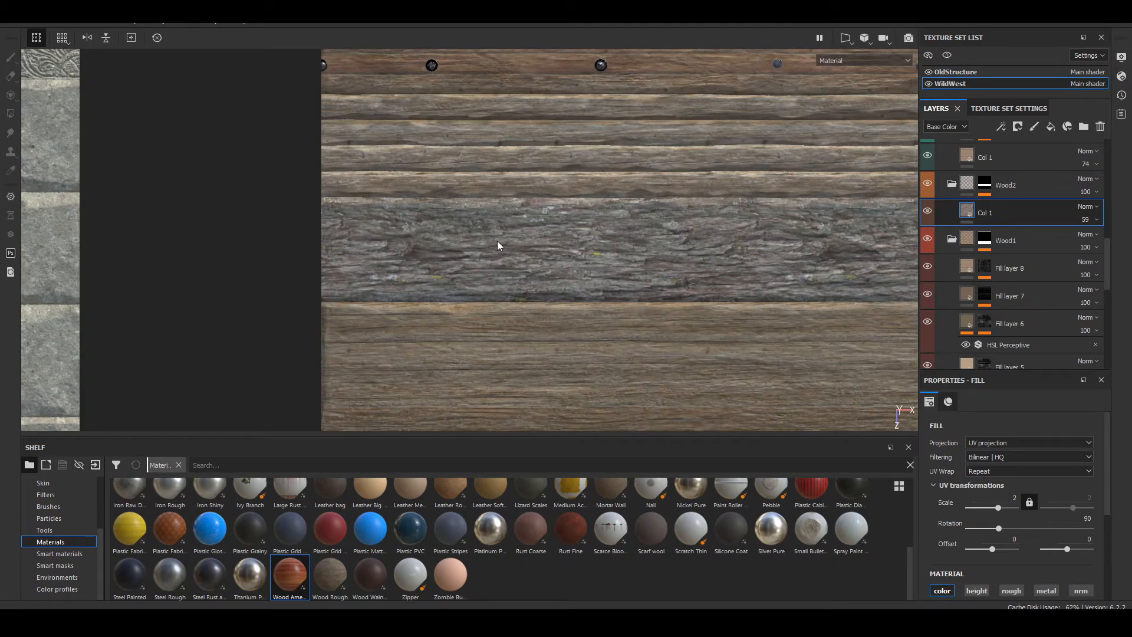
scroll(801, 238, "up", 5)
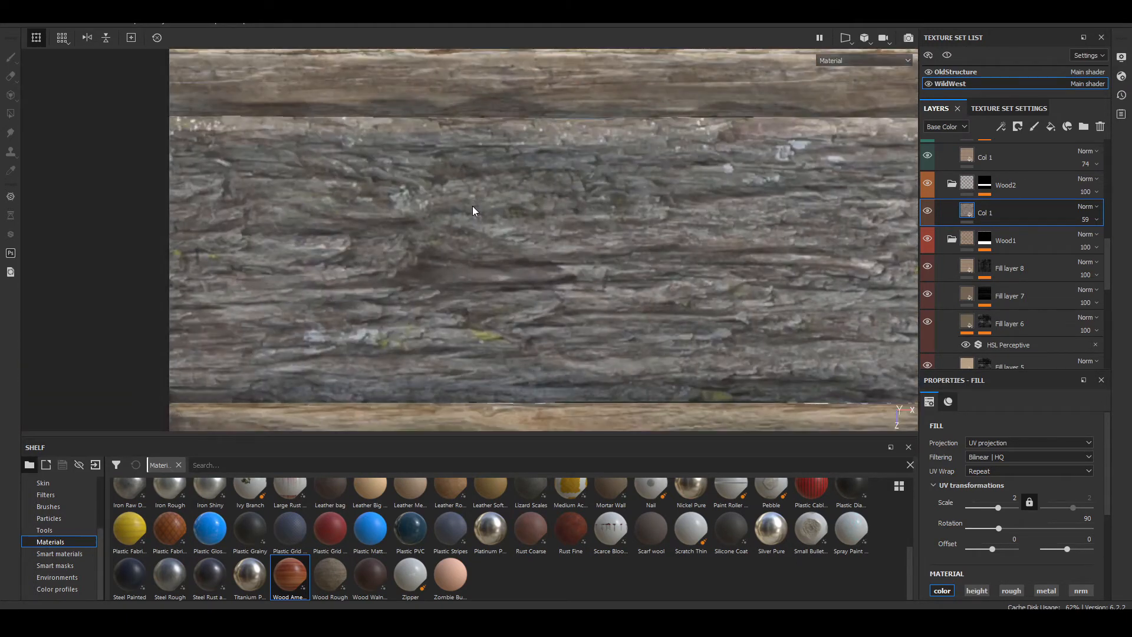
scroll(474, 208, "down", 5)
middle_click_drag(787, 264, 498, 271, "alt")
scroll(548, 263, "down", 1)
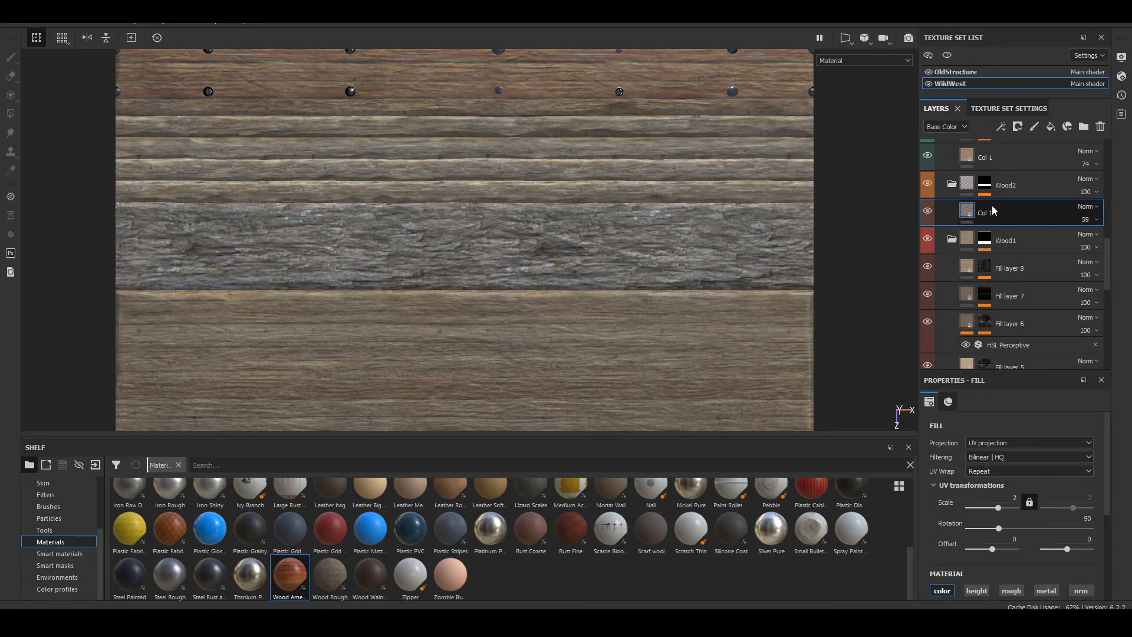
Step: Duplicate Wood2's Col 1 layer and give the copy a Contrast Luminosity filter with contrast about 0.25 and luminosity about -0.26
key("ctrl+d")
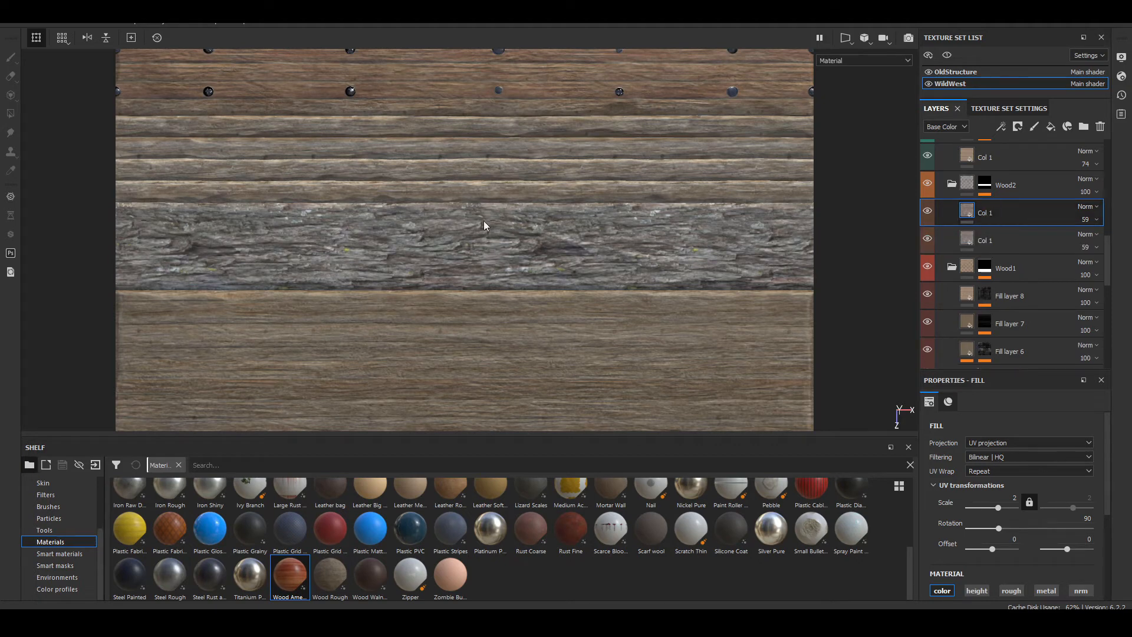
scroll(279, 253, "up", 3)
middle_click_drag(279, 253, 302, 250)
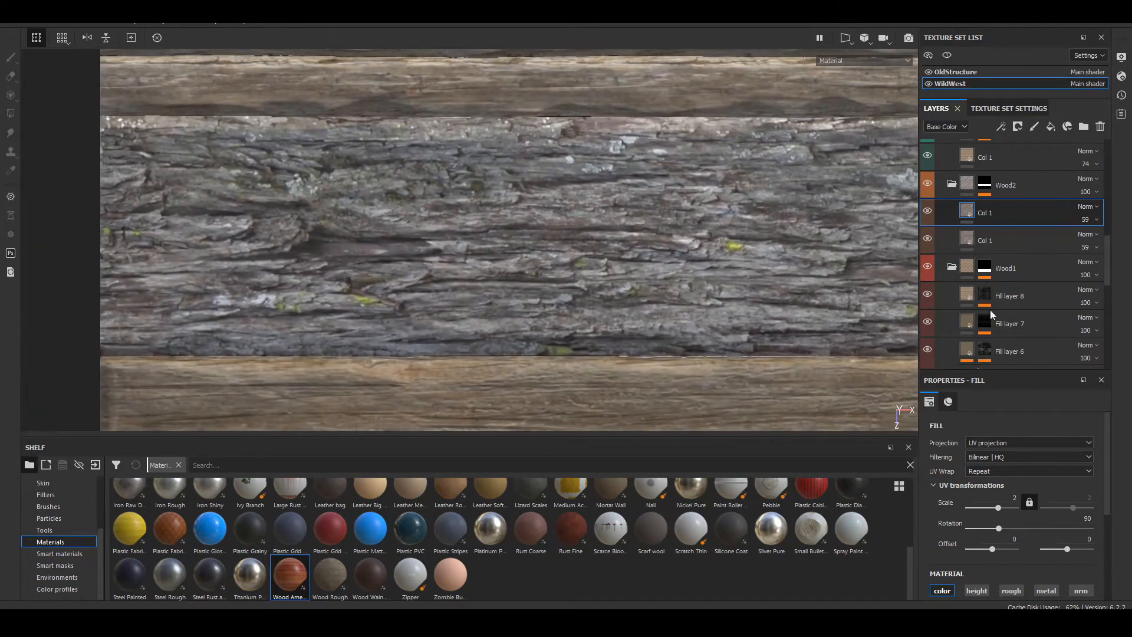
right_click(970, 210)
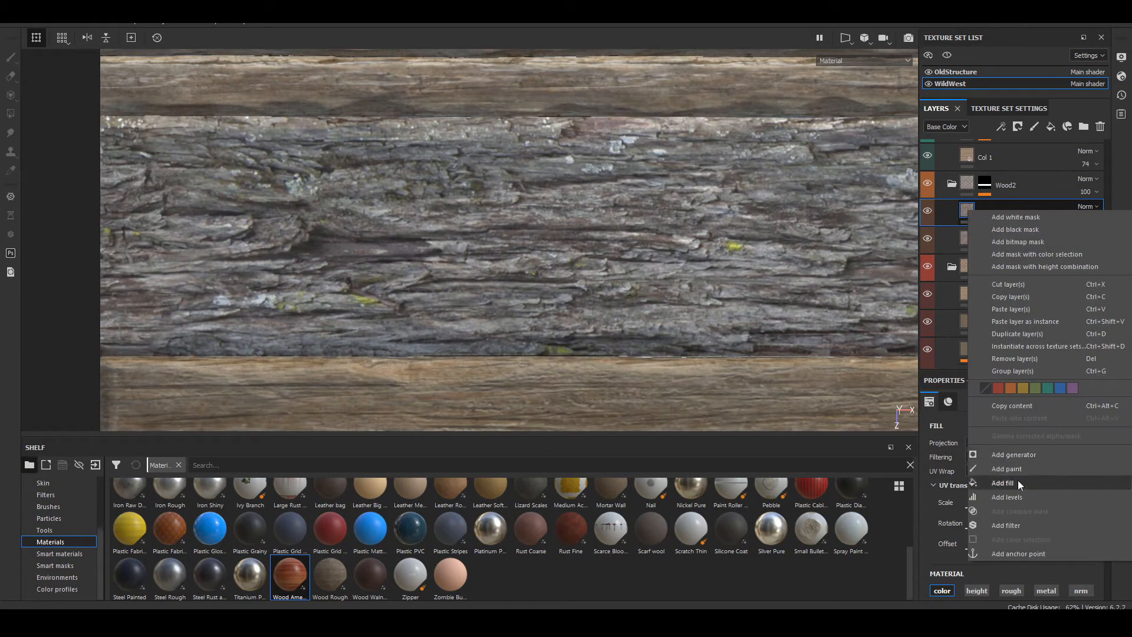
left_click(1023, 525)
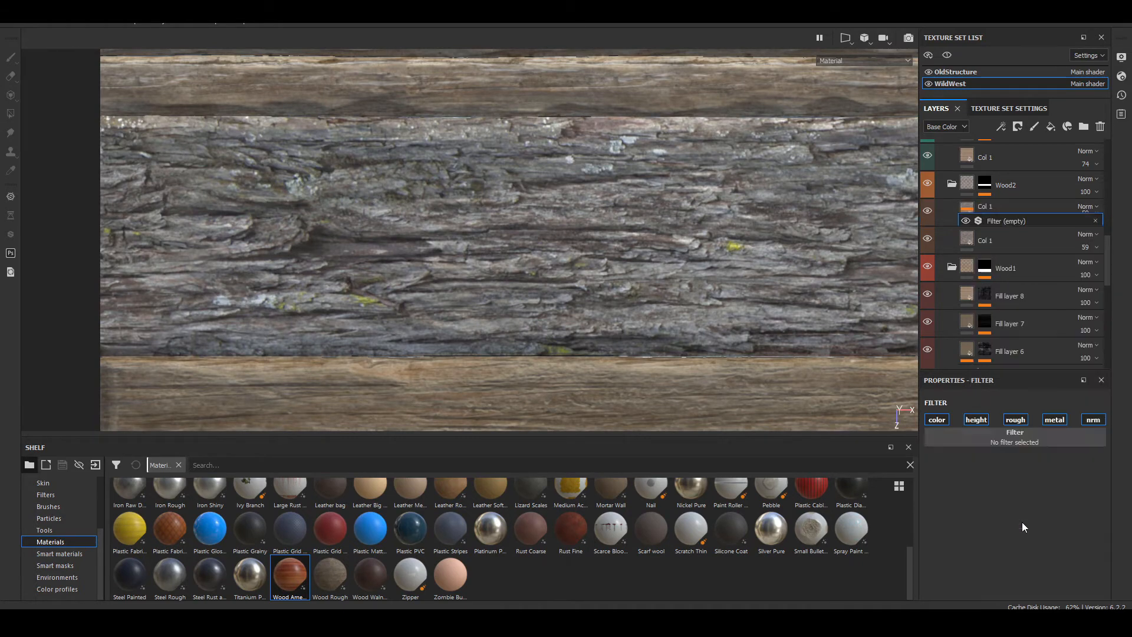
left_click(985, 441)
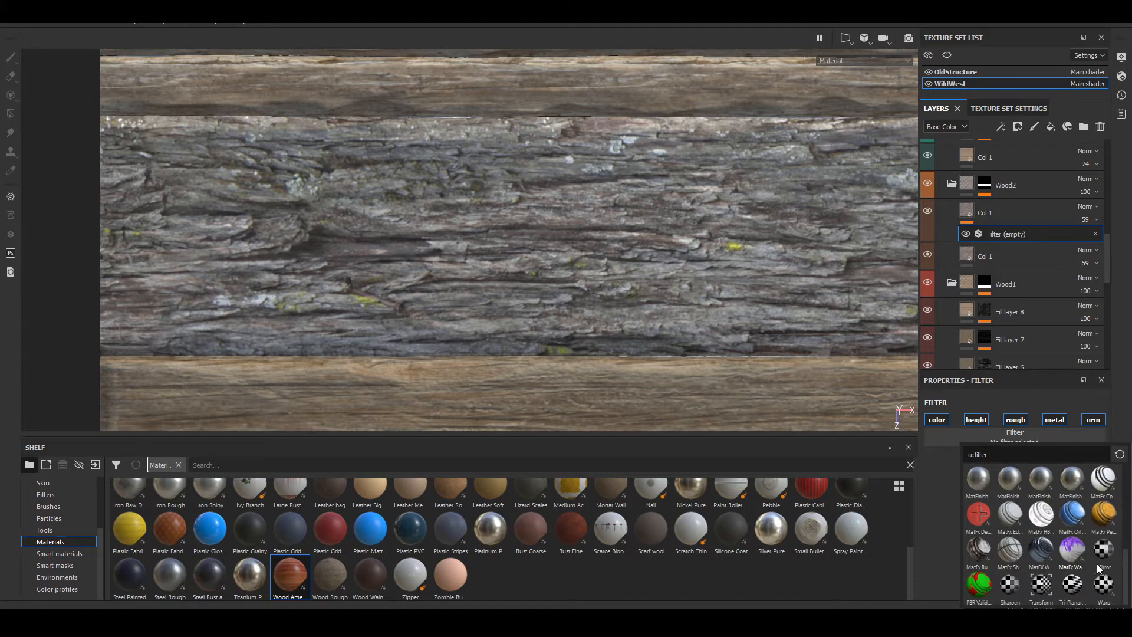
left_click(981, 550)
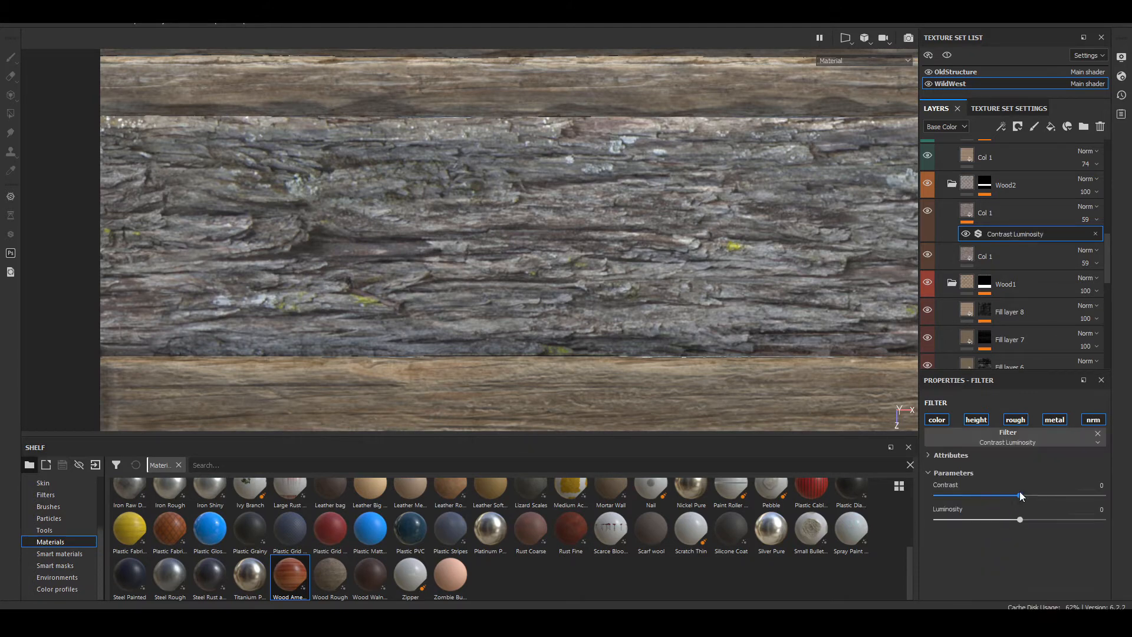
left_click_drag(1020, 495, 998, 520)
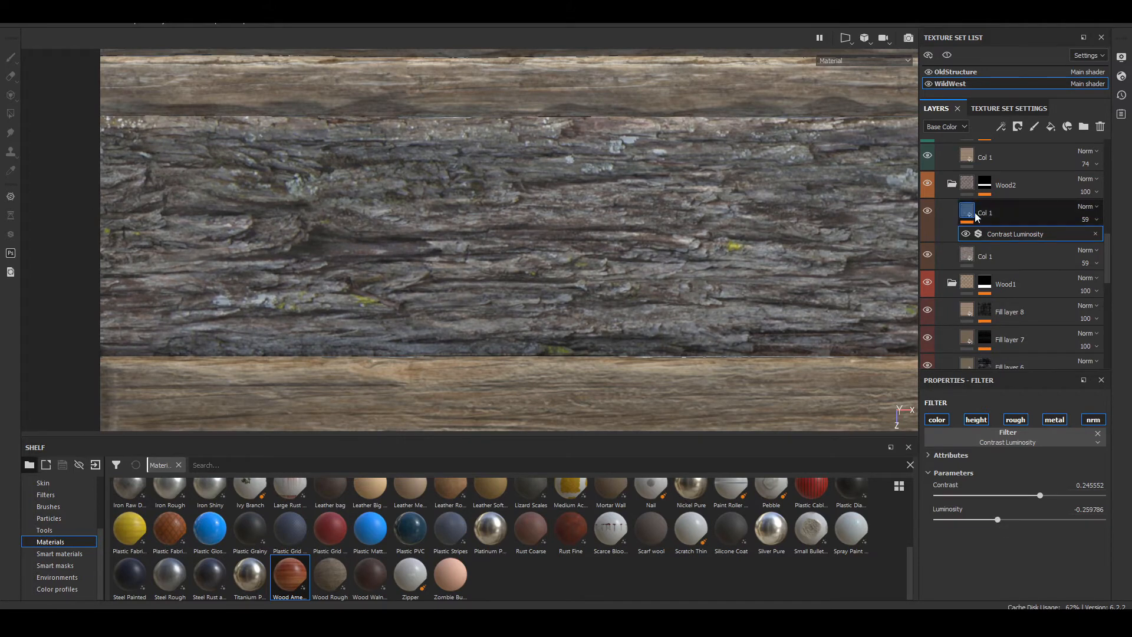
Step: Add a bitmap mask to Wood2's filtered Col 1 copy using the project texture TexturesCom_BarkPine0009_1_seamless_S
left_click(1032, 212)
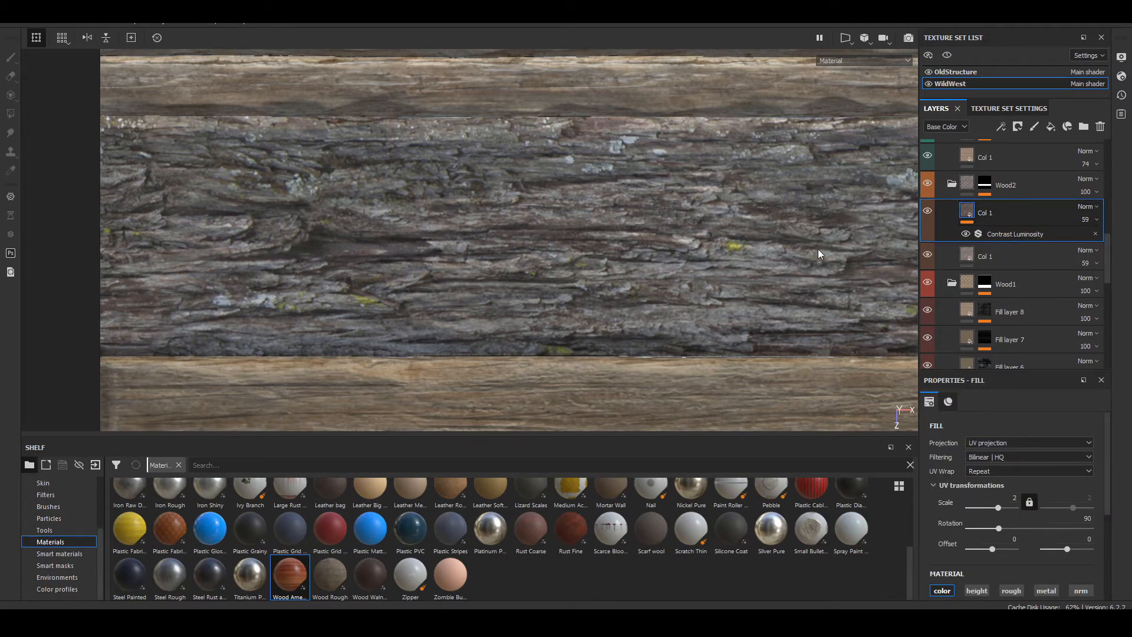
right_click(996, 211)
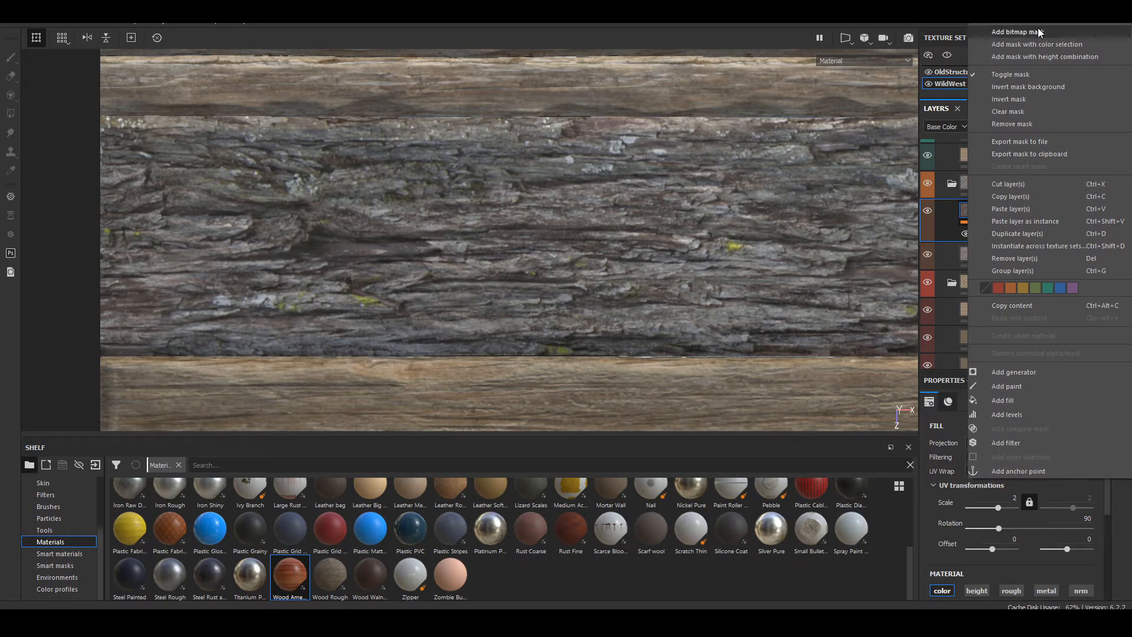
left_click(49, 518)
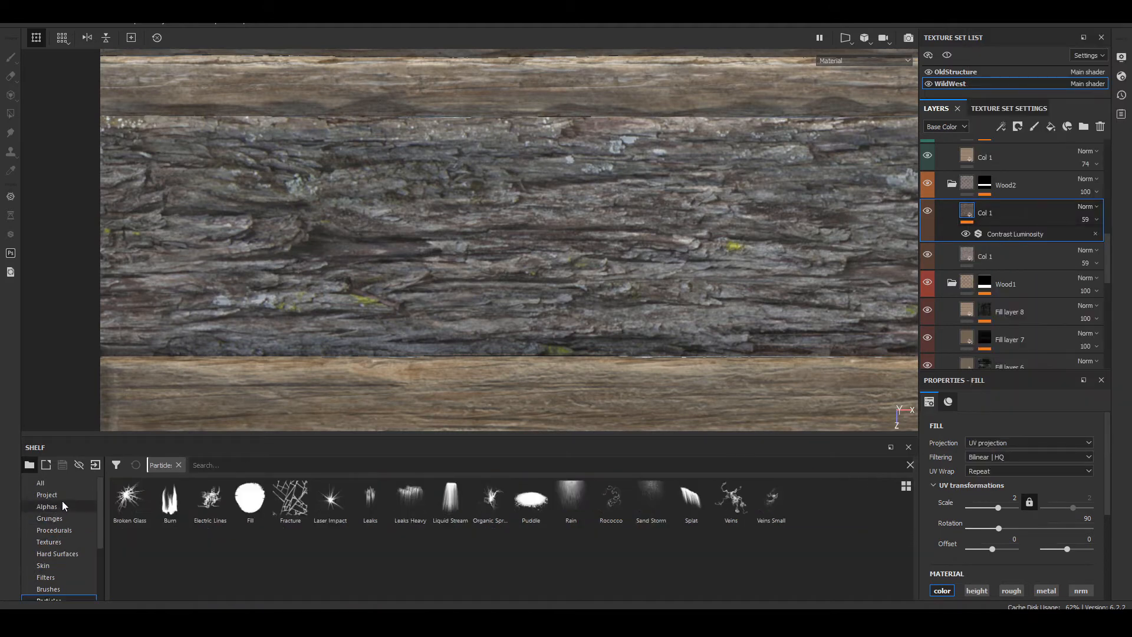
left_click(47, 495)
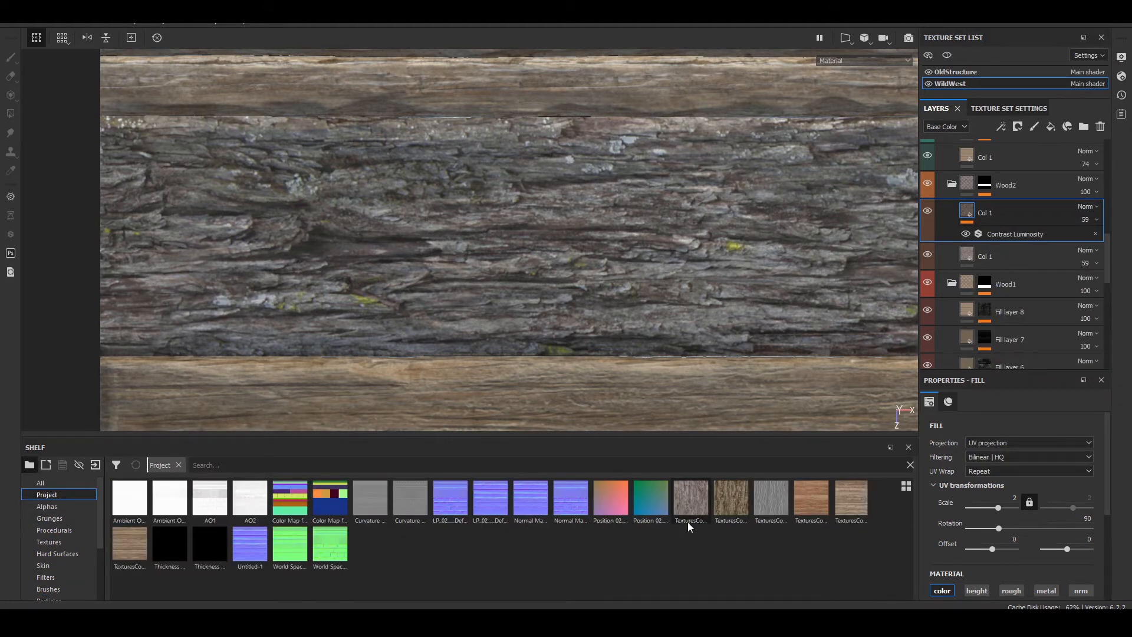
mouse_move(687, 520)
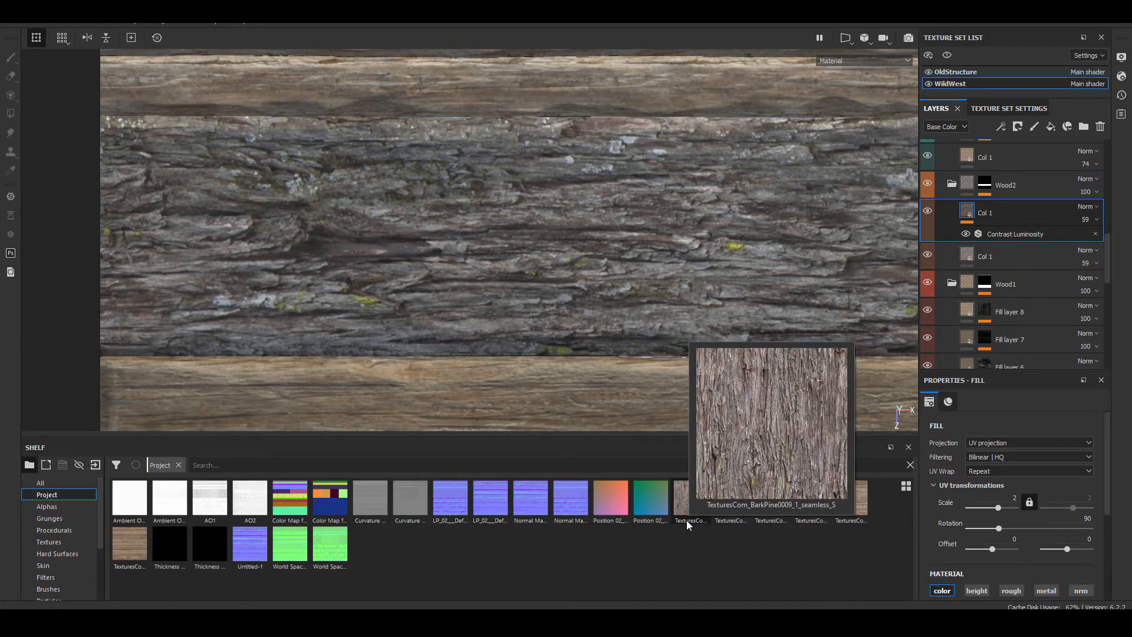
right_click(1009, 212)
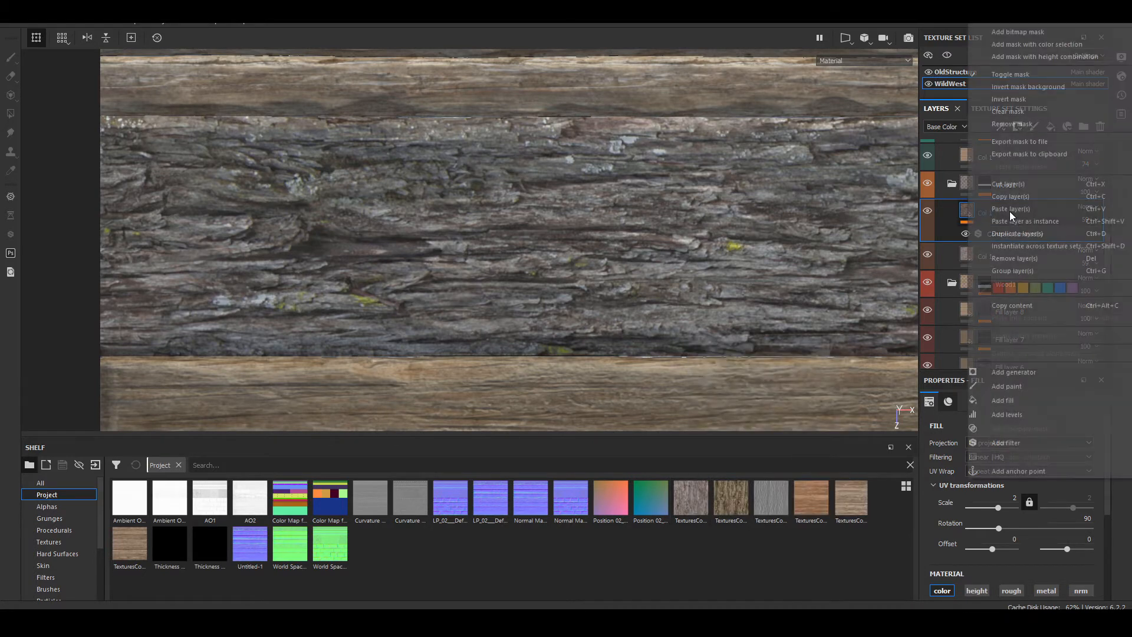
left_click(1043, 31)
left_click_drag(1004, 39, 923, 39)
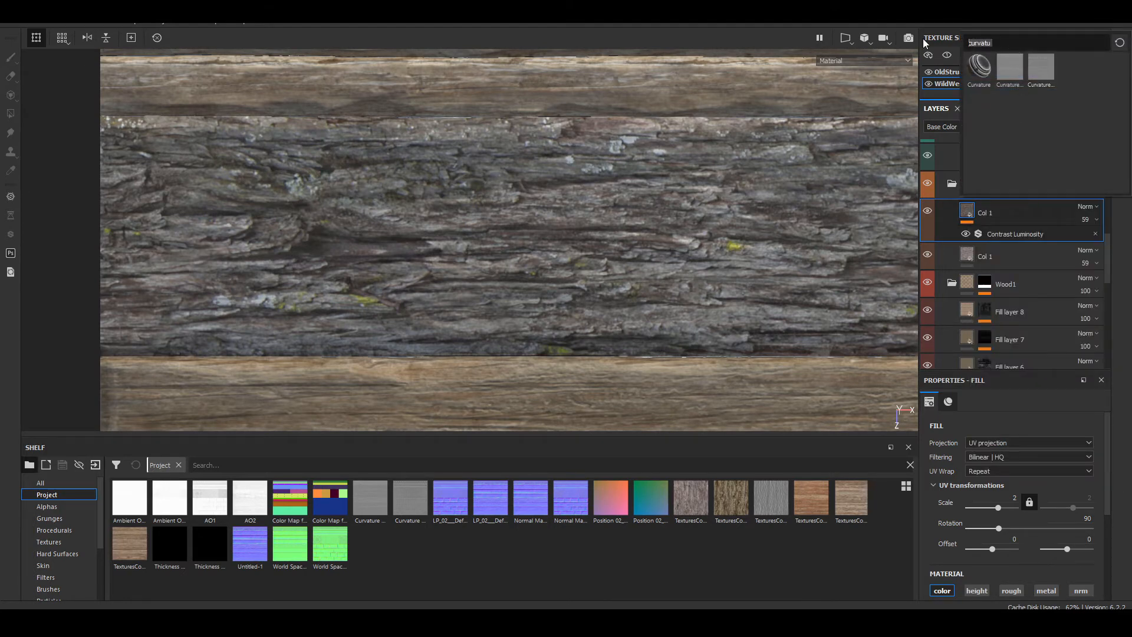
type("text")
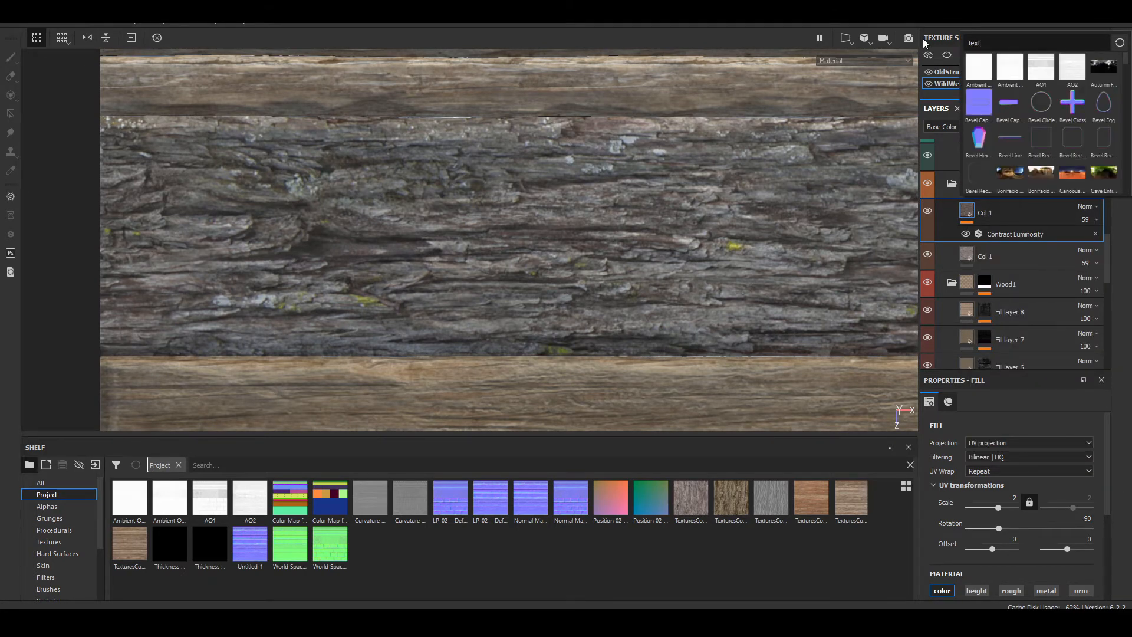
type("uresc")
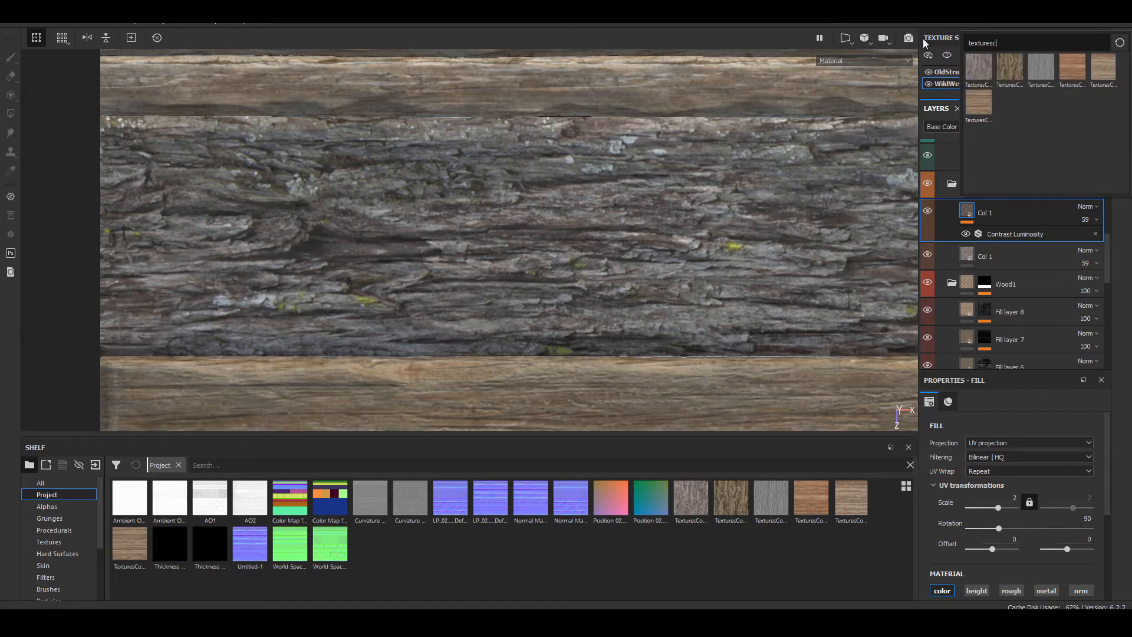
left_click(981, 59)
Step: Inspect the base color of the Wood2 bark and the copy's new bitmap mask on its own
key("1")
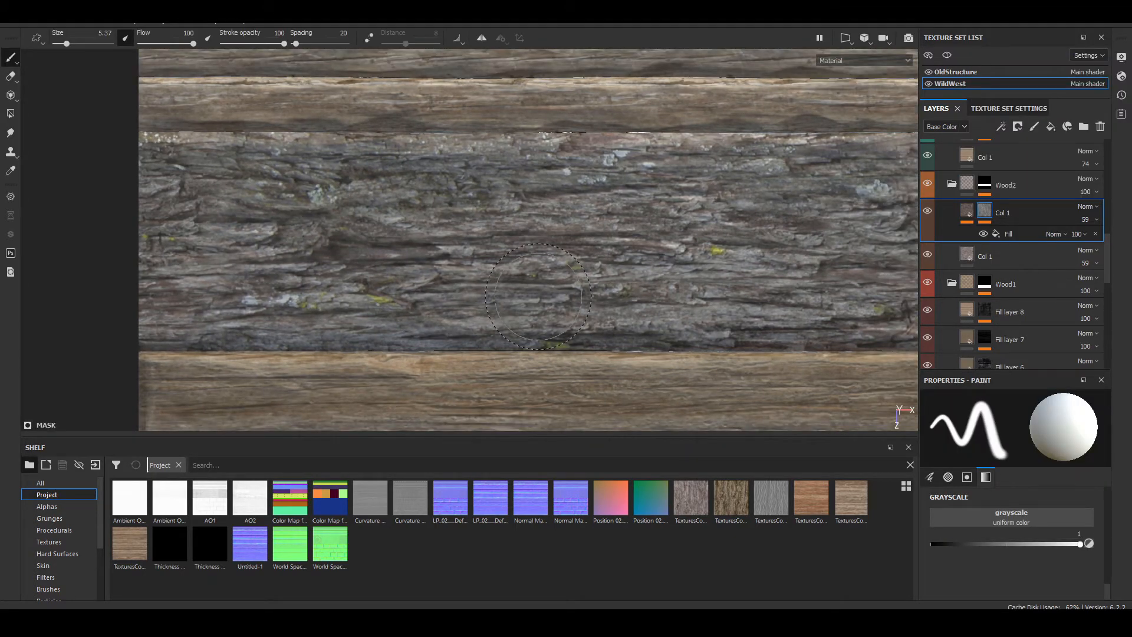
key("c")
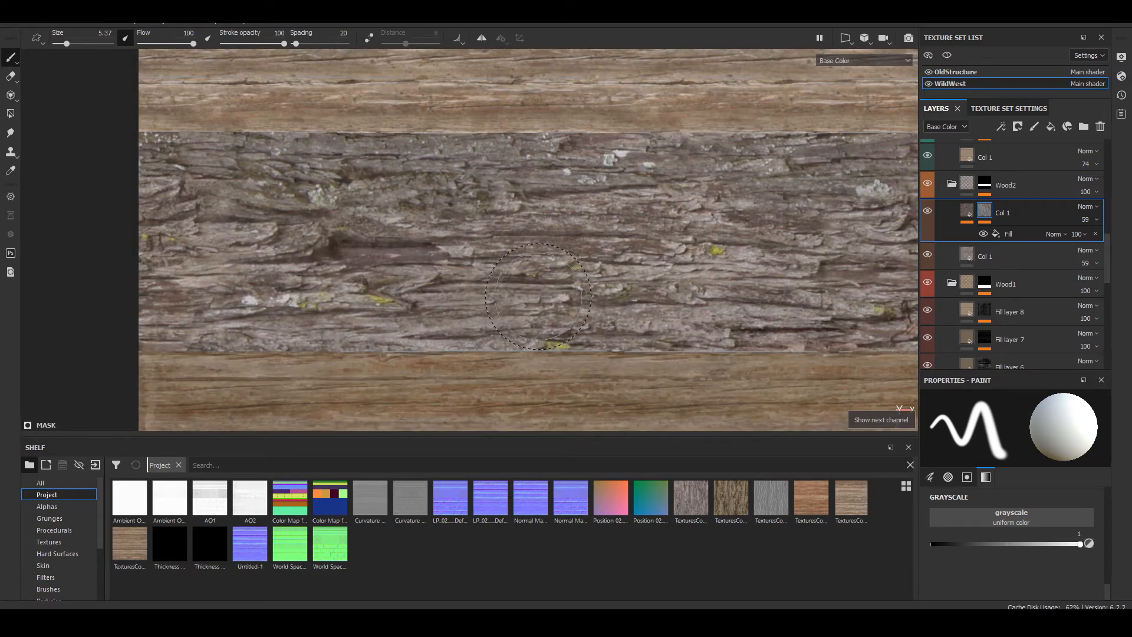
left_click(840, 61)
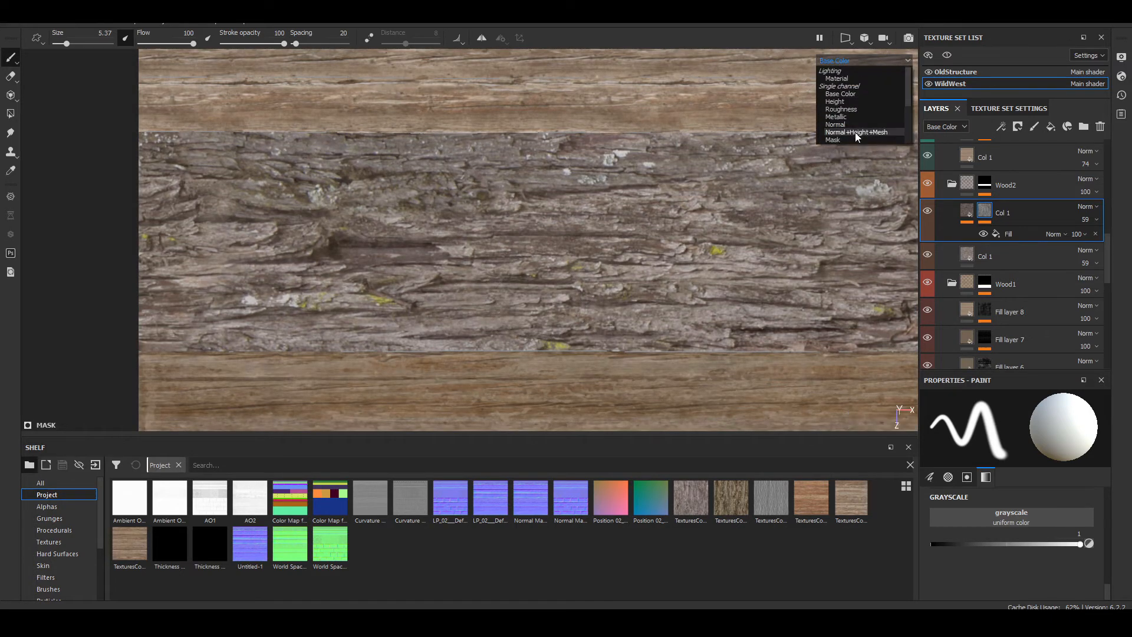
left_click(855, 141)
key("F1")
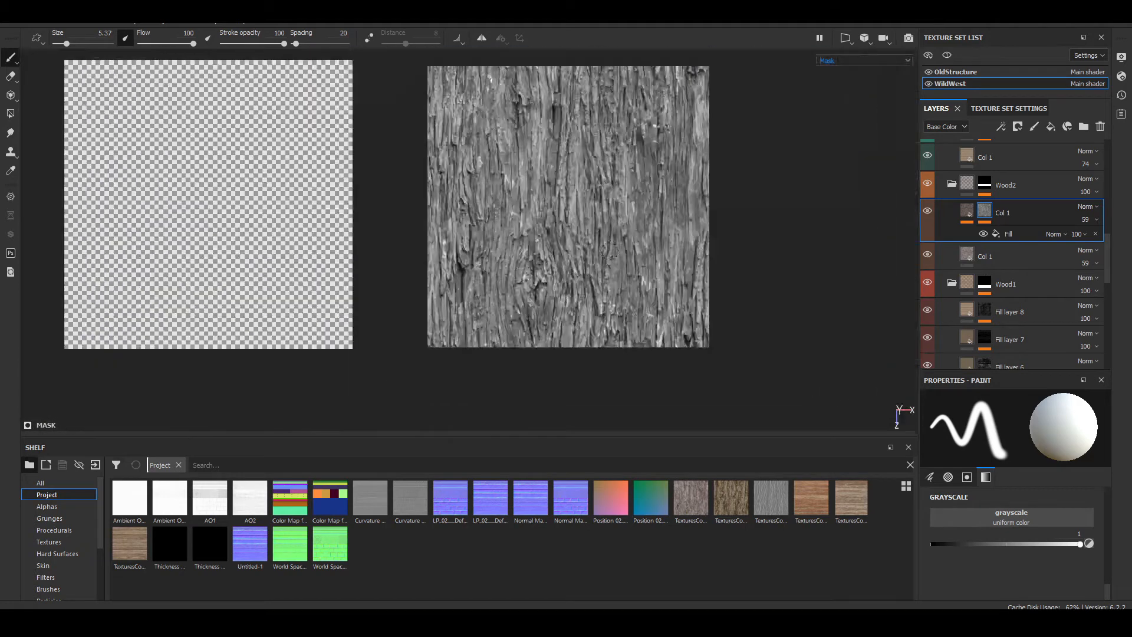
right_click_drag(610, 250, 615, 297, "alt")
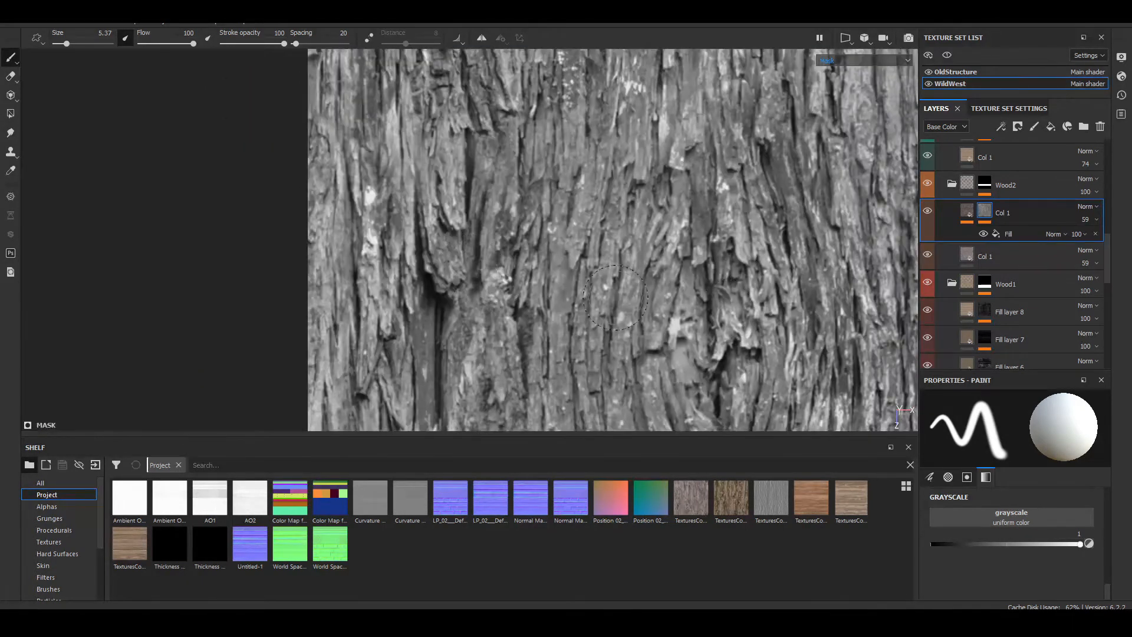
Step: Set the mask's bark fill to a scale of 2 and a rotation of 90
left_click(930, 477)
scroll(986, 566, "down", 3)
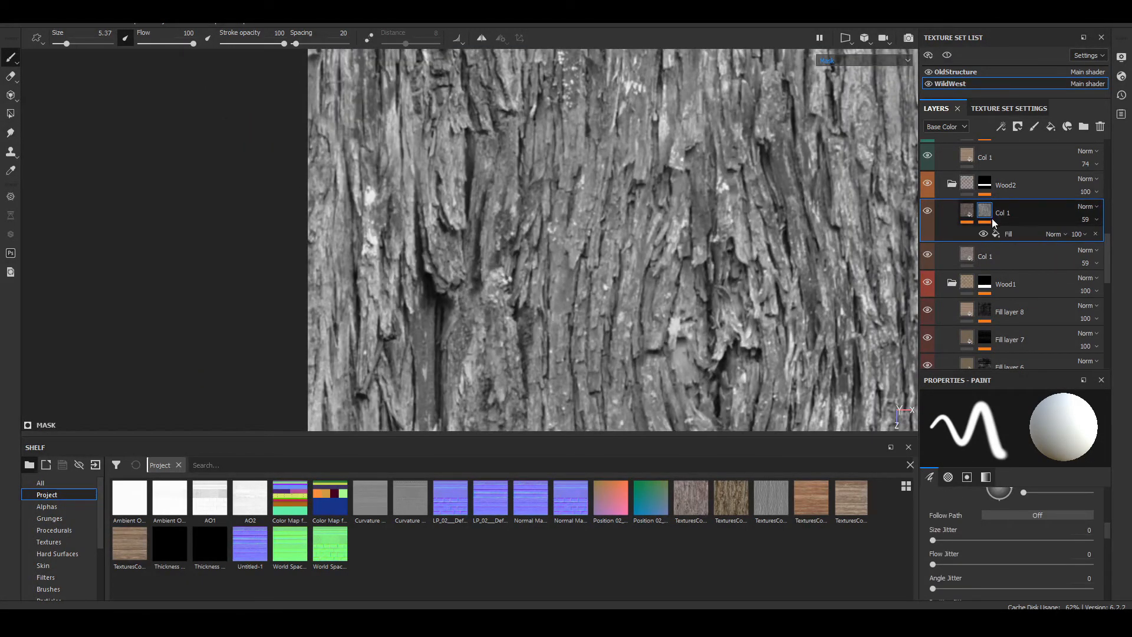
left_click(1001, 234)
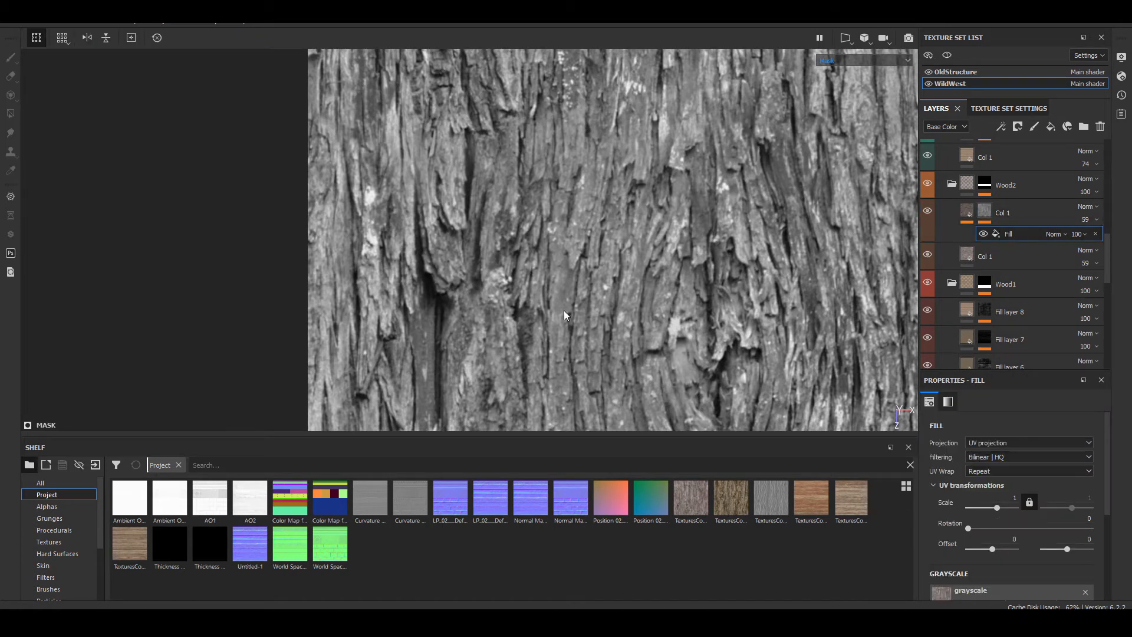
left_click(1001, 496)
key("Tab")
key("Tab")
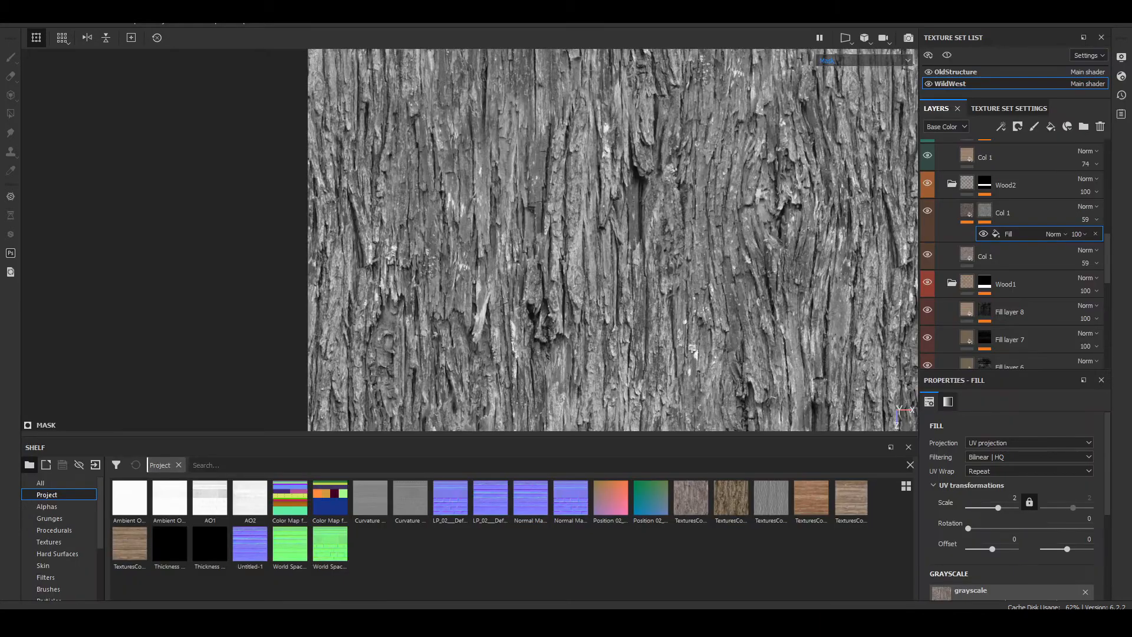
left_click(1064, 518)
type("90")
key("Return")
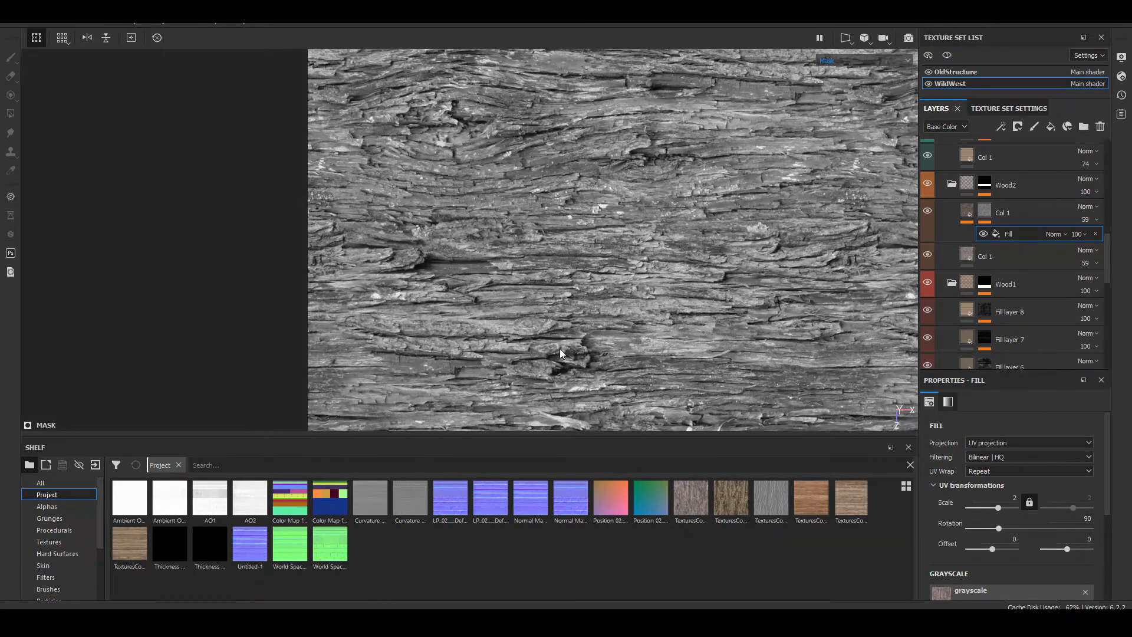
Step: Compare the rotated mask with the bark's base color, checking that the cracks and ridges line up
scroll(344, 261, "up", 3)
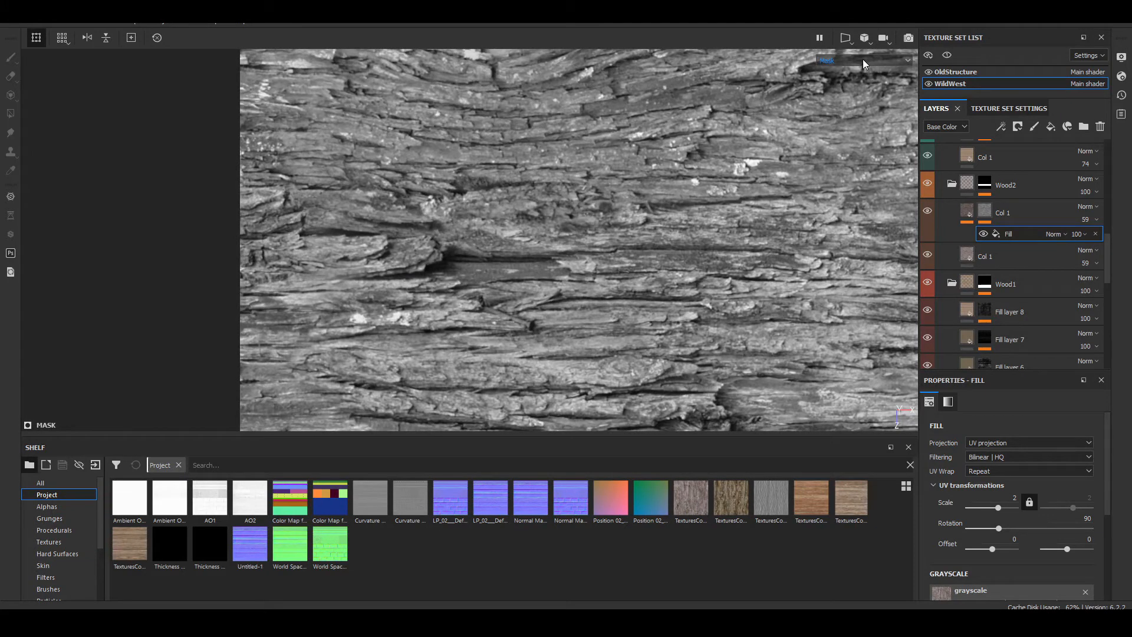
key("c")
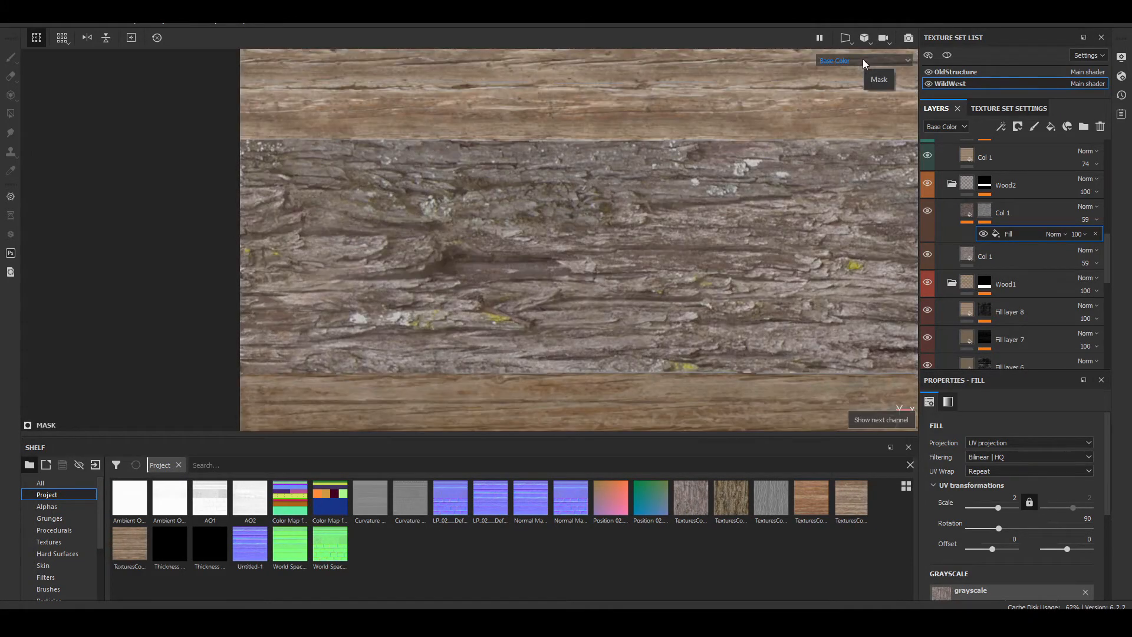
left_click(862, 59)
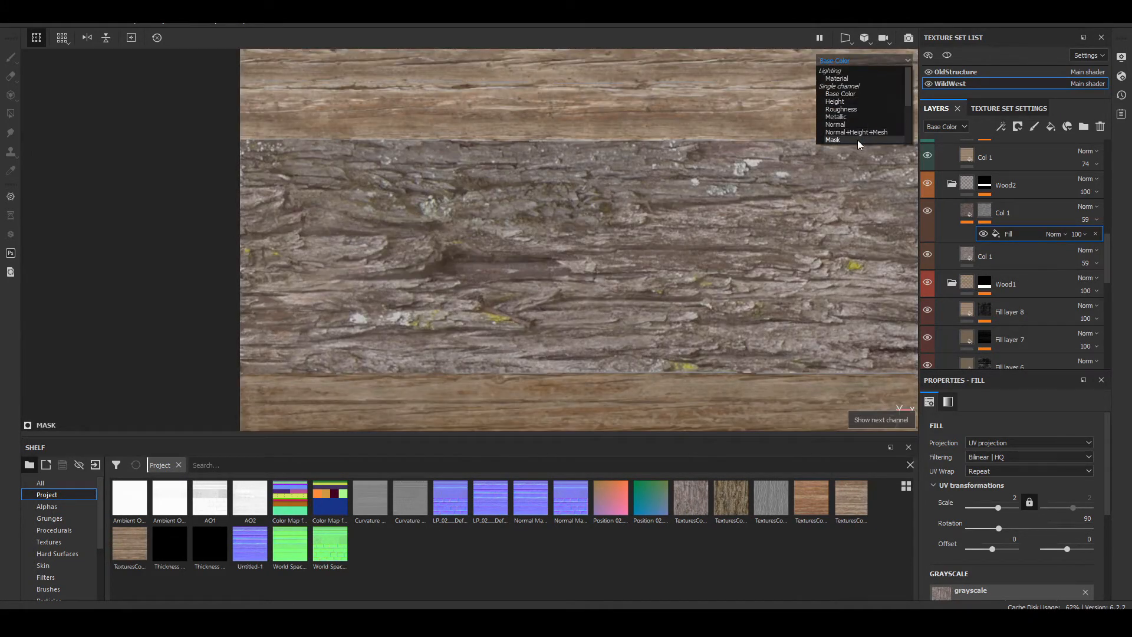
left_click(857, 140)
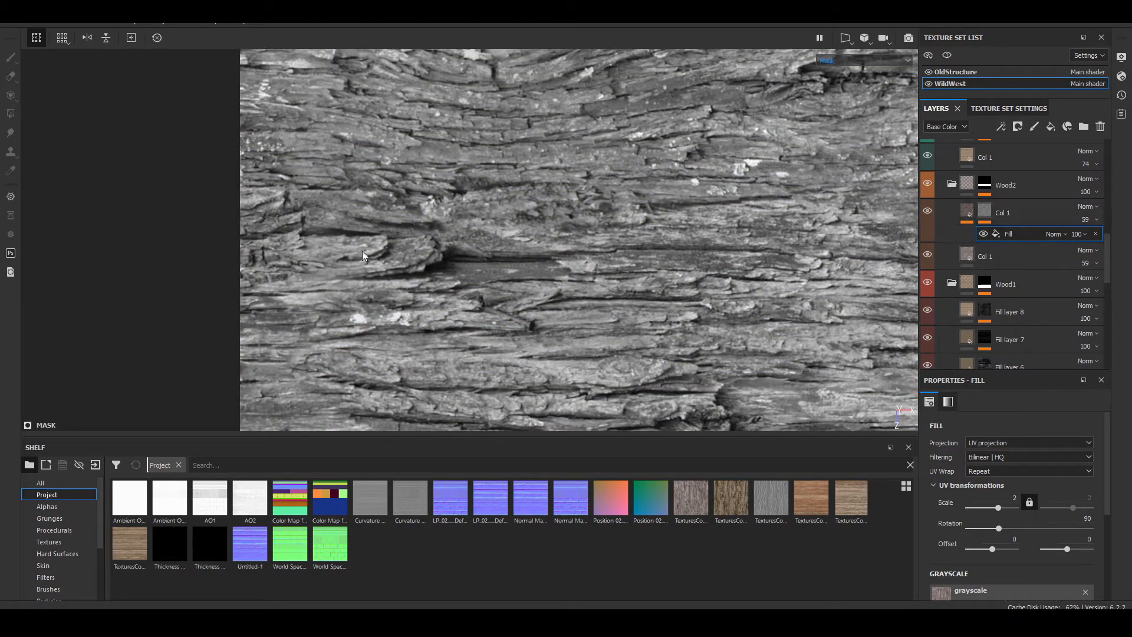
scroll(409, 263, "up", 5)
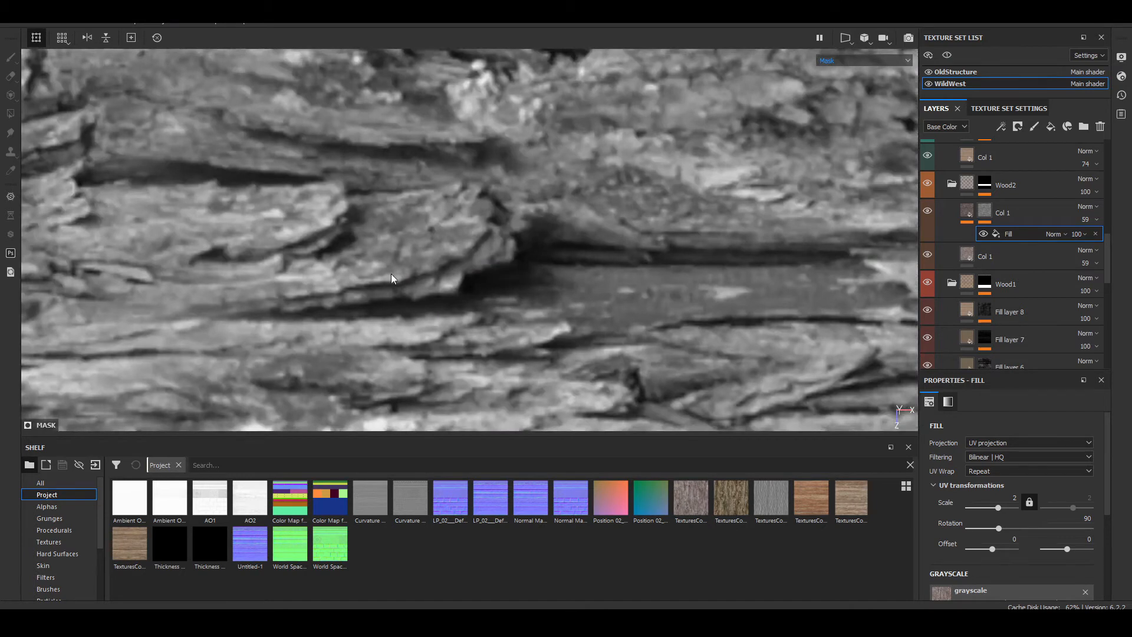
scroll(674, 235, "down", 4)
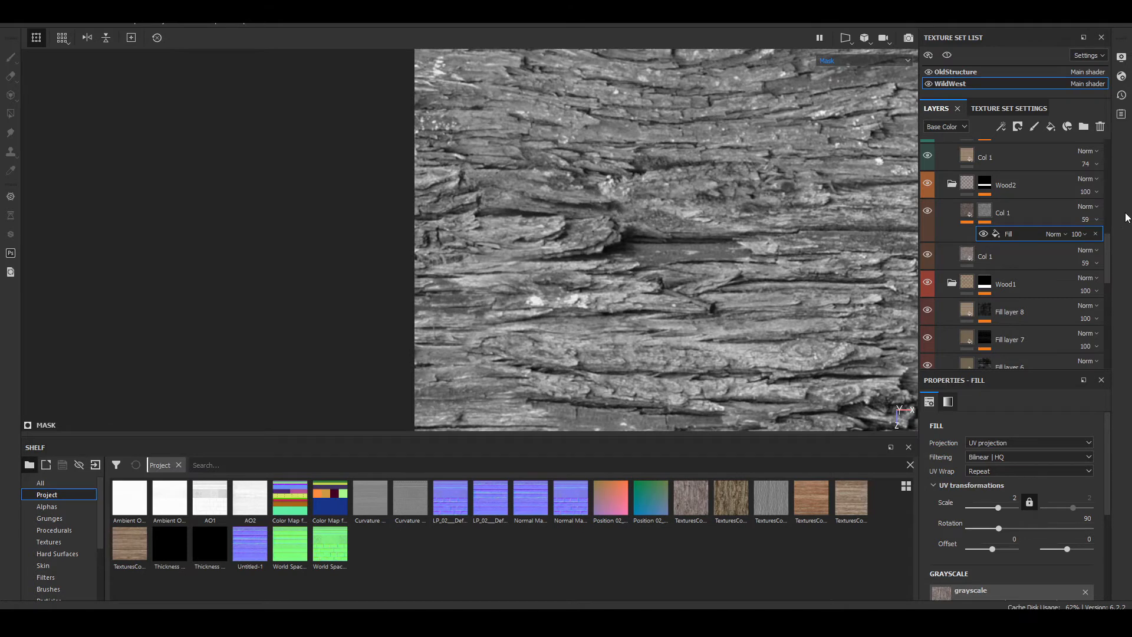
Step: Add Levels to the Col 1 copy's mask, with the black point at 0.563 and the midpoint at 0.561
left_click(1001, 127)
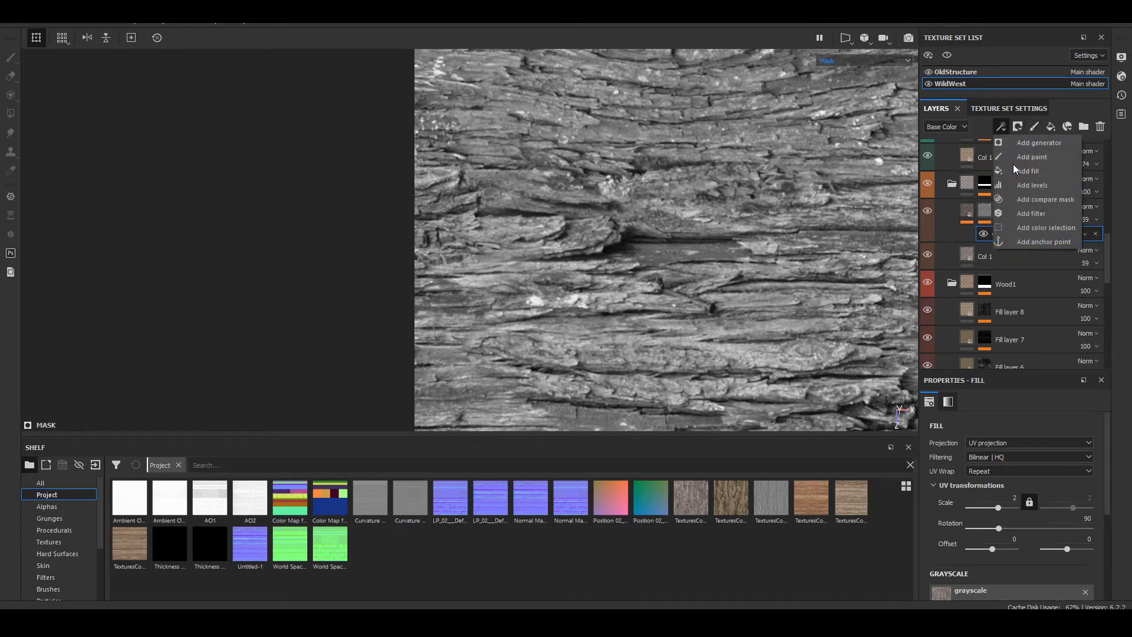
left_click(1057, 186)
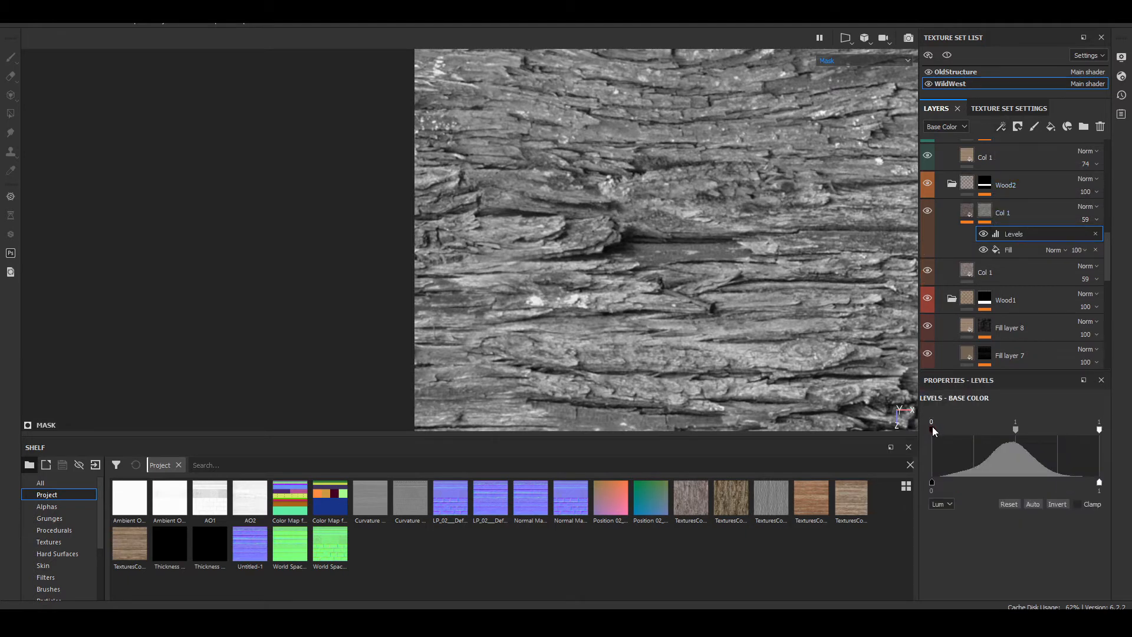
left_click_drag(935, 433, 1045, 429)
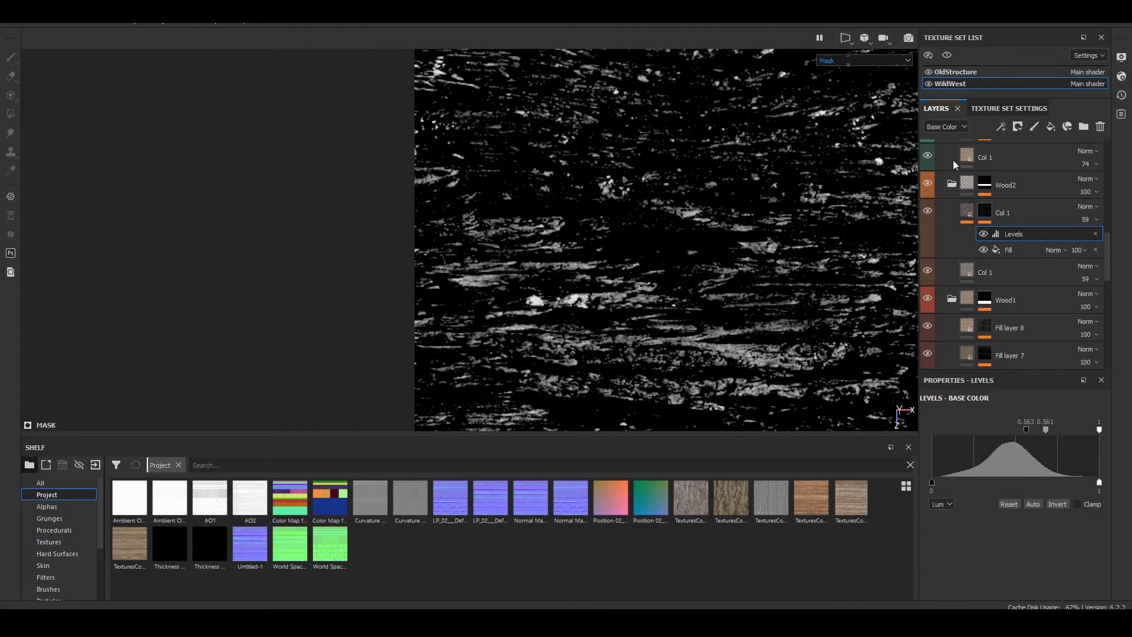
scroll(526, 232, "up", 2)
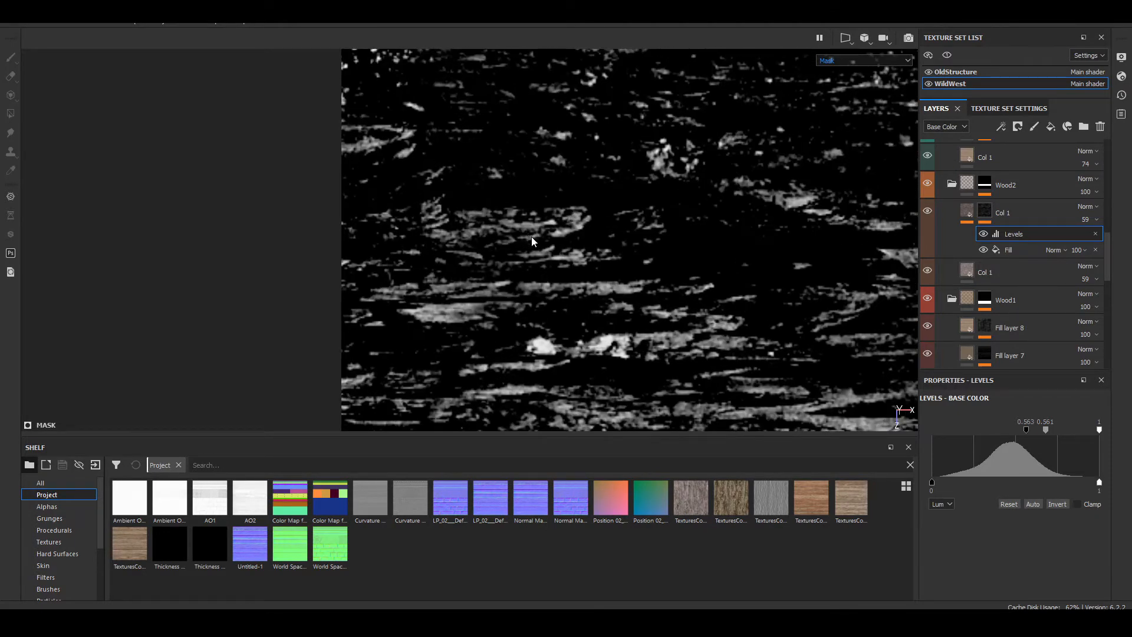
Step: Examine the bark in the full material view with the masked Col 1 copy shown and hidden, and check its fill settings
left_click(956, 223)
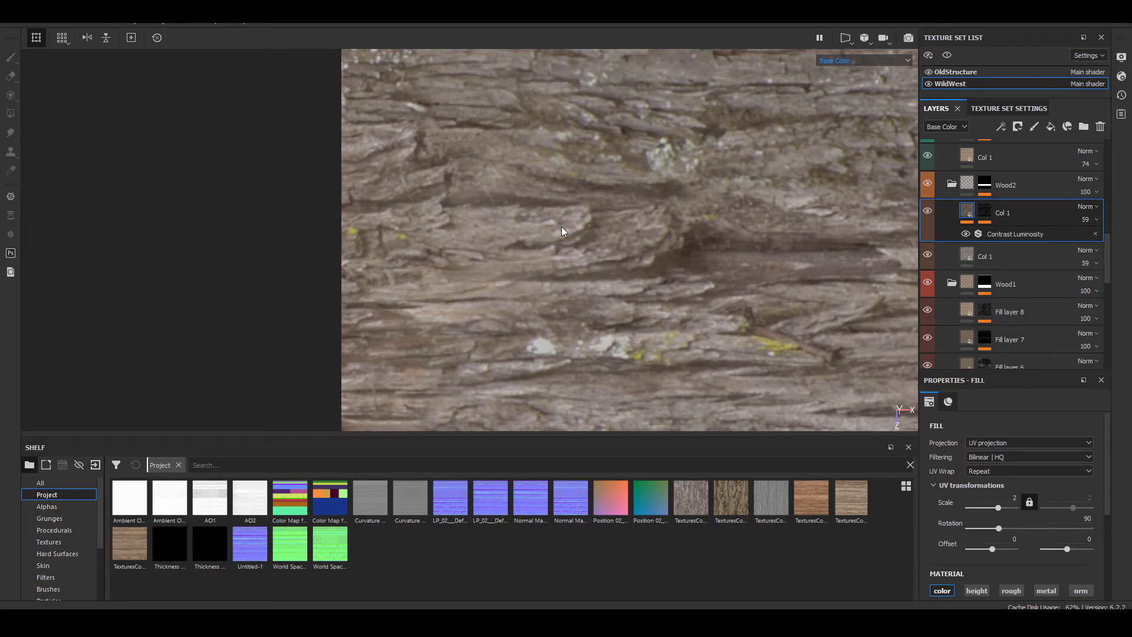
key("m")
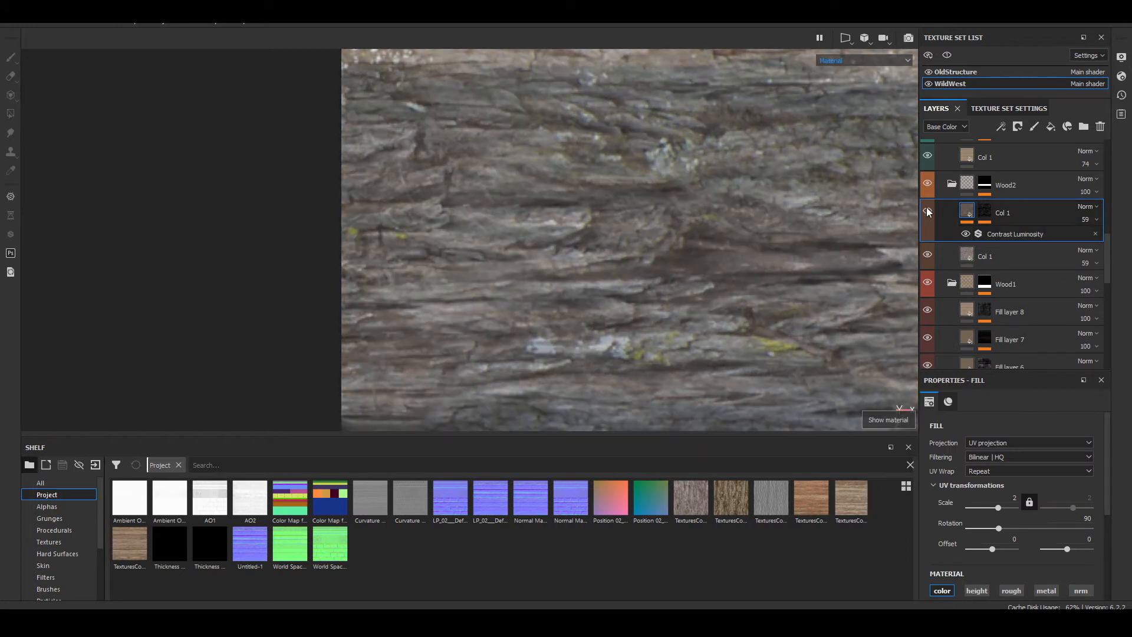
left_click(927, 211)
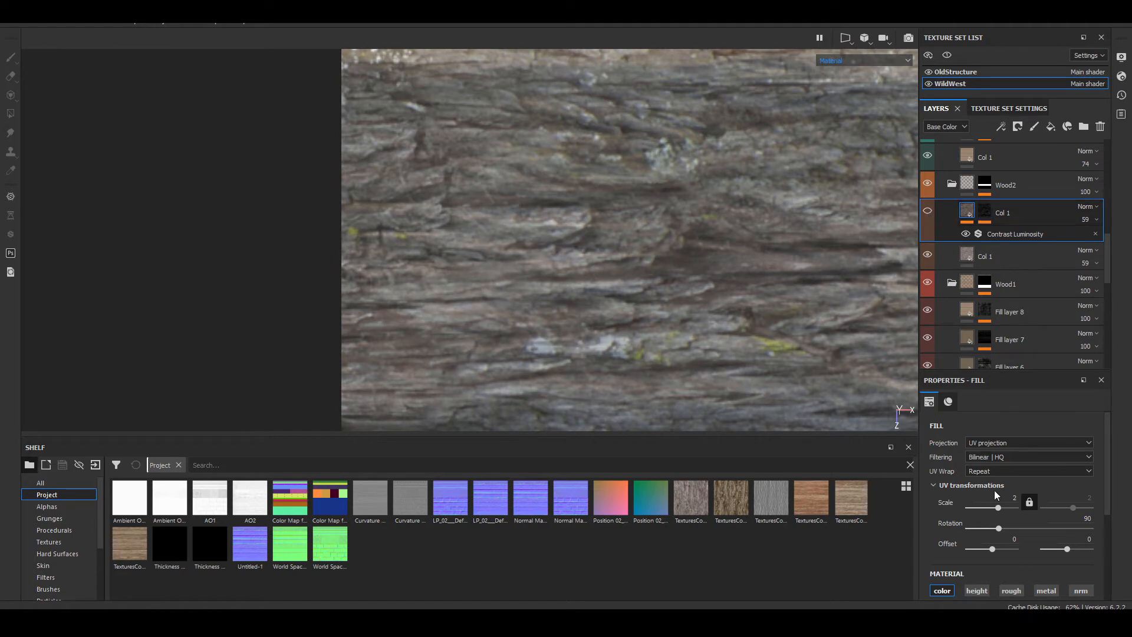
scroll(994, 490, "down", 3)
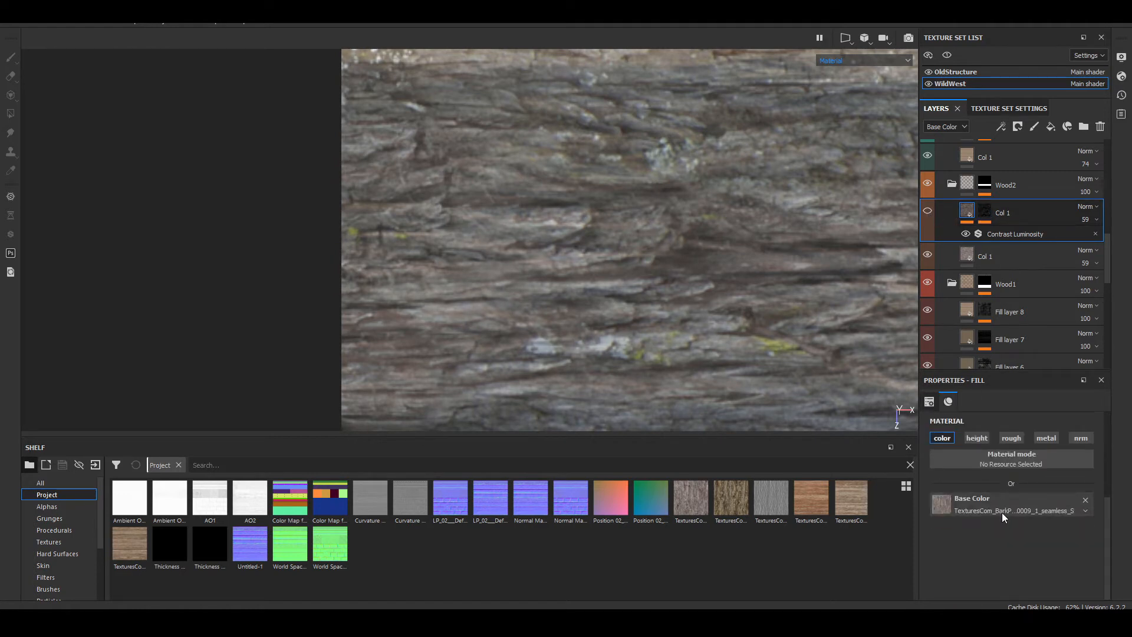
Step: Try much higher contrast and luminosity on the Col 1 copy's Contrast Luminosity filter, and undo the changes
left_click(990, 233)
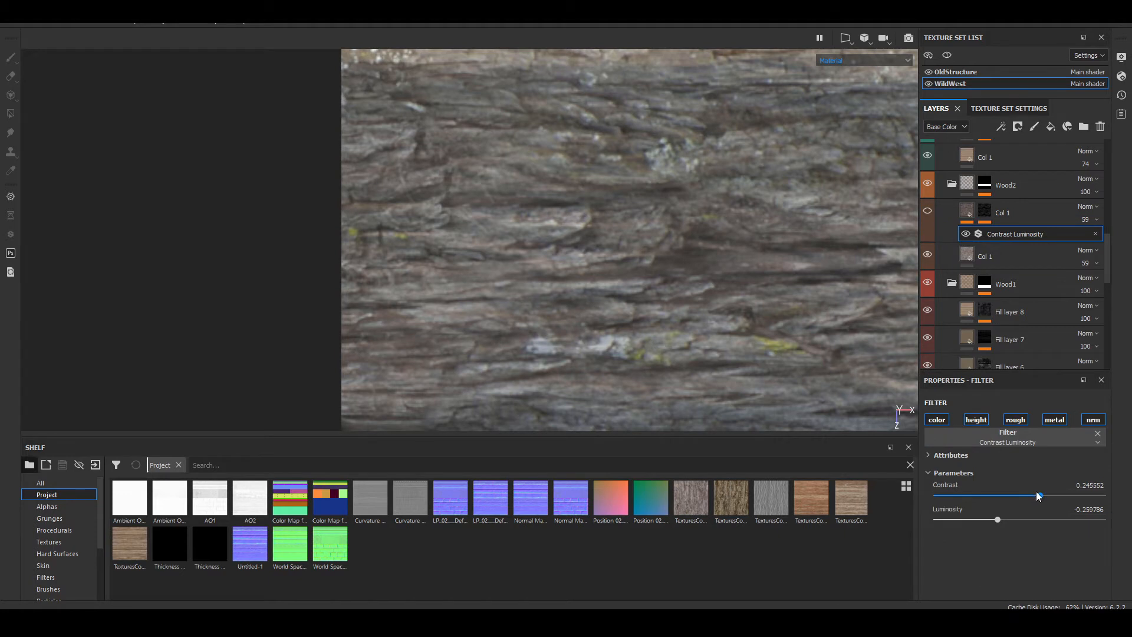
left_click_drag(1039, 494, 1103, 494)
left_click_drag(1001, 519, 1107, 510)
left_click(926, 212)
key("ctrl+z")
key("ctrl+z")
key("ctrl+z")
Step: Set the contrast of the Col 1 copy's Contrast Luminosity filter to 1
left_click_drag(1040, 495, 1109, 495)
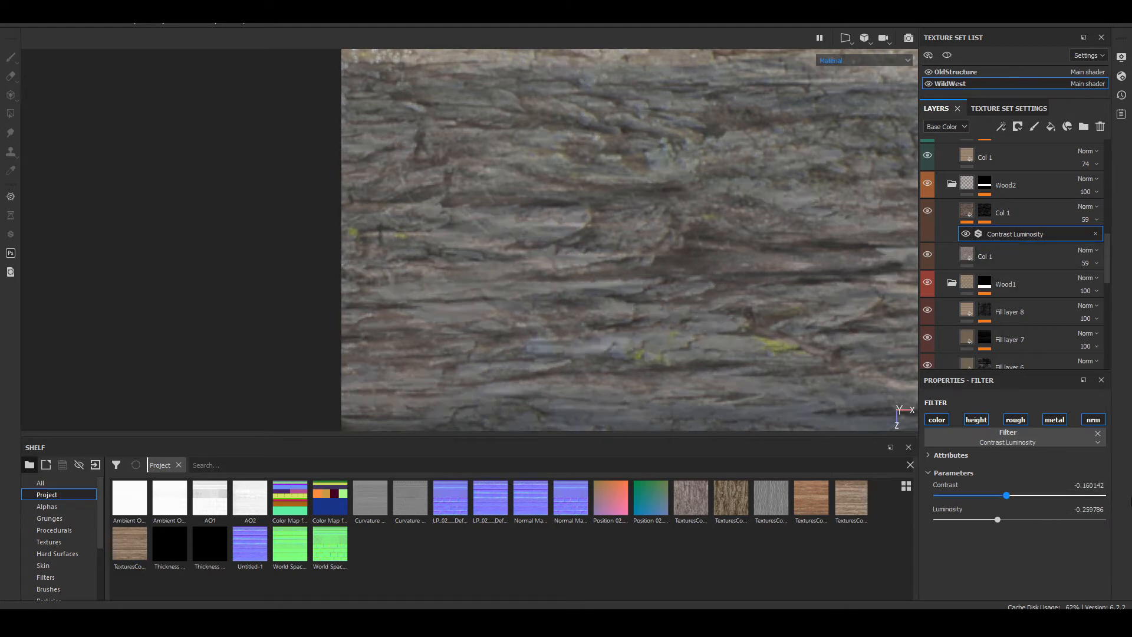
scroll(551, 217, "up", 2)
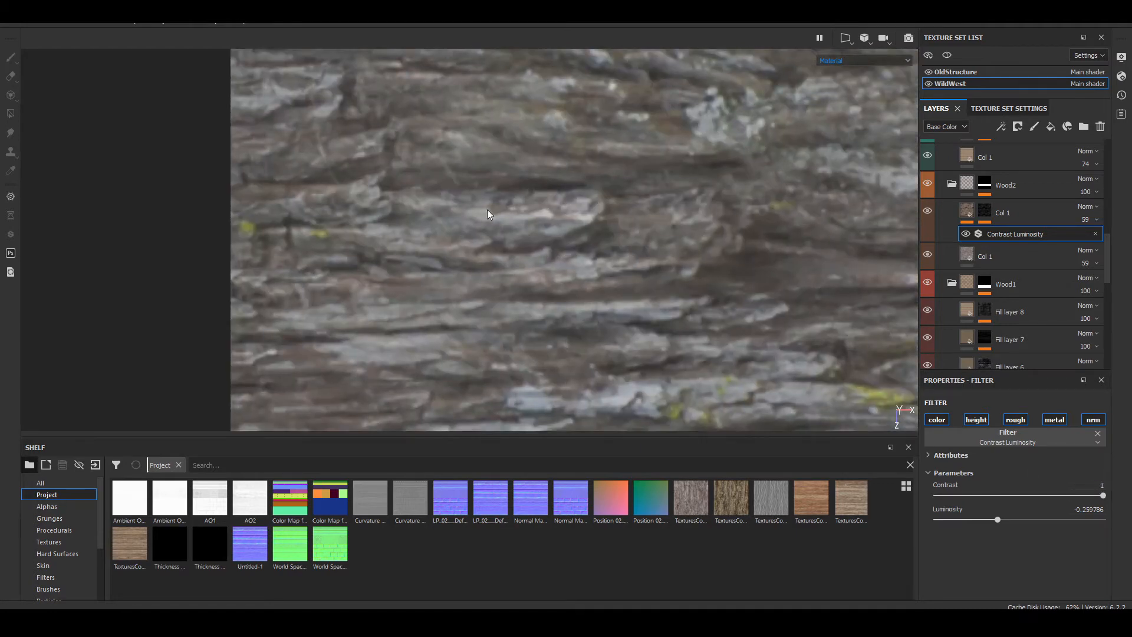
Step: Hide the masked Col 1 copy, select the Col 1 layer beneath it, and examine the bark and that layer's fill settings
scroll(485, 229, "down", 3)
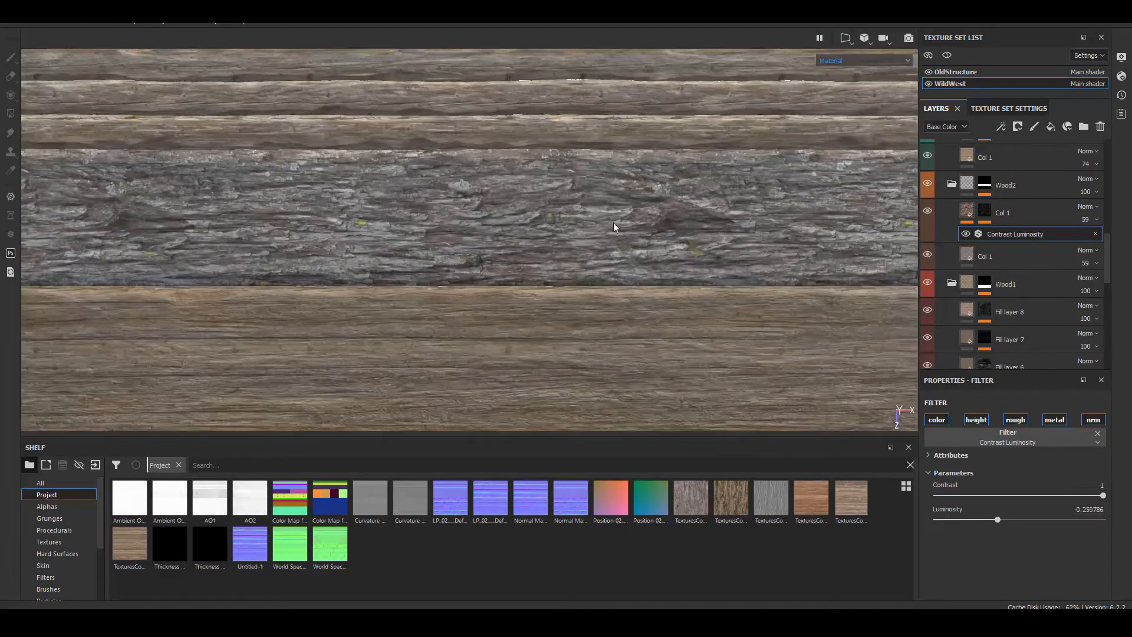
scroll(538, 268, "down", 2)
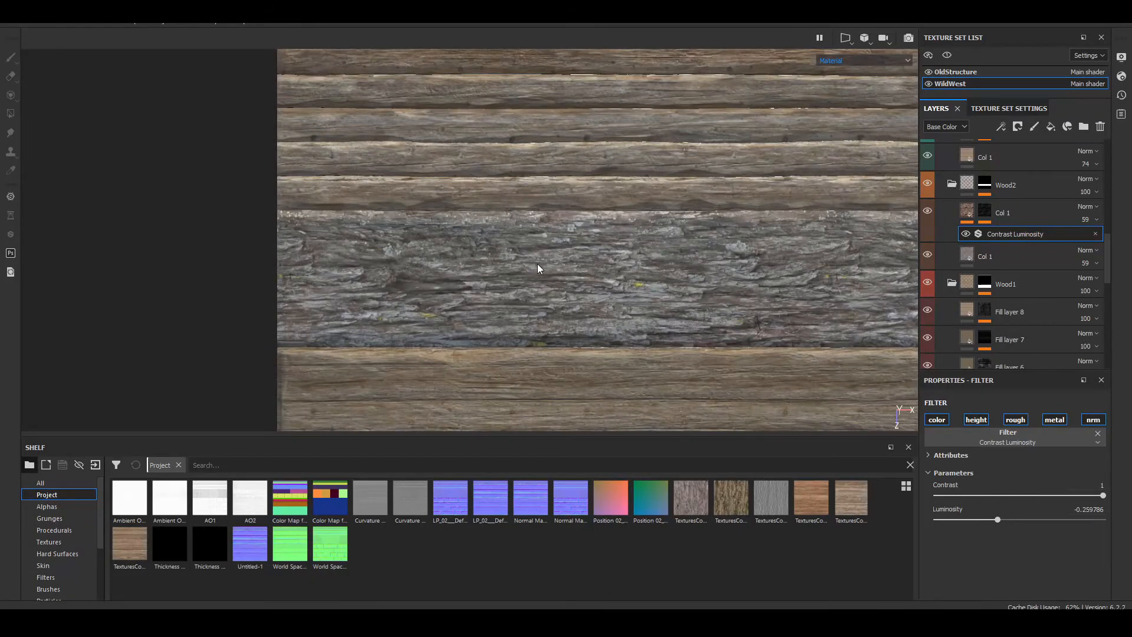
scroll(537, 268, "up", 3)
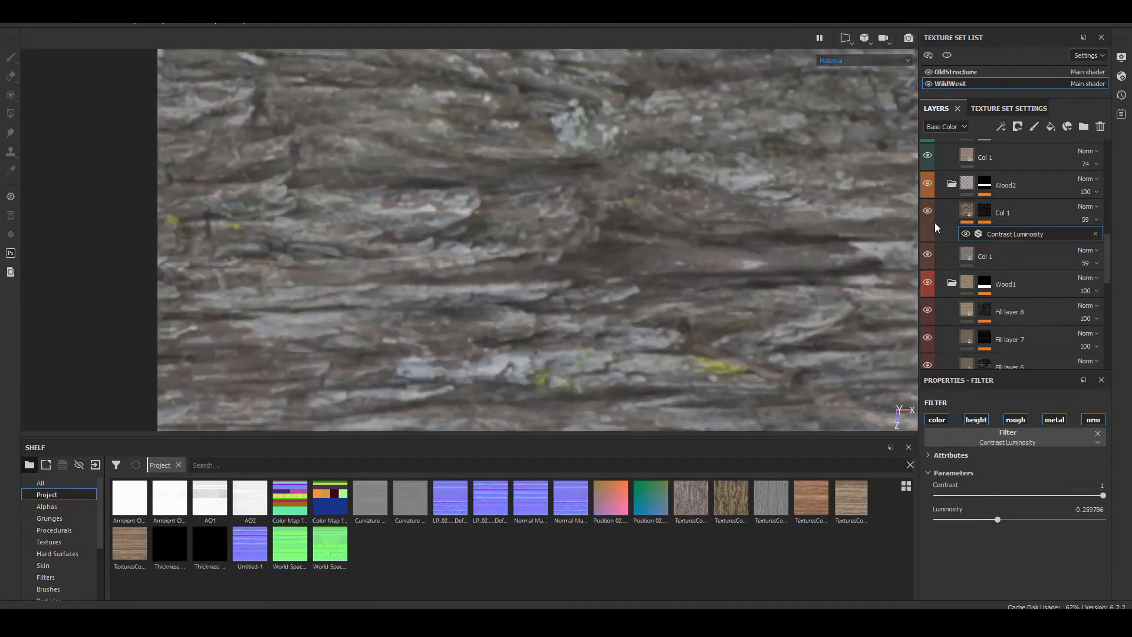
left_click(959, 253)
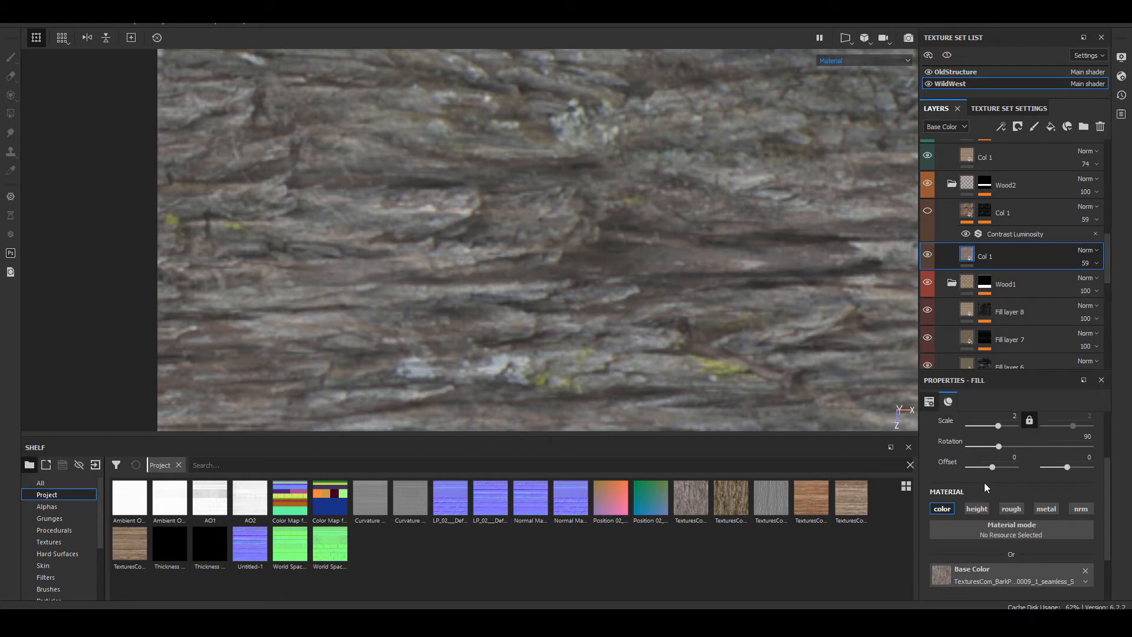
scroll(588, 229, "down", 3)
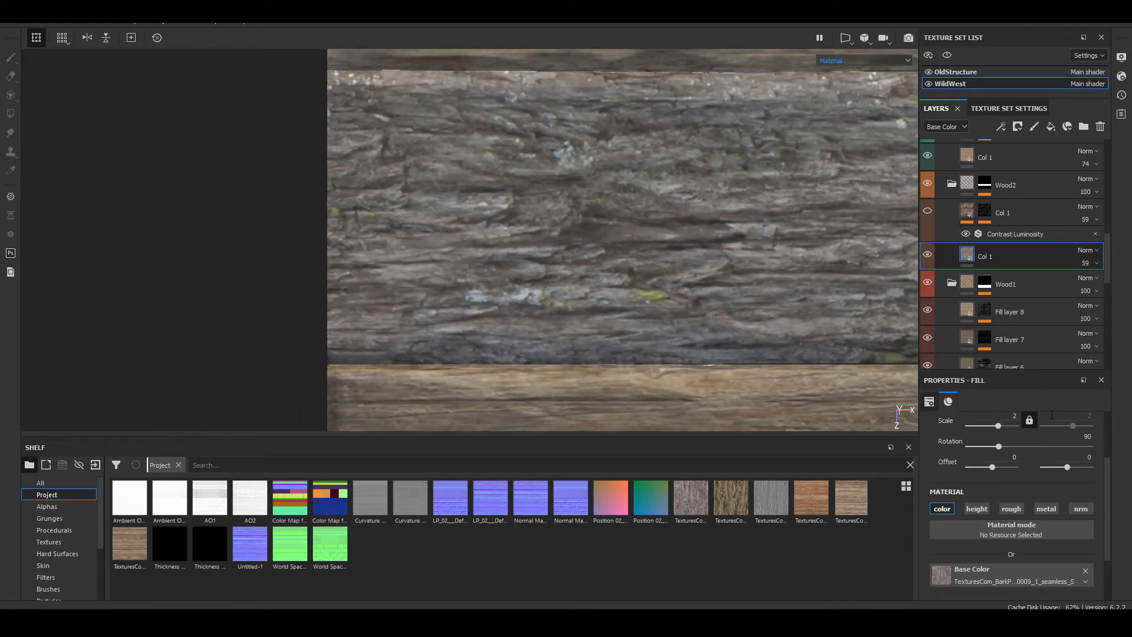
scroll(1005, 483, "up", 3)
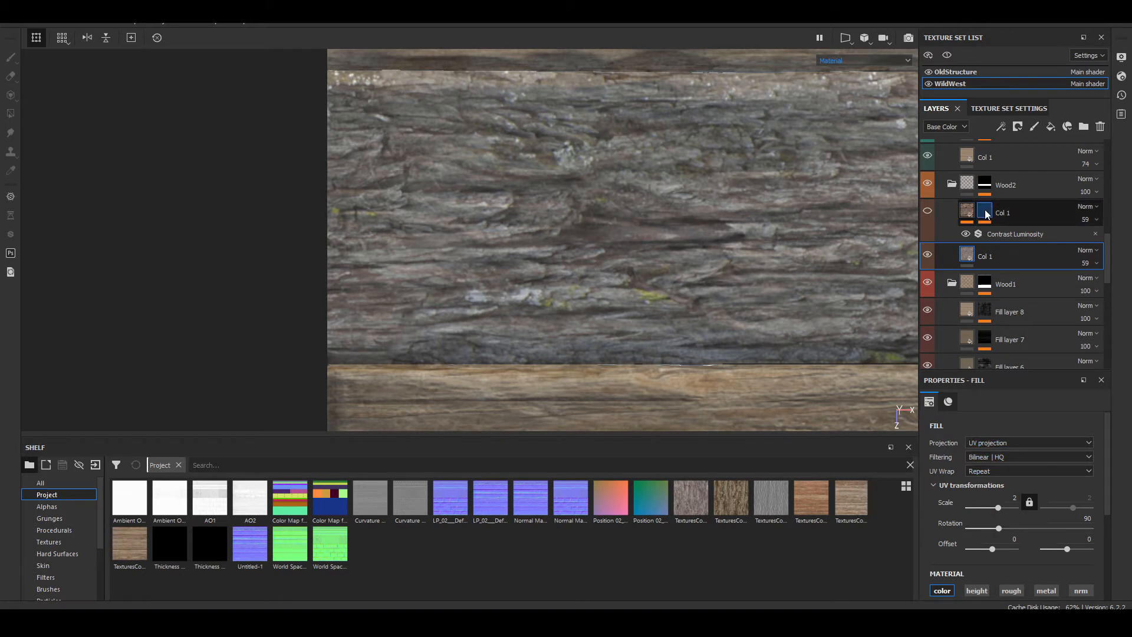
scroll(975, 448, "down", 3)
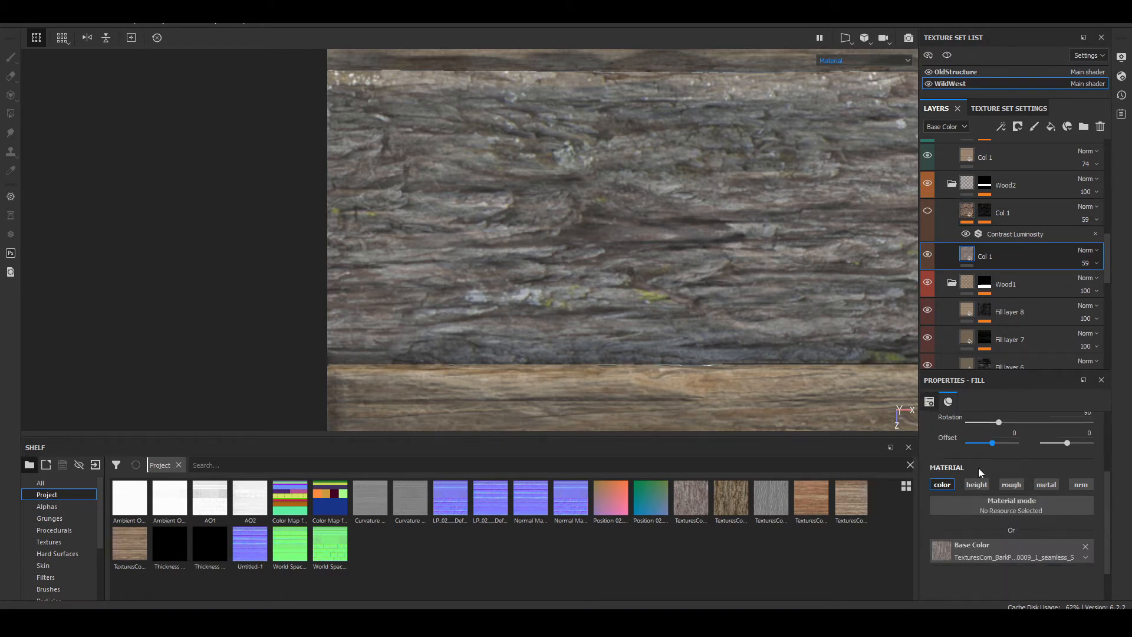
scroll(995, 543, "up", 1)
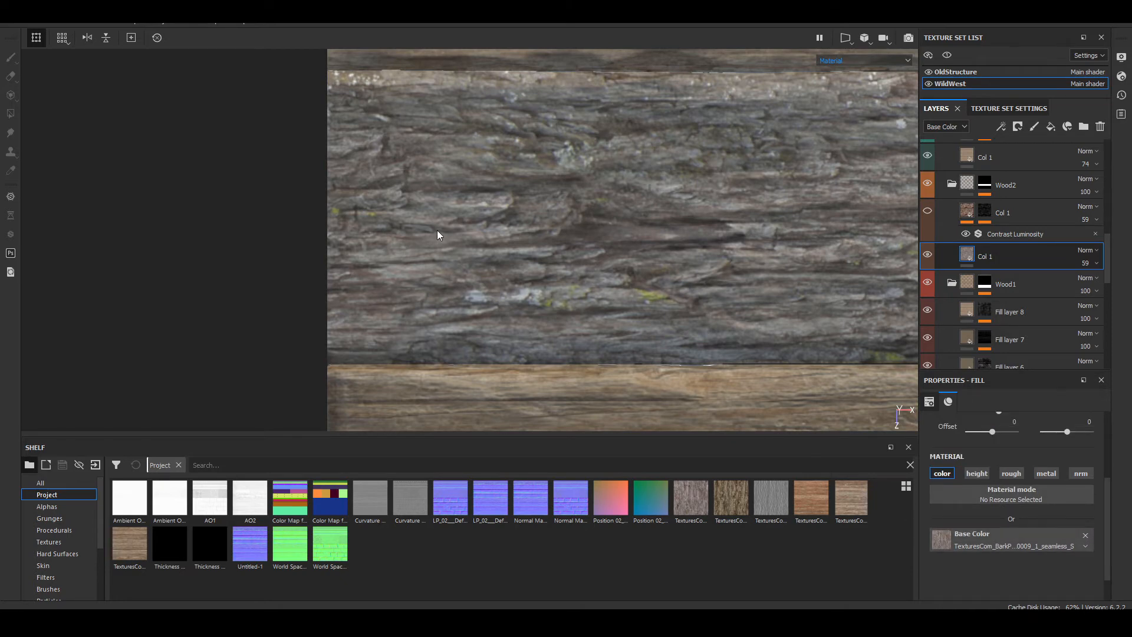
scroll(437, 232, "up", 3)
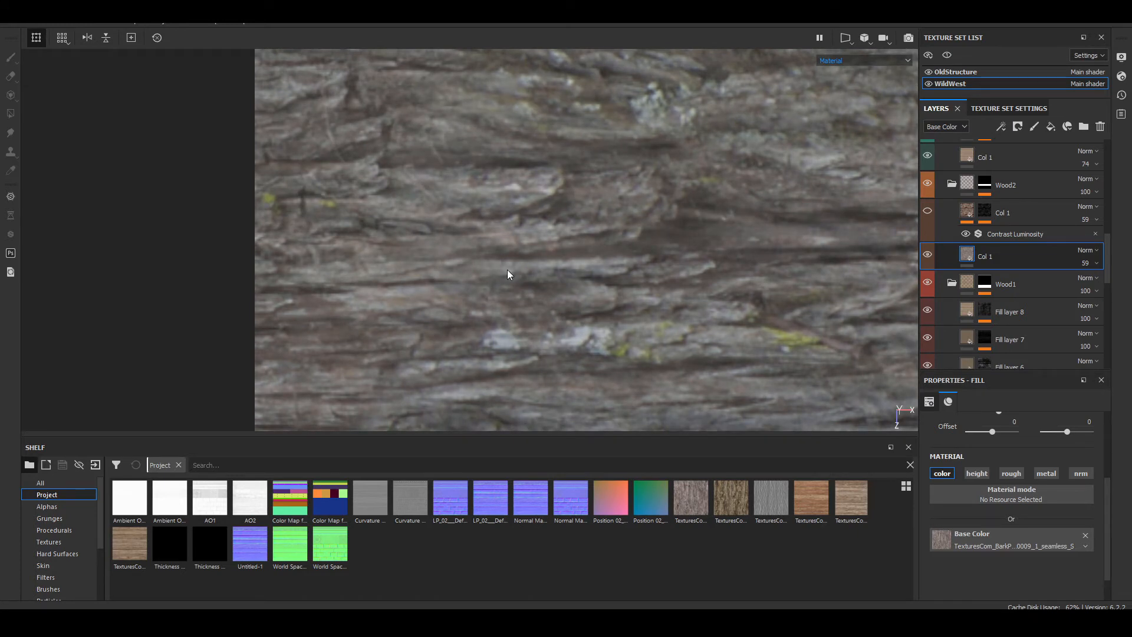
Step: Enable the height channel on the lower Col 1 layer in Wood2 and assign the TexturesCom_BarkPine0009_1_seamless_S texture to it
left_click(983, 475)
scroll(1045, 553, "down", 1)
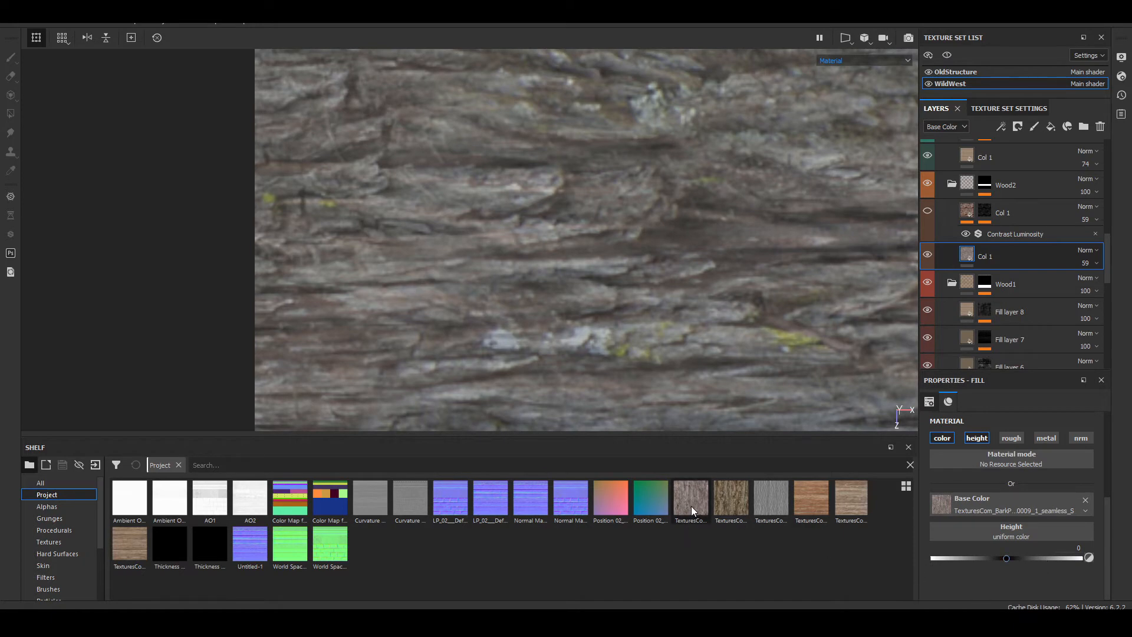
left_click_drag(691, 506, 1037, 528)
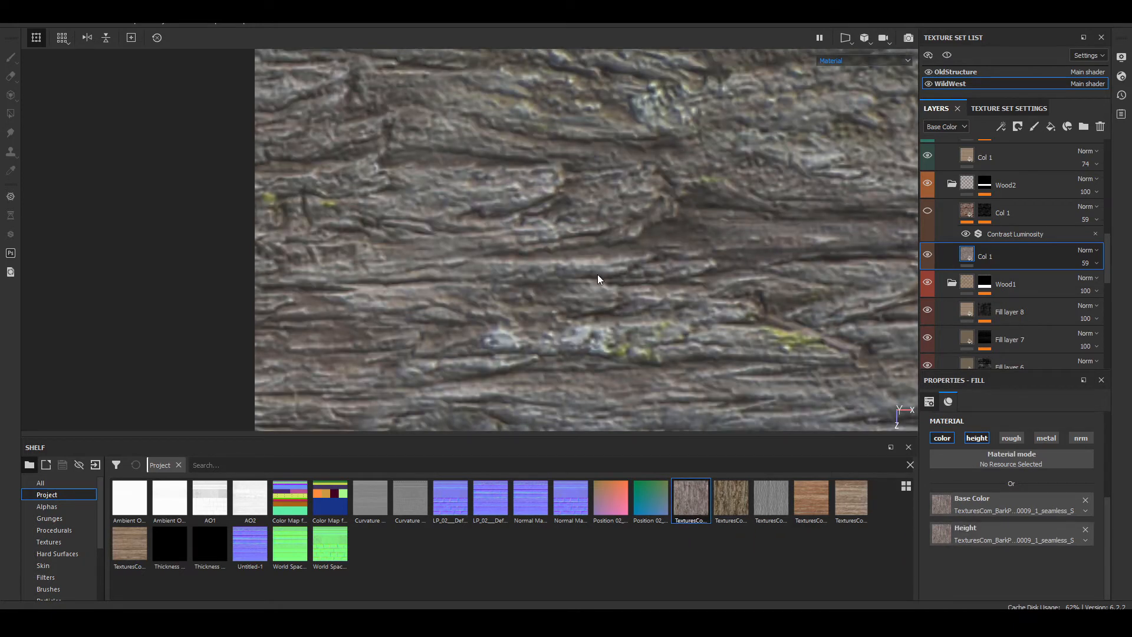
scroll(489, 198, "up", 5)
right_click_drag(492, 199, 587, 260, "shift")
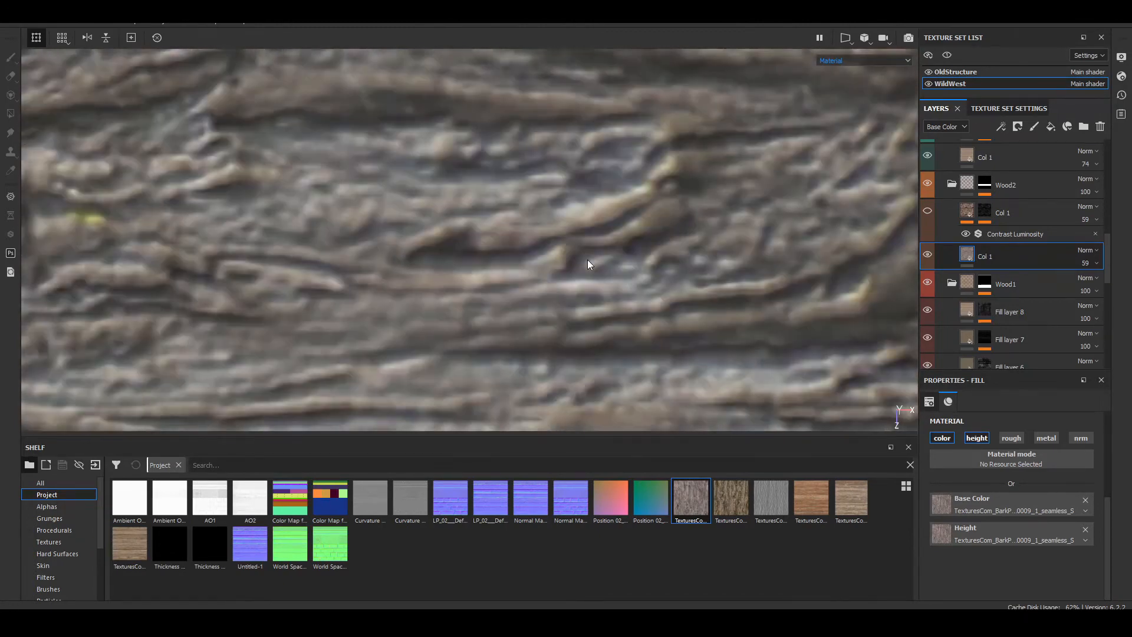
scroll(587, 260, "down", 5)
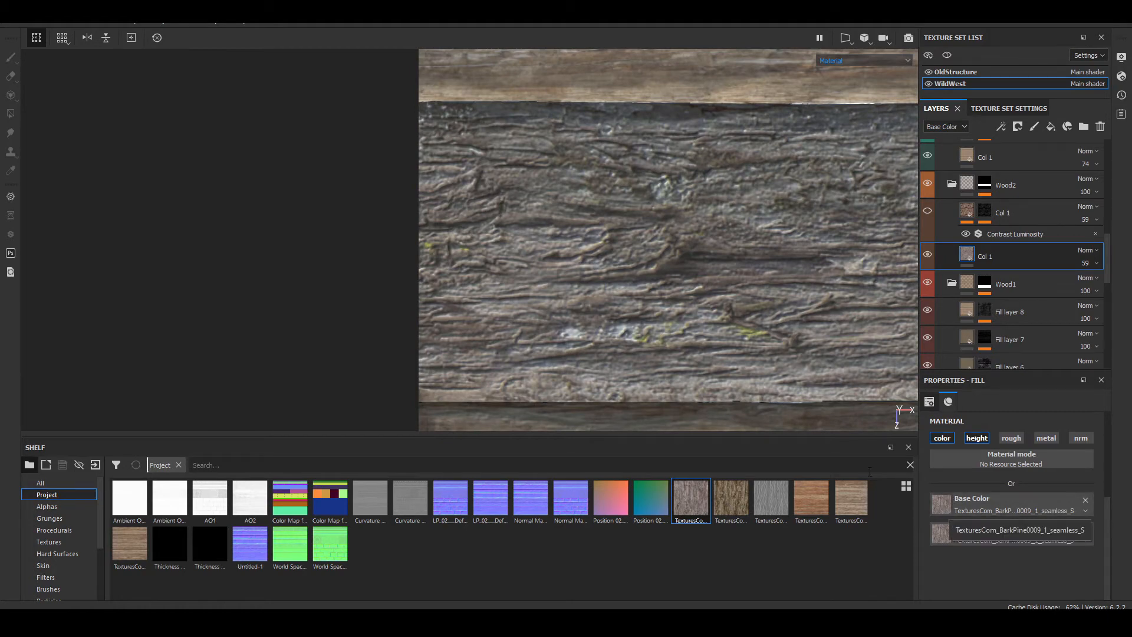
left_click_drag(745, 254, 632, 252, "ctrl+alt")
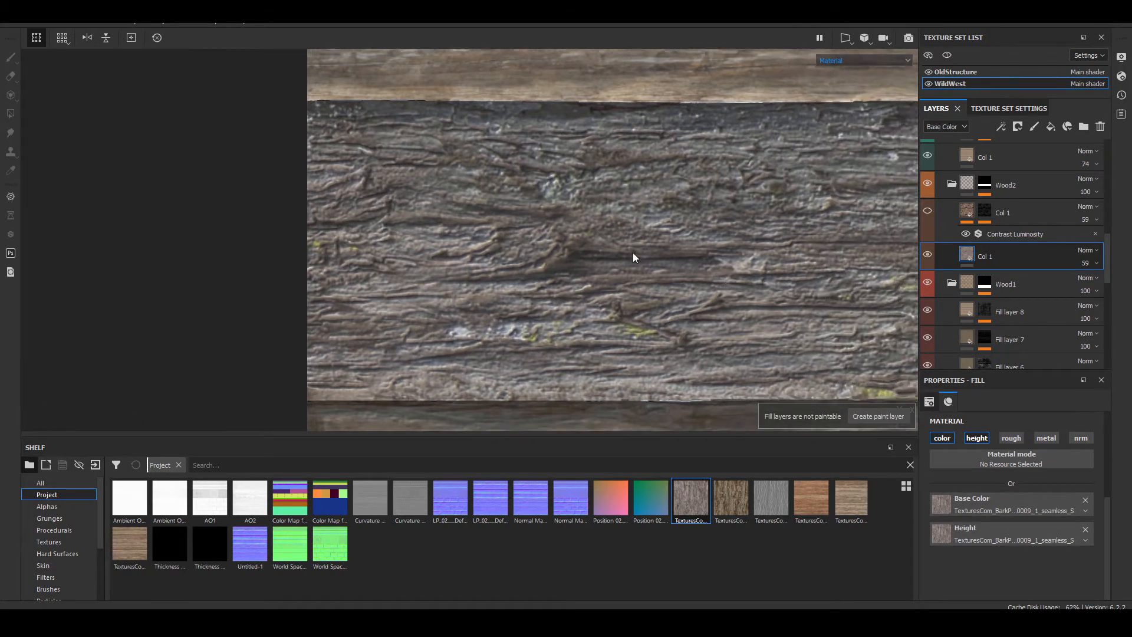
scroll(505, 218, "up", 4)
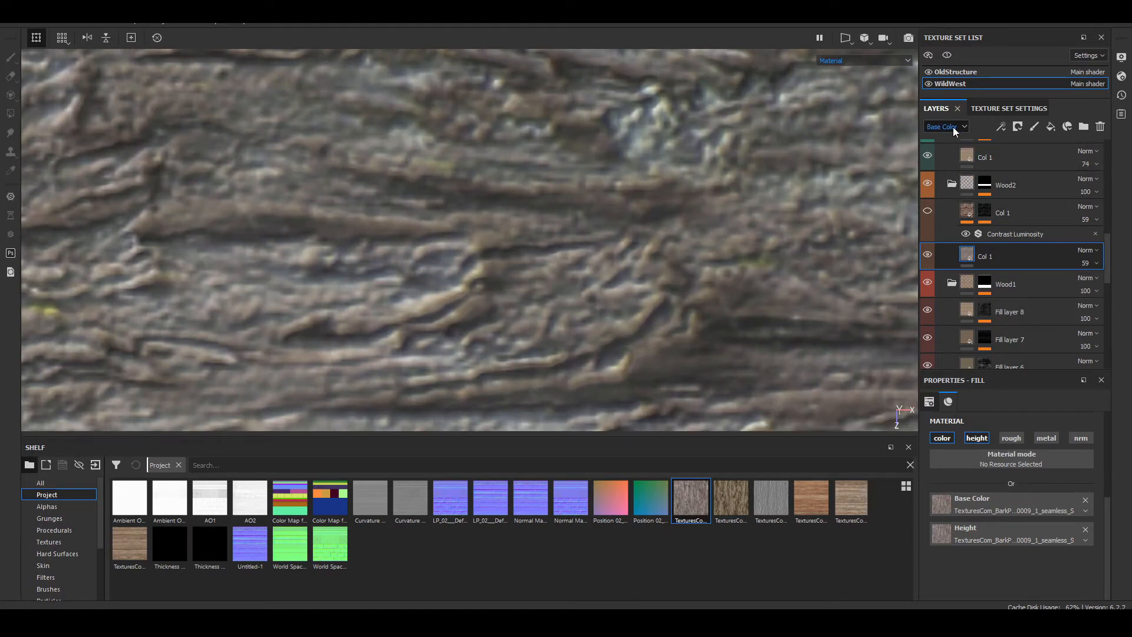
Step: Inspect the bark in the Height channel view and switch the layer stack to the Height channel
key("c")
key("c")
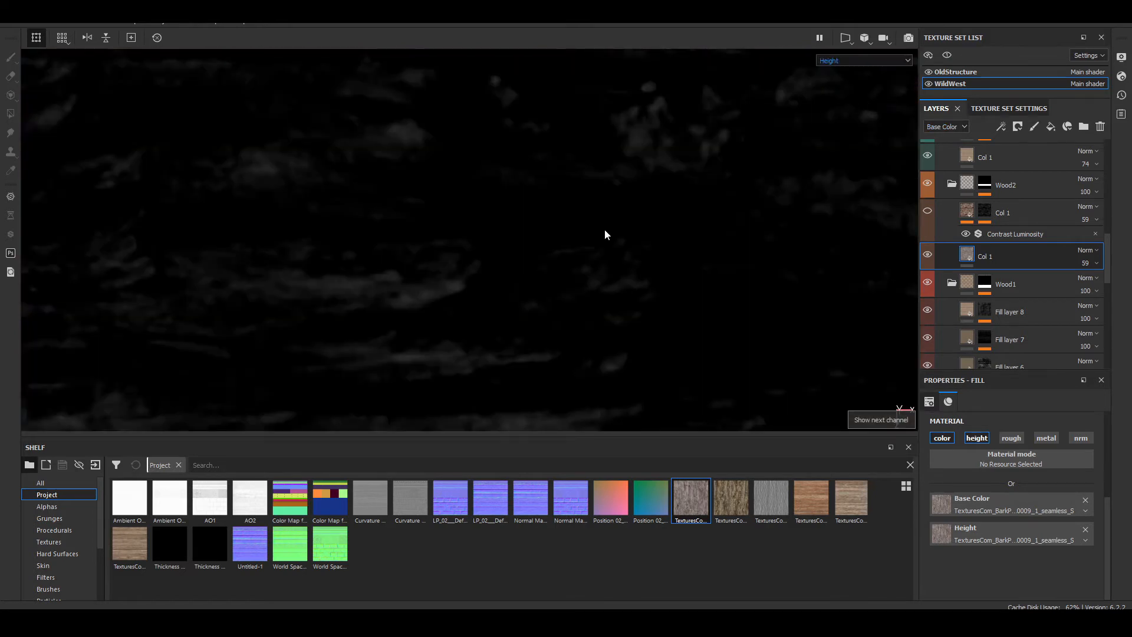
scroll(601, 239, "down", 3)
scroll(498, 262, "up", 4)
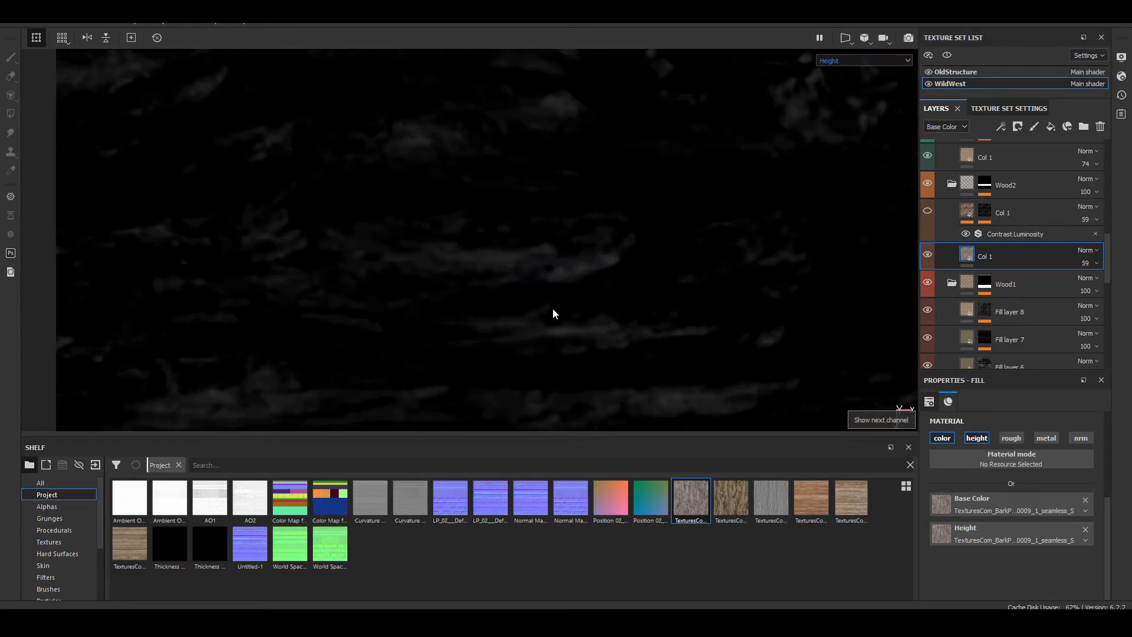
key("F2")
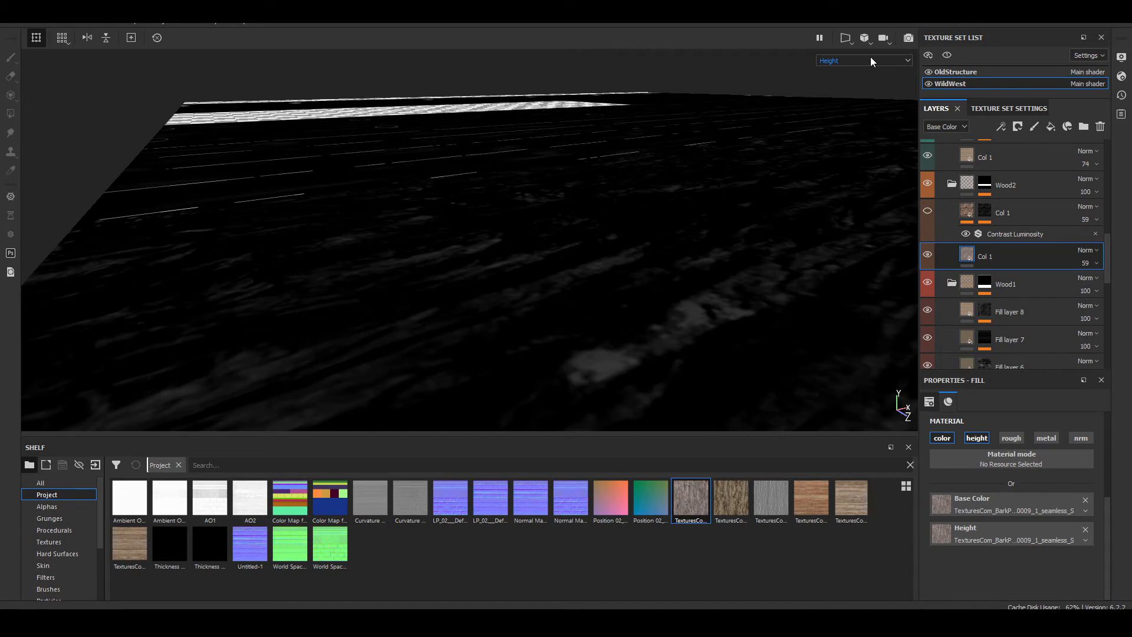
left_click(871, 58)
left_click(871, 59)
left_click(958, 127)
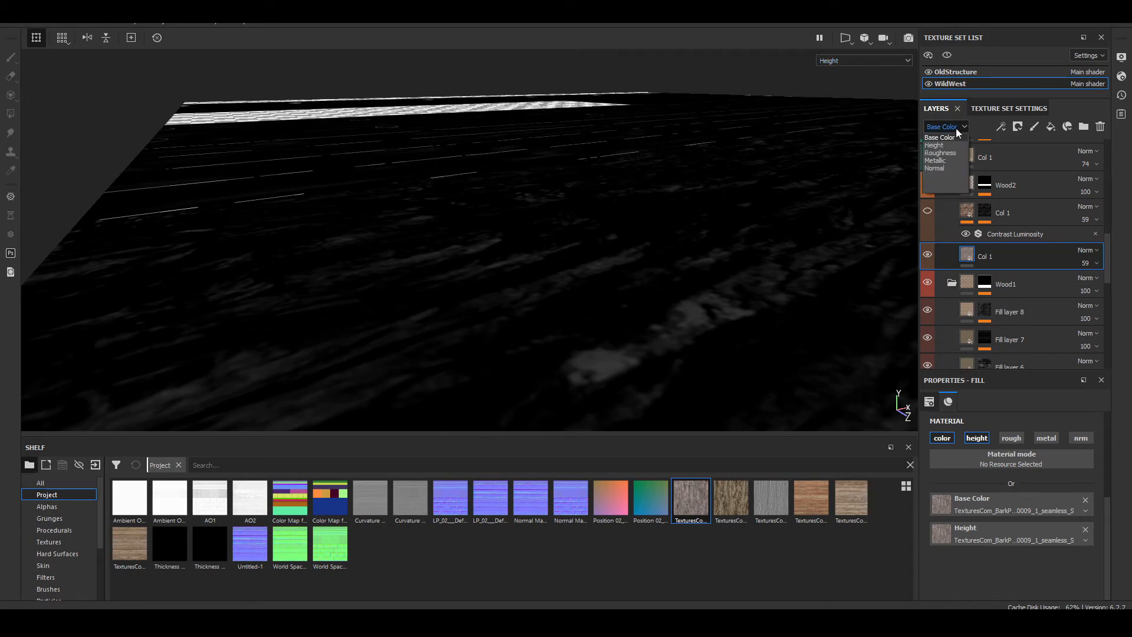
left_click(946, 145)
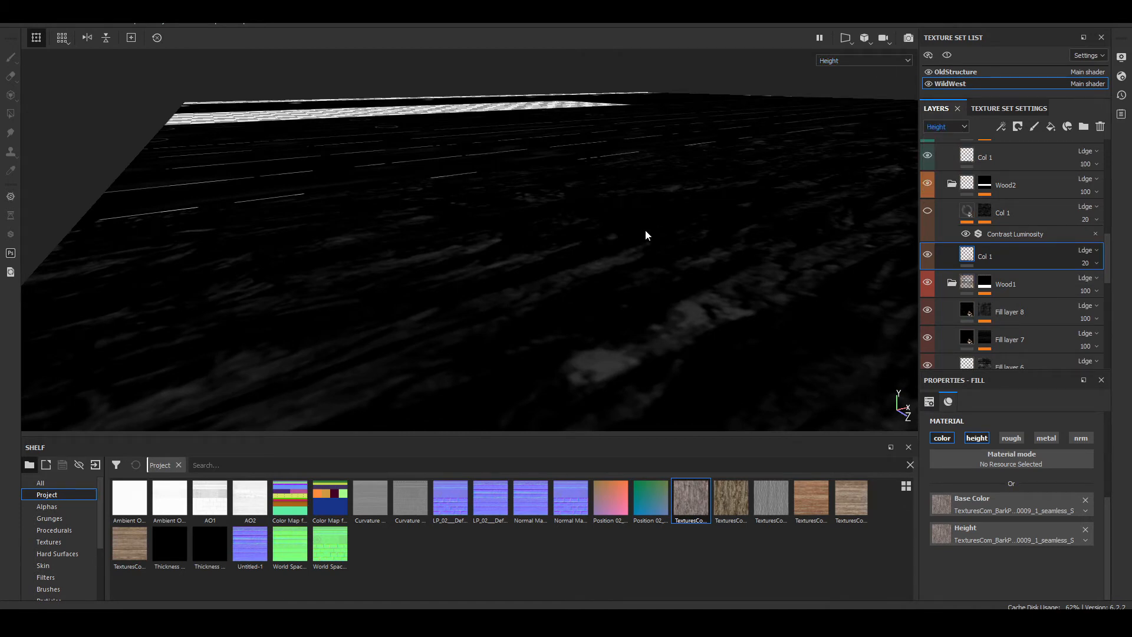
Step: Set the lower Col 1 layer's height opacity to 7 and examine the bark relief in the full material view
key("m")
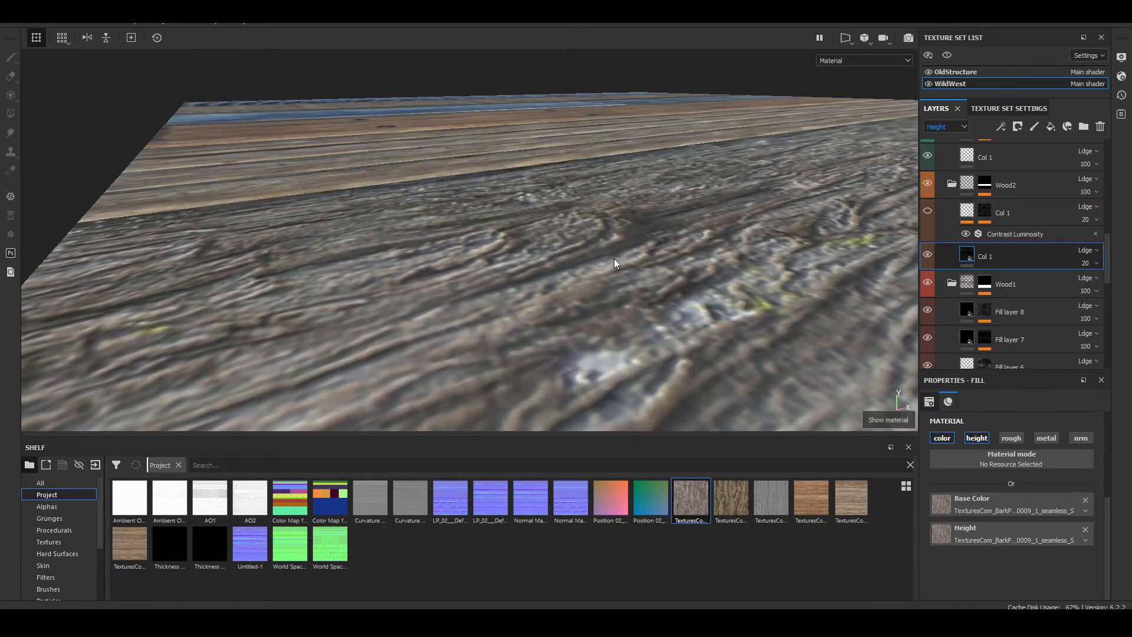
left_click(1097, 264)
mouse_move(1082, 286)
left_mouse_down()
mouse_move(1054, 289)
mouse_move(1078, 283)
left_mouse_up()
left_click_drag(567, 220, 602, 183, "alt")
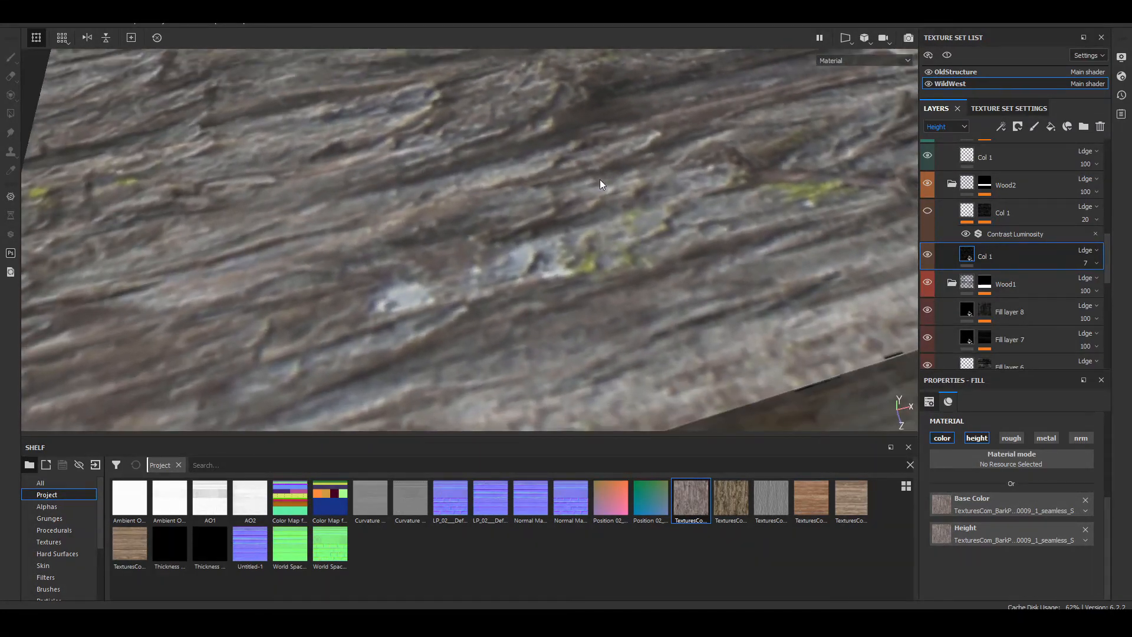
mouse_move(603, 183)
right_mouse_down("alt")
mouse_move(324, 188)
mouse_move(368, 194)
right_mouse_up("alt")
left_click_drag(371, 197, 595, 194, "alt")
left_click(1095, 263)
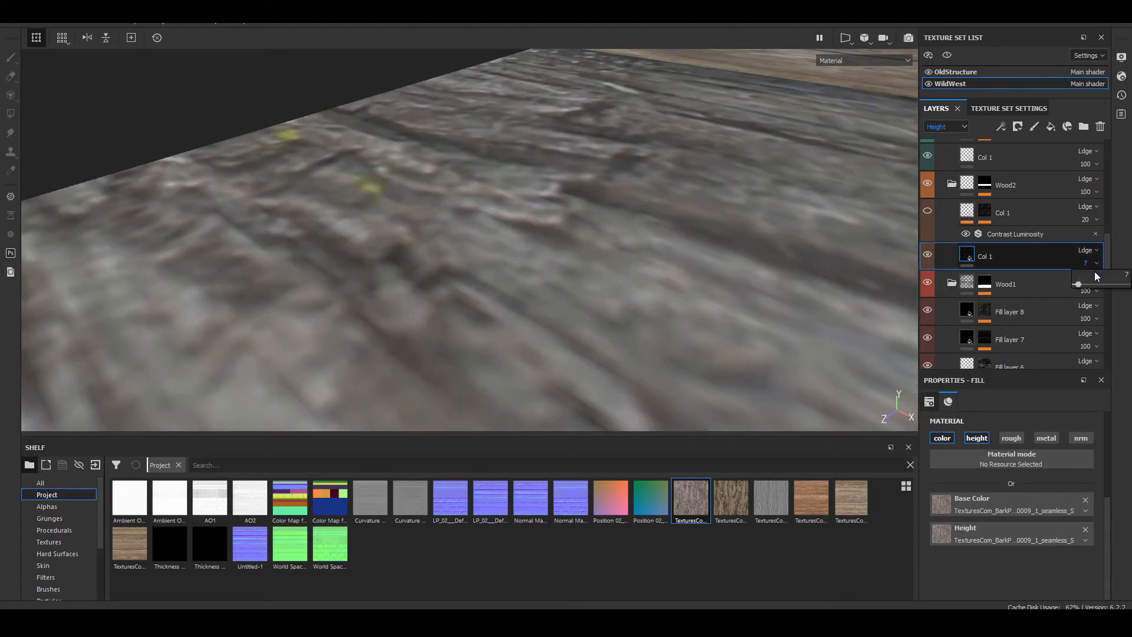
mouse_move(1078, 286)
left_mouse_down()
mouse_move(1046, 287)
mouse_move(1079, 297)
left_mouse_up()
scroll(565, 227, "down", 3)
left_click_drag(565, 226, 616, 290, "alt")
Step: Try a height opacity of 100 on the lower Col 1 layer in the Normal channel view, and undo it
left_click(872, 60)
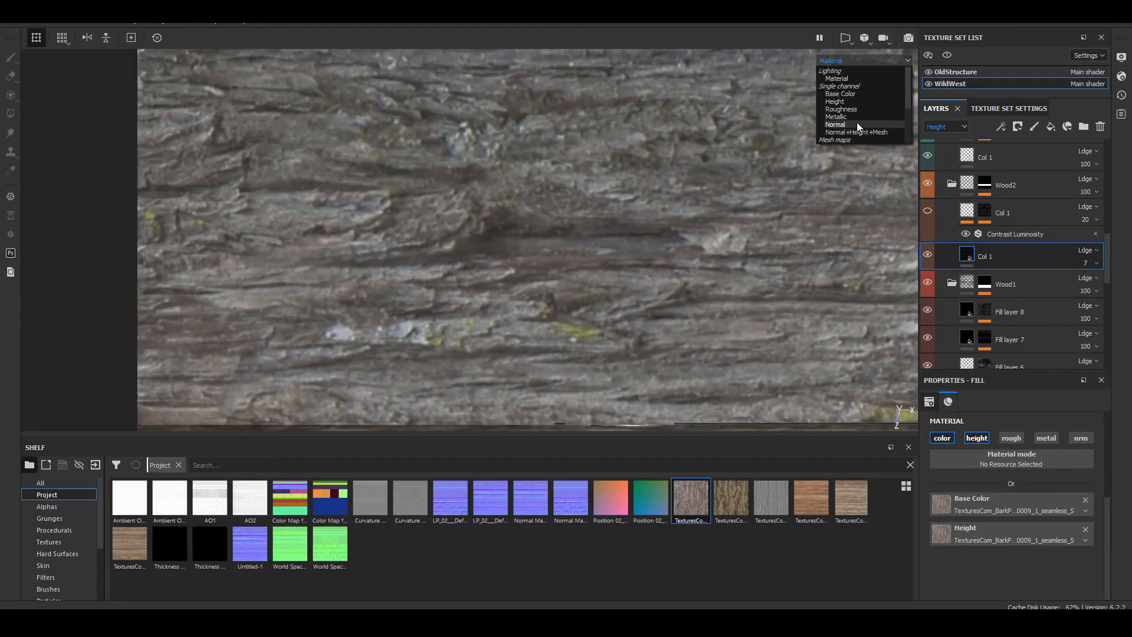
left_click(857, 123)
right_click_drag(349, 220, 786, 319, "alt")
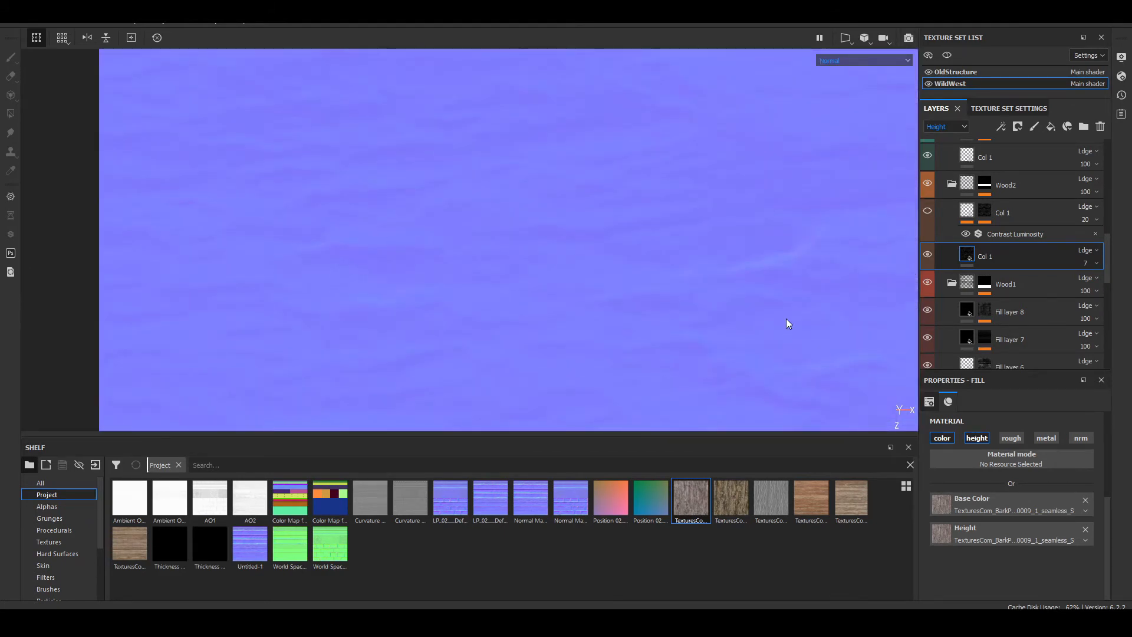
left_click(1091, 263)
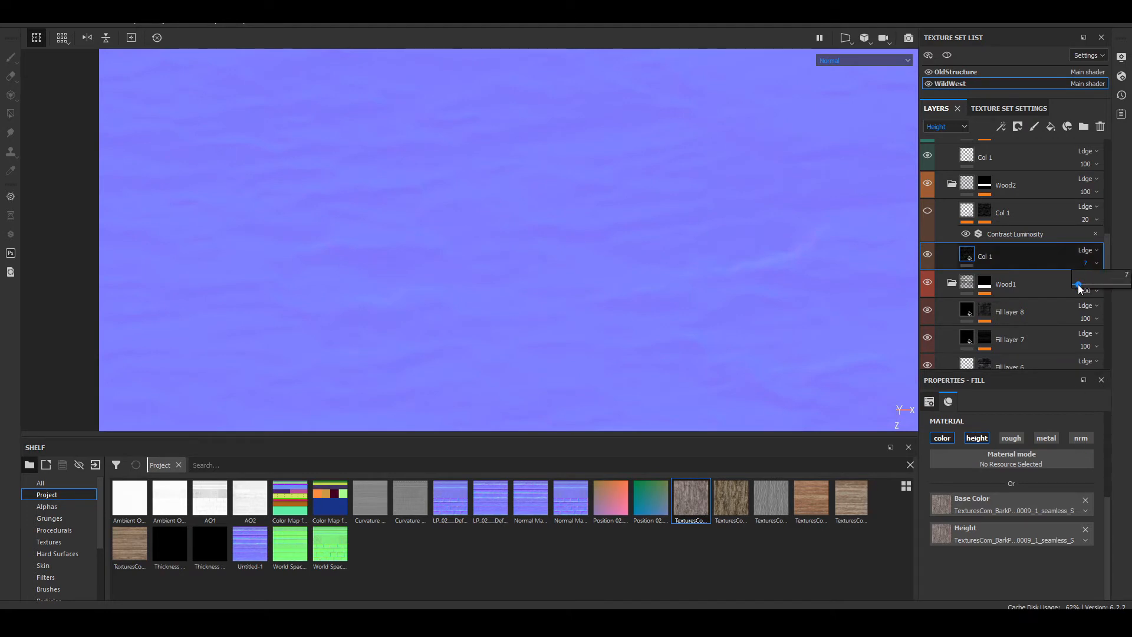
left_click_drag(1079, 284, 1024, 270)
left_click_drag(1131, 303, 1127, 284)
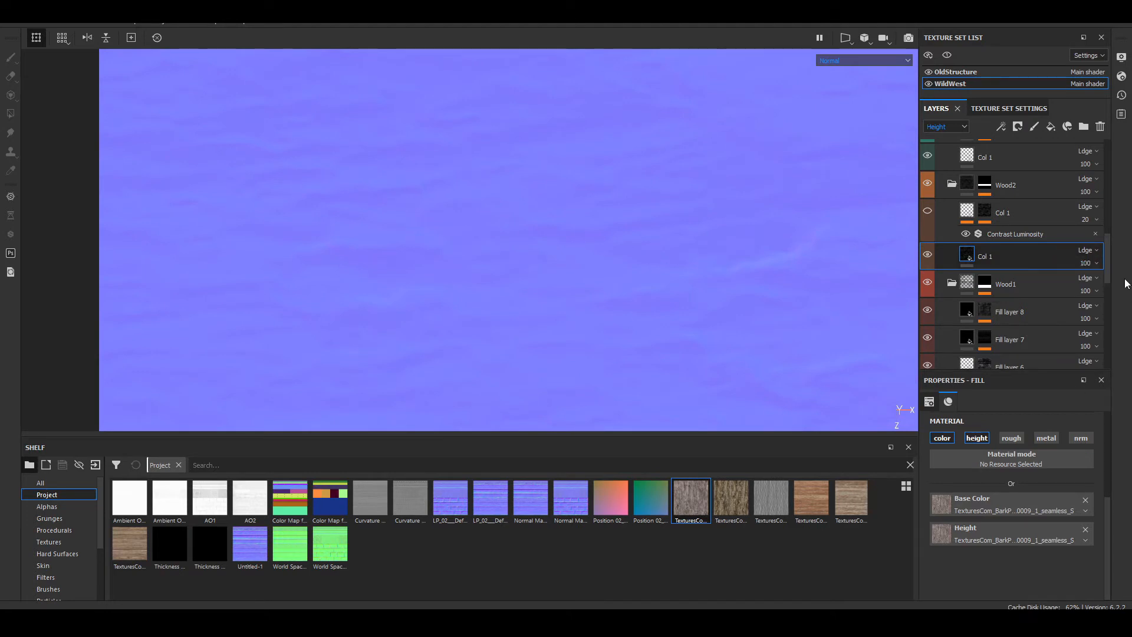
key("ctrl+z")
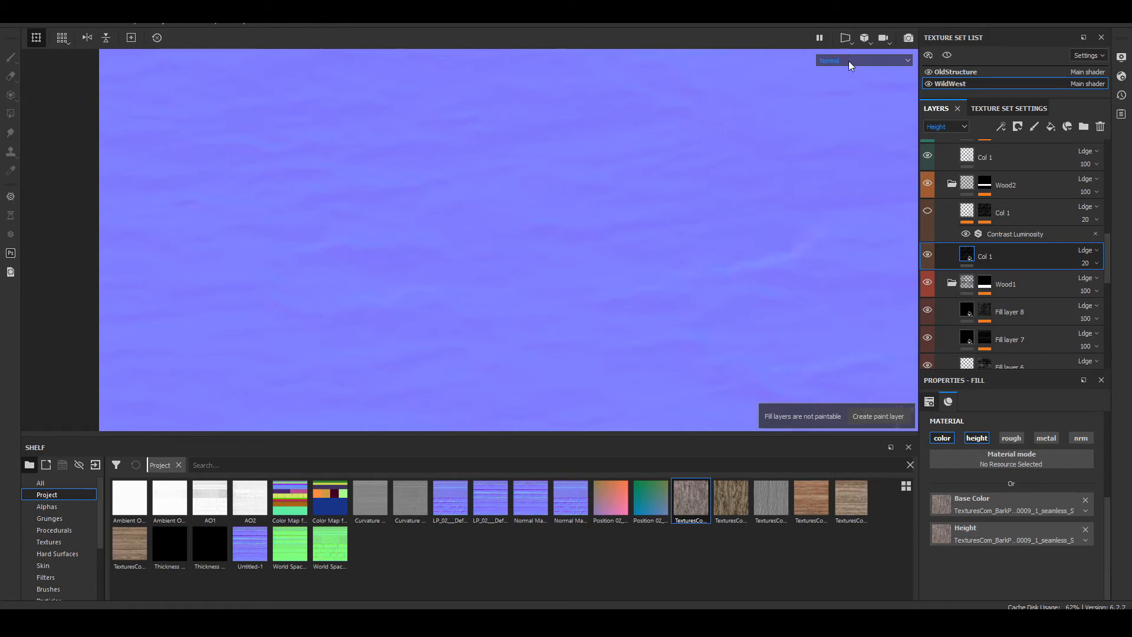
Step: Check the bark in the Height channel view and return to the full material view
left_click(848, 61)
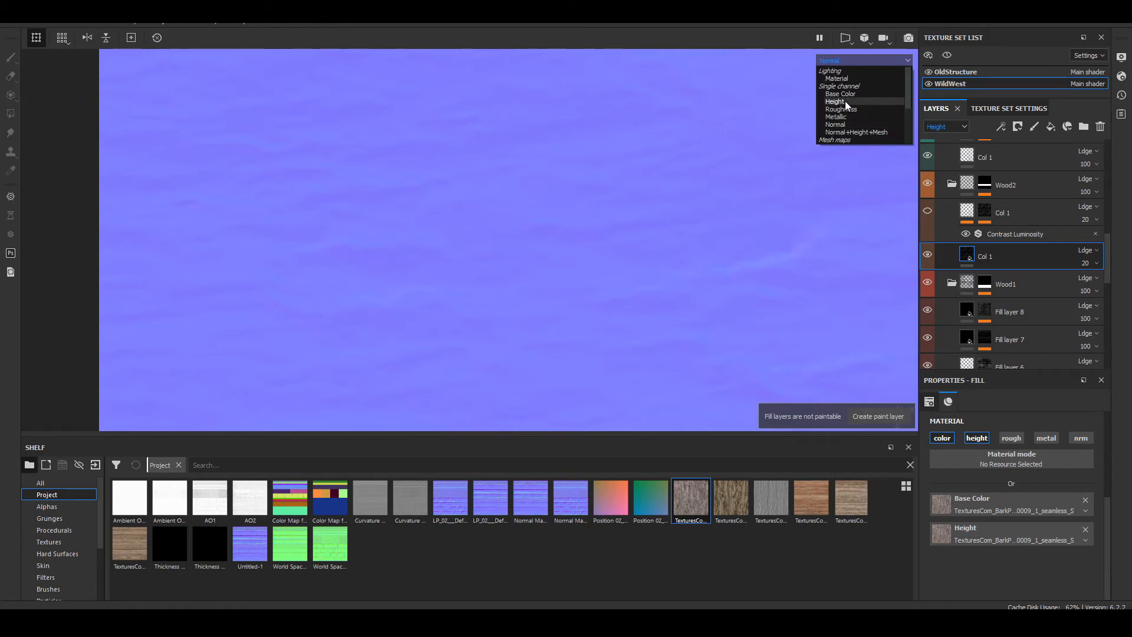
left_click(844, 101)
middle_click_drag(348, 235, 397, 160)
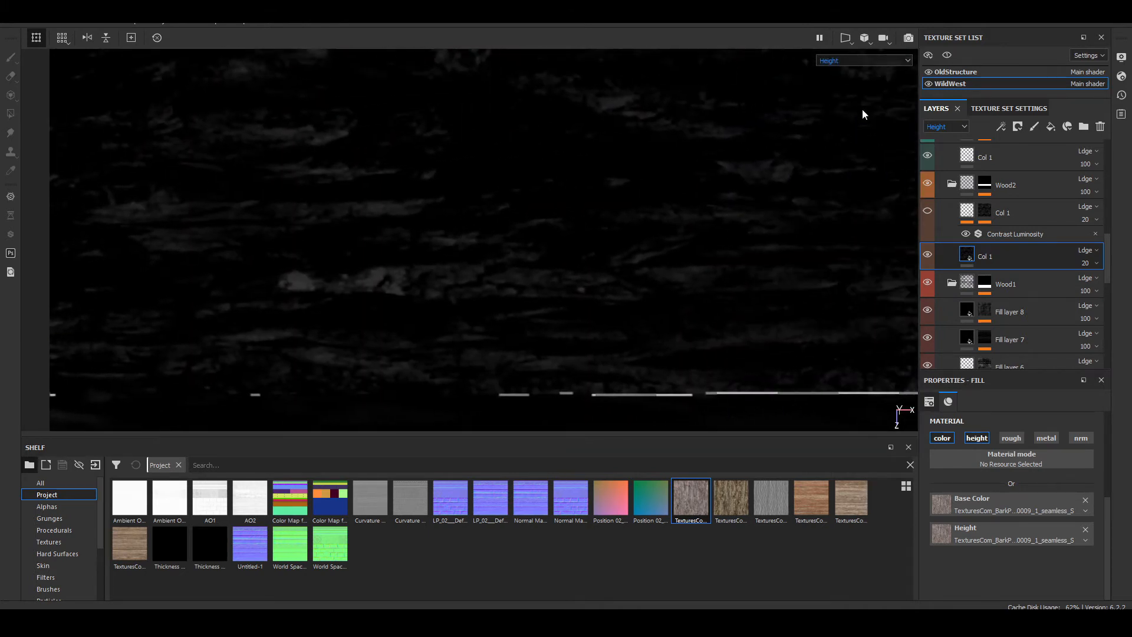
left_click(864, 61)
left_click(849, 74)
Step: Lower the height opacity of the lower Col 1 layer to 3 and inspect the bark up close
scroll(507, 177, "down", 6)
left_click_drag(577, 203, 619, 185, "alt")
left_click(1086, 263)
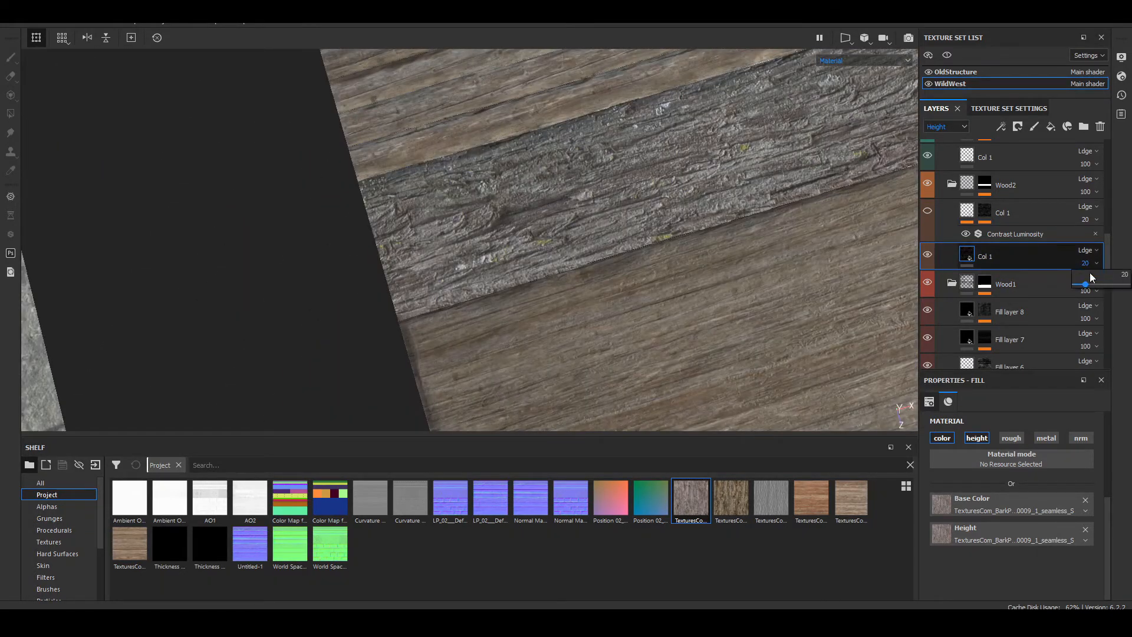
left_click_drag(1087, 286, 1076, 289)
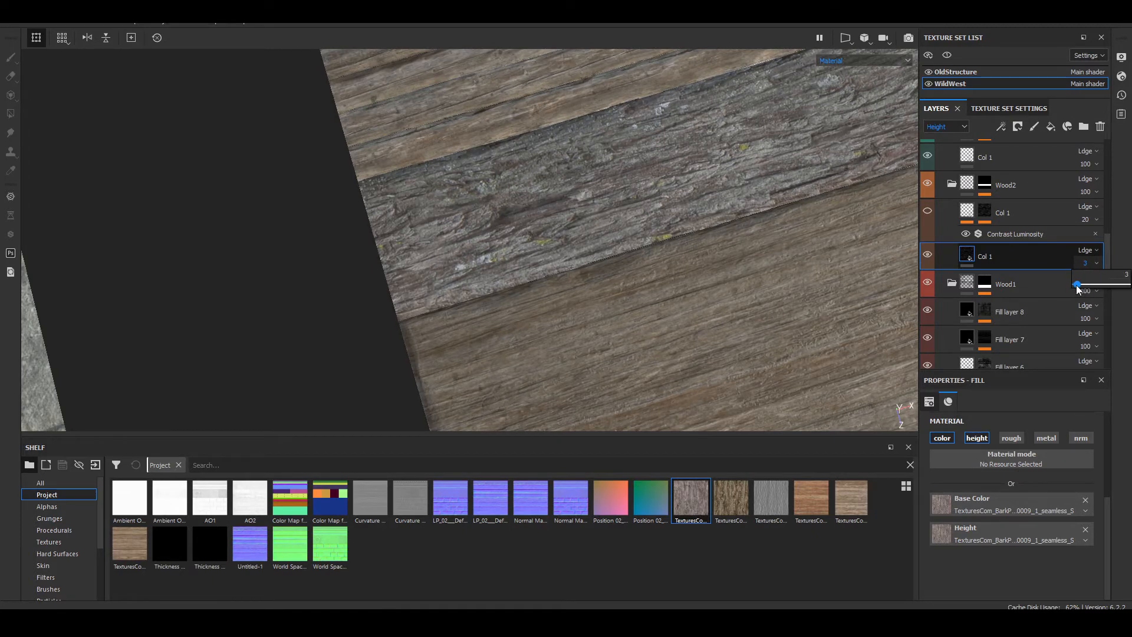
right_click_drag(383, 235, 620, 225, "alt")
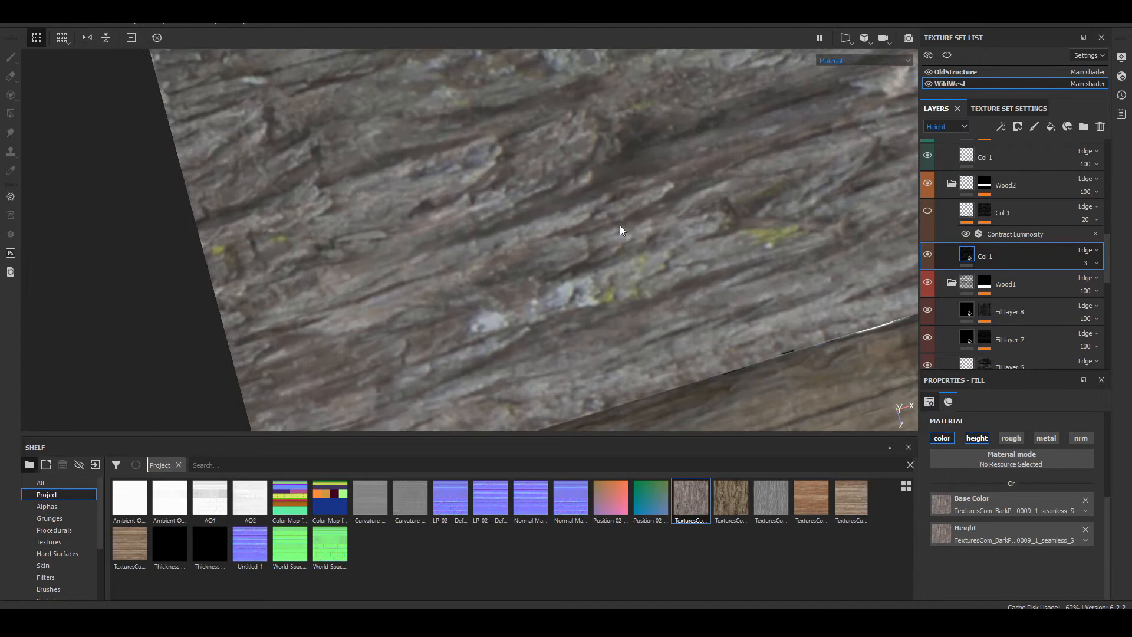
Step: Set the lower Col 1 layer's height opacity to 8 and show the masked Col 1 copy again
left_click(1090, 269)
left_click_drag(1079, 286, 1081, 285)
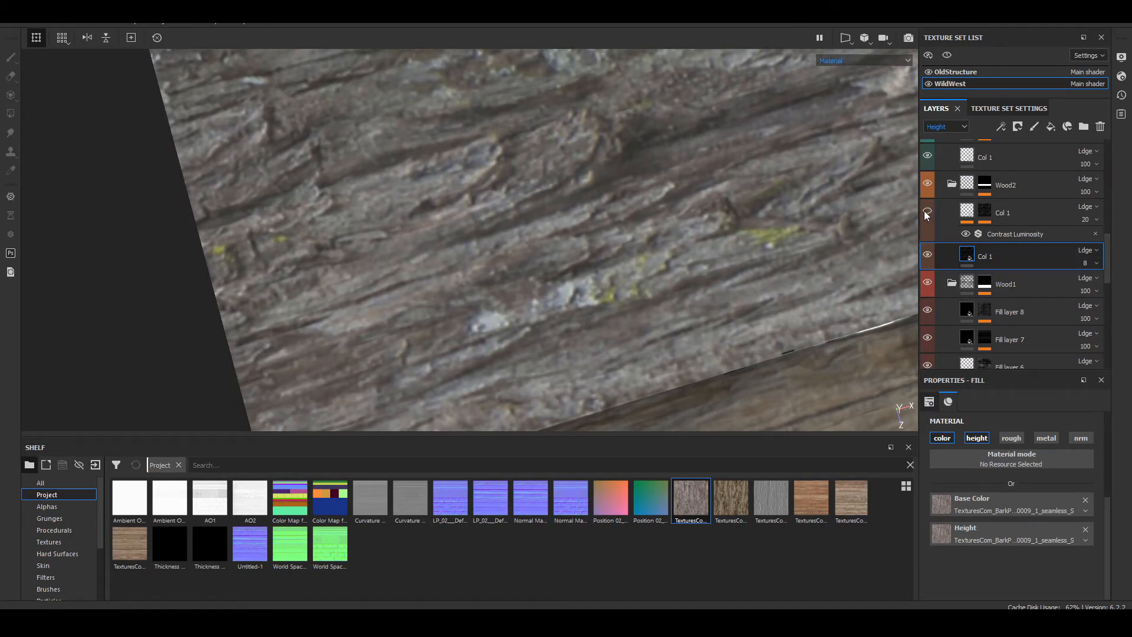
left_click_drag(591, 239, 455, 207, "alt")
scroll(511, 210, "down", 3)
scroll(464, 216, "up", 6)
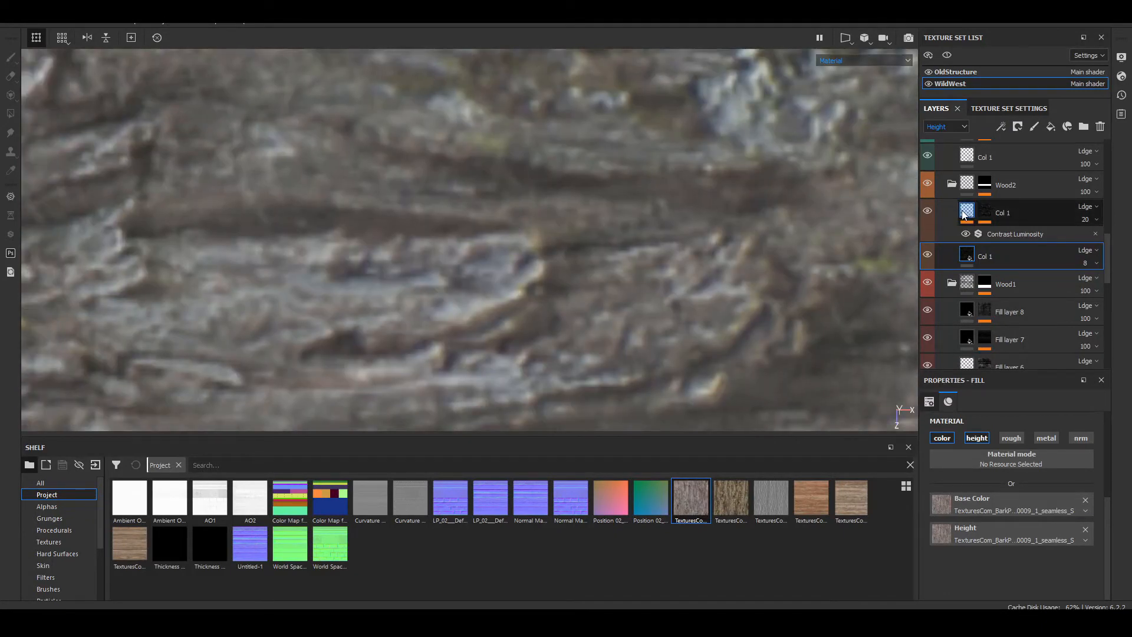
Step: Copy the mask of the upper Col 1 layer in the Wood2 folder
left_click(989, 220)
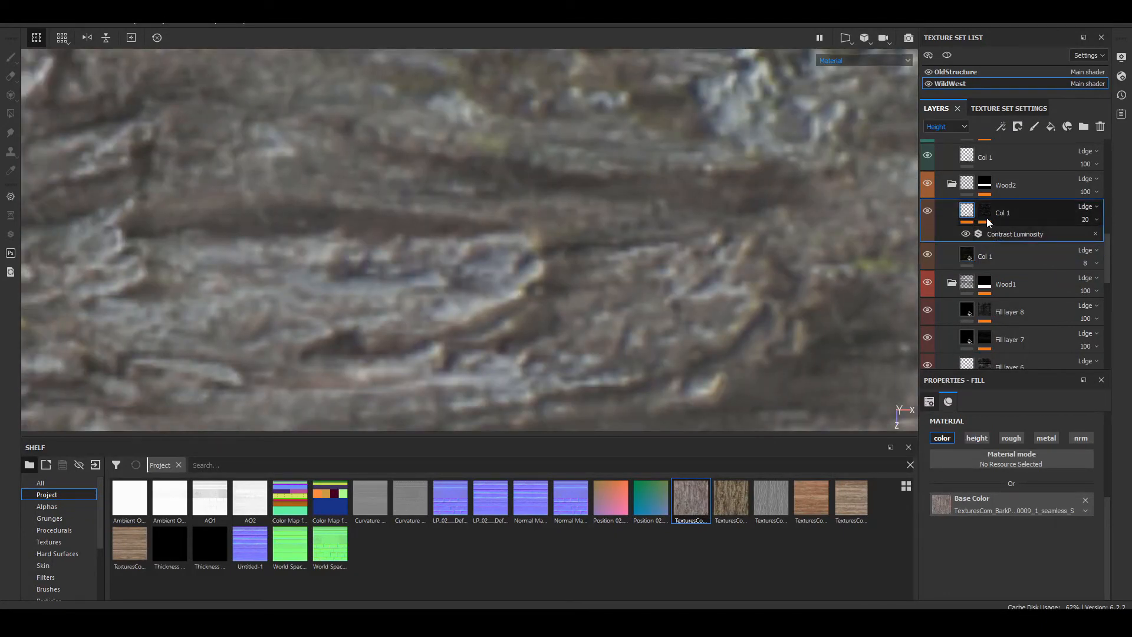
left_click(985, 215)
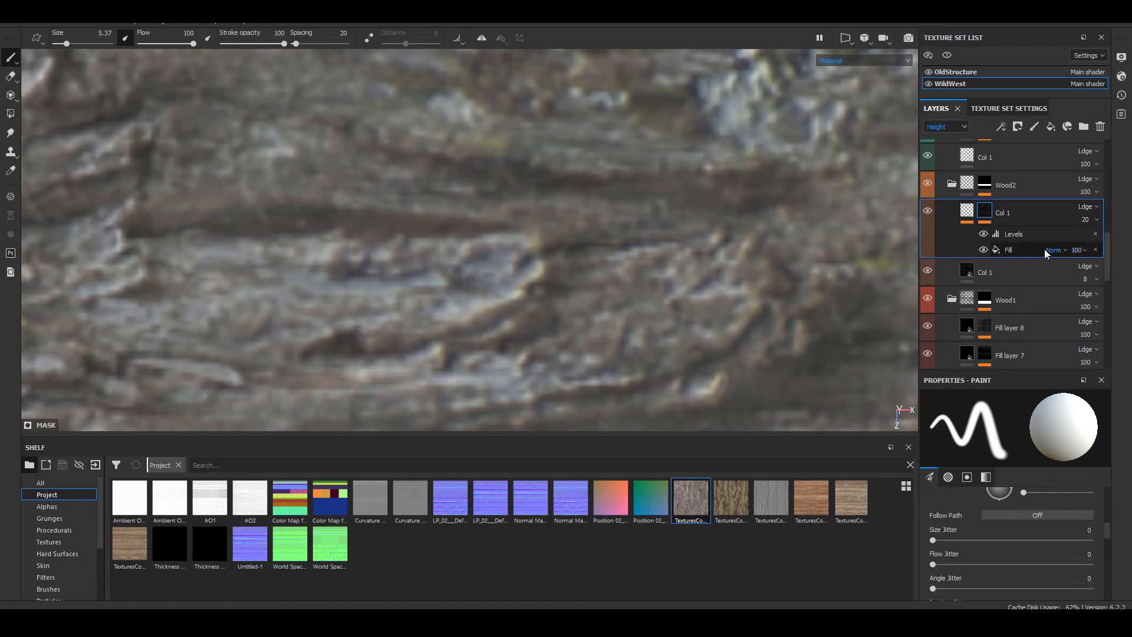
right_click(984, 210)
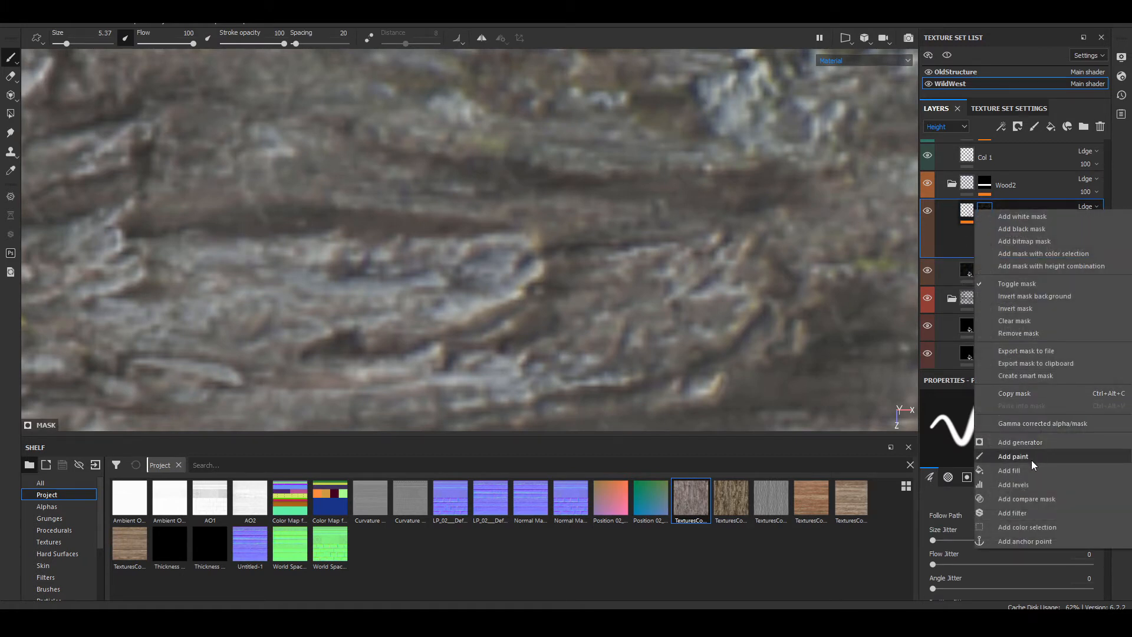
left_click(953, 380)
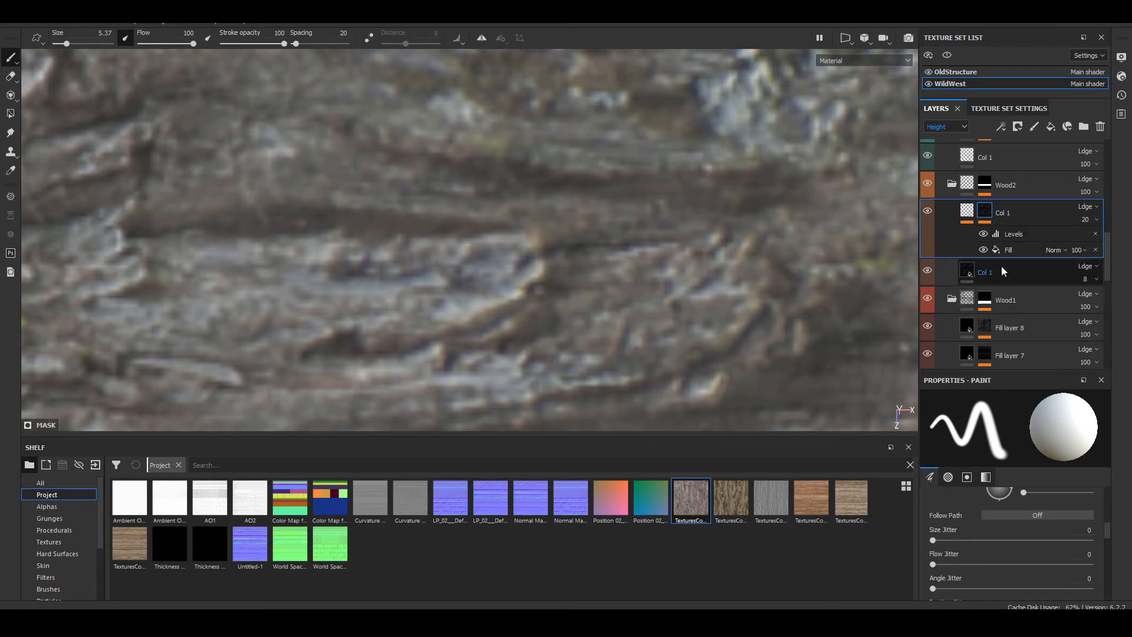
left_click(1010, 248)
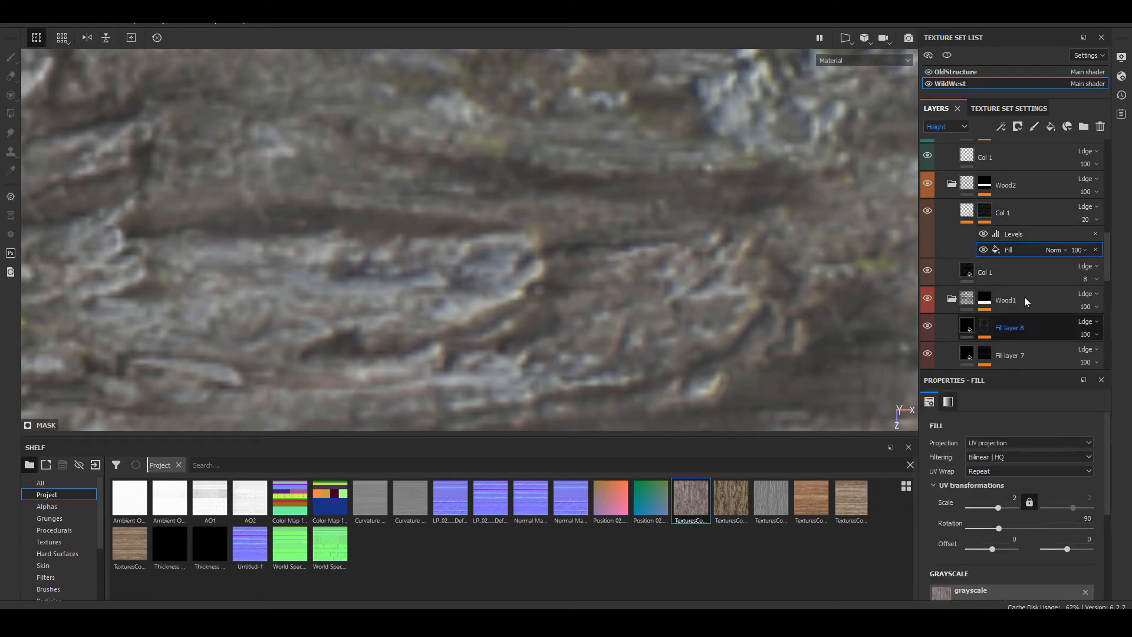
right_click(986, 211)
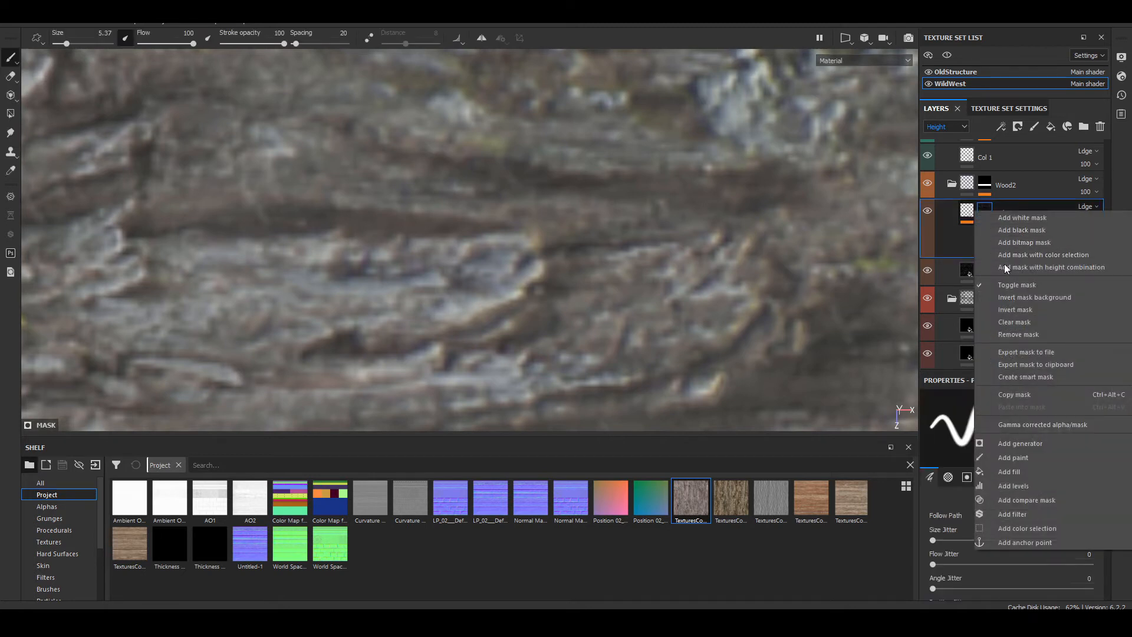
left_click(1040, 392)
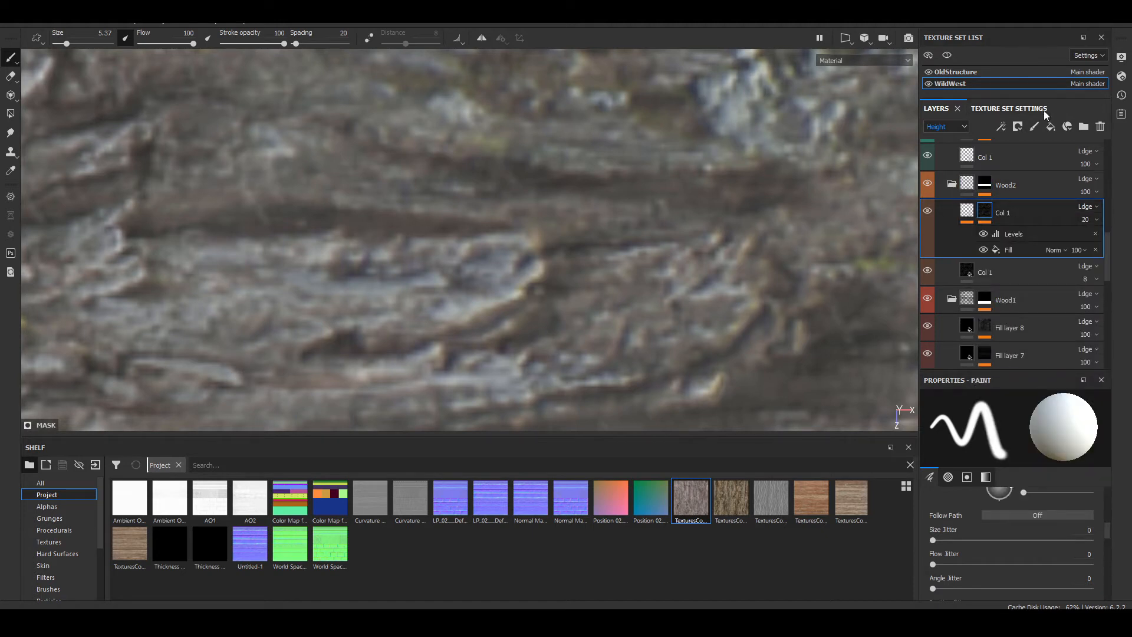
Step: Add a fill layer above the upper Col 1 layer in Wood2, give it a black mask and paste the copied mask into it
left_click(1051, 126)
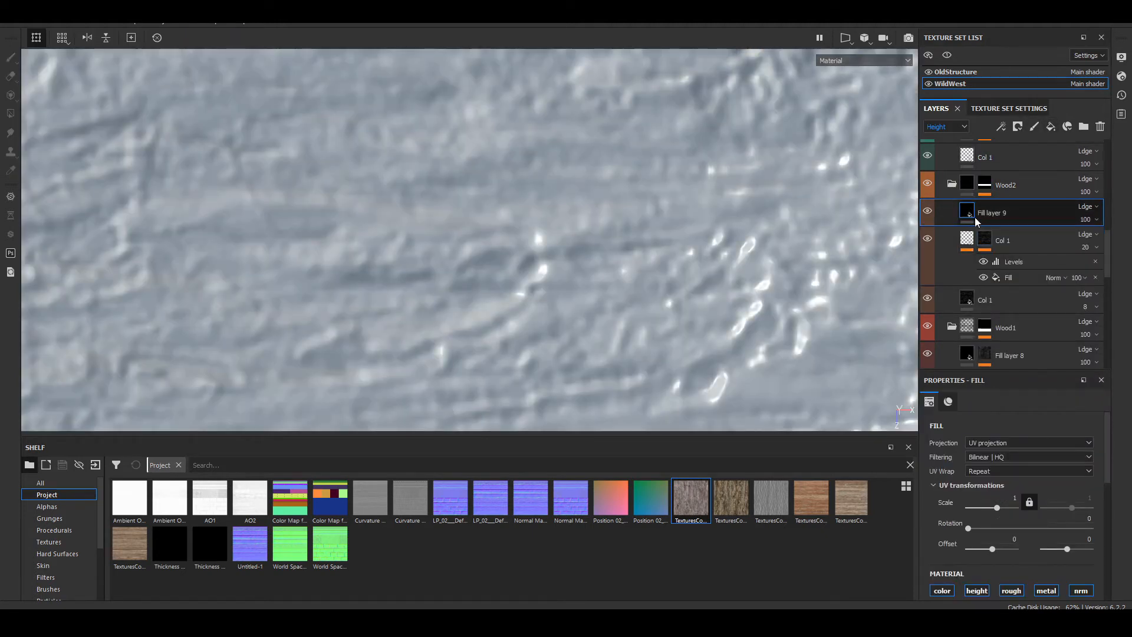
right_click(1006, 221)
left_click(1026, 24)
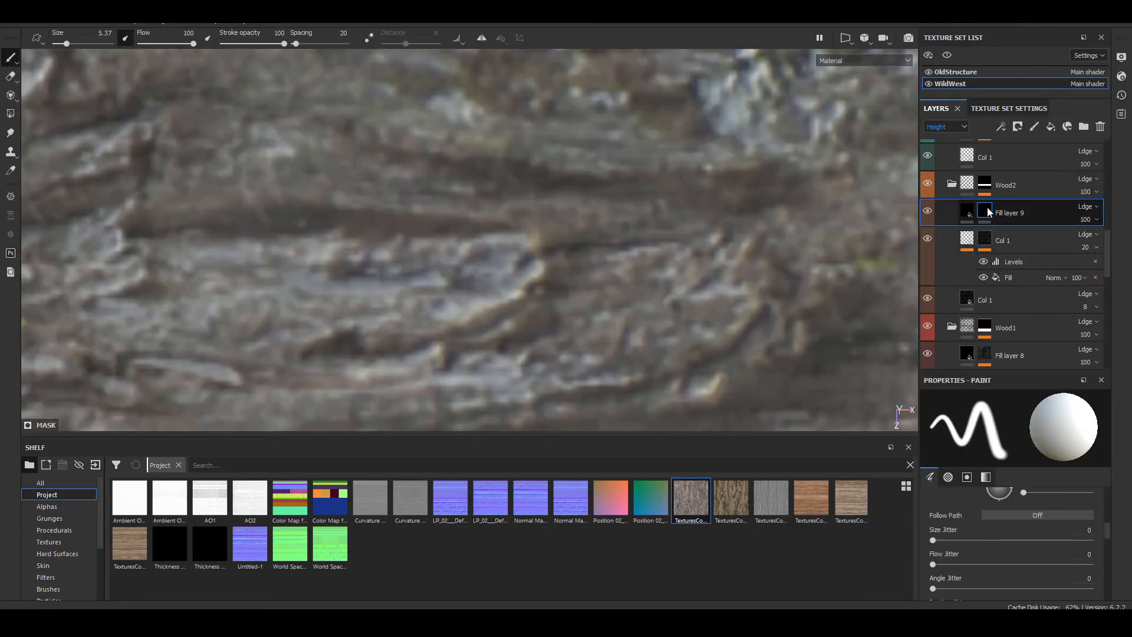
right_click(989, 212)
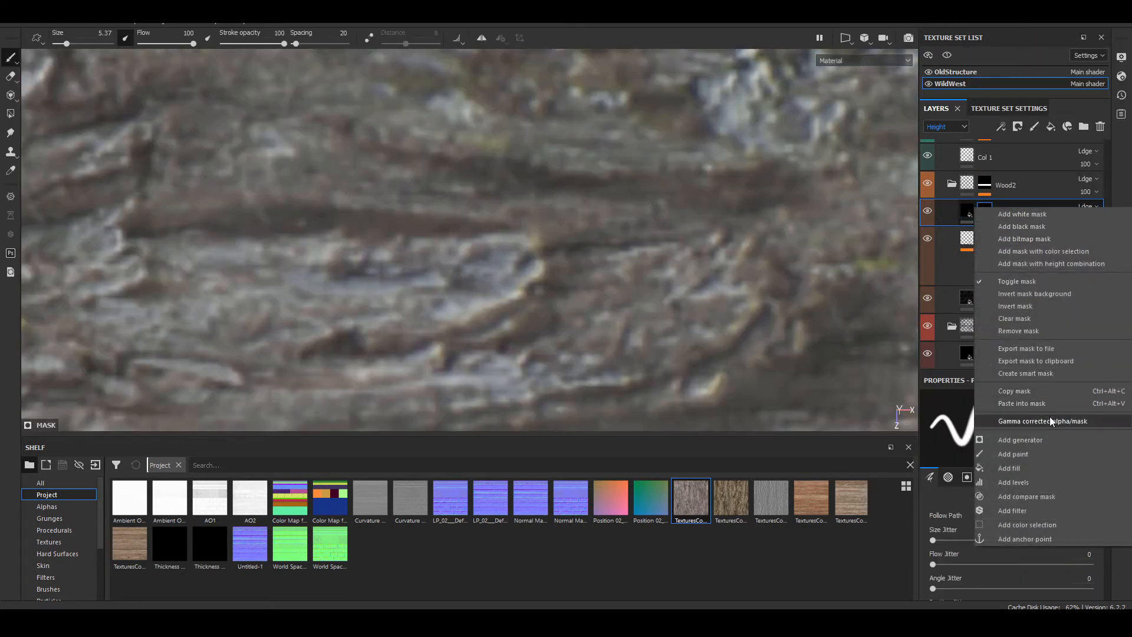
left_click(1066, 405)
Step: Show the new fill layer's mask in the viewport and compare it with its Levels effect off and on
scroll(596, 240, "down", 6)
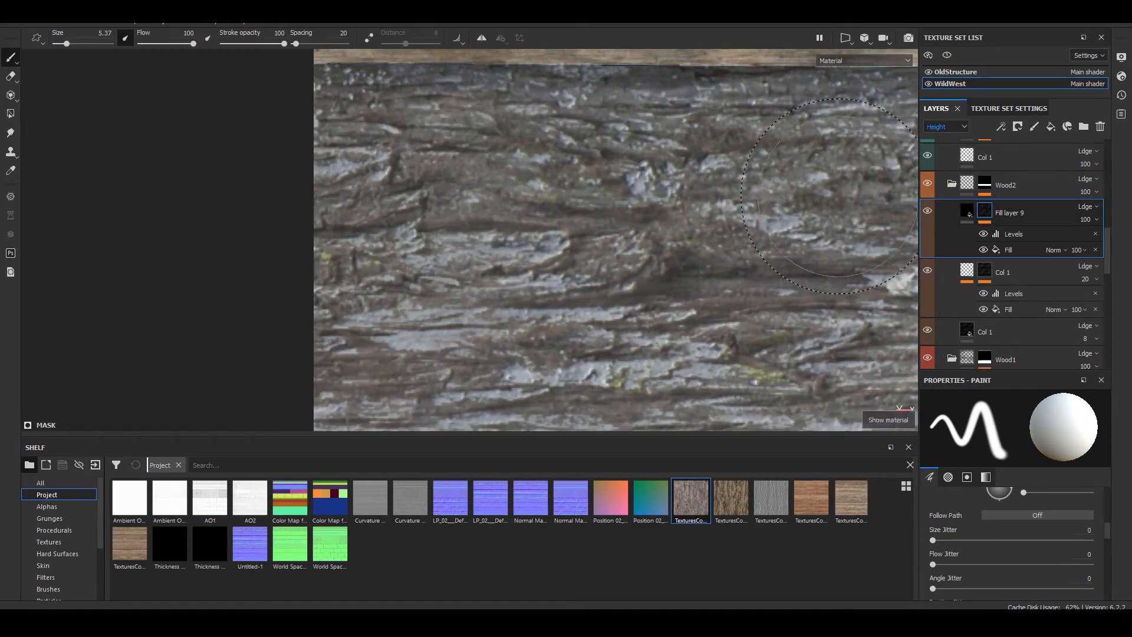
left_click(889, 61)
left_click(852, 139)
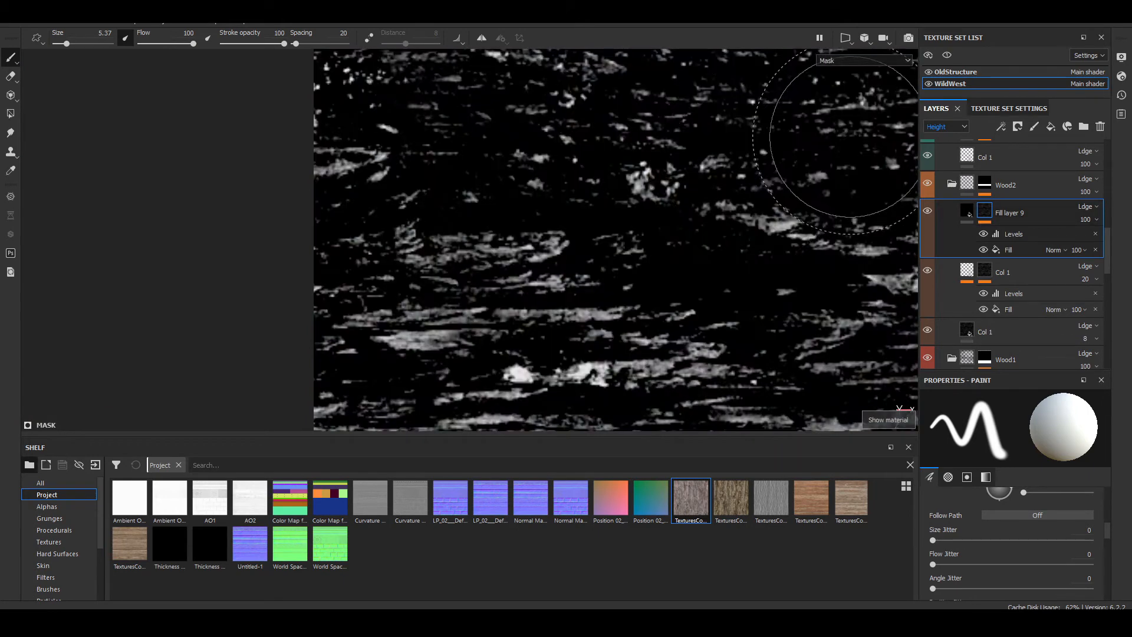
scroll(508, 242, "up", 3)
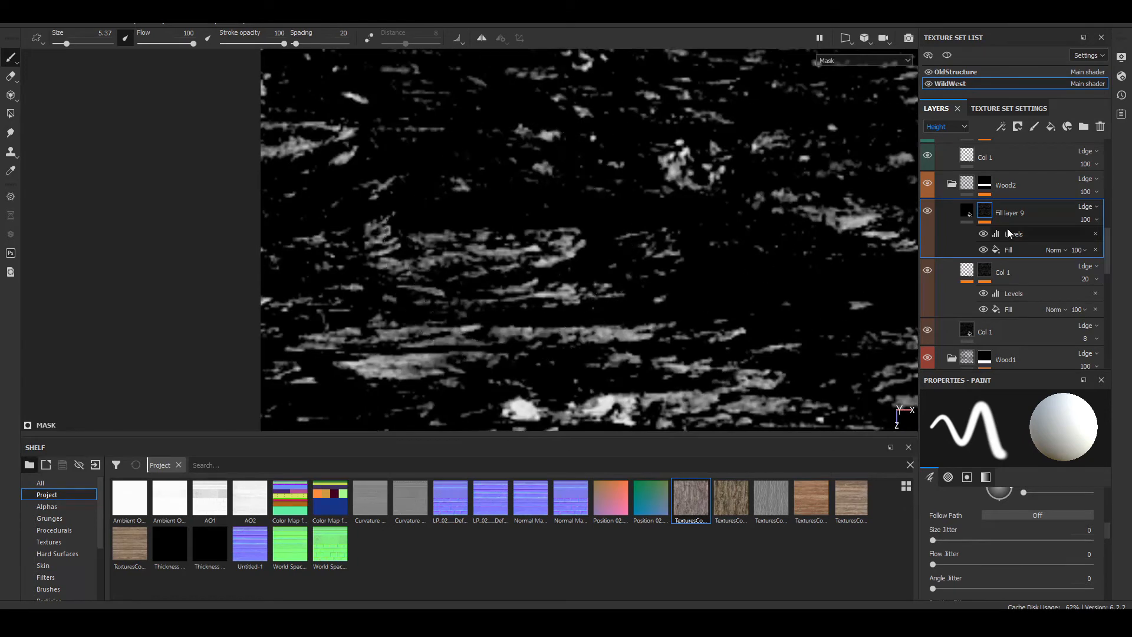
left_click(983, 234)
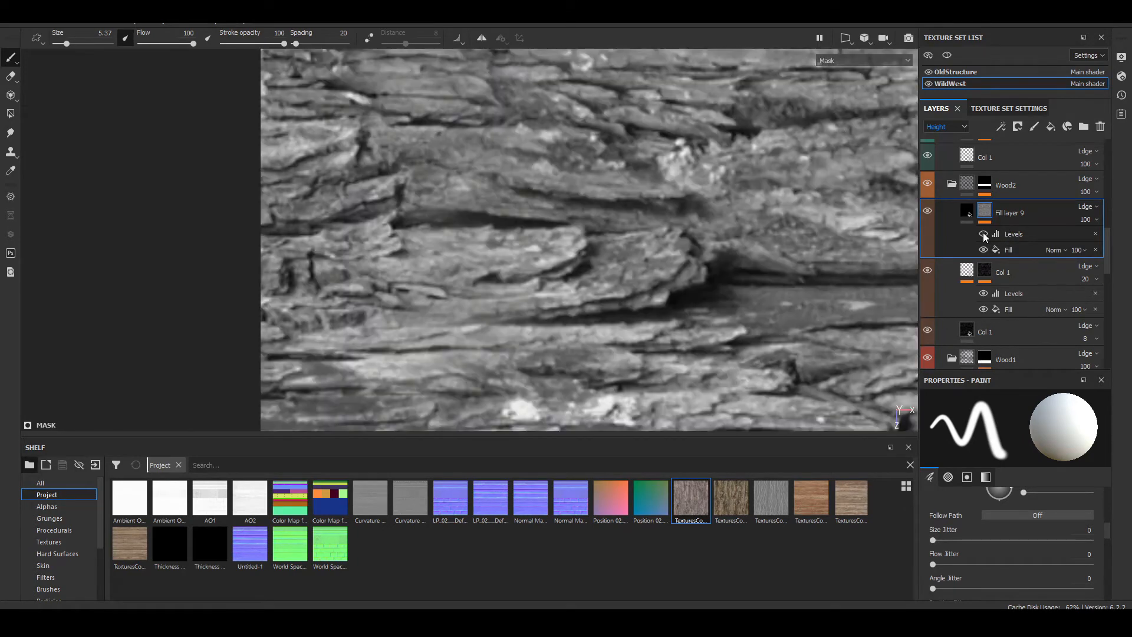
left_click(983, 234)
Step: Invert the mask's Levels, set the input black to 0, midtone to 0.744 and white to 0.31, and return to the material view
left_click(1010, 235)
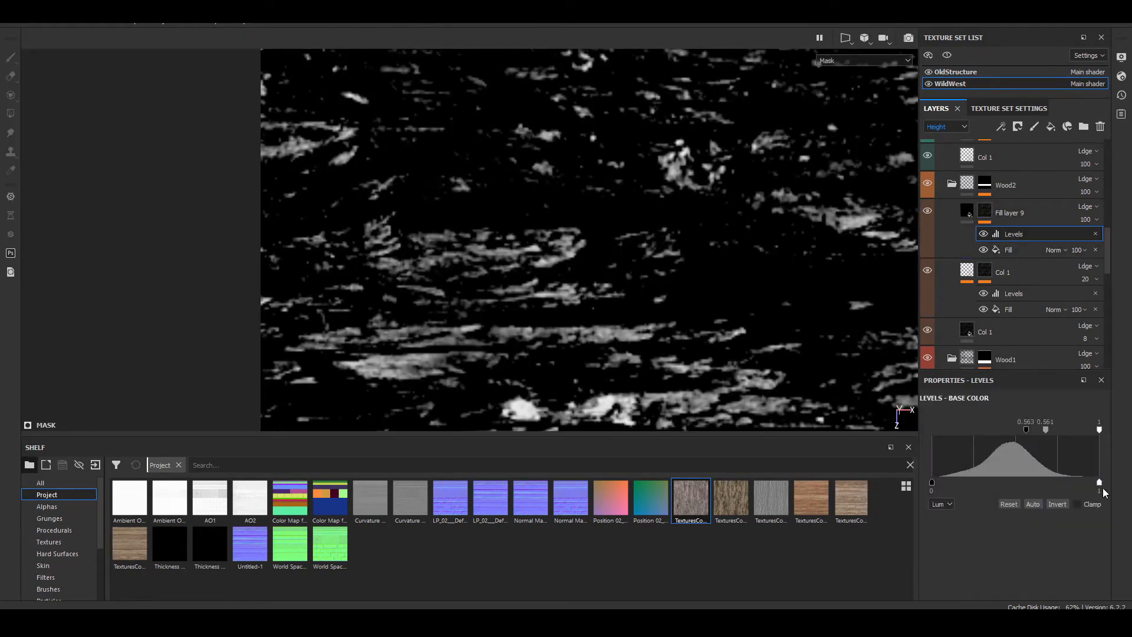
left_click(1061, 504)
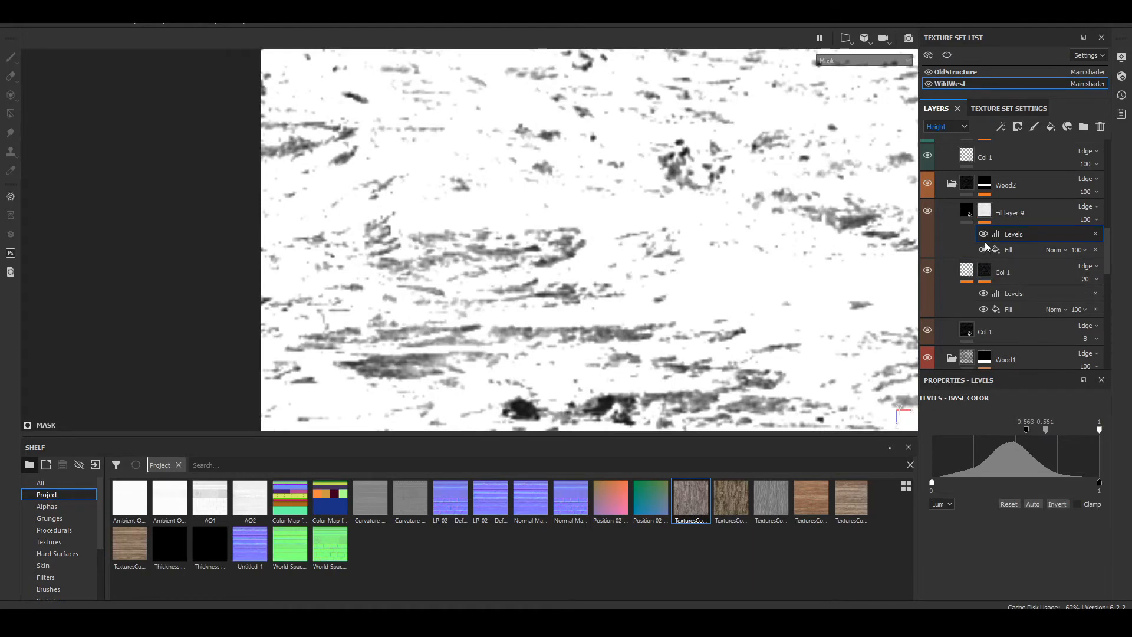
left_click_drag(1027, 431, 908, 431)
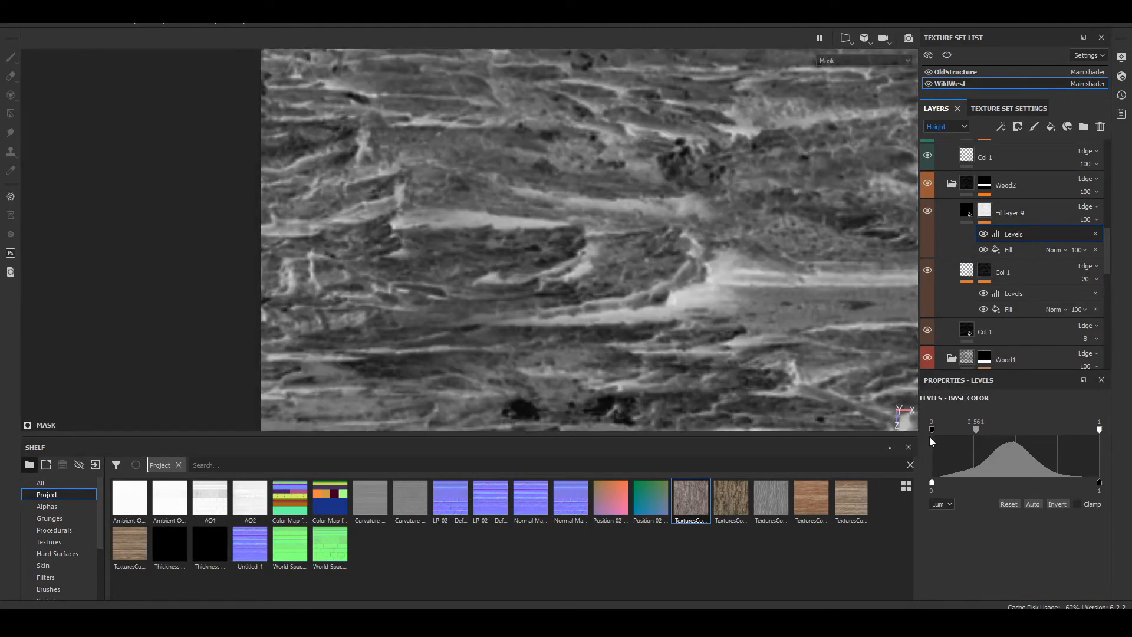
mouse_move(978, 428)
left_mouse_down()
mouse_move(1048, 430)
mouse_move(951, 436)
mouse_move(967, 443)
mouse_move(936, 432)
mouse_move(955, 438)
left_mouse_up()
left_click_drag(1100, 430, 950, 436)
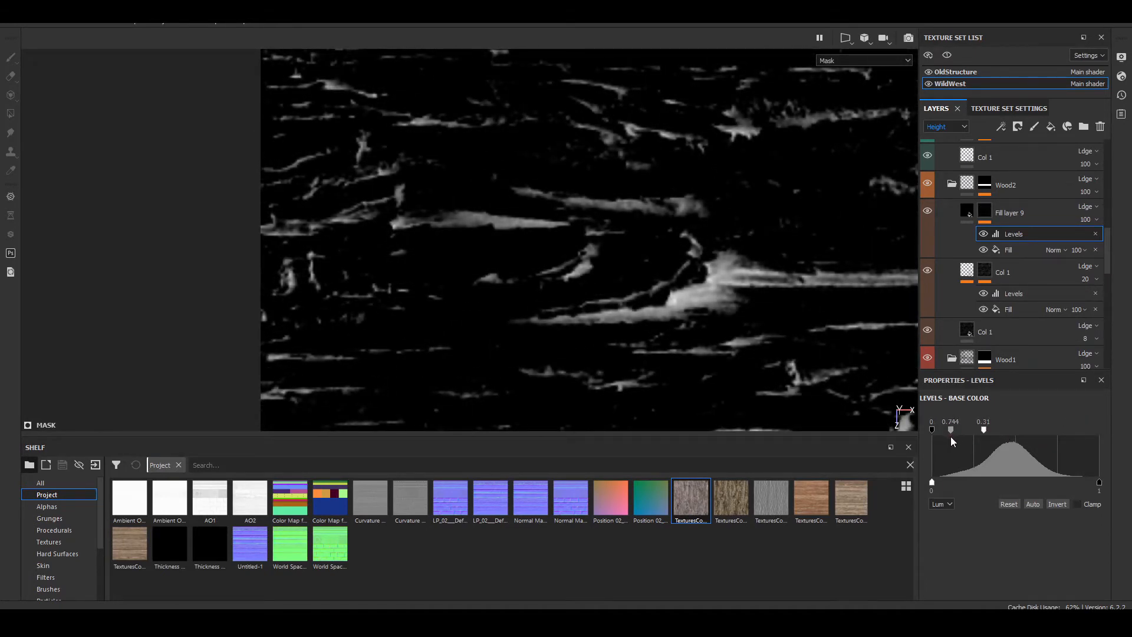
key("m")
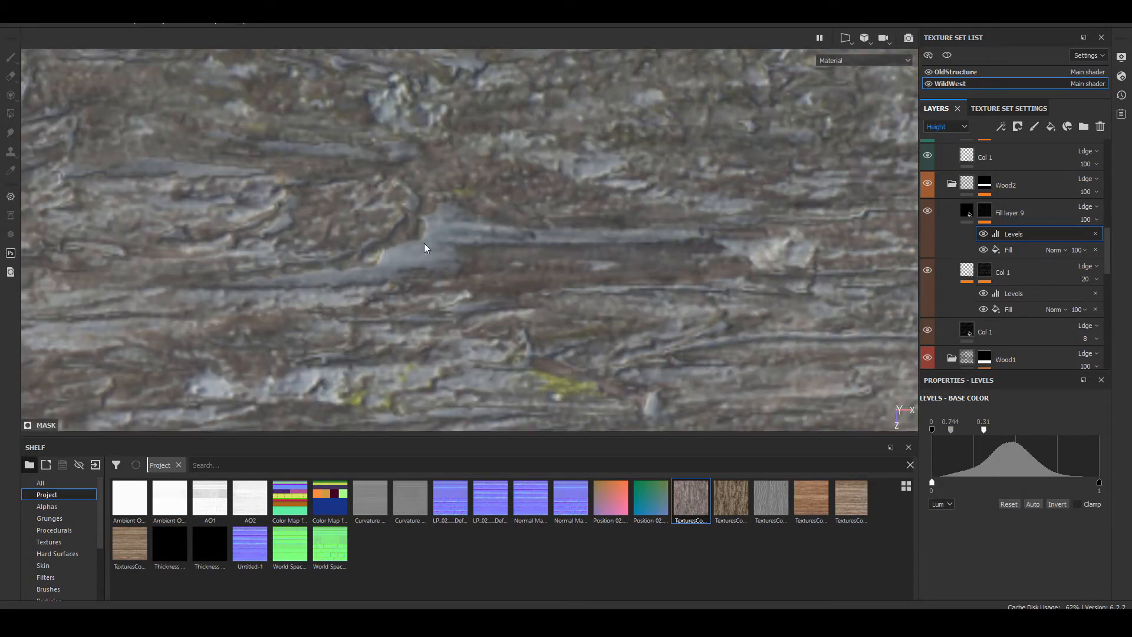
Step: Assign the brown TexturesCom bark texture ending in 0016_1_seamless_S as the new fill layer's base color
left_click(968, 214)
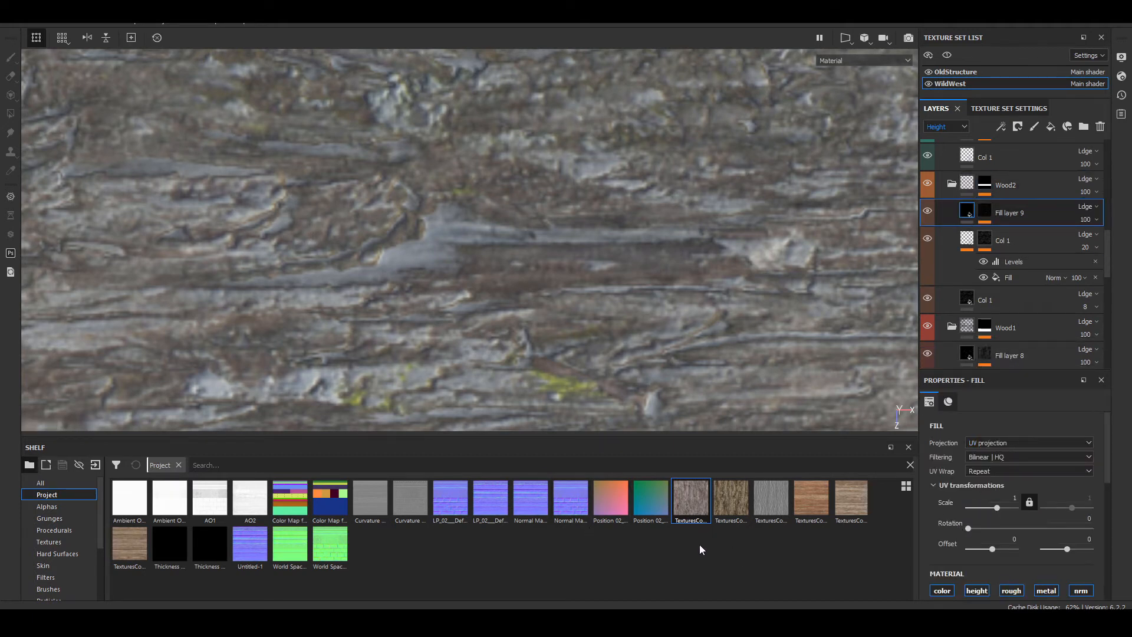
left_click_drag(733, 504, 878, 544)
scroll(967, 534, "down", 4)
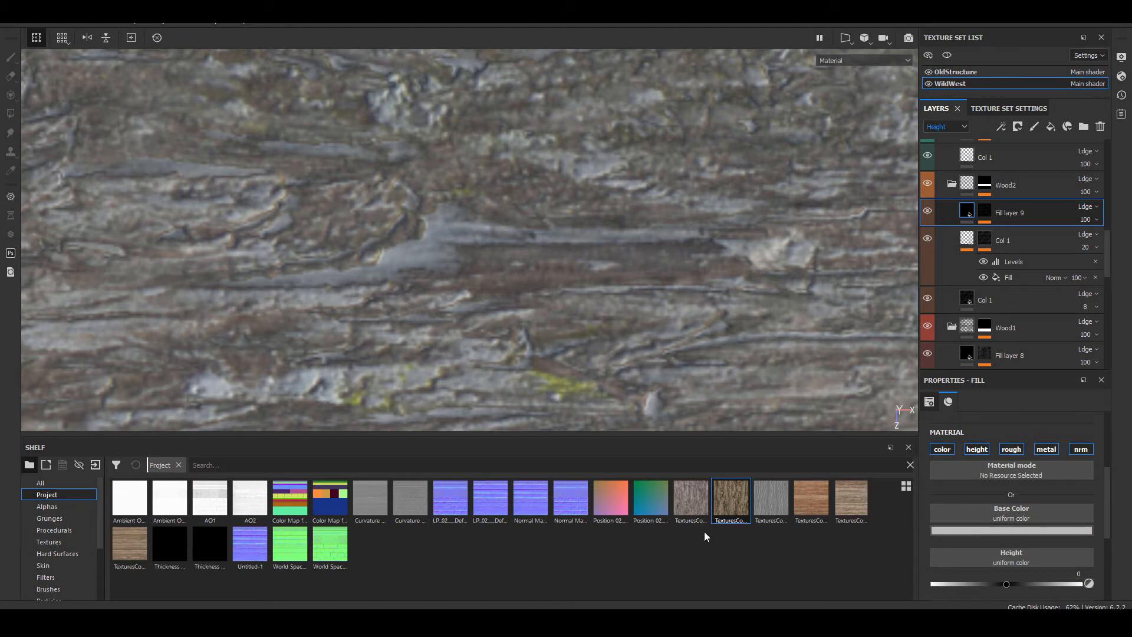
left_click_drag(730, 504, 1017, 518)
Step: Rotate the new bark texture 90 degrees and set its UV scale to 4 after trying 2
scroll(389, 196, "down", 6)
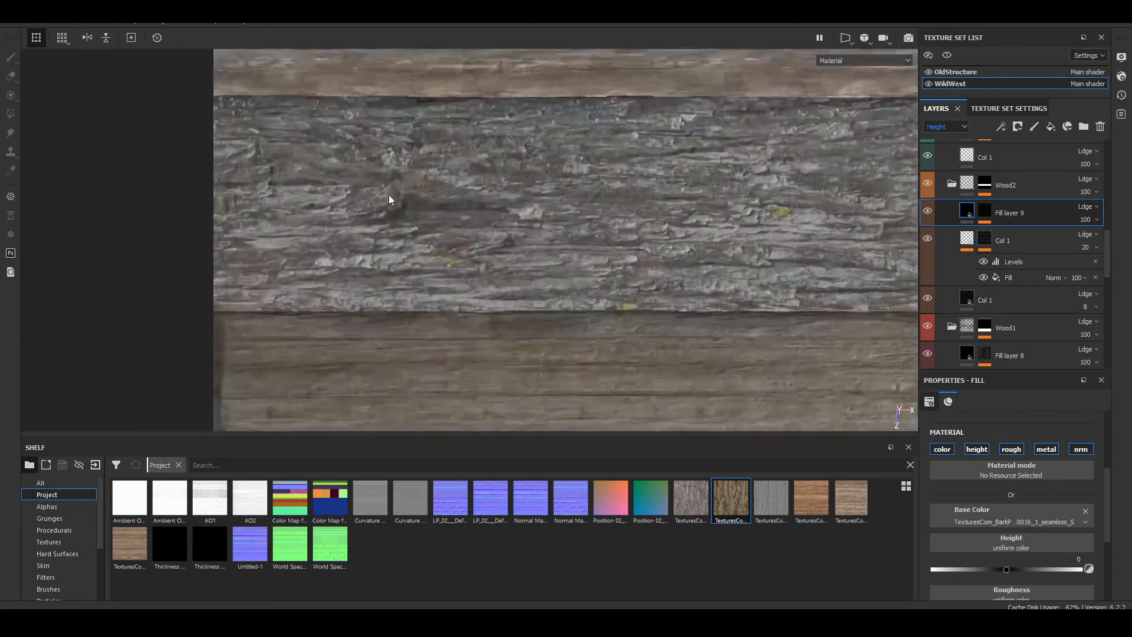
middle_click_drag(389, 197, 386, 239, "alt")
scroll(331, 242, "up", 4)
scroll(332, 247, "up", 4)
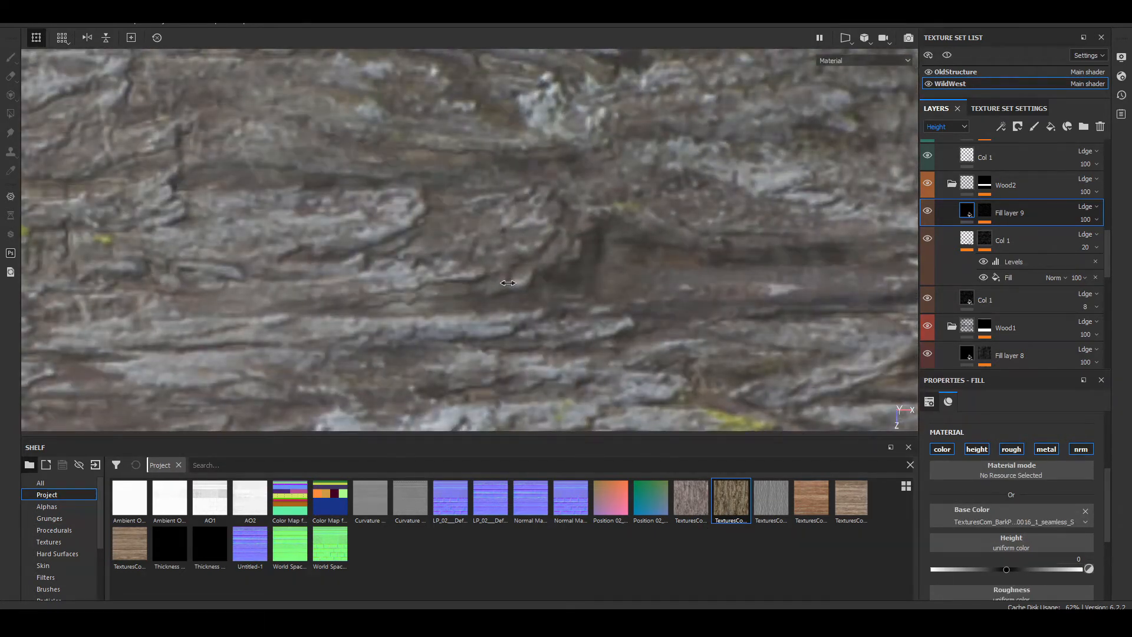
scroll(1009, 507, "up", 4)
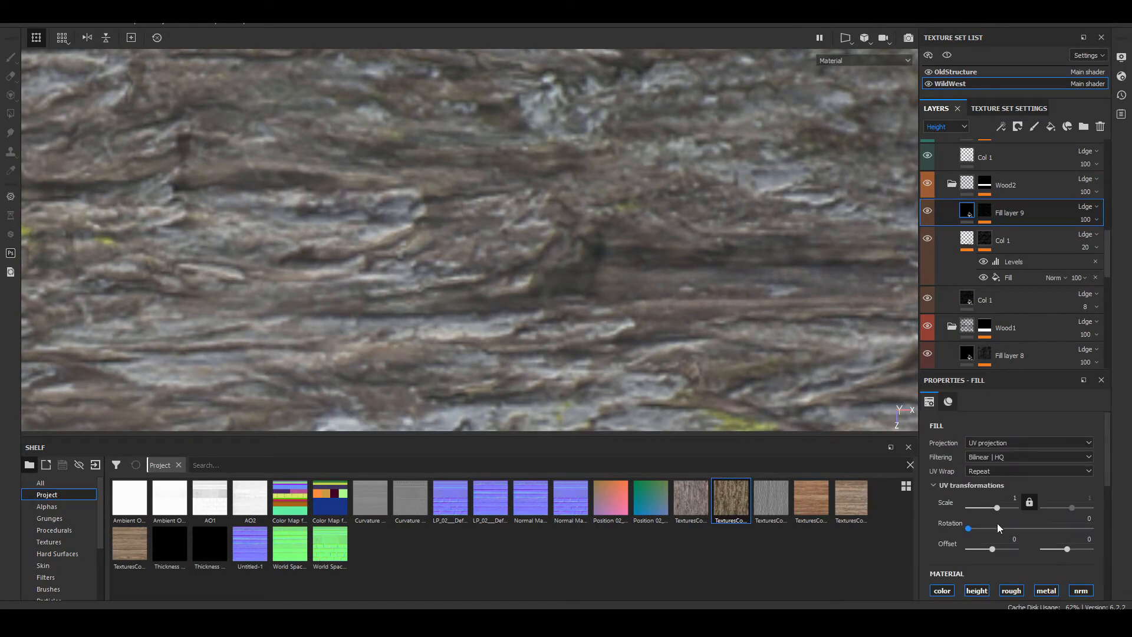
left_click(1089, 518)
key("Return")
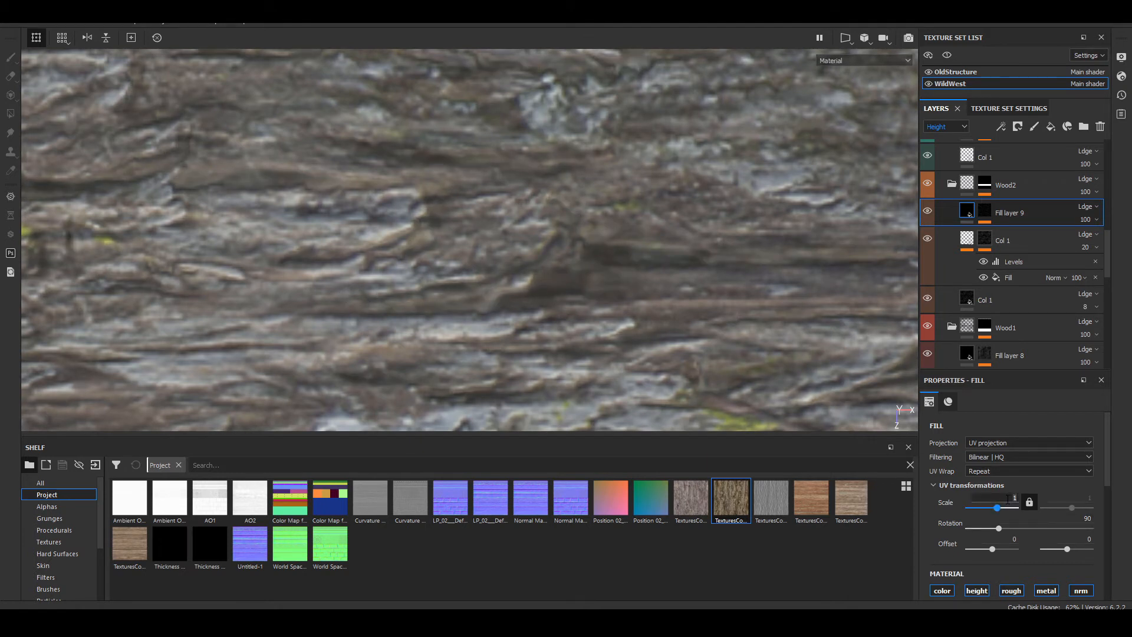
type("2")
key("Return")
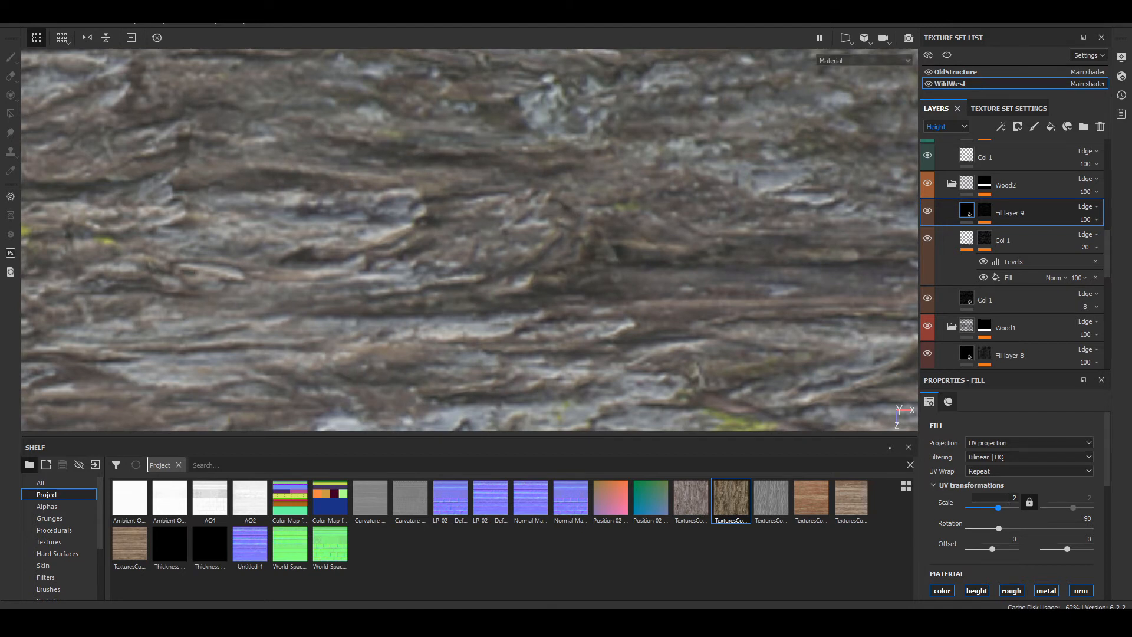
type("4")
key("Return")
Step: Examine the new fill layer's mask across the bark strip and compare it with the material view
key("m")
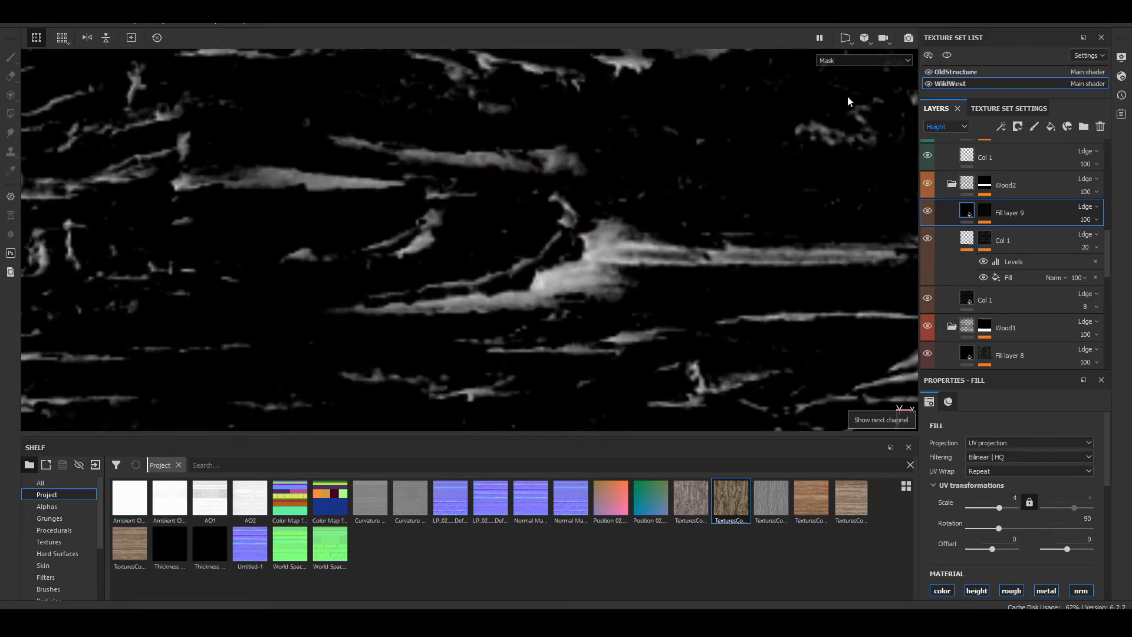
scroll(610, 260, "down", 4)
middle_click_drag(764, 265, 438, 368, "alt")
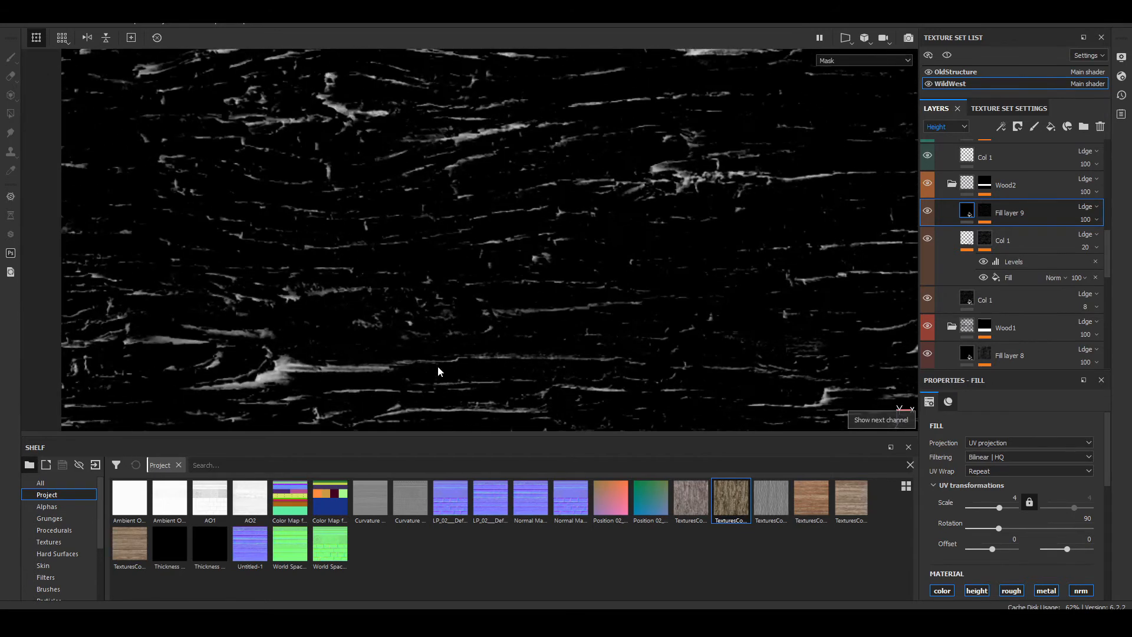
scroll(318, 359, "down", 3)
middle_click_drag(319, 359, 348, 205, "alt")
scroll(245, 222, "up", 6)
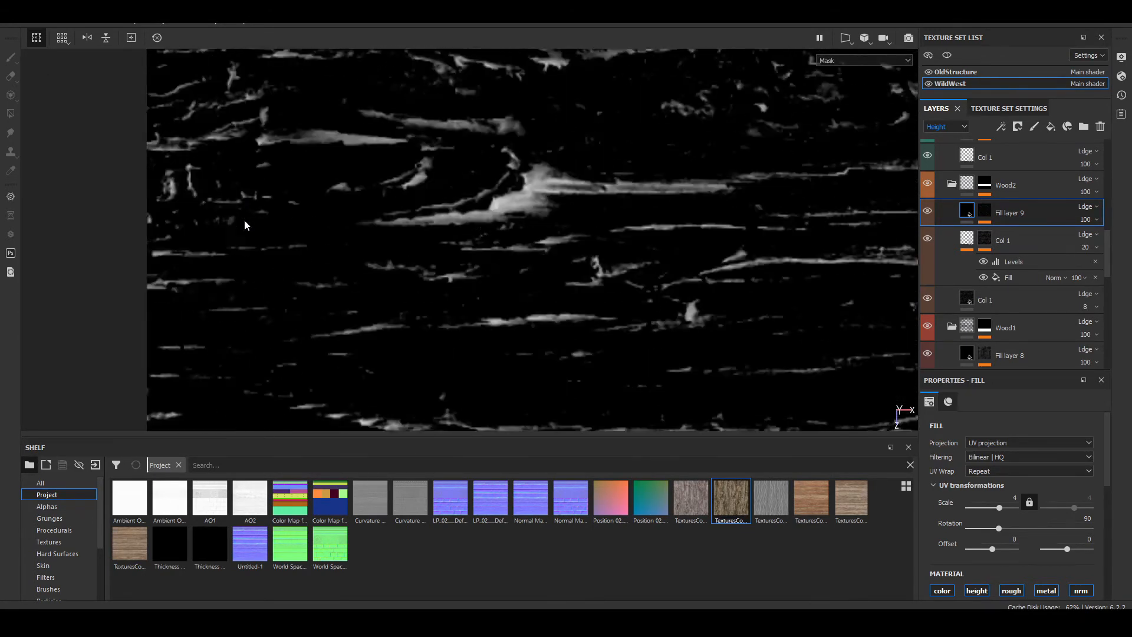
left_click(985, 211)
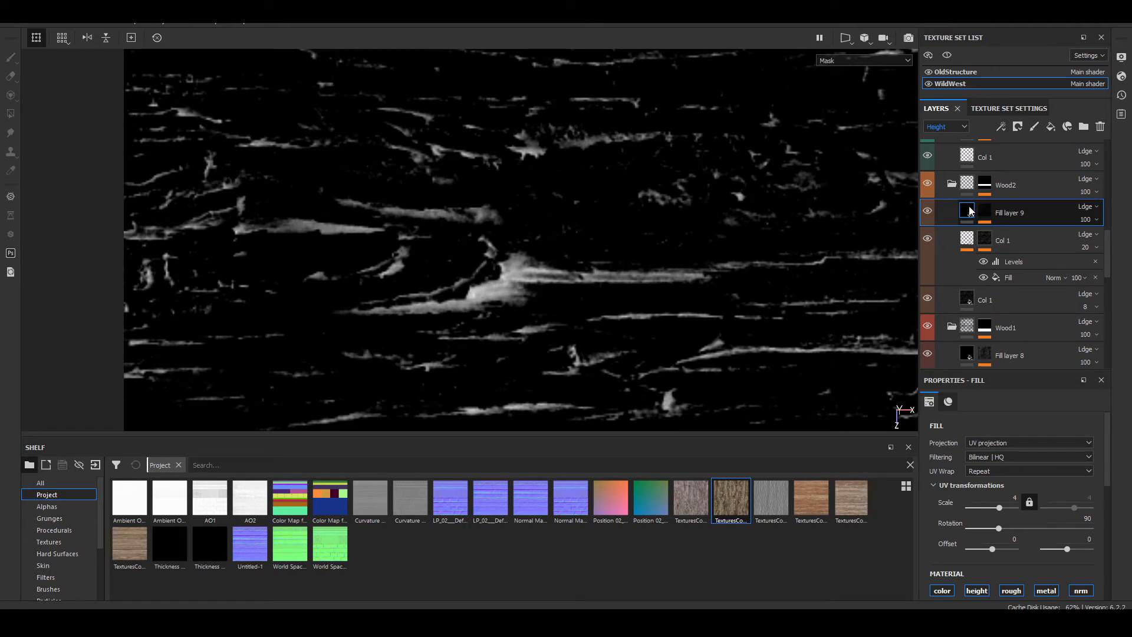
right_click(968, 206)
left_click(391, 235)
key("m")
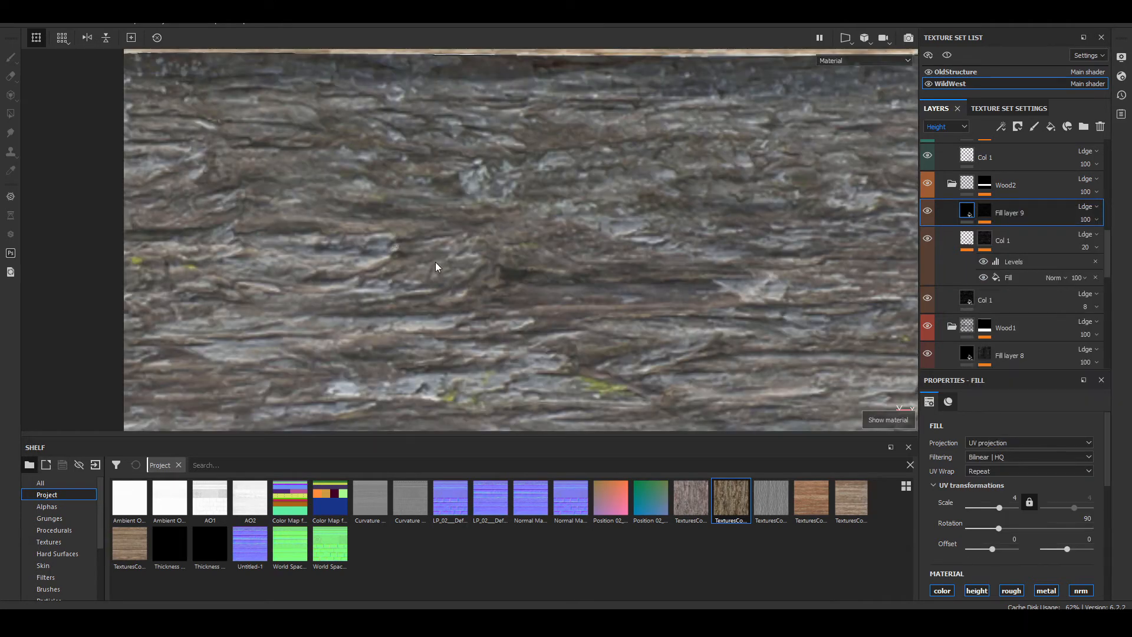
scroll(515, 273, "up", 3)
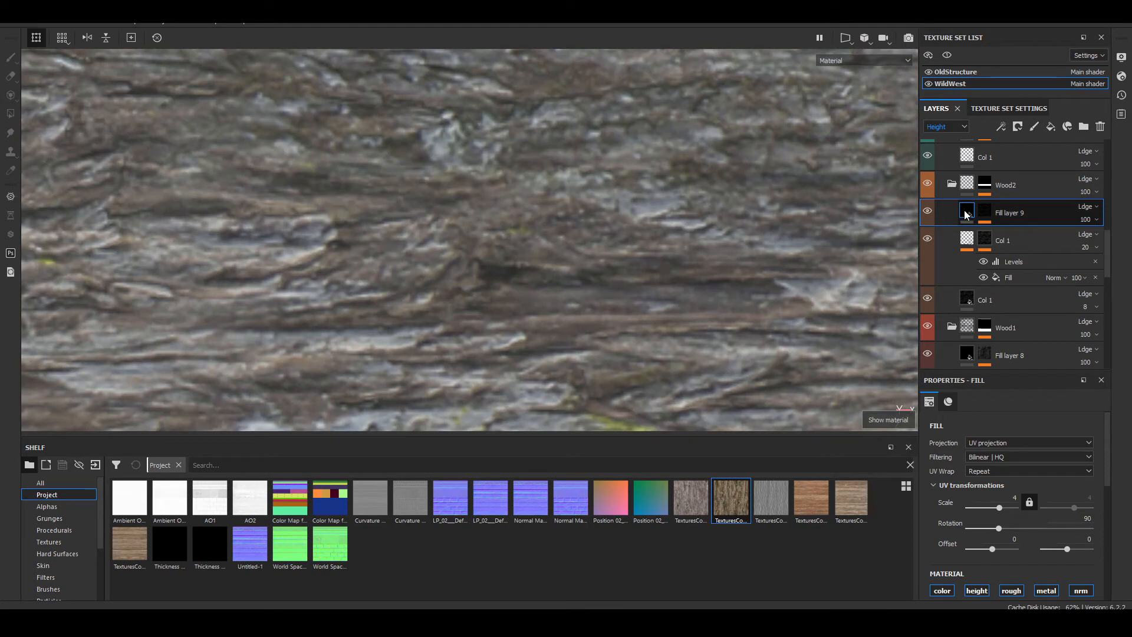
Step: Switch the layer stack to the Base Color channel and add a fill effect to the content of Wood2's top fill layer
left_click(946, 125)
left_click(949, 137)
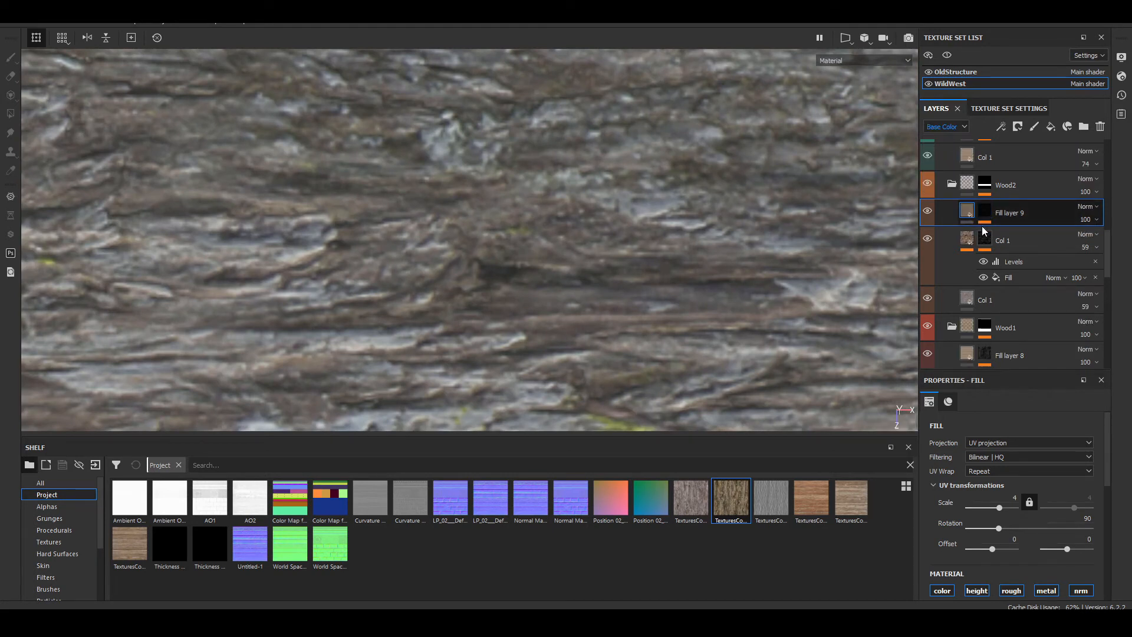
right_click(982, 226)
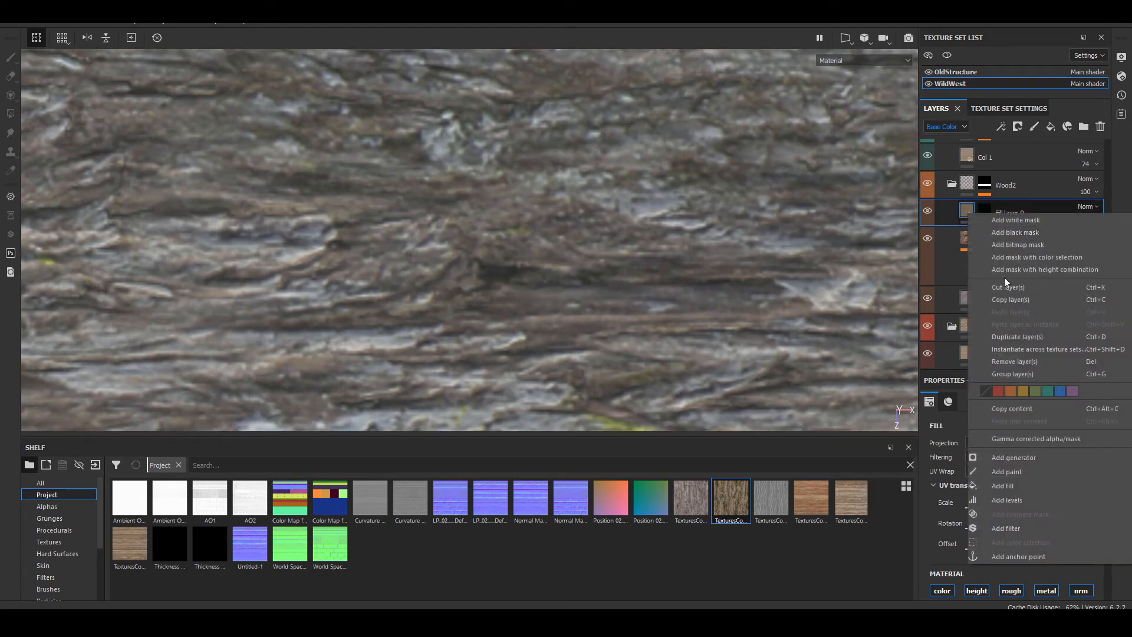
left_click(1035, 483)
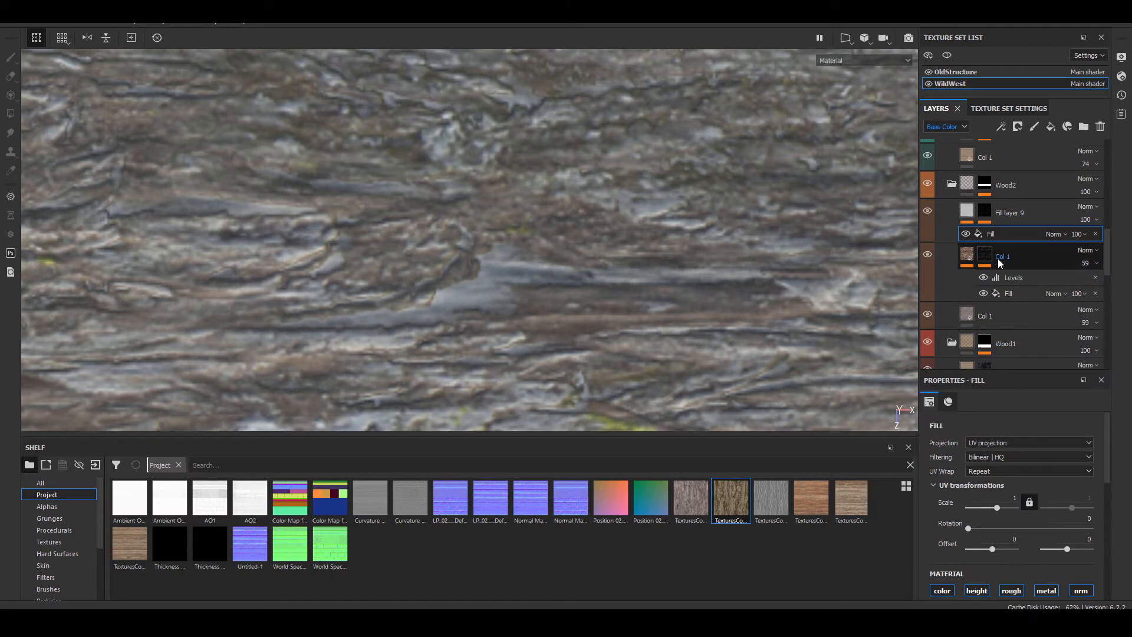
Step: Add a Contrast Luminosity filter to the content of Wood2's top fill layer, with contrast about 0.17 and luminosity about 0.19
right_click(973, 218)
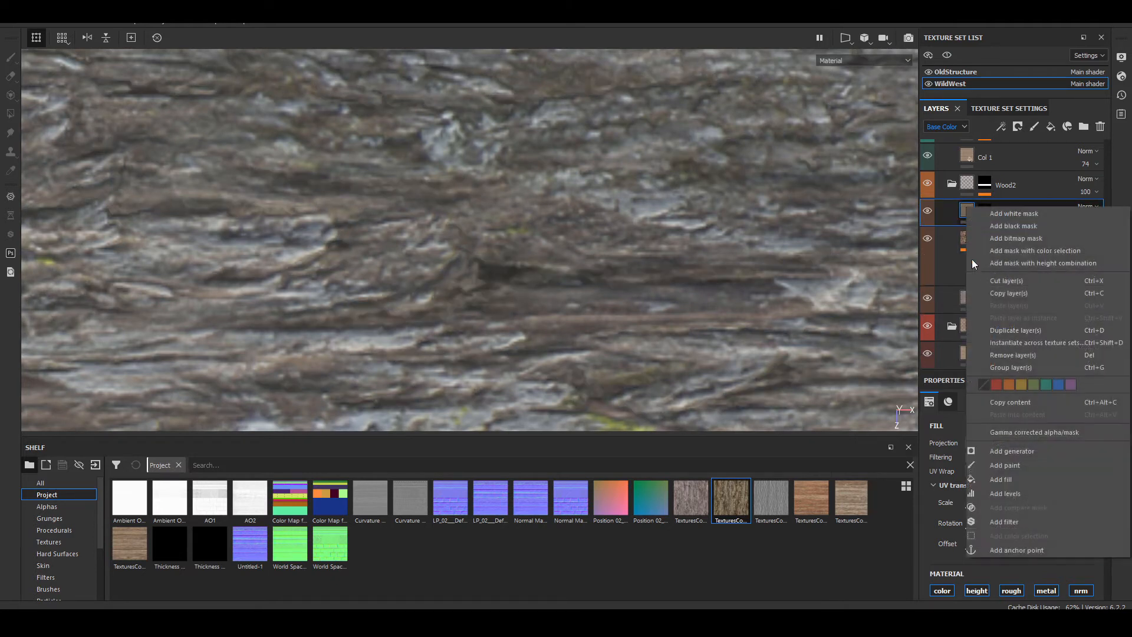
left_click(1010, 522)
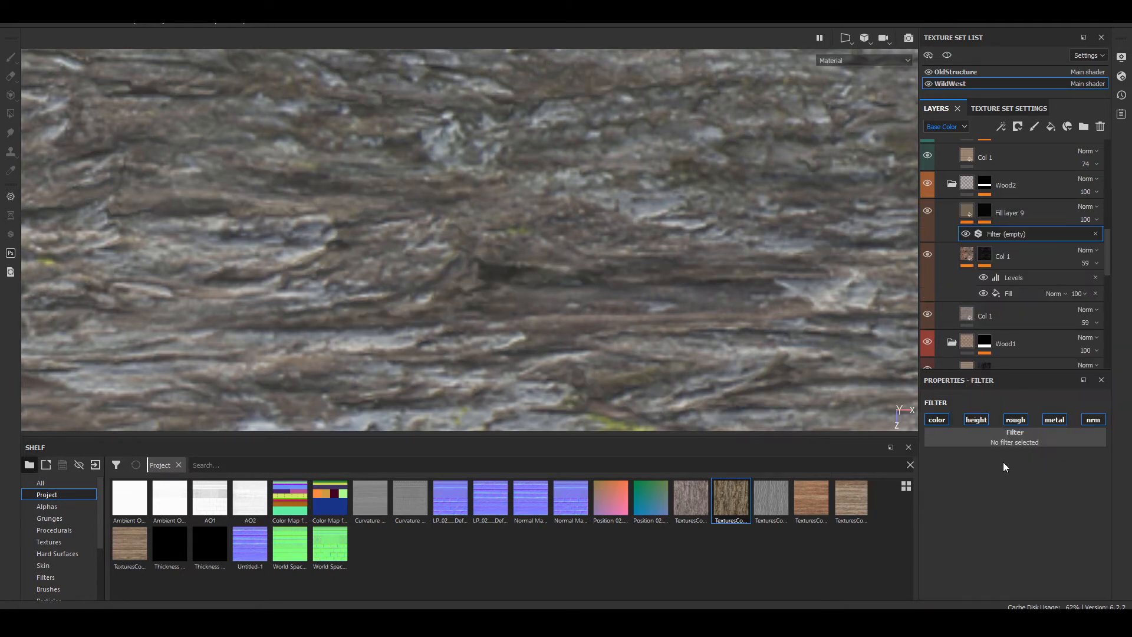
left_click(1013, 441)
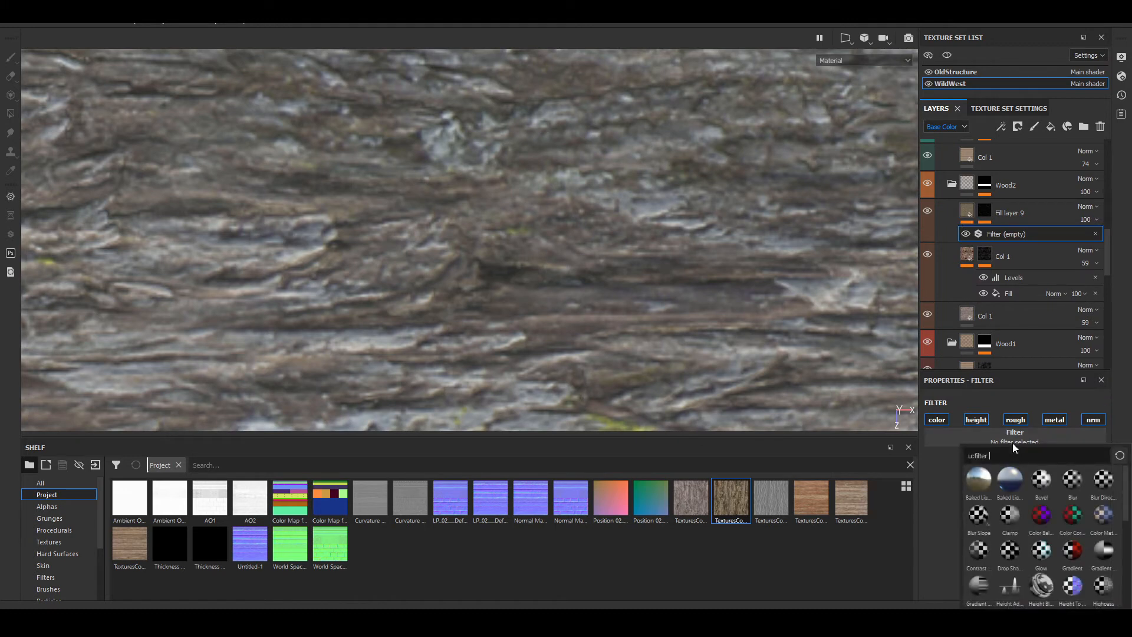
left_click(978, 546)
mouse_move(1022, 495)
left_mouse_down()
mouse_move(1094, 495)
mouse_move(1009, 482)
left_mouse_up()
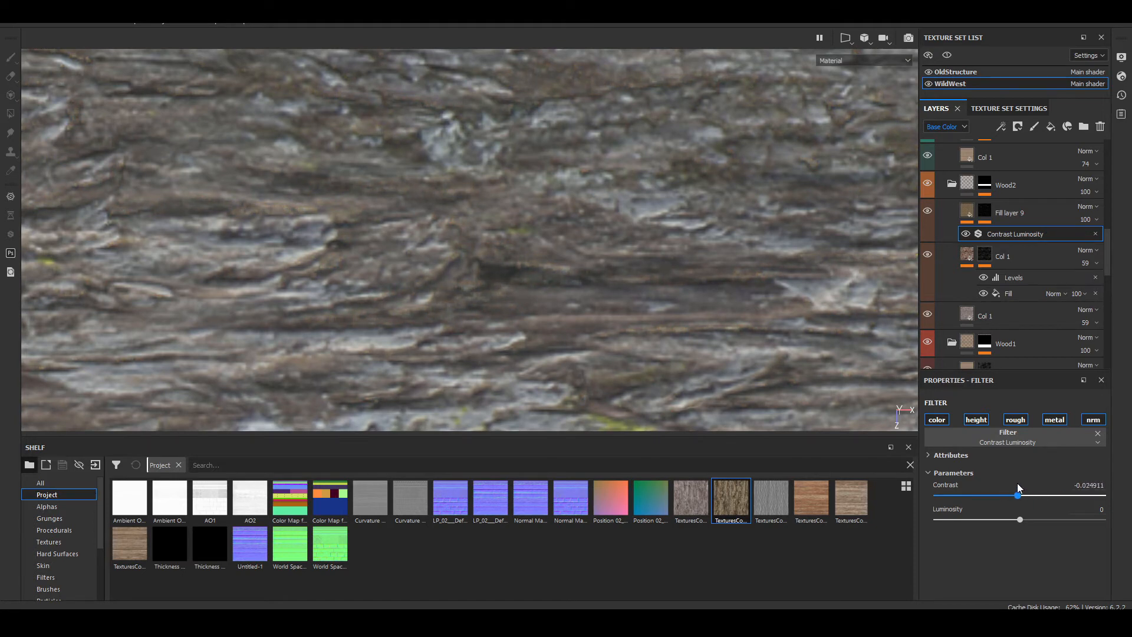
left_click_drag(1025, 494, 1036, 520)
scroll(405, 311, "down", 5)
scroll(404, 310, "up", 8)
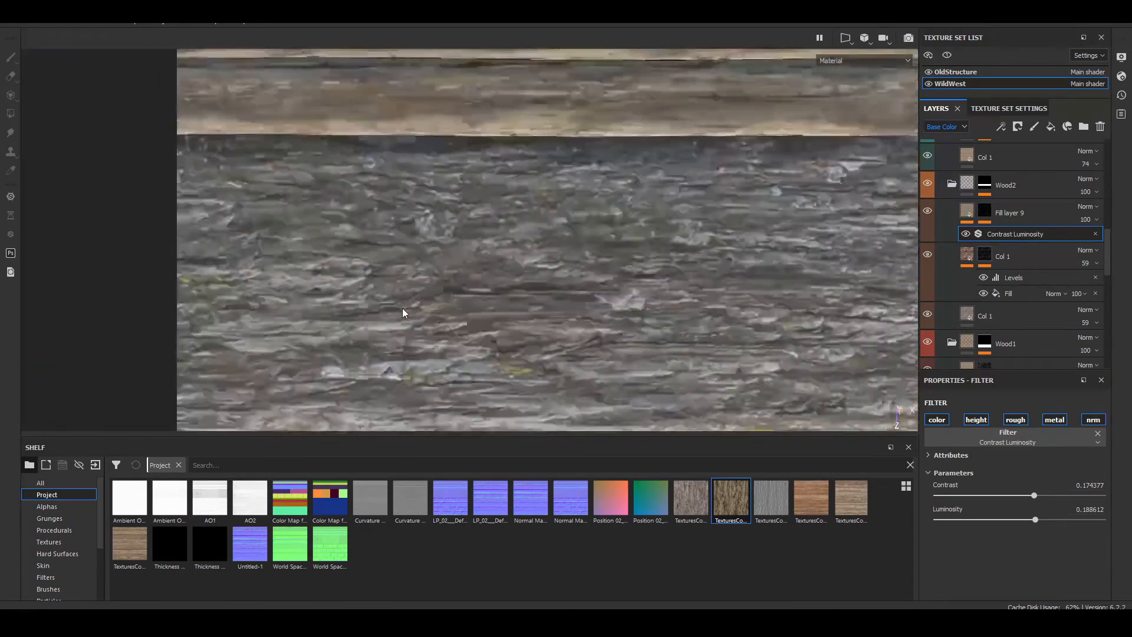
Step: Examine the bark strip in the mask, Base Color and material views, and compare it with Wood2's top fill layer hidden
left_click_drag(625, 373, 592, 276, "alt")
key("c")
key("c")
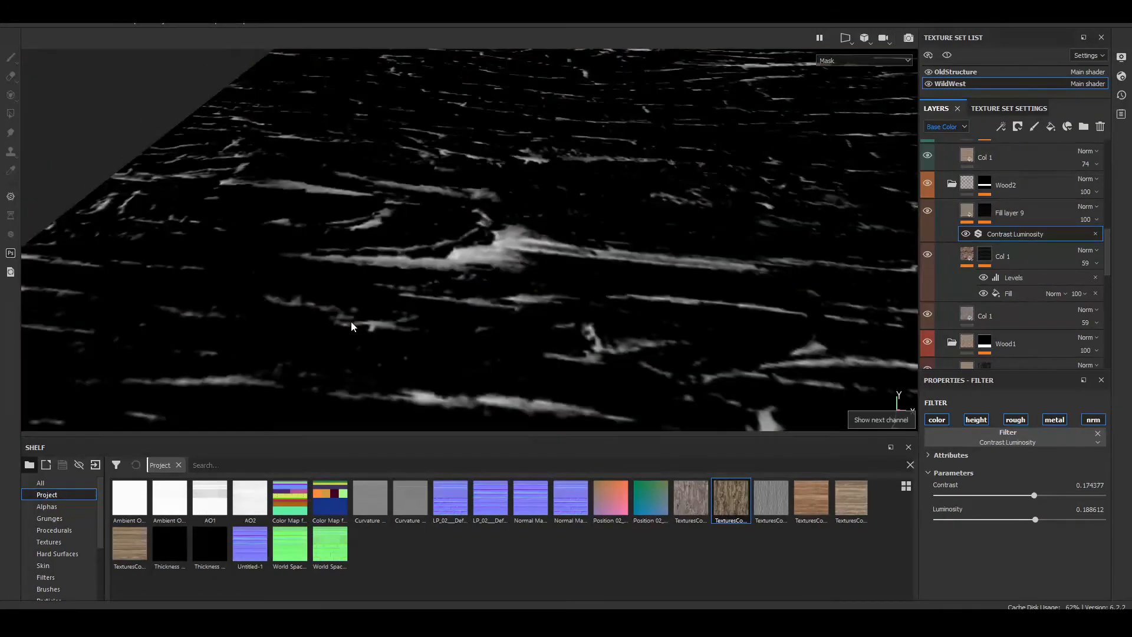
left_click_drag(289, 223, 378, 300, "alt")
scroll(376, 297, "down", 6)
middle_click_drag(361, 304, 343, 228, "alt")
scroll(337, 275, "up", 5)
middle_click_drag(454, 226, 437, 439, "alt")
scroll(304, 235, "up", 6)
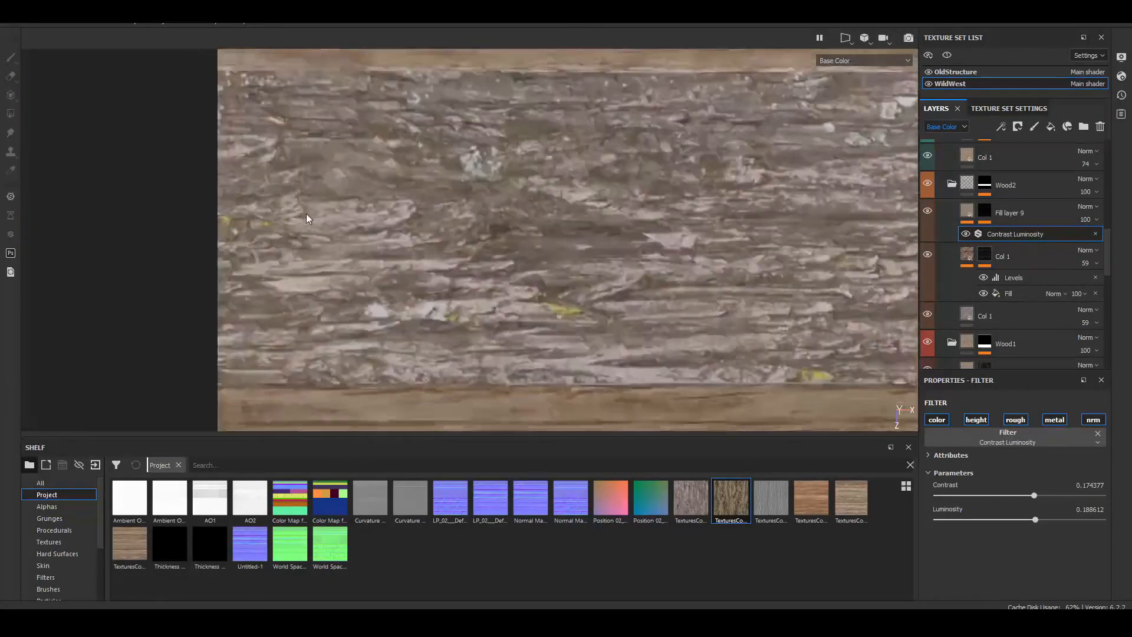
middle_click_drag(581, 262, 435, 260, "alt")
scroll(435, 260, "down", 5)
scroll(435, 260, "up", 7)
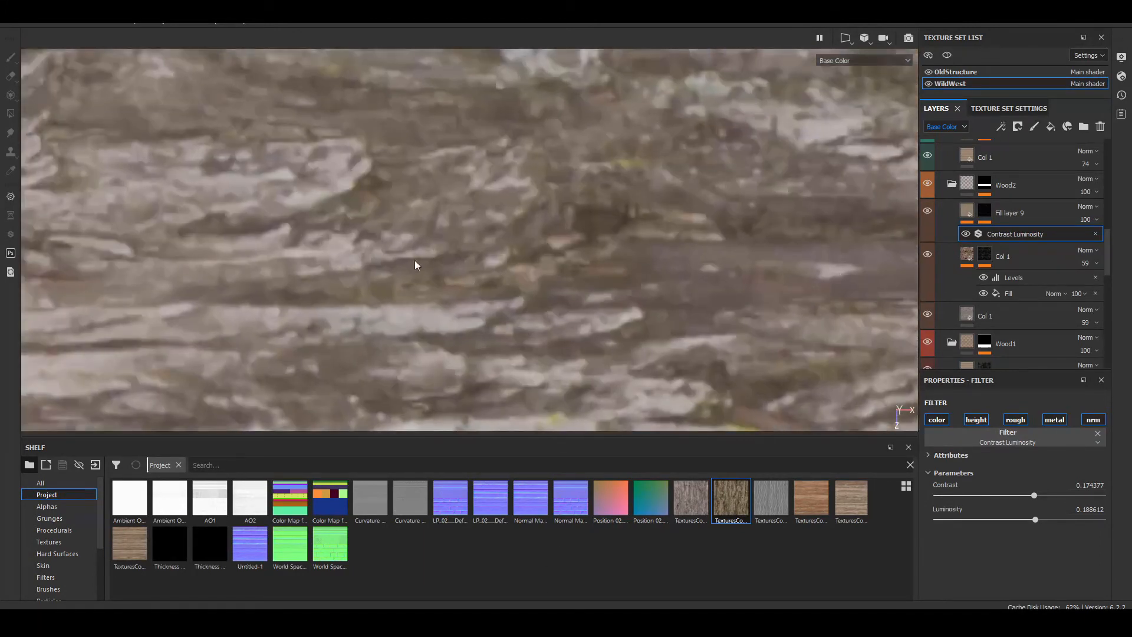
middle_click_drag(141, 210, 525, 257, "alt")
key("m")
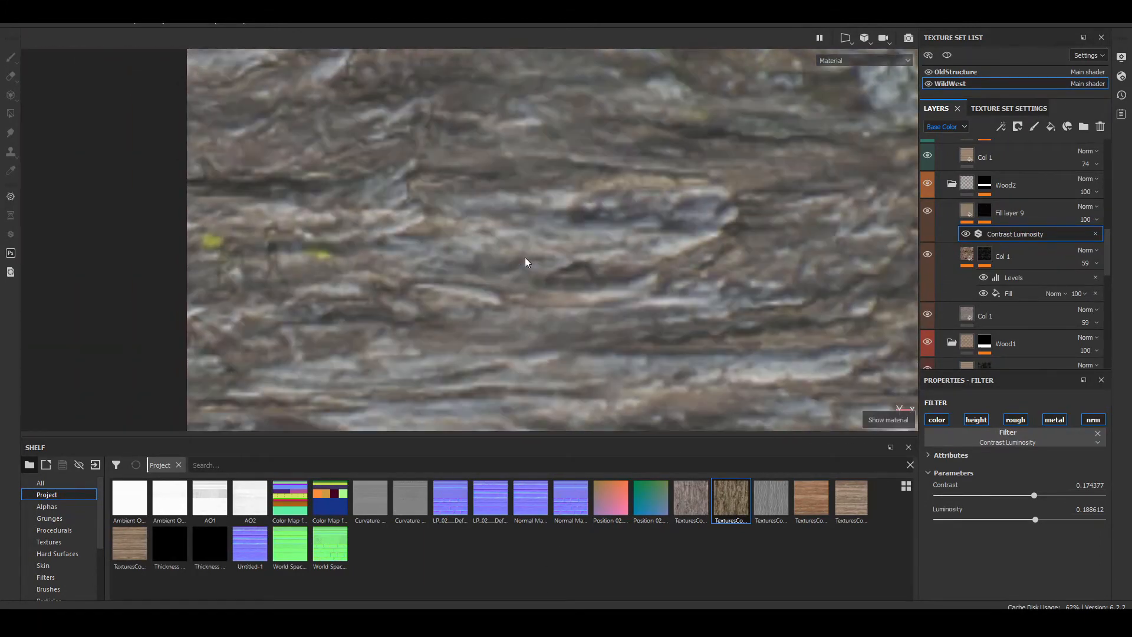
left_click(925, 212)
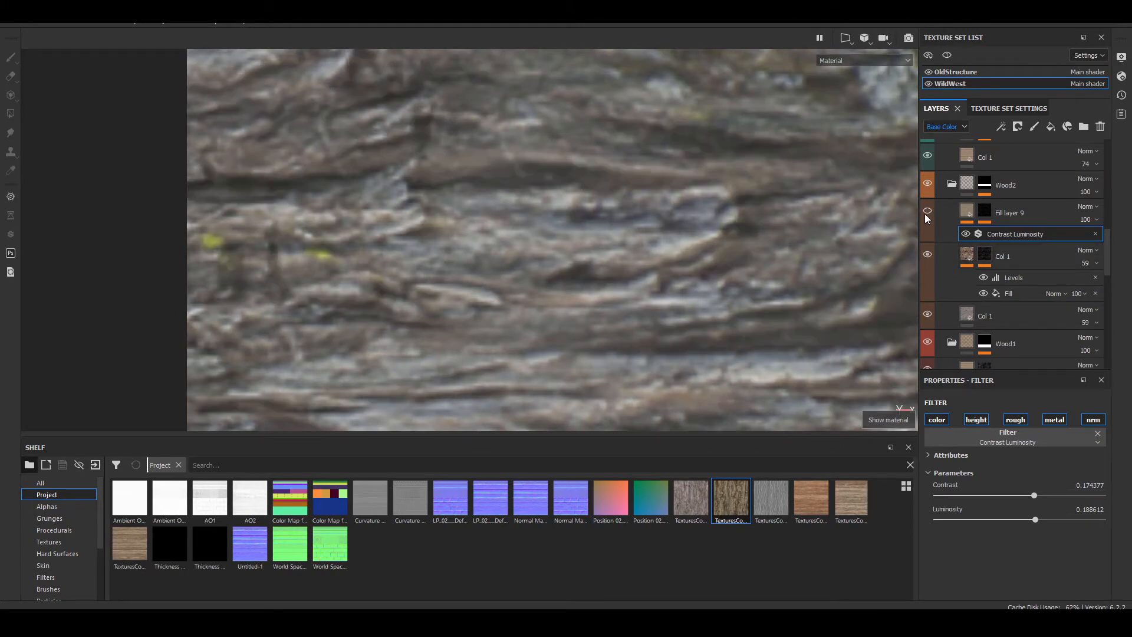
left_click(925, 214)
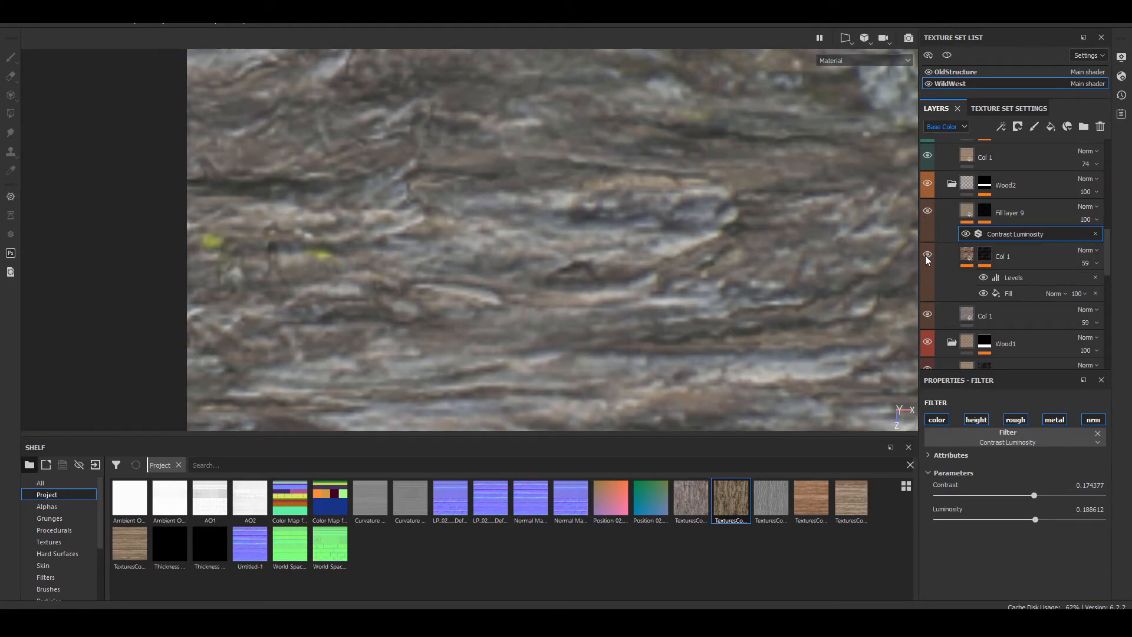
Step: In the Contrast Luminosity filter of Wood2's masked Col 1 layer, set contrast to 1 and luminosity to about -0.62
left_click(966, 260)
scroll(984, 534, "down", 3)
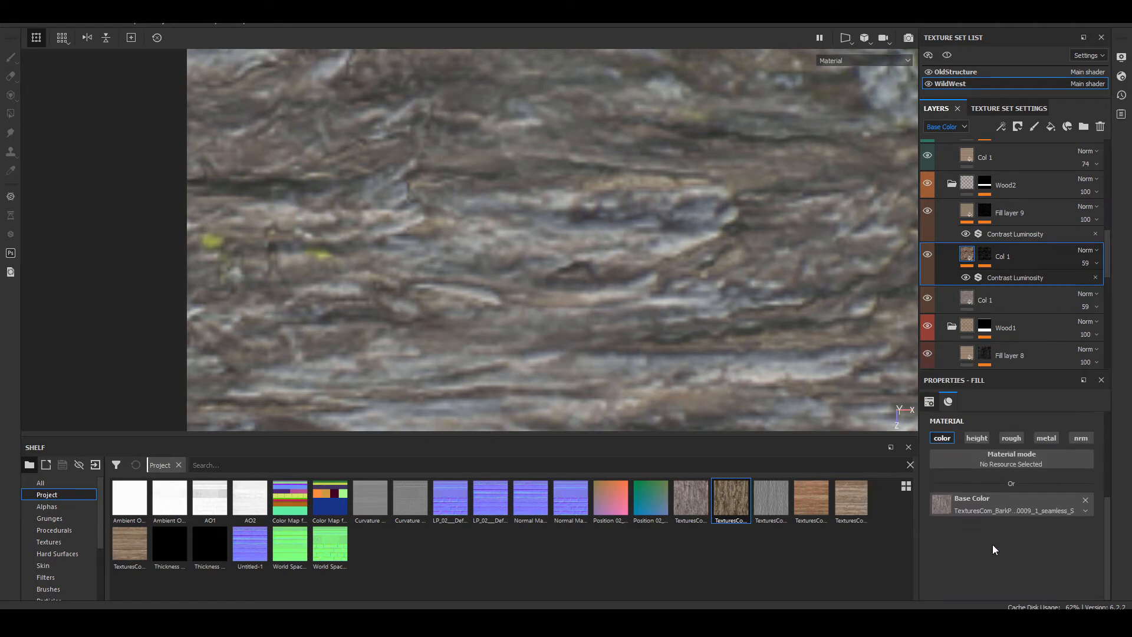
left_click(986, 273)
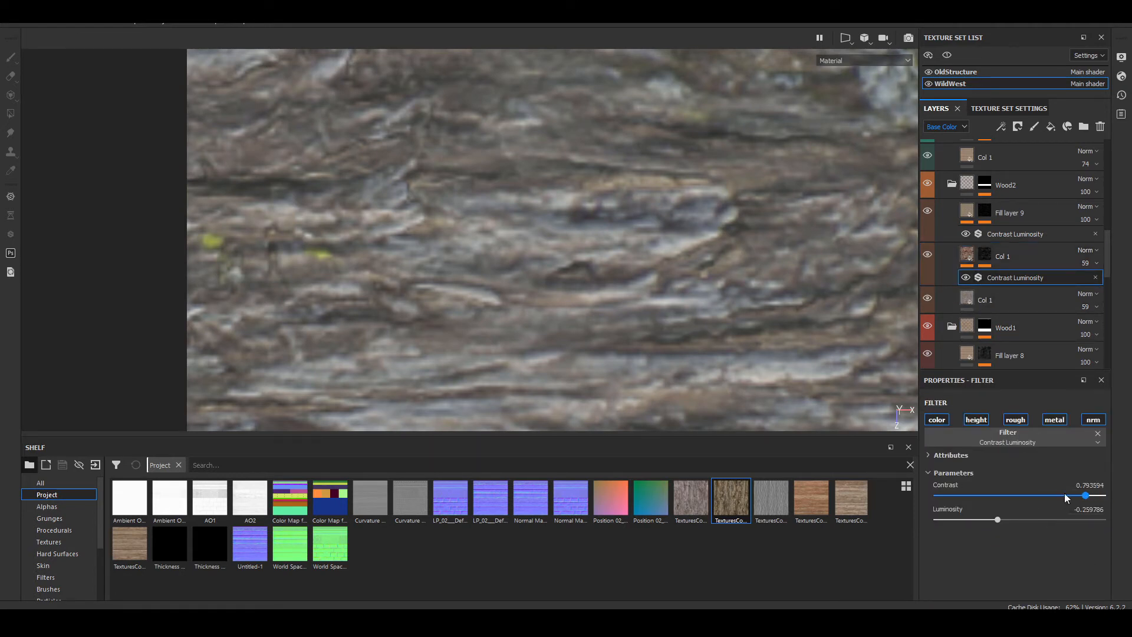
left_click_drag(1064, 493, 1104, 494)
left_click_drag(998, 519, 879, 515)
mouse_move(976, 518)
left_mouse_down()
mouse_move(1018, 521)
mouse_move(956, 515)
mouse_move(968, 519)
left_mouse_up()
scroll(488, 279, "down", 5)
middle_click_drag(725, 300, 718, 278, "alt")
scroll(538, 299, "up", 5)
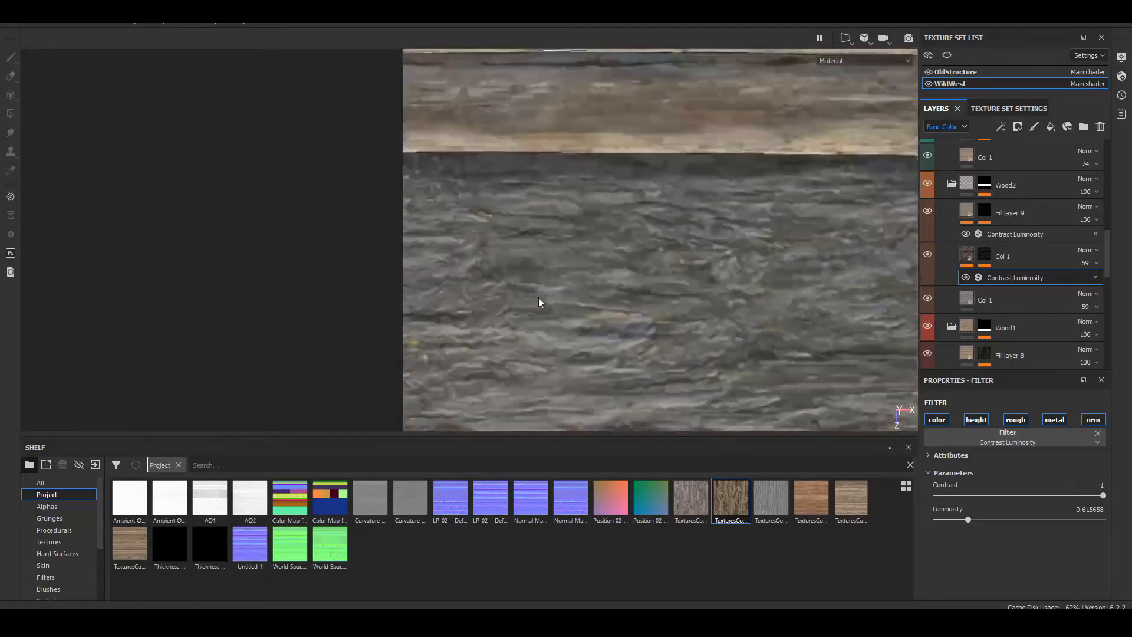
Step: Undo the luminosity change, lower it again to about -0.62, and compare the bark with the bottom Col 1 layer hidden
key("ctrl+z")
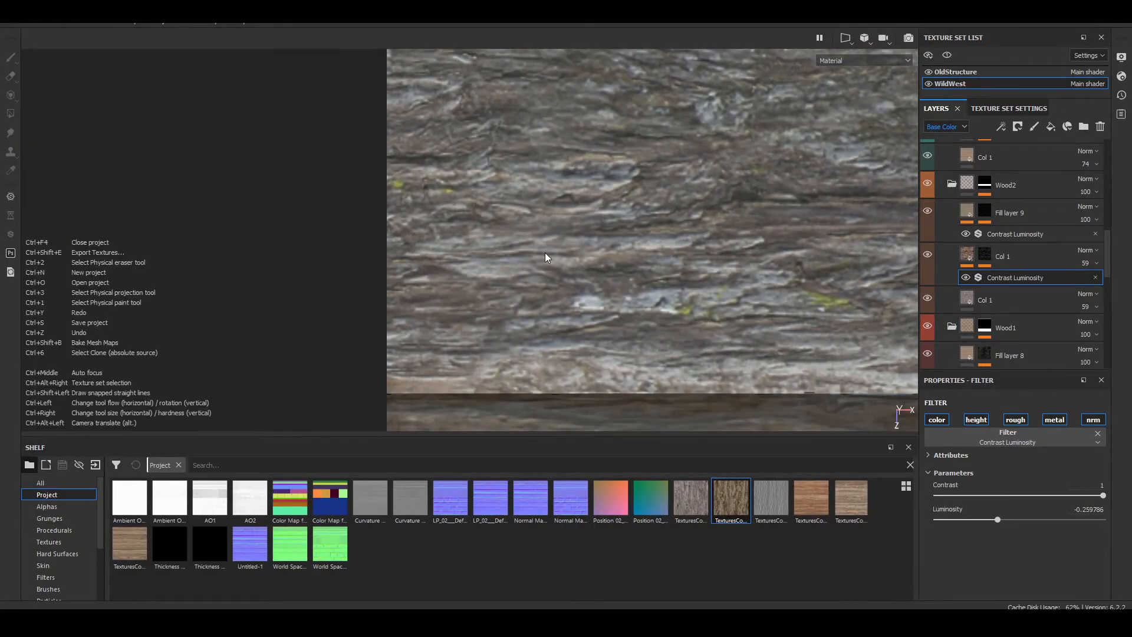
left_click_drag(998, 520, 965, 526)
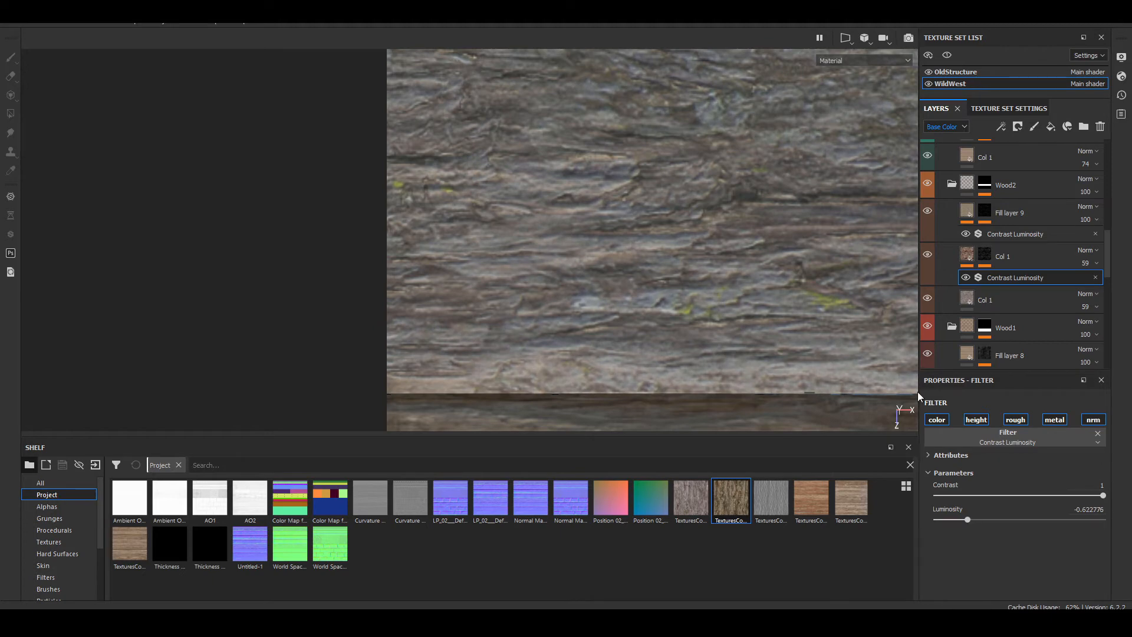
left_click(928, 298)
left_click(930, 298)
Step: Examine the bark strip from several angles and compare it with the neighbouring wood, metal and stone strips
middle_click_drag(543, 91, 356, 106, "alt")
scroll(487, 282, "down", 2)
scroll(488, 284, "up", 5)
left_click_drag(487, 284, 460, 173, "alt")
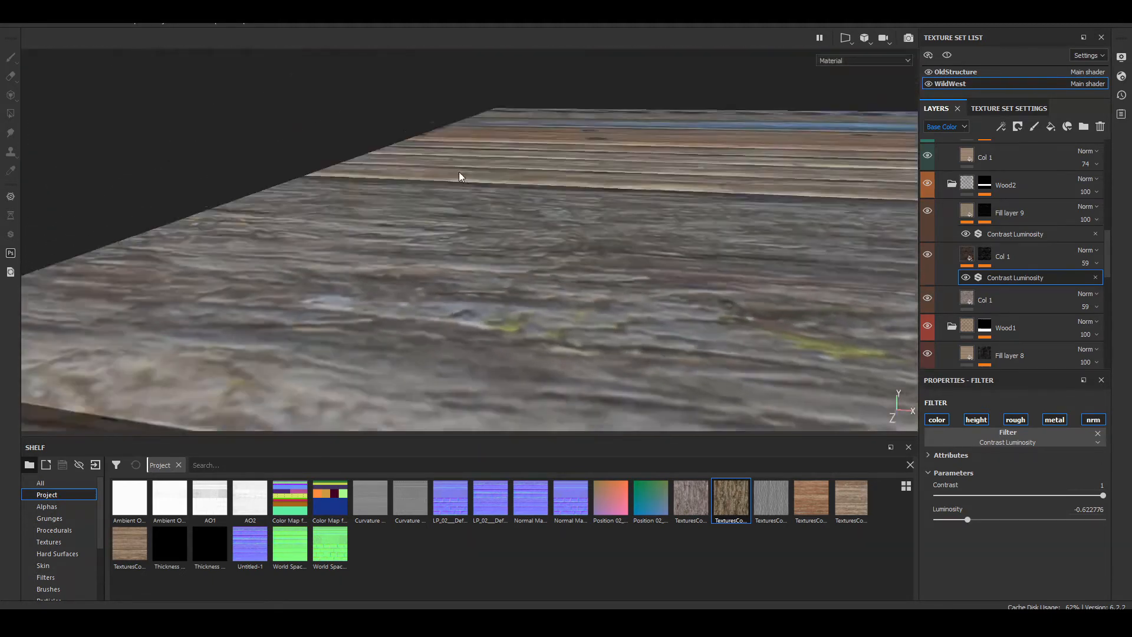
right_click_drag(460, 173, 380, 198, "shift")
scroll(380, 198, "down", 3)
left_click_drag(380, 202, 680, 317, "alt")
scroll(680, 316, "up", 1)
middle_click_drag(678, 303, 216, 261, "alt")
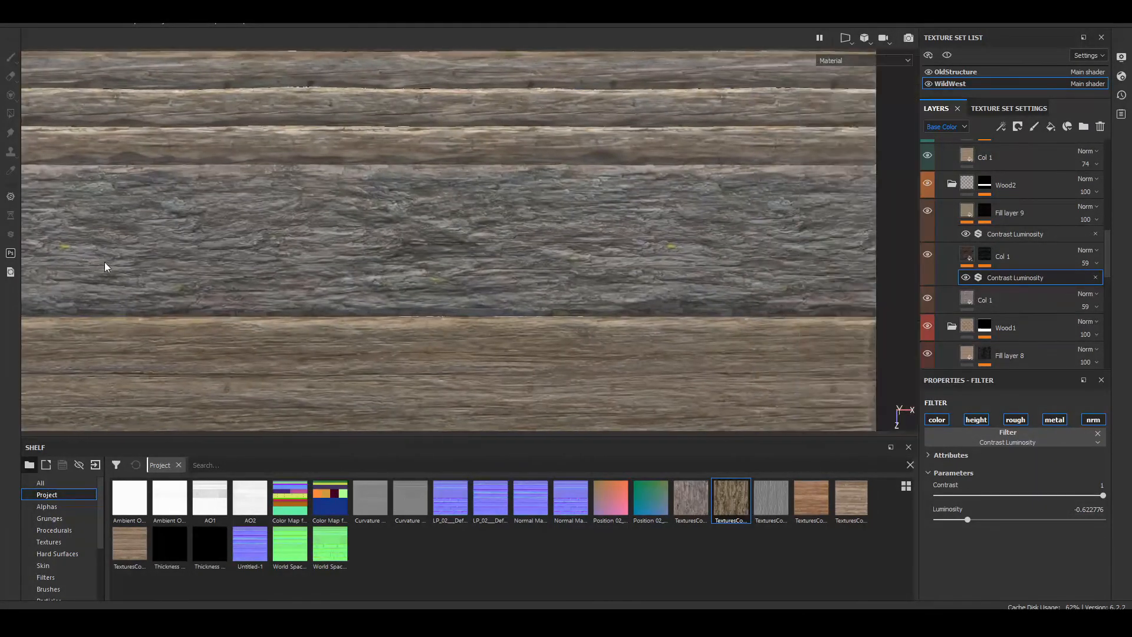
scroll(381, 256, "down", 4)
middle_click_drag(319, 256, 450, 290, "alt")
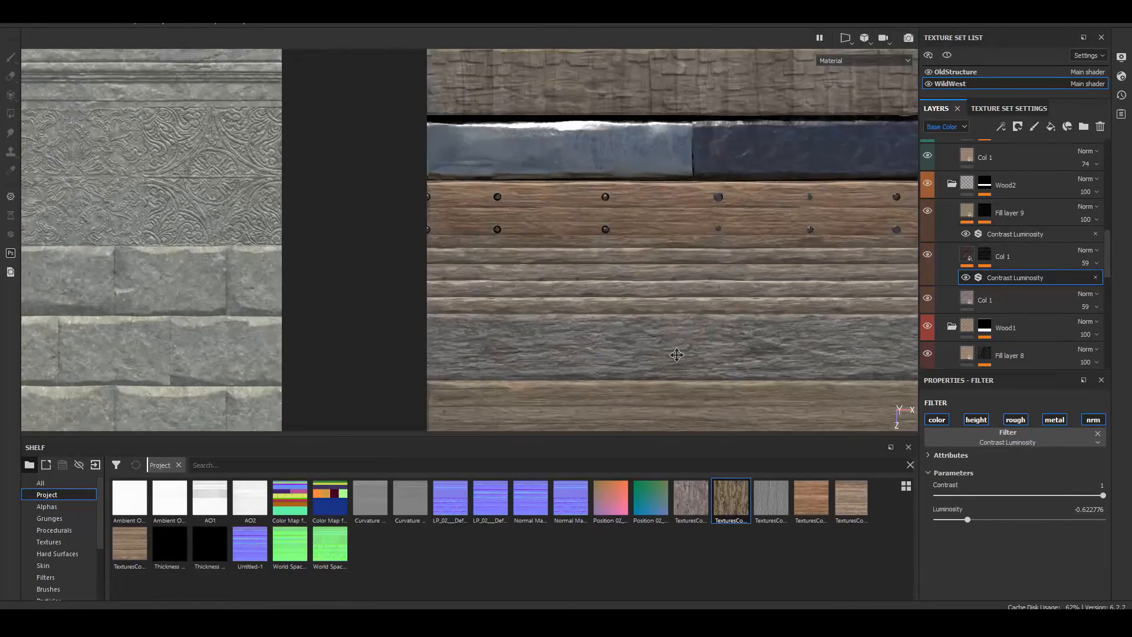
Step: Add a fill layer above Col 1 in the Wood 3 folder and mask it with the Edges Strong smart mask
scroll(1060, 326, "up", 2)
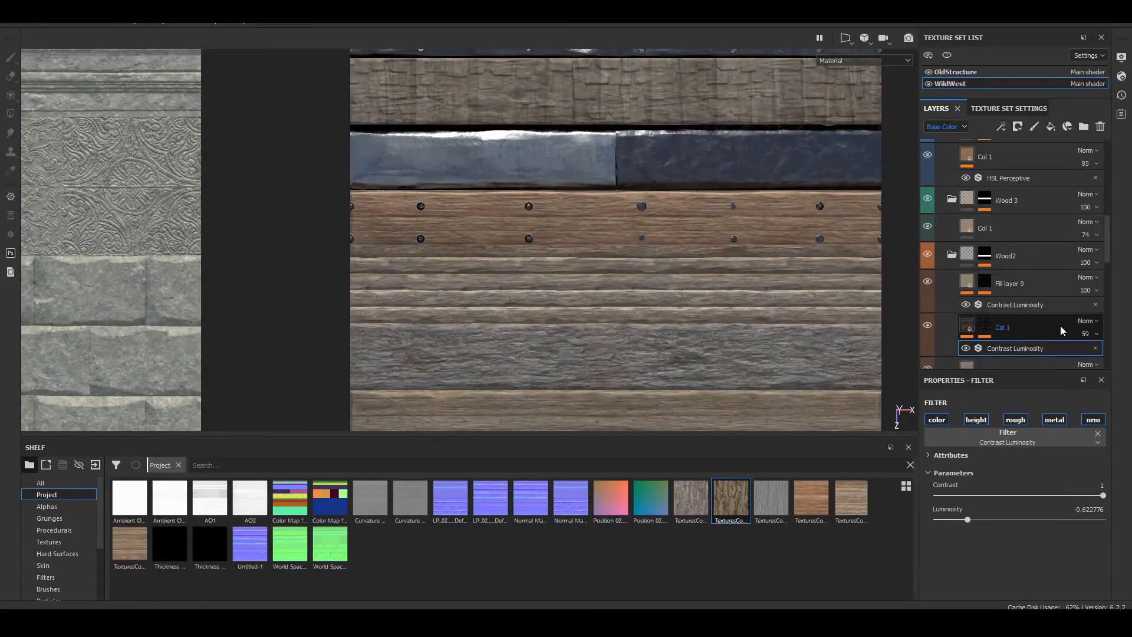
left_click(968, 225)
left_click(927, 224)
left_click(926, 224)
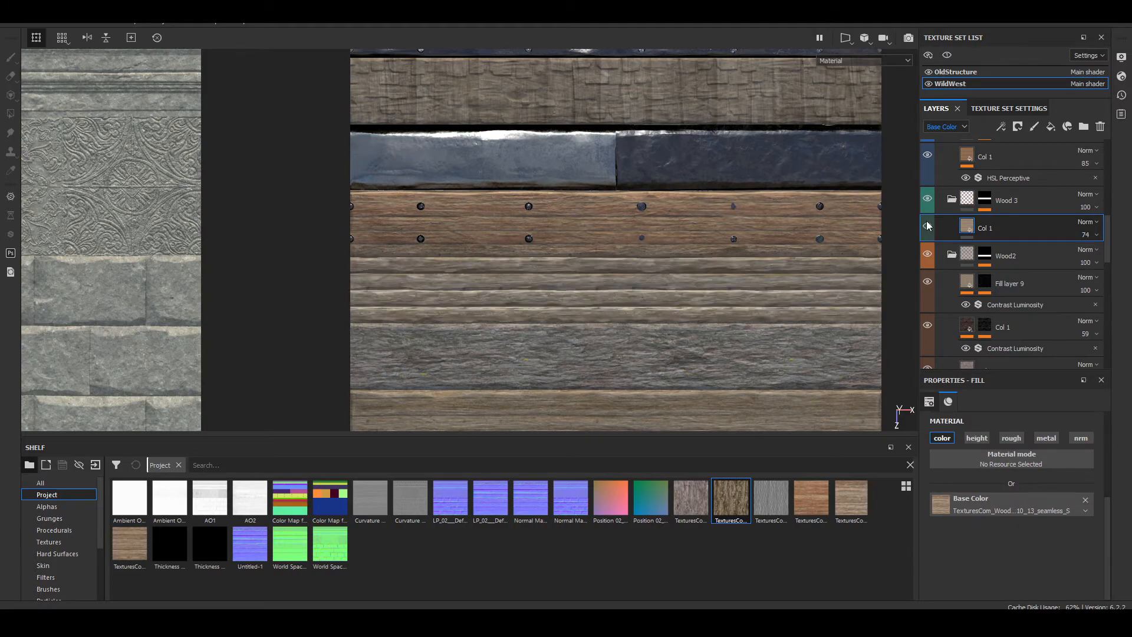
scroll(318, 301, "up", 5)
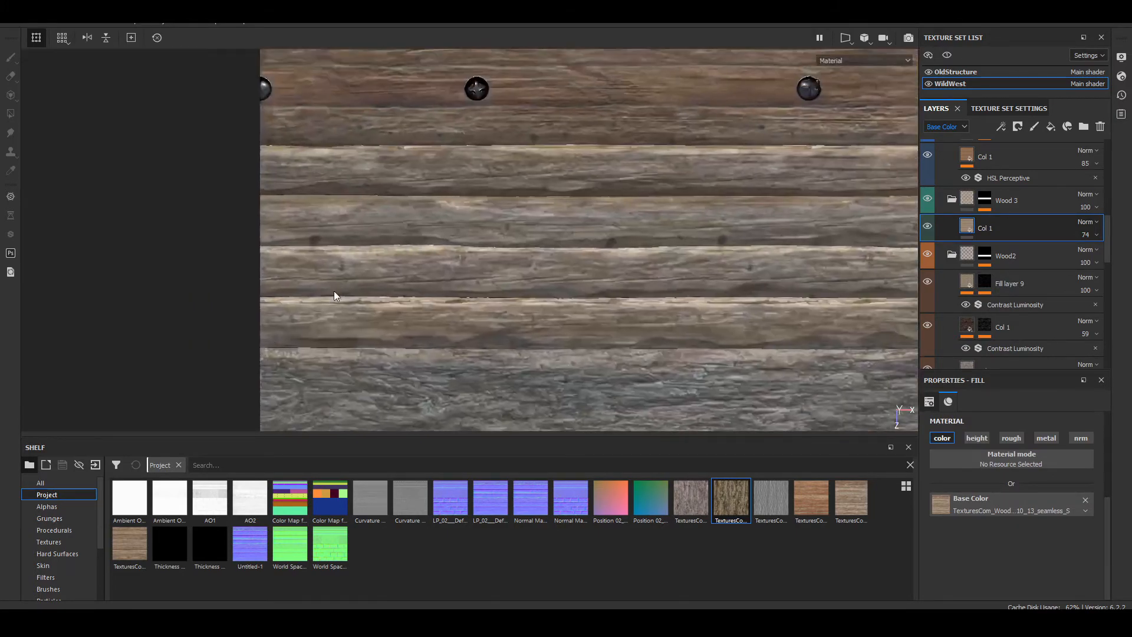
left_click_drag(333, 294, 614, 269, "alt")
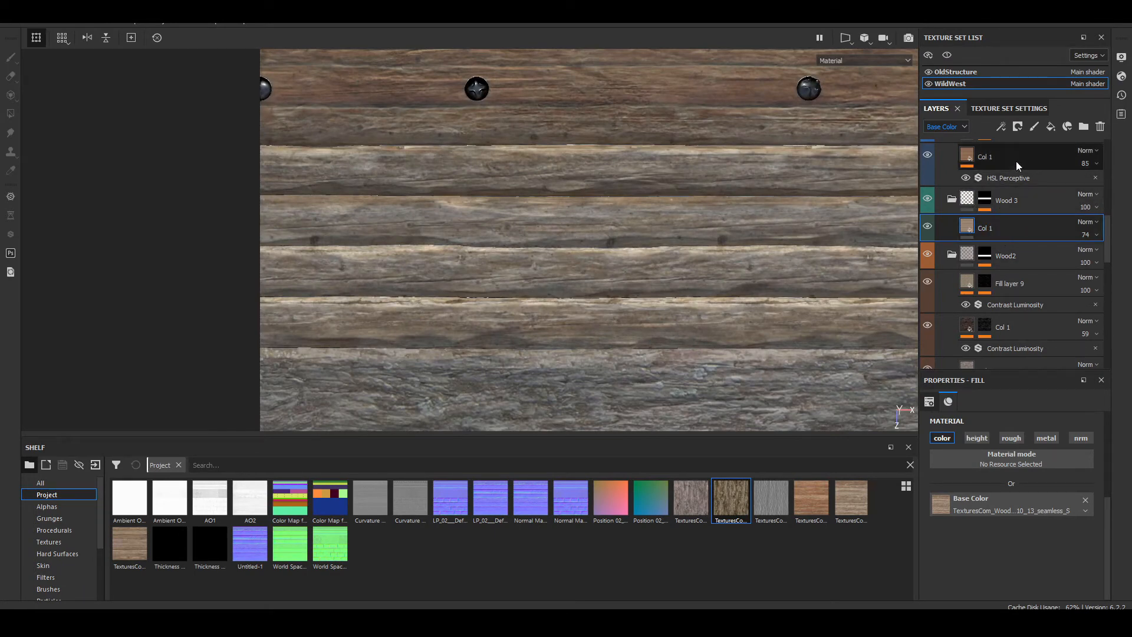
left_click(1052, 128)
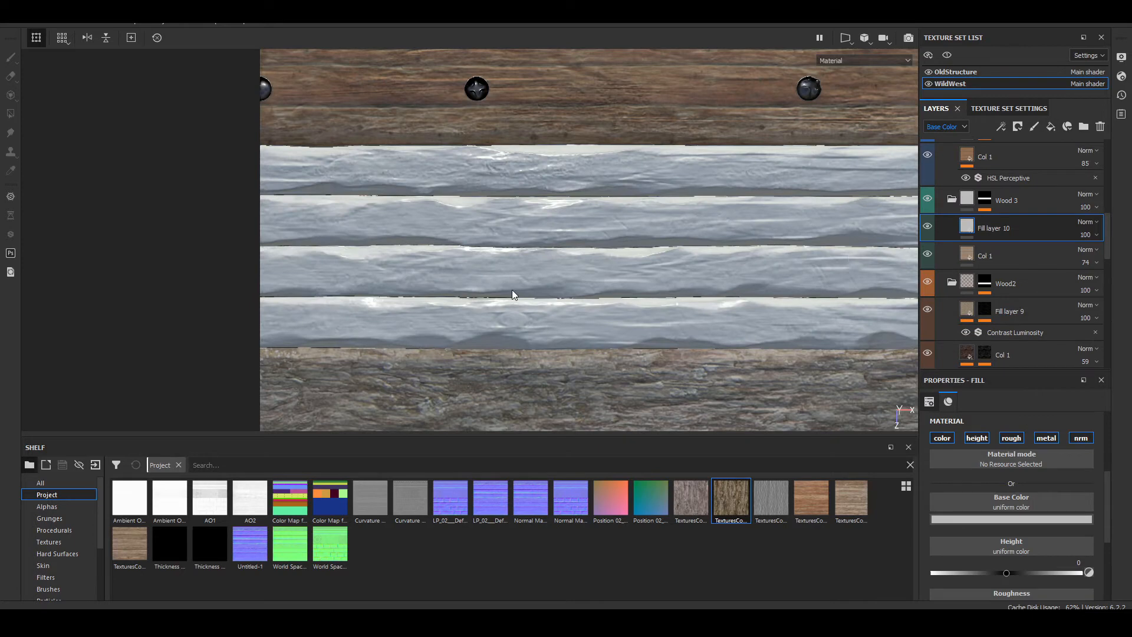
scroll(59, 518, "down", 3)
left_click(71, 565)
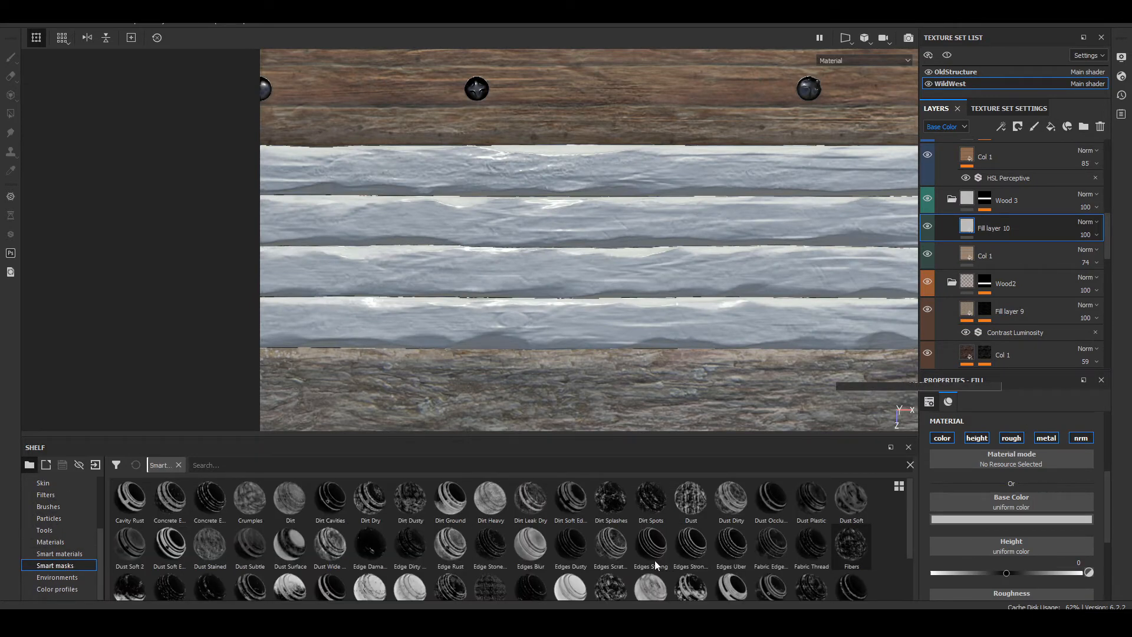
mouse_move(656, 564)
left_mouse_down()
mouse_move(1056, 271)
mouse_move(1023, 228)
left_mouse_up()
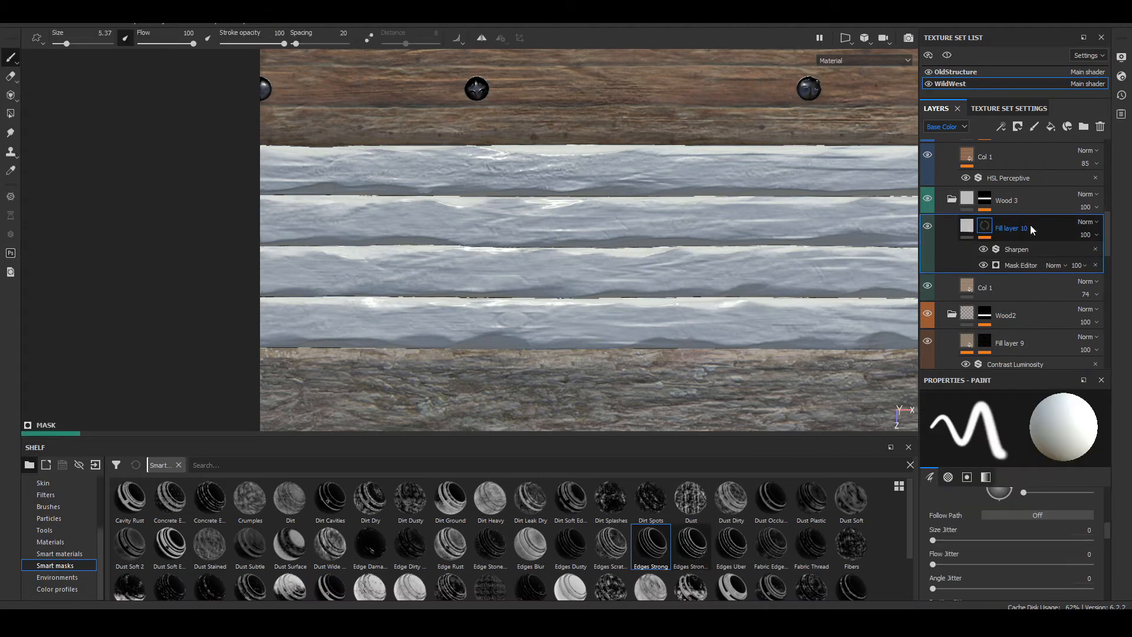
middle_click_drag(826, 232, 386, 266, "alt")
scroll(438, 269, "down", 5)
scroll(223, 239, "up", 6)
Step: Assign the TexturesCom wood texture ending in 028_8_seamless_S as the new fill layer's base color and keep only its color channel active
left_click(964, 229)
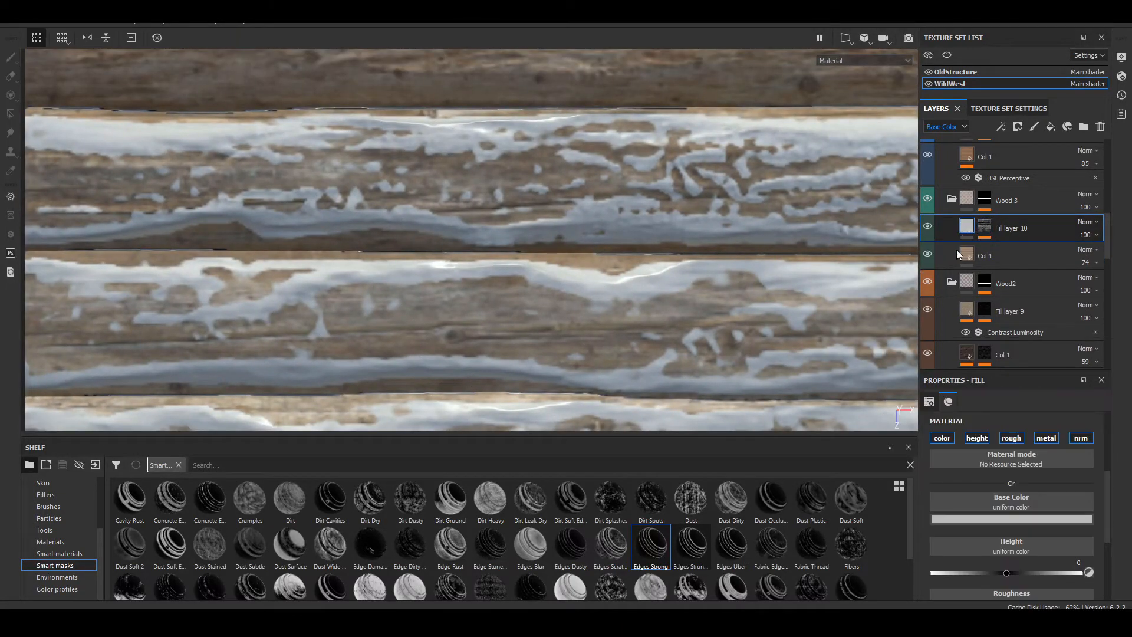
scroll(51, 550, "up", 3)
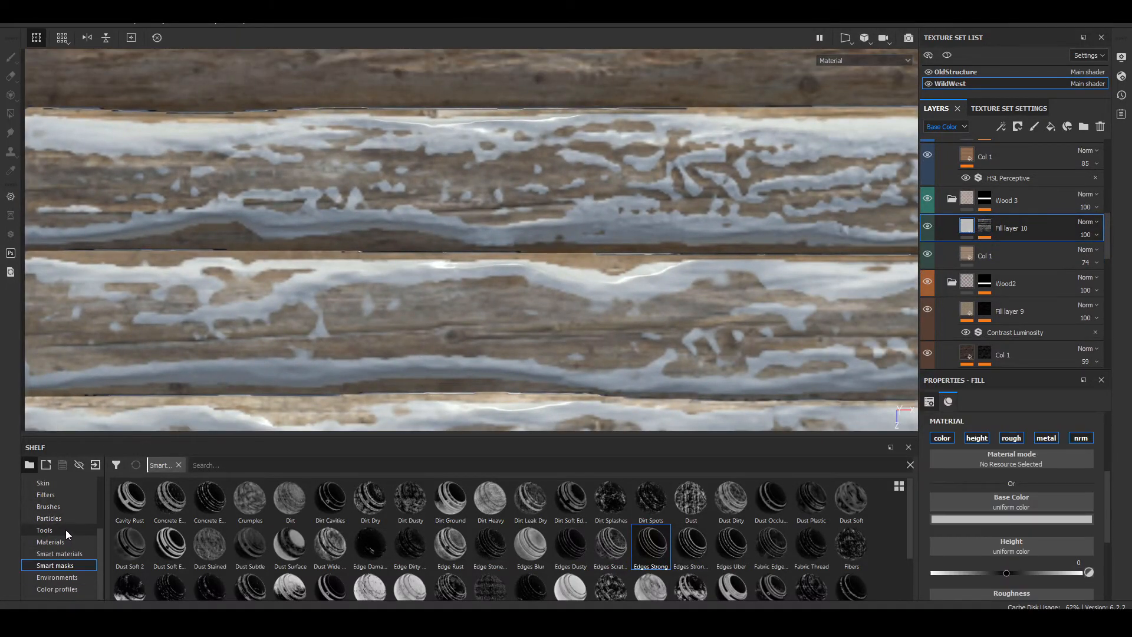
left_click(65, 496)
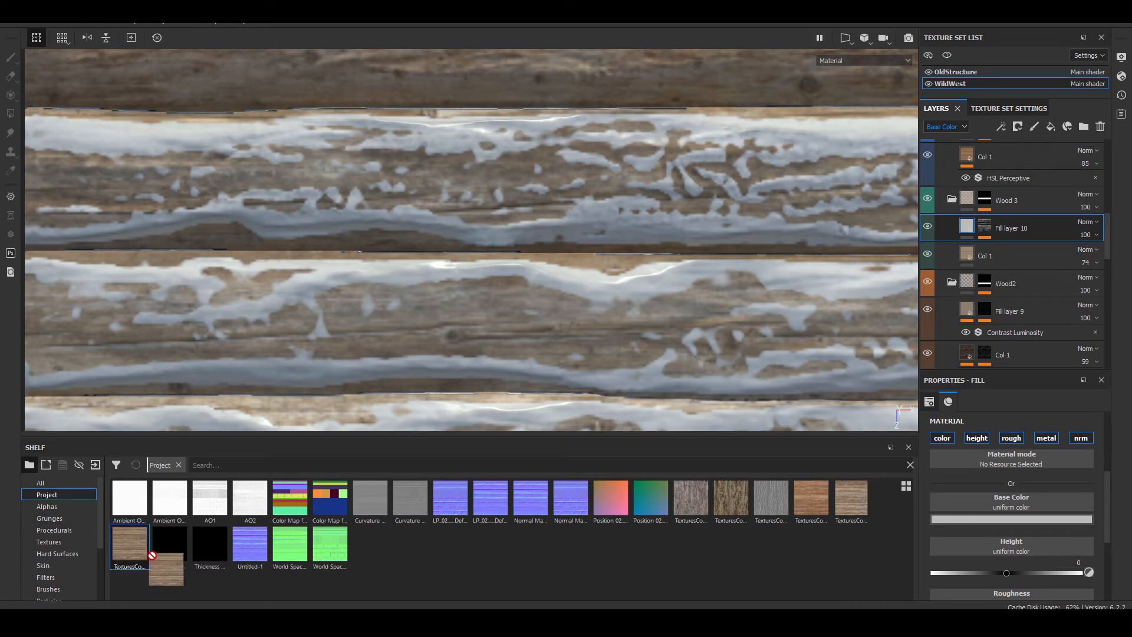
left_click_drag(130, 543, 981, 504)
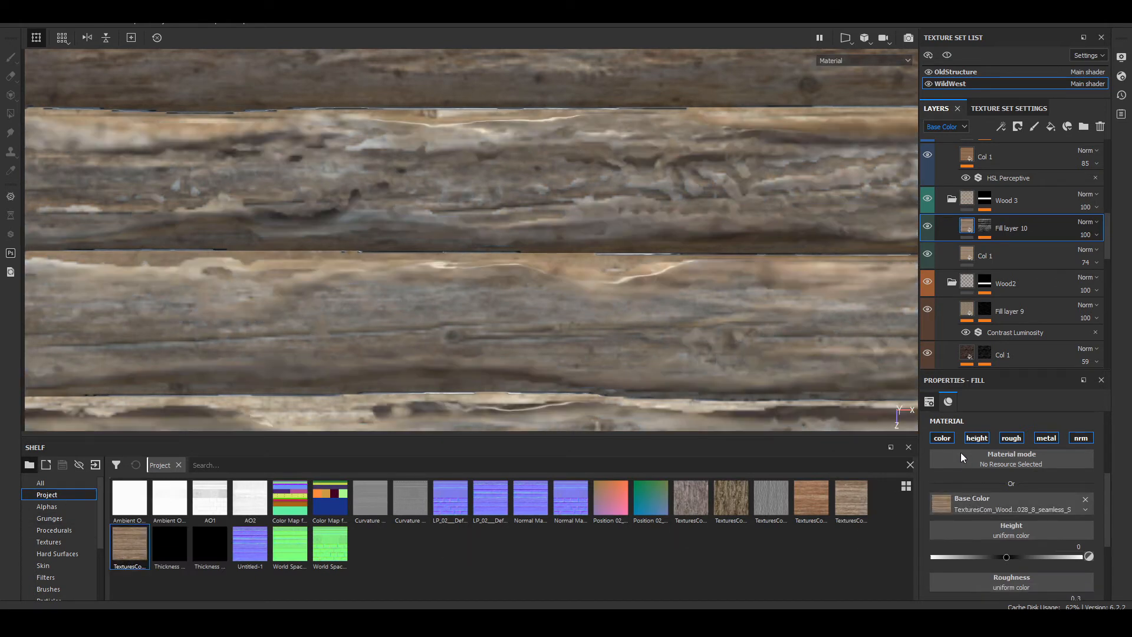
left_click(978, 438)
left_click(1013, 437)
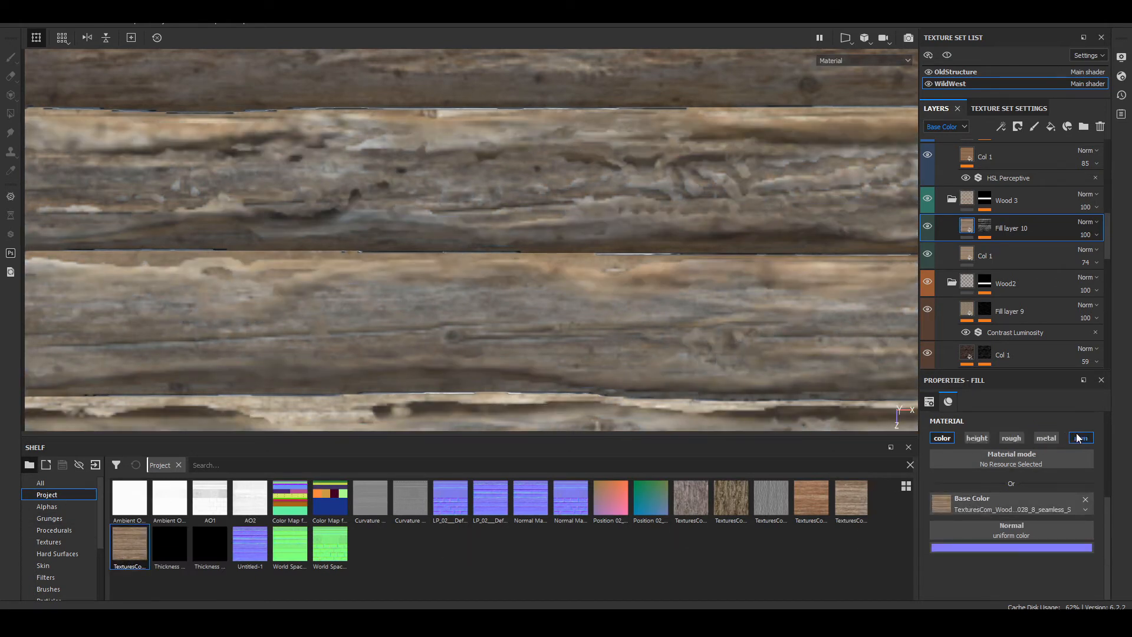
left_click(1046, 438)
left_click(1082, 439)
Step: View the planks in the base color channel and set Fill layer 10's opacity in the Wood 3 folder to 60
scroll(489, 146, "down", 6)
middle_click_drag(486, 160, 284, 274, "alt")
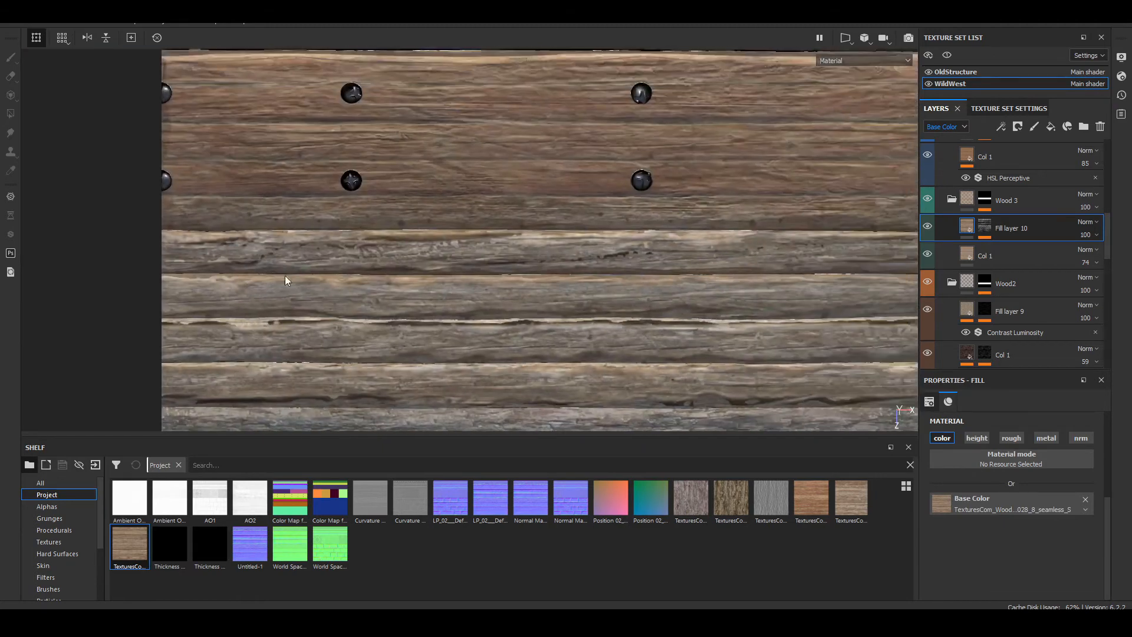
scroll(339, 228, "up", 3)
key("c")
scroll(455, 240, "up", 3)
scroll(472, 310, "down", 3)
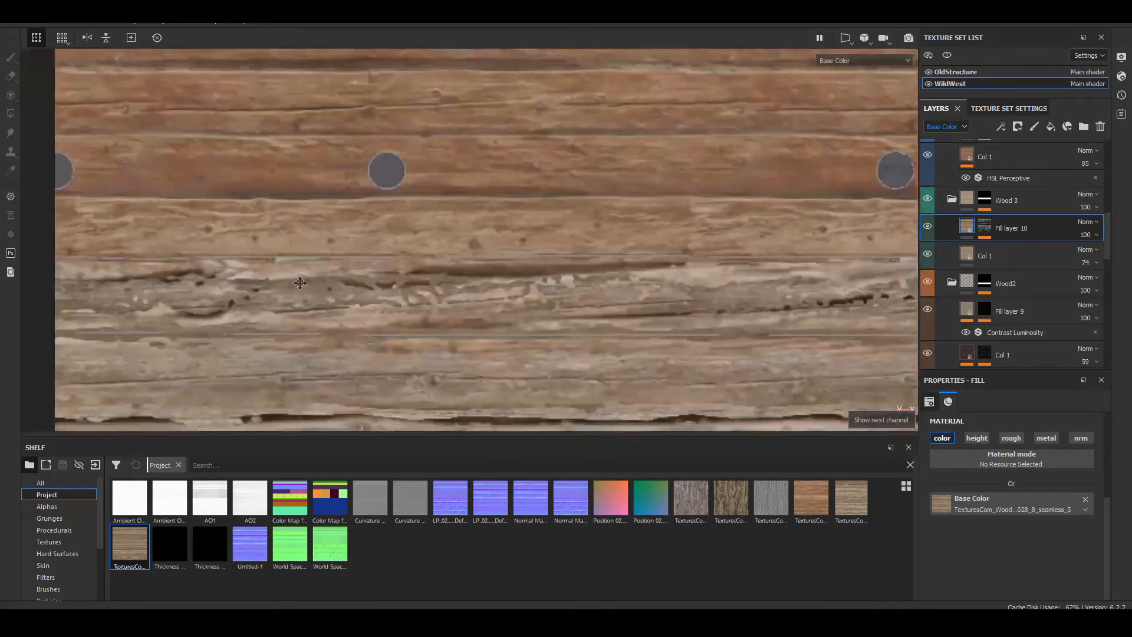
middle_click_drag(481, 303, 638, 200, "alt")
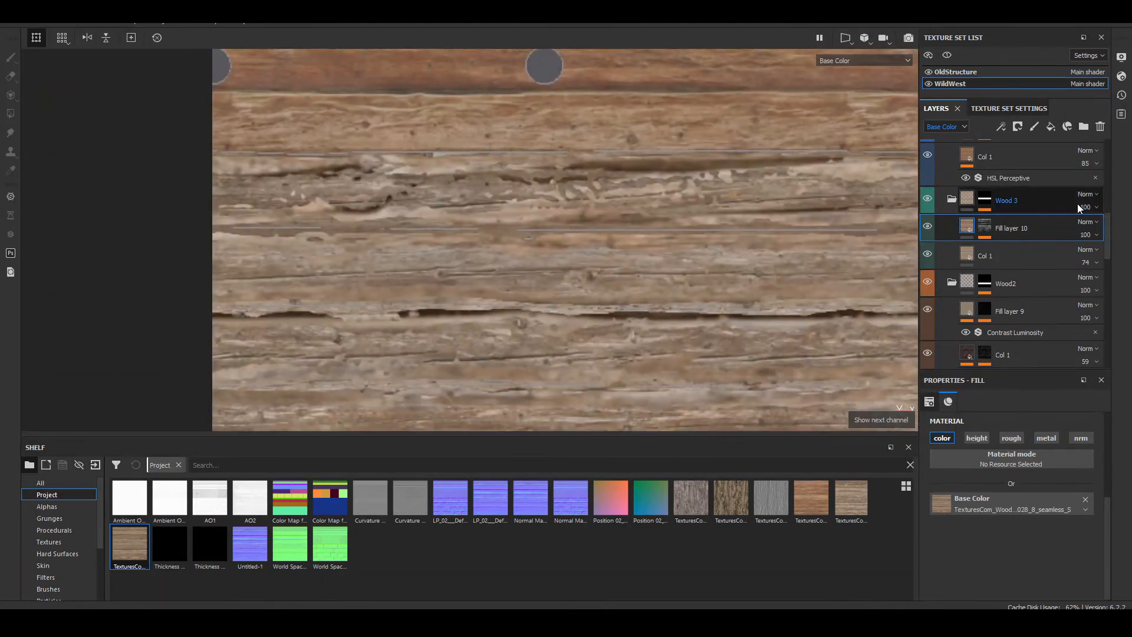
right_click(978, 230)
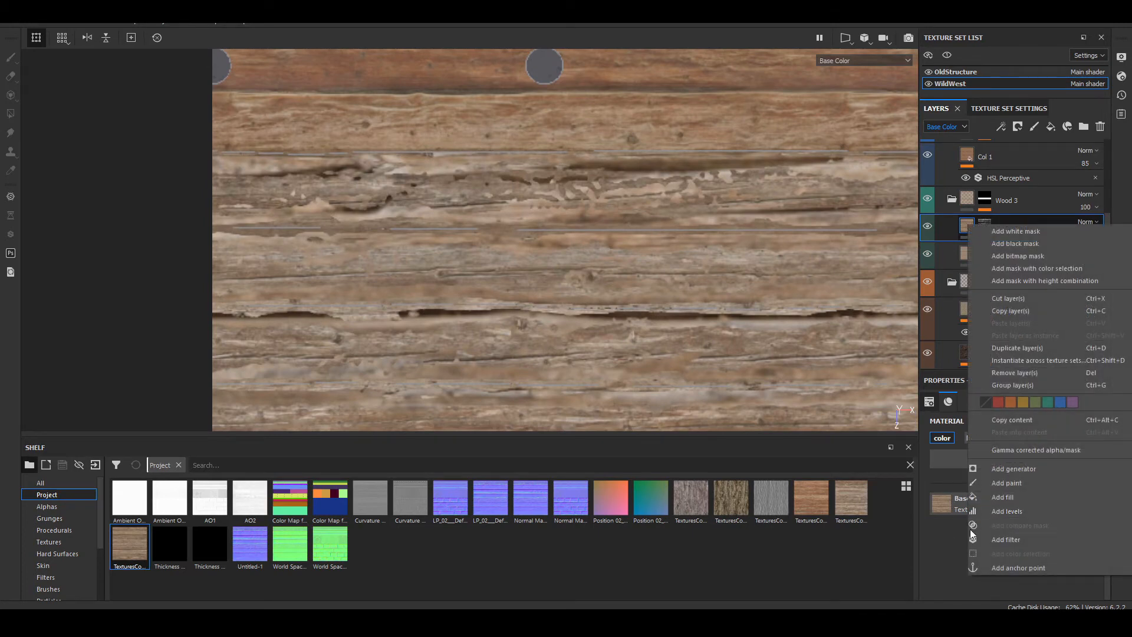
left_click(954, 535)
left_click_drag(1098, 257, 1105, 291)
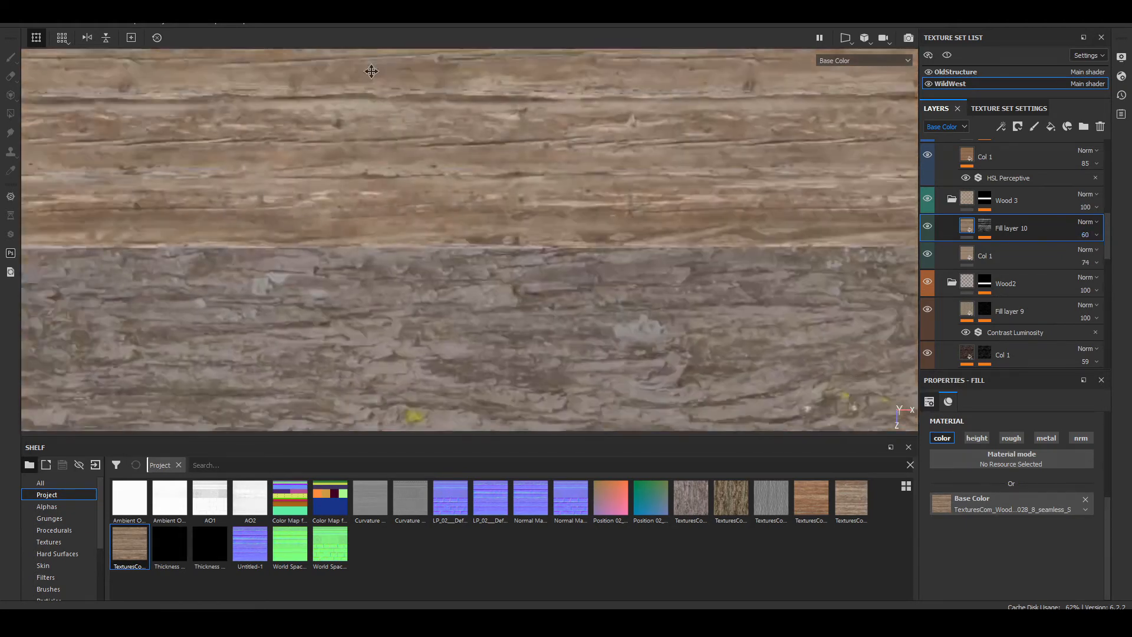
Step: Examine the Wood 3 planks in material view from several angles and compare them with the neighbouring bark, stone and metal strips
key("m")
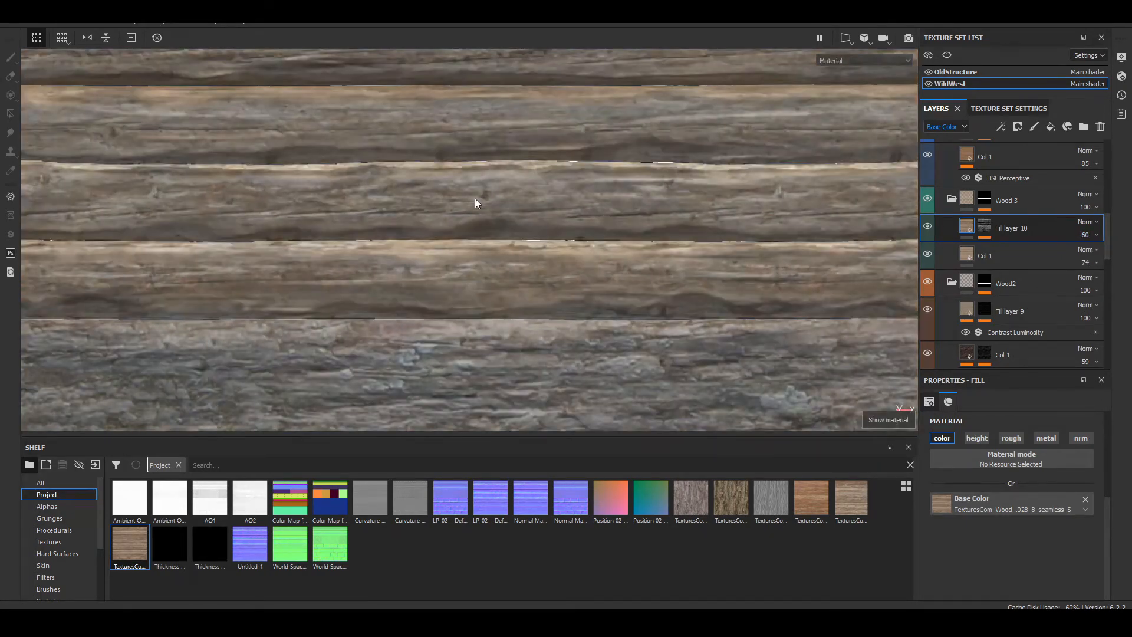
scroll(475, 200, "down", 6)
middle_click_drag(475, 199, 474, 230, "alt")
left_click_drag(474, 230, 498, 212, "alt")
right_click_drag(498, 212, 361, 248, "shift")
scroll(361, 248, "up", 5)
middle_click_drag(361, 248, 510, 141, "alt")
left_click_drag(510, 141, 619, 106, "alt")
right_click_drag(619, 106, 685, 129, "shift")
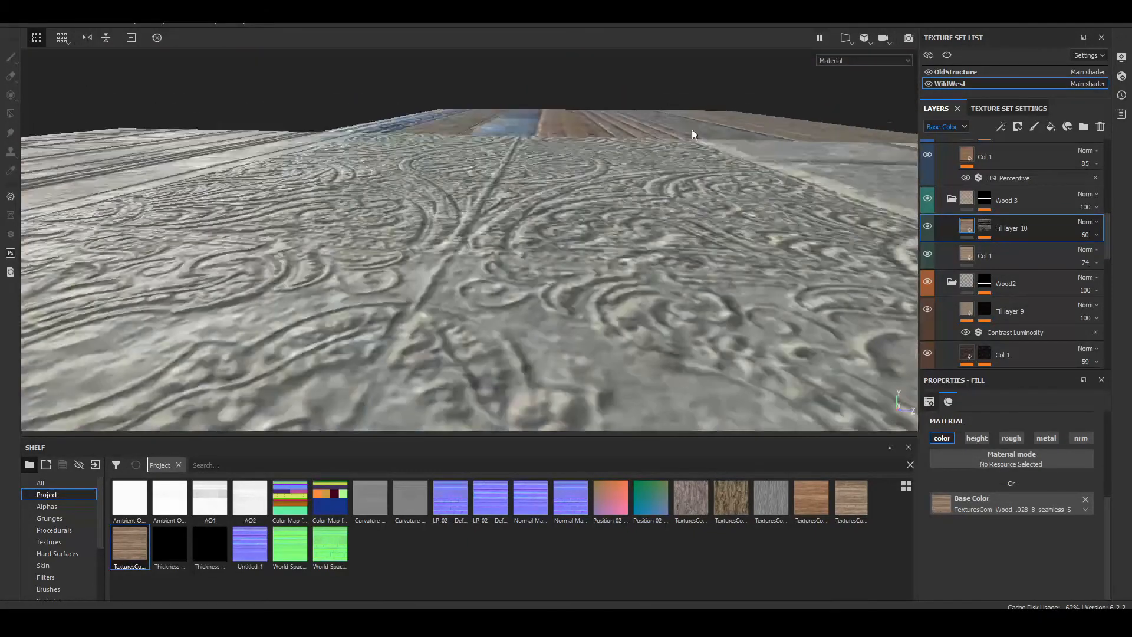
left_click_drag(689, 133, 392, 316, "alt")
middle_click_drag(392, 315, 647, 236, "alt")
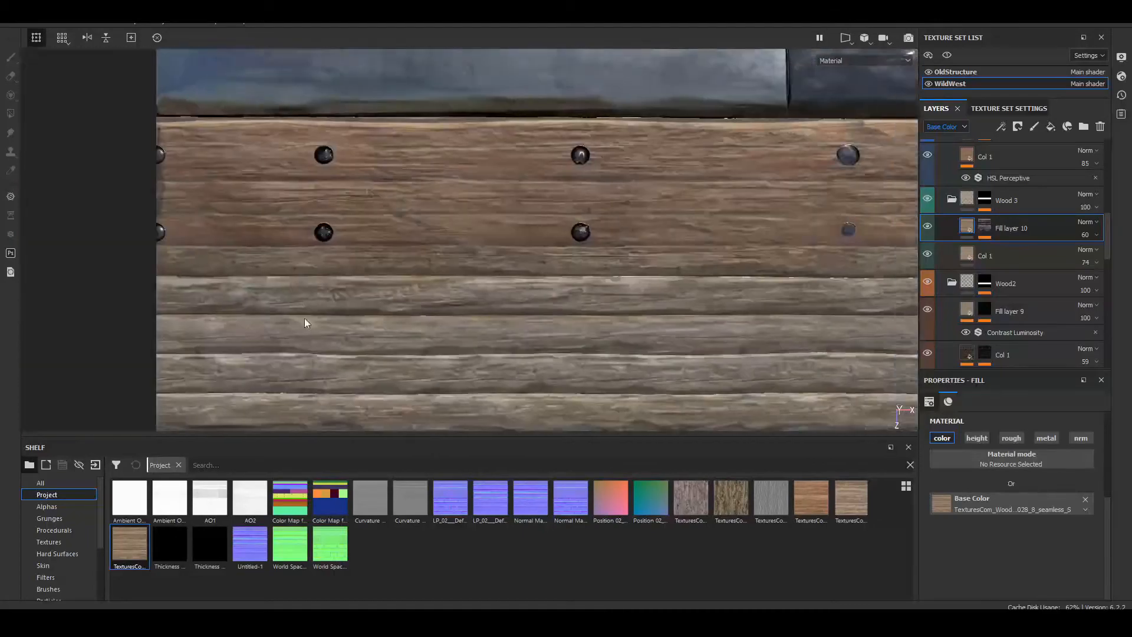
left_click_drag(305, 324, 399, 219, "alt")
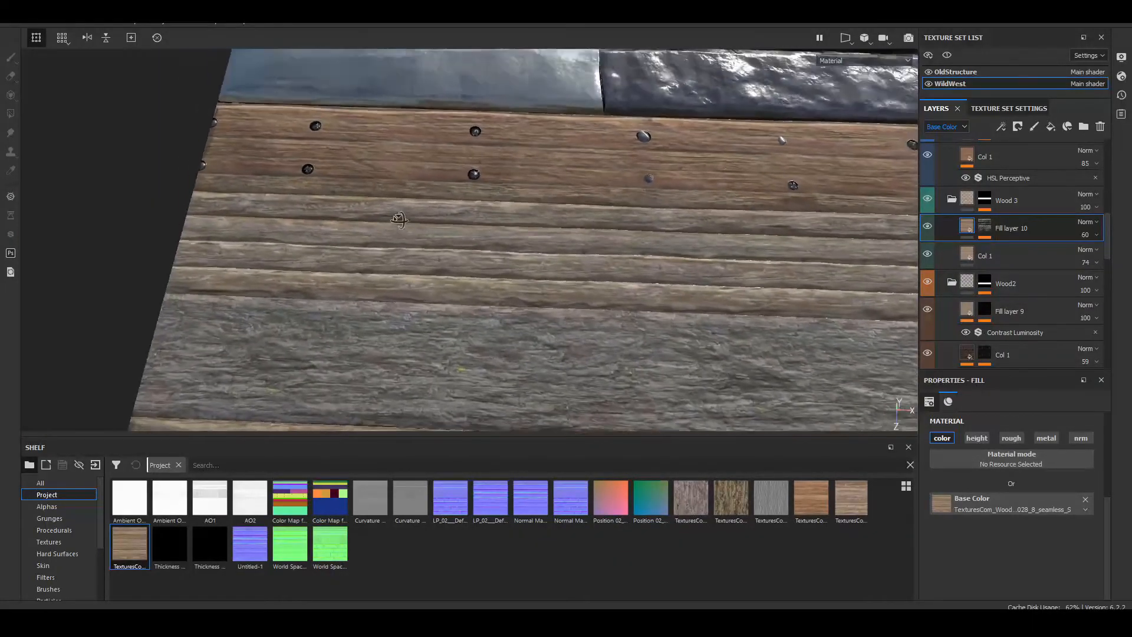
scroll(436, 266, "up", 6)
right_click_drag(437, 265, 406, 274, "shift")
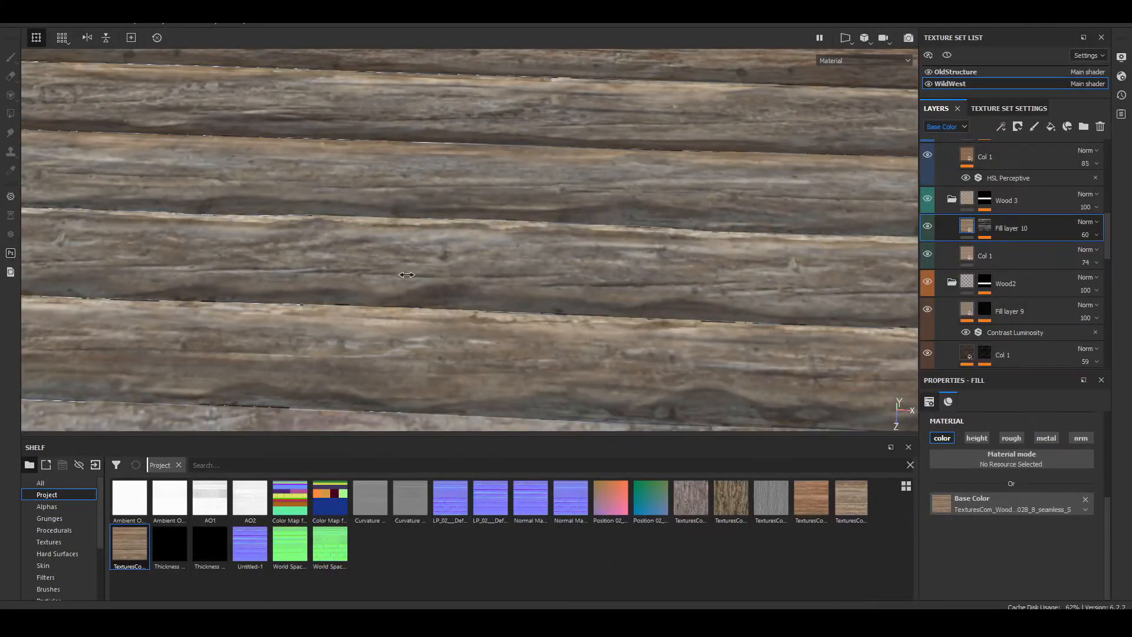
Step: Add another fill layer directly above Col 1 in the Wood 3 folder
left_click(963, 252)
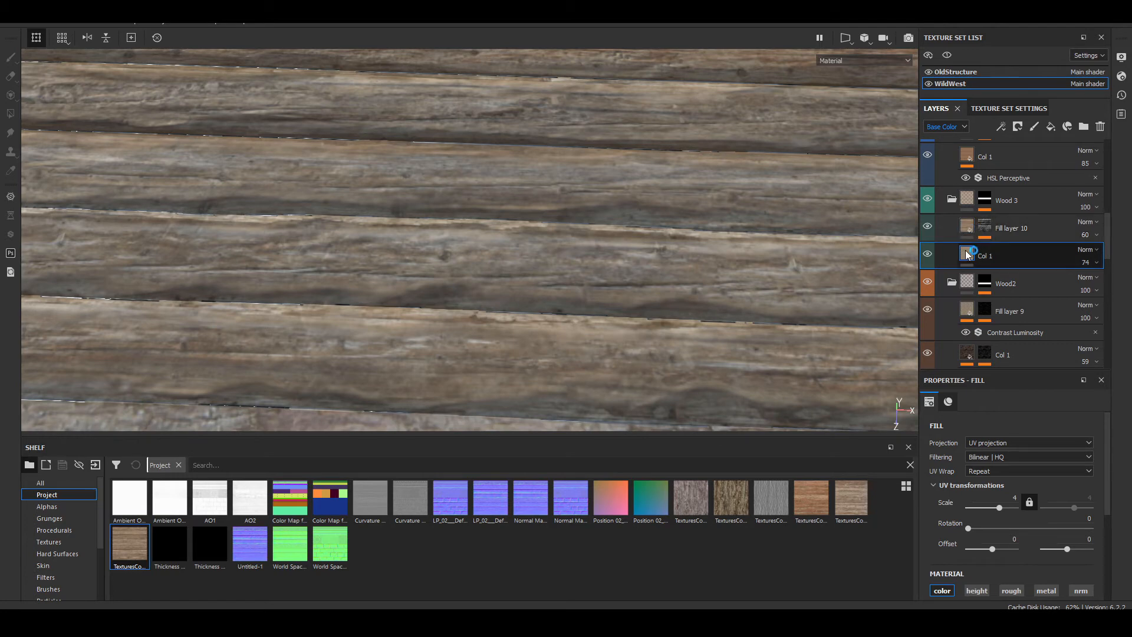
left_click(1050, 128)
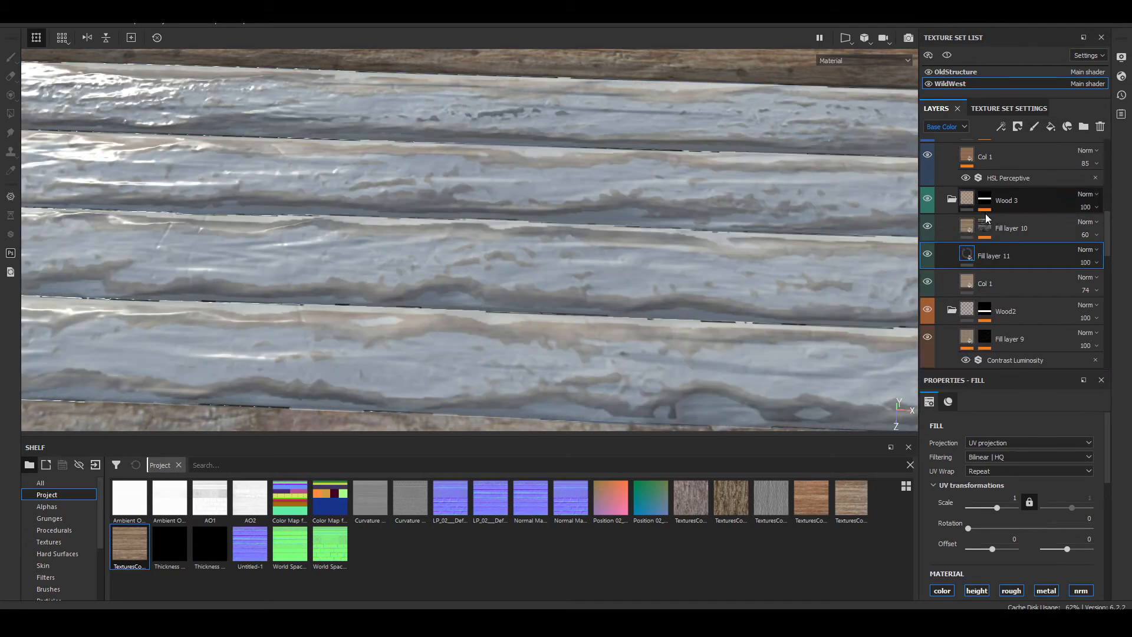
right_click(972, 253)
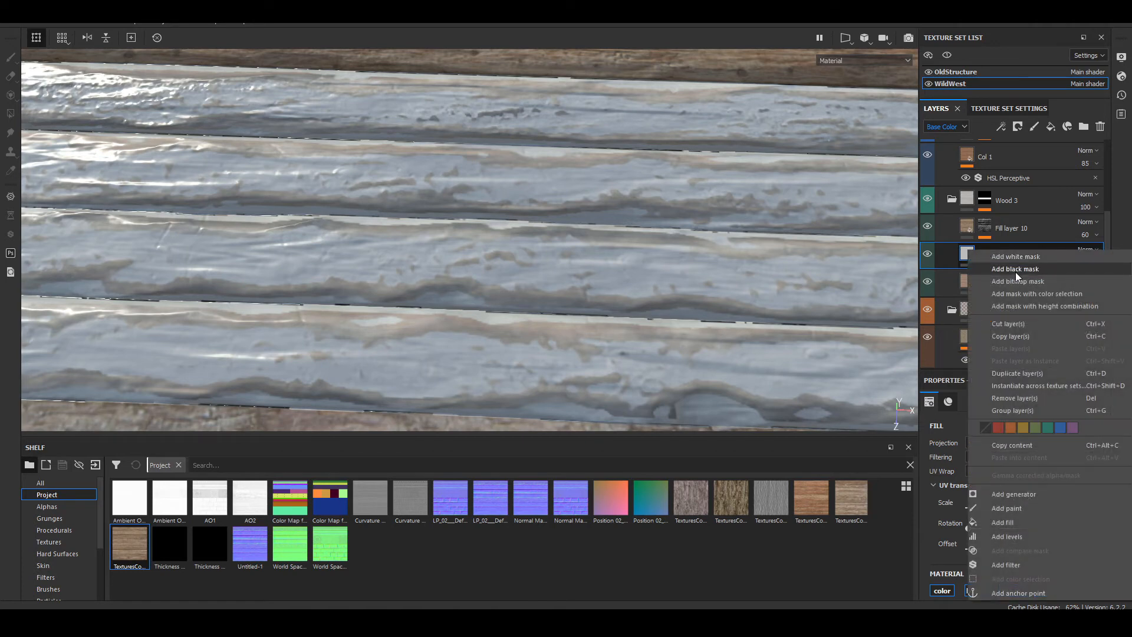
left_click(925, 364)
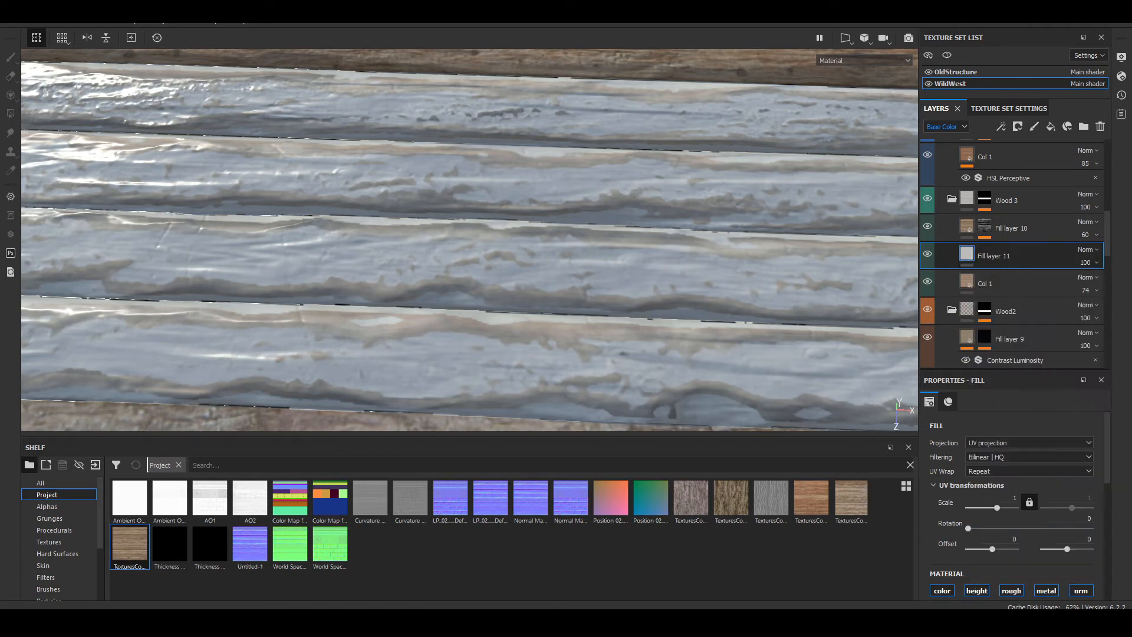
Step: Check which texture Col 1 uses and apply that texture, TexturesCom_WoodPlanksOld0010_13_seamless_S, as a bitmap mask on Fill layer 11
left_click(968, 286)
scroll(997, 519, "down", 3)
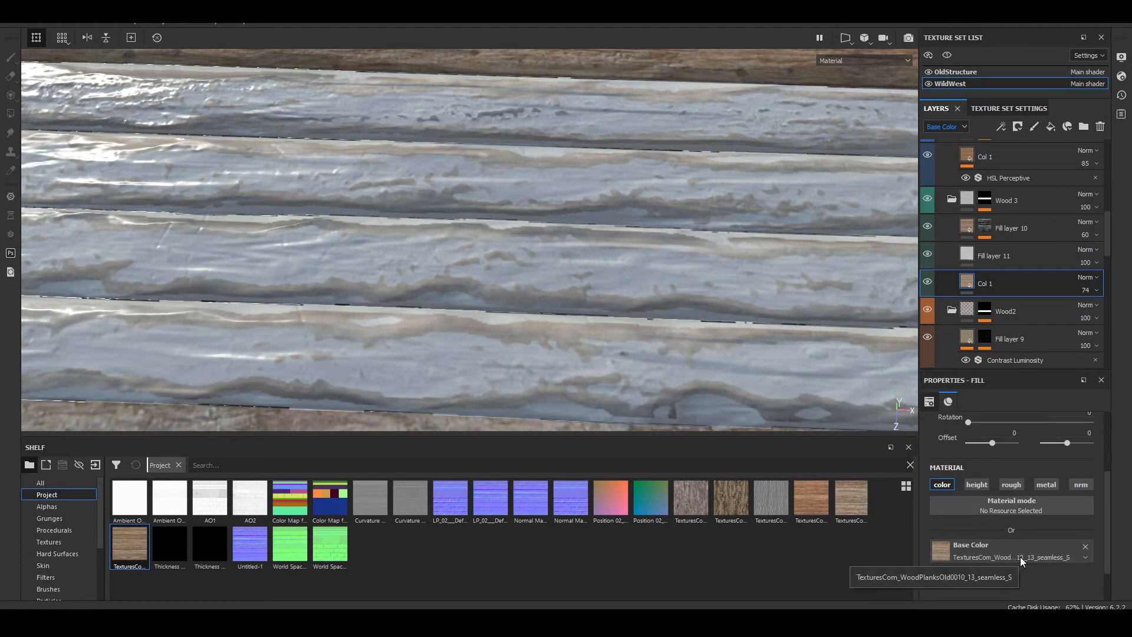
right_click(982, 251)
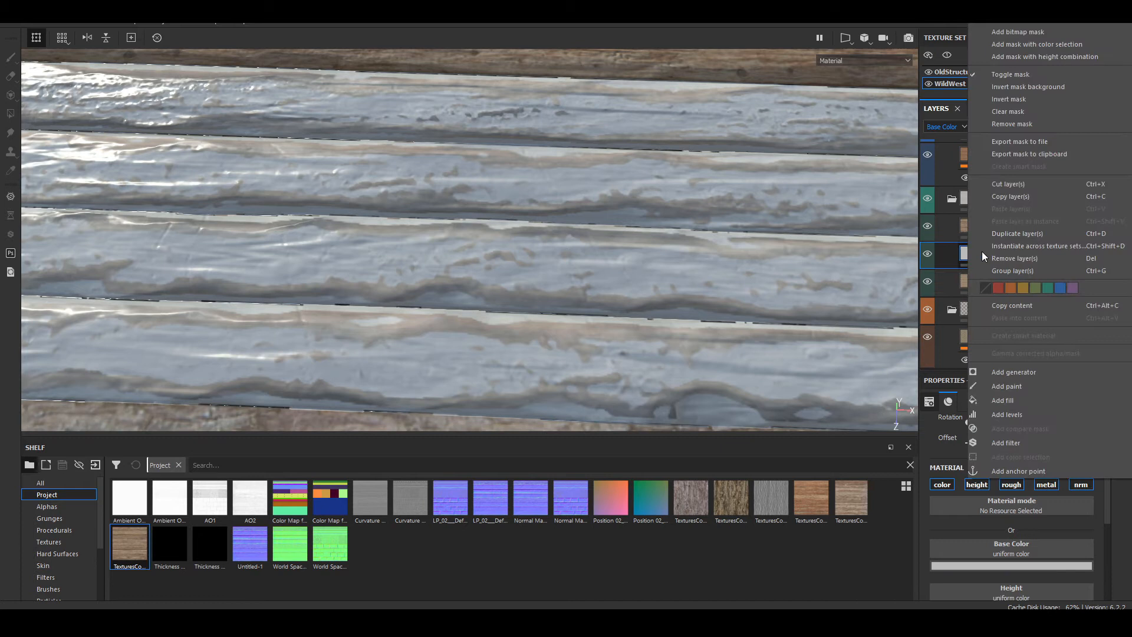
left_click(1058, 30)
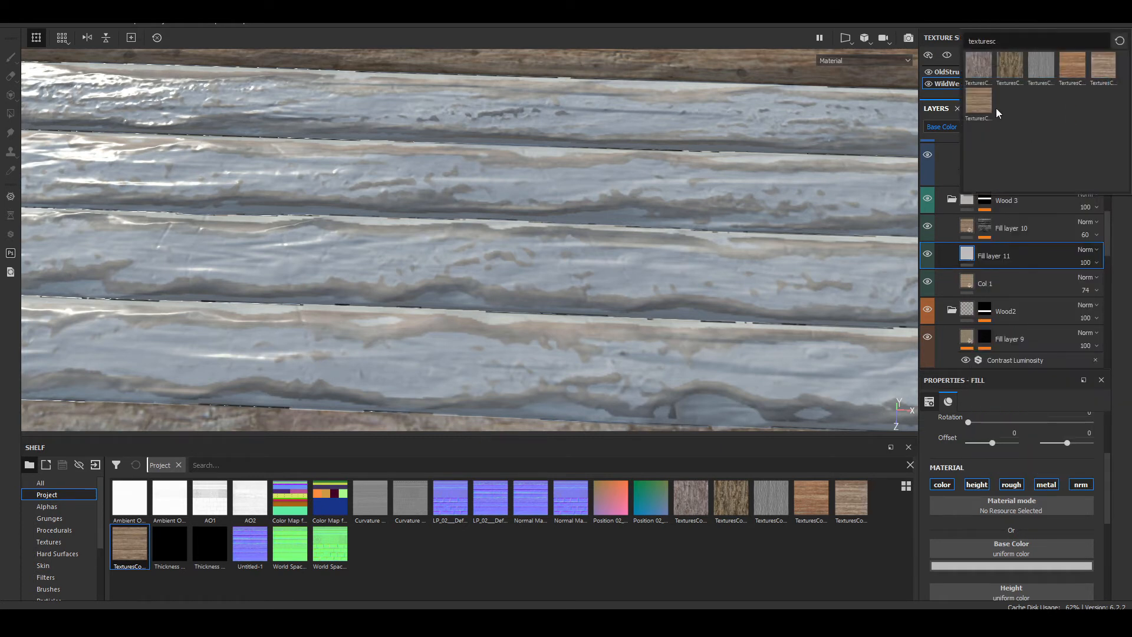
mouse_move(981, 98)
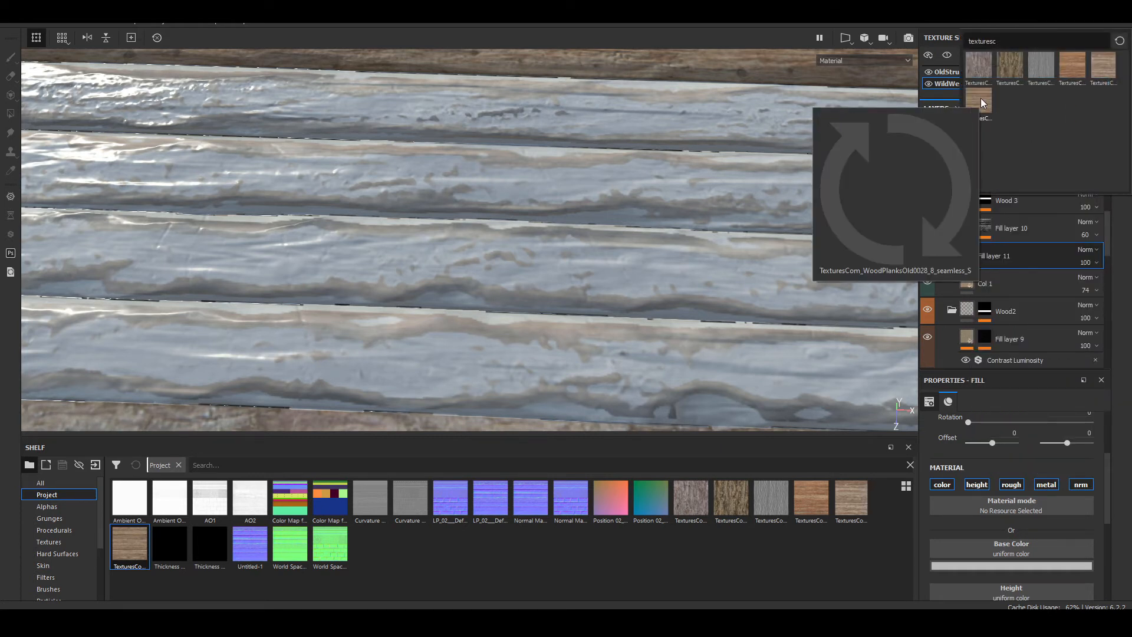
mouse_move(1074, 61)
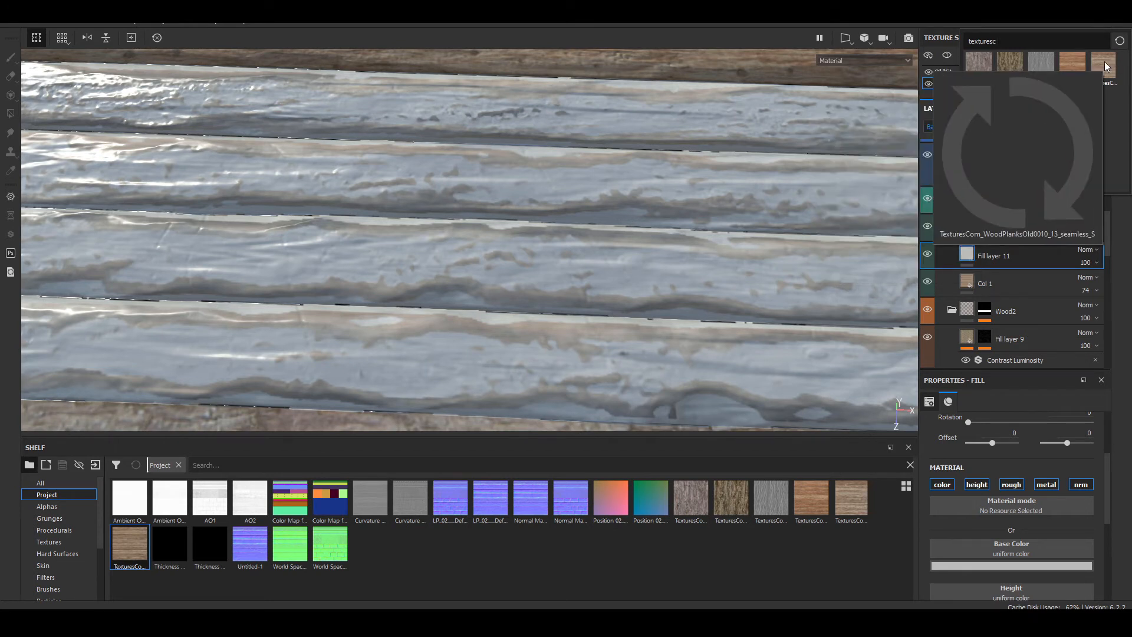
mouse_move(1035, 63)
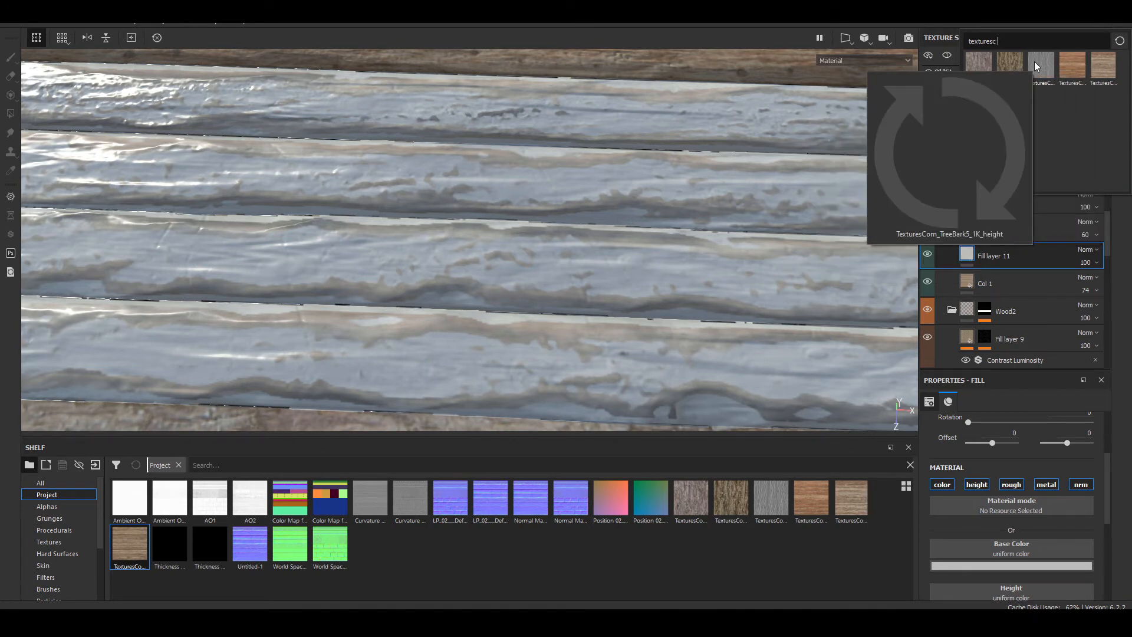
mouse_move(974, 117)
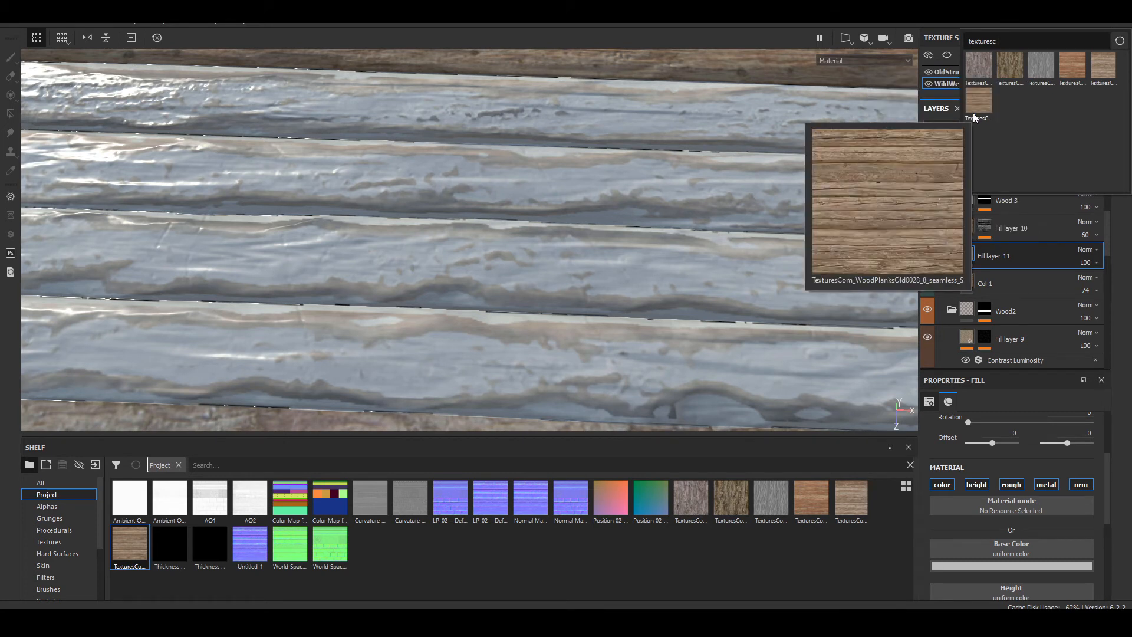
left_click(1107, 62)
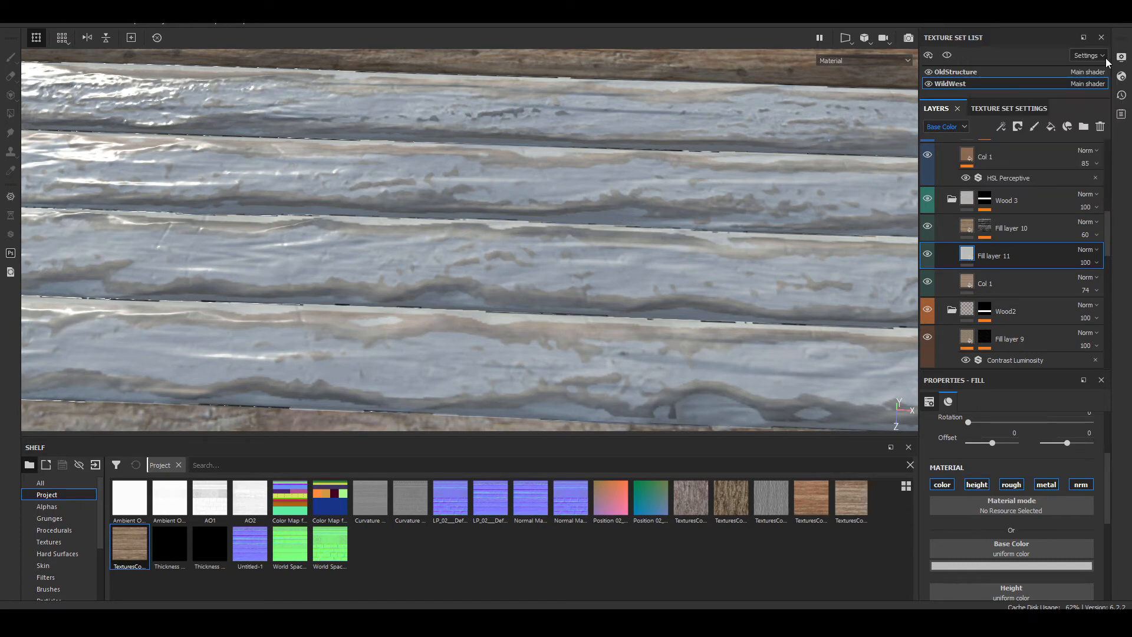
Step: Display Fill layer 11's mask in the viewport and set the UV scale of its mask fill to 4
scroll(568, 284, "down", 5)
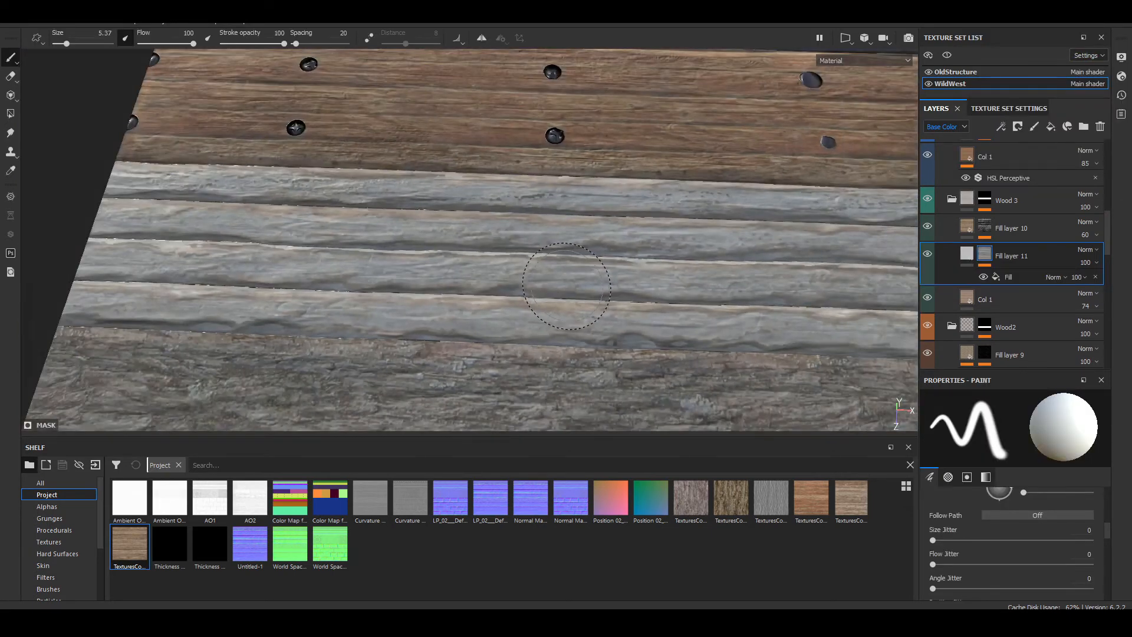
left_click(841, 62)
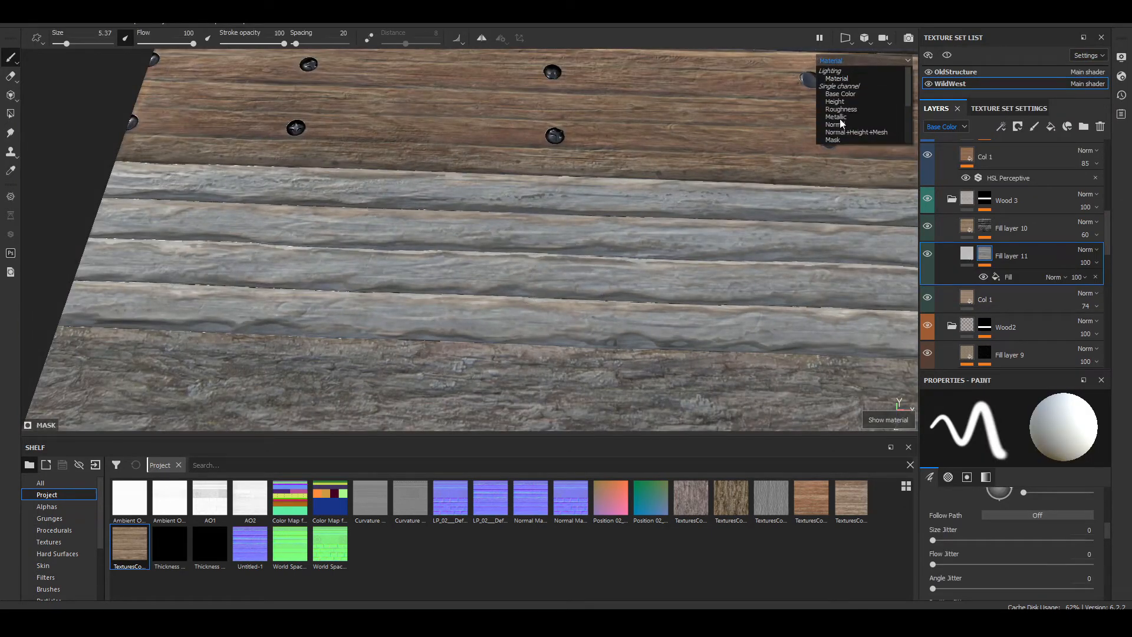
left_click(843, 140)
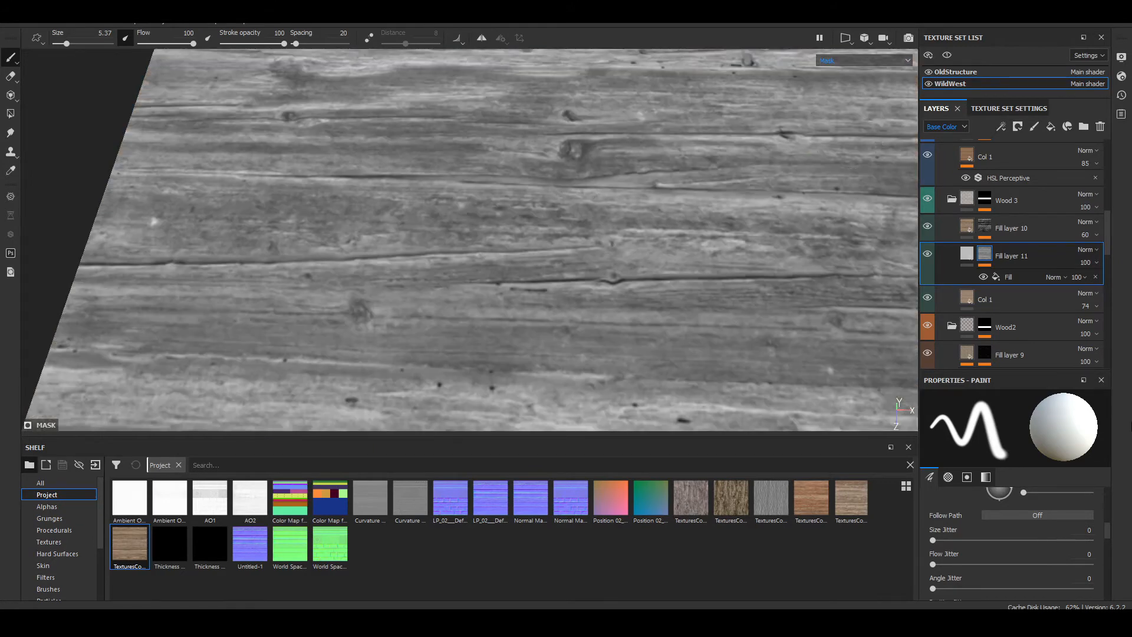
left_click(1002, 277)
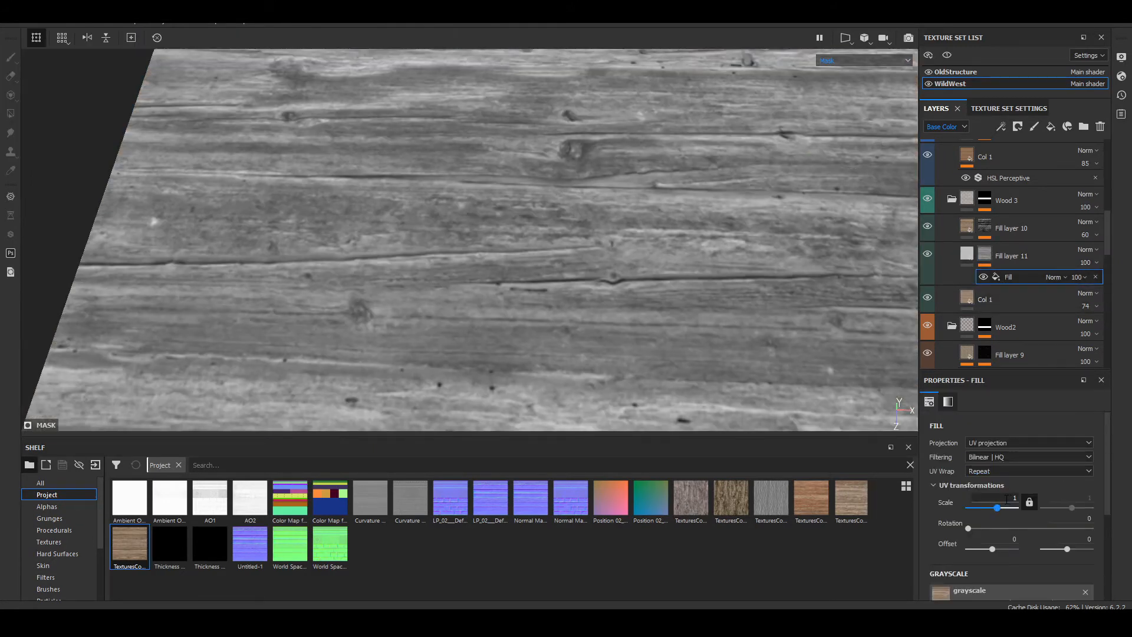
left_click(1008, 499)
type("41")
key("Return")
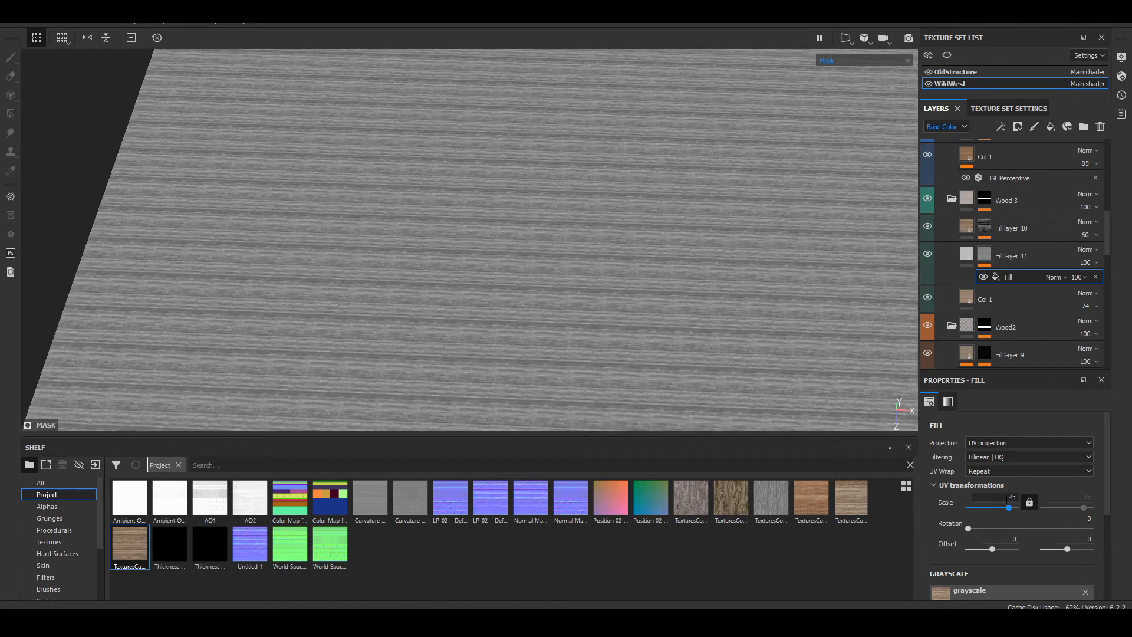
key("Return")
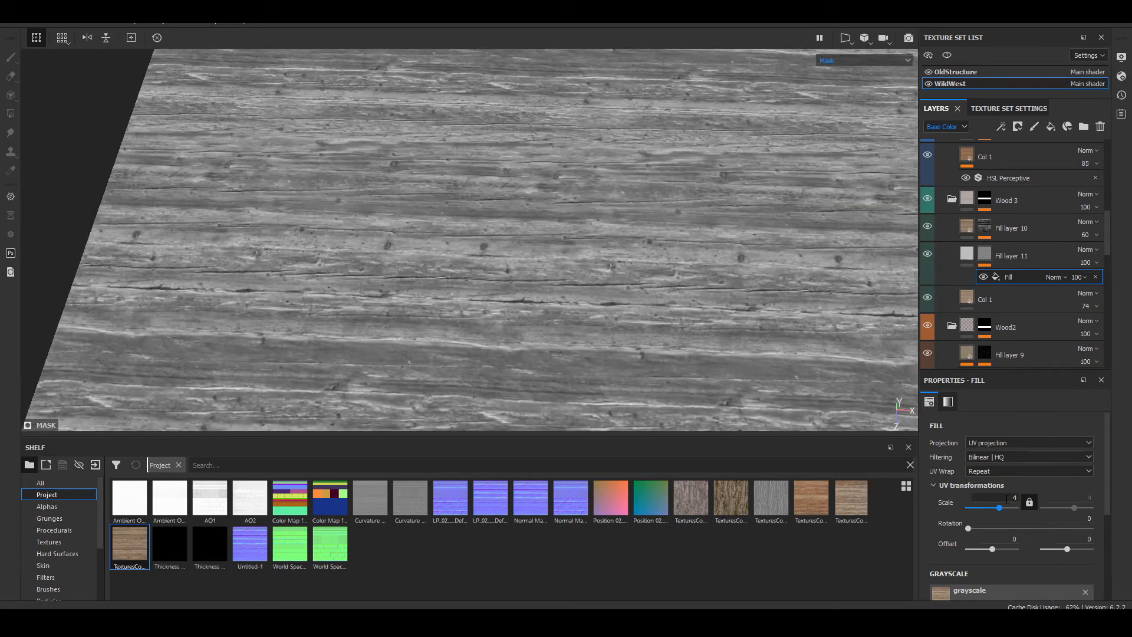
left_click_drag(377, 236, 329, 162, "alt")
scroll(253, 157, "up", 6)
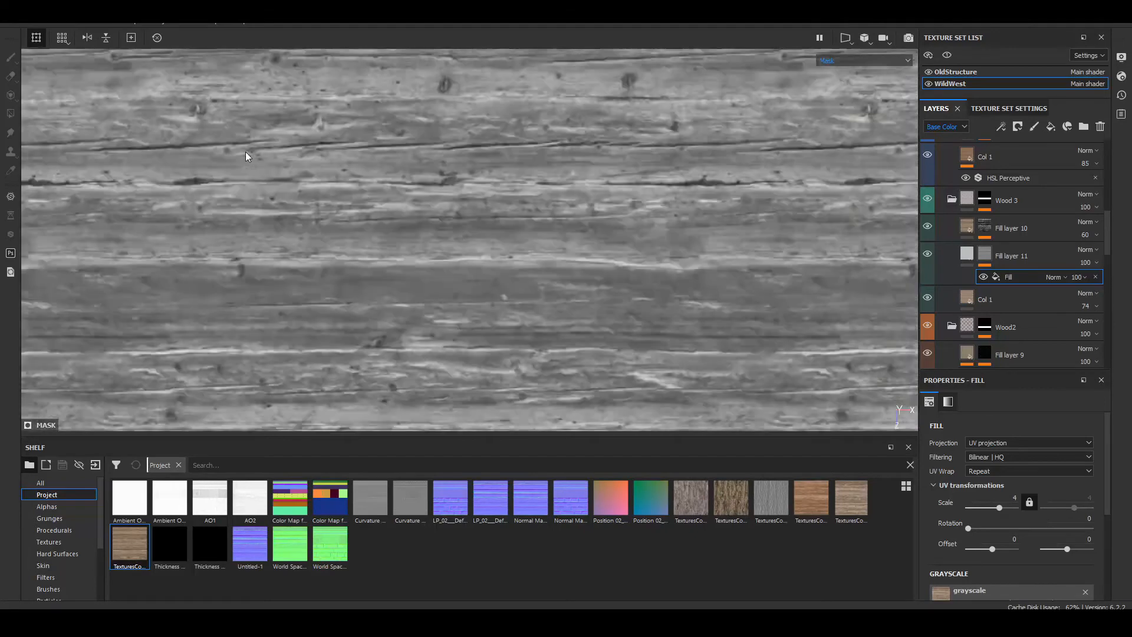
middle_click_drag(254, 157, 725, 203, "alt")
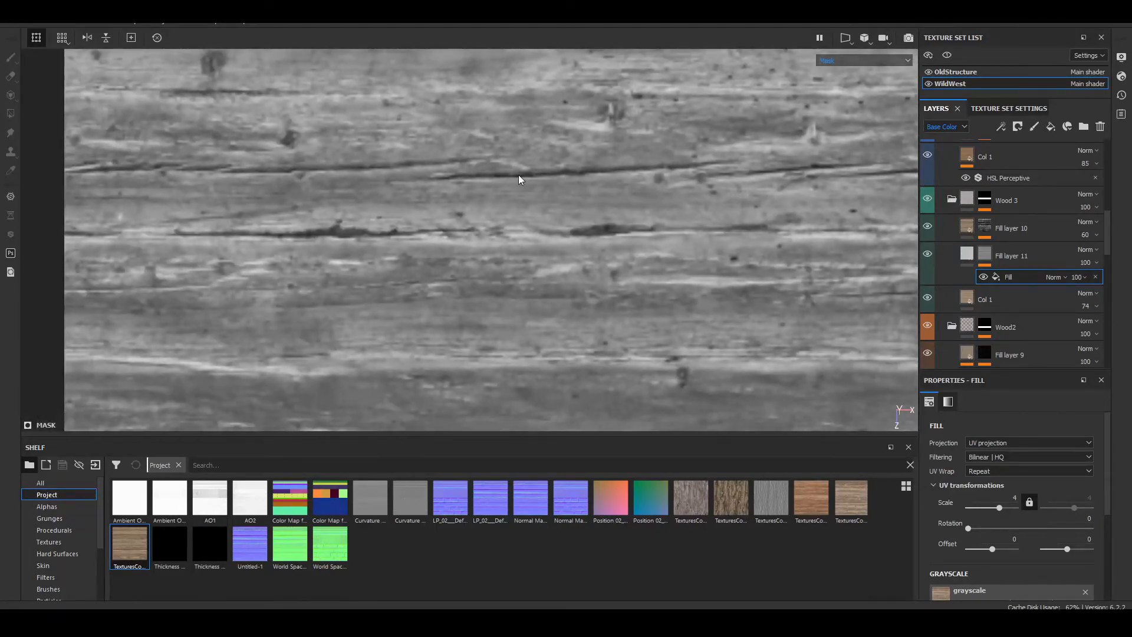
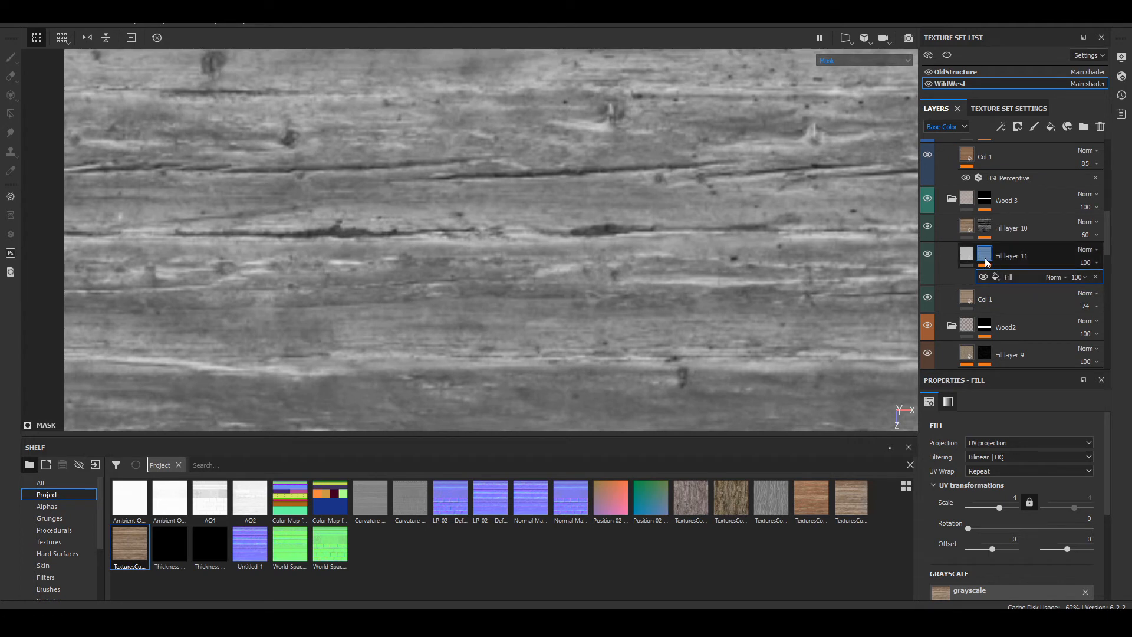
Step: Add an inverted Levels adjustment above the fill in Fill layer 11's mask
left_click(999, 128)
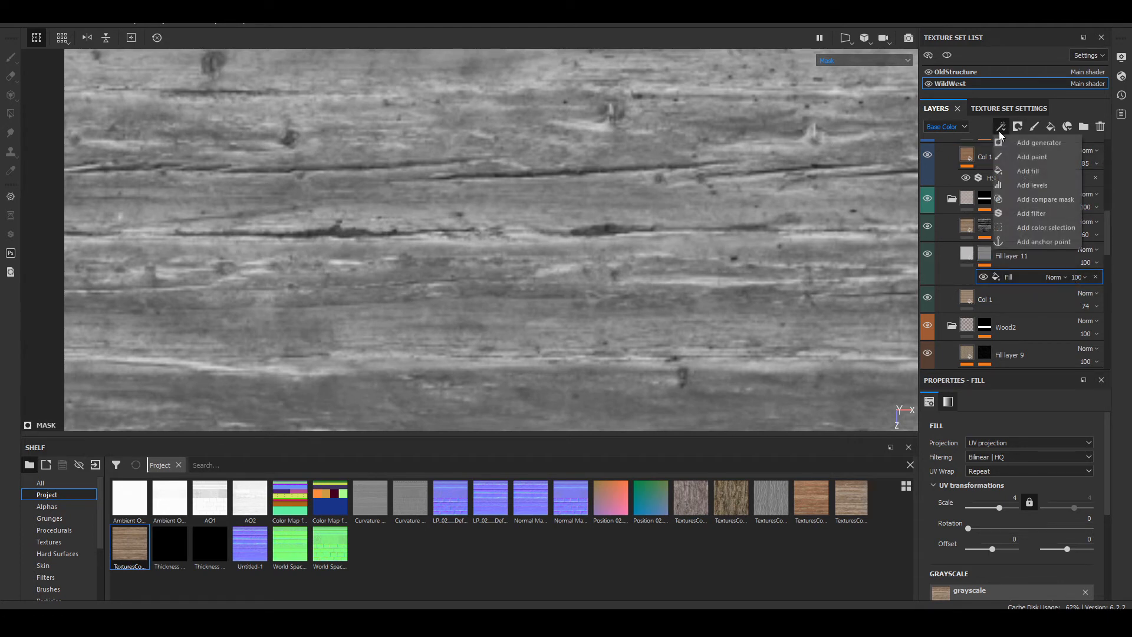
left_click(1060, 189)
left_click(1059, 505)
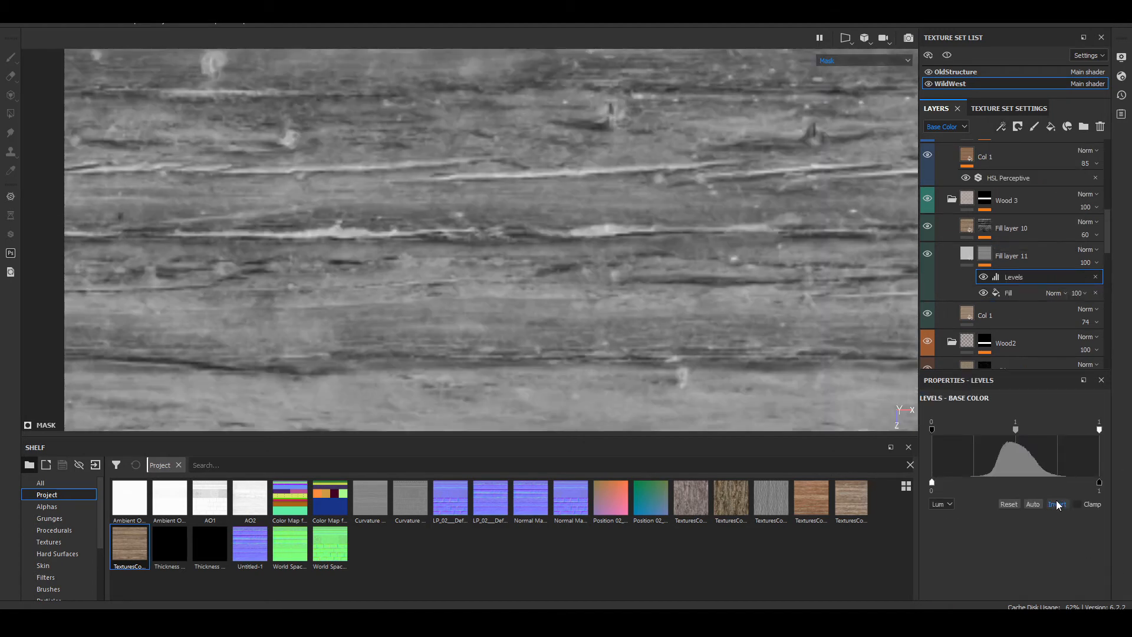
scroll(283, 243, "down", 2)
scroll(294, 236, "up", 2)
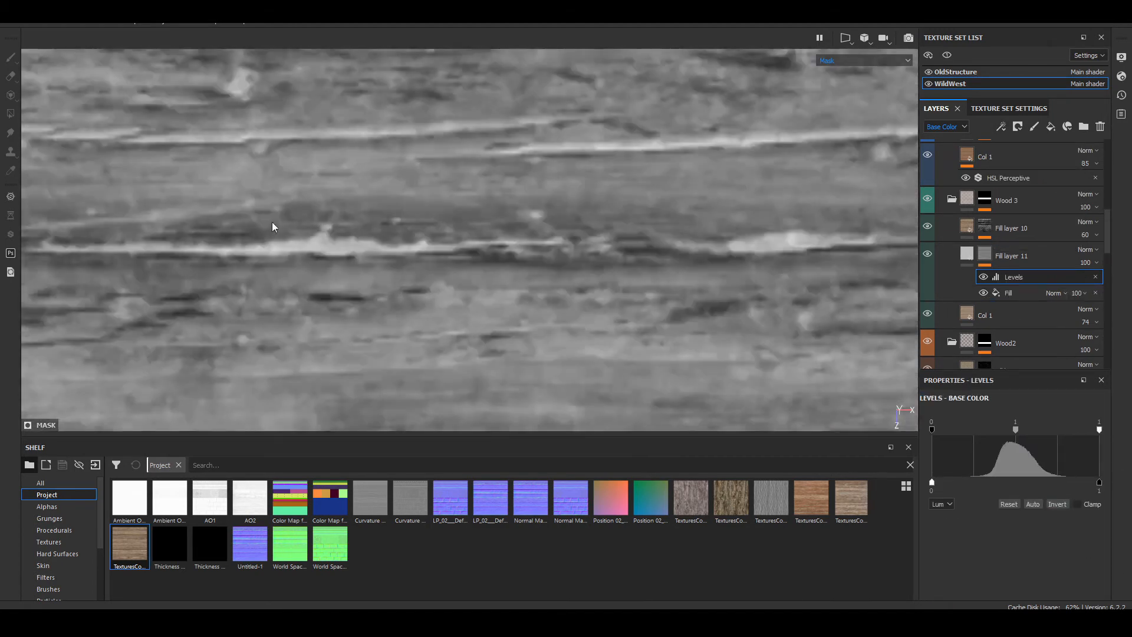
scroll(390, 250, "down", 2)
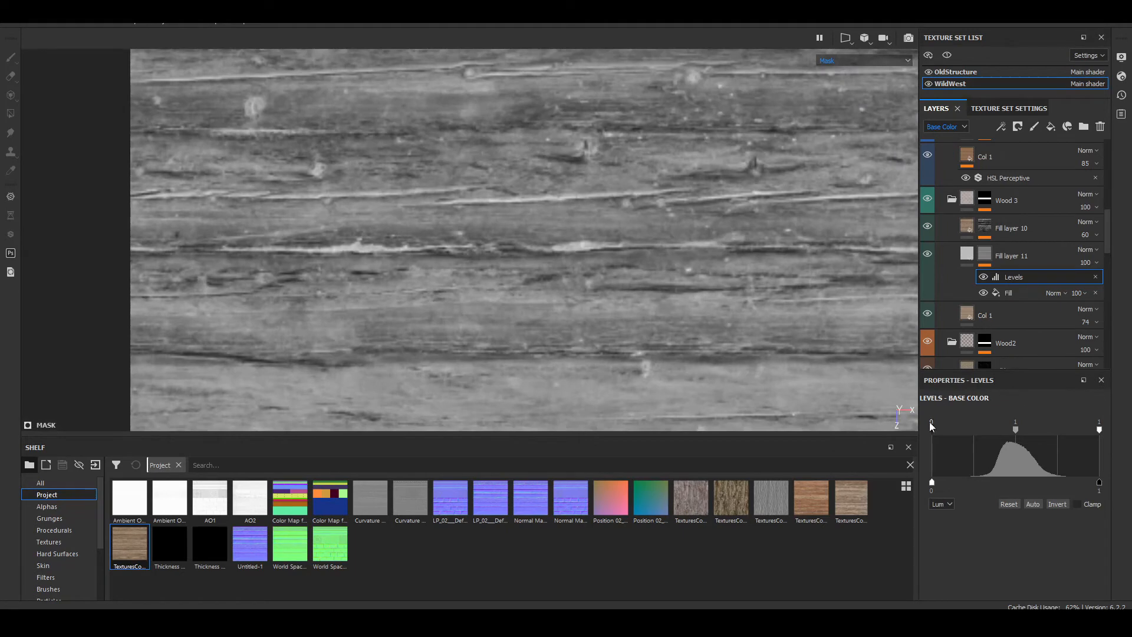
Step: Tighten the Levels input range on Fill layer 11's mask to isolate the wood cracks, with the white point at 0.479
mouse_move(932, 429)
left_mouse_down()
mouse_move(971, 431)
mouse_move(921, 430)
left_mouse_up()
left_click_drag(1016, 430, 963, 429)
left_click_drag(1099, 429, 1023, 429)
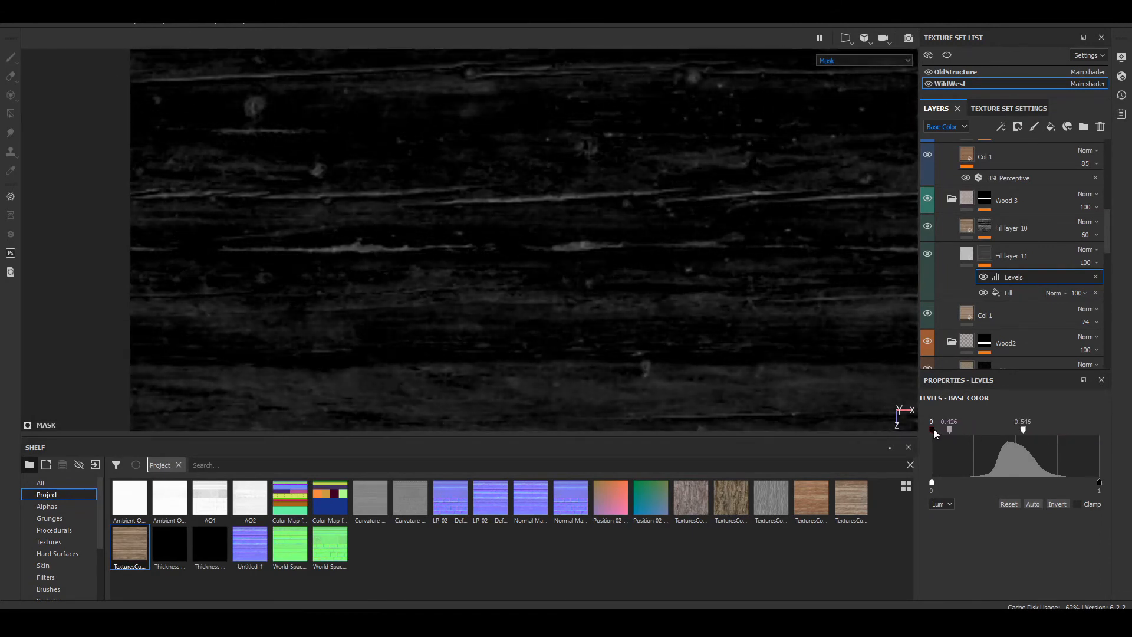
left_click_drag(933, 430, 953, 430)
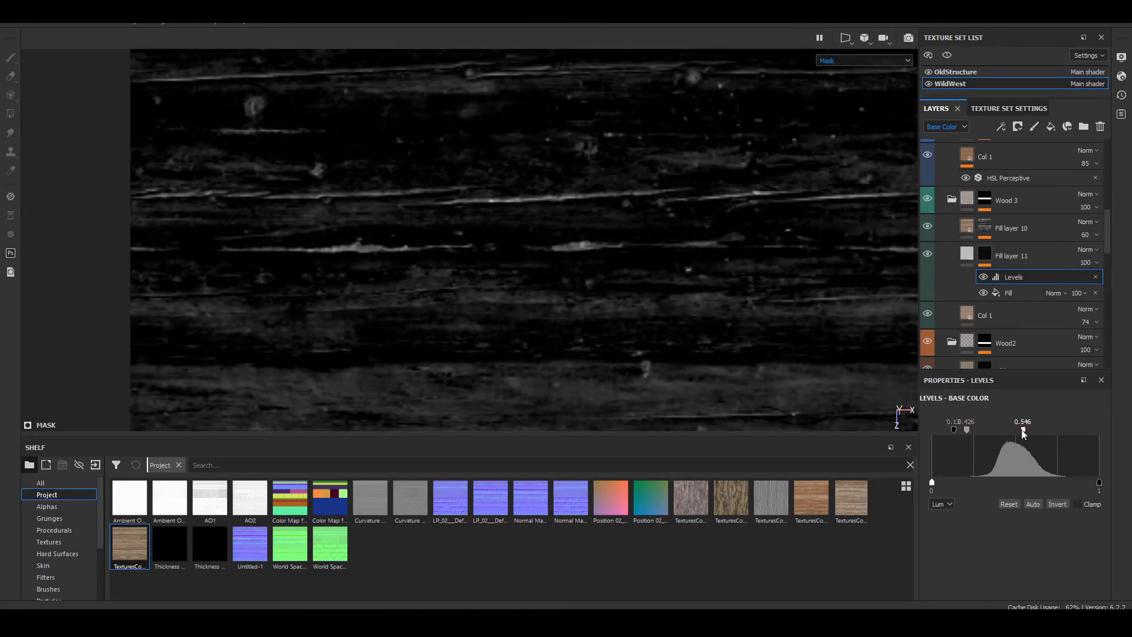
left_click_drag(1022, 430, 986, 433)
key("m")
scroll(602, 248, "down", 5)
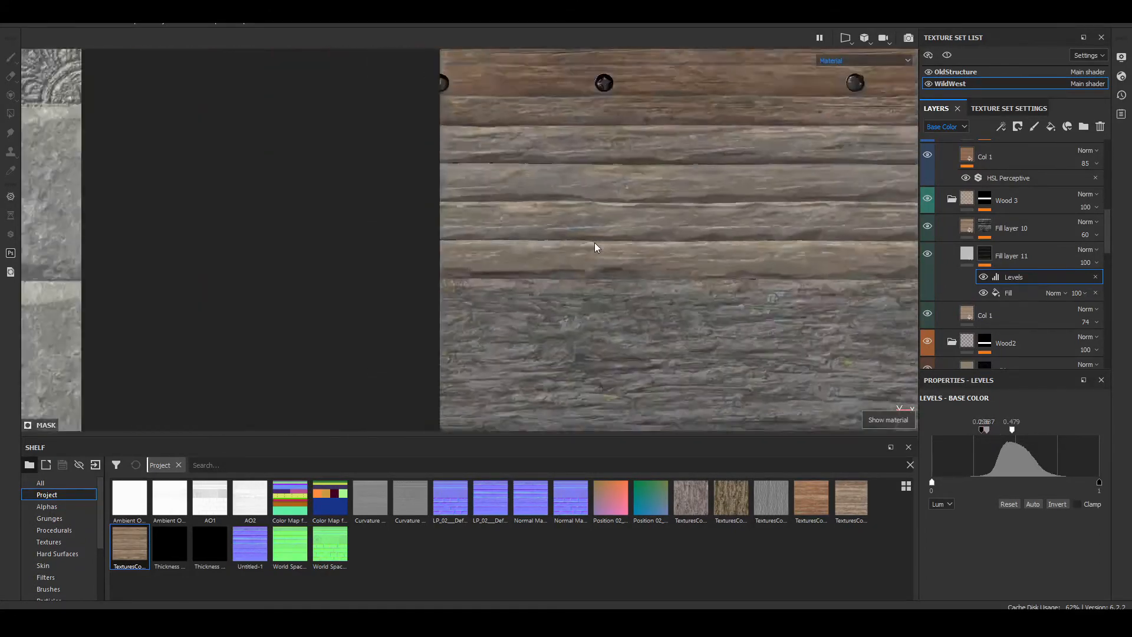
middle_click_drag(596, 247, 493, 278, "alt")
scroll(574, 249, "up", 3)
left_click_drag(574, 248, 515, 197, "alt")
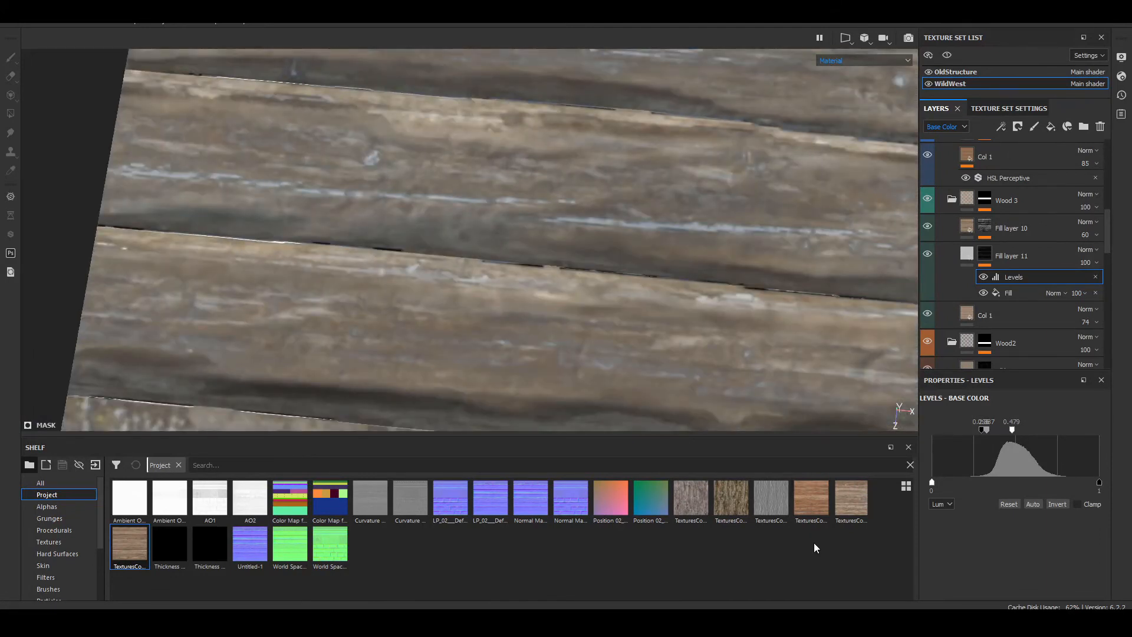
Step: Limit Fill layer 11 to the color channel and assign the TexturesCom_BarkP...0016_1_seamless_S bark texture as its base color
left_click(967, 255)
scroll(955, 532, "down", 5)
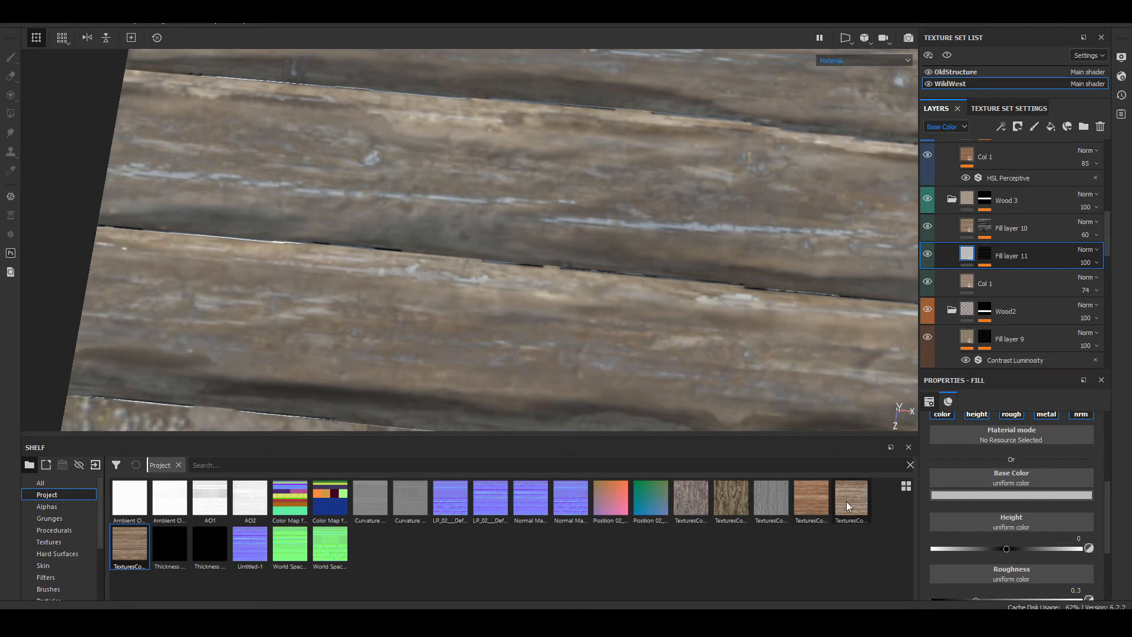
left_click_drag(847, 501, 1025, 478)
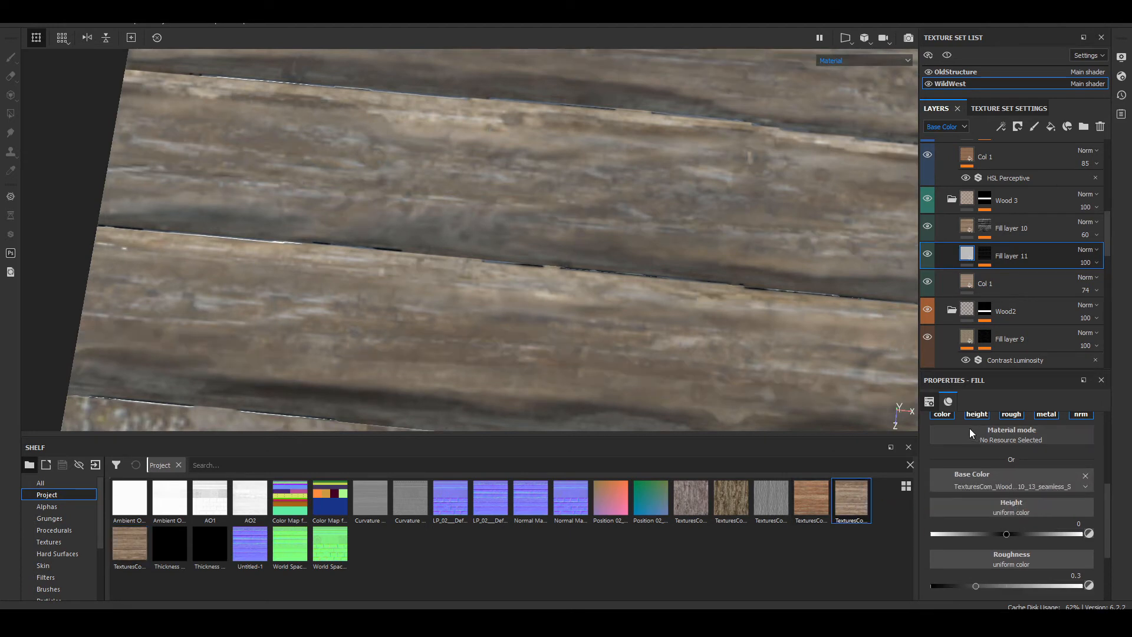
left_click_drag(730, 501, 969, 499)
scroll(582, 207, "down", 5)
left_click_drag(581, 262, 526, 262, "alt")
scroll(526, 263, "up", 5)
middle_click_drag(329, 225, 383, 221, "alt")
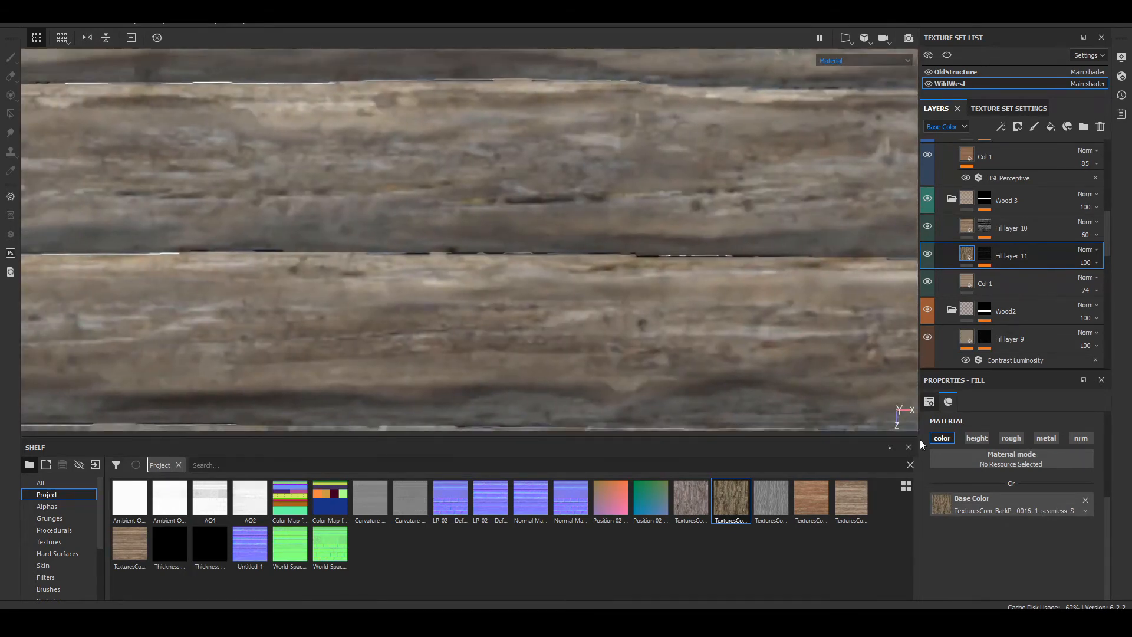
Step: Set Fill layer 11's UV scale to 4 and check it in the mask, material and Base Color views
scroll(967, 472, "up", 5)
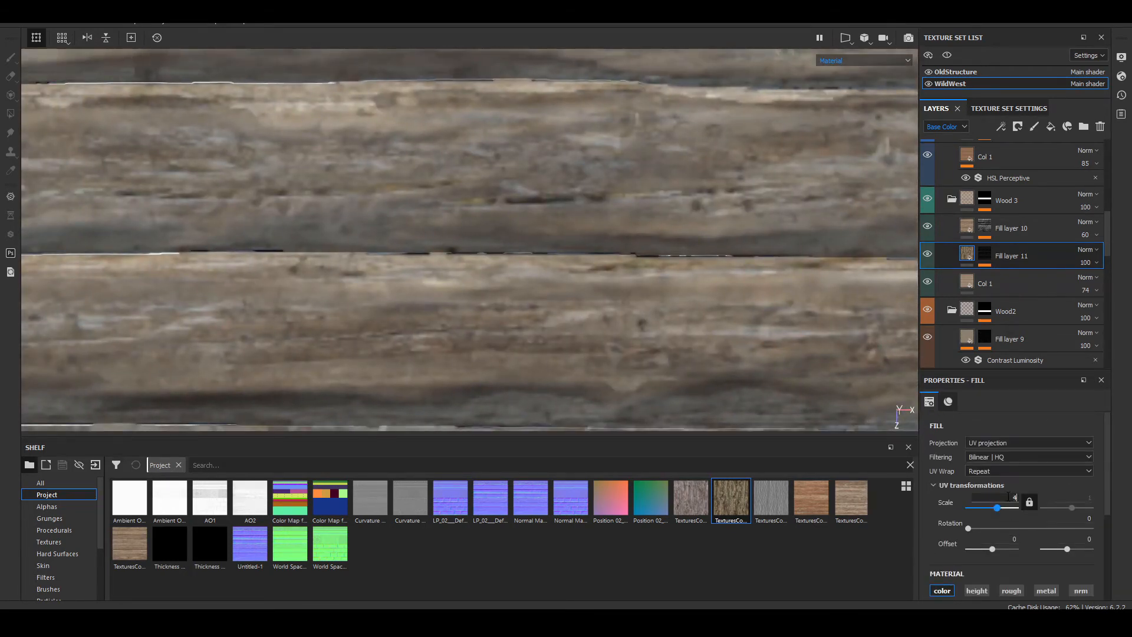
left_click(1009, 497)
type("4")
key("Return")
key("m")
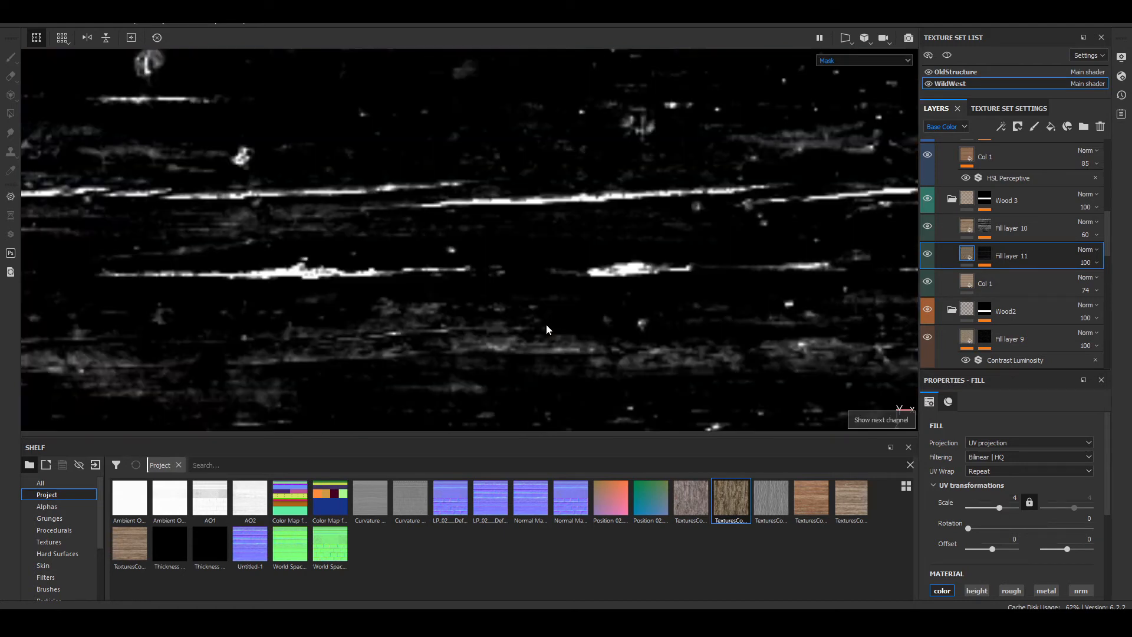
key("m")
left_click(876, 59)
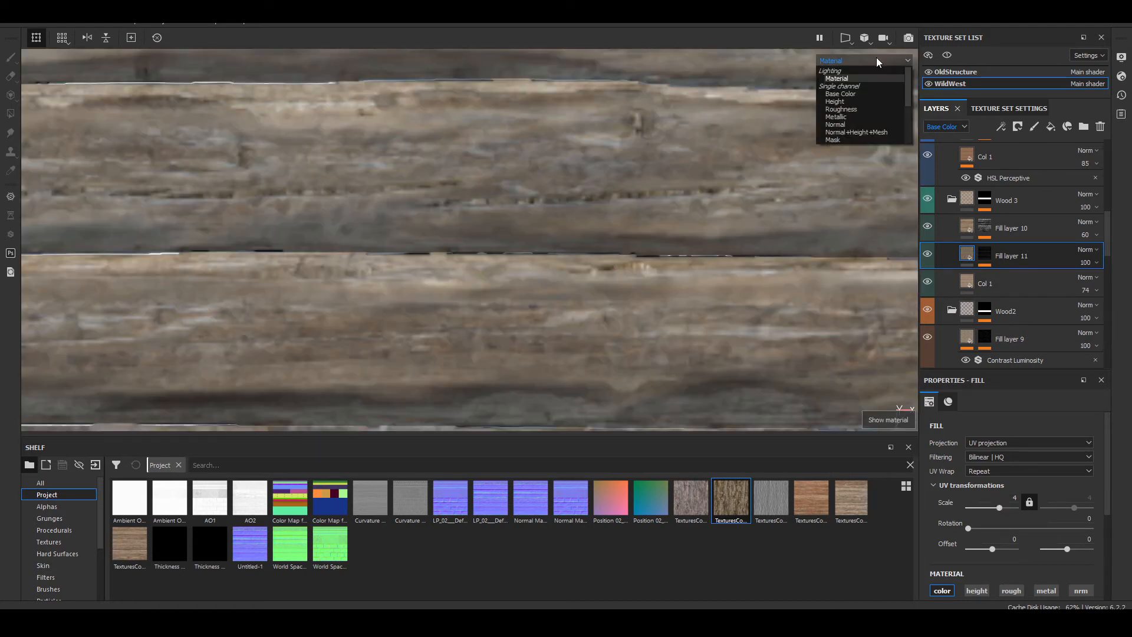
left_click(866, 93)
scroll(444, 221, "up", 3)
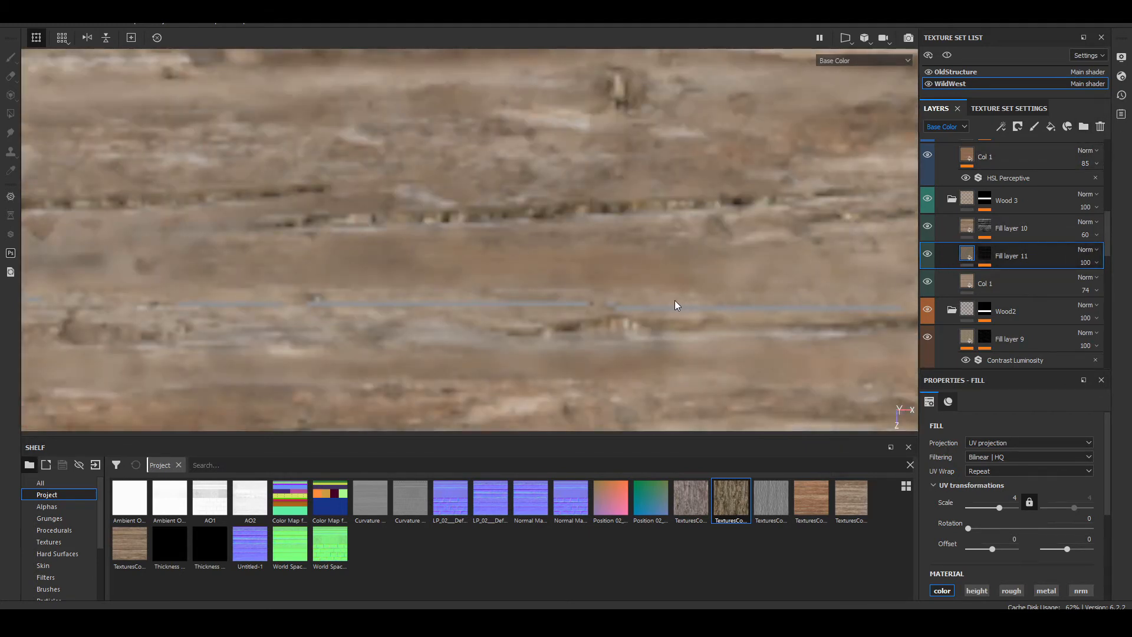
Step: Enable height on Col 1 in the Wood 3 folder, assign the TexturesCom_Wood...10_13_seamless_S texture to it, and inspect the lit material
left_click(967, 281)
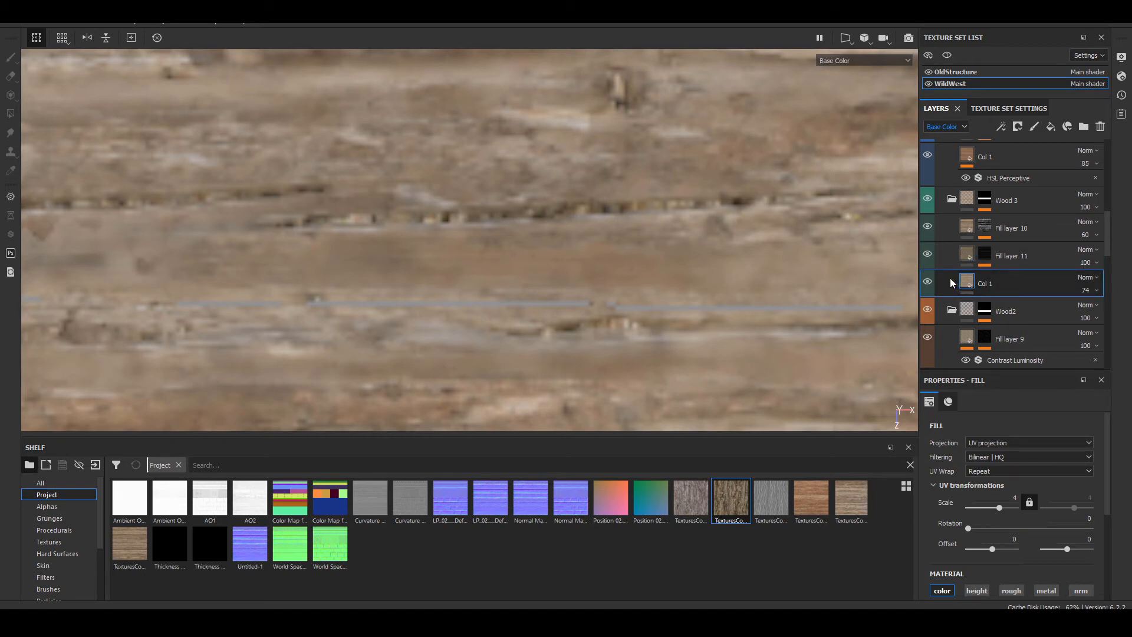
scroll(1069, 457, "down", 3)
left_click(975, 449)
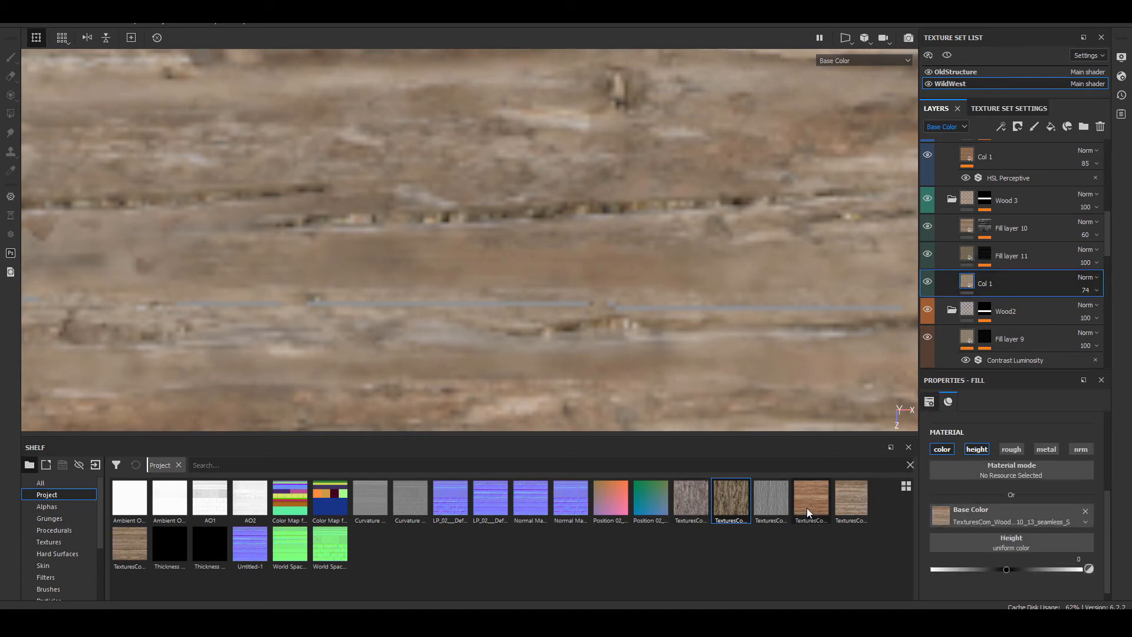
left_click_drag(850, 501, 1028, 542)
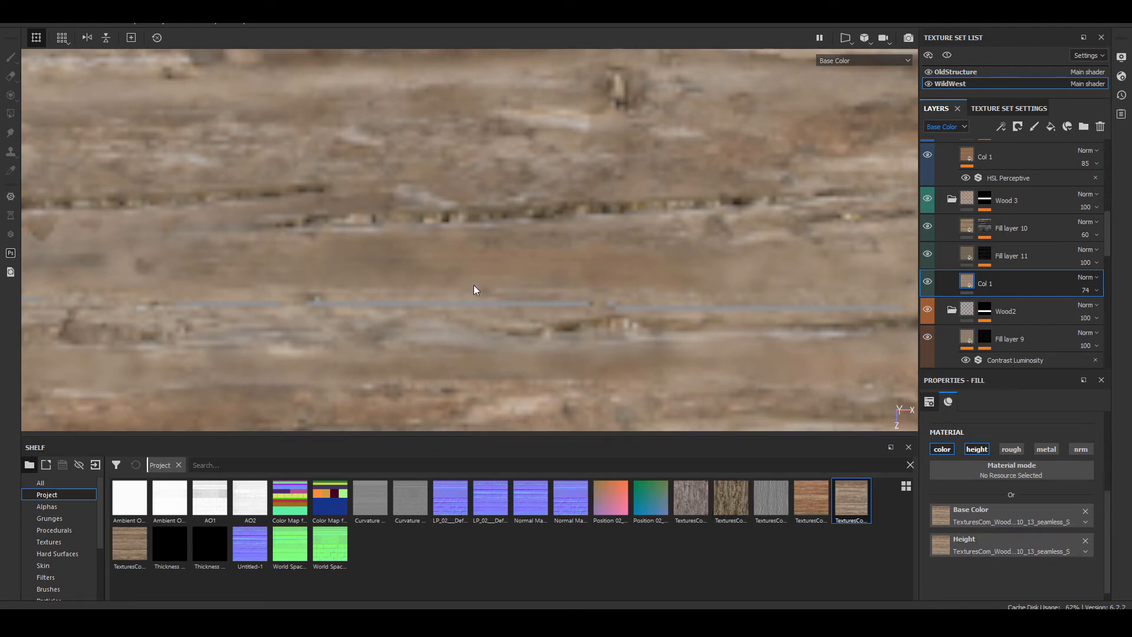
left_click(869, 62)
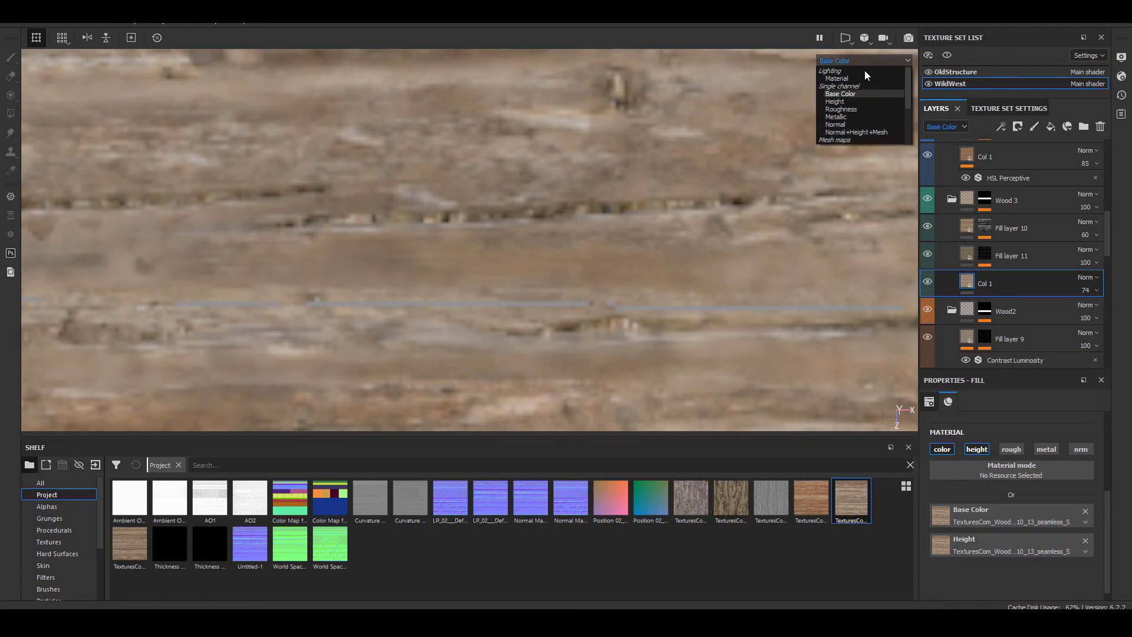
left_click(848, 75)
scroll(548, 242, "down", 7)
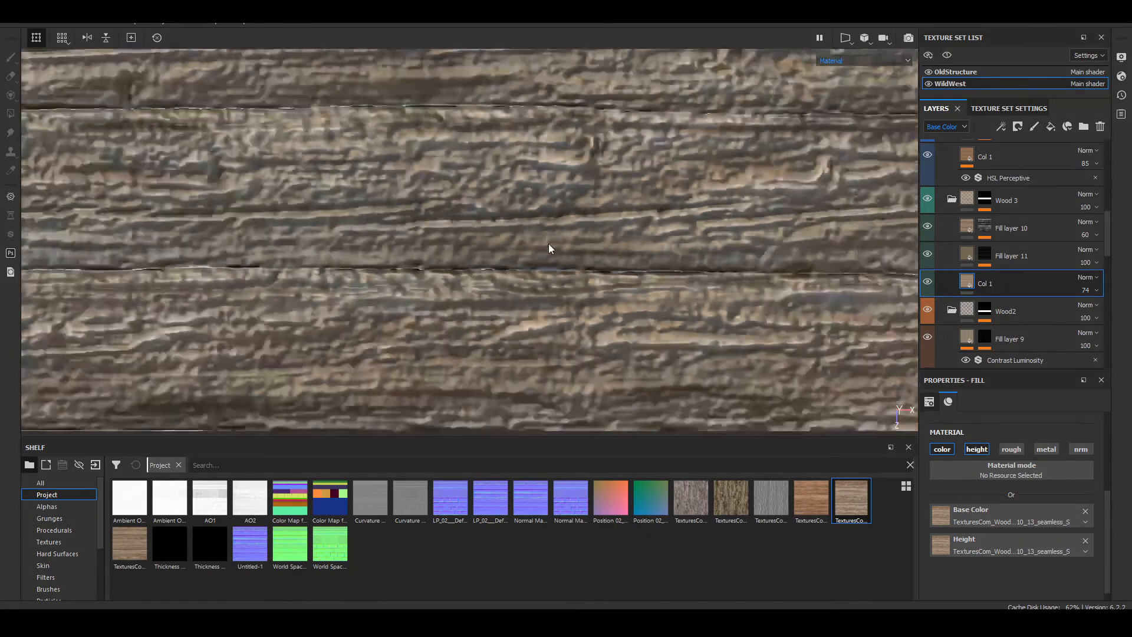
scroll(472, 269, "up", 3)
left_click_drag(459, 271, 177, 224, "alt")
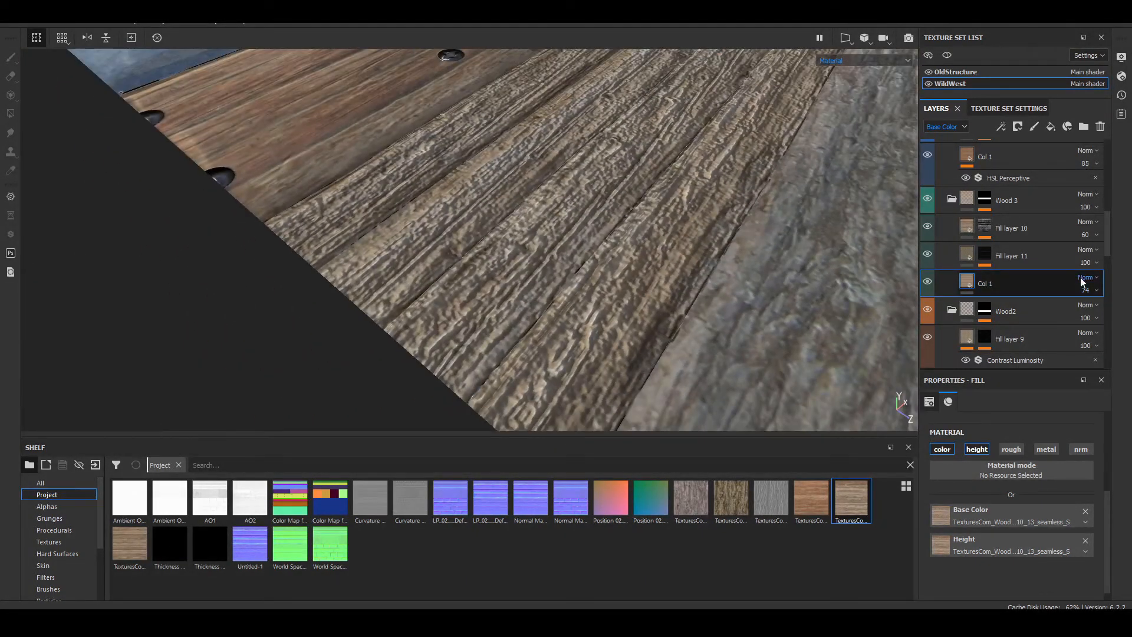
Step: Reduce the height channel opacity of Col 1 in the Wood 3 folder to 9
left_click(943, 127)
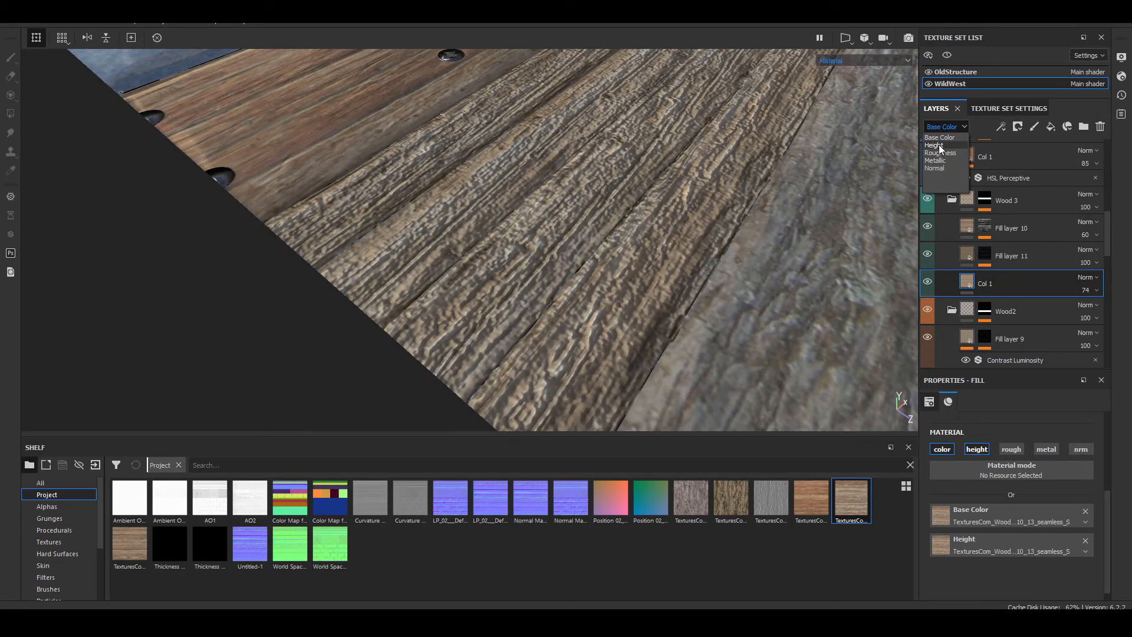
left_click(939, 144)
mouse_move(1098, 314)
left_mouse_down()
mouse_move(1059, 315)
mouse_move(1080, 323)
left_mouse_up()
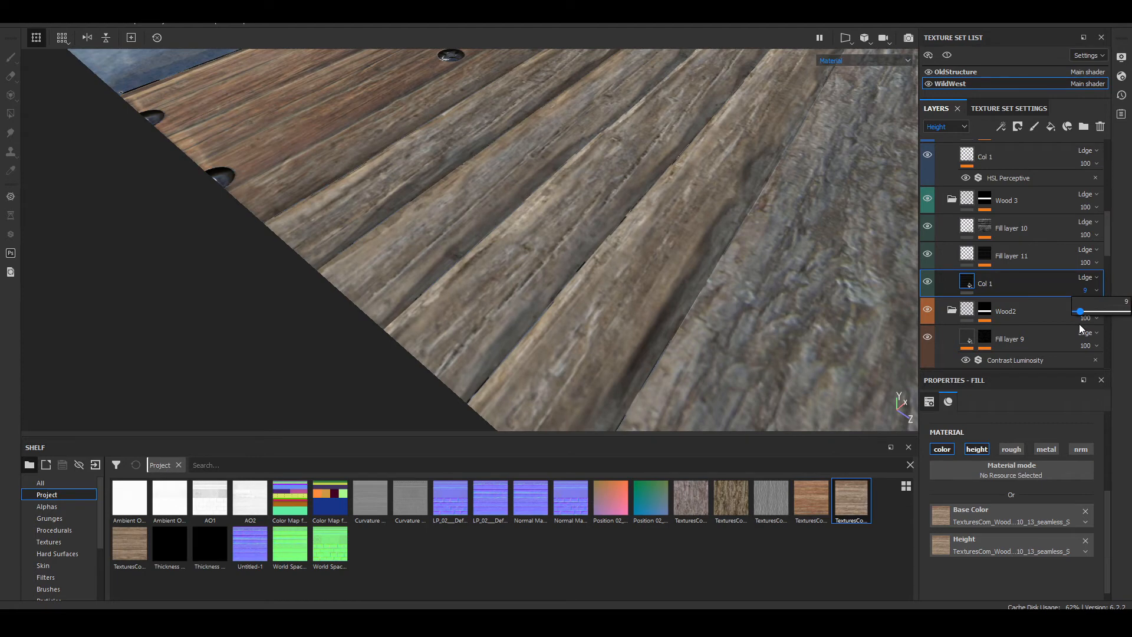
scroll(462, 282, "up", 3)
left_click_drag(519, 282, 558, 239, "alt")
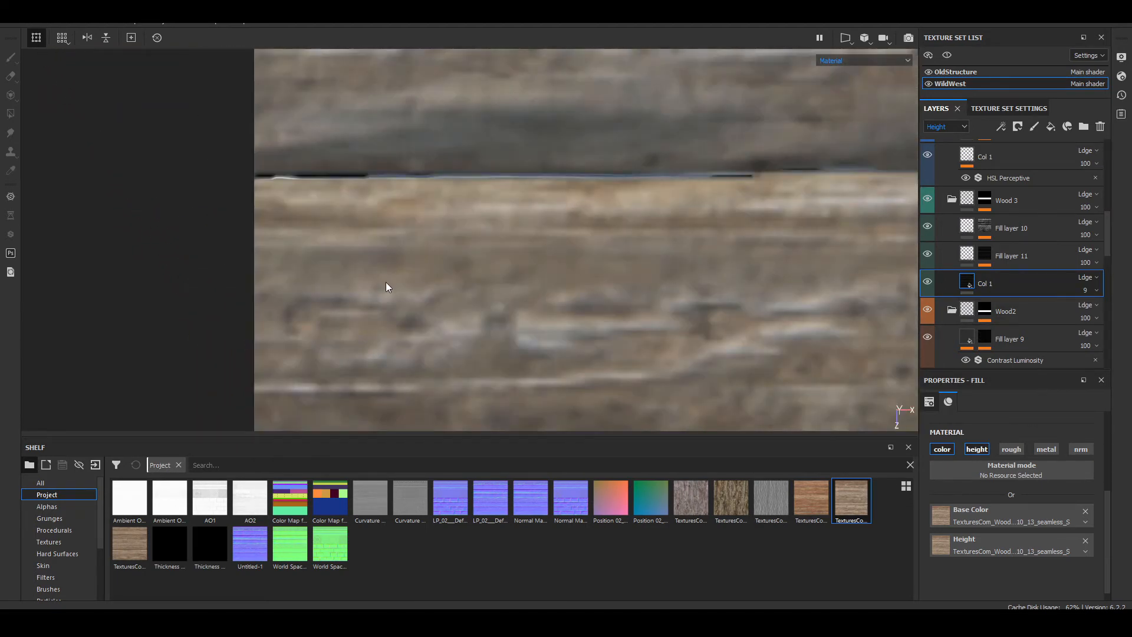
scroll(483, 301, "down", 5)
Step: Try a Levels adjustment on Col 1's height channel, with the black point at -0.741 and a much lower midpoint
key("c")
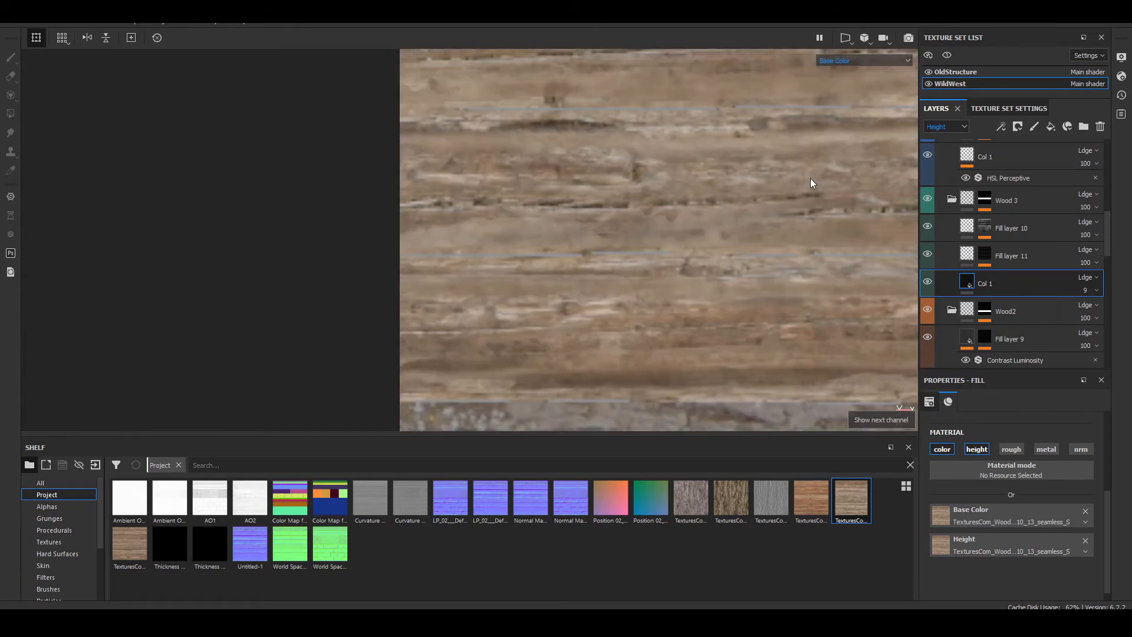
key("c")
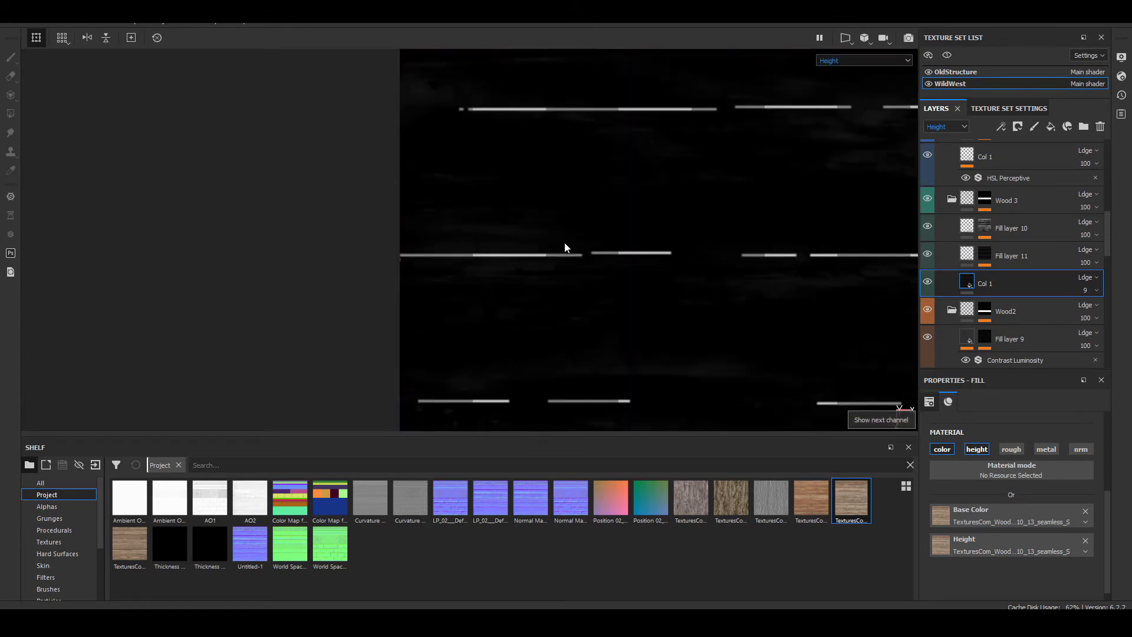
left_click(1003, 128)
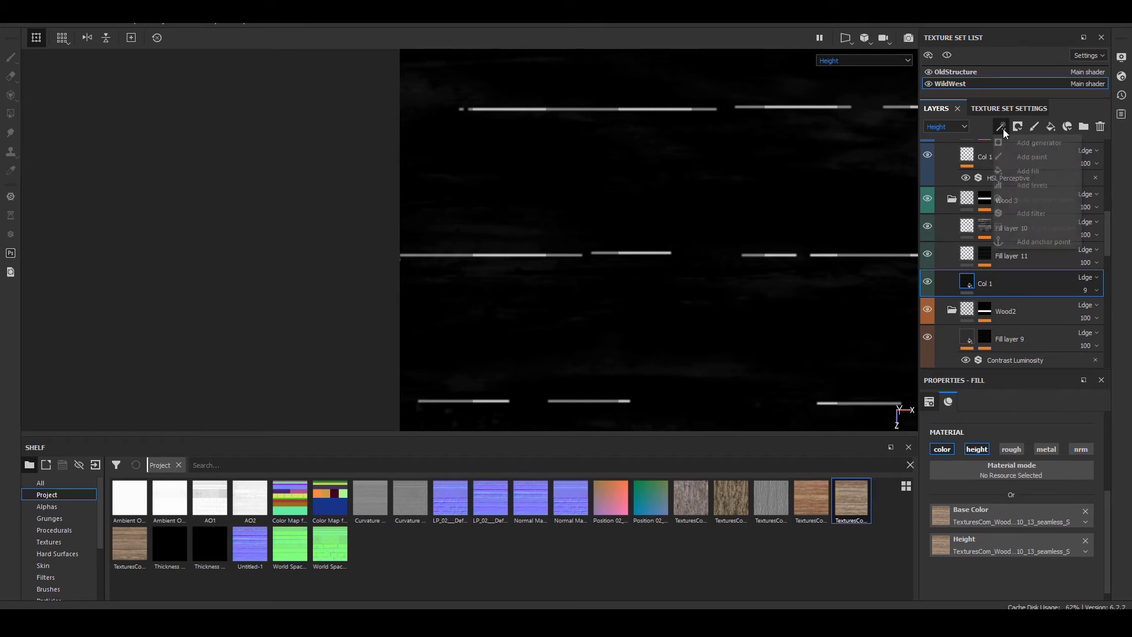
left_click(1047, 187)
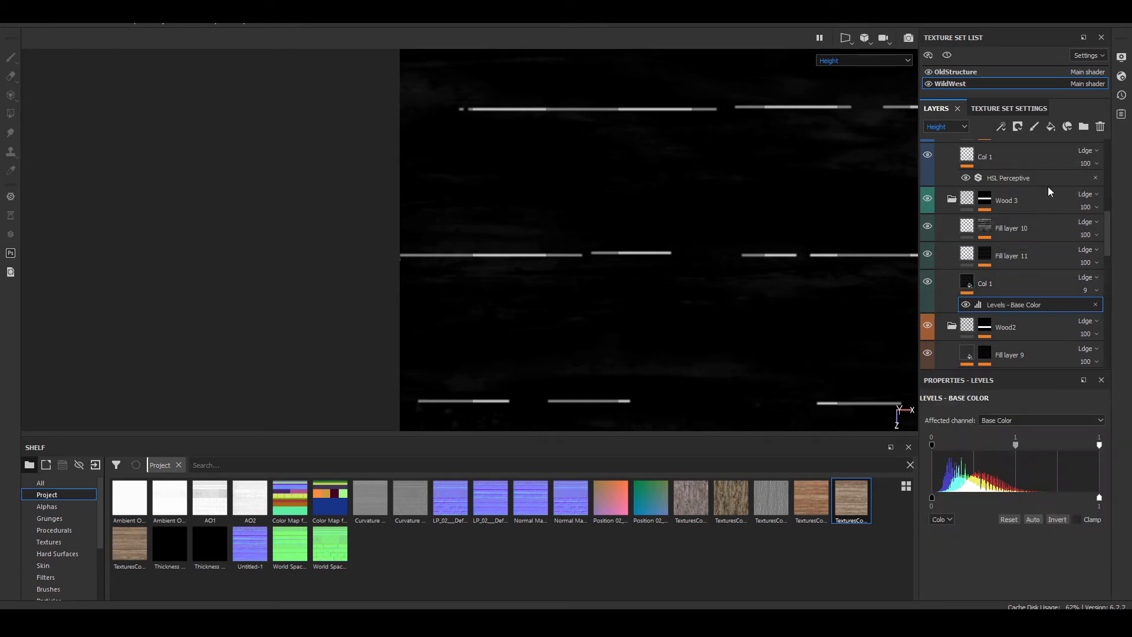
left_click(1024, 420)
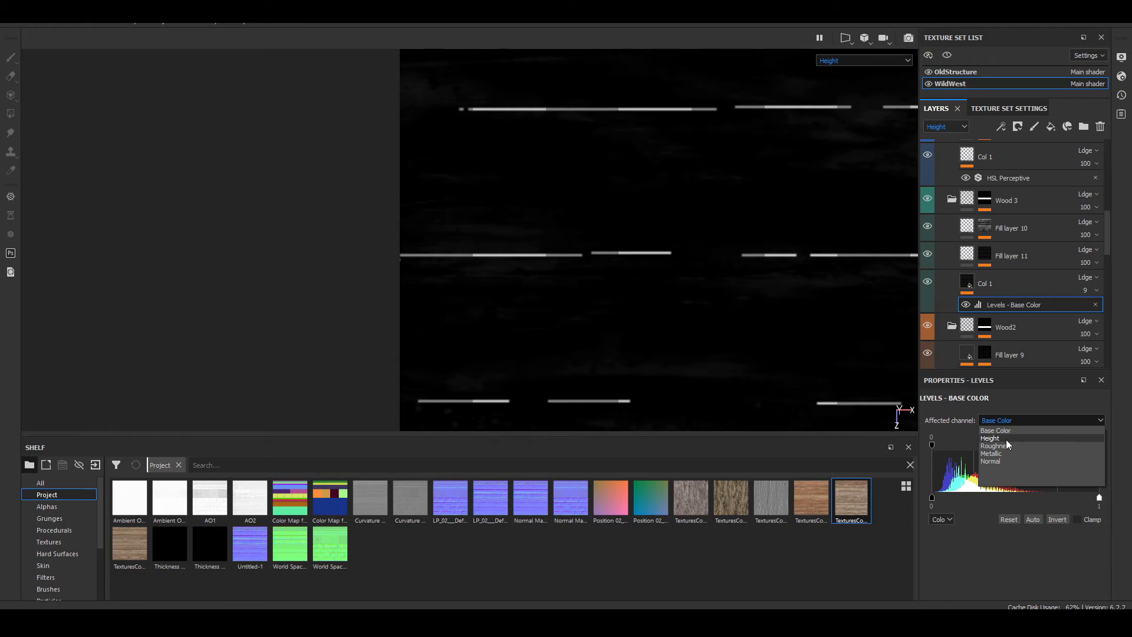
left_click(1006, 439)
left_click_drag(1002, 445, 820, 435)
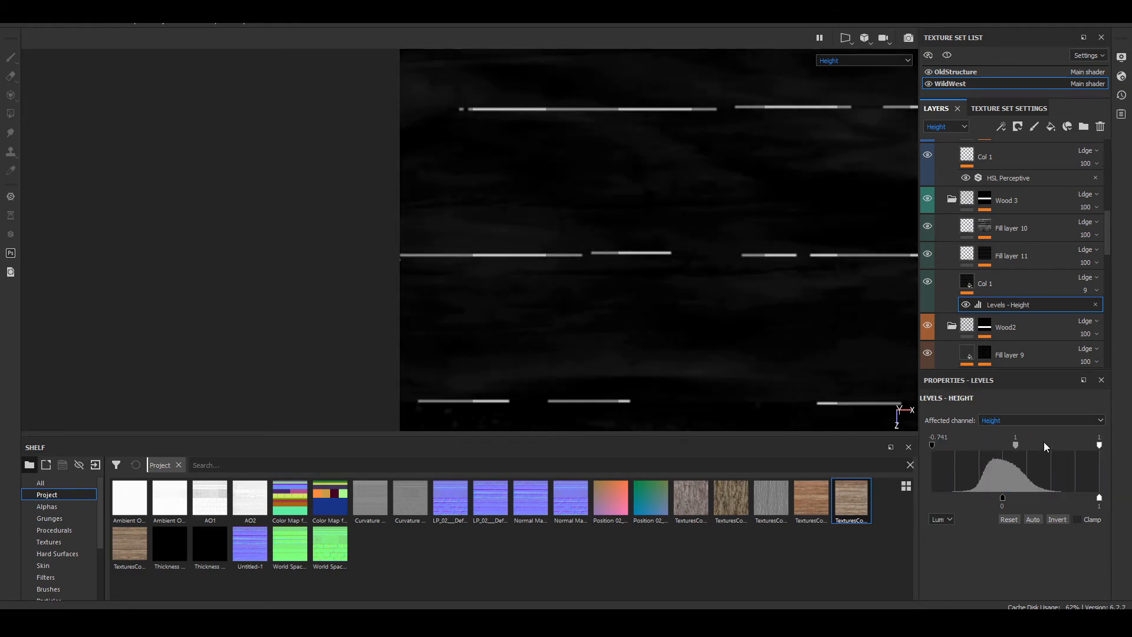
left_click_drag(995, 446, 939, 441)
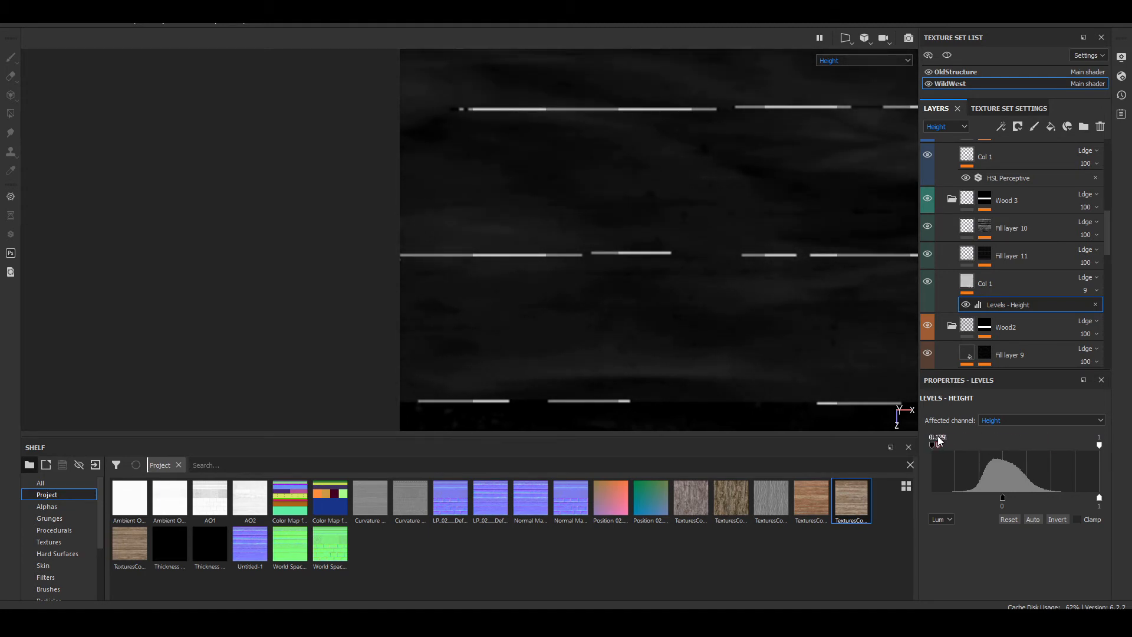
Step: Try raising the height Levels midpoint to 11.88 while viewing the planks in the material view
key("m")
scroll(613, 338, "up", 2)
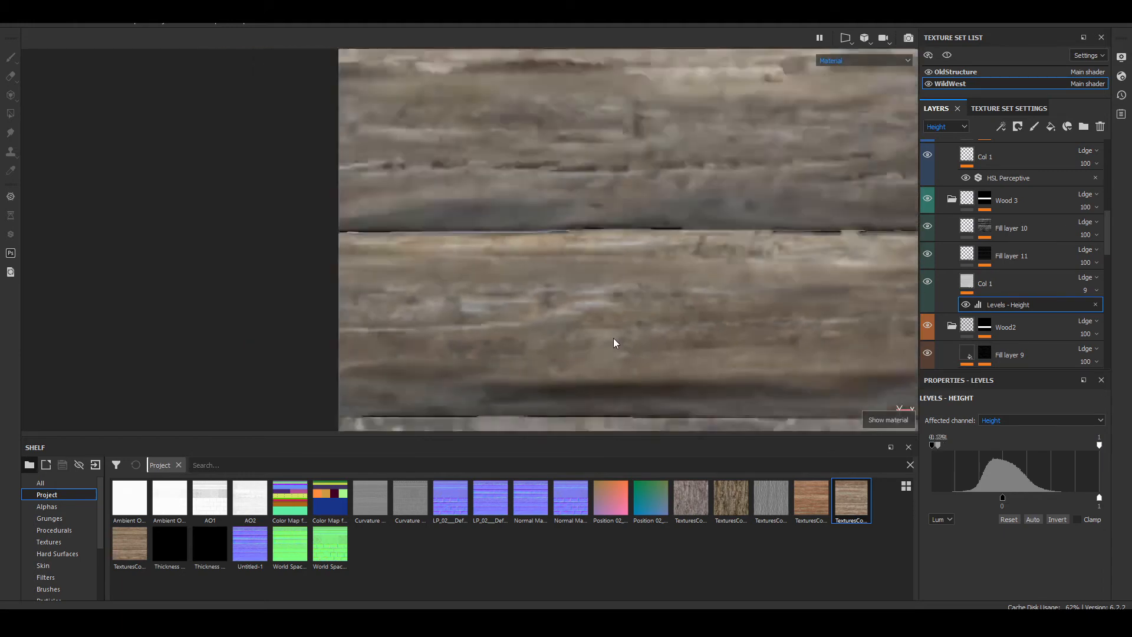
scroll(613, 337, "down", 8)
left_click_drag(601, 313, 668, 192, "alt")
left_click_drag(937, 444, 1095, 445)
mouse_move(1022, 460)
left_mouse_down()
mouse_move(959, 452)
mouse_move(1070, 452)
left_mouse_up()
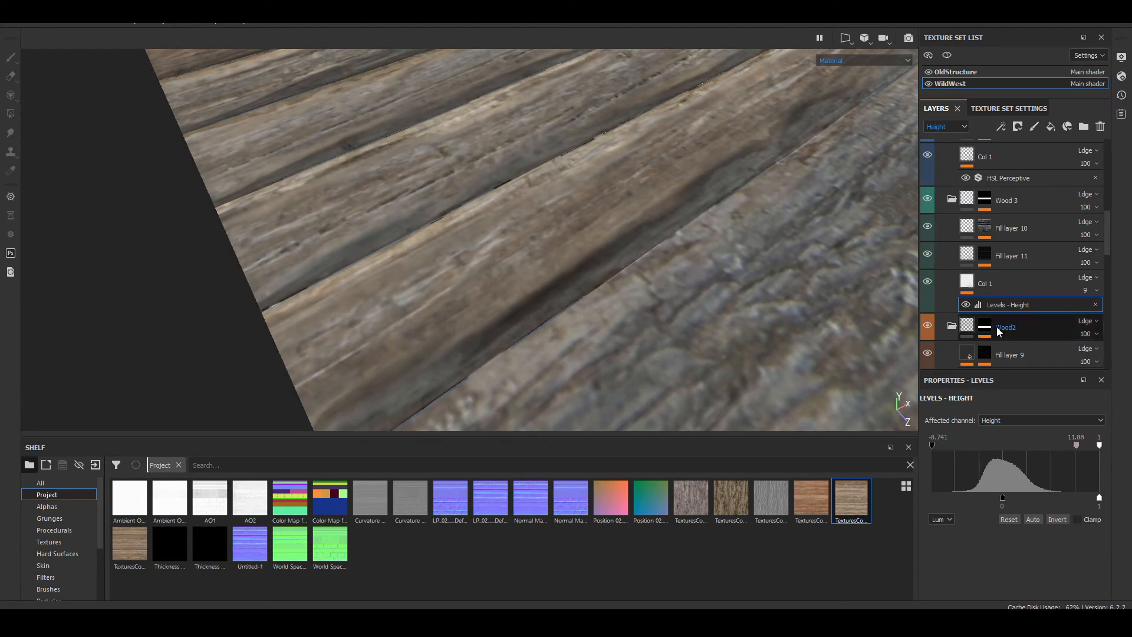
Step: Remove the height Levels adjustment from Col 1 and look over the planks
left_click(1095, 305)
scroll(536, 231, "down", 5)
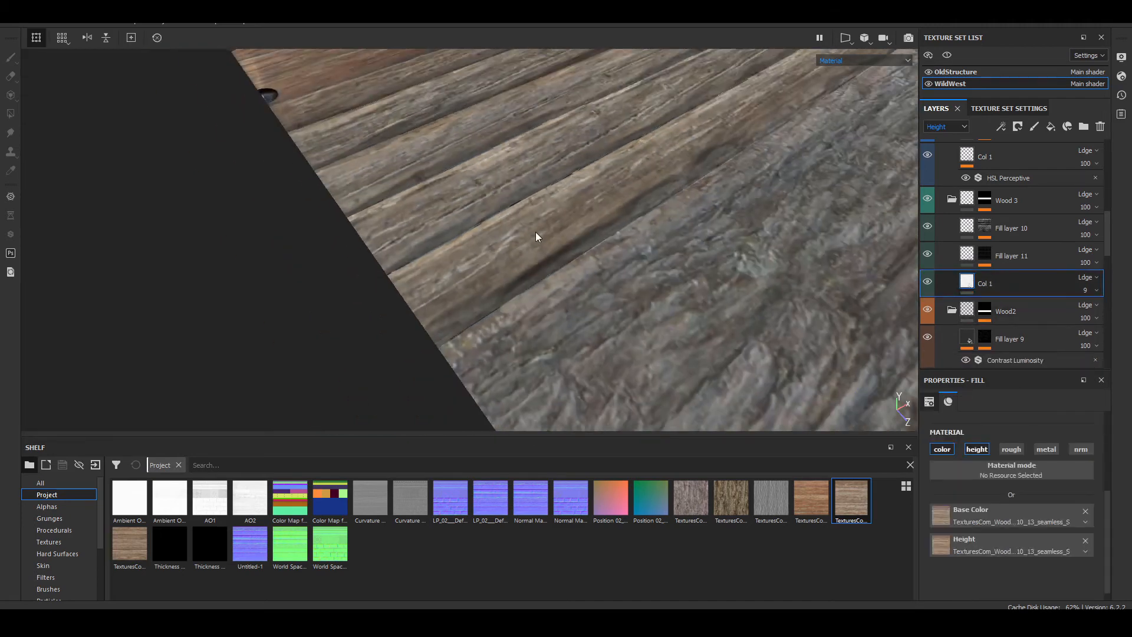
left_click_drag(535, 232, 502, 357, "alt")
middle_click_drag(617, 189, 206, 225, "alt")
scroll(563, 265, "down", 6)
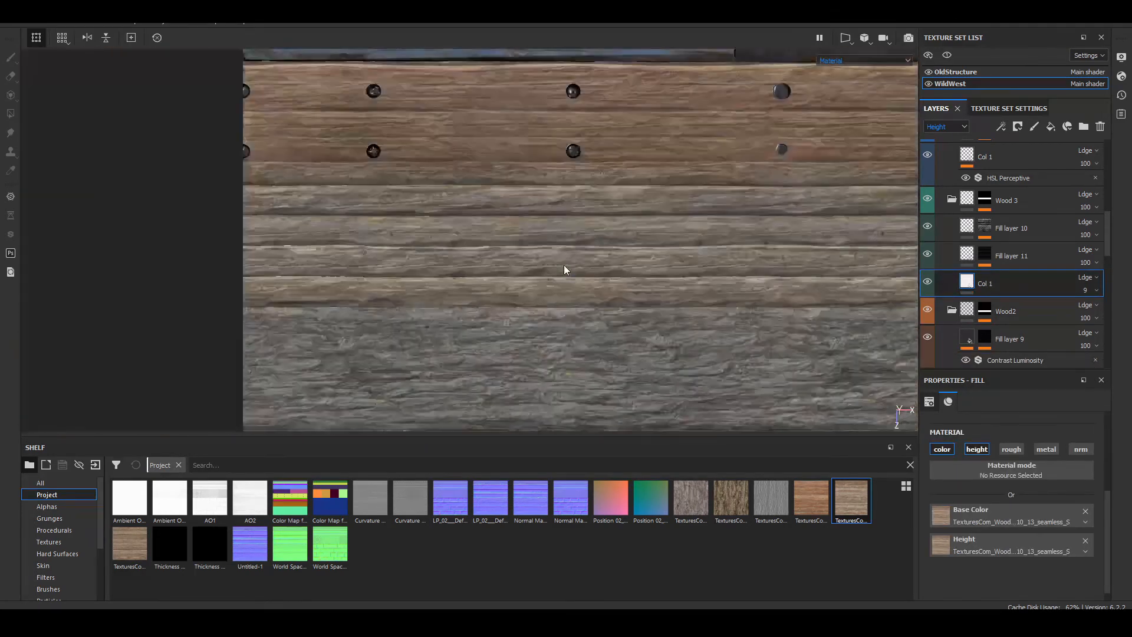
middle_click_drag(769, 295, 661, 308, "alt")
scroll(656, 245, "up", 5)
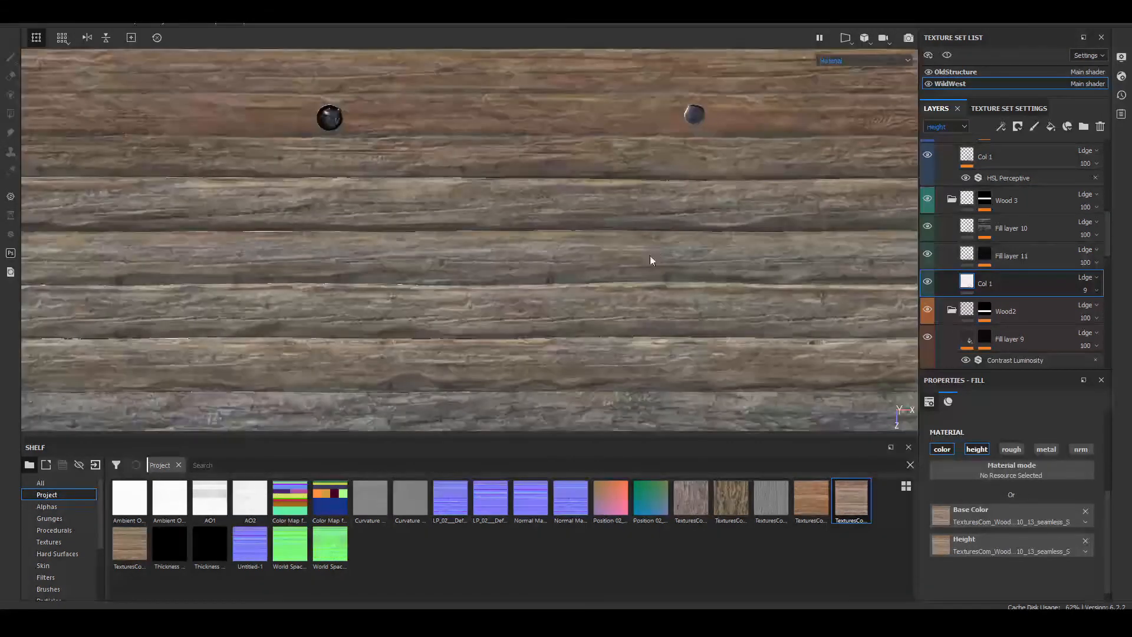
middle_click_drag(836, 291, 770, 229, "alt")
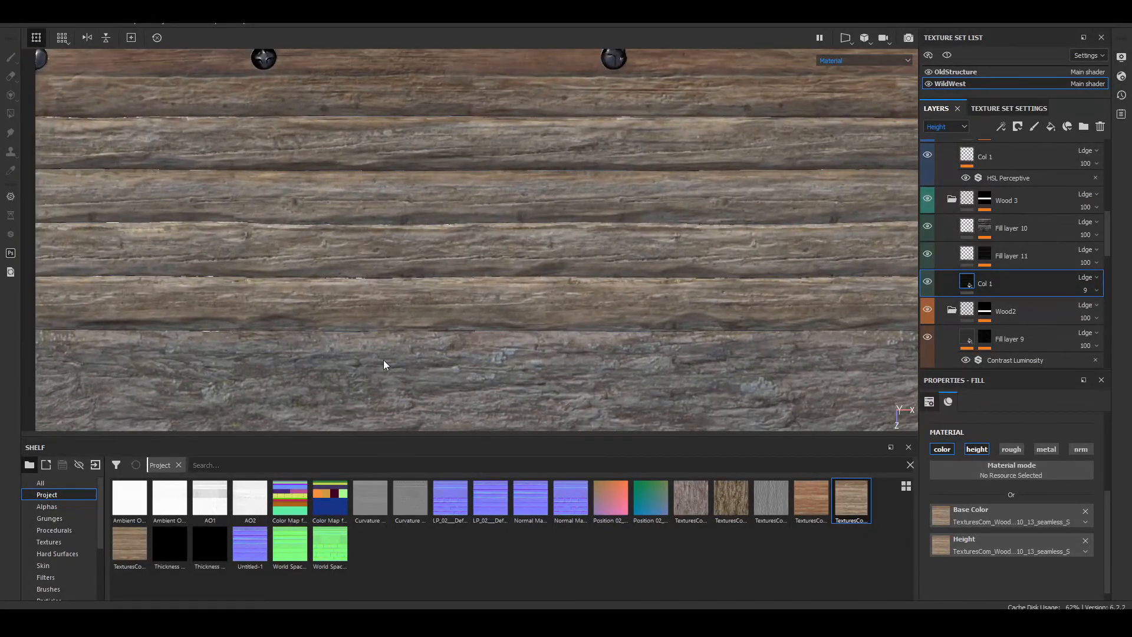
scroll(491, 274, "down", 2)
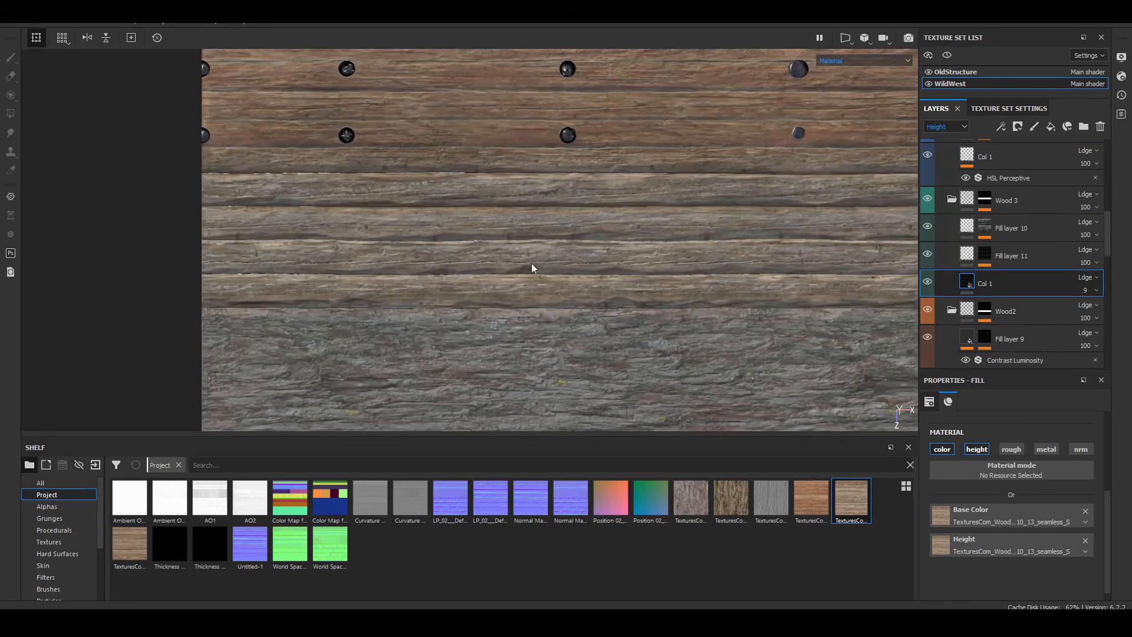
middle_click_drag(798, 249, 637, 302, "alt")
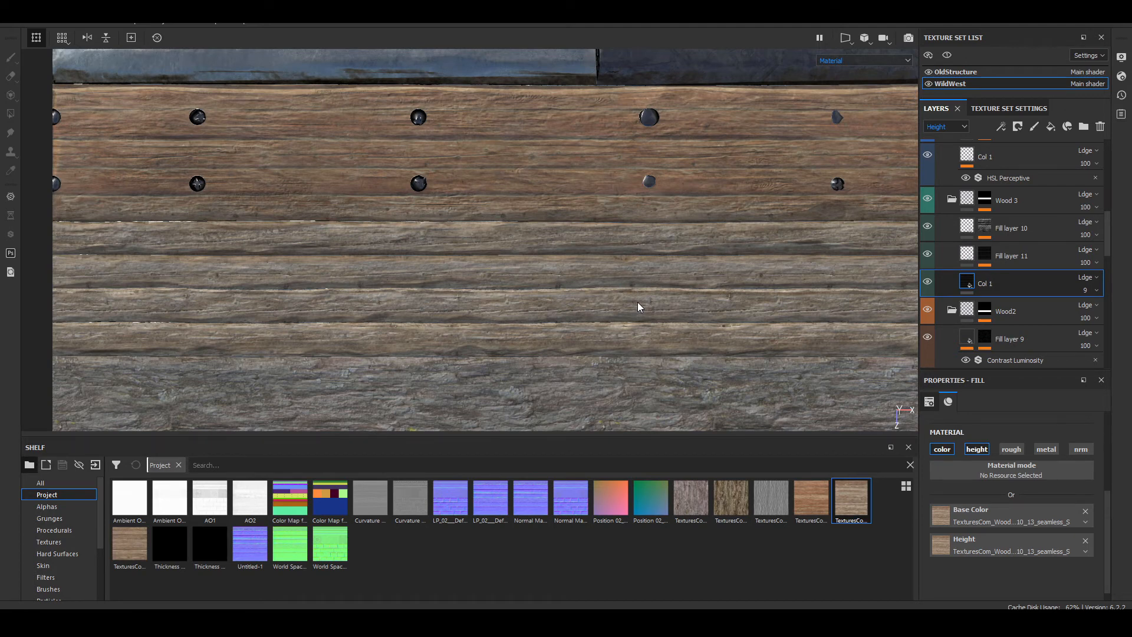
Step: Browse the shelf's material library for a dirt-like material and preview Mortar Wall
scroll(75, 551, "down", 5)
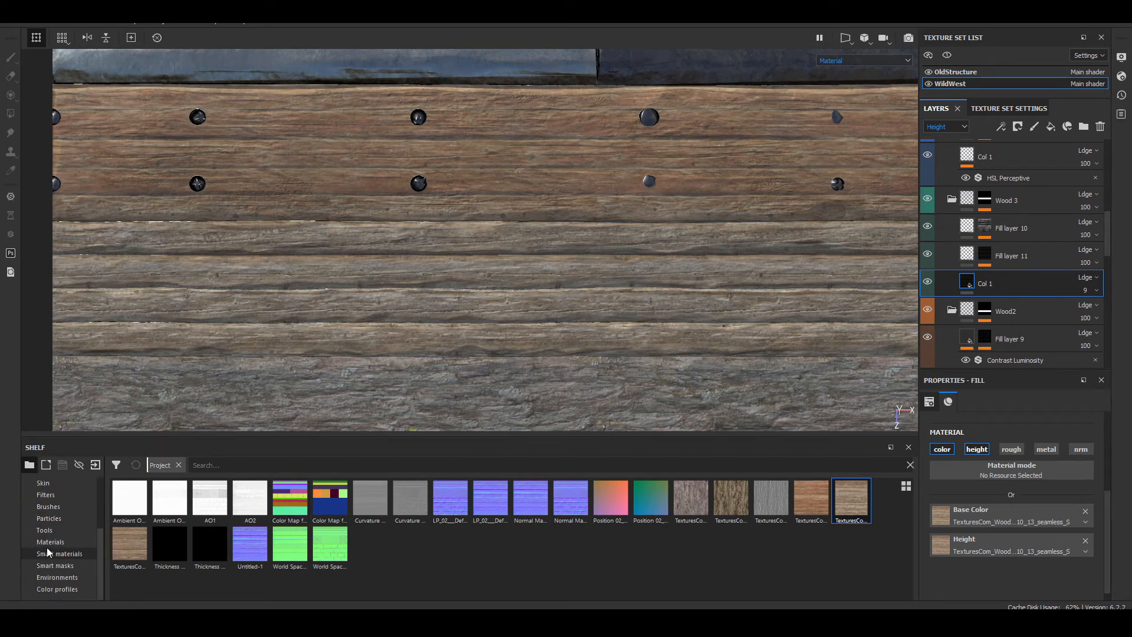
left_click(69, 542)
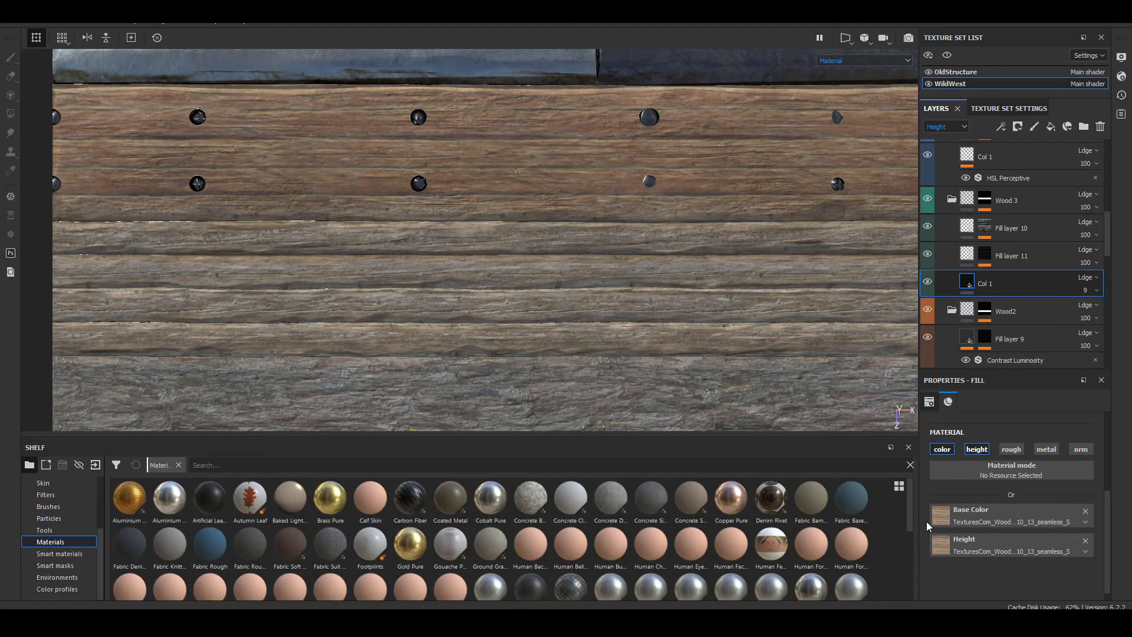
left_click_drag(910, 524, 907, 578)
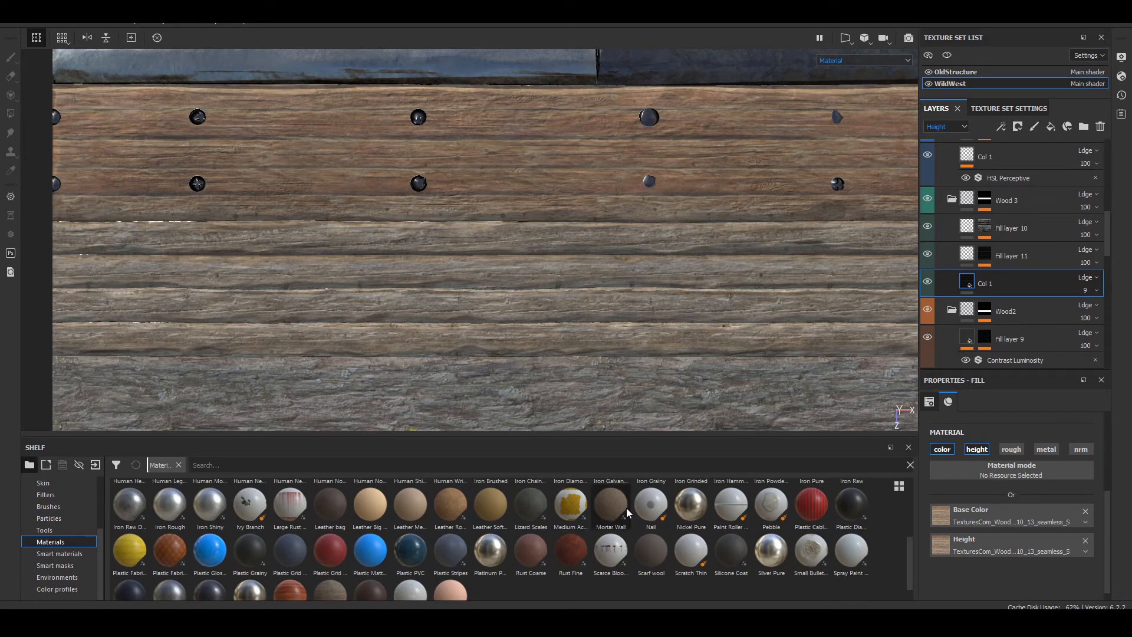
mouse_move(624, 506)
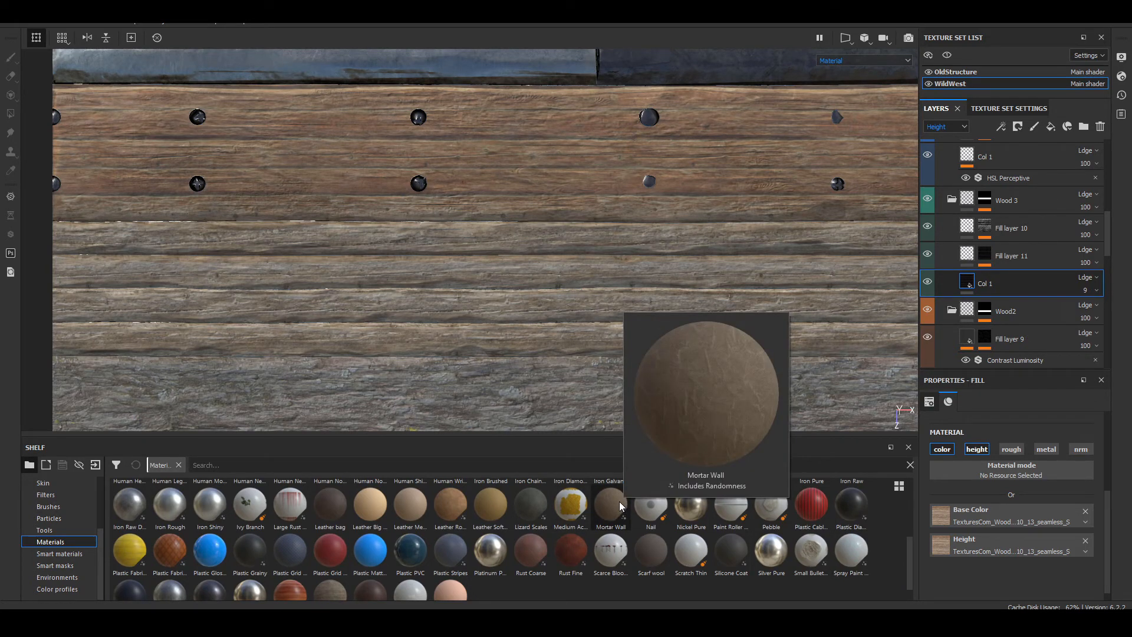
mouse_move(806, 552)
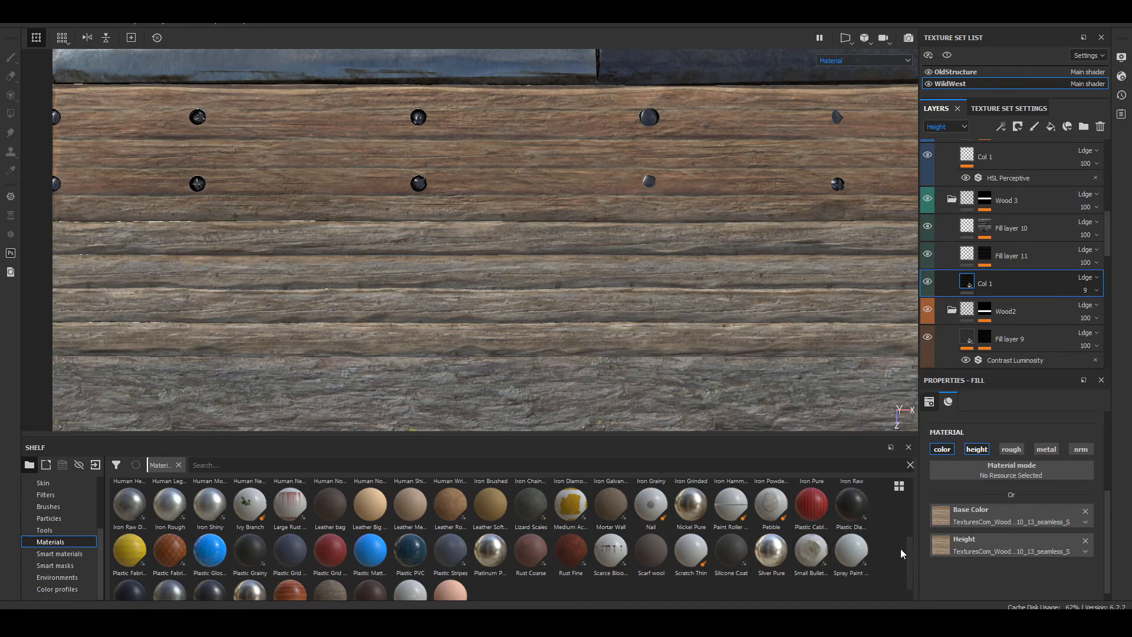
Step: Search the whole shelf for "mud" and for "dirt", looking through the dirt resources
left_click(178, 465)
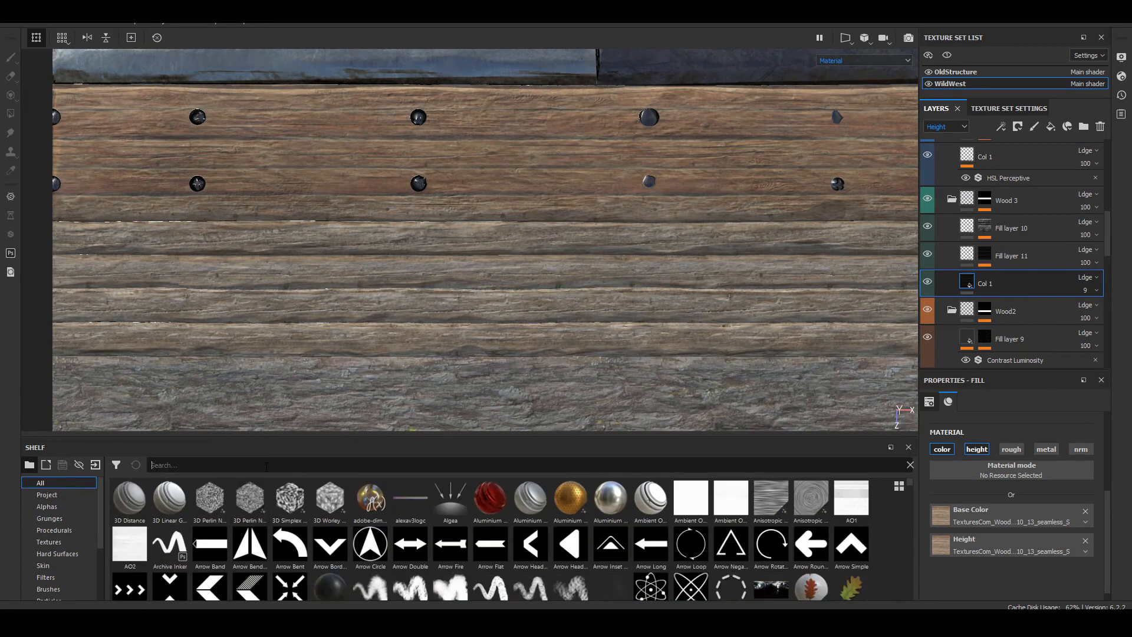
type("mud")
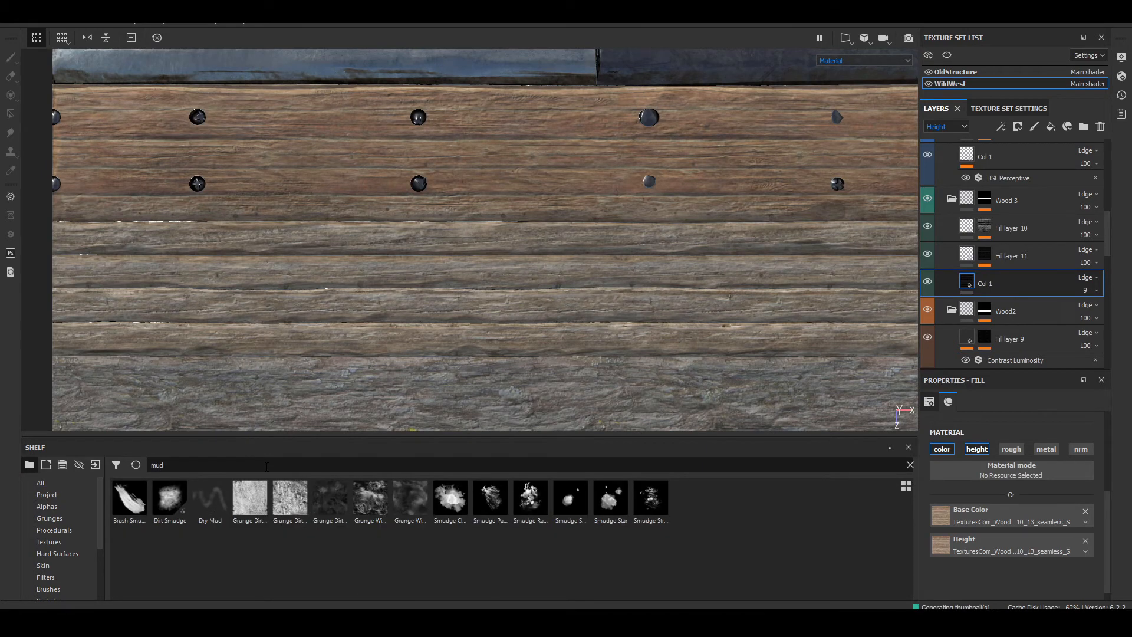
key("BackSpace")
key("BackSpace")
key("BackSpace")
type("dirt")
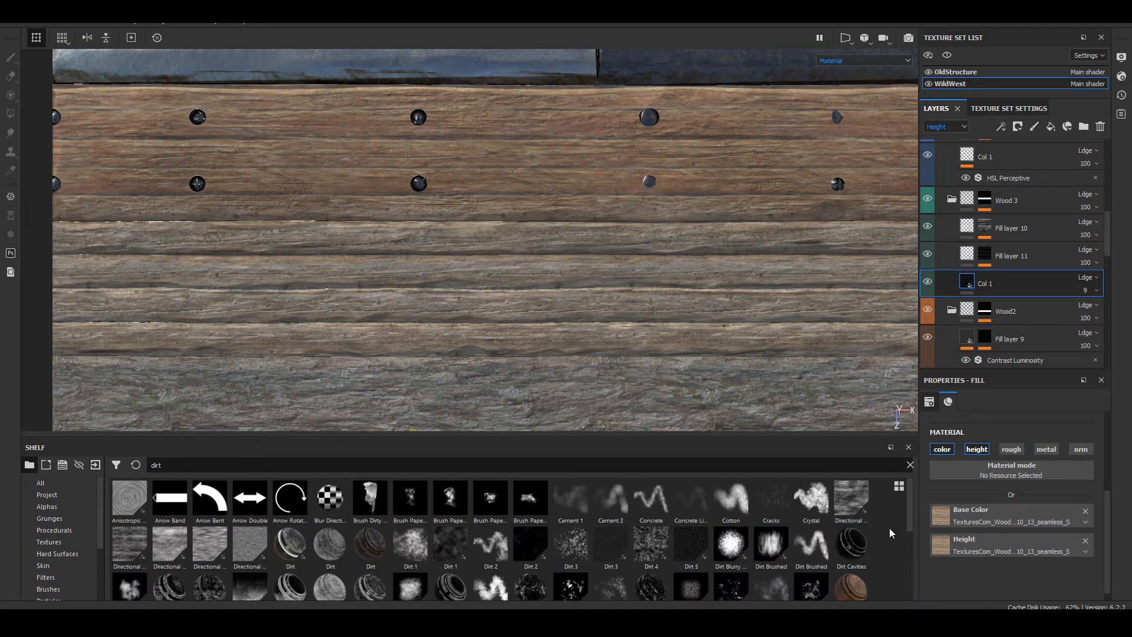
left_click_drag(907, 498, 913, 564)
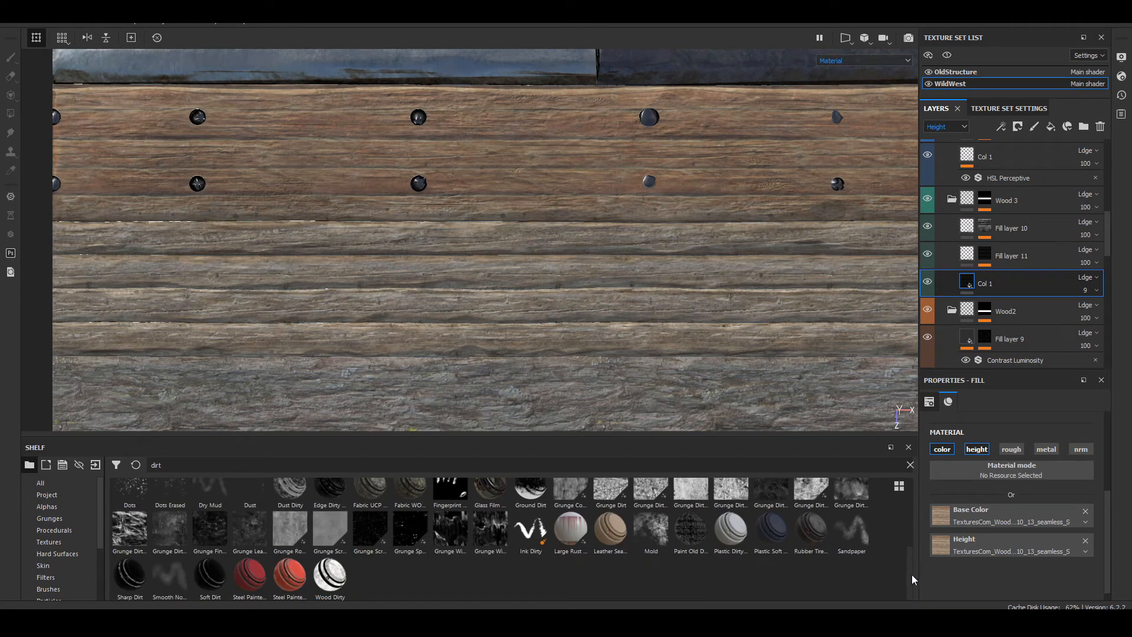
left_click_drag(911, 574, 900, 476)
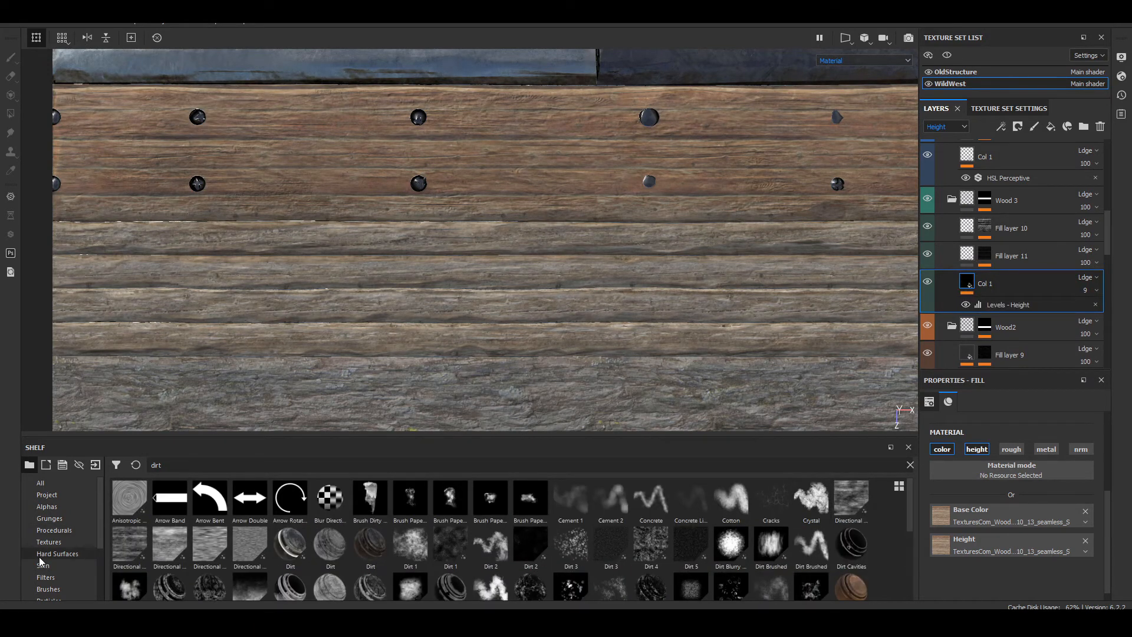
Step: Add the Mortar Wall material as a layer at the top of the Wood 3 folder with its height channel turned off
scroll(82, 536, "down", 3)
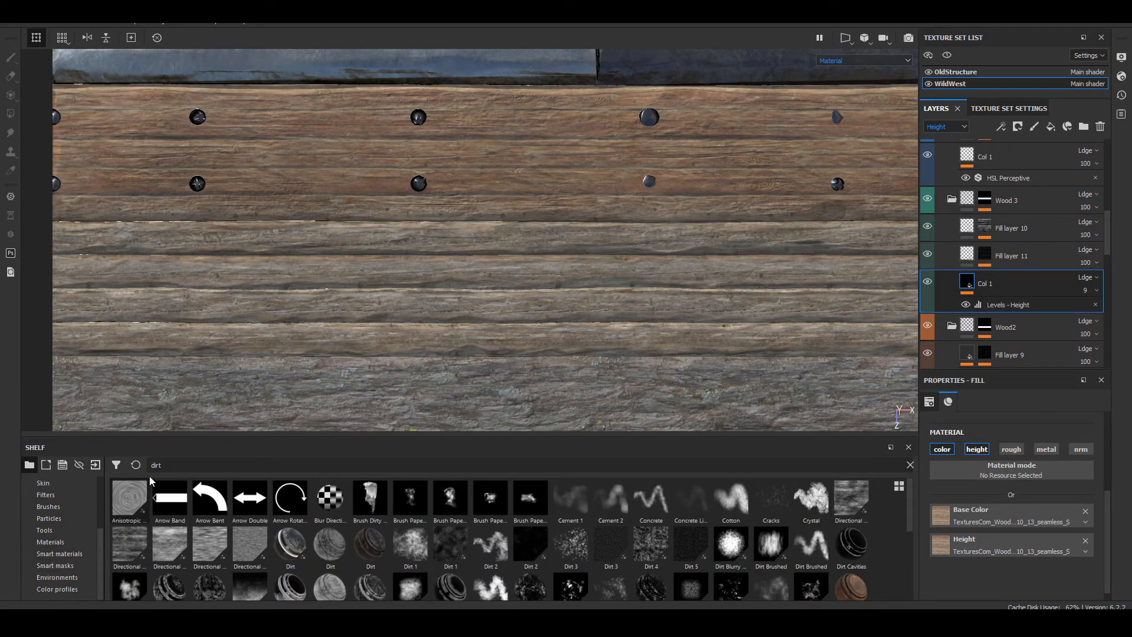
left_click_drag(172, 465, 29, 455)
key("BackSpace")
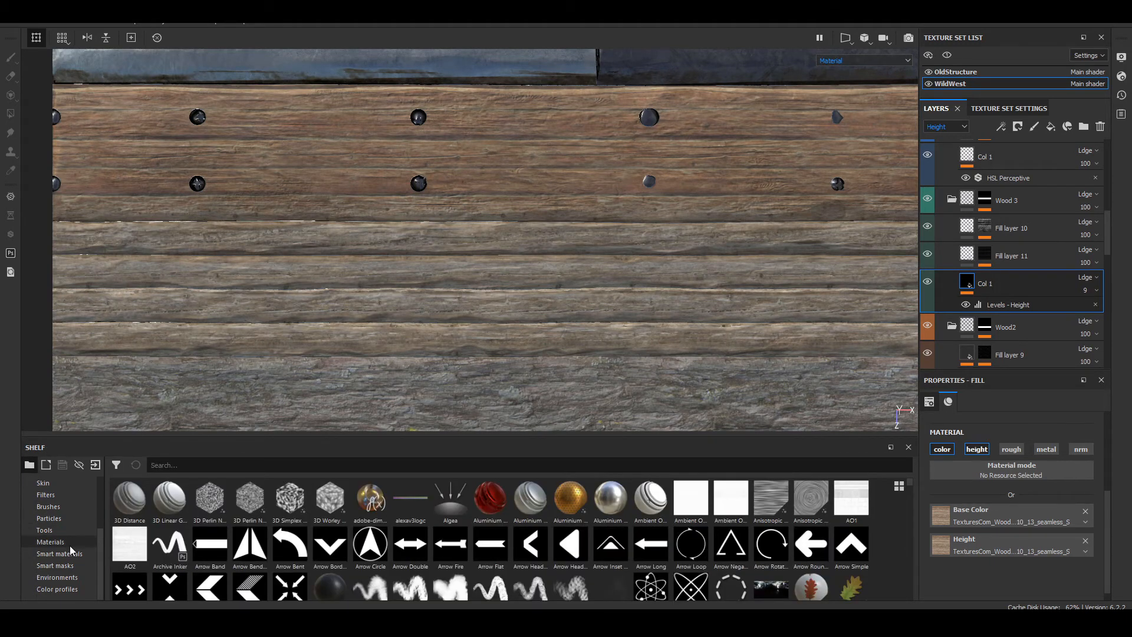
left_click(69, 543)
scroll(714, 568, "down", 6)
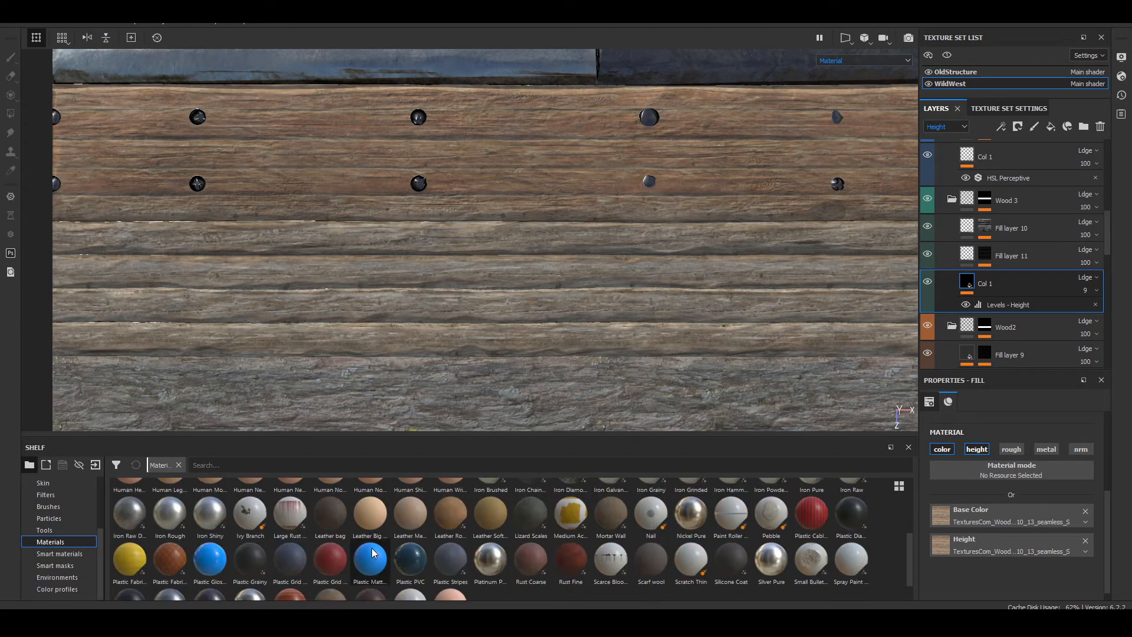
left_click_drag(611, 493, 1004, 217)
scroll(264, 295, "up", 3)
scroll(264, 294, "up", 2)
middle_click_drag(264, 295, 611, 180, "alt")
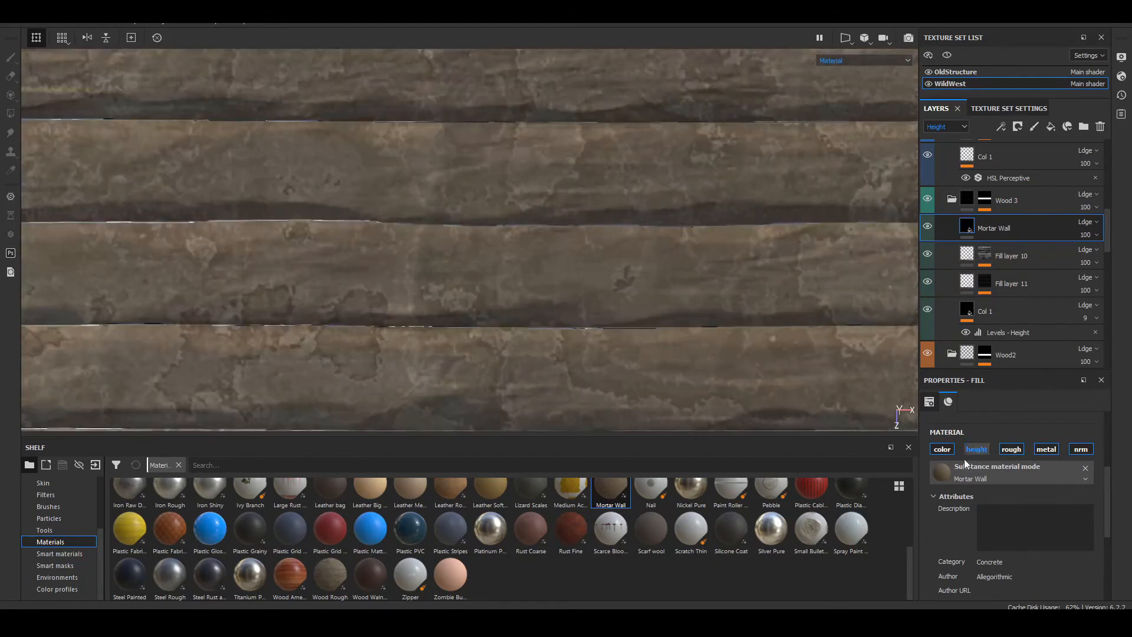
Step: Lower the Mortar Wall material's roughness to about 0.363 and change its color to a darker brown
scroll(967, 507, "down", 5)
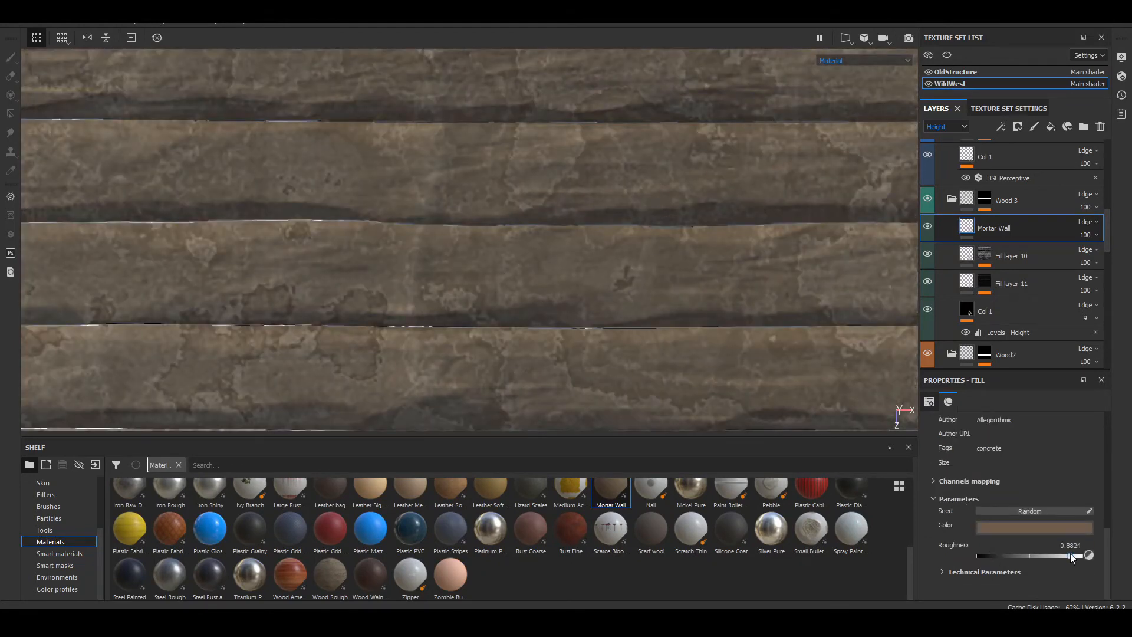
left_click_drag(1070, 554, 1014, 557)
left_click(1026, 527)
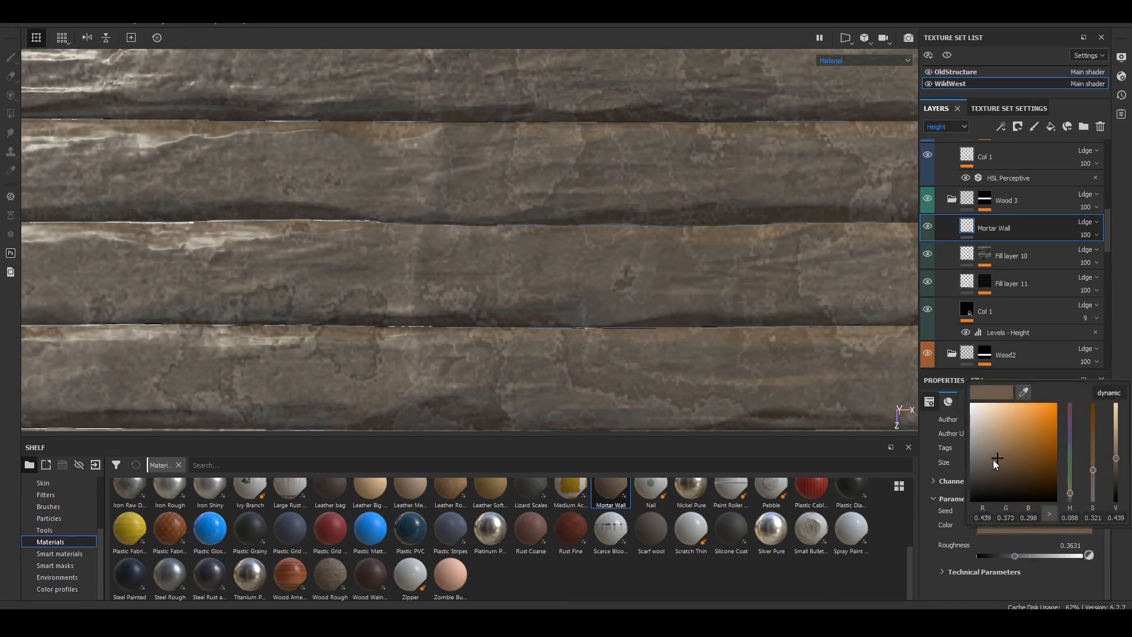
left_click_drag(993, 458, 1006, 469)
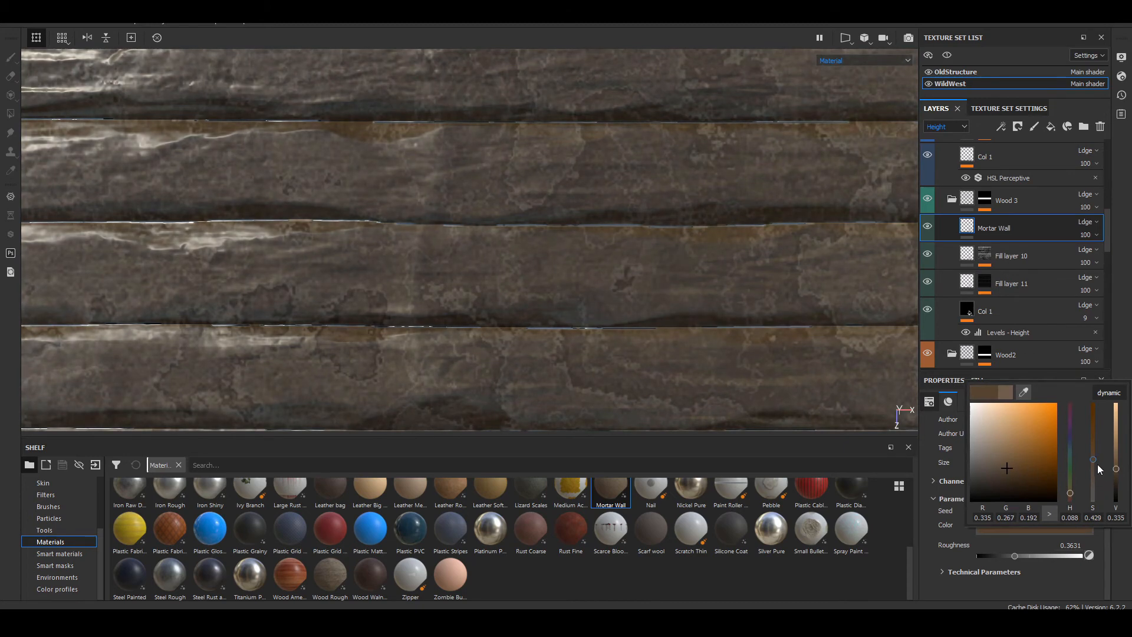
left_click_drag(1095, 445, 1094, 457)
Step: Set the Mortar Wall layer's UV scale to 4 and add a black mask to the layer
middle_click_drag(569, 323, 435, 364, "alt")
right_click_drag(435, 364, 397, 354, "alt")
middle_click_drag(633, 356, 575, 342, "alt")
scroll(1015, 507, "up", 7)
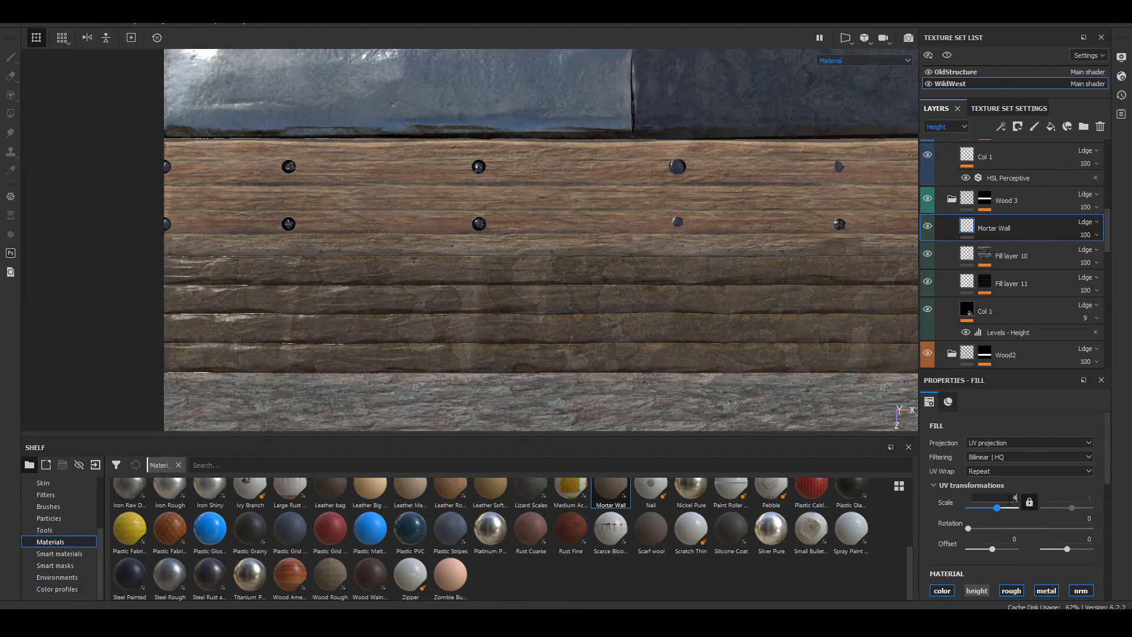
key("Return")
right_click(1015, 232)
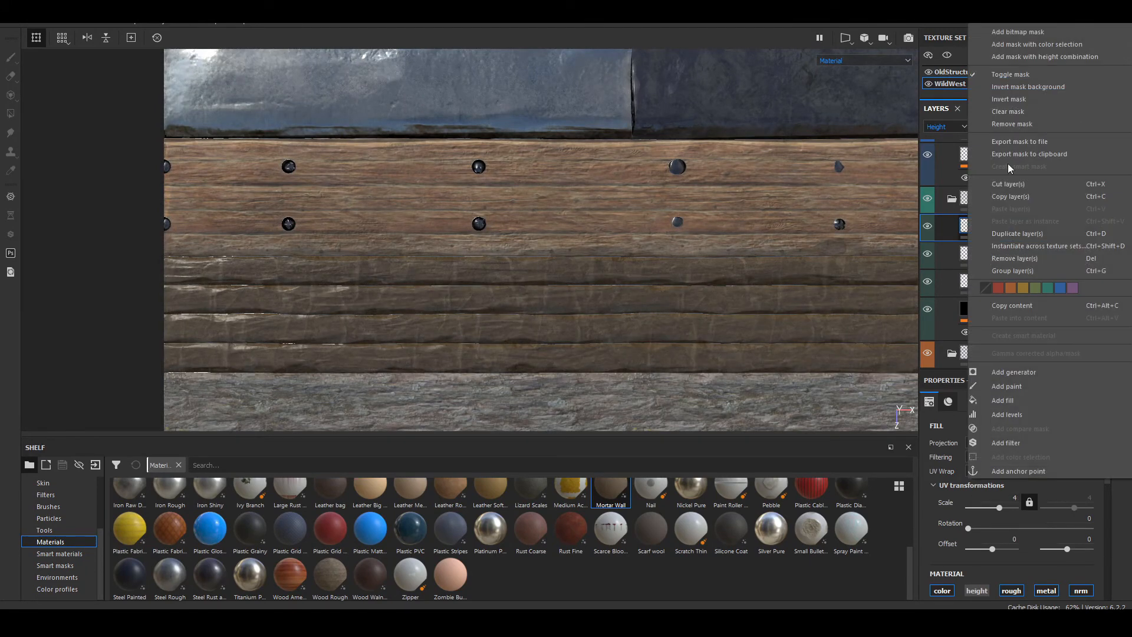
left_click(1026, 24)
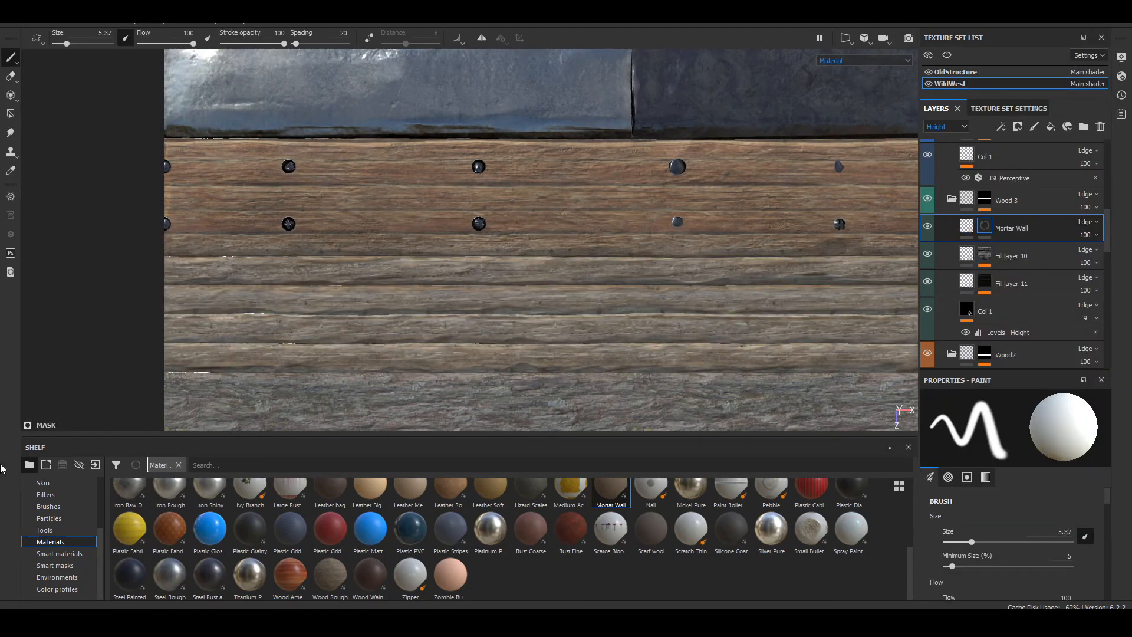
Step: Try the Dust Dirty and Dust Soft smart masks on the Mortar Wall layer
left_click(58, 566)
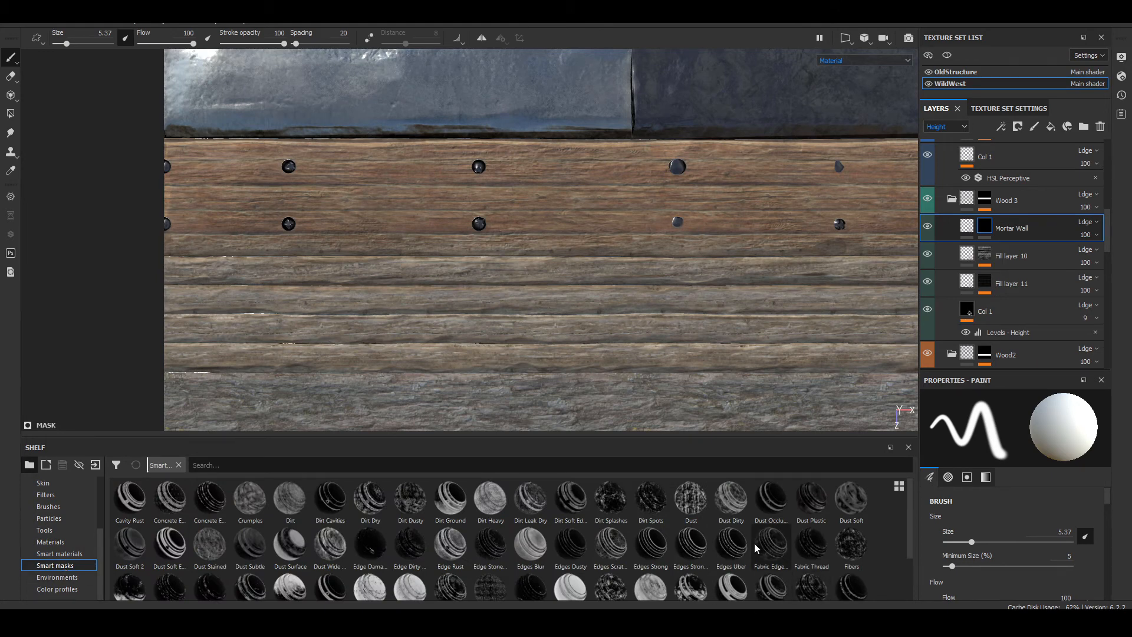
left_click_drag(726, 508, 955, 233)
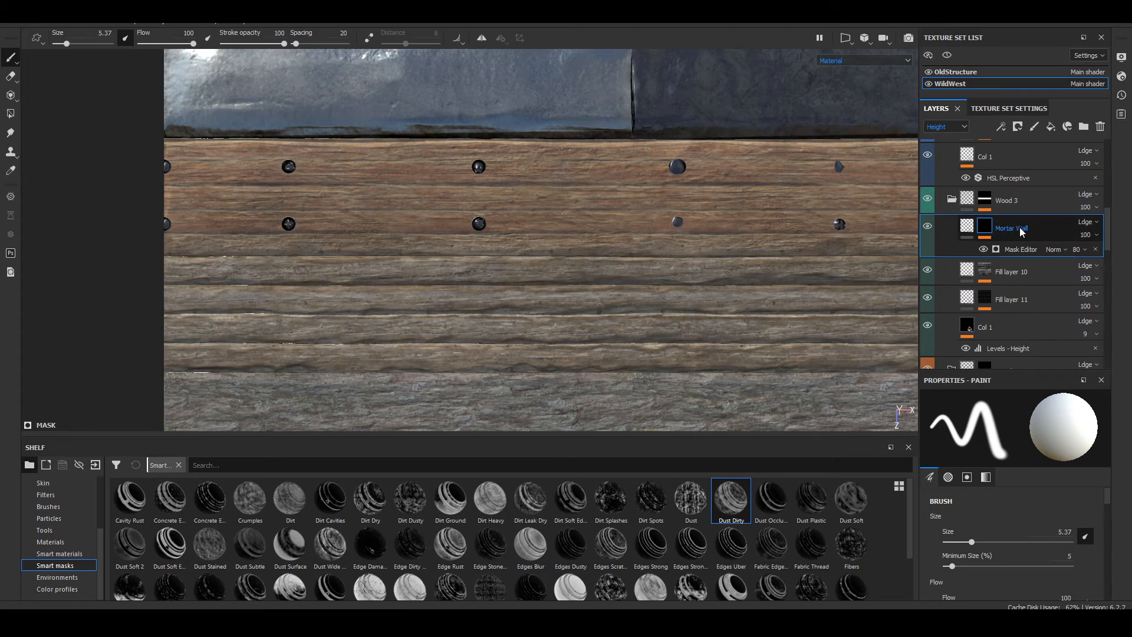
scroll(510, 352, "up", 6)
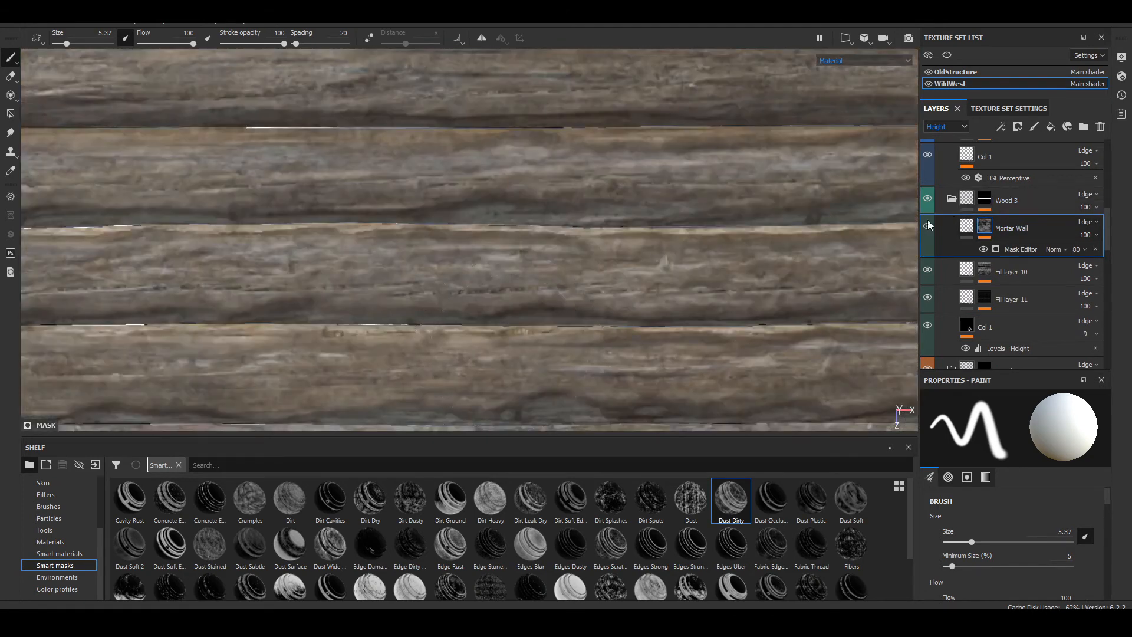
left_click(924, 227)
left_click_drag(858, 507, 1007, 234)
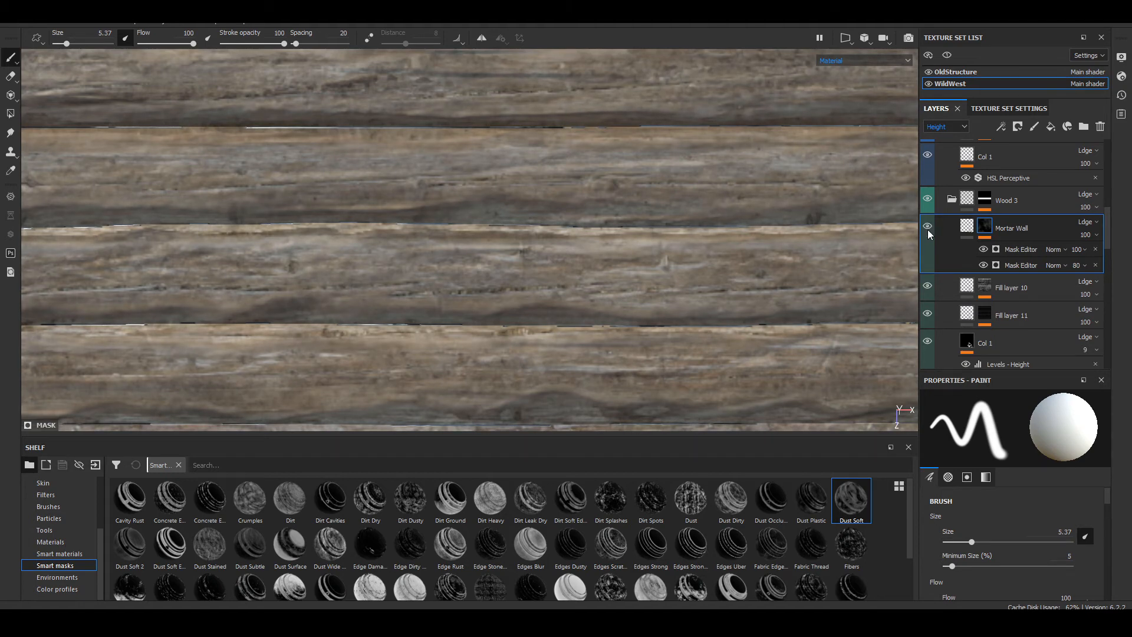
Step: Undo both dust smart masks, going back to Mortar Wall's plain black mask
key("ctrl+z")
key("ctrl+z")
key("ctrl+z")
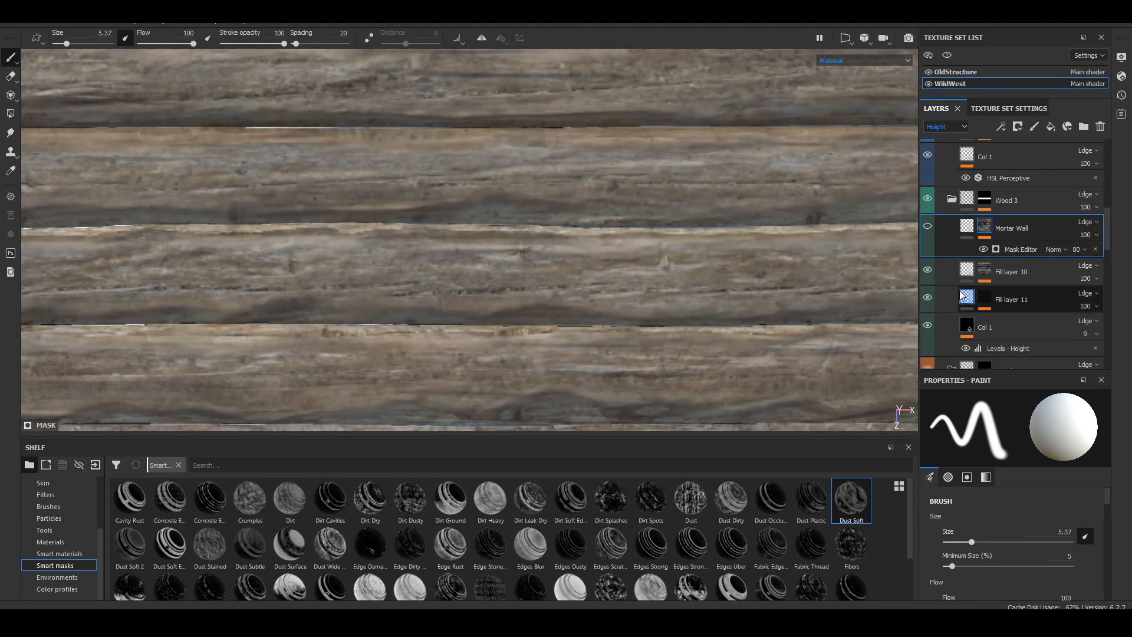
key("ctrl+z")
key("ctrl+z")
key("ctrl+z")
key("ctrl+z")
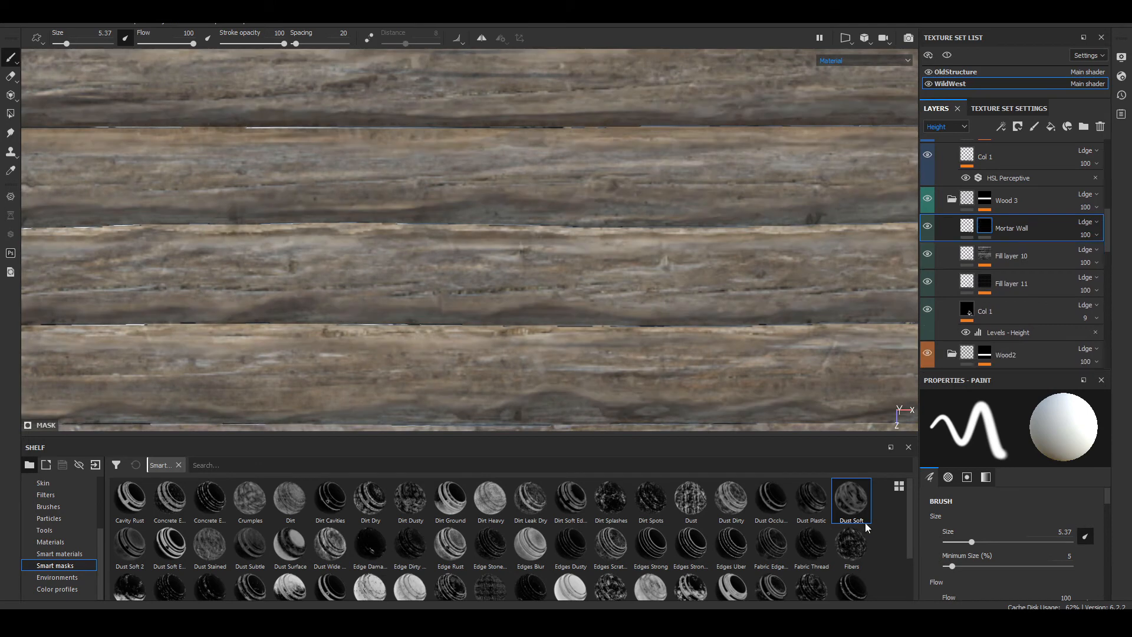
Step: Apply the Sand Dust smart mask to the Mortar Wall layer and check the dirt patches across the planks
scroll(865, 530, "down", 2)
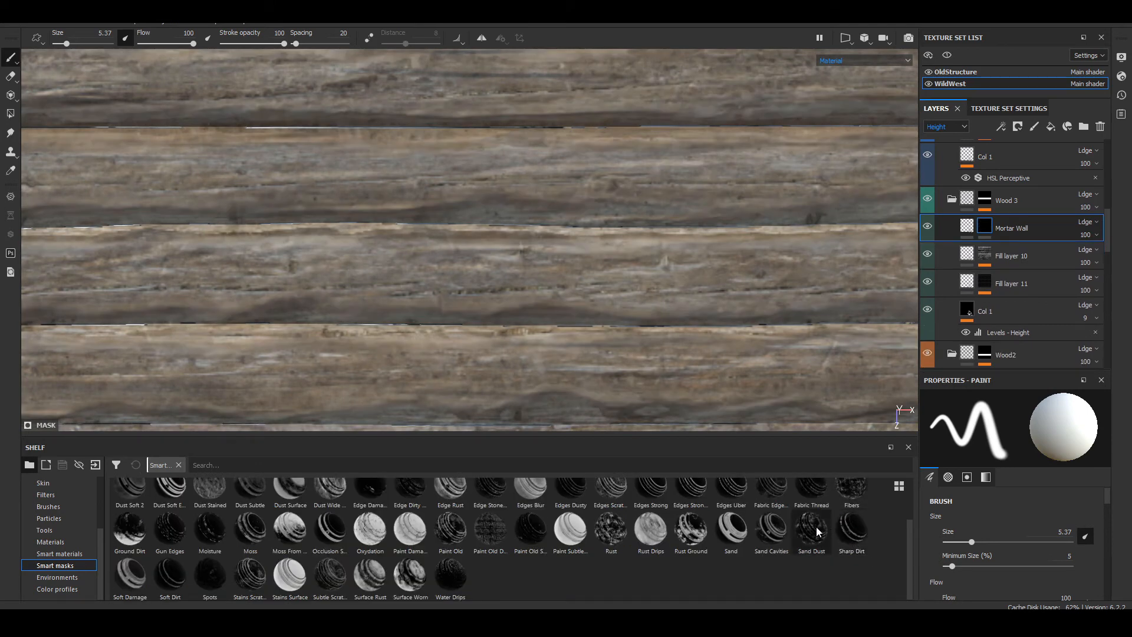
left_click_drag(819, 532, 989, 230)
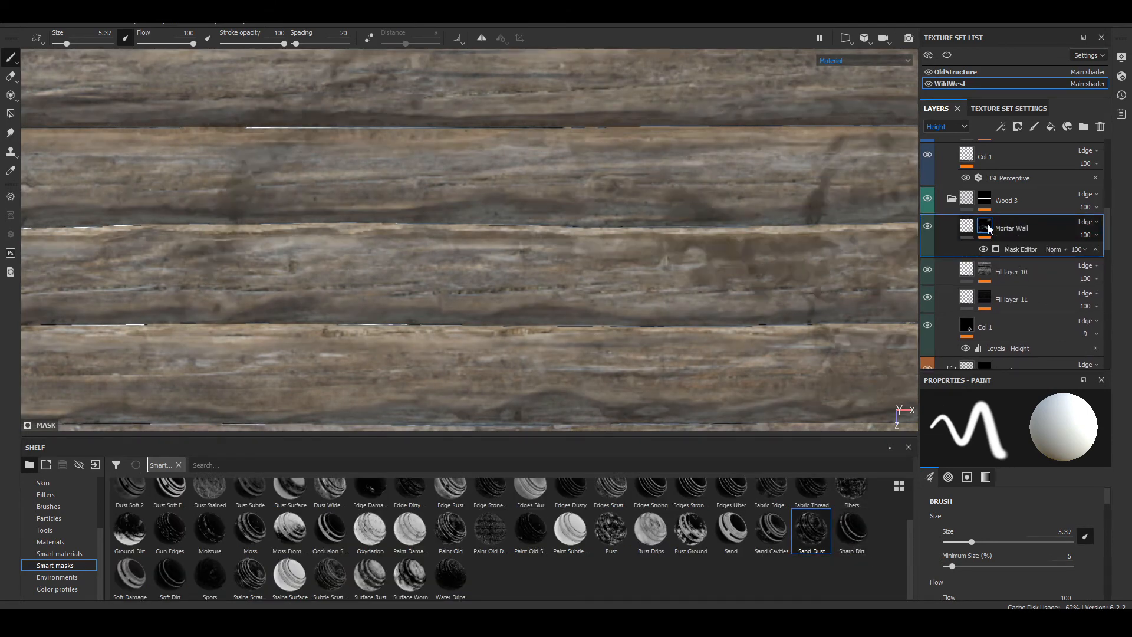
scroll(806, 307, "down", 8)
middle_click_drag(818, 269, 249, 259, "alt")
scroll(248, 258, "up", 6)
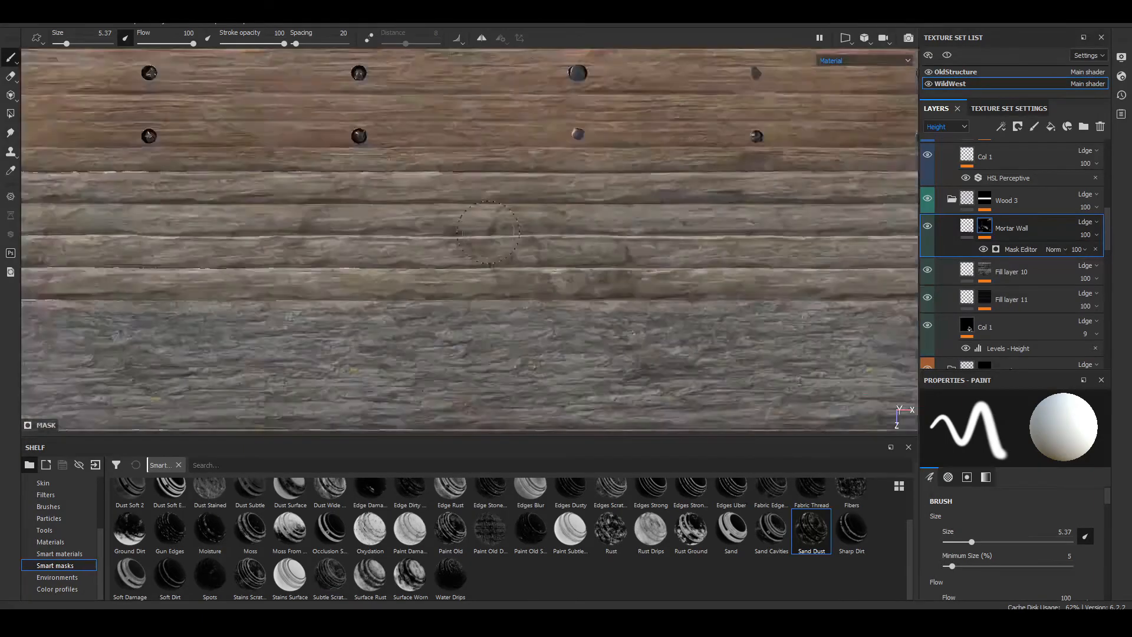
scroll(374, 201, "down", 3)
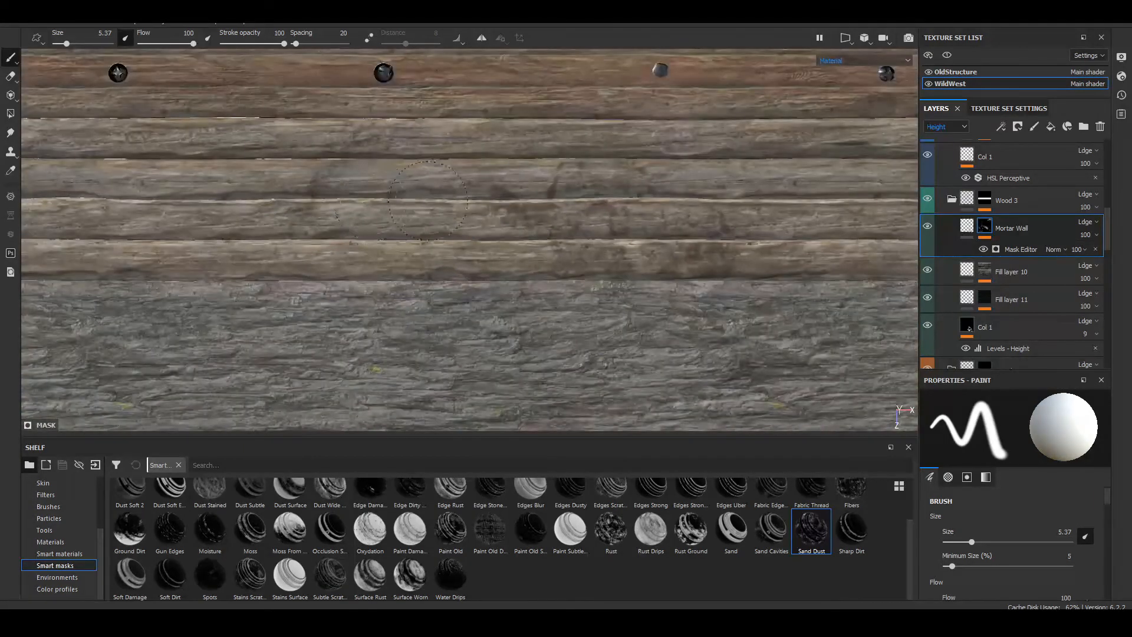
mouse_move(462, 204)
middle_mouse_down("alt")
mouse_move(663, 245)
mouse_move(287, 242)
mouse_move(463, 234)
mouse_move(440, 233)
middle_mouse_up("alt")
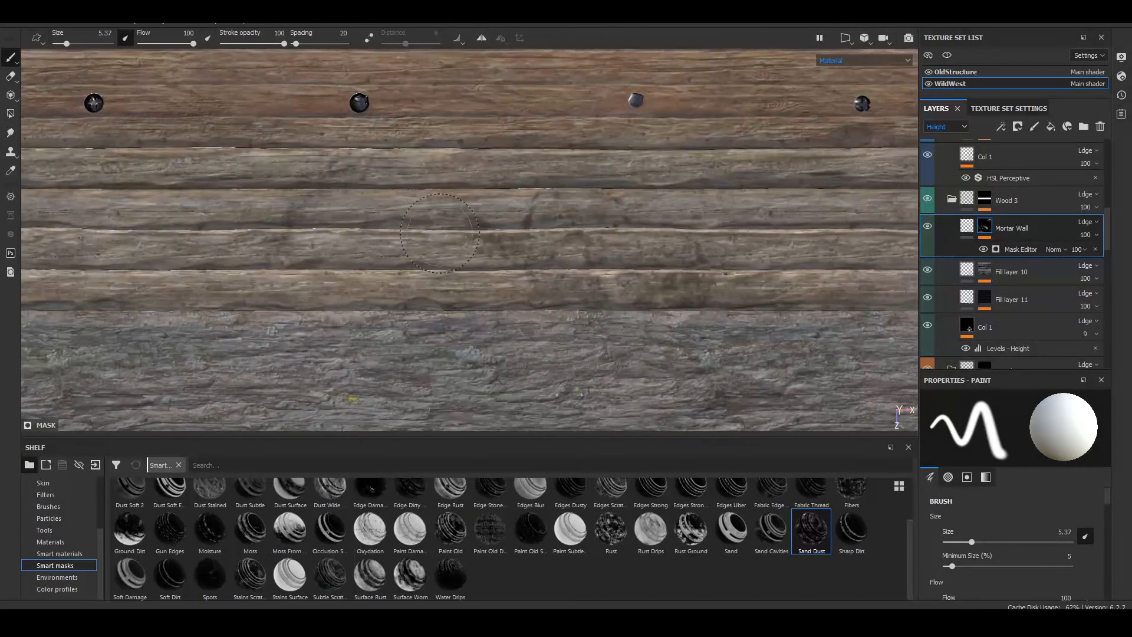
Step: Examine the masked dirt patches on the Wood 3 planks up close and against the neighbouring trim strips
middle_click_drag(246, 215, 242, 203, "alt")
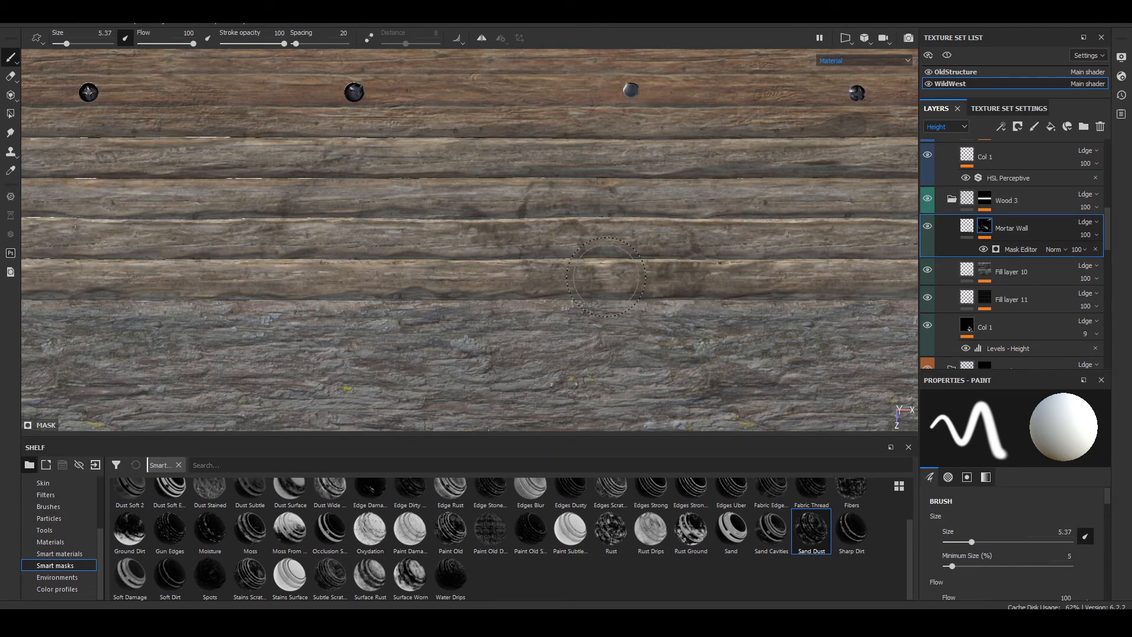
scroll(591, 259, "up", 4)
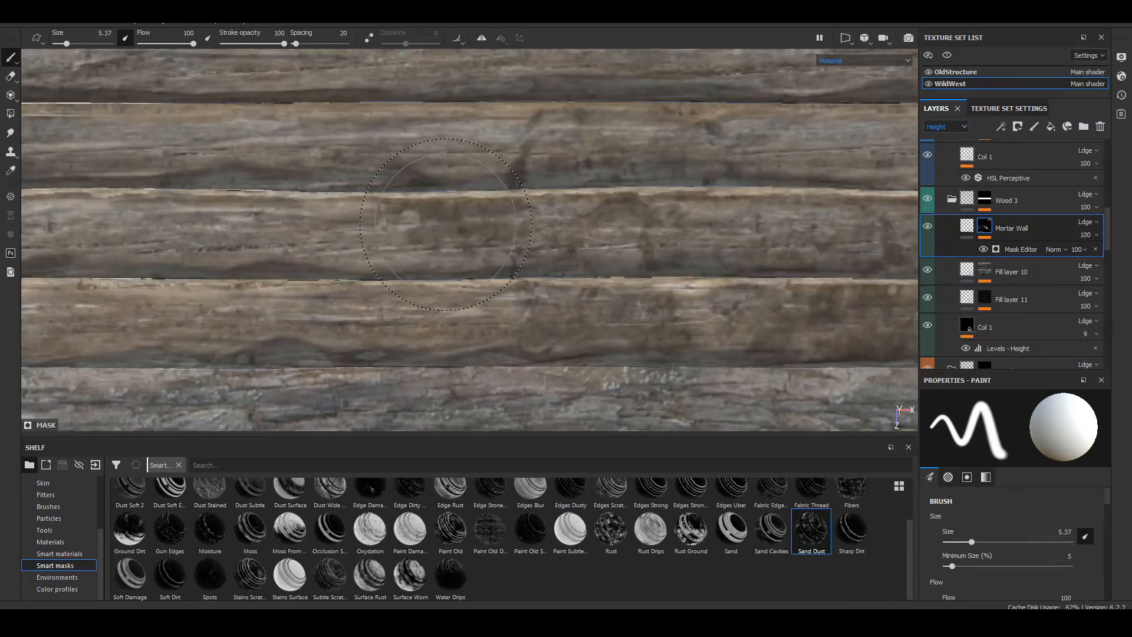
scroll(445, 224, "down", 4)
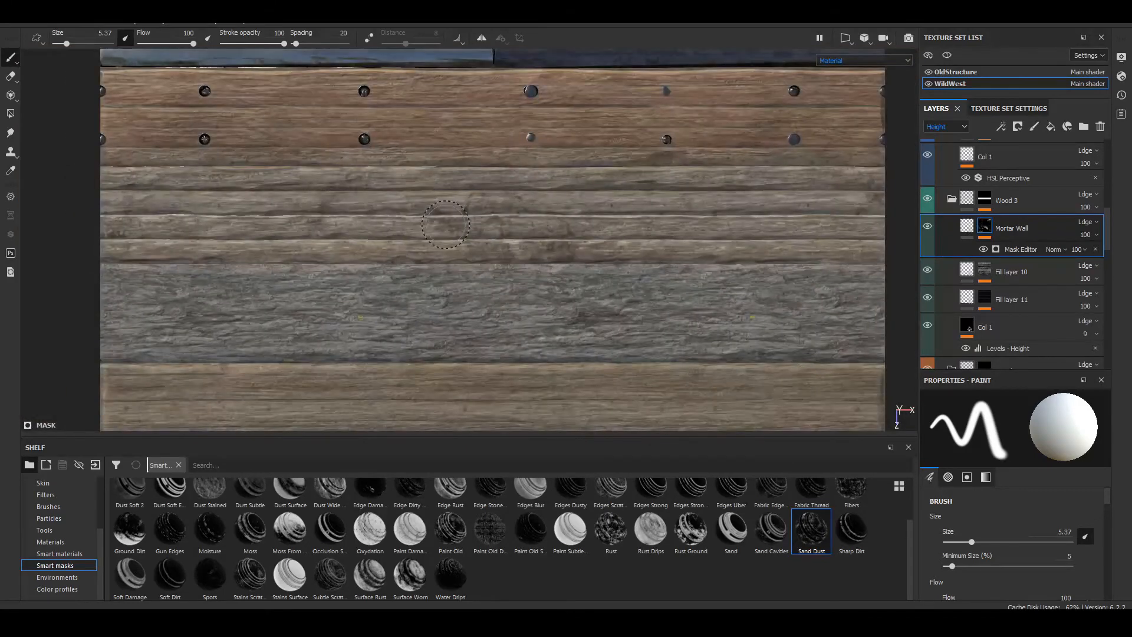
middle_click_drag(277, 206, 410, 214)
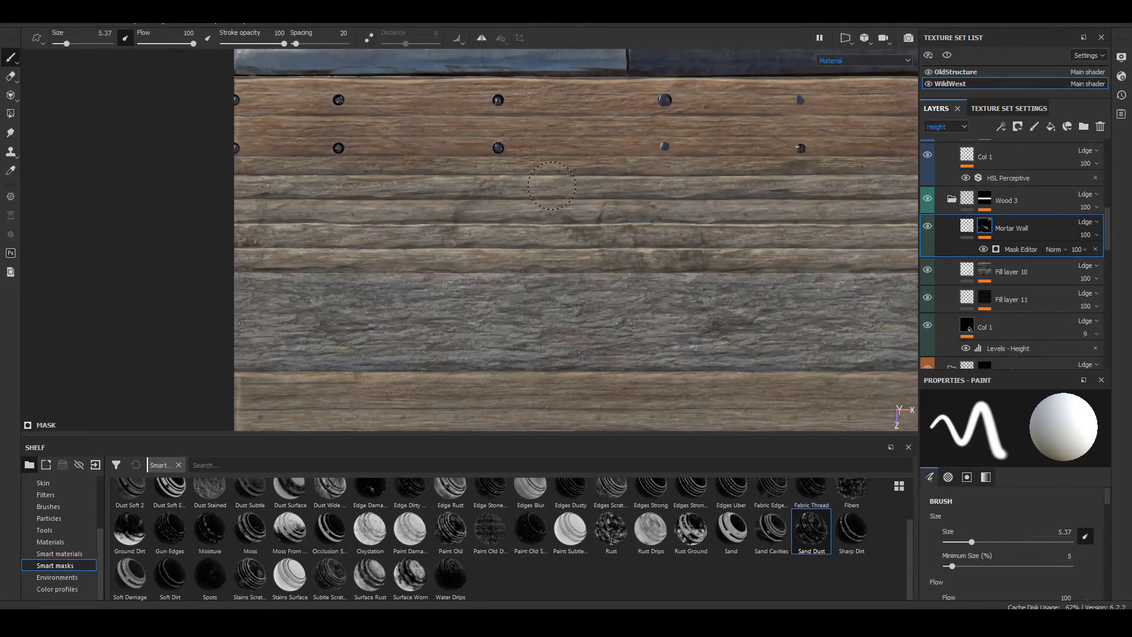
scroll(497, 247, "down", 6)
scroll(497, 248, "up", 7)
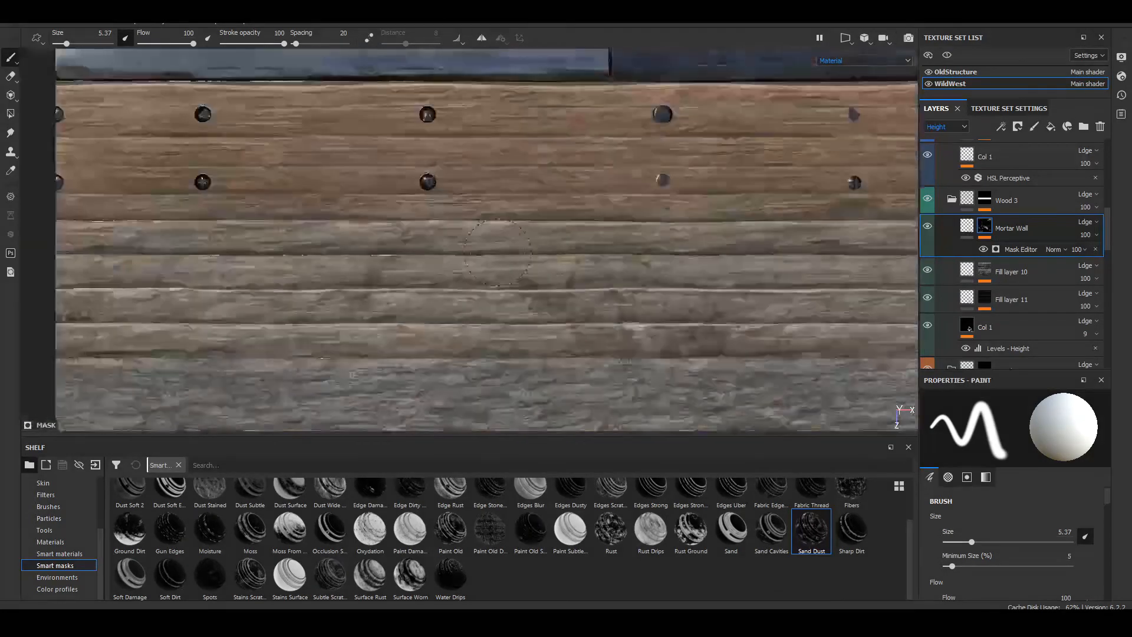
middle_click_drag(360, 231, 396, 261, "alt")
middle_click_drag(440, 201, 469, 316, "alt")
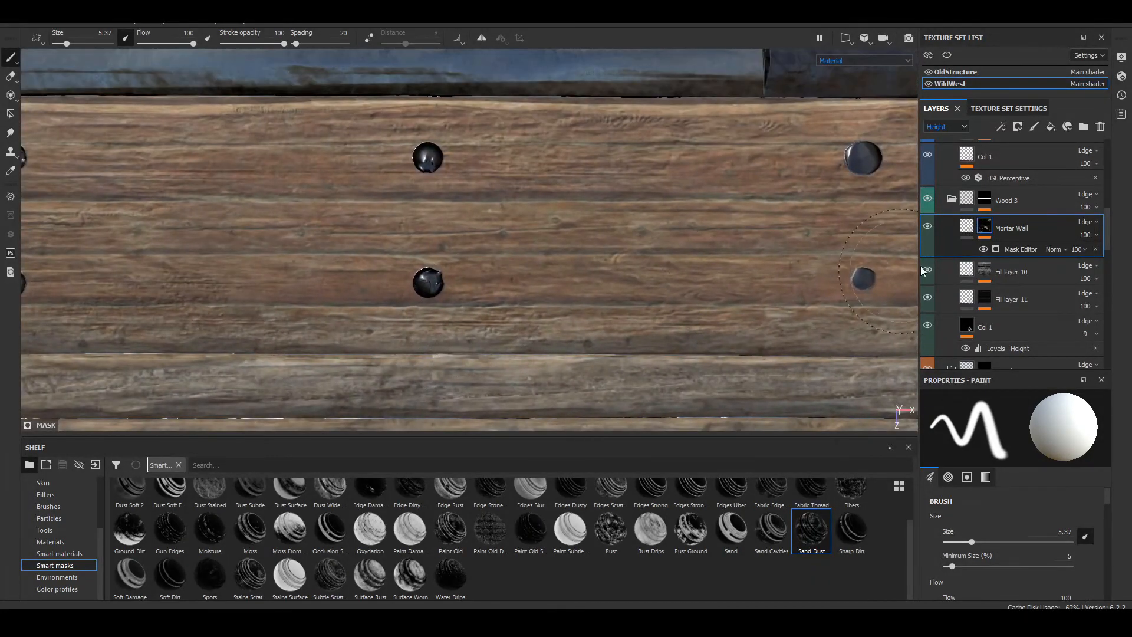
Step: Show the layer stack's Base Color channel and compare the Wood 4 planks with Col 1 hidden and visible
scroll(968, 224, "up", 3)
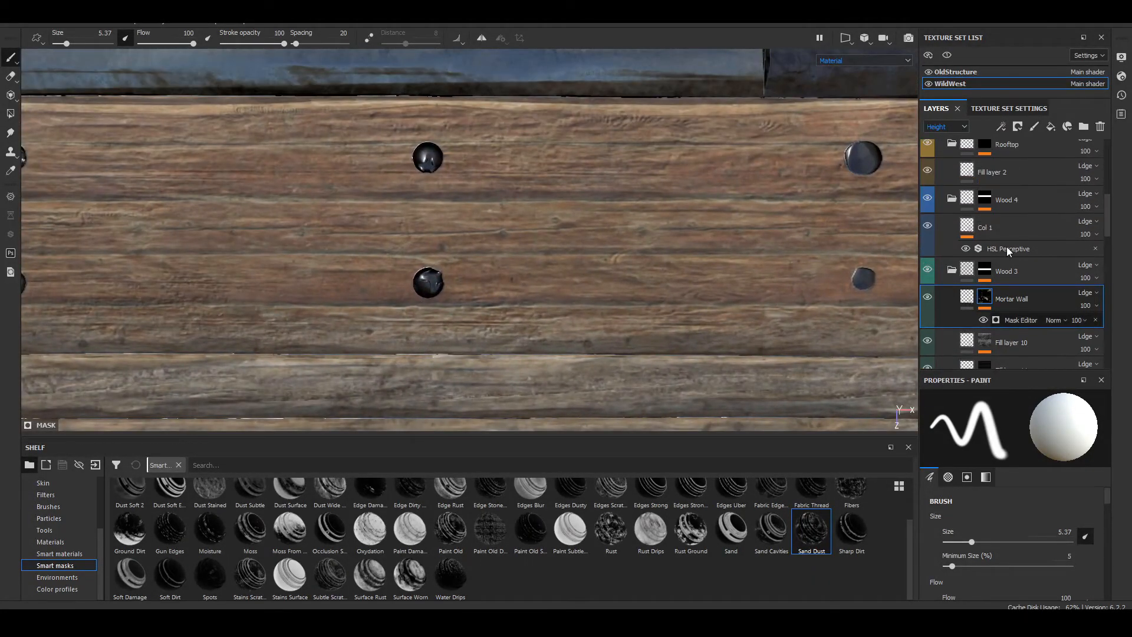
left_click(965, 224)
left_click(943, 127)
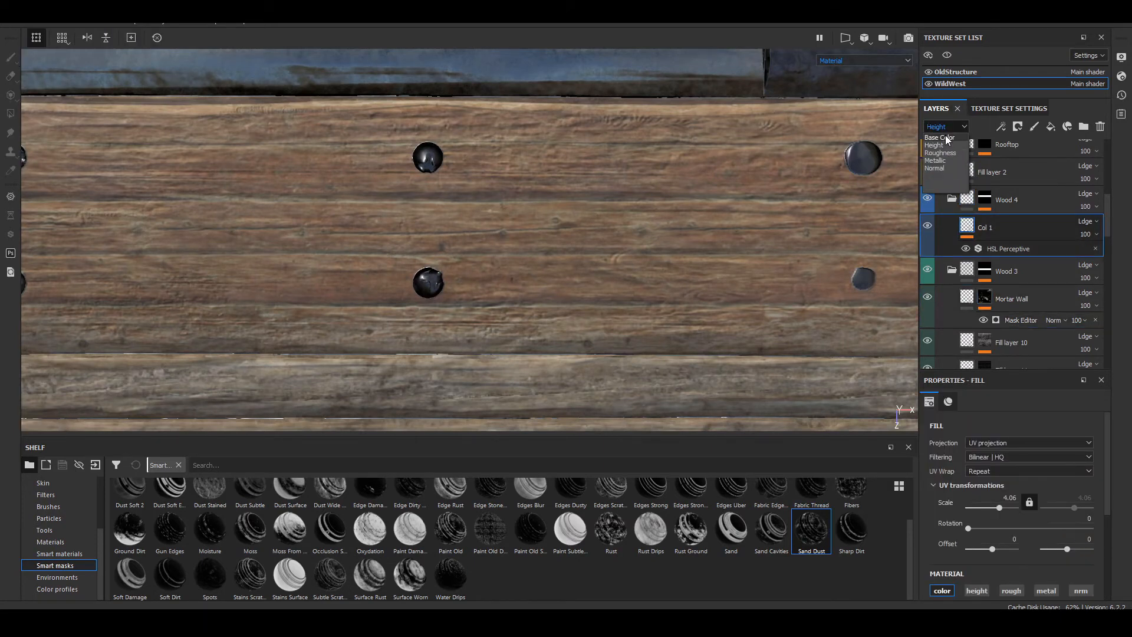
left_click(943, 137)
left_click(928, 227)
left_click(927, 227)
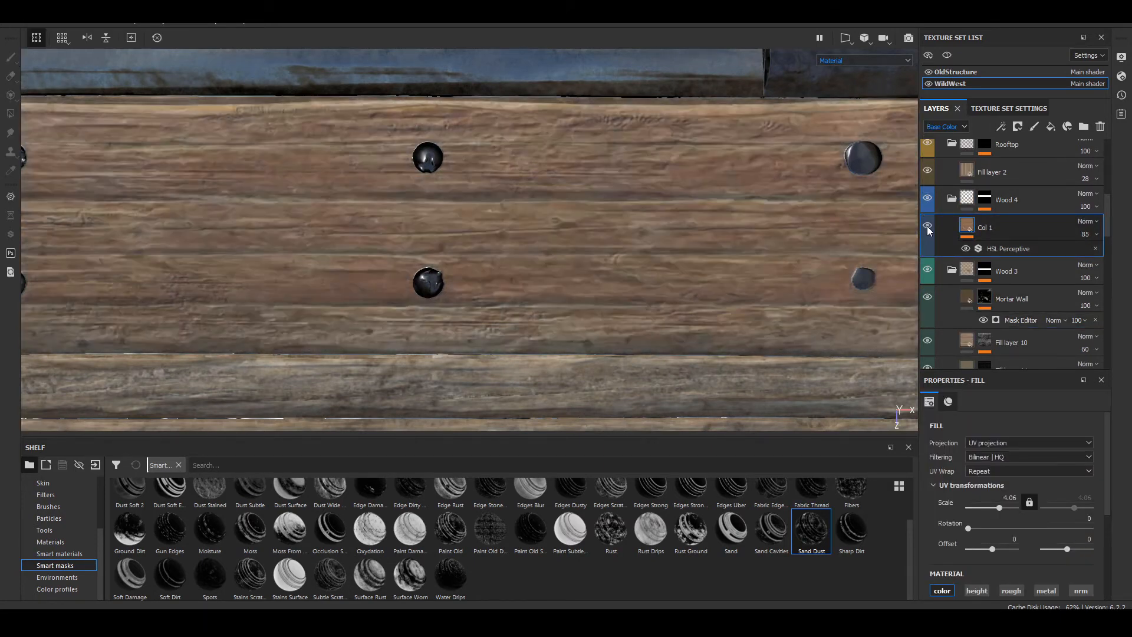
left_click(927, 227)
left_click(927, 227)
Step: Inspect the riveted Wood 4 planks and adjacent trims from close up, from afar and at a grazing angle
scroll(479, 232, "down", 4)
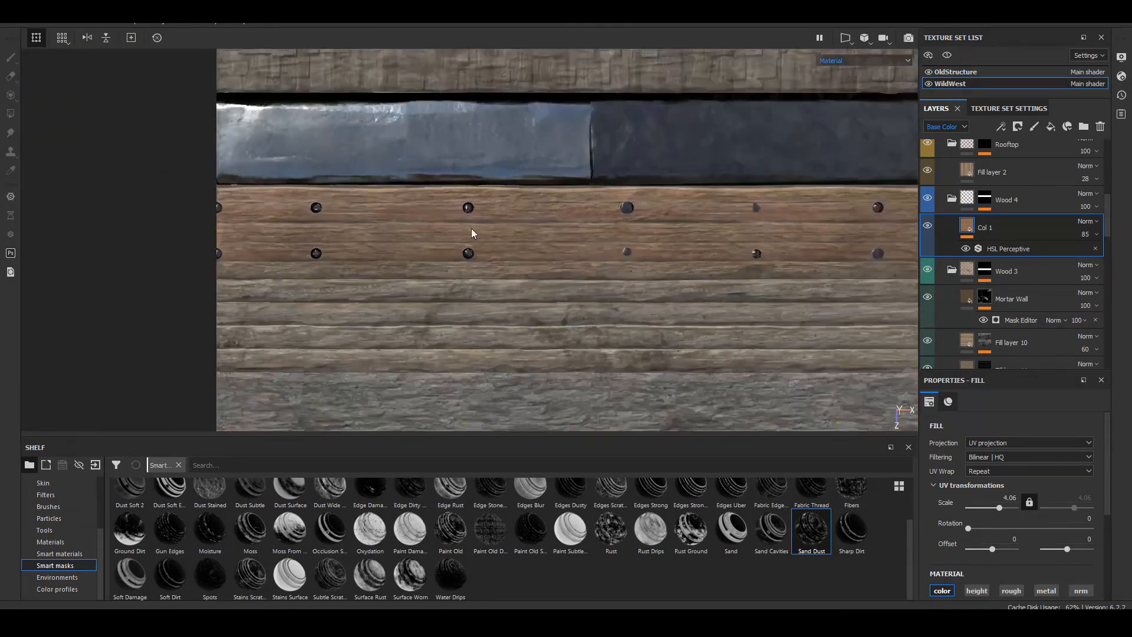
scroll(471, 228, "up", 6)
middle_click_drag(457, 218, 676, 147, "alt")
middle_click_drag(361, 149, 209, 154, "alt")
middle_click_drag(908, 269, 406, 241, "alt")
middle_click_drag(613, 262, 497, 344, "alt")
scroll(497, 321, "up", 3)
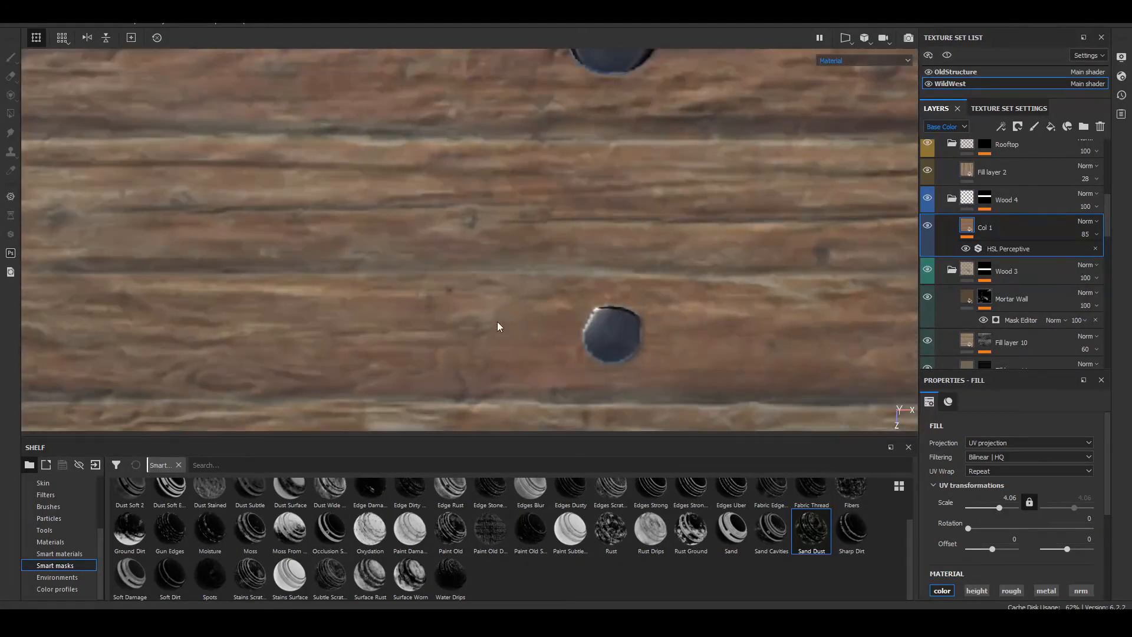
scroll(497, 321, "down", 3)
scroll(497, 322, "down", 2)
left_click_drag(497, 322, 313, 206, "alt")
right_click_drag(313, 206, 370, 261, "shift")
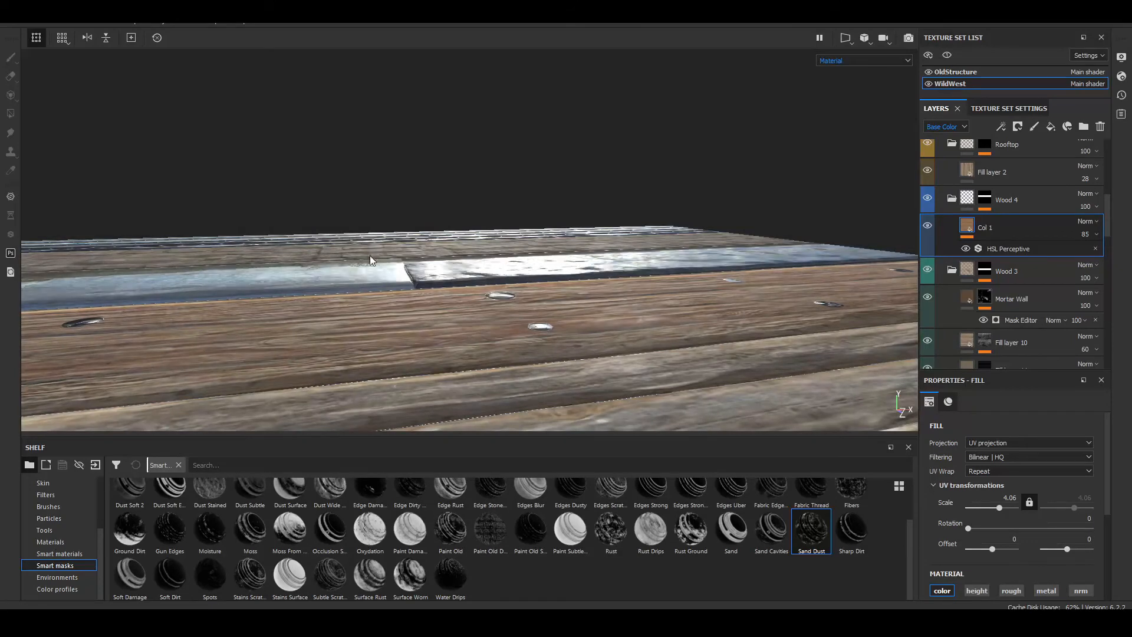
left_click_drag(540, 225, 666, 319, "alt")
scroll(1036, 219, "up", 1)
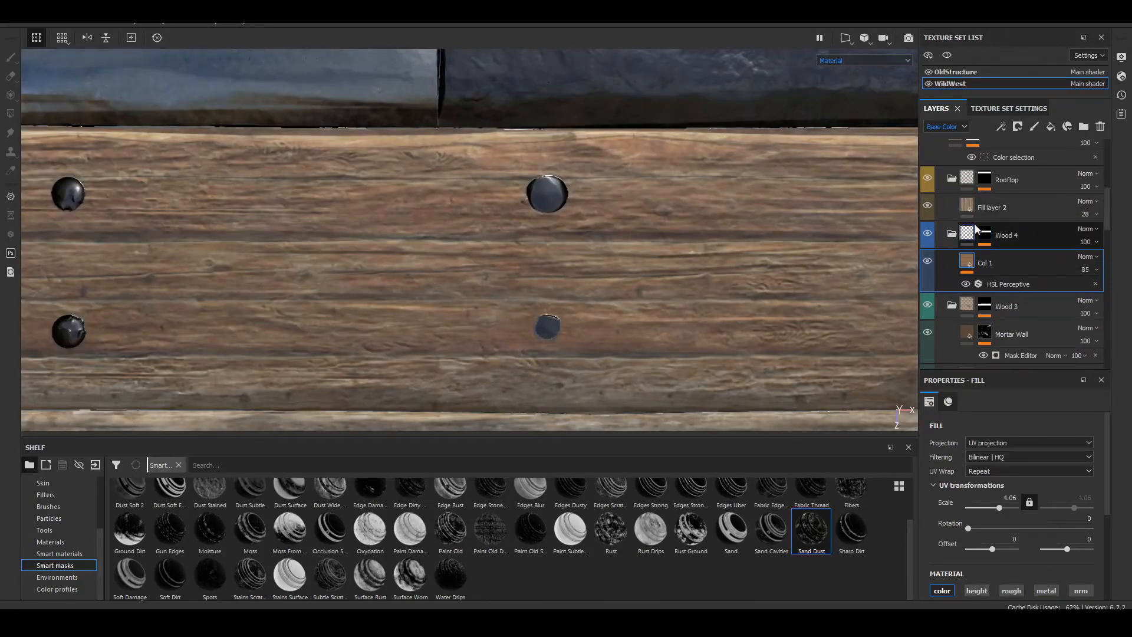
Step: Add a fill layer above Fill layer 2 in the Rooftop folder and apply the Edges Strong smart mask to it
left_click(963, 208)
scroll(930, 206, "up", 1)
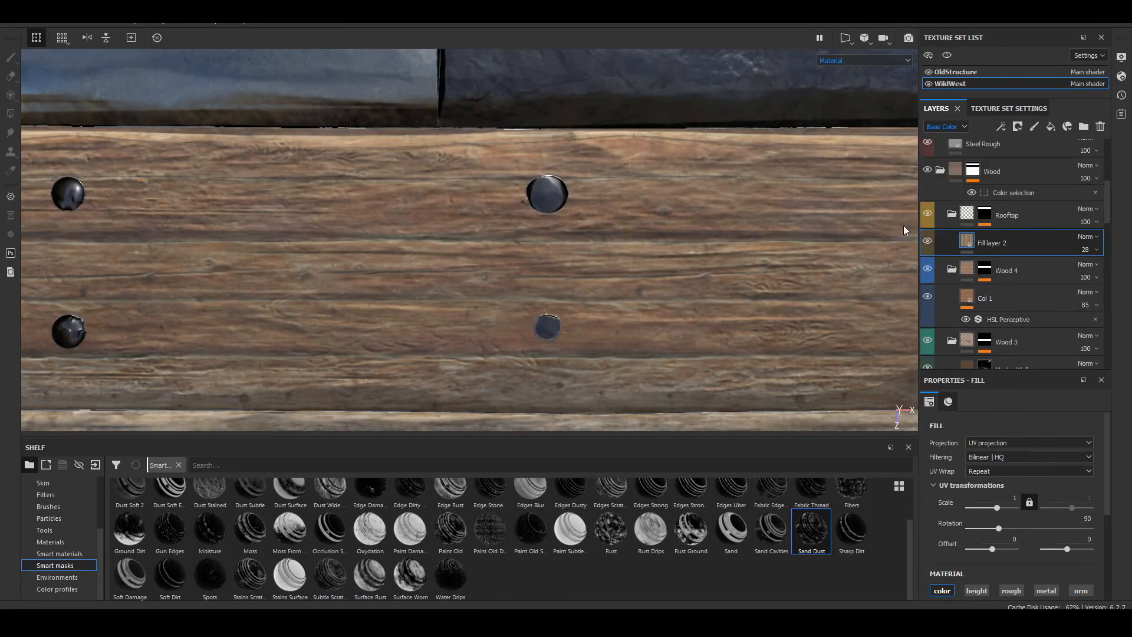
scroll(856, 238, "down", 2)
scroll(637, 242, "down", 5)
middle_click_drag(637, 219, 592, 341, "alt")
scroll(461, 181, "up", 6)
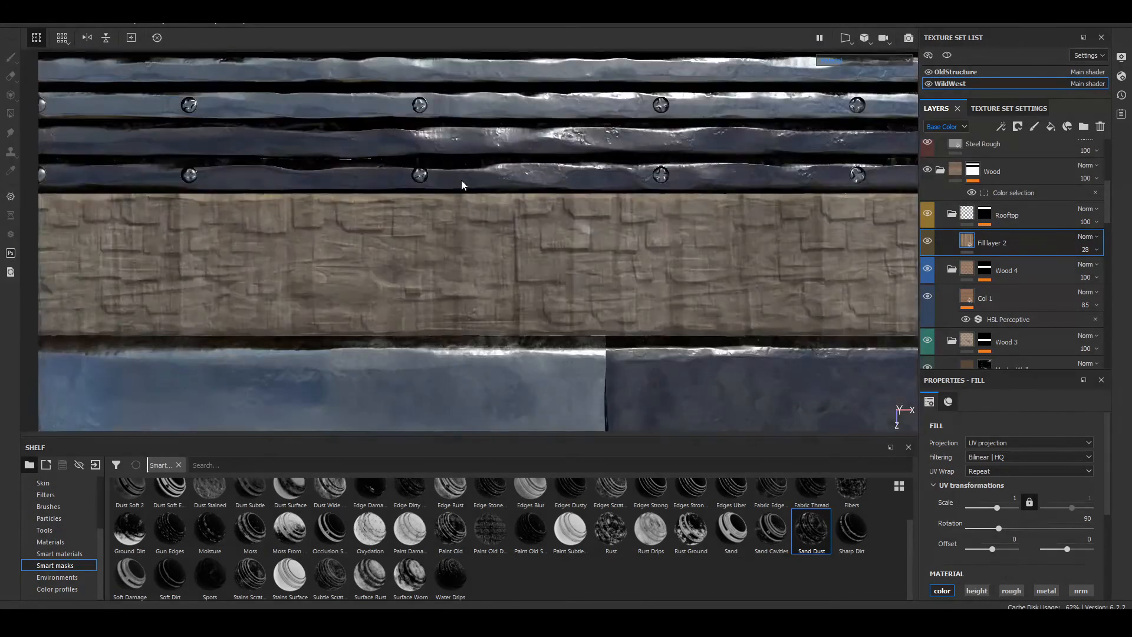
middle_click_drag(436, 297, 736, 172, "alt")
middle_click_drag(318, 176, 643, 177, "alt")
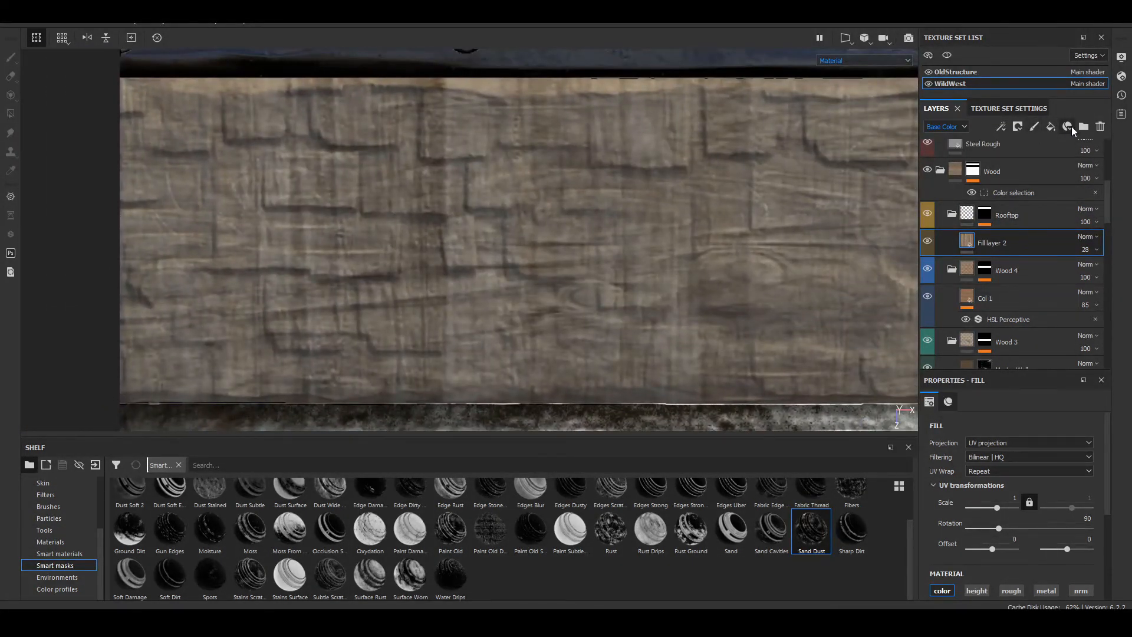
left_click(1052, 126)
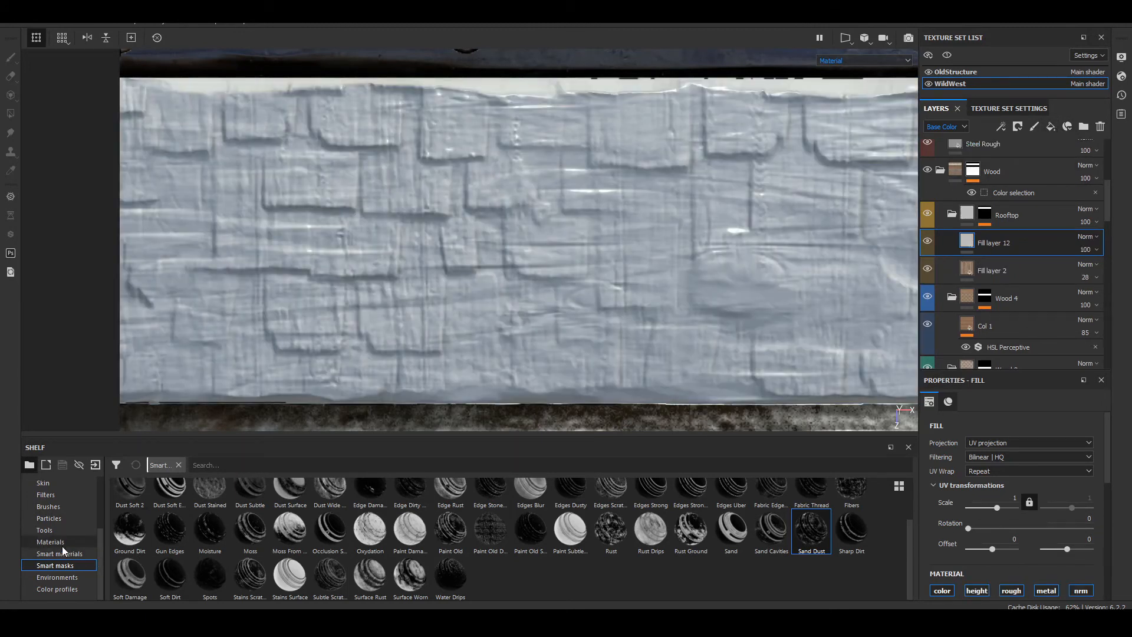
mouse_move(651, 492)
left_mouse_down()
mouse_move(981, 271)
mouse_move(980, 242)
left_mouse_up()
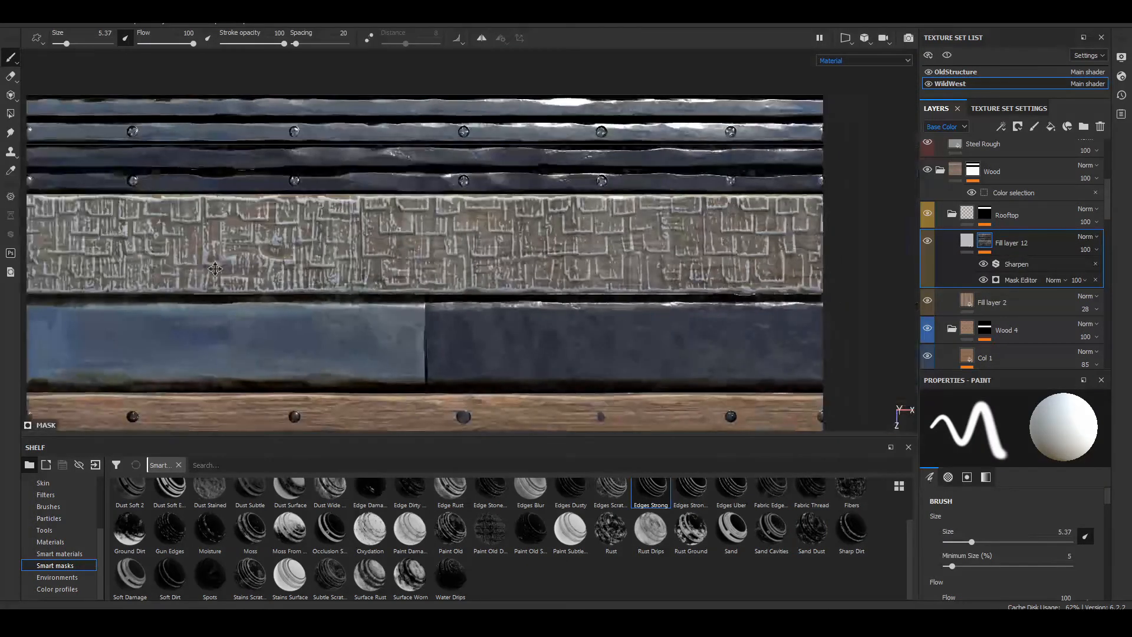
middle_click_drag(215, 268, 424, 220, "alt")
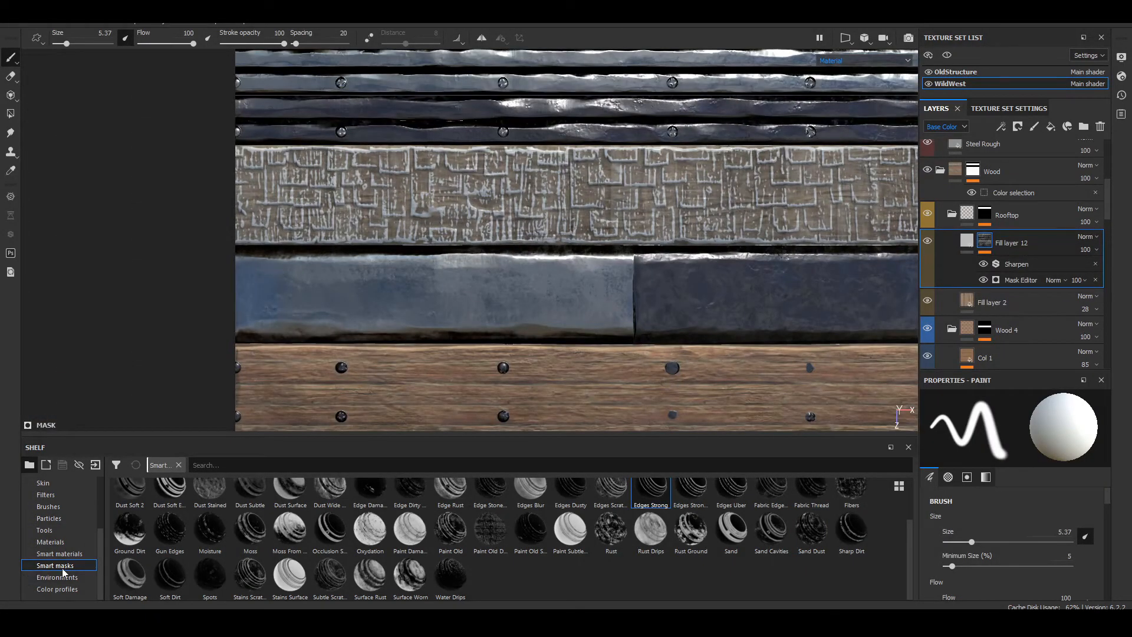
Step: Limit Fill layer 12 to the color channel and use the reddish TexturesCom wood 002_8 seamless texture as its base color
scroll(64, 566, "up", 5)
left_click(71, 495)
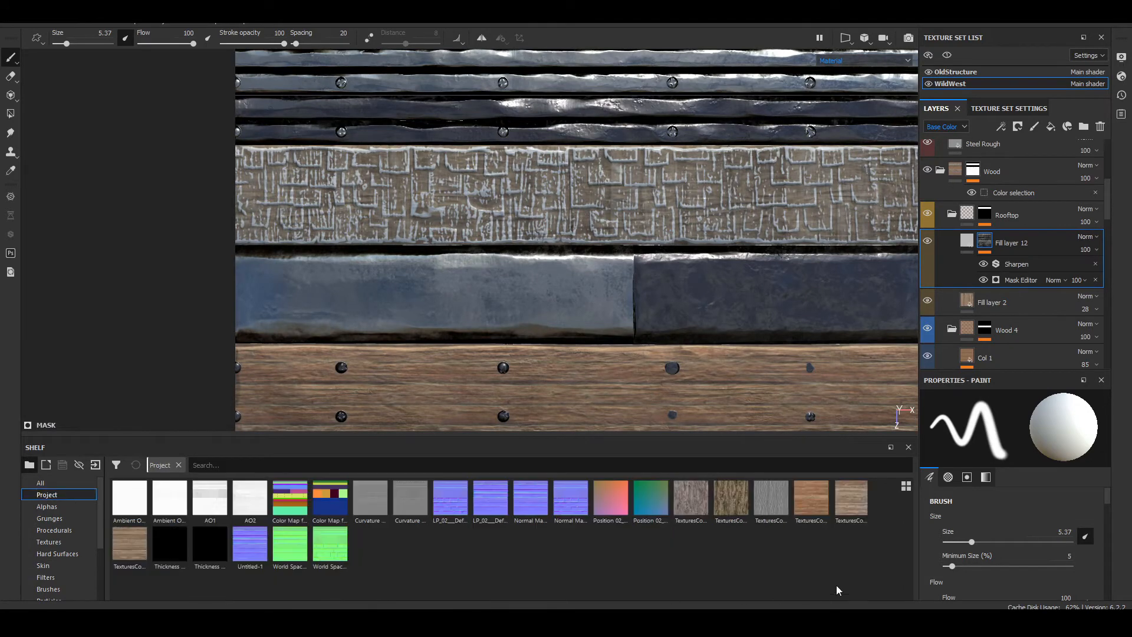
left_click_drag(811, 501, 973, 241)
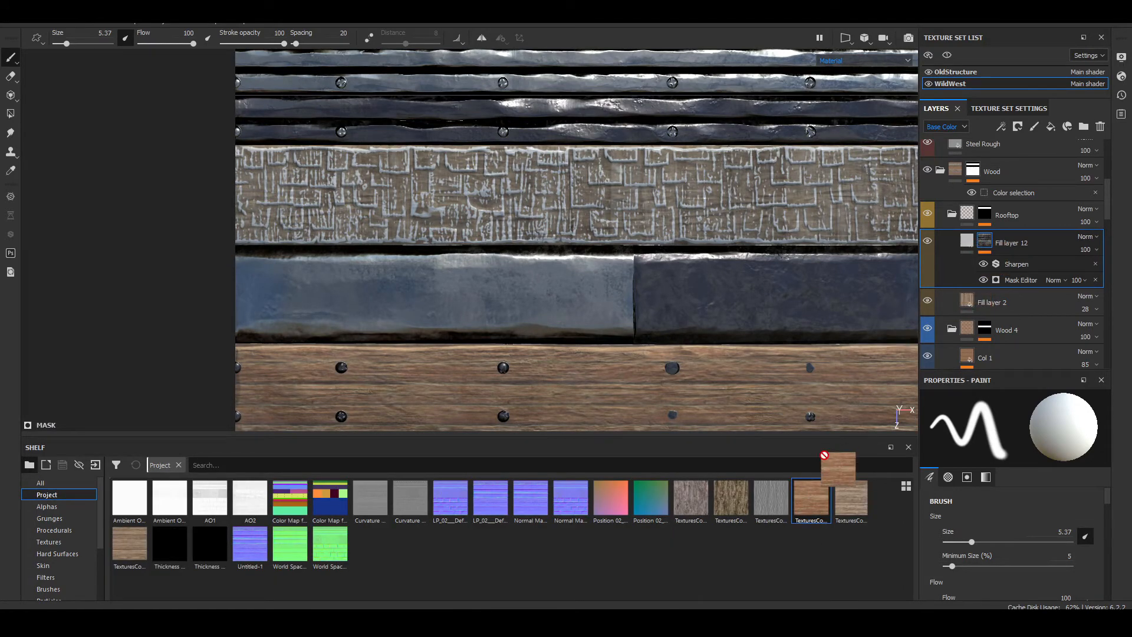
left_click(968, 241)
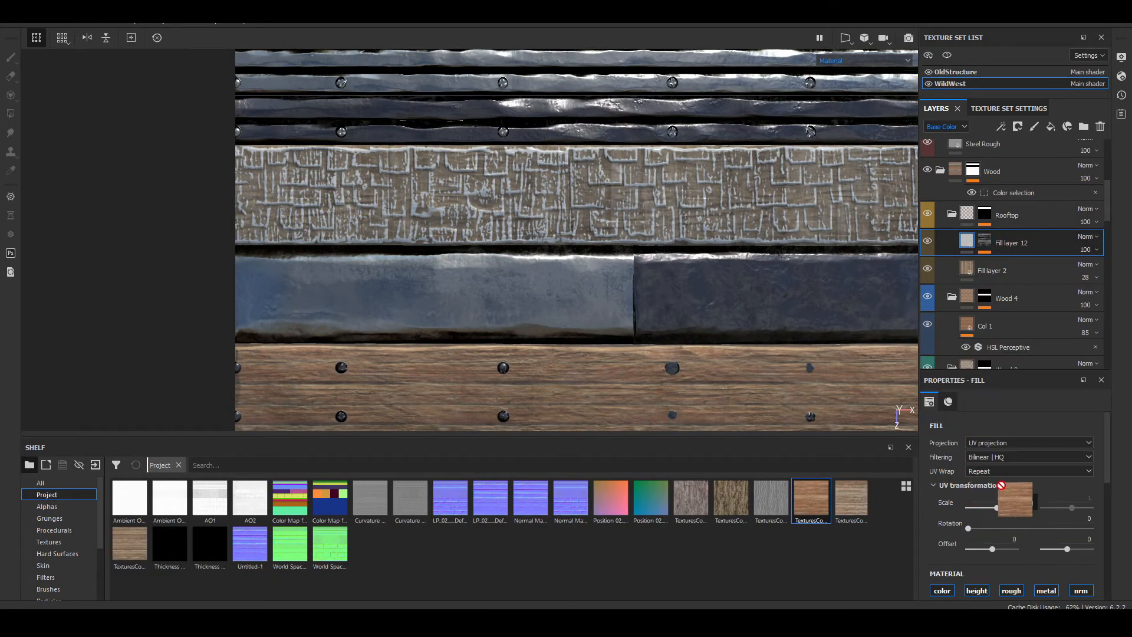
scroll(1002, 531, "down", 3)
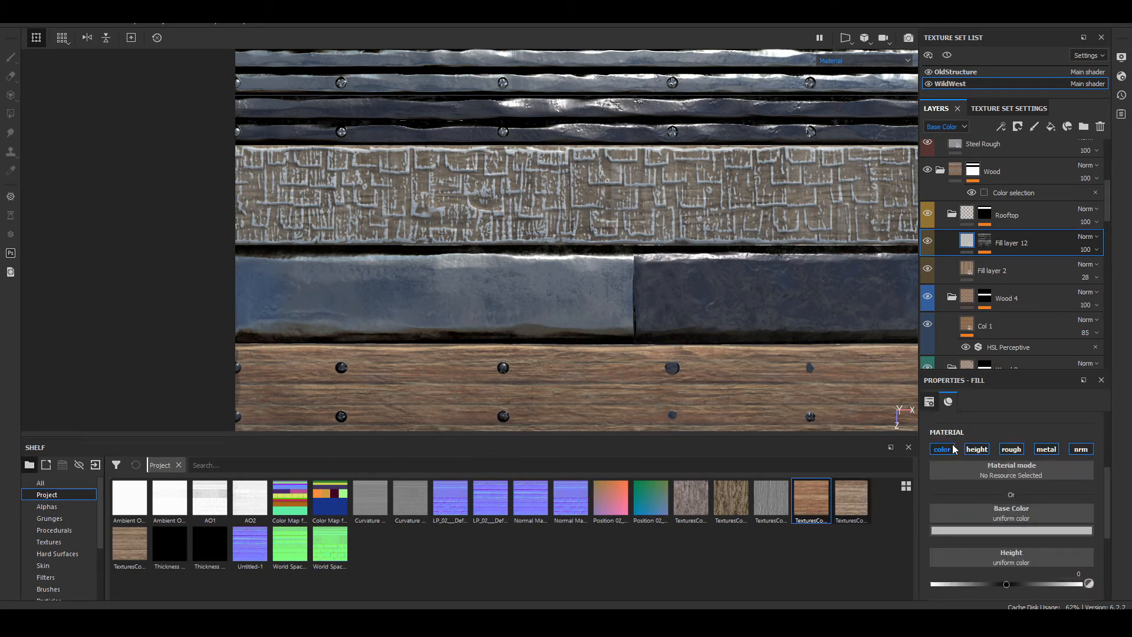
left_click_drag(817, 507, 1011, 519)
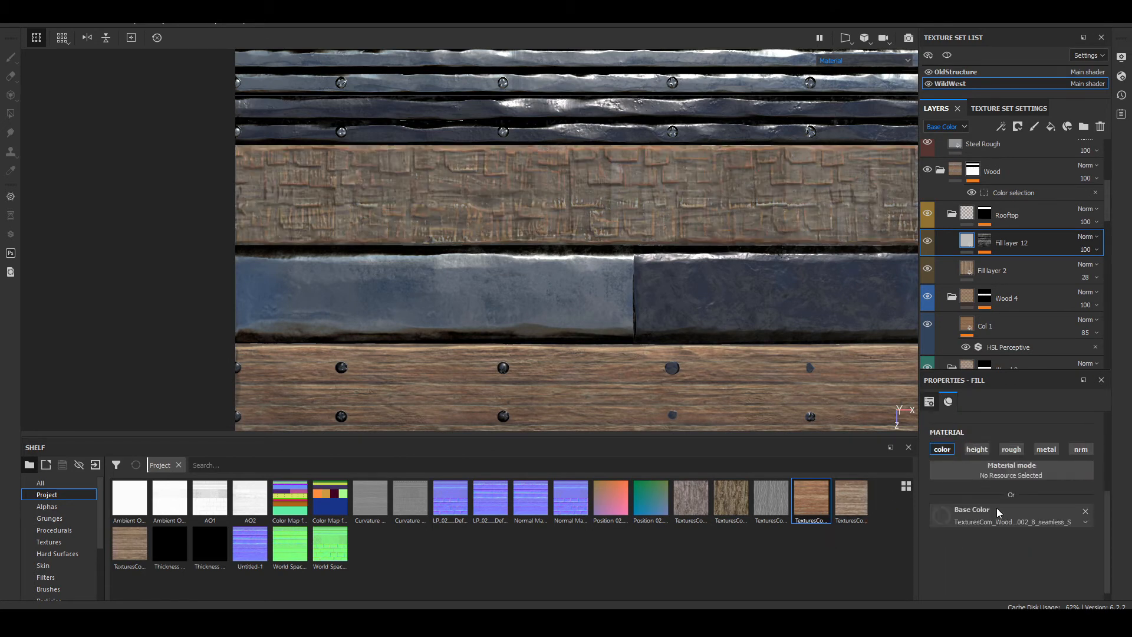
scroll(322, 155, "up", 5)
middle_click_drag(327, 168, 512, 127, "alt")
left_click_drag(641, 228, 485, 169, "alt")
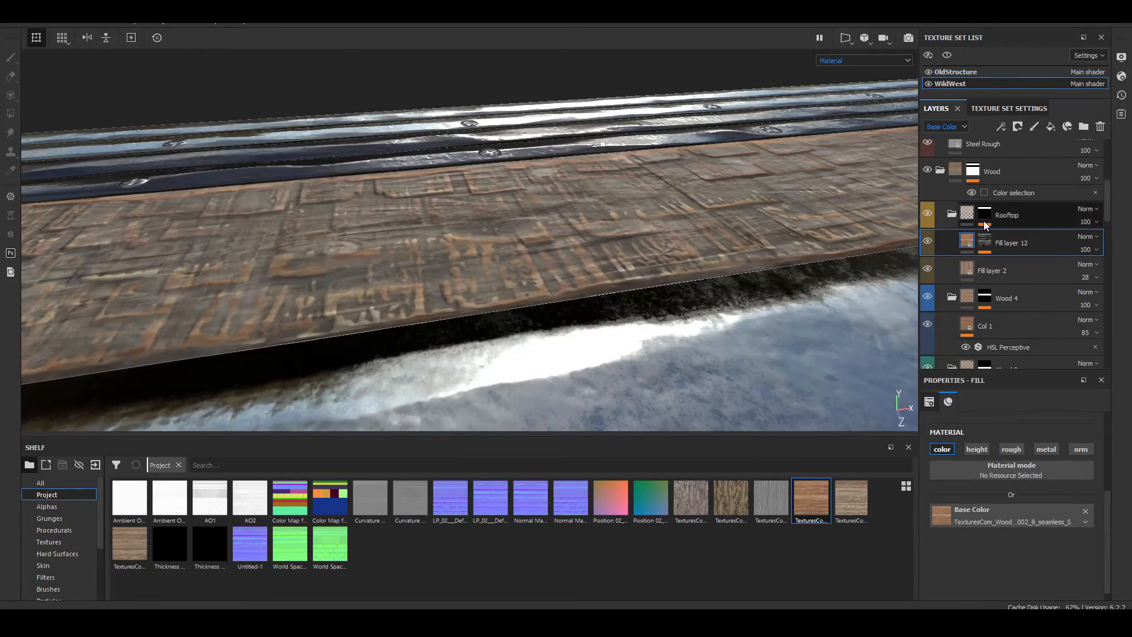
Step: Add a Contrast Luminosity filter to Fill layer 12 and adjust its contrast and luminosity
right_click(969, 239)
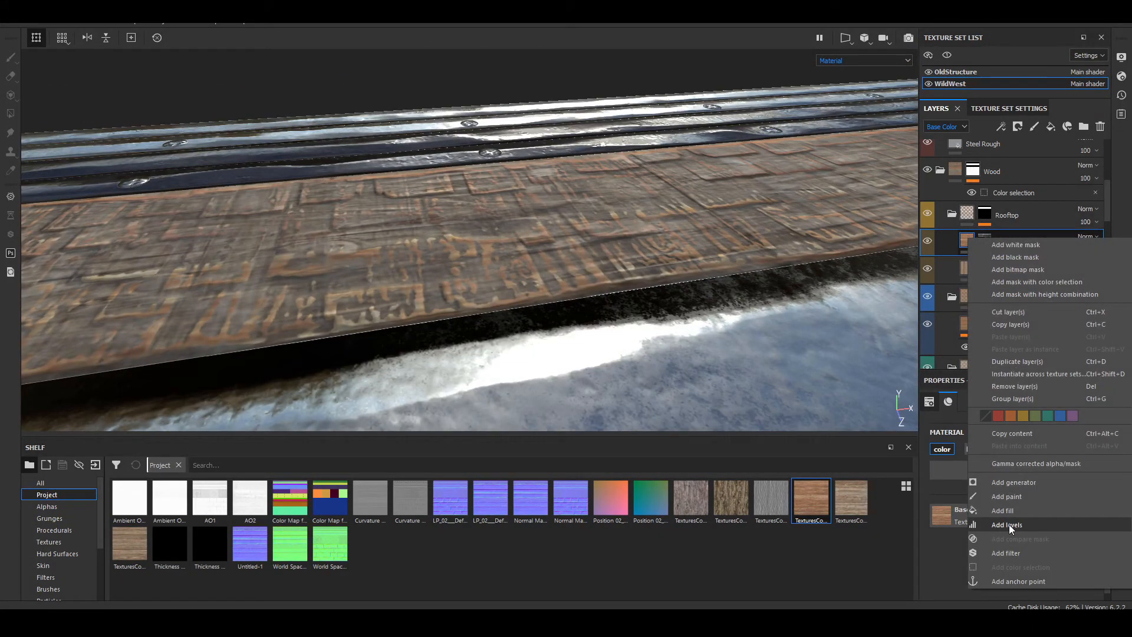
left_click(1006, 553)
left_click(1015, 433)
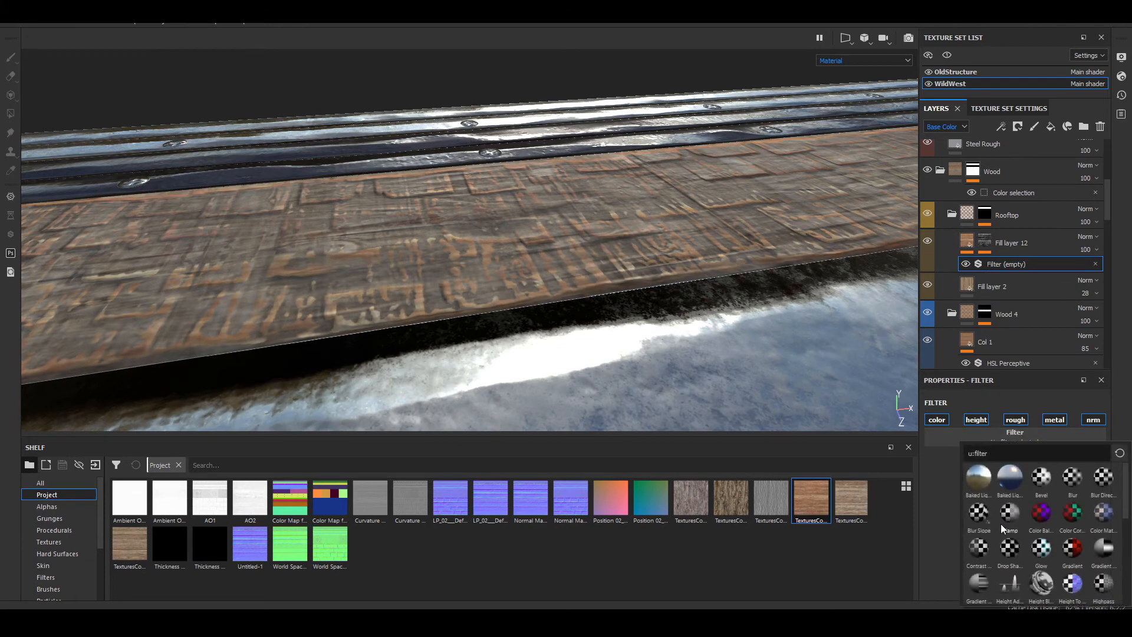
left_click(979, 548)
left_click_drag(1020, 495, 1074, 495)
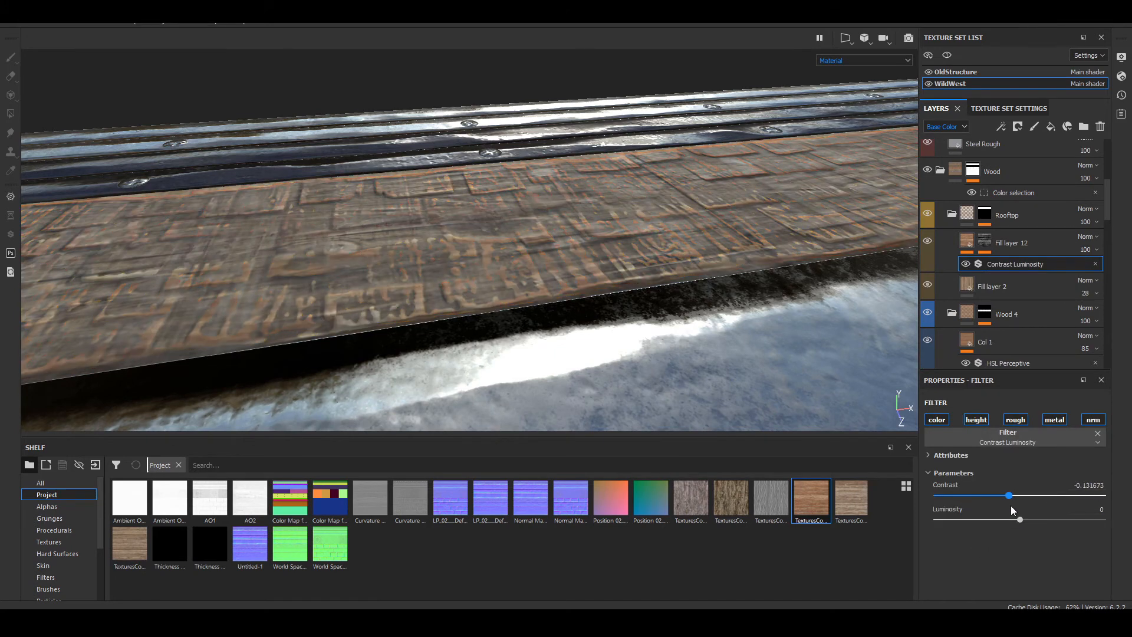
left_click(1019, 507)
mouse_move(1023, 522)
left_mouse_down()
mouse_move(961, 519)
mouse_move(1046, 536)
mouse_move(1018, 541)
mouse_move(1005, 530)
left_mouse_up()
Step: Try the paler 10_13 wood and the bark textures as Fill layer 12's base color, then restore the reddish 002_8 wood
left_click(969, 247)
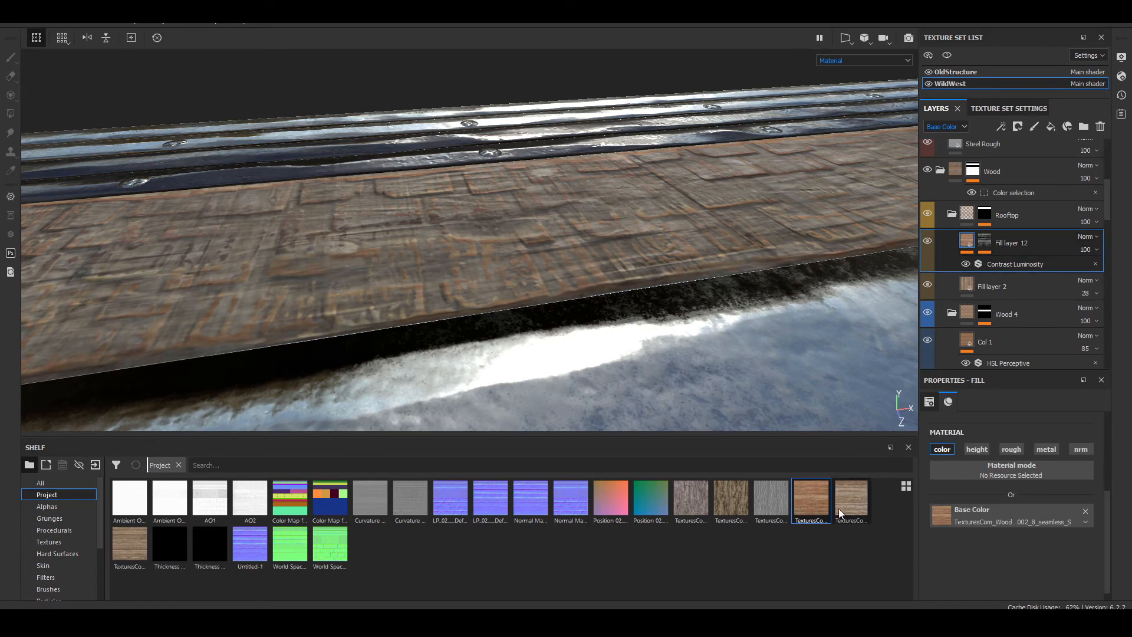
left_click_drag(839, 508, 953, 513)
left_click_drag(645, 274, 569, 363, "alt")
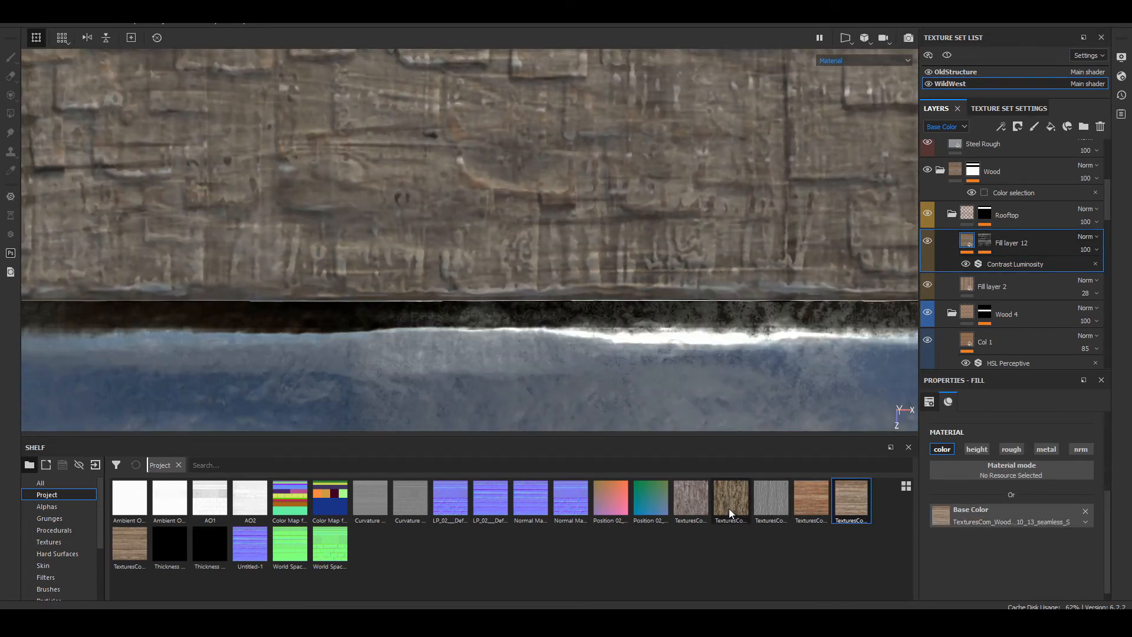
left_click_drag(730, 510, 957, 517)
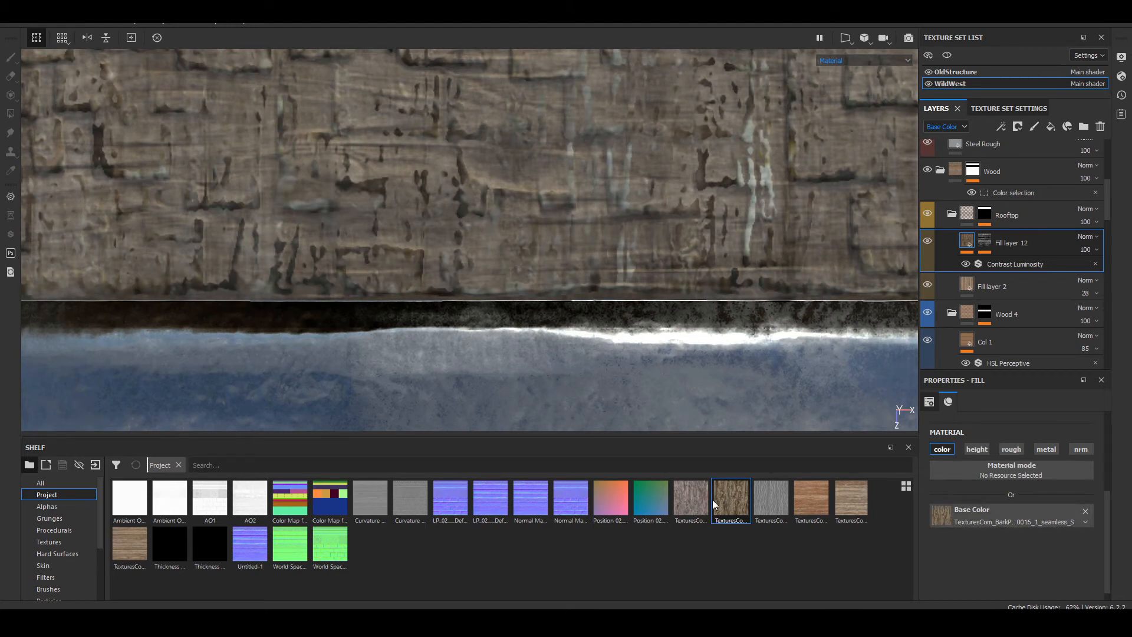
left_click_drag(982, 521, 968, 509)
left_click_drag(810, 504, 982, 512)
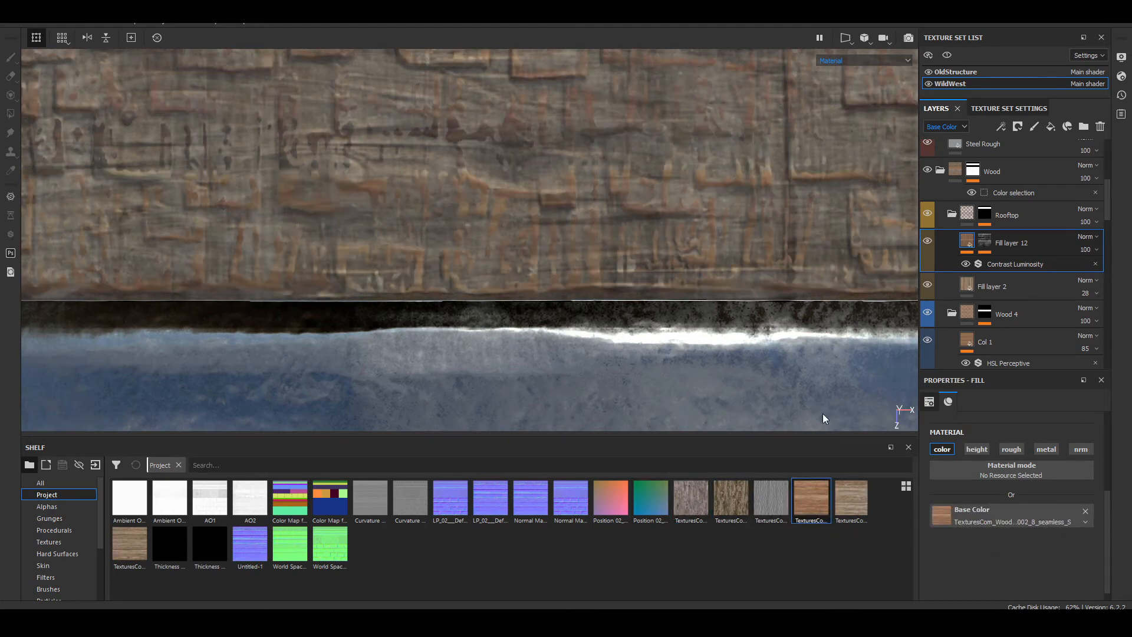
Step: Set Fill layer 12's UV scale to 4
scroll(535, 176, "down", 3)
scroll(941, 476, "up", 4)
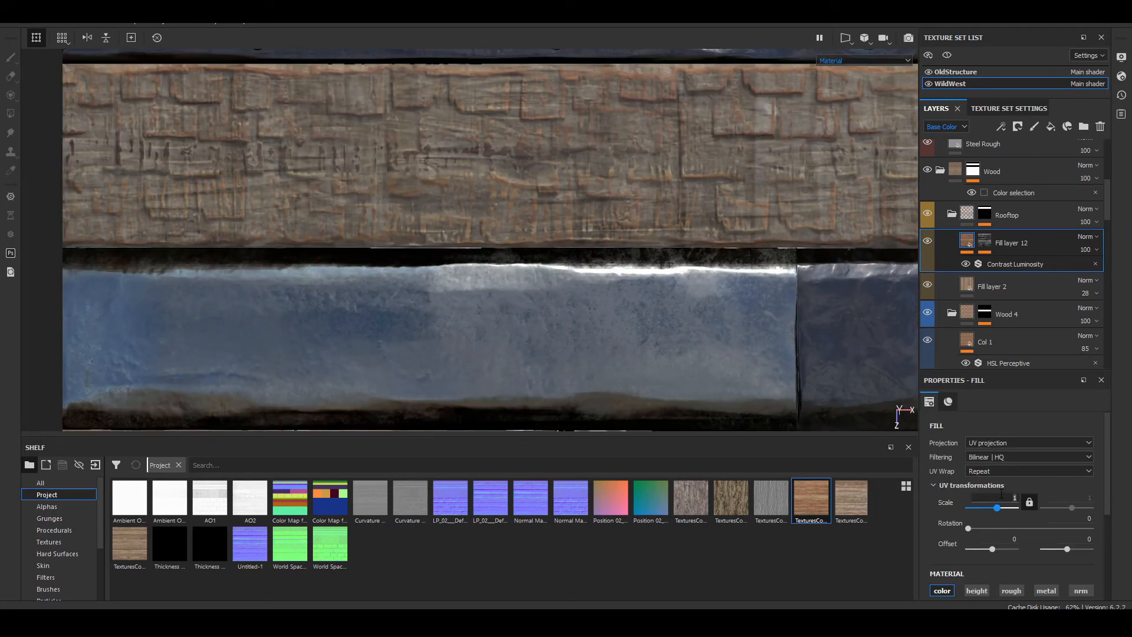
key("Tab")
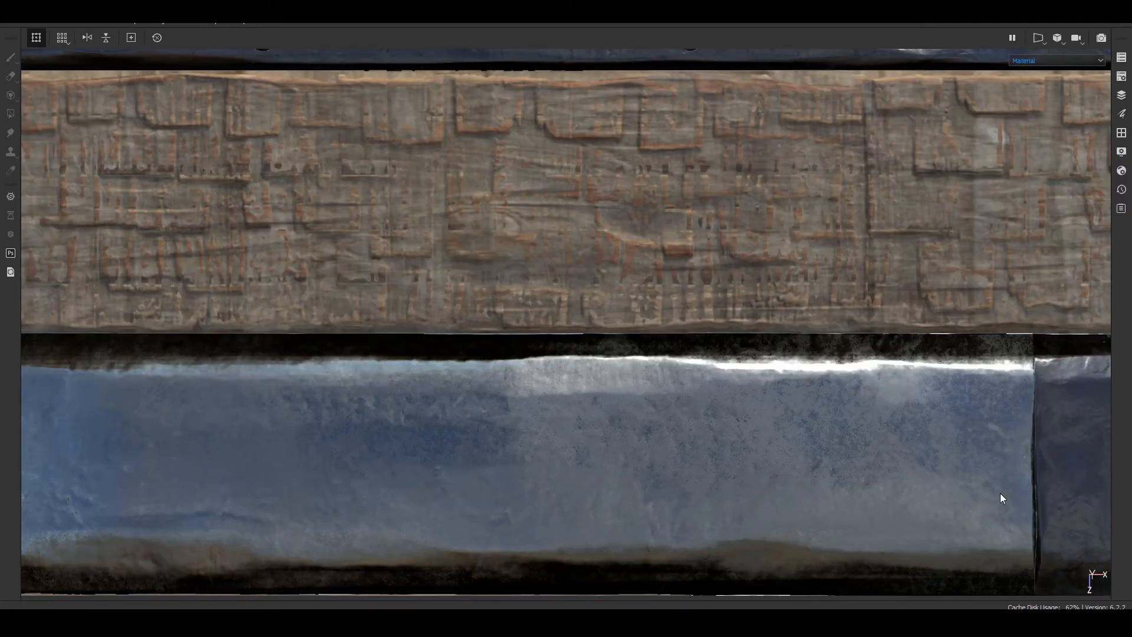
key("Tab")
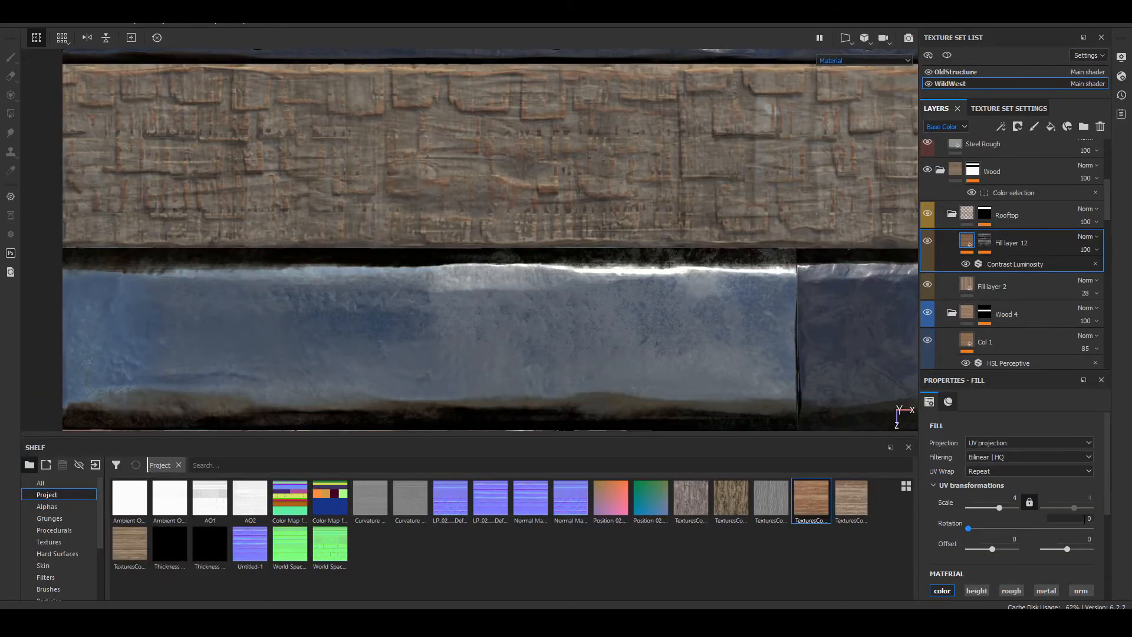
Step: Set Fill layer 12's UV rotation to 90 degrees
left_click(1084, 519)
type("90")
key("Return")
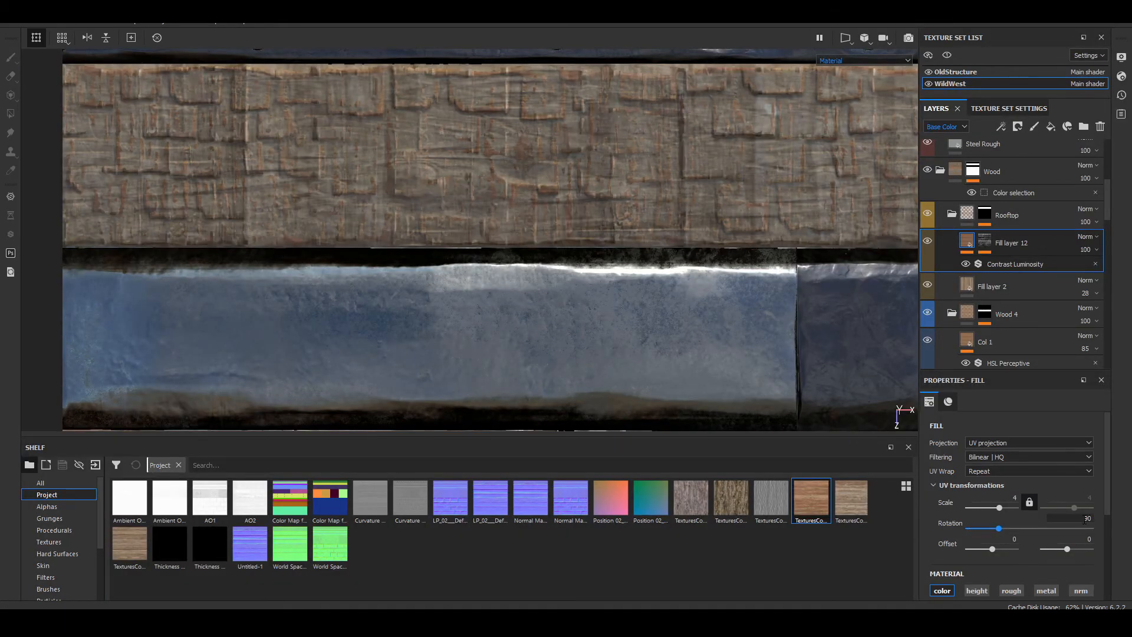
scroll(394, 125, "down", 5)
left_click_drag(678, 235, 653, 141, "alt")
scroll(653, 142, "up", 7)
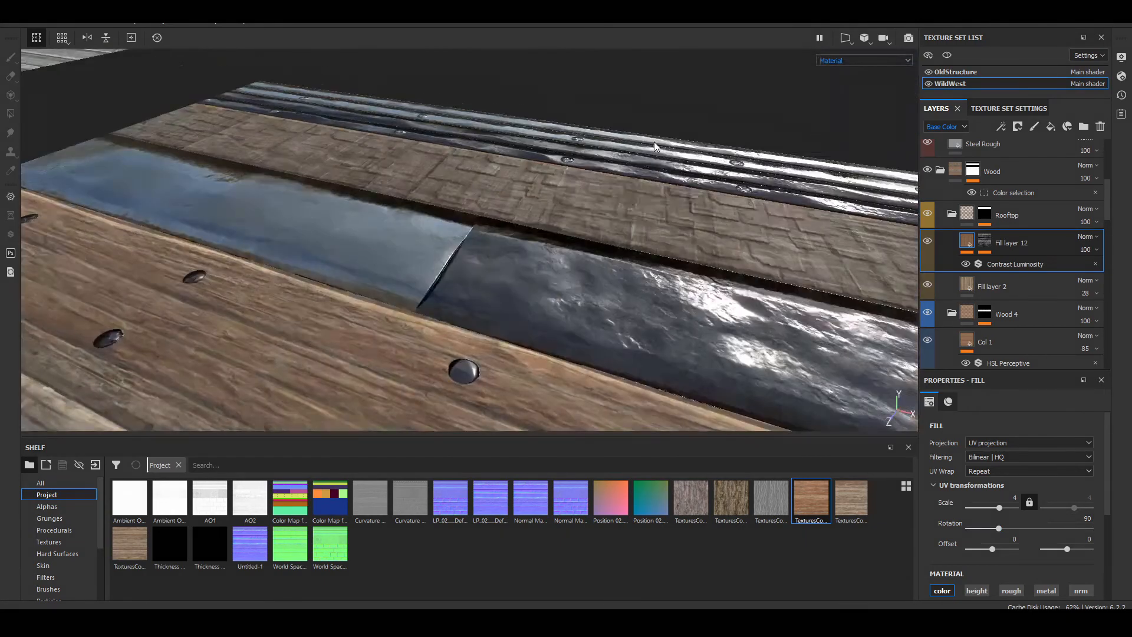
Step: Examine the rotated wood edge detail on the Rooftop strip from several angles and distances
left_click_drag(589, 164, 584, 225, "alt")
middle_click_drag(584, 226, 695, 157, "alt")
scroll(264, 257, "up", 5)
scroll(639, 197, "down", 8)
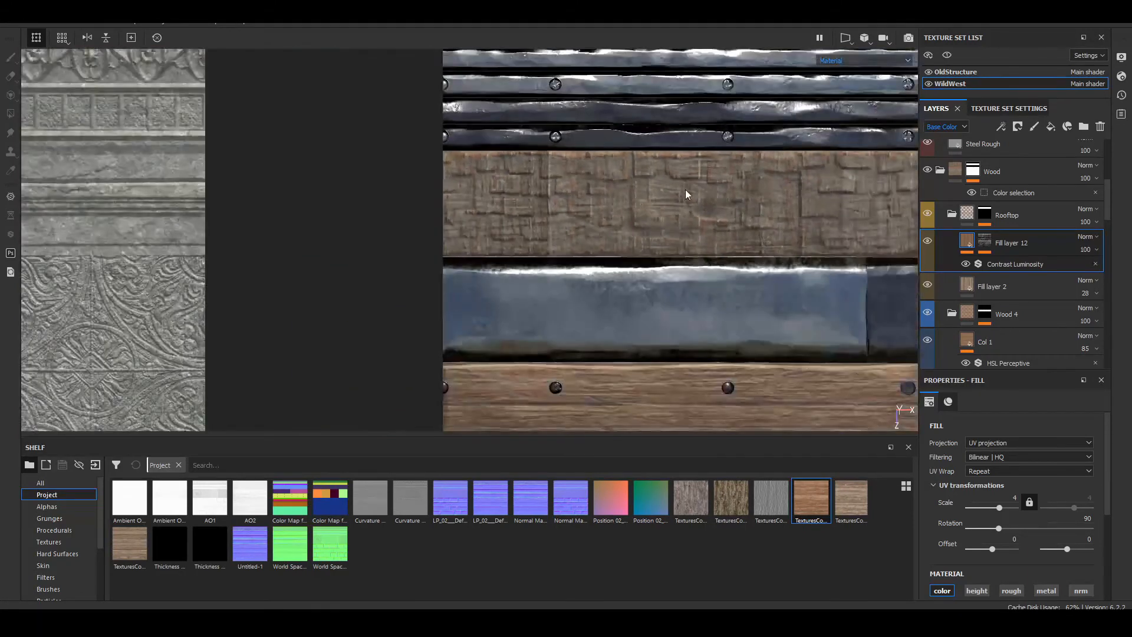
middle_click_drag(685, 190, 608, 213, "alt")
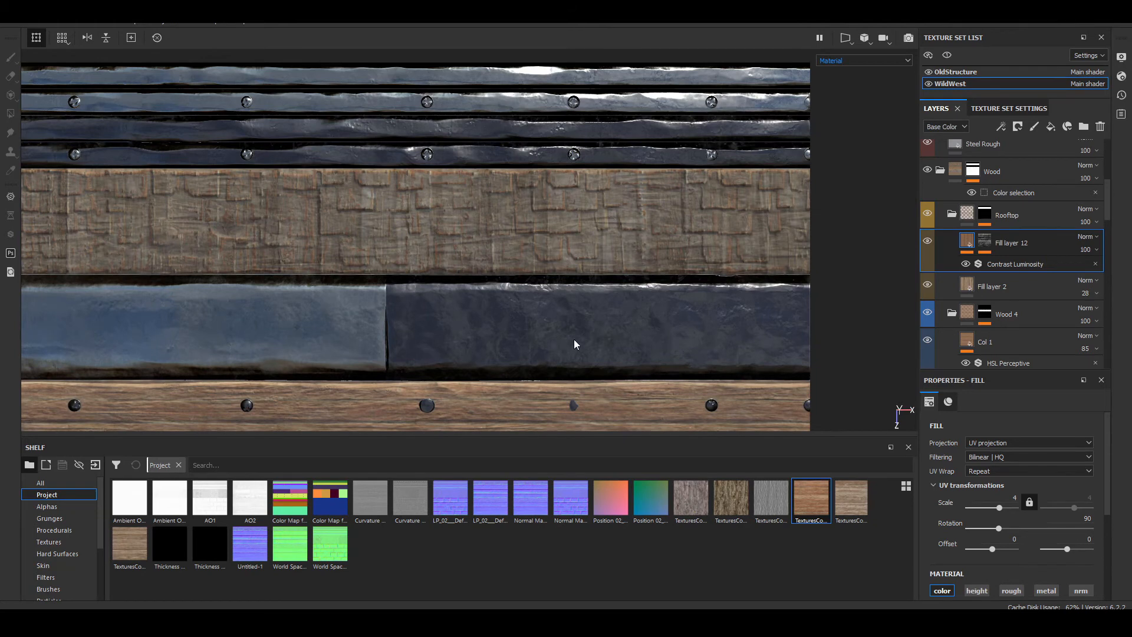
scroll(319, 158, "down", 3)
scroll(298, 184, "up", 8)
middle_click_drag(299, 205, 447, 208, "alt")
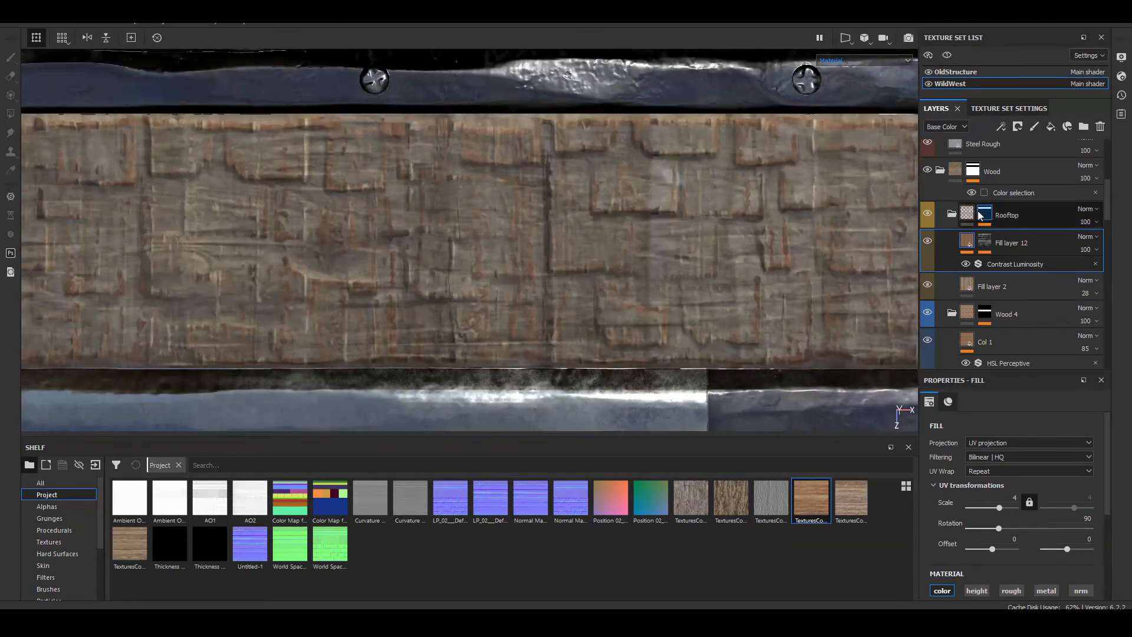
scroll(247, 238, "up", 3)
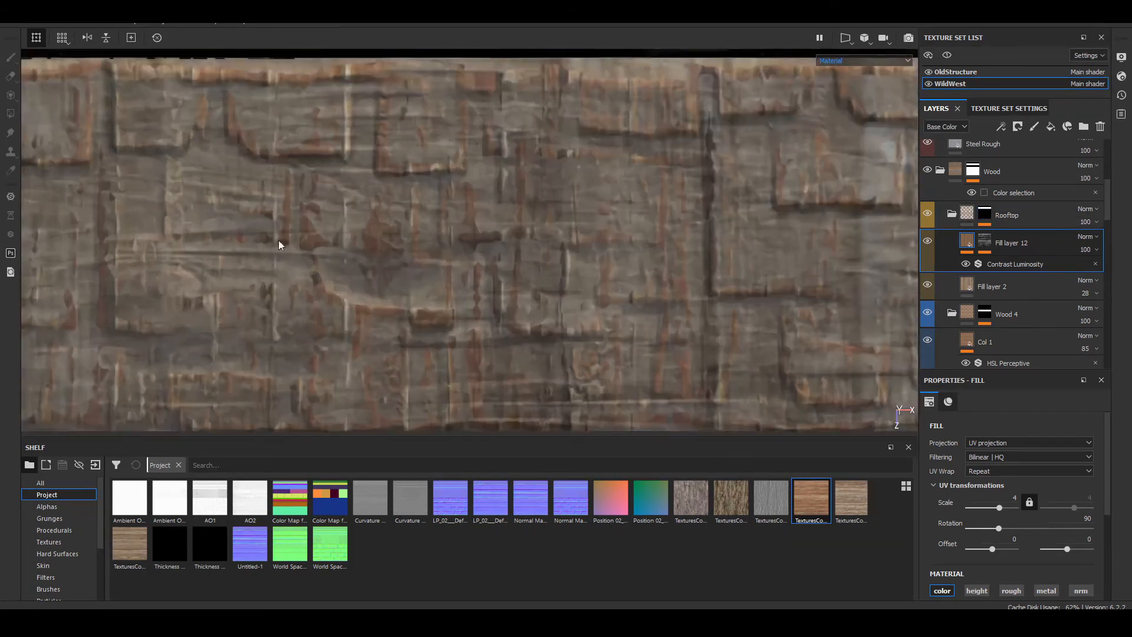
right_click_drag(278, 239, 580, 281, "shift")
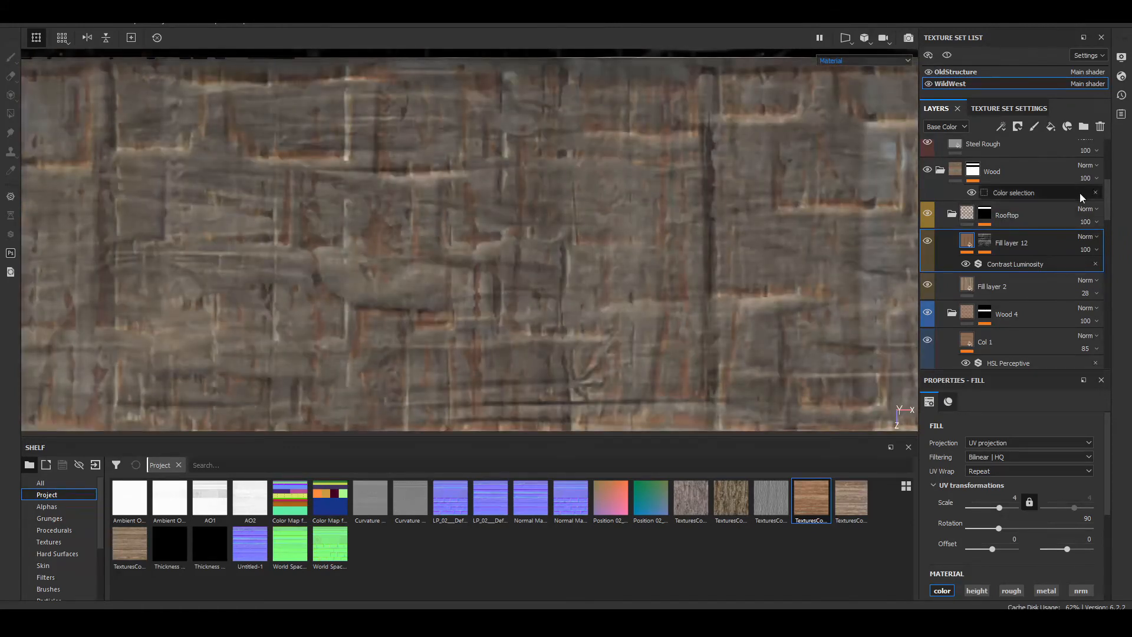
Step: Add a fill layer above Fill layer 12 in the Rooftop folder and try the Sharp Dirt smart mask on it
left_click(1050, 127)
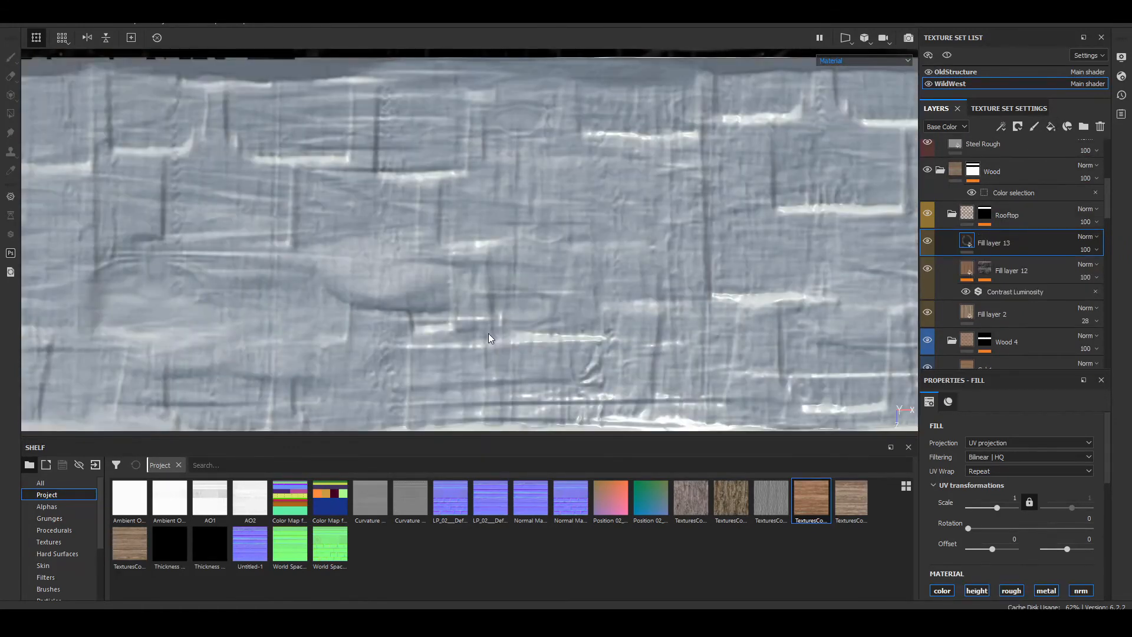
scroll(63, 567, "down", 3)
left_click(75, 566)
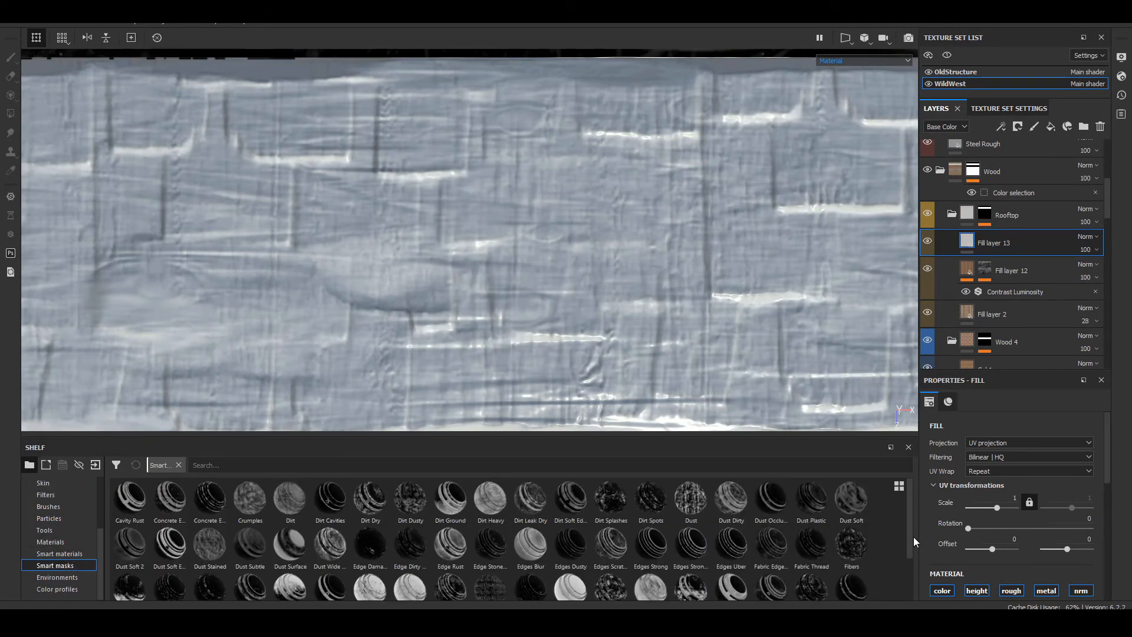
scroll(911, 543, "down", 1)
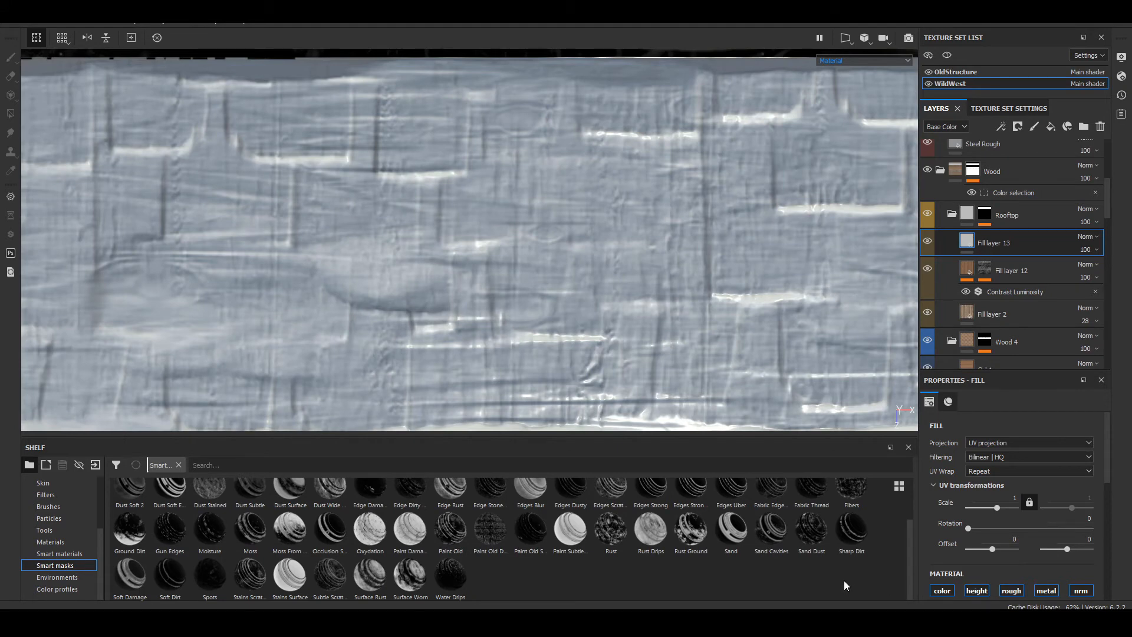
mouse_move(851, 531)
left_mouse_down()
mouse_move(943, 468)
mouse_move(991, 253)
left_mouse_up()
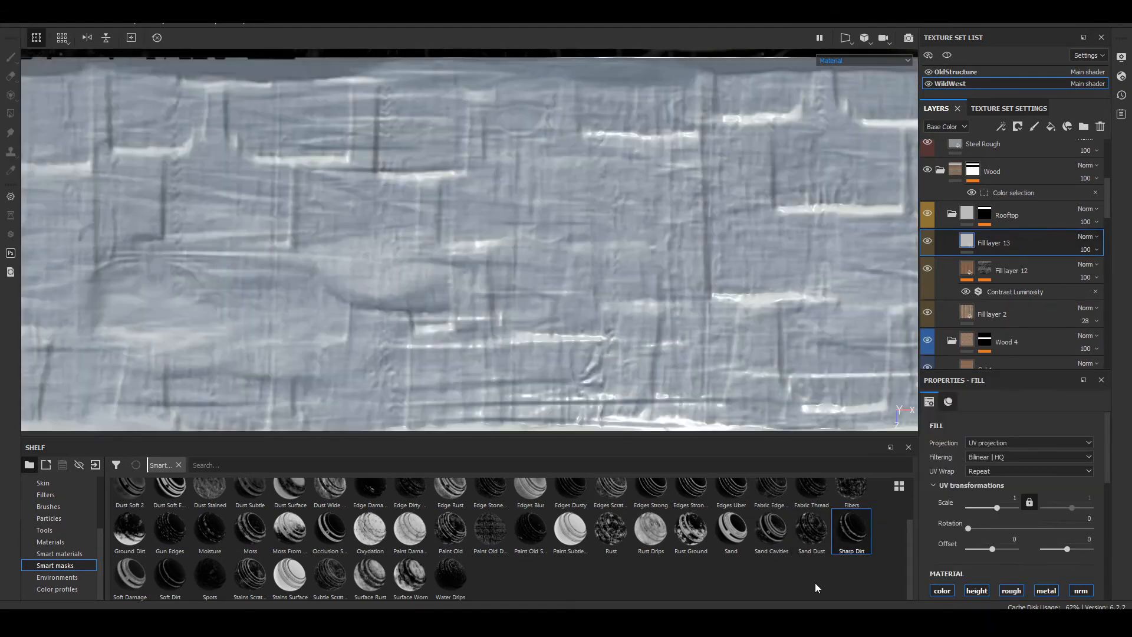
Step: Mask Fill layer 13 with the Sand Cavities smart mask in place of Sharp Dirt
left_click_drag(771, 530, 996, 244)
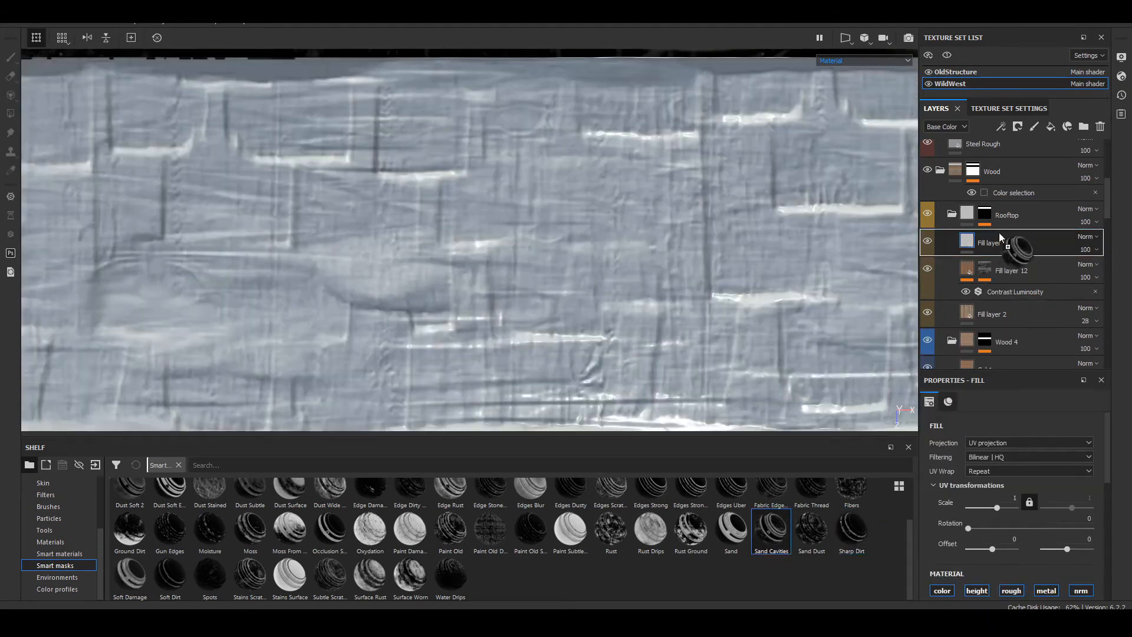
left_click(985, 240)
scroll(506, 264, "down", 8)
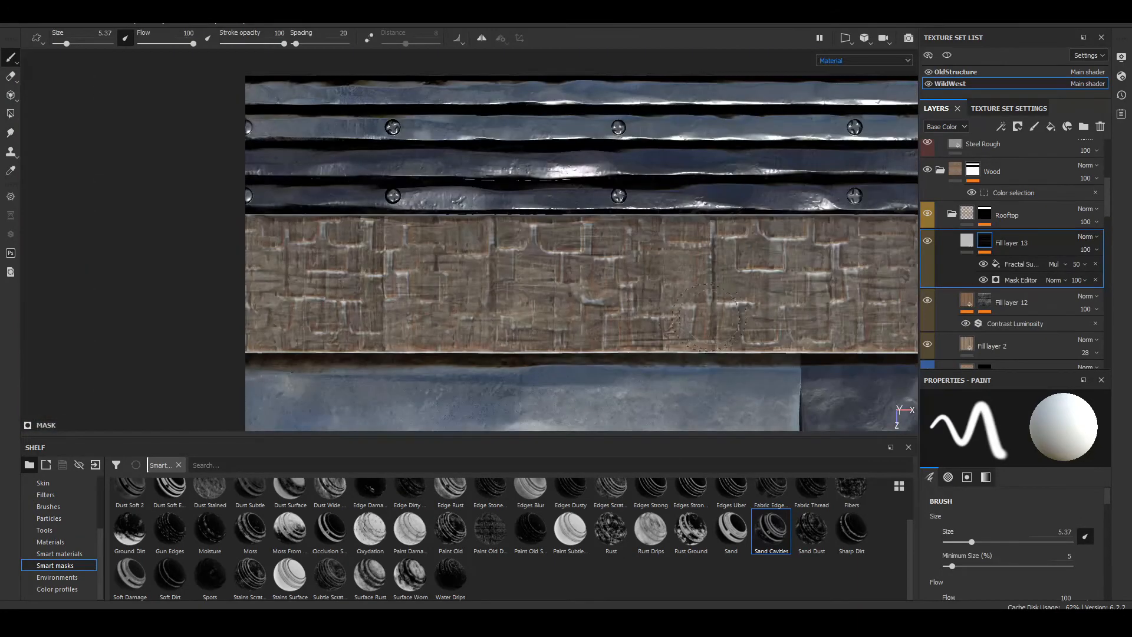
scroll(245, 309, "up", 9)
scroll(244, 309, "down", 4)
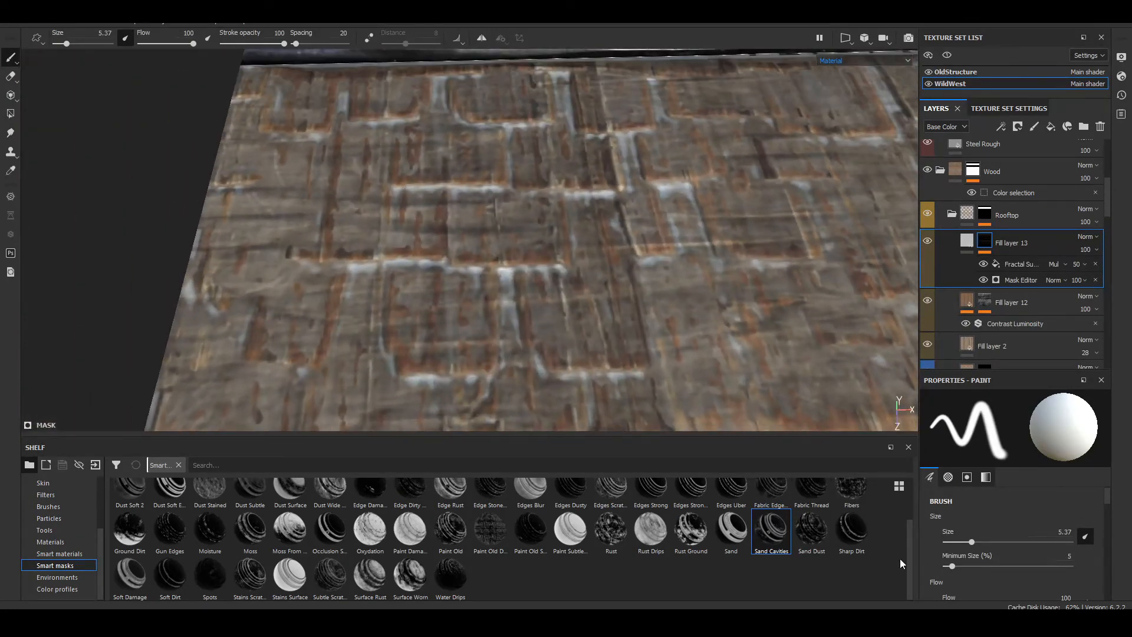
Step: Apply the Wood Rough material to the fill of Fill layer 13
left_click(69, 542)
scroll(137, 539, "down", 2)
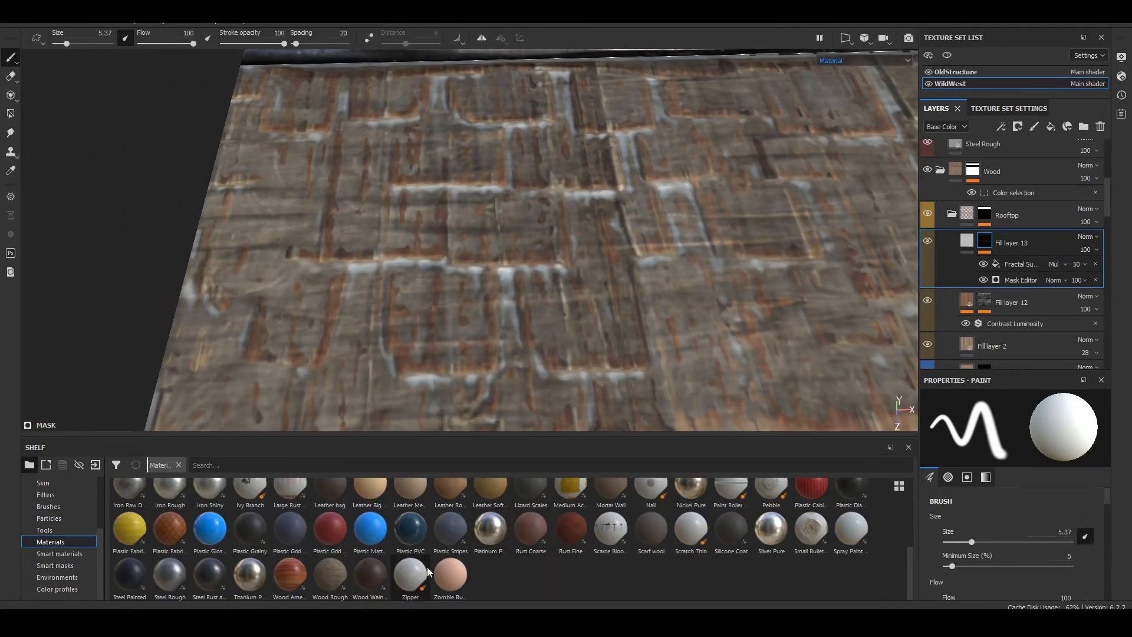
left_click(328, 576)
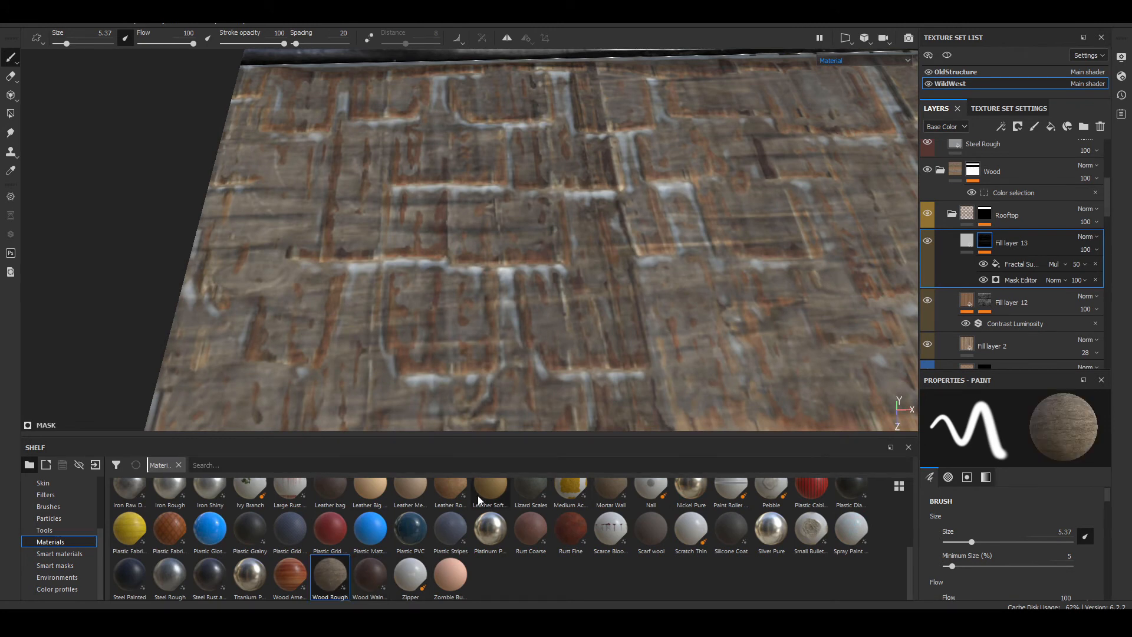
left_click(966, 241)
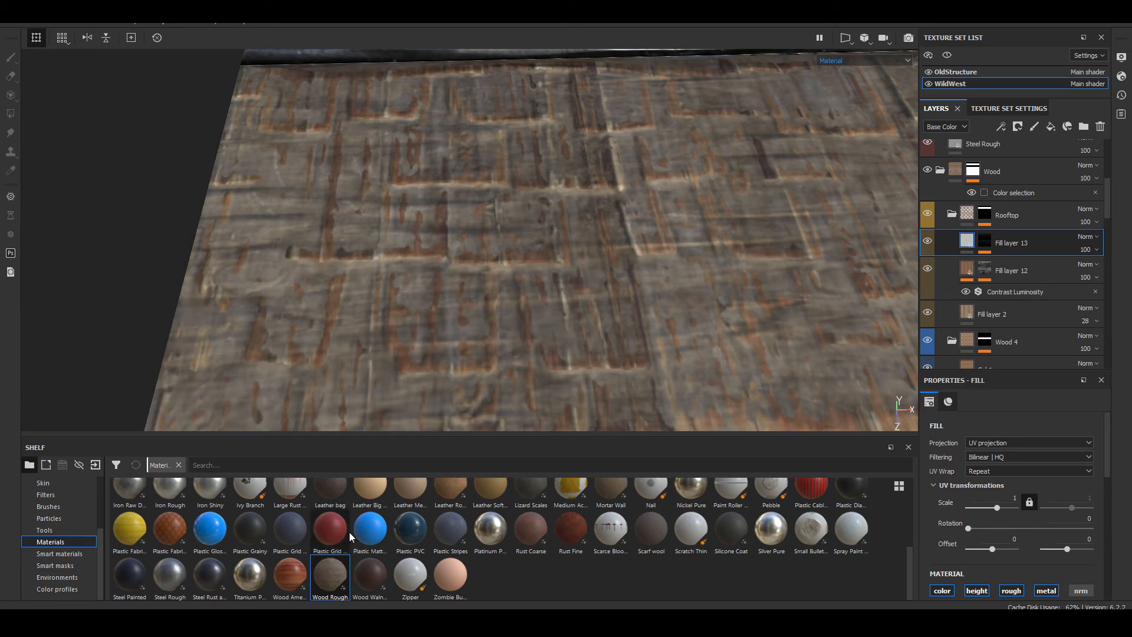
scroll(1011, 529, "down", 5)
scroll(1016, 522, "down", 2)
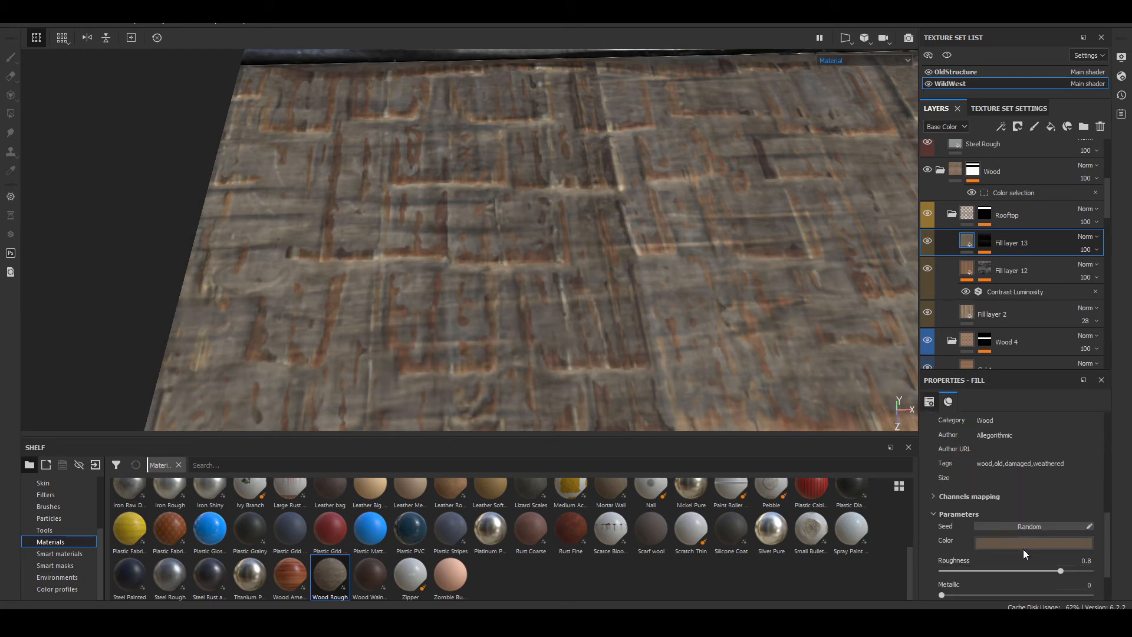
Step: Darken the Wood Rough color of Fill layer 13 to nearly black
left_click(1028, 543)
left_click_drag(1004, 479, 1035, 502)
left_click(922, 546)
Step: Set Fill layer 13's UV scale to 4 and check the cavity dirt along the Rooftop strip
scroll(924, 547, "up", 6)
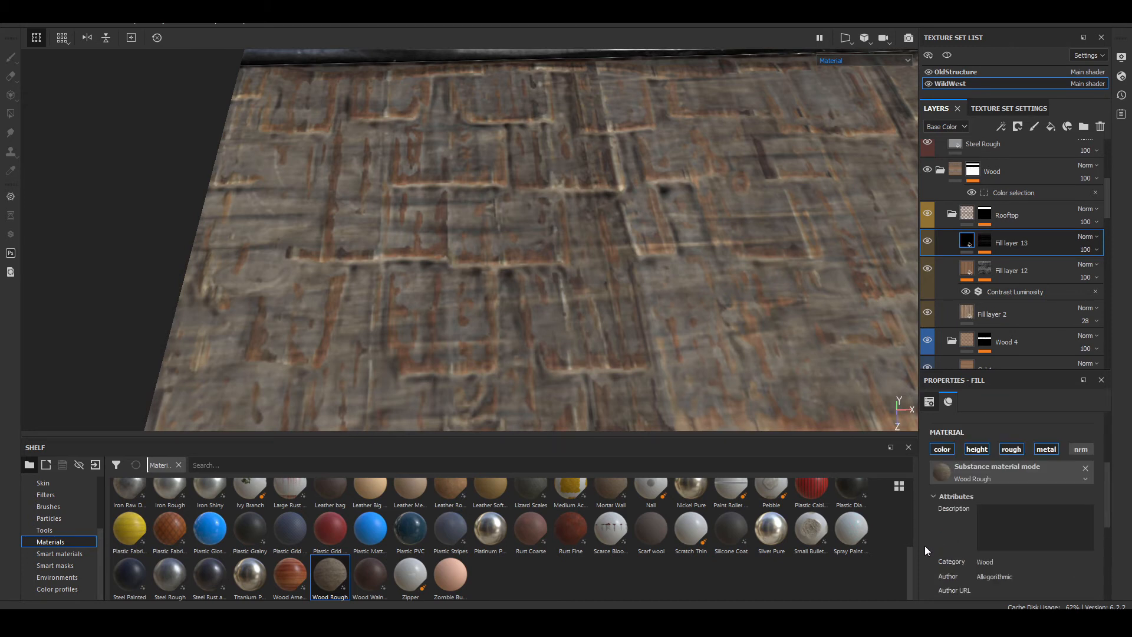
left_click(1007, 498)
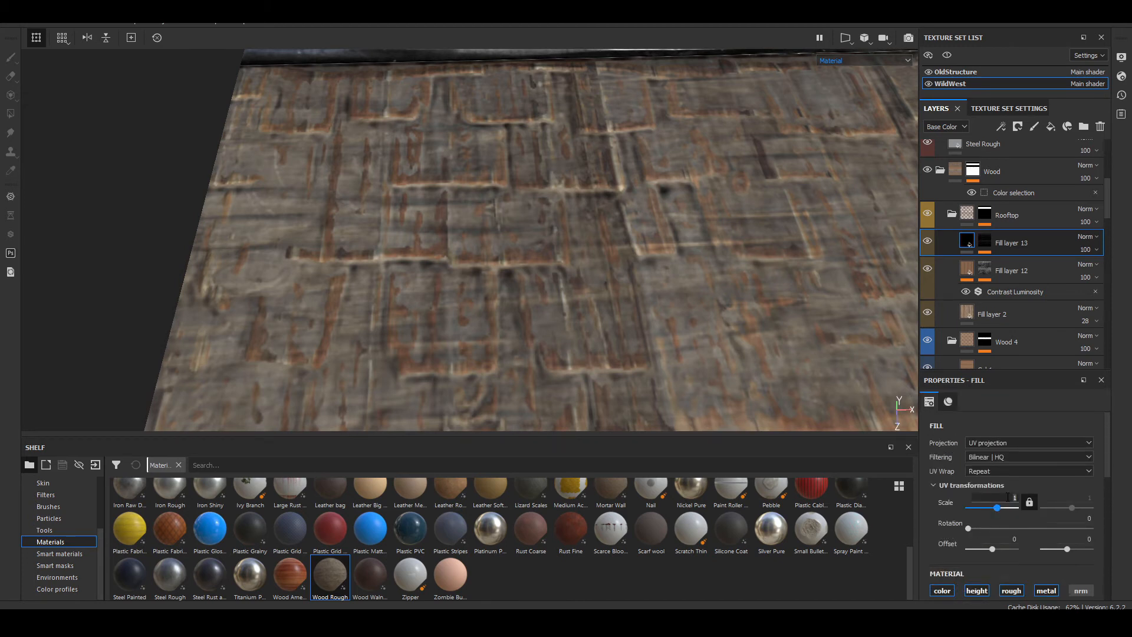
type("4")
key("Return")
left_click_drag(330, 270, 320, 331, "alt")
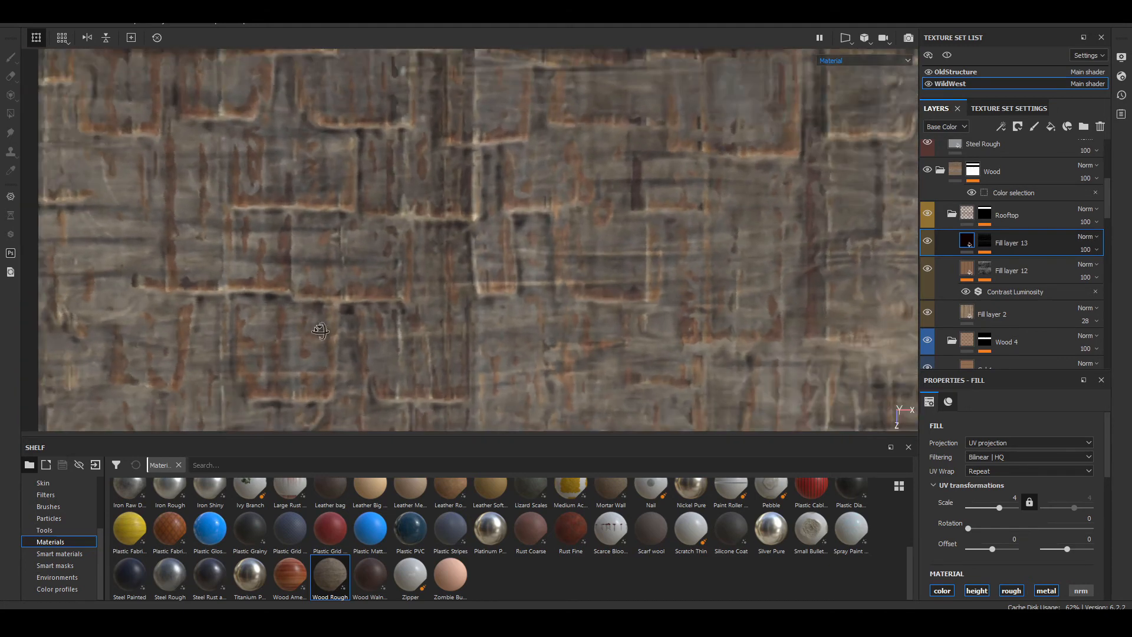
scroll(586, 330, "down", 6)
middle_click_drag(776, 287, 164, 253, "alt")
scroll(379, 289, "down", 3)
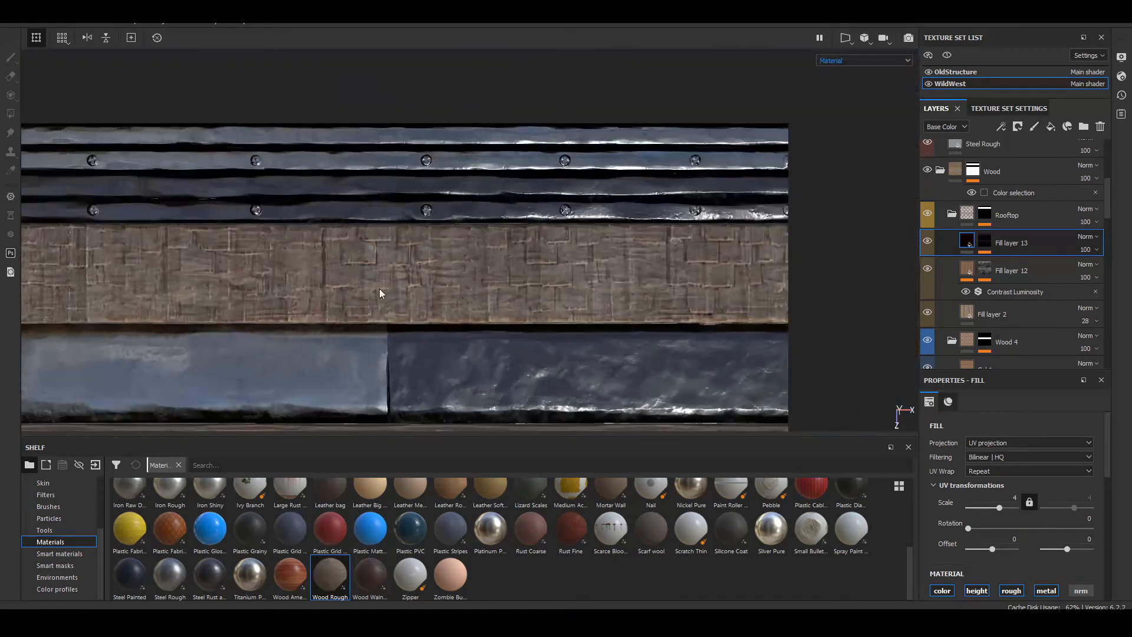
scroll(380, 288, "up", 6)
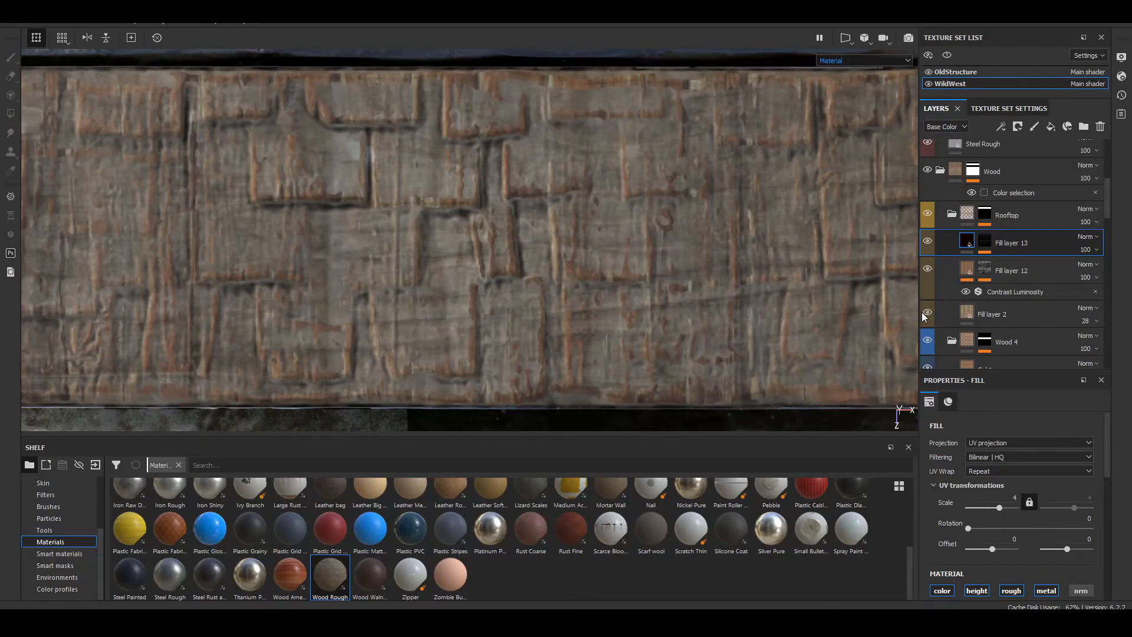
Step: Set Fill layer 2's base color opacity to 52 in the Rooftop folder
left_click(969, 314)
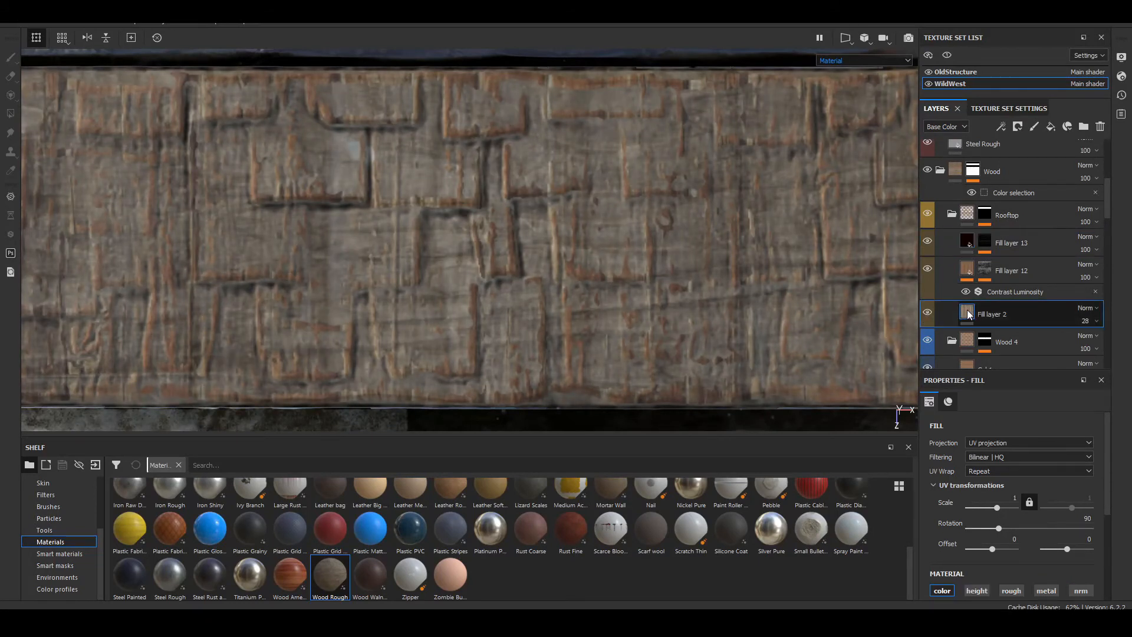
left_click(1090, 328)
mouse_move(1090, 342)
left_mouse_down()
mouse_move(1129, 344)
mouse_move(1085, 346)
mouse_move(1121, 334)
mouse_move(1101, 342)
left_mouse_up()
scroll(678, 282, "down", 5)
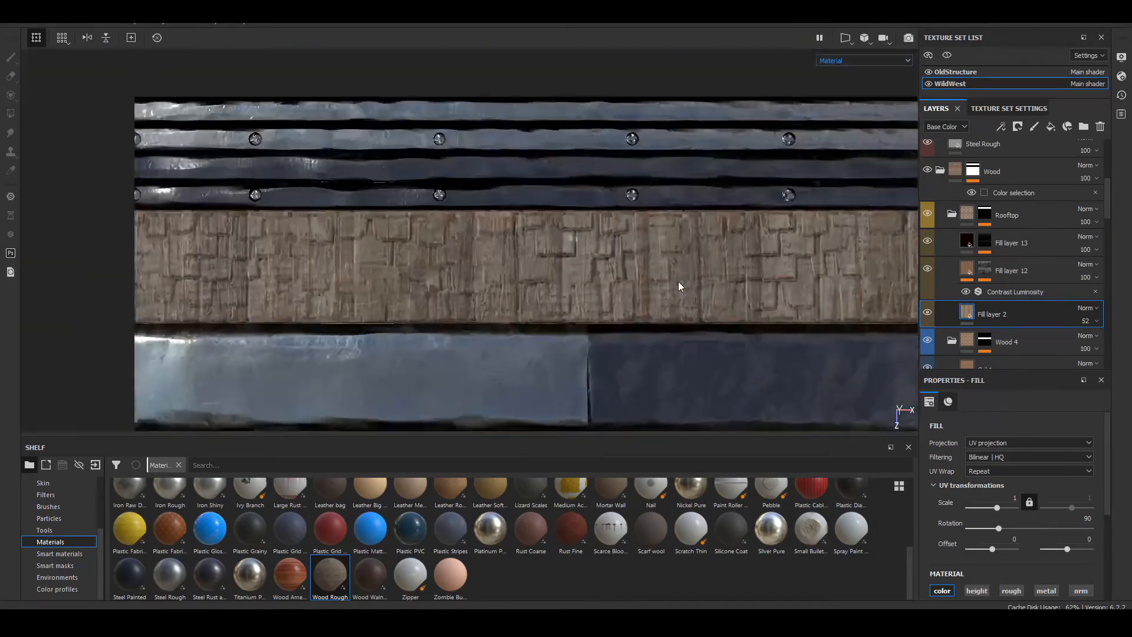
left_click_drag(494, 283, 517, 263, "alt")
scroll(517, 264, "up", 5)
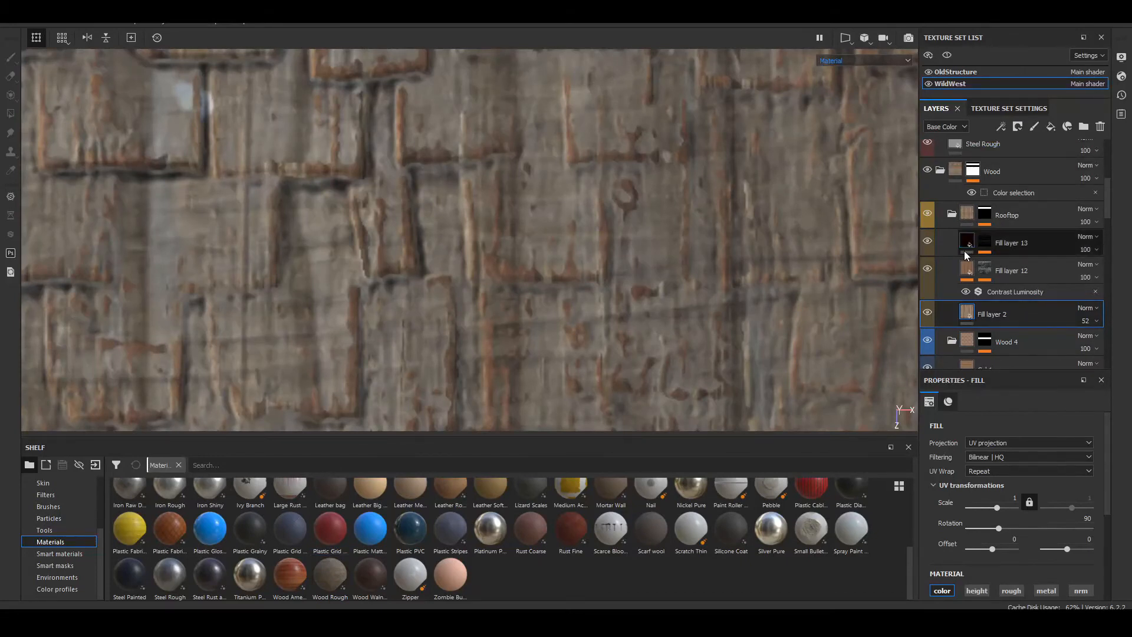
Step: Hide Fill layer 2 and add a new fill layer directly above it
left_click(927, 316)
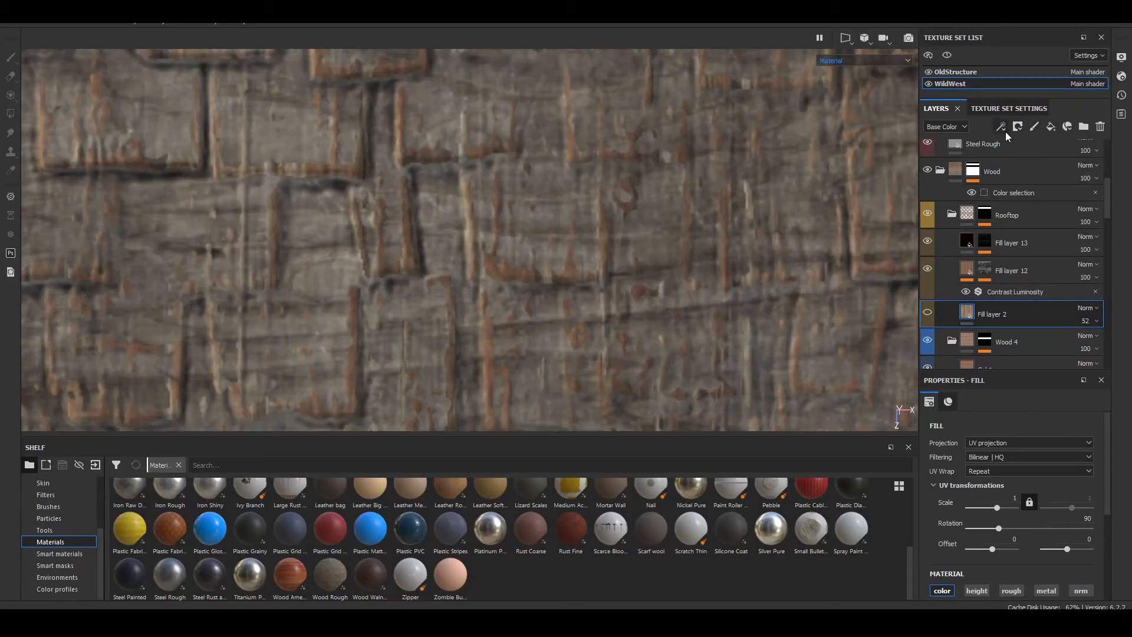
left_click(1048, 131)
scroll(596, 271, "down", 4)
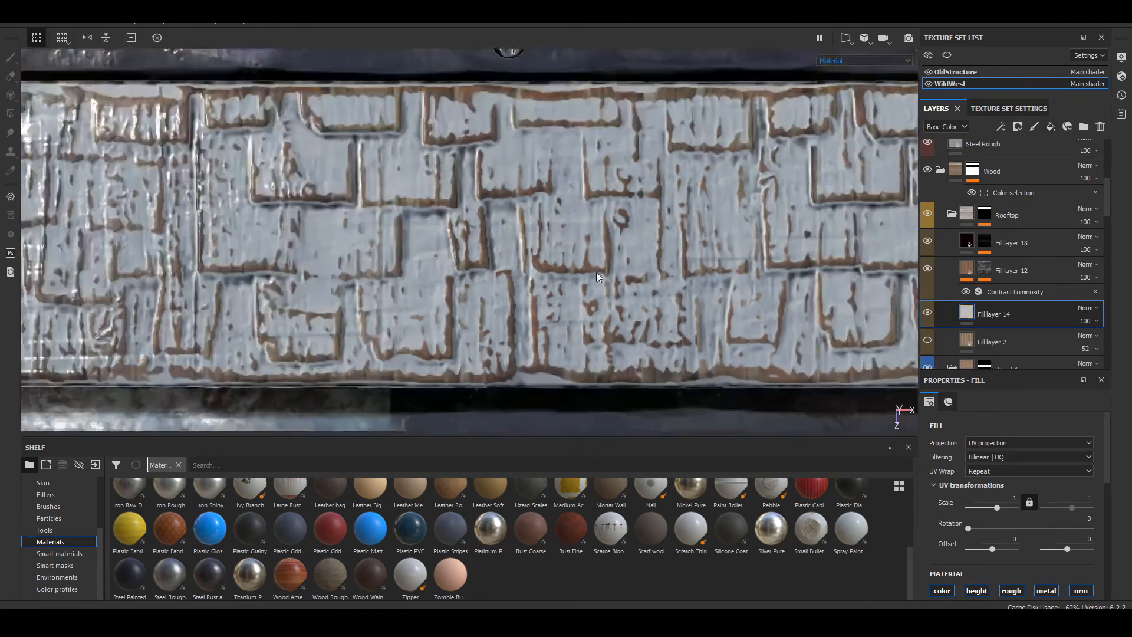
middle_click_drag(596, 272, 1072, 286, "alt")
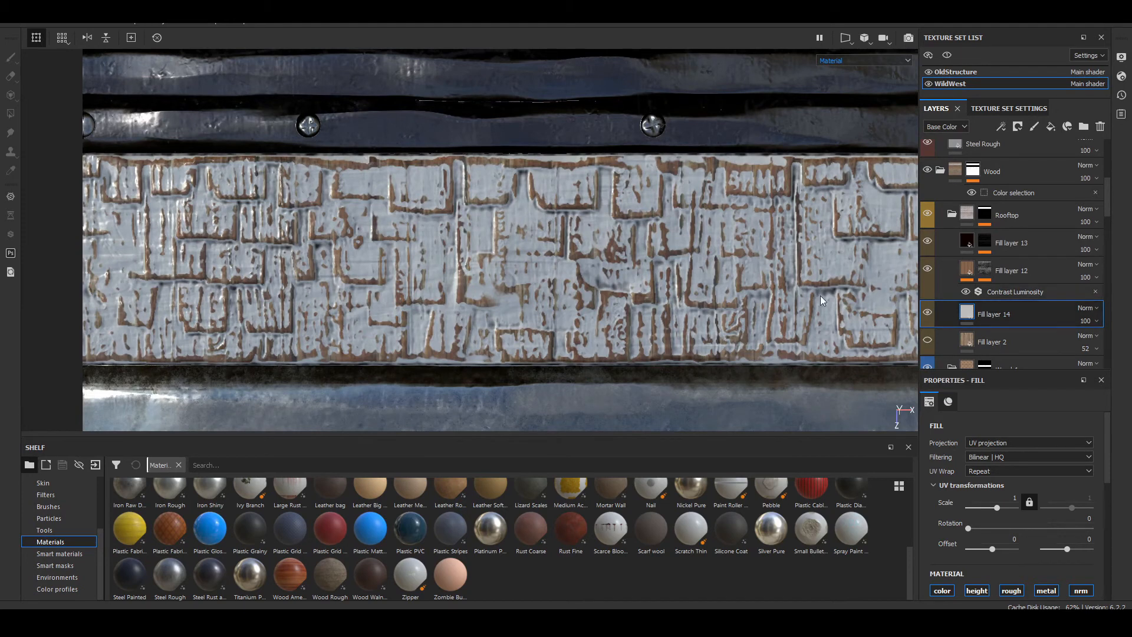
Step: Use the TexturesCom roof 0091_1 seamless texture as Fill layer 14's base color and limit the layer to the color channel
scroll(1005, 526, "down", 1)
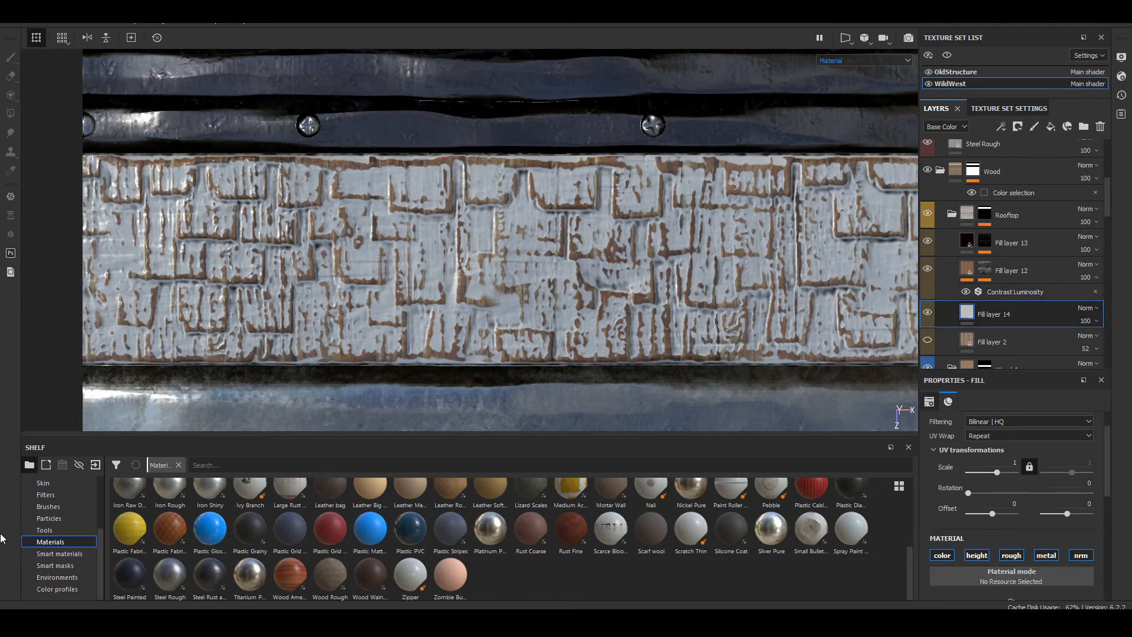
scroll(51, 514, "up", 3)
left_click(60, 497)
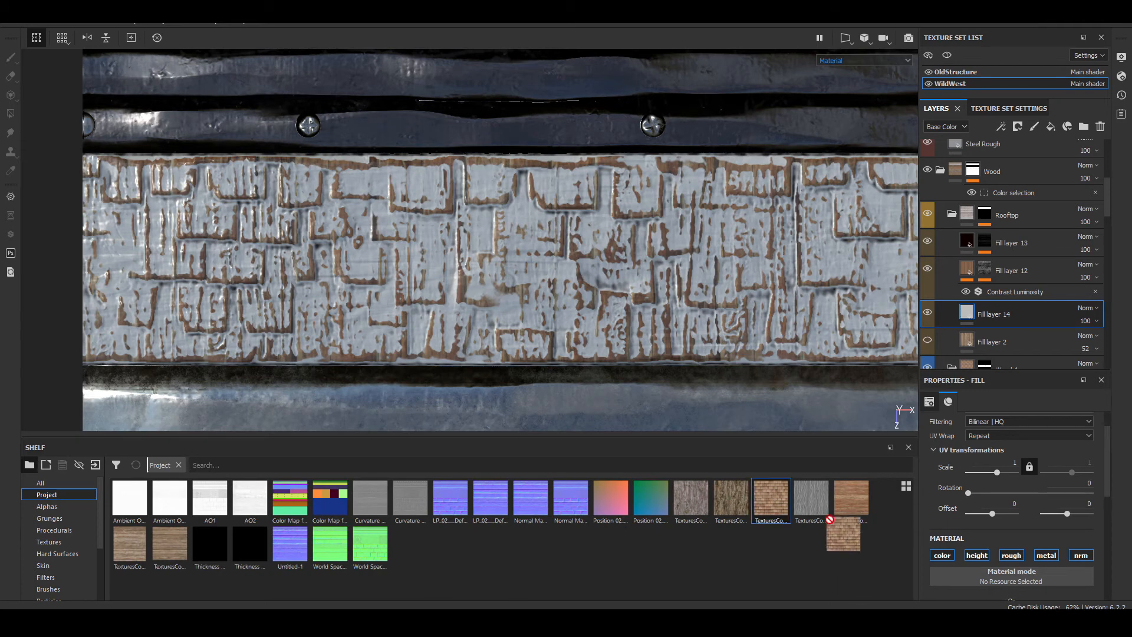
left_click_drag(770, 497, 949, 585)
scroll(949, 585, "down", 3)
left_click_drag(773, 501, 967, 508)
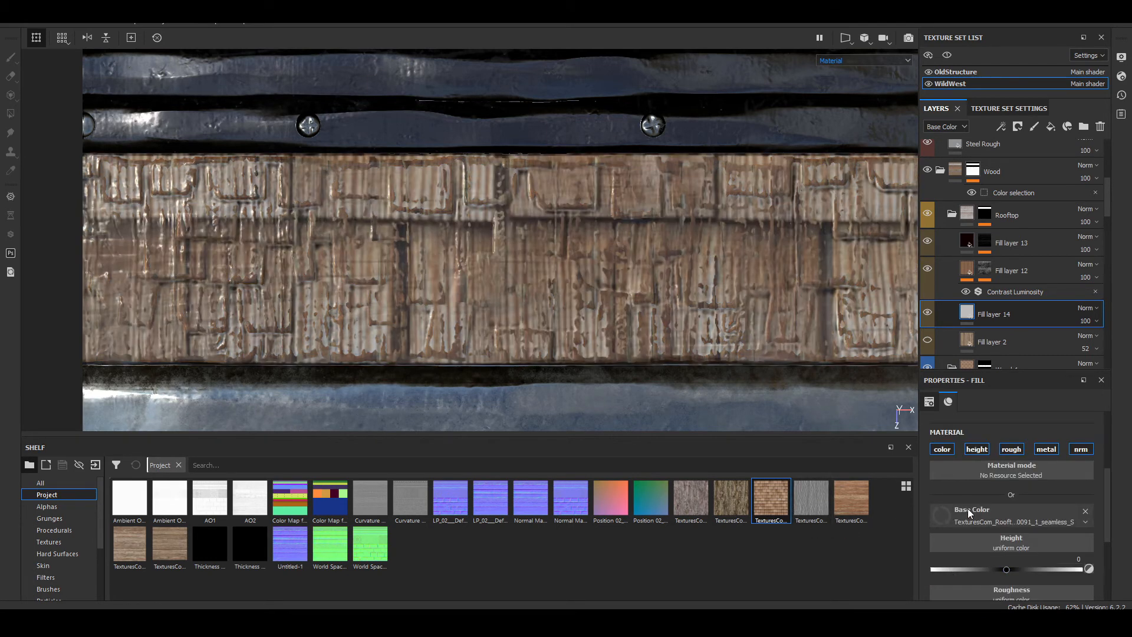
left_click(944, 451, "alt")
scroll(406, 268, "down", 4)
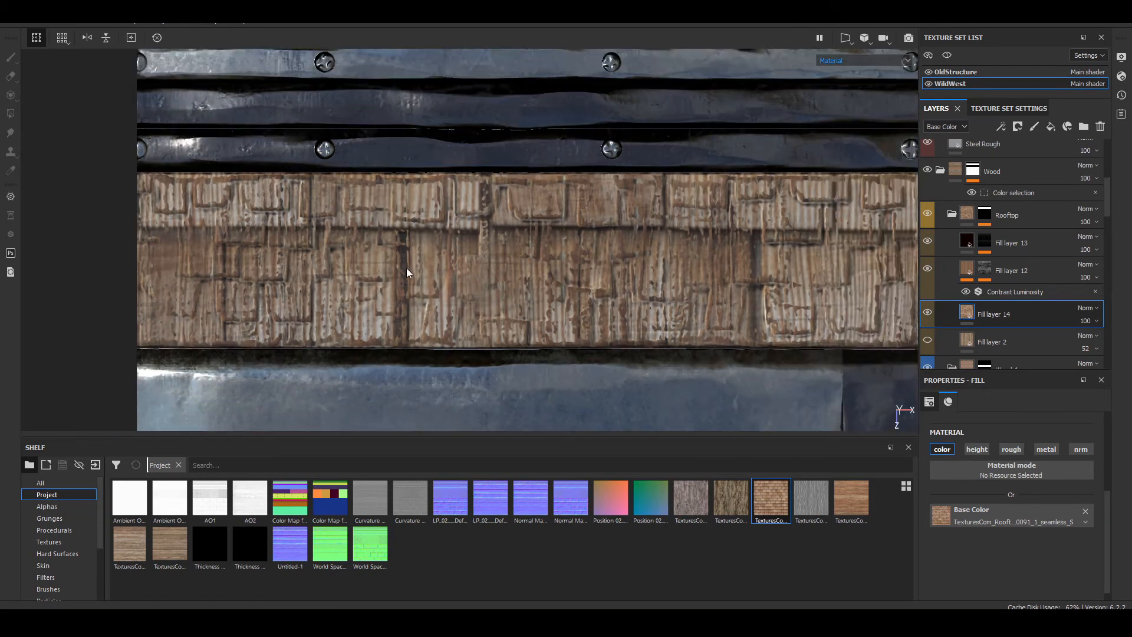
Step: Set Fill layer 14's UV scale to 4 so the shingle texture tiles smaller on the Rooftop strip
scroll(1104, 539, "up", 1)
scroll(1104, 543, "up", 1)
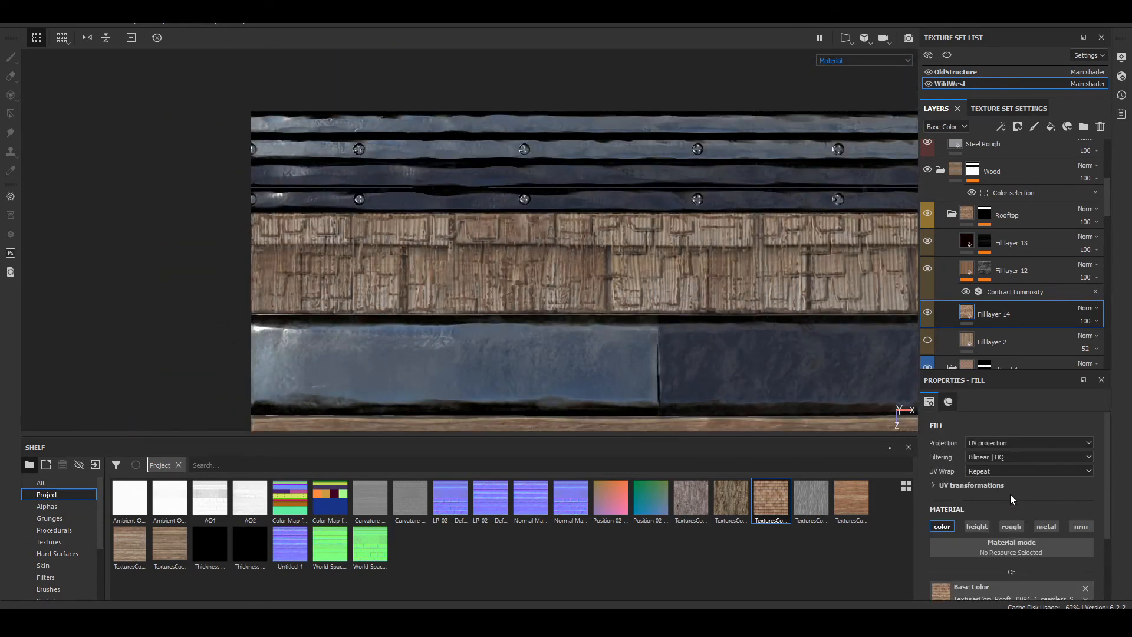
left_click(984, 487)
left_click(1000, 507)
left_click(1007, 498)
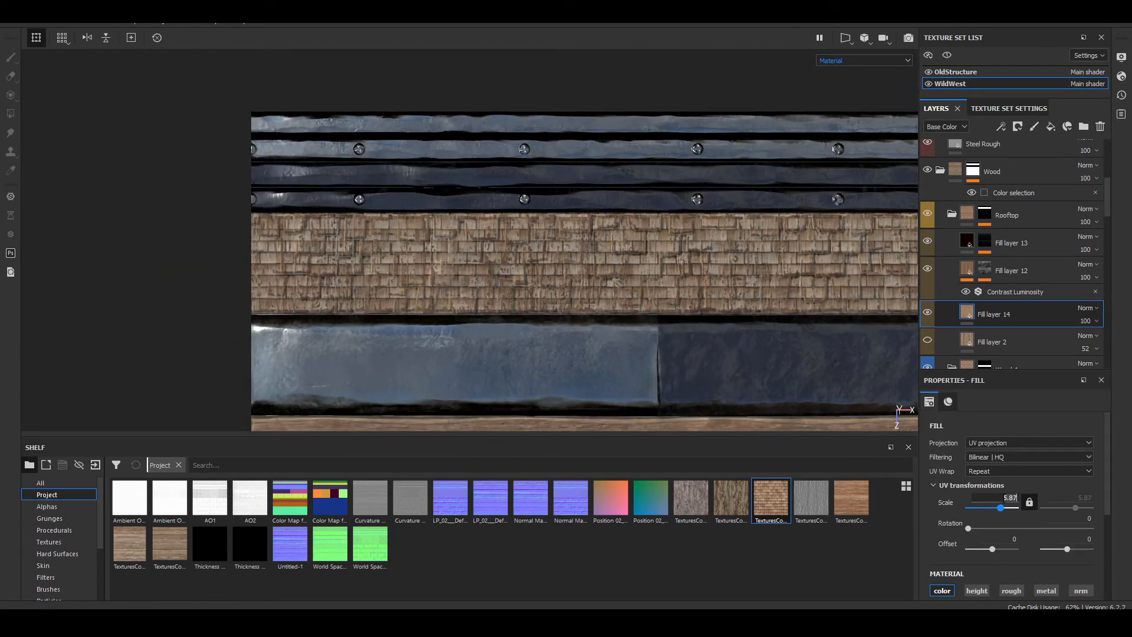
type("4")
key("Return")
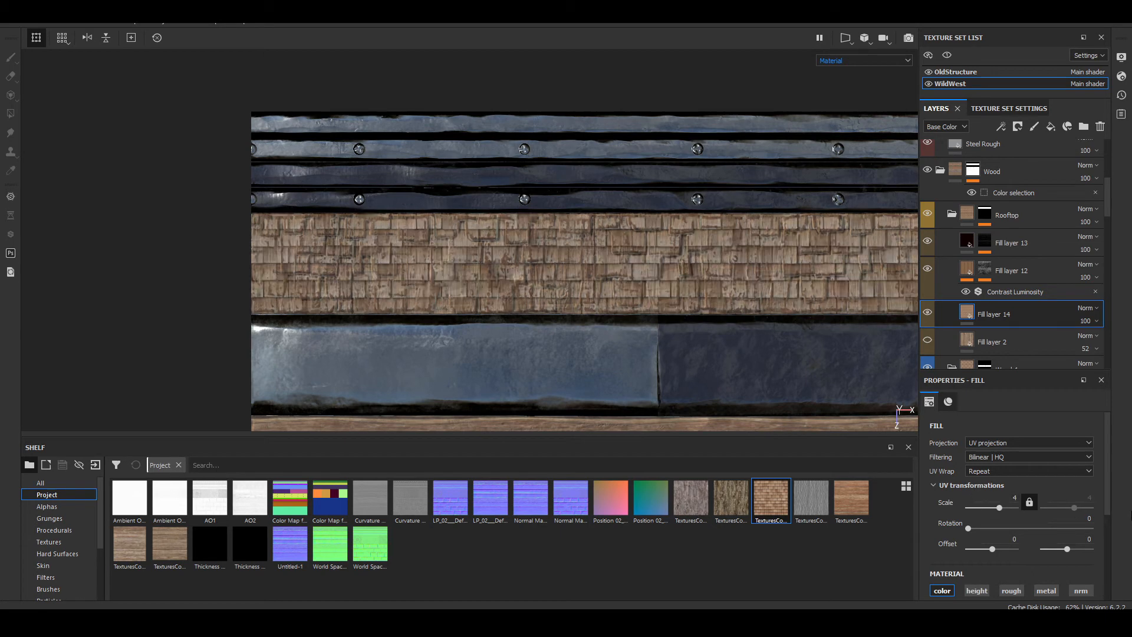
Step: Hide Fill layer 13 and Fill layer 12 in the Rooftop folder to expose the shingle base texture
scroll(486, 289, "up", 5)
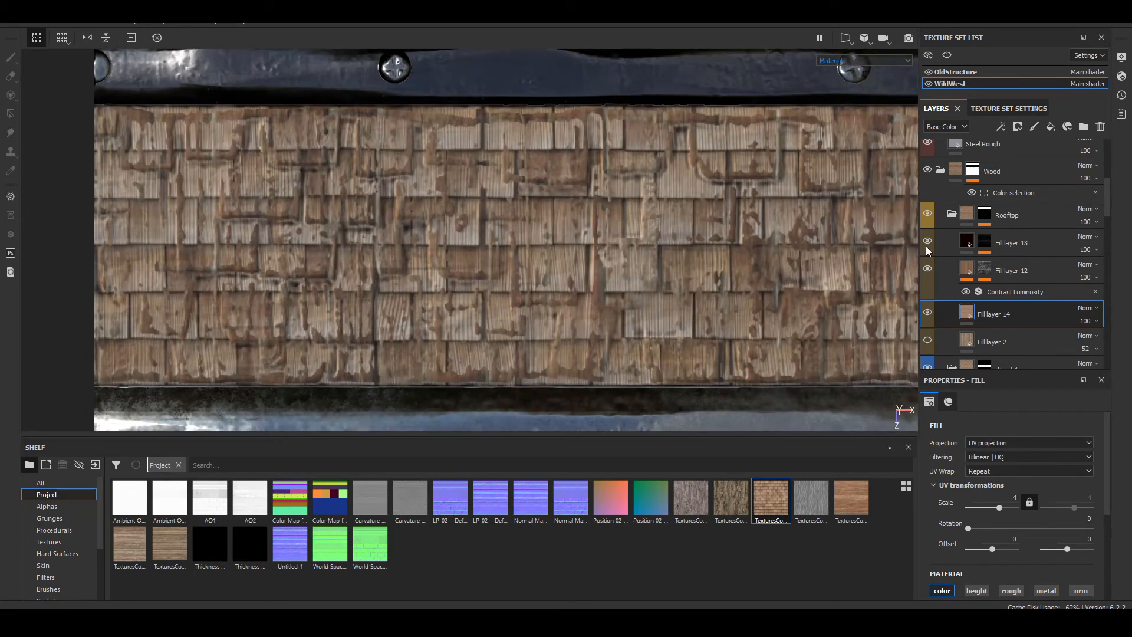
left_click(927, 242)
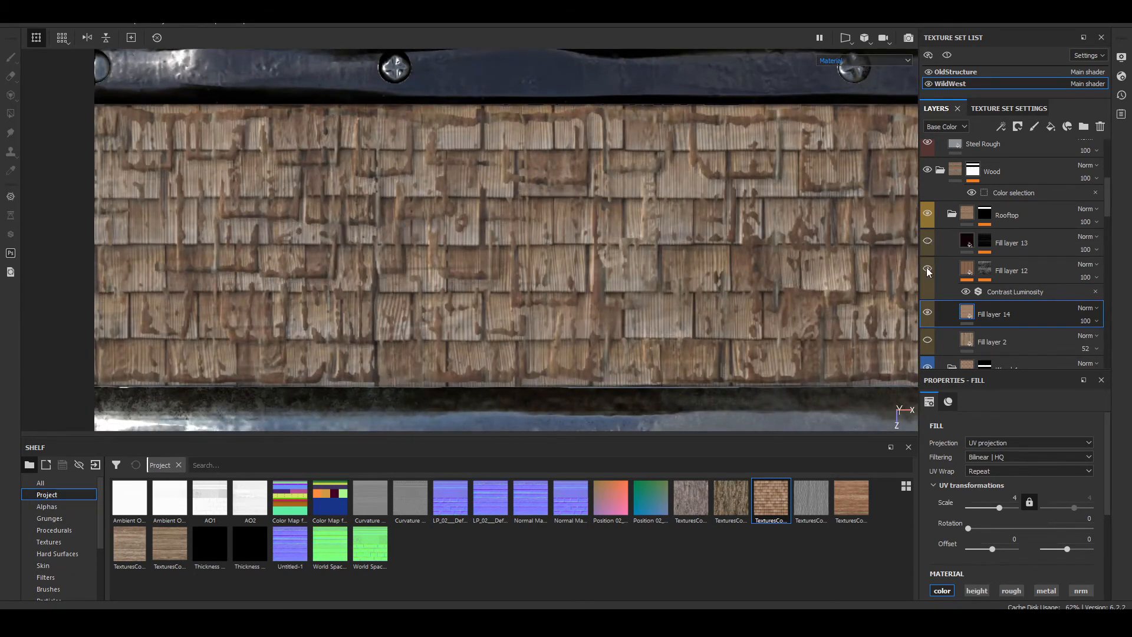
left_click(927, 270)
left_click(927, 270)
left_click(926, 270)
left_click(927, 270)
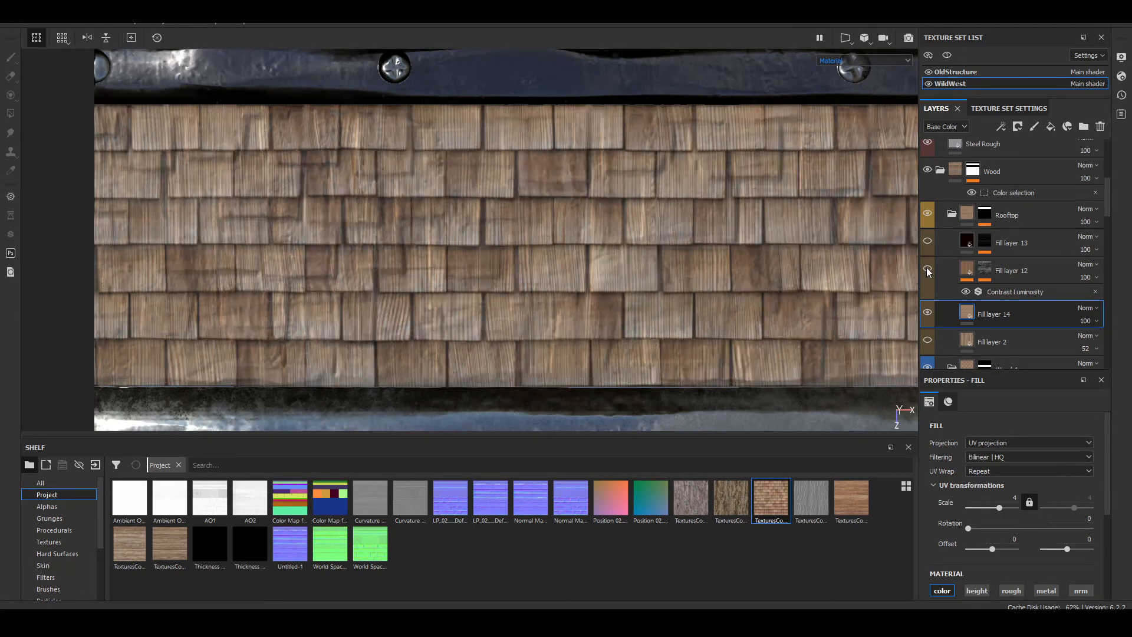
Step: Inspect the shingles along the Rooftop strip and set Fill layer 14's base color opacity to 45
scroll(298, 272, "down", 6)
middle_click_drag(687, 245, 421, 221, "alt")
scroll(421, 220, "up", 3)
scroll(421, 220, "up", 3)
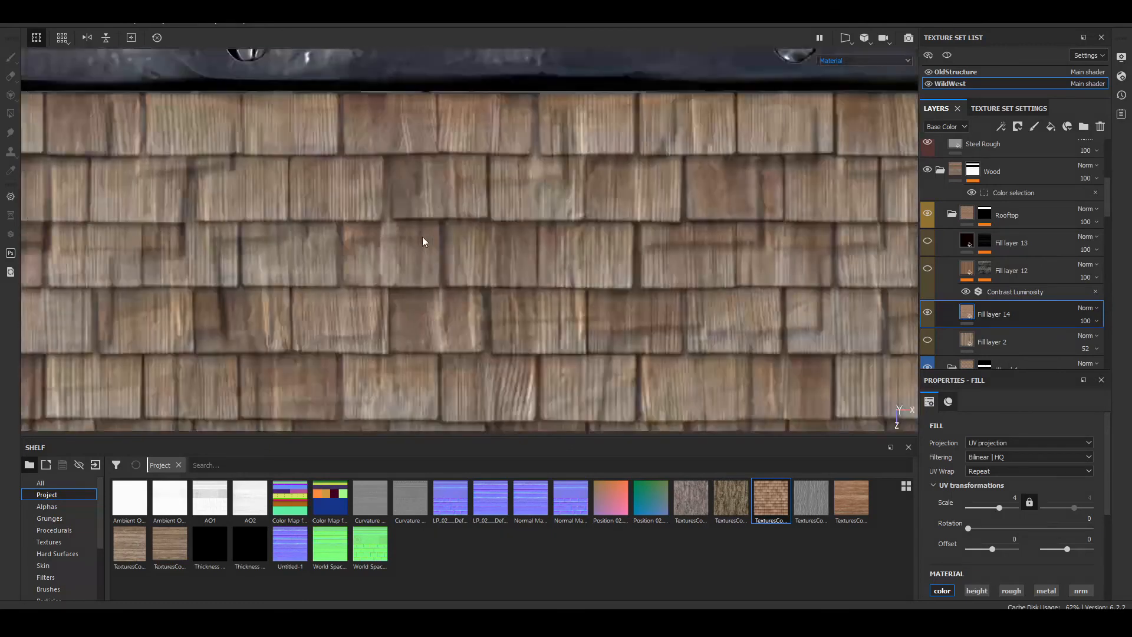
scroll(422, 240, "down", 2)
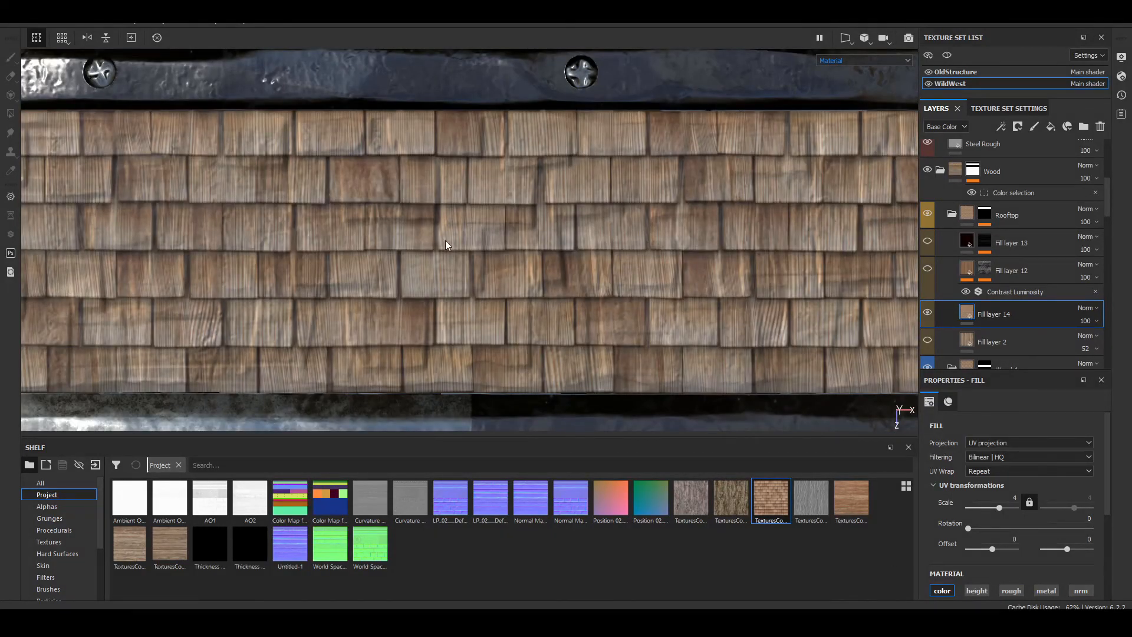
middle_click_drag(445, 240, 879, 220, "alt")
middle_click_drag(277, 183, 319, 134, "alt")
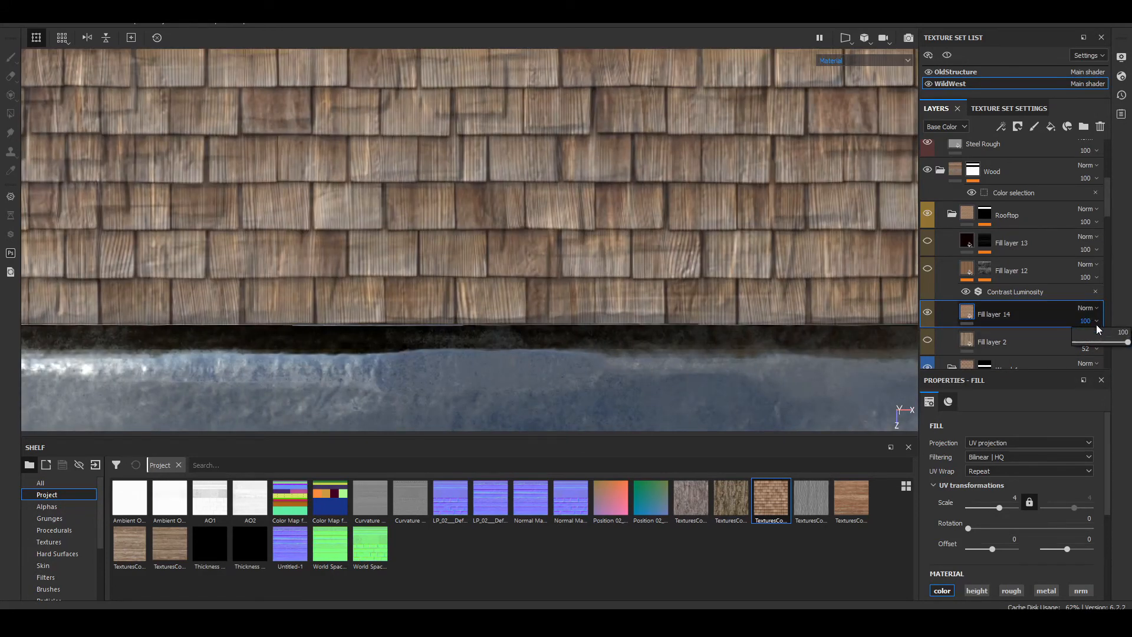
left_click(1100, 342)
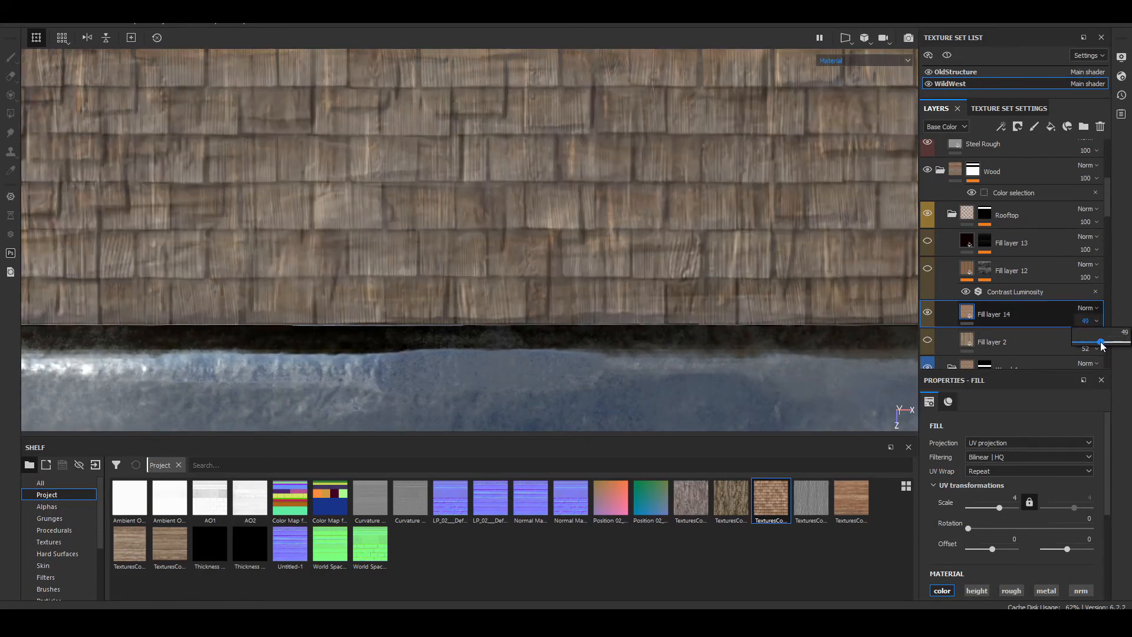
mouse_move(1097, 347)
left_mouse_down()
mouse_move(1086, 346)
mouse_move(1098, 349)
left_mouse_up()
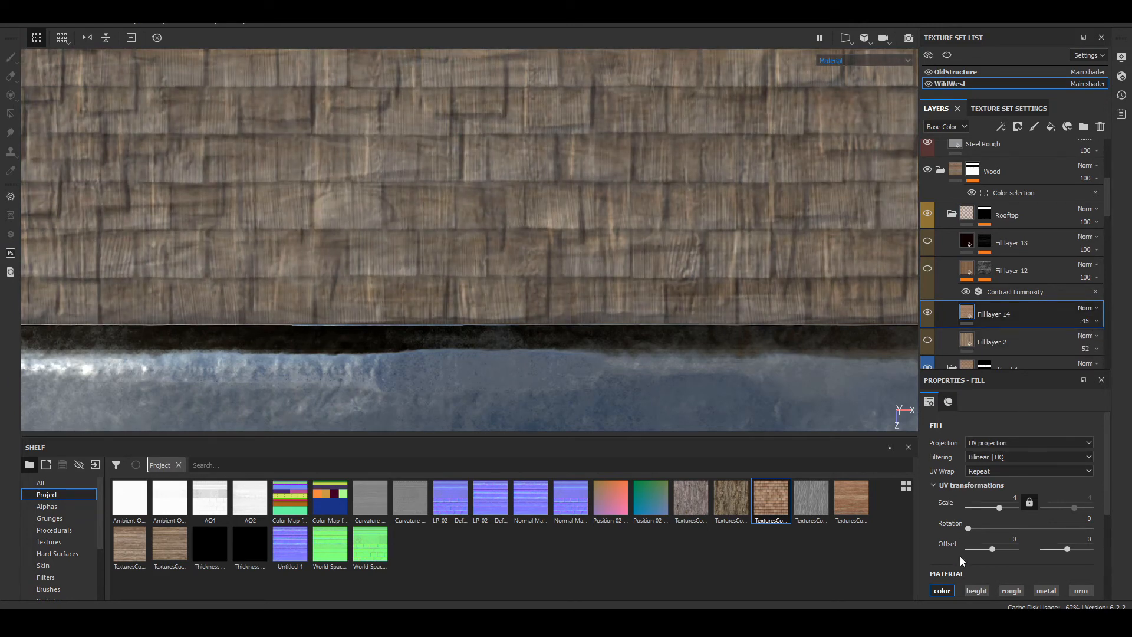
Step: Set Fill layer 14's horizontal UV offset to -0.01 and check the shingle alignment on the strip
left_click_drag(990, 552, 991, 552)
scroll(643, 235, "down", 5)
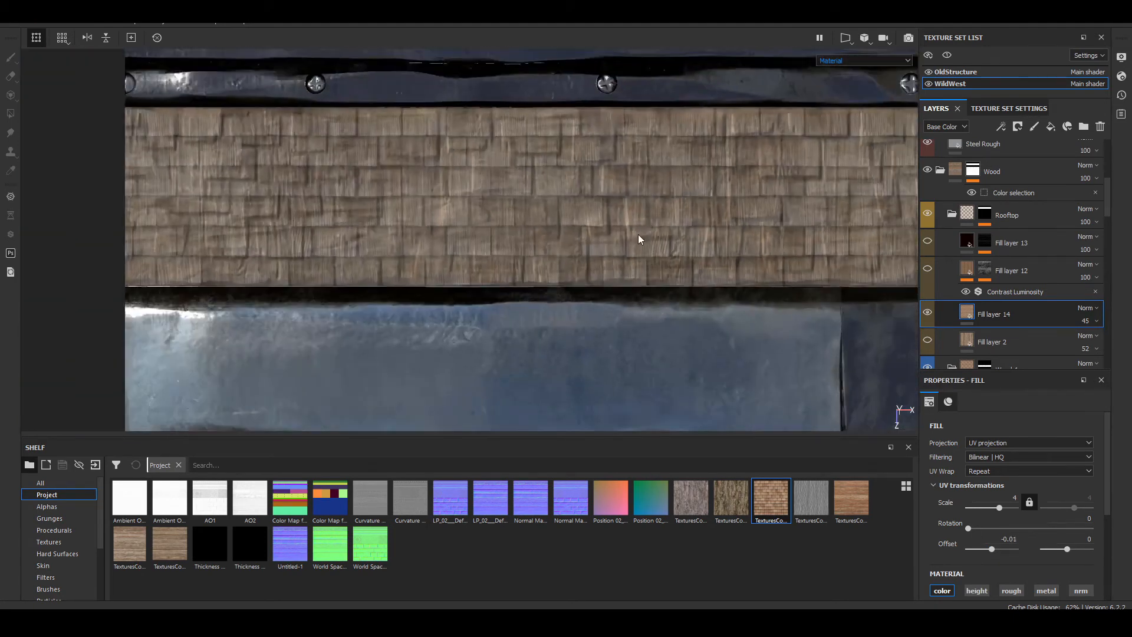
scroll(638, 236, "up", 1)
scroll(560, 242, "down", 1)
middle_click_drag(223, 169, 396, 178, "alt")
right_click_drag(396, 178, 586, 218, "alt")
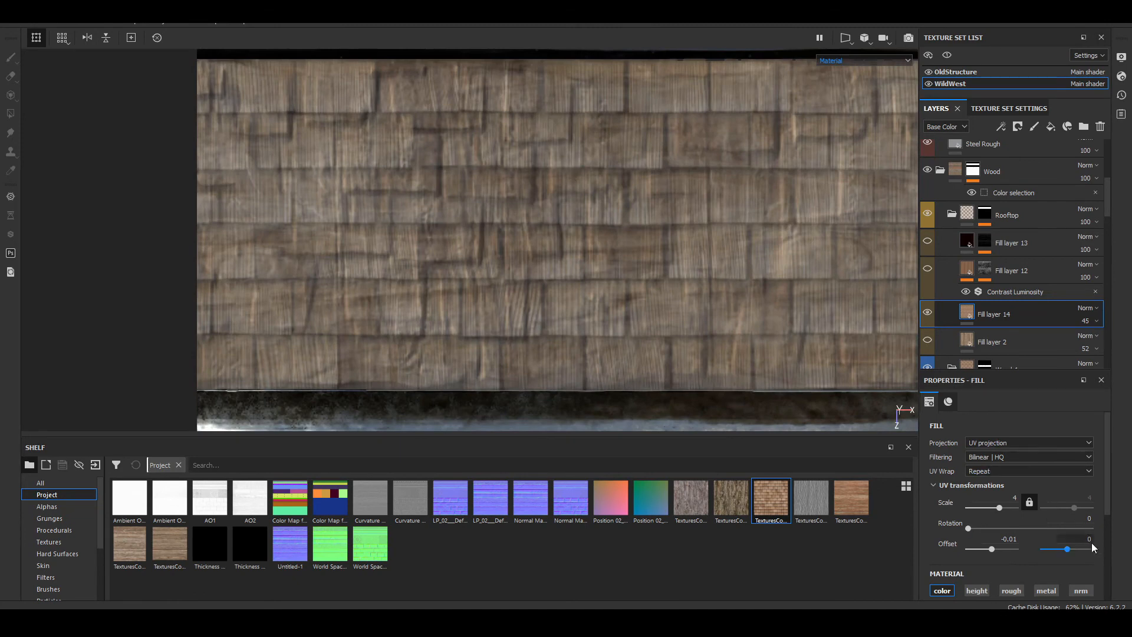
Step: Fine-tune Fill layer 14's vertical UV offset to 0.165, aligning the shingle rows with the strip's upper edge
left_click_drag(1073, 549, 1072, 550)
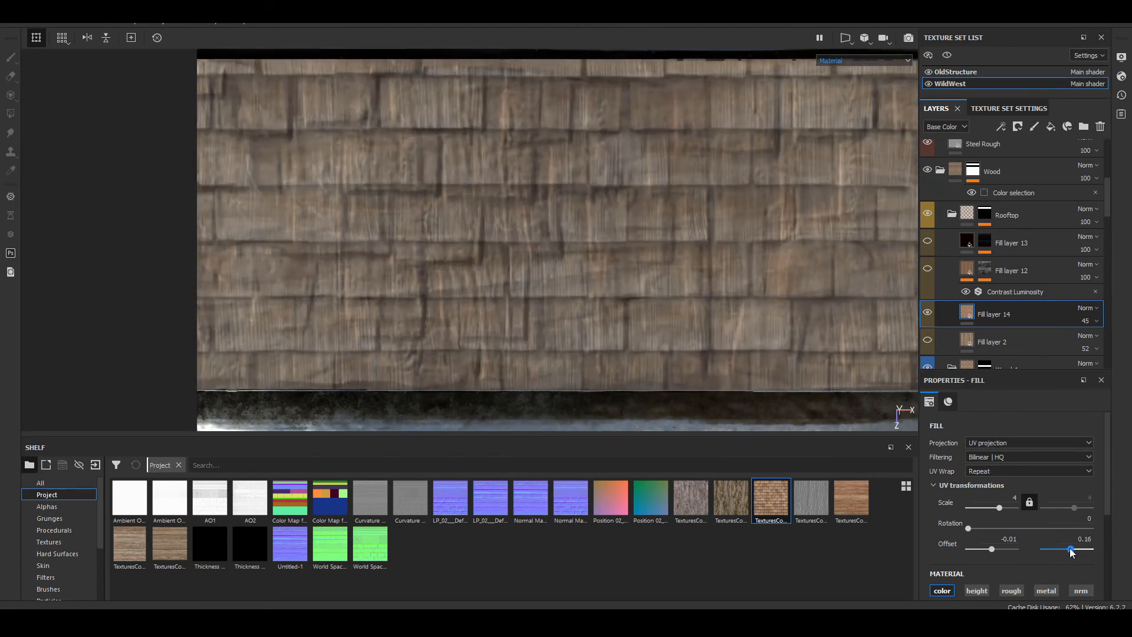
middle_click_drag(553, 154, 492, 171, "alt")
left_click(1082, 538)
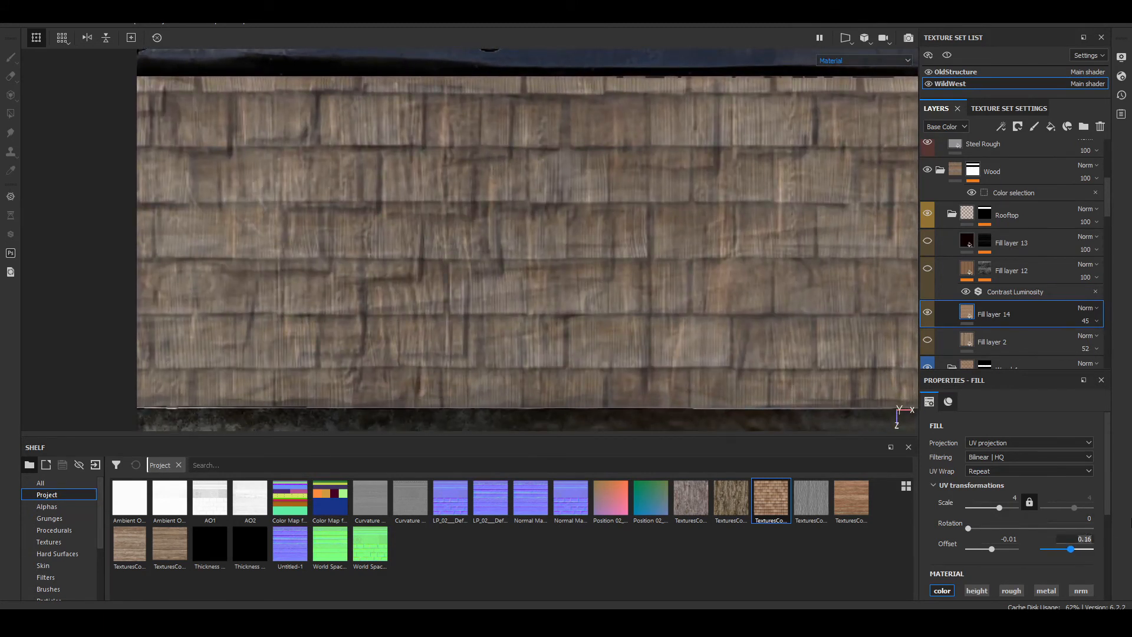
key("Return")
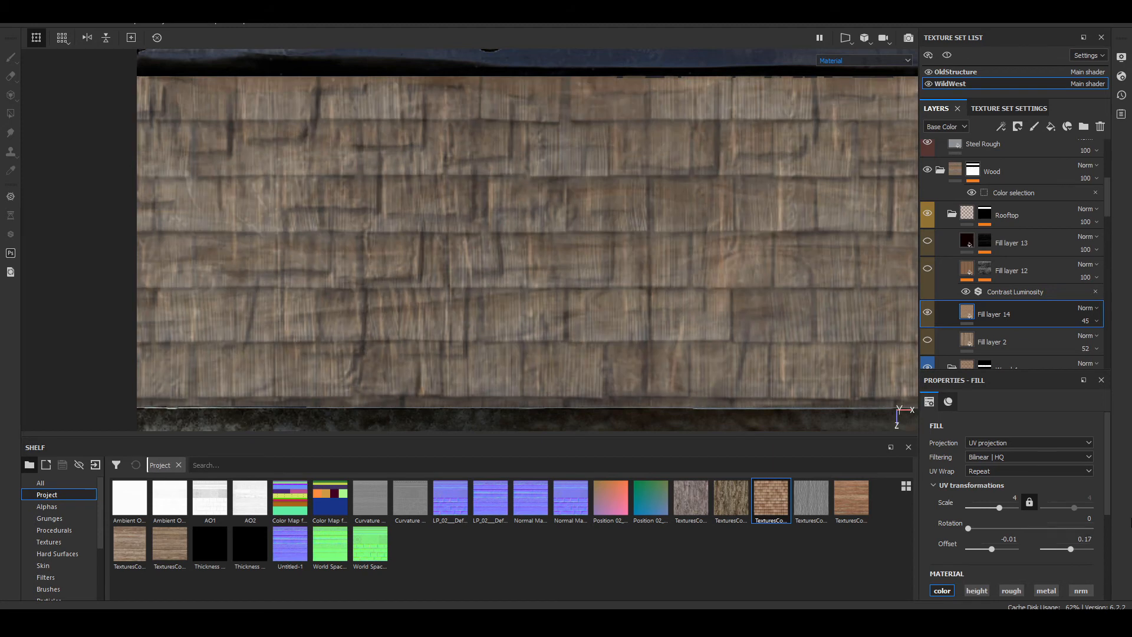
middle_click_drag(588, 264, 569, 300, "alt")
left_click(1078, 541)
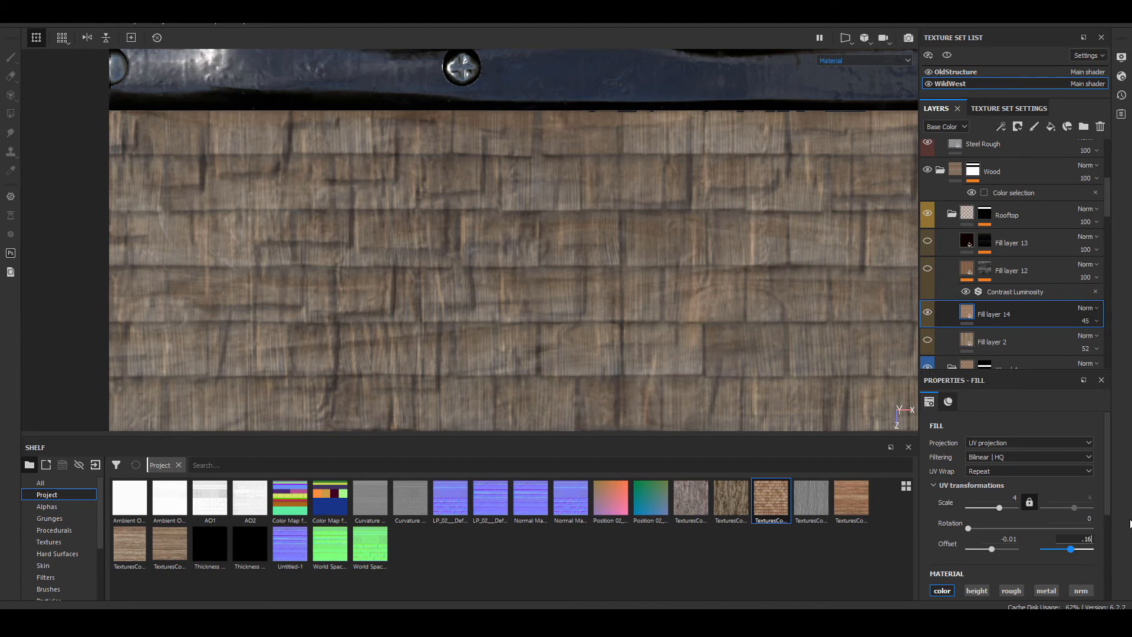
key("Return")
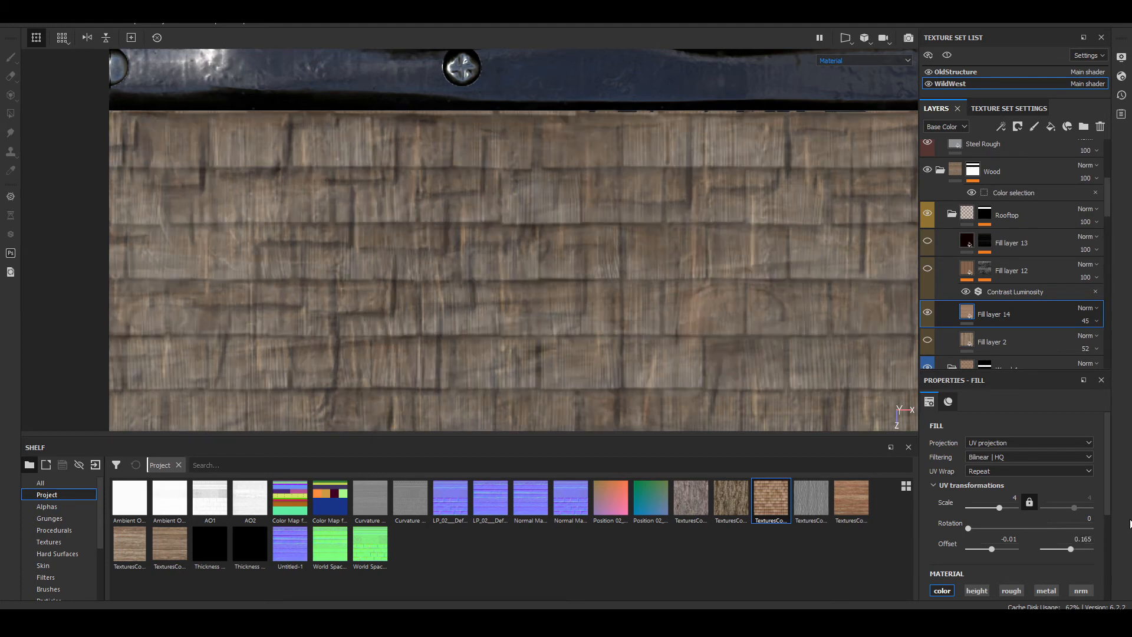
Step: Add an HSL Perceptive filter to Fill layer 14
scroll(554, 268, "down", 5)
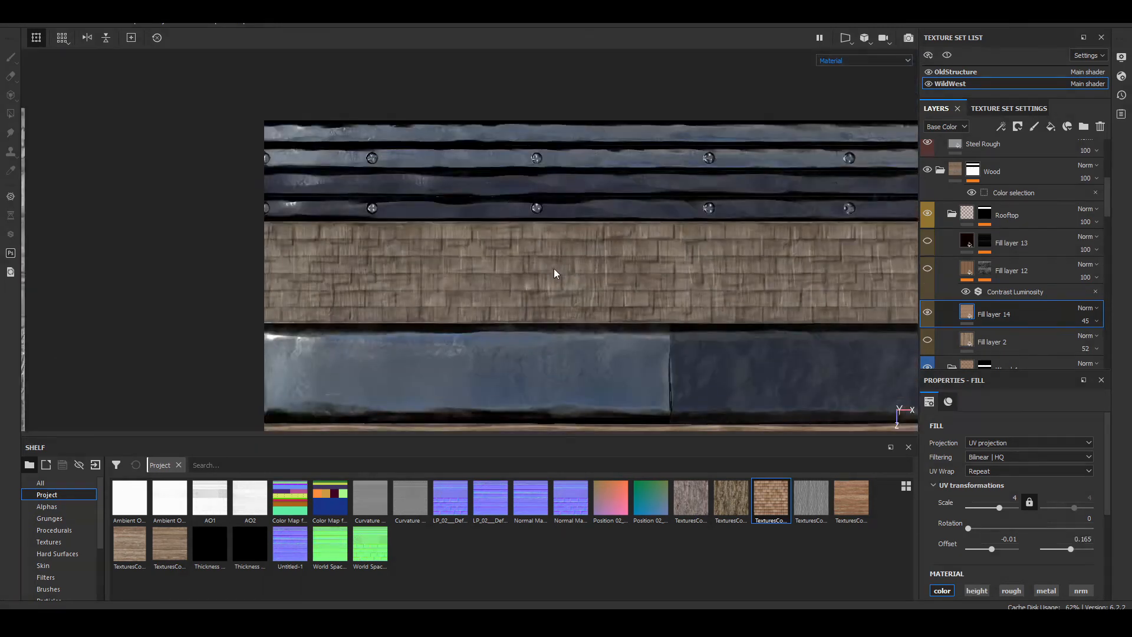
scroll(414, 273, "up", 6)
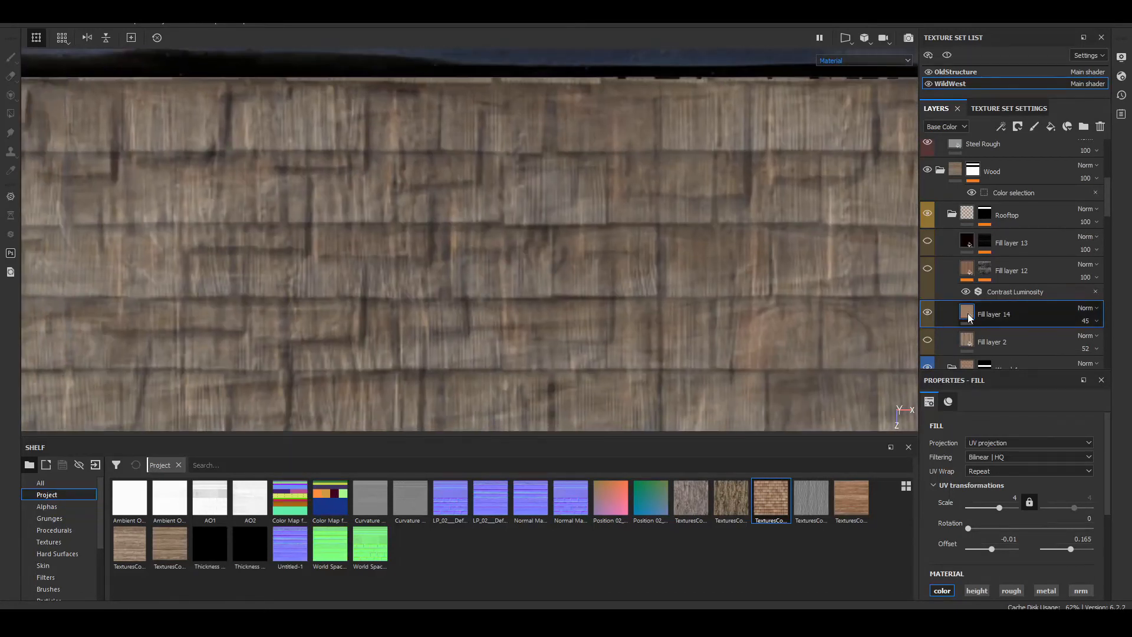
right_click(967, 313)
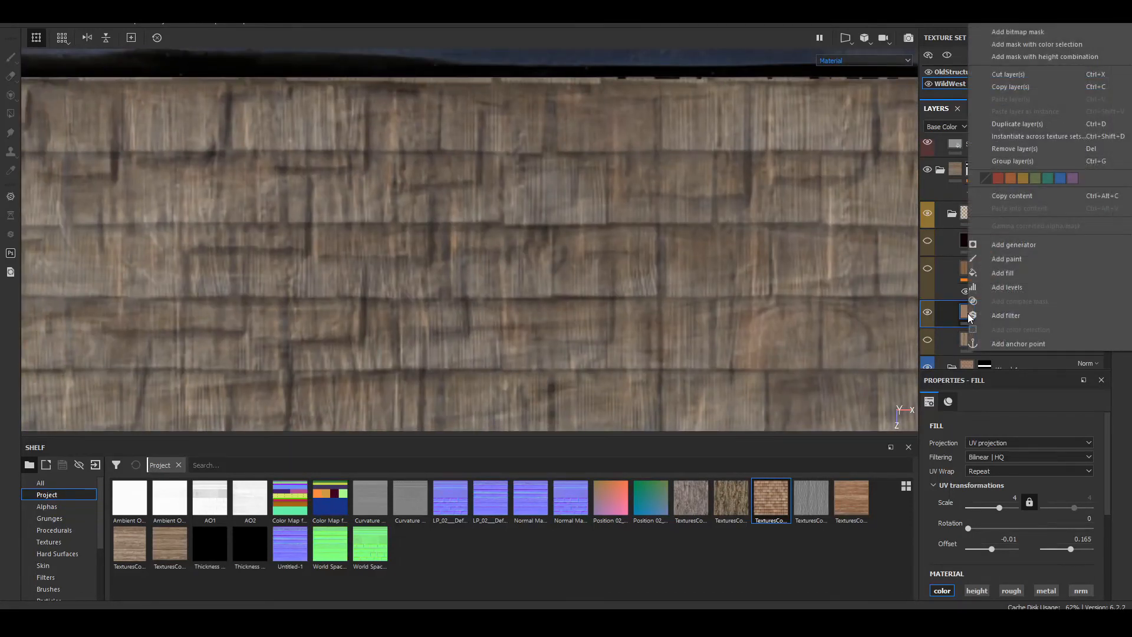
left_click(1015, 315)
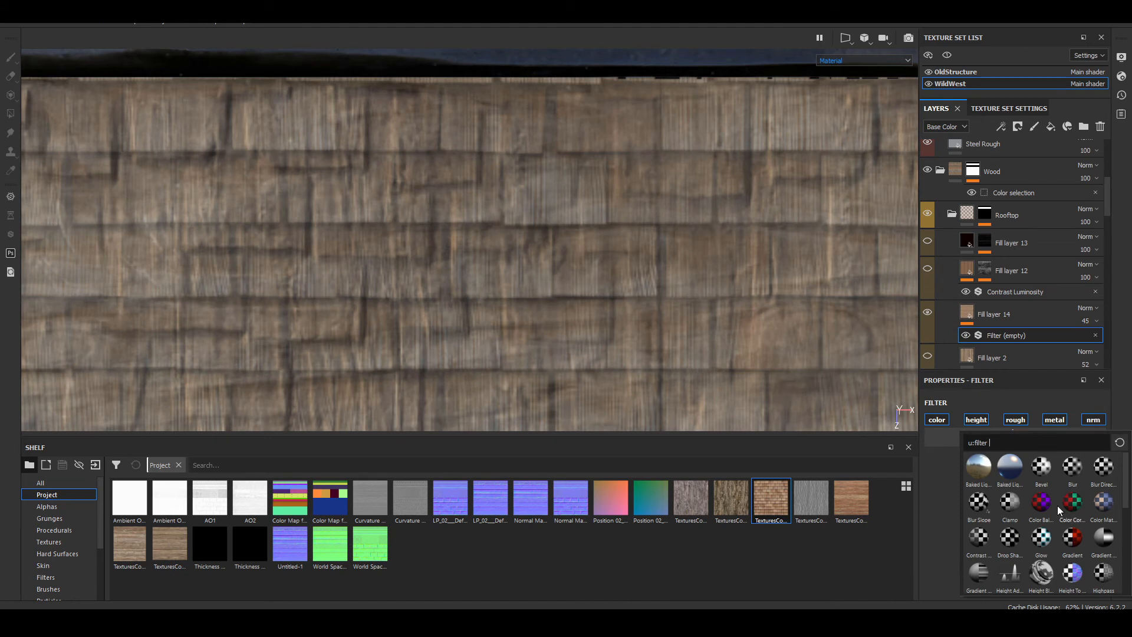
scroll(1081, 550, "down", 5)
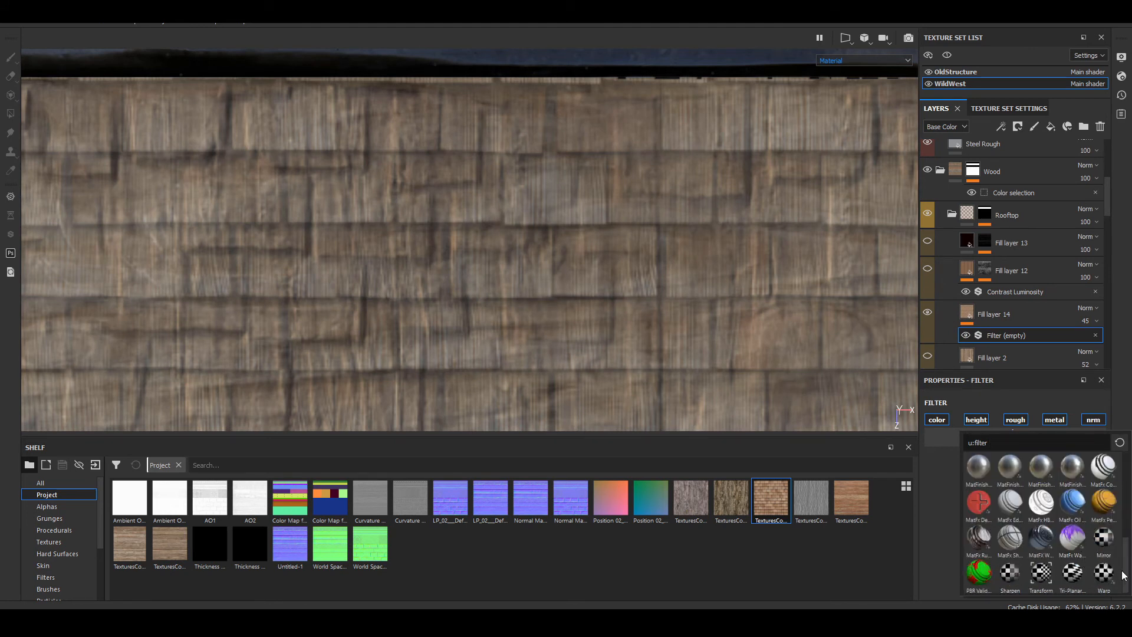
left_click_drag(1126, 576, 1128, 517)
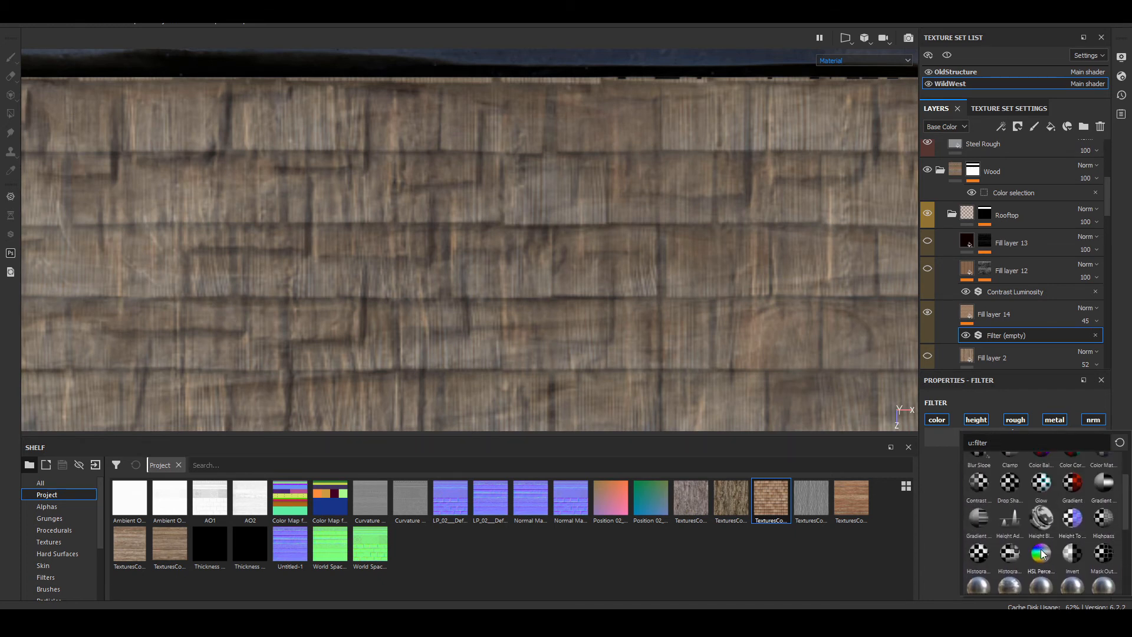
left_click(1041, 553)
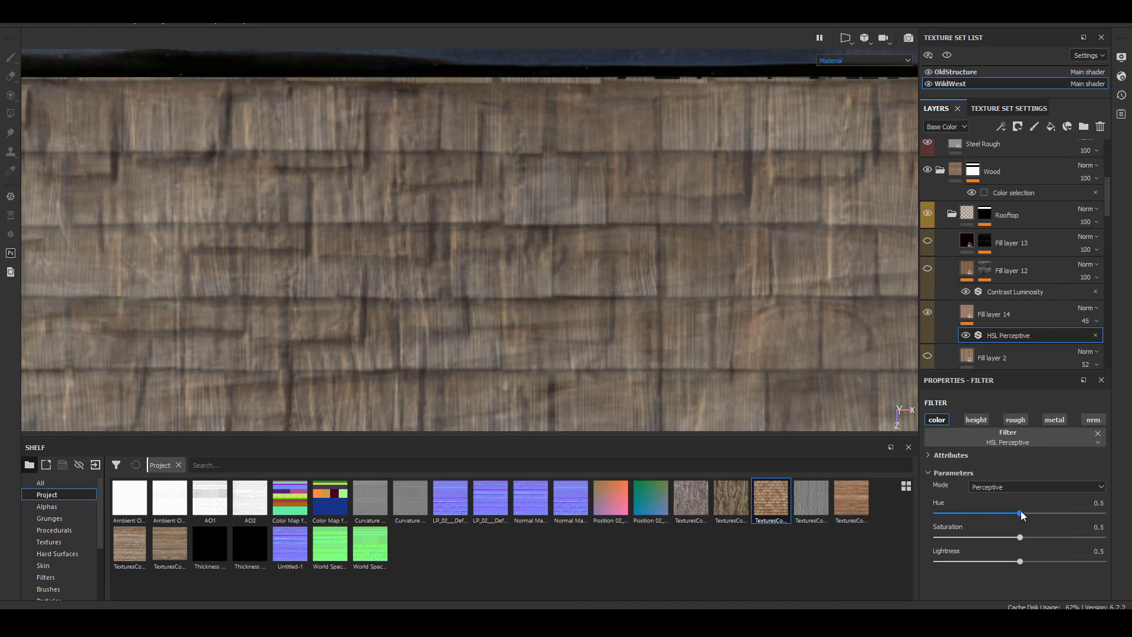
Step: Set the HSL Perceptive filter's hue to 0.48, saturation to 0.633 and lightness to 0.402 for a redder, darker rooftop
left_click_drag(1020, 513, 1002, 555)
scroll(351, 218, "down", 5)
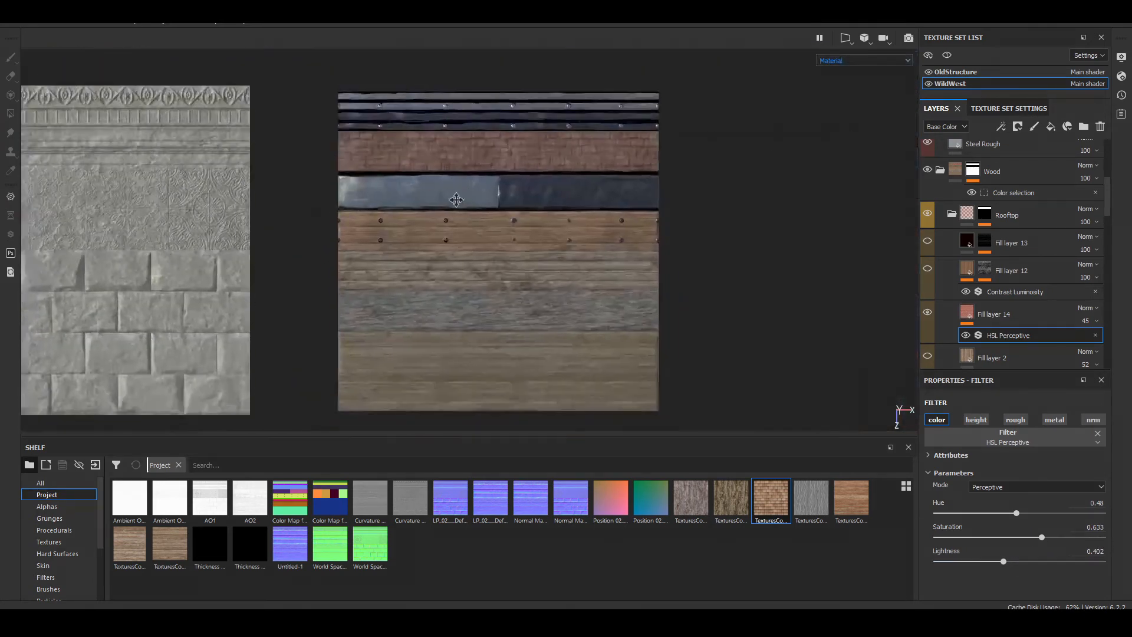
scroll(456, 199, "up", 10)
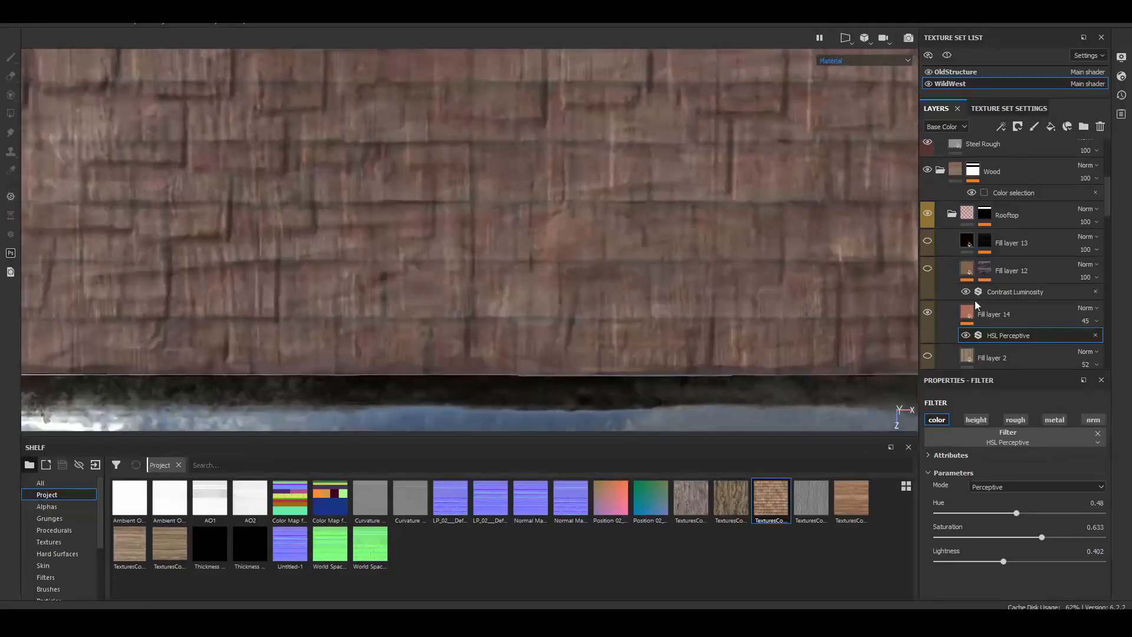
Step: Show Fill layer 13 again and compare the strip with Fill layer 12 shown, leaving Fill layer 12 hidden
left_click(927, 269)
scroll(353, 268, "down", 3)
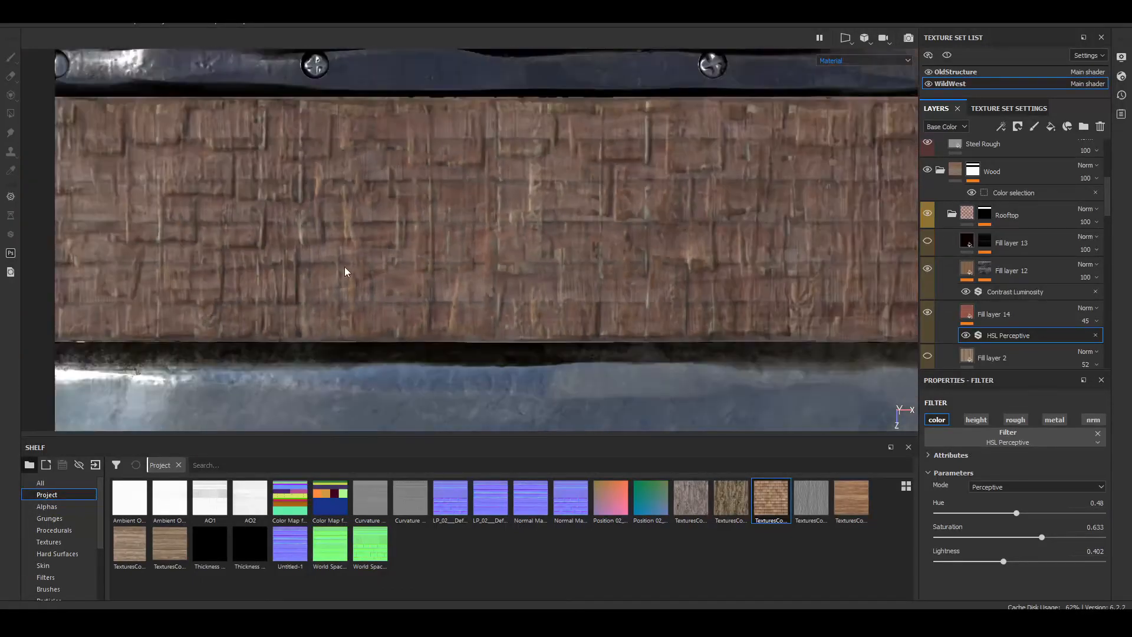
left_click(929, 239)
scroll(338, 213, "down", 3)
scroll(338, 216, "up", 5)
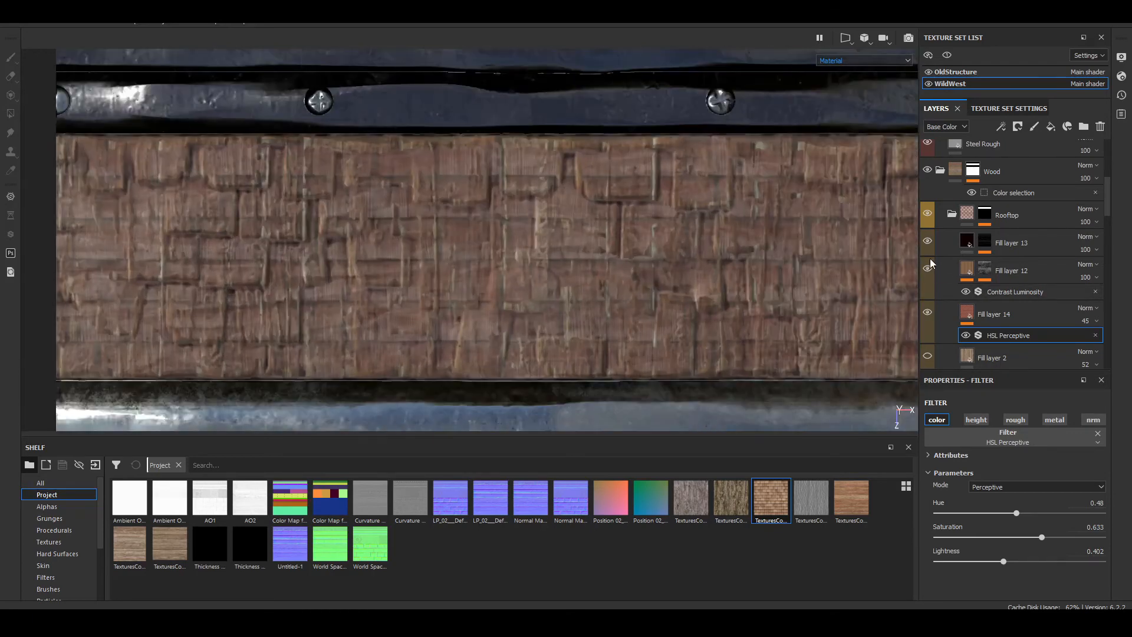
left_click(927, 269)
scroll(536, 269, "up", 5)
scroll(501, 195, "down", 6)
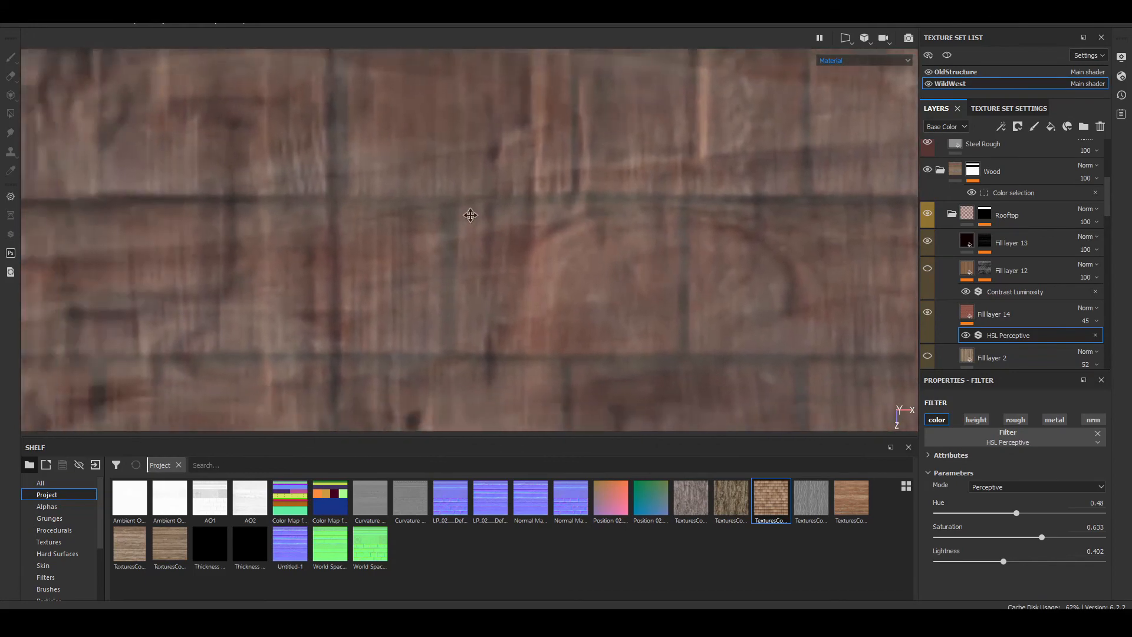
Step: Review the whole trim sheet and hide Fill layer 3 in the Metal H folder to check its effect on the metal panel
scroll(489, 185, "down", 3)
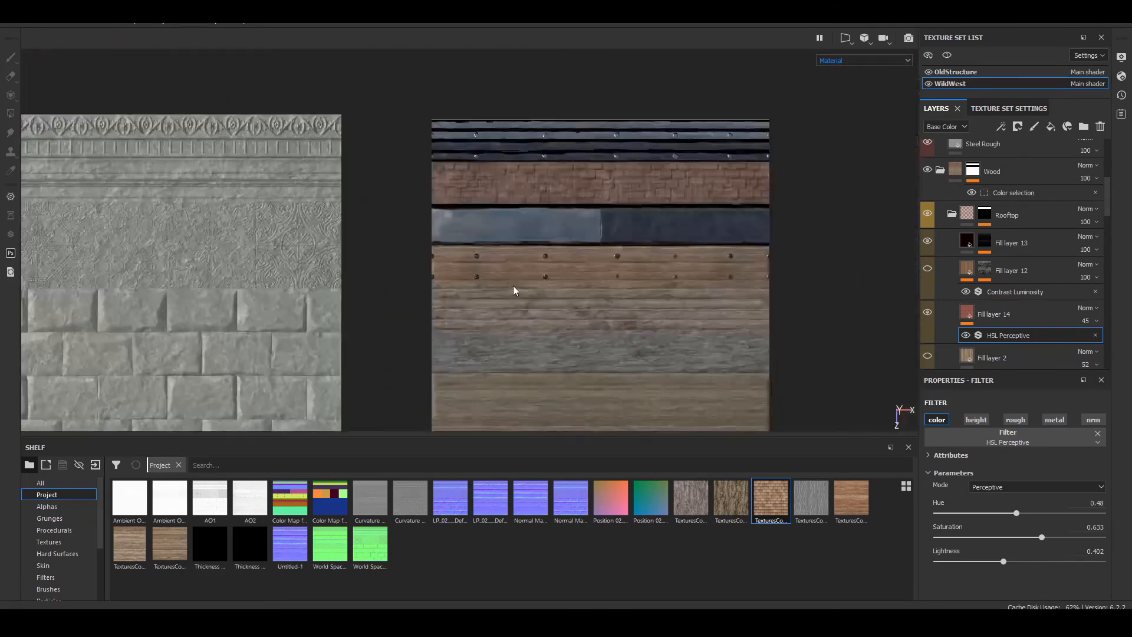
middle_click_drag(515, 290, 493, 250, "alt")
mouse_move(485, 246)
left_mouse_down("alt")
mouse_move(374, 182)
mouse_move(165, 114)
mouse_move(156, 139)
mouse_move(480, 235)
left_mouse_up("alt")
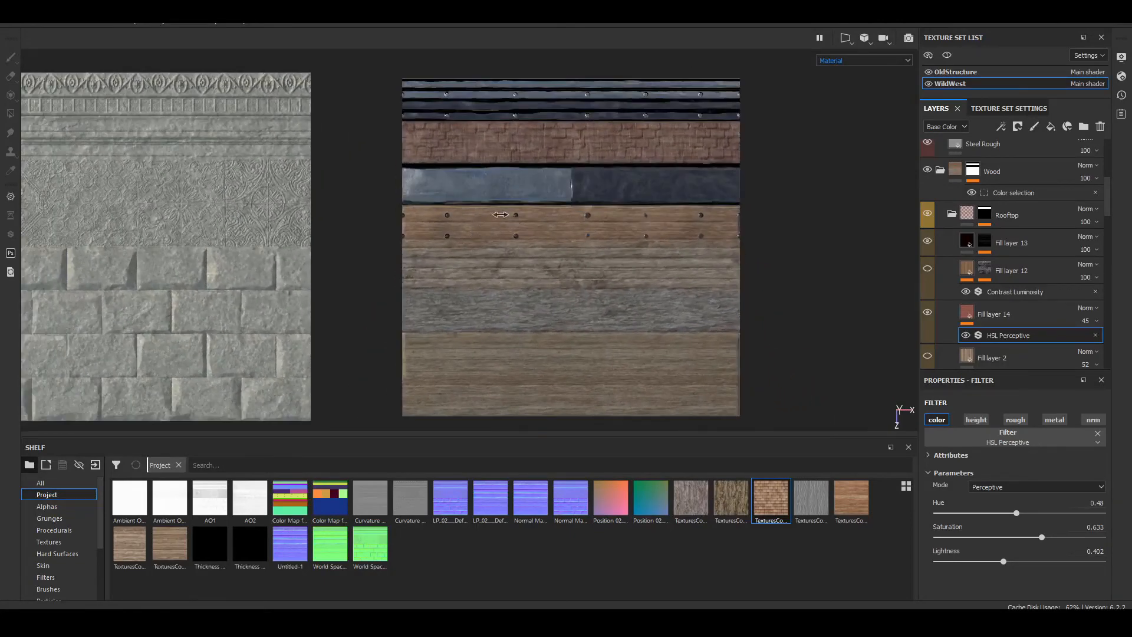
right_click_drag(500, 217, 467, 203, "shift")
scroll(463, 146, "up", 6)
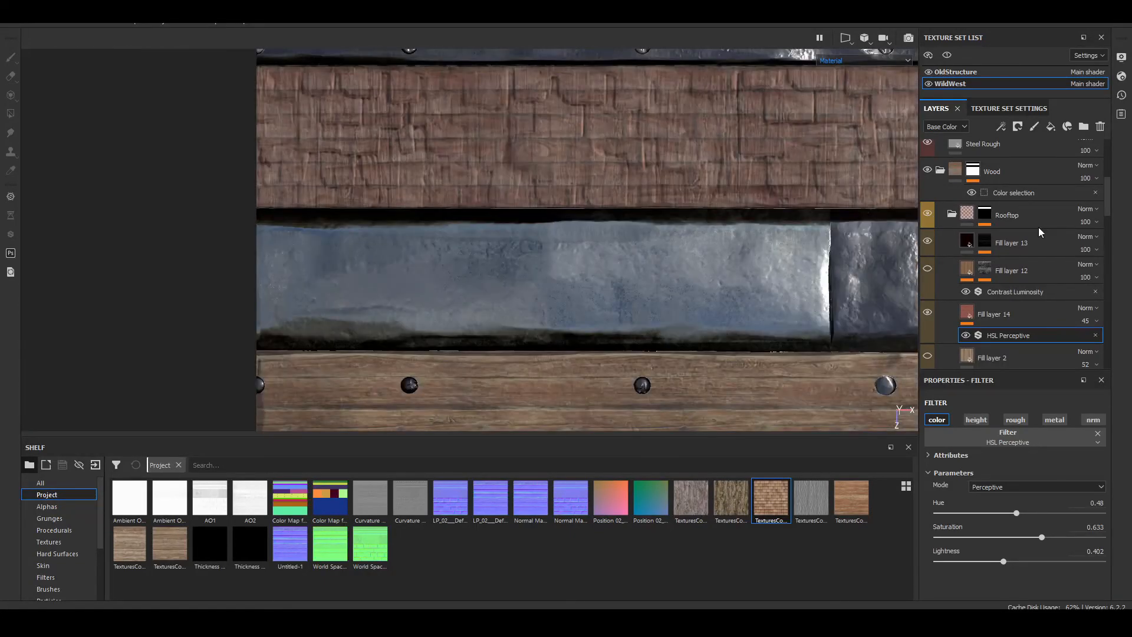
scroll(1002, 223, "up", 5)
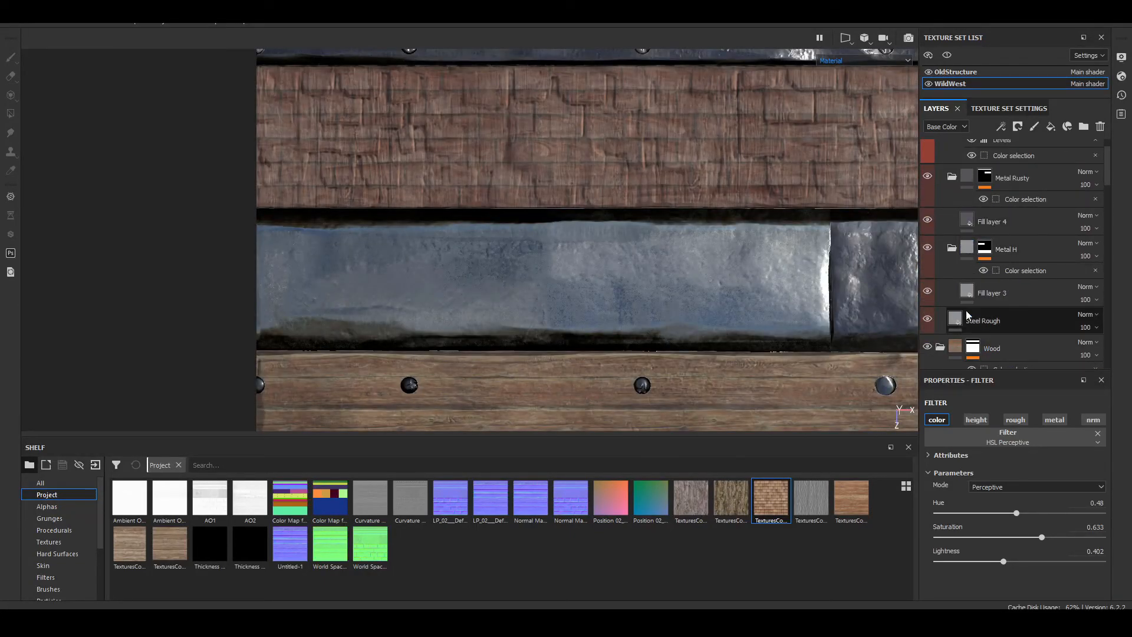
left_click(927, 291)
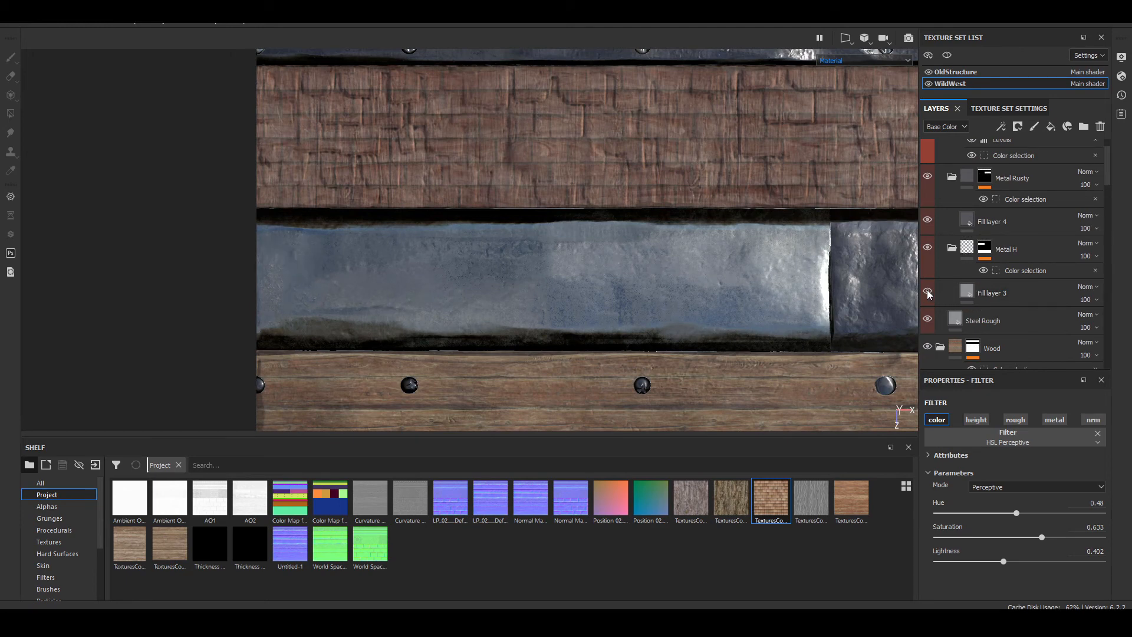
Step: Show Fill layer 3 again in the Metal H folder, comparing the blue metal panel with and without it
left_click(970, 291)
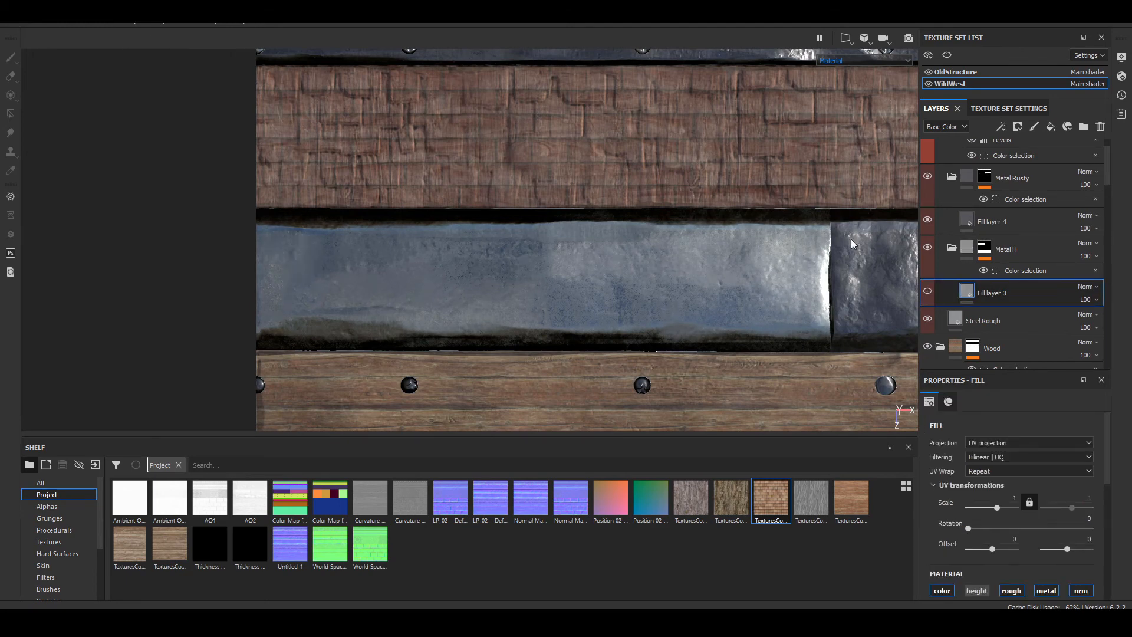
middle_click_drag(797, 210, 629, 280, "alt")
left_click(928, 292)
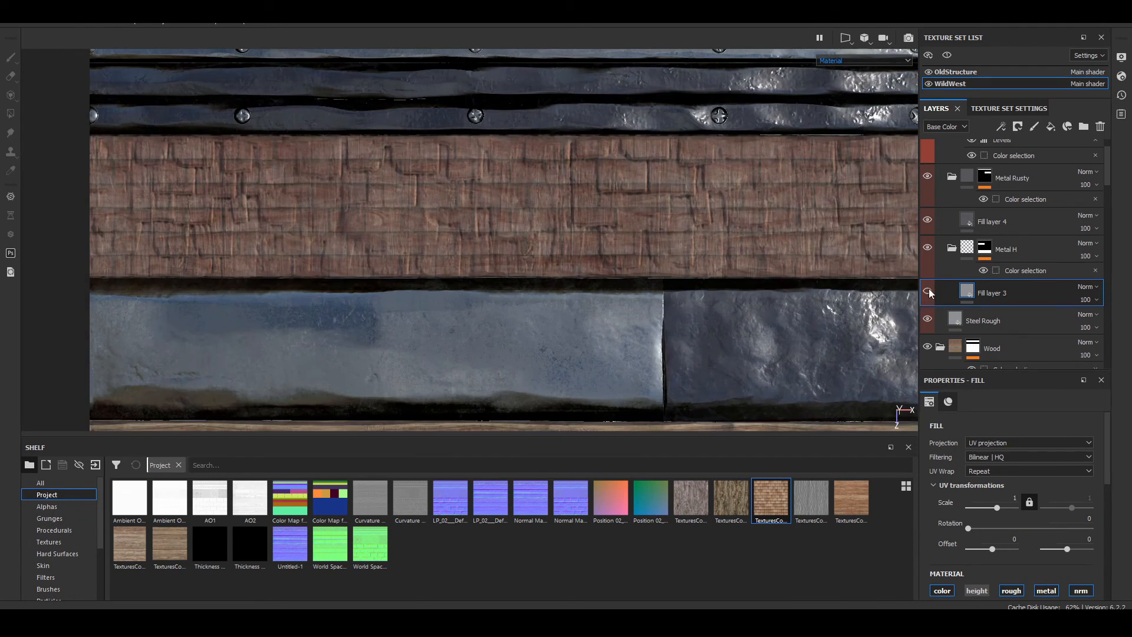
left_click(929, 293)
scroll(365, 235, "down", 6)
middle_click_drag(422, 296, 494, 293, "alt")
scroll(439, 225, "up", 5)
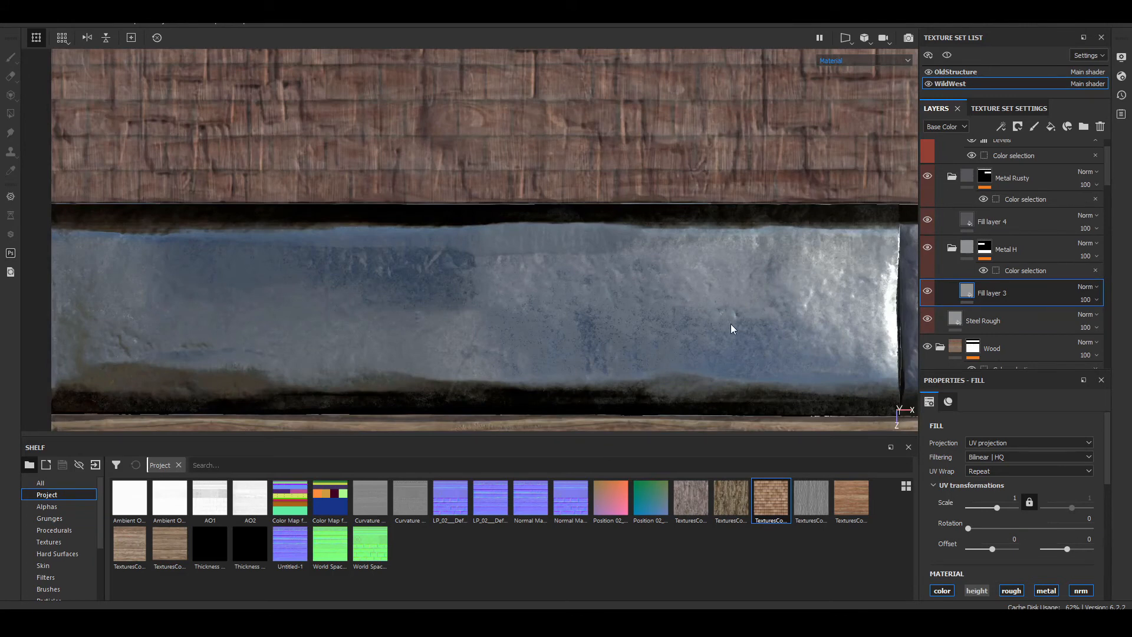
middle_click_drag(743, 320, 737, 205, "alt")
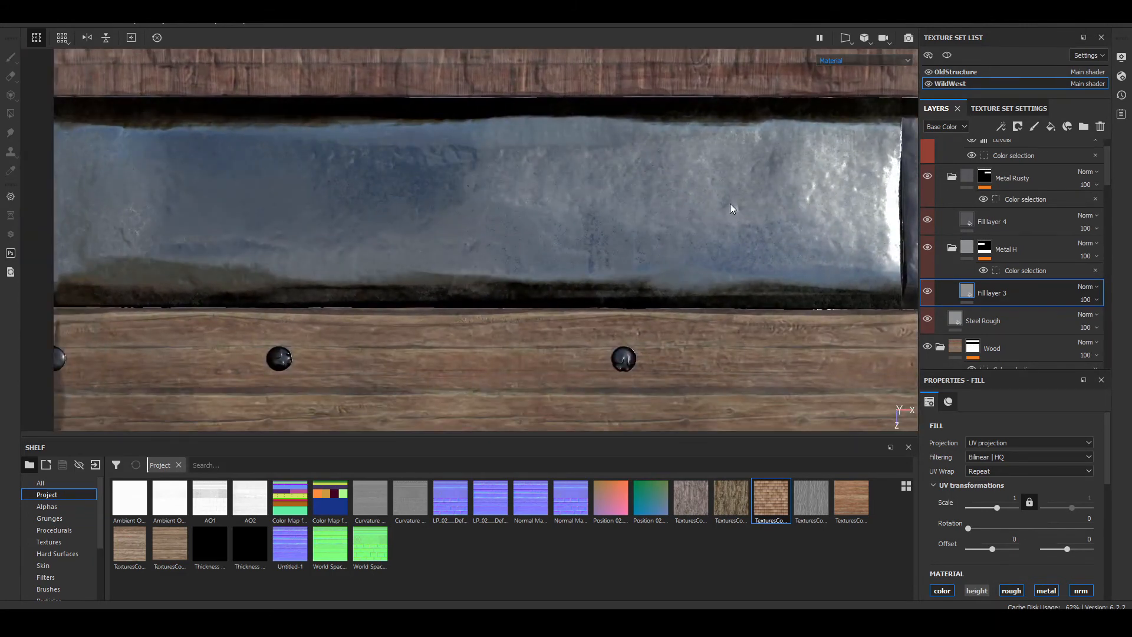
scroll(614, 227, "down", 5)
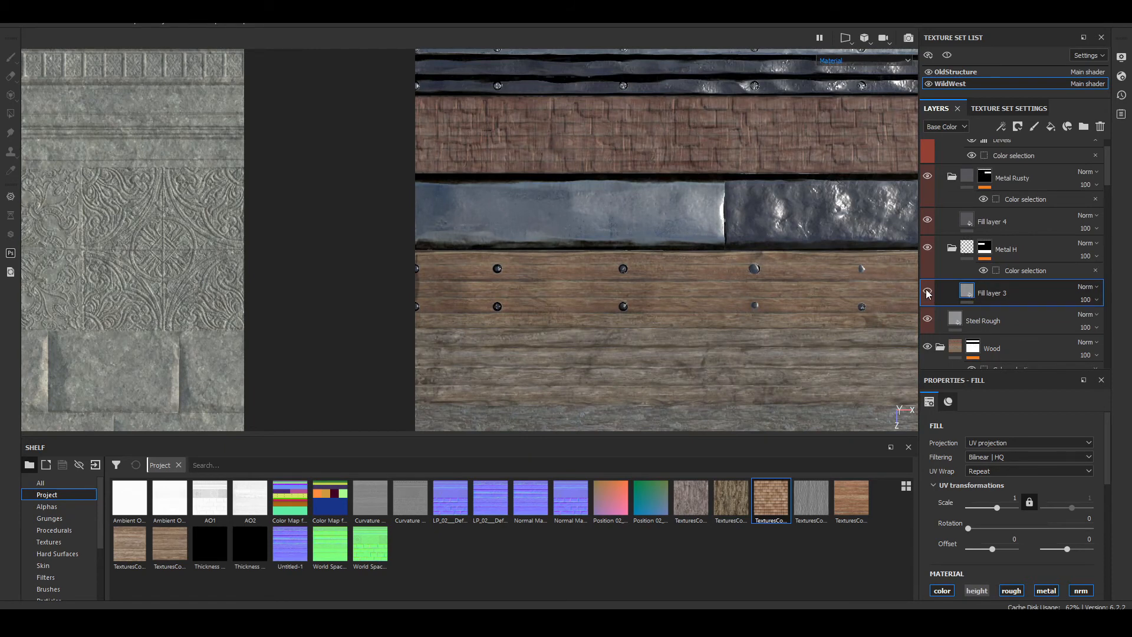
middle_click_drag(750, 230, 668, 274)
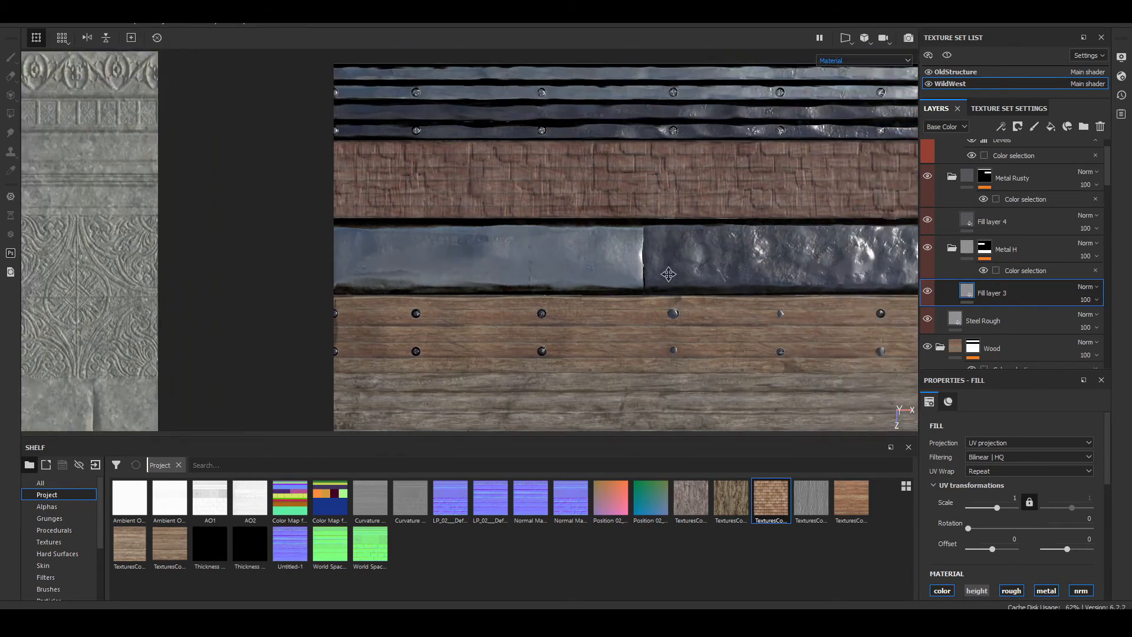
scroll(613, 273, "up", 3)
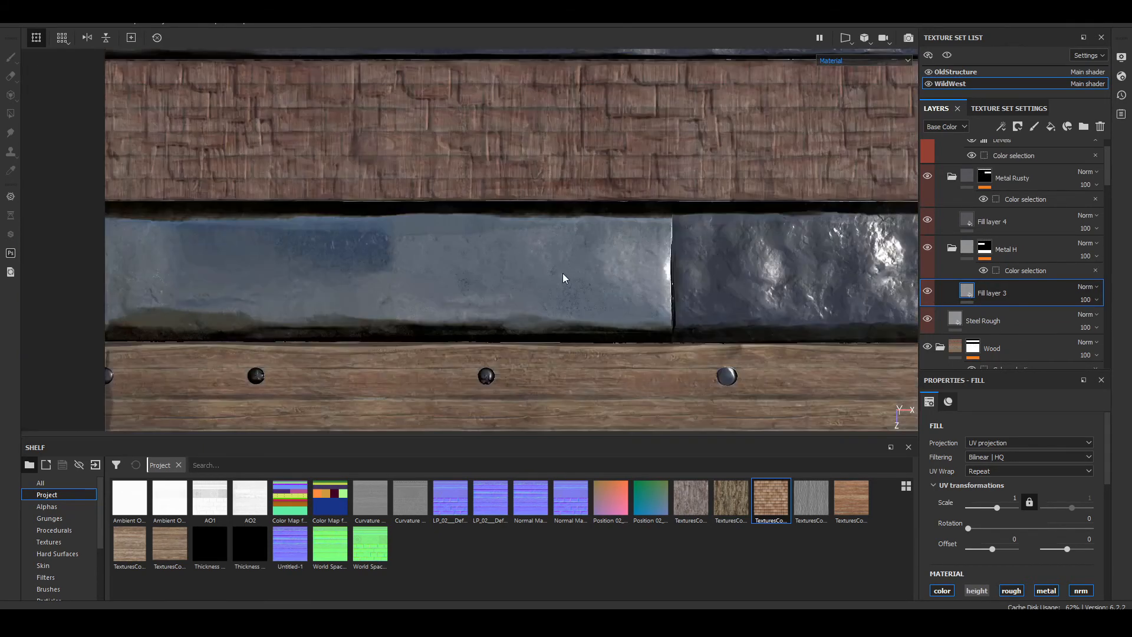
Step: Check what Fill layer 4 and the Metal H folder contribute to the metal panels by toggling their visibility
left_click(925, 219)
left_click(925, 219)
left_click(925, 220)
left_click(925, 219)
left_click(984, 247)
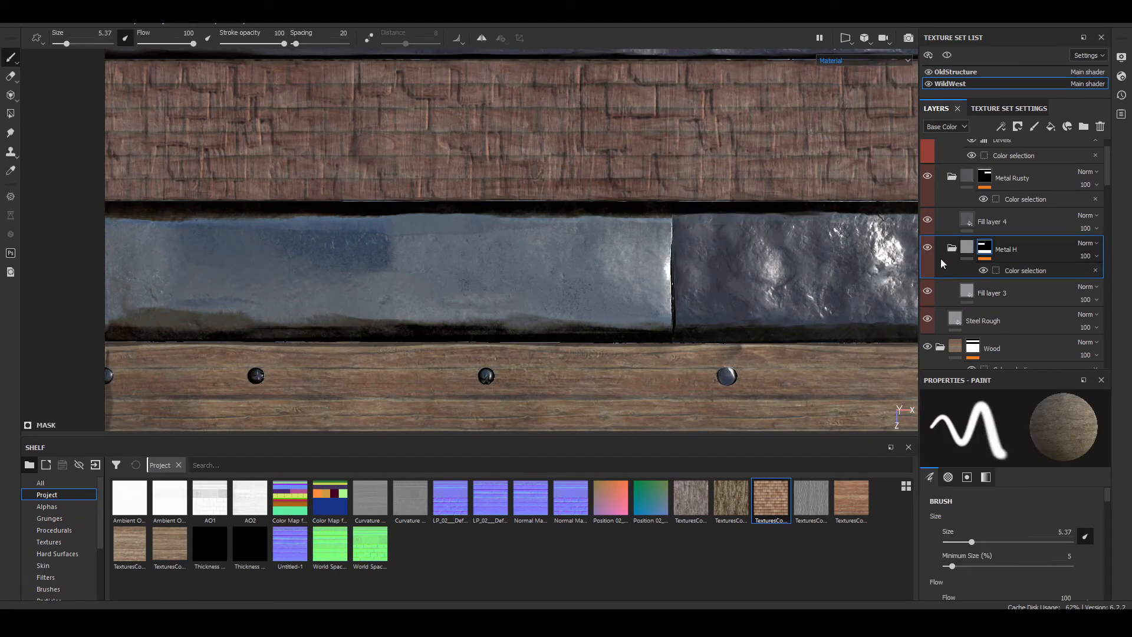
left_click(927, 248)
Step: Add the Iron Forged Old smart material to the Metal H folder, directly above Fill layer 3
left_click(978, 289)
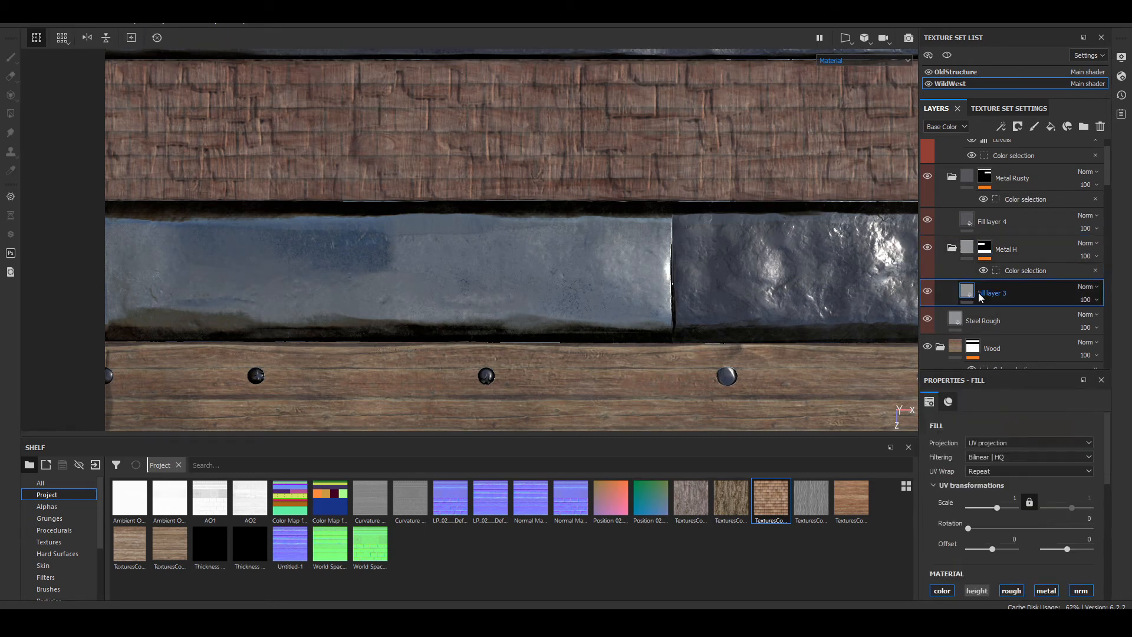
scroll(194, 281, "up", 5)
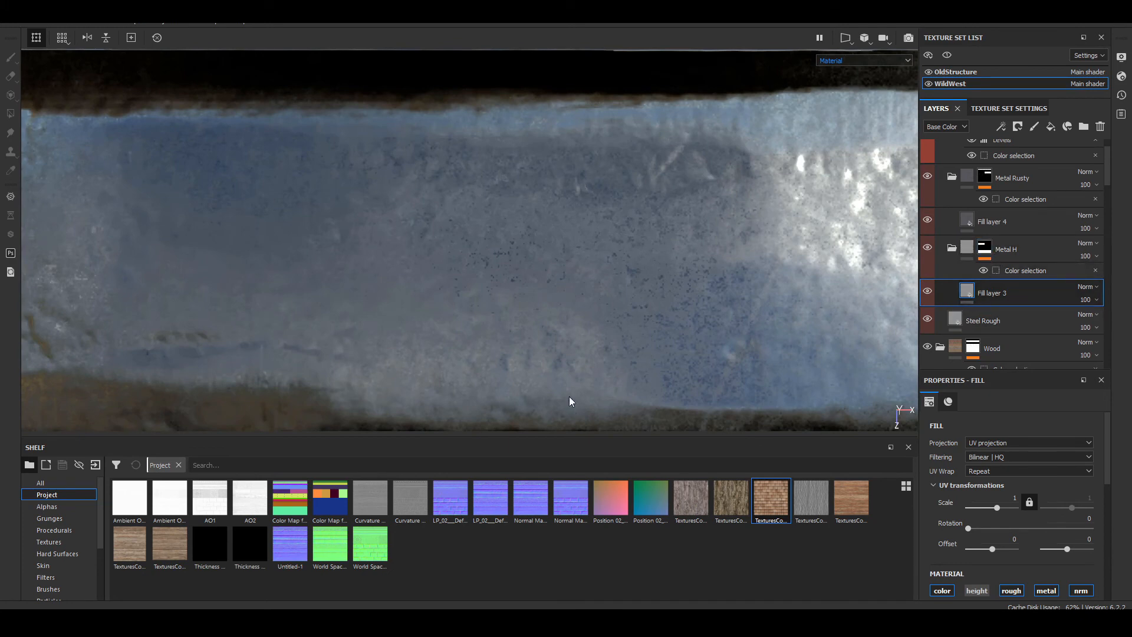
scroll(452, 363, "up", 3)
scroll(444, 345, "down", 2)
scroll(444, 350, "down", 3)
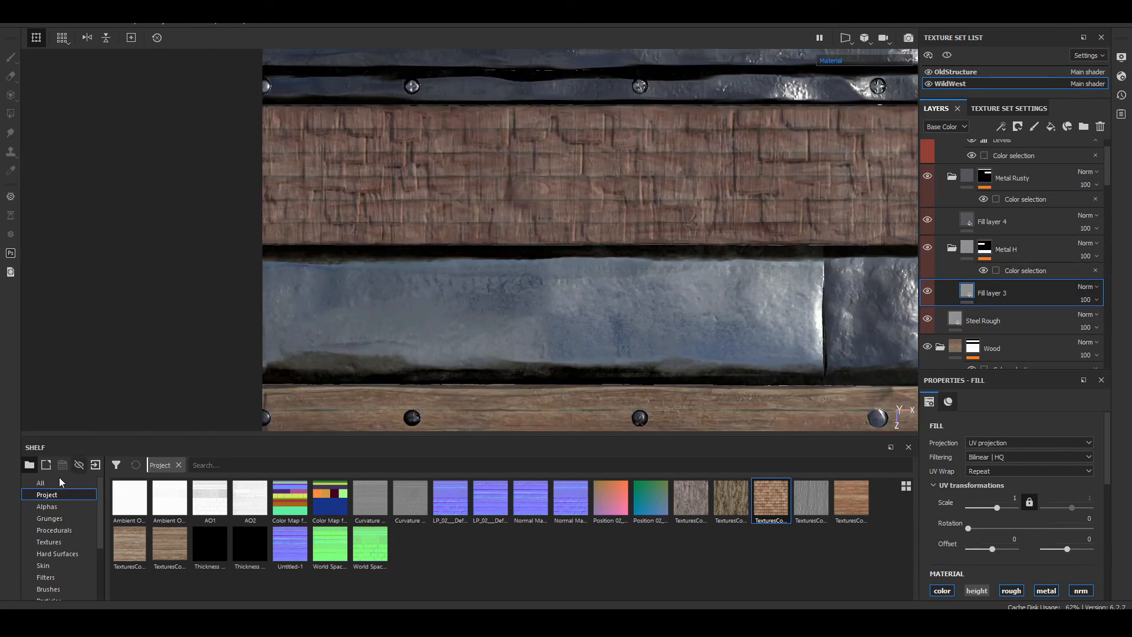
scroll(64, 560, "down", 3)
left_click(66, 541)
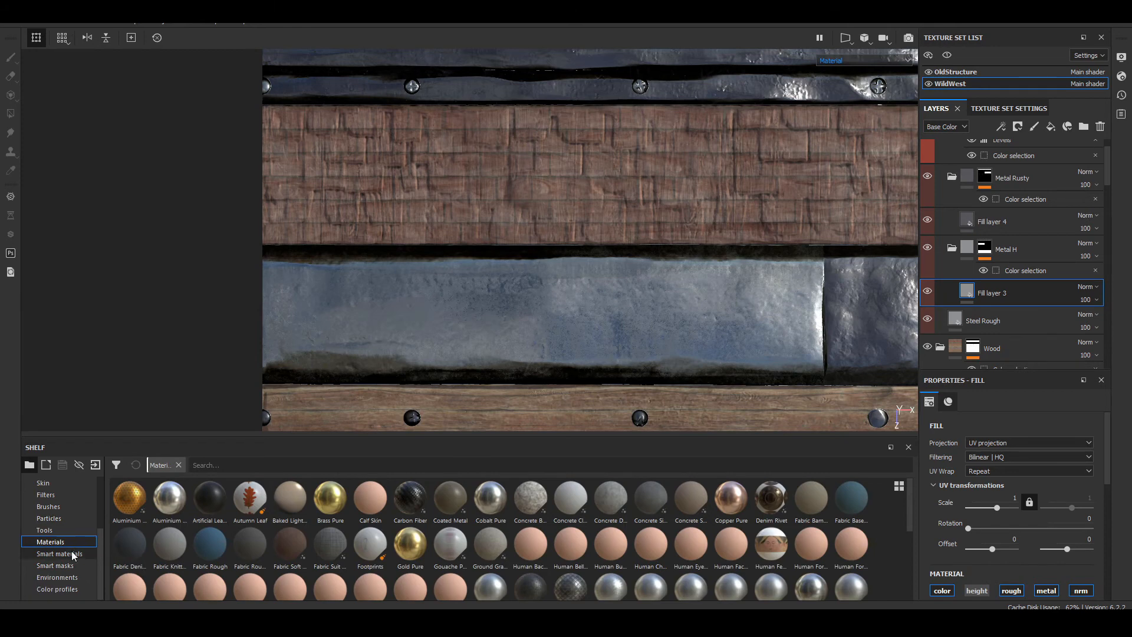
left_click(73, 554)
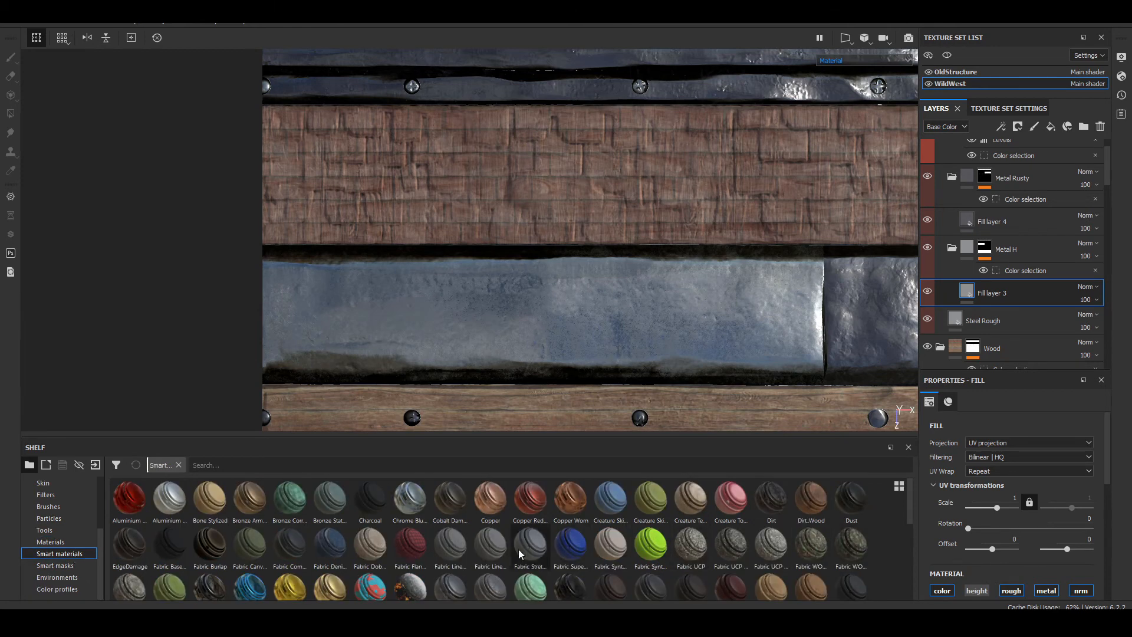
left_click_drag(451, 587, 954, 279)
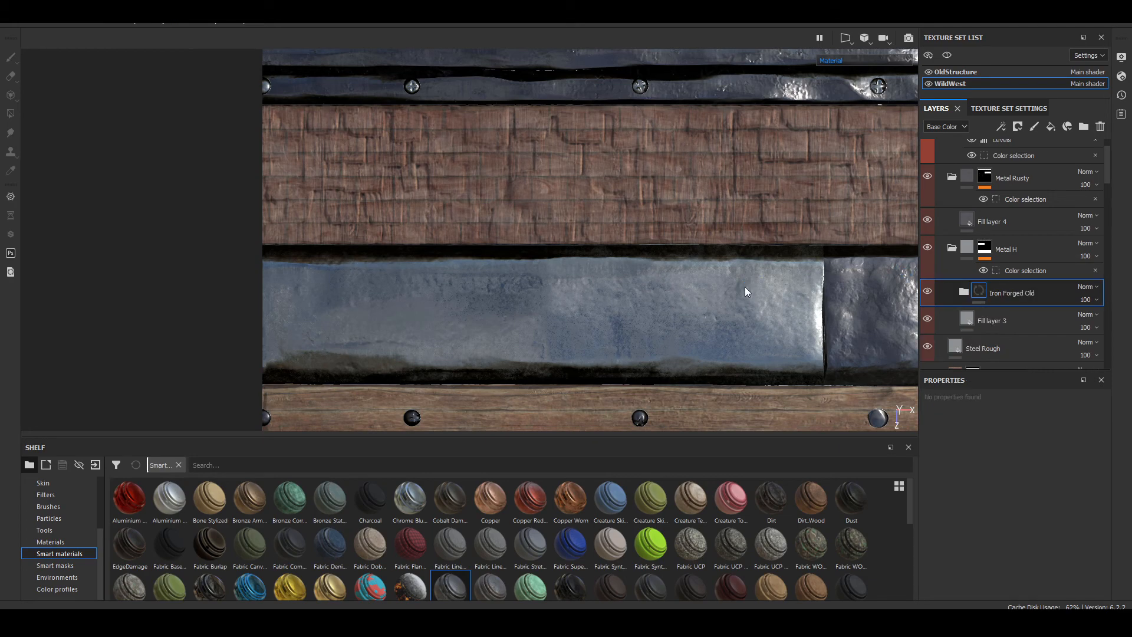
Step: Examine the Iron Forged Old finish up close on the narrow trims and the wide metal panel under different lighting
scroll(489, 287, "down", 6)
middle_click_drag(490, 287, 543, 295, "alt")
scroll(486, 196, "up", 8)
middle_click_drag(674, 219, 462, 275, "alt")
right_click_drag(463, 276, 479, 302, "shift")
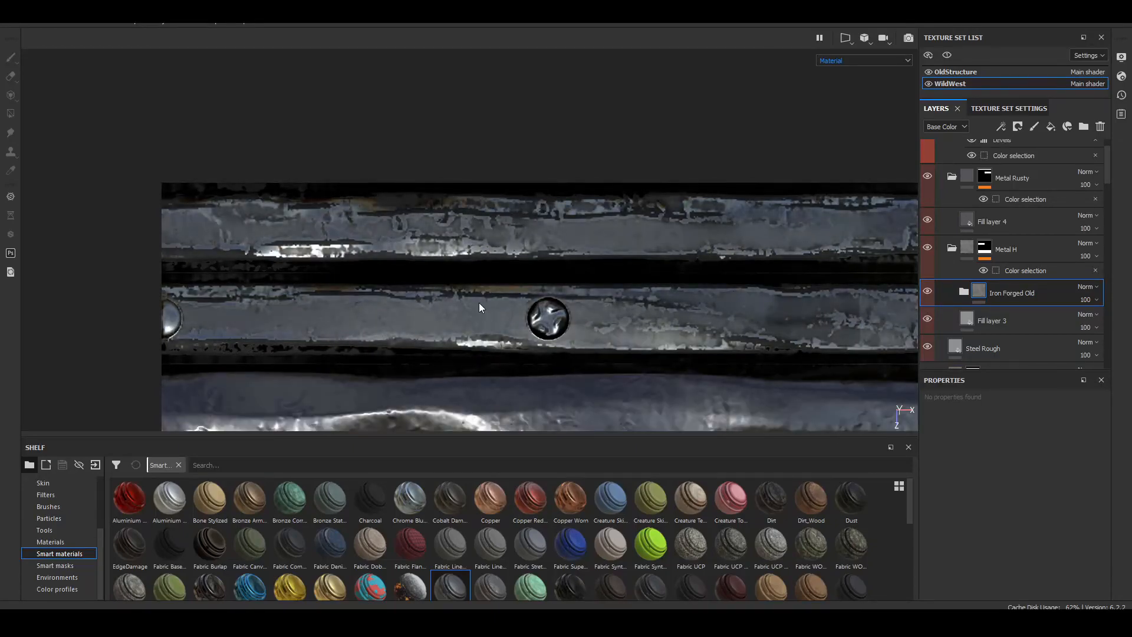
scroll(478, 302, "down", 8)
middle_click_drag(543, 318, 512, 224, "alt")
scroll(495, 331, "up", 10)
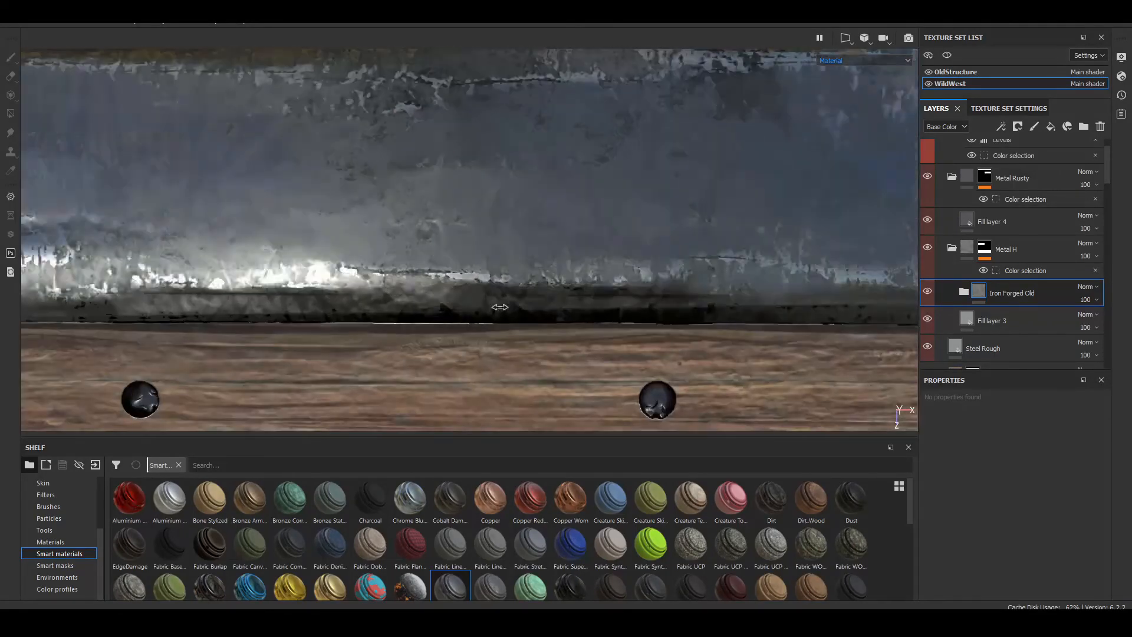
mouse_move(495, 306)
right_mouse_down("shift")
mouse_move(430, 306)
mouse_move(454, 321)
mouse_move(536, 323)
mouse_move(324, 316)
mouse_move(488, 321)
right_mouse_up("shift")
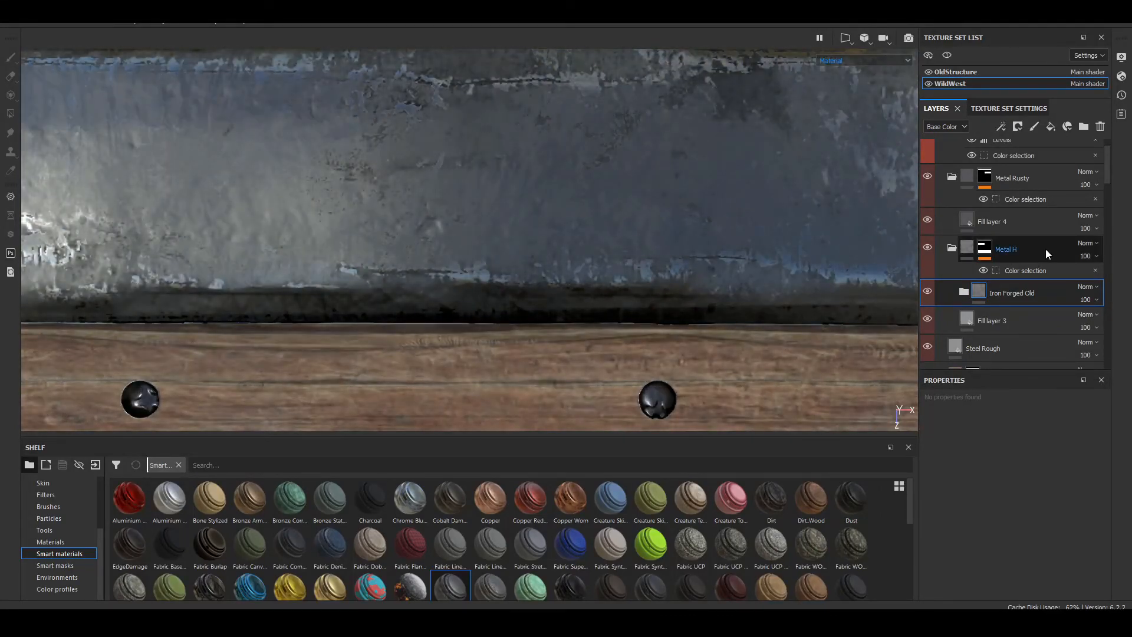
Step: Add the Iron Old smart material to the Metal Rusty folder, directly above Fill layer 4
left_click(982, 219)
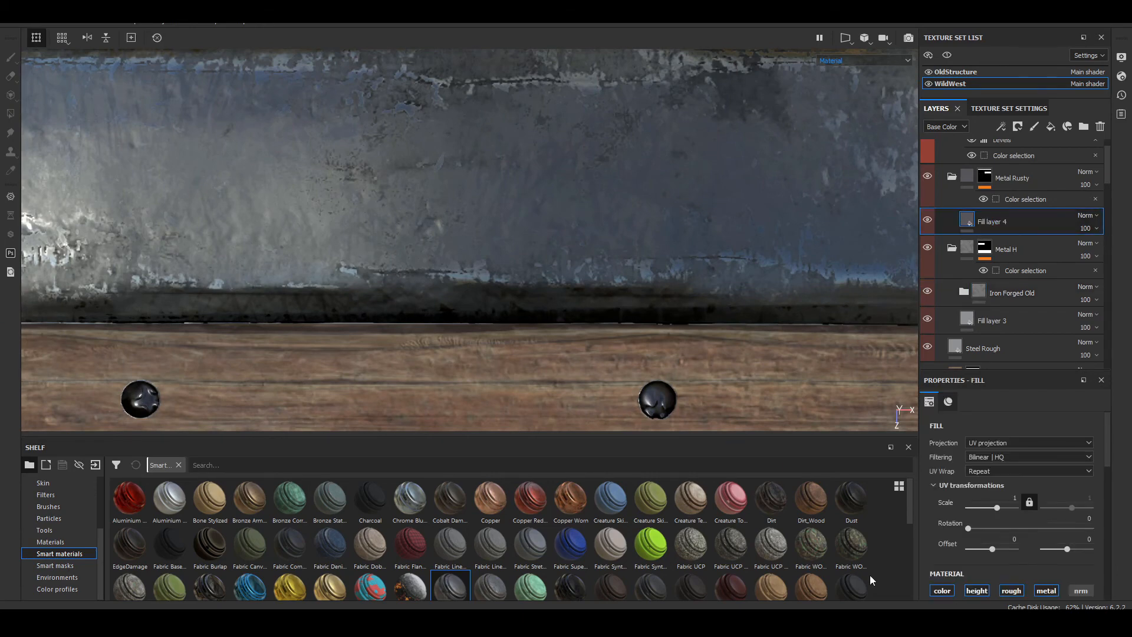
left_click_drag(911, 510, 914, 539)
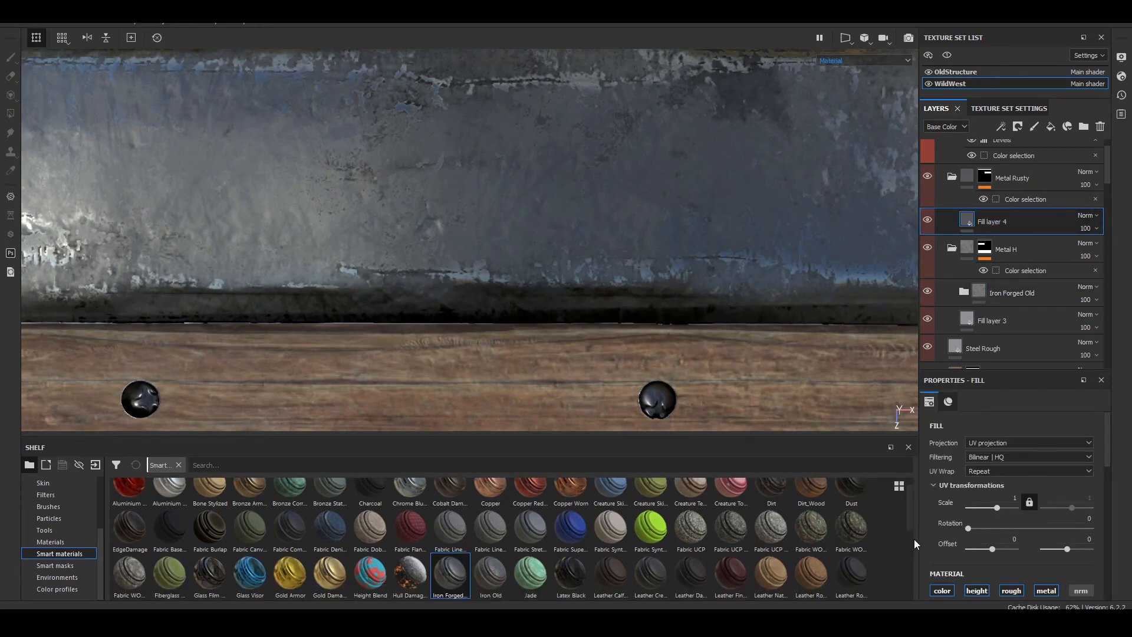
mouse_move(477, 510)
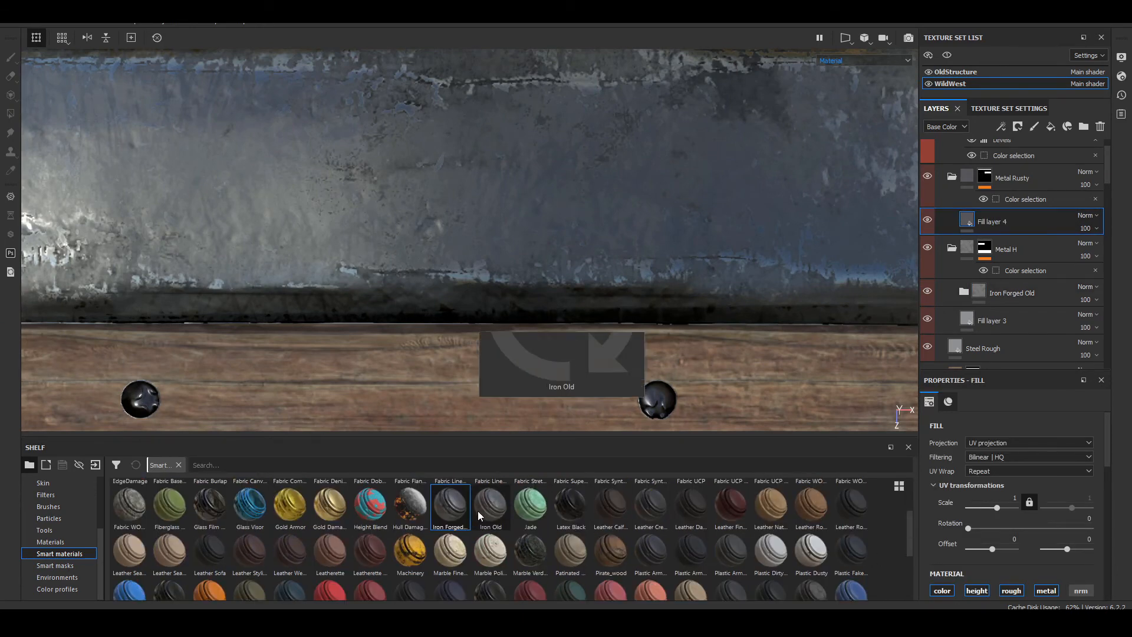
left_click_drag(477, 511, 1011, 210)
Step: Examine the Iron Old panel up close, and review the metal strips across the whole trim sheet from varied lighting angles
key("F2")
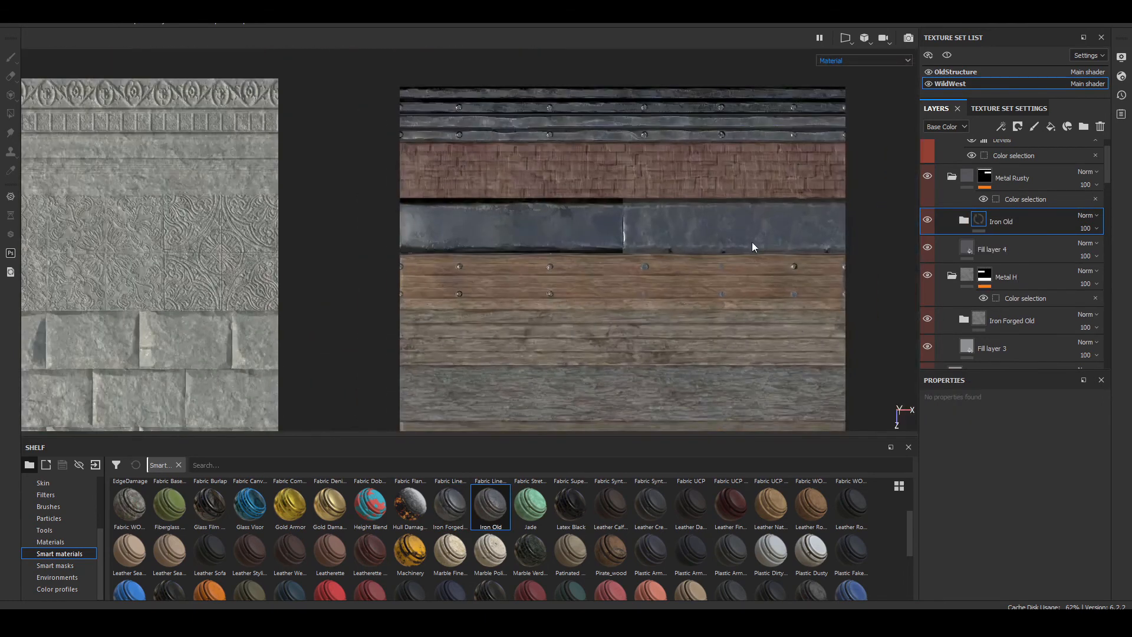
middle_click_drag(752, 243, 505, 232)
scroll(505, 239, "up", 6)
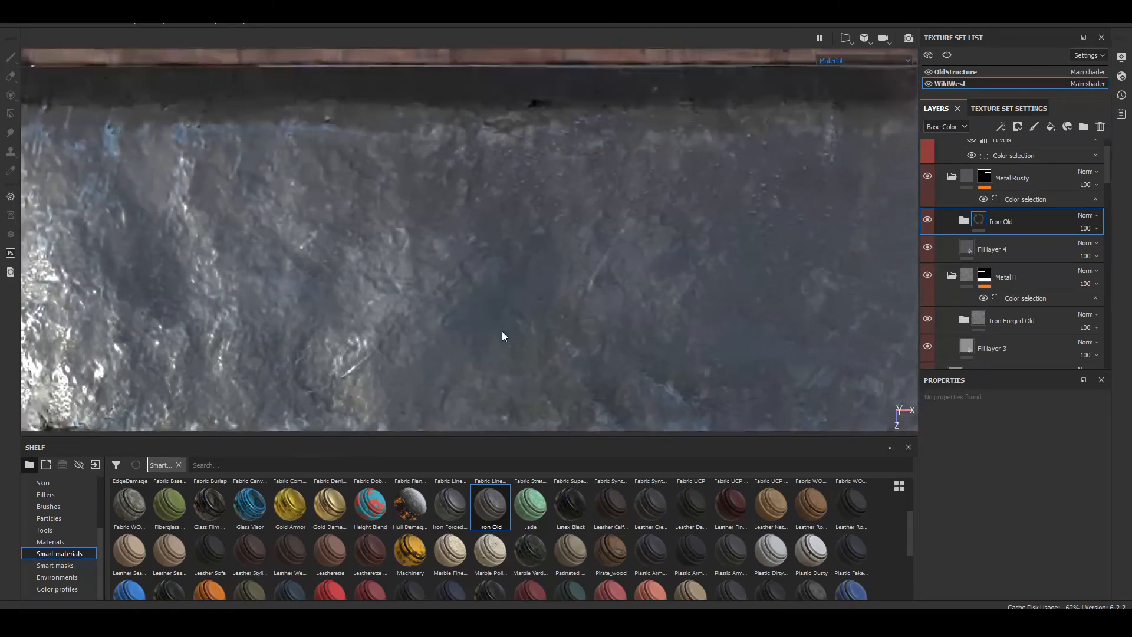
scroll(396, 318, "down", 5)
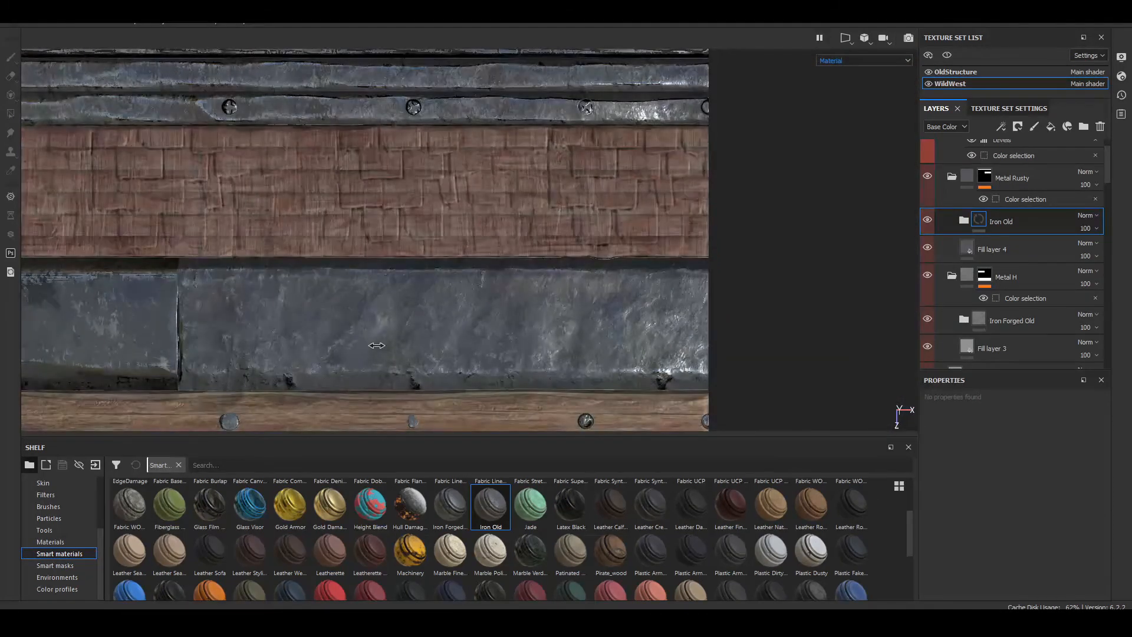
mouse_move(377, 345)
right_mouse_down("shift")
mouse_move(383, 358)
mouse_move(362, 362)
right_mouse_up("shift")
middle_click_drag(317, 285, 568, 456, "alt")
scroll(405, 255, "up", 6)
middle_click_drag(607, 297, 479, 285, "alt")
right_click_drag(480, 285, 452, 299, "shift")
scroll(453, 299, "down", 6)
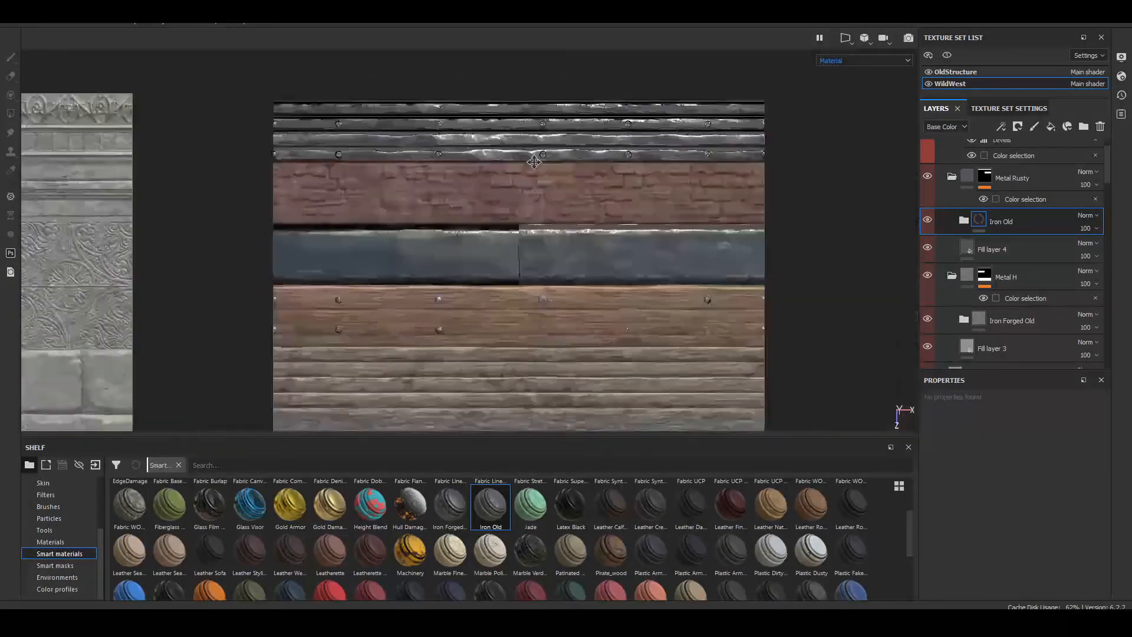
middle_click_drag(534, 162, 575, 49, "alt")
middle_click_drag(492, 183, 498, 331, "alt")
middle_click_drag(590, 347, 677, 280, "alt")
scroll(525, 249, "up", 8)
right_click_drag(526, 248, 487, 236, "shift")
scroll(487, 236, "down", 8)
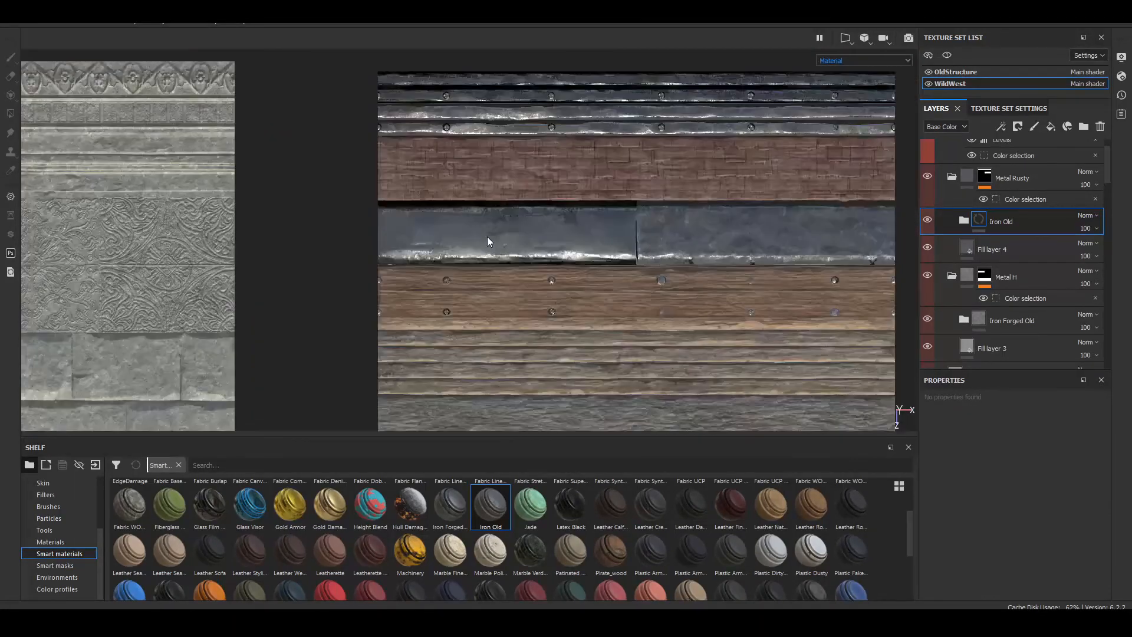
middle_click_drag(615, 222, 515, 294, "alt")
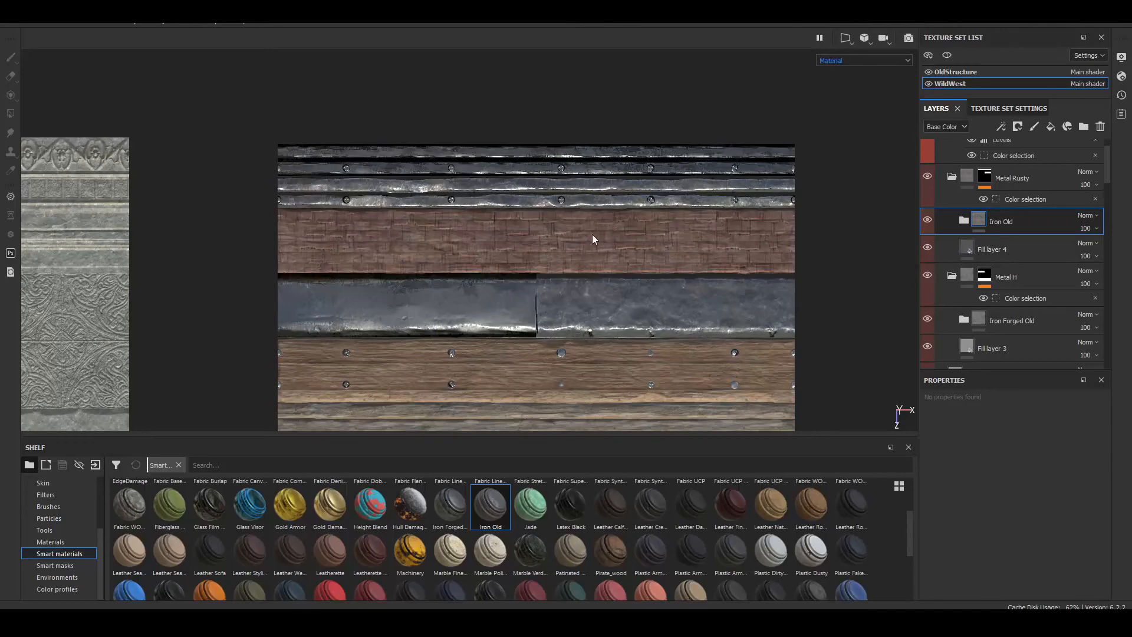
Step: Compare the rooftop shingles with Fill layer 13 and Fill layer 14 of the Rooftop folder toggled on and off
middle_click_drag(304, 221, 415, 252, "alt")
scroll(415, 252, "up", 8)
middle_click_drag(427, 291, 150, 162, "alt")
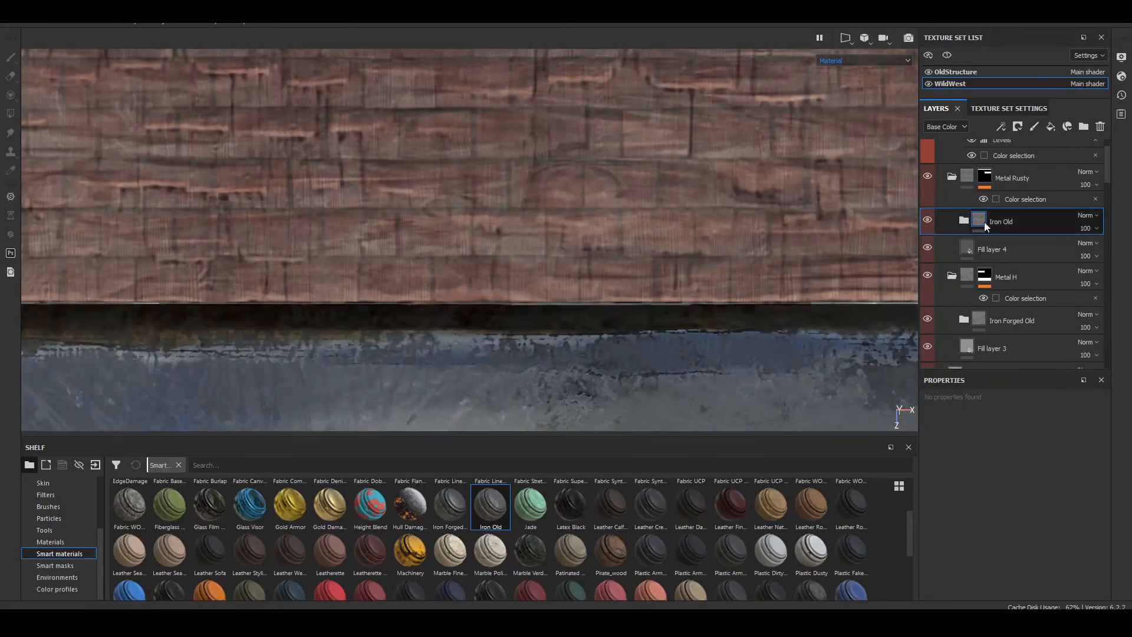
scroll(984, 265, "down", 3)
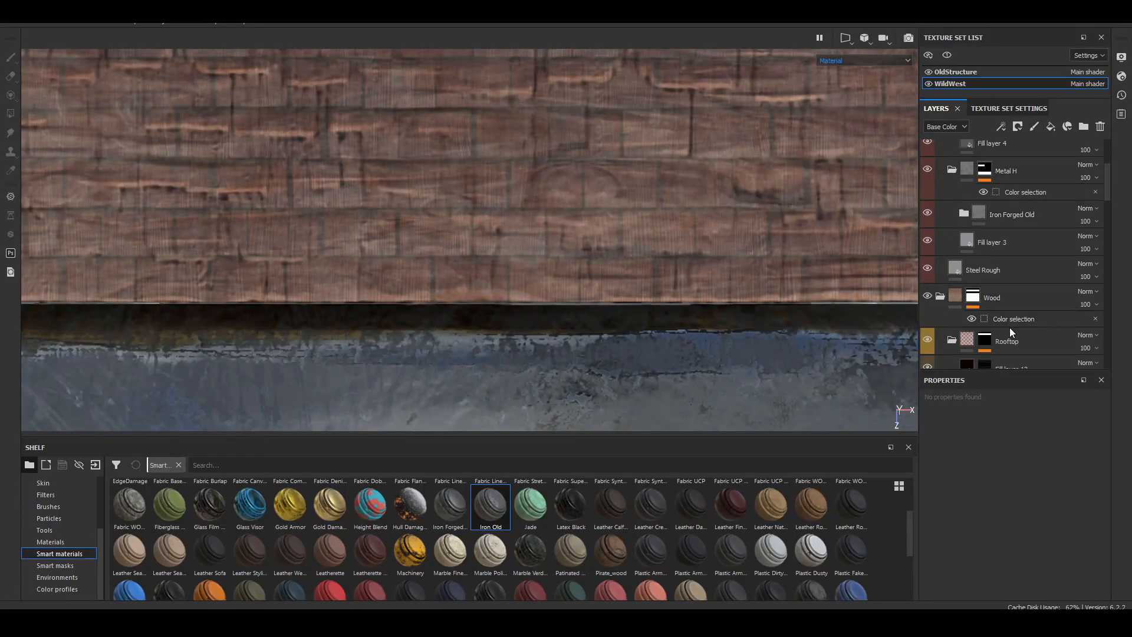
left_click(952, 338)
scroll(1008, 303, "down", 2)
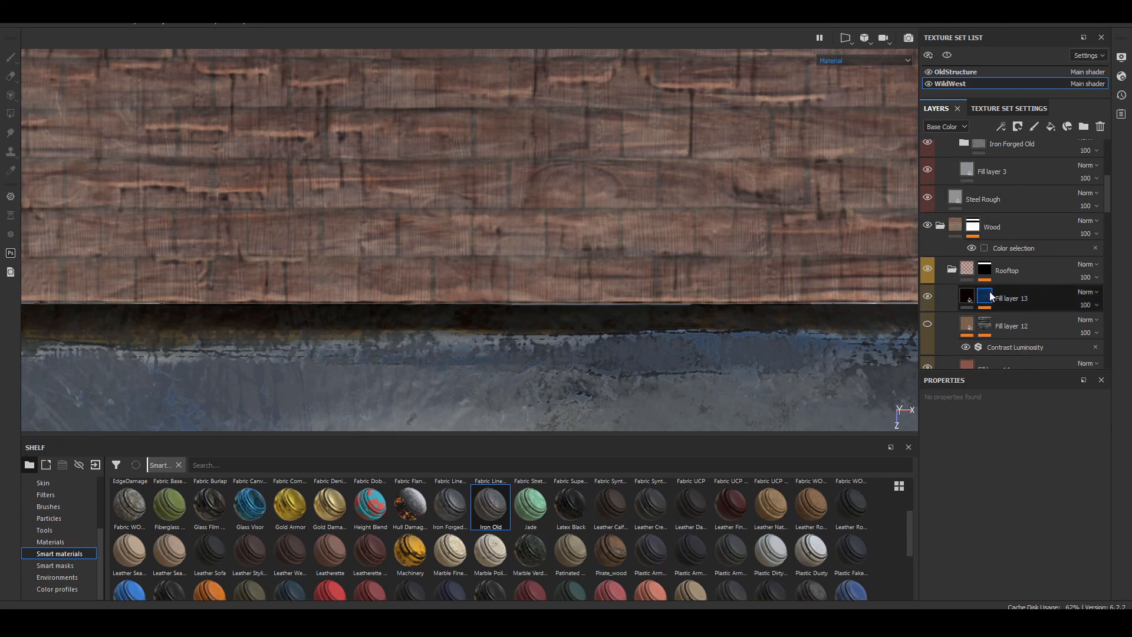
left_click(1049, 300)
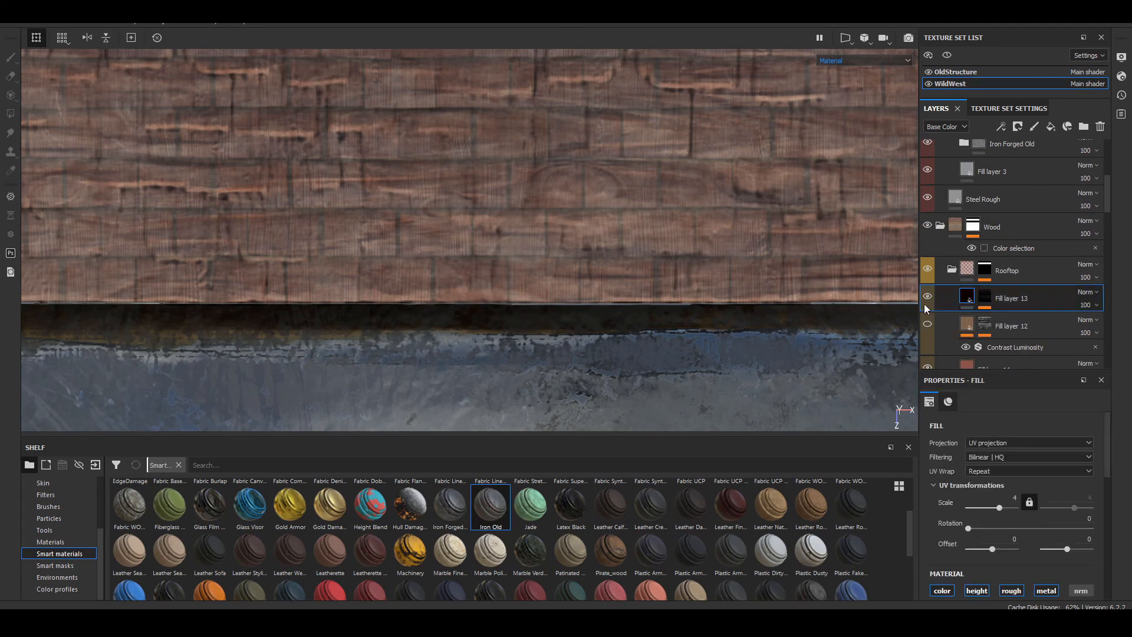
left_click(927, 297)
left_click(927, 297)
left_click(927, 296)
left_click(927, 297)
scroll(931, 360, "down", 1)
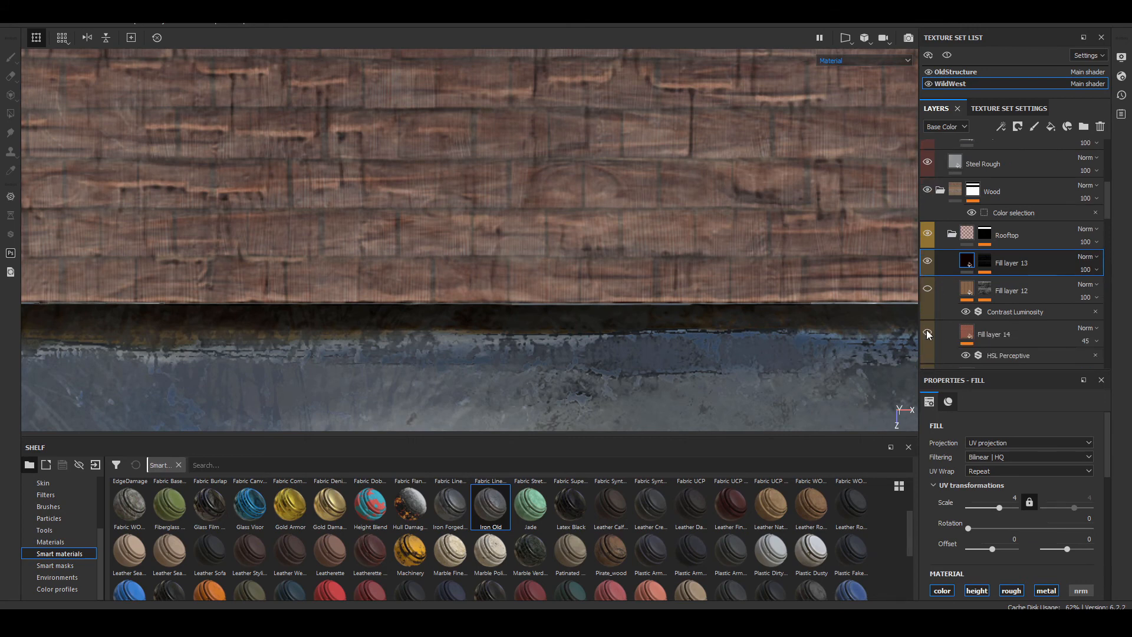
left_click(927, 332)
left_click(927, 333)
scroll(525, 228, "down", 2)
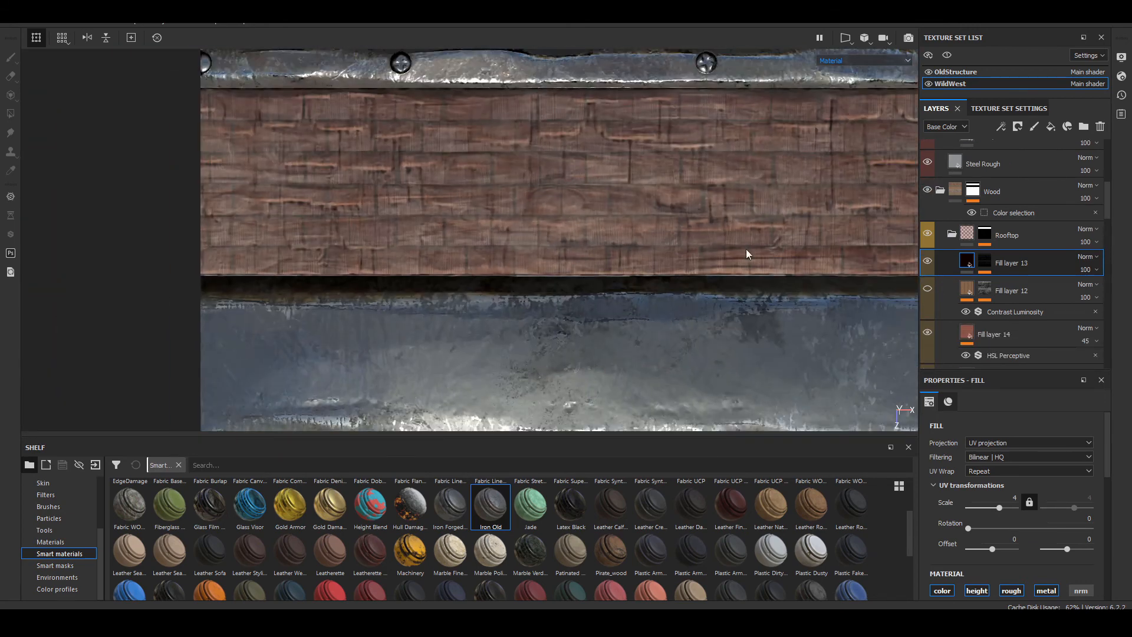
Step: Turn off the Contrast Luminosity filter on Fill layer 12 and remove the HSL Perceptive filter from Fill layer 14
left_click(965, 312)
left_click(1095, 311)
key("ctrl+z")
left_click(927, 333)
left_click(1095, 355)
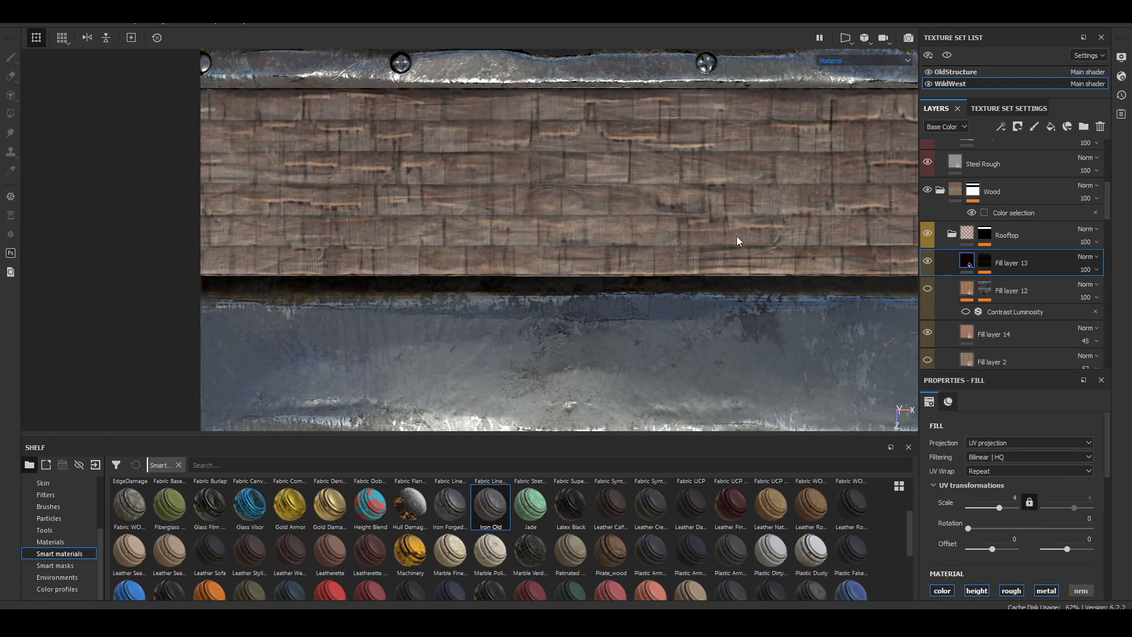
key("F1")
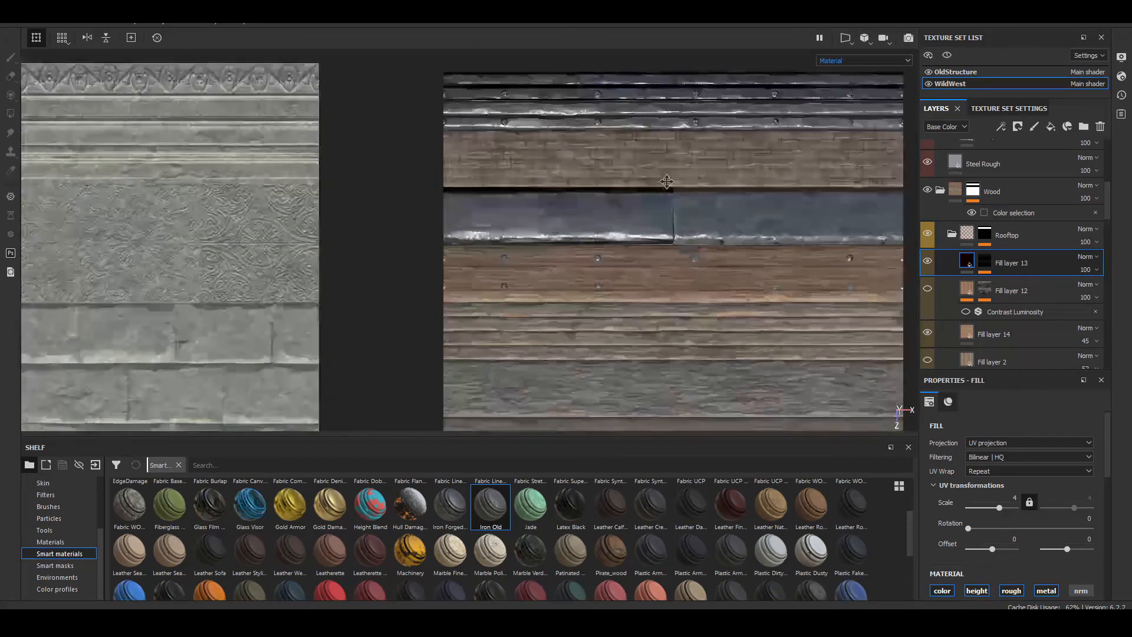
scroll(515, 141, "up", 10)
middle_click_drag(667, 181, 509, 186, "alt")
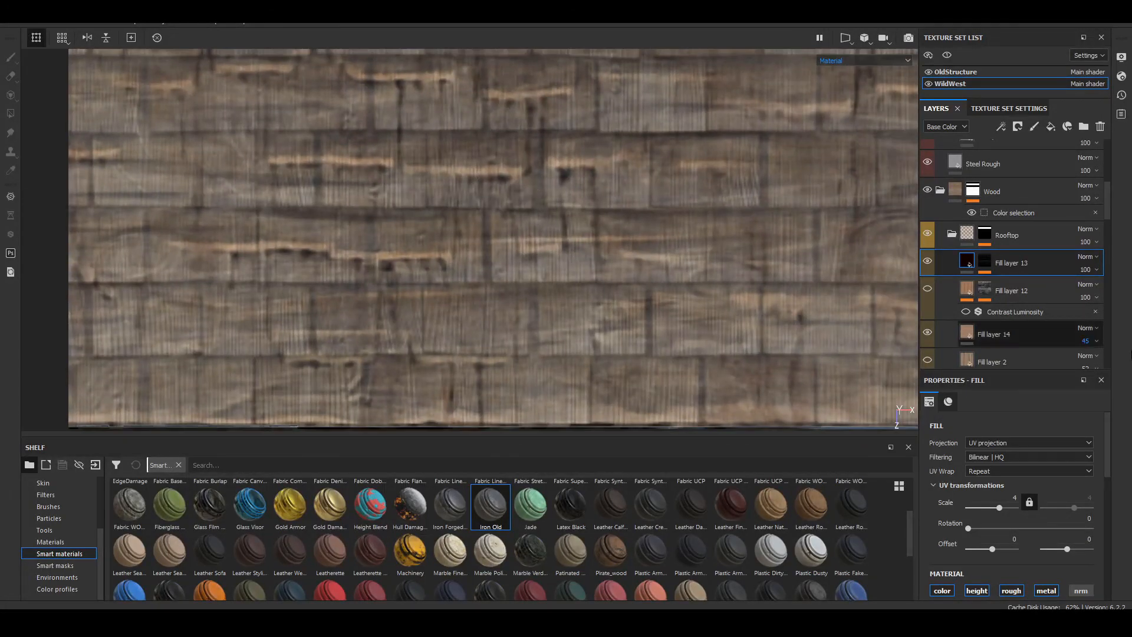
Step: Delete Fill layer 12 from the Rooftop folder
left_click(966, 294)
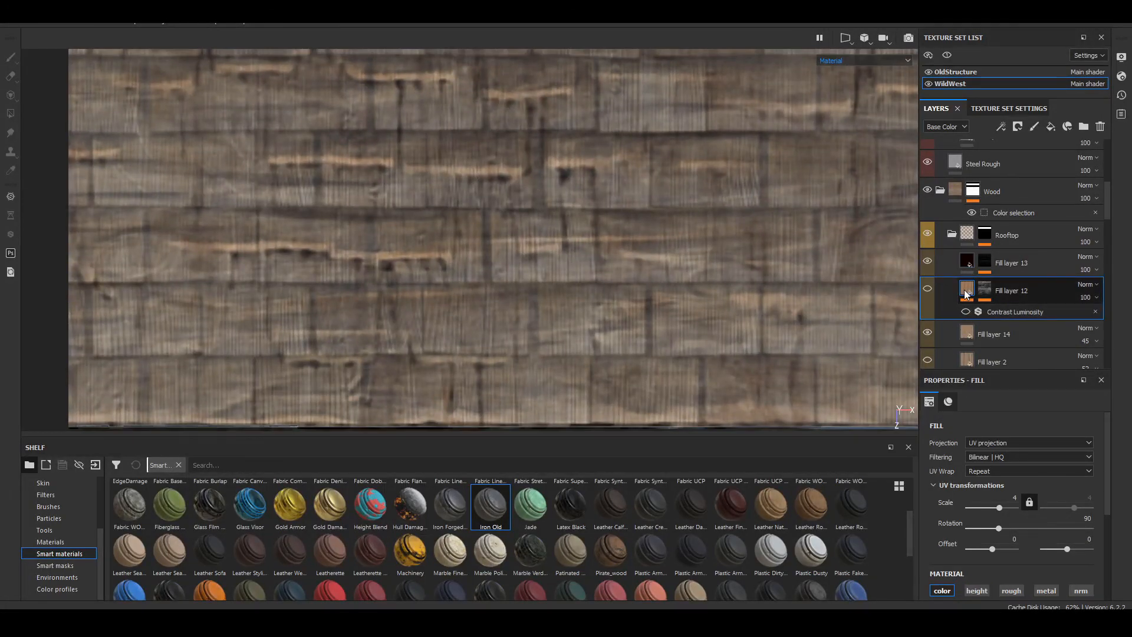
left_click_drag(968, 528, 998, 527)
key("Delete")
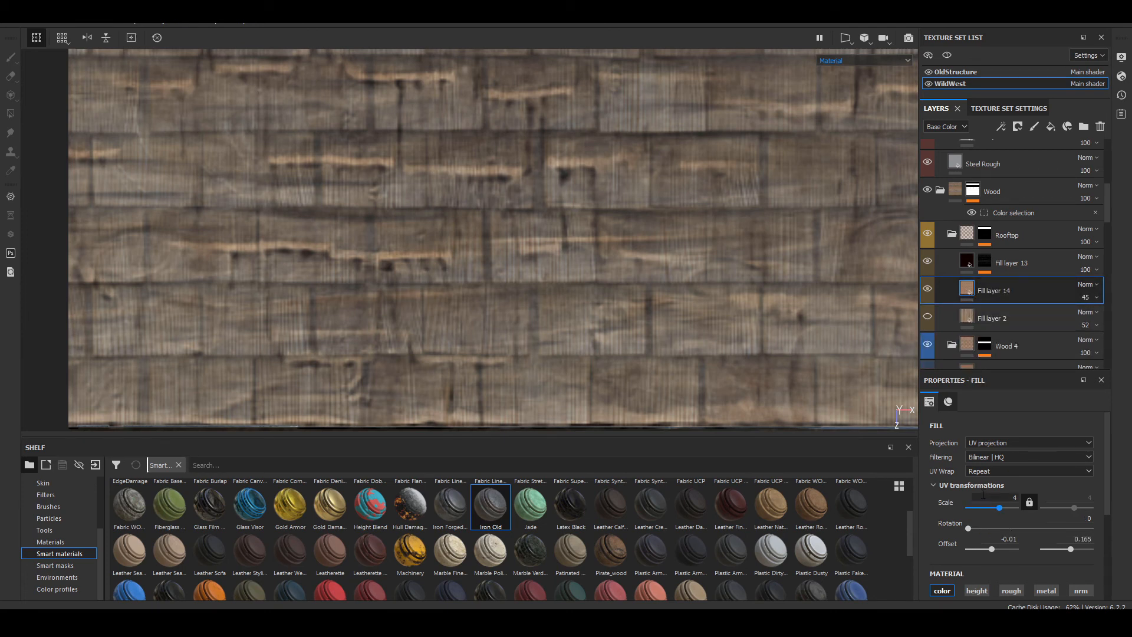
Step: Set the horizontal UV offset of Fill layer 14 to 0
scroll(943, 498, "down", 1)
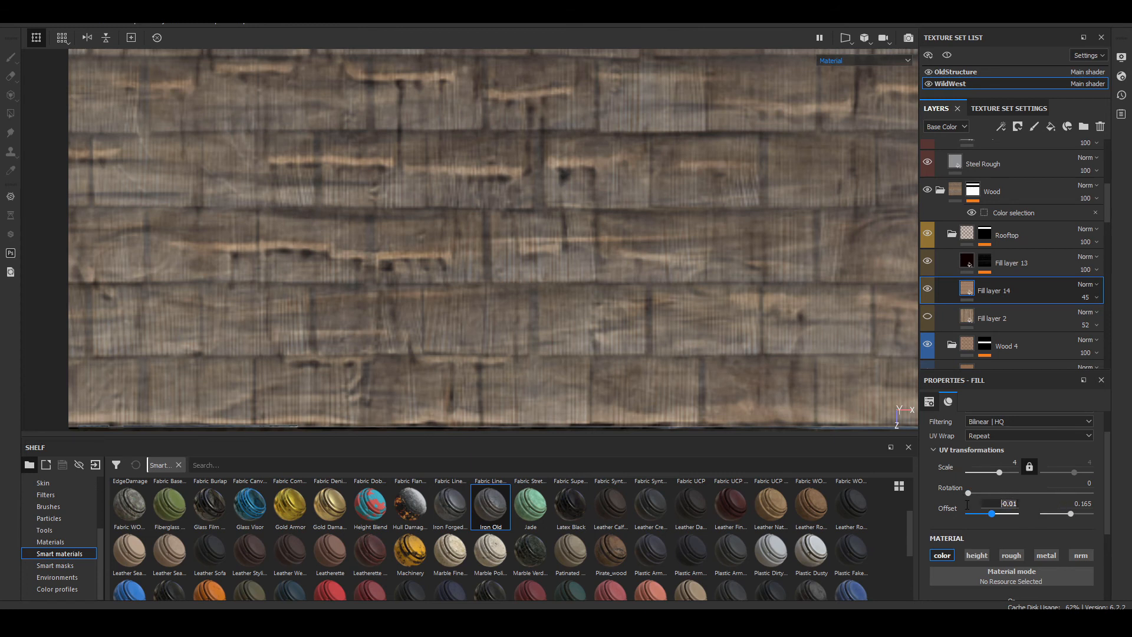
type("0")
key("Return")
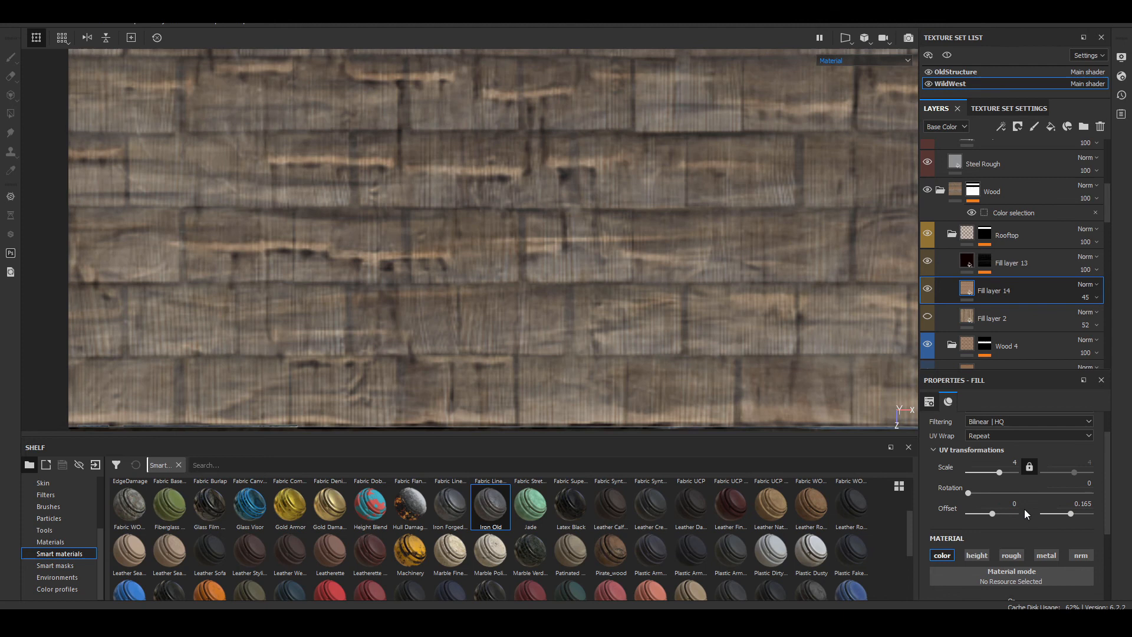
left_click(1076, 502)
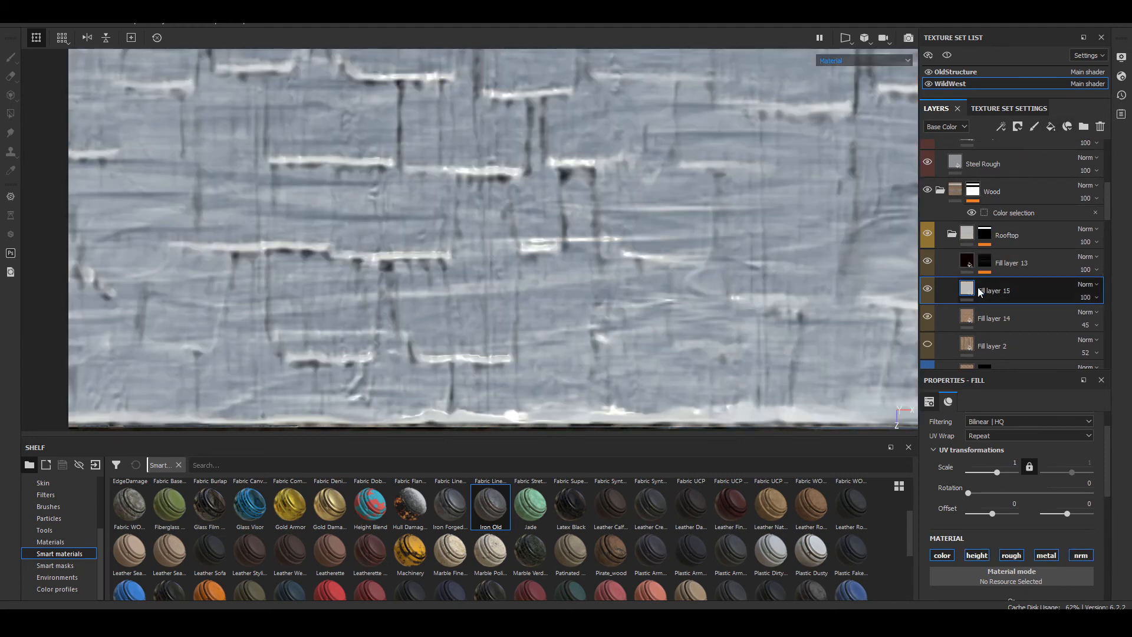
Step: Add a fill layer directly above Fill layer 14 and give it a black mask with a fill effect
right_click(979, 293)
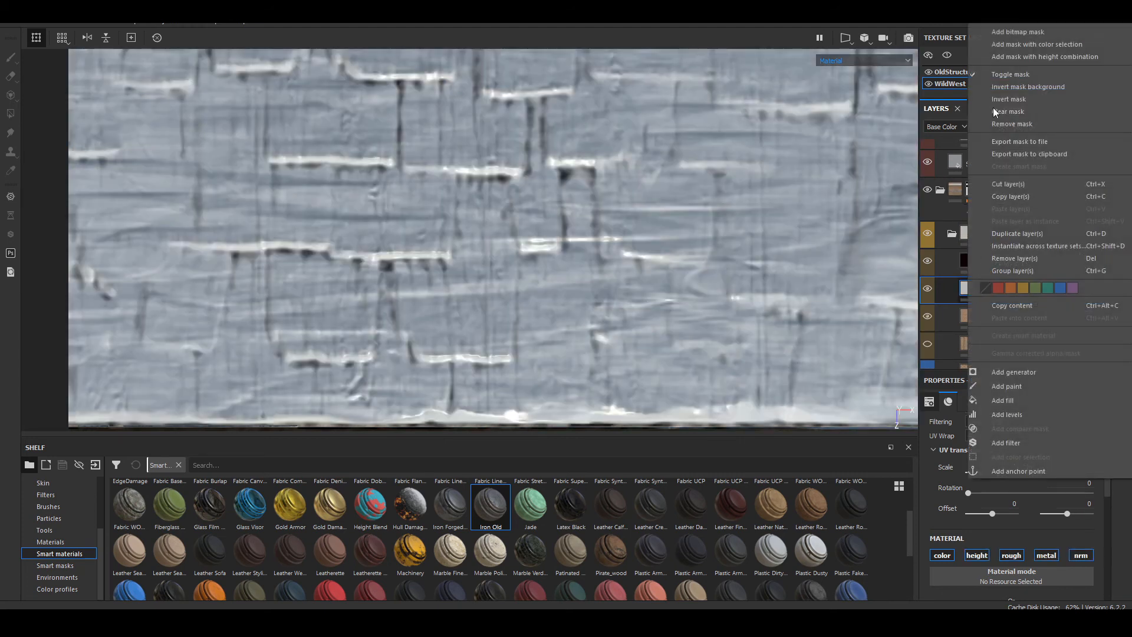
left_click(1016, 22)
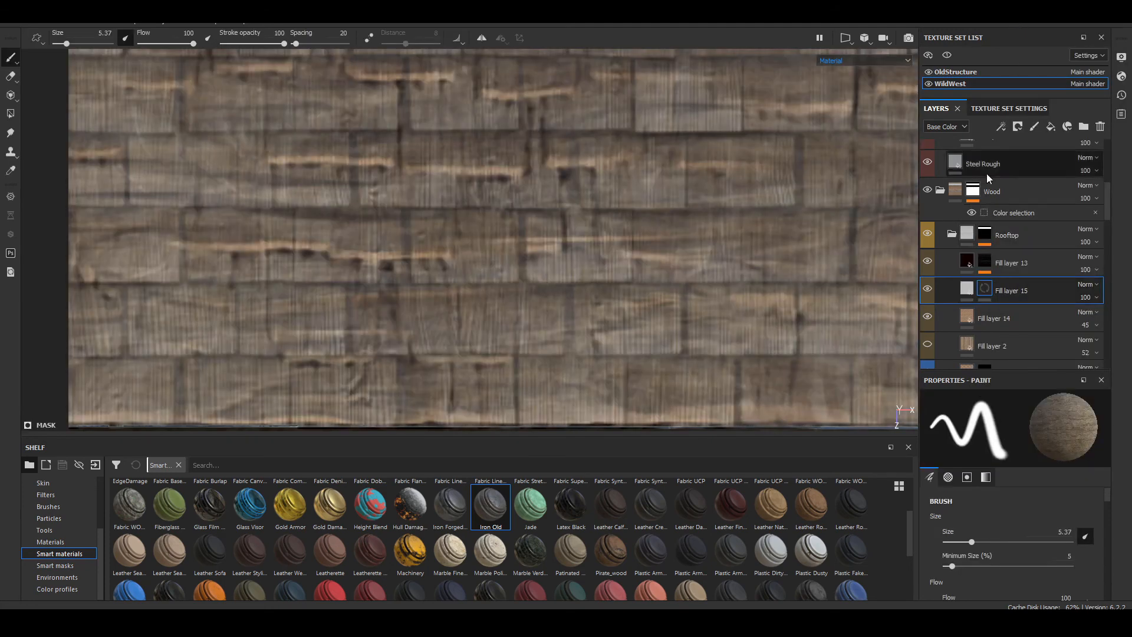
left_click(1000, 131)
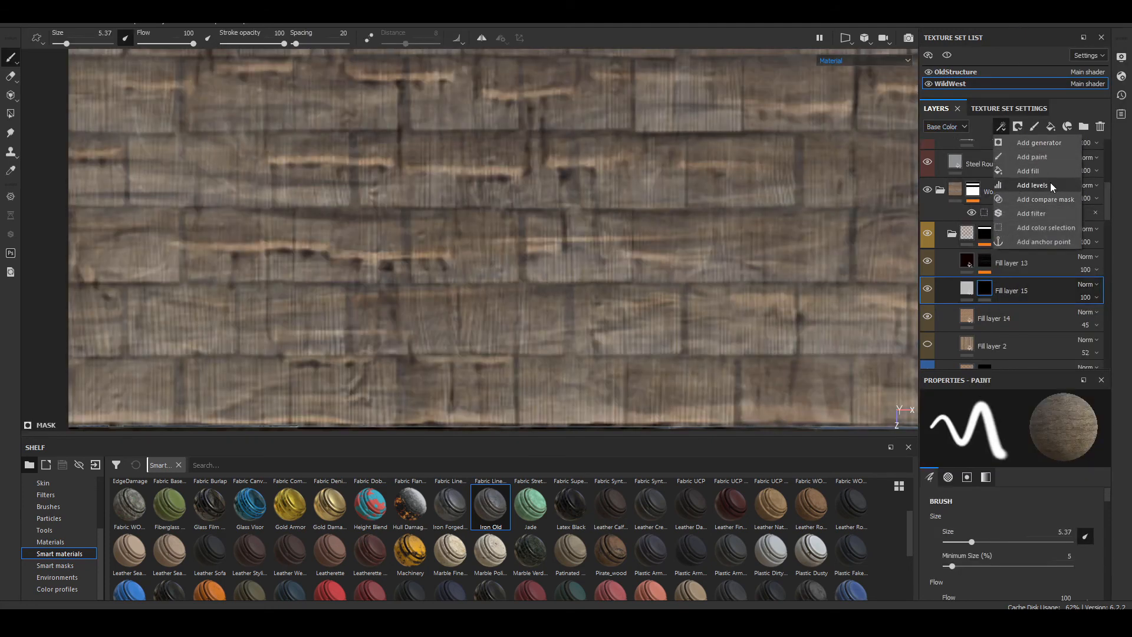
left_click(1048, 173)
scroll(1012, 556, "down", 3)
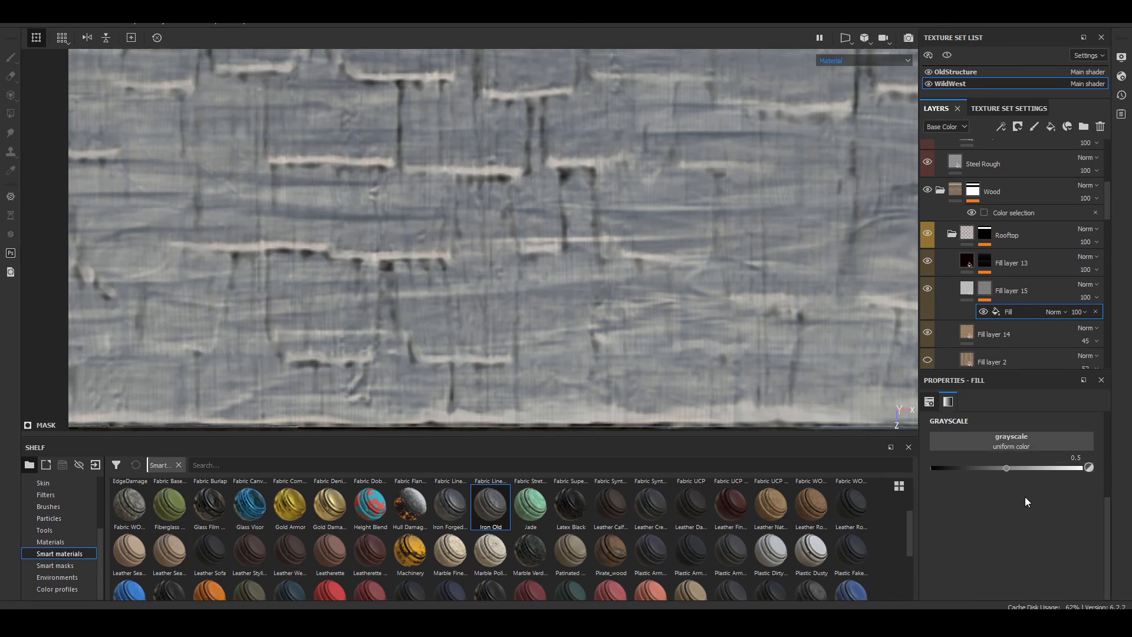
Step: Load the project's TexturesCom_Rooft...0091_1_seamless_S texture as the grayscale source of Fill layer 15's mask fill
left_click(1027, 446)
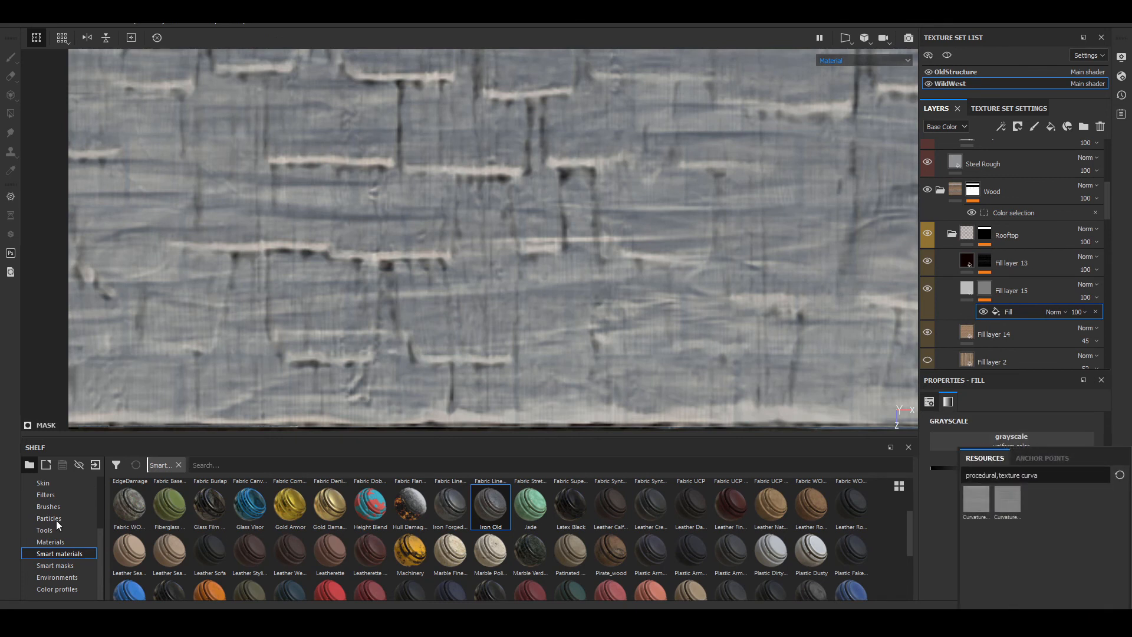
left_click(53, 505)
scroll(59, 504, "up", 3)
left_click(61, 493)
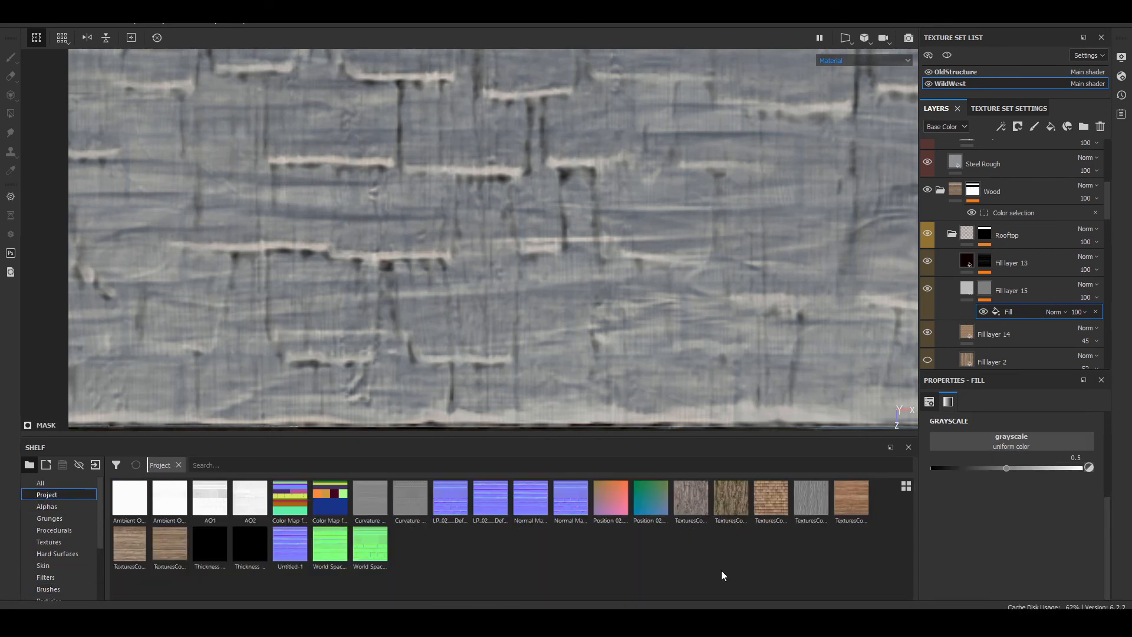
left_click_drag(765, 507, 1011, 434)
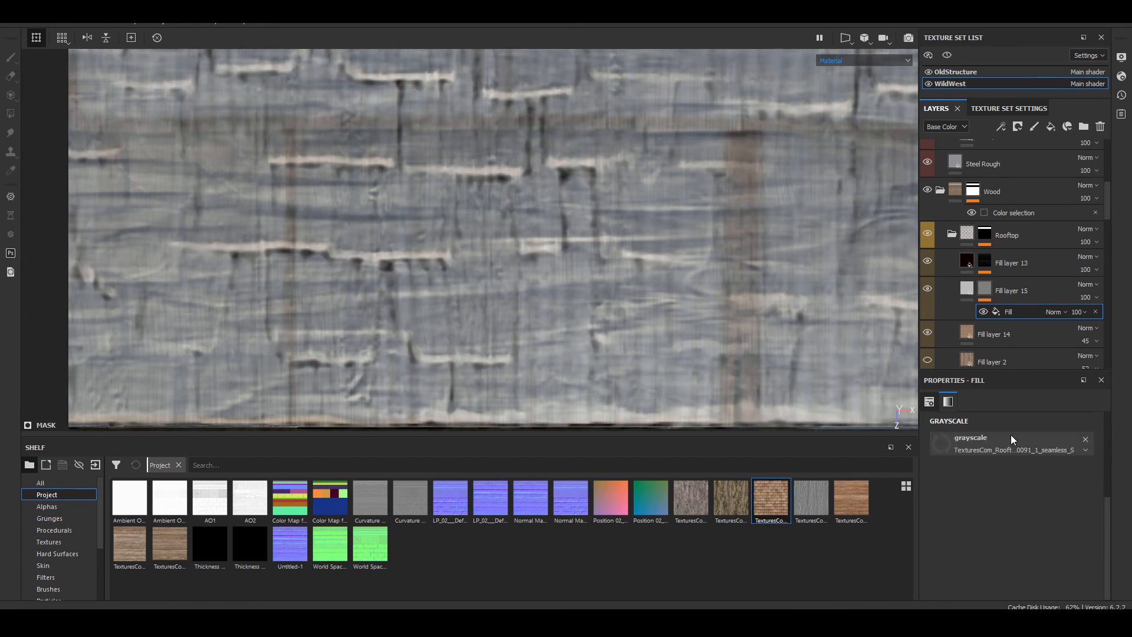
Step: Set the mask fill's UV scale to 4 and its vertical offset to 0.165
scroll(998, 465, "up", 2)
scroll(997, 477, "up", 1)
left_click(1000, 498)
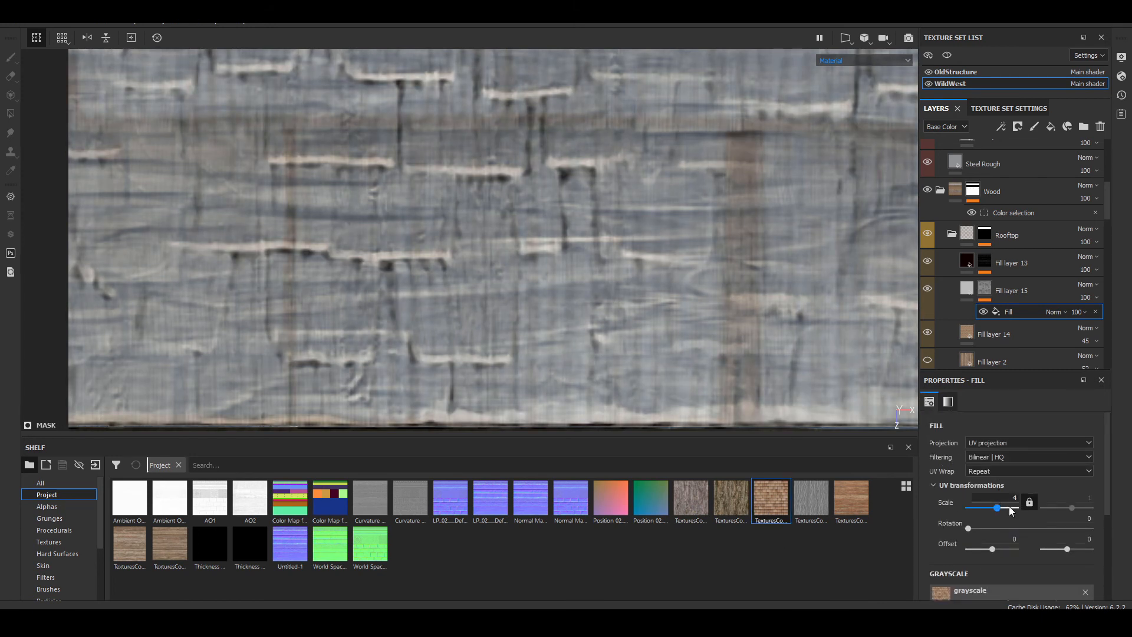
left_click(1081, 539)
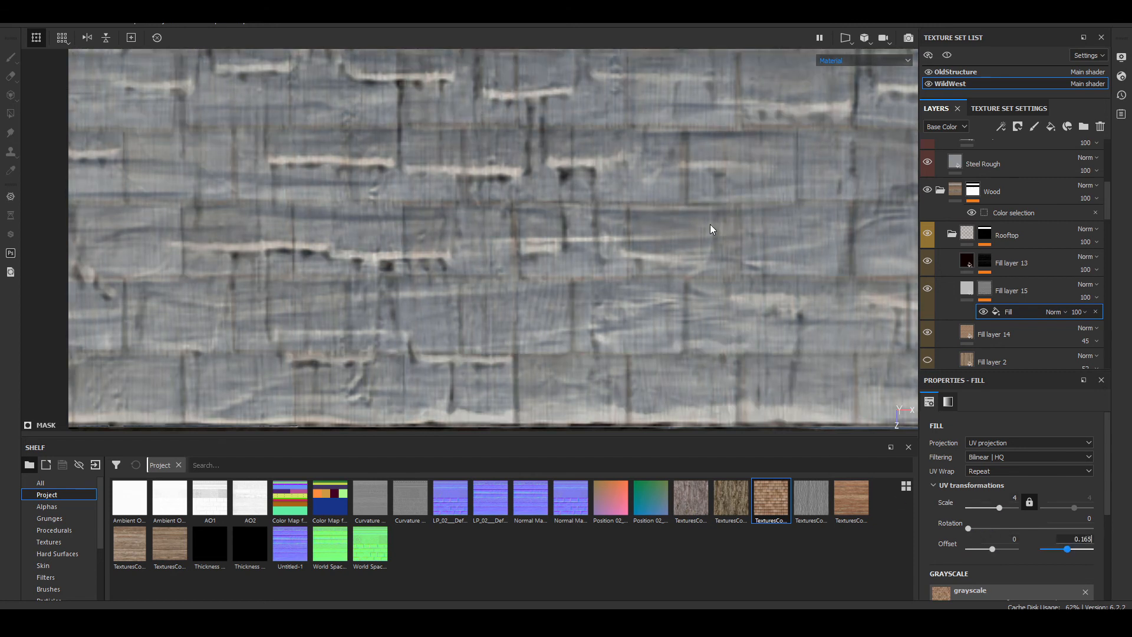
key("Return")
Step: Compare the rooftop shingles in the mask, base color and material views
scroll(709, 224, "down", 6)
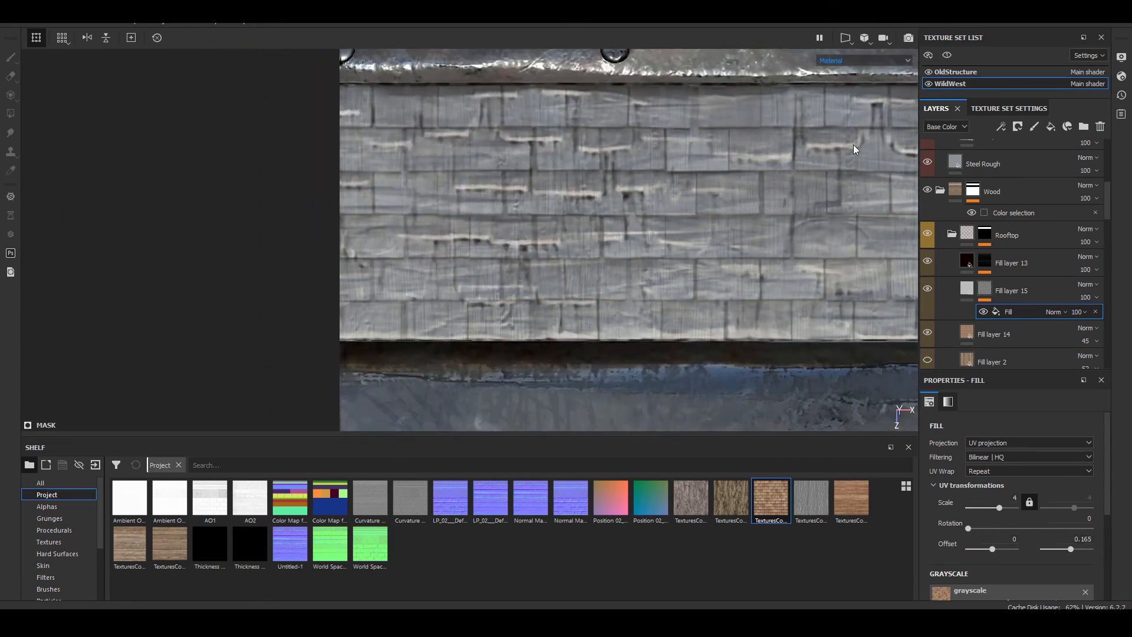
left_click(861, 59)
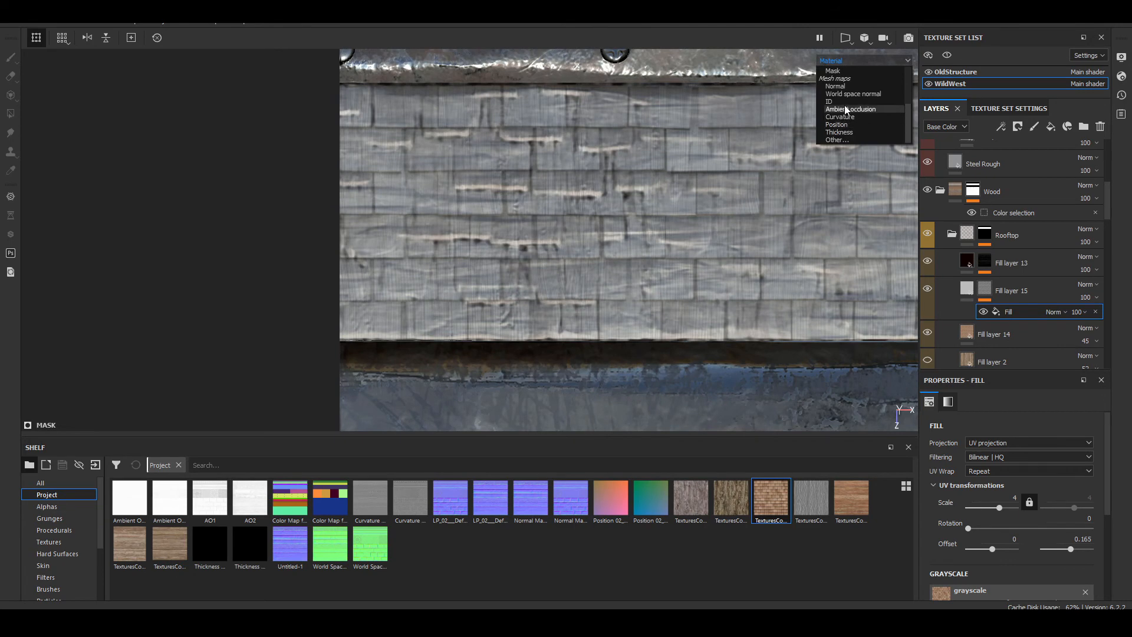
left_click(847, 70)
scroll(474, 124, "up", 5)
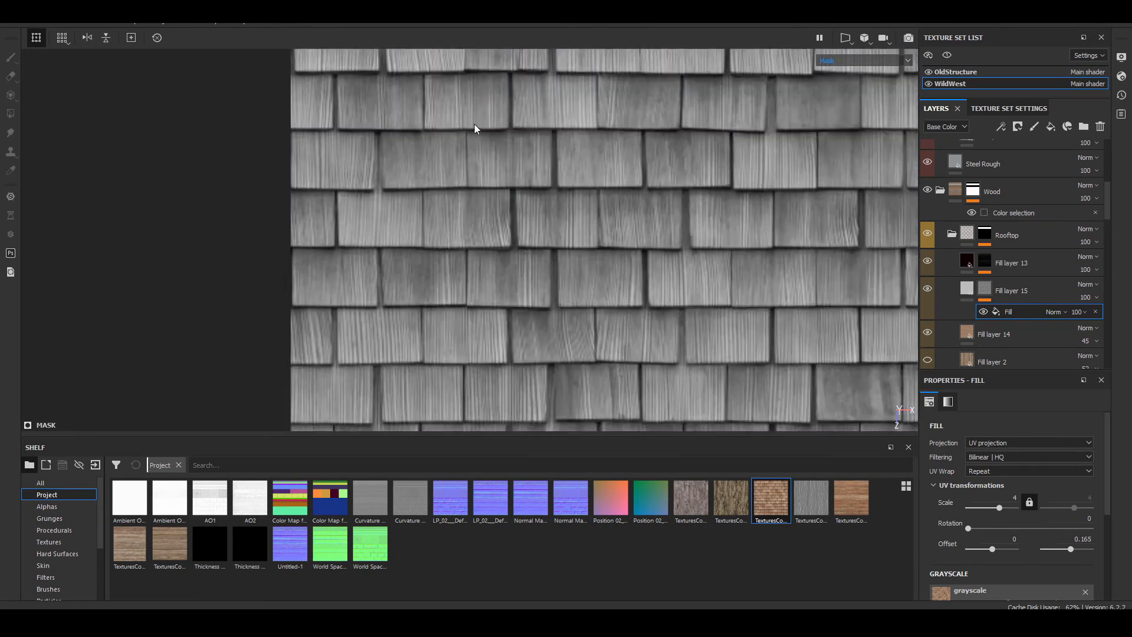
key("b")
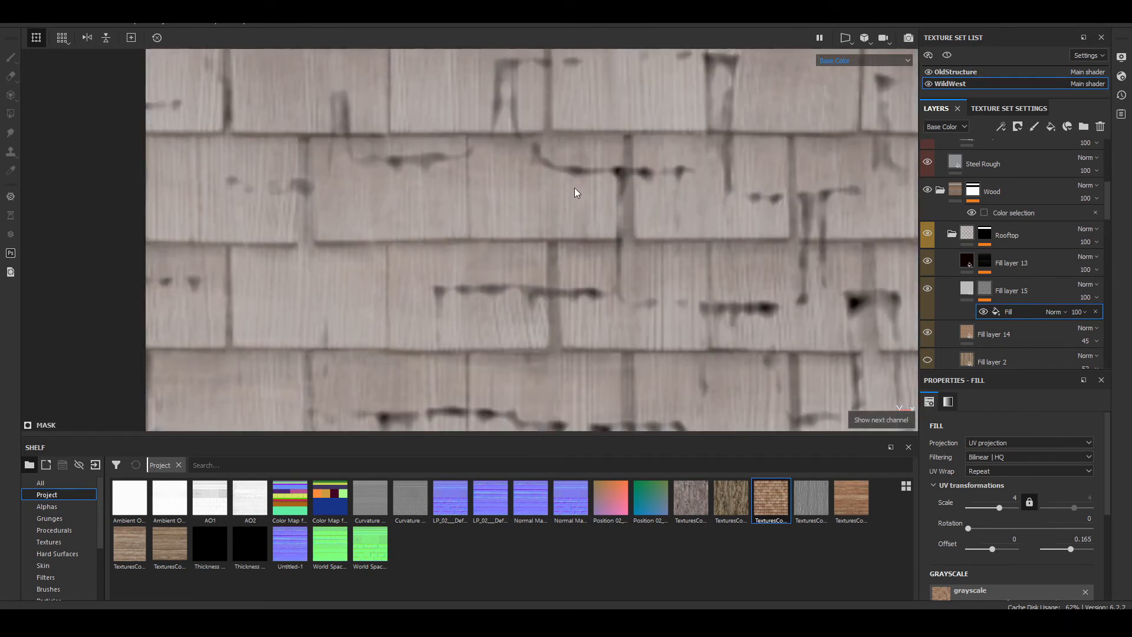
key("m")
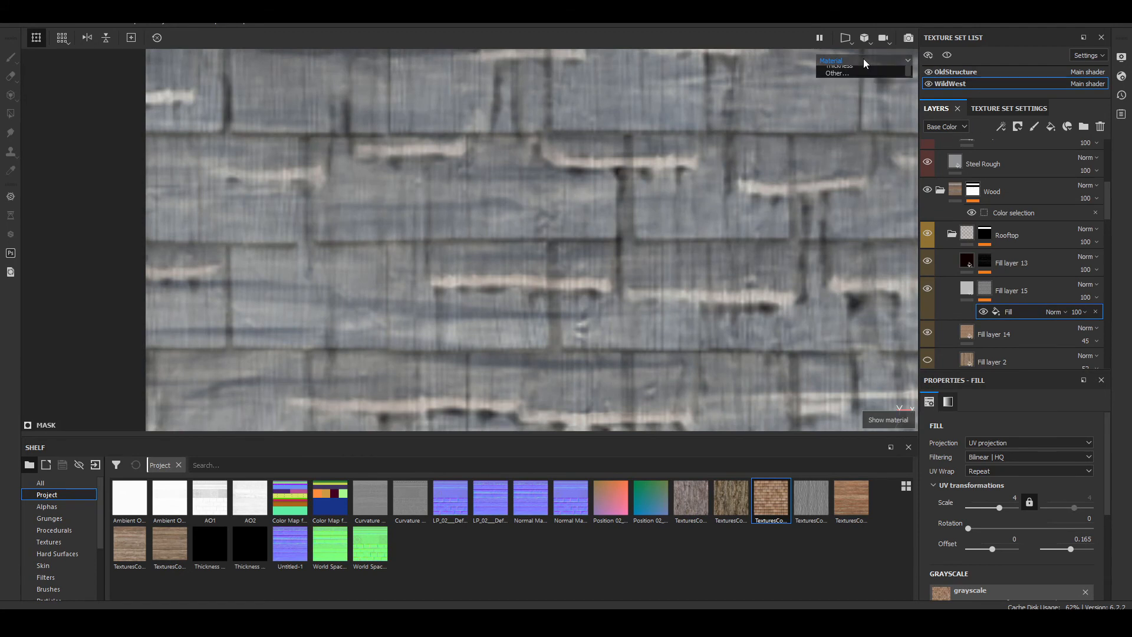
left_click(863, 60)
left_click(855, 70)
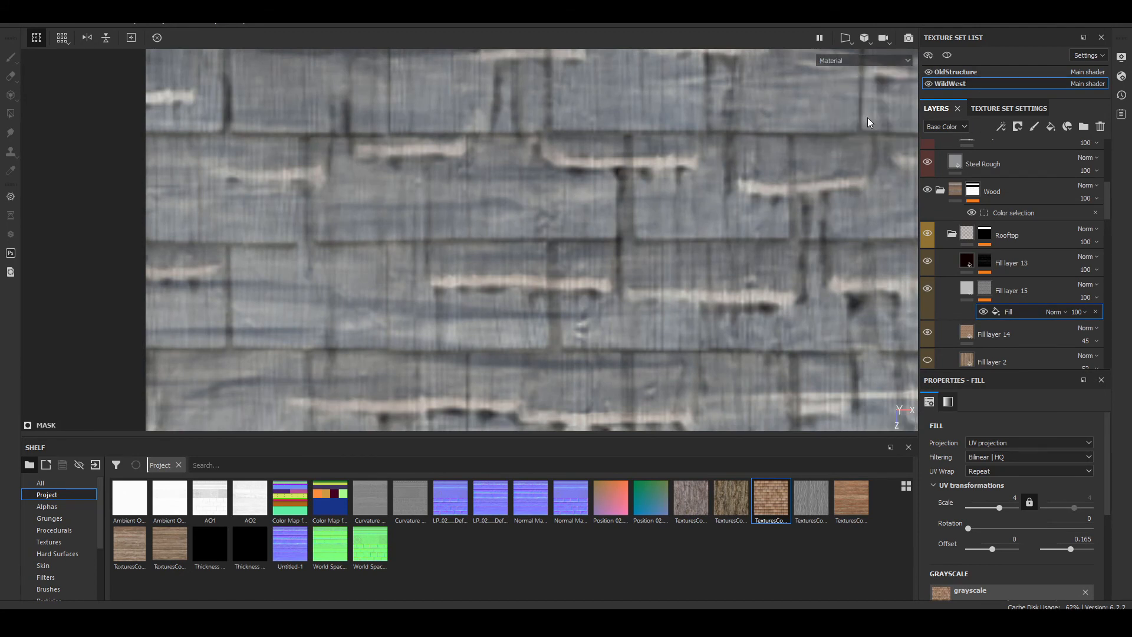
Step: Limit Fill layer 15 to the color channel and assign the TexturesCom_Wood...002_8_seamless_S texture as its base color
left_click(962, 301)
scroll(956, 513, "down", 2)
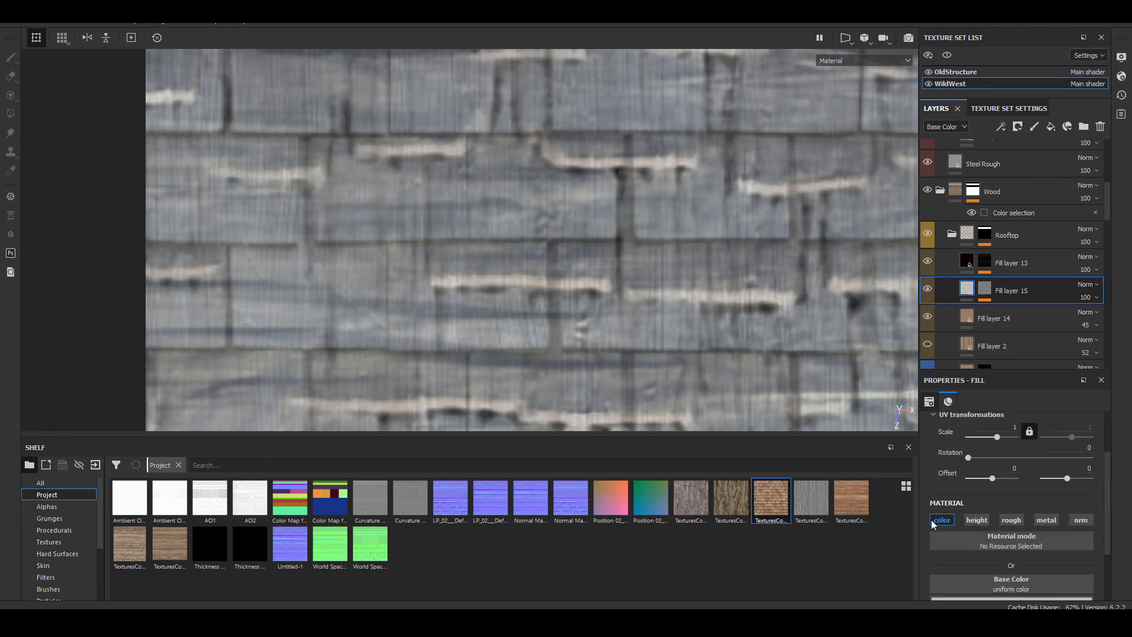
left_click_drag(857, 503, 1045, 585)
Step: Examine the rooftop shingles across the trim sheet and up close, comparing them with Fill layer 15 hidden and shown
scroll(483, 223, "down", 5)
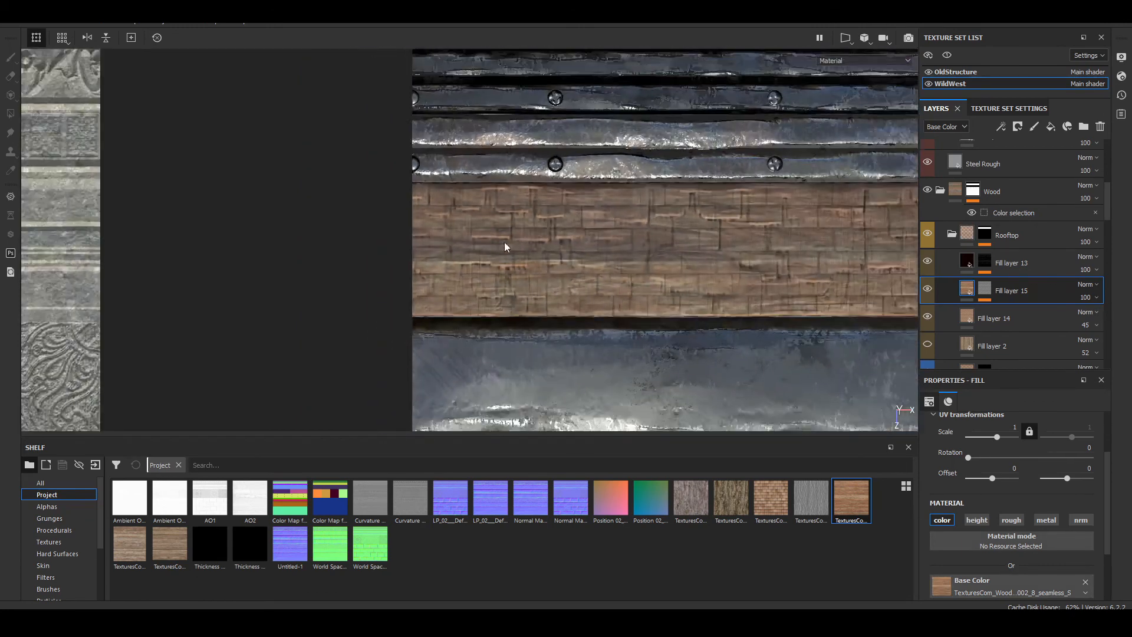
scroll(746, 247, "down", 3)
middle_click_drag(833, 253, 527, 238, "alt")
scroll(527, 238, "up", 3)
scroll(526, 237, "up", 4)
middle_click_drag(628, 285, 879, 279, "alt")
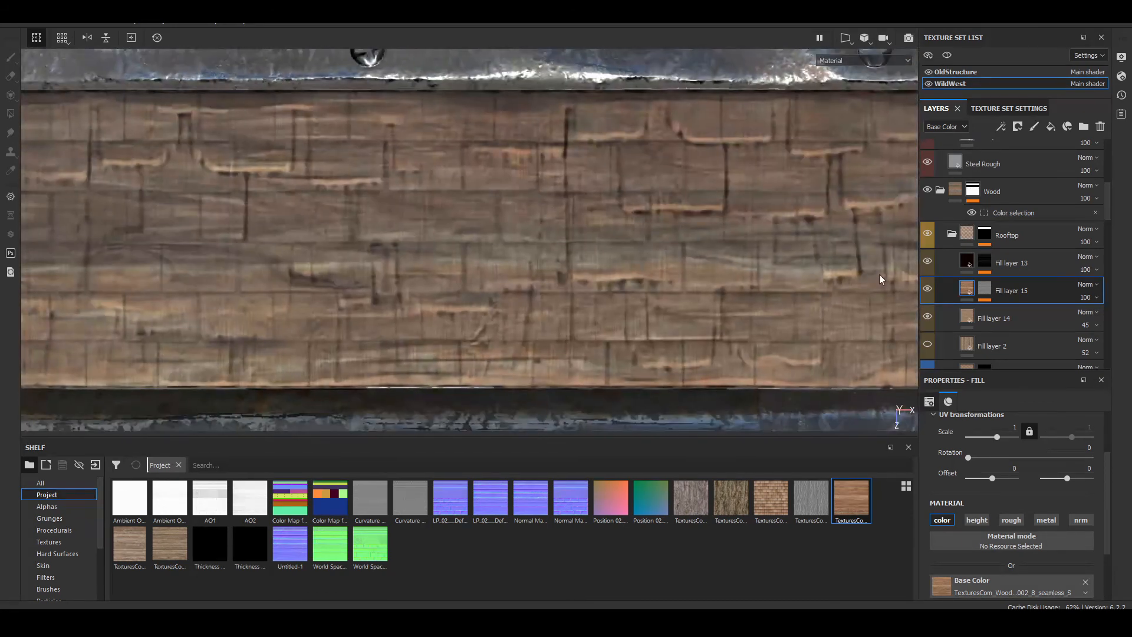
left_click(928, 290)
left_click(929, 289)
middle_click_drag(187, 264, 649, 307, "alt")
scroll(285, 230, "up", 4)
middle_click_drag(285, 230, 703, 306, "alt")
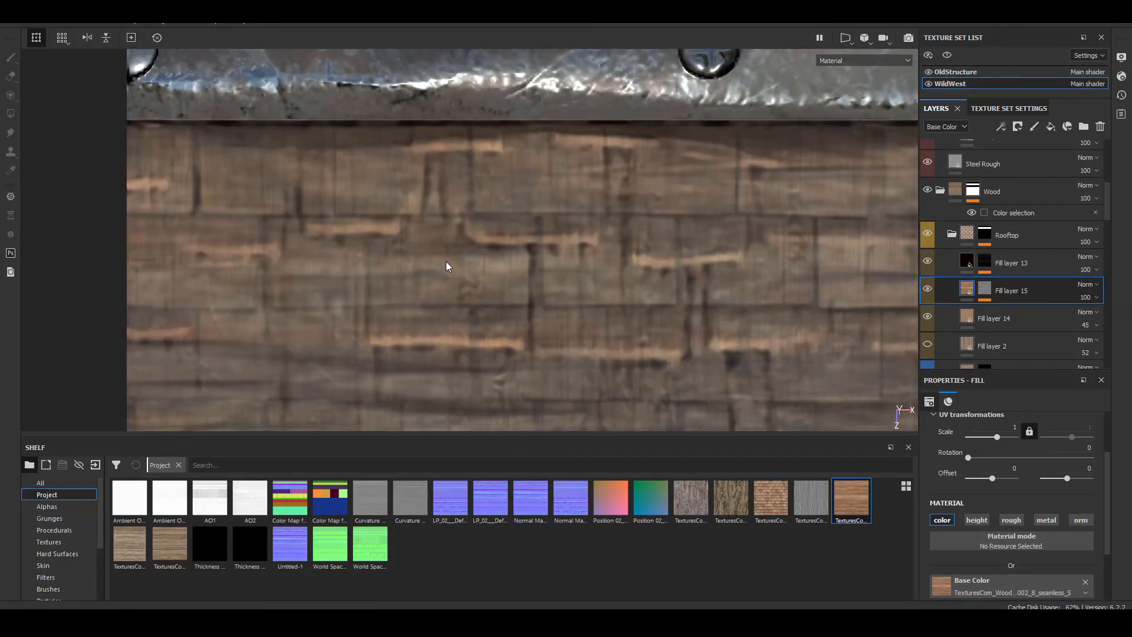
Step: Display Fill layer 15's mask and invert it with a Levels effect above its fill
left_click(993, 294)
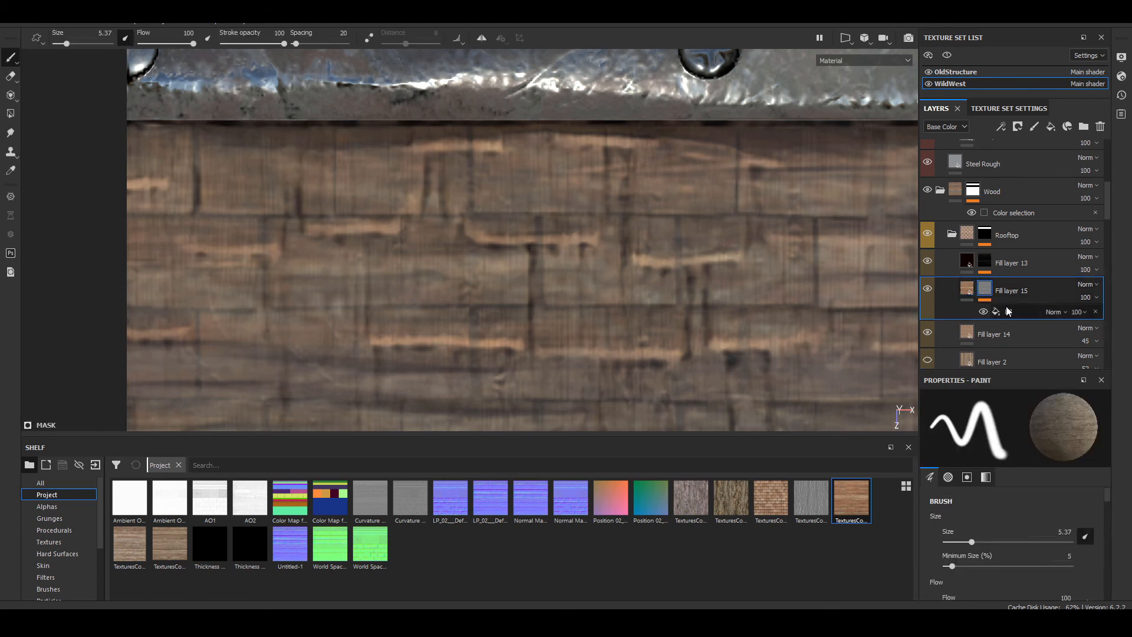
left_click(843, 61)
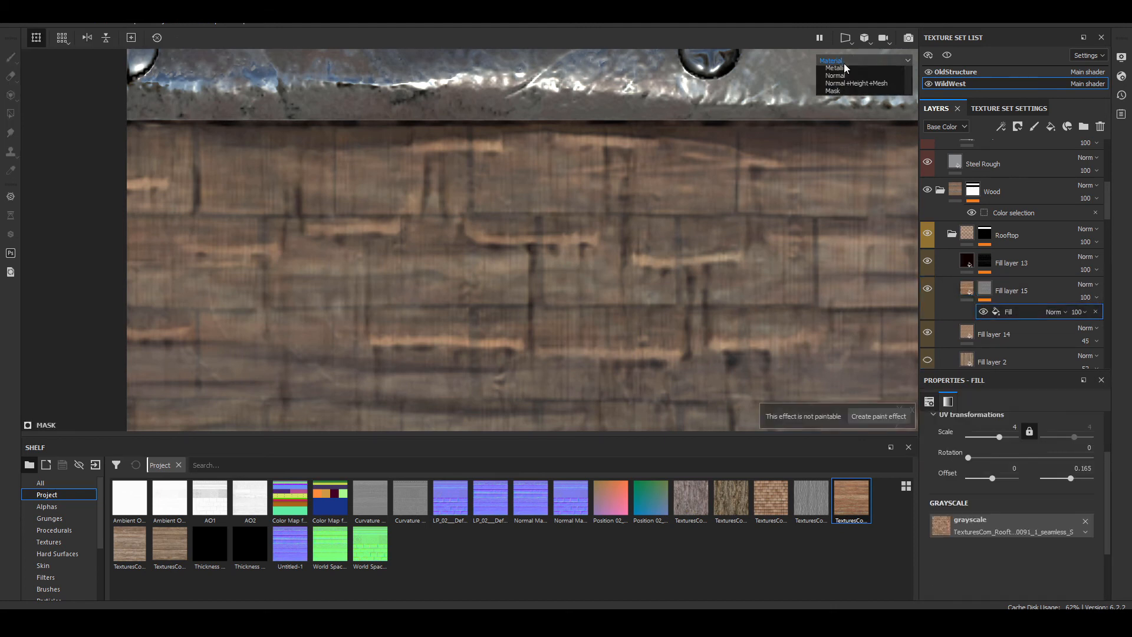
left_click(833, 139)
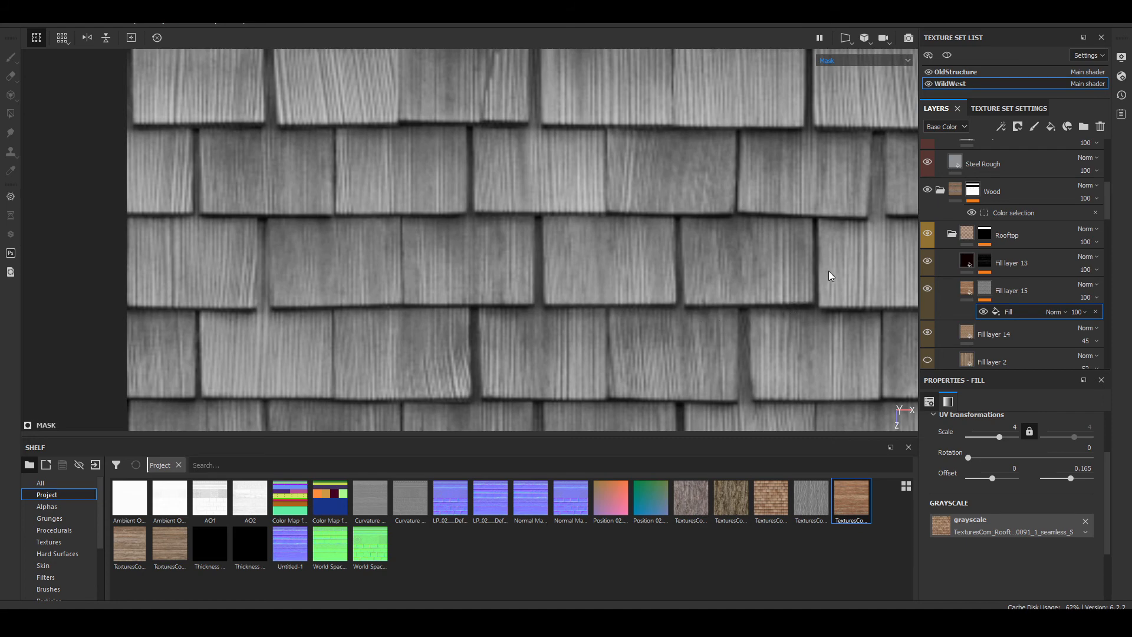
scroll(828, 270, "up", 1)
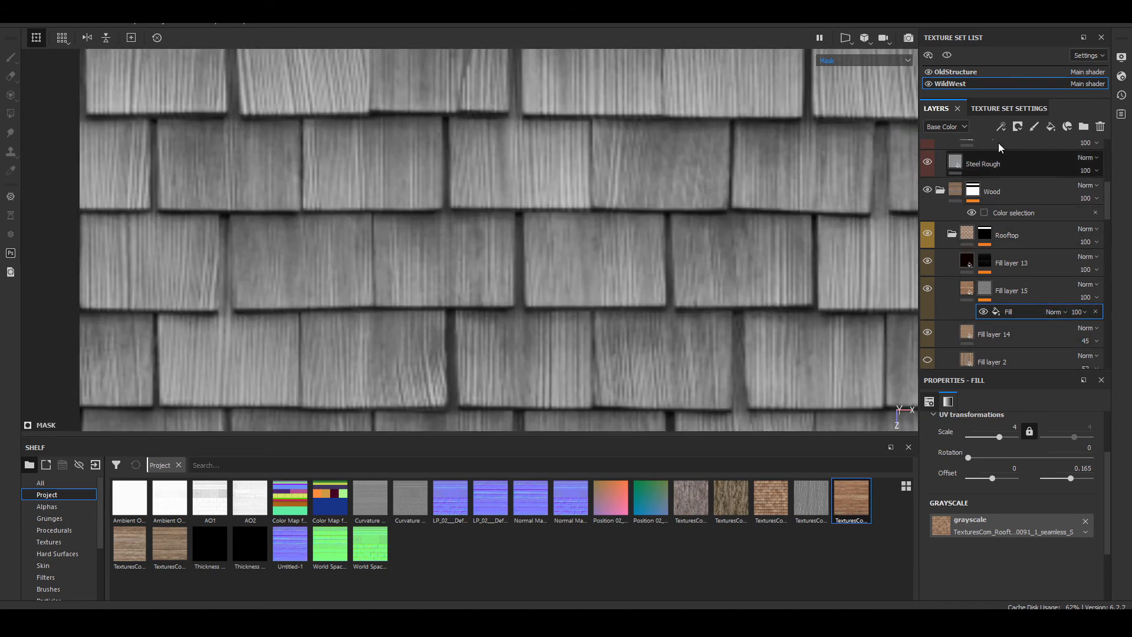
left_click(1000, 127)
left_click(1051, 183)
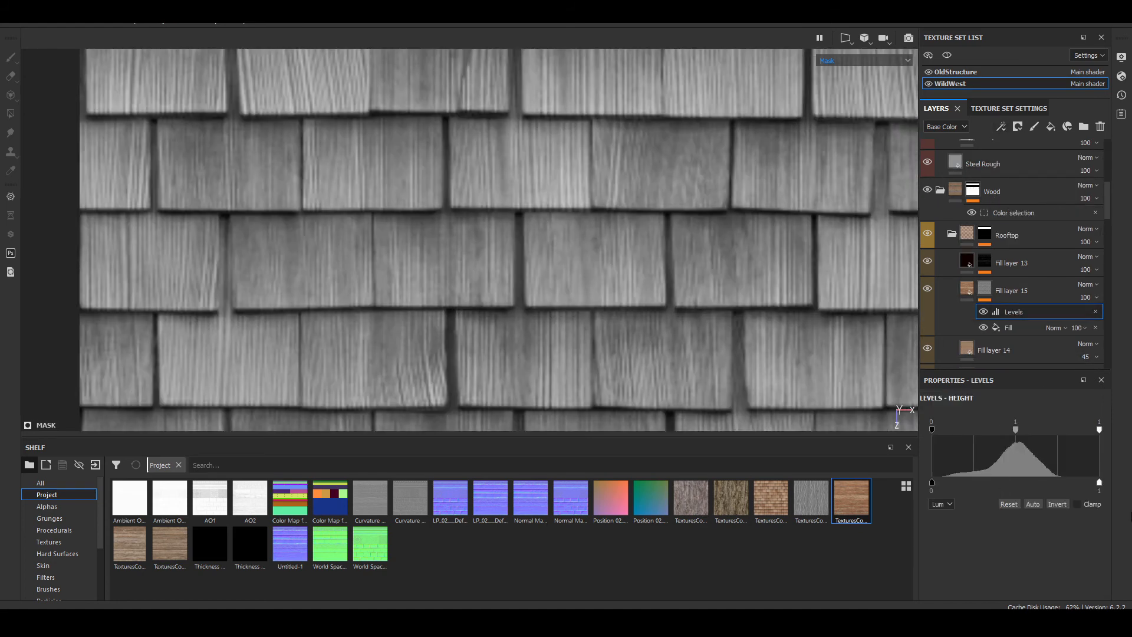
left_click(1057, 505)
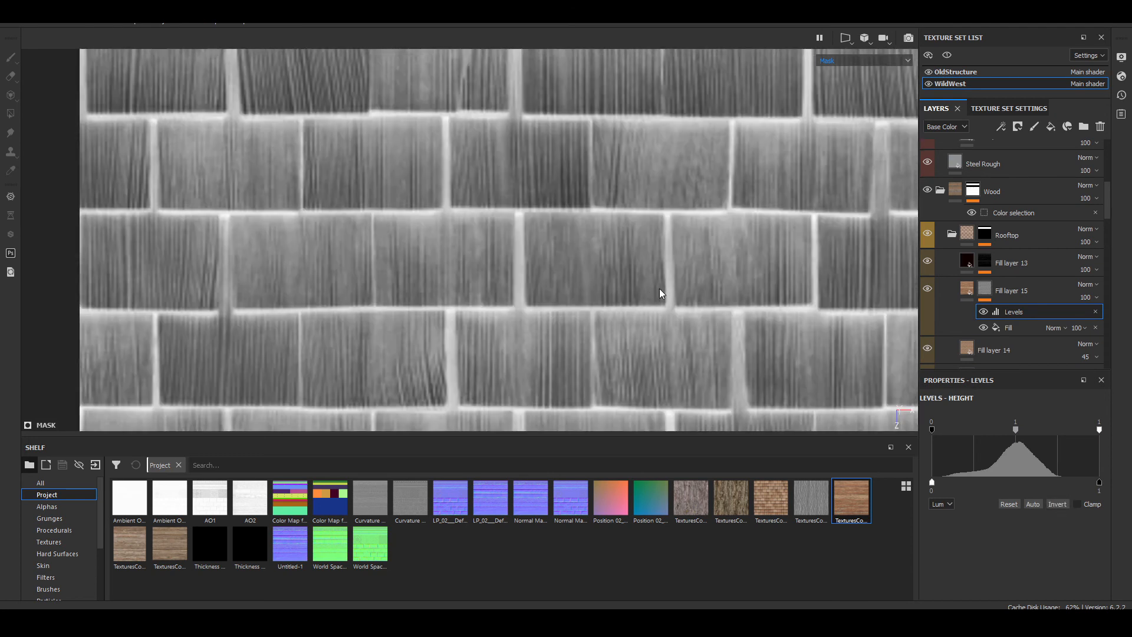
Step: Add a second Levels effect to Fill layer 15's mask and raise its input black point to 0.472
left_click(1000, 127)
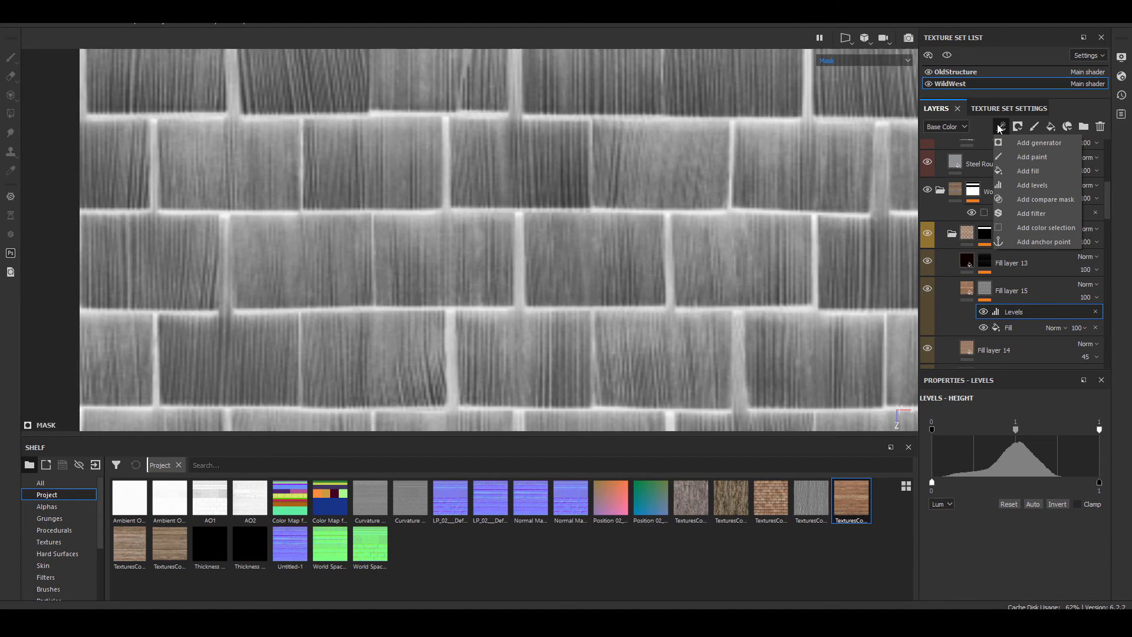
left_click(1040, 184)
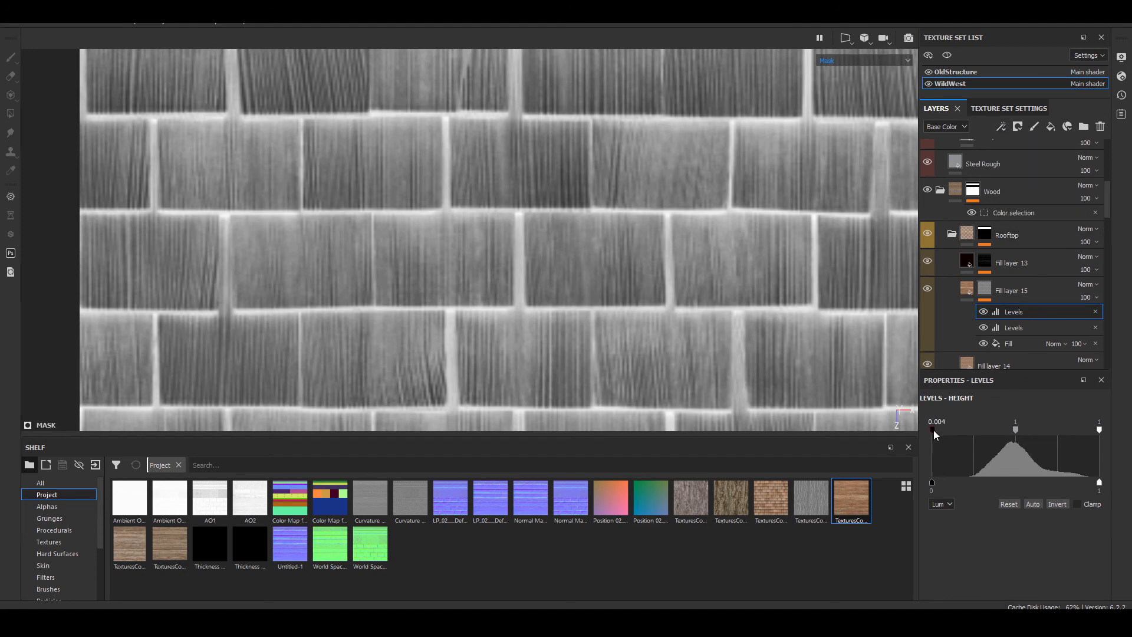
left_click_drag(932, 430, 1011, 448)
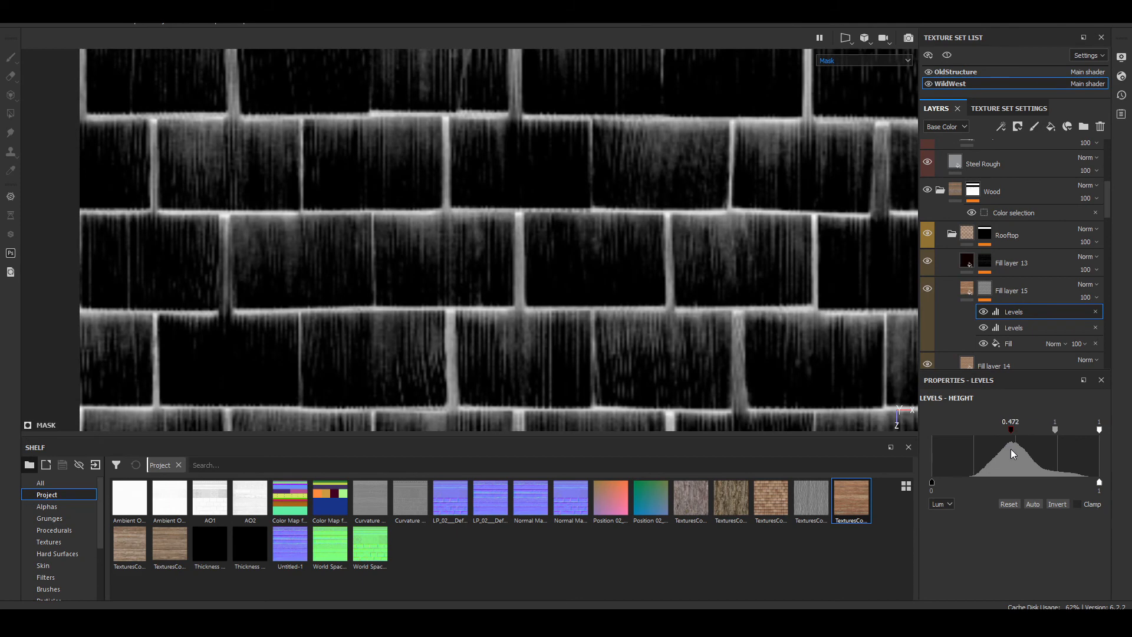
Step: Examine the rooftop shingles in the base color and material views, including a close, angled look
left_click(968, 293)
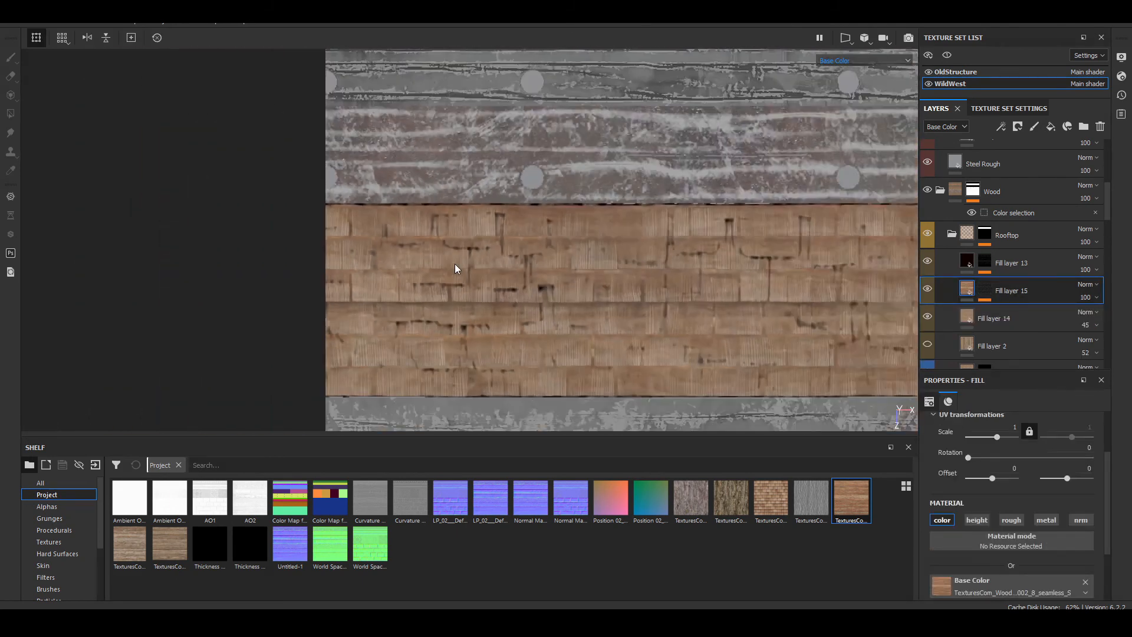
scroll(454, 277, "up", 5)
left_click_drag(455, 289, 566, 321, "alt")
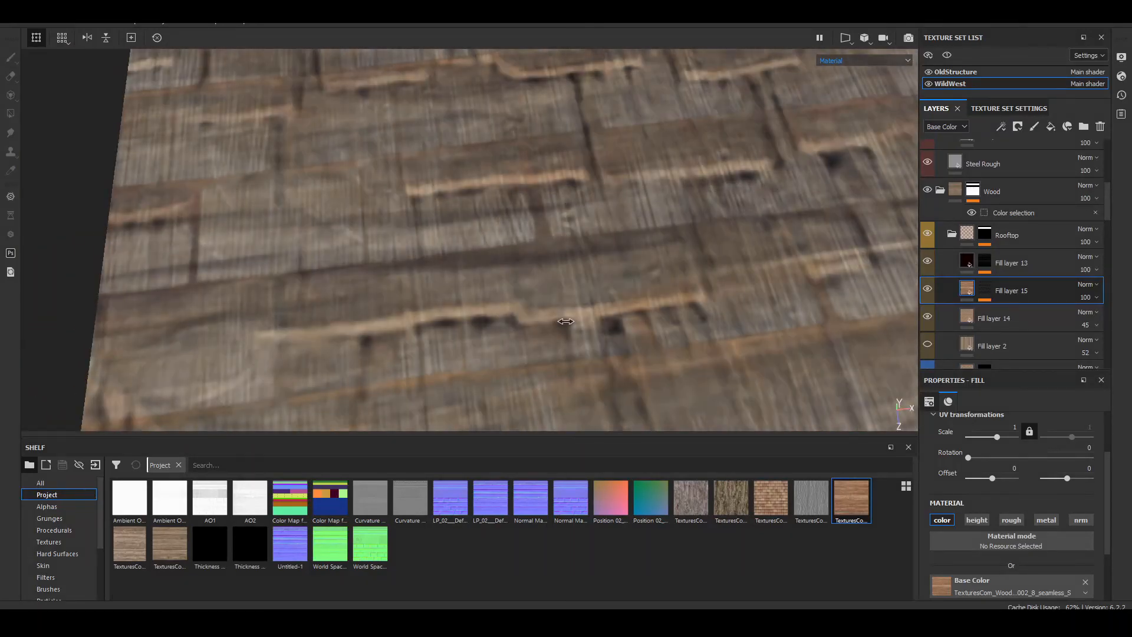
Step: Examine the rooftop shingles up close and from further out, comparing them with Fill layer 15 hidden and shown
right_click(615, 318)
left_click_drag(479, 259, 475, 279, "alt")
left_click_drag(576, 302, 565, 294, "alt+shift")
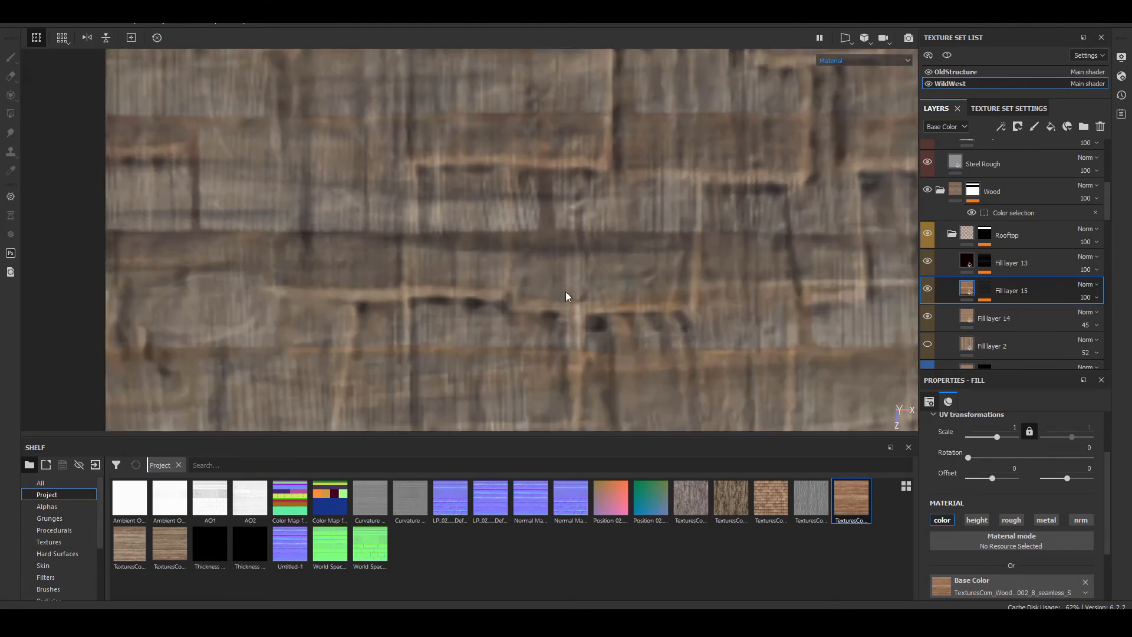
middle_click_drag(680, 238, 500, 291, "alt")
scroll(500, 291, "down", 5)
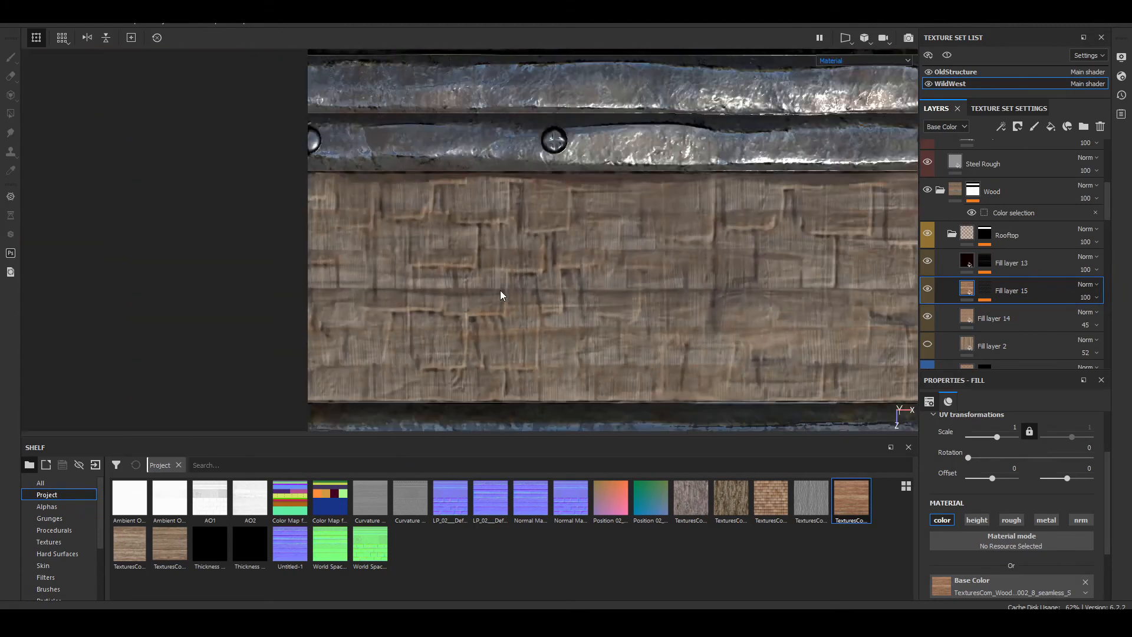
left_click(927, 289)
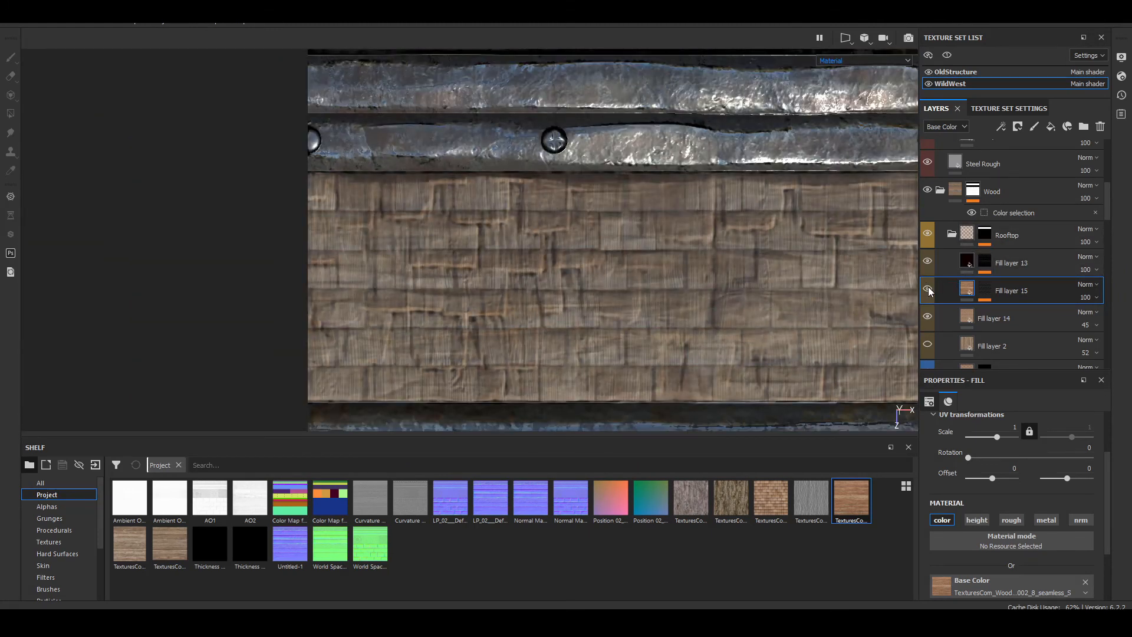
left_click(927, 289)
left_click(927, 289)
left_click(927, 289)
left_click(927, 289)
left_click(927, 289)
left_click(927, 289)
left_click(928, 289)
left_click(927, 289)
left_click(927, 289)
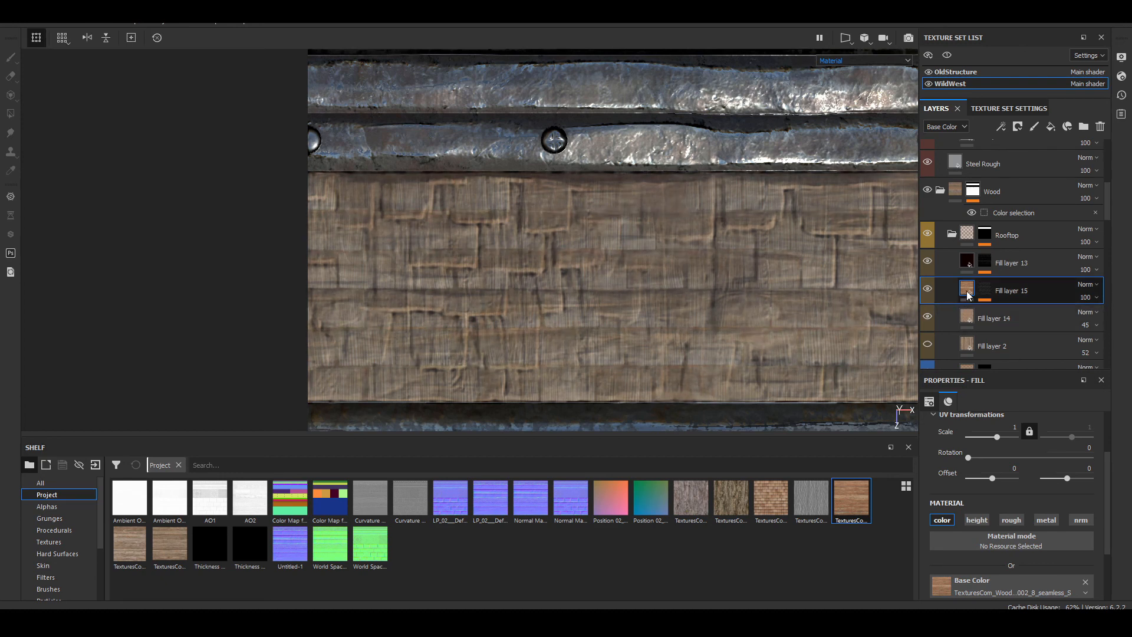
Step: Enable the height channel on Fill layer 15 and assign the same wood texture used for its base color to it
scroll(961, 442, "down", 3)
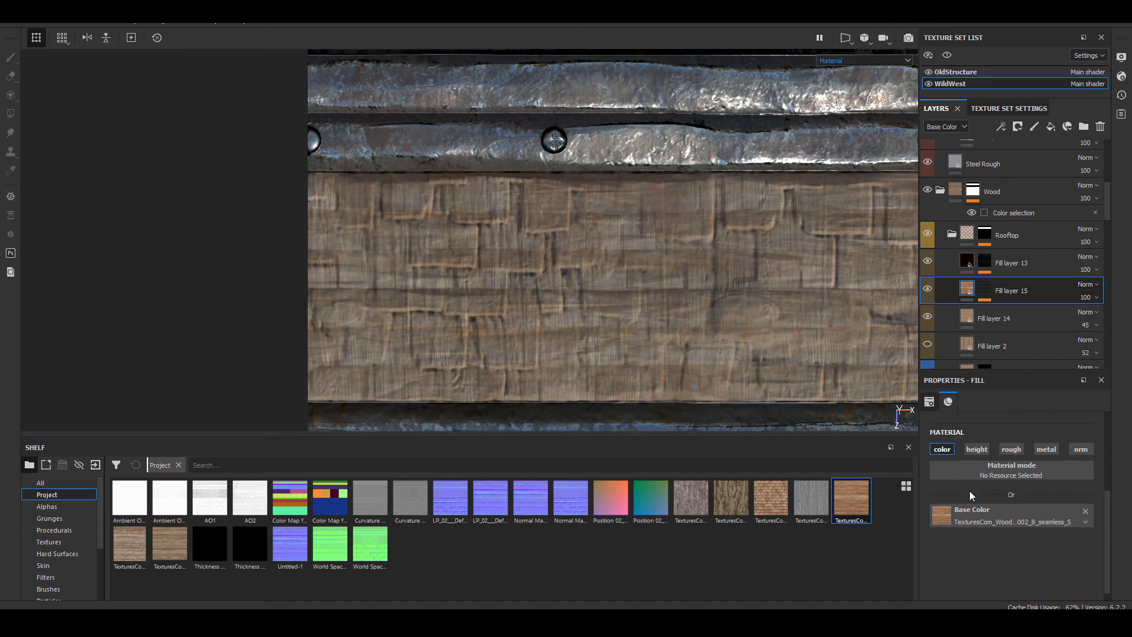
left_click(976, 449)
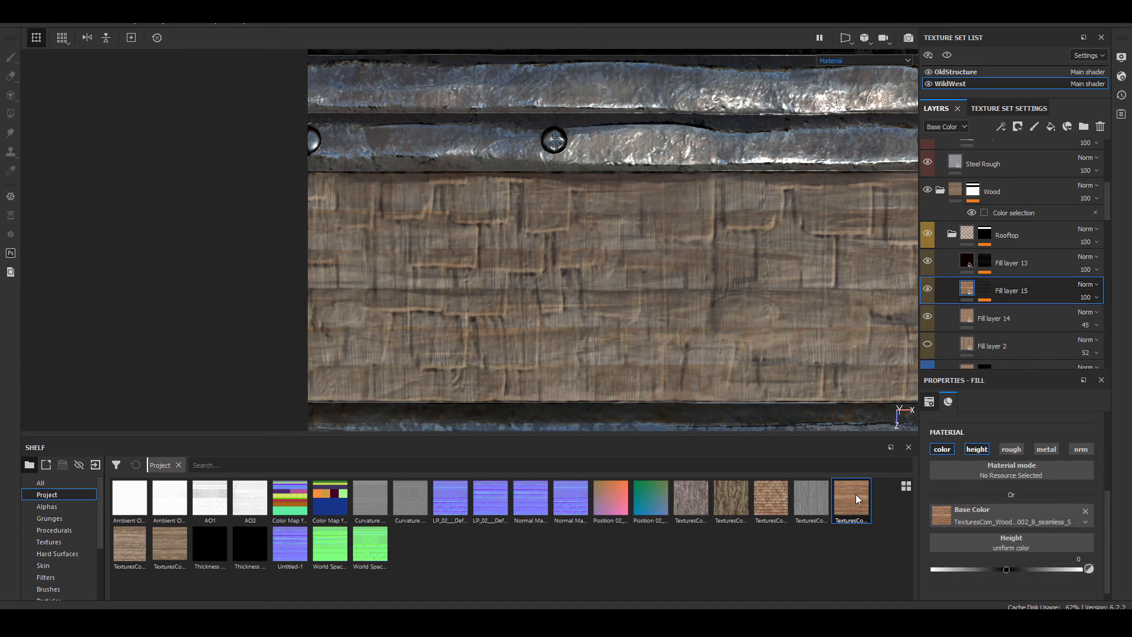
left_click_drag(856, 498, 999, 546)
scroll(548, 332, "up", 2)
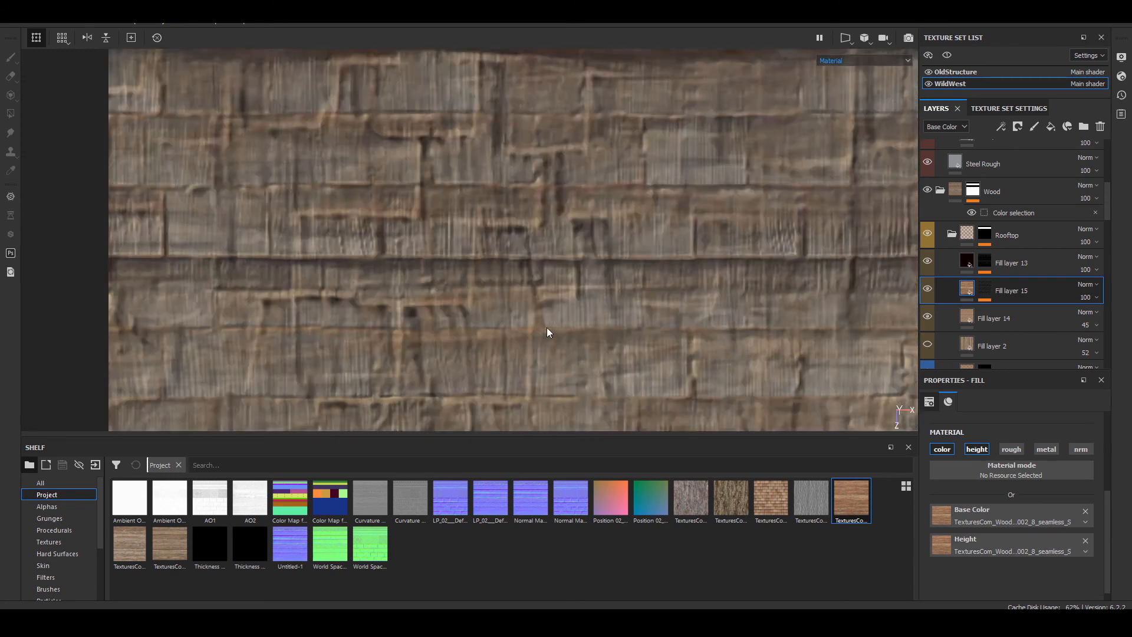
scroll(547, 332, "up", 3)
middle_click_drag(652, 354, 666, 163, "alt")
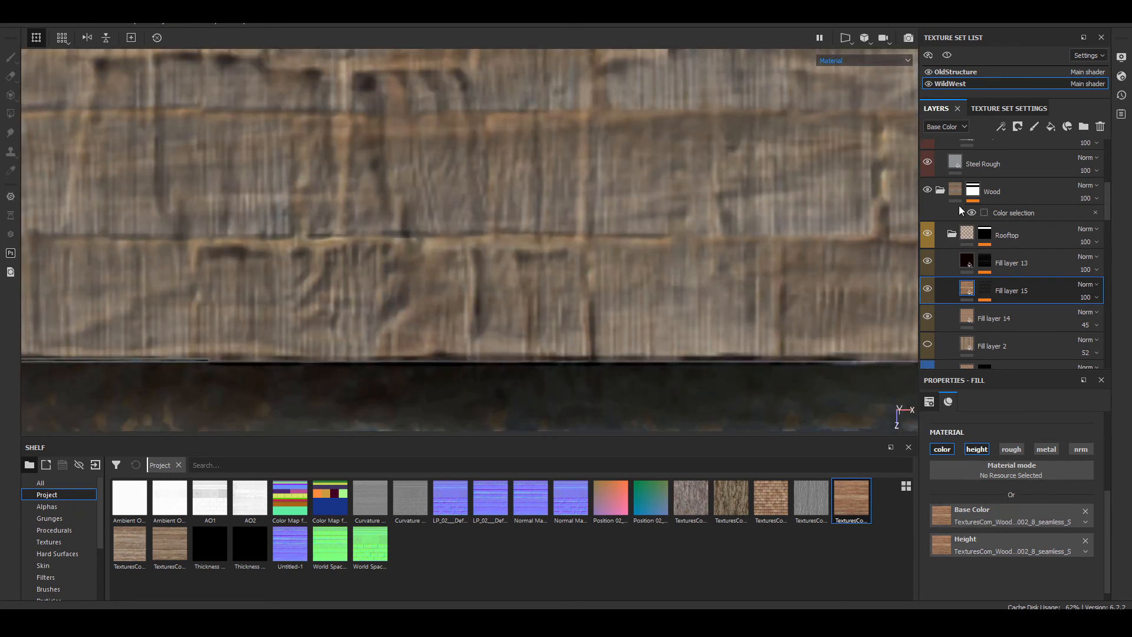
Step: Display the layer stack's Height channel and set Fill layer 15's height opacity to 57
left_click(945, 130)
left_click(946, 145)
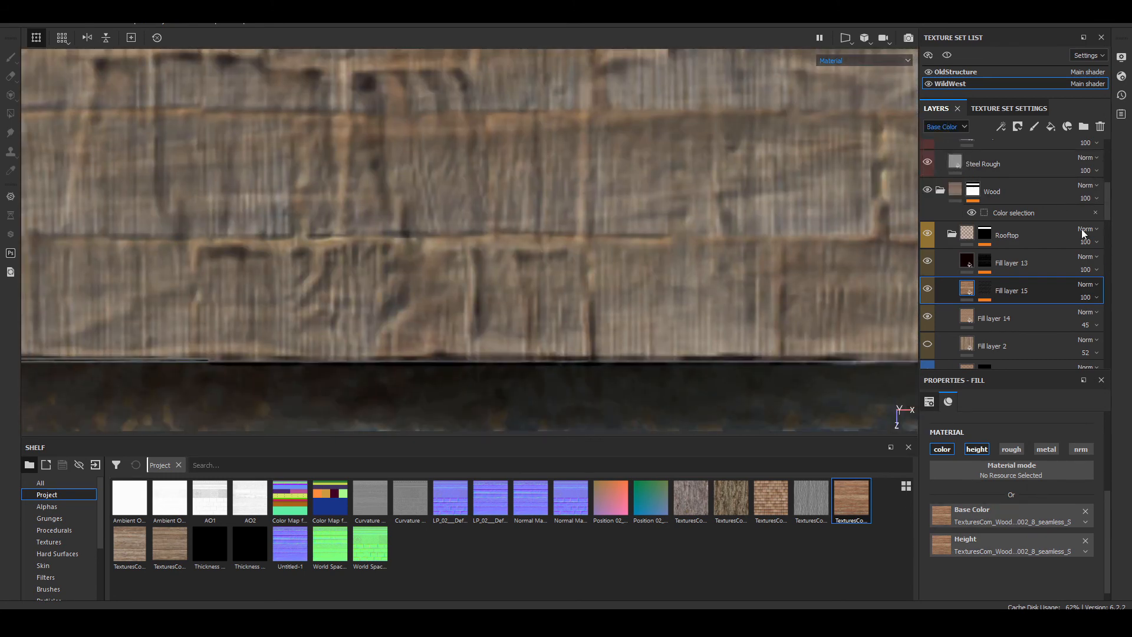
left_click(1084, 297)
left_click(1078, 322)
left_click_drag(1078, 324, 1106, 341)
Step: Add a Levels effect to Fill layer 15's content and raise its Base Color input black point to 0.43
right_click_drag(649, 195, 377, 259, "alt")
middle_click_drag(409, 259, 332, 278, "alt")
scroll(475, 224, "down", 5)
scroll(476, 224, "down", 1)
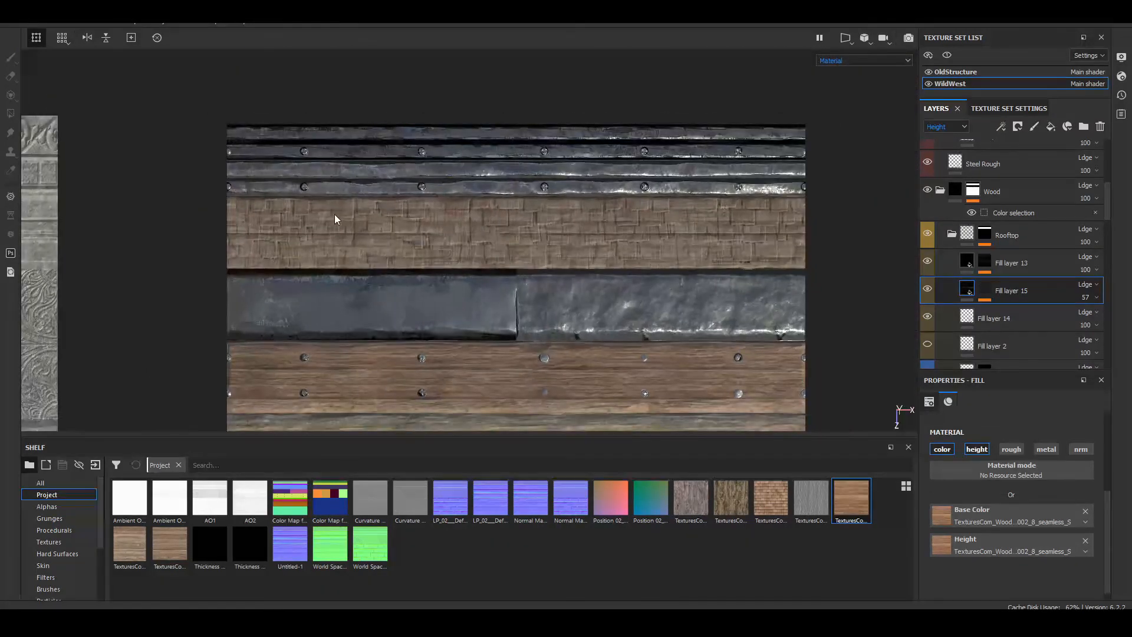
middle_click_drag(336, 218, 538, 229, "alt")
scroll(540, 228, "up", 5)
scroll(539, 232, "up", 3)
left_click(963, 292)
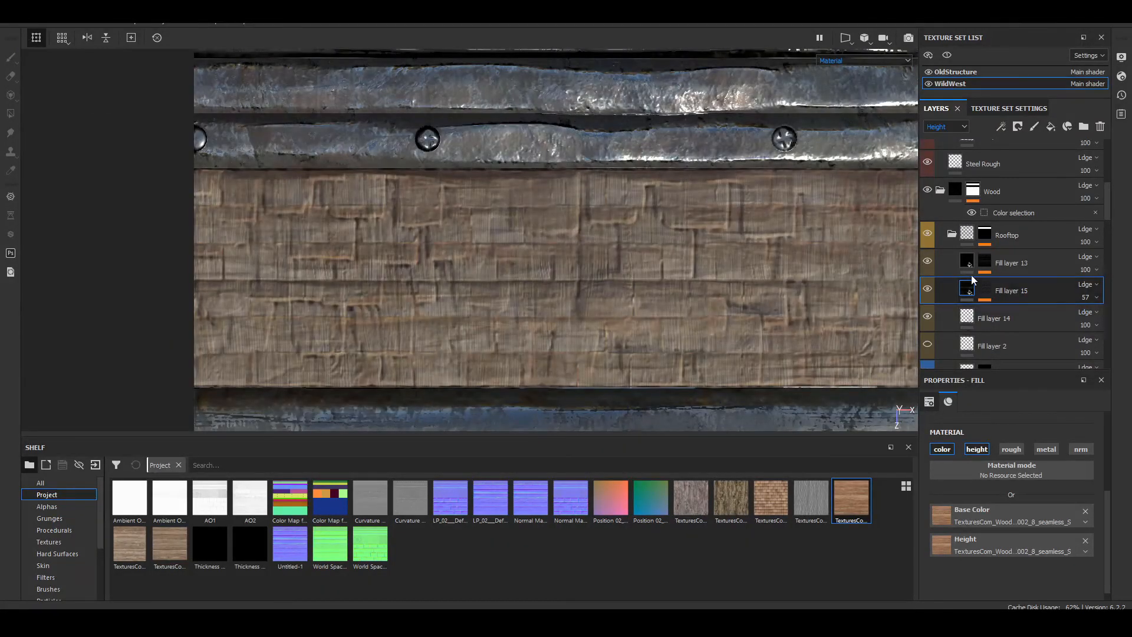
left_click(1000, 126)
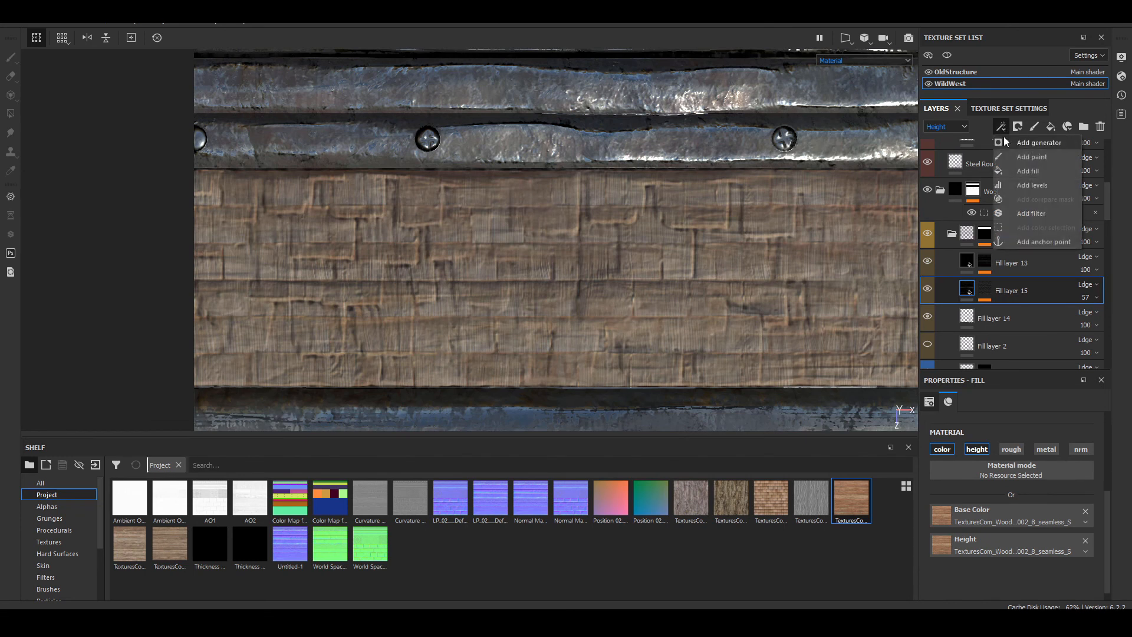
left_click(1056, 187)
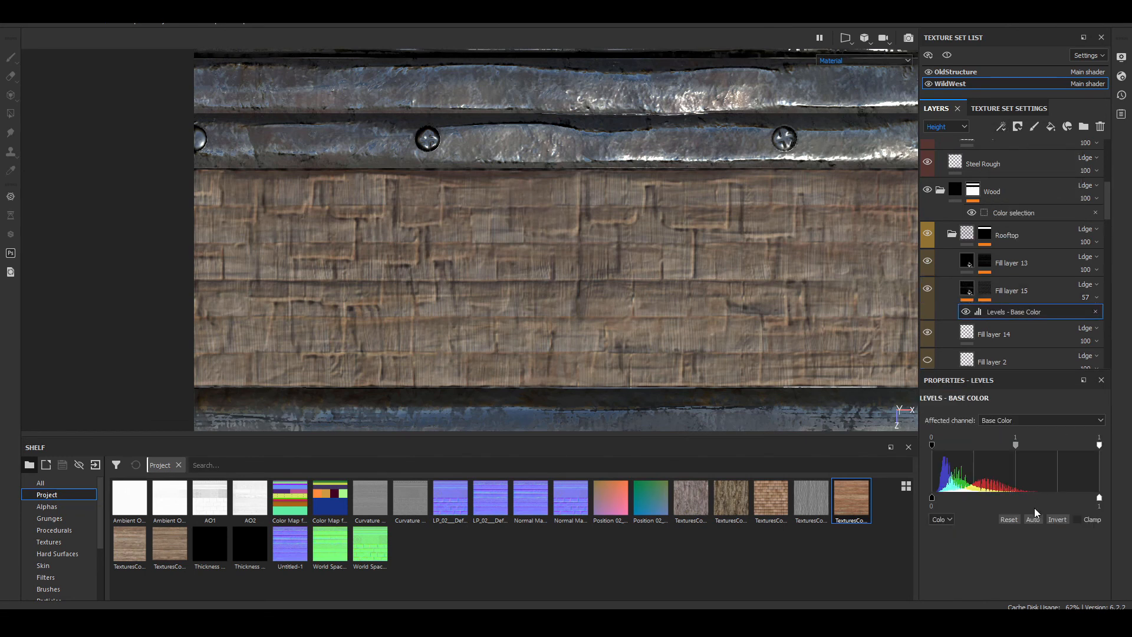
mouse_move(932, 443)
left_mouse_down()
mouse_move(1022, 447)
mouse_move(906, 458)
mouse_move(1032, 476)
mouse_move(1007, 478)
mouse_move(1099, 480)
mouse_move(967, 484)
mouse_move(1060, 493)
mouse_move(967, 493)
mouse_move(1004, 497)
left_mouse_up()
Step: Examine the shingles from an angle with Fill layer 15 hidden and shown, and check the rooftop strip from the front
middle_click_drag(657, 293, 460, 258, "alt")
scroll(461, 257, "down", 5)
left_click_drag(779, 262, 666, 212, "alt")
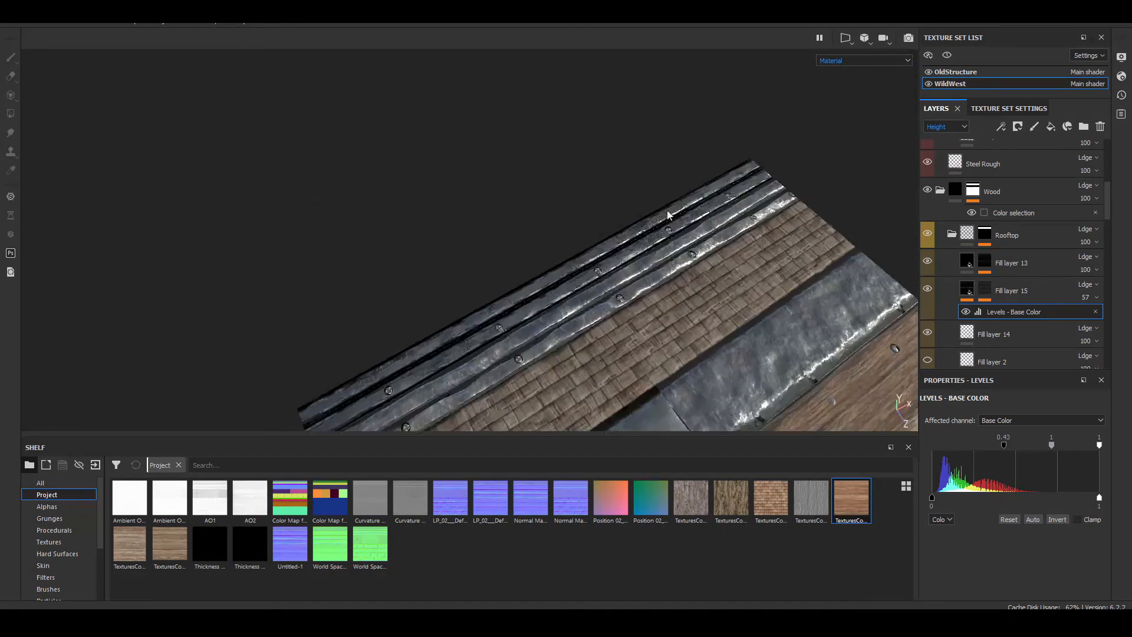
scroll(667, 213, "up", 5)
middle_click_drag(667, 213, 755, 216, "alt")
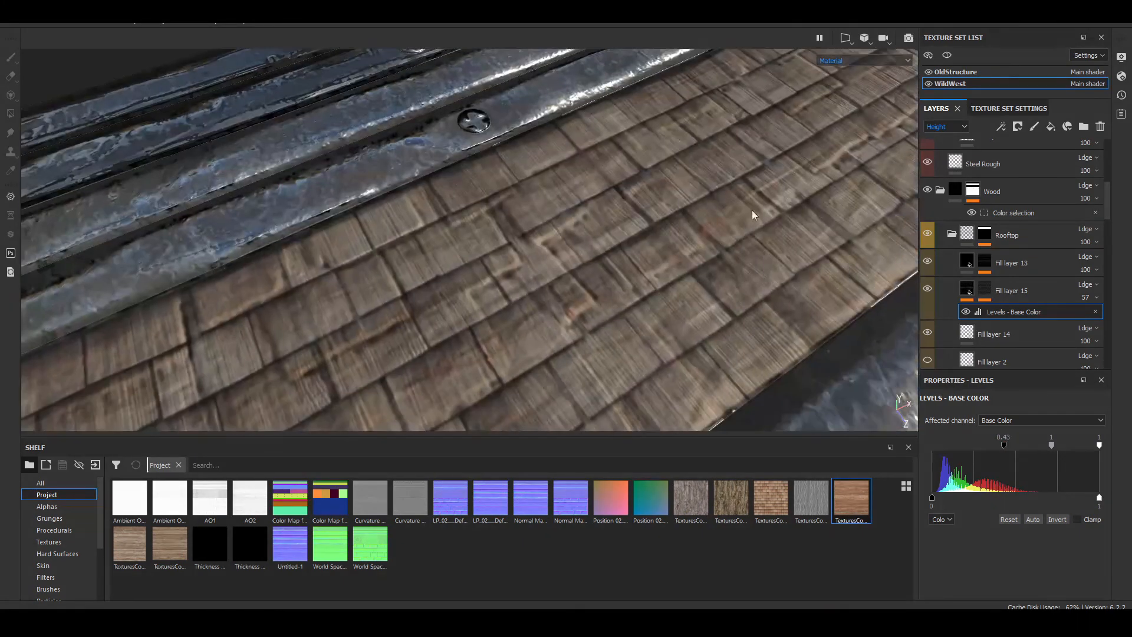
left_click(926, 289)
left_click(927, 290)
left_click(926, 289)
left_click(927, 289)
left_click(927, 290)
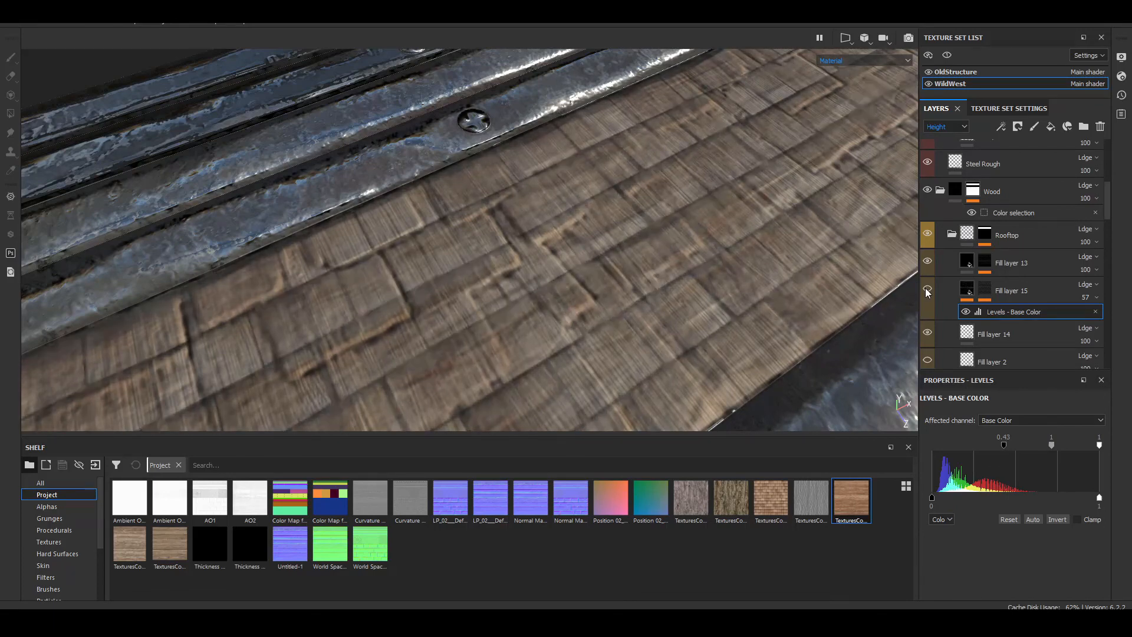
left_click(927, 289)
left_click(927, 290)
left_click(926, 289)
left_click(927, 289)
left_click(927, 289)
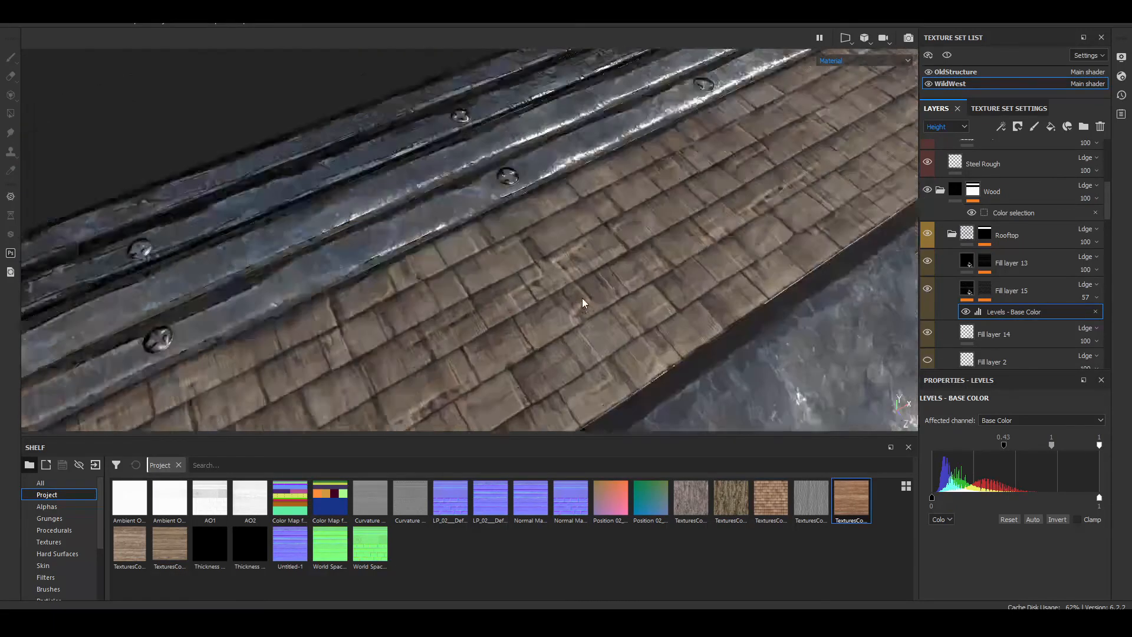
right_click_drag(584, 303, 749, 213, "alt")
left_click_drag(748, 212, 622, 281, "alt")
middle_click_drag(614, 278, 763, 318, "alt")
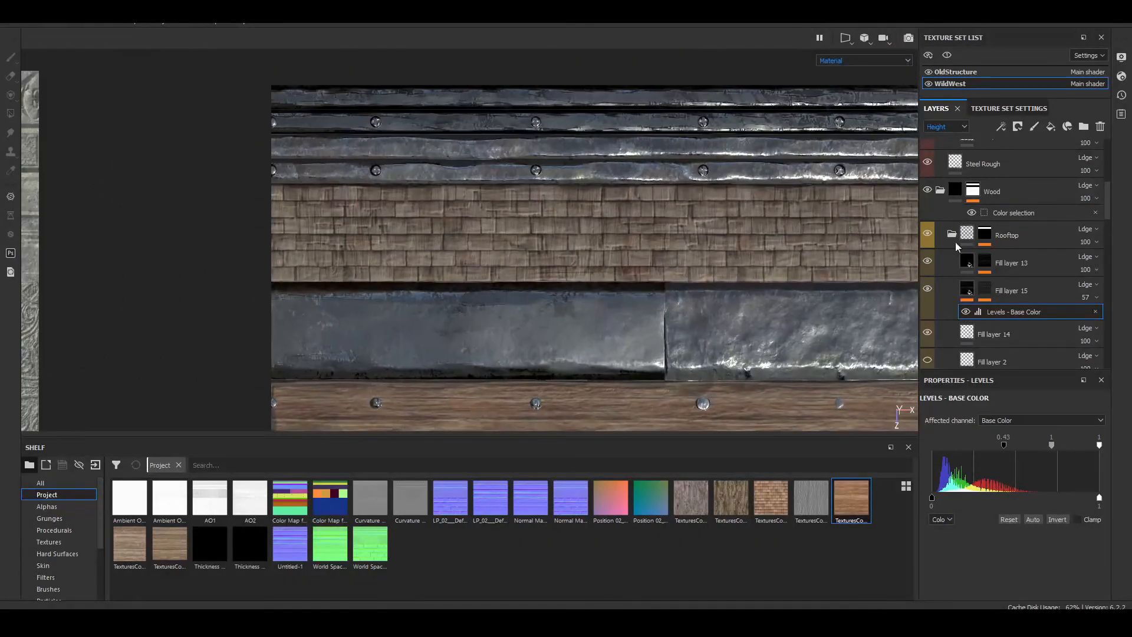
Step: Collapse the Metal folder and add a new paint layer above it at the top of the layer stack
left_click(967, 289)
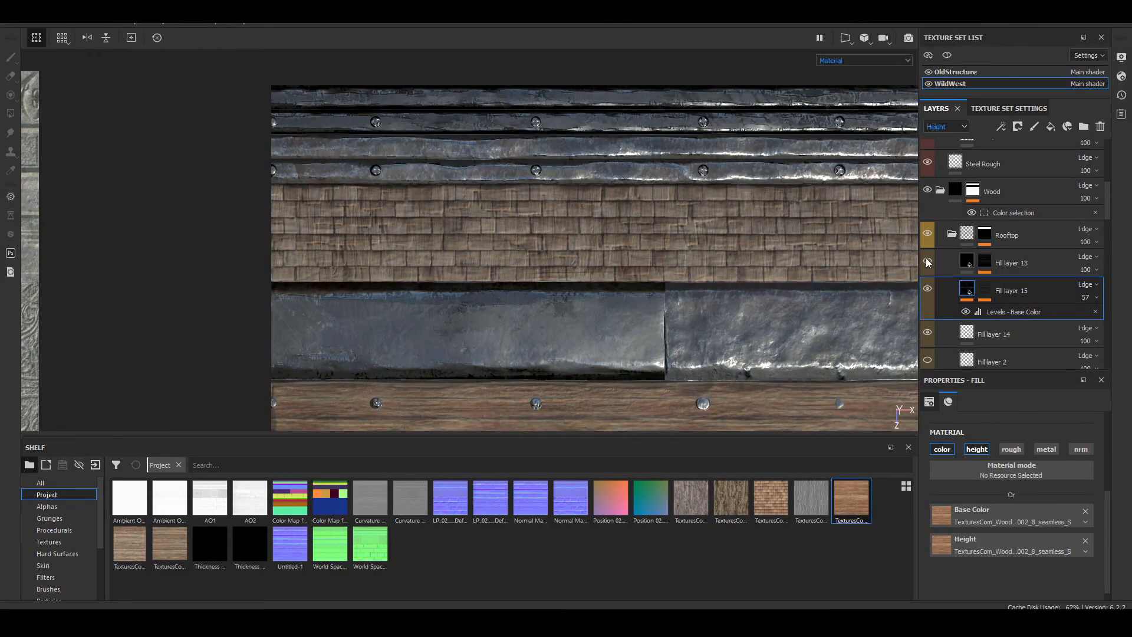
left_click(967, 265)
scroll(1043, 225, "up", 10)
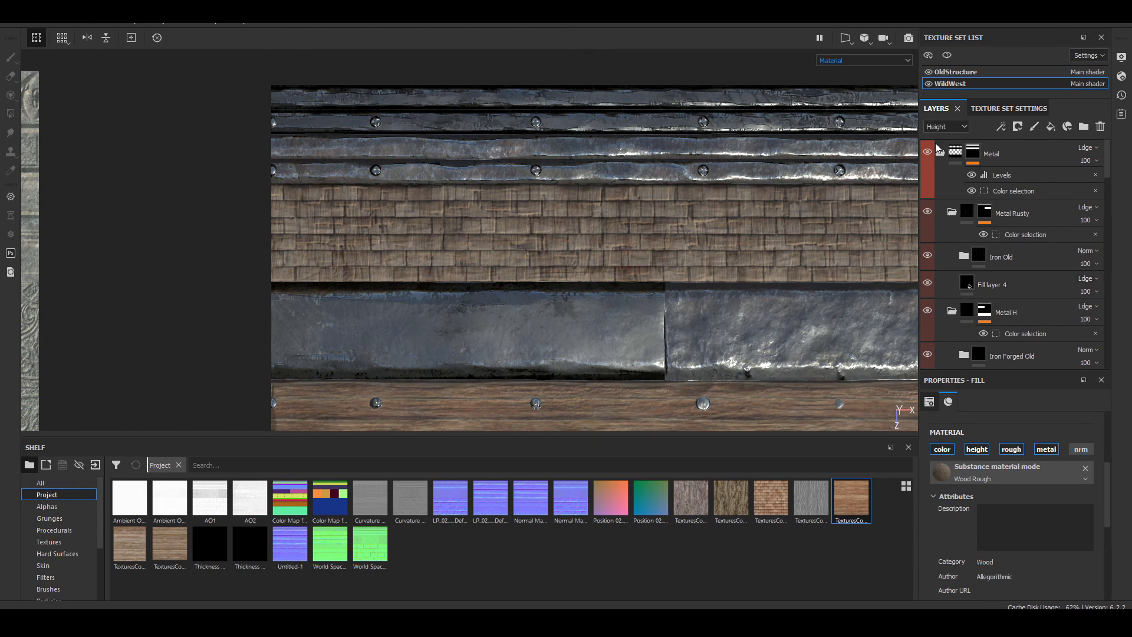
left_click(940, 151)
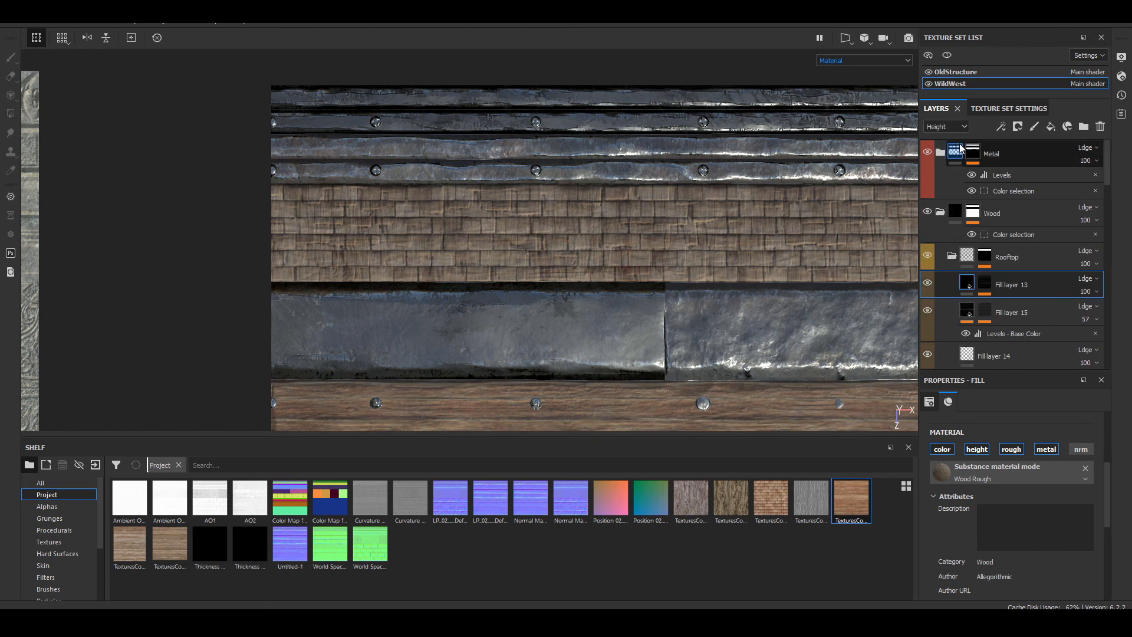
left_click(955, 152)
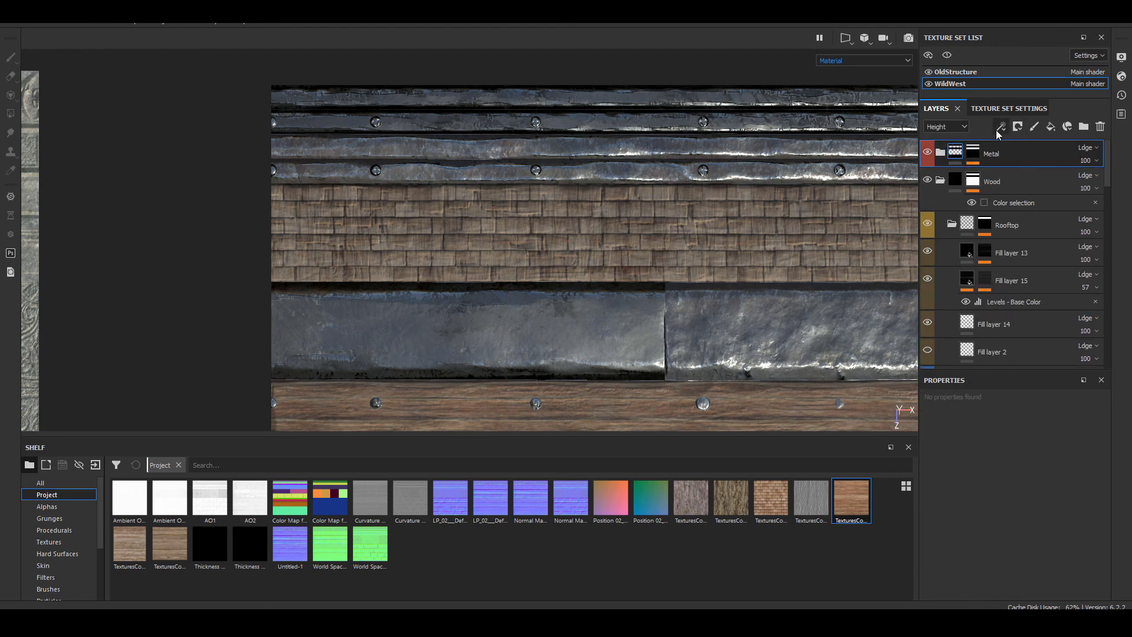
left_click(1035, 132)
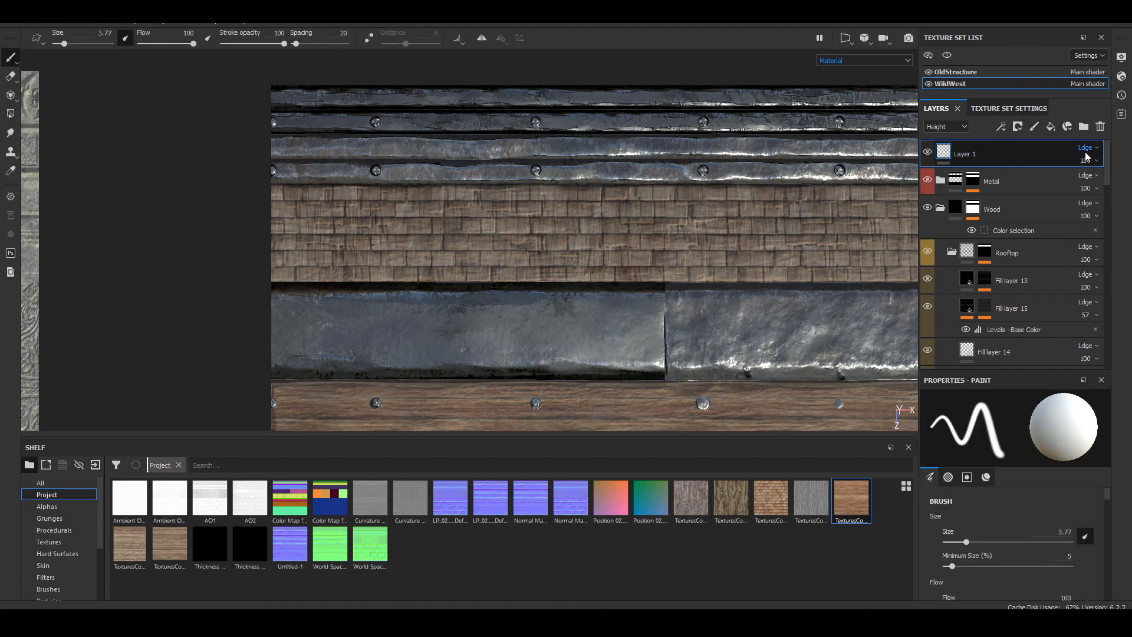
Step: Display the Base Color channel in the layer stack and set Layer 1's blend mode to Passthrough
left_click(946, 127)
left_click(942, 138)
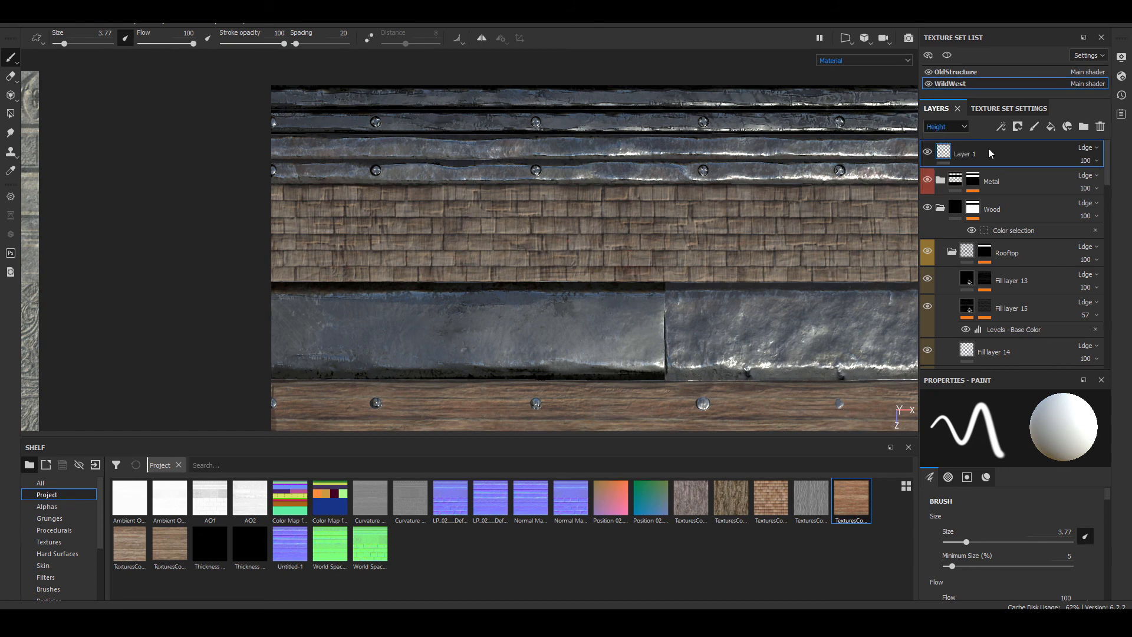
left_click(1085, 148)
left_click(1054, 165)
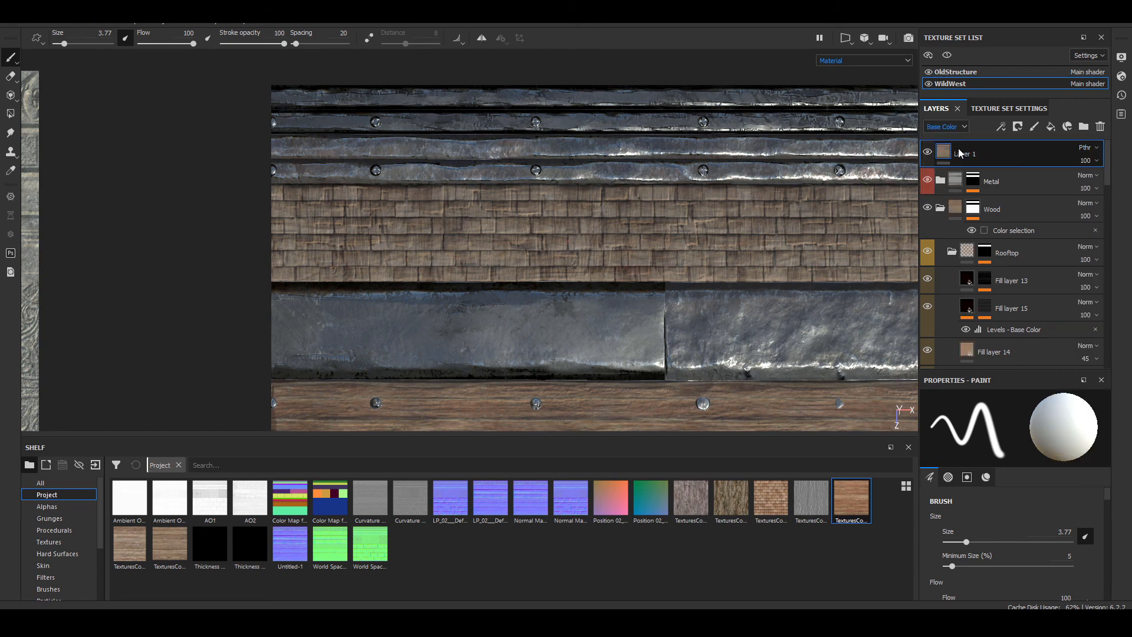
Step: Add a filter effect to Layer 1 and assign the Sharpen filter to it
right_click(958, 147)
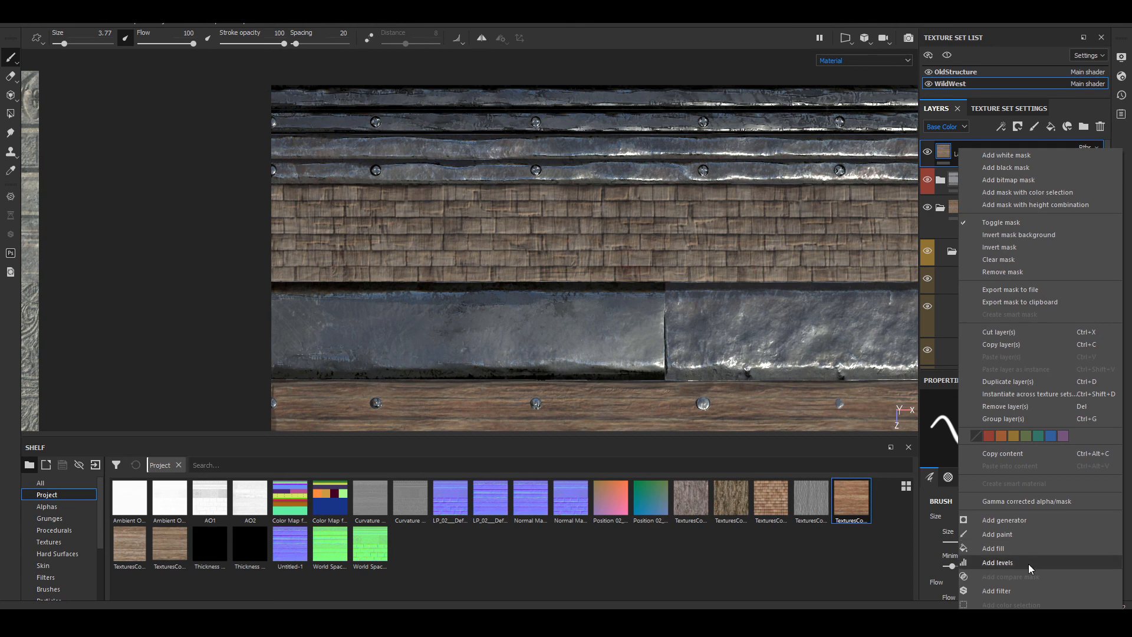
left_click(1021, 588)
left_click(1003, 442)
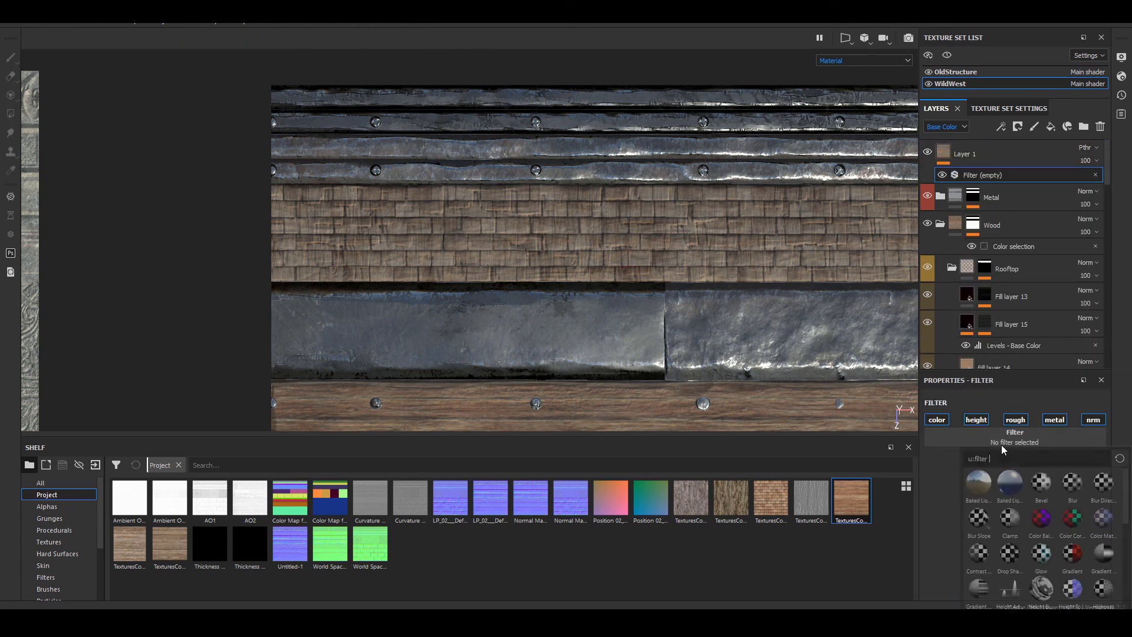
type("sh")
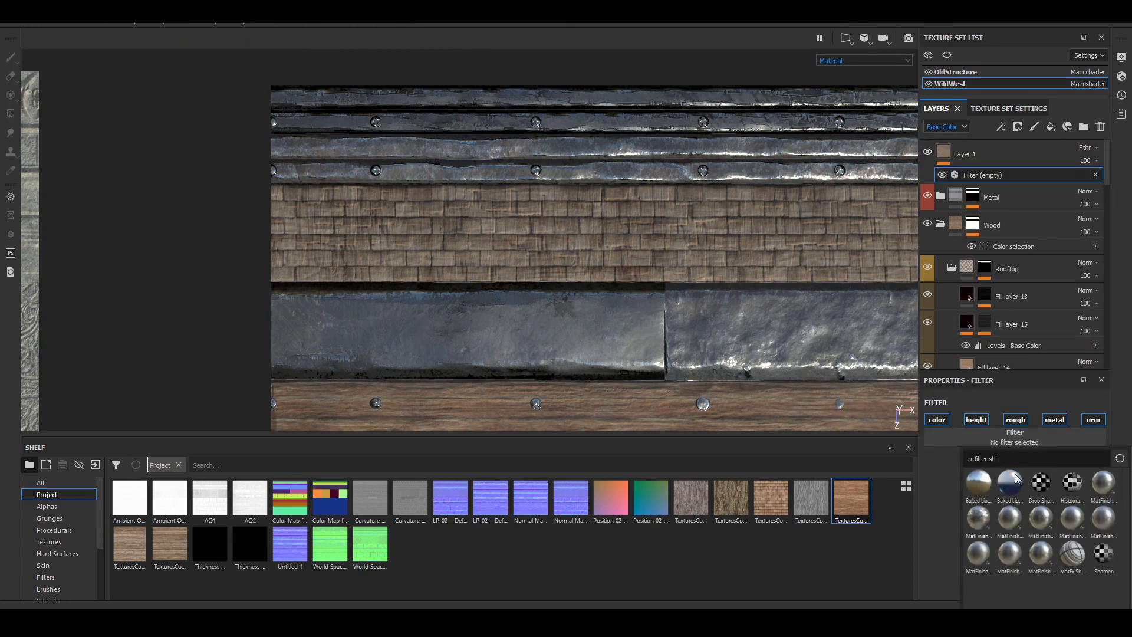
type("arpe")
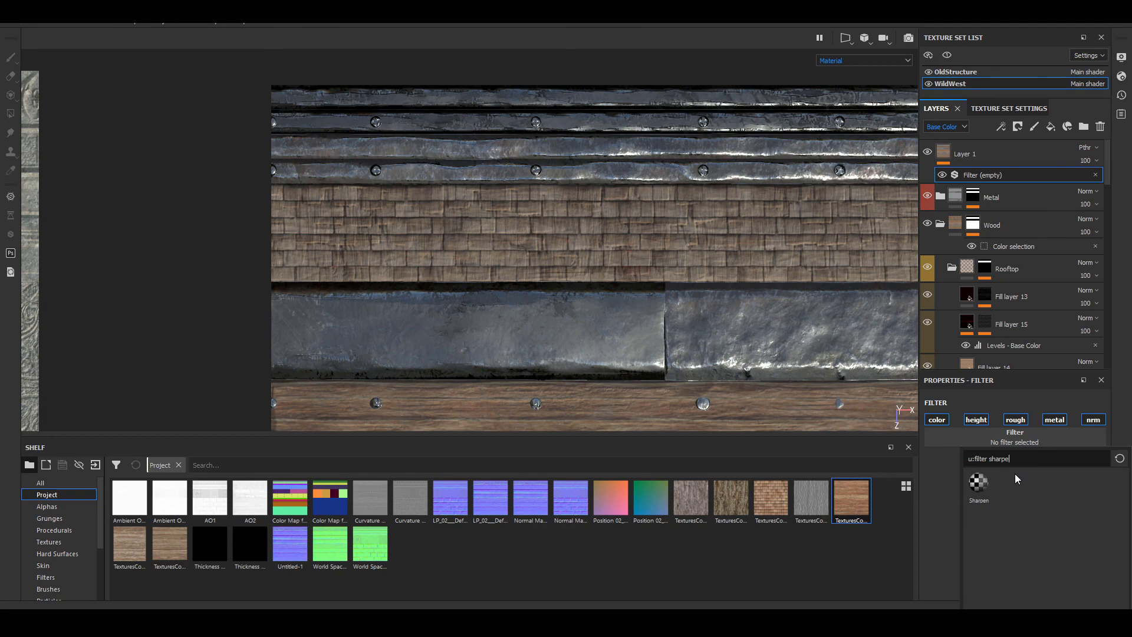
left_click(976, 482)
Step: Compare the wood surfaces with Layer 1 hidden and shown, and set the Sharpen filter's intensity to 0.4
scroll(571, 230, "up", 8)
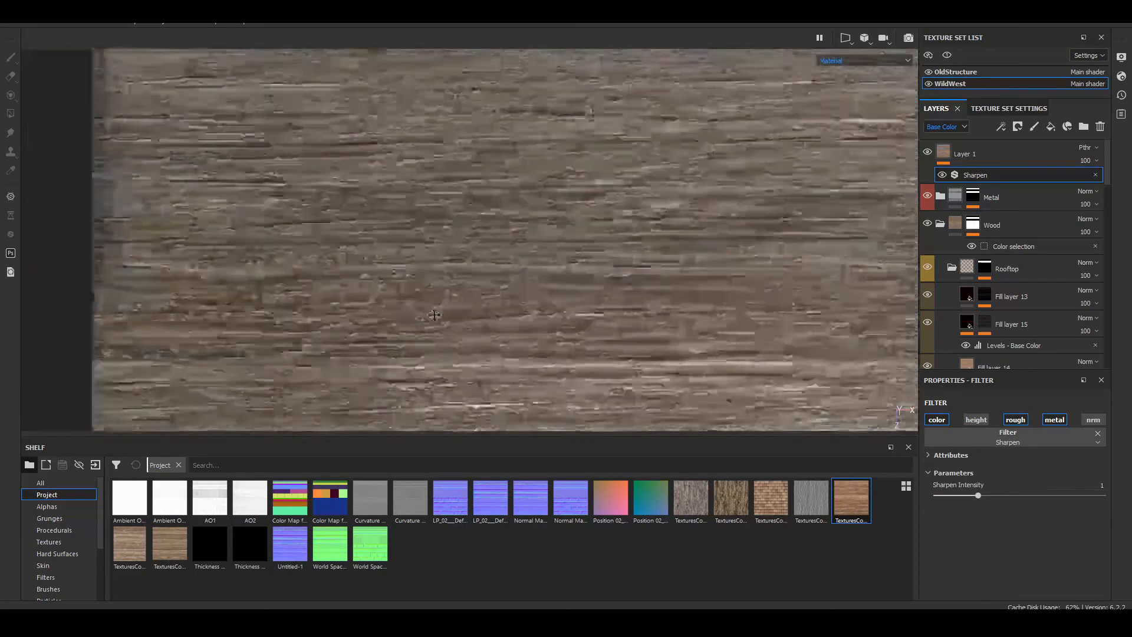
middle_click_drag(433, 315, 642, 349)
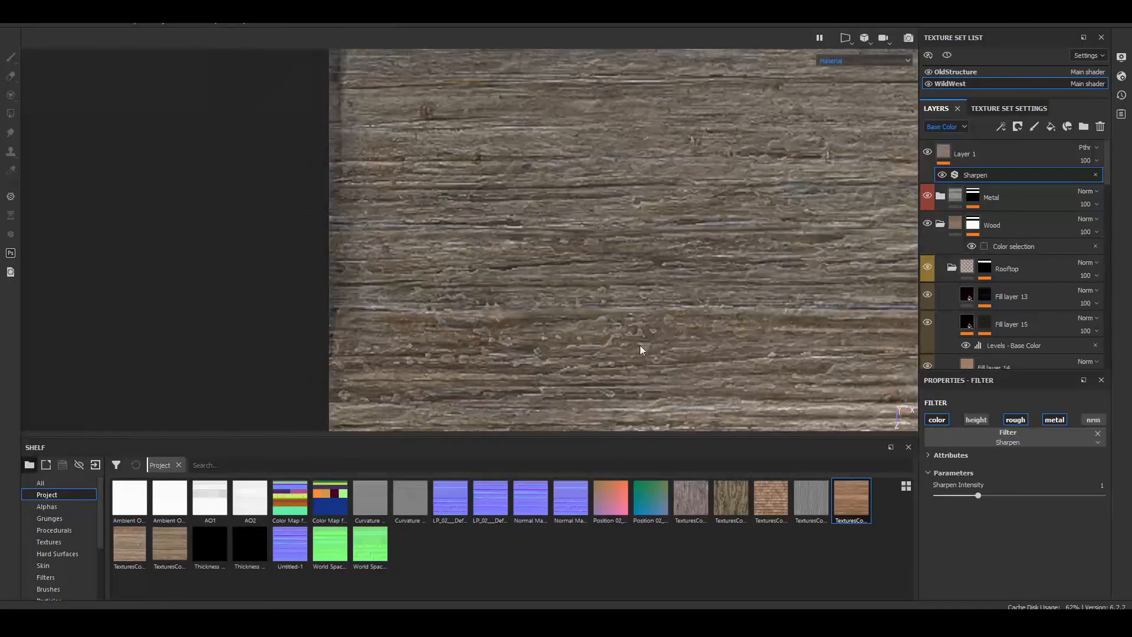
left_click(929, 155)
left_click(929, 155)
middle_click_drag(695, 113, 317, 281, "alt")
scroll(577, 276, "down", 3)
middle_click_drag(558, 157, 541, 346, "alt")
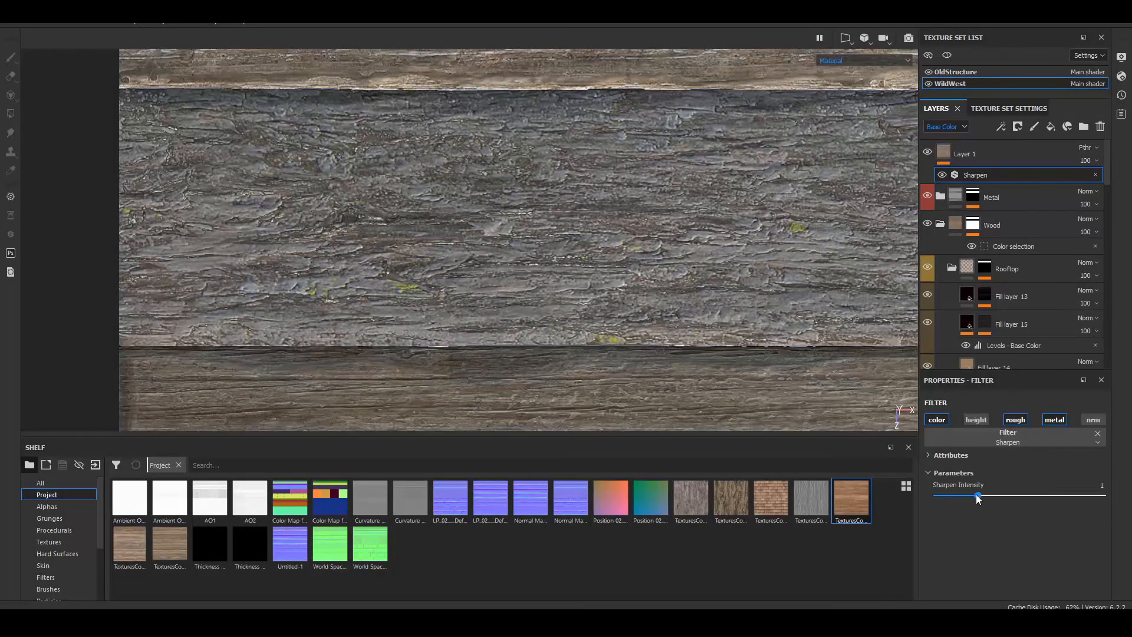
left_click_drag(977, 495, 953, 516)
Step: Examine the sharpened wood planks, metal strips, bolts and rooftop shingles across the trim sheet
middle_click_drag(745, 190, 627, 319, "alt")
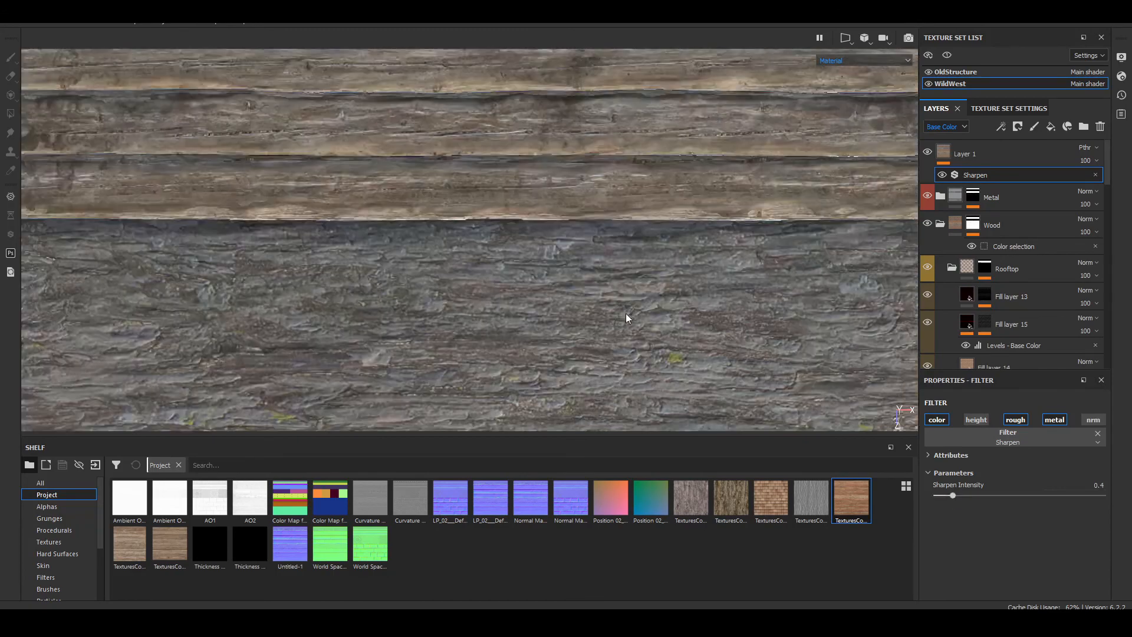
middle_click_drag(715, 110, 763, 300, "alt")
middle_click_drag(571, 136, 555, 289, "alt")
right_click_drag(566, 194, 643, 200, "alt")
middle_click_drag(760, 127, 647, 219, "alt")
right_click_drag(647, 218, 526, 236, "alt")
middle_click_drag(526, 236, 647, 217, "alt")
middle_click_drag(526, 154, 581, 225, "alt")
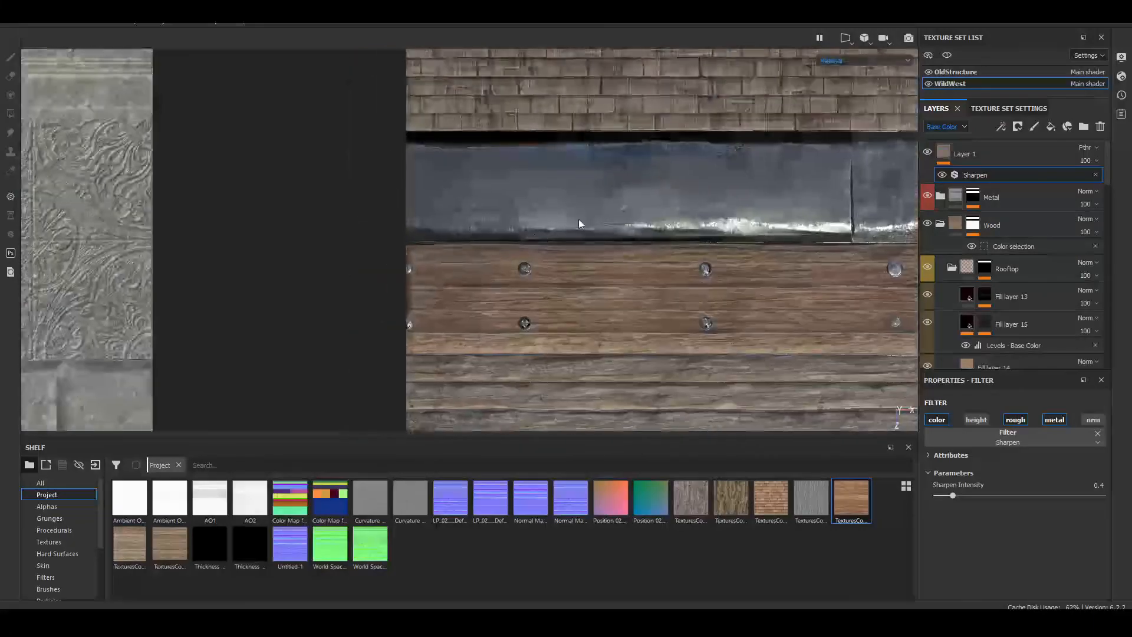
right_click_drag(519, 263, 609, 313, "alt")
middle_click_drag(609, 313, 547, 280, "alt")
right_click_drag(547, 279, 518, 310, "alt")
scroll(528, 303, "down", 9)
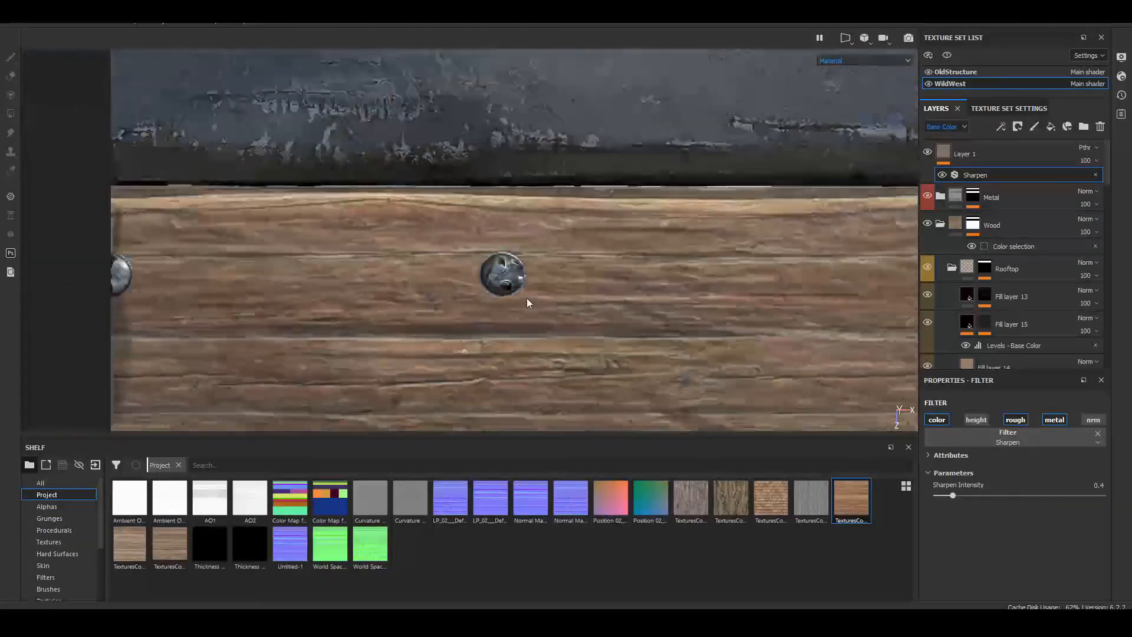
middle_click_drag(641, 219, 430, 383, "alt")
middle_click_drag(556, 228, 542, 303, "alt")
right_click_drag(542, 304, 624, 303, "alt")
right_click_drag(625, 303, 396, 305, "shift")
scroll(460, 298, "down", 10)
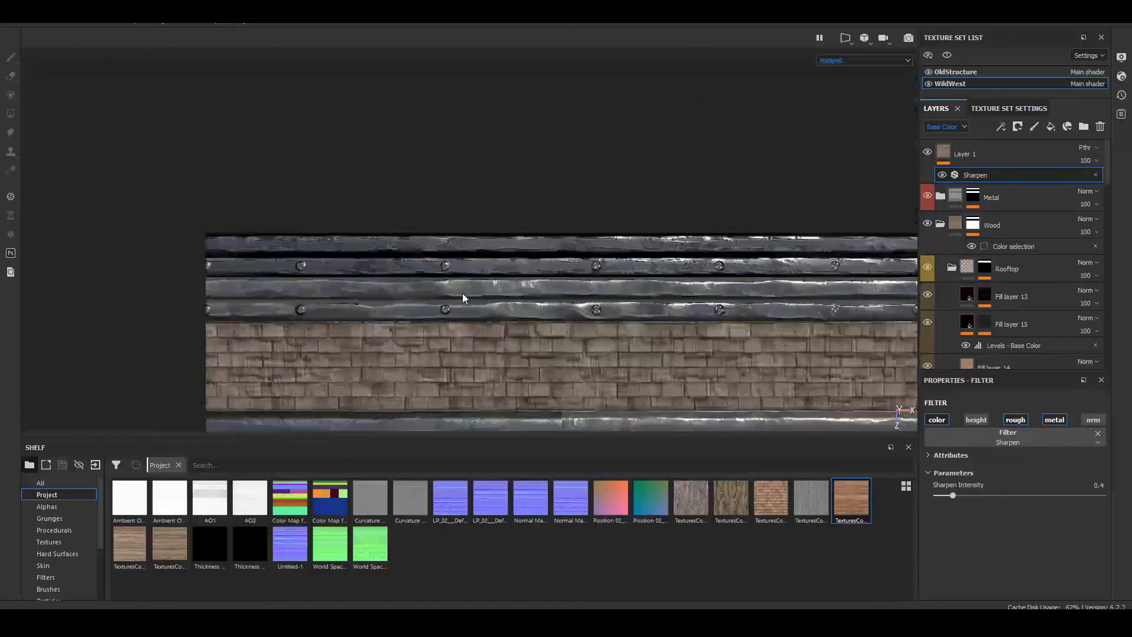
Step: Inspect the sharpened rooftop shingles up close and select Fill layer 13 in the Rooftop group
middle_click_drag(409, 337, 495, 242, "alt")
scroll(445, 217, "up", 3)
scroll(445, 217, "up", 5)
right_click_drag(497, 253, 582, 306, "shift")
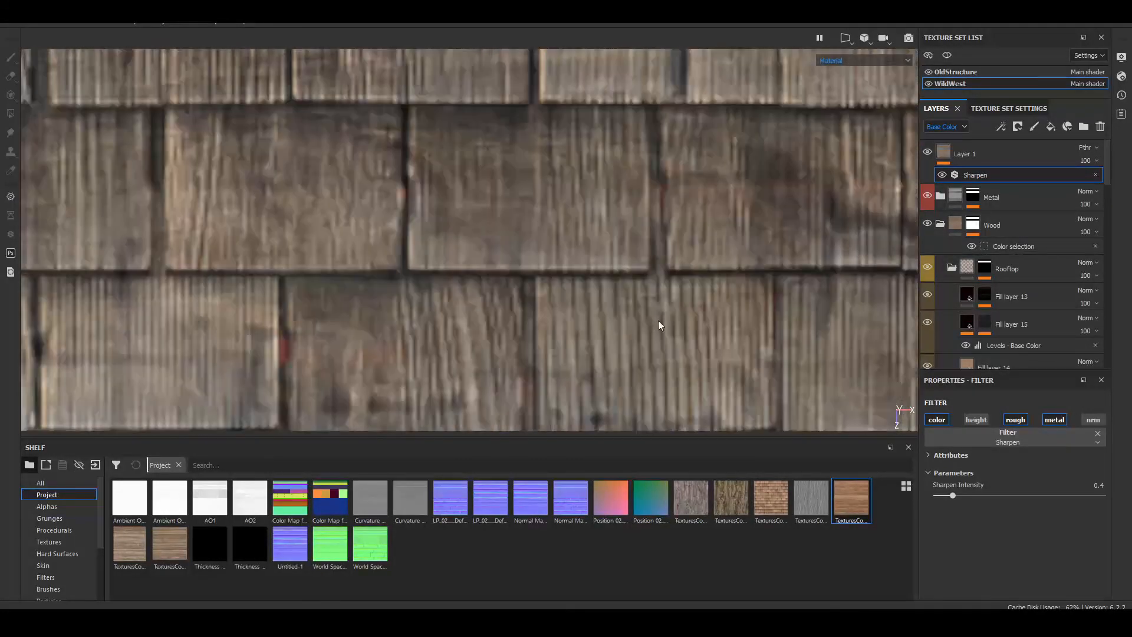
middle_click_drag(744, 200, 412, 204, "alt")
scroll(412, 205, "down", 3)
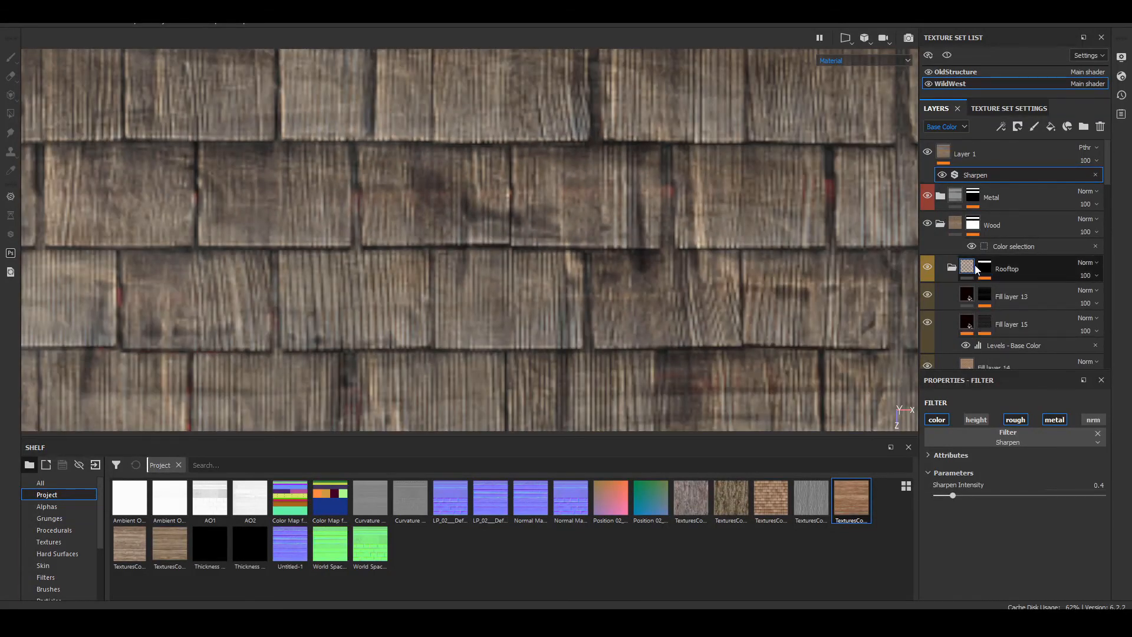
left_click(967, 295)
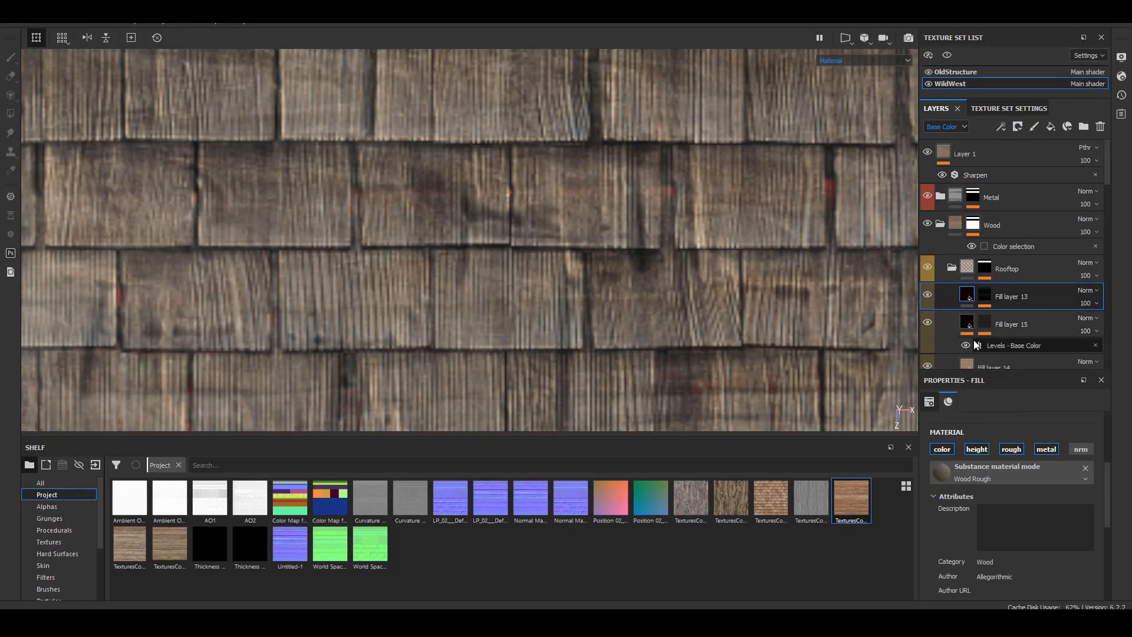
Step: Copy WildWest's Layer 1 with its Sharpen filter into the OldStructure texture set, above the Ground Gravel layer
left_click(955, 154)
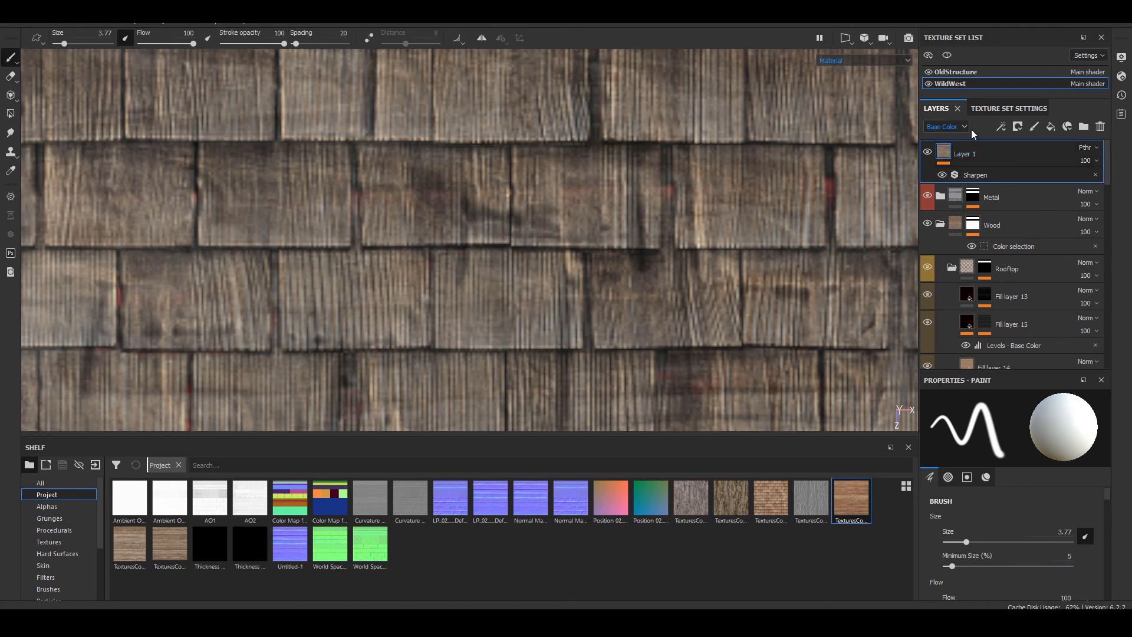
left_click(955, 72)
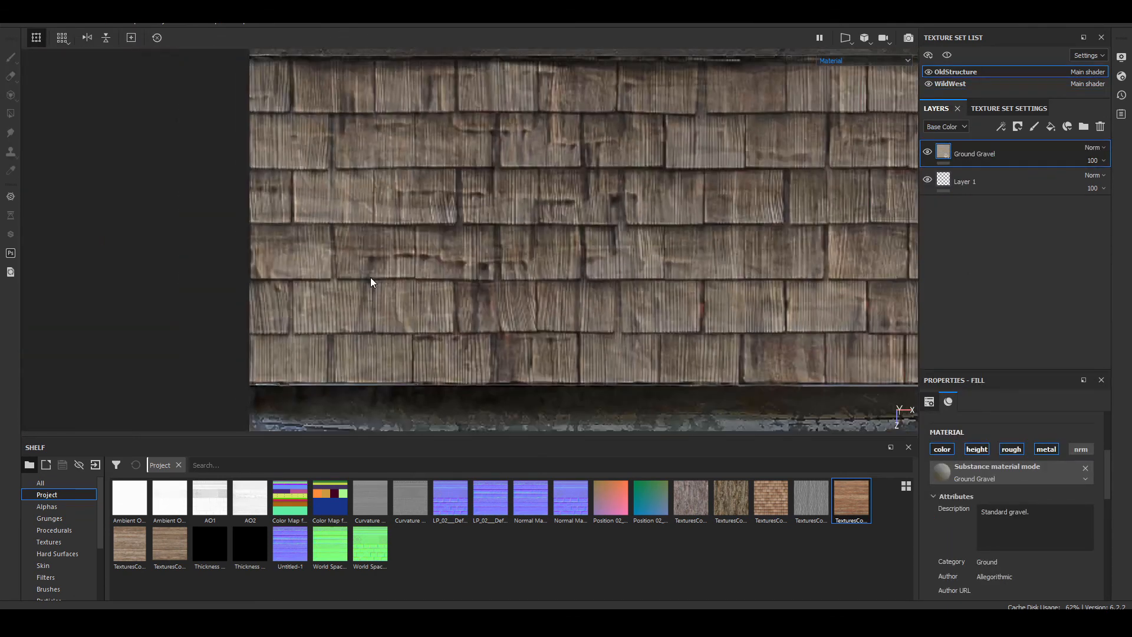
scroll(370, 277, "down", 8)
middle_click_drag(259, 271, 519, 273, "alt")
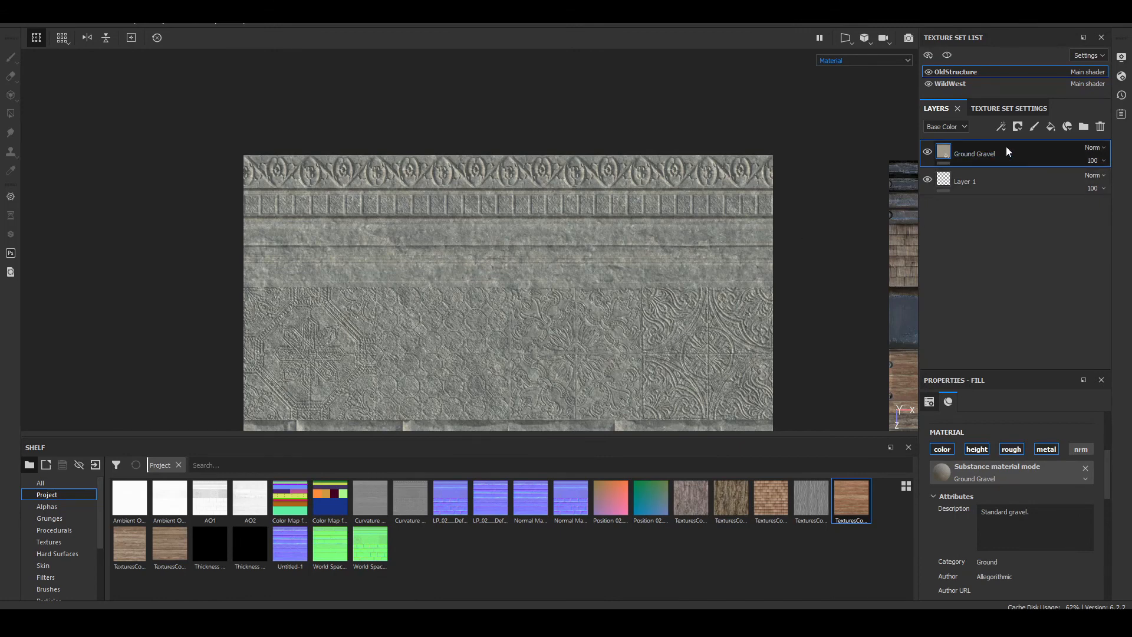
key("ctrl+v")
scroll(513, 336, "up", 7)
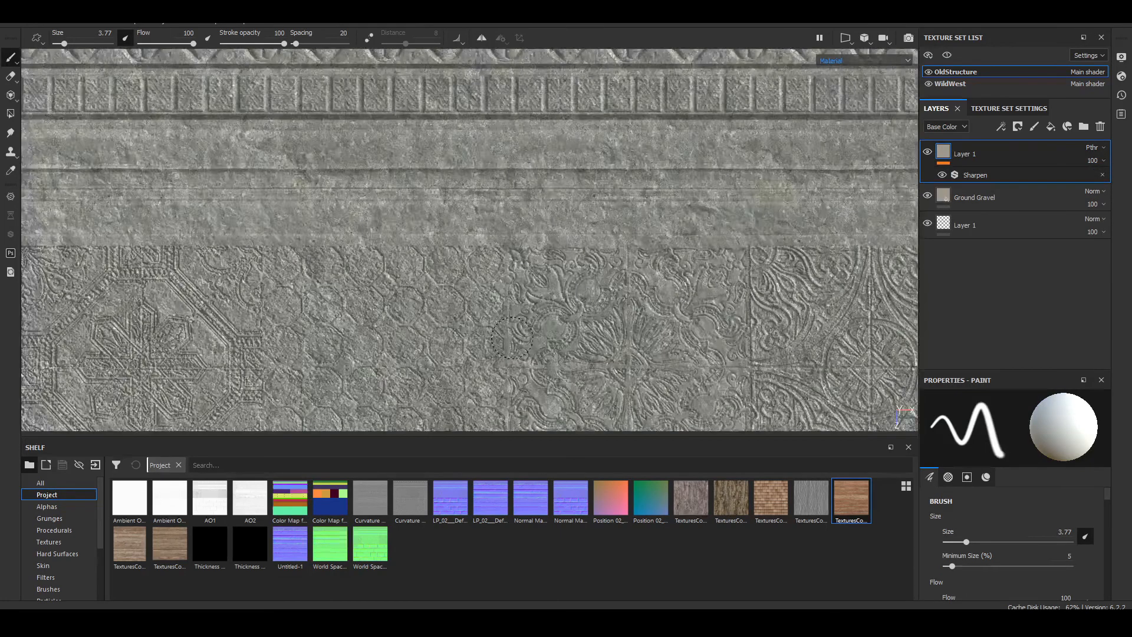
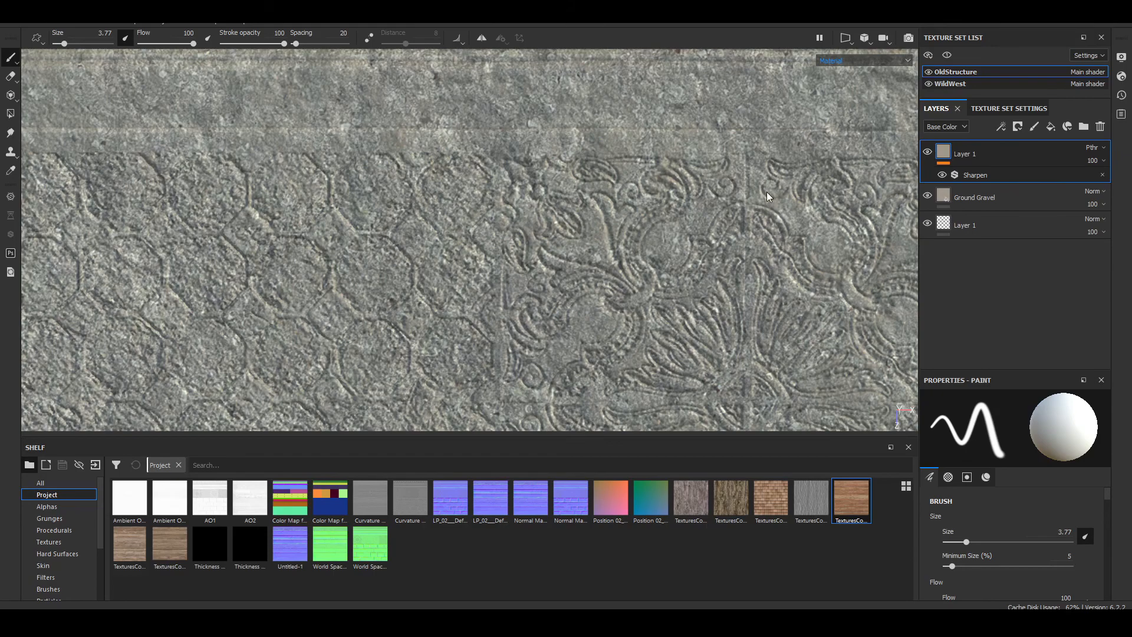
Step: Switch to the WildWest texture set and copy the mask of Fill layer 15 in the Rooftop group
middle_click_drag(766, 192, 260, 193, "alt")
scroll(501, 227, "down", 5)
middle_click_drag(678, 247, 342, 215, "alt")
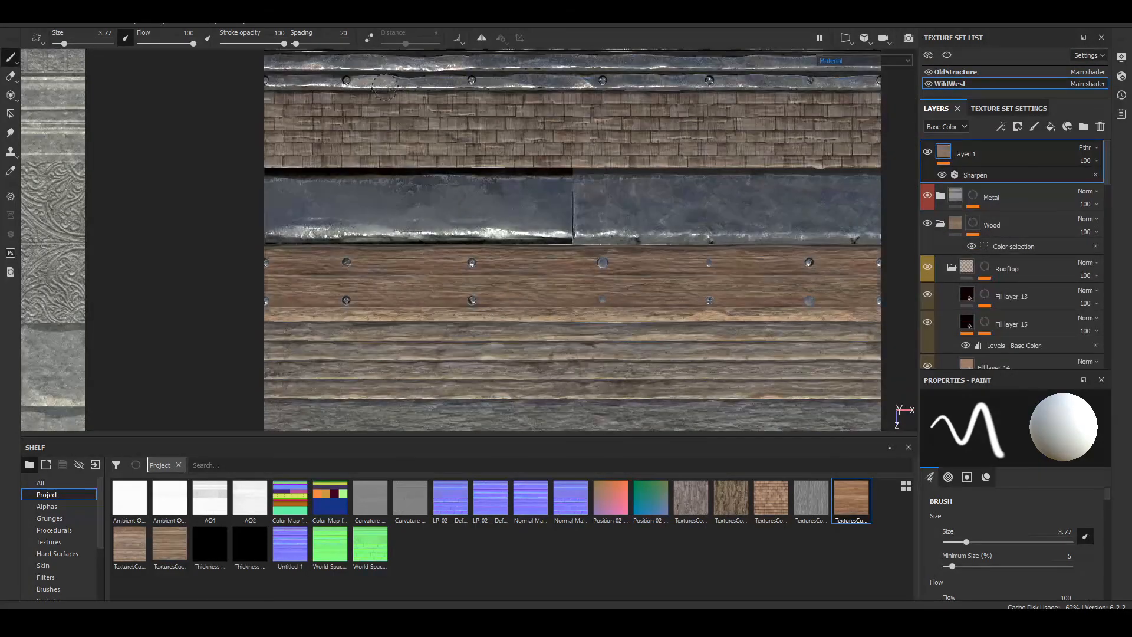
scroll(383, 88, "up", 8)
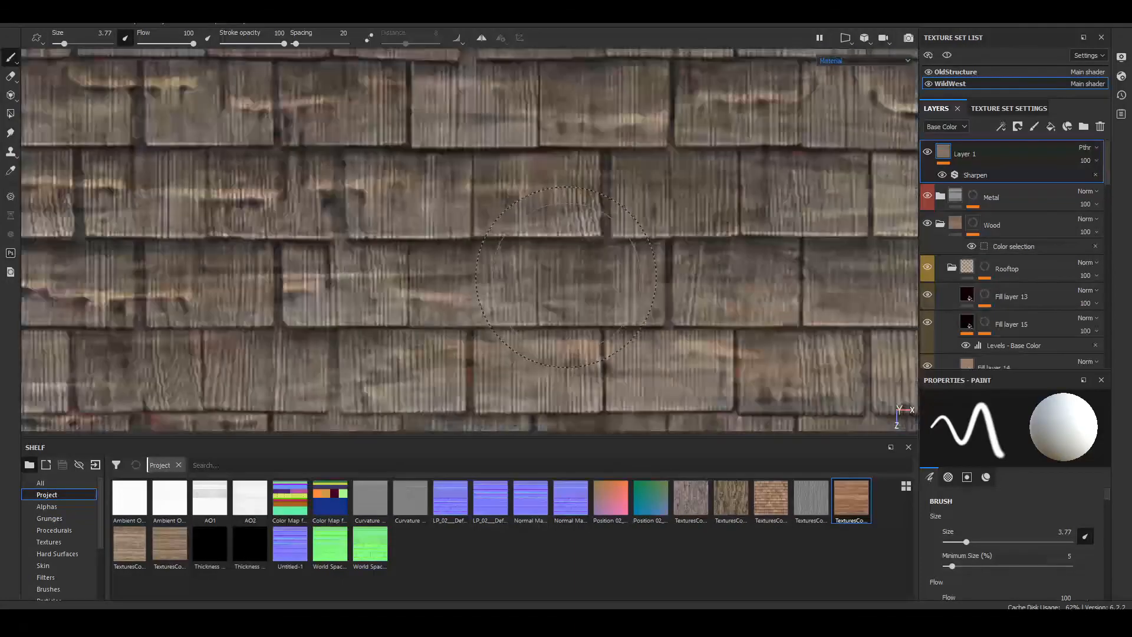
scroll(566, 277, "down", 6)
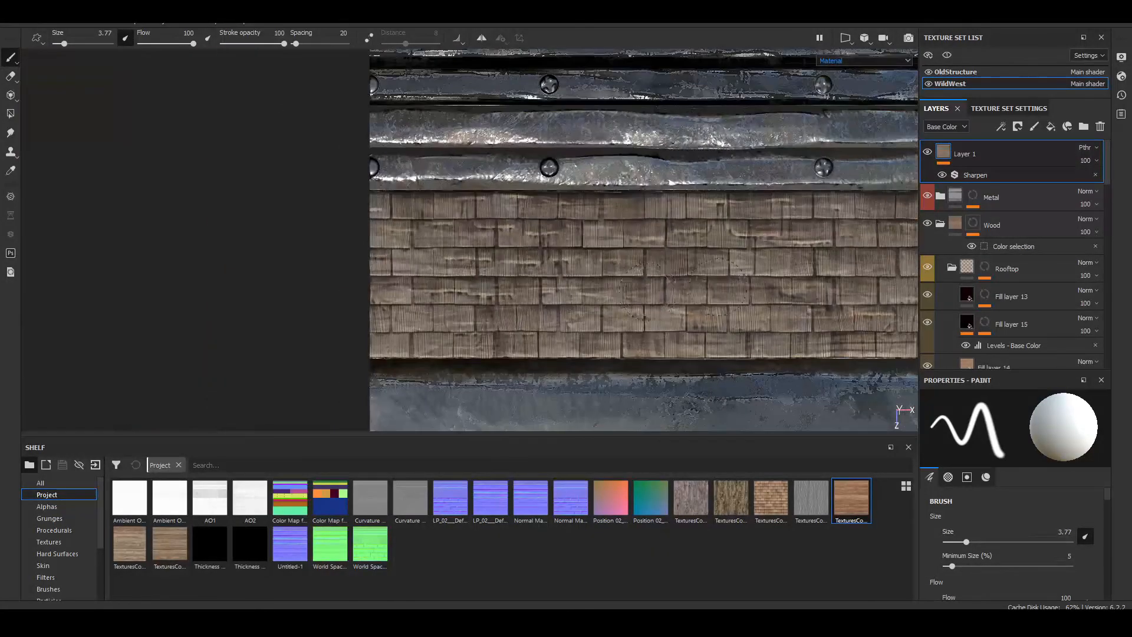
middle_click_drag(684, 289, 541, 287, "alt")
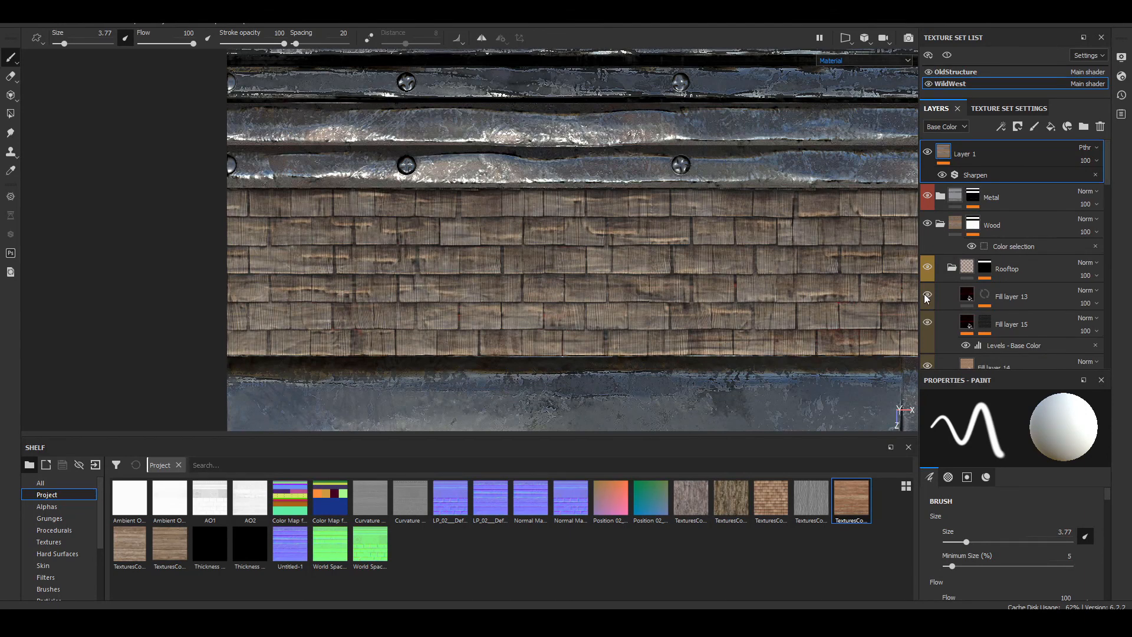
left_click(967, 298)
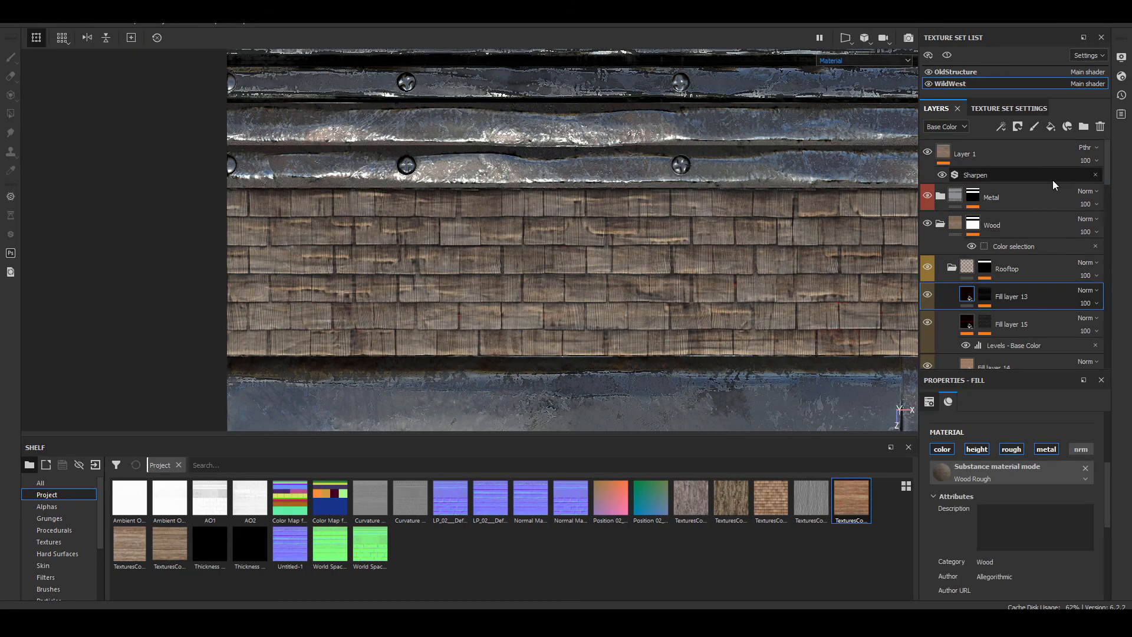
left_click(984, 324)
right_click(984, 324)
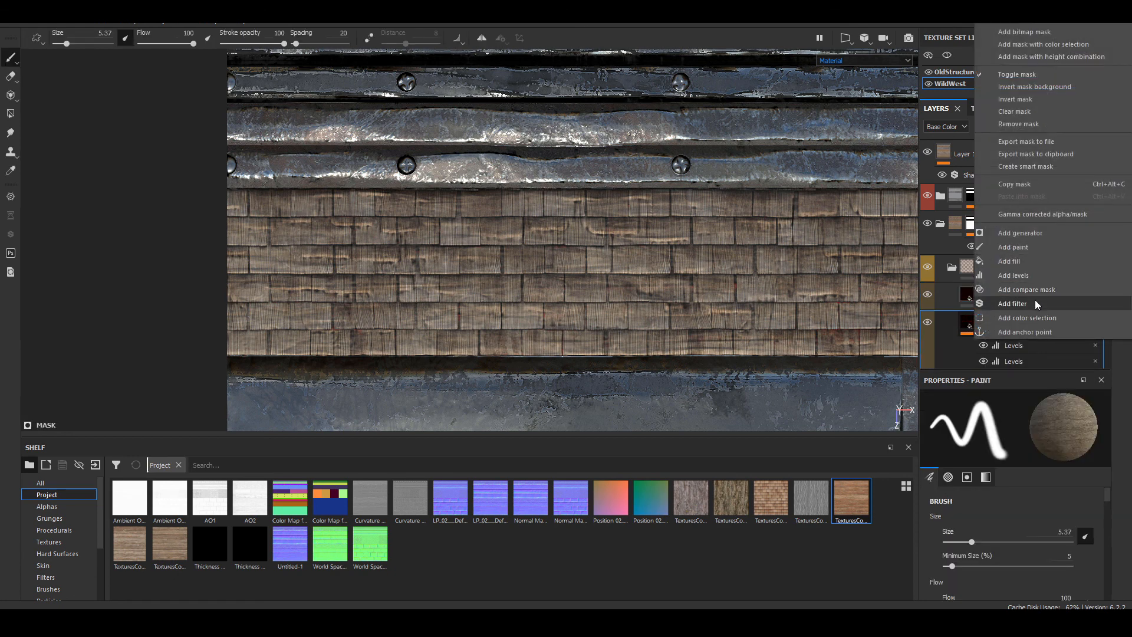
left_click(1031, 185)
Step: Add a fill layer above Fill layer 13, give it a black mask, and paste the copied mask into it
left_click(965, 300)
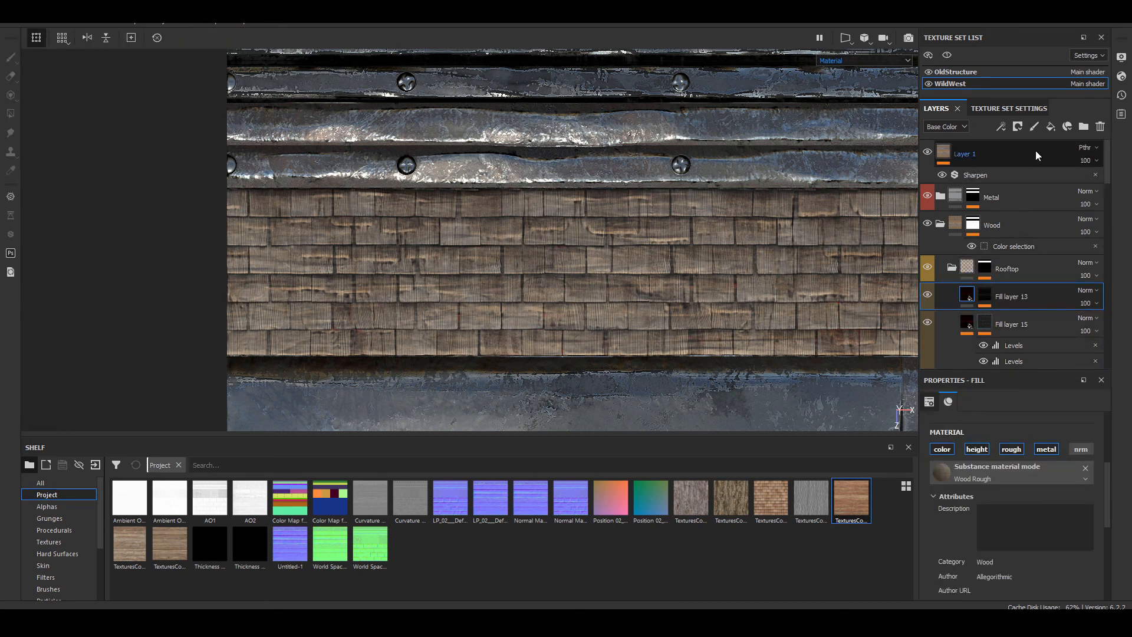
left_click(1051, 127)
right_click(963, 301)
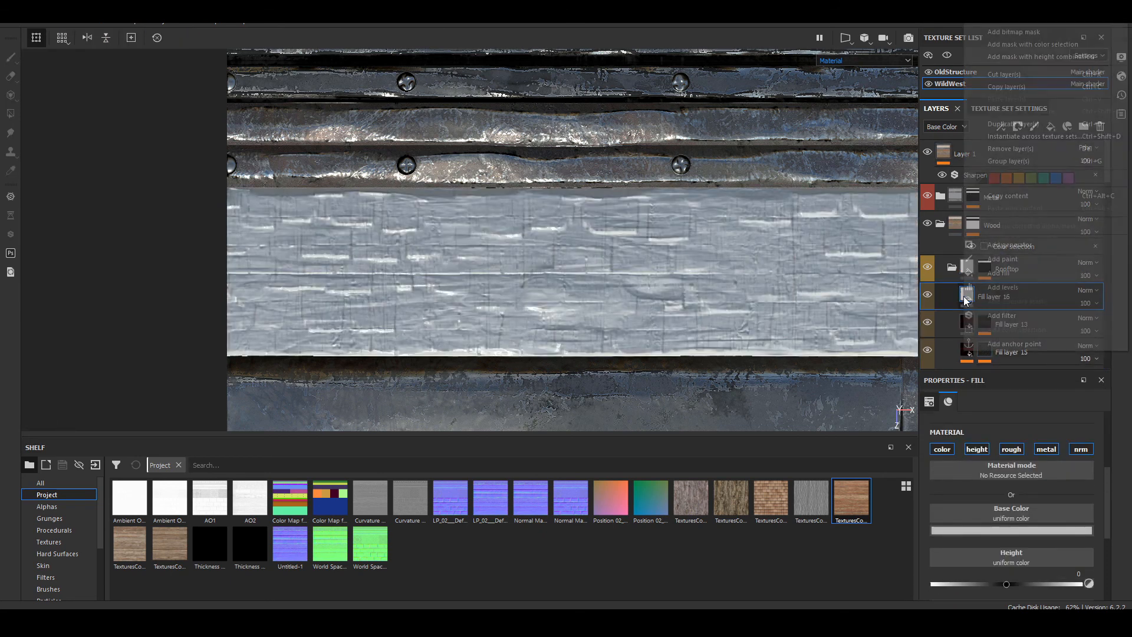
left_click(1023, 15)
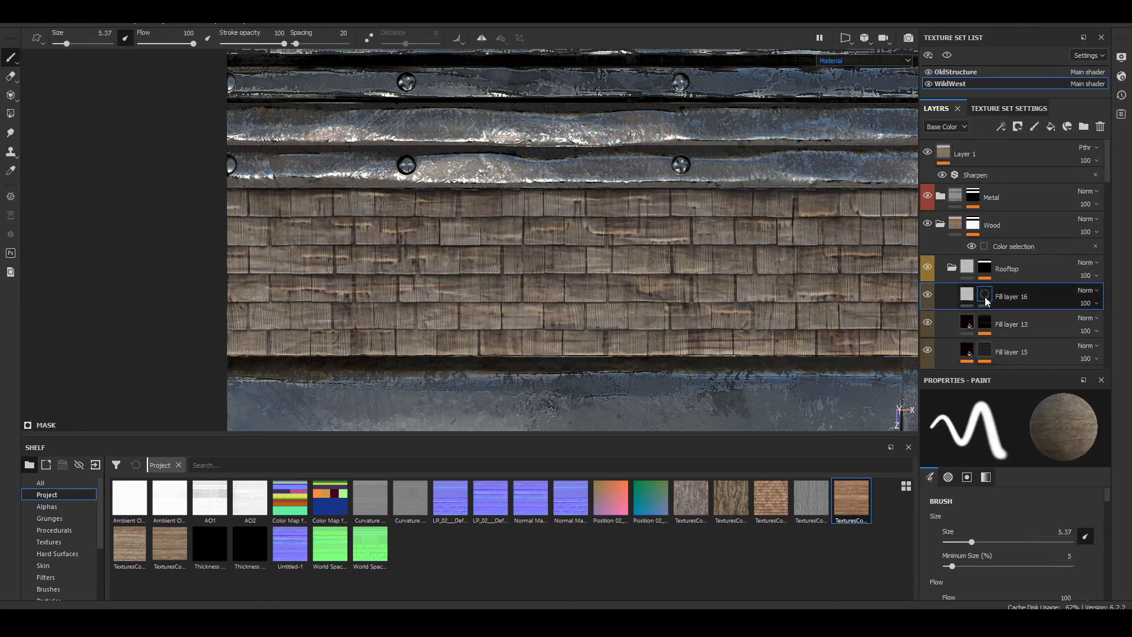
right_click(982, 291)
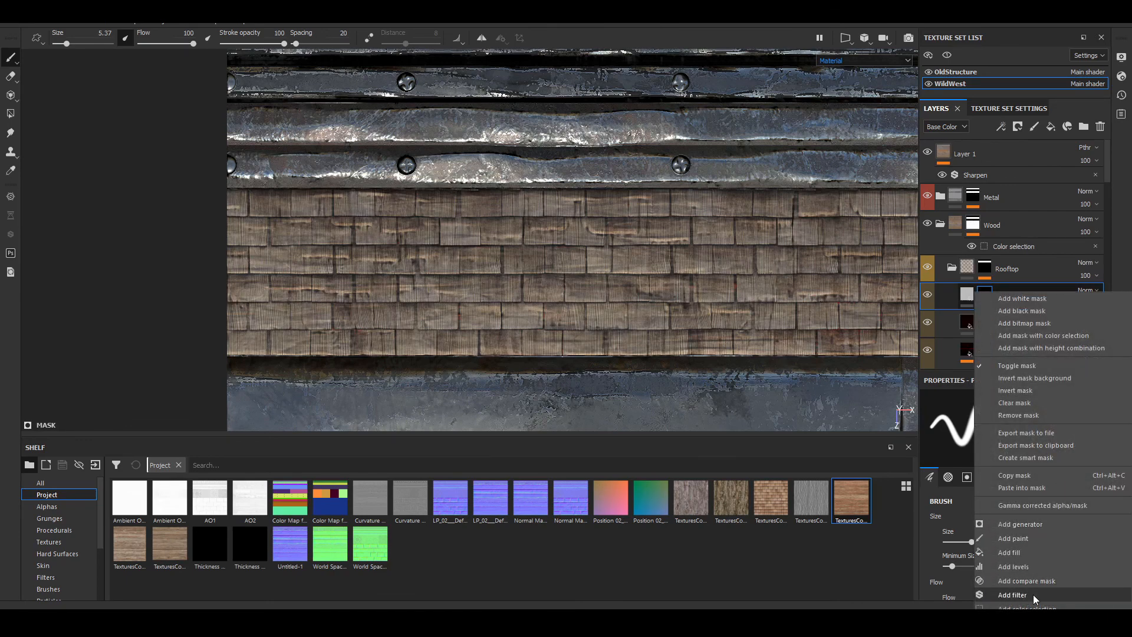
left_click(1038, 489)
Step: Remove the upper Levels effect from Fill layer 16's mask and invert the remaining Levels
scroll(474, 227, "up", 3)
scroll(474, 227, "up", 4)
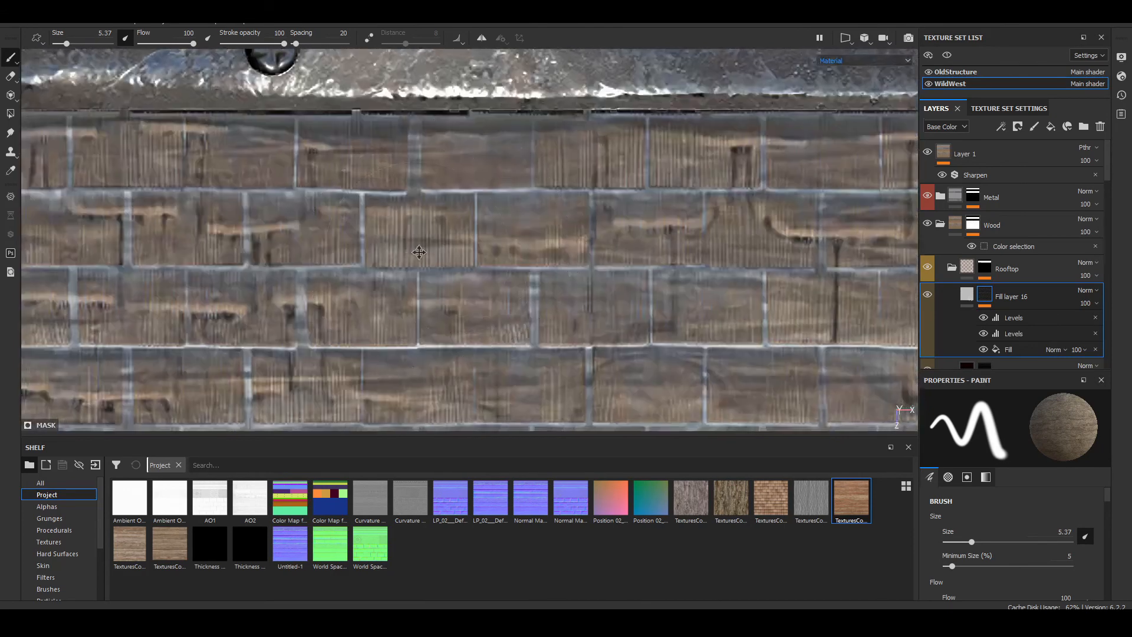
left_click(1096, 317)
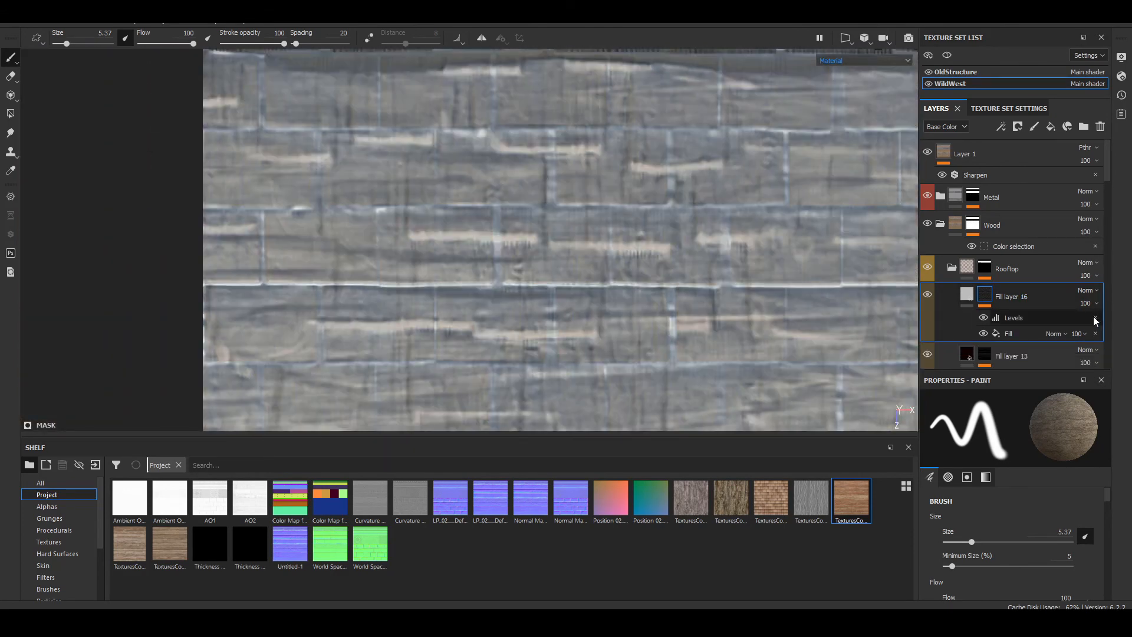
left_click(1011, 319)
left_click(1058, 505)
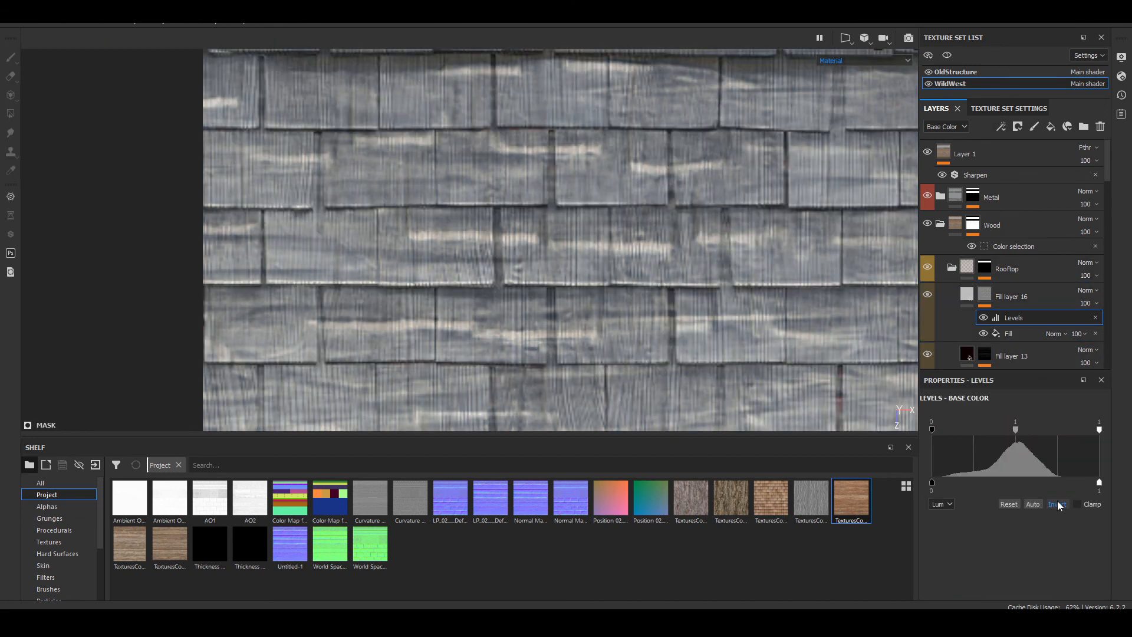
Step: Add a second Levels effect to Fill layer 16's mask and raise its black point to 0.651
left_click(1001, 127)
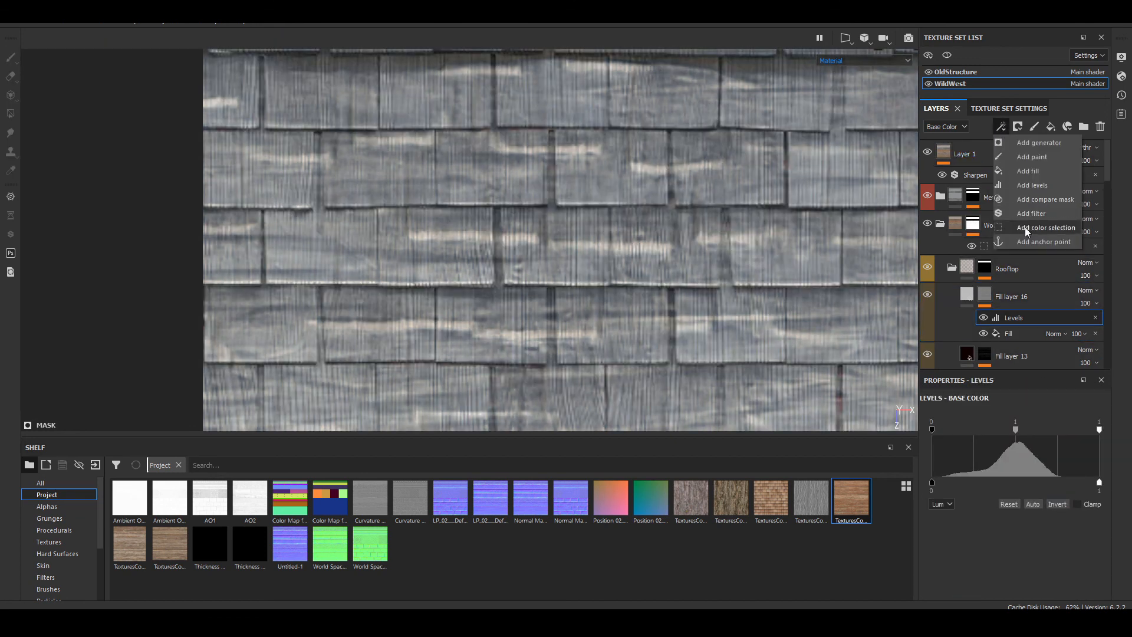
left_click(1035, 185)
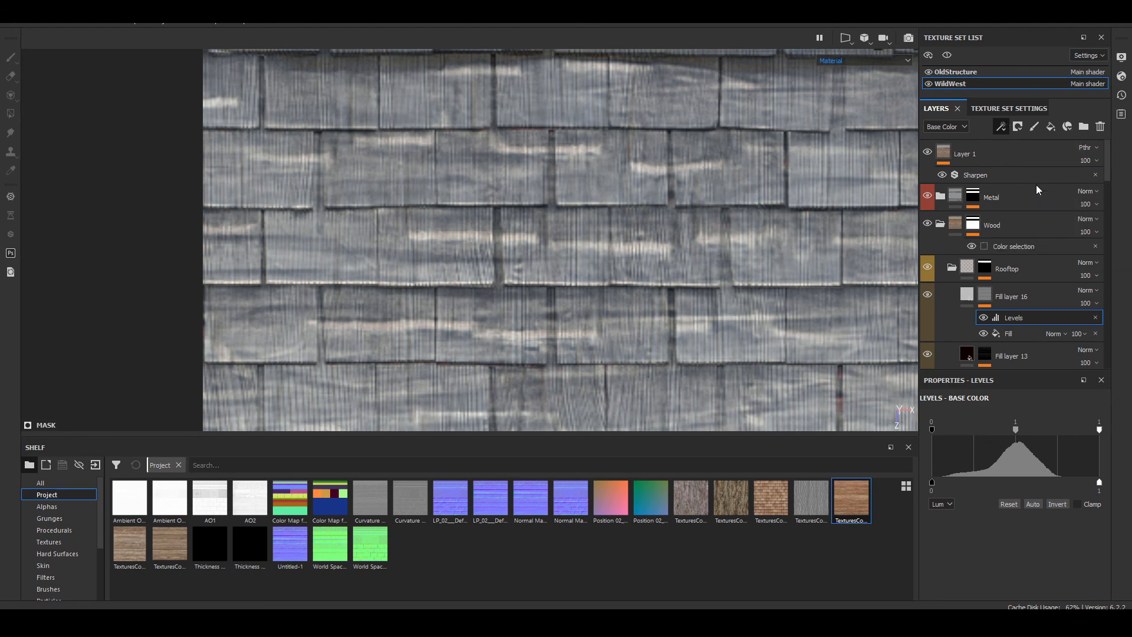
left_click_drag(933, 431, 1041, 434)
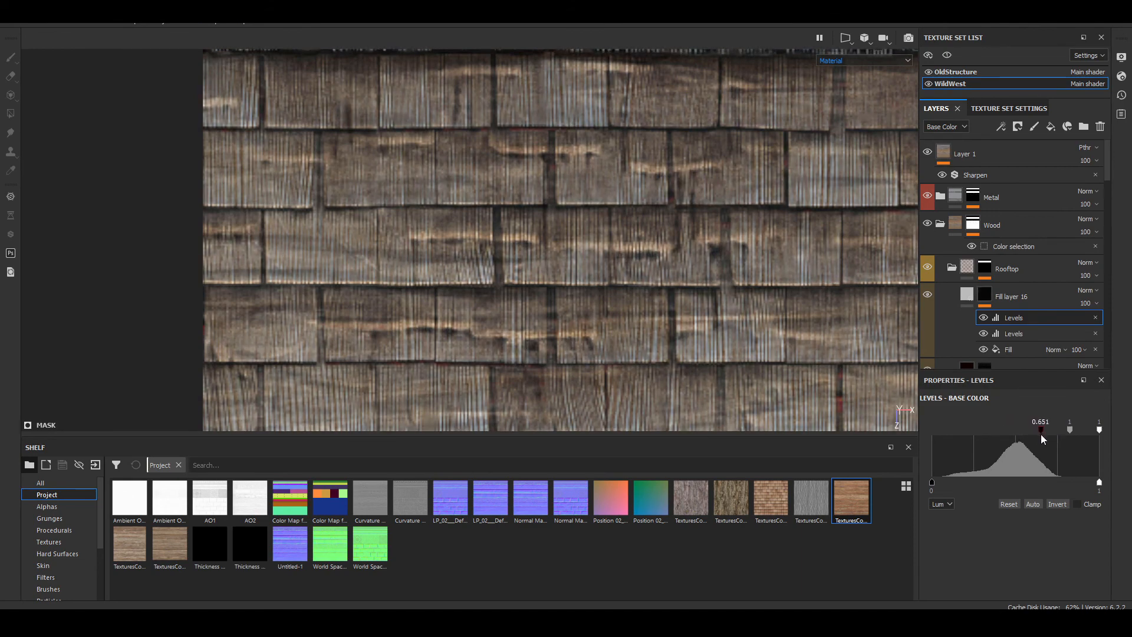
middle_click_drag(803, 313, 529, 227, "alt")
scroll(529, 224, "down", 4)
scroll(529, 225, "down", 5)
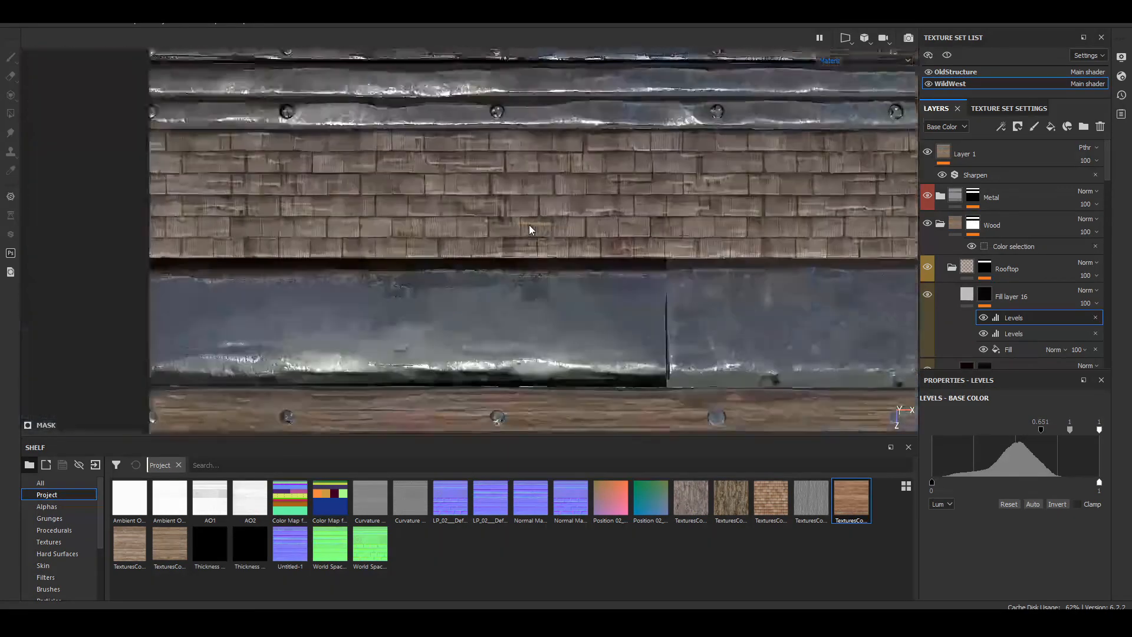
Step: Try several bark and wood textures as Fill layer 16's base color, ending with the TexturesCom_Wood 002_8_seamless_S texture
scroll(285, 185, "up", 10)
middle_click_drag(285, 185, 493, 303, "alt")
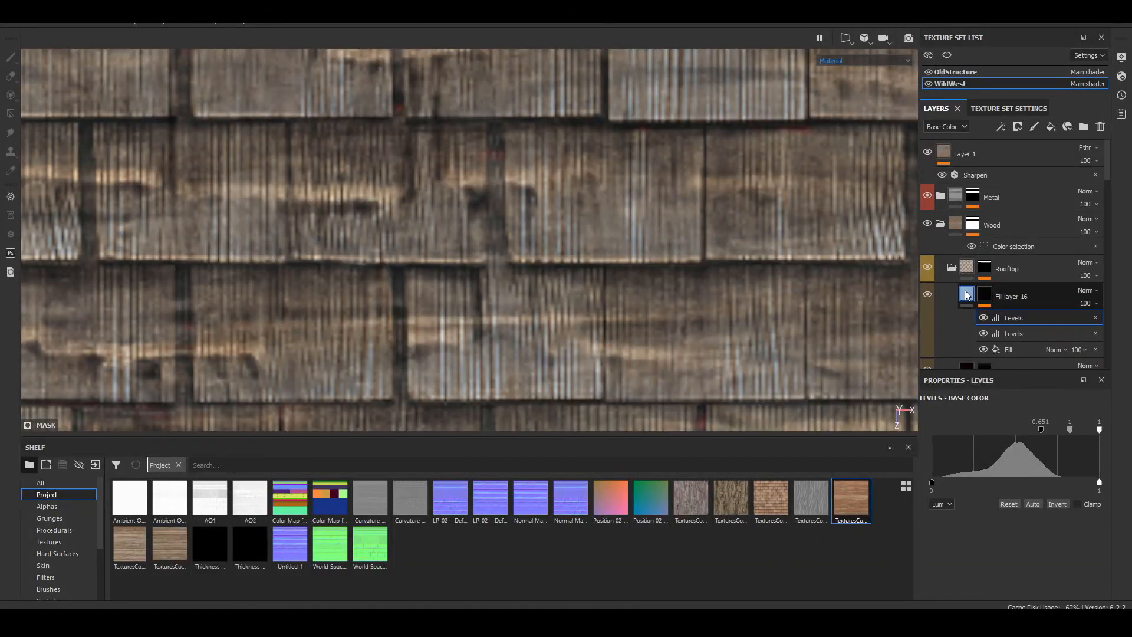
left_click(703, 507)
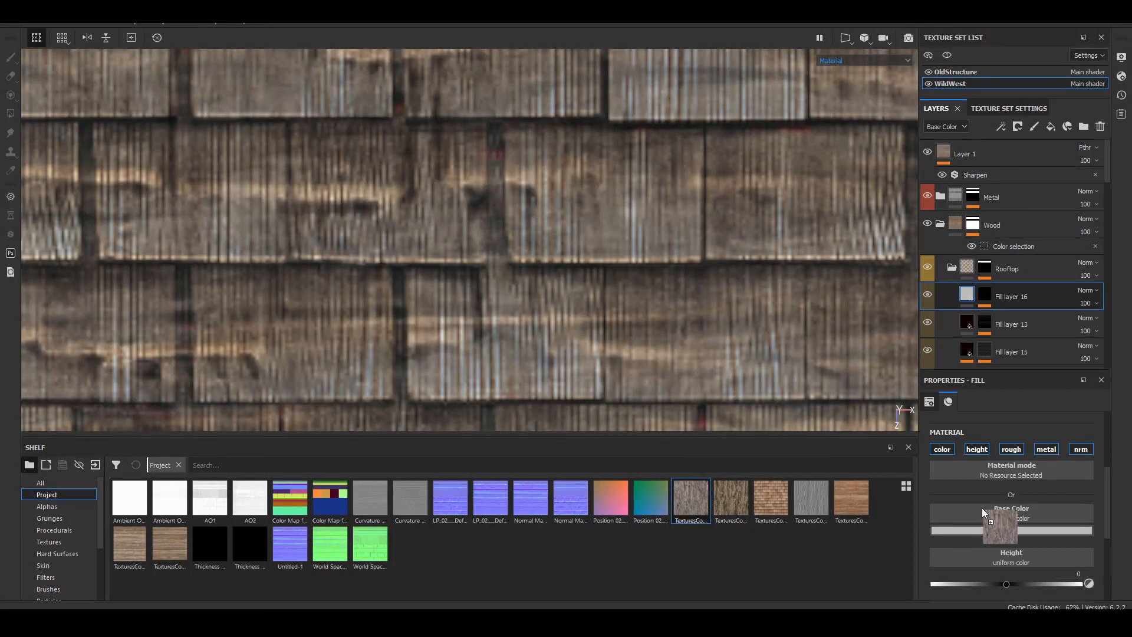
left_click_drag(981, 508, 982, 508)
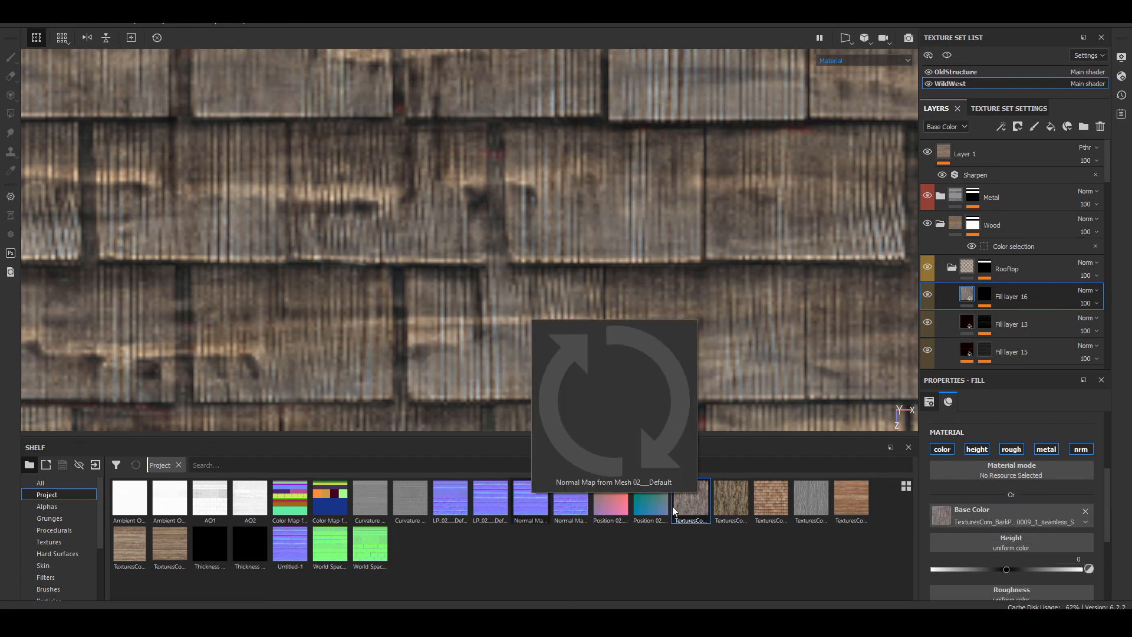
left_click_drag(736, 507, 1026, 513)
left_click_drag(771, 501, 1001, 509)
left_click_drag(851, 501, 960, 513)
Step: Lower the black point of the upper Levels effect on Fill layer 16's mask to about 0.356
scroll(473, 256, "down", 5)
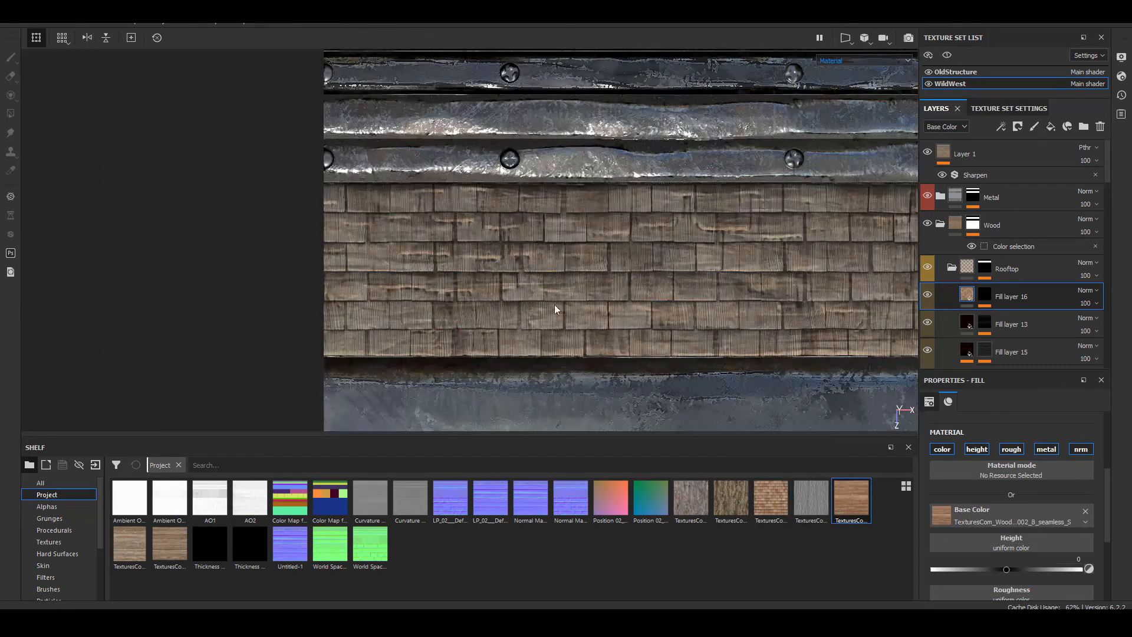
scroll(468, 231, "up", 3)
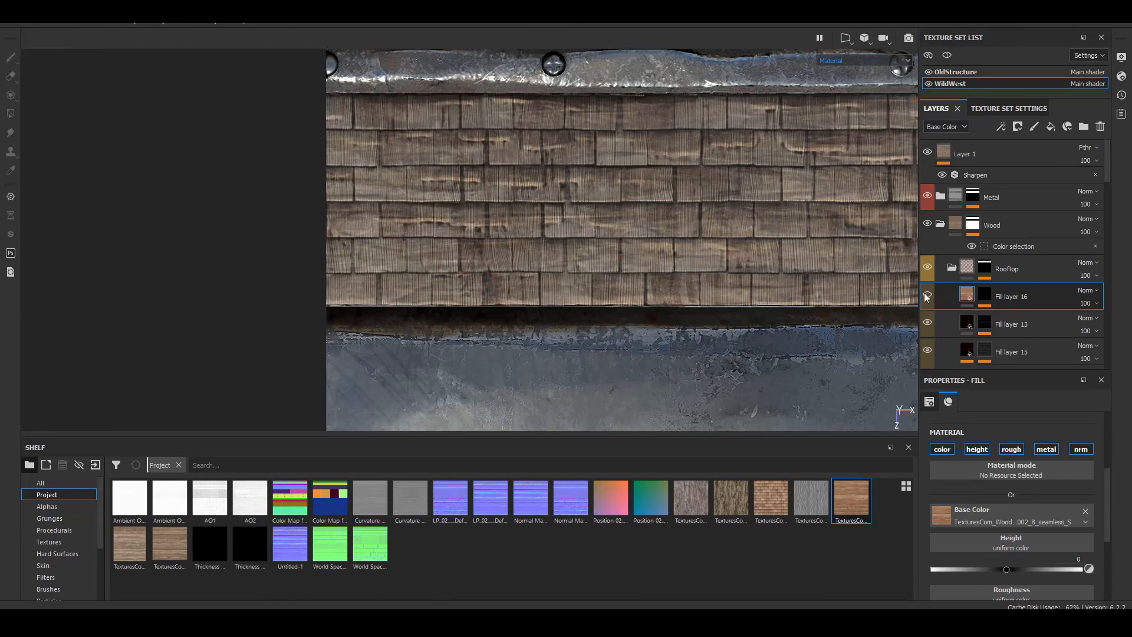
scroll(560, 298, "up", 5)
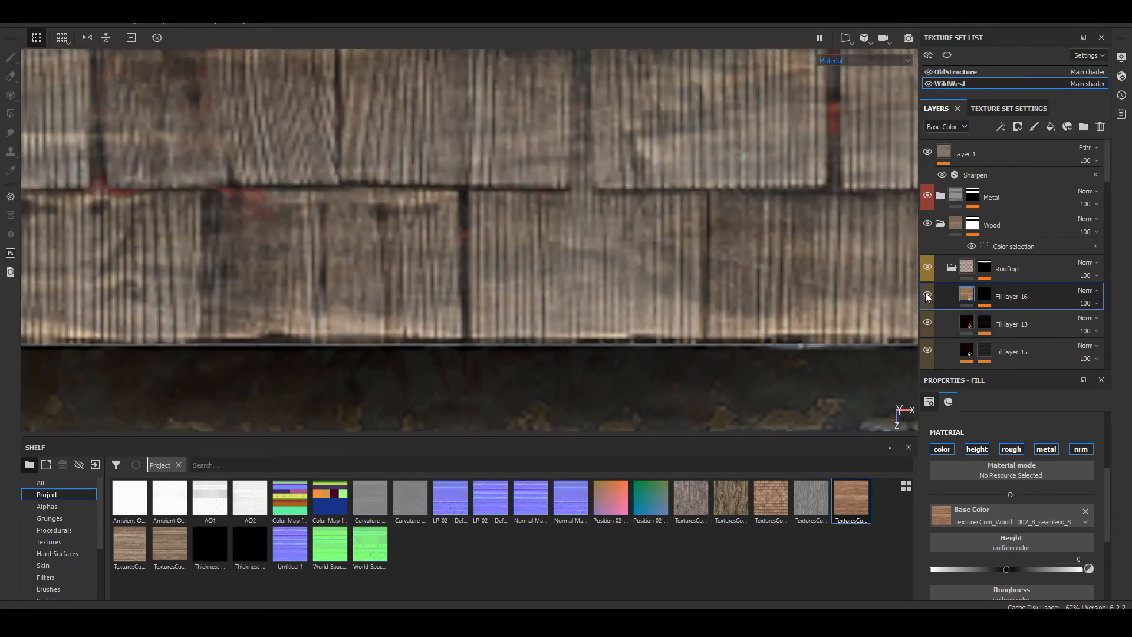
left_click(990, 298)
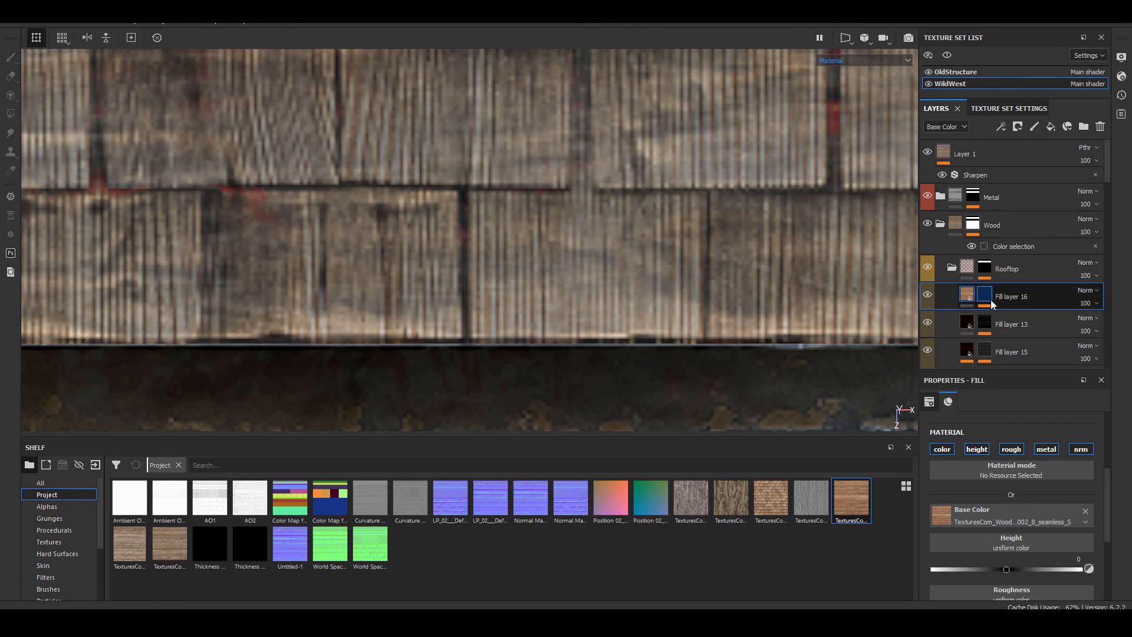
left_click(990, 317)
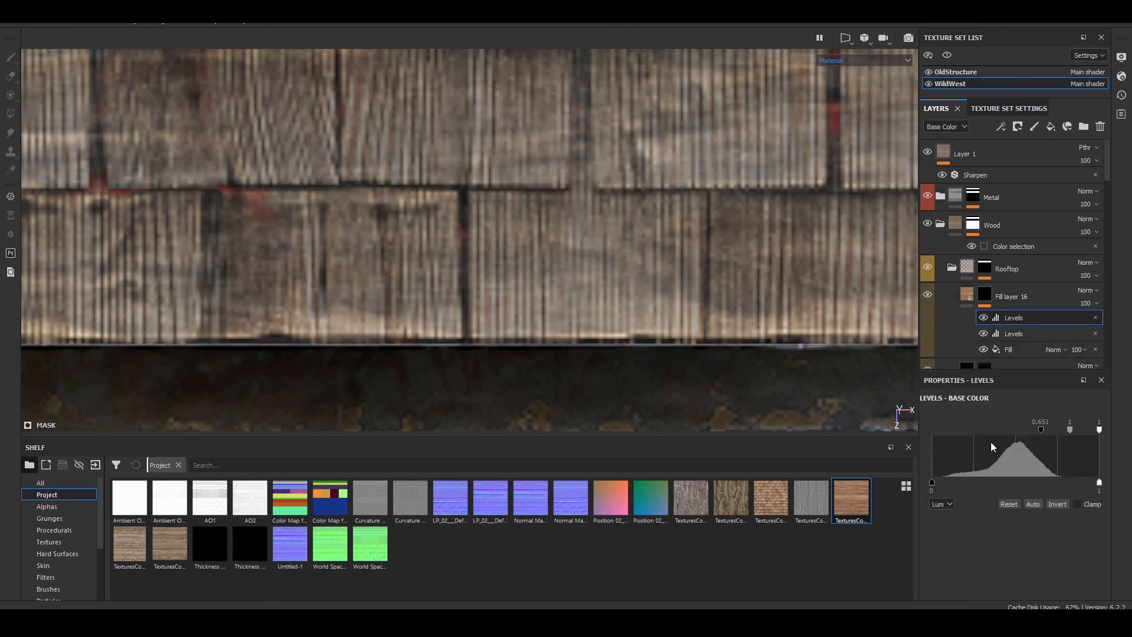
left_click_drag(1038, 427, 989, 433)
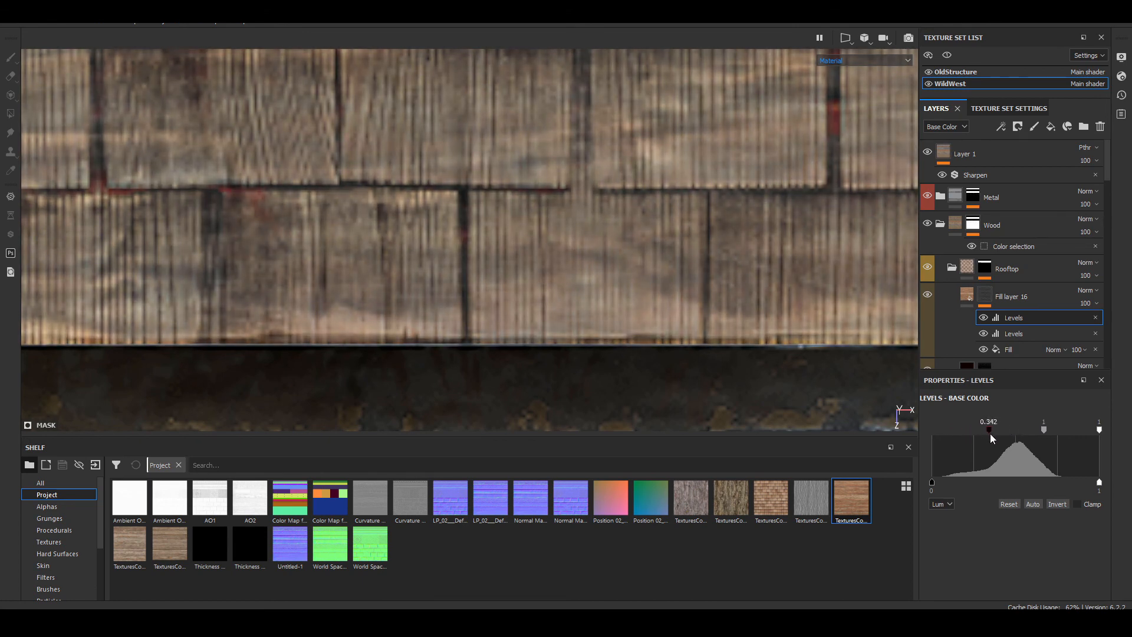
Step: Examine the rooftop shingles' color and wood grain up close, from a distance and at an angle
scroll(589, 271, "down", 8)
middle_click_drag(684, 228, 446, 276, "alt")
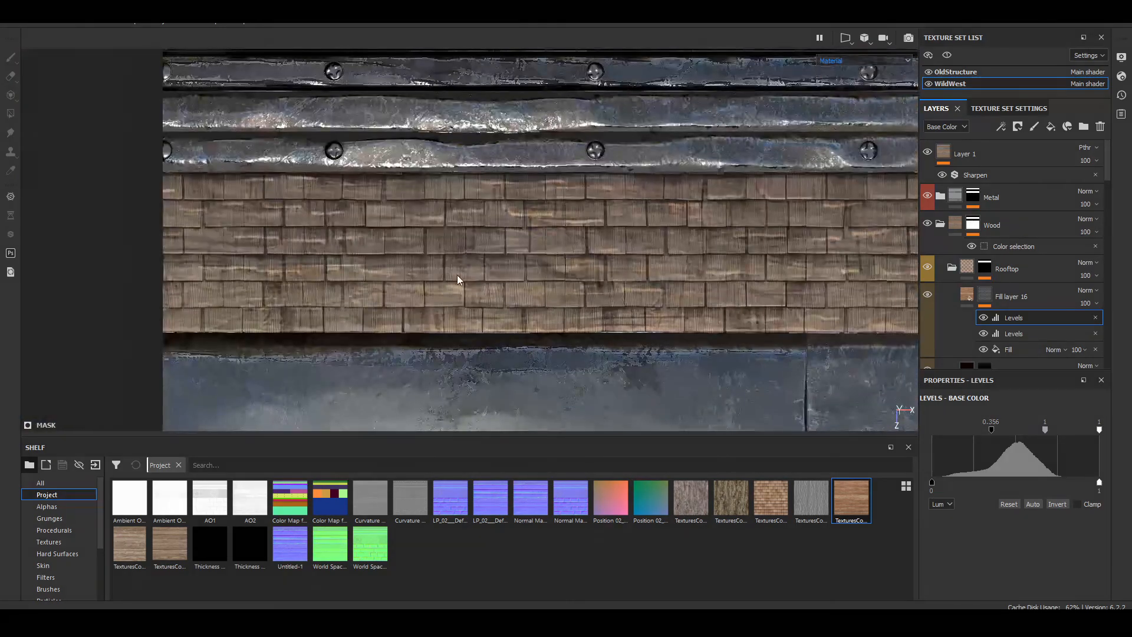
left_click_drag(457, 279, 587, 197, "alt")
left_click_drag(299, 246, 754, 285, "alt")
scroll(701, 327, "up", 7)
right_click_drag(702, 327, 644, 346, "shift")
scroll(643, 345, "down", 7)
middle_click_drag(689, 338, 561, 214, "alt")
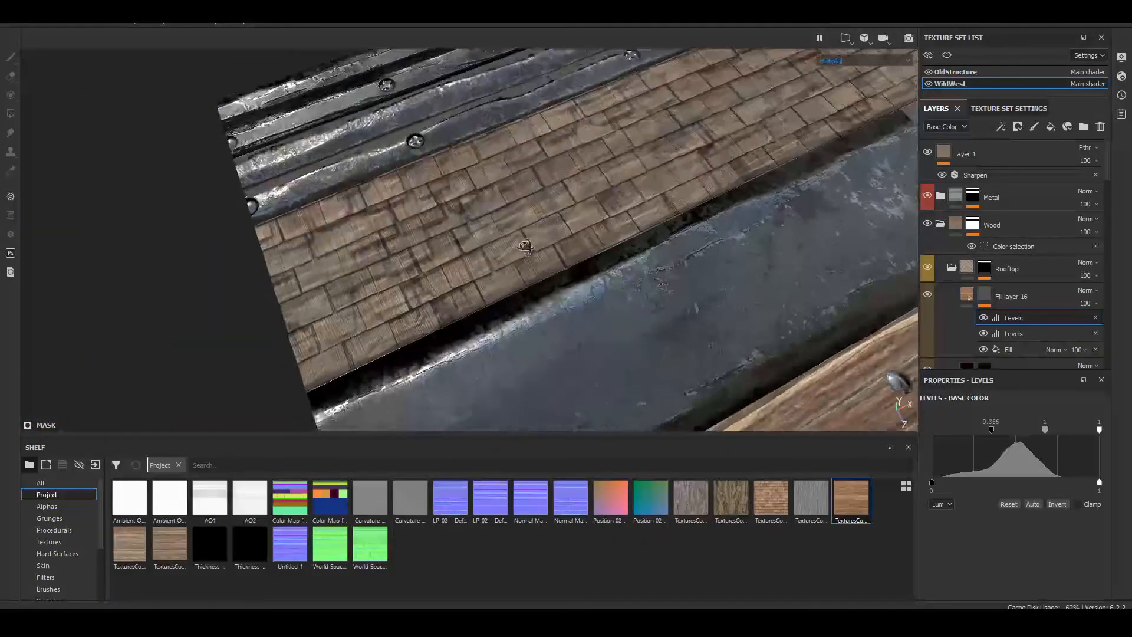
left_click_drag(561, 214, 511, 255, "alt")
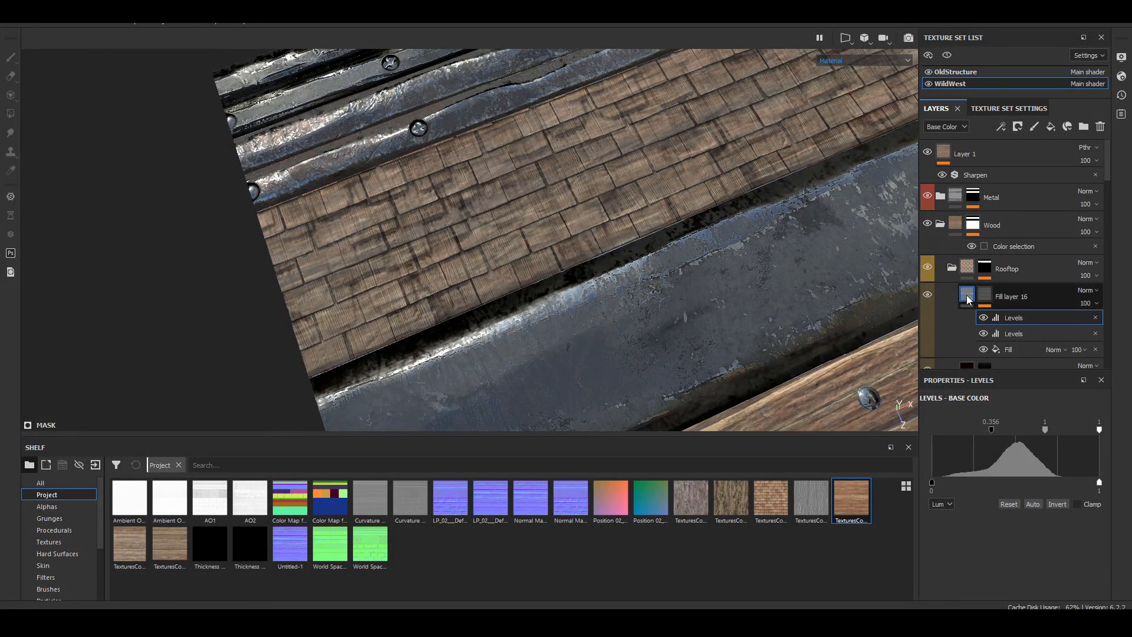
Step: Compare the rooftop shingles with Fill layer 14 and Fill layer 2 hidden and shown
scroll(933, 291, "down", 1)
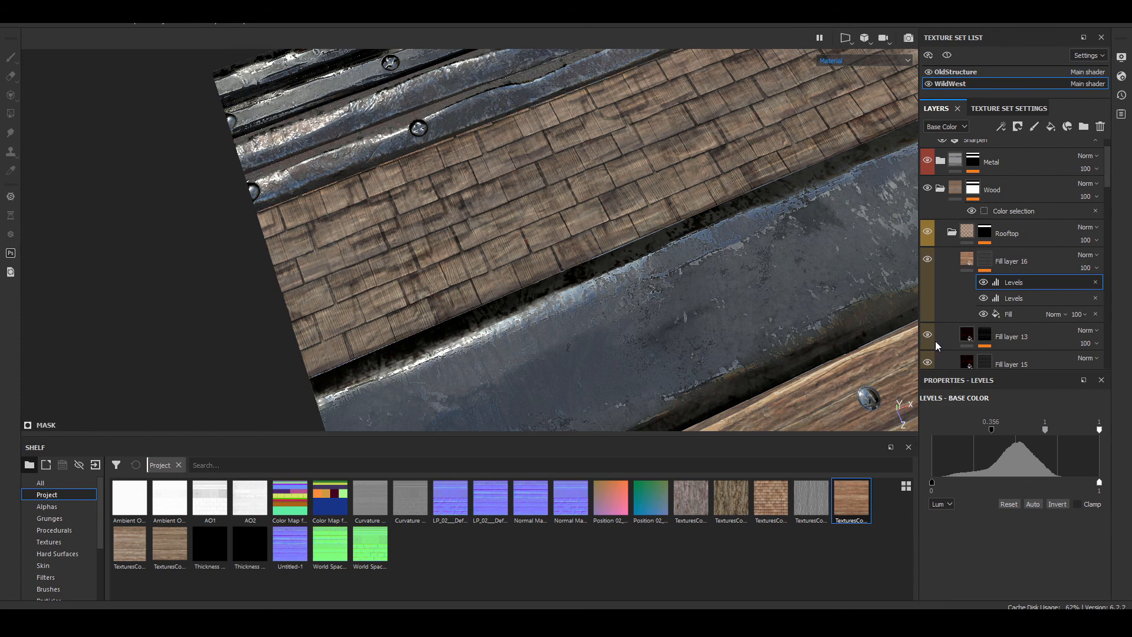
scroll(938, 345, "down", 4)
left_click(927, 297)
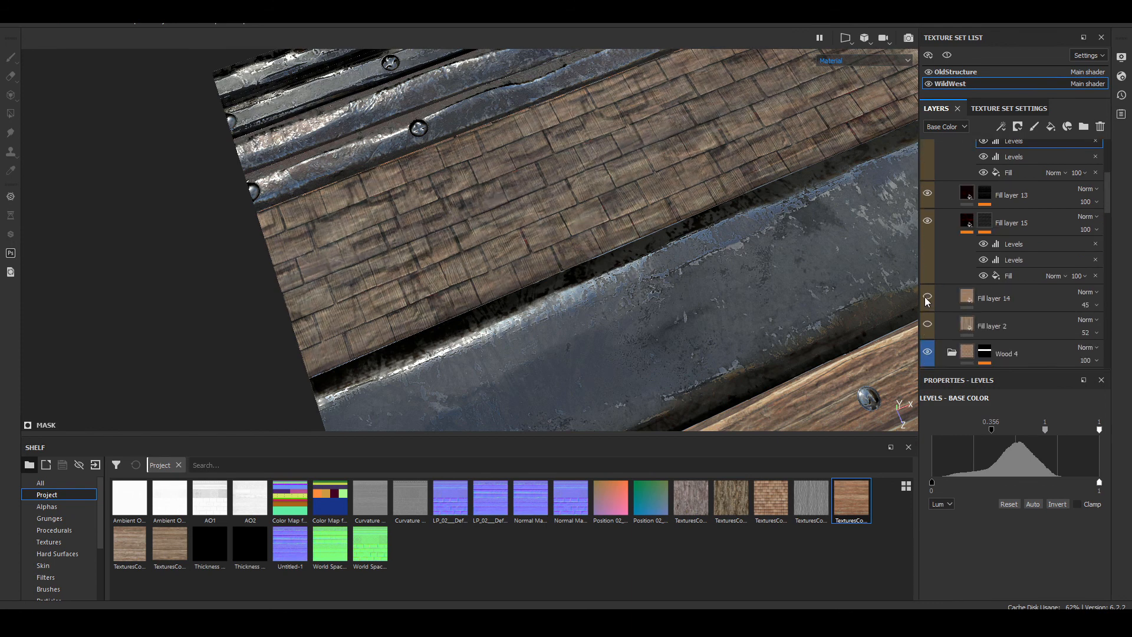
left_click_drag(554, 191, 524, 216, "alt")
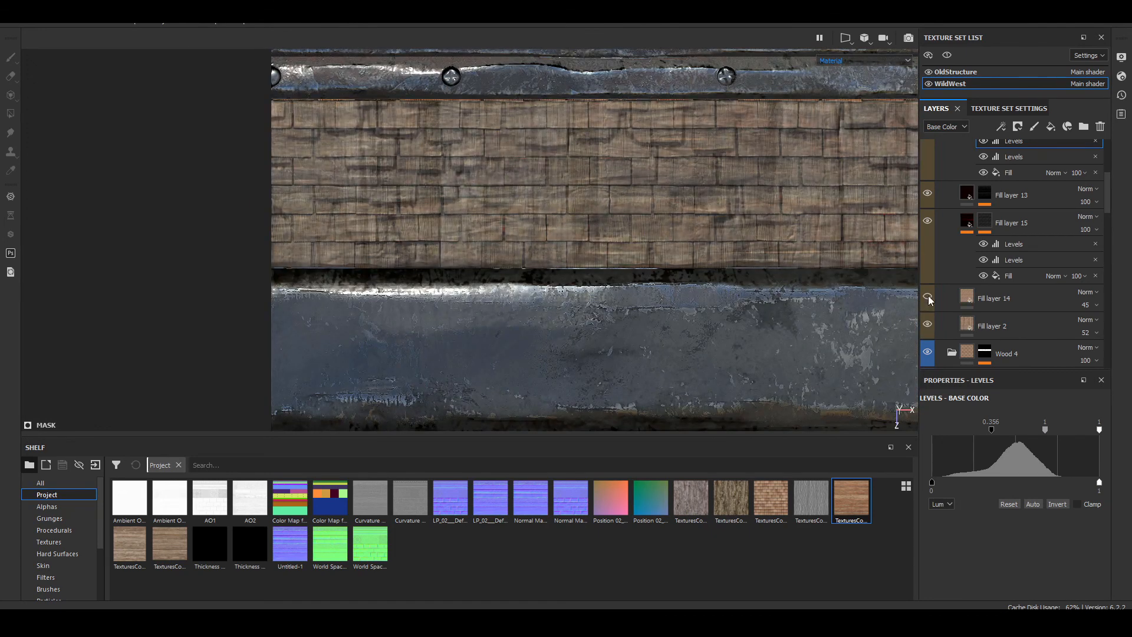
left_click(928, 294)
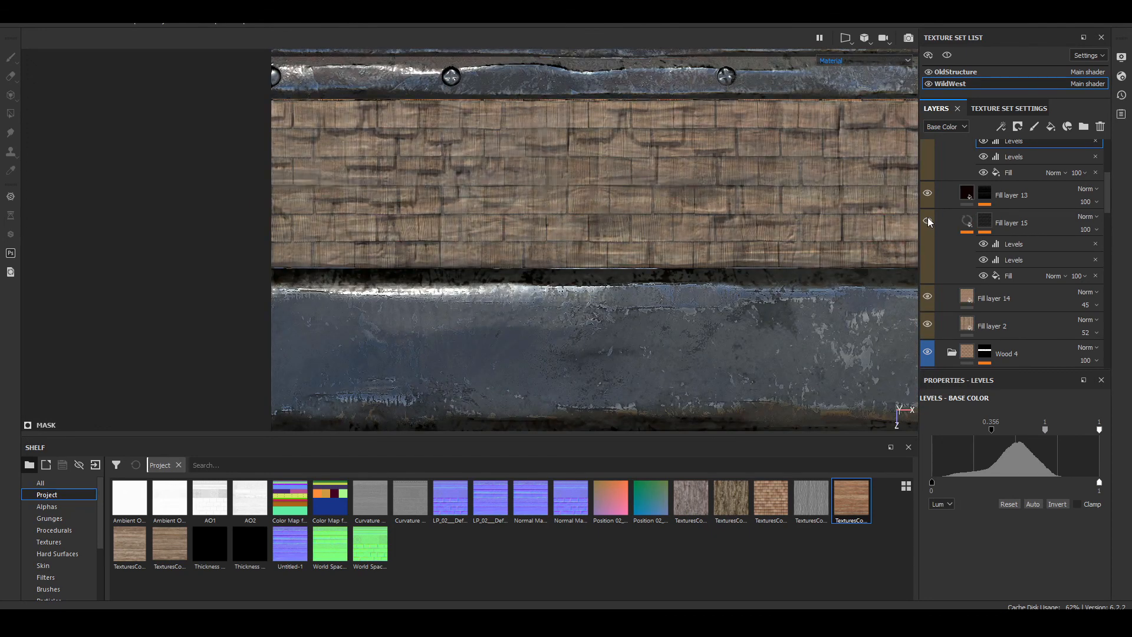
Step: Compare the rooftop shingles with Fill layer 16 hidden and shown
scroll(927, 196, "up", 2)
left_click(926, 187)
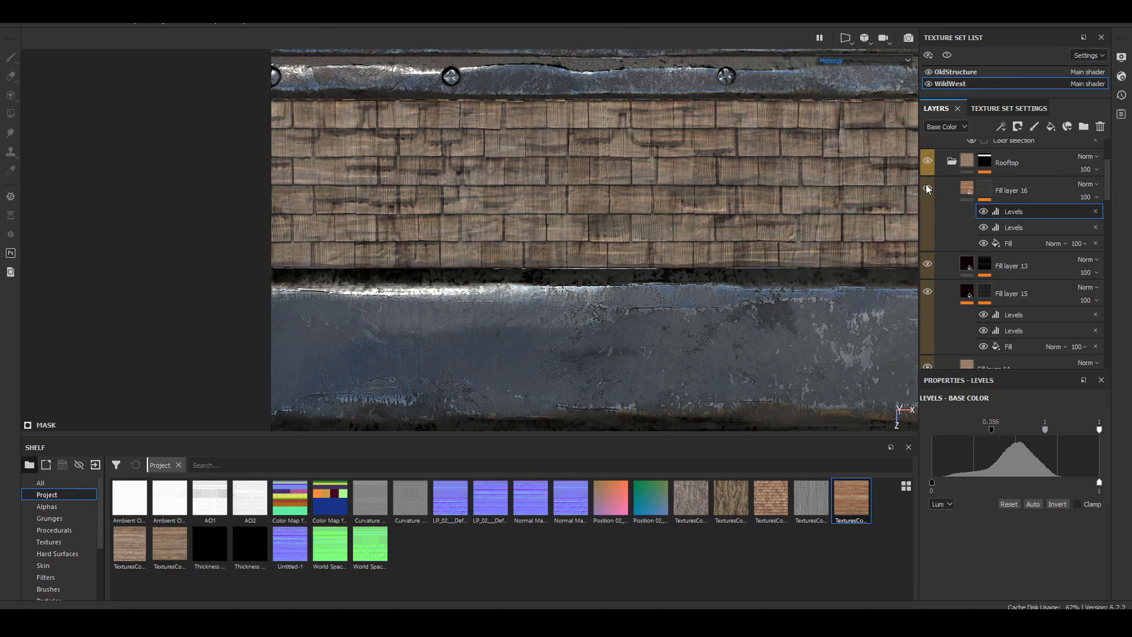
left_click(927, 187)
Step: Examine the whole WildWest trim sheet, covering its metal strips, rooftop shingles and wood planks
right_click_drag(392, 159, 392, 200, "alt")
left_click_drag(392, 204, 485, 269, "alt")
scroll(486, 271, "down", 10)
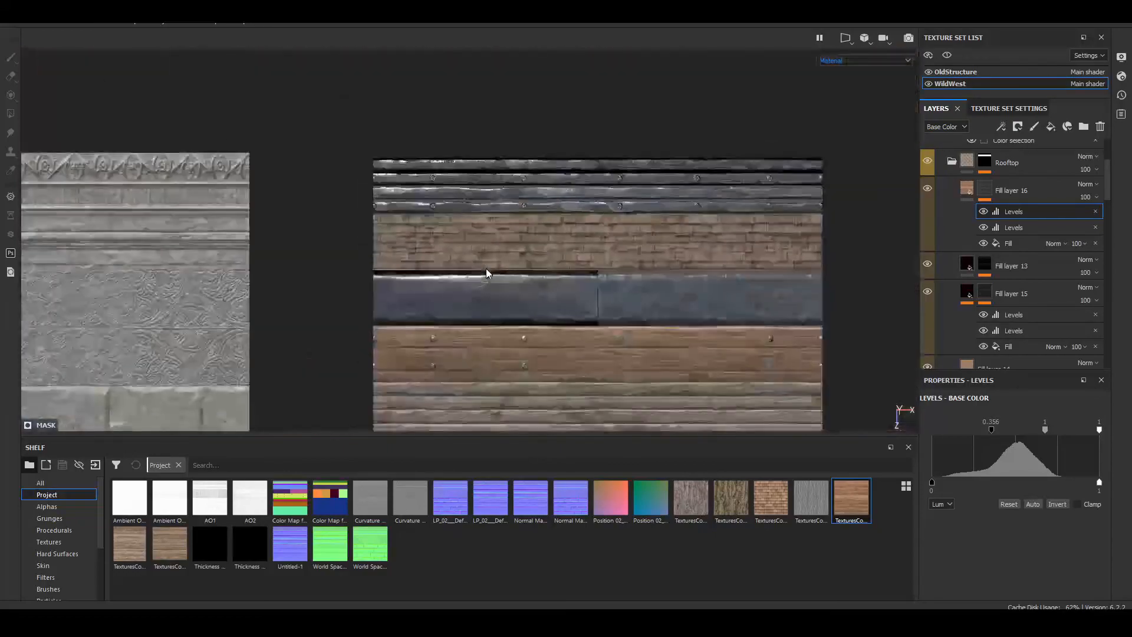
middle_click_drag(485, 272, 454, 171, "alt")
left_click_drag(640, 283, 612, 206, "alt")
middle_click_drag(612, 206, 615, 193, "alt")
left_click_drag(615, 192, 713, 190, "alt")
right_click_drag(713, 189, 509, 342, "shift")
Step: Inspect the plain brown wood area of the WildWest sheet up close, and view it beside the OldStructure sheet
scroll(509, 342, "up", 3)
scroll(509, 342, "up", 3)
middle_click_drag(509, 342, 521, 253, "alt")
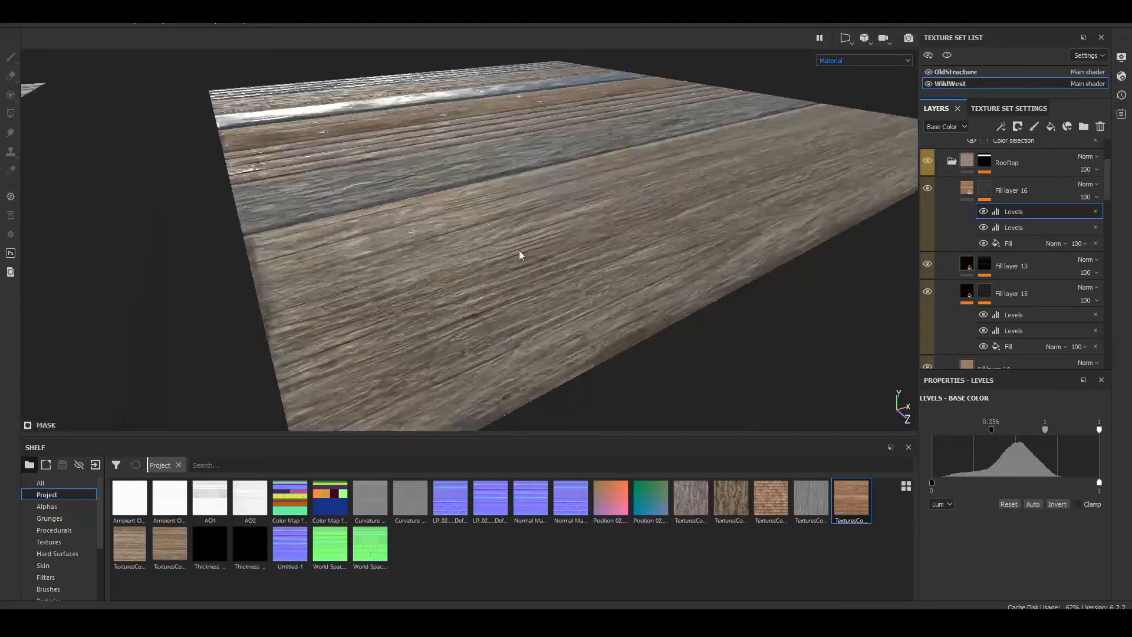
scroll(549, 303, "up", 6)
left_click_drag(521, 253, 435, 284, "alt")
scroll(328, 353, "down", 3)
scroll(583, 313, "up", 4)
scroll(582, 317, "down", 10)
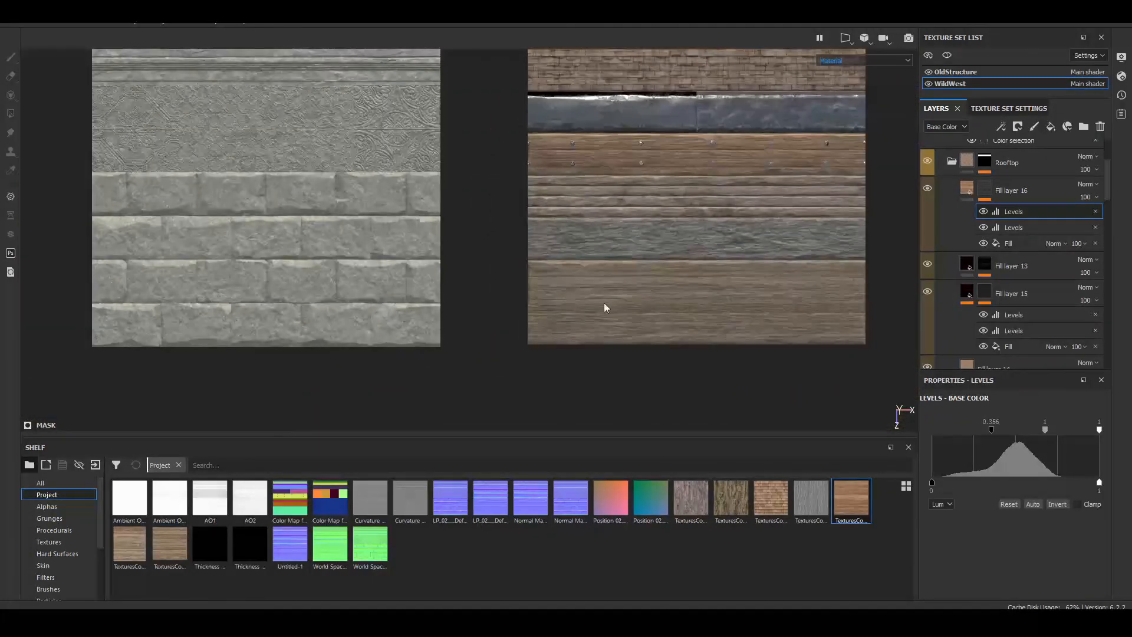
mouse_move(649, 235)
middle_mouse_down("alt")
mouse_move(615, 297)
mouse_move(587, 321)
mouse_move(632, 242)
middle_mouse_up("alt")
scroll(587, 322, "up", 2)
scroll(767, 360, "down", 4)
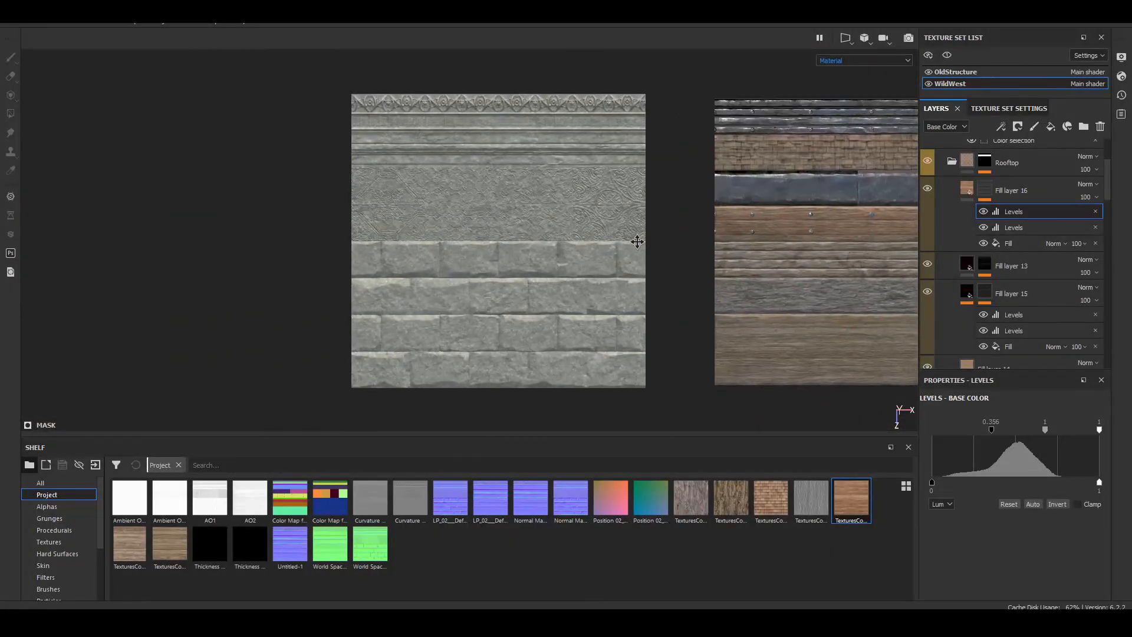